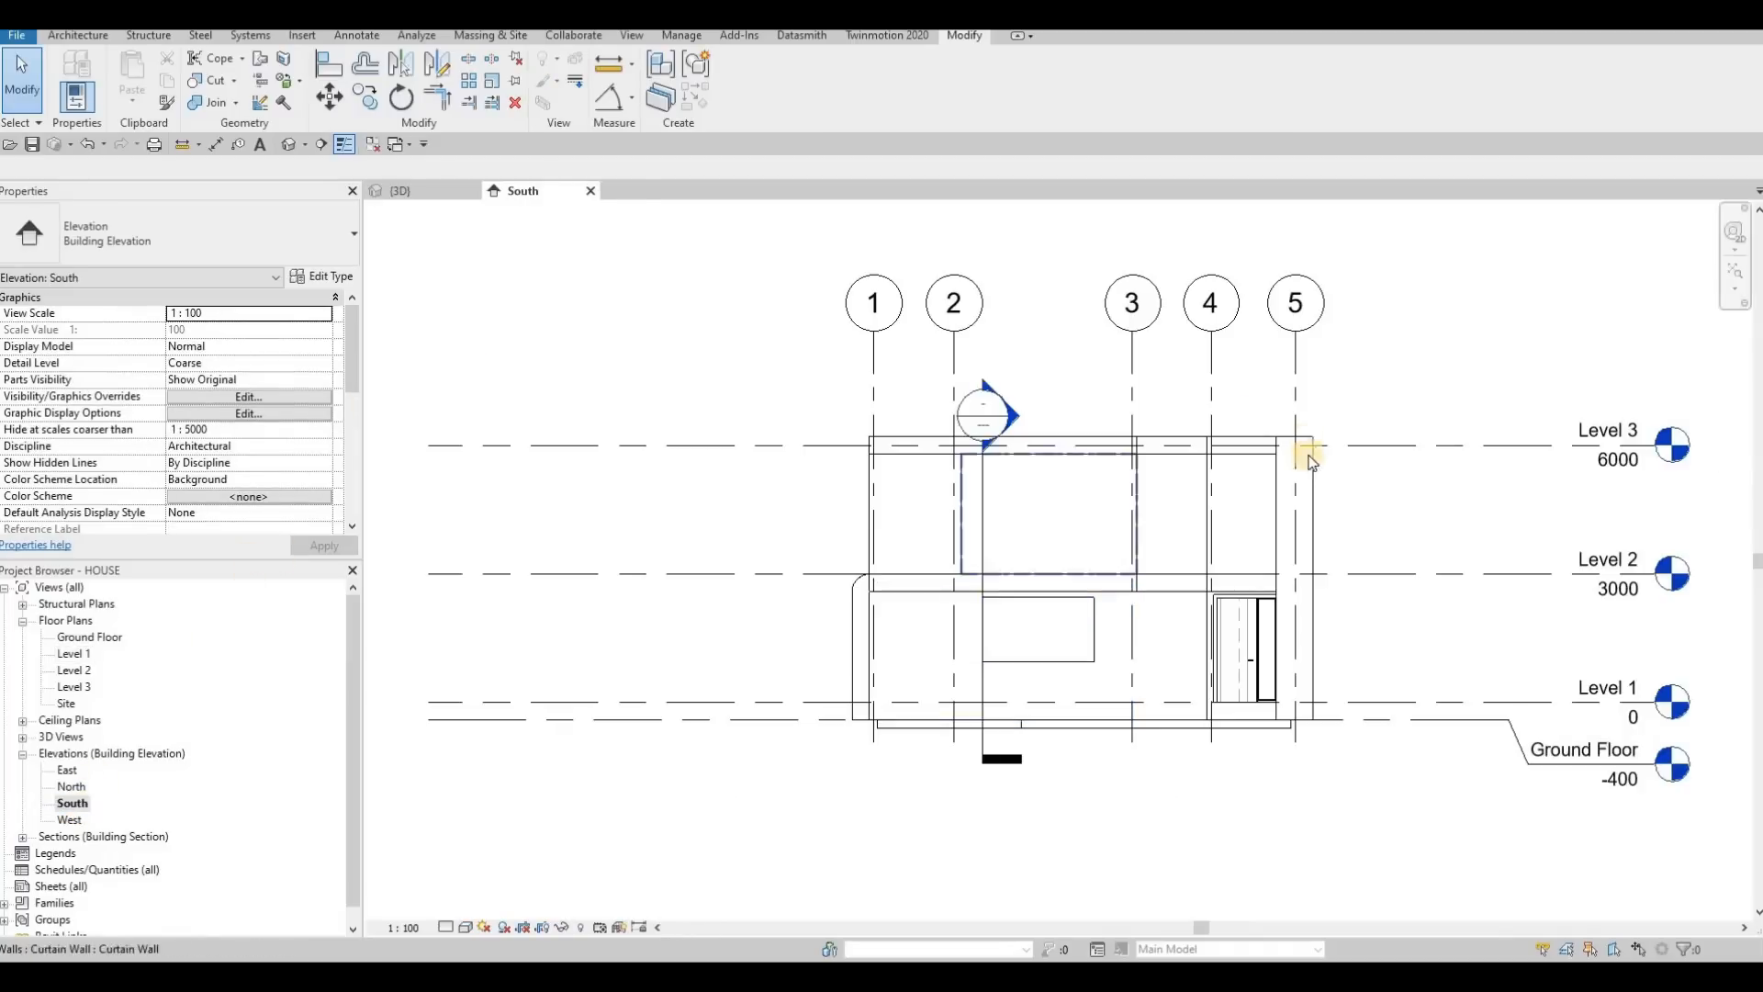
Open the in-place generic model for editing and edit the extrusion sketch of the roof-level band segment beside the tall end column
scroll(1221, 602, up, 5)
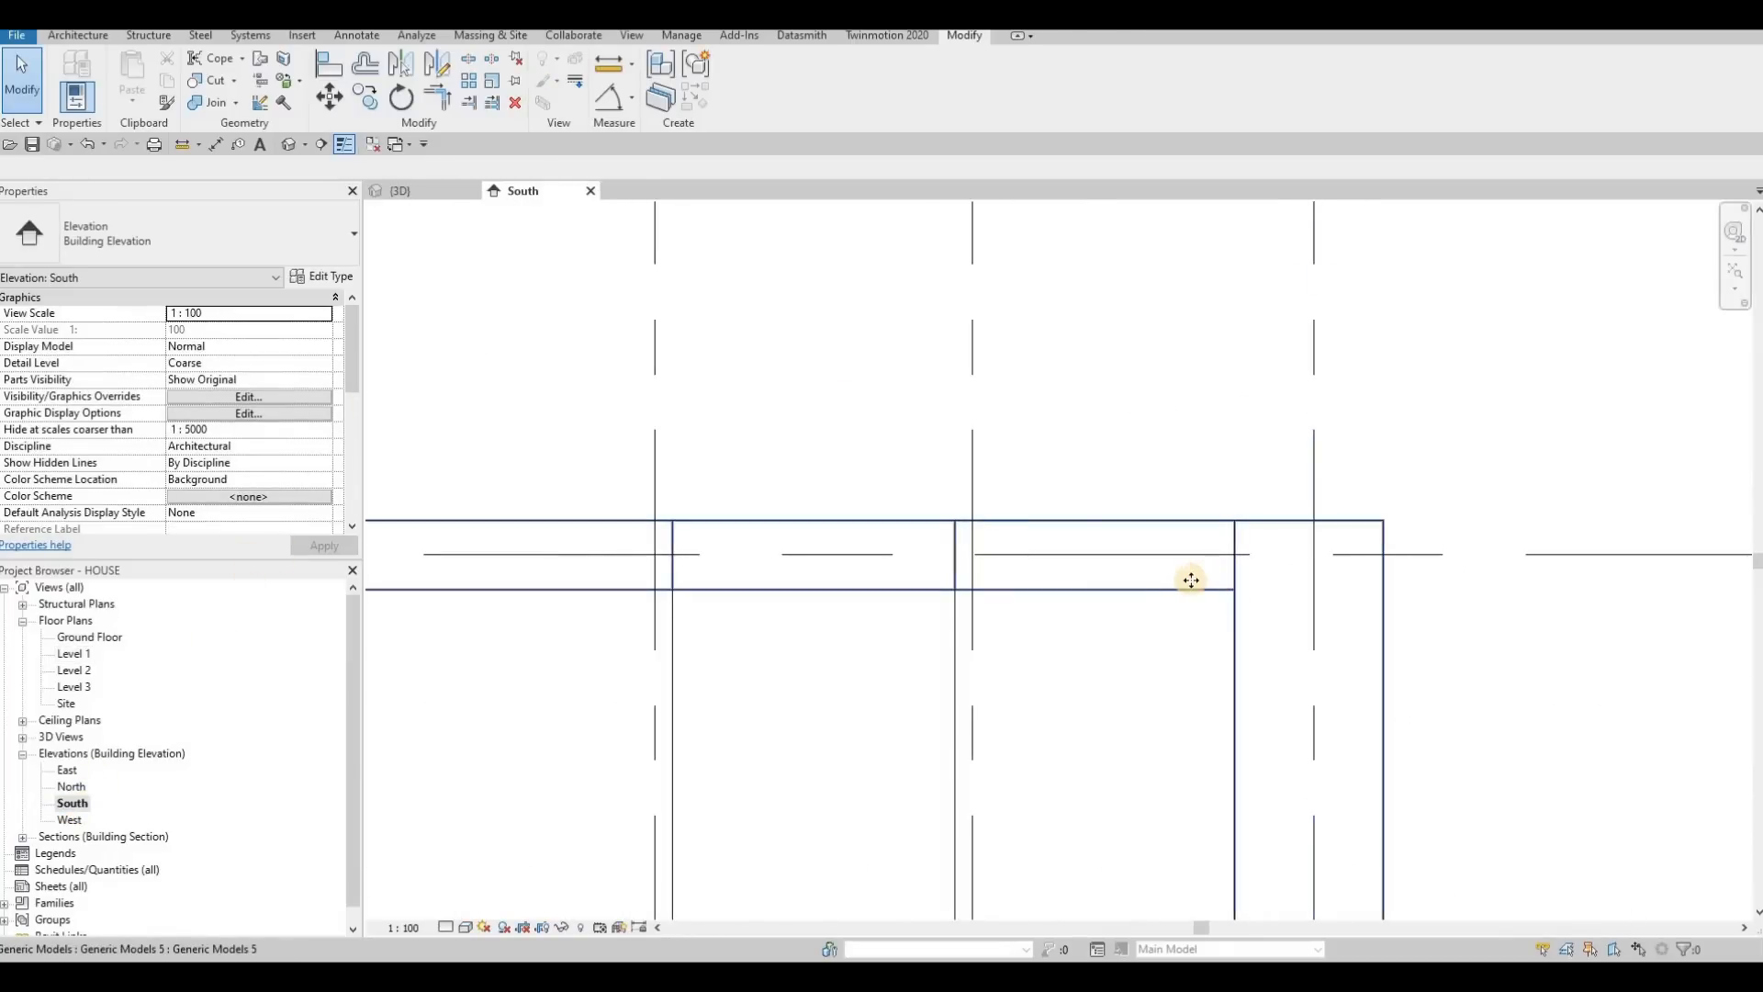
click(1174, 582)
key(Escape)
click(1197, 562)
key(Escape)
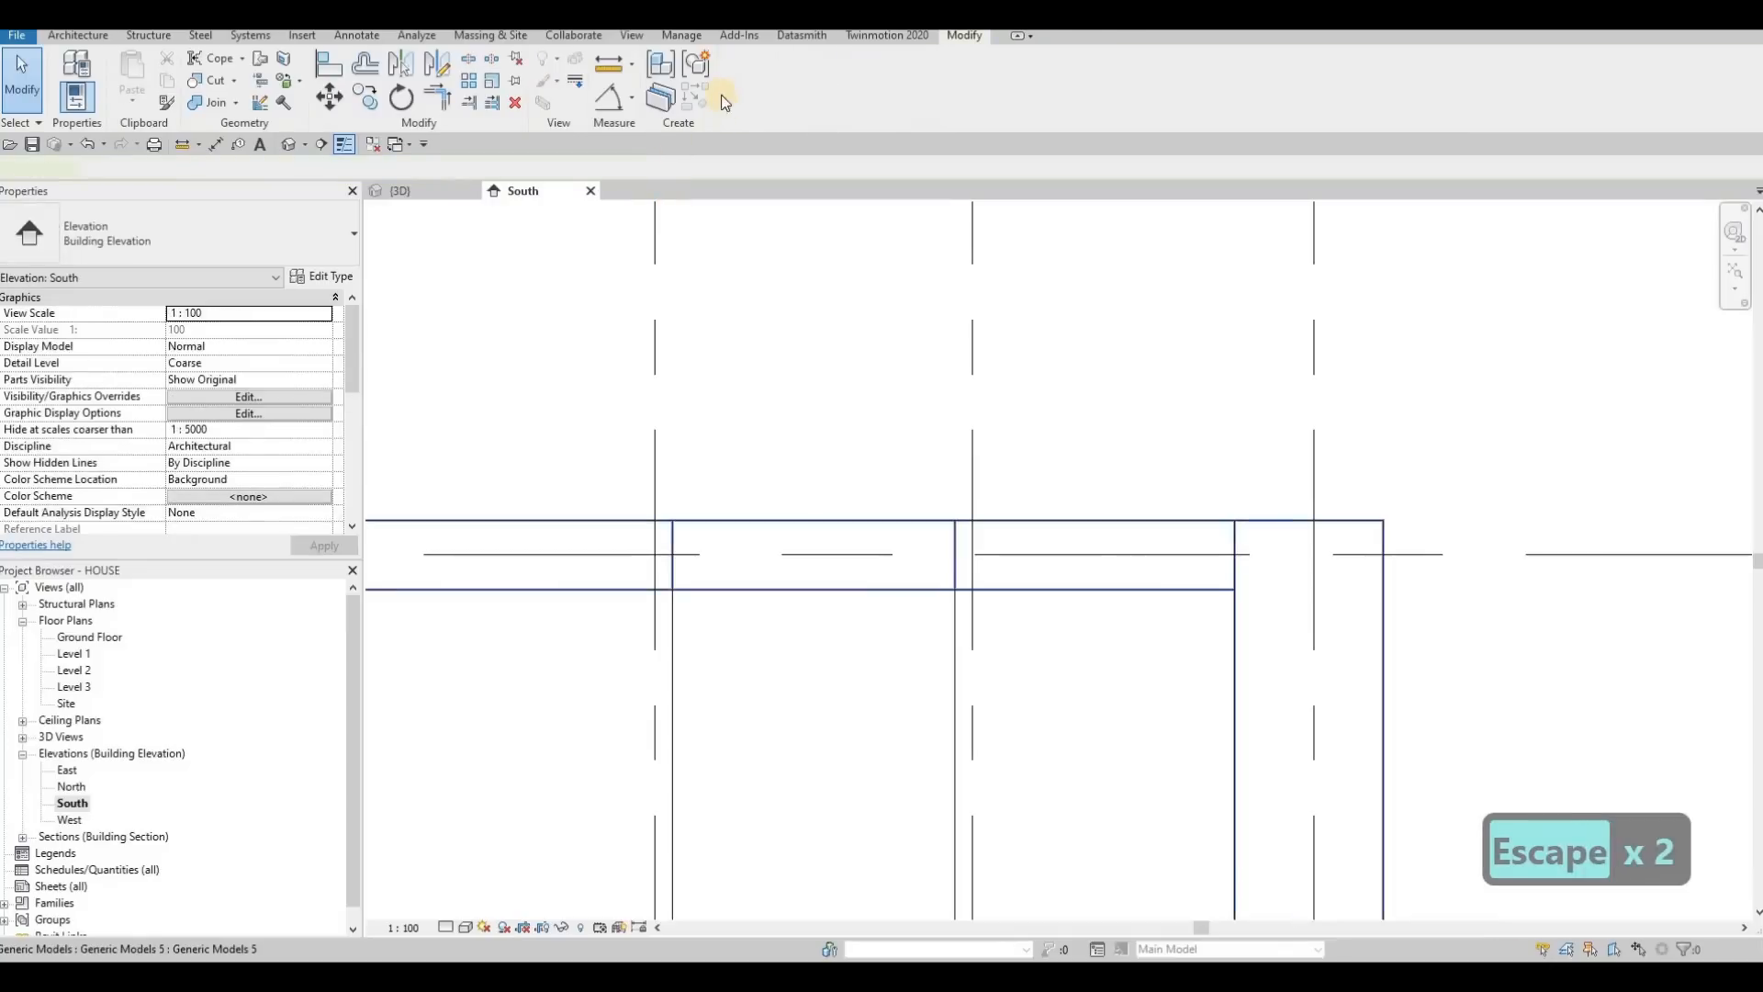
click(1257, 574)
double_click(1255, 571)
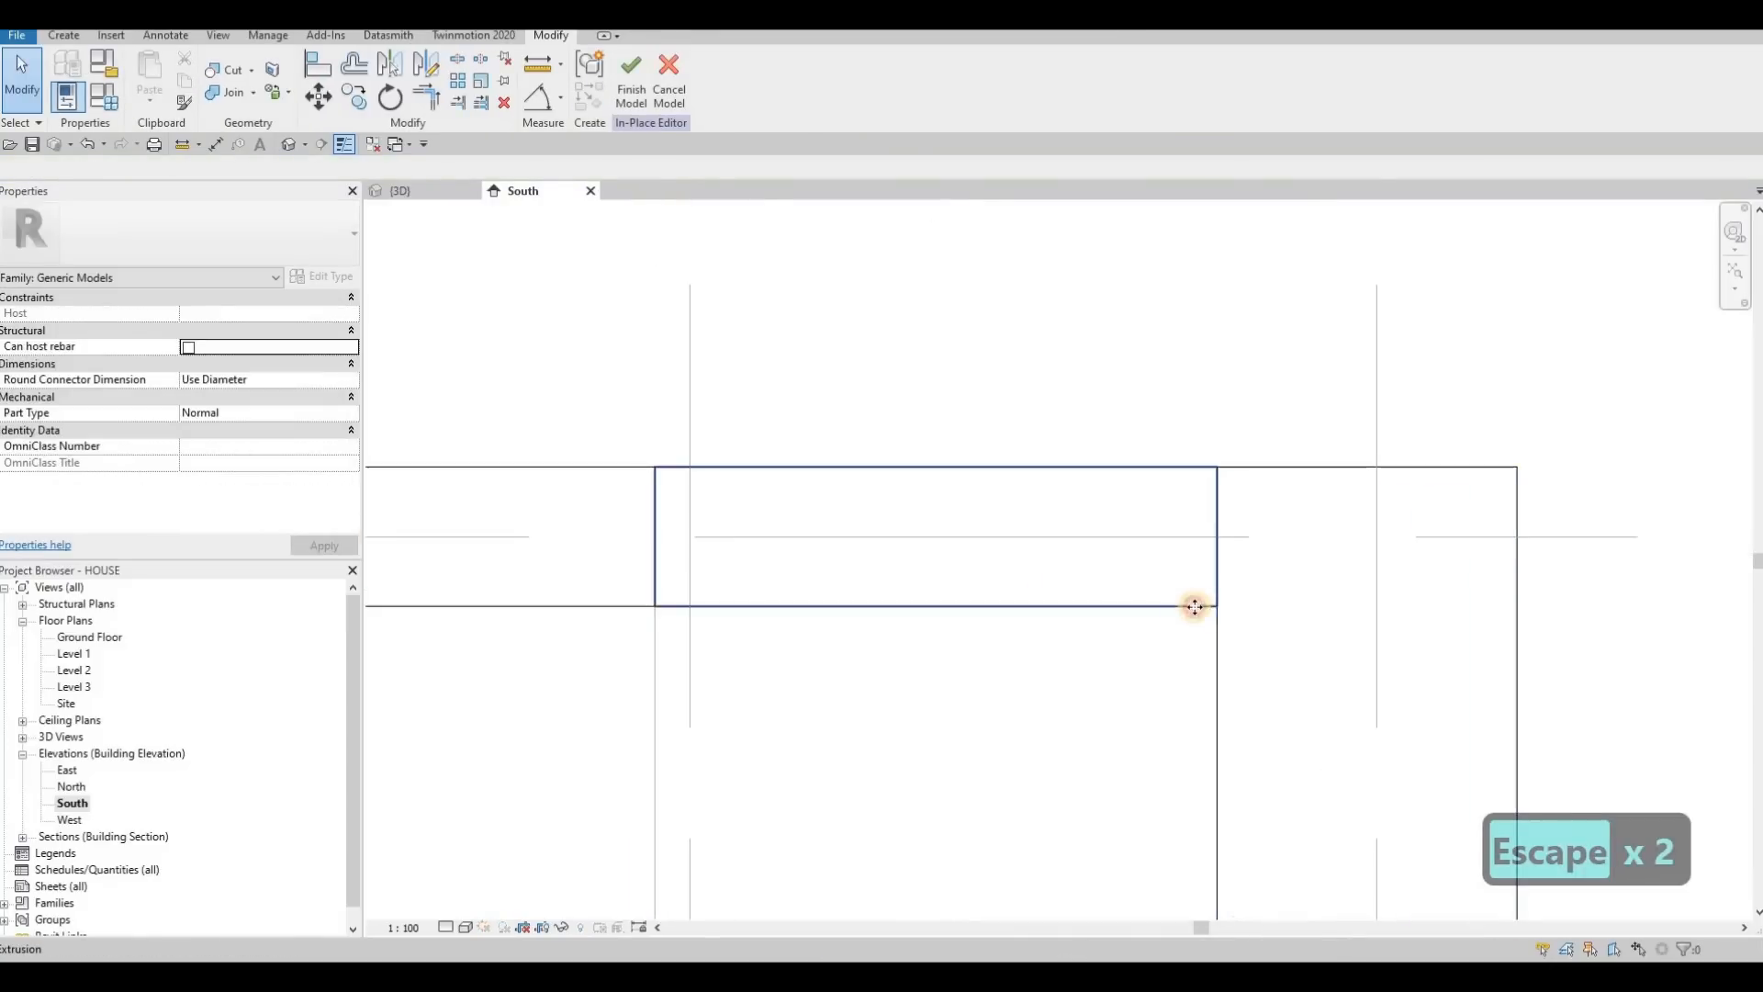
click(1194, 602)
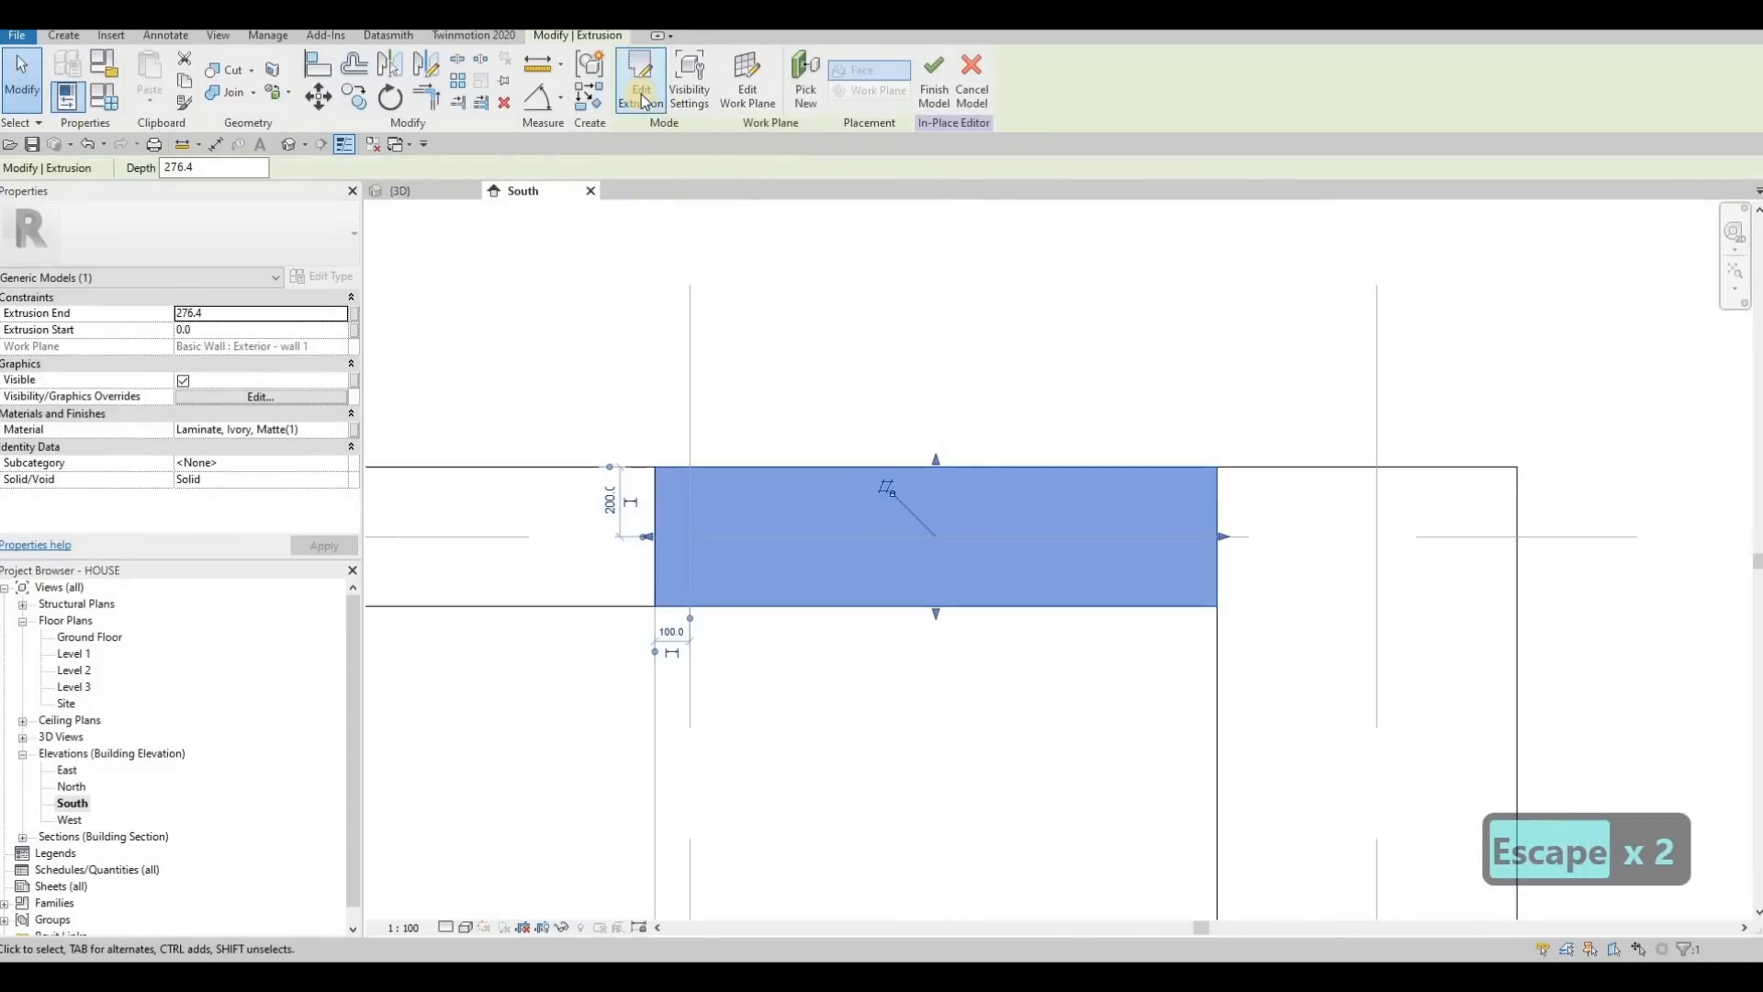
click(642, 91)
scroll(1201, 614, up, 2)
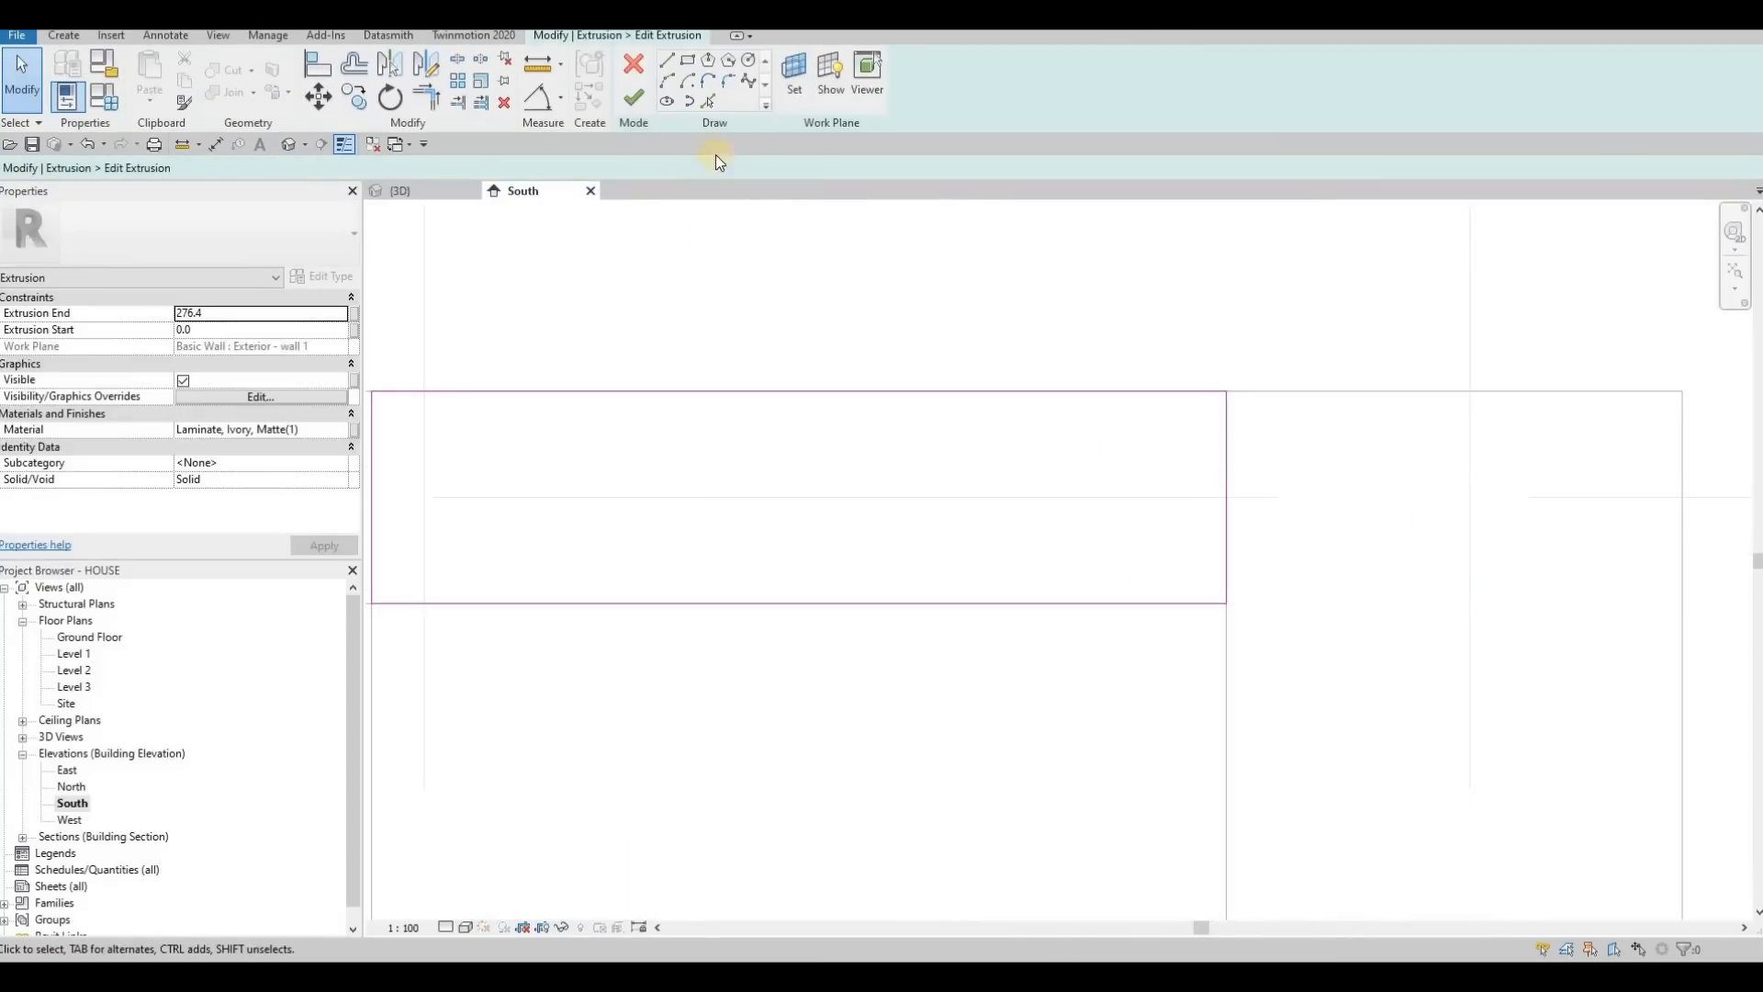
Draw a 100 mm vertical line down from the lower corner of the band profile where it meets the column
click(687, 80)
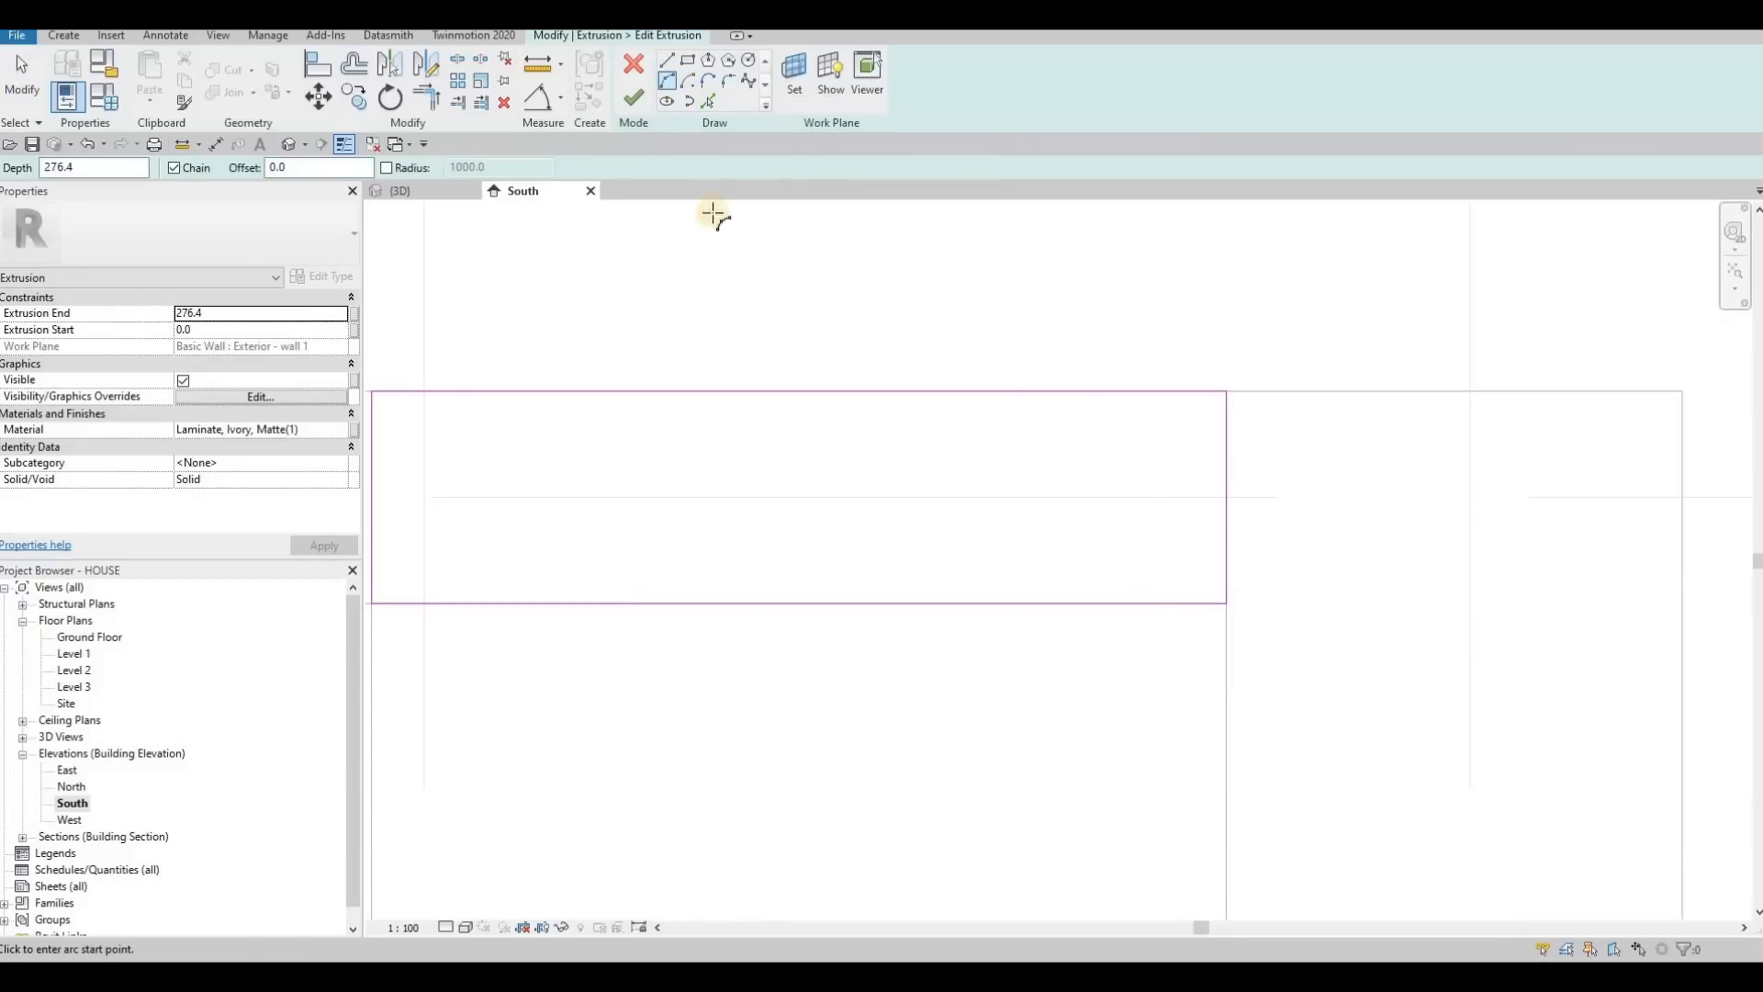
key(Escape)
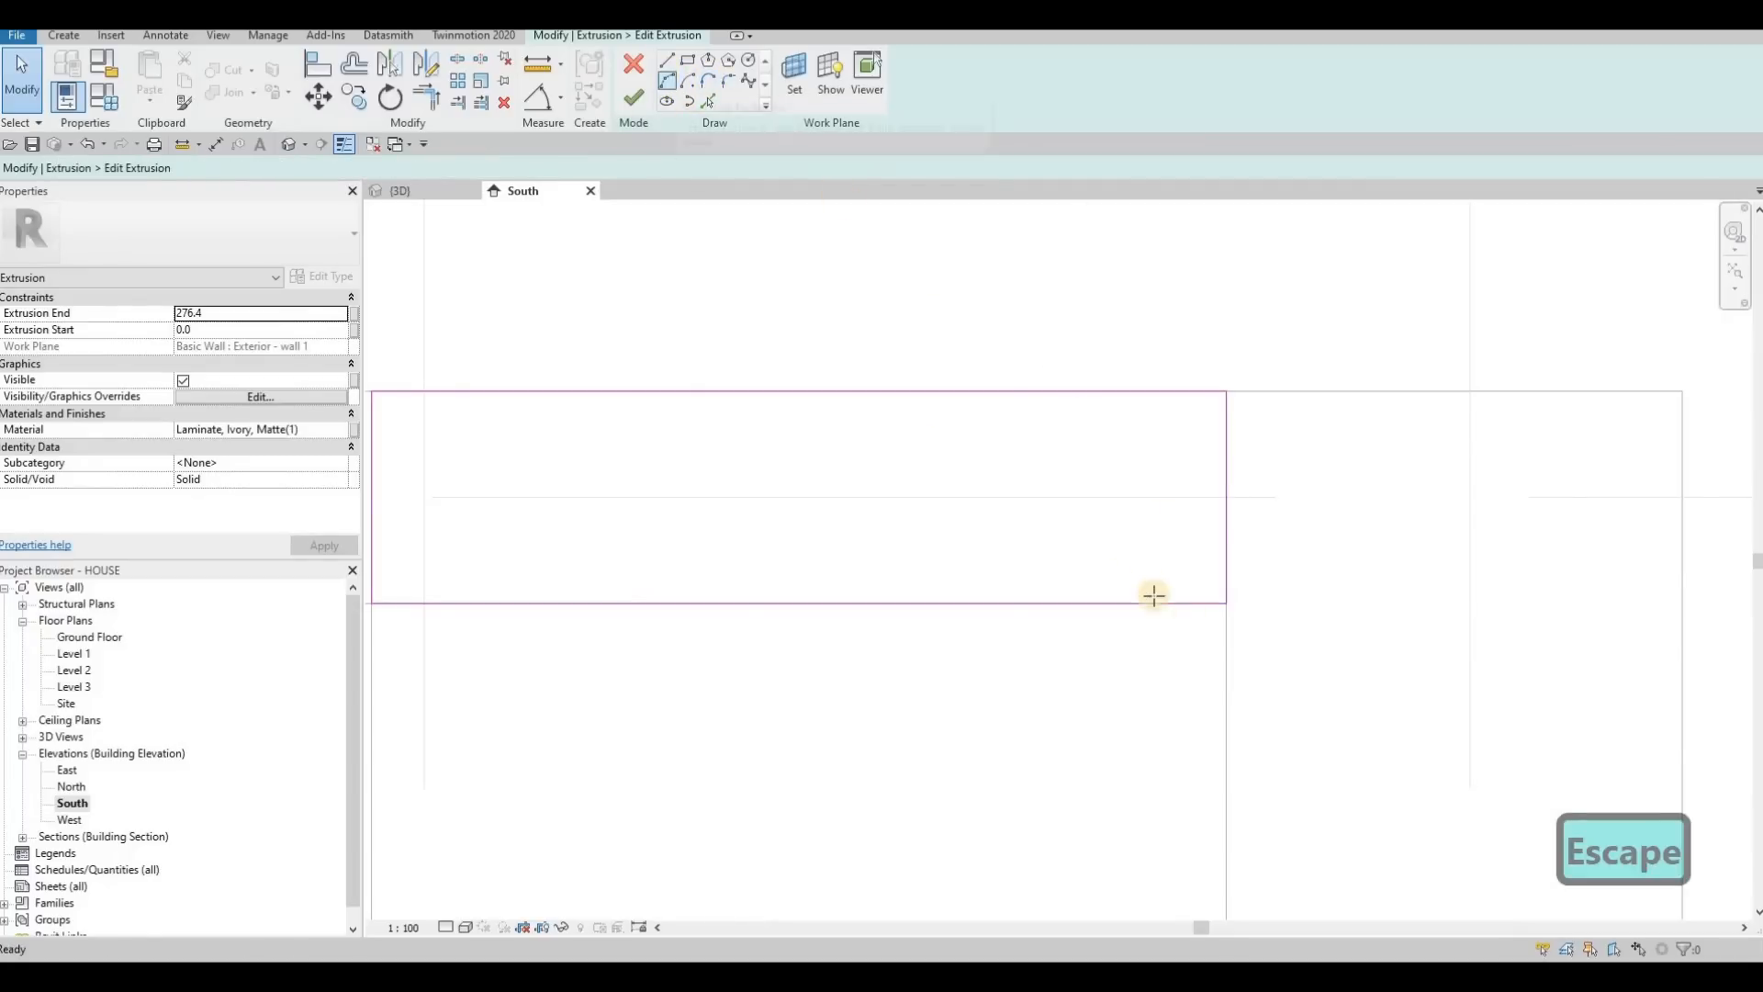
key(l)
key(i)
click(1227, 630)
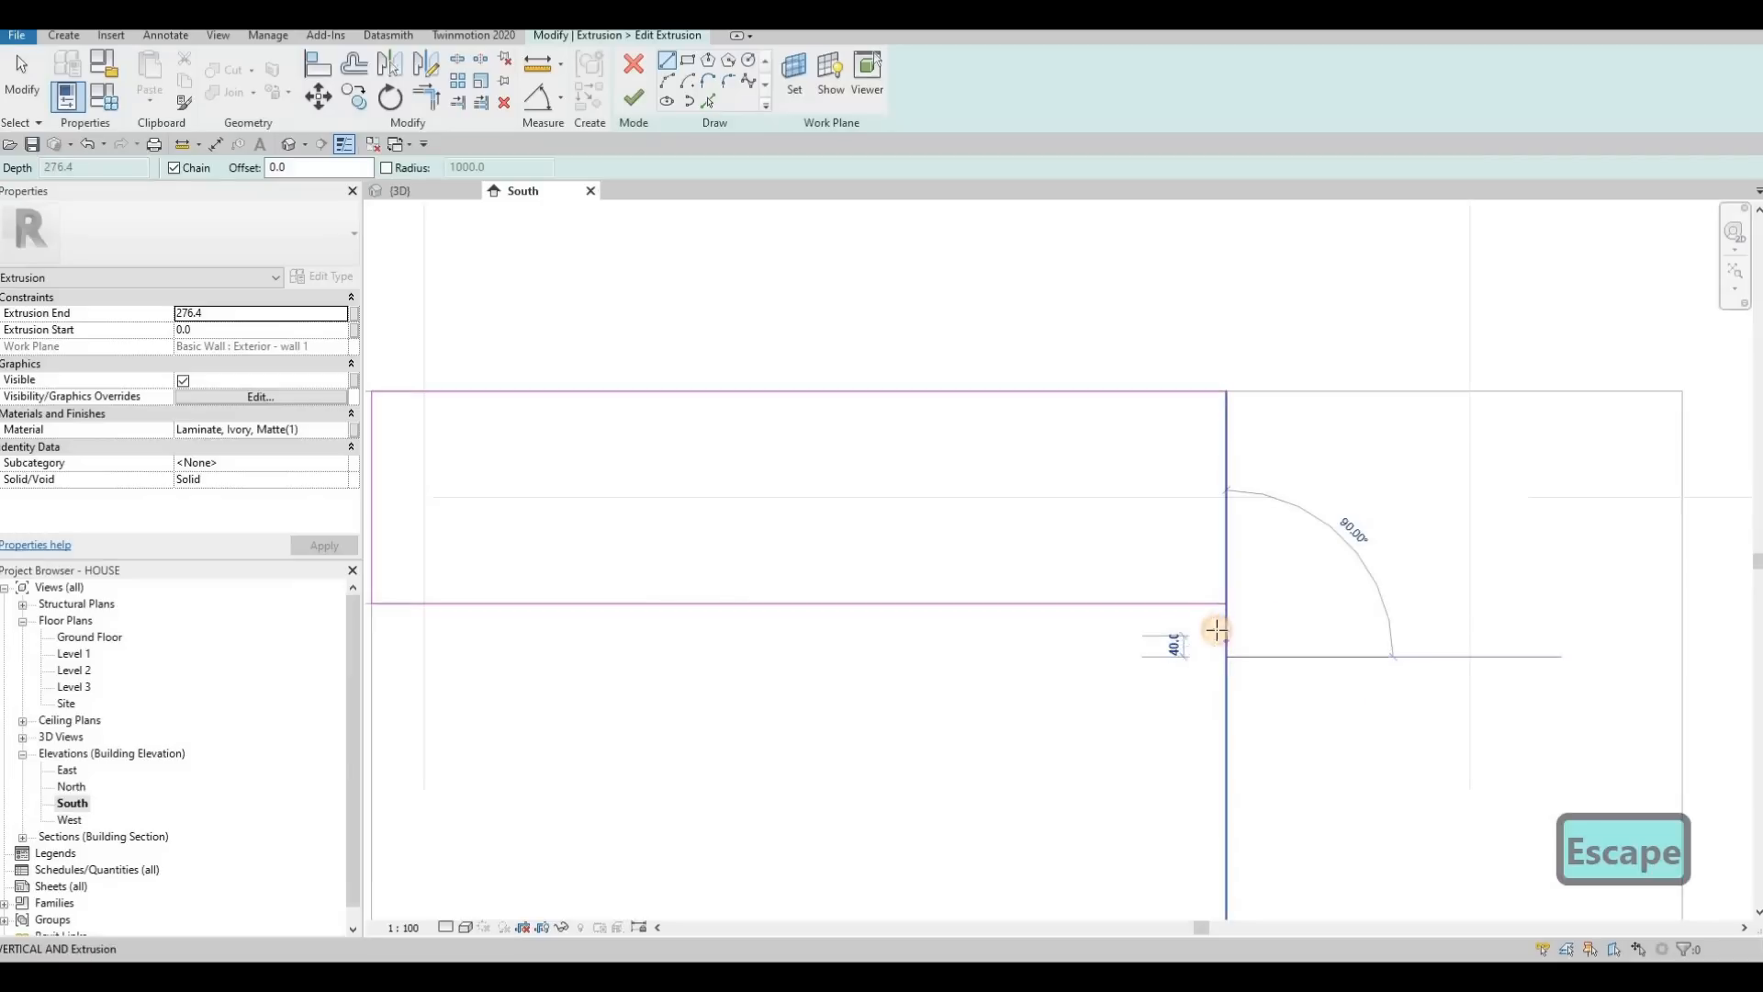
key(Escape)
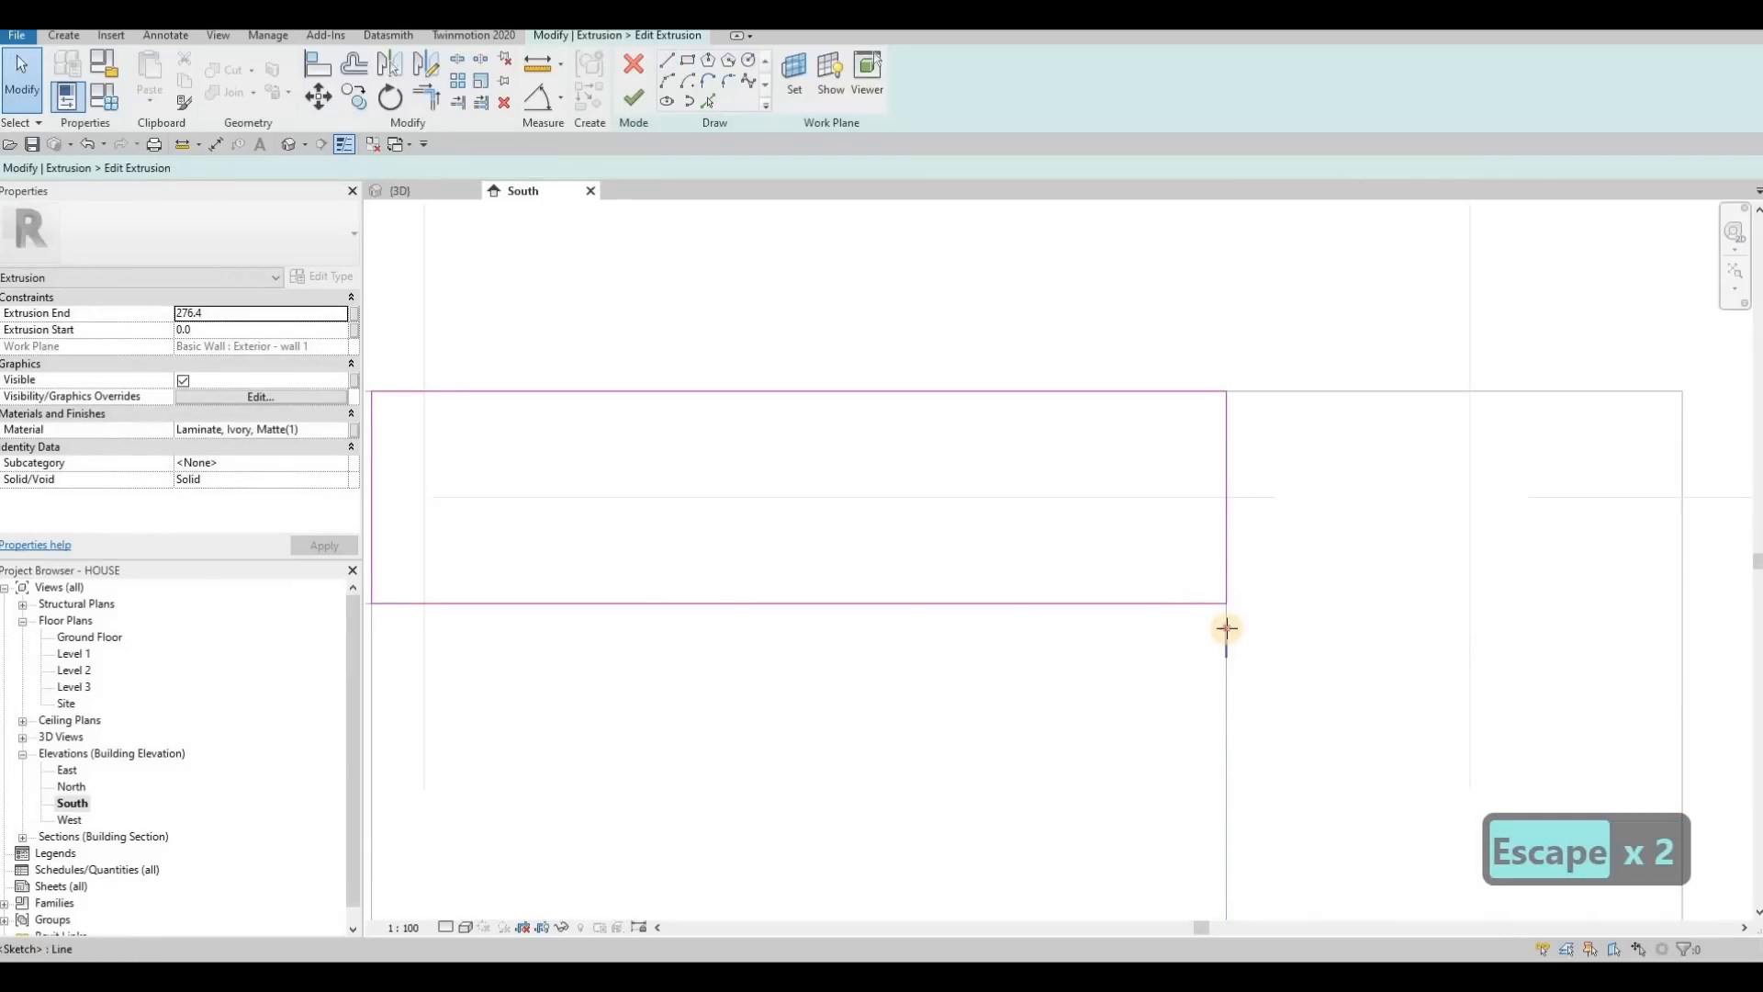
click(1228, 630)
drag(1232, 607, 1228, 603)
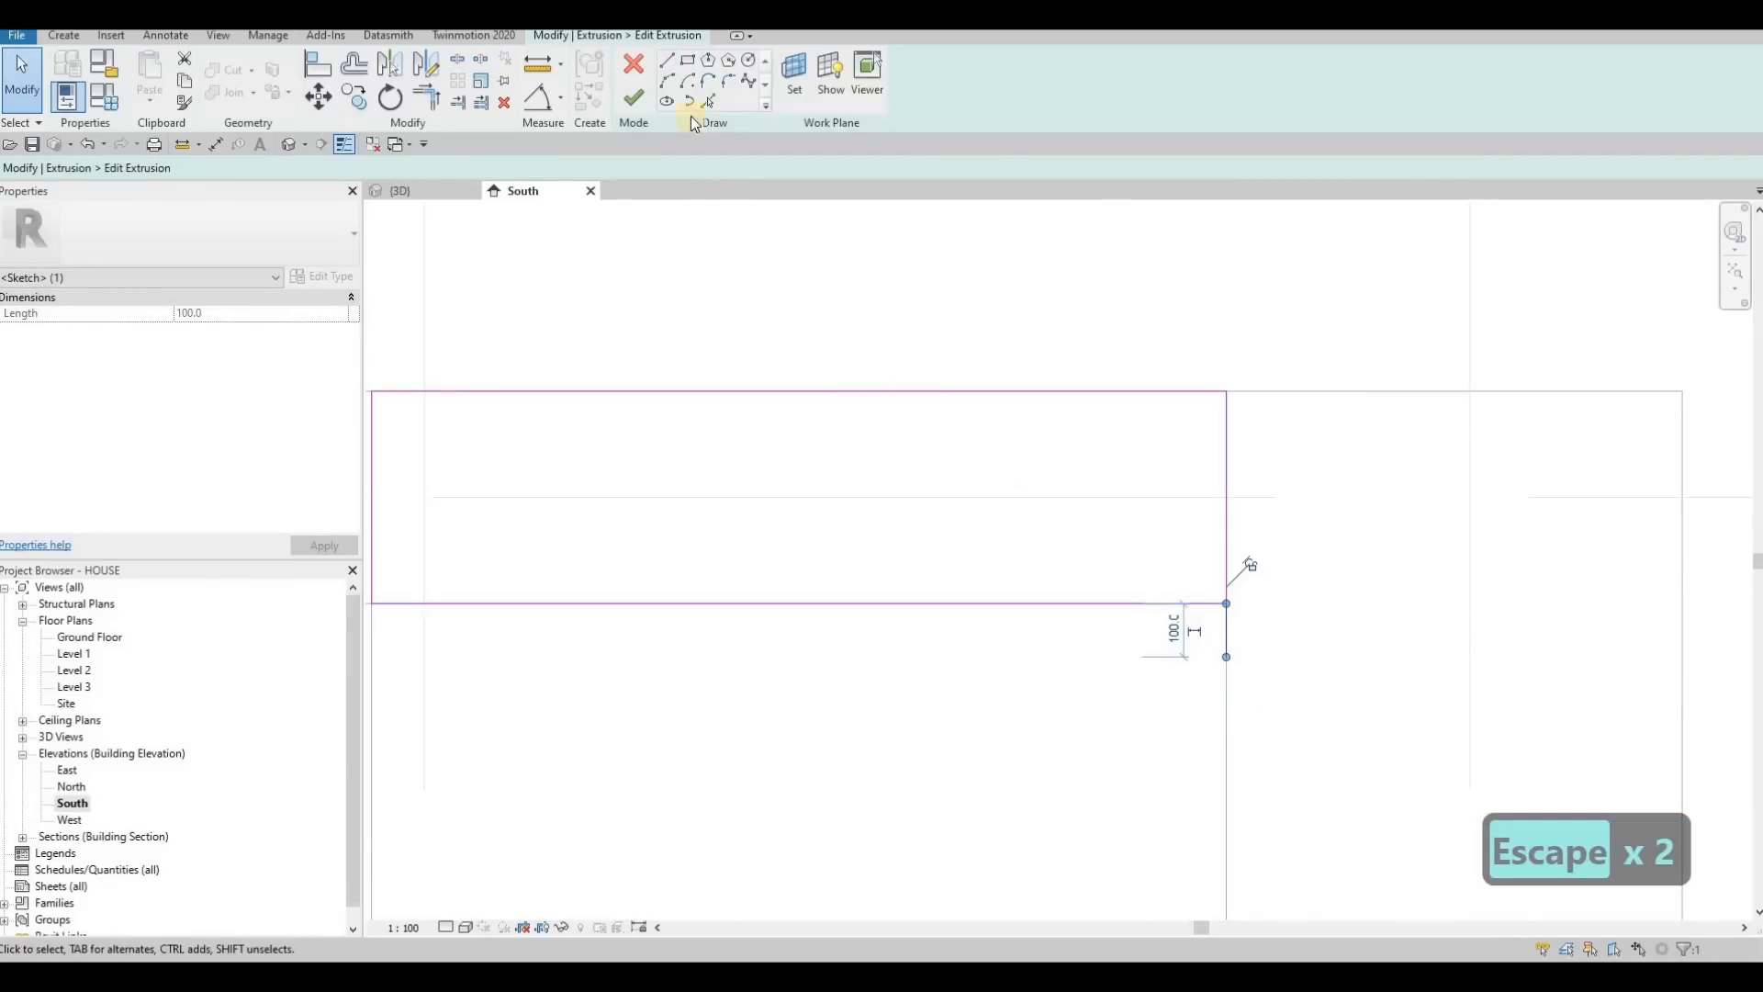
Fillet the profile's bottom edge with the short vertical line using an arc of about 80 mm radius
click(690, 101)
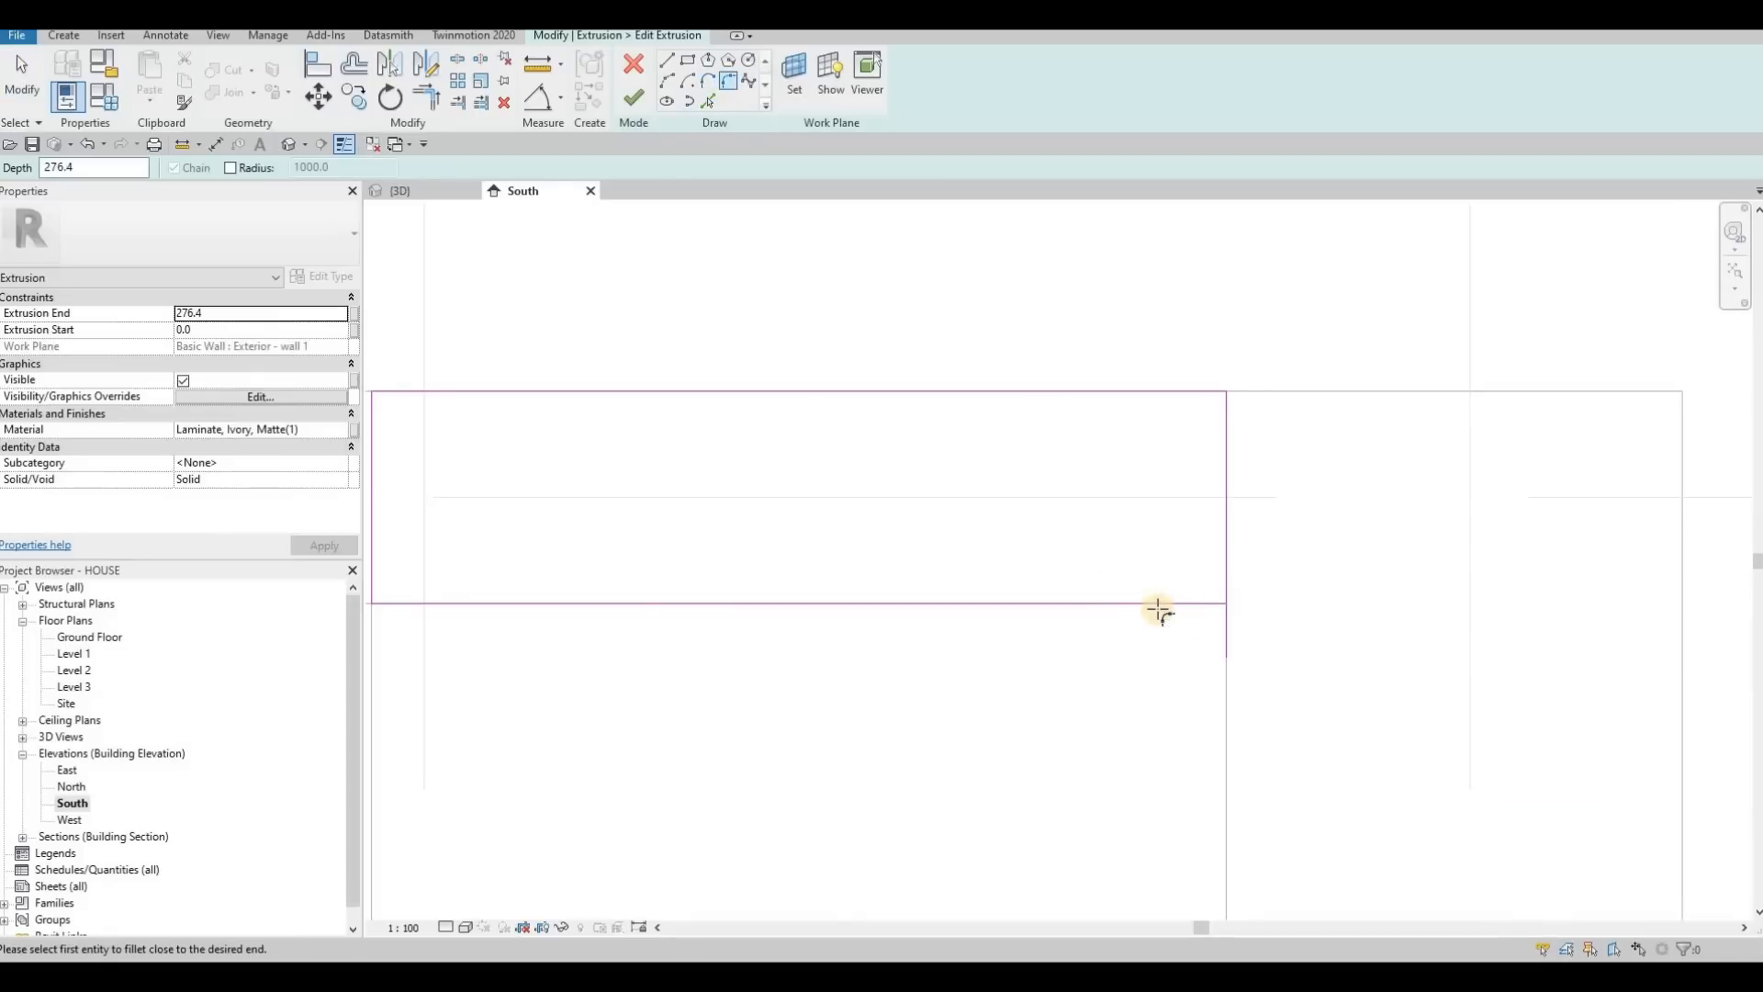
click(1227, 641)
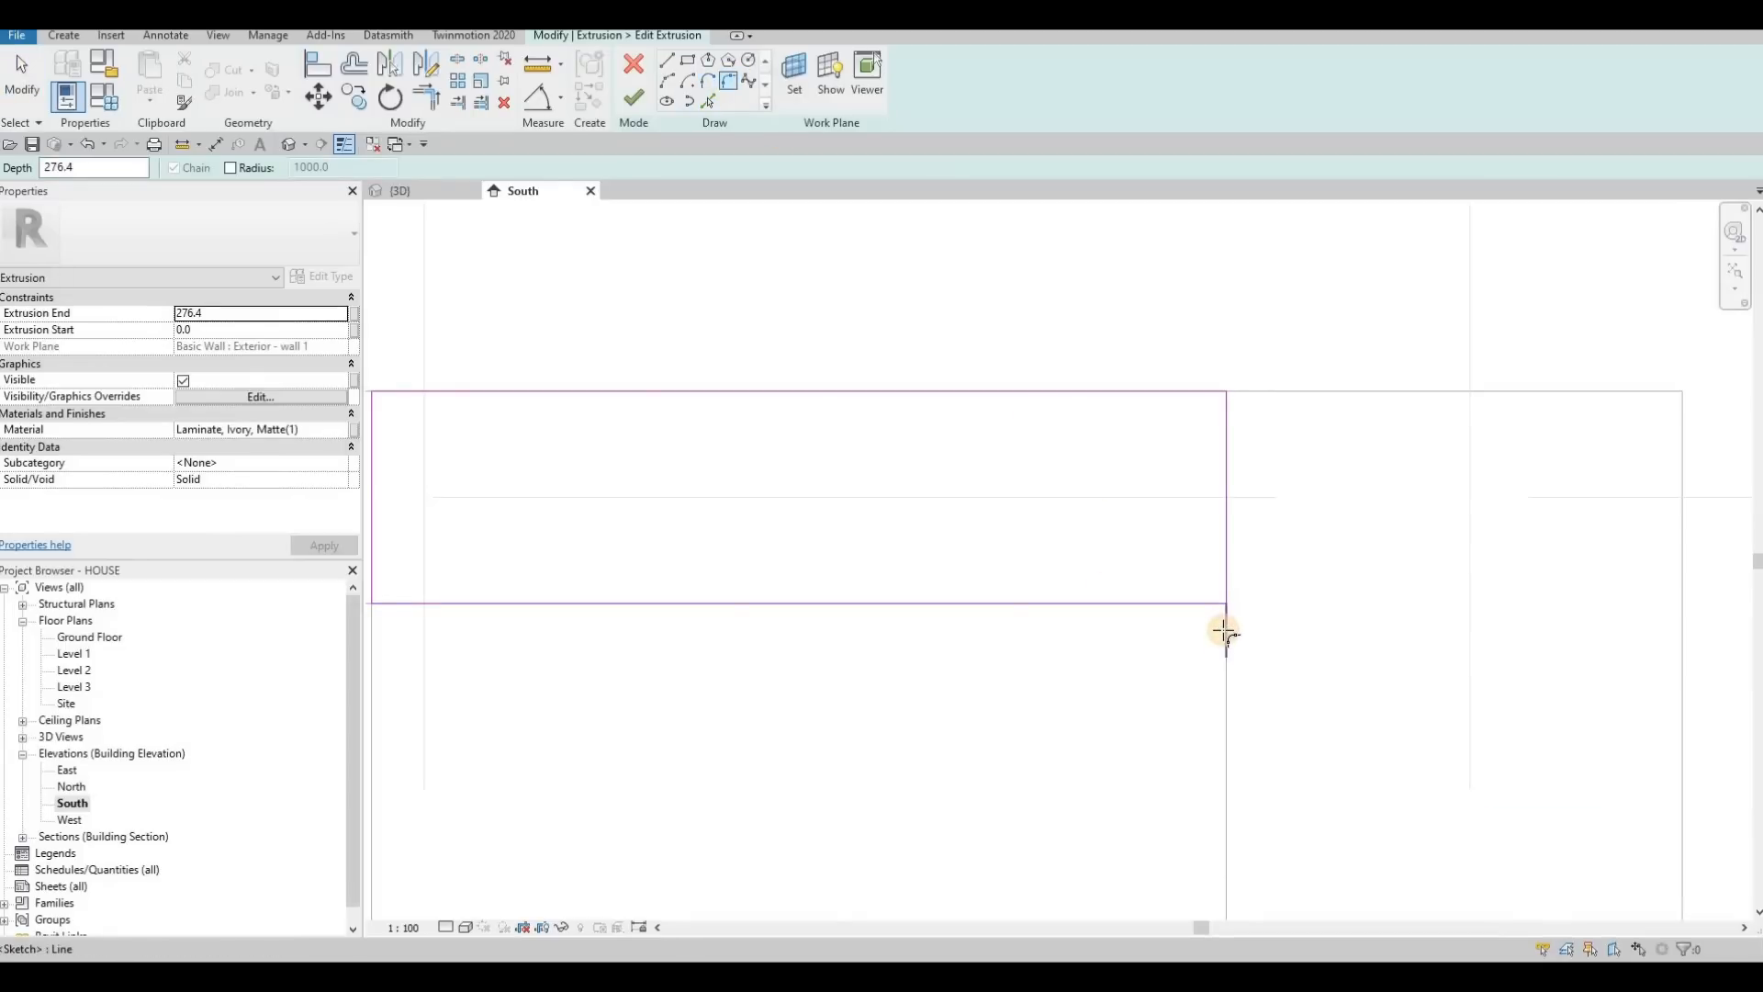
click(1225, 634)
click(1231, 643)
key(Escape)
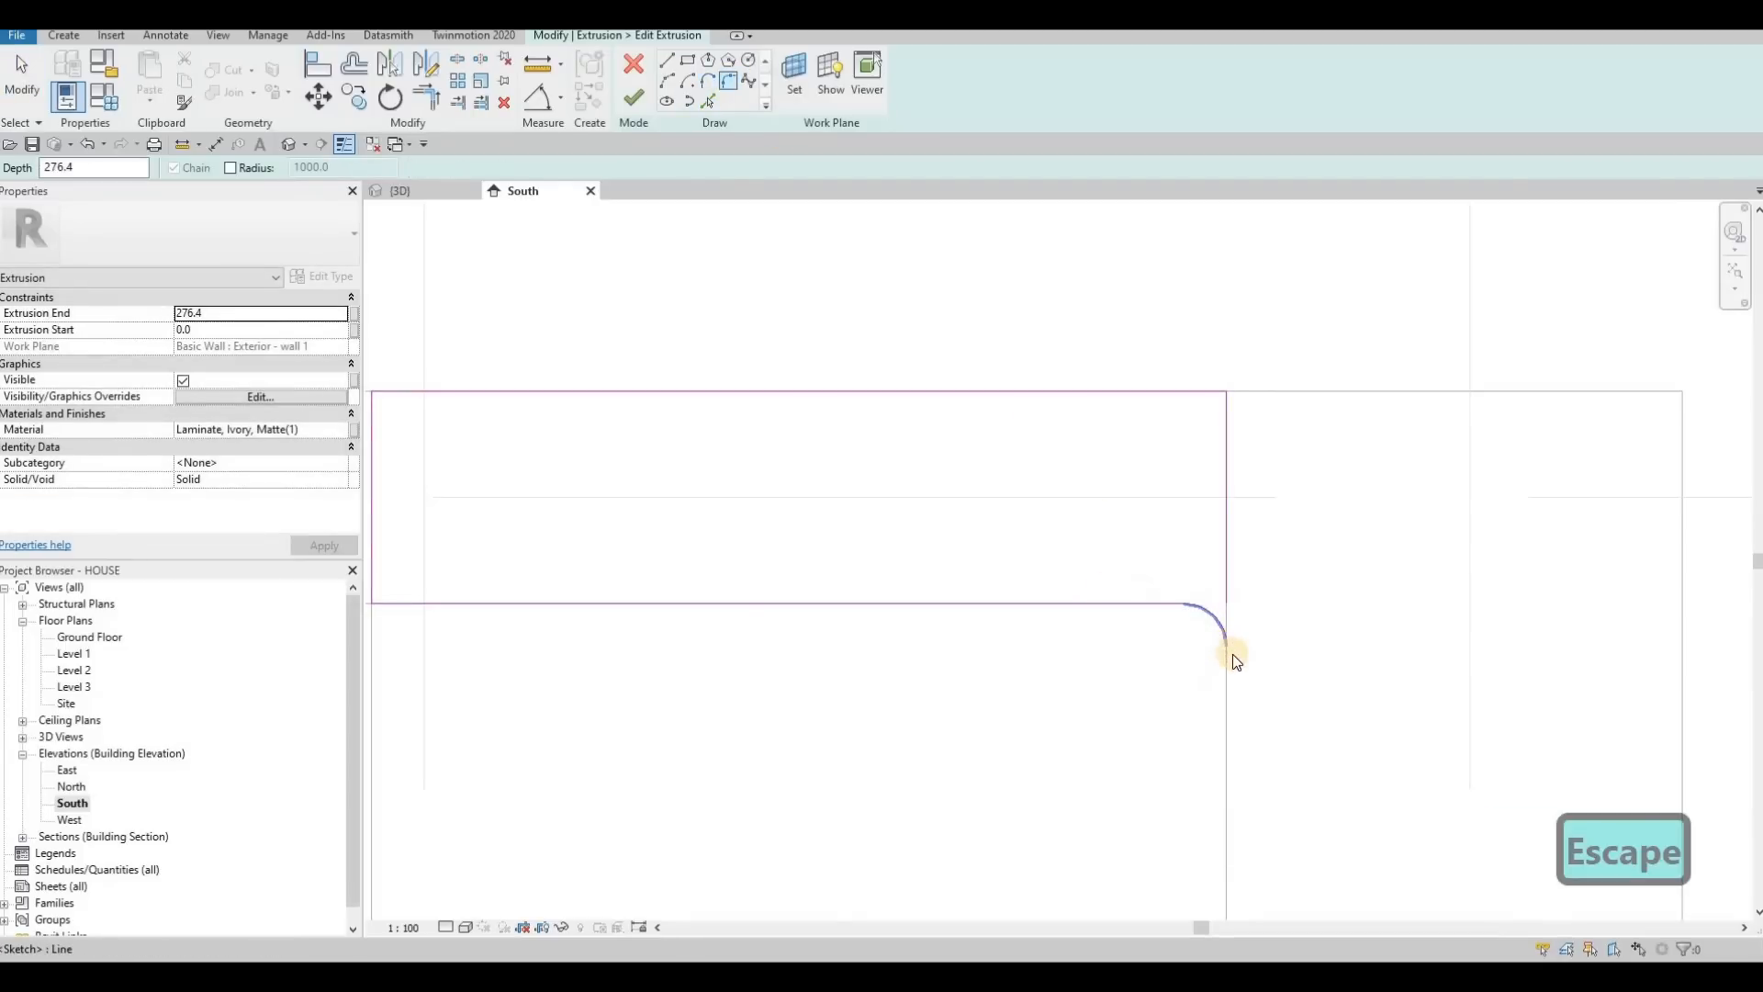
key(Escape)
key(Escape)
Replace the leftover line stub below the arc with an 80 mm vertical line closing the profile, and finish the sketch edit
click(1233, 652)
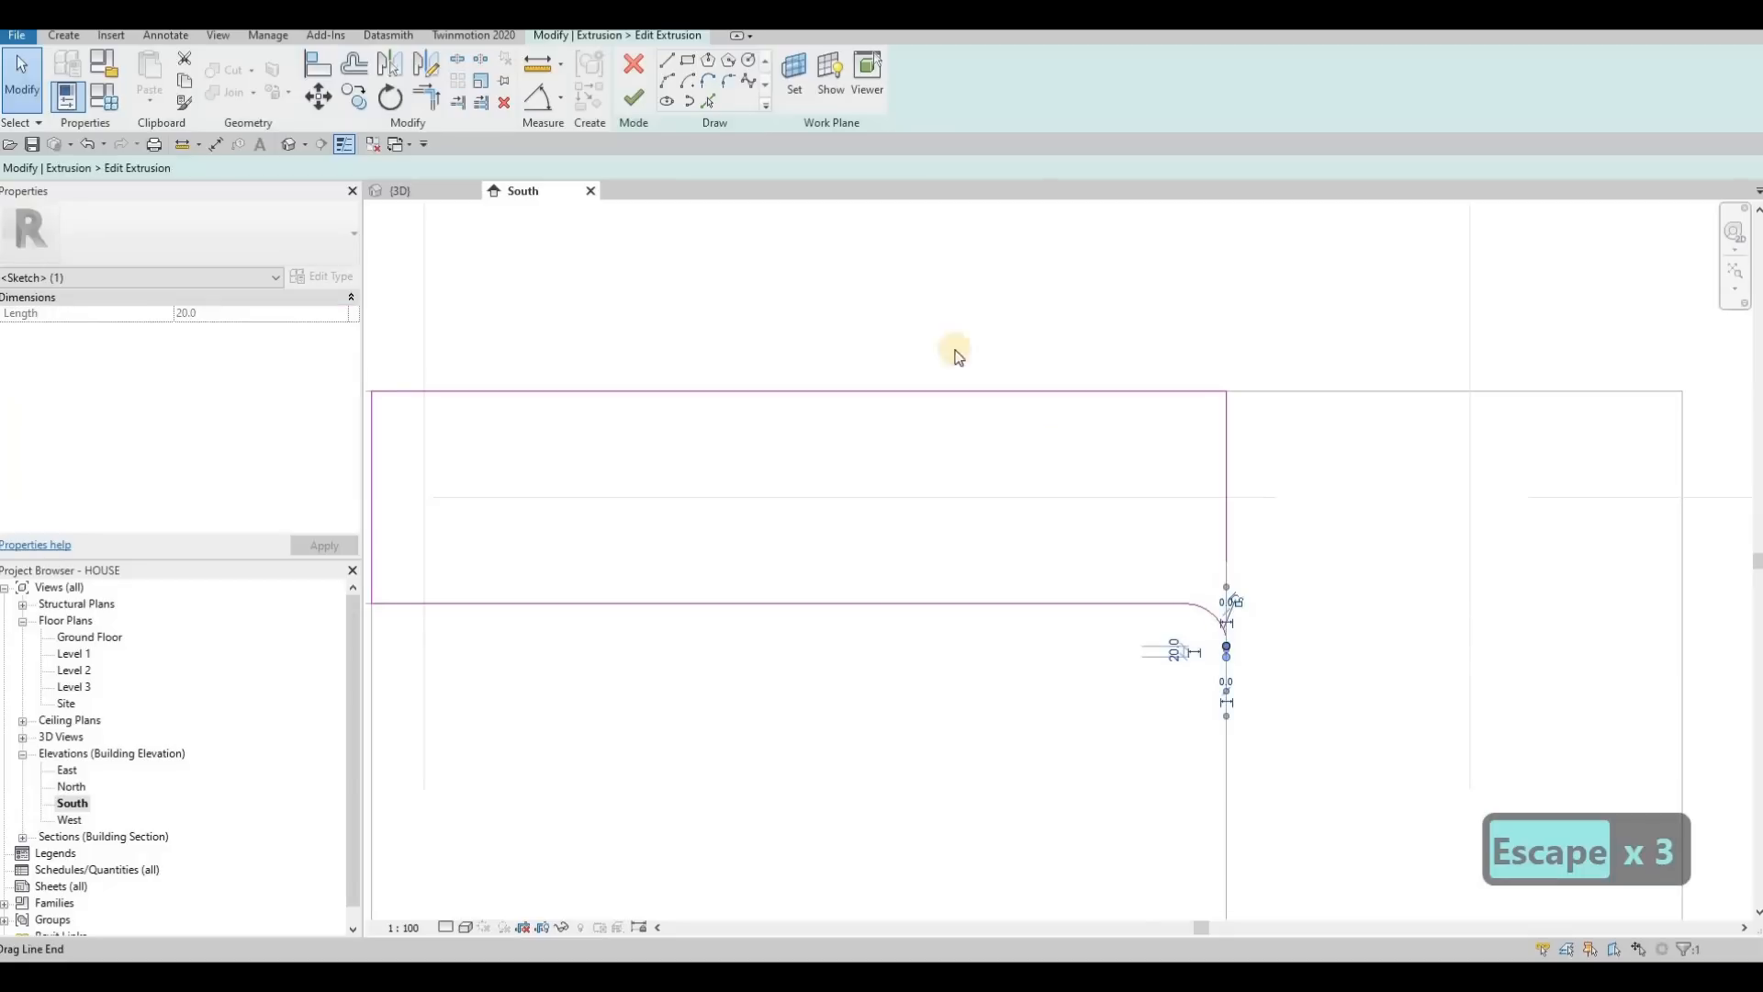
key(Delete)
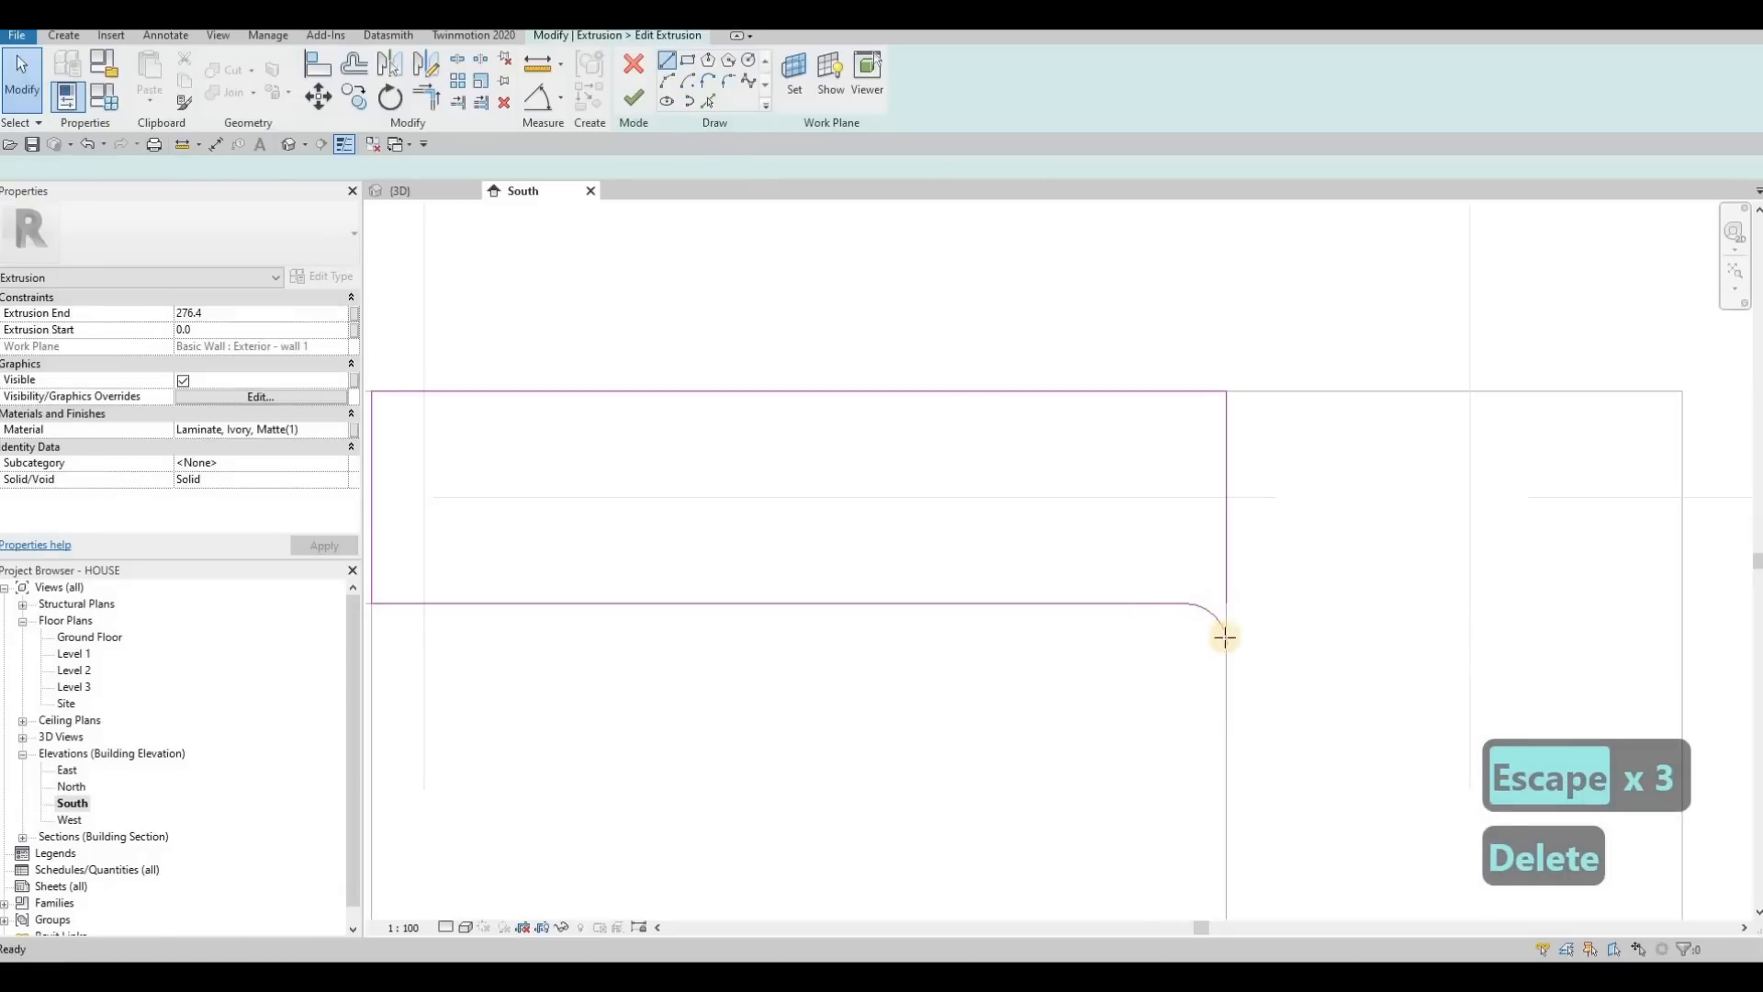
key(l)
key(i)
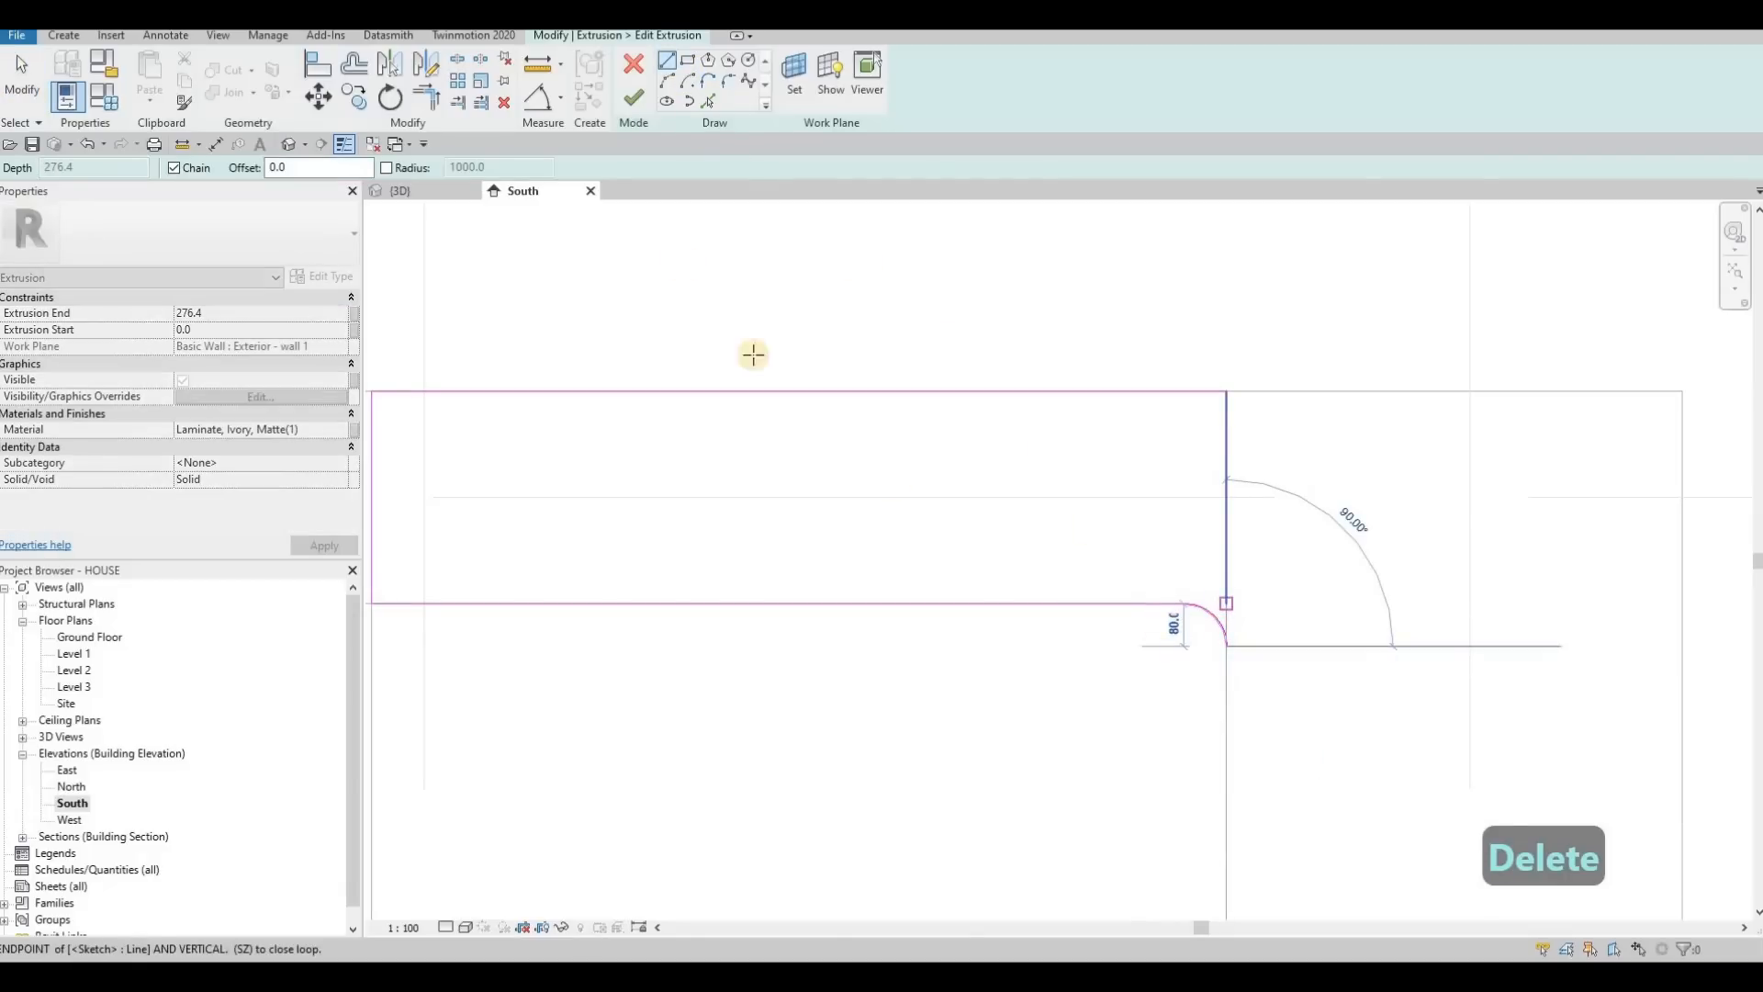
key(Escape)
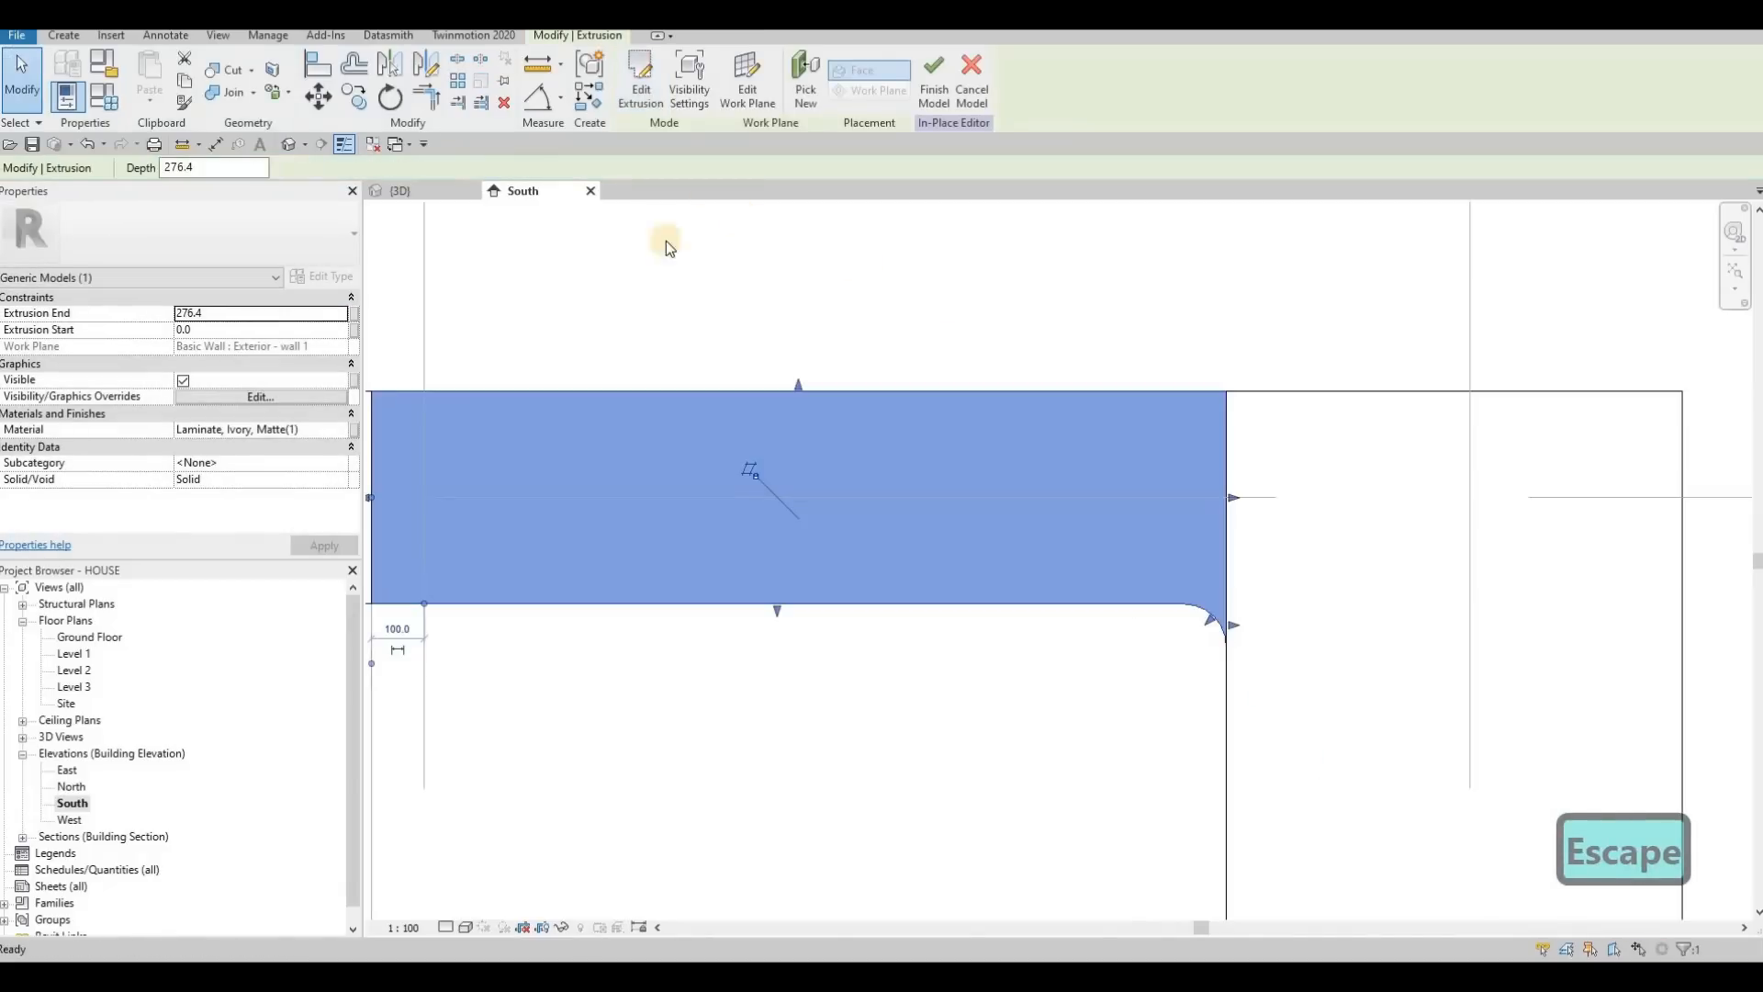
Examine the filleted band corner in the 3D view and compare it with the facade's other corners and band ends
click(400, 191)
key(Escape)
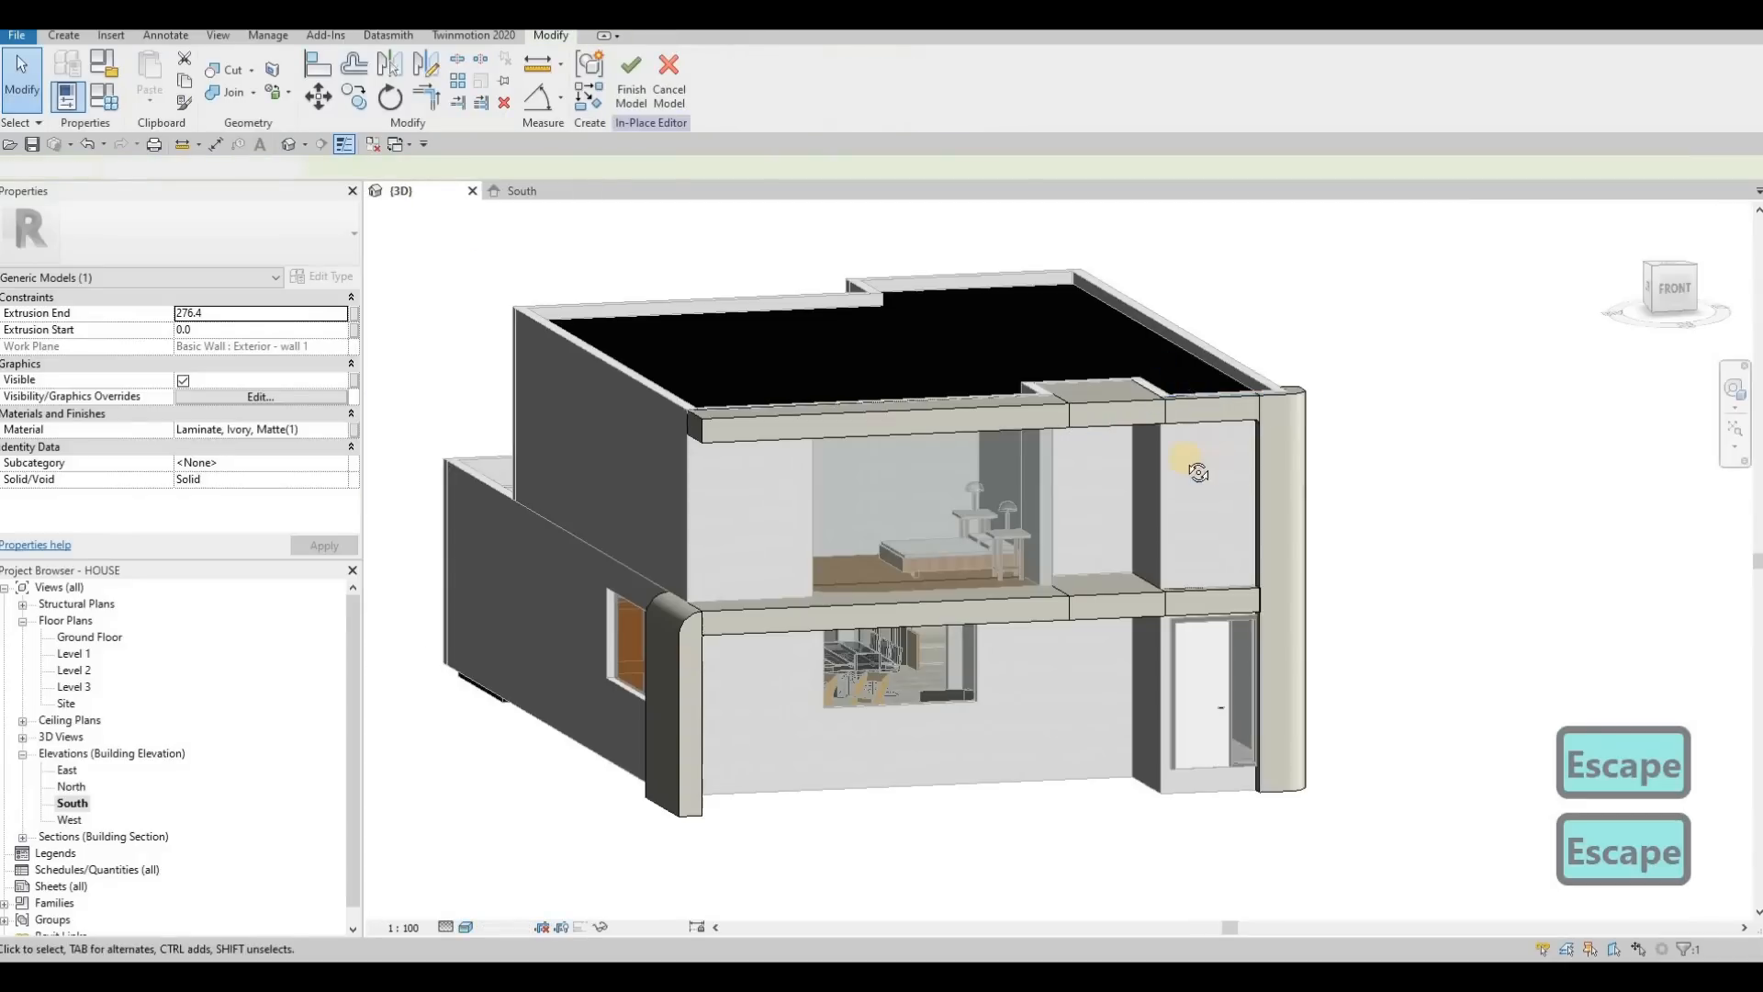
shift+middle_drag(1268, 410, 1321, 393)
scroll(1311, 408, up, 3)
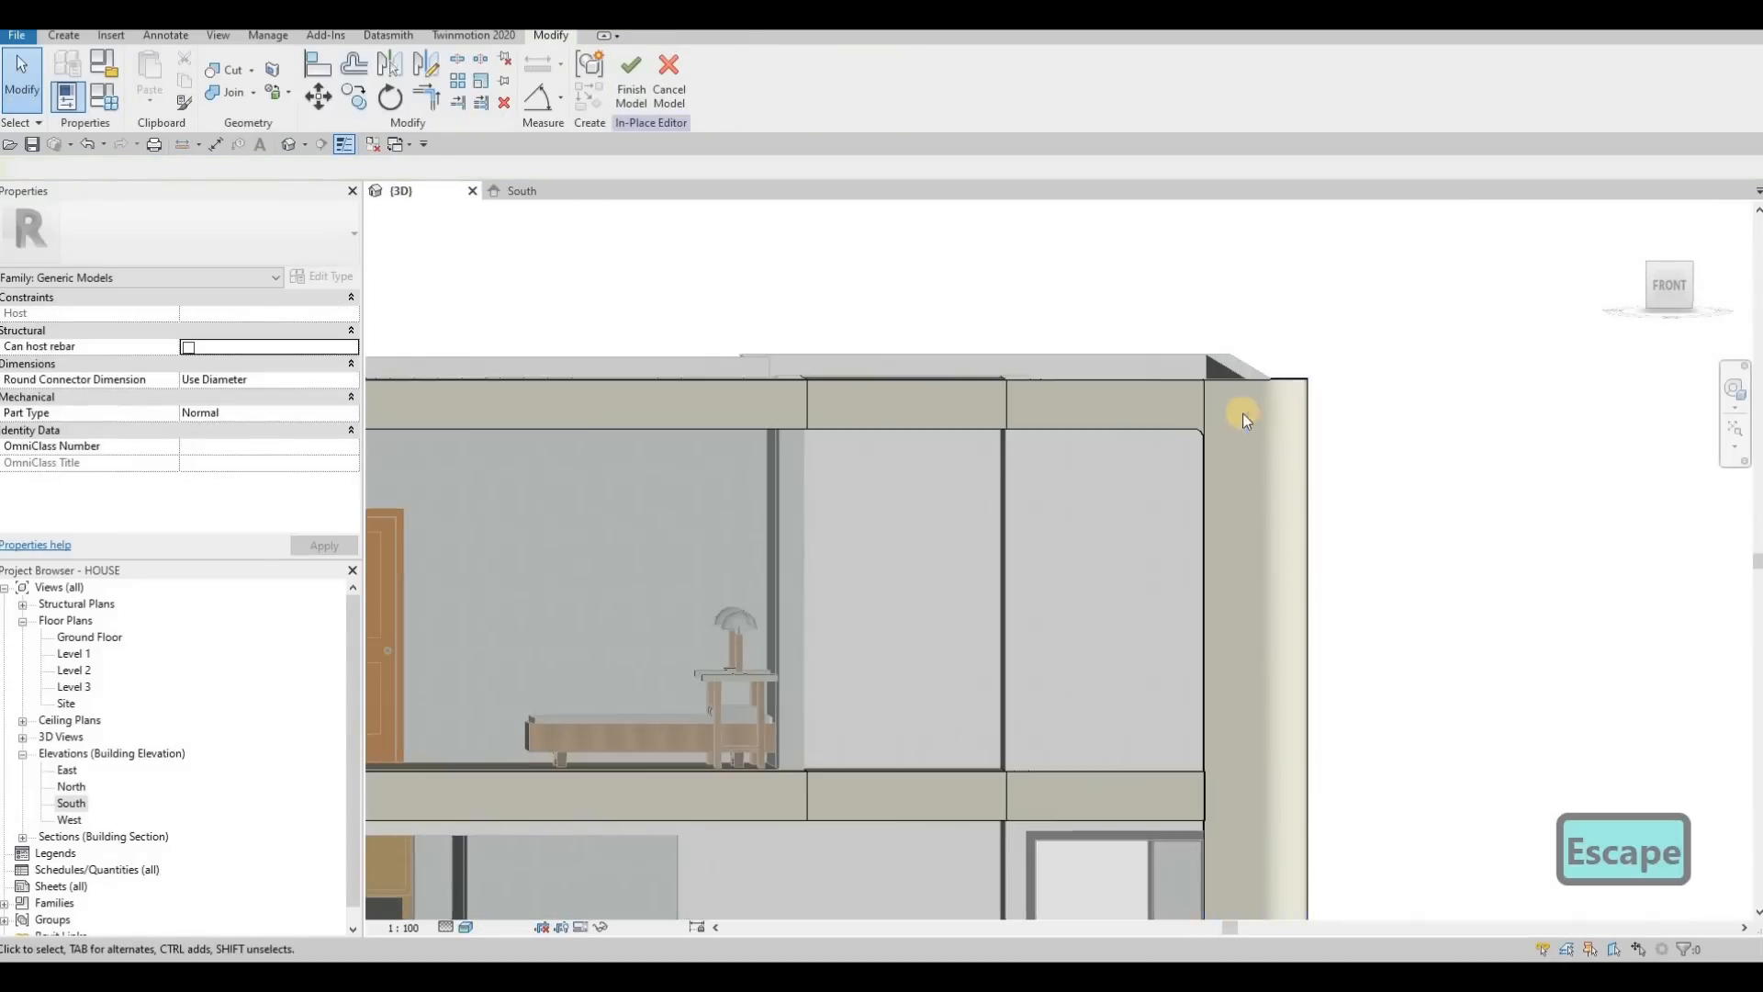
middle_drag(1139, 478, 1199, 451)
scroll(477, 689, down, 1)
middle_drag(478, 689, 740, 597)
scroll(724, 583, up, 5)
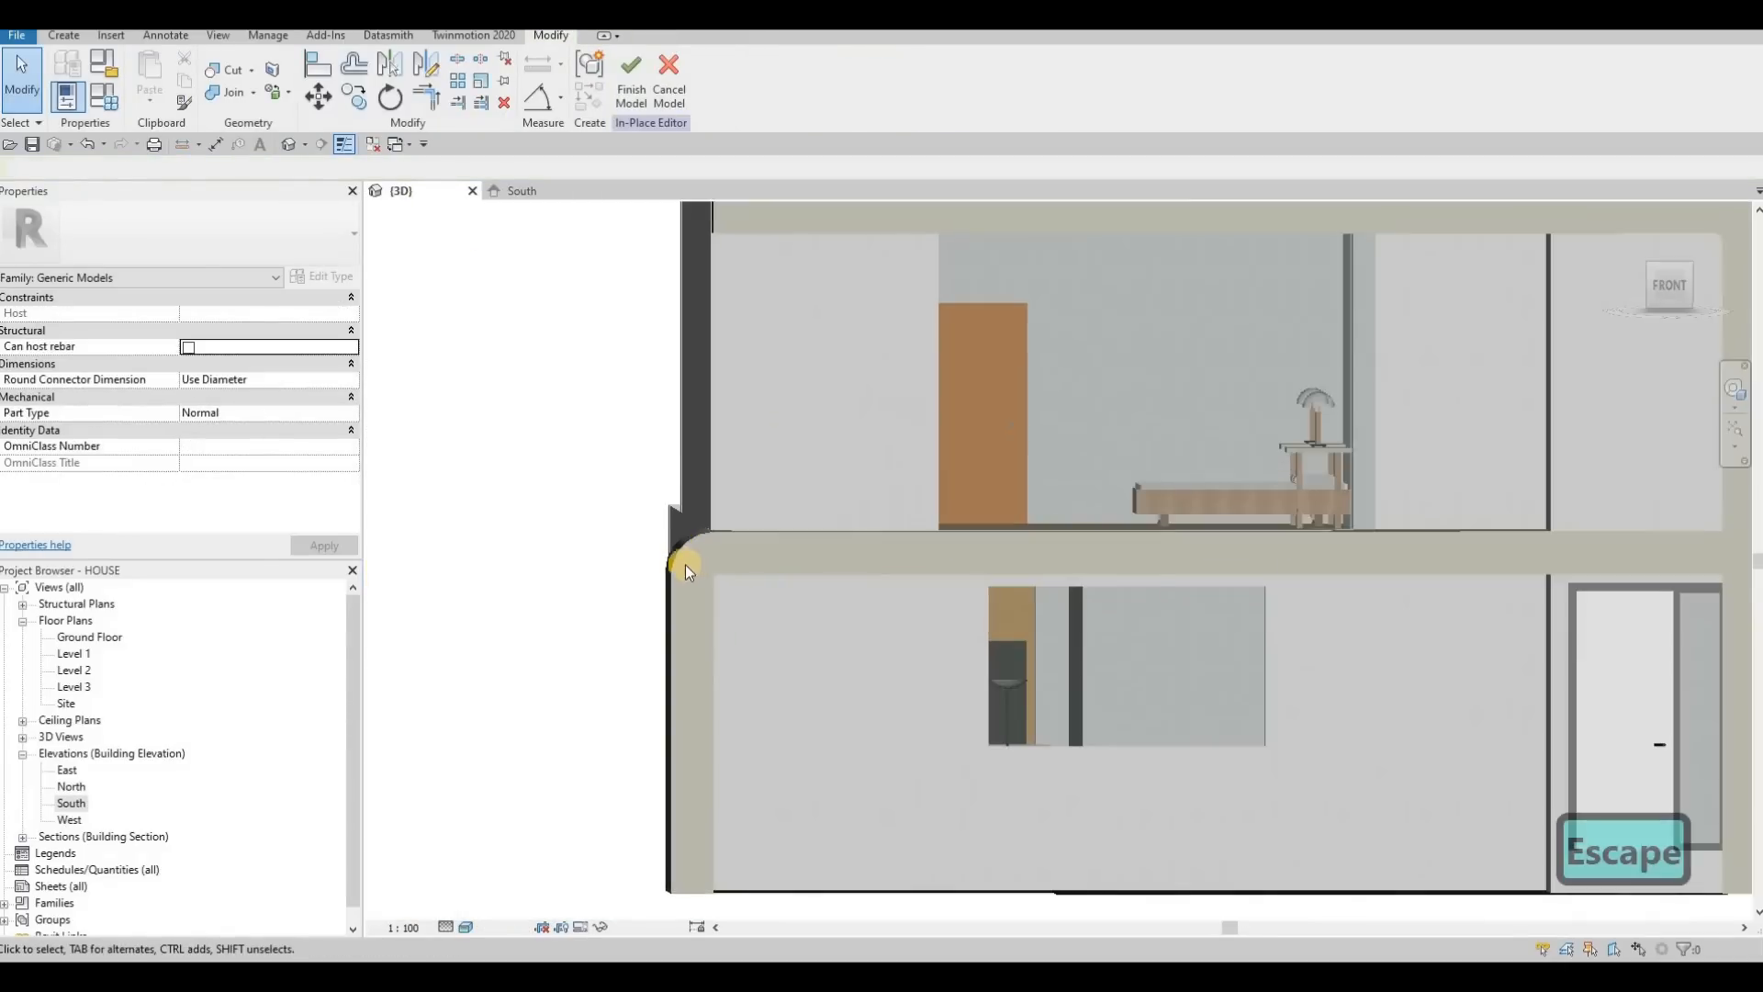
click(674, 555)
scroll(886, 501, down, 5)
shift+middle_drag(1259, 377, 1290, 368)
scroll(1368, 395, up, 4)
shift+middle_drag(1510, 432, 1411, 368)
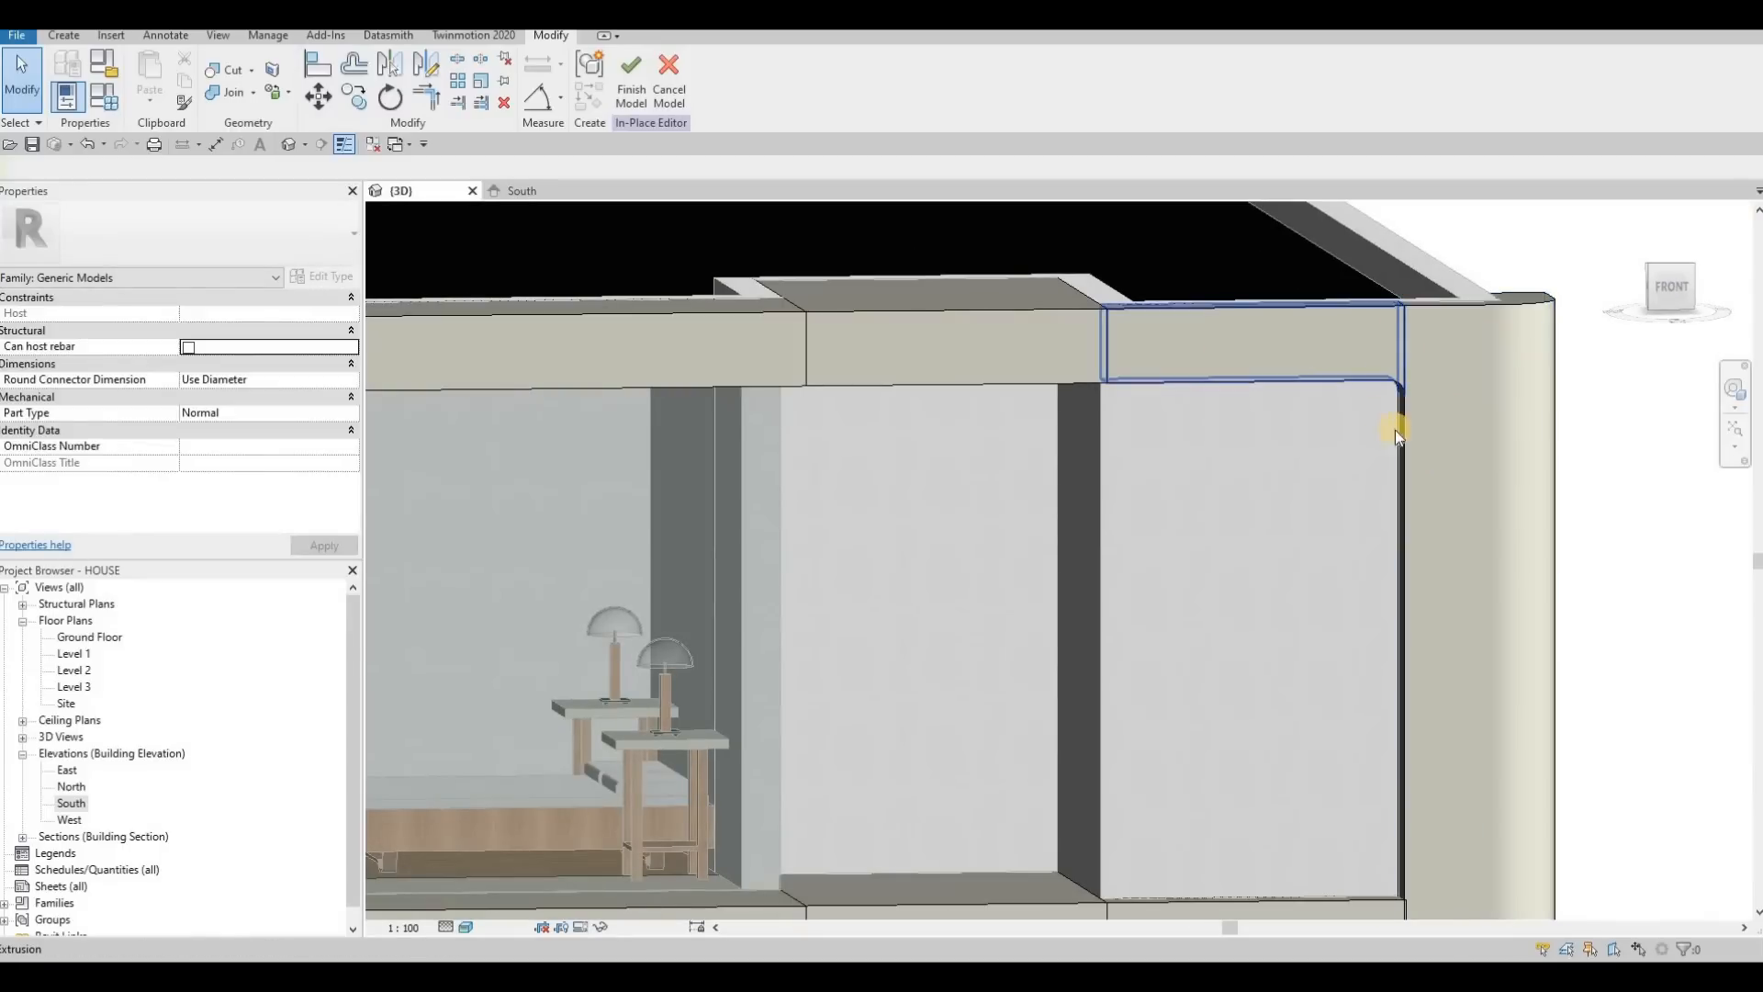
middle_drag(1097, 368, 1405, 369)
scroll(1469, 385, down, 3)
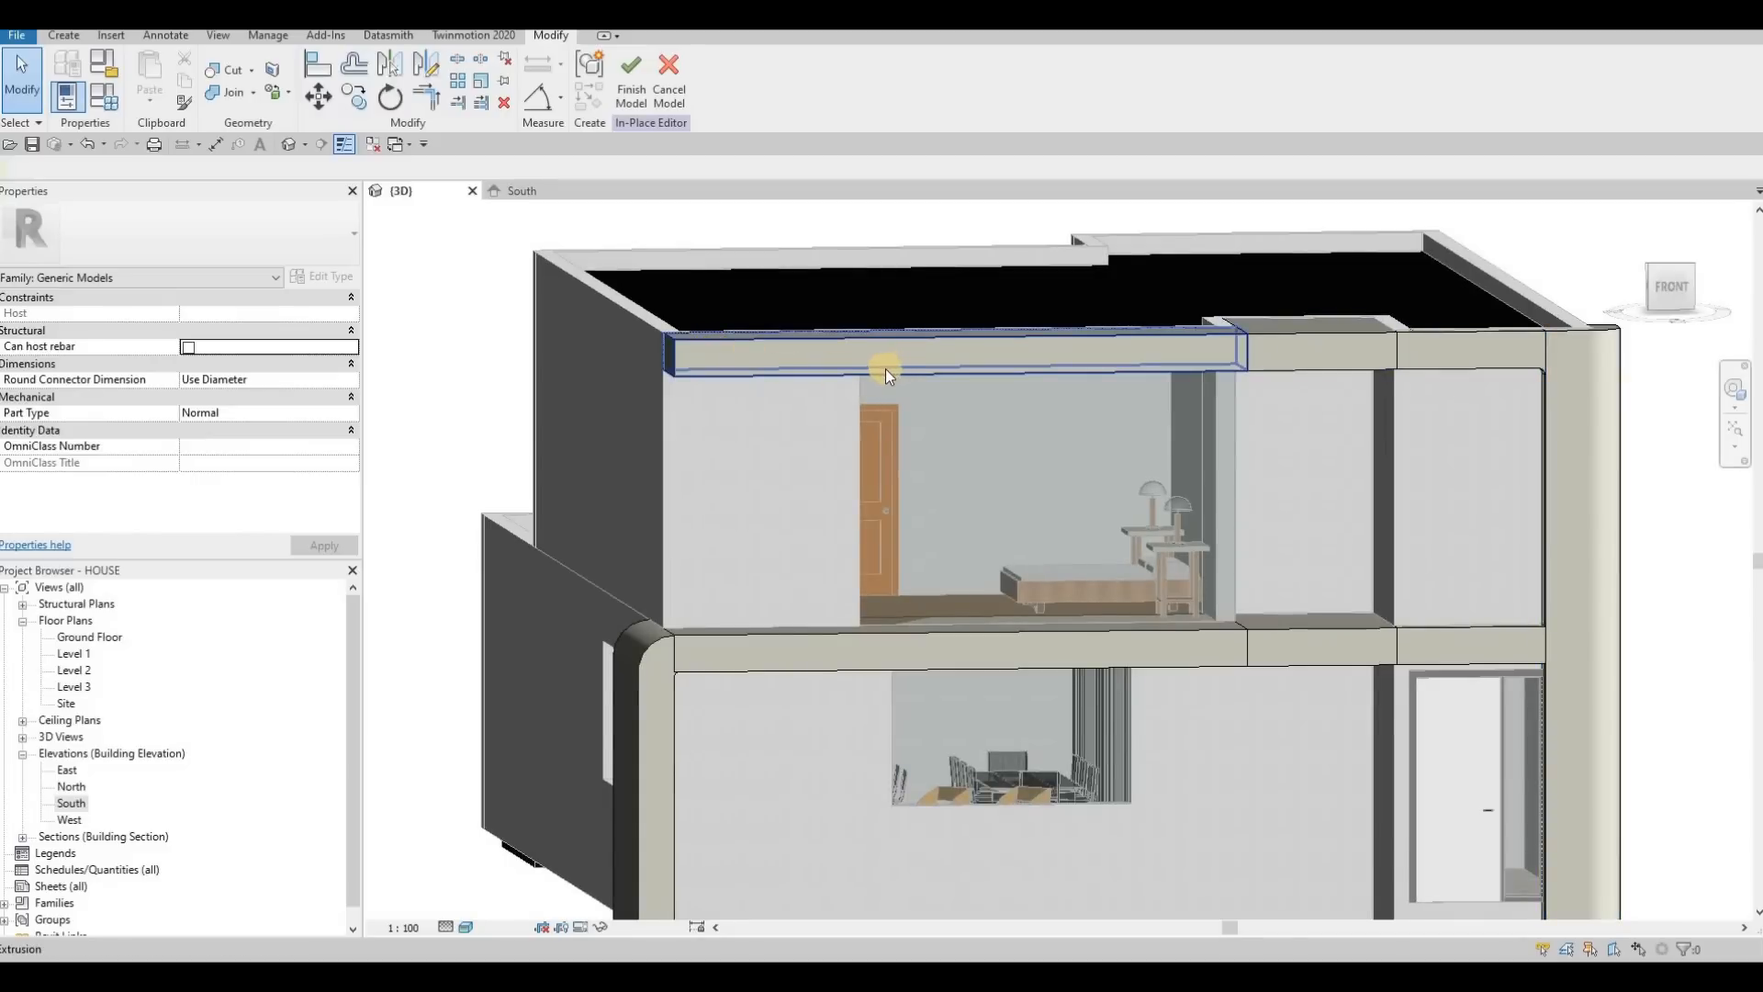
middle_drag(670, 341, 765, 348)
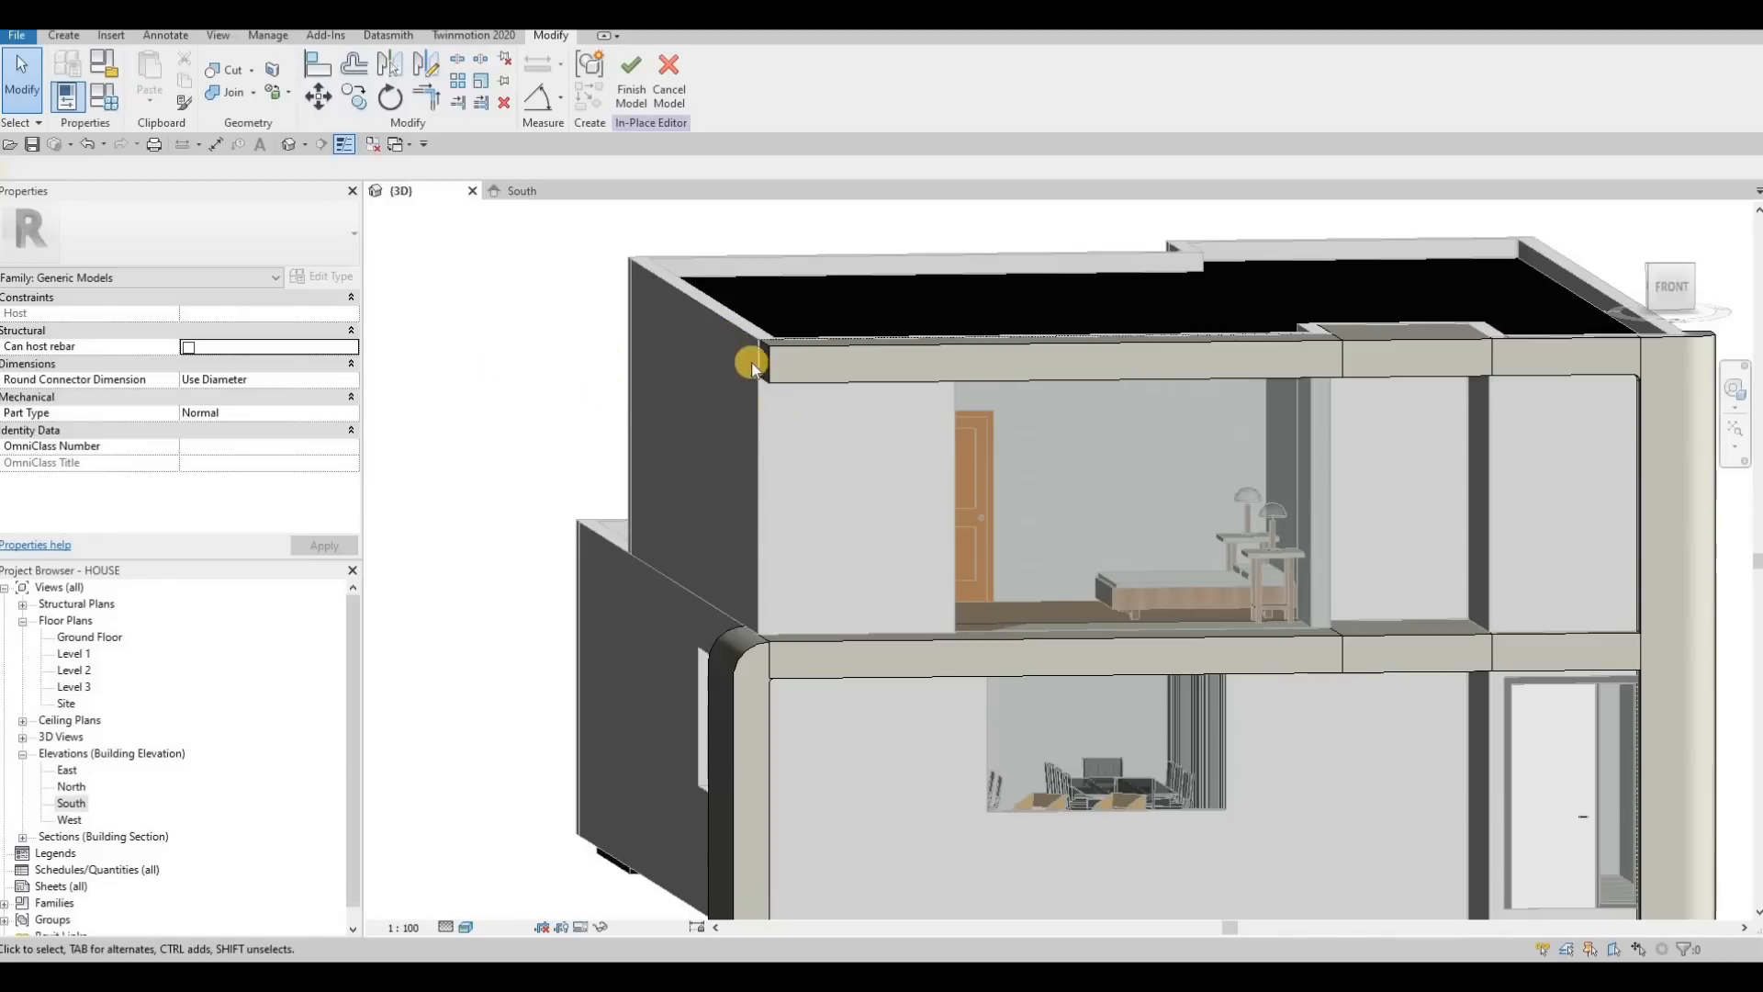
shift+middle_drag(751, 361, 797, 377)
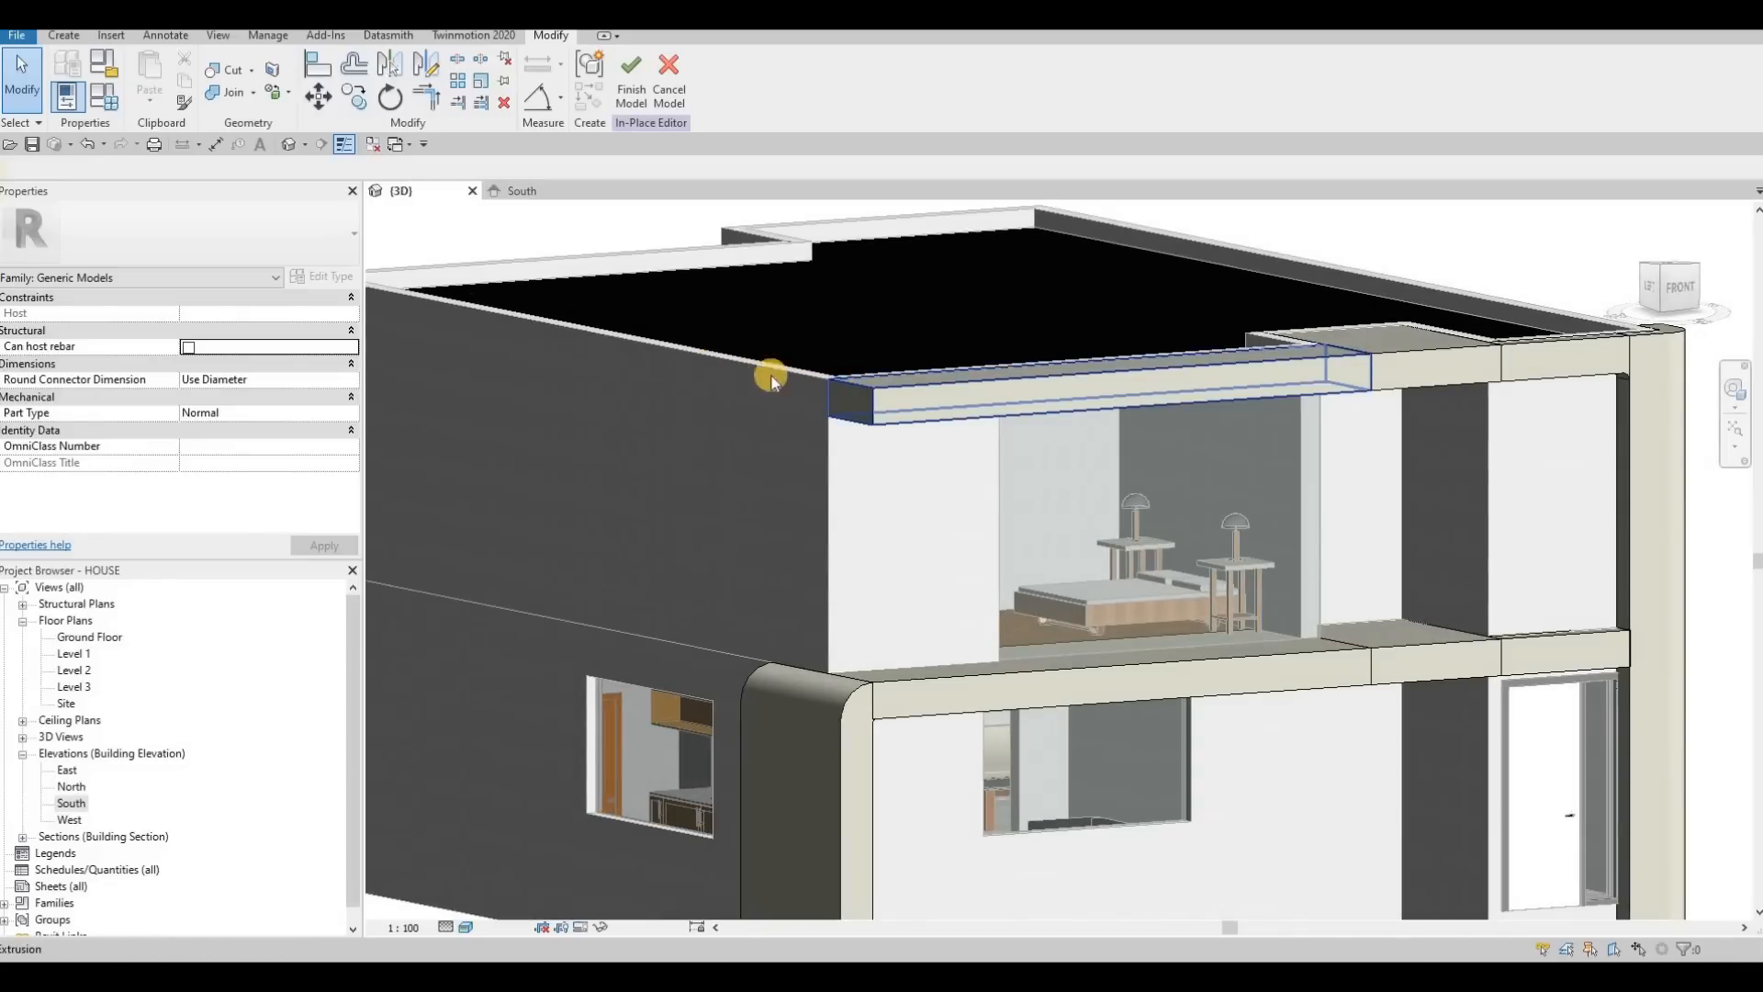
Start a new extrusion and set its work plane by picking the upper face of the dark side wall, Exterior - wall 1
click(863, 395)
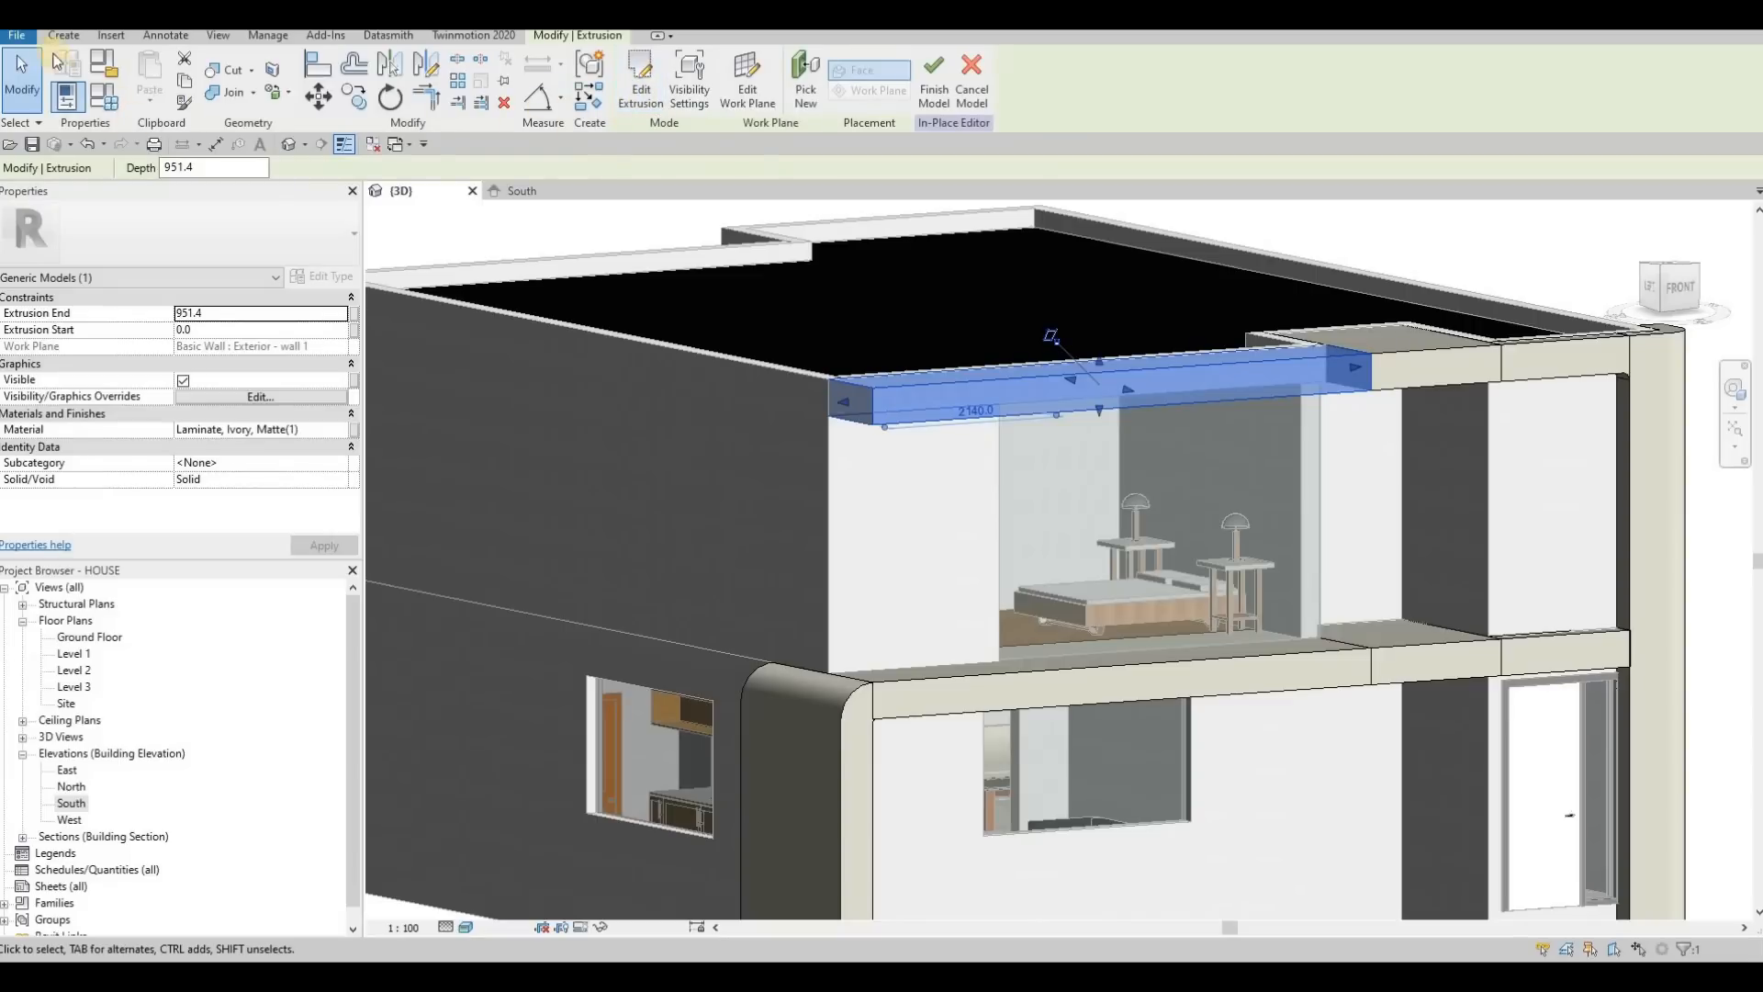
click(149, 83)
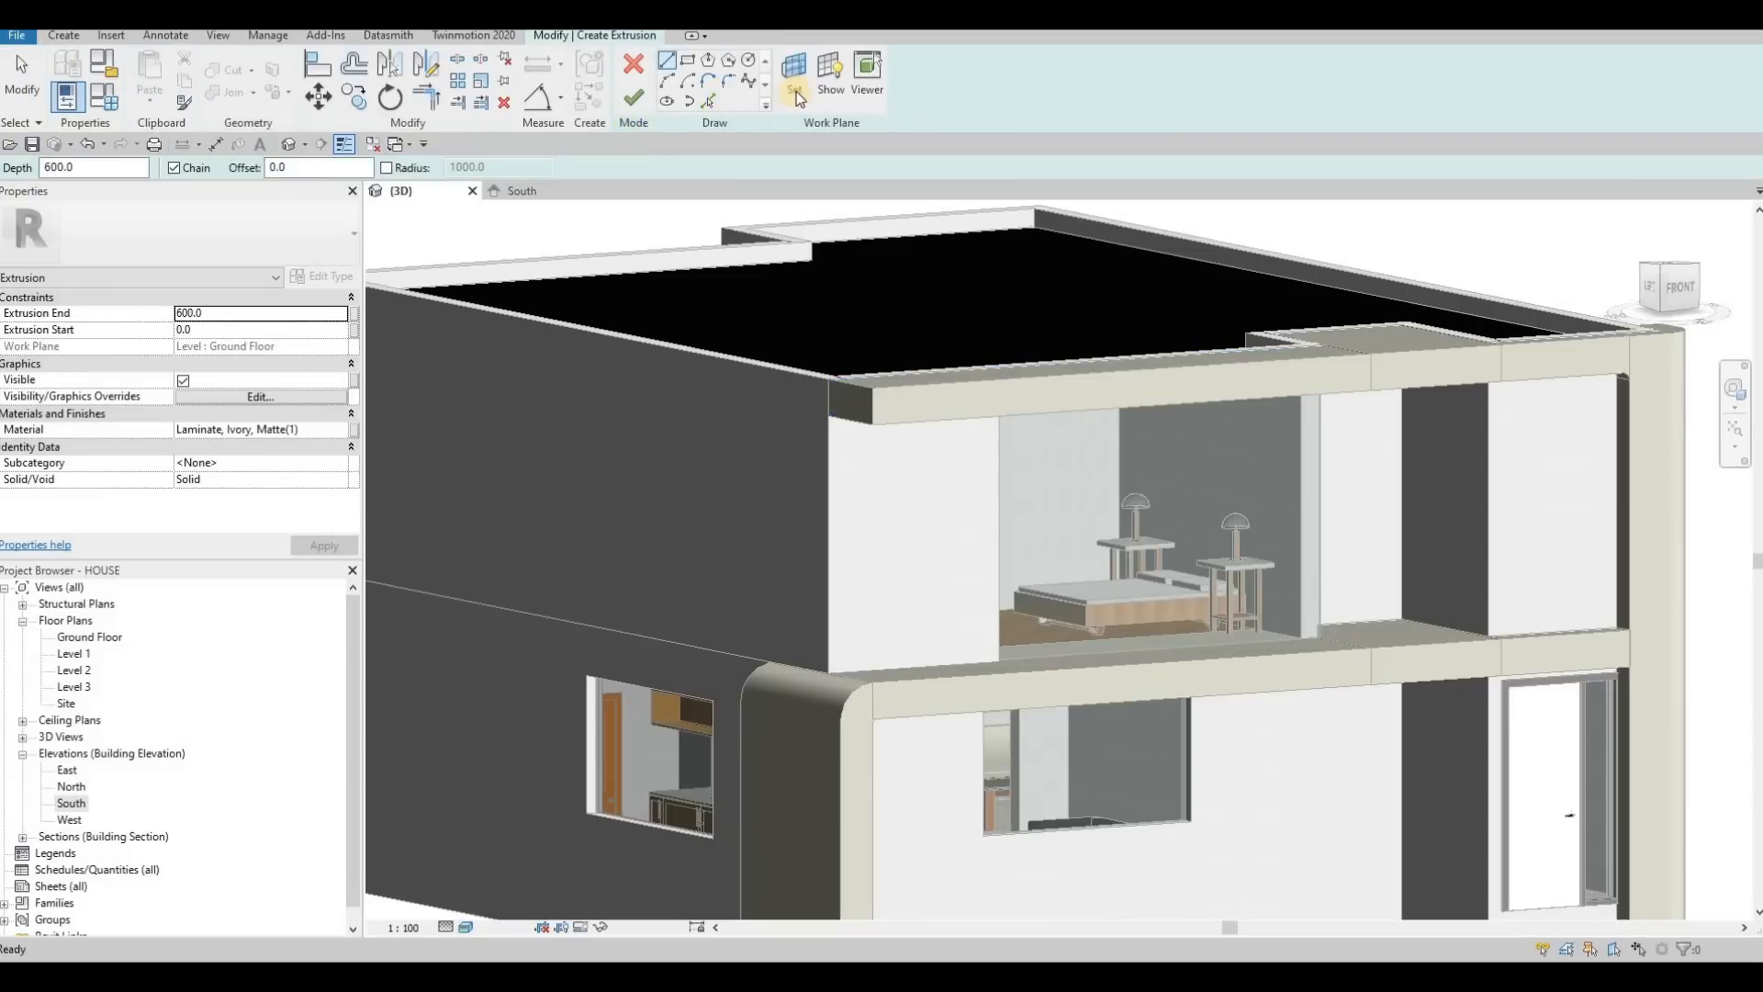
click(795, 94)
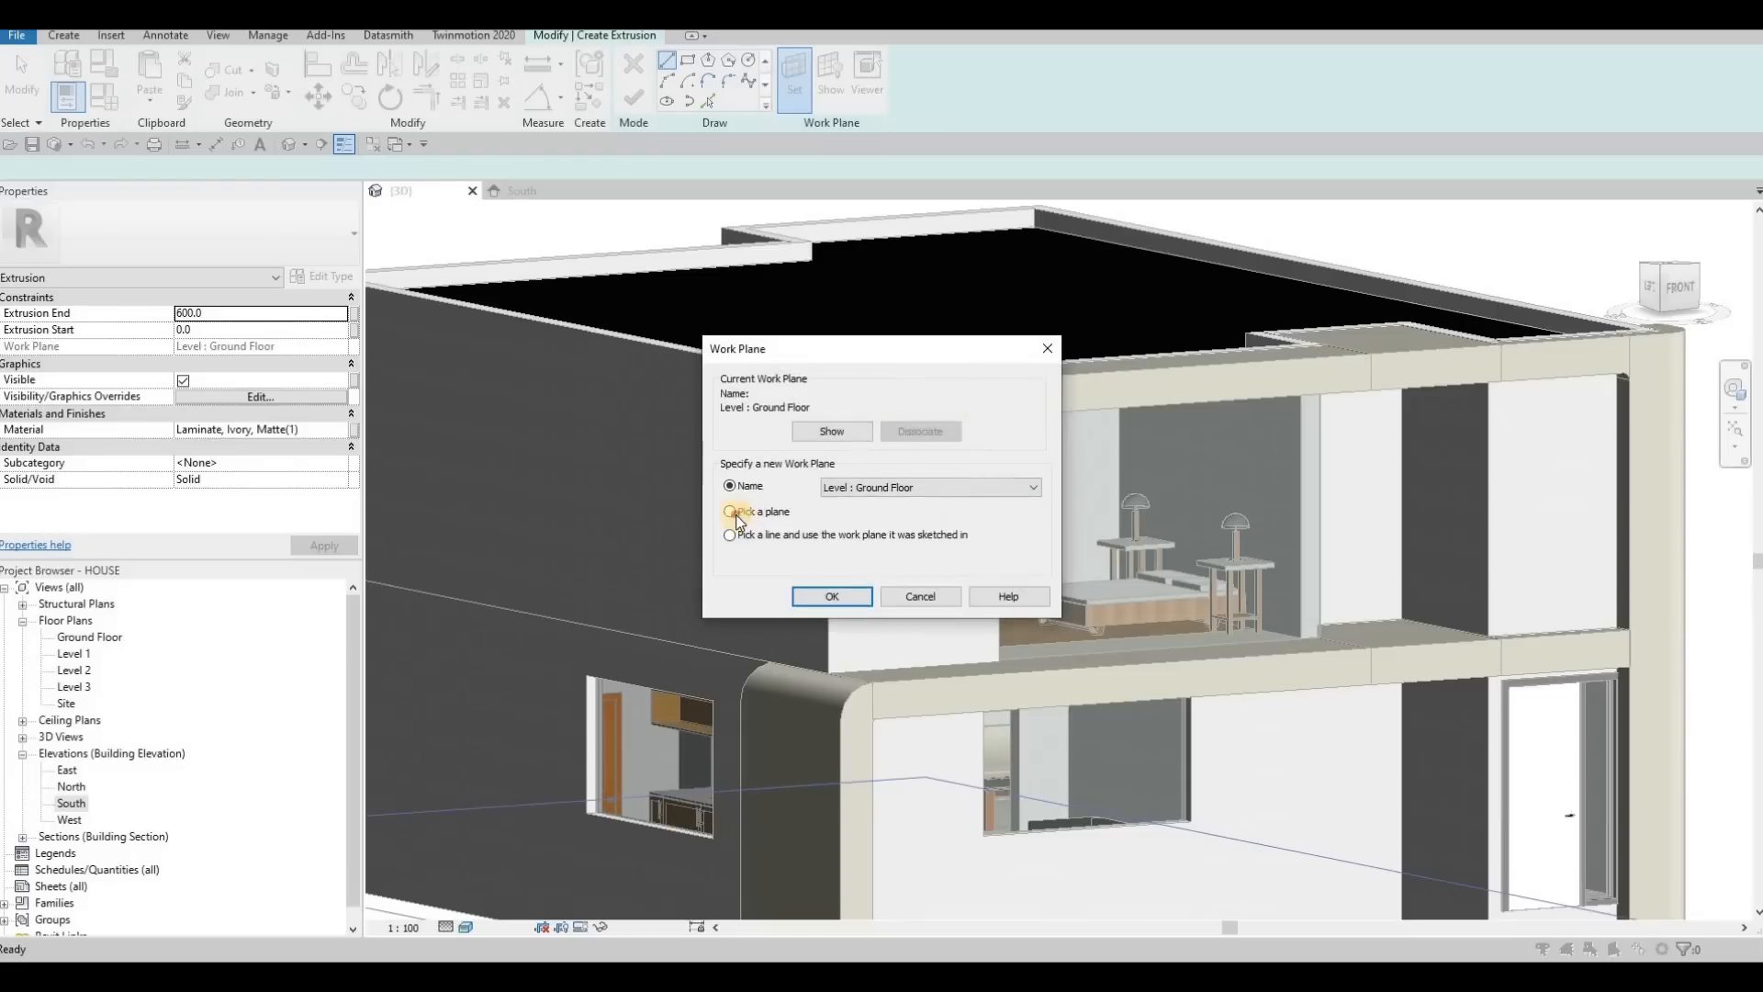
key(Return)
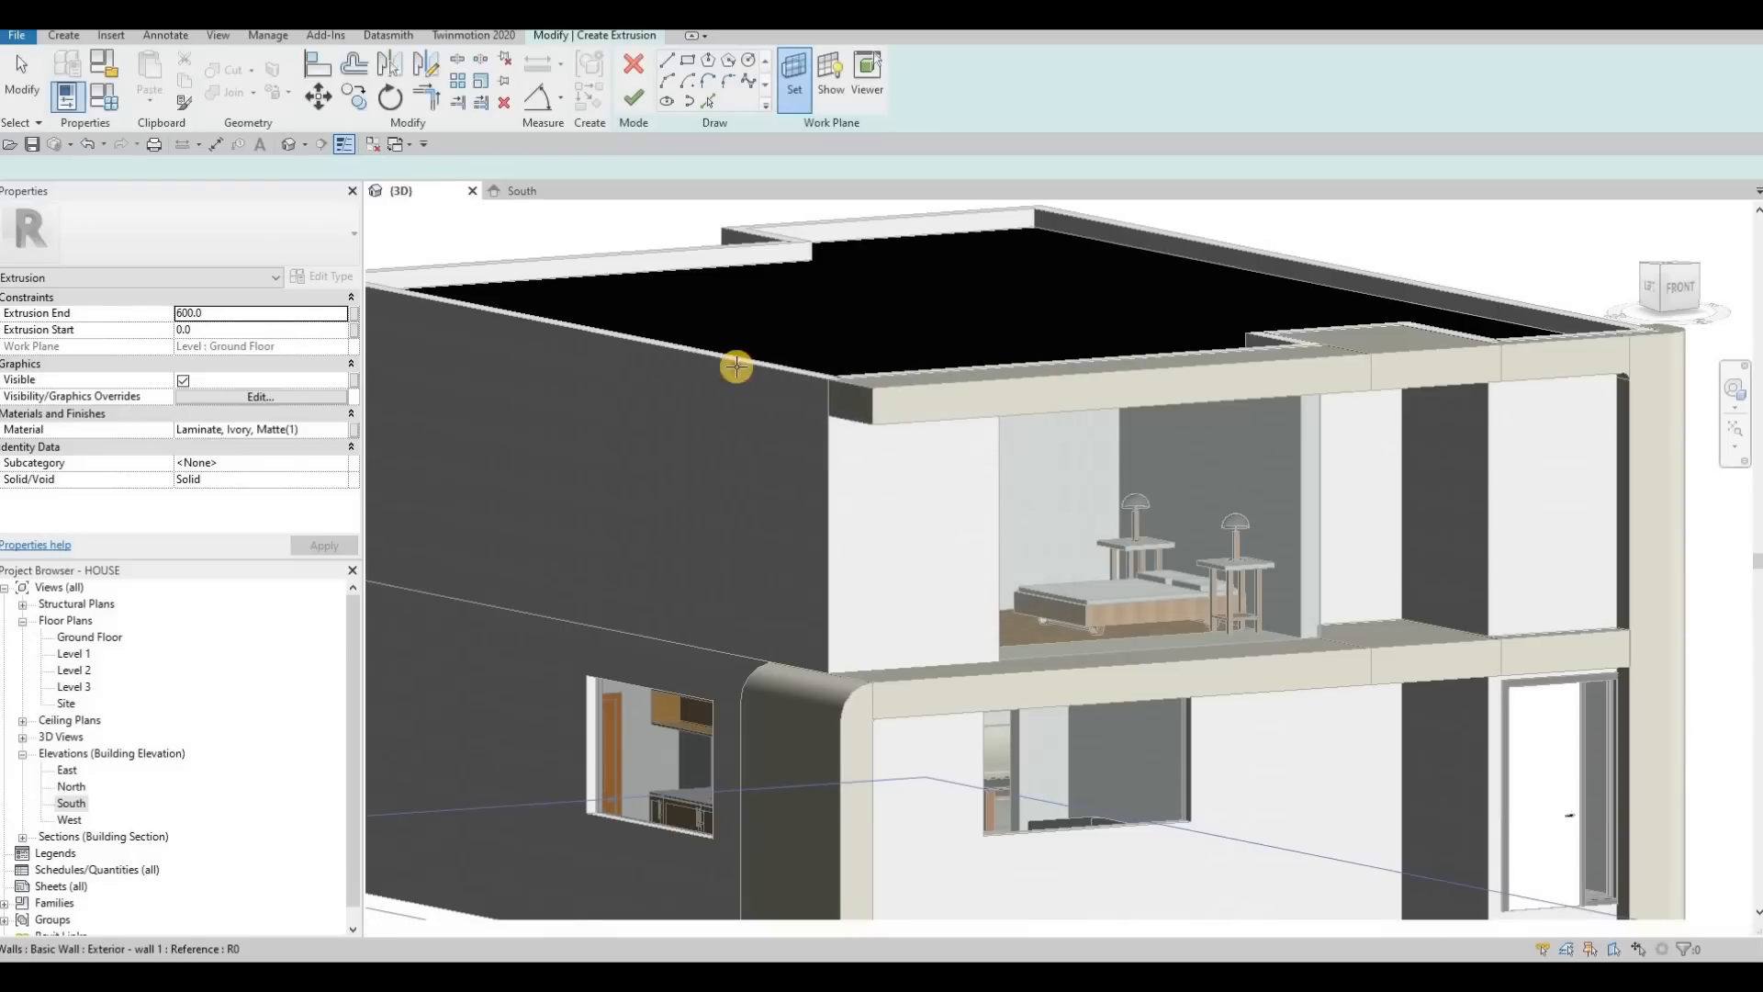
click(732, 362)
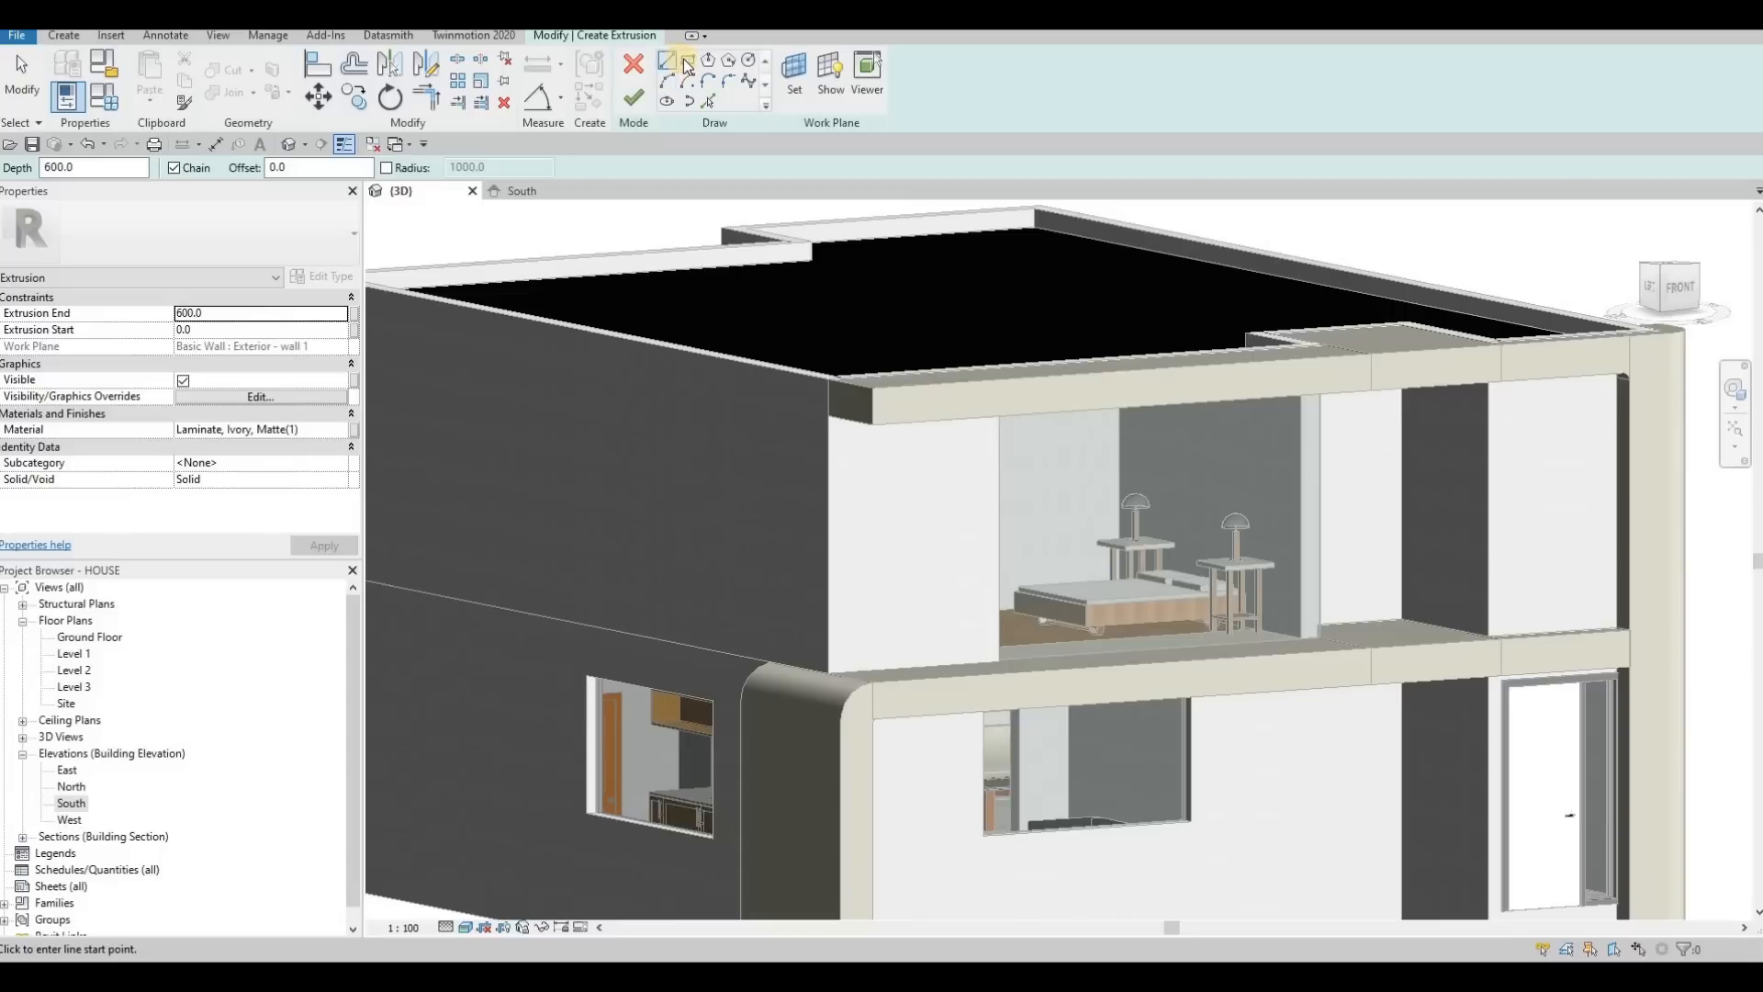
Sketch a 400 mm high rectangle along the side wall's top edge, starting from the front corner of the roof-level band
click(818, 275)
click(870, 390)
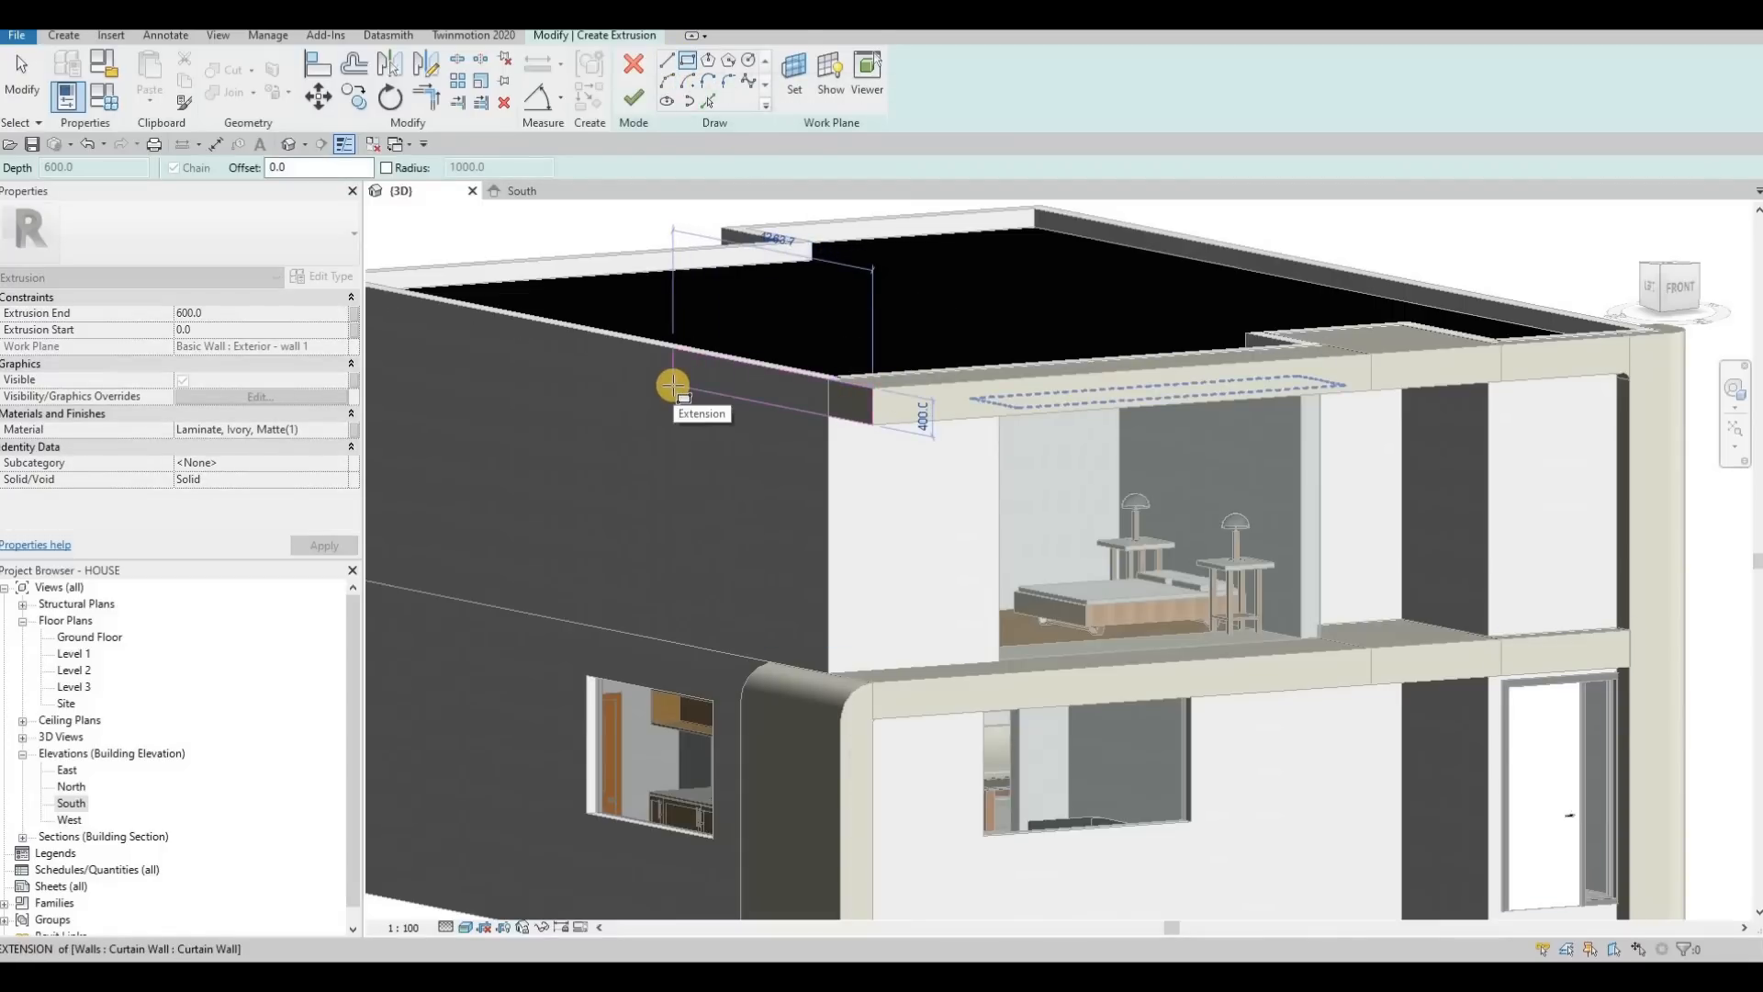
click(679, 387)
key(Escape)
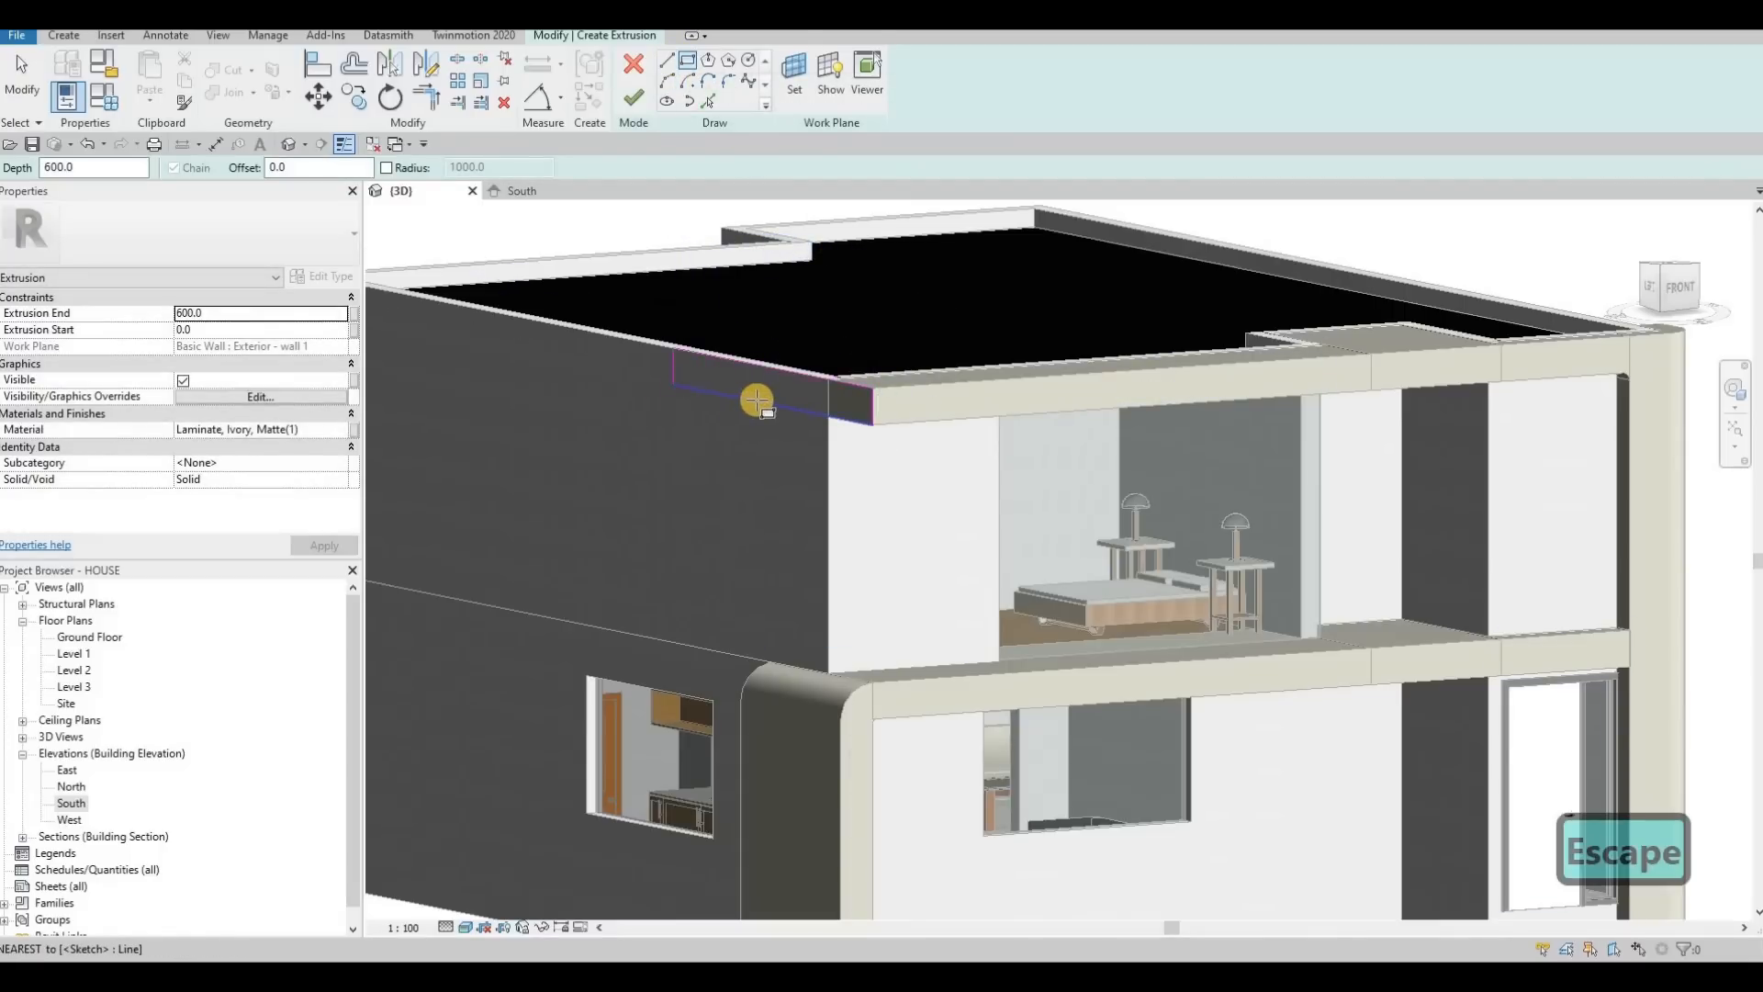
key(Escape)
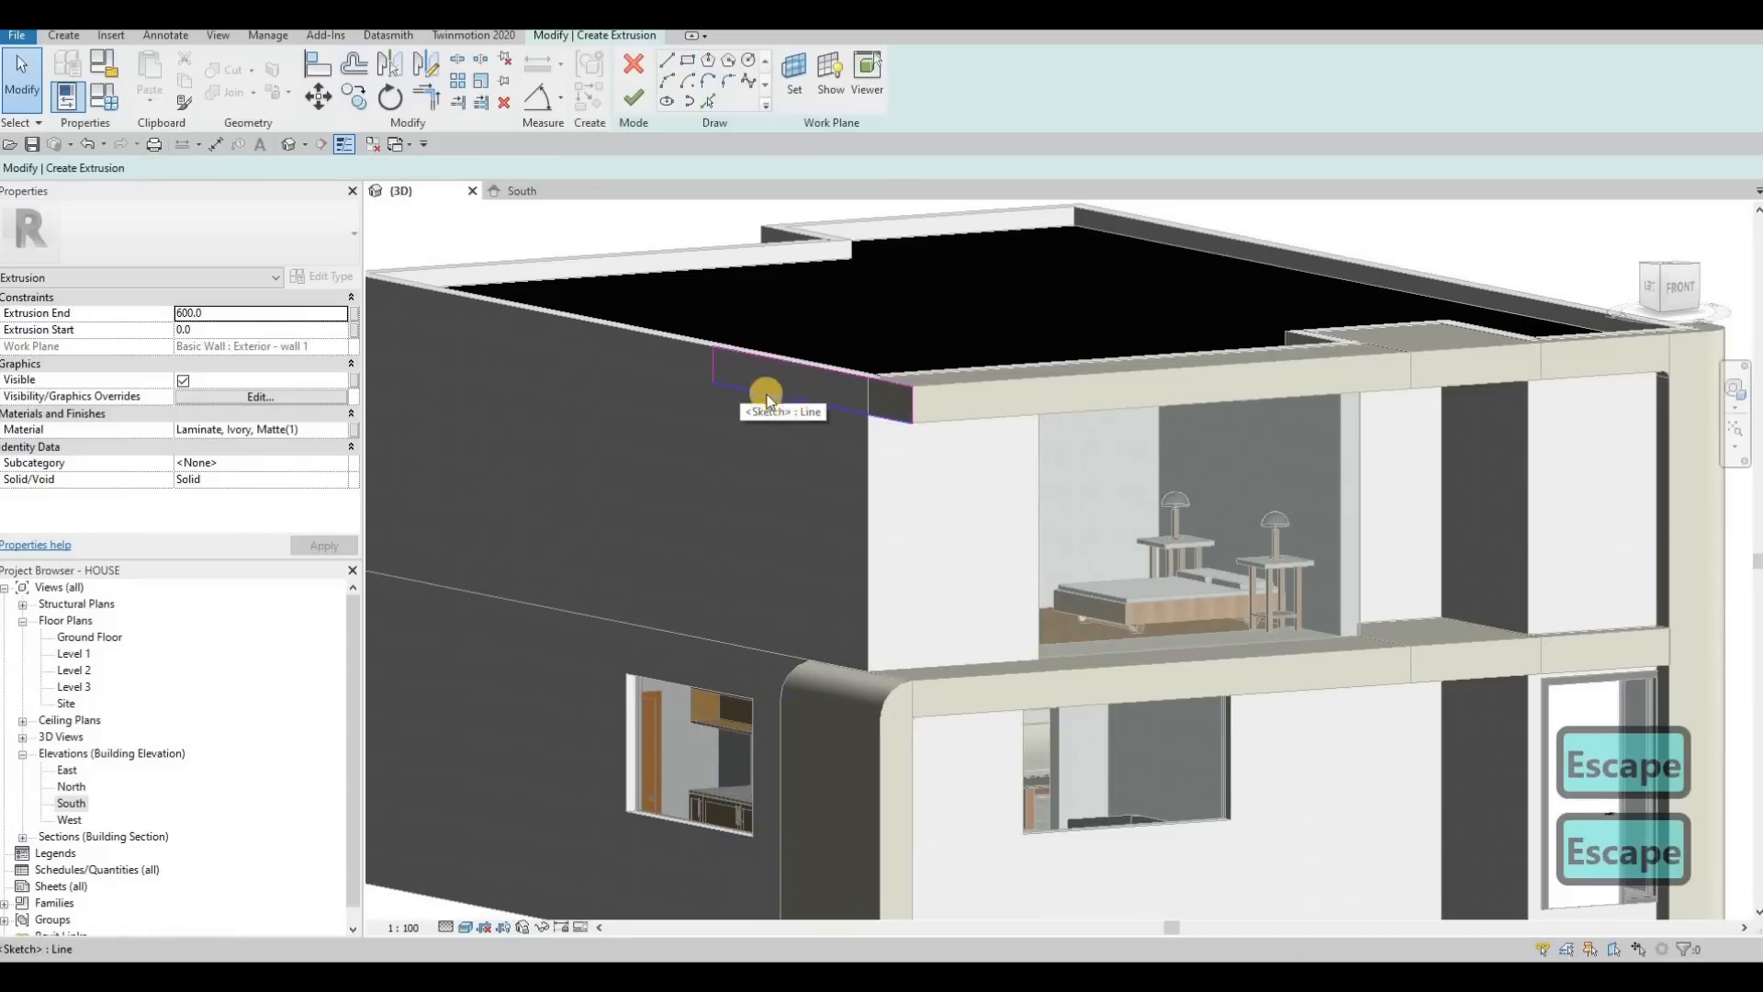
Finish the rectangle as a 600 mm deep extrusion projecting from the side wall
click(632, 101)
shift+middle_drag(668, 599, 846, 444)
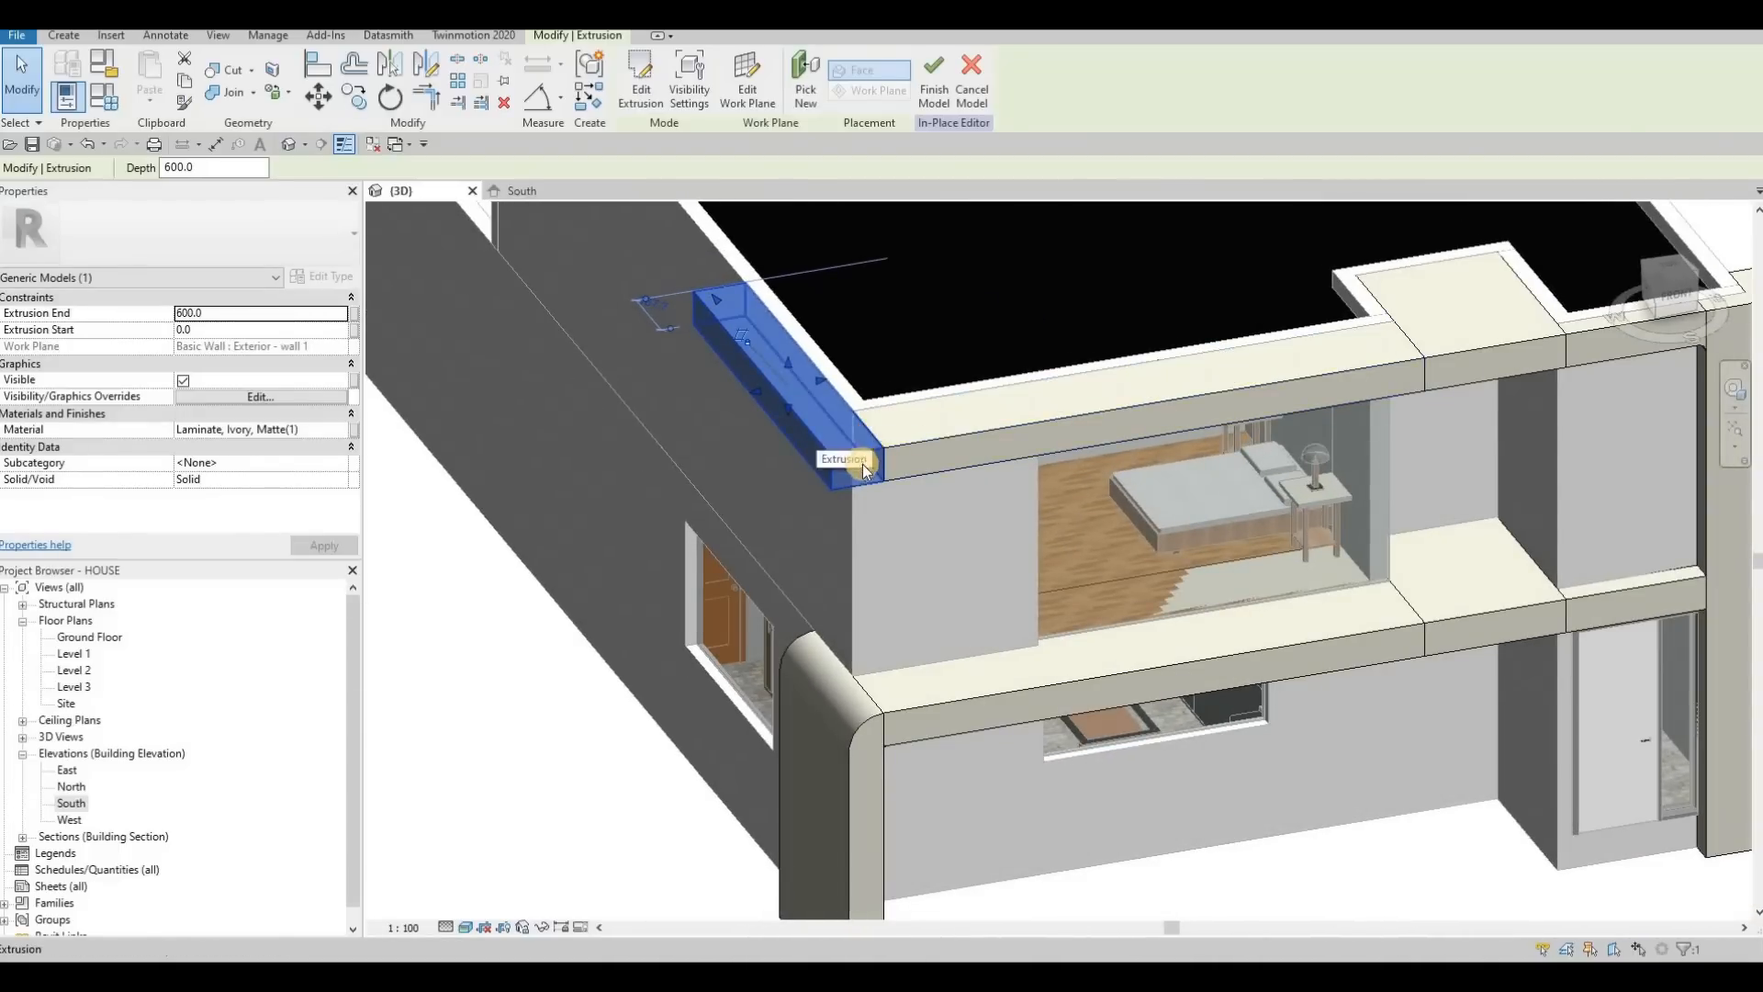
key(Escape)
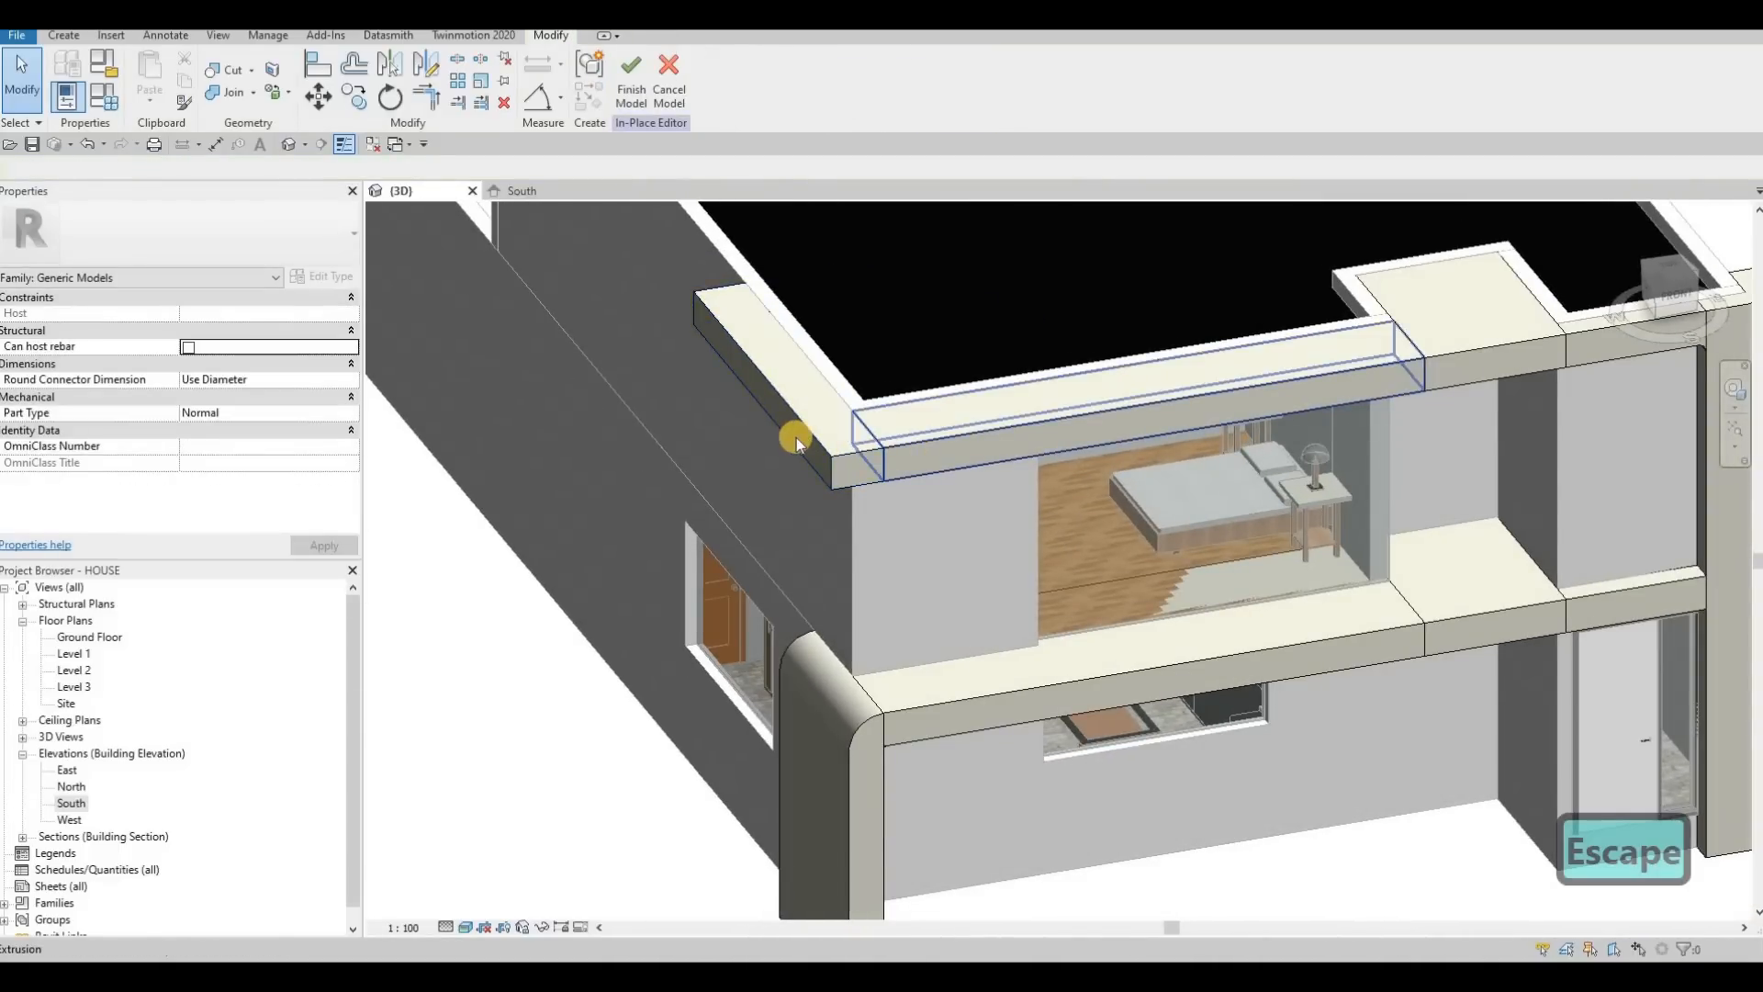
middle_drag(871, 441, 892, 441)
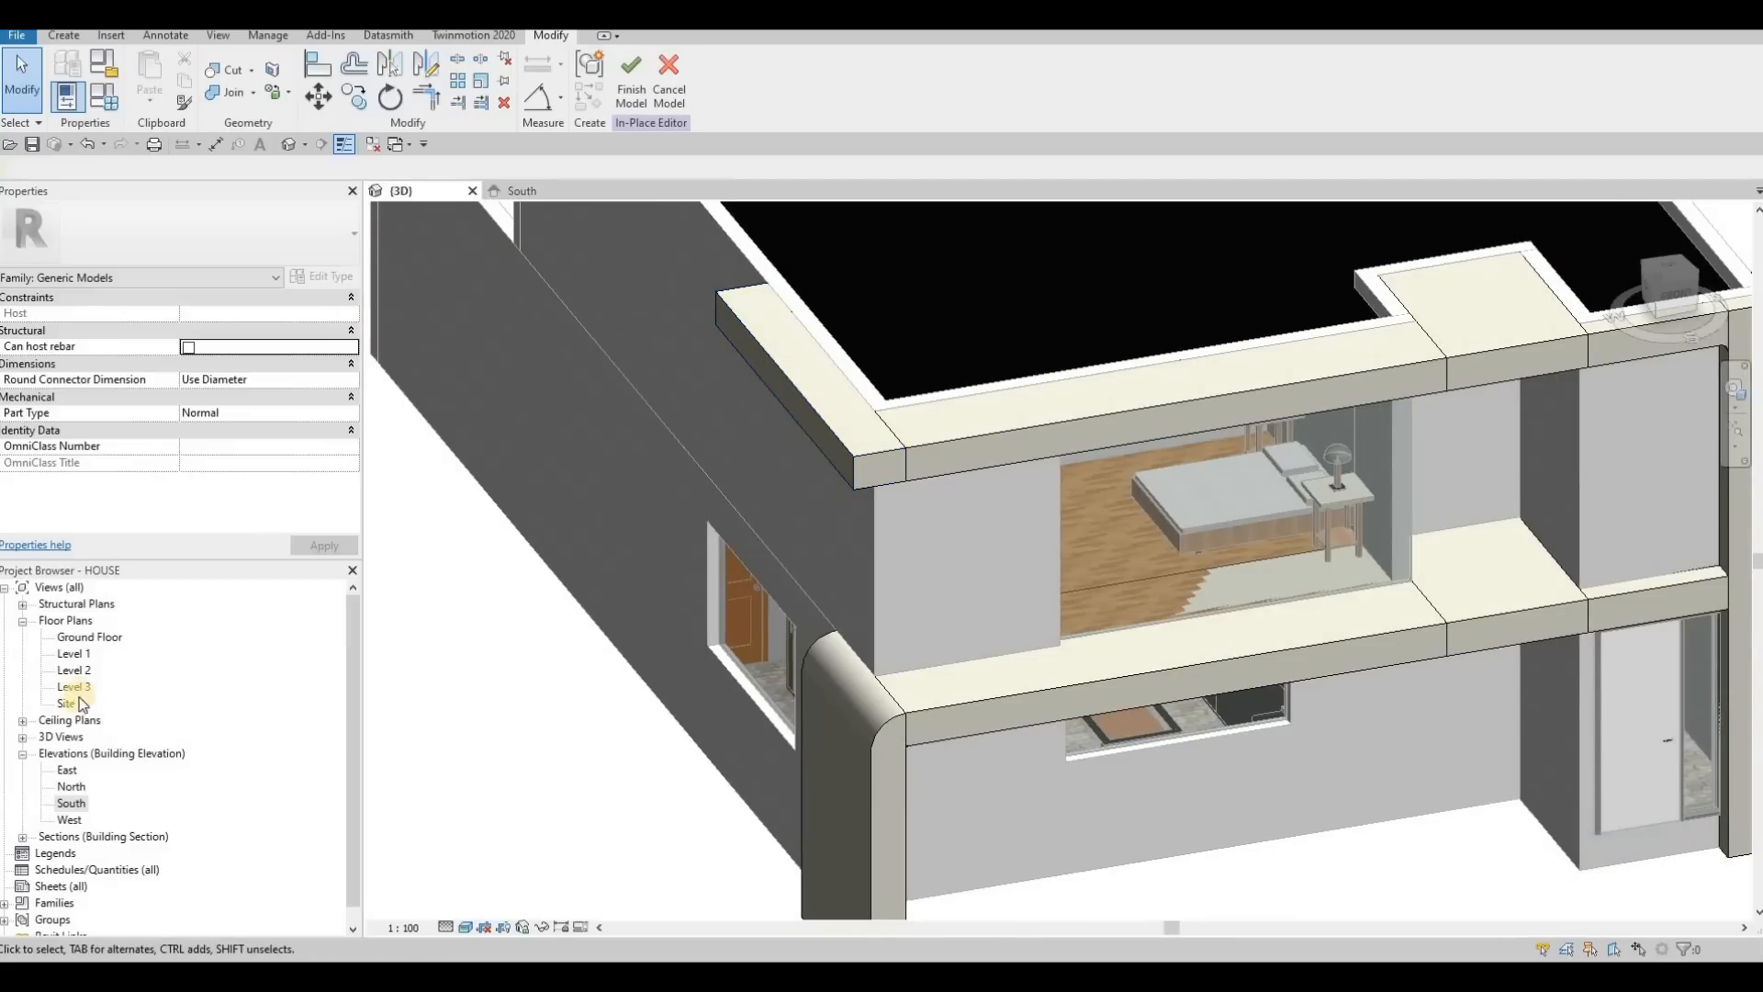
Start a void extrusion in the Level 3 plan and sketch two lines along the outer edges of the roof-level band's front corner
double_click(75, 687)
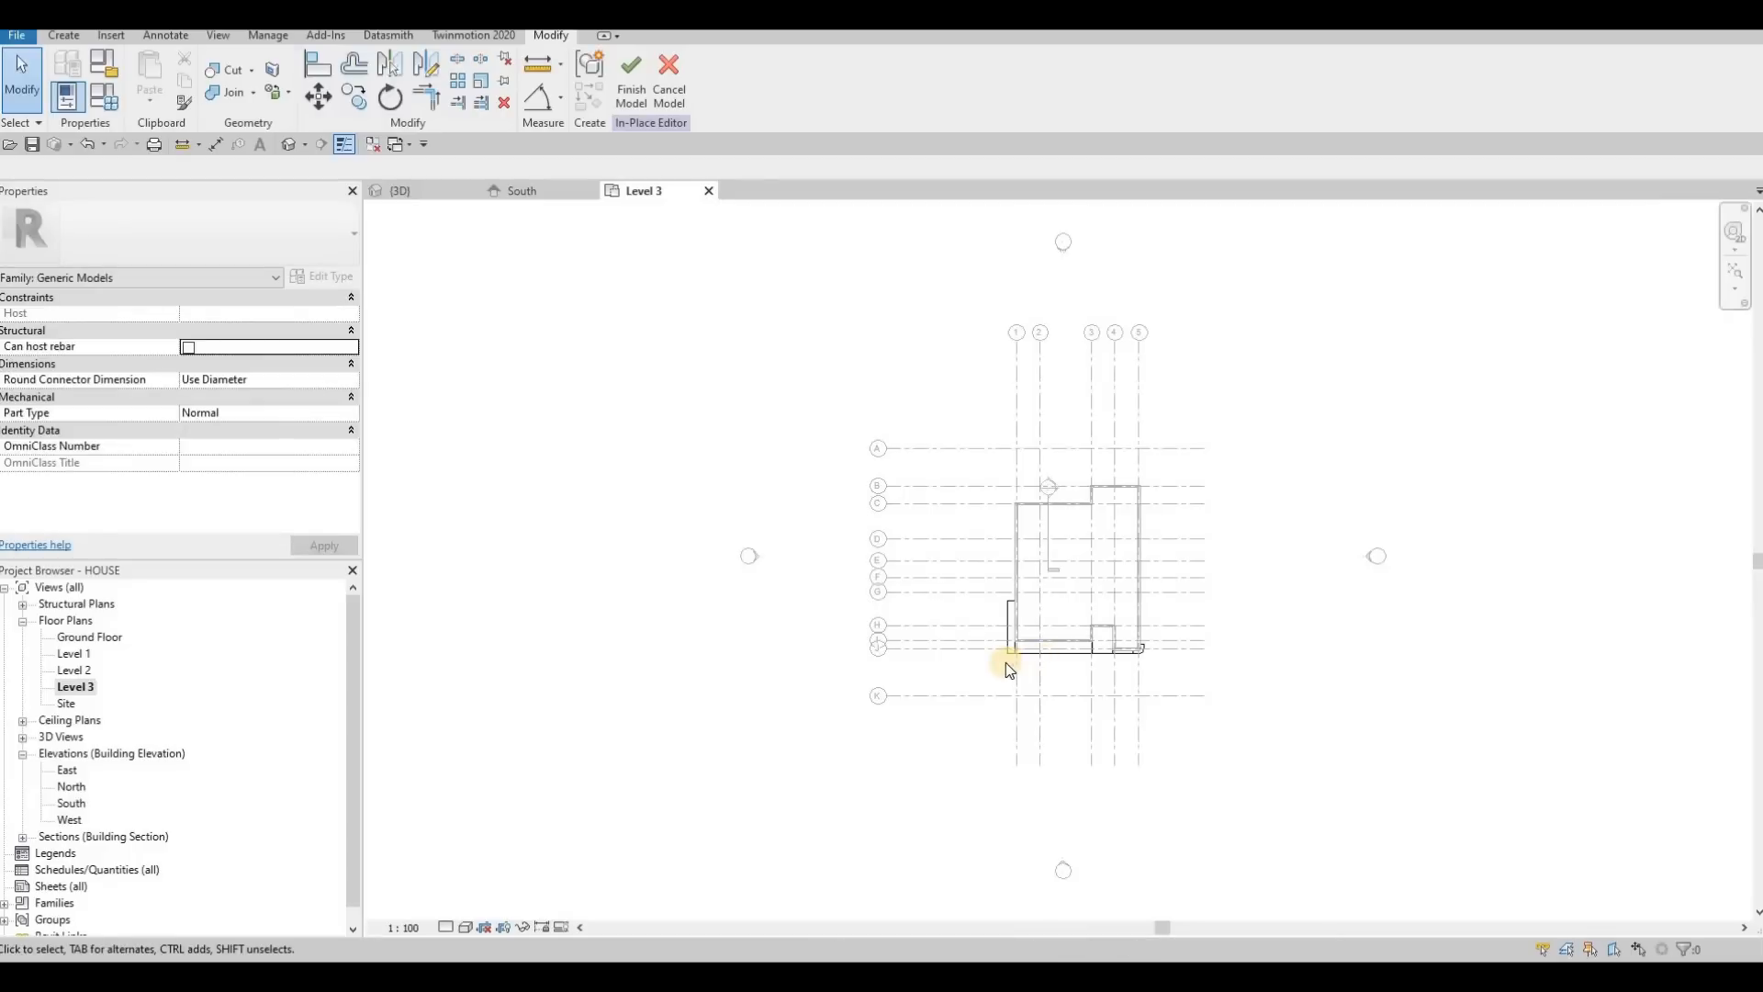
scroll(988, 642, up, 6)
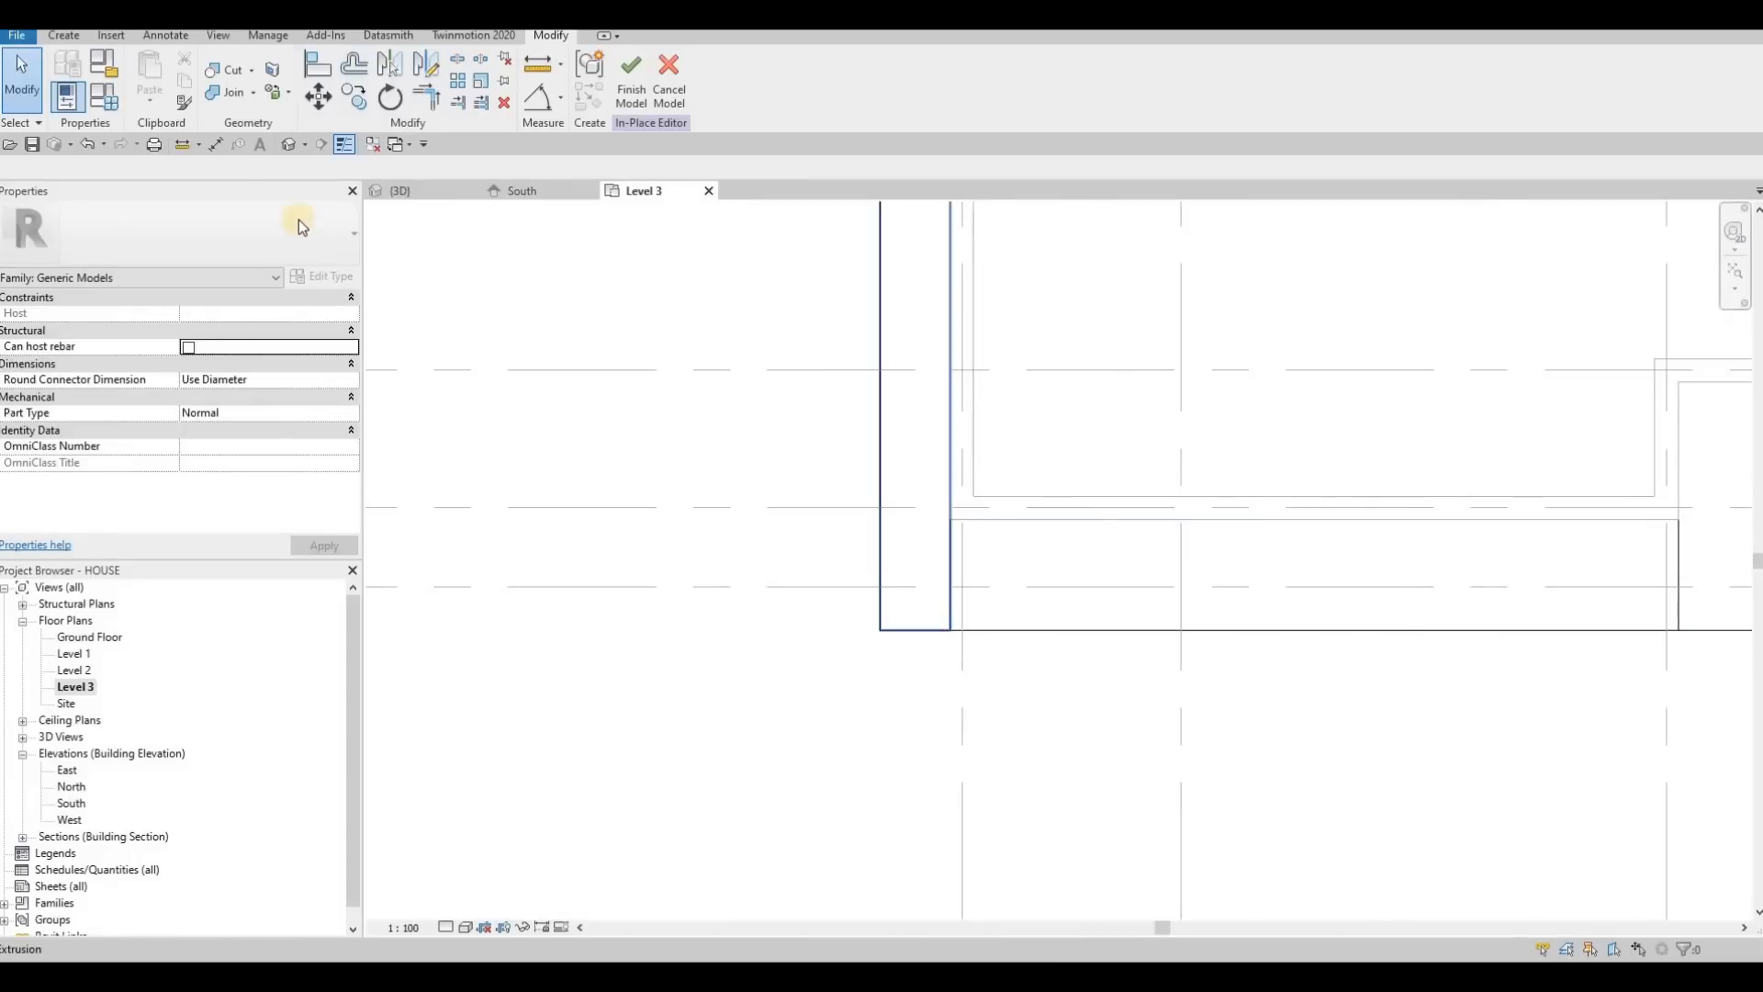
click(62, 37)
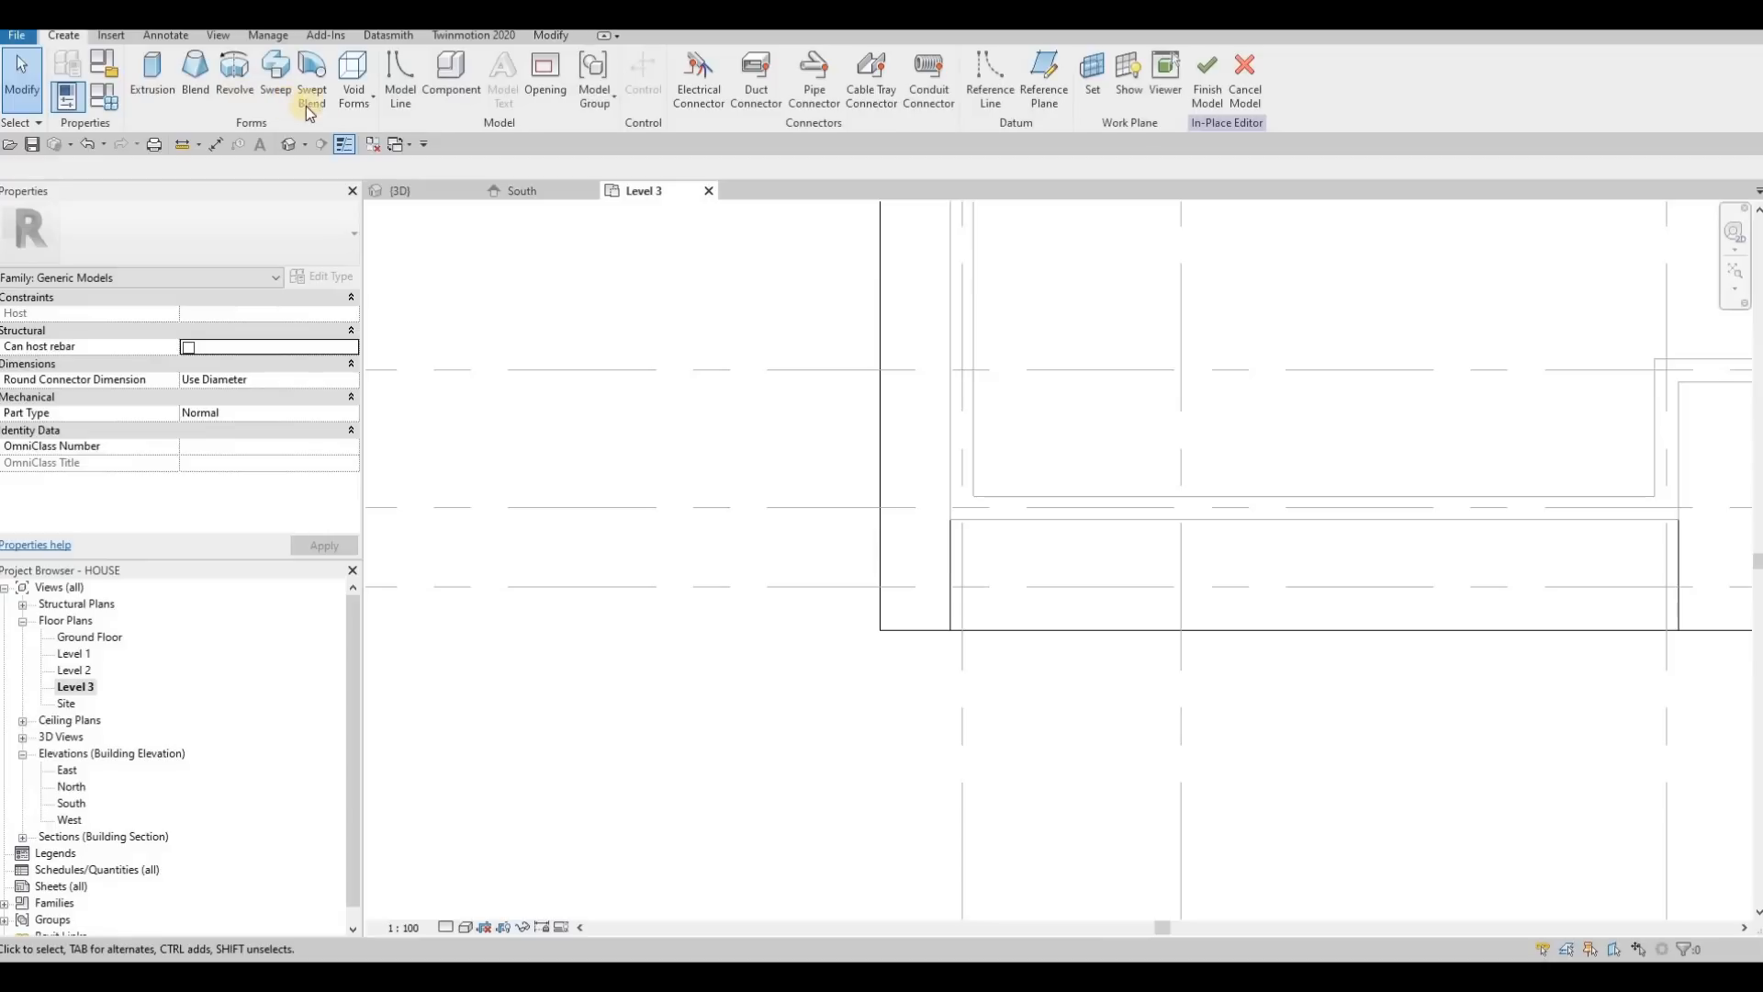
click(359, 103)
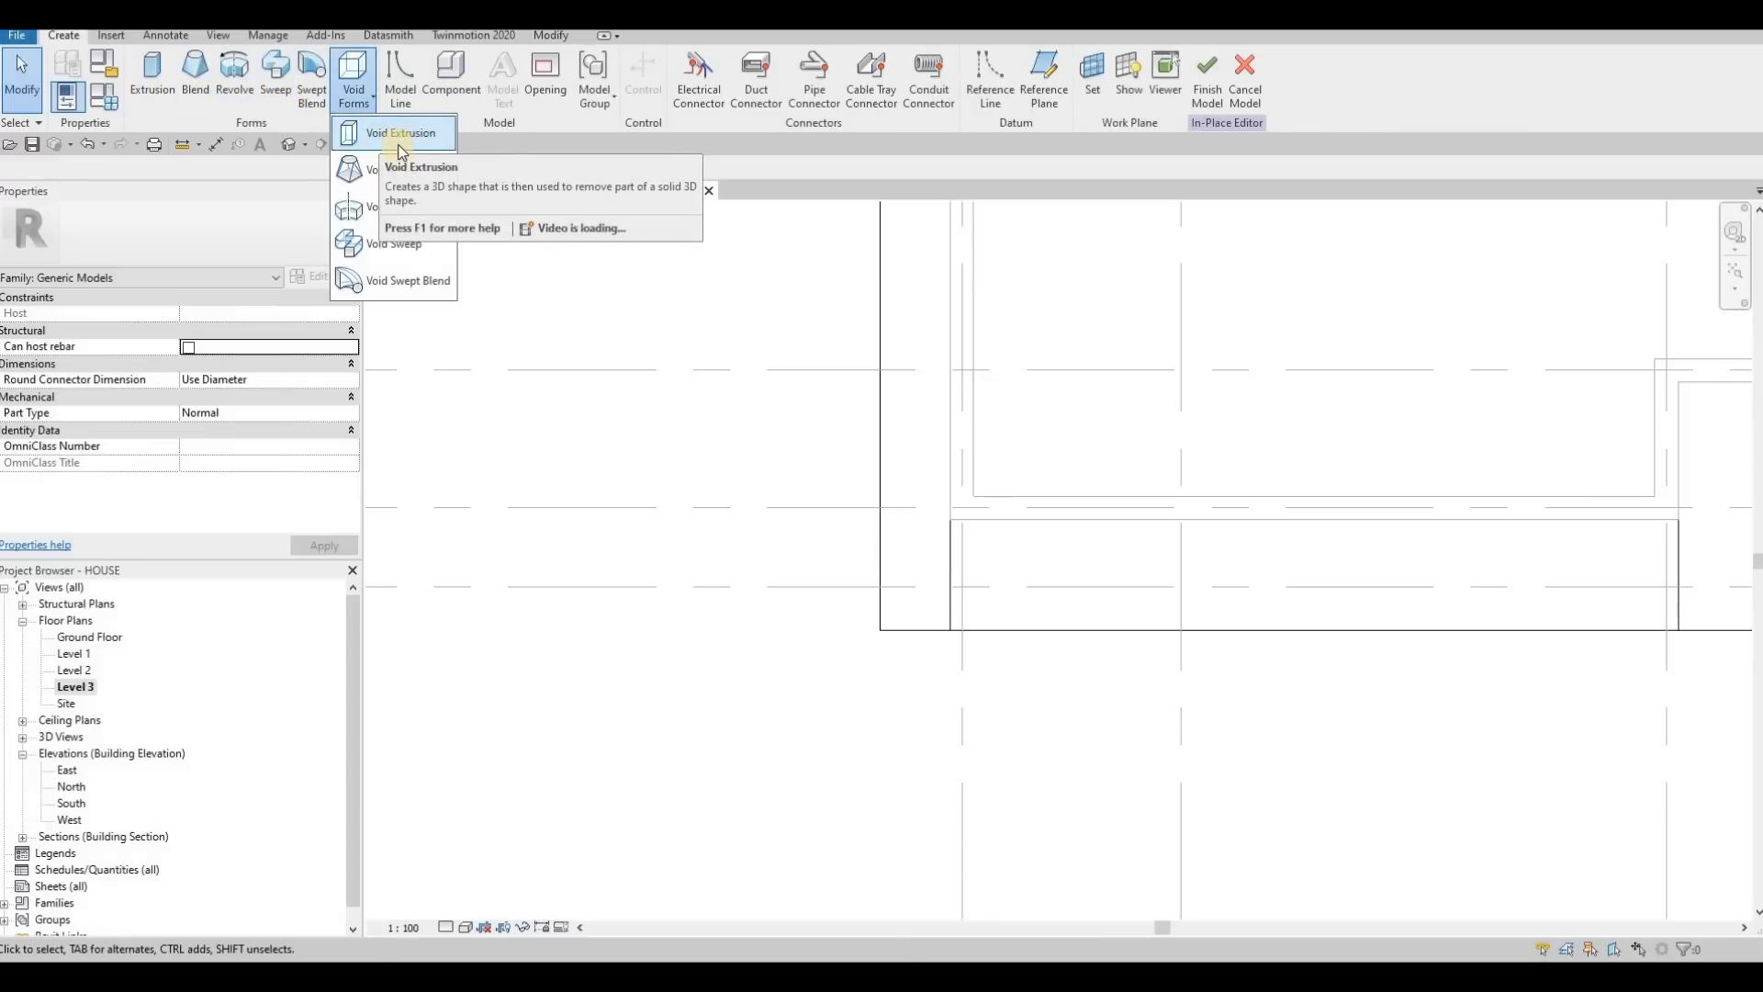
click(407, 152)
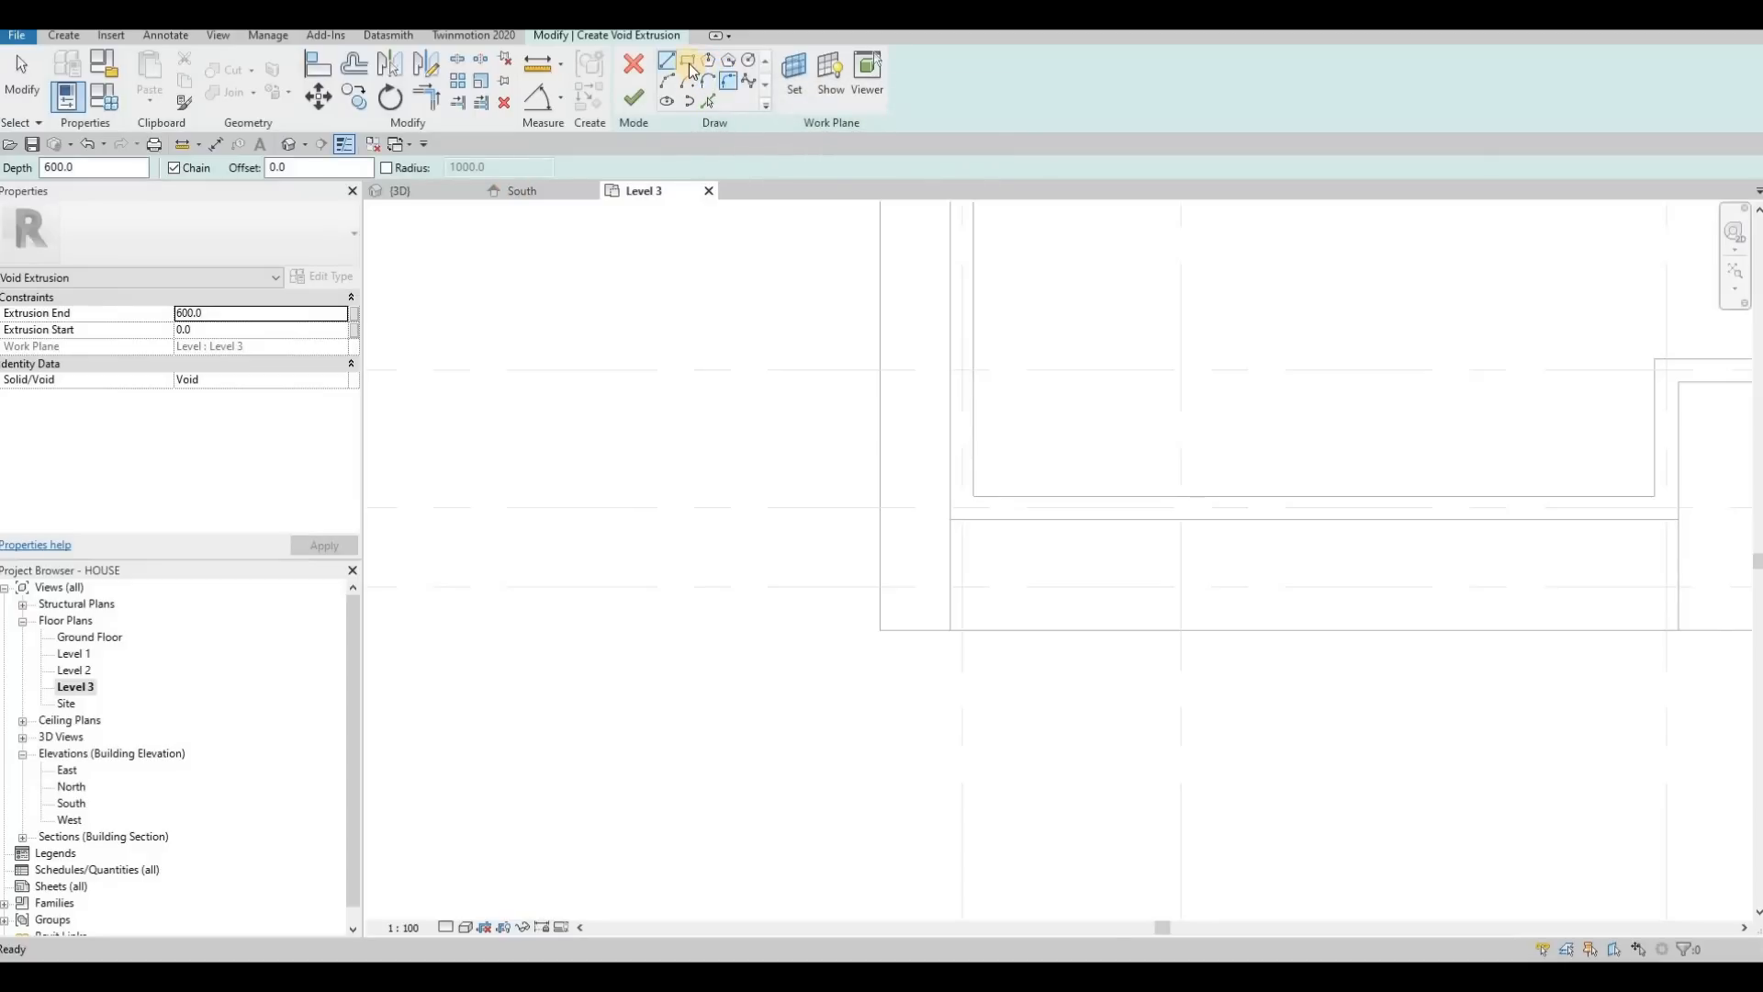
click(666, 64)
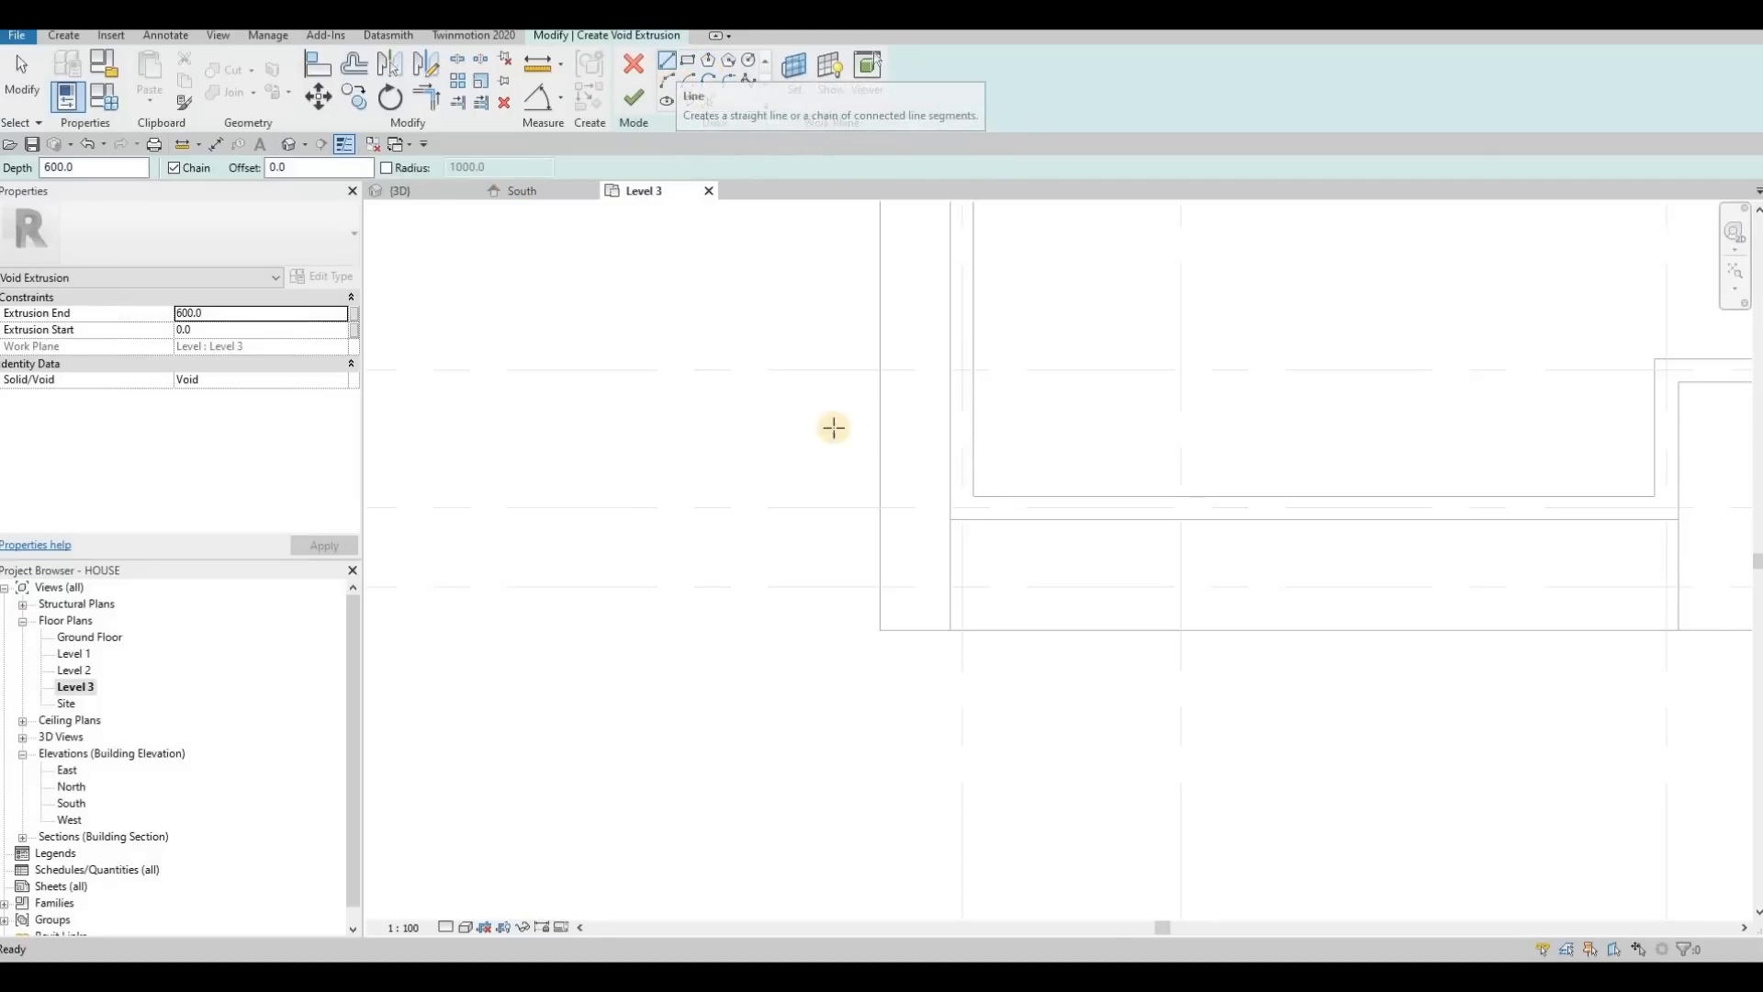
click(880, 446)
click(880, 630)
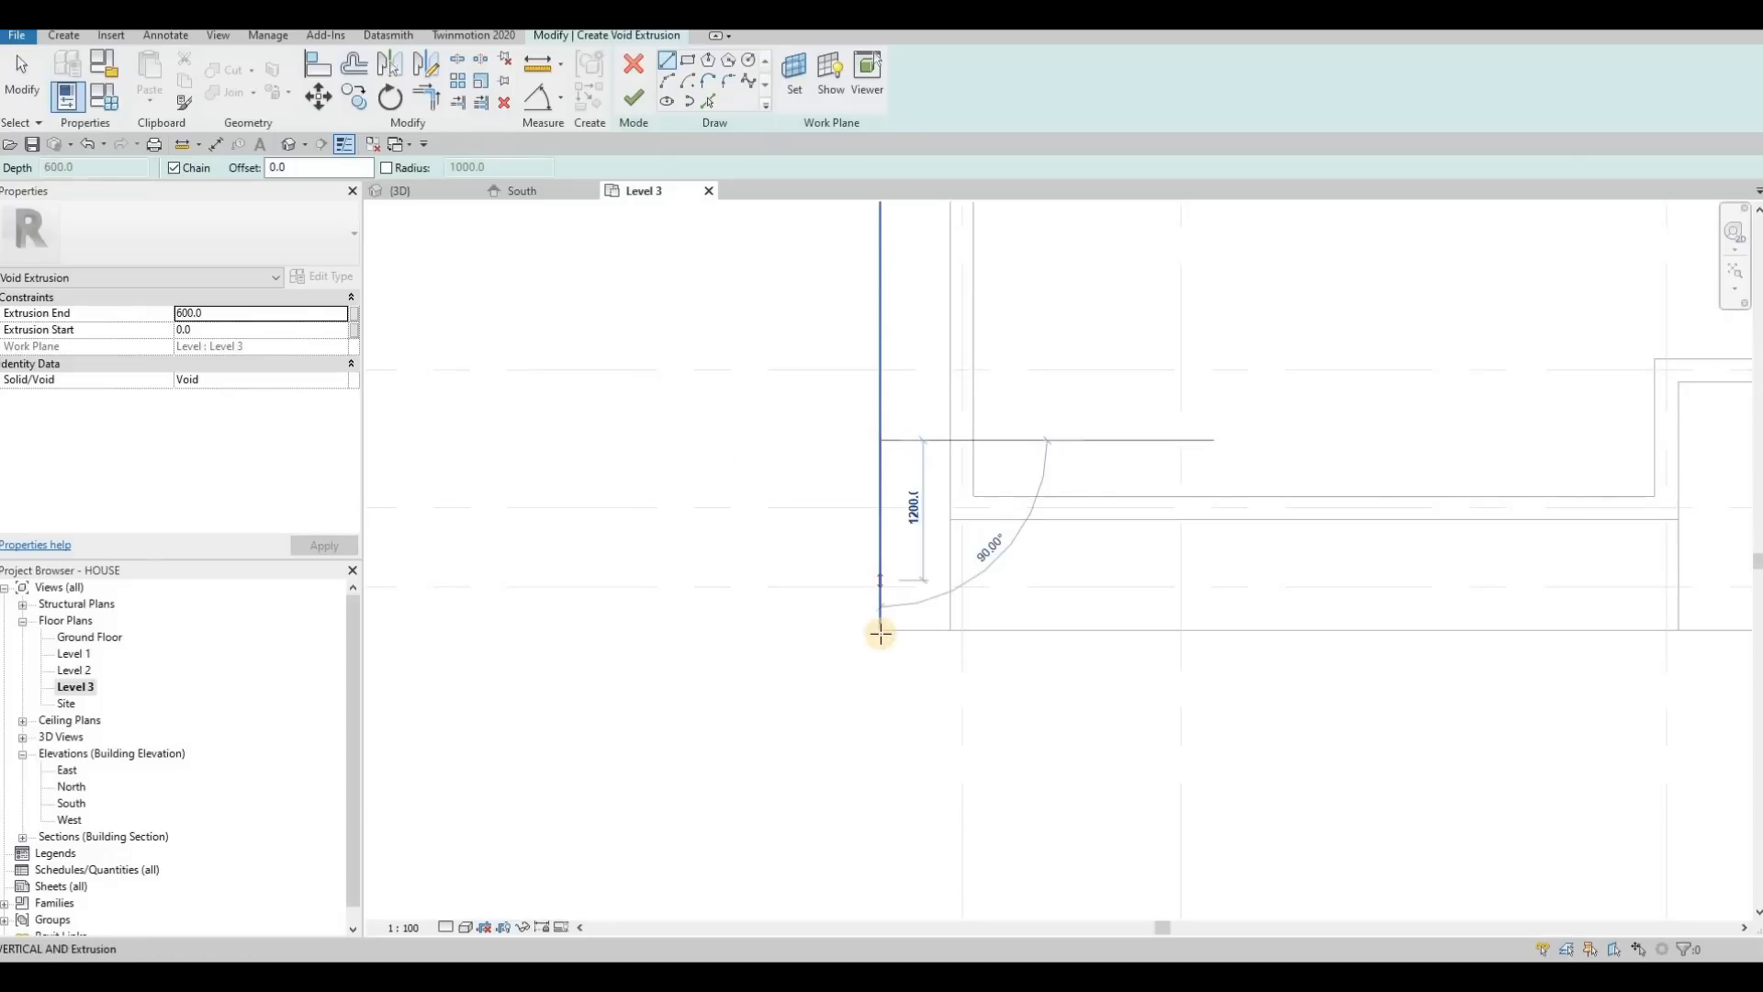
click(985, 630)
key(Escape)
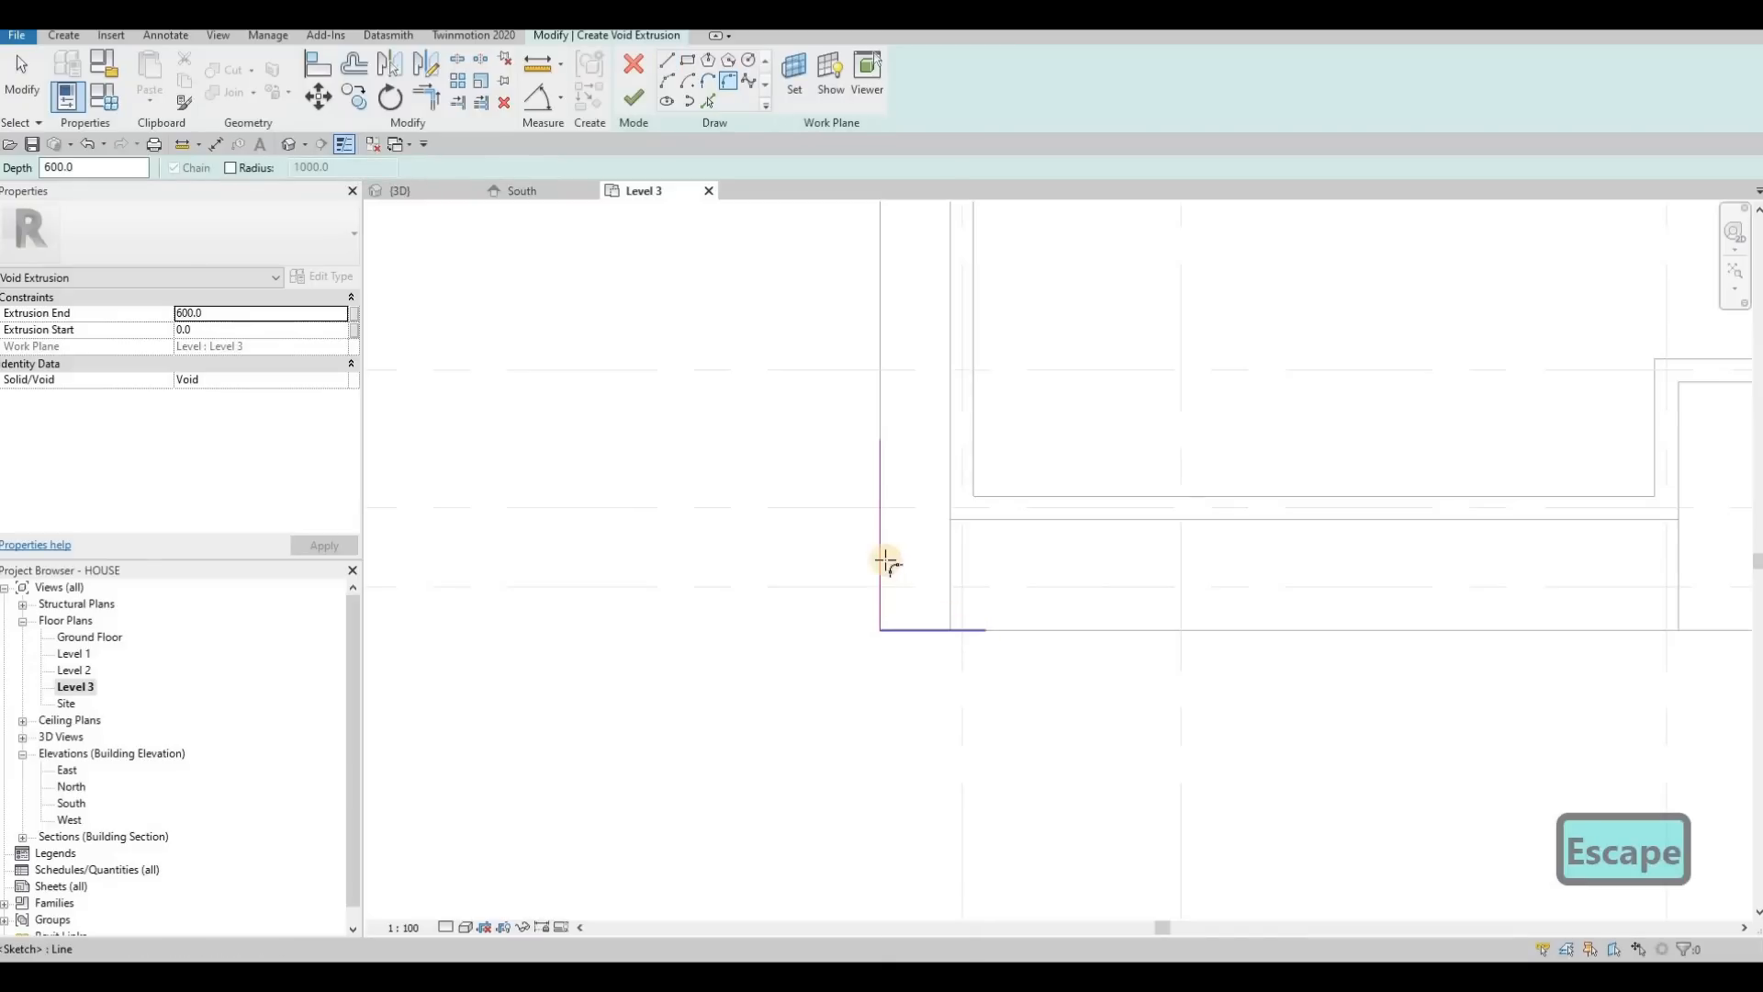
Fillet the two sketch lines with a radius of about 600 mm and pull their free ends to the outer corner to close the profile
click(902, 601)
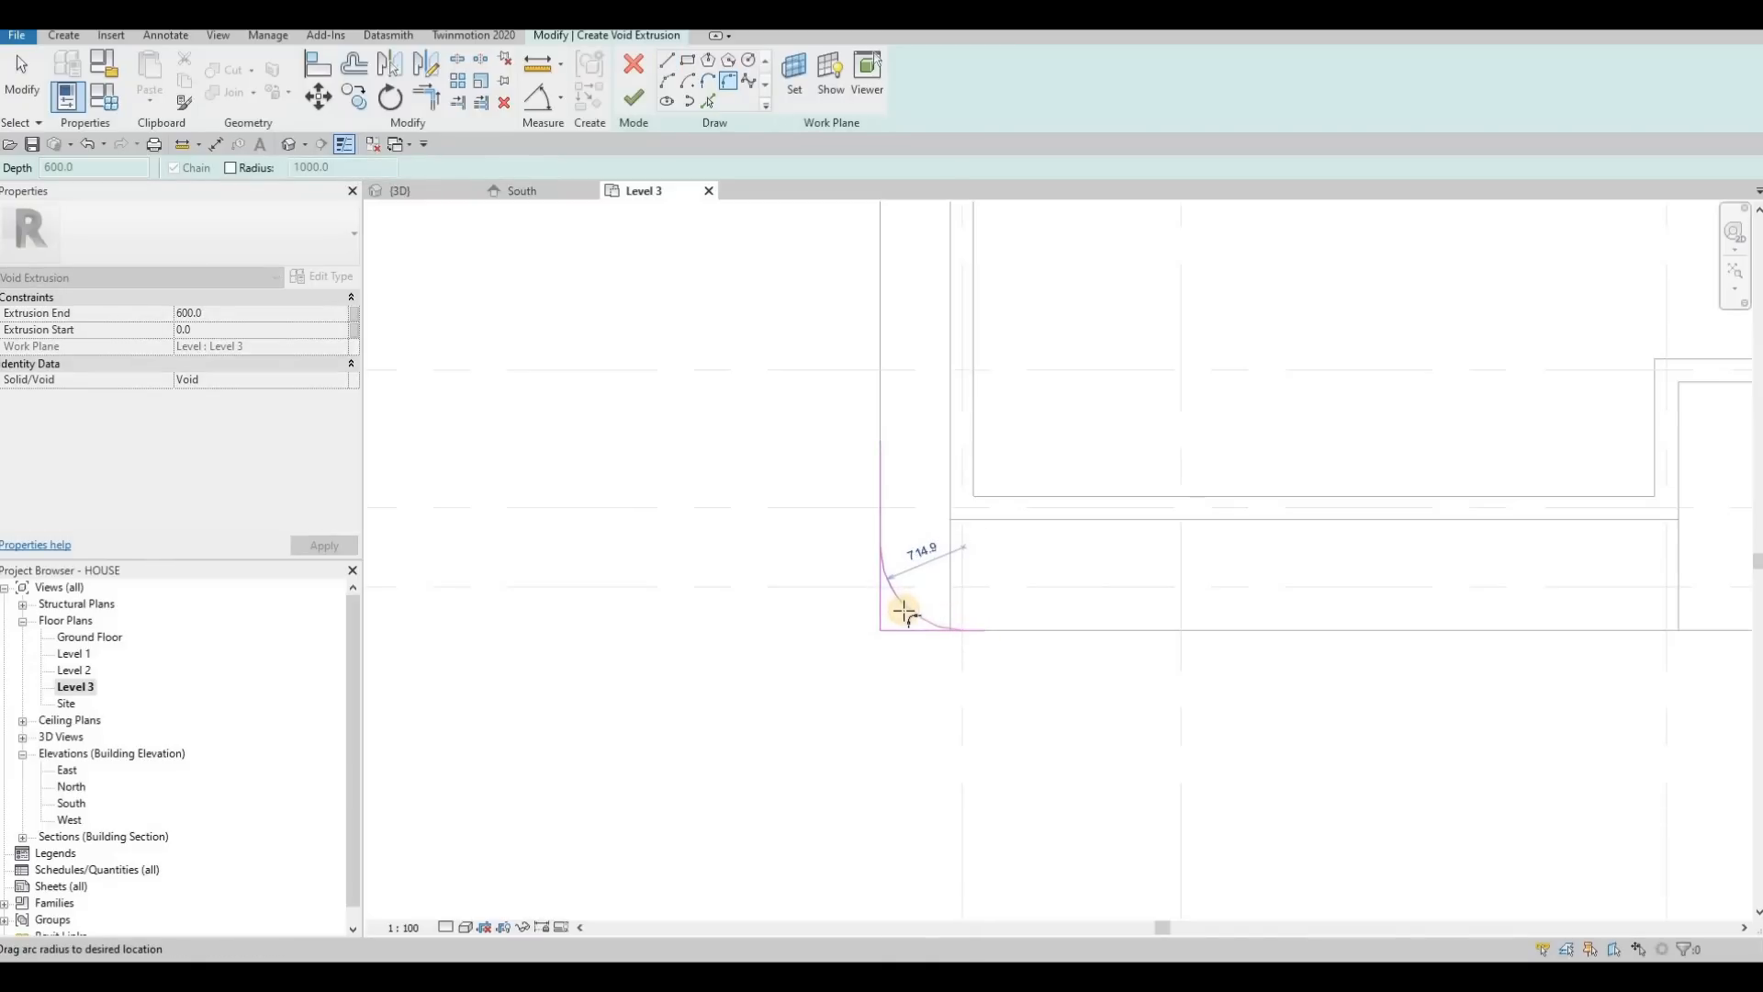
key(Escape)
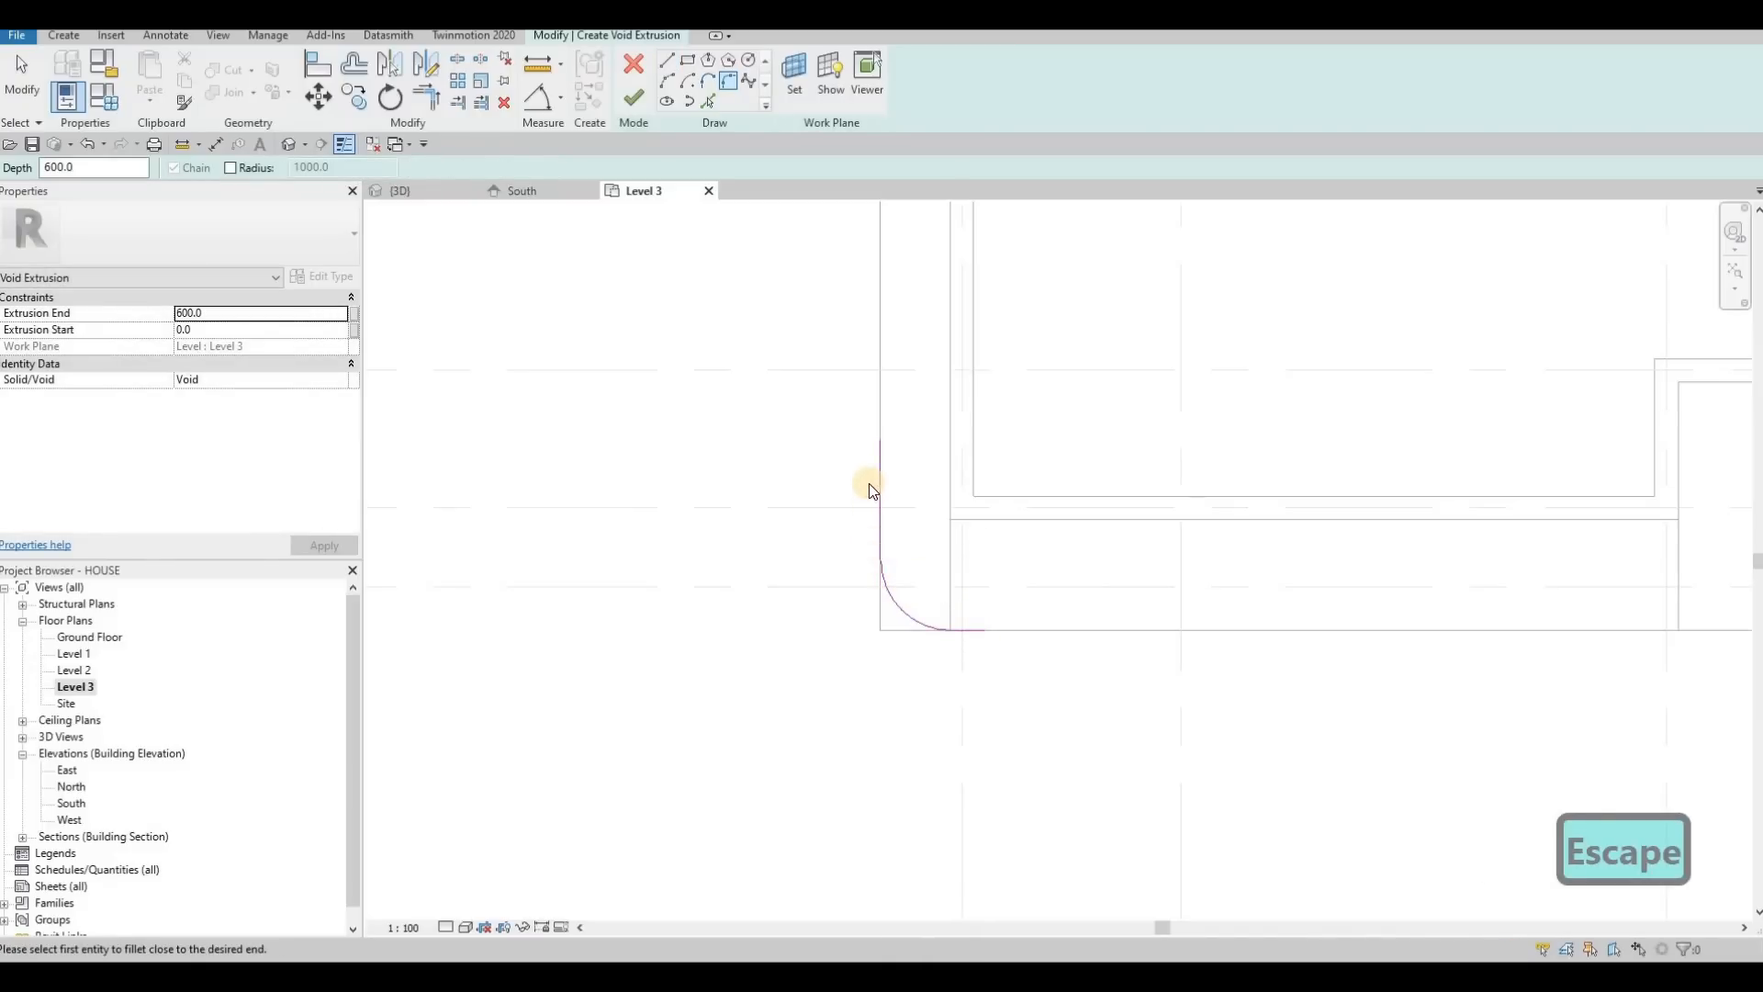
key(Escape)
key(Escape)
drag(878, 442, 880, 632)
key(Escape)
click(984, 632)
key(Escape)
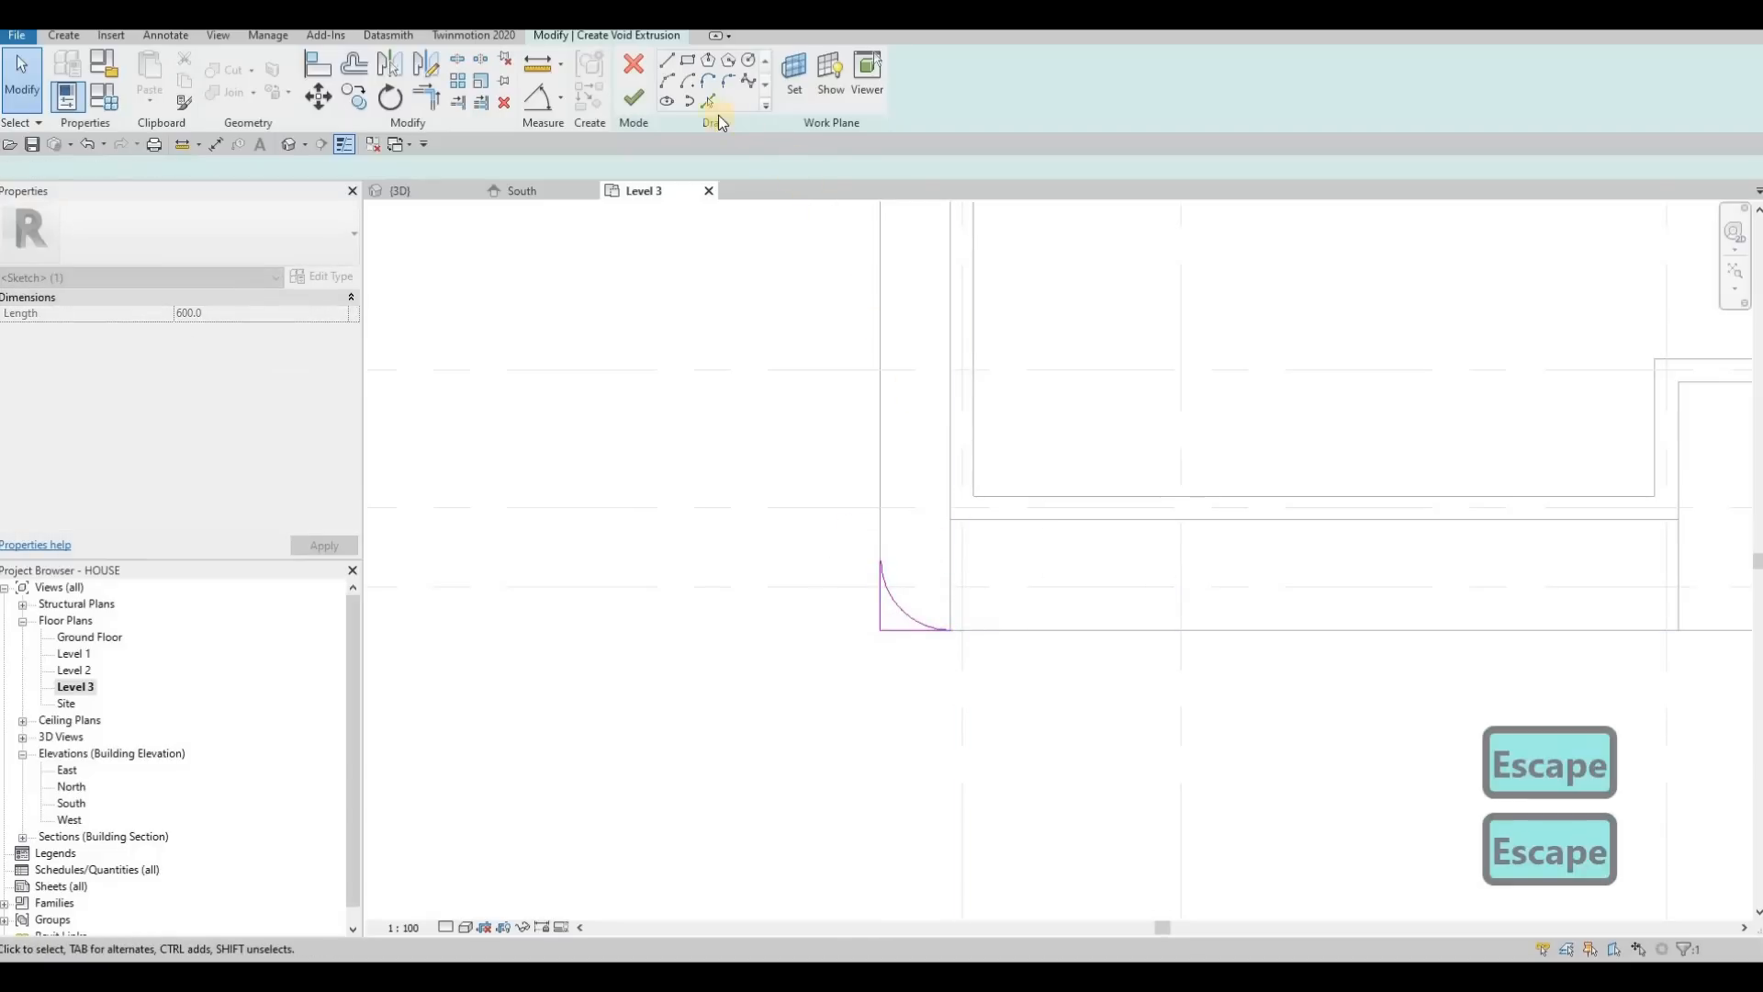
key(Escape)
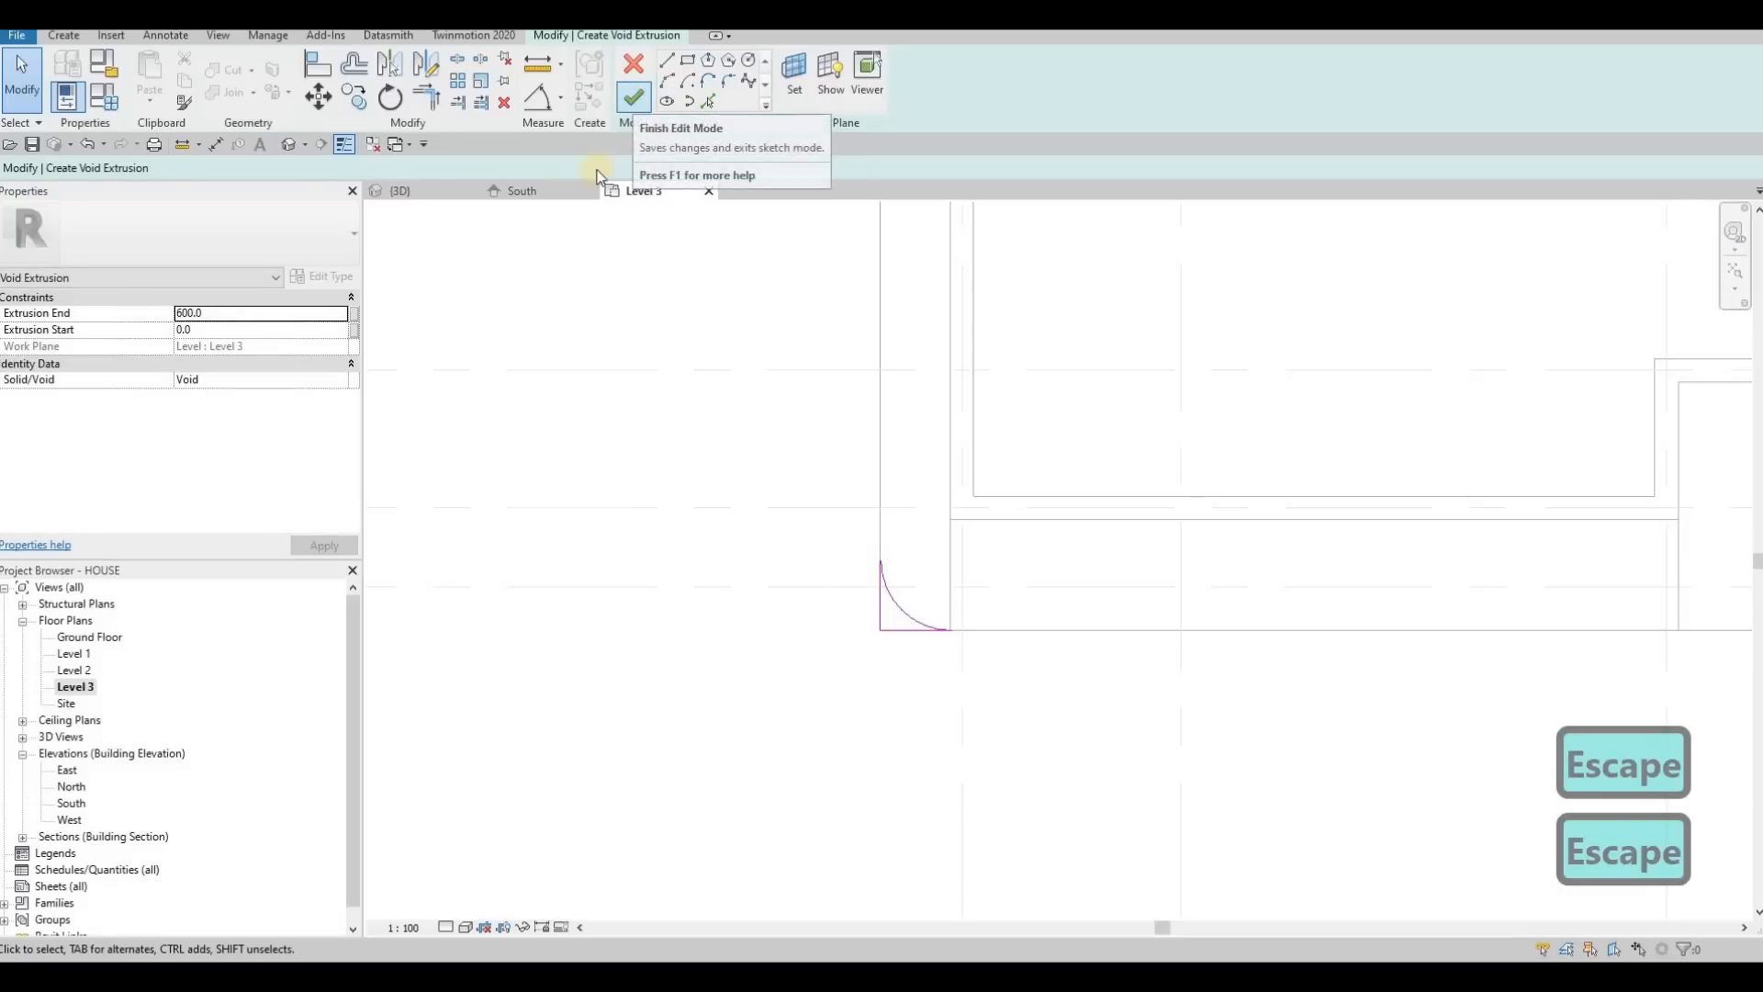
Finish the void, stretch it down past the roof-level band's underside, and use it to cut the band's corner round
click(633, 97)
click(437, 195)
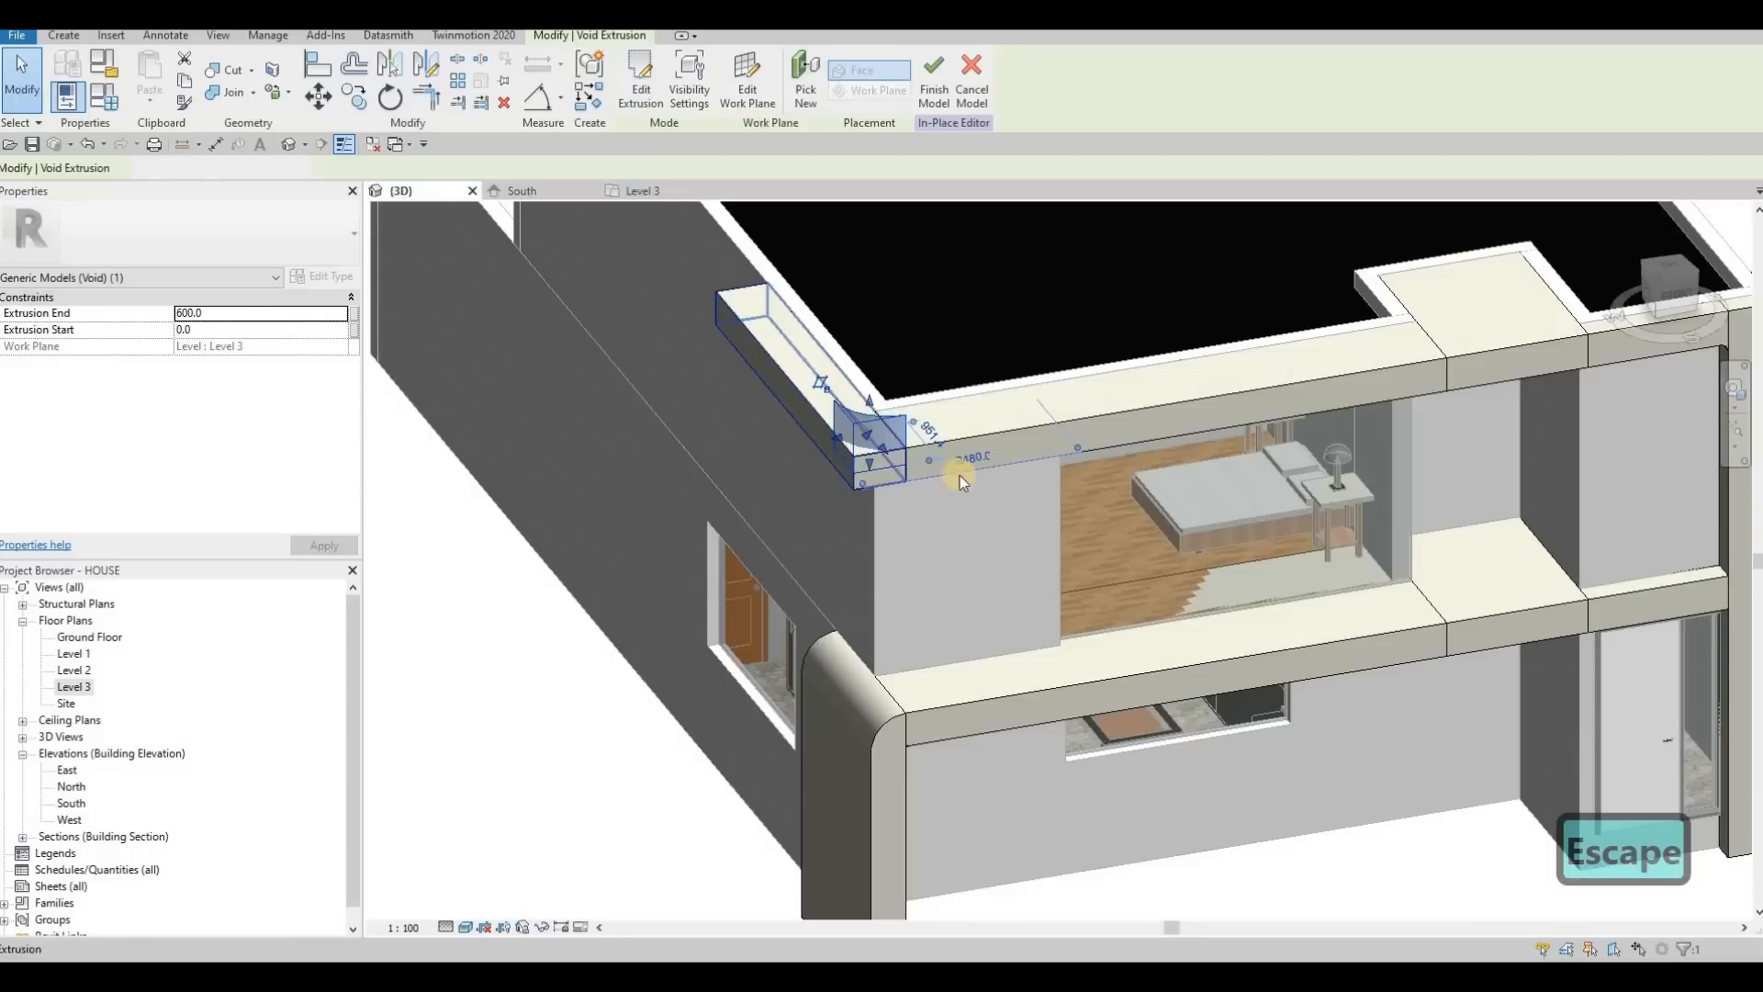
shift+middle_drag(961, 476, 874, 479)
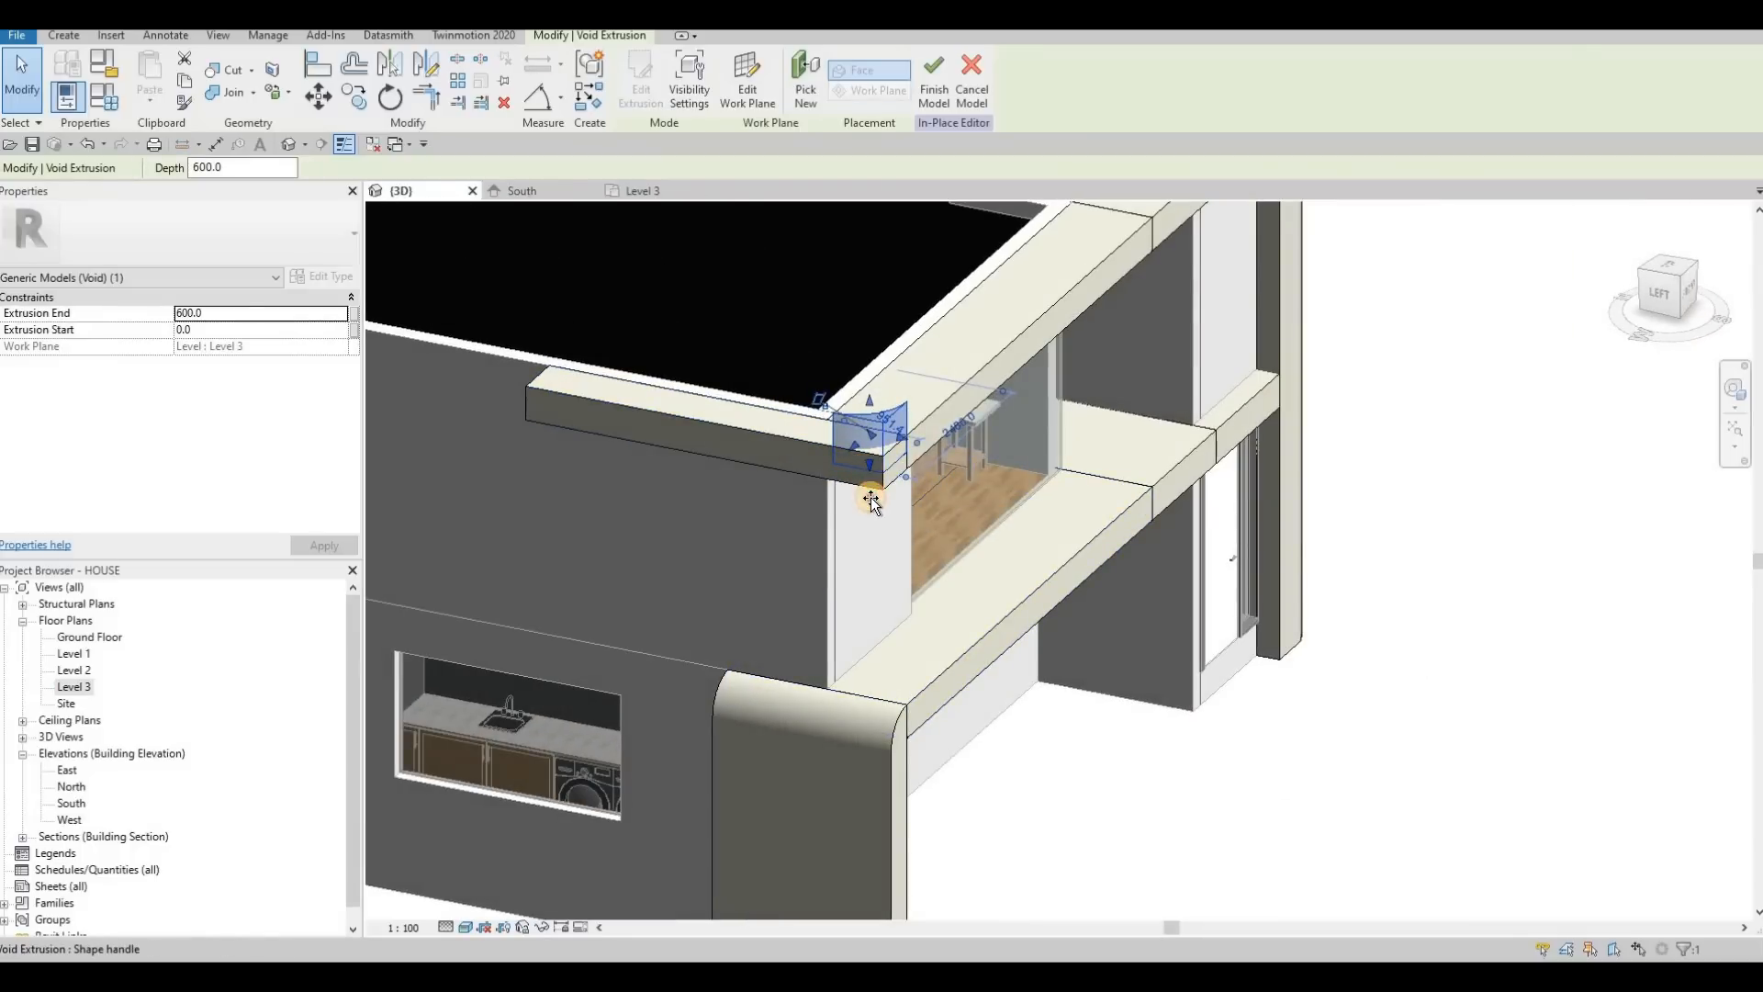
drag(870, 498, 871, 505)
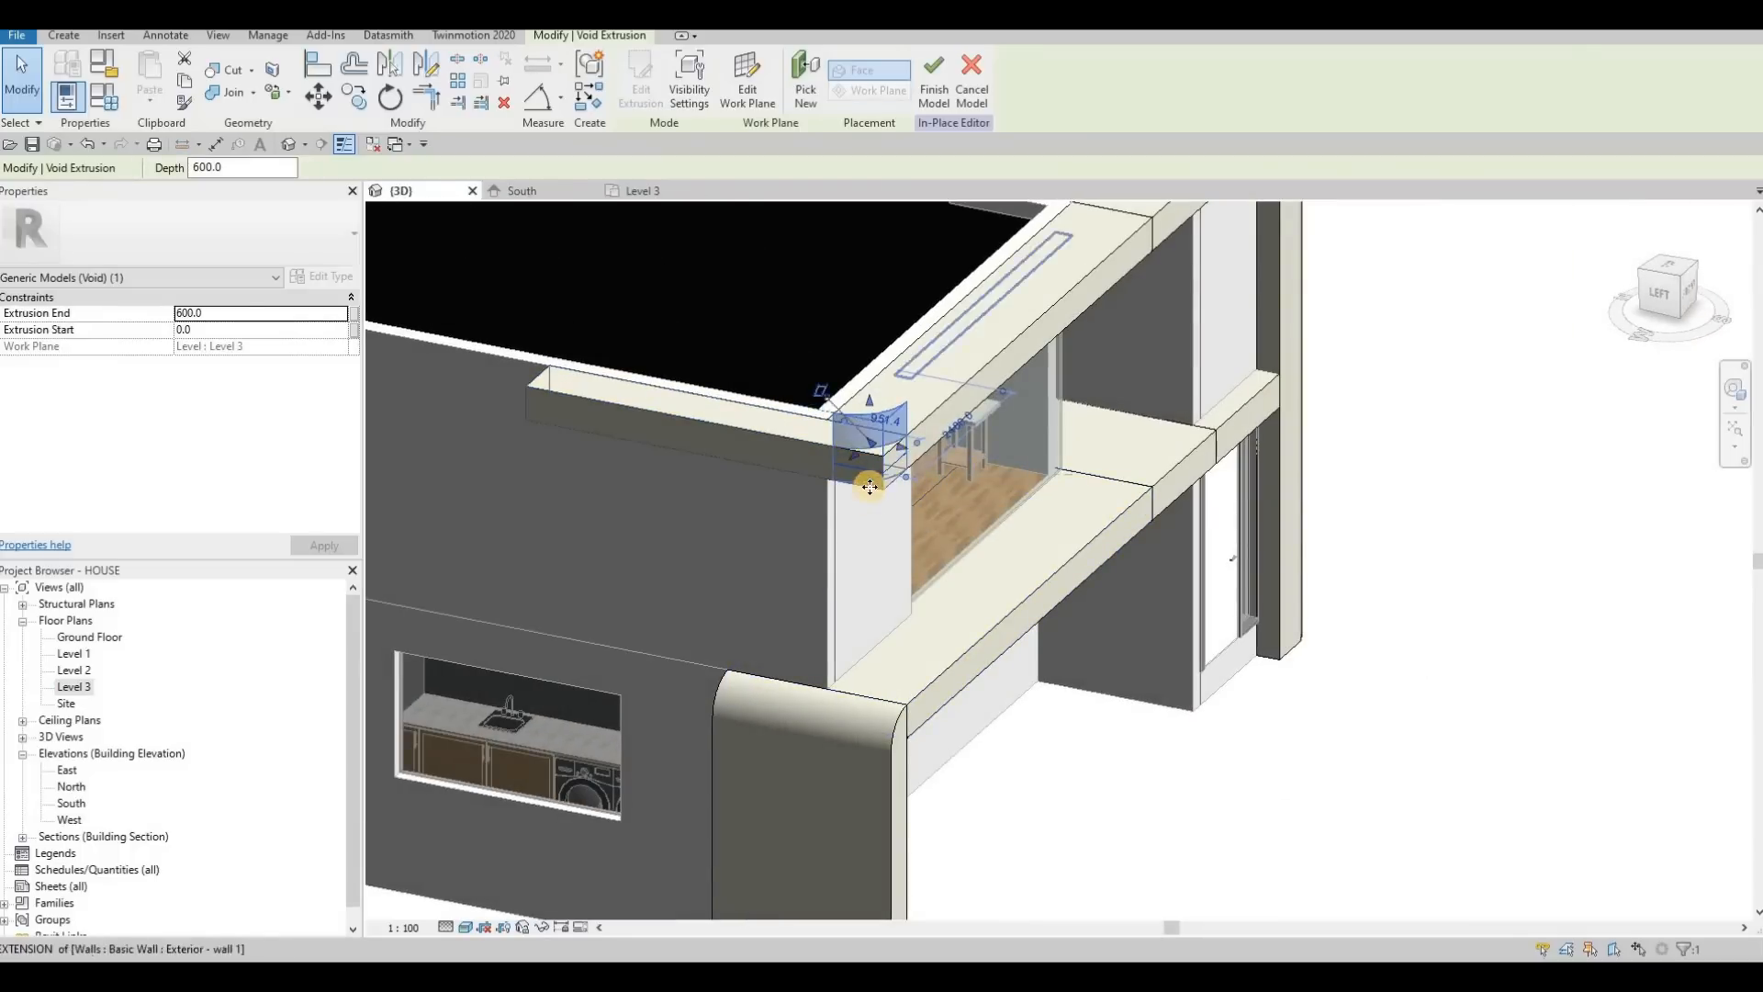
click(230, 81)
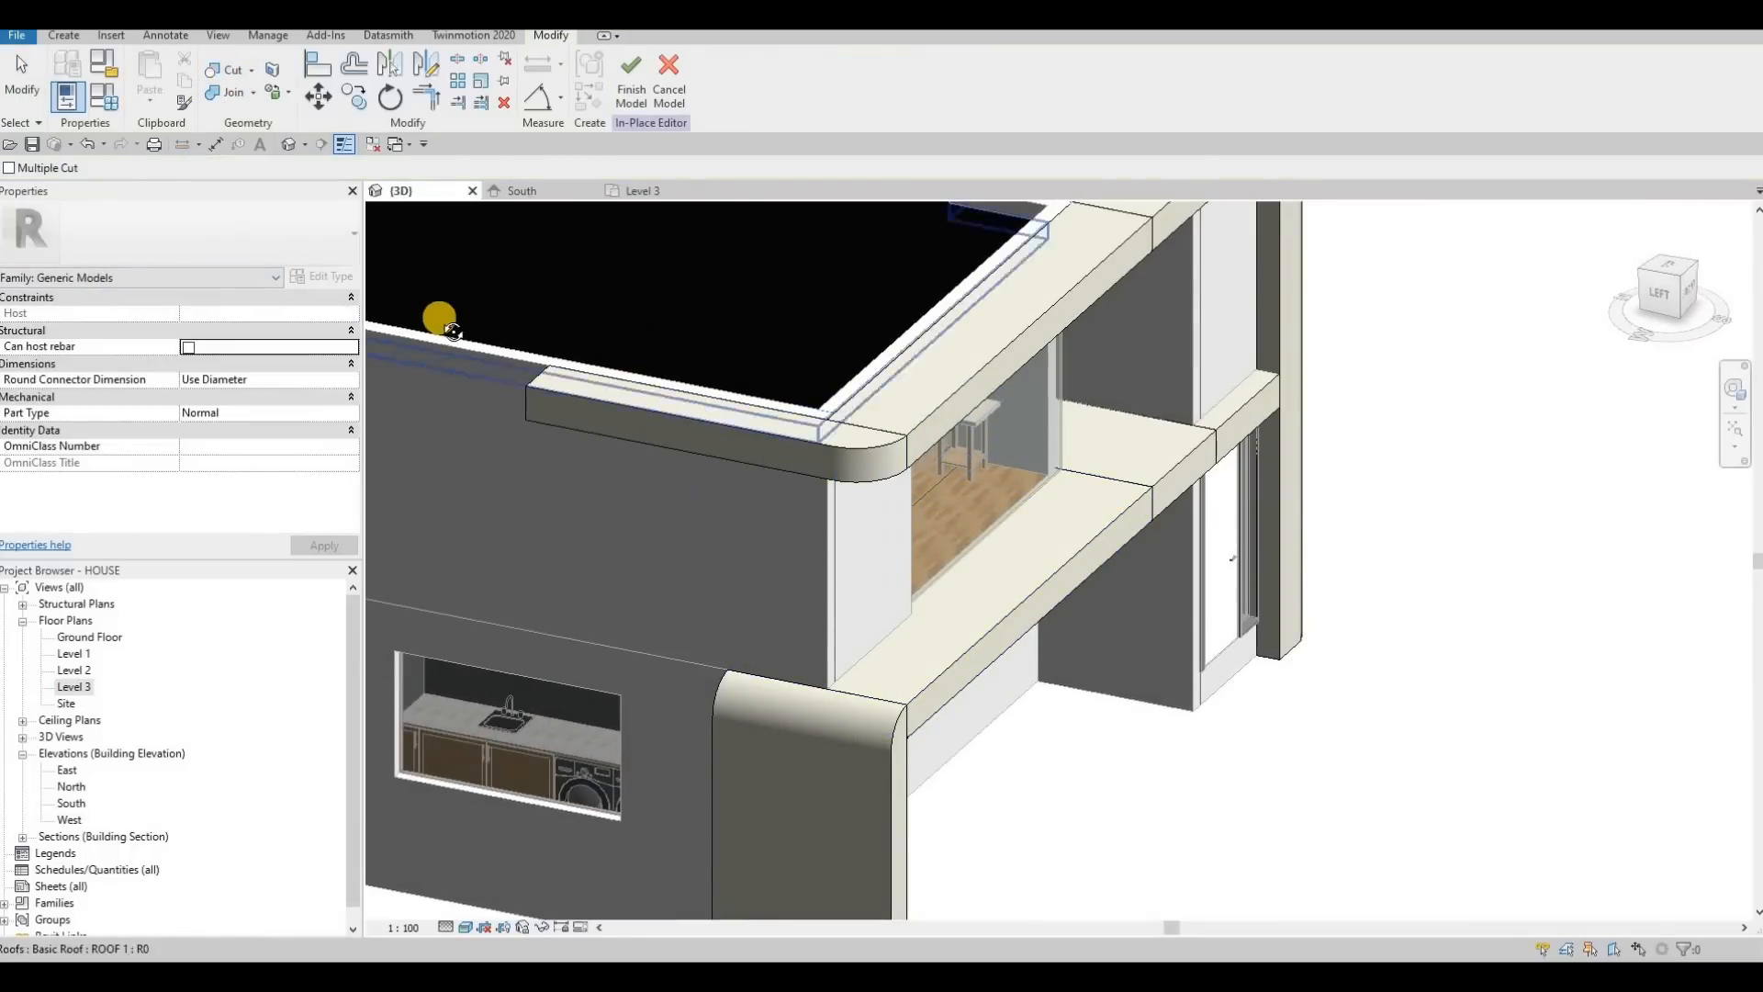
Leave the cut command and finish the in-place model of the facade framing
shift+middle_drag(441, 315, 1041, 667)
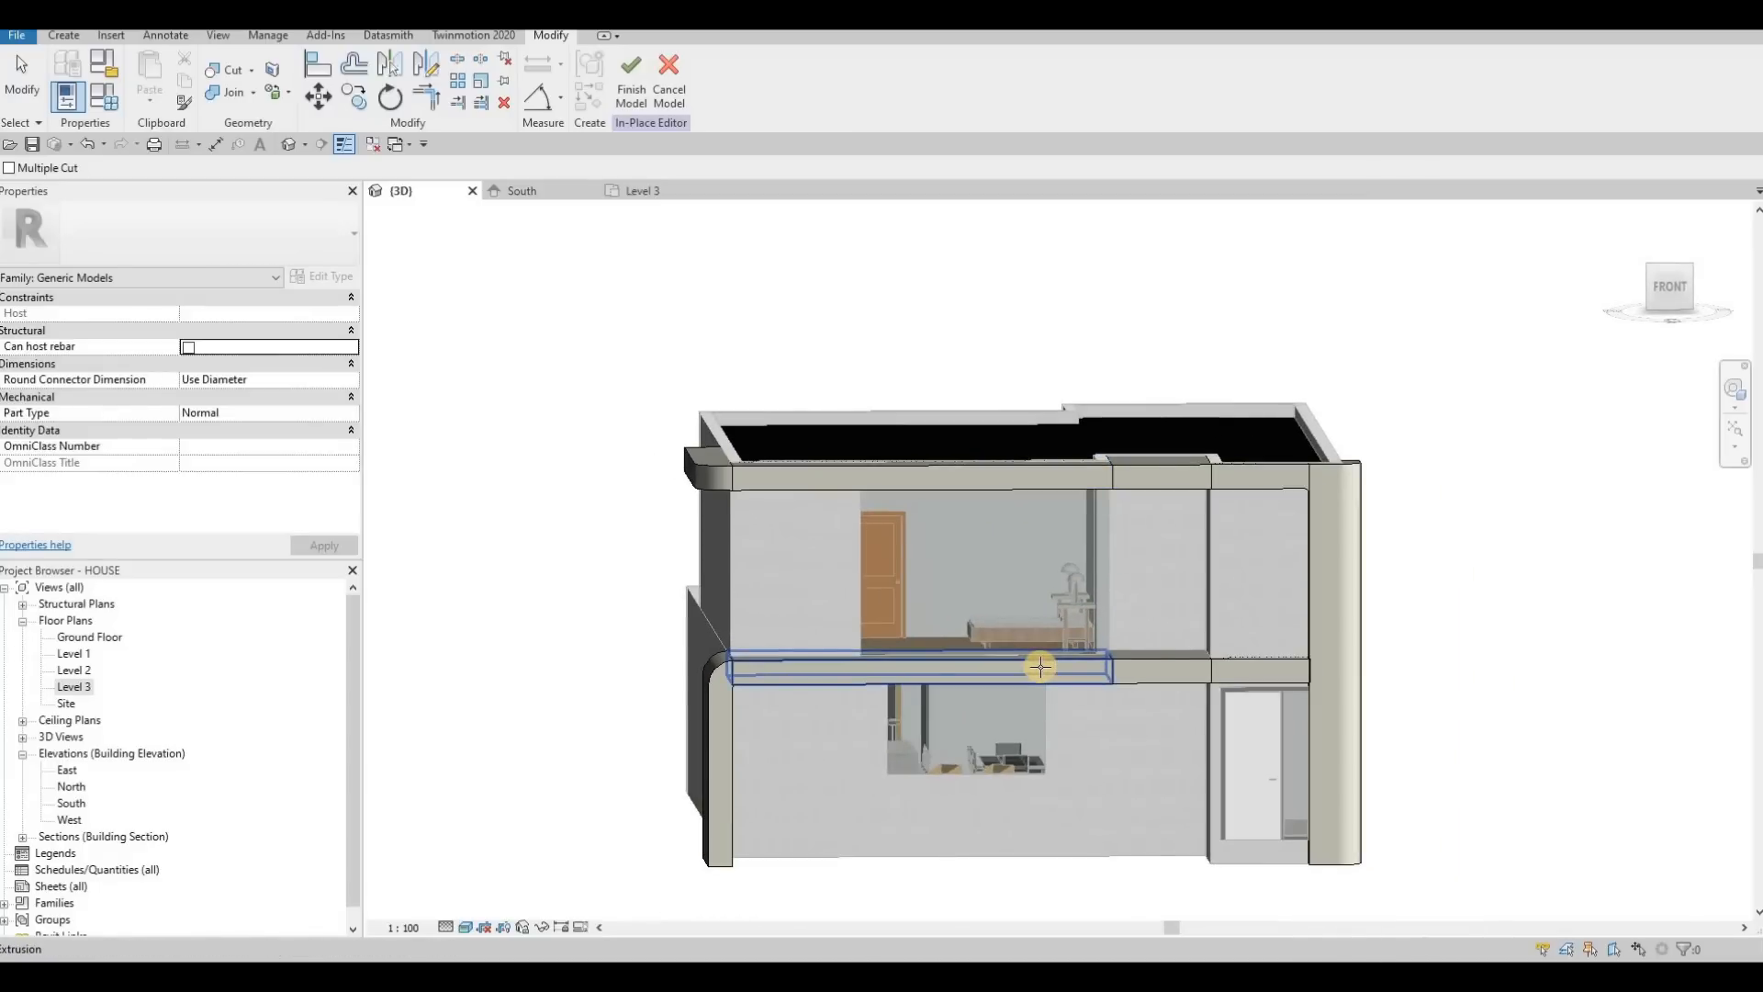
middle_drag(1149, 638, 1182, 609)
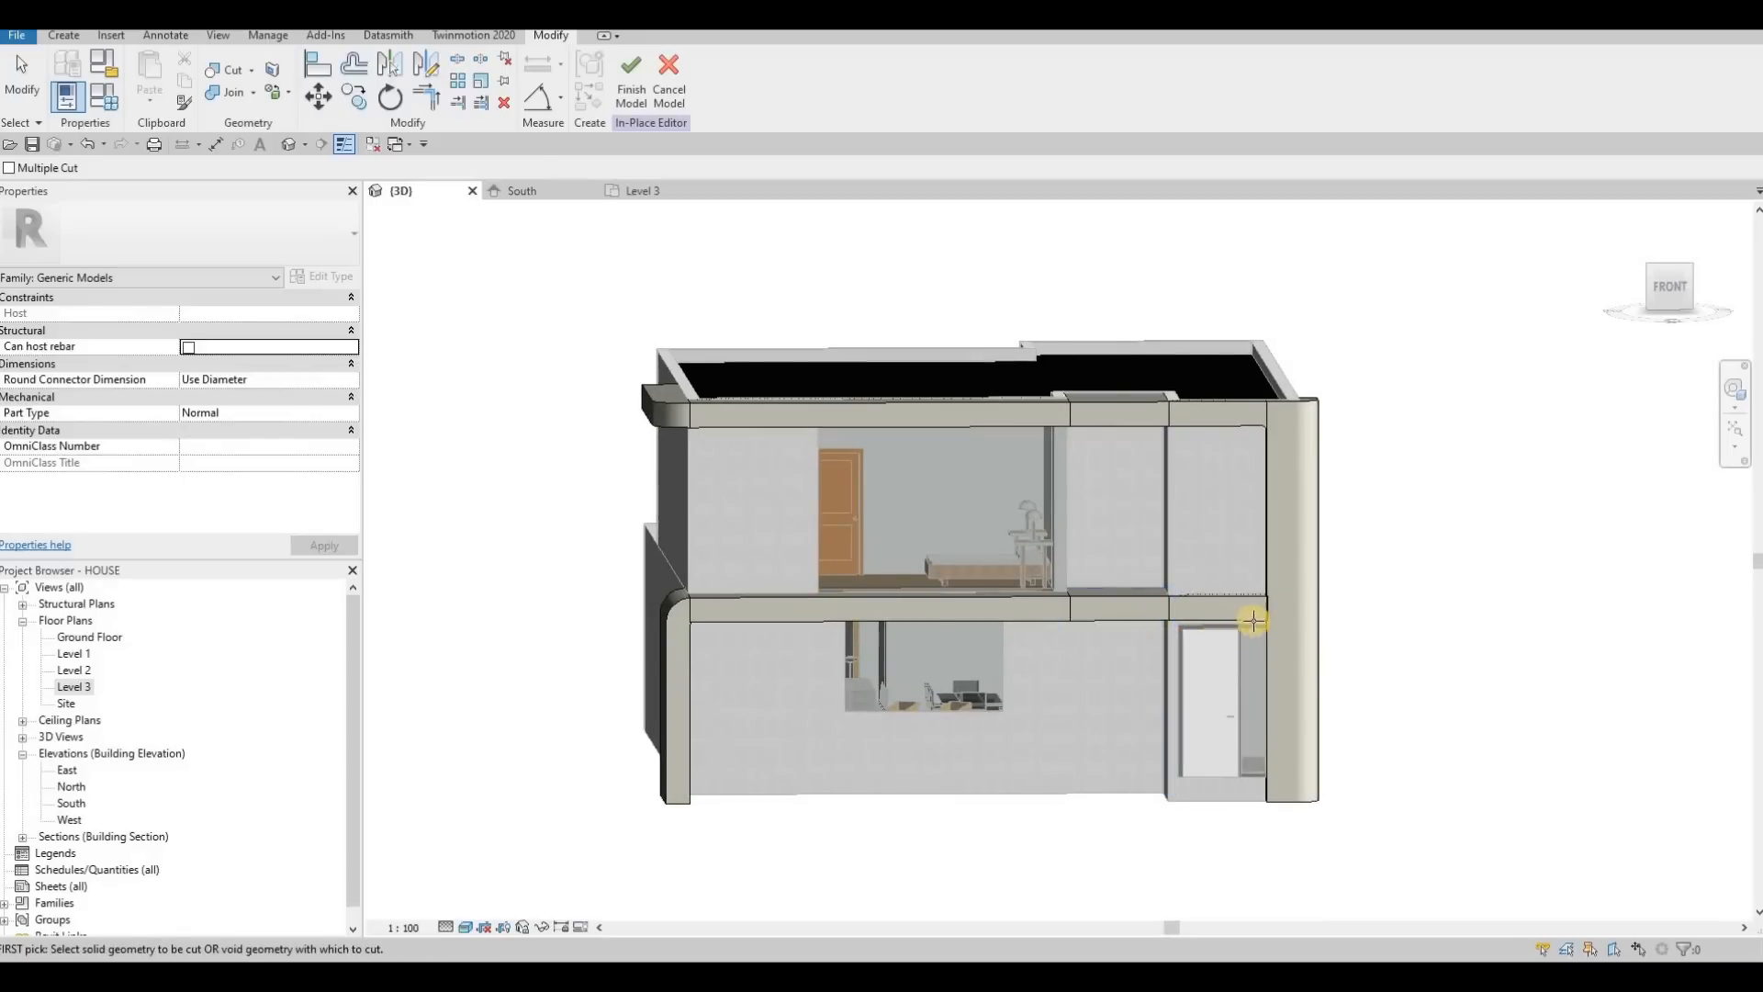
shift+middle_drag(1240, 729, 1157, 514)
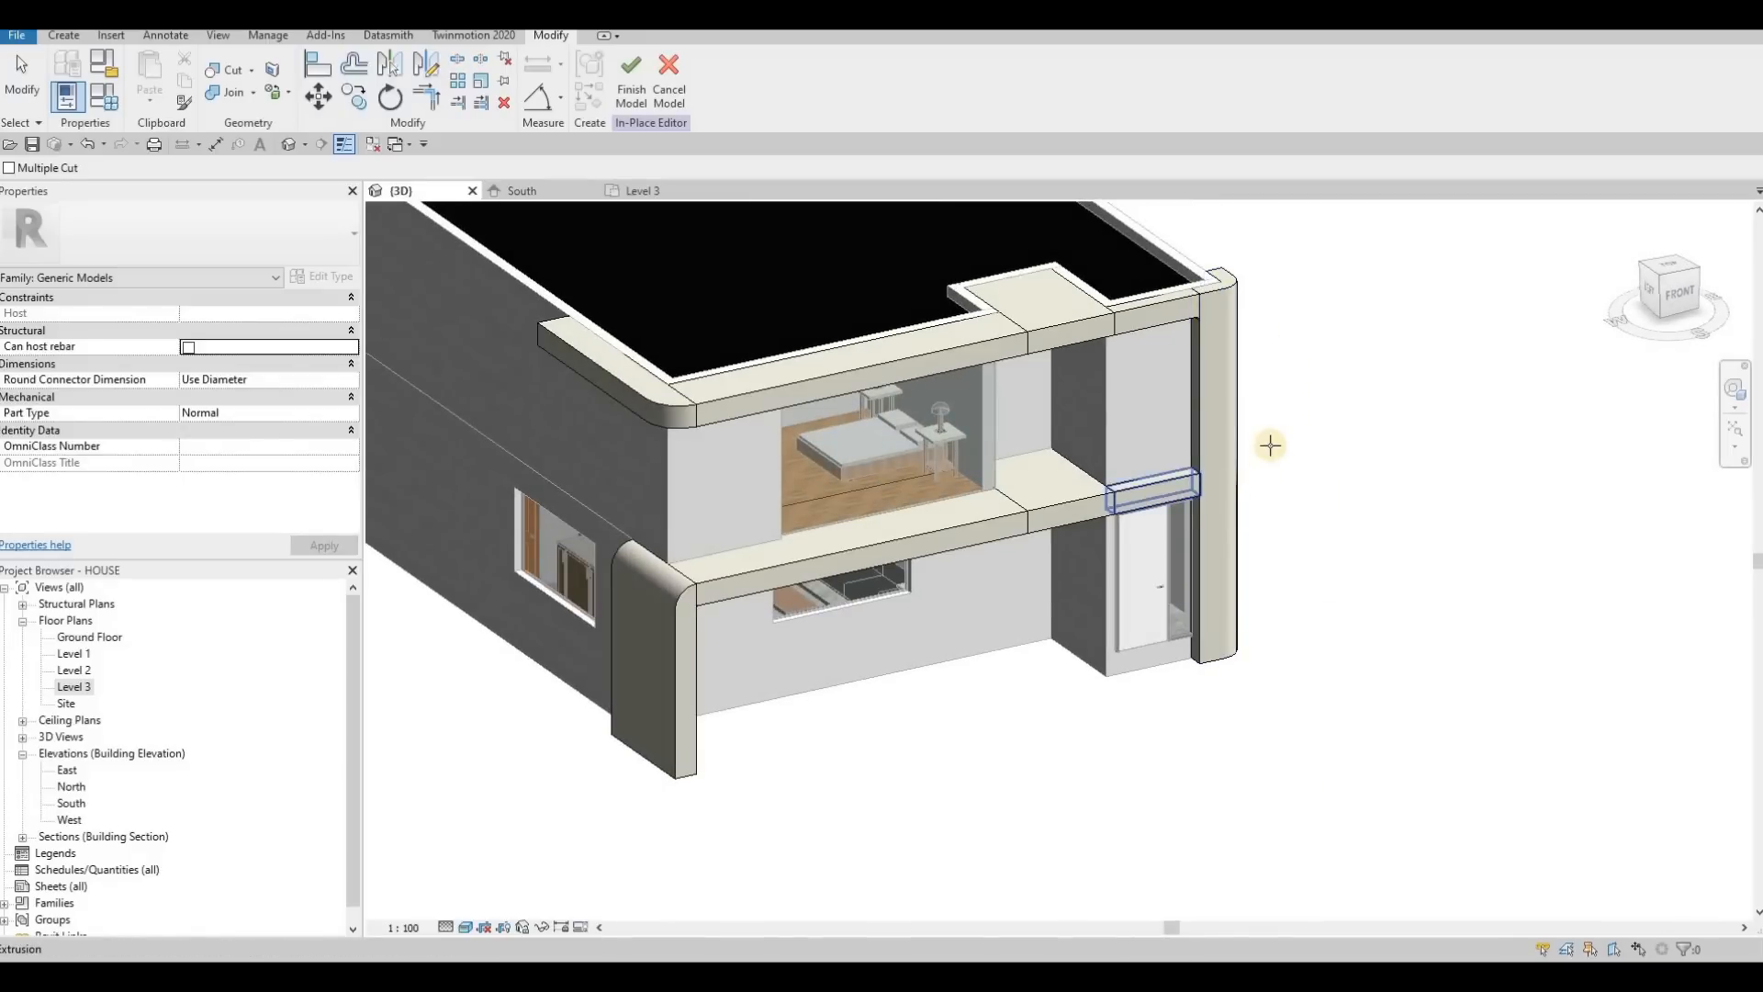
shift+middle_drag(1181, 610, 1244, 646)
shift+middle_drag(1362, 699, 1527, 615)
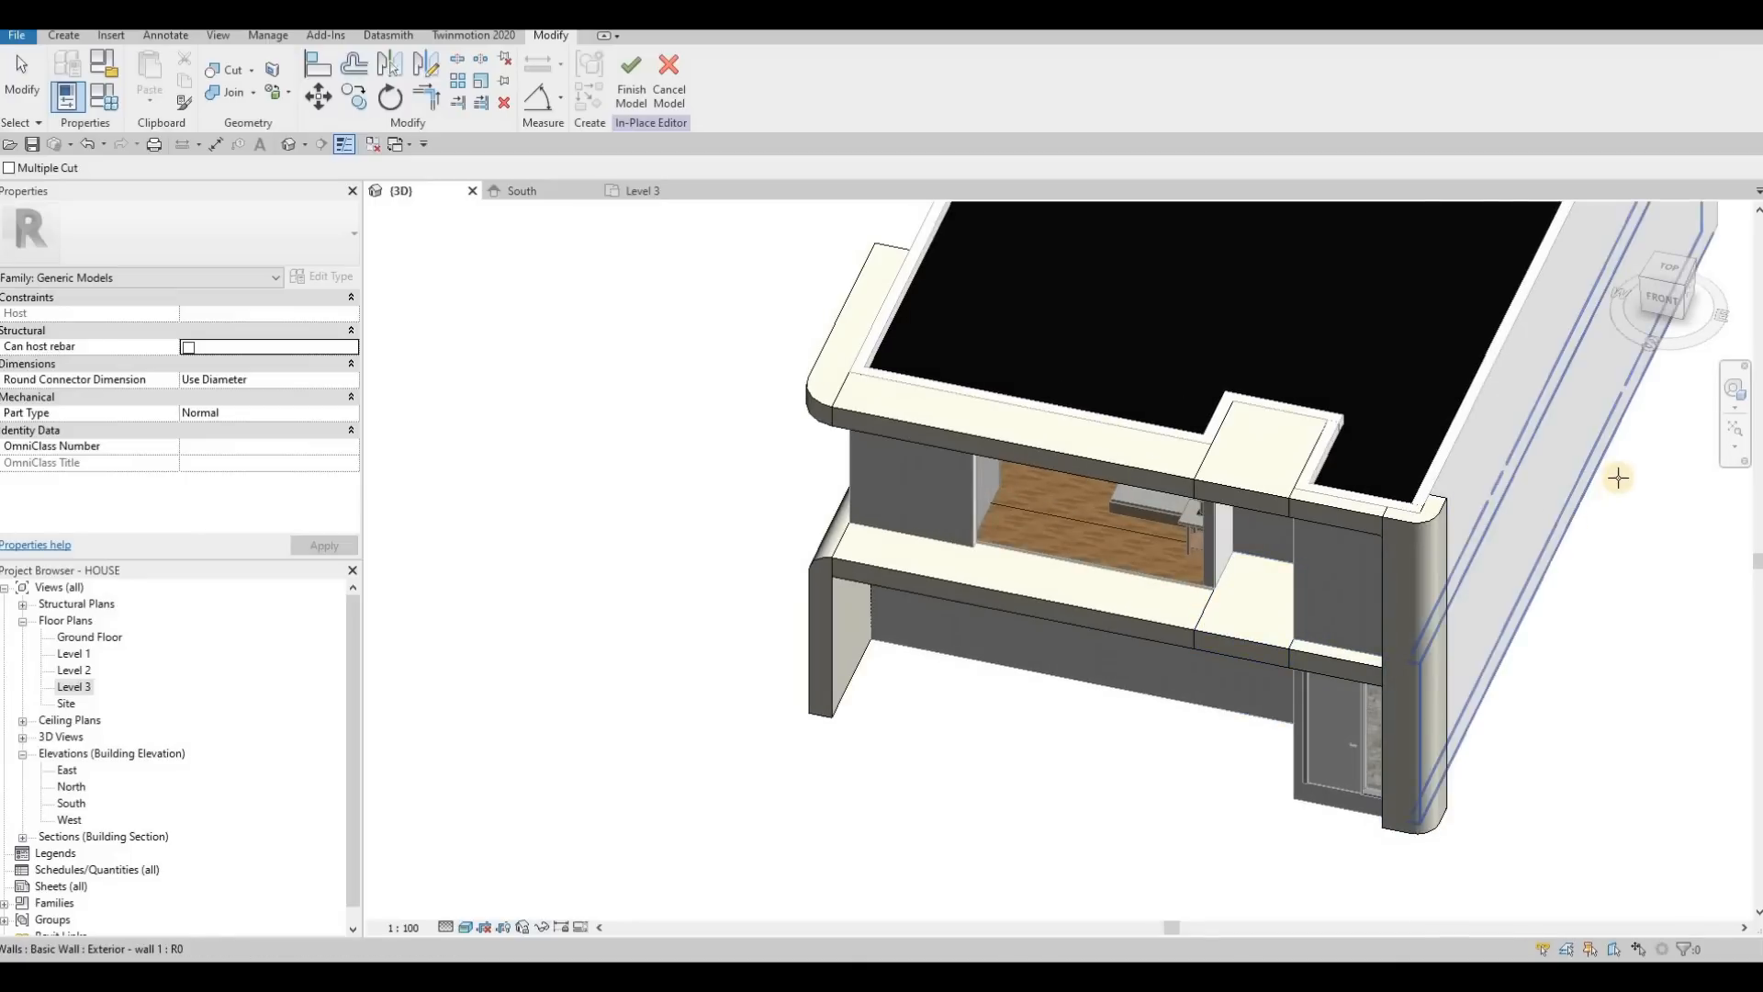
scroll(1412, 458, down, 3)
key(Escape)
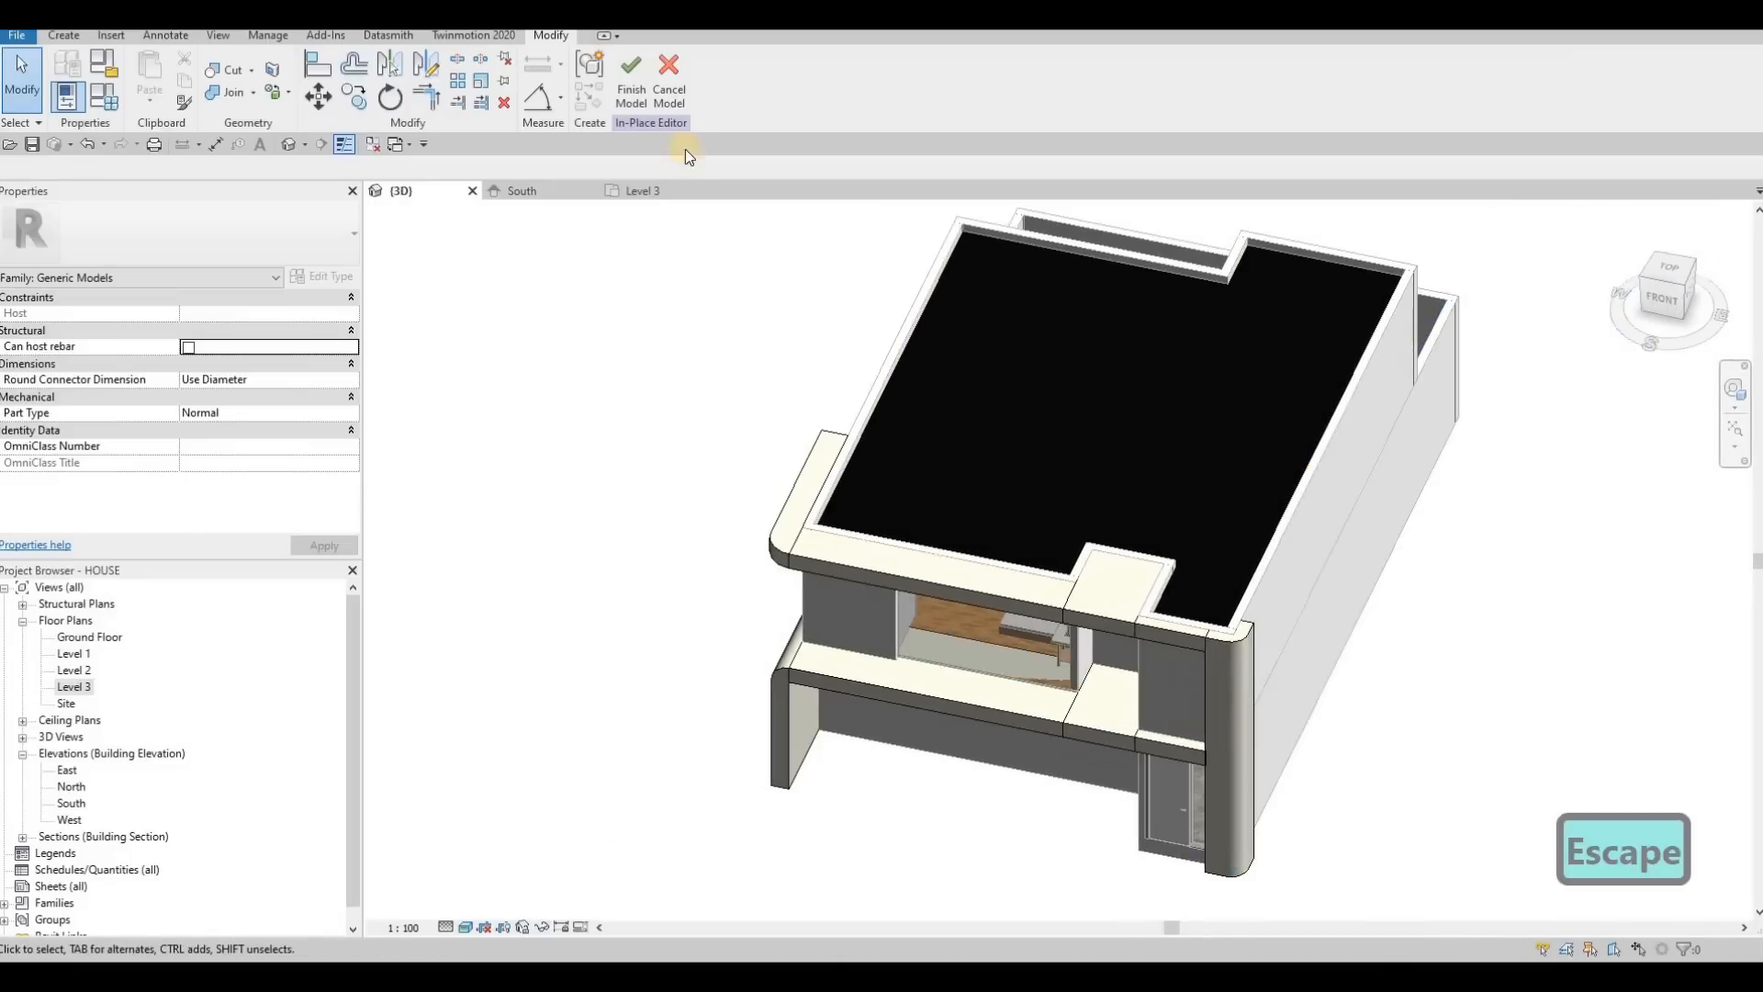
click(631, 81)
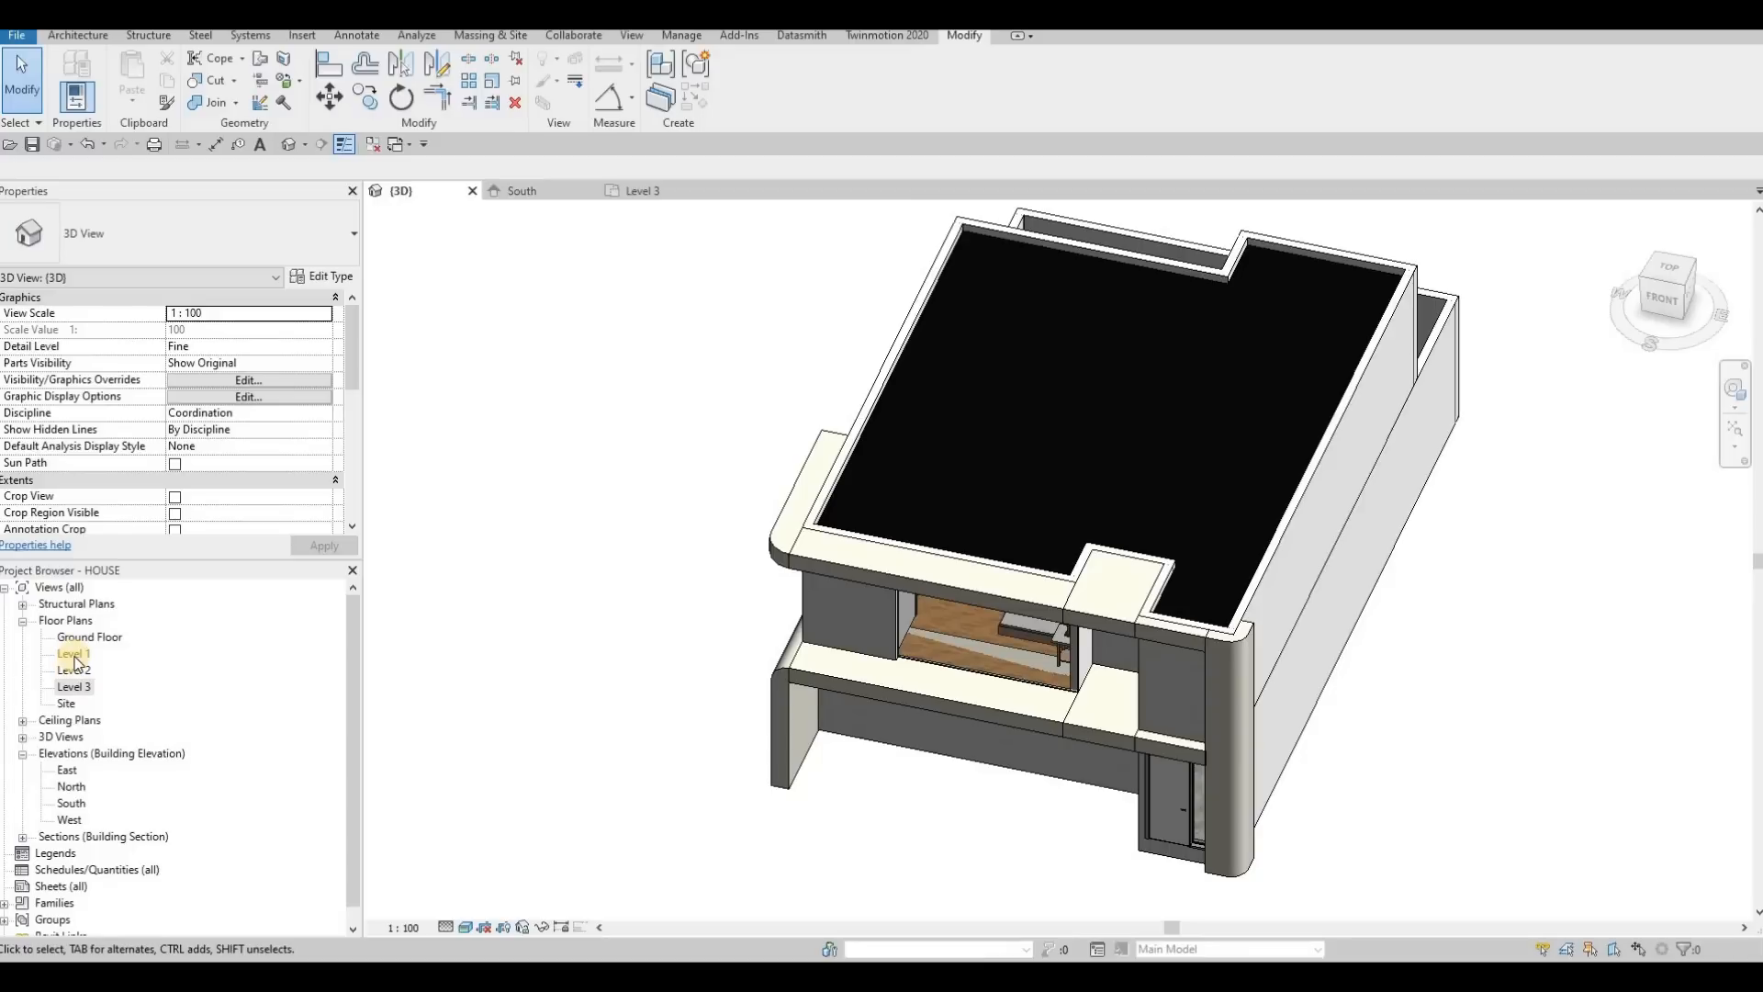
Select the exterior wall in the Level 1 plan and duplicate its type as Exterior - wall 2
double_click(87, 654)
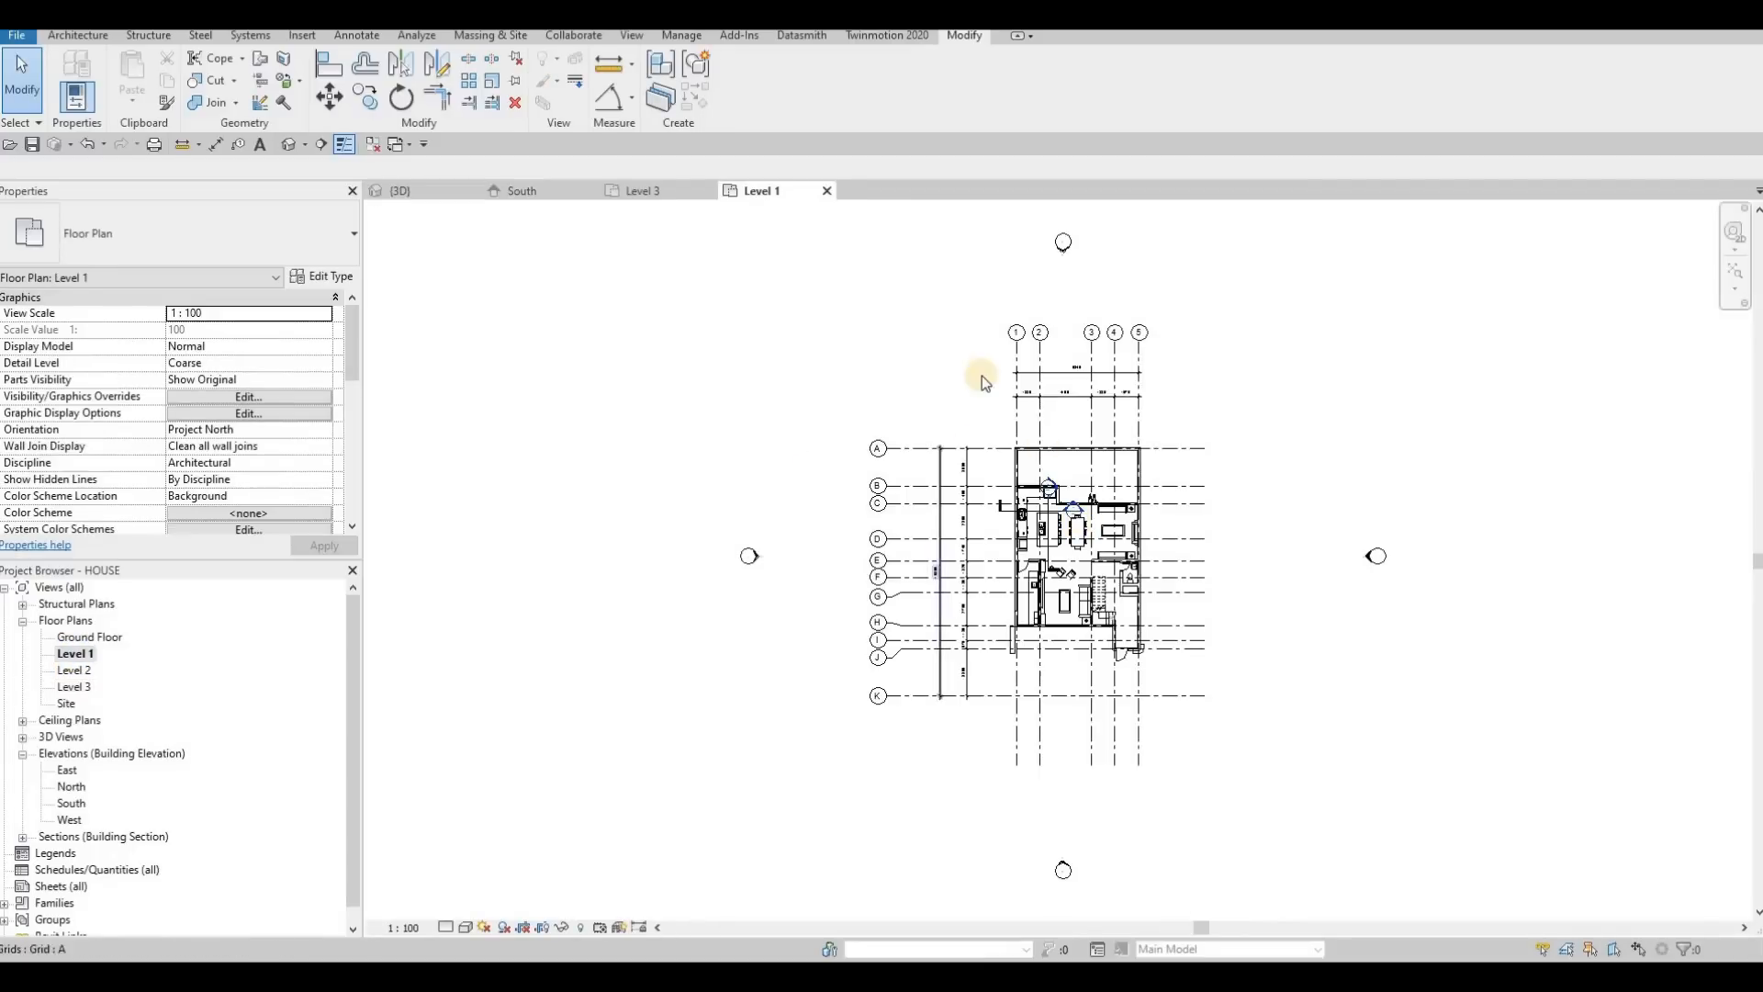
scroll(967, 336, up, 5)
click(965, 331)
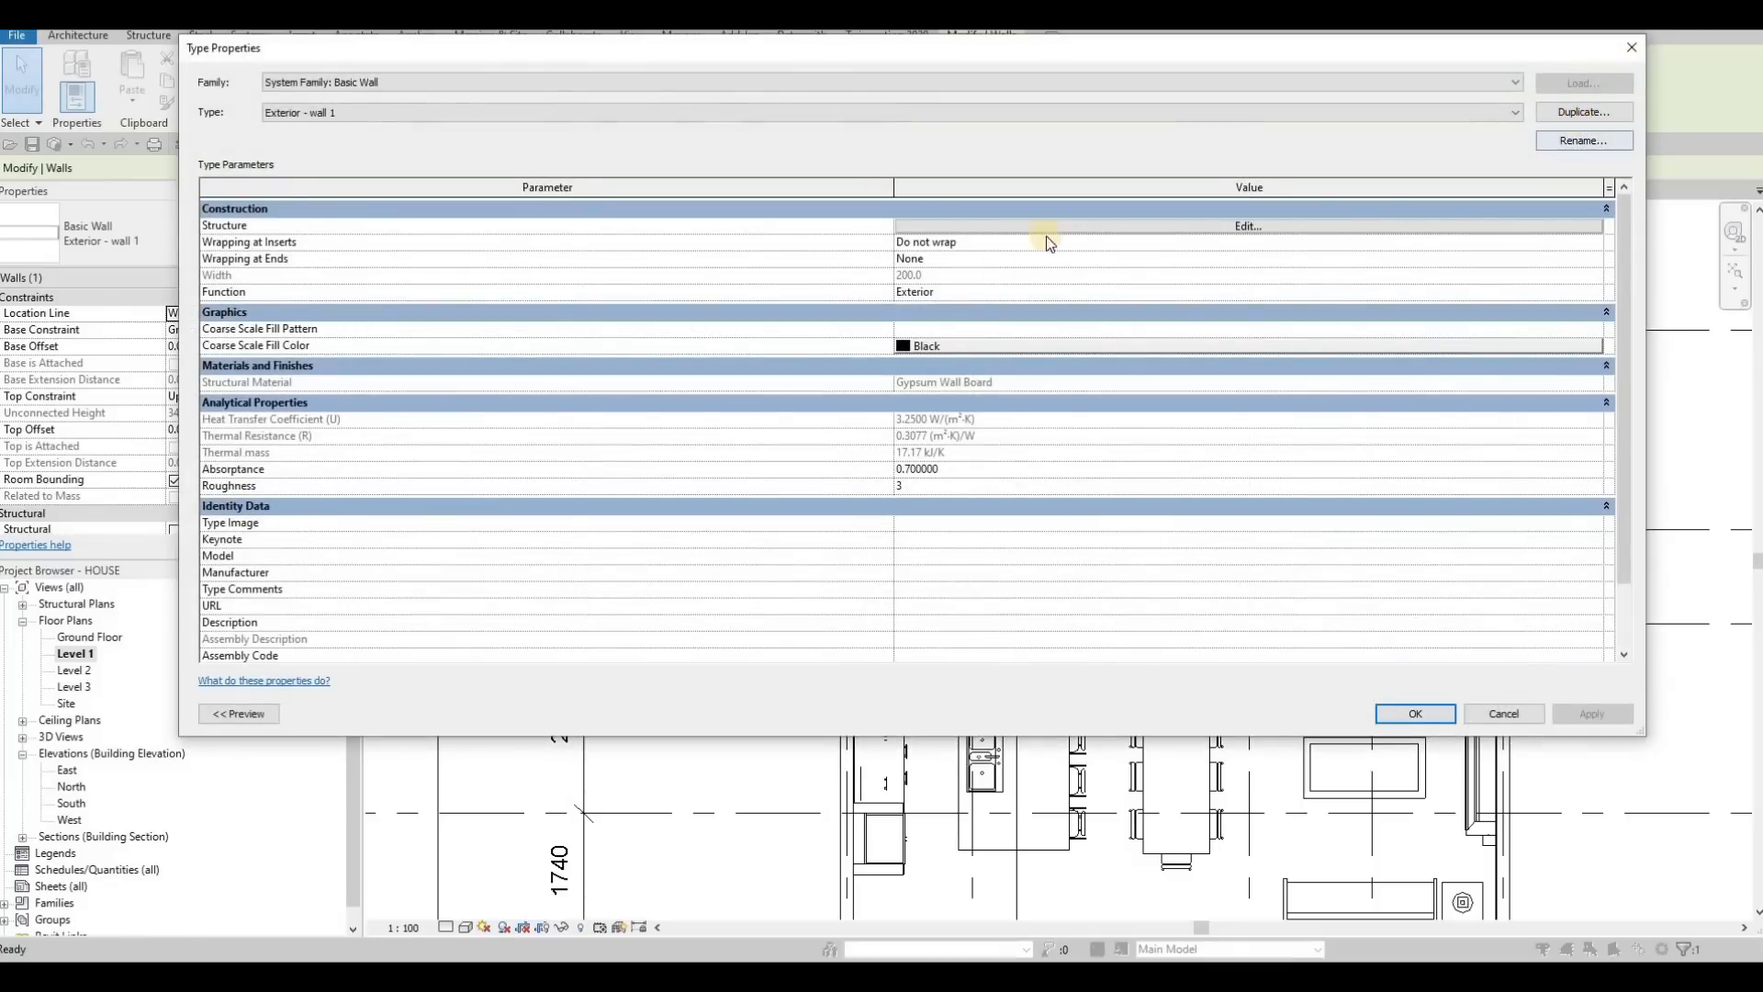
click(1584, 112)
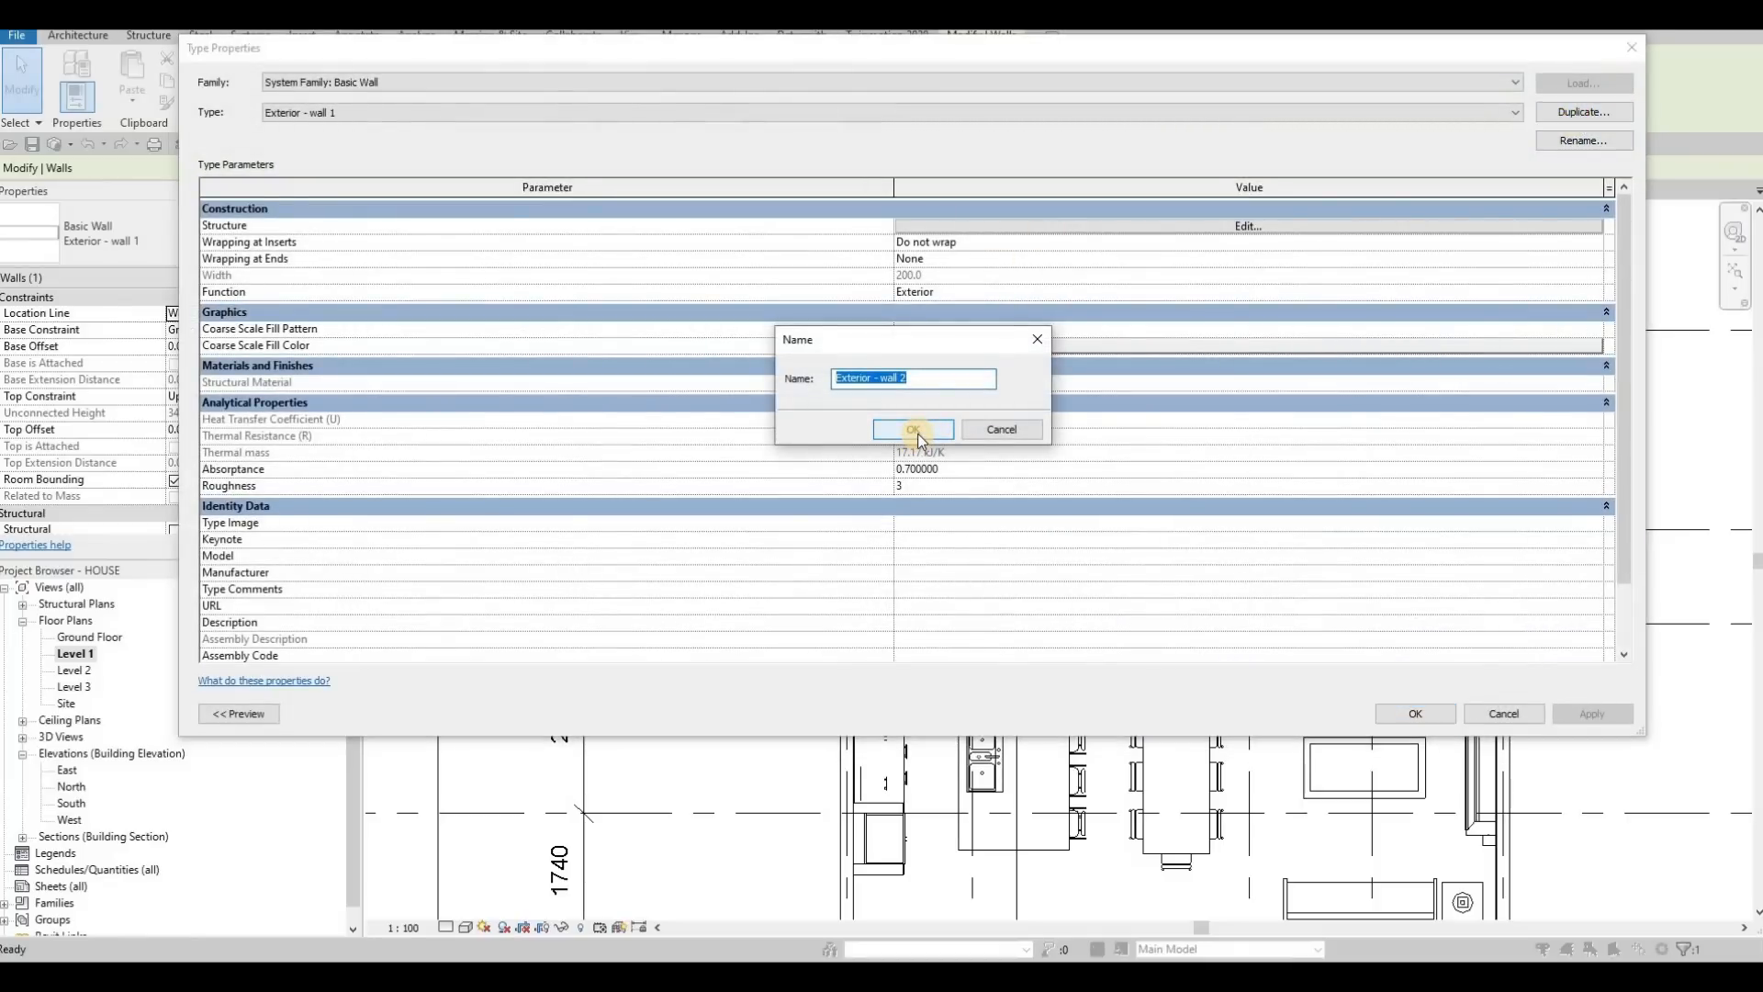
click(915, 432)
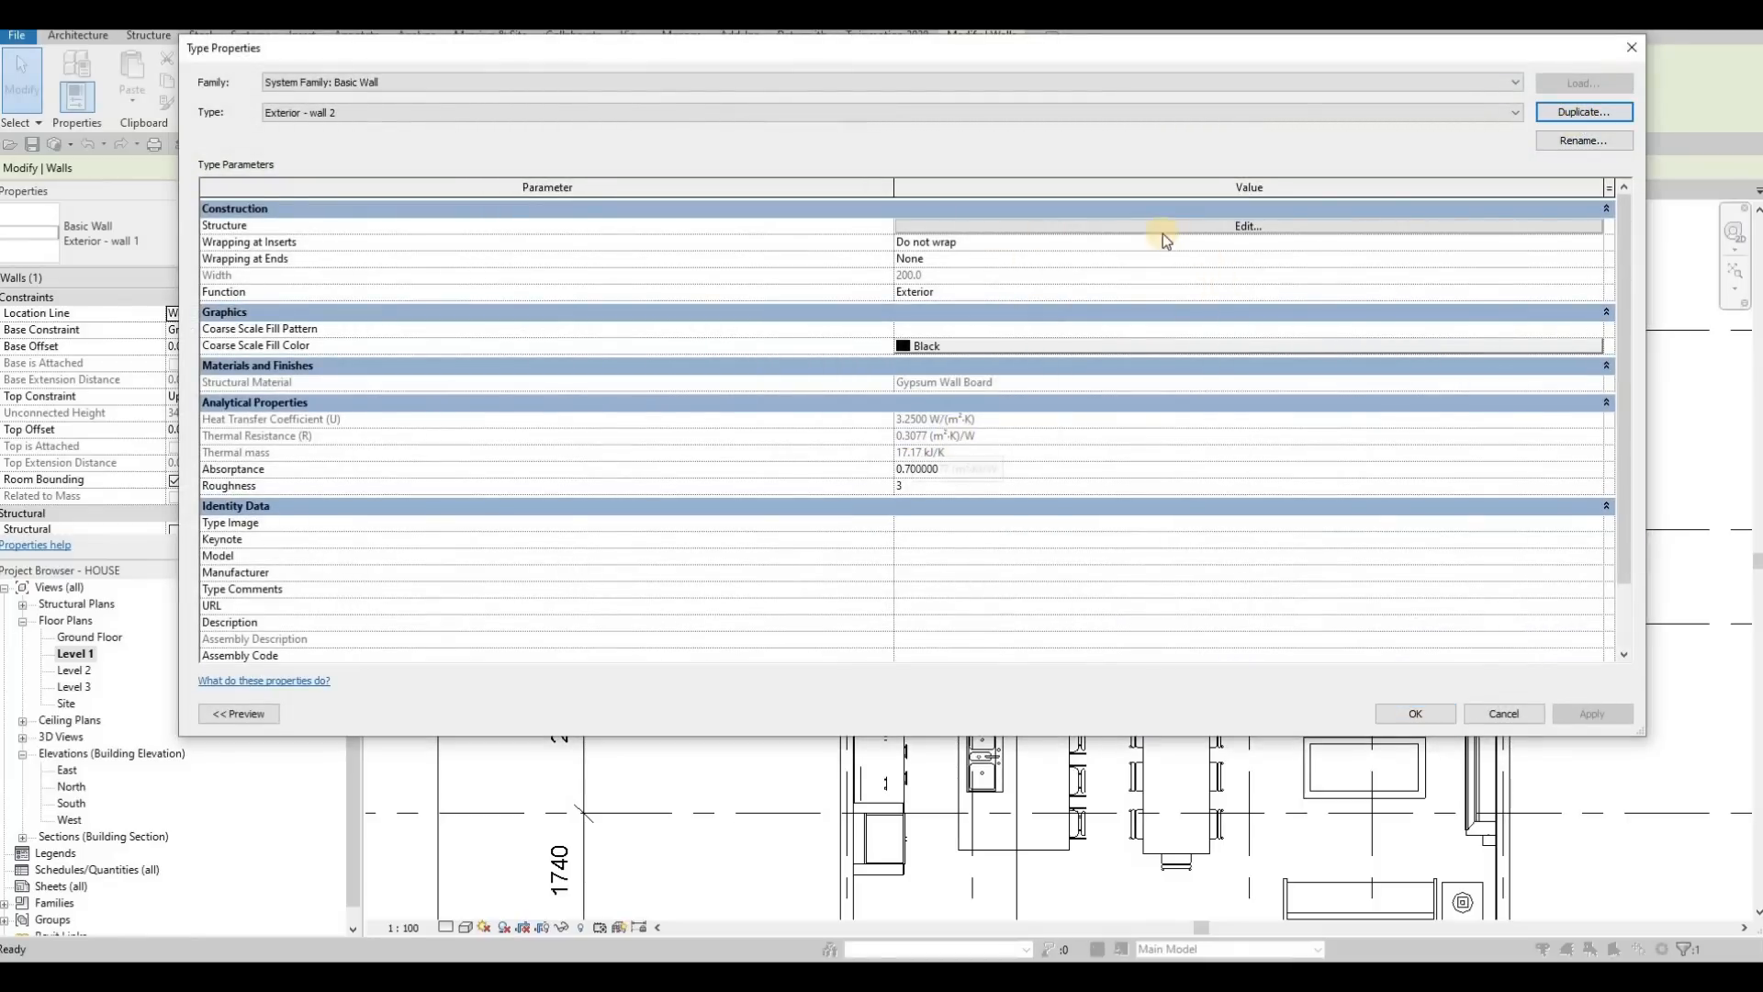
Open the material choices for the structure layer of Exterior - wall 2 and browse to the AEC library's Stone category
click(910, 226)
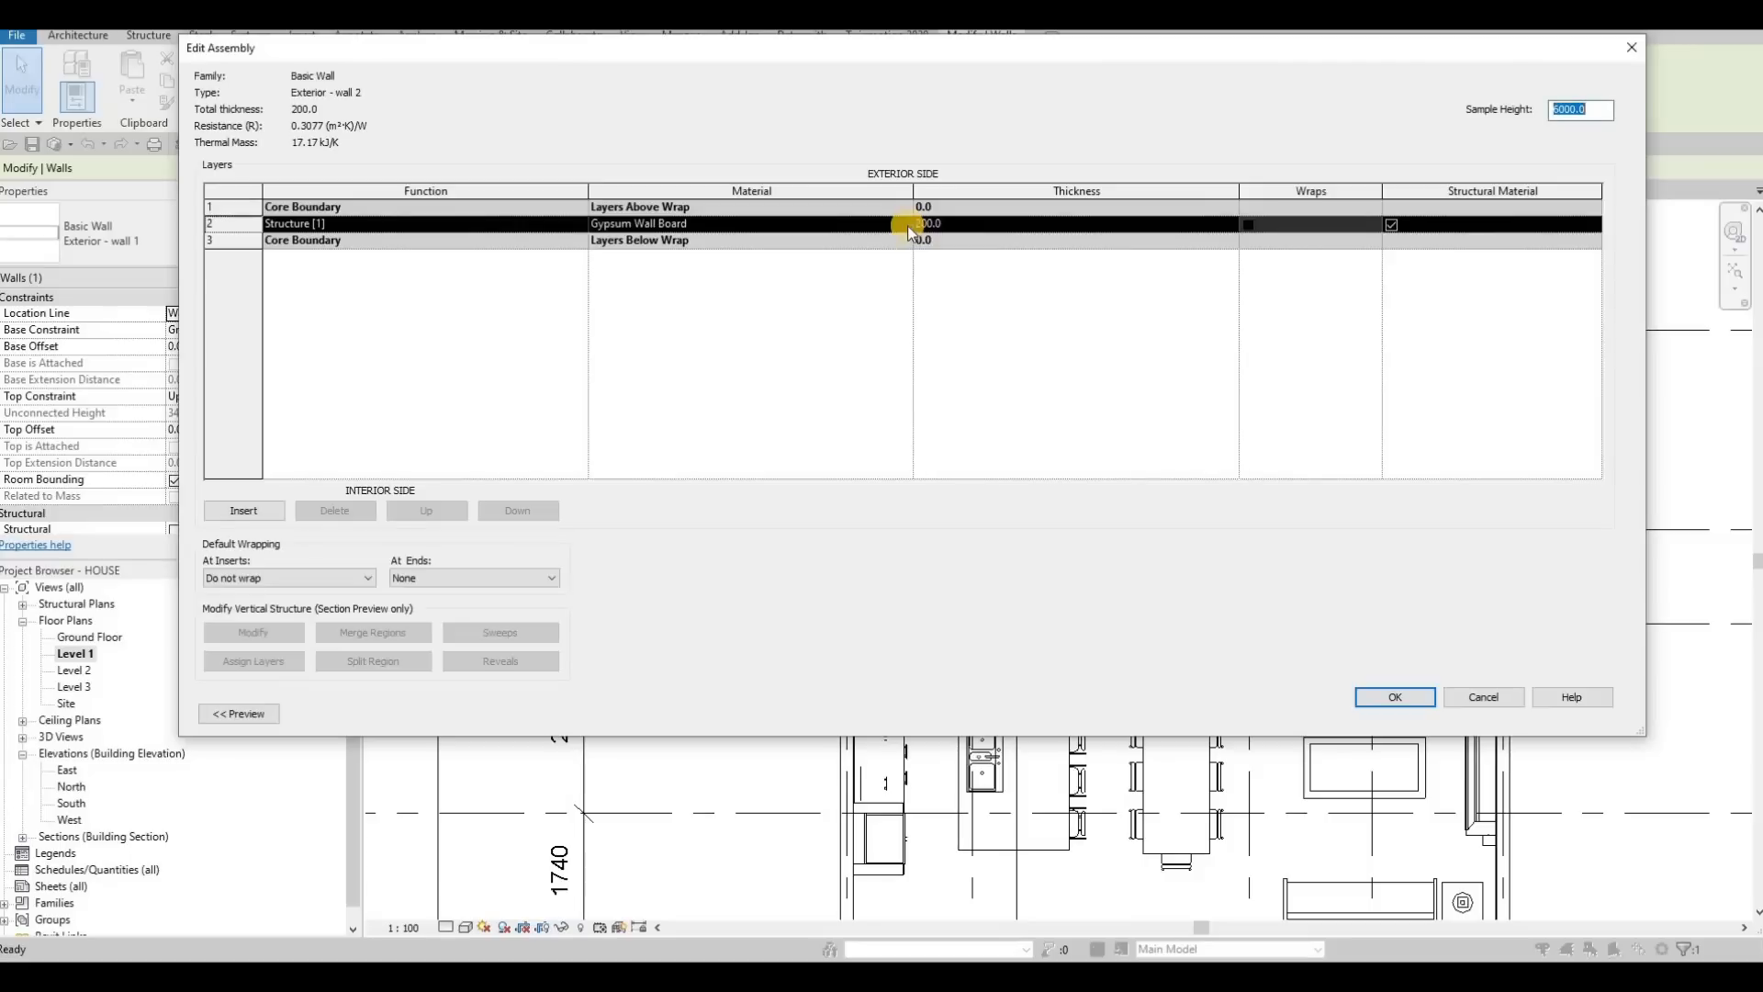
click(906, 224)
click(906, 224)
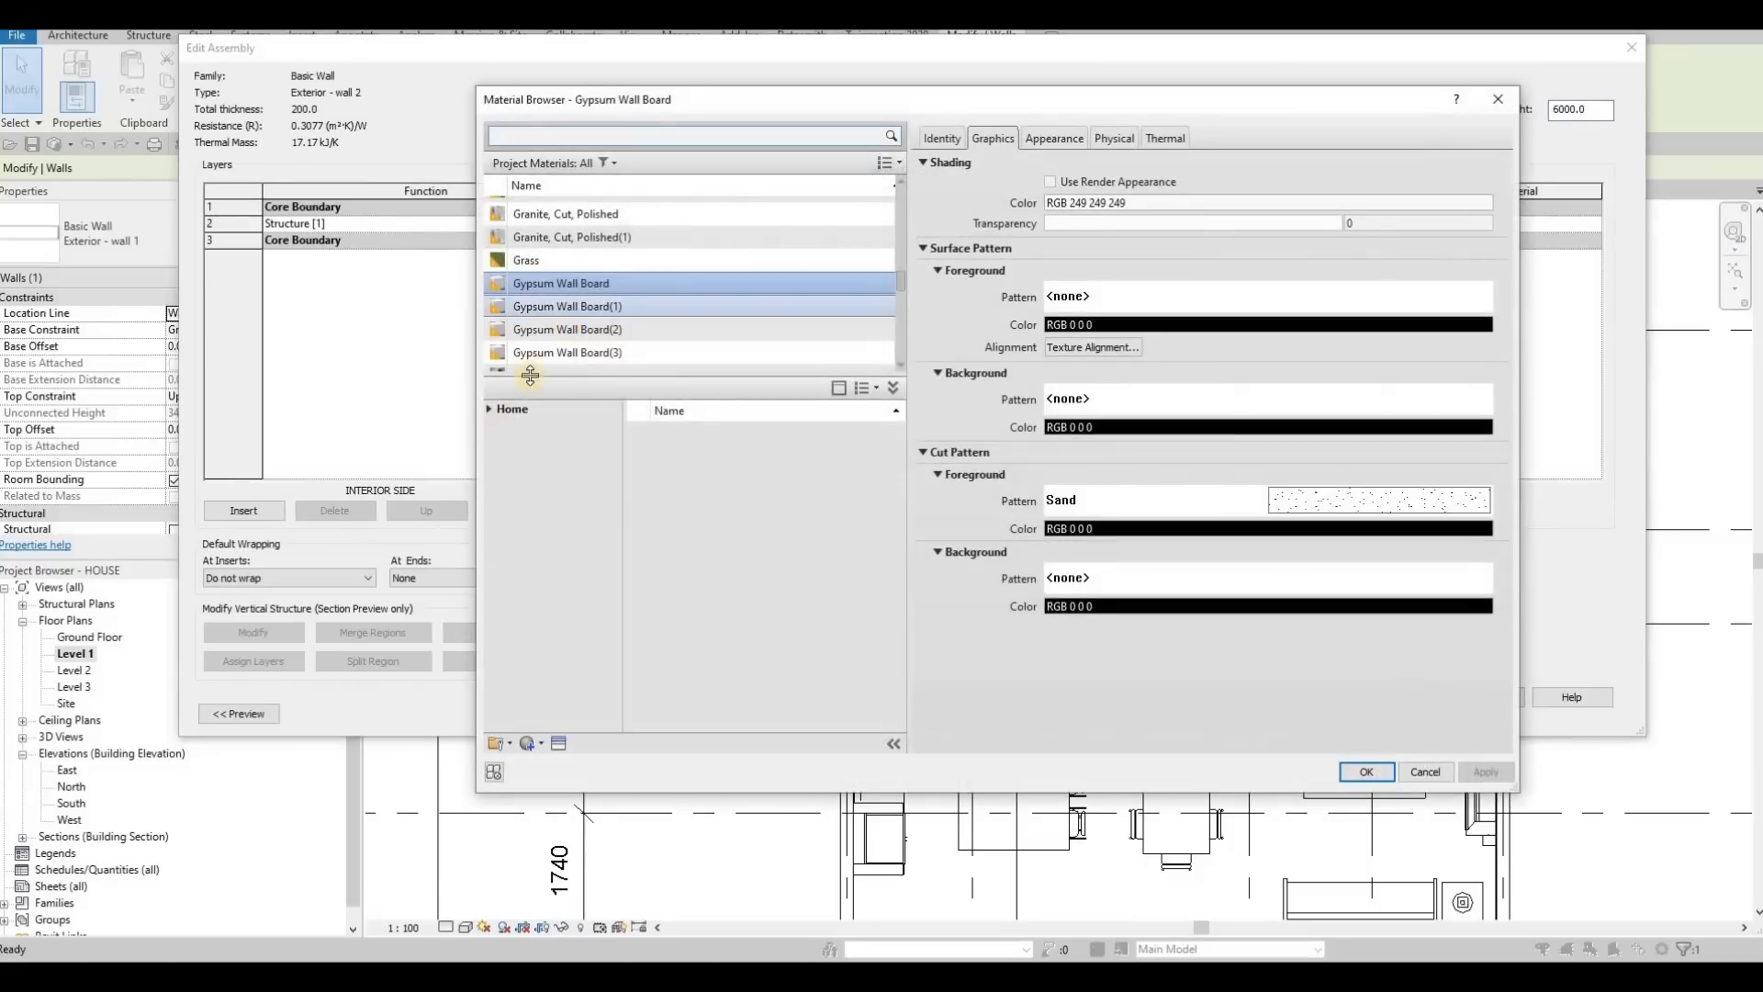
scroll(602, 341, down, 3)
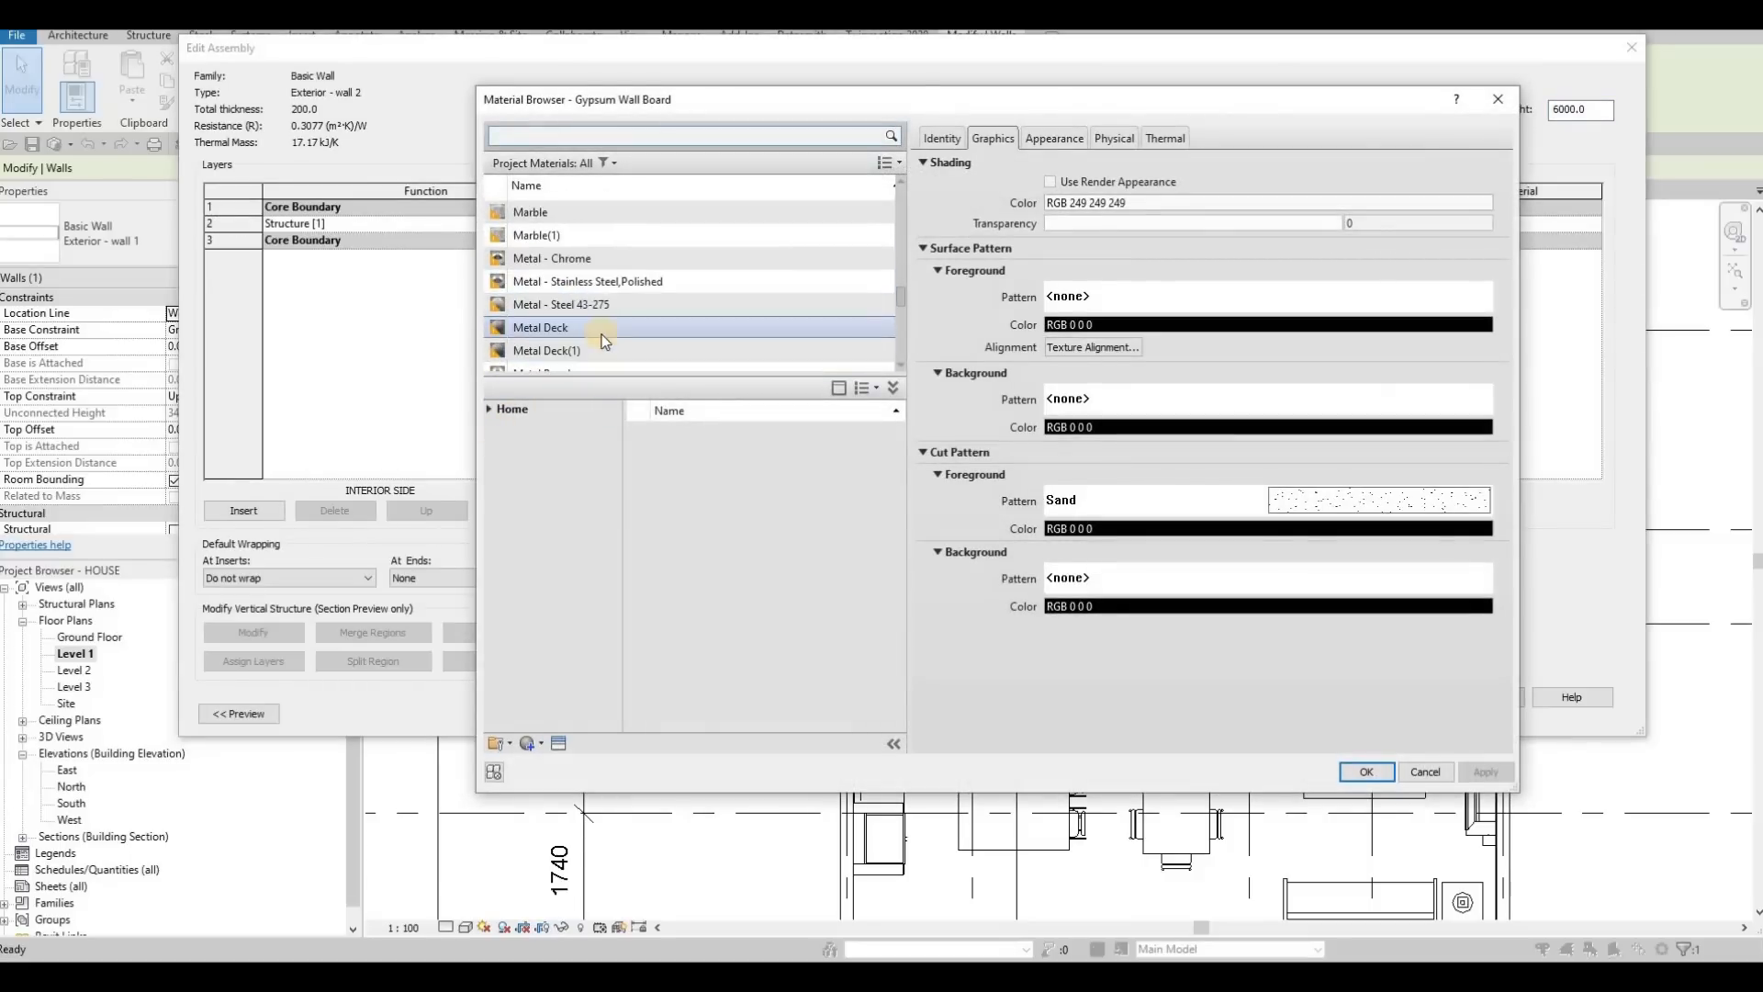
scroll(602, 342, down, 7)
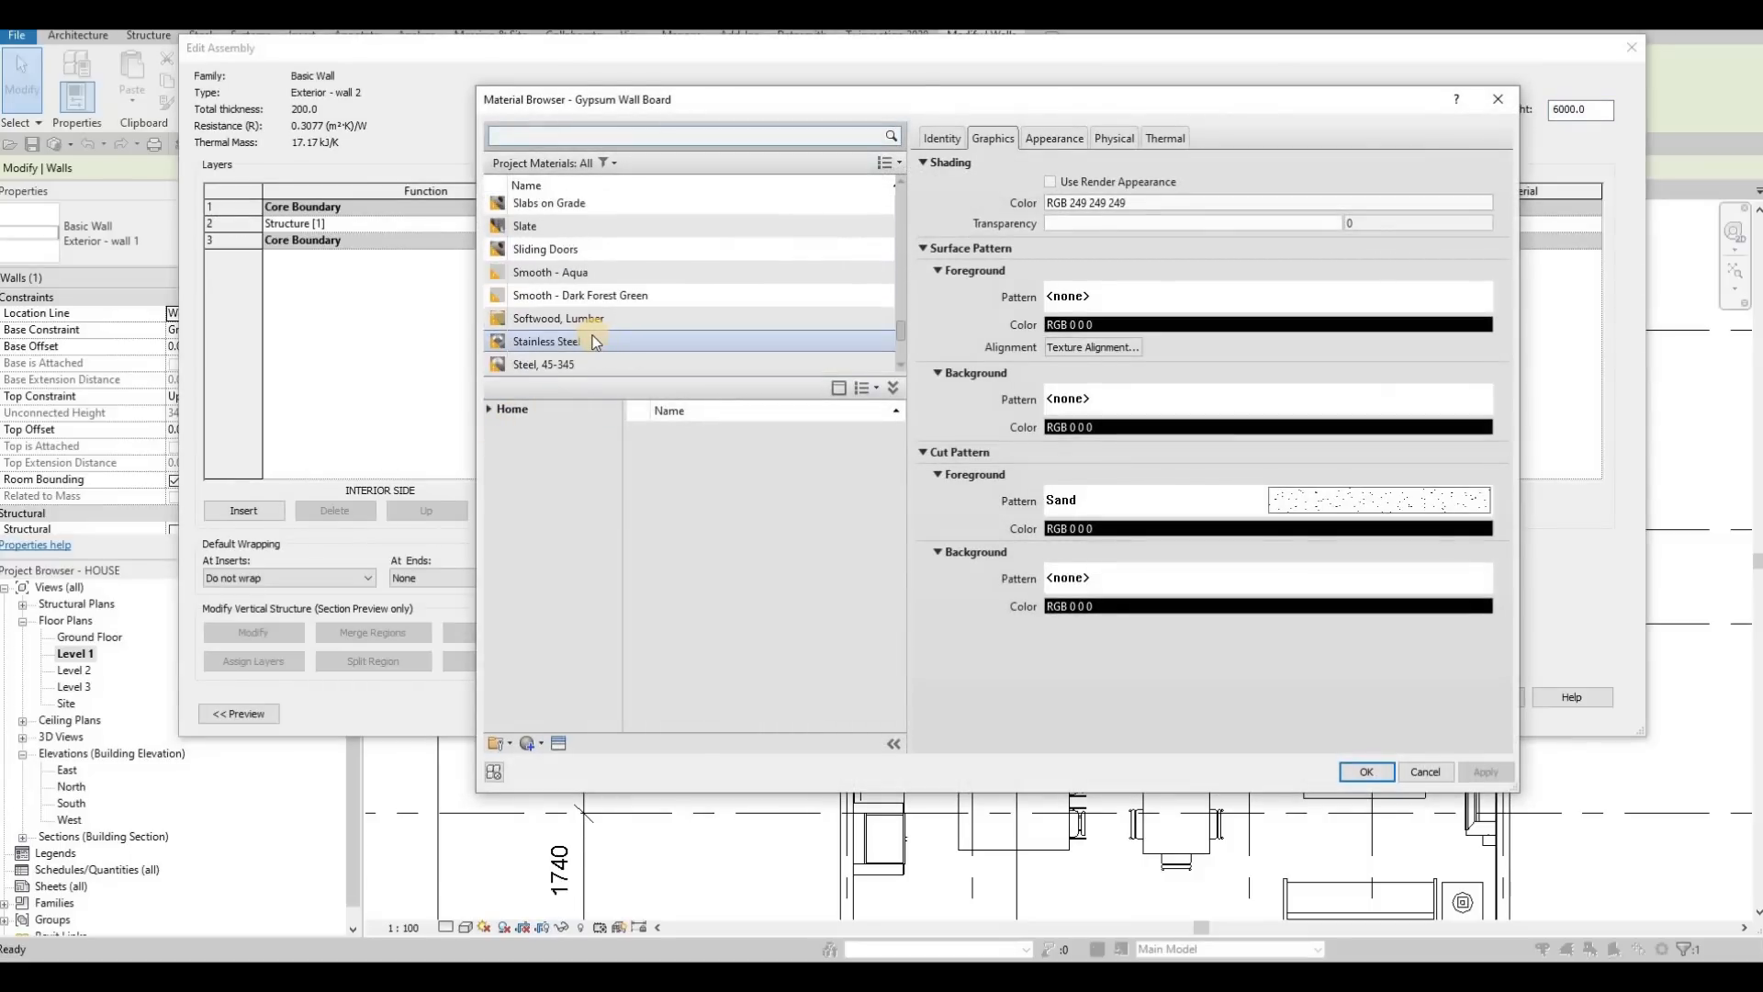
scroll(593, 341, down, 5)
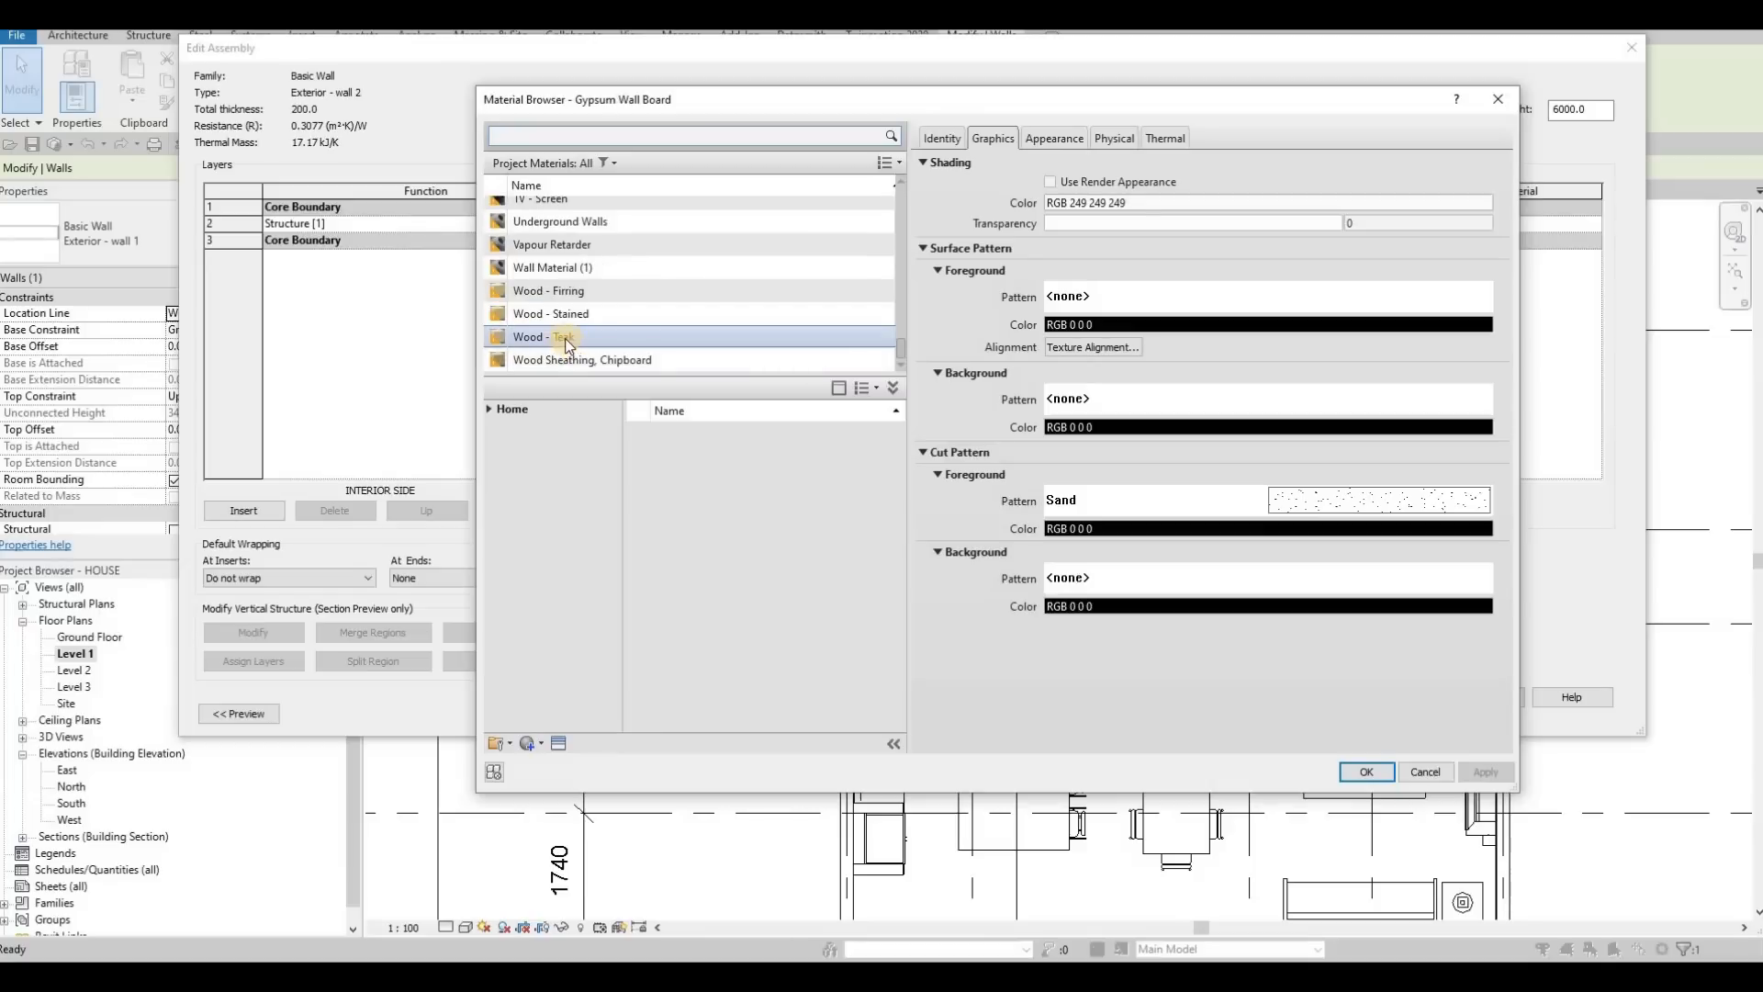
scroll(540, 367, up, 15)
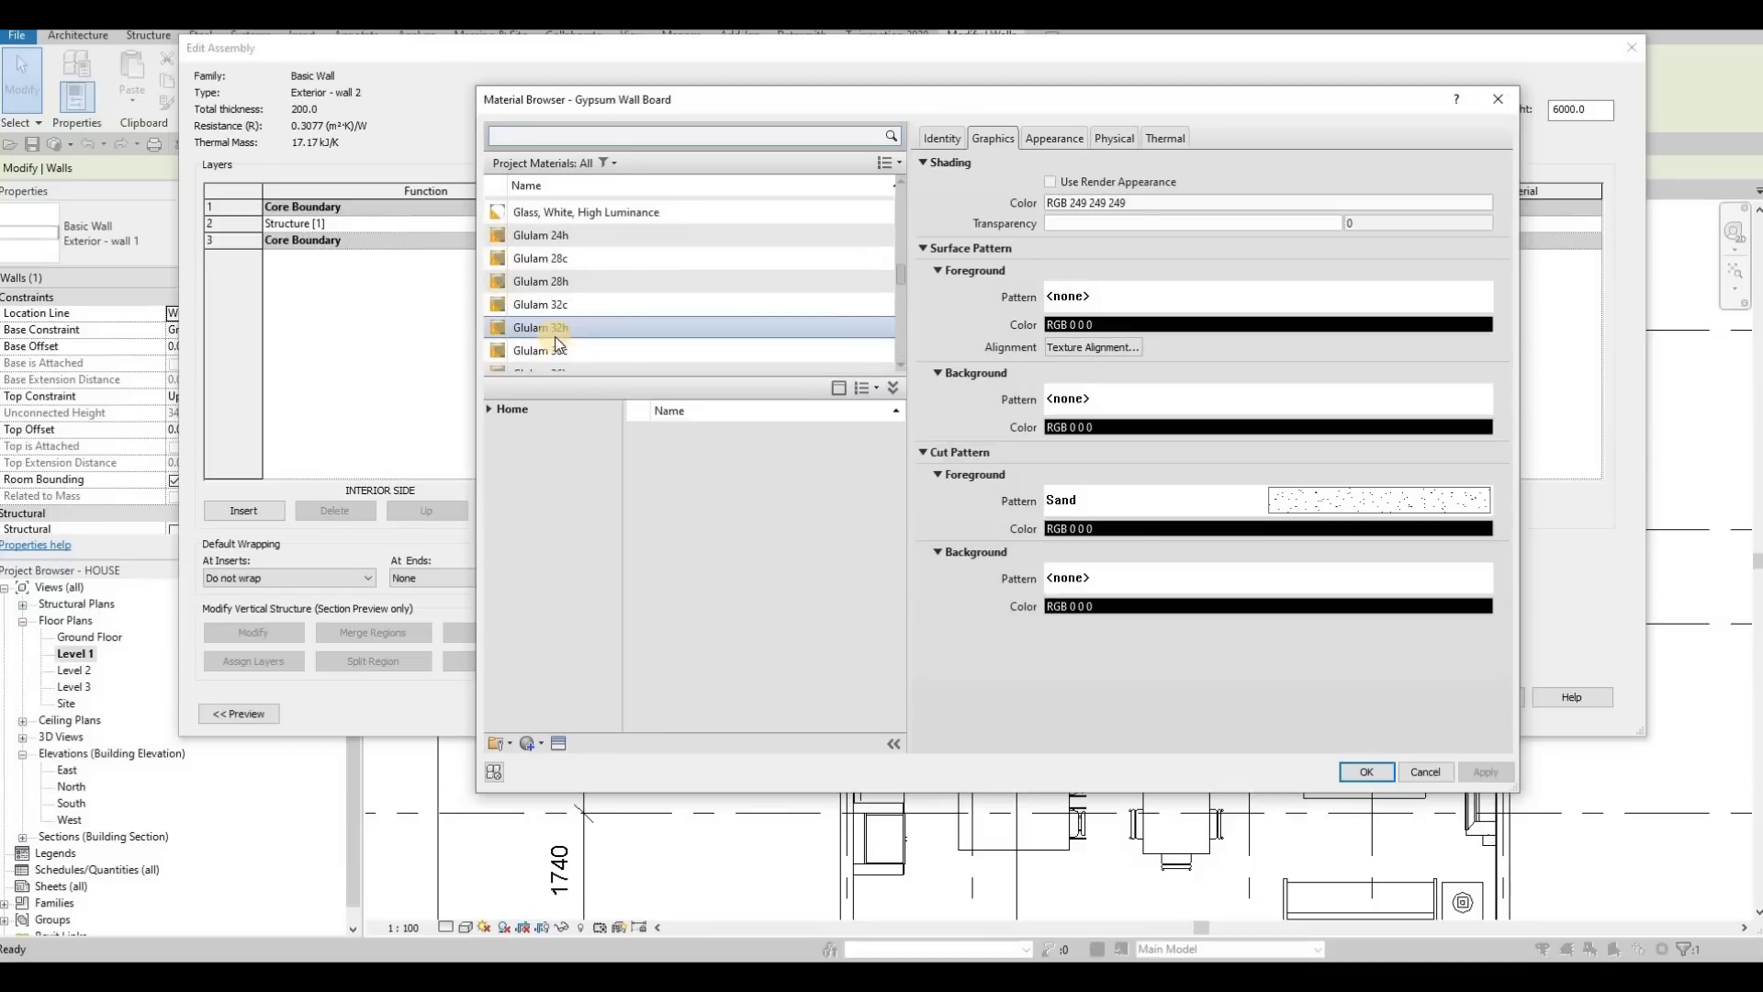
scroll(558, 333, down, 5)
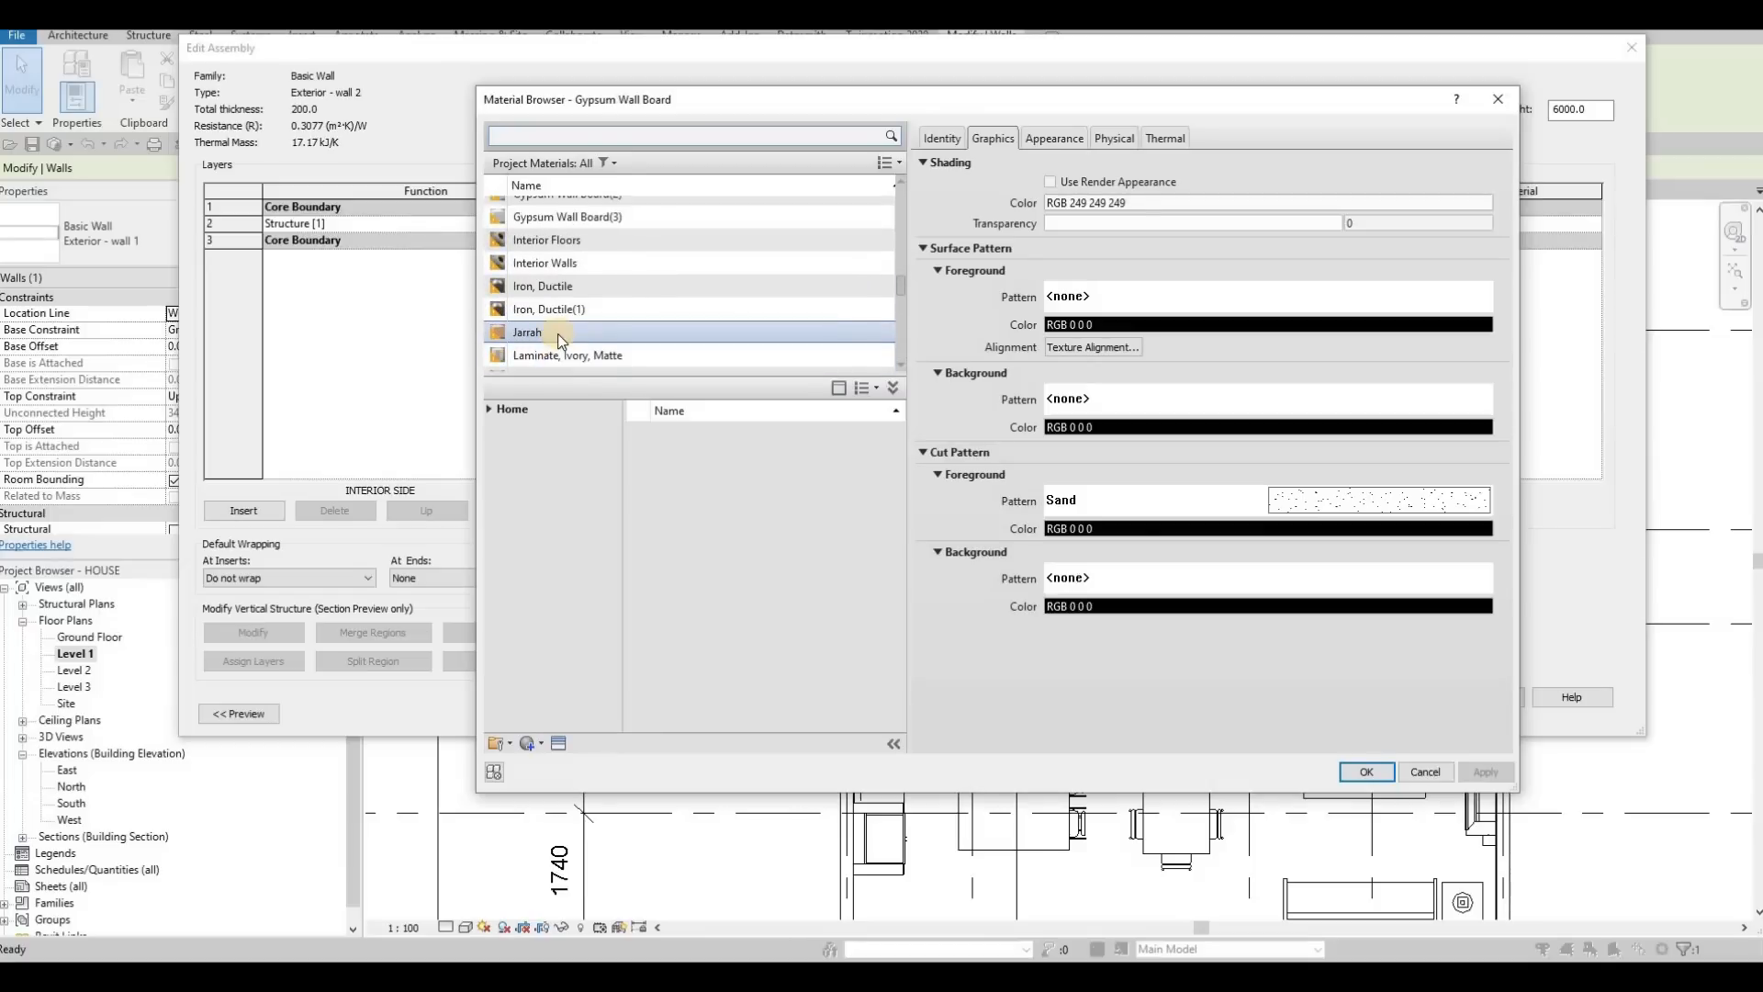
click(490, 410)
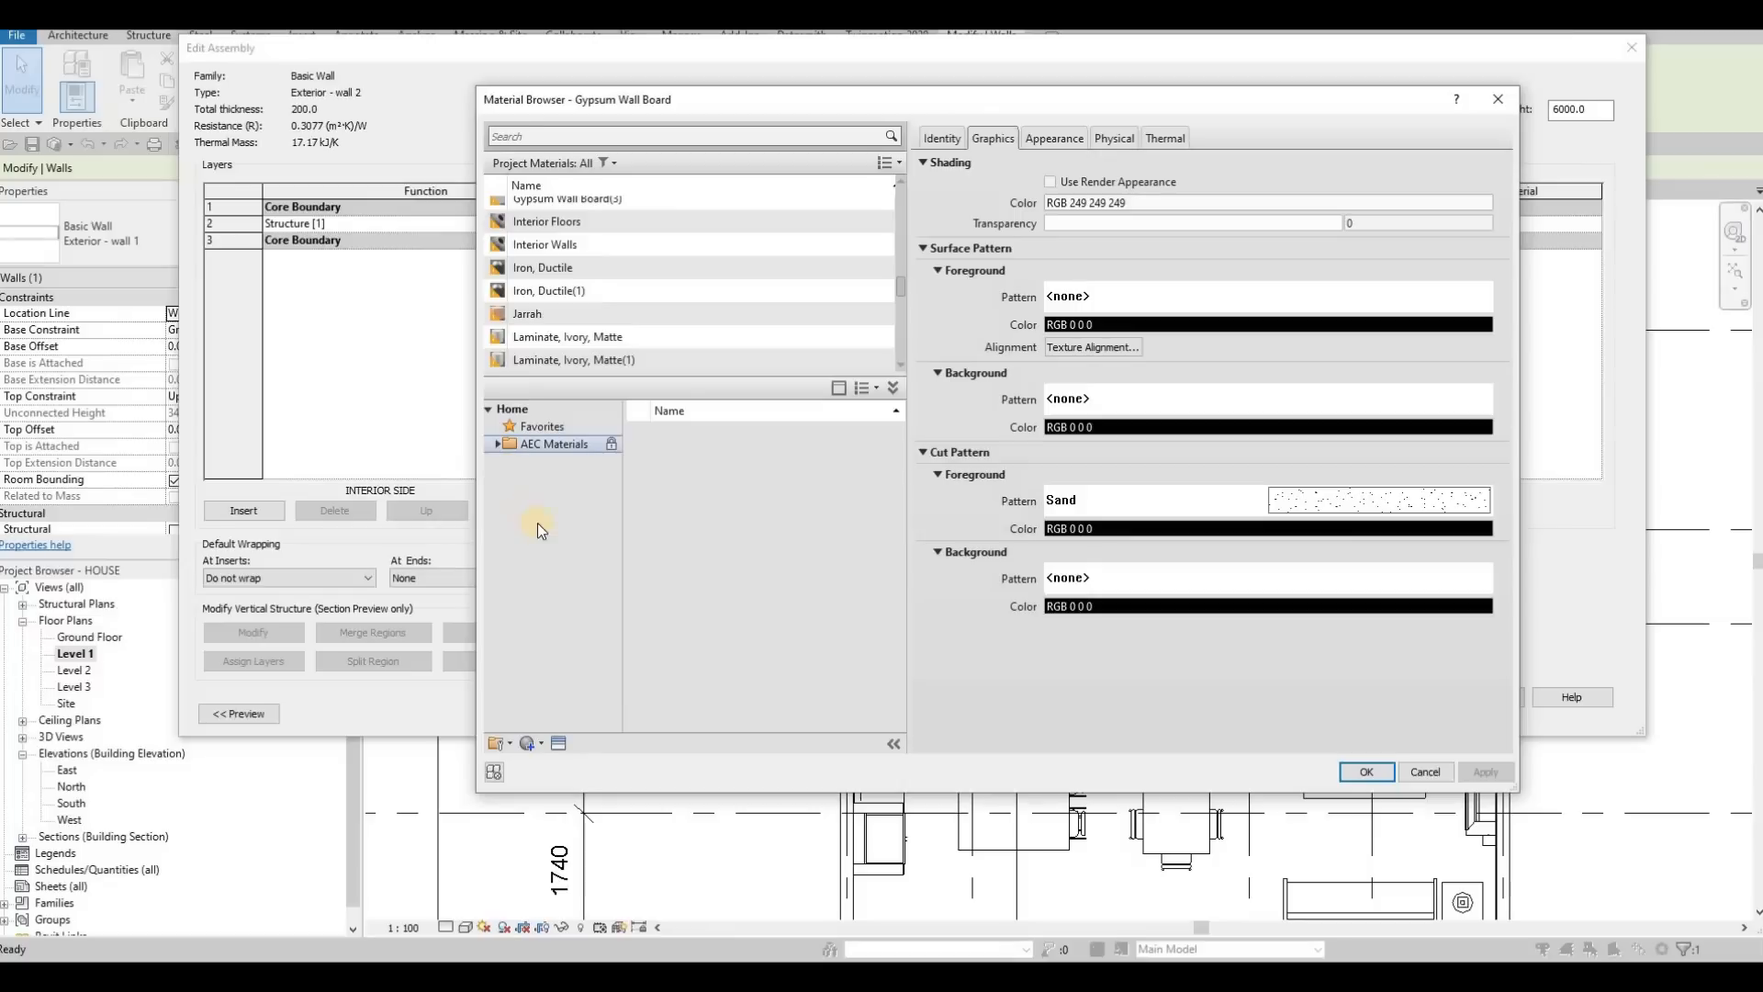
scroll(559, 661, down, 1)
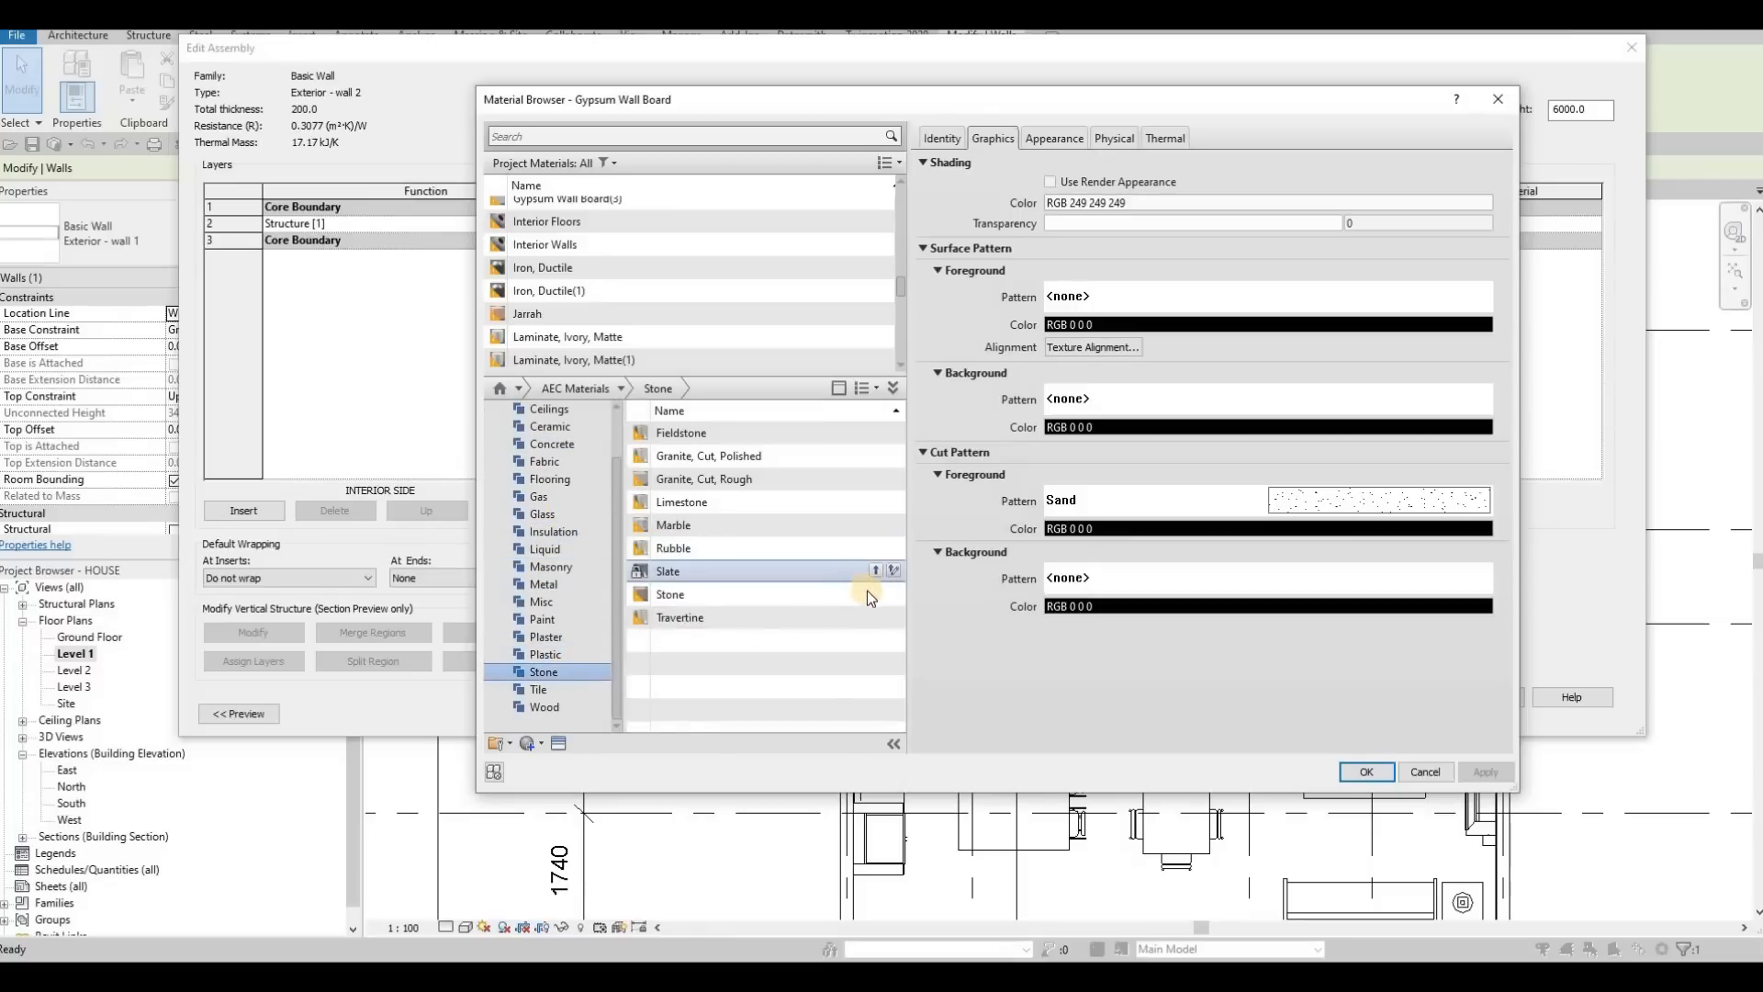
Try adding the Stone and Travertine library materials to the project as candidates for the wall layer
click(874, 594)
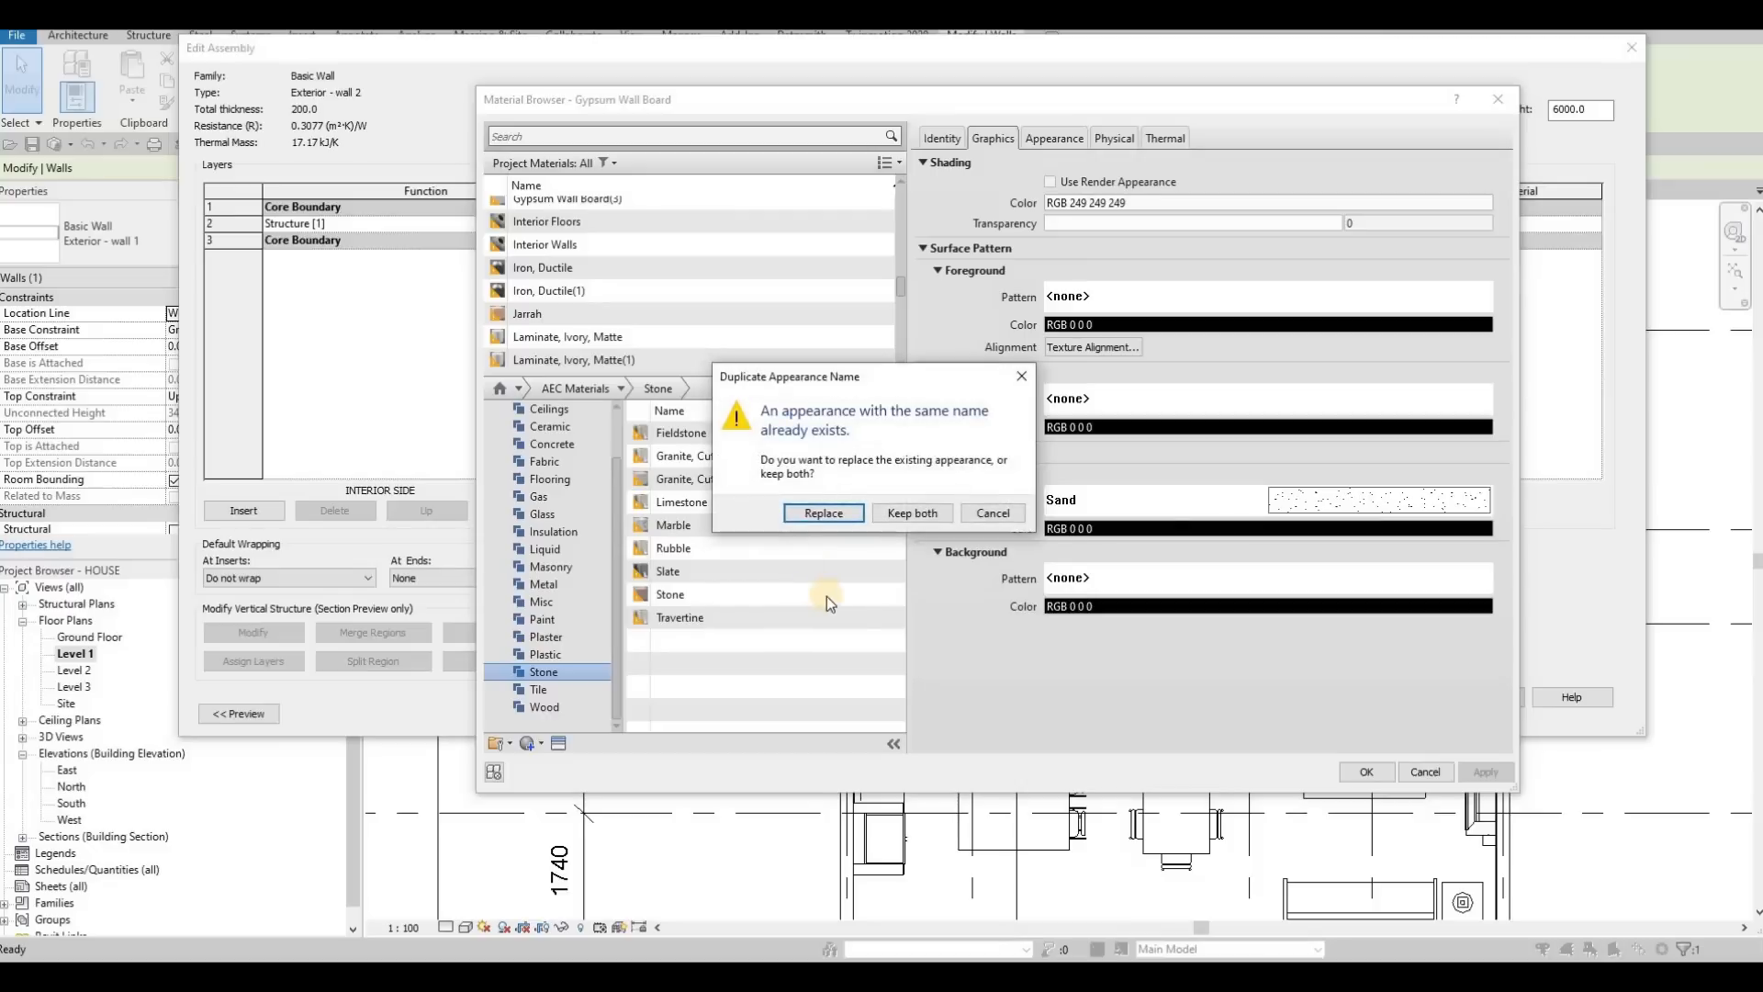
key(Escape)
click(875, 617)
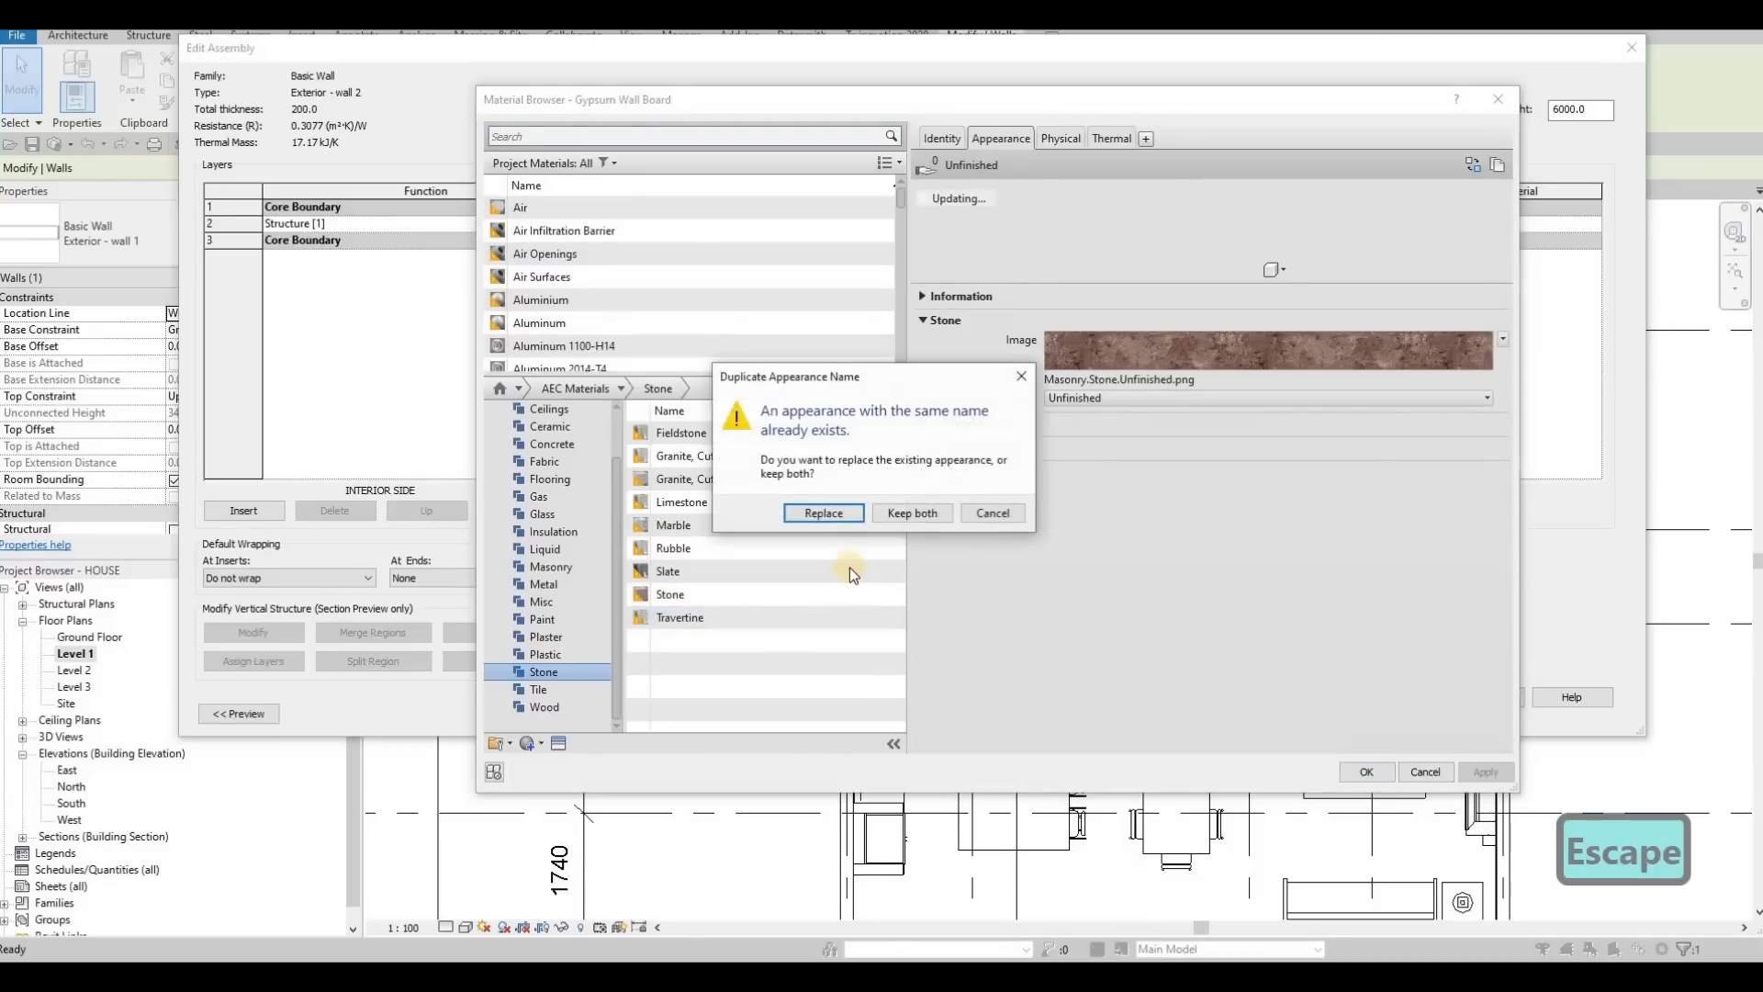
key(Escape)
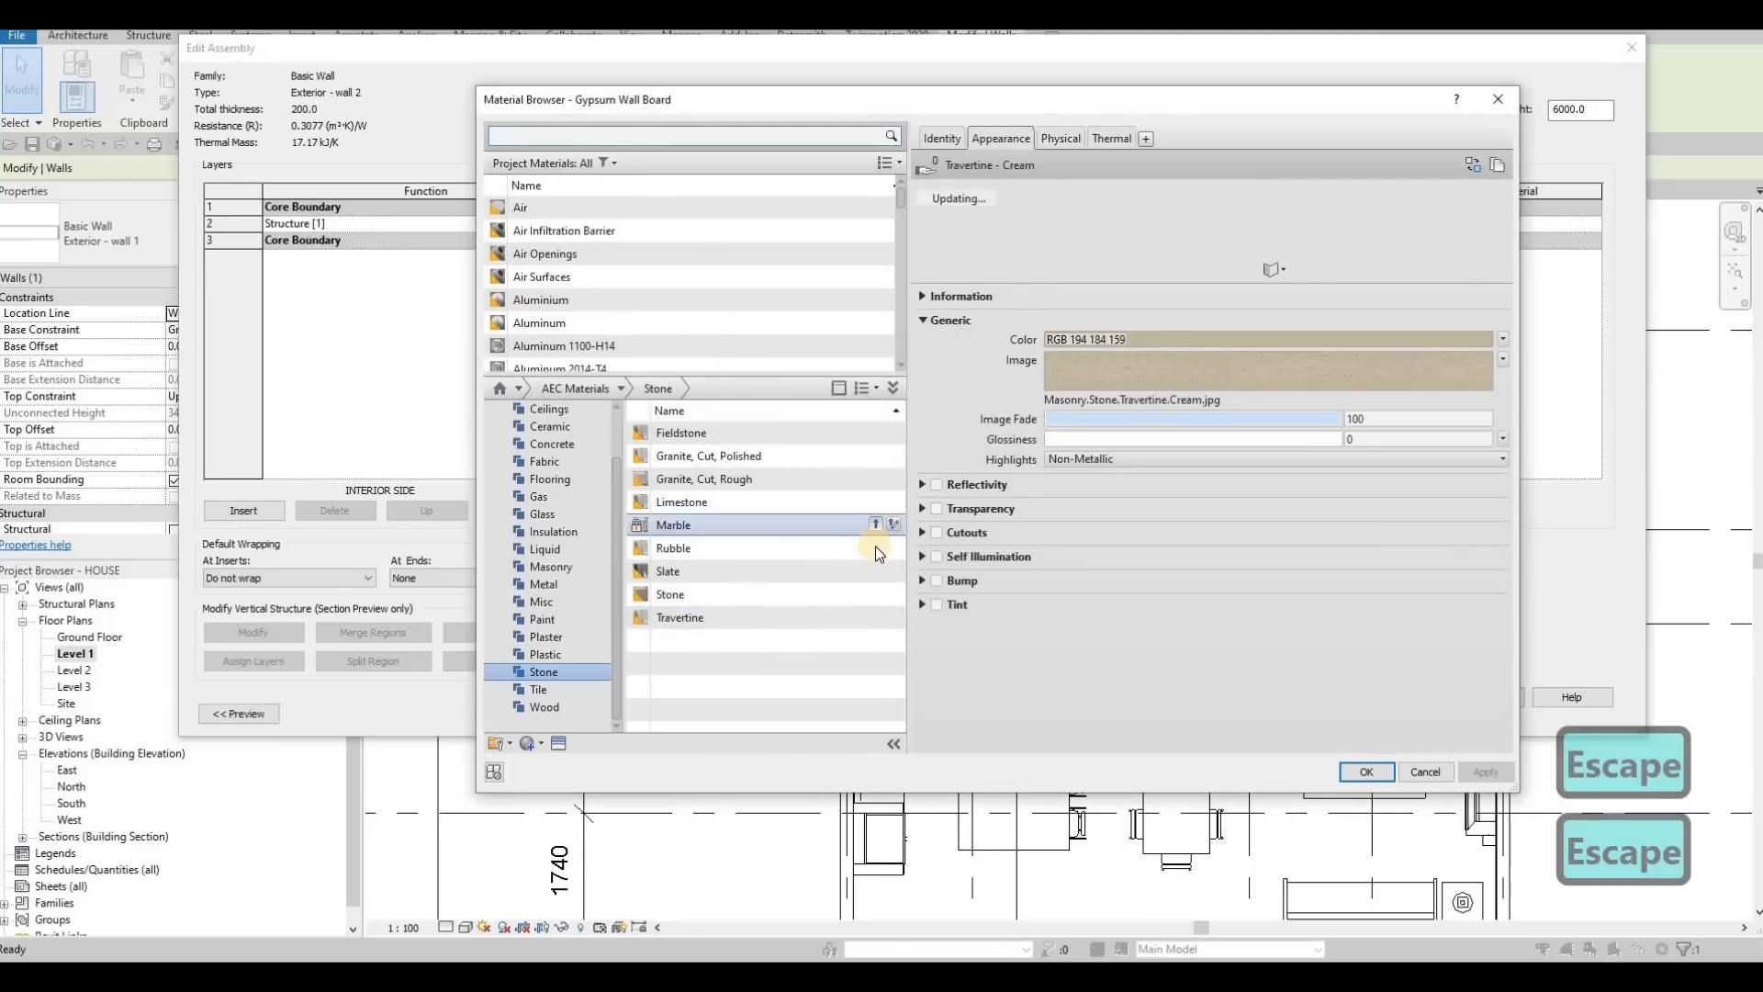
Add the Rubble library material, assign it to the wall's structure layer, and accept the new wall type
click(874, 548)
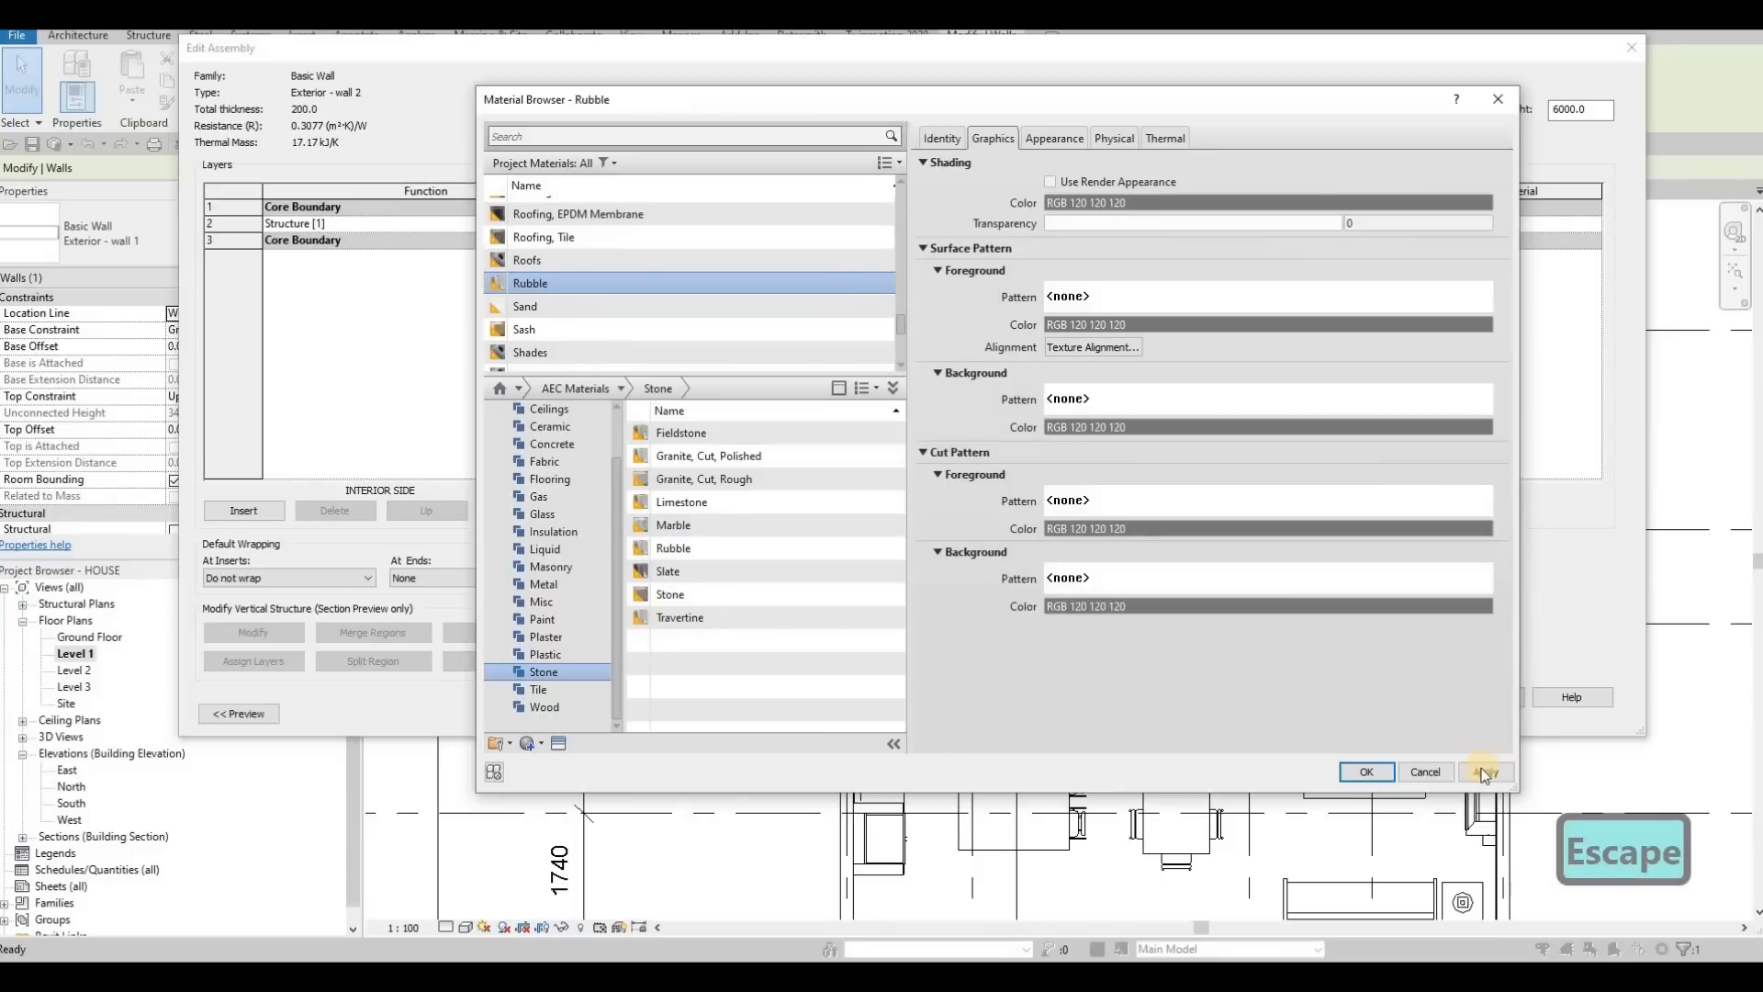
click(1359, 771)
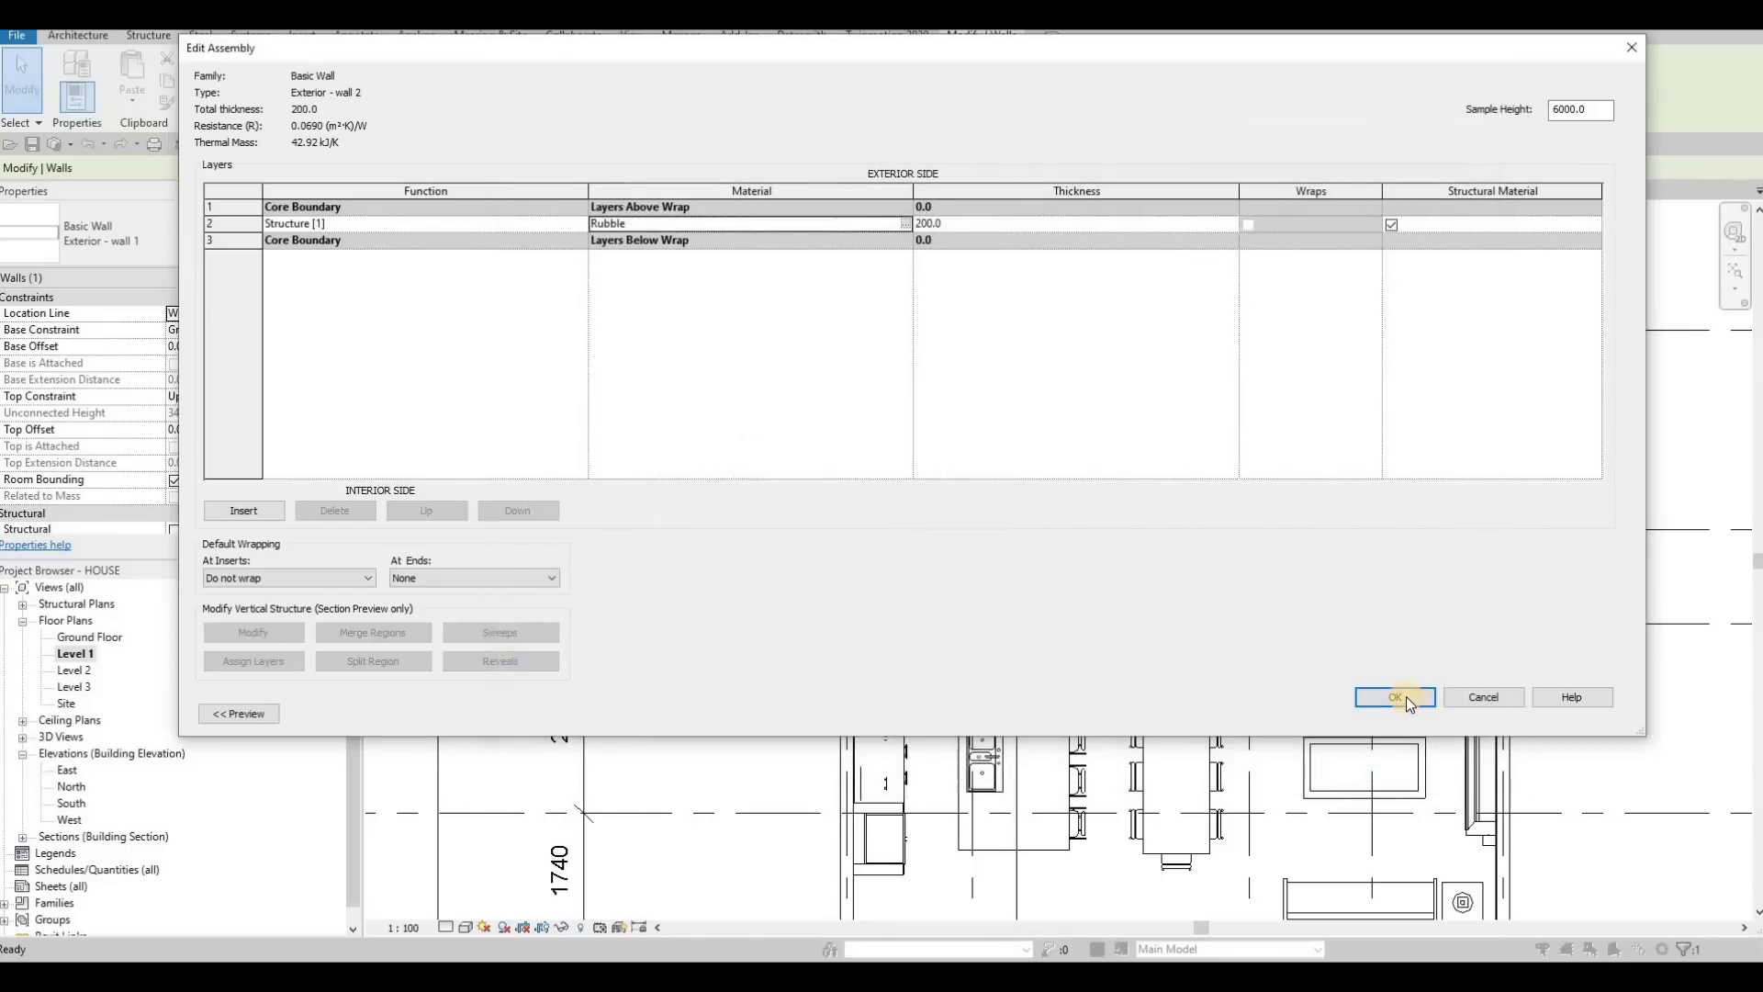
click(1414, 704)
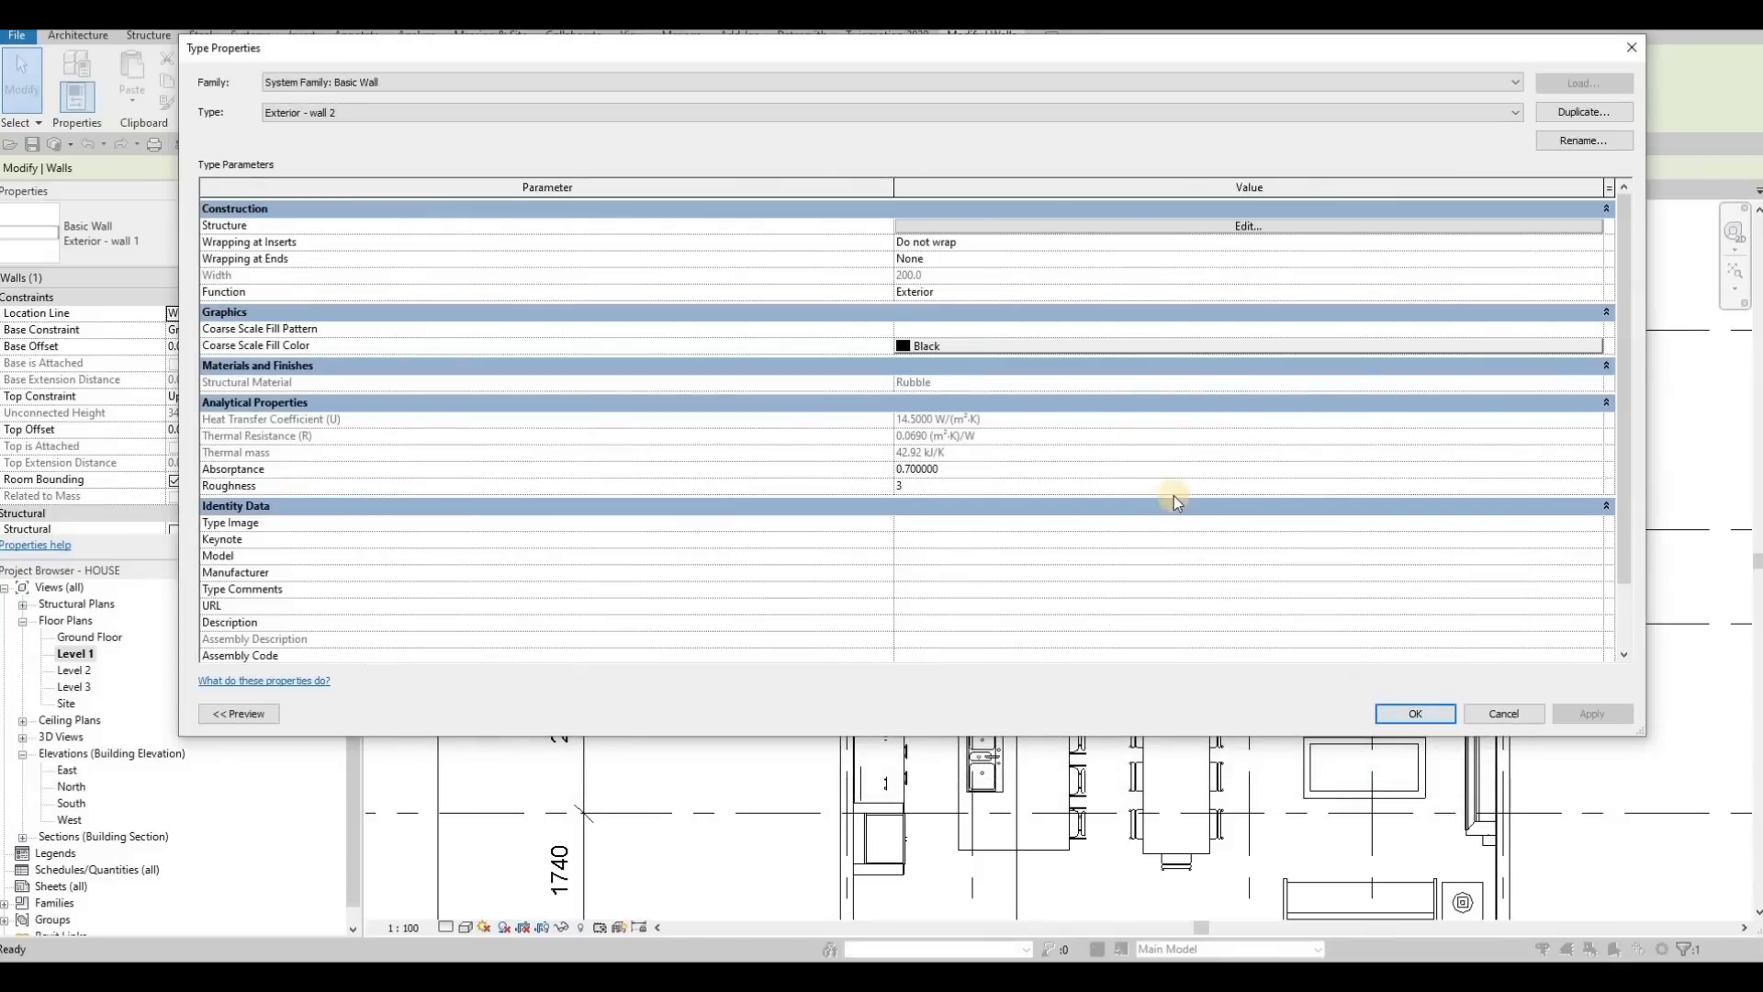
click(1416, 714)
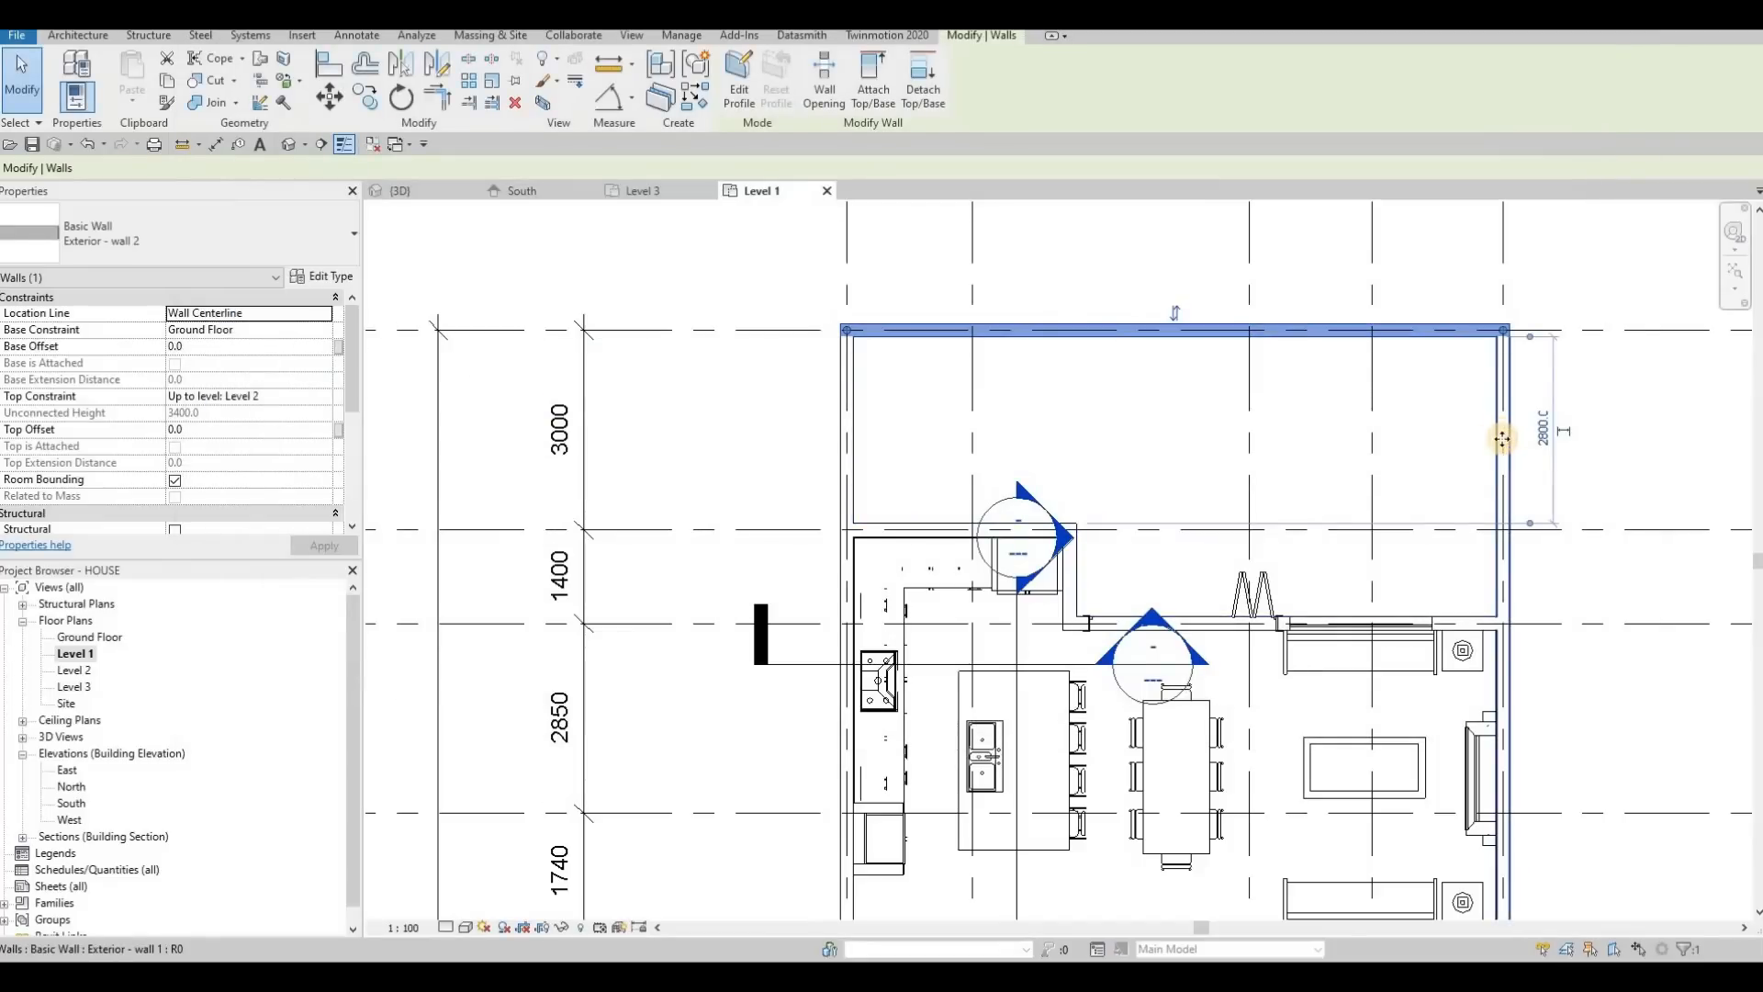
Split both exterior side walls where the interior walls enclosing the rear yard meet them, and leave the Split command
click(1502, 440)
key(Escape)
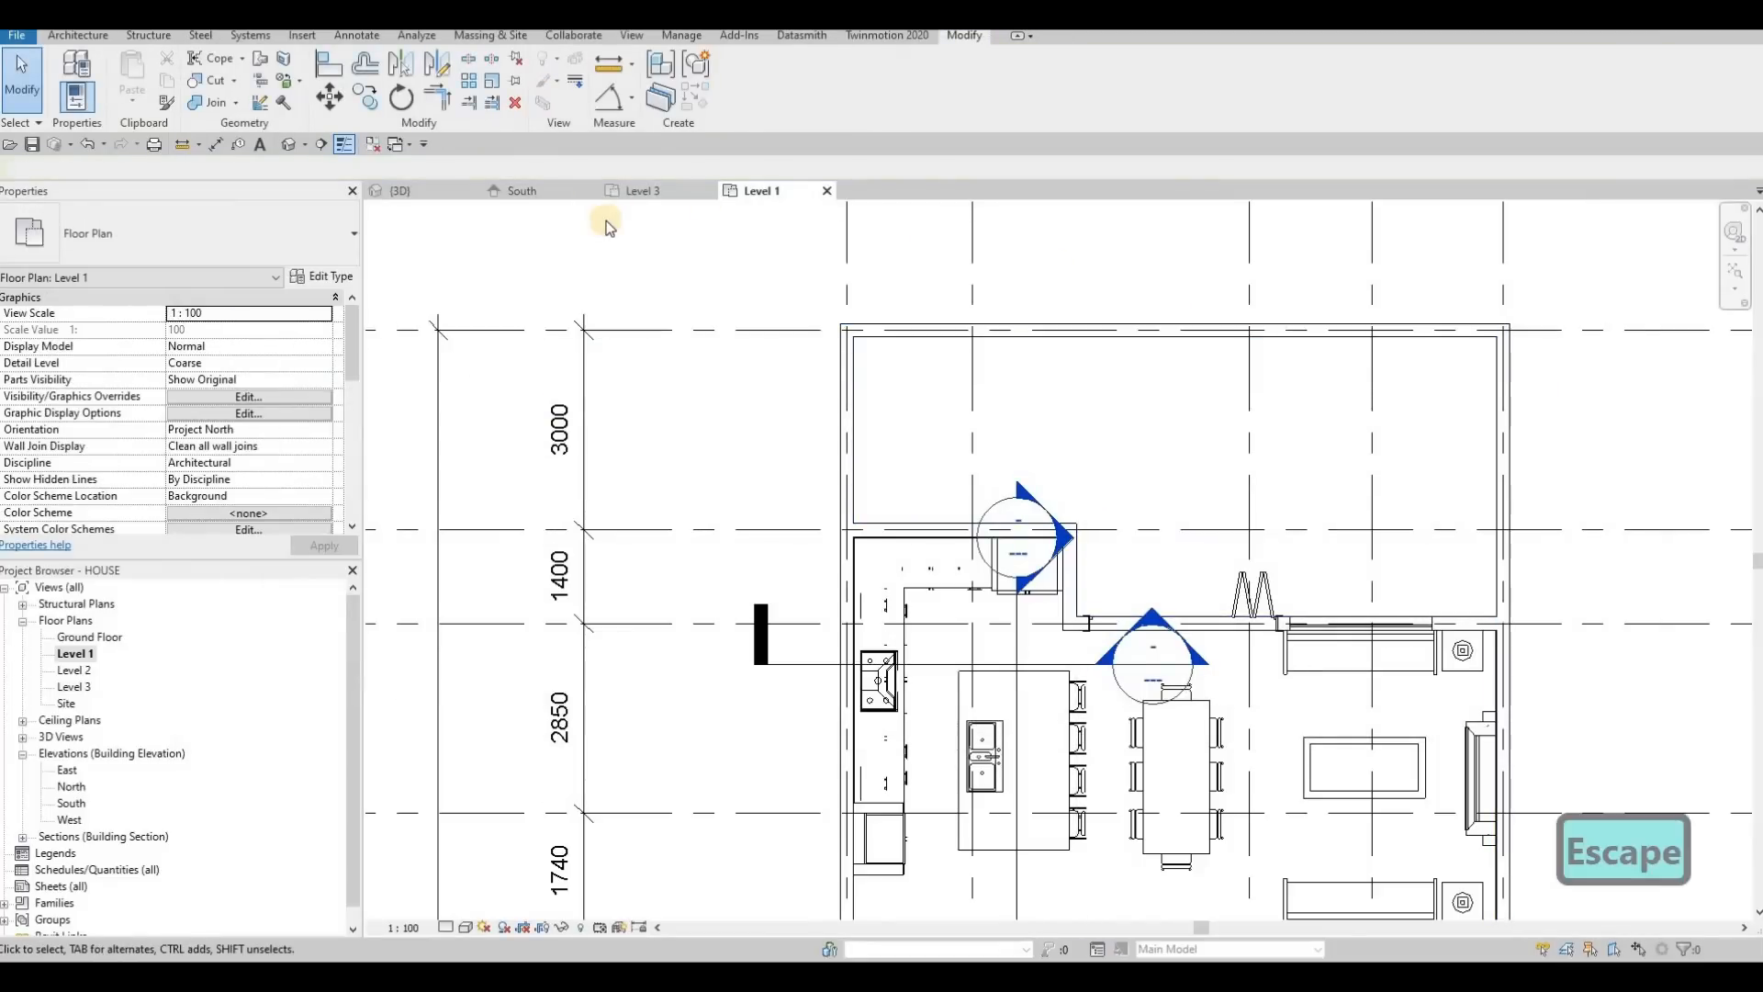
key(s)
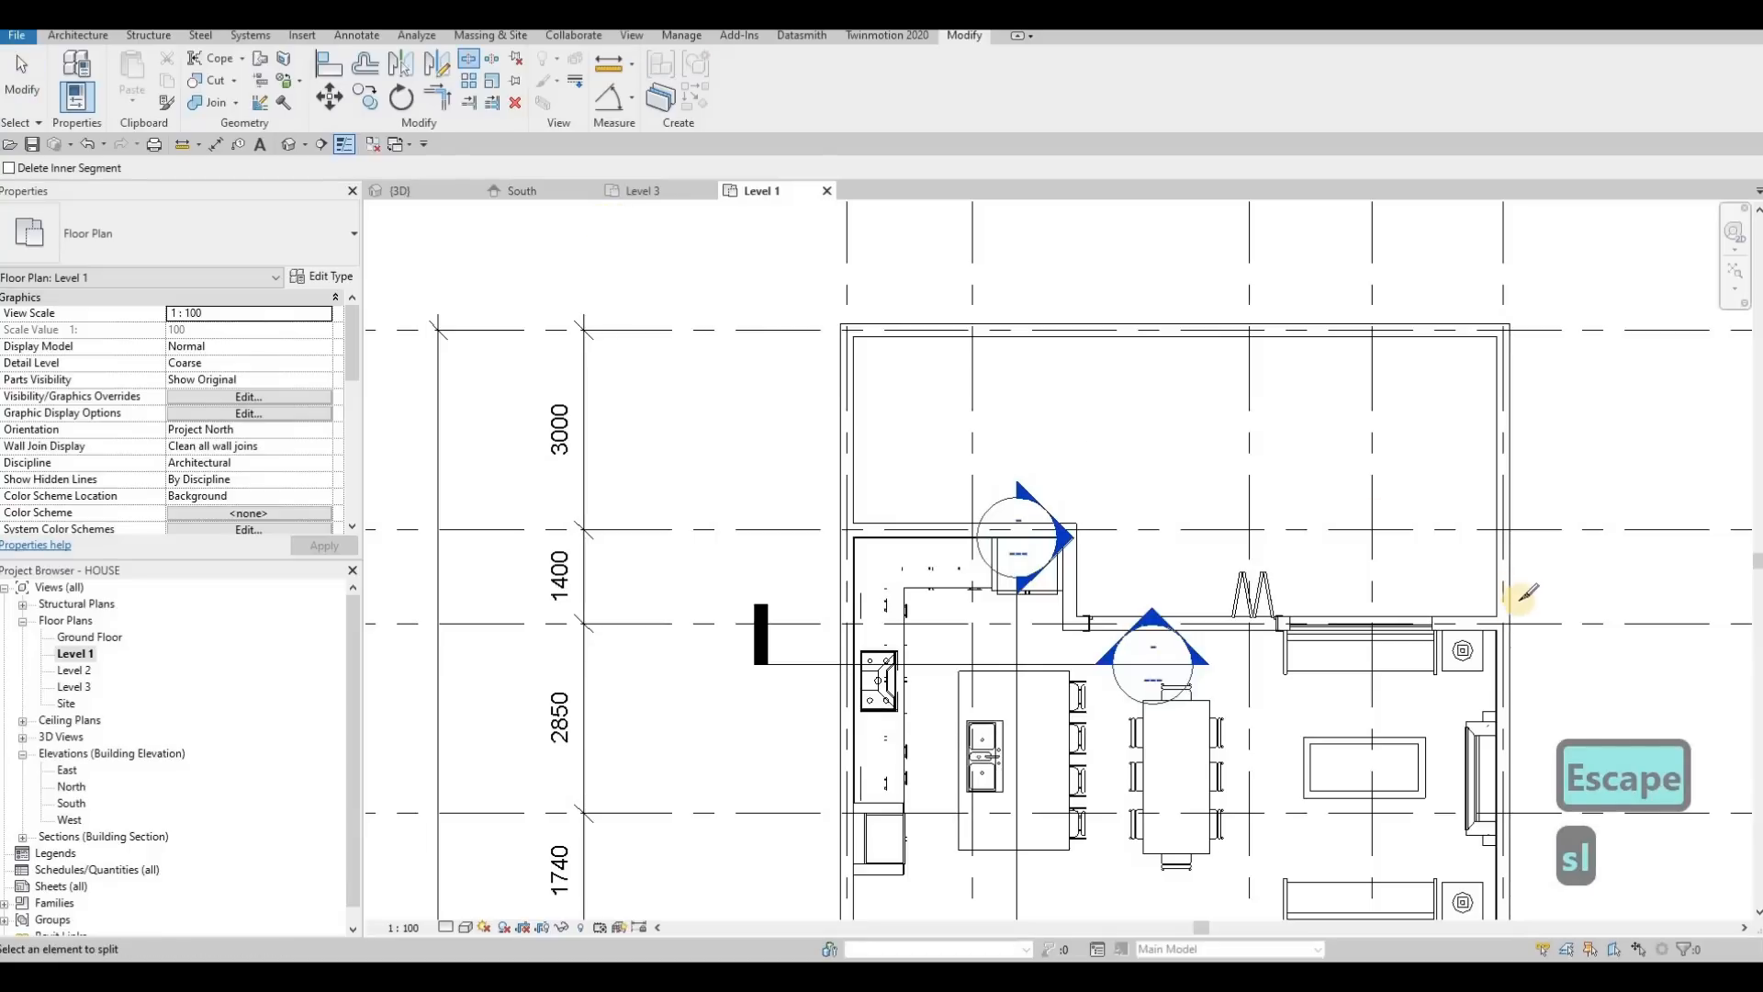
scroll(1494, 626, up, 5)
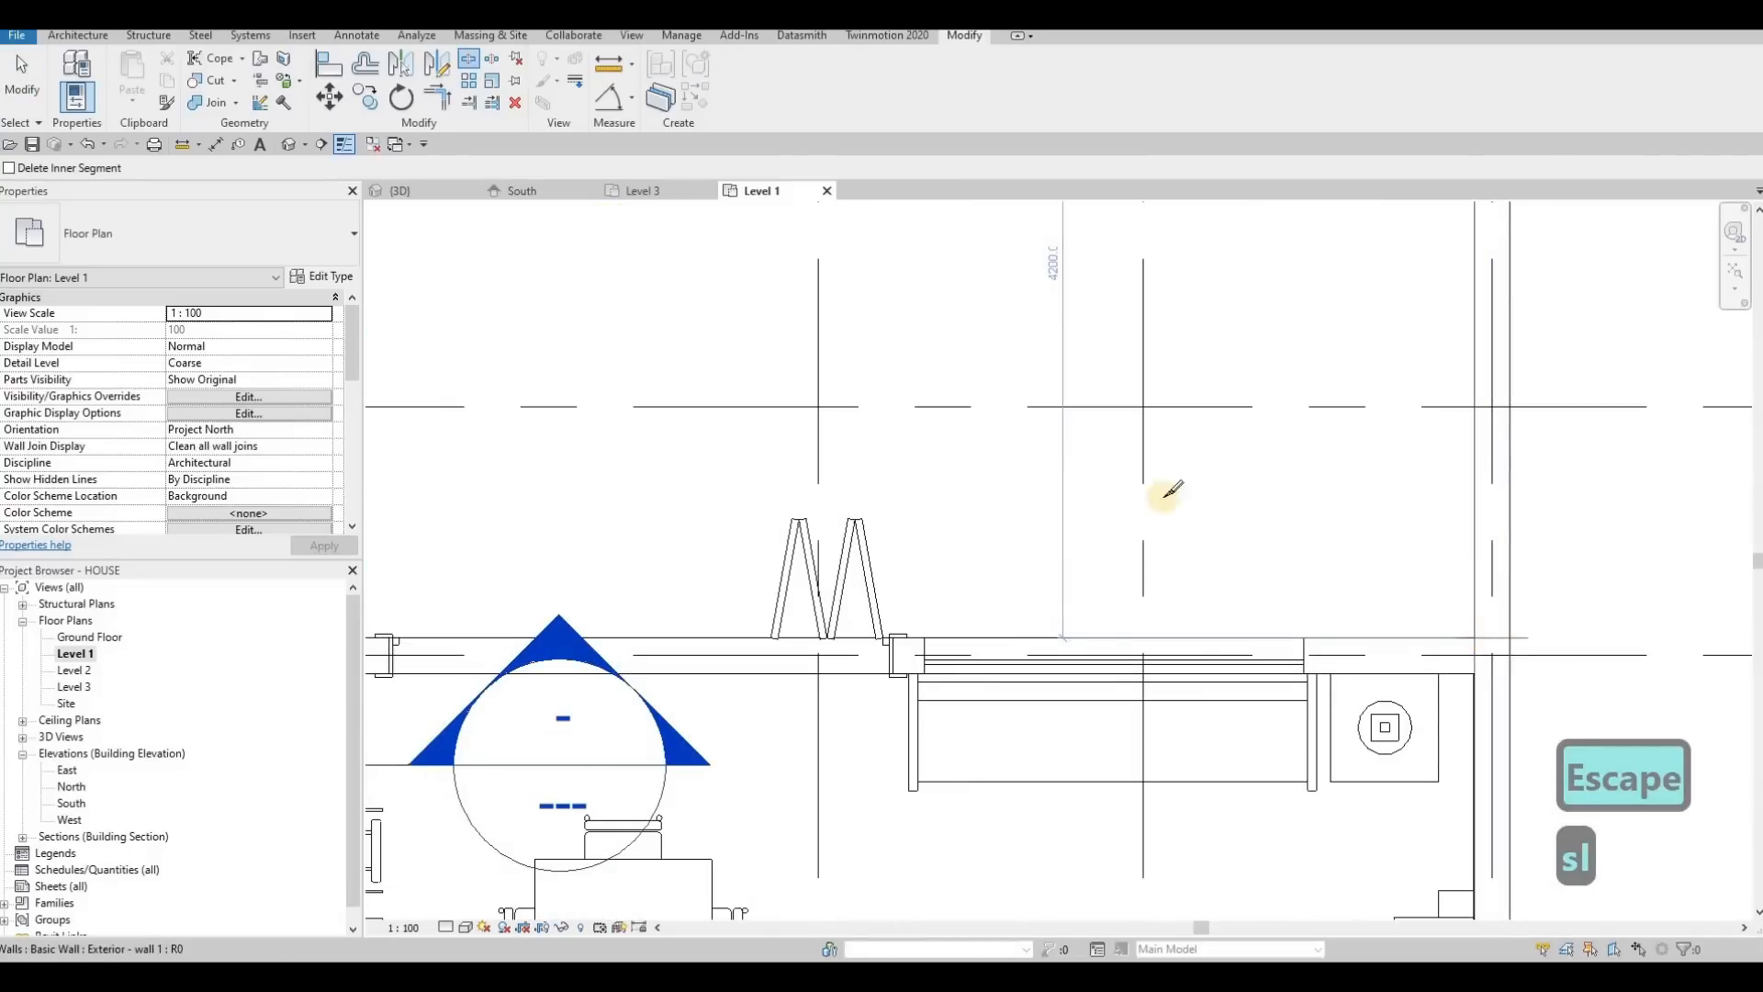
scroll(891, 557, down, 3)
scroll(893, 555, up, 3)
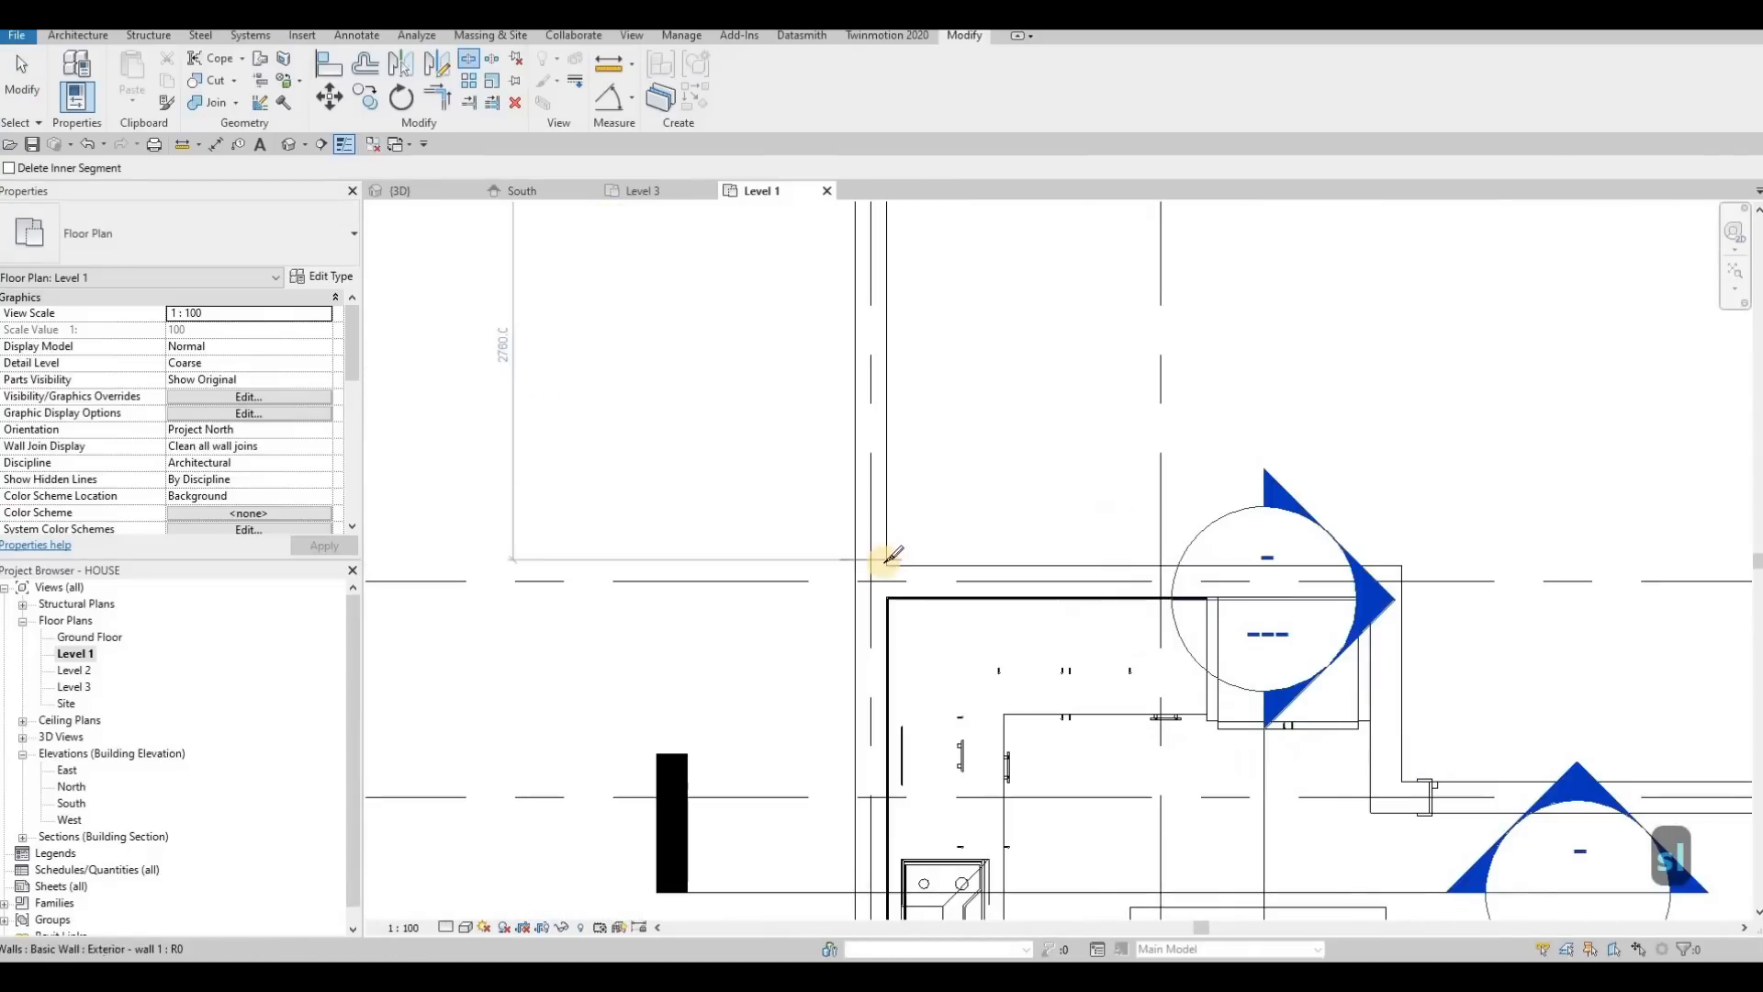
scroll(891, 559, up, 3)
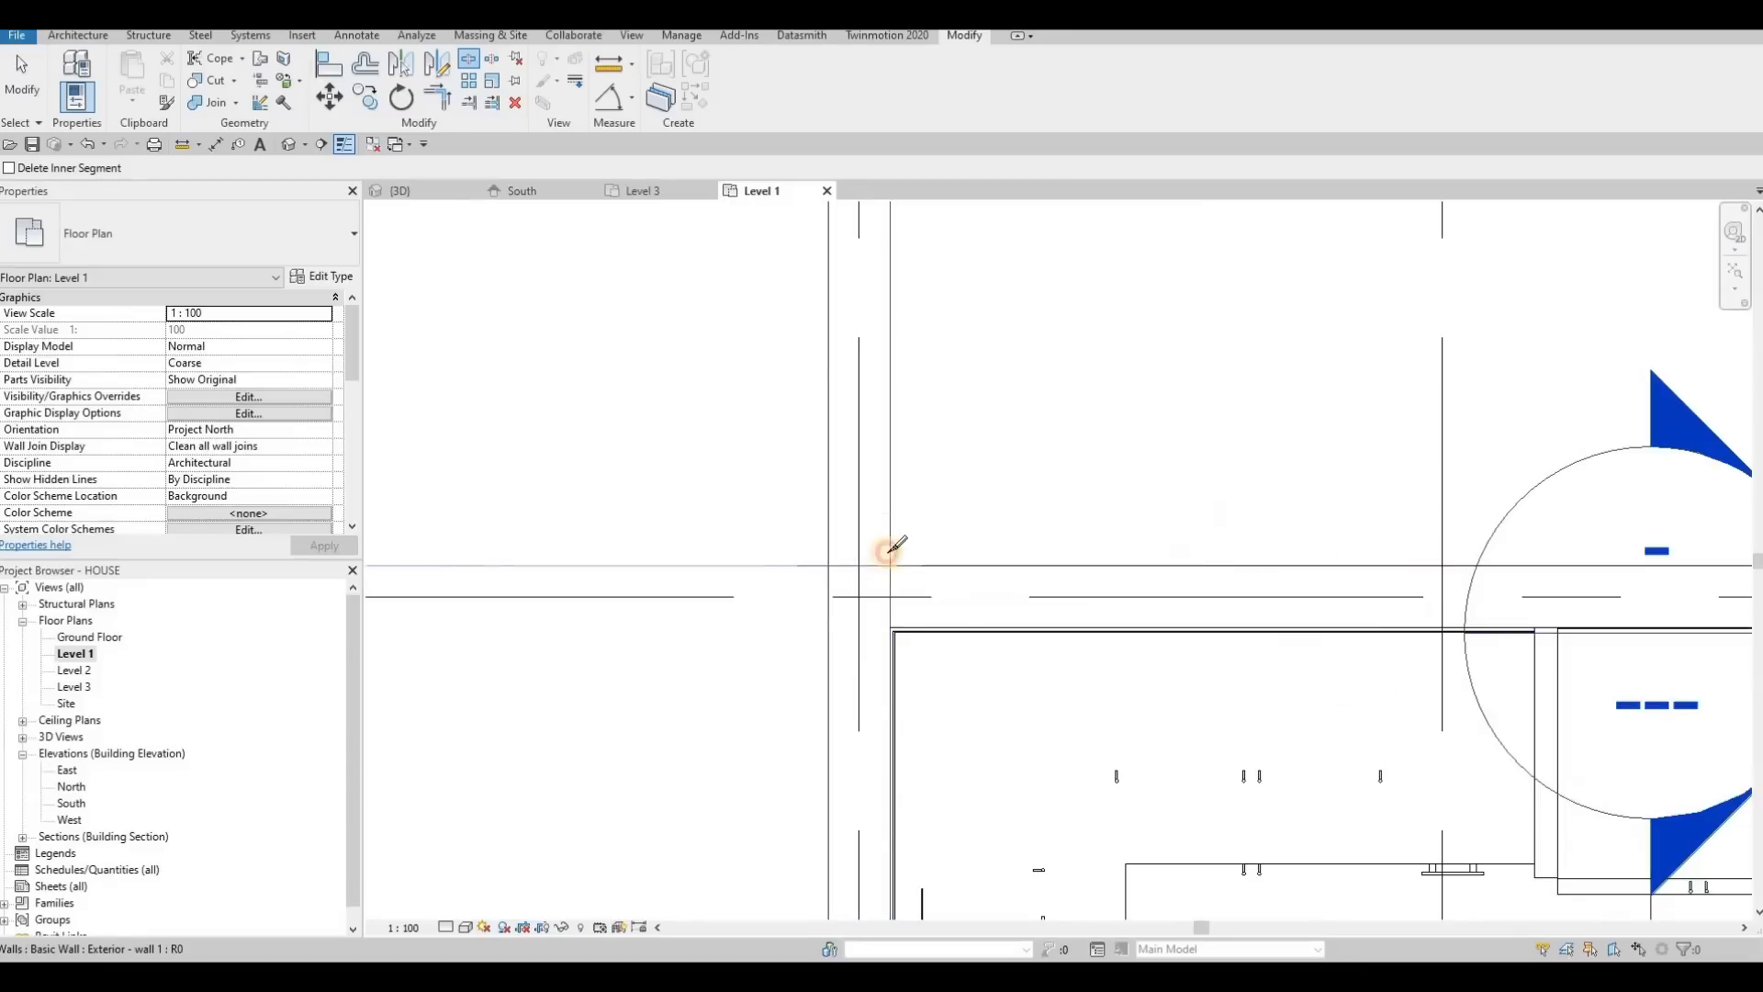
key(Escape)
key(Escape)
Select the two split side wall segments around the rear yard and change their type to Exterior - wall 2
click(866, 453)
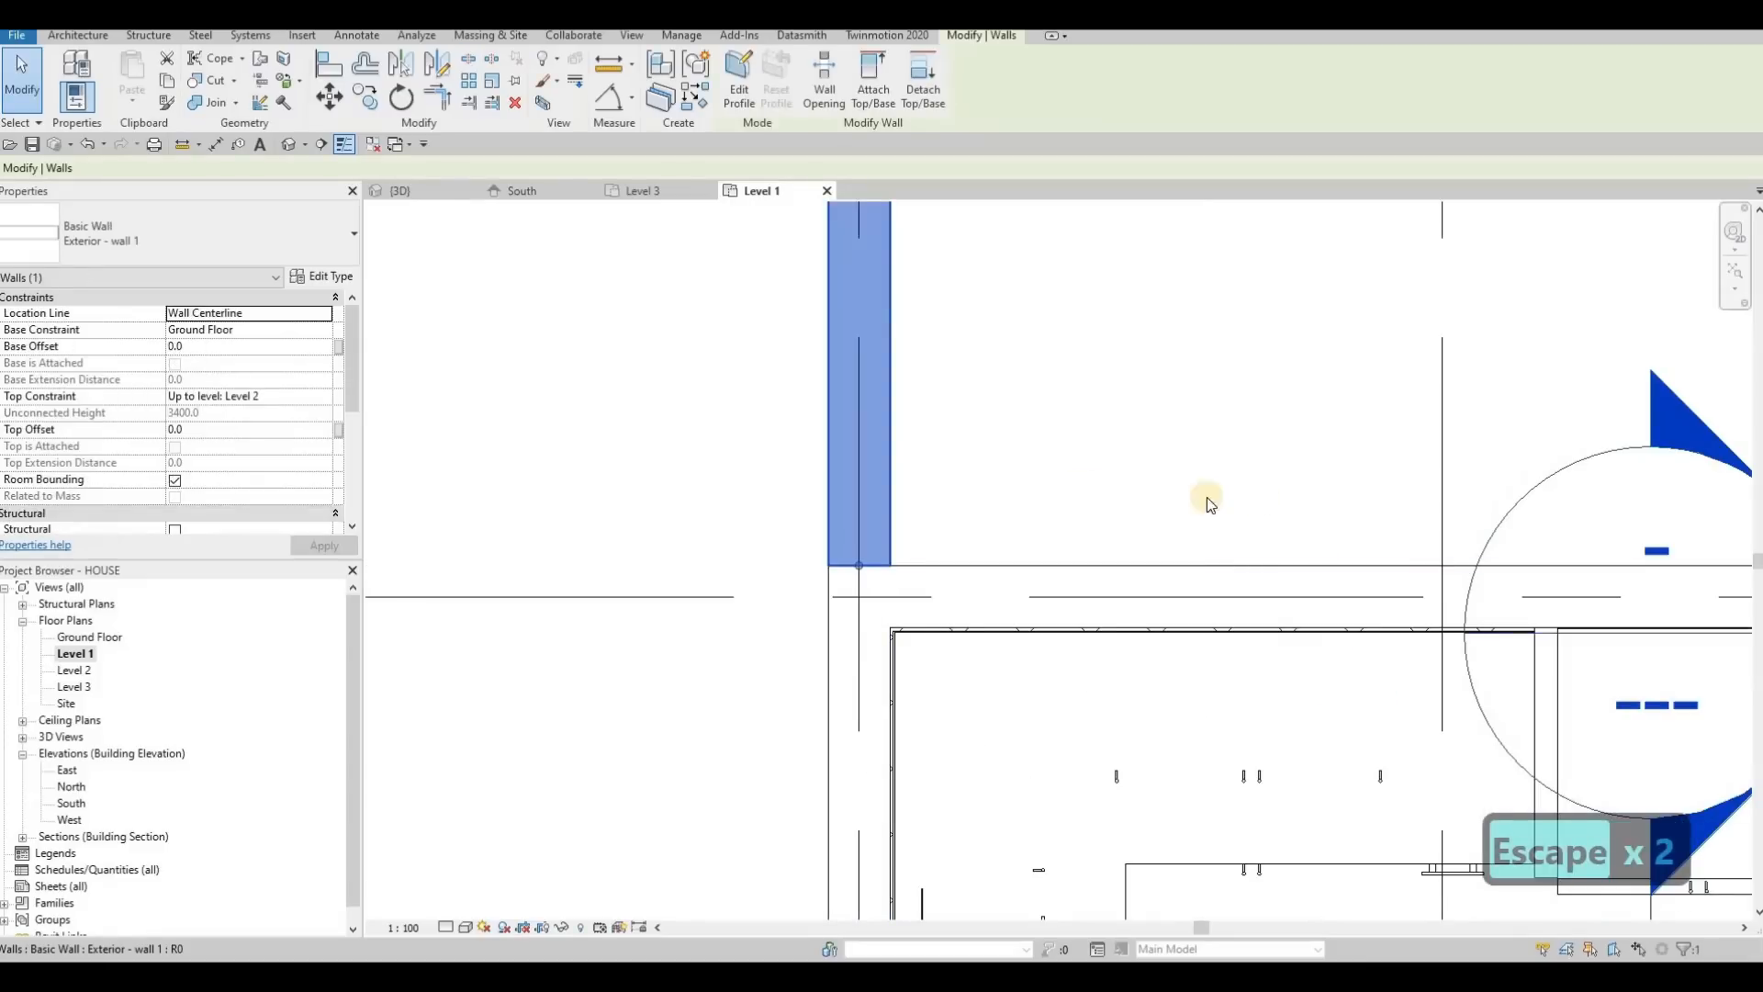
scroll(1470, 450, down, 3)
scroll(1473, 452, down, 2)
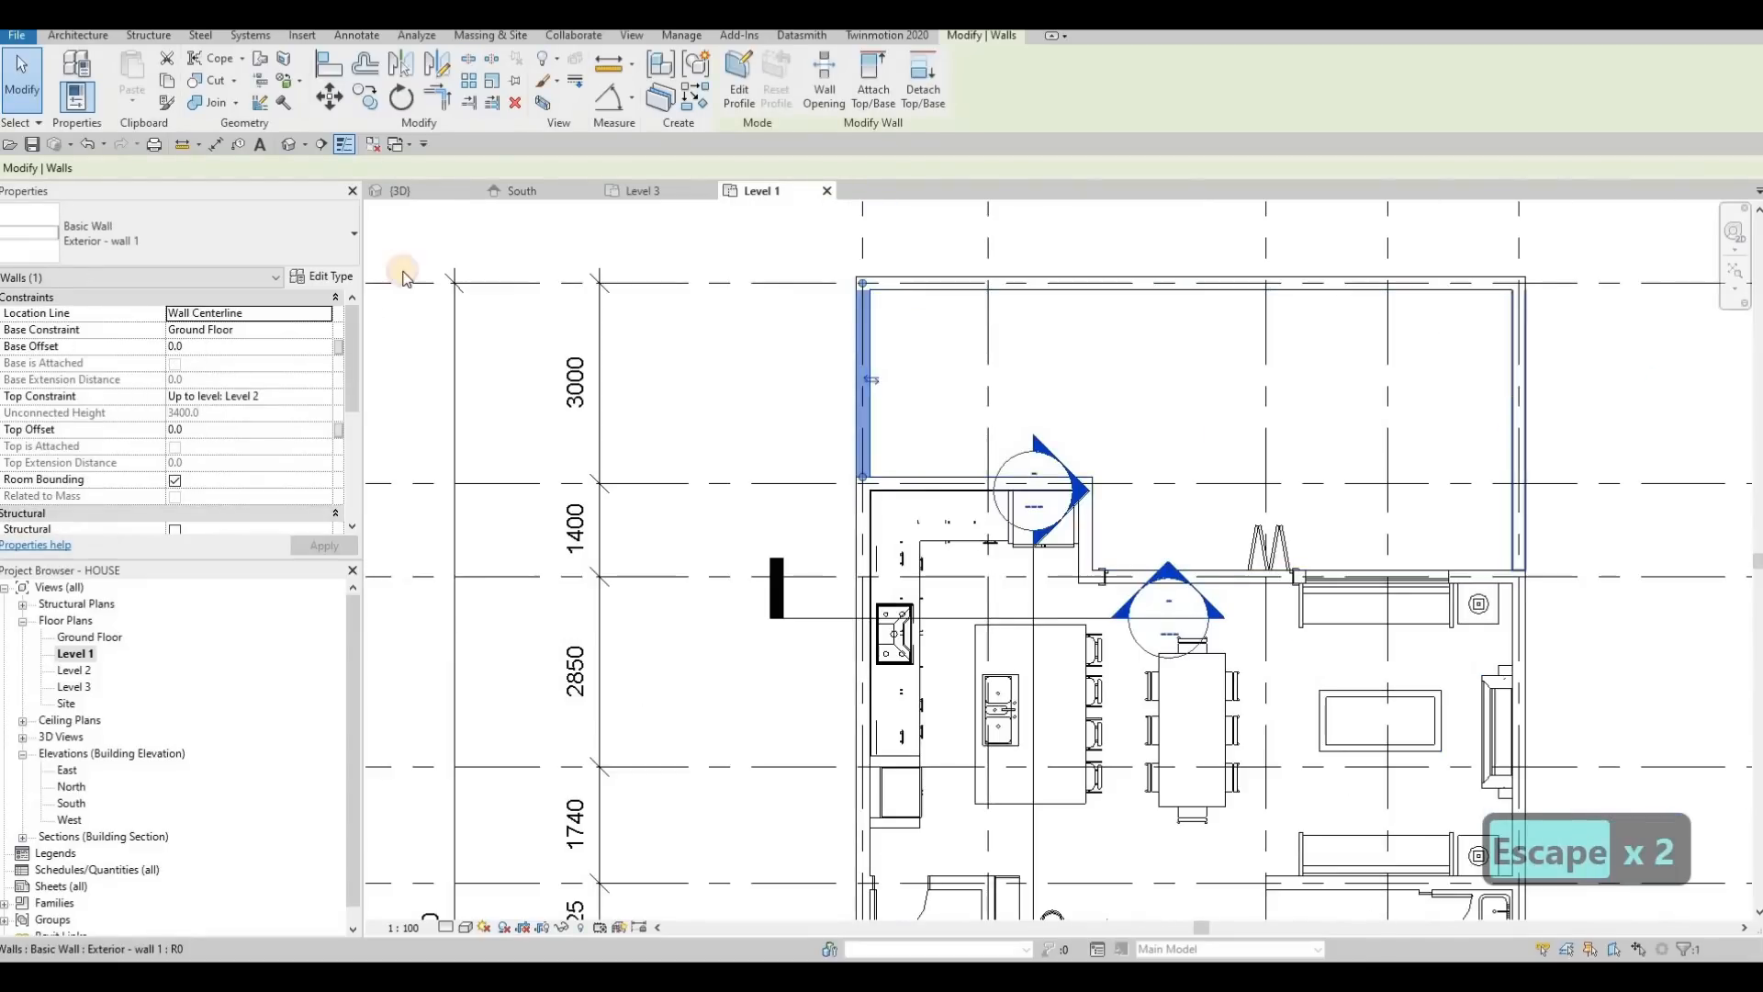
click(225, 240)
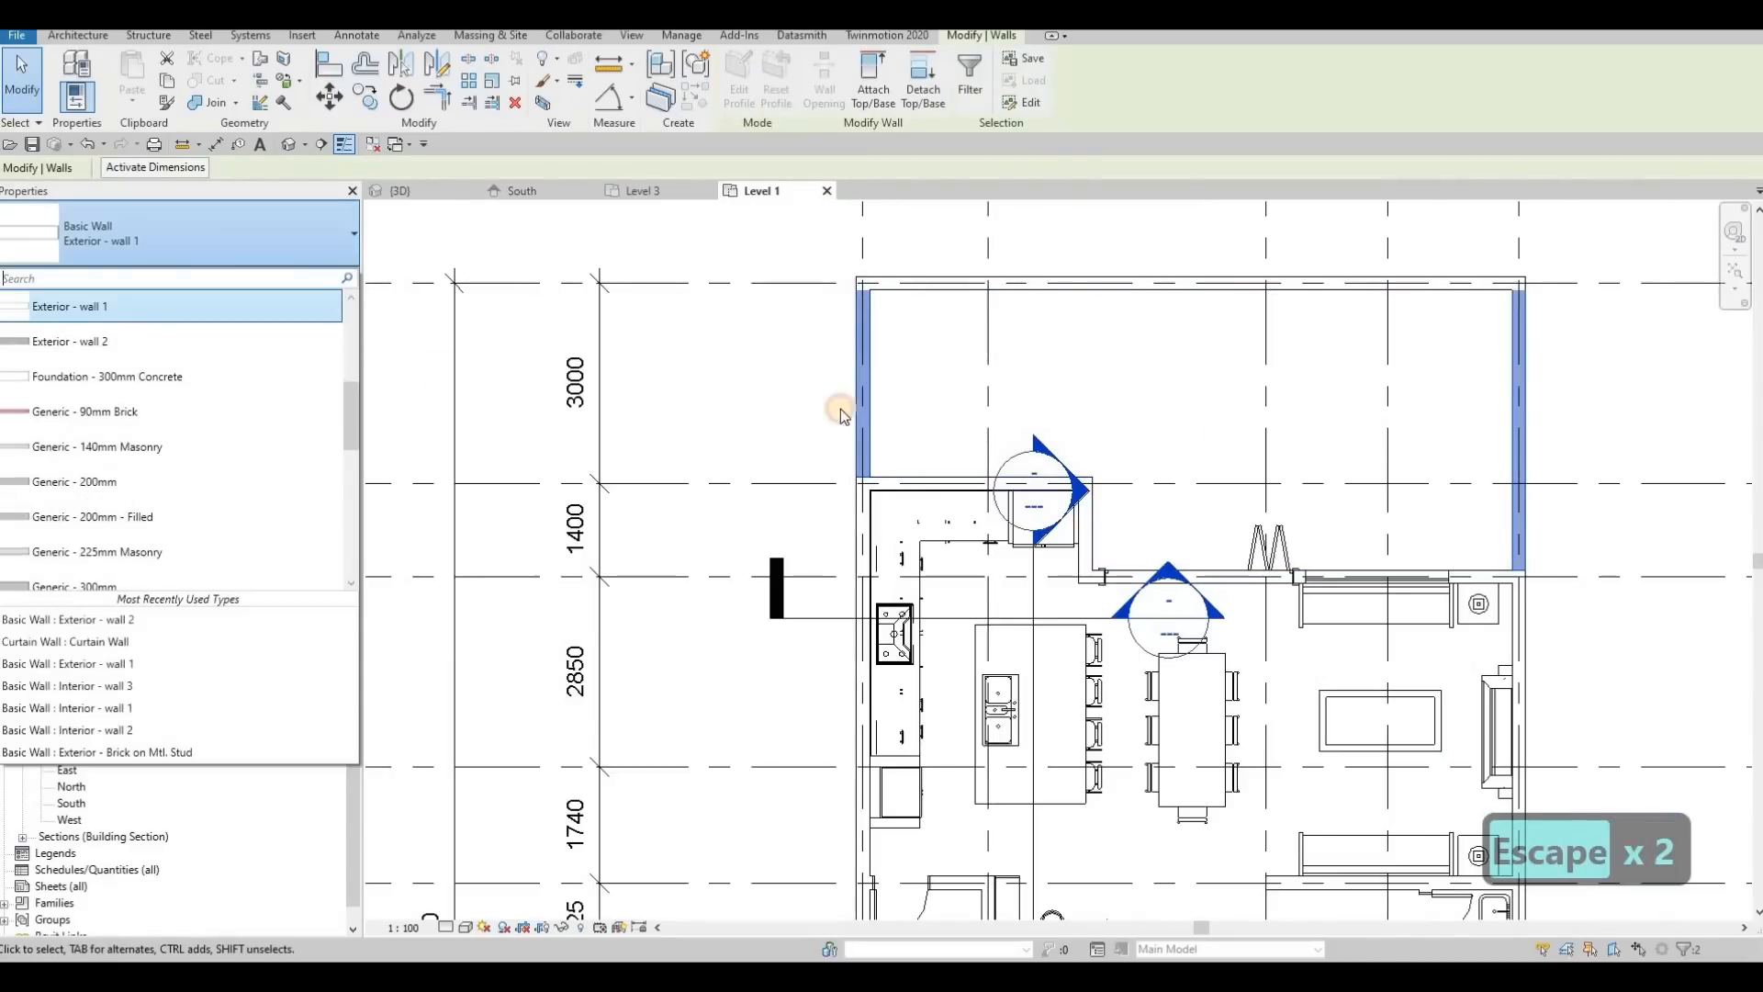
key(Escape)
key(Escape)
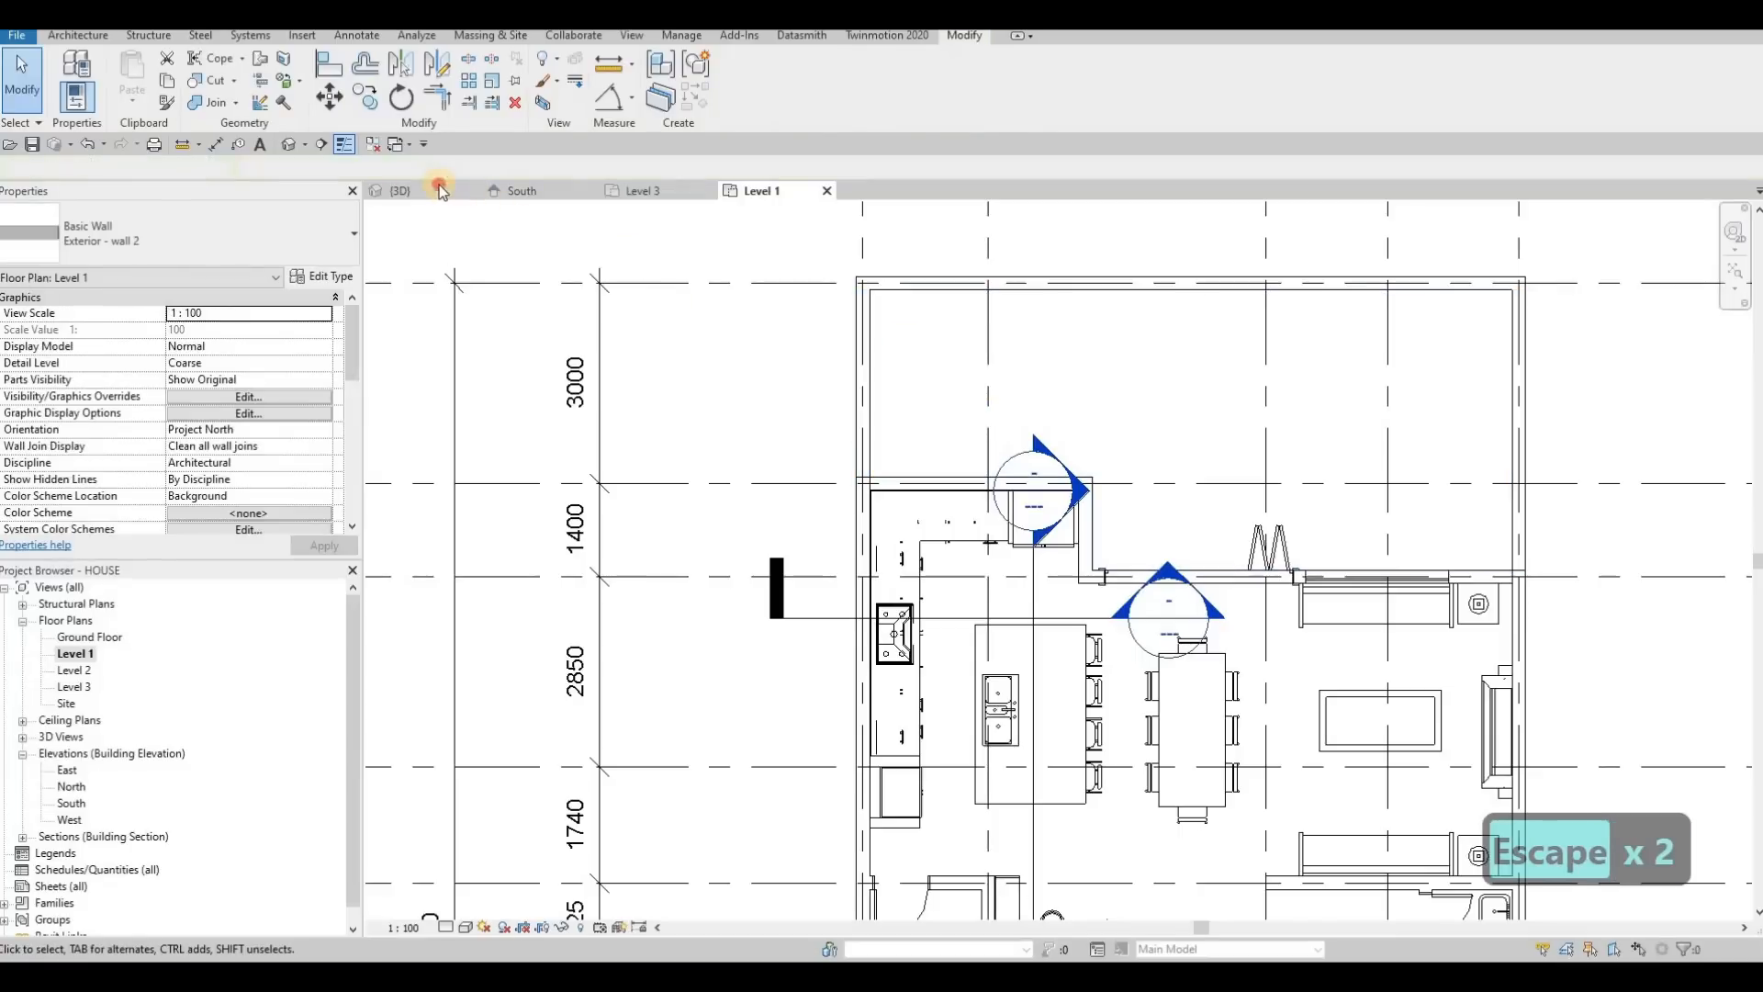
In the 3D view, select the kitchen-side rubble wall segment of the yard and set its top offset to -800
shift+middle_drag(905, 404, 1079, 446)
middle_drag(469, 499, 830, 510)
scroll(841, 520, up, 3)
click(849, 540)
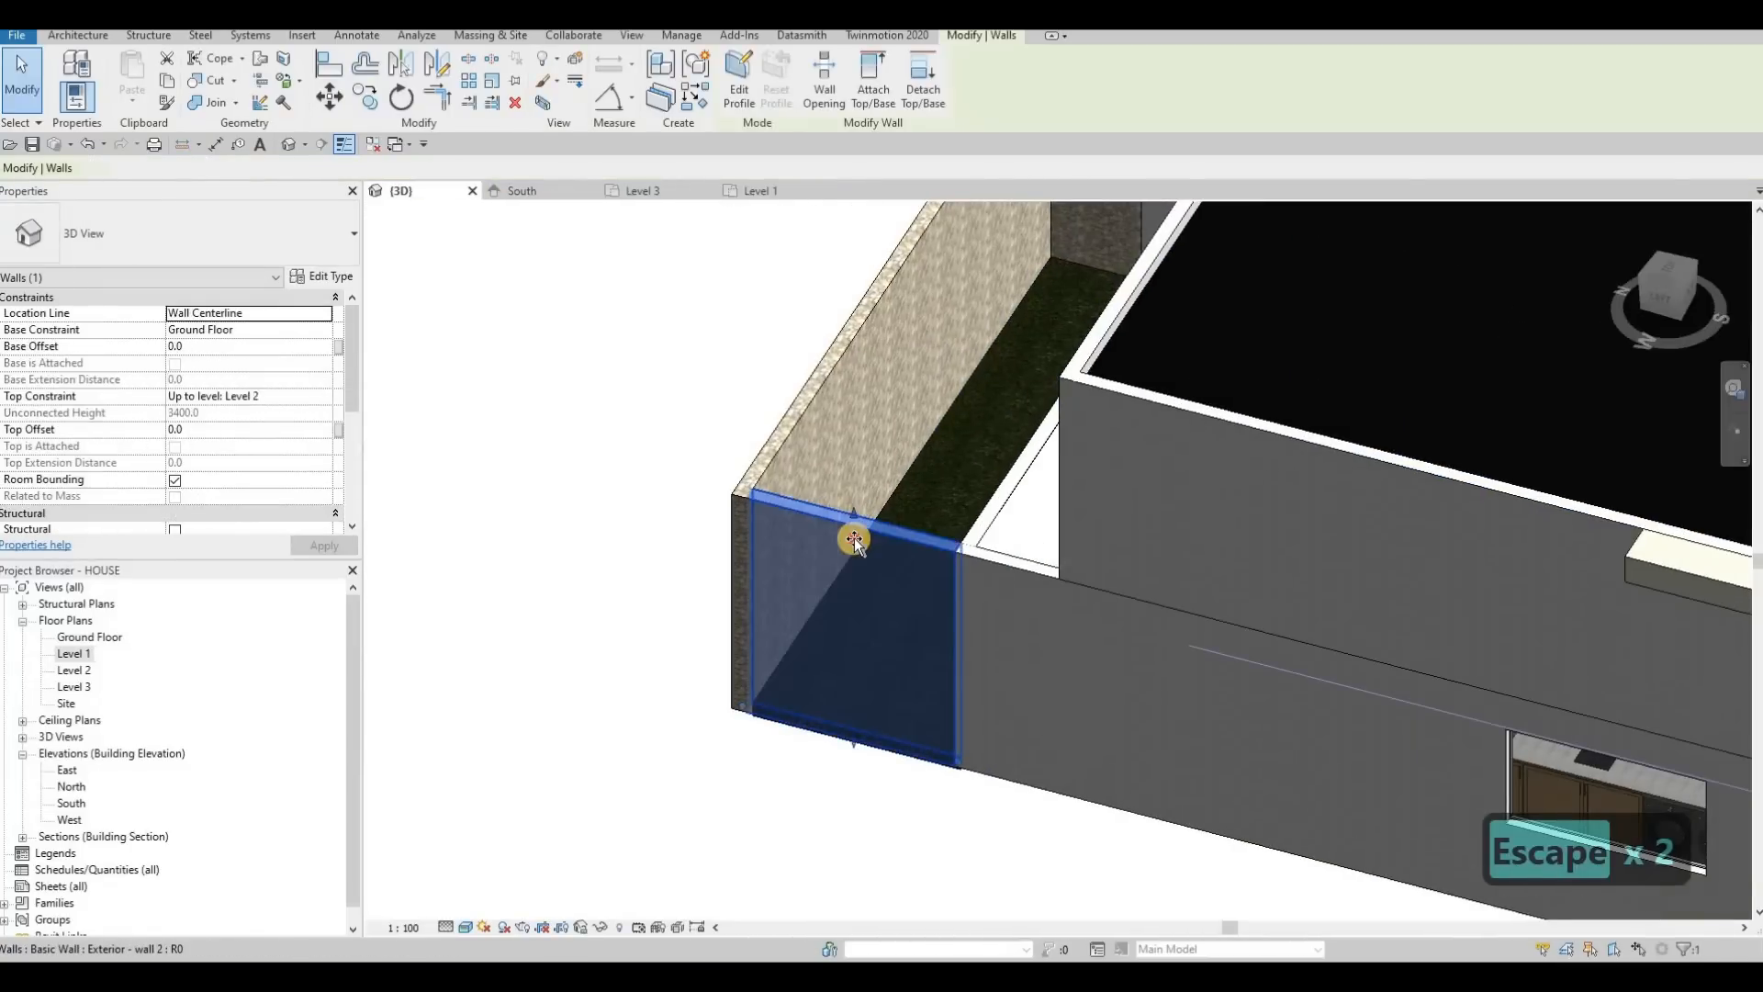
drag(851, 571, 767, 570)
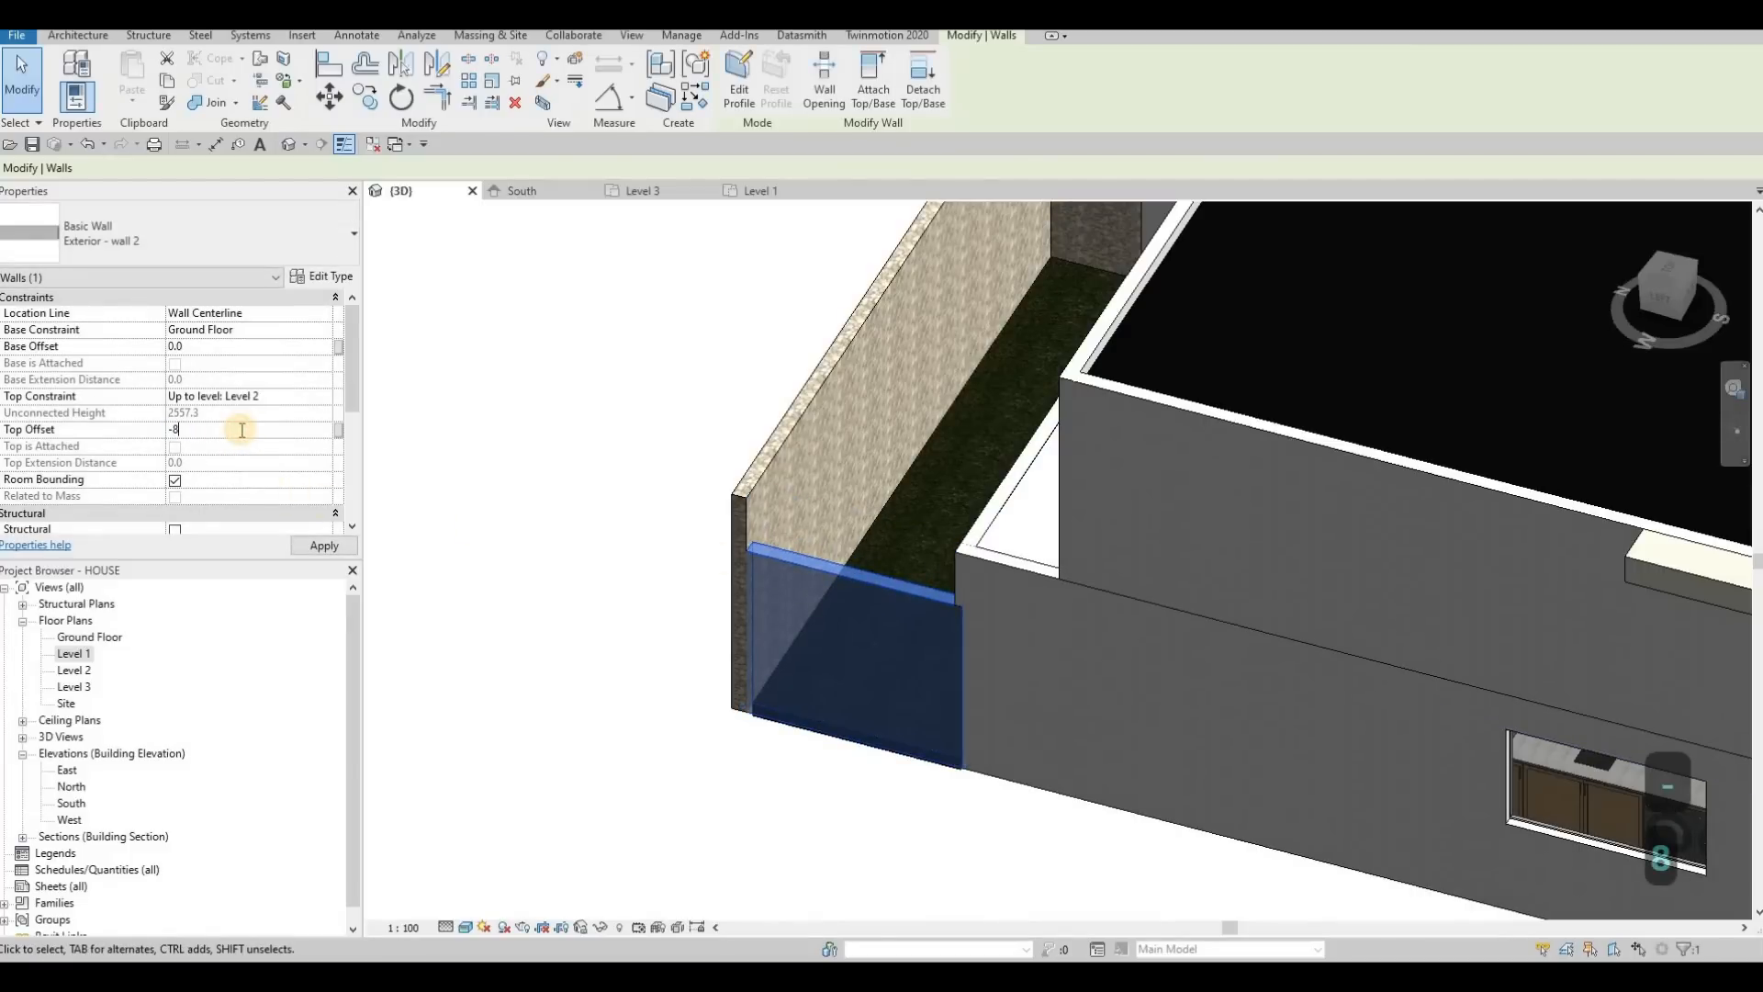
click(241, 430)
text(-8800)
key(Return)
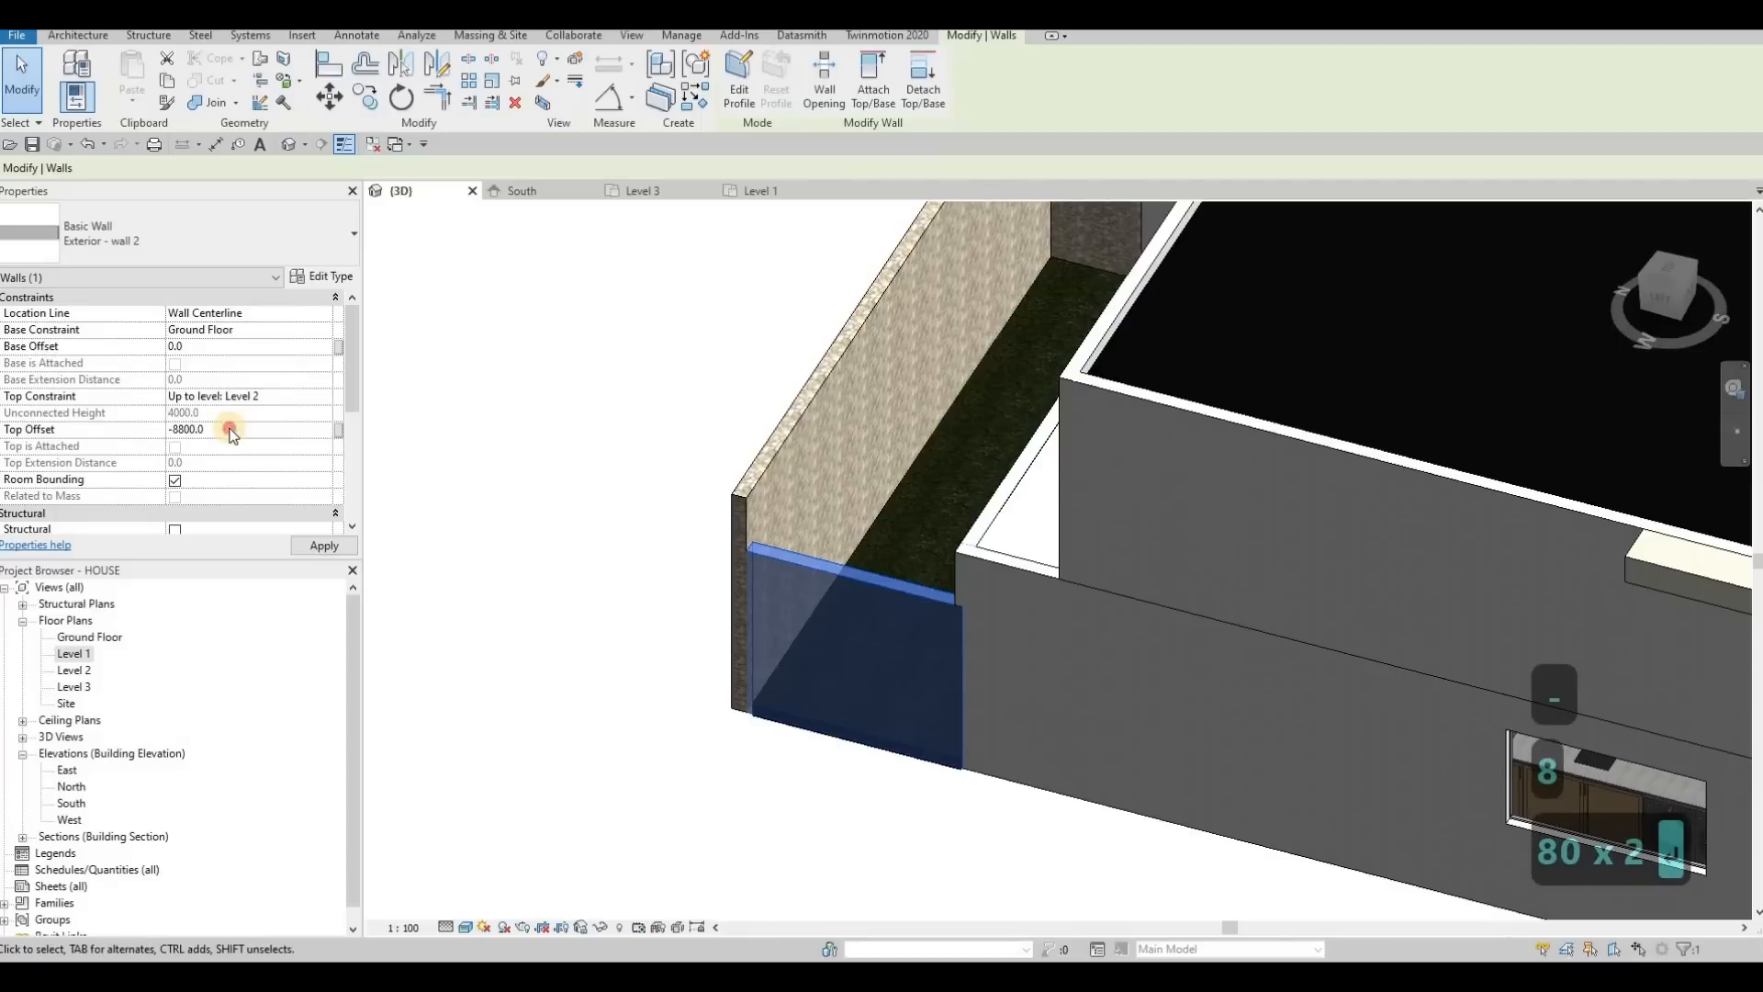
text(-800)
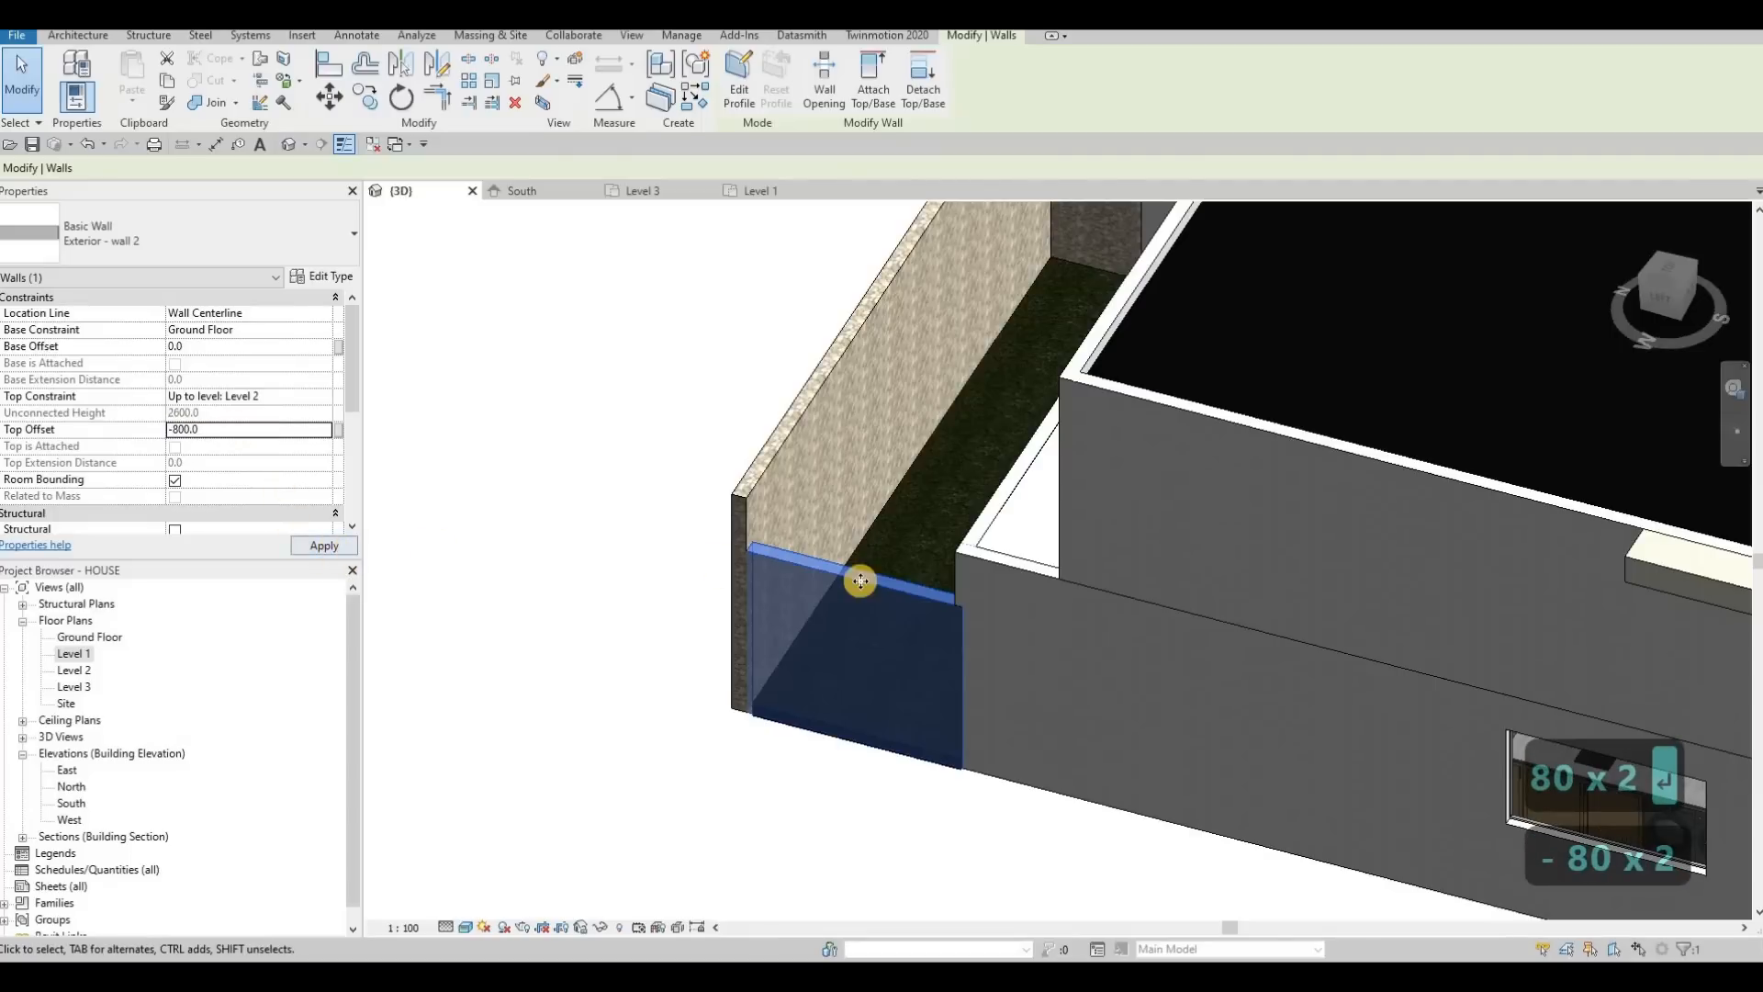
key(Escape)
key(Escape)
In the Level 1 plan, shorten the kitchen-side rubble wall to the rear house wall's outer face, and return to the 3D view
middle_drag(956, 599, 1089, 626)
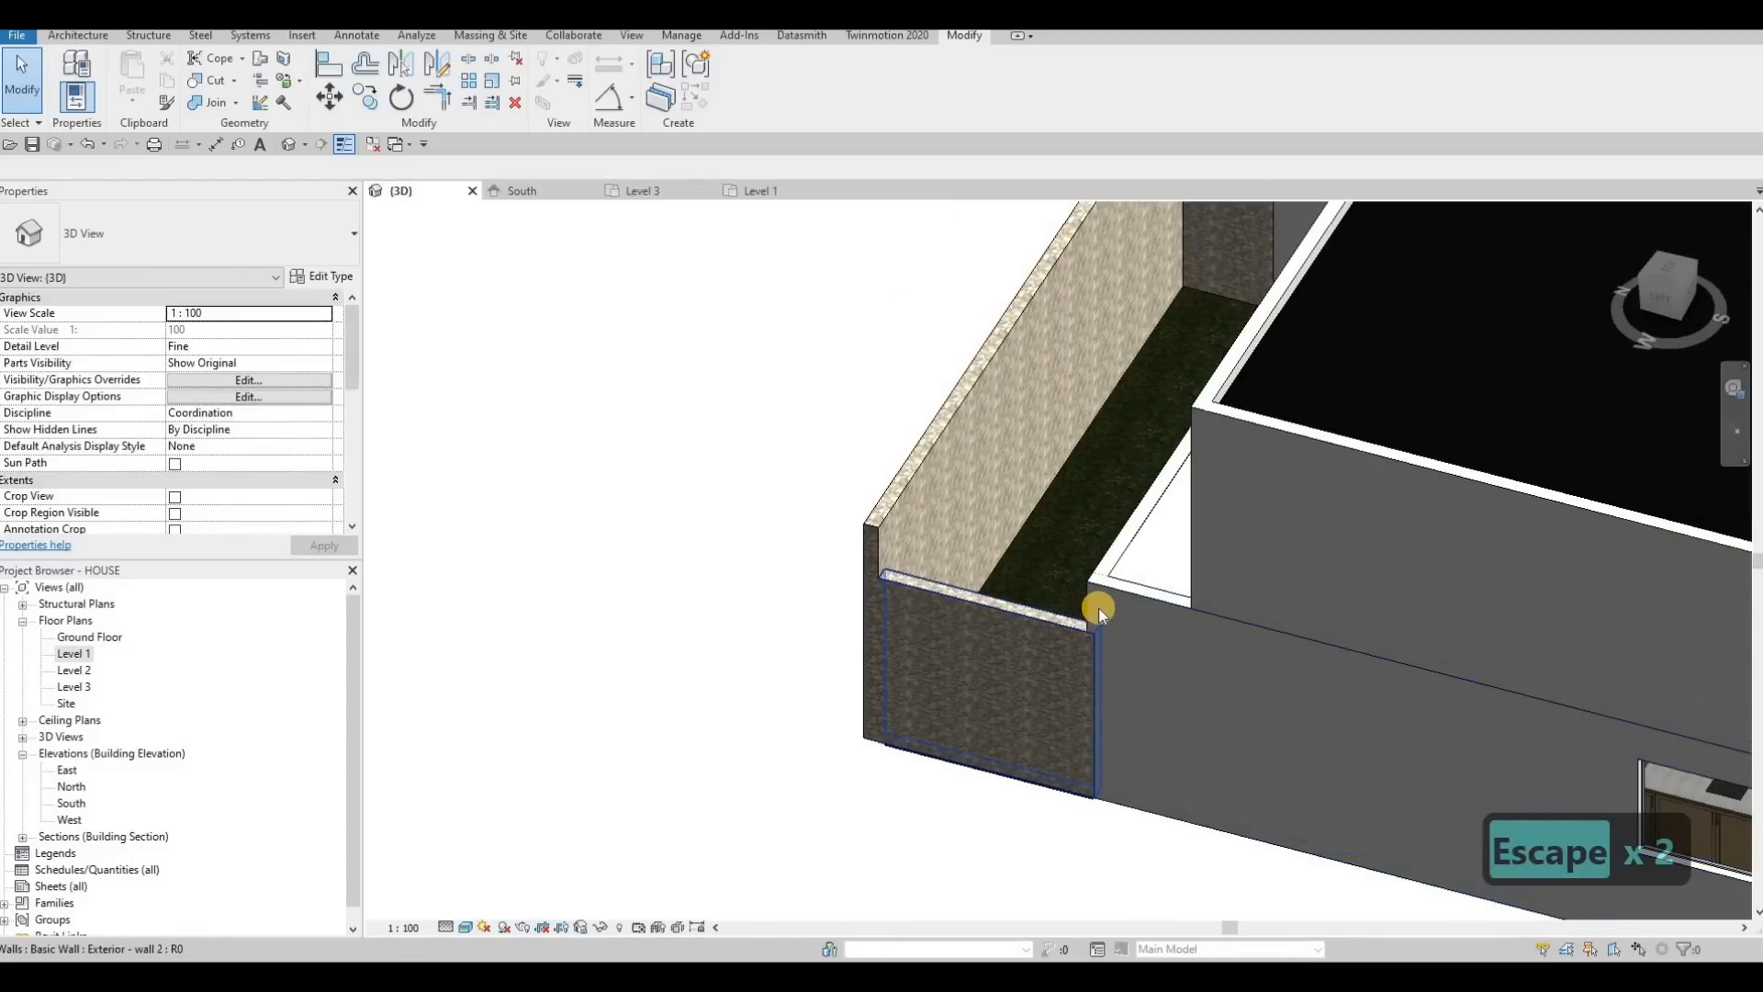
click(1223, 629)
middle_drag(1057, 637, 1166, 647)
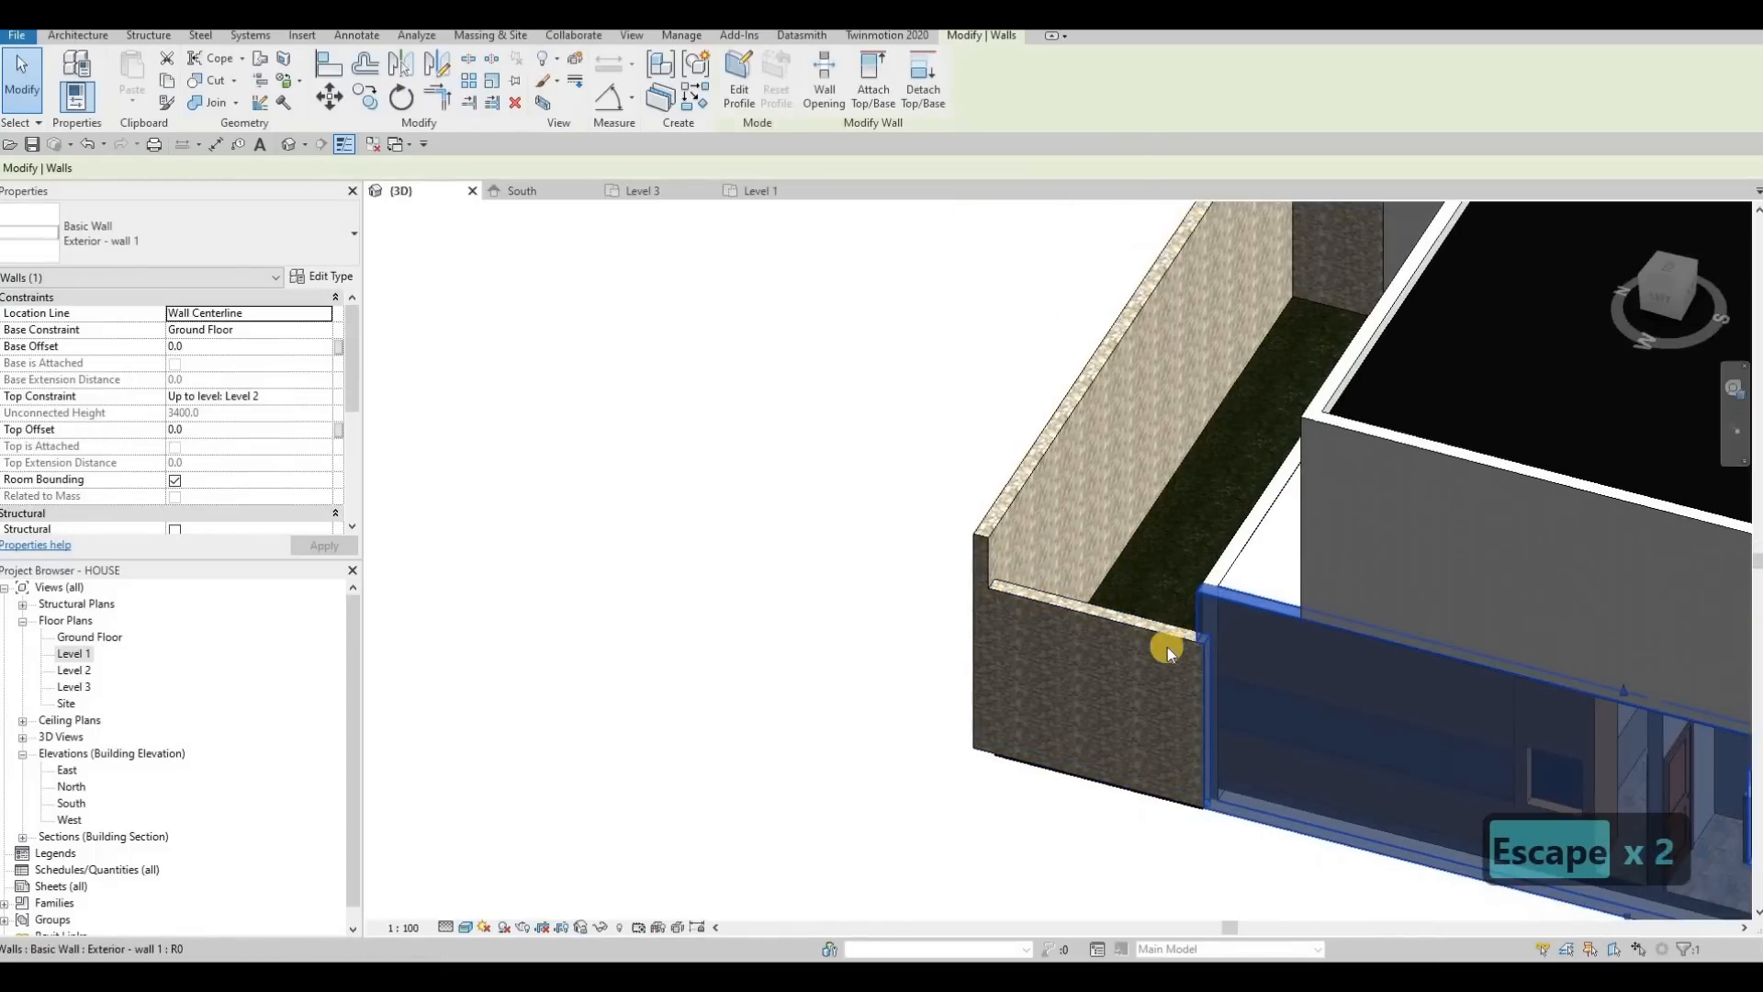
key(Escape)
click(1154, 645)
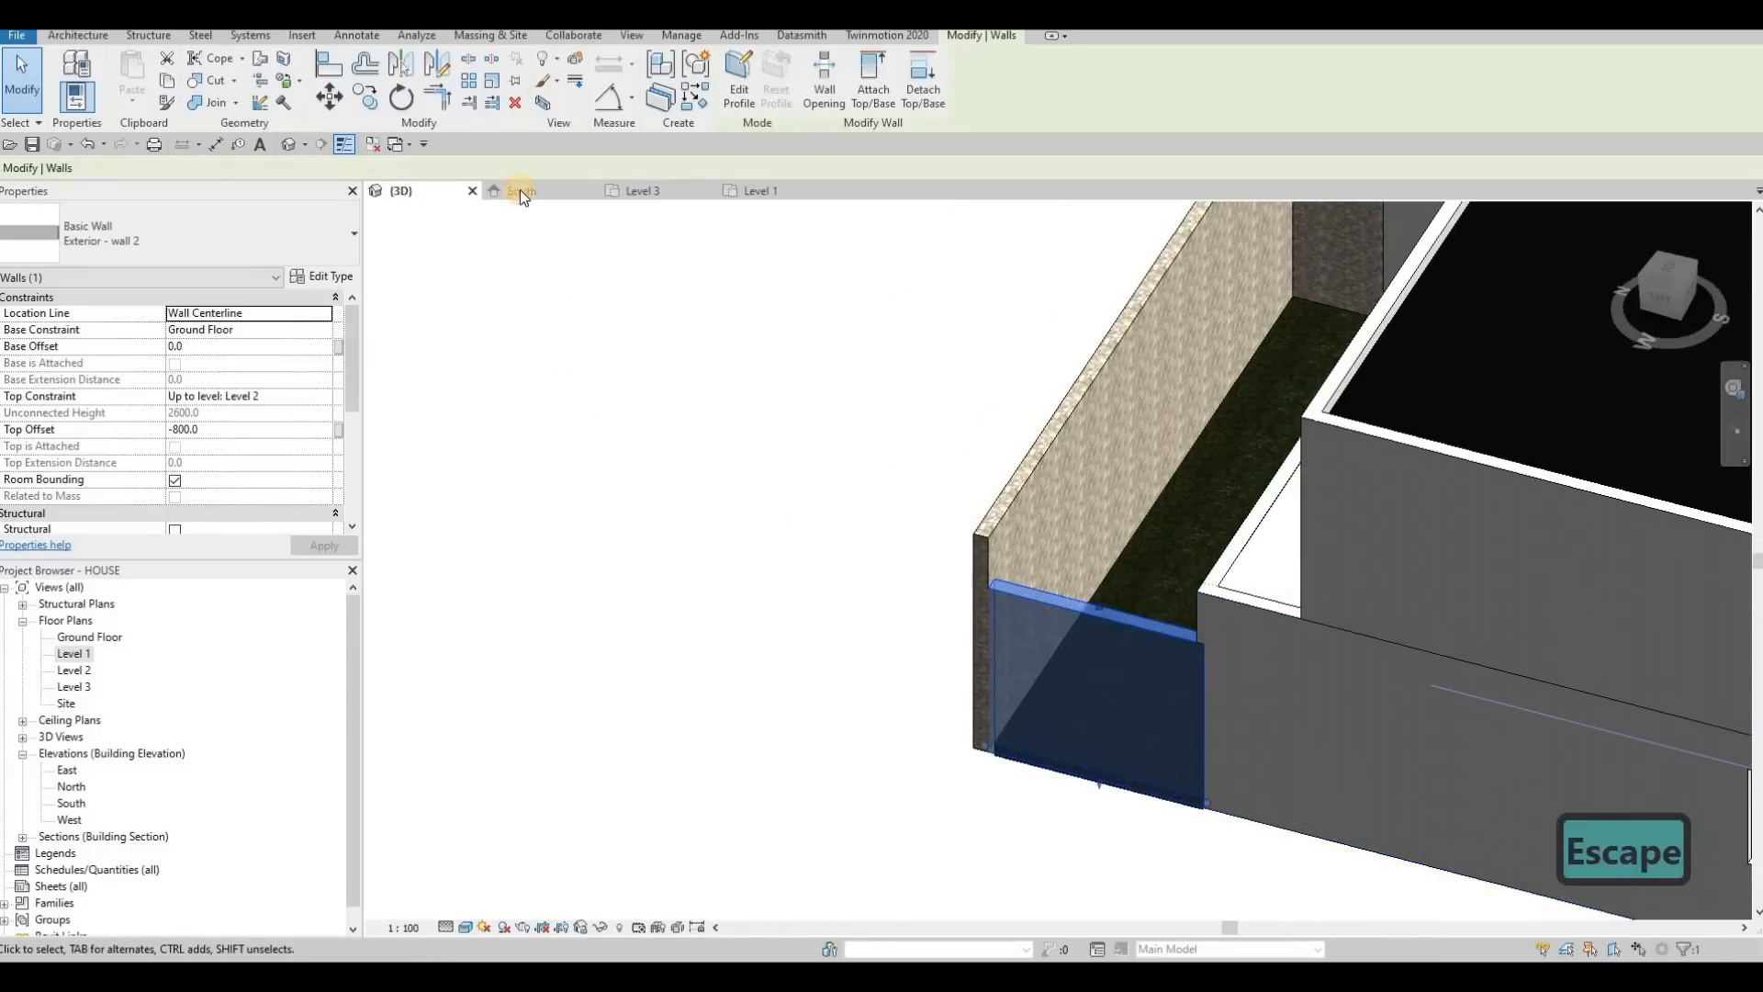
click(520, 190)
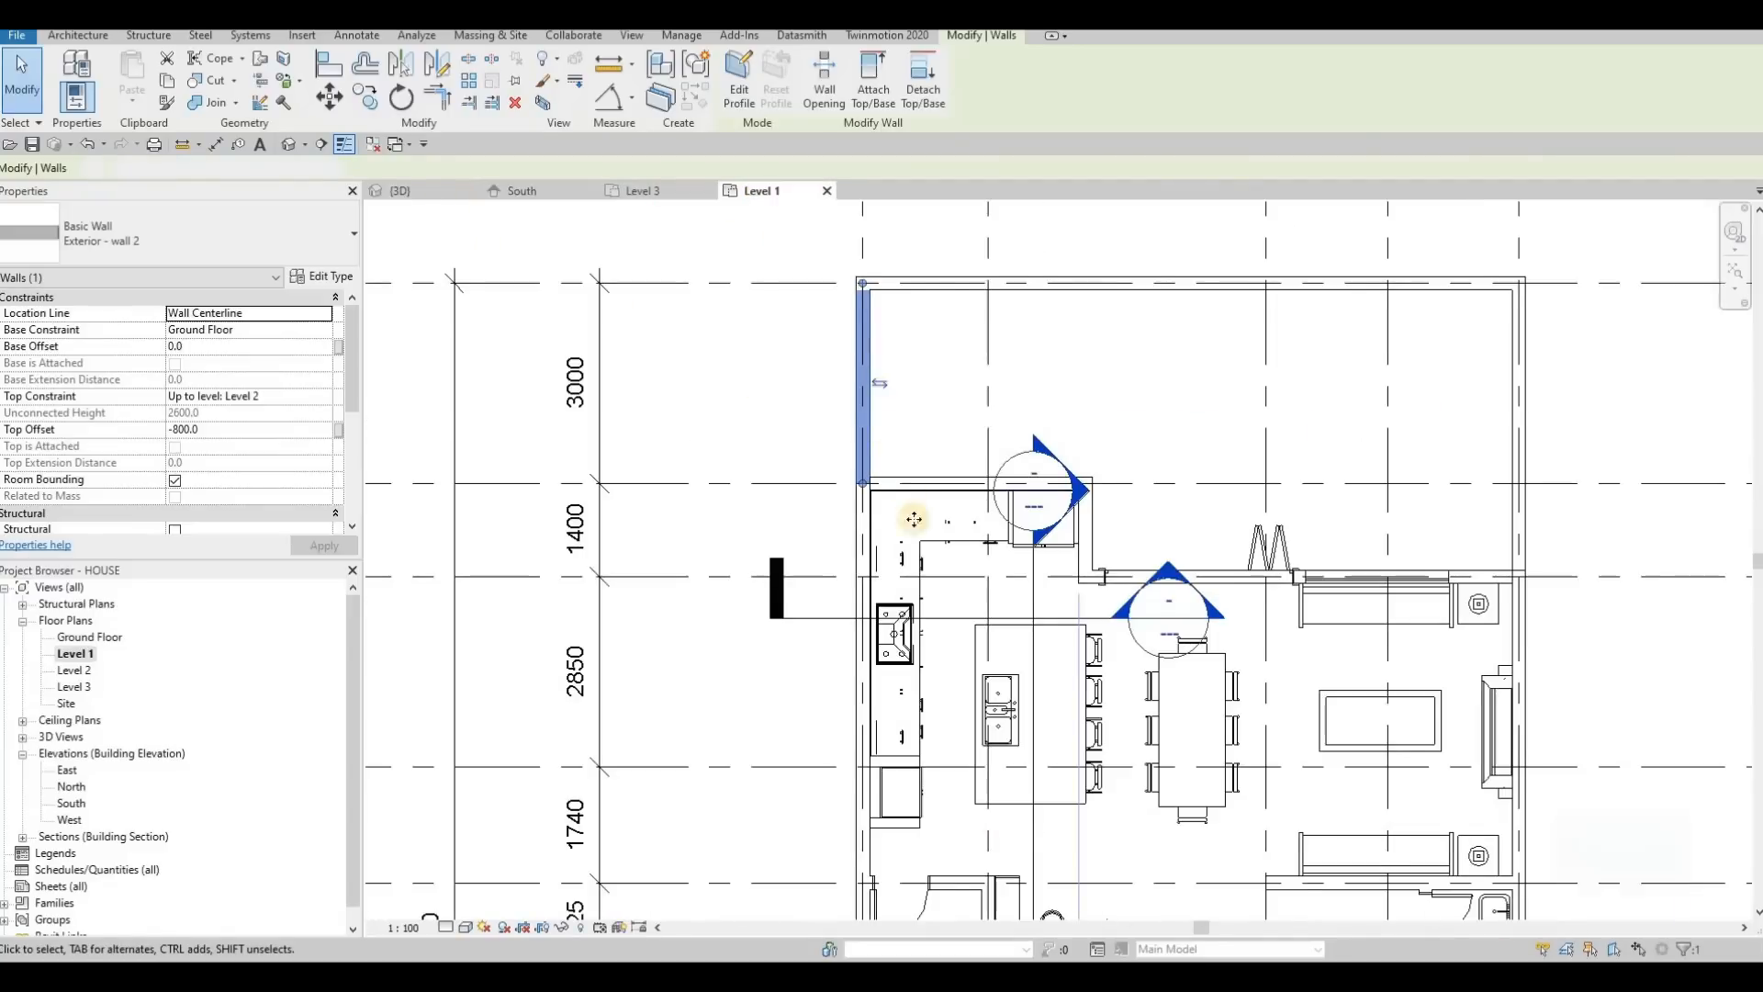
middle_drag(913, 515, 926, 559)
scroll(917, 586, up, 5)
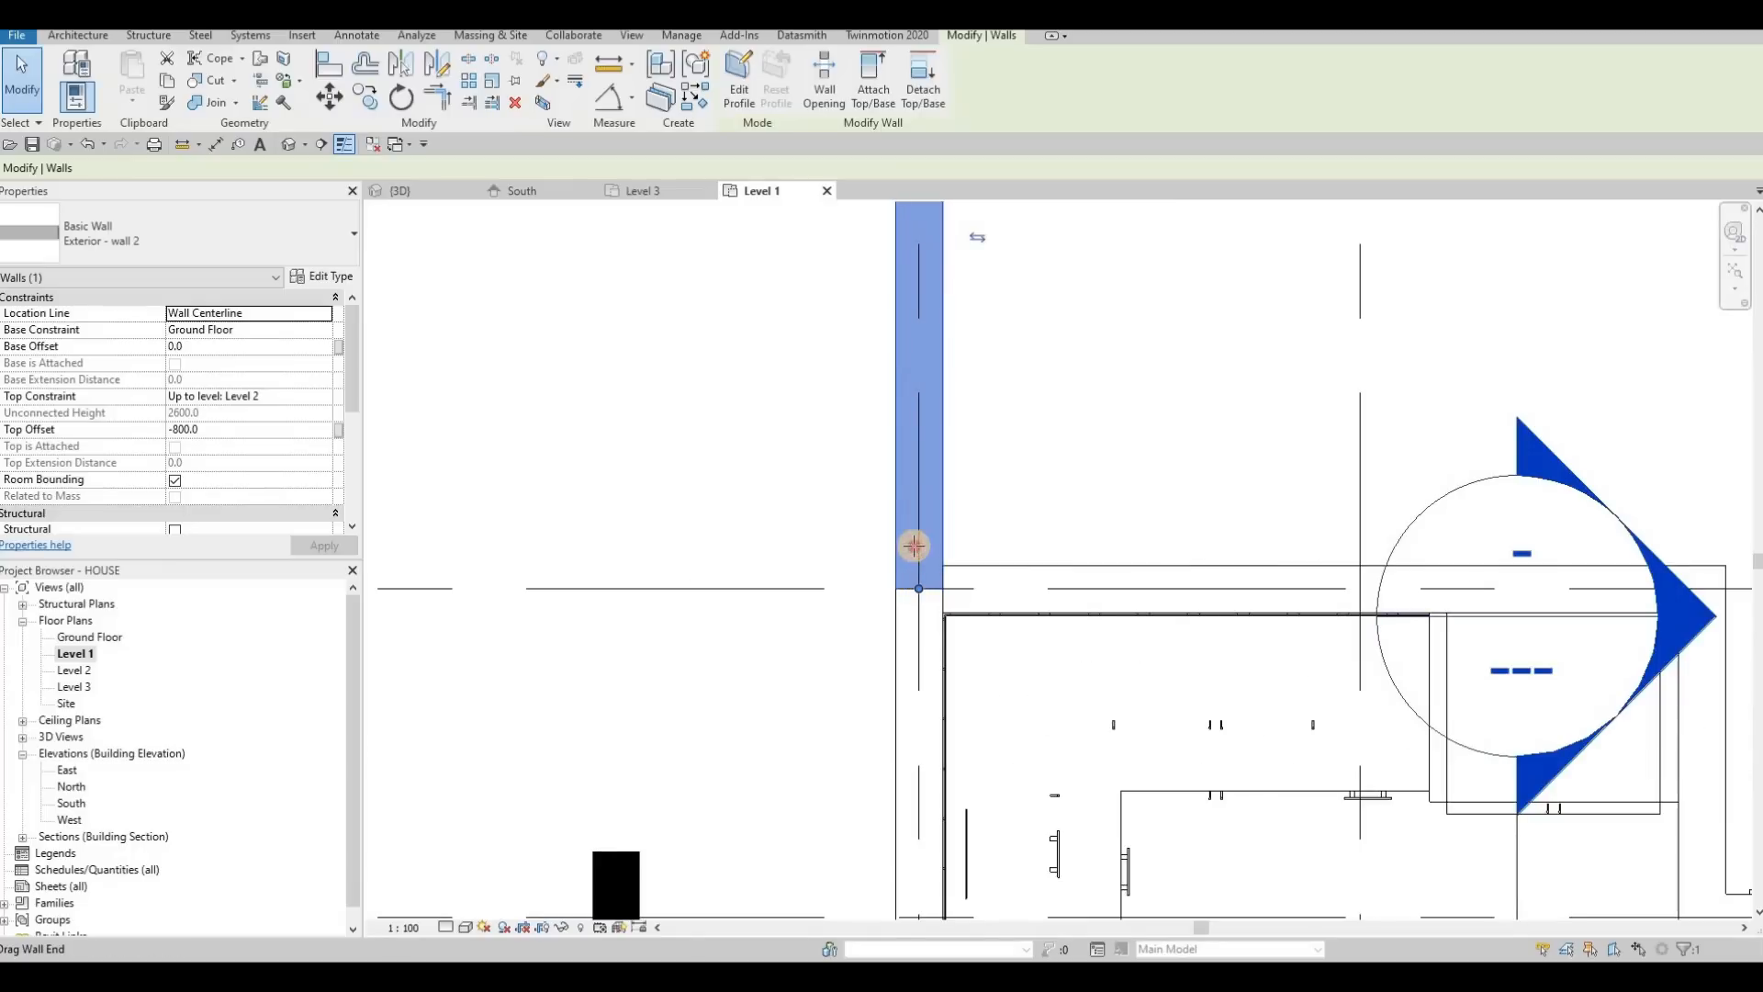
drag(913, 545, 917, 563)
key(Escape)
click(919, 550)
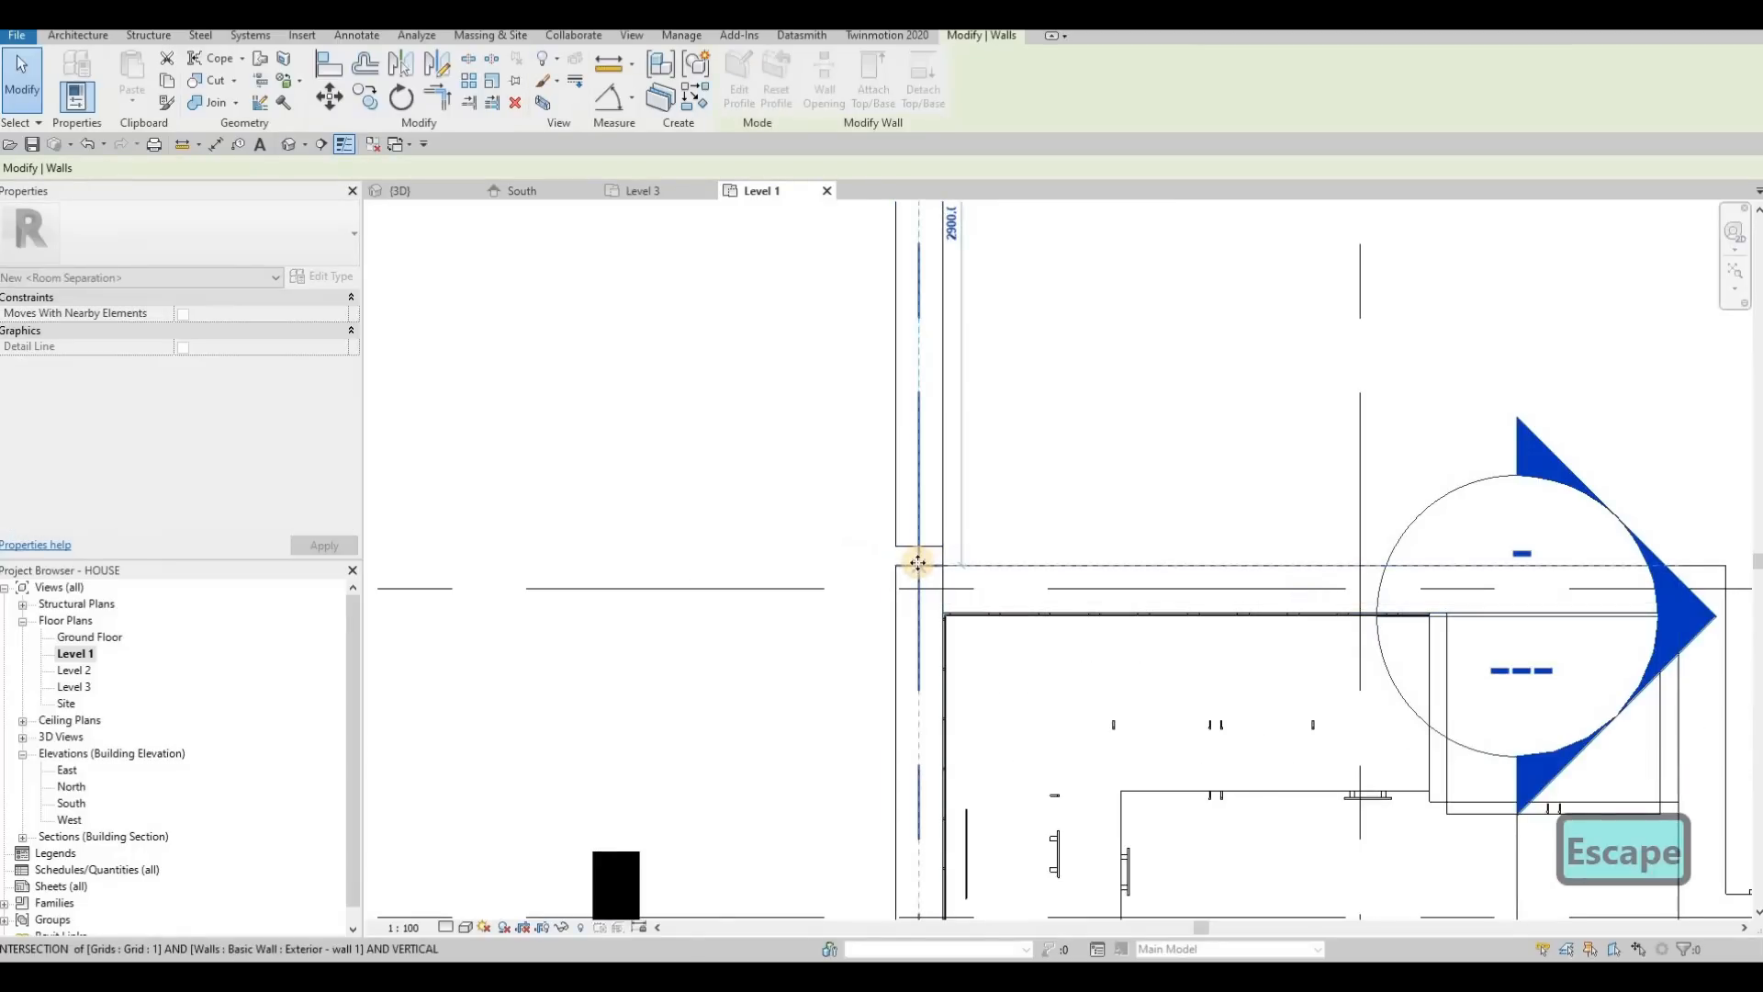
key(Escape)
click(470, 197)
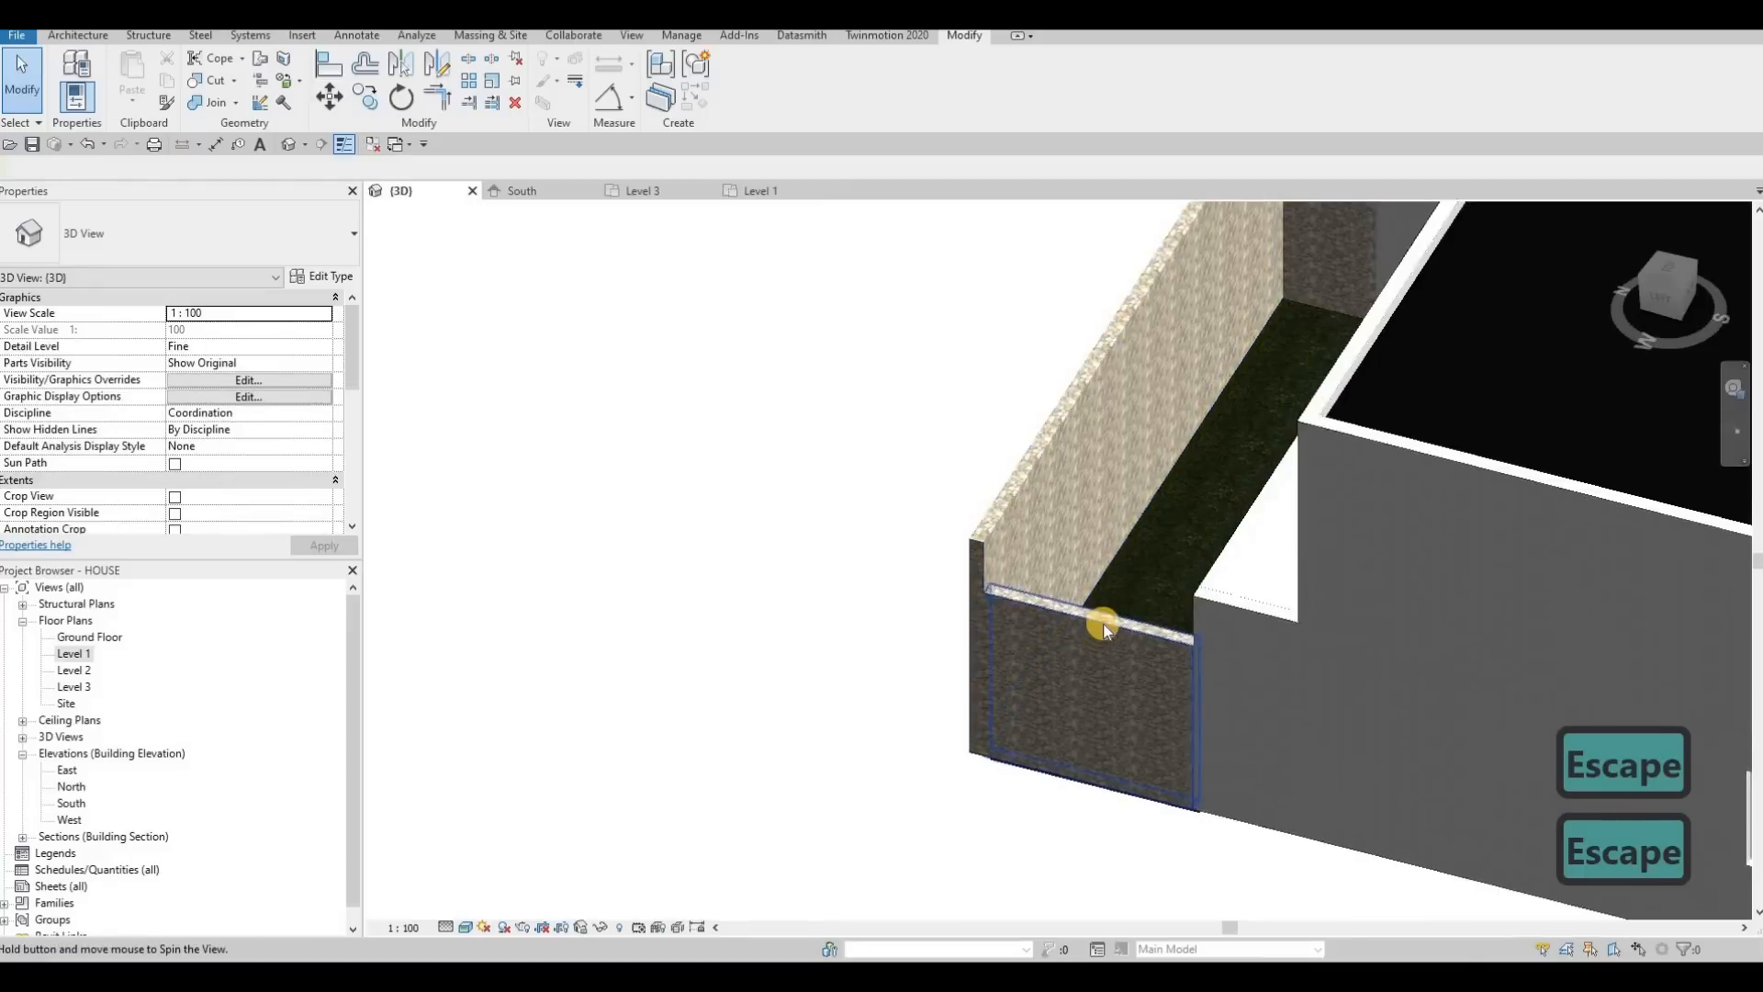
shift+middle_drag(1104, 625, 1099, 616)
key(Escape)
key(Caps_Lock)
key(a)
key(Escape)
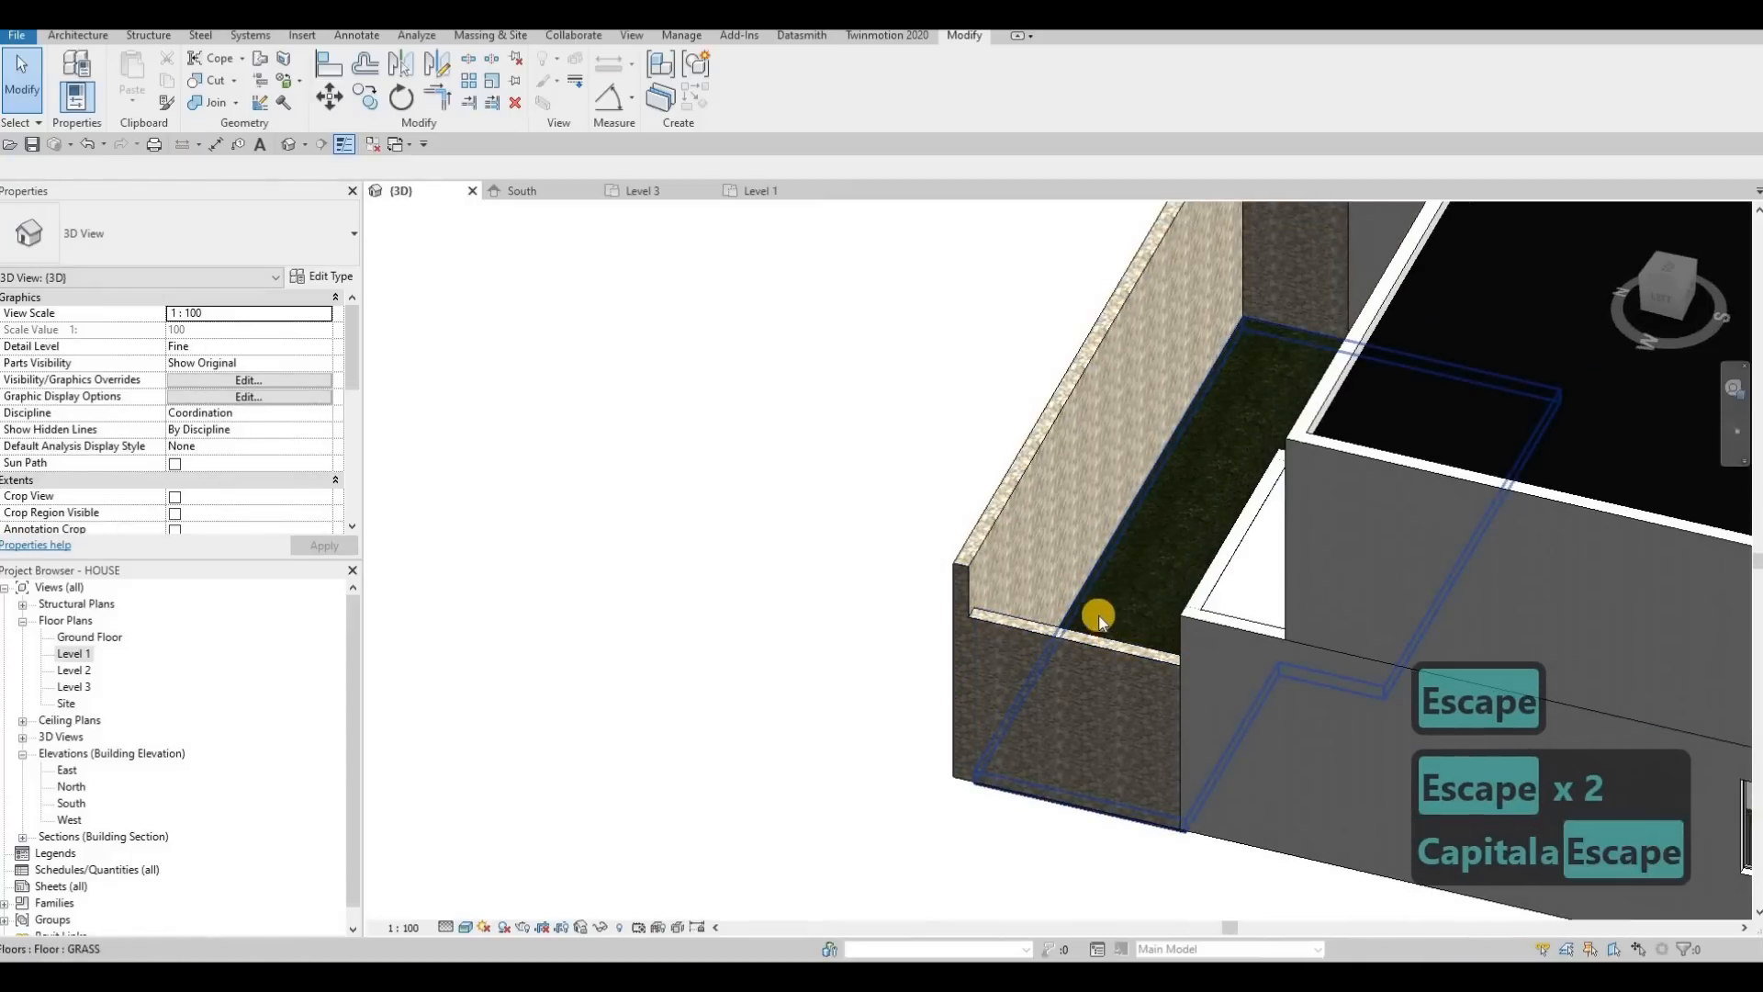
key(a)
key(semicolon)
key(l)
key(Escape)
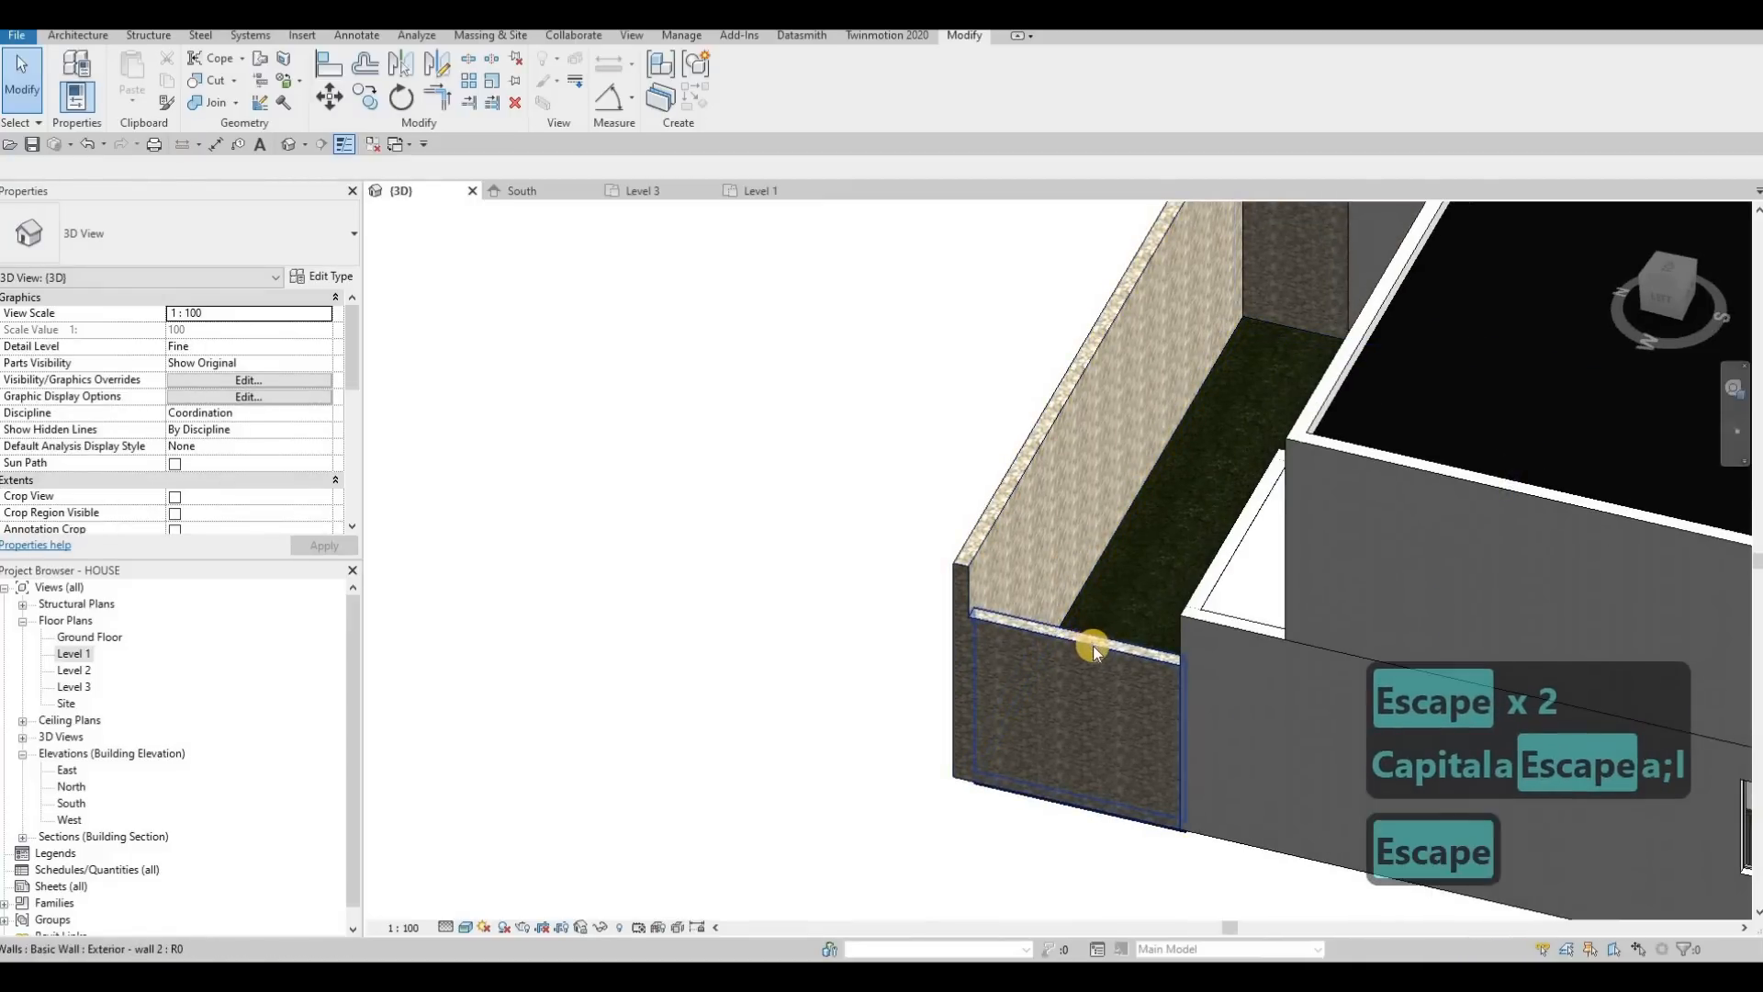
key(Escape)
key(a)
key(l)
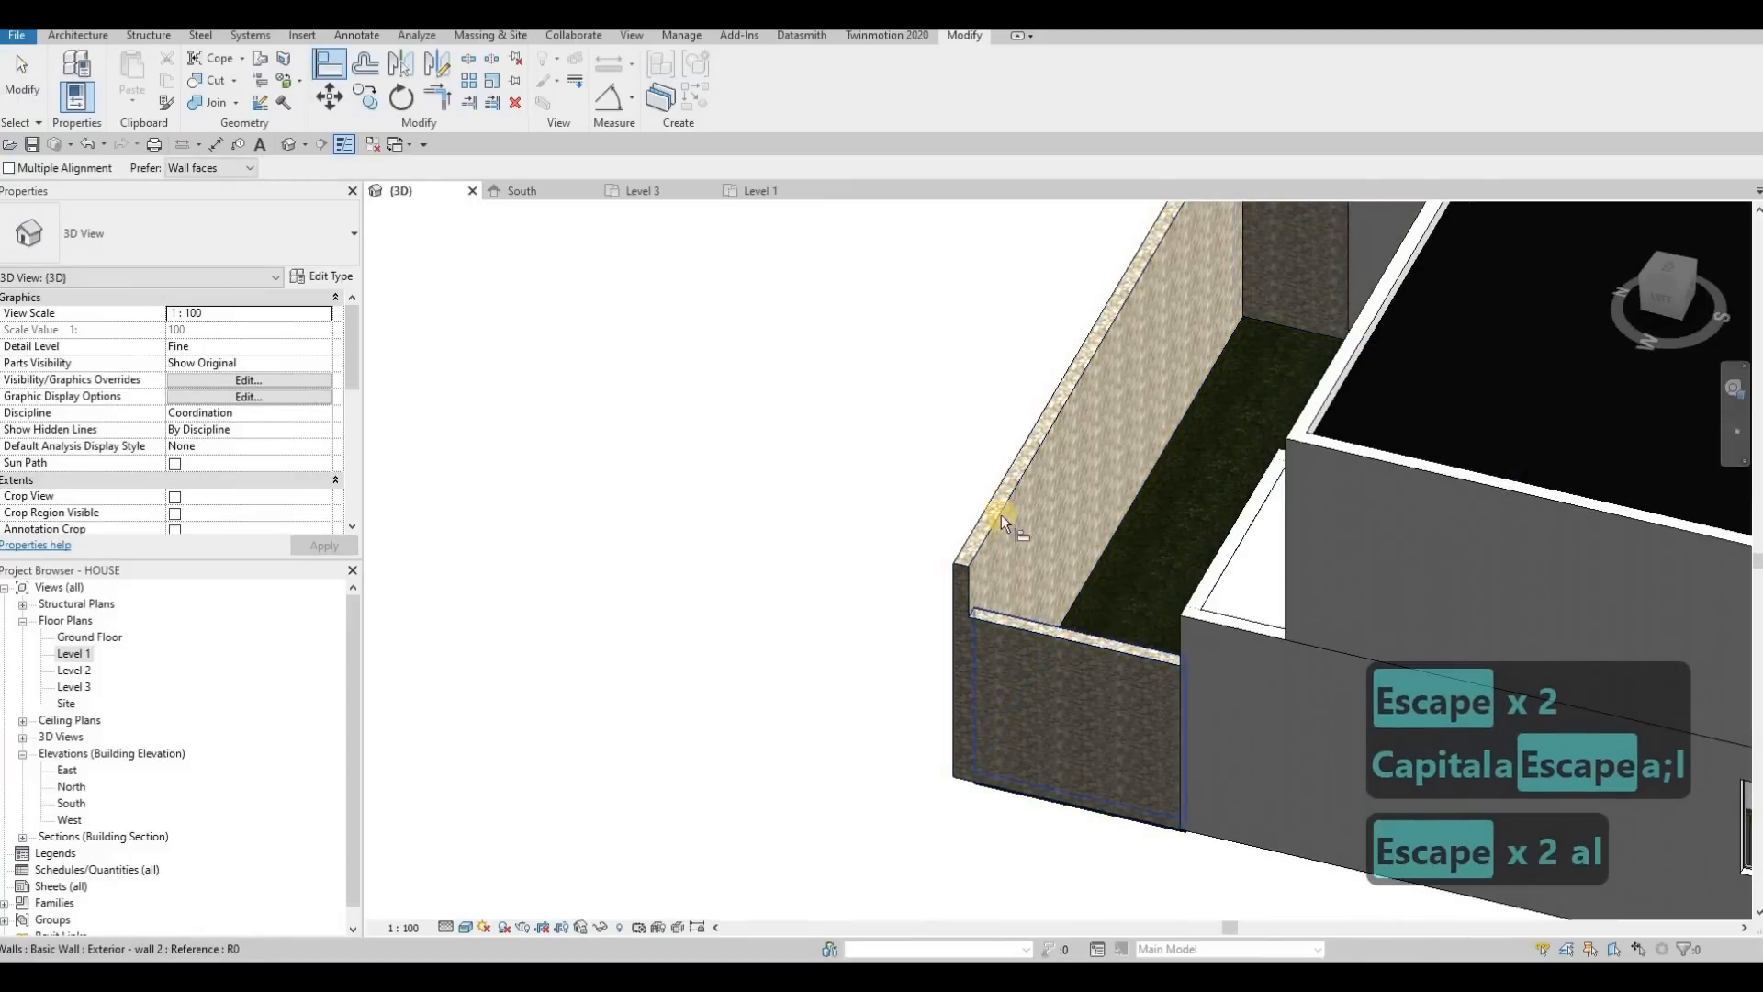
key(Escape)
key(Escape)
Align the top of the rear rubble wall with the top of the lowered kitchen-side wall
key(a)
key(l)
scroll(1008, 628, up, 4)
click(1008, 628)
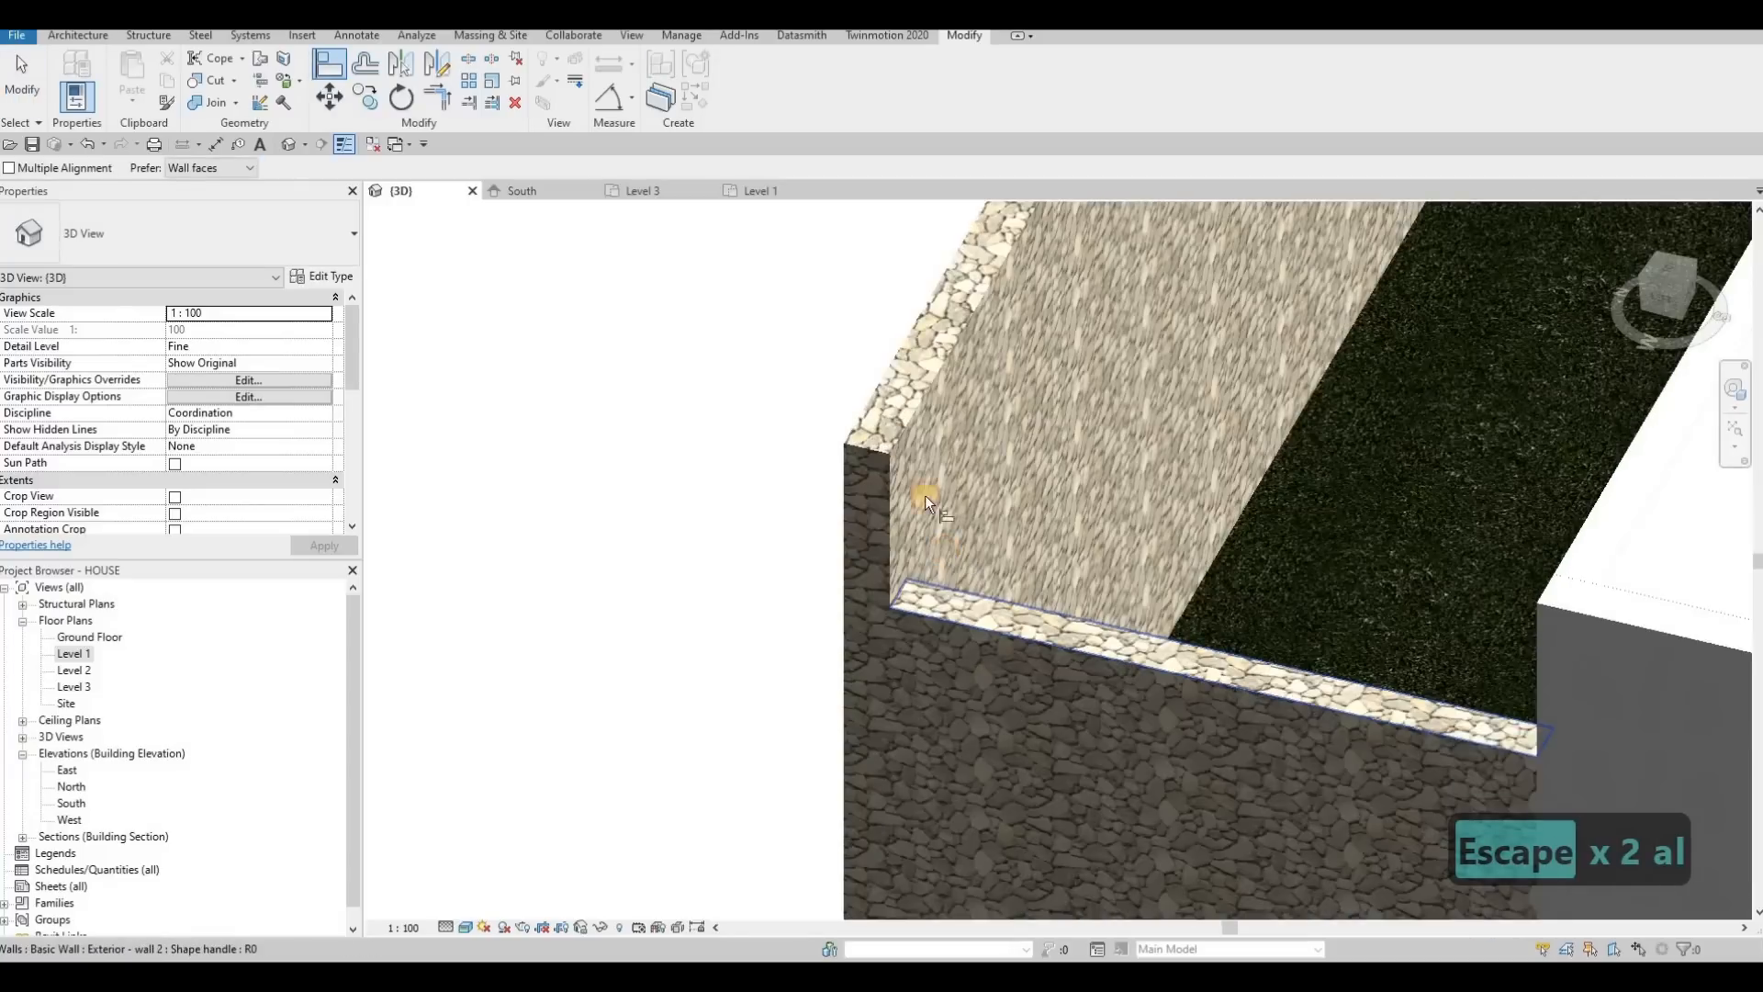
click(900, 454)
Align the top of the living-room-side rubble wall with the top of the rear yard wall, and check it from the other side
scroll(950, 625, down, 6)
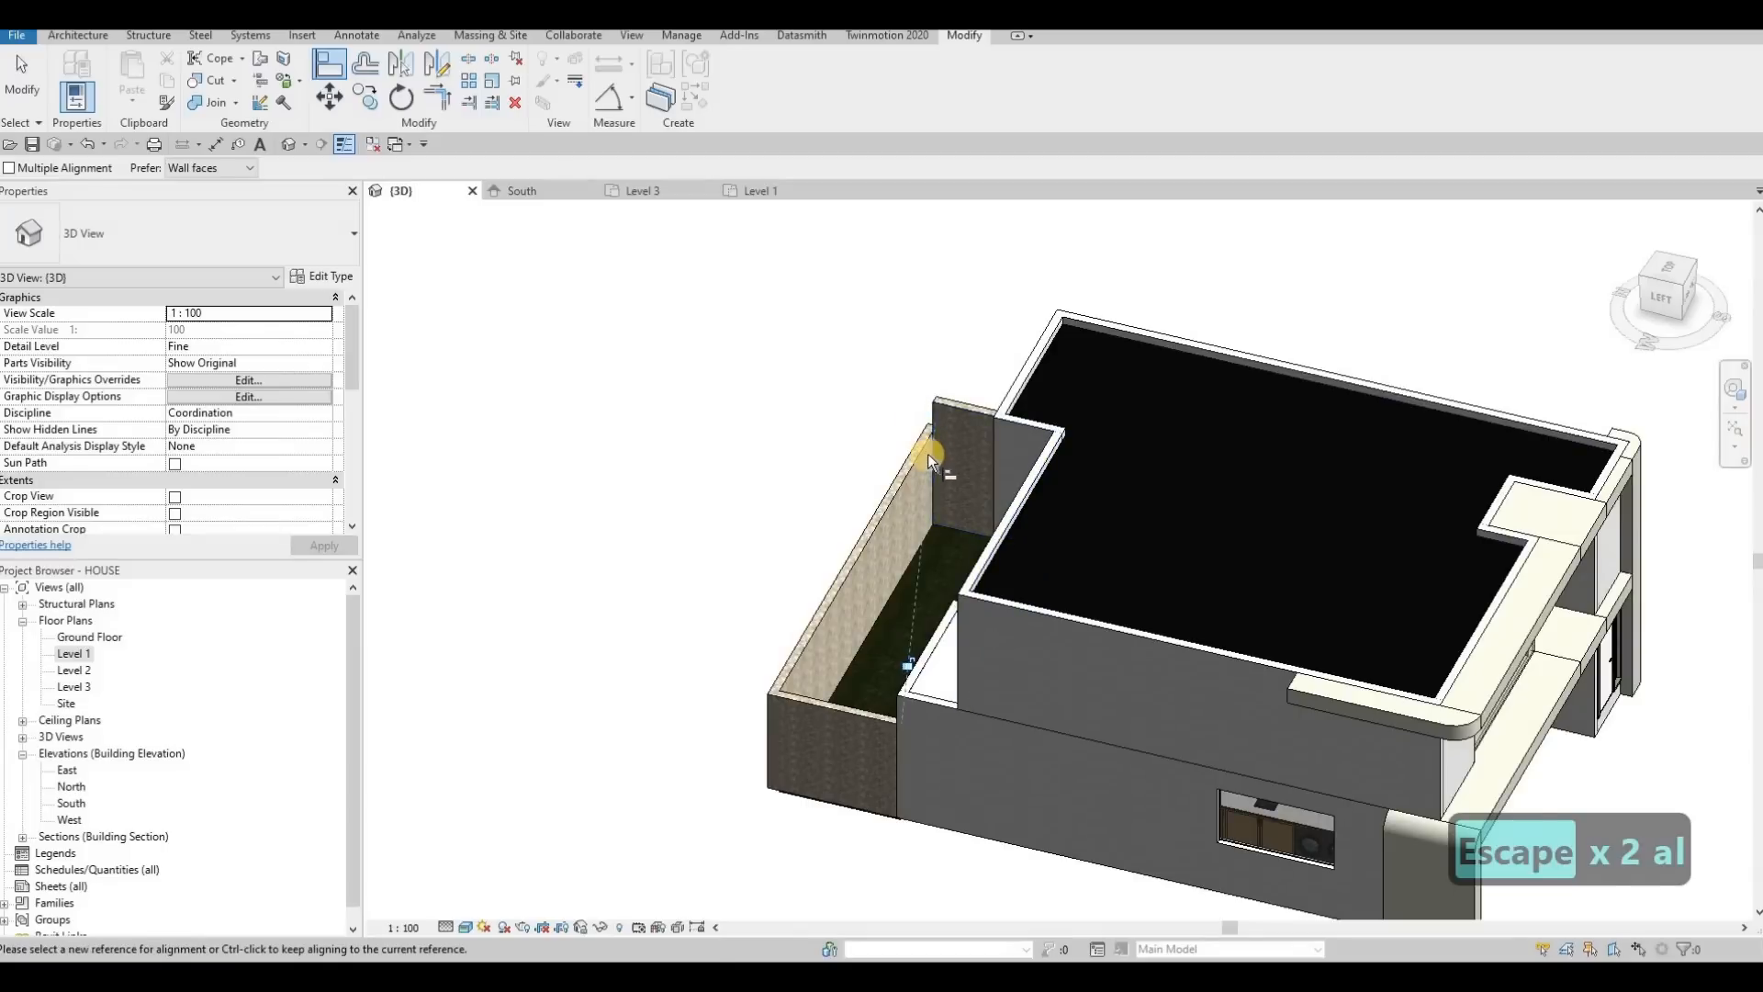
scroll(928, 454, up, 3)
scroll(931, 456, up, 3)
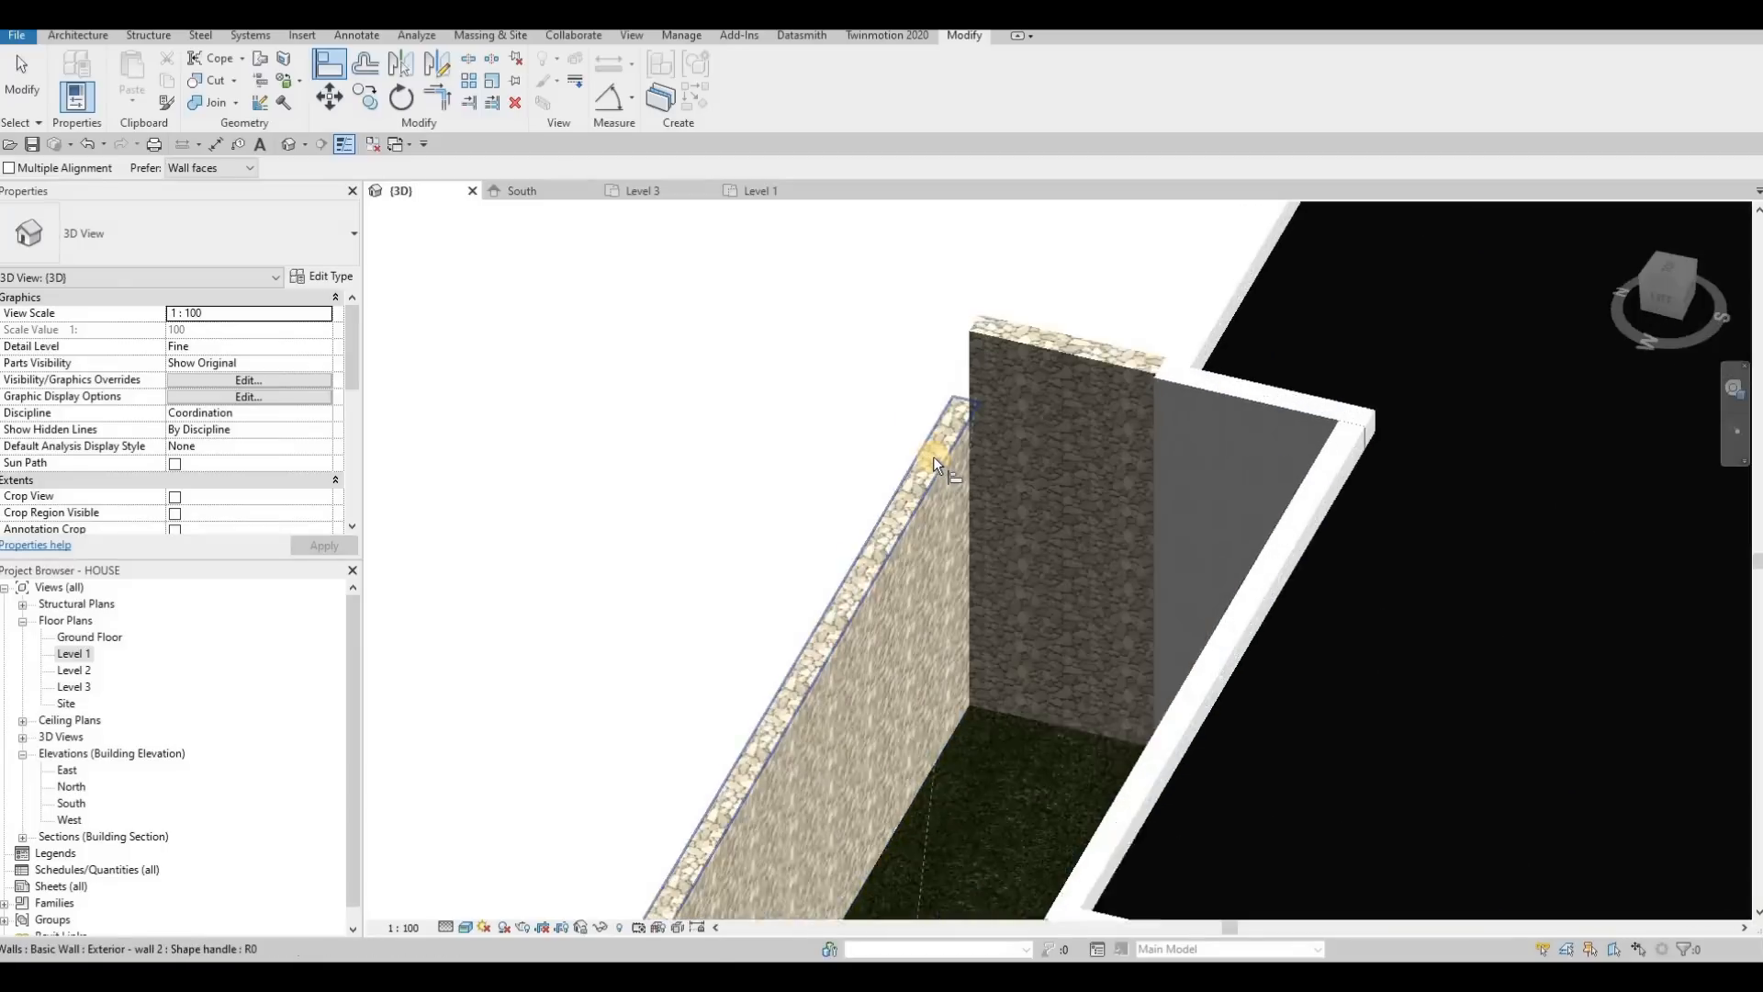
click(994, 384)
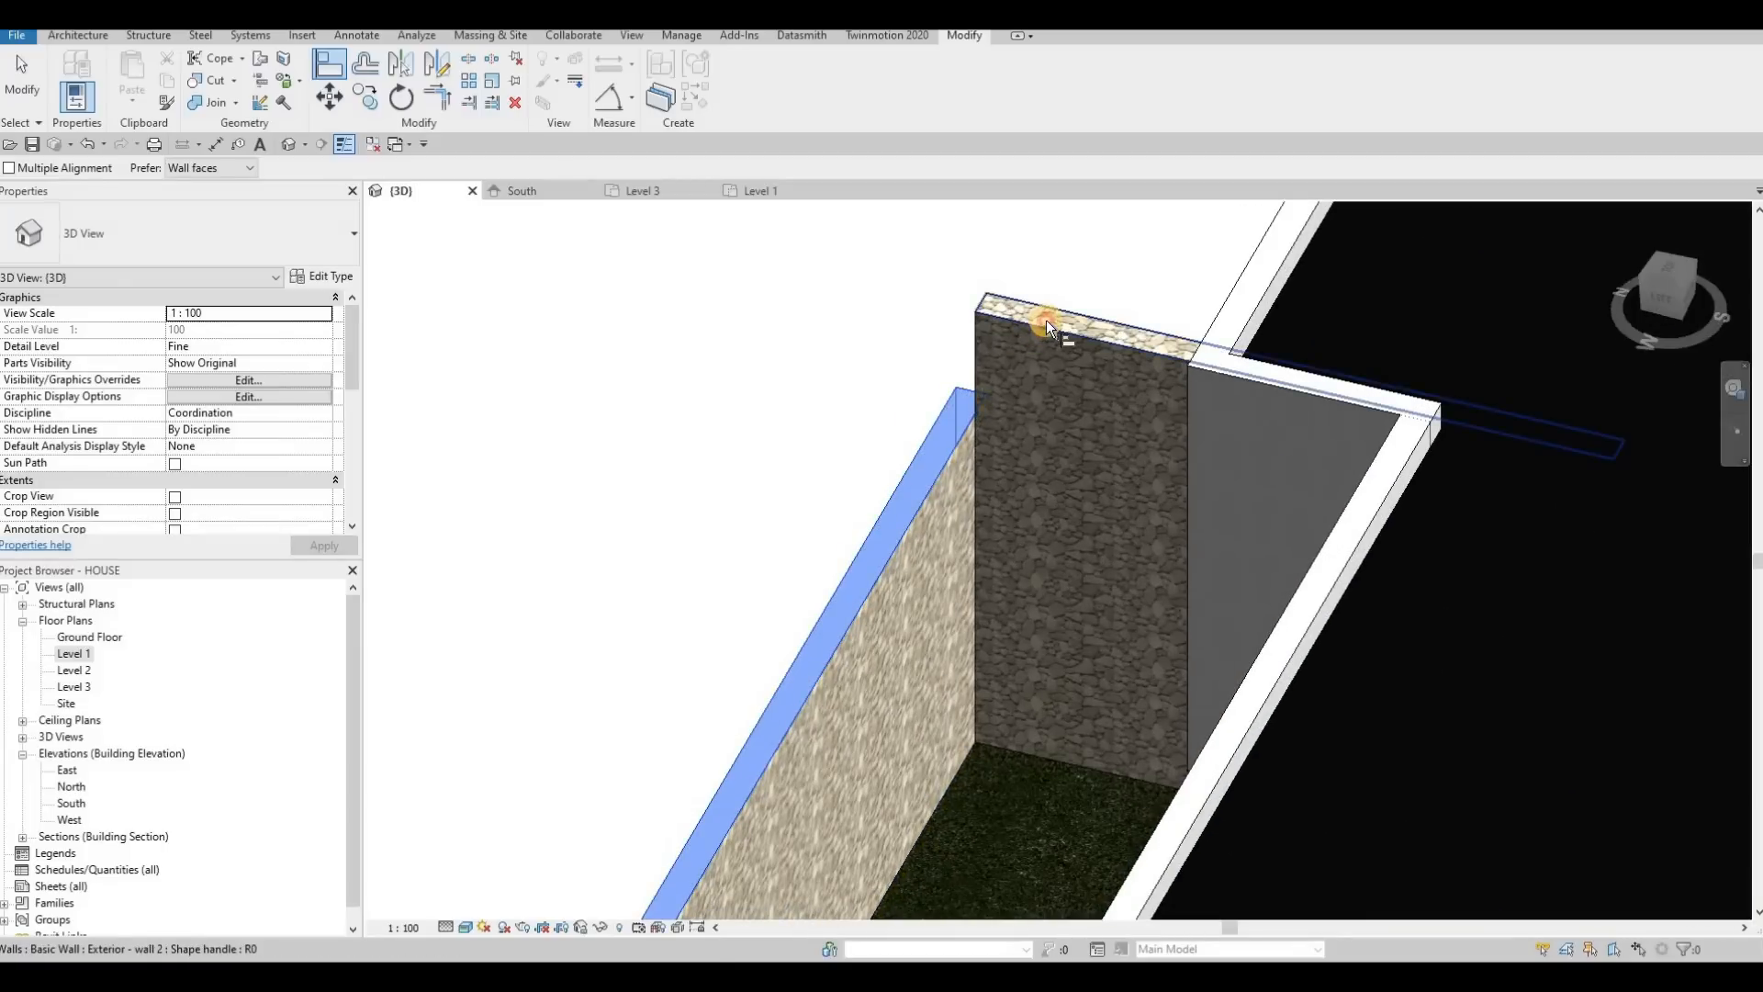
shift+middle_drag(1035, 452, 1138, 539)
key(Escape)
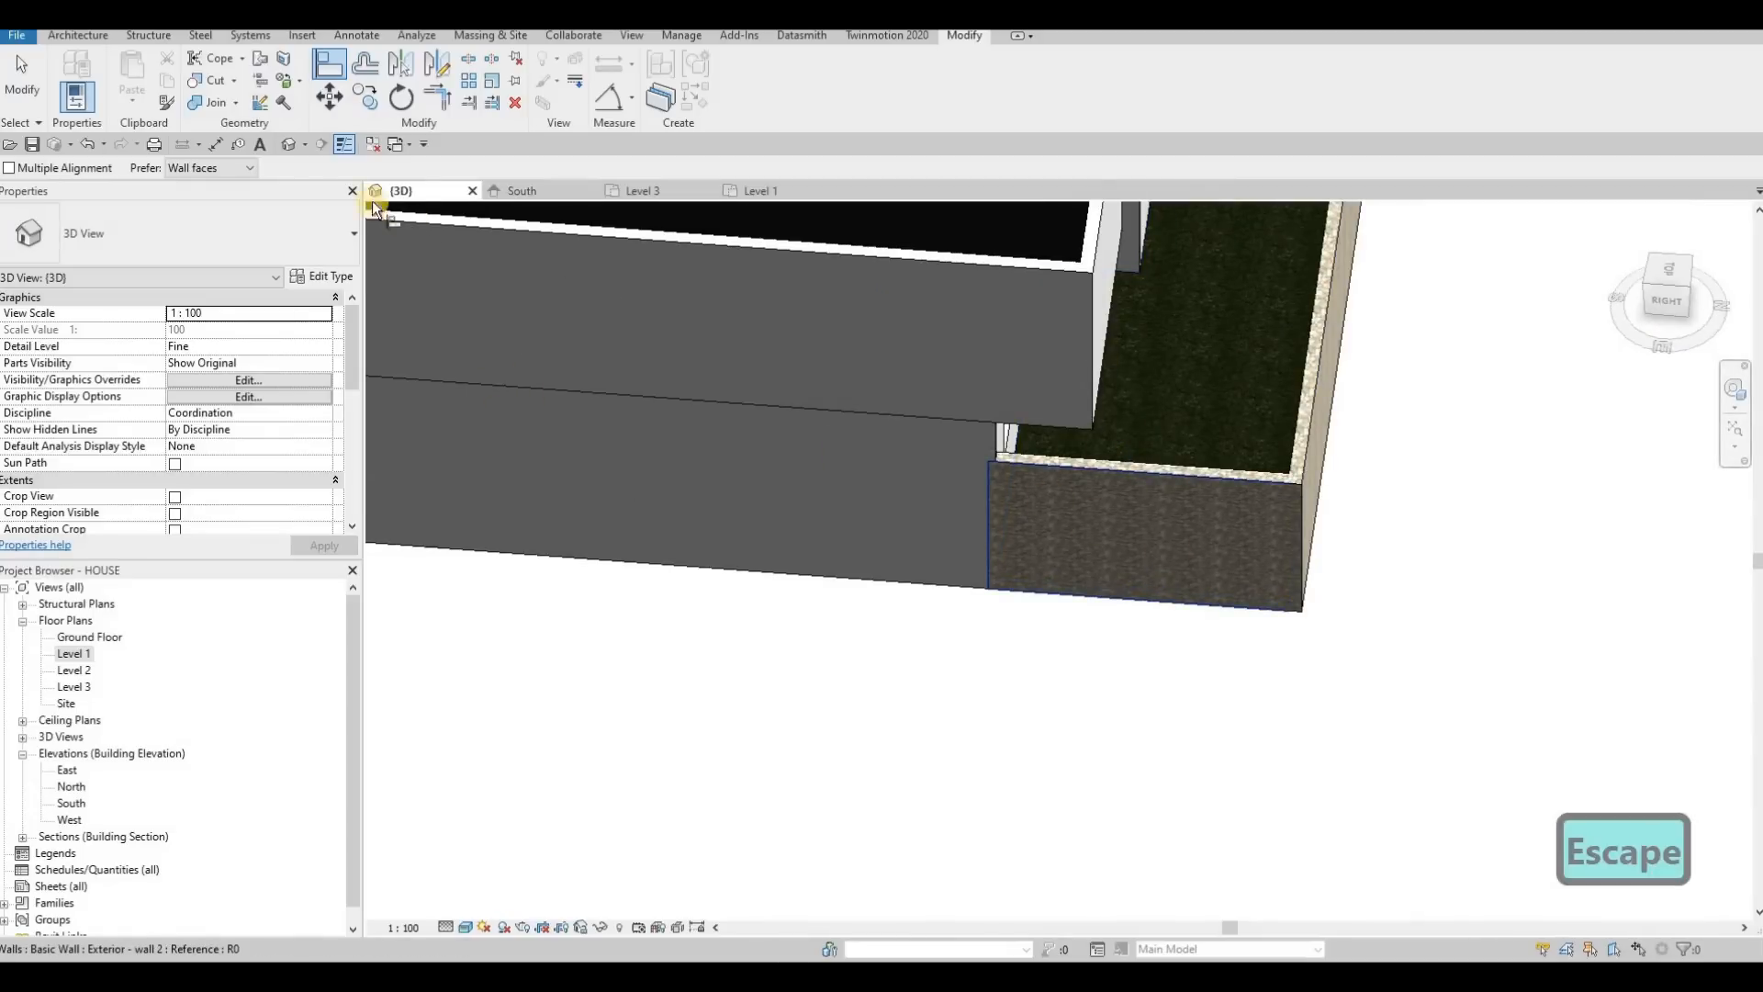
In the Level 1 plan, shorten the living-room-side rubble wall to about 3600 mm by pulling its house-side end back
click(760, 190)
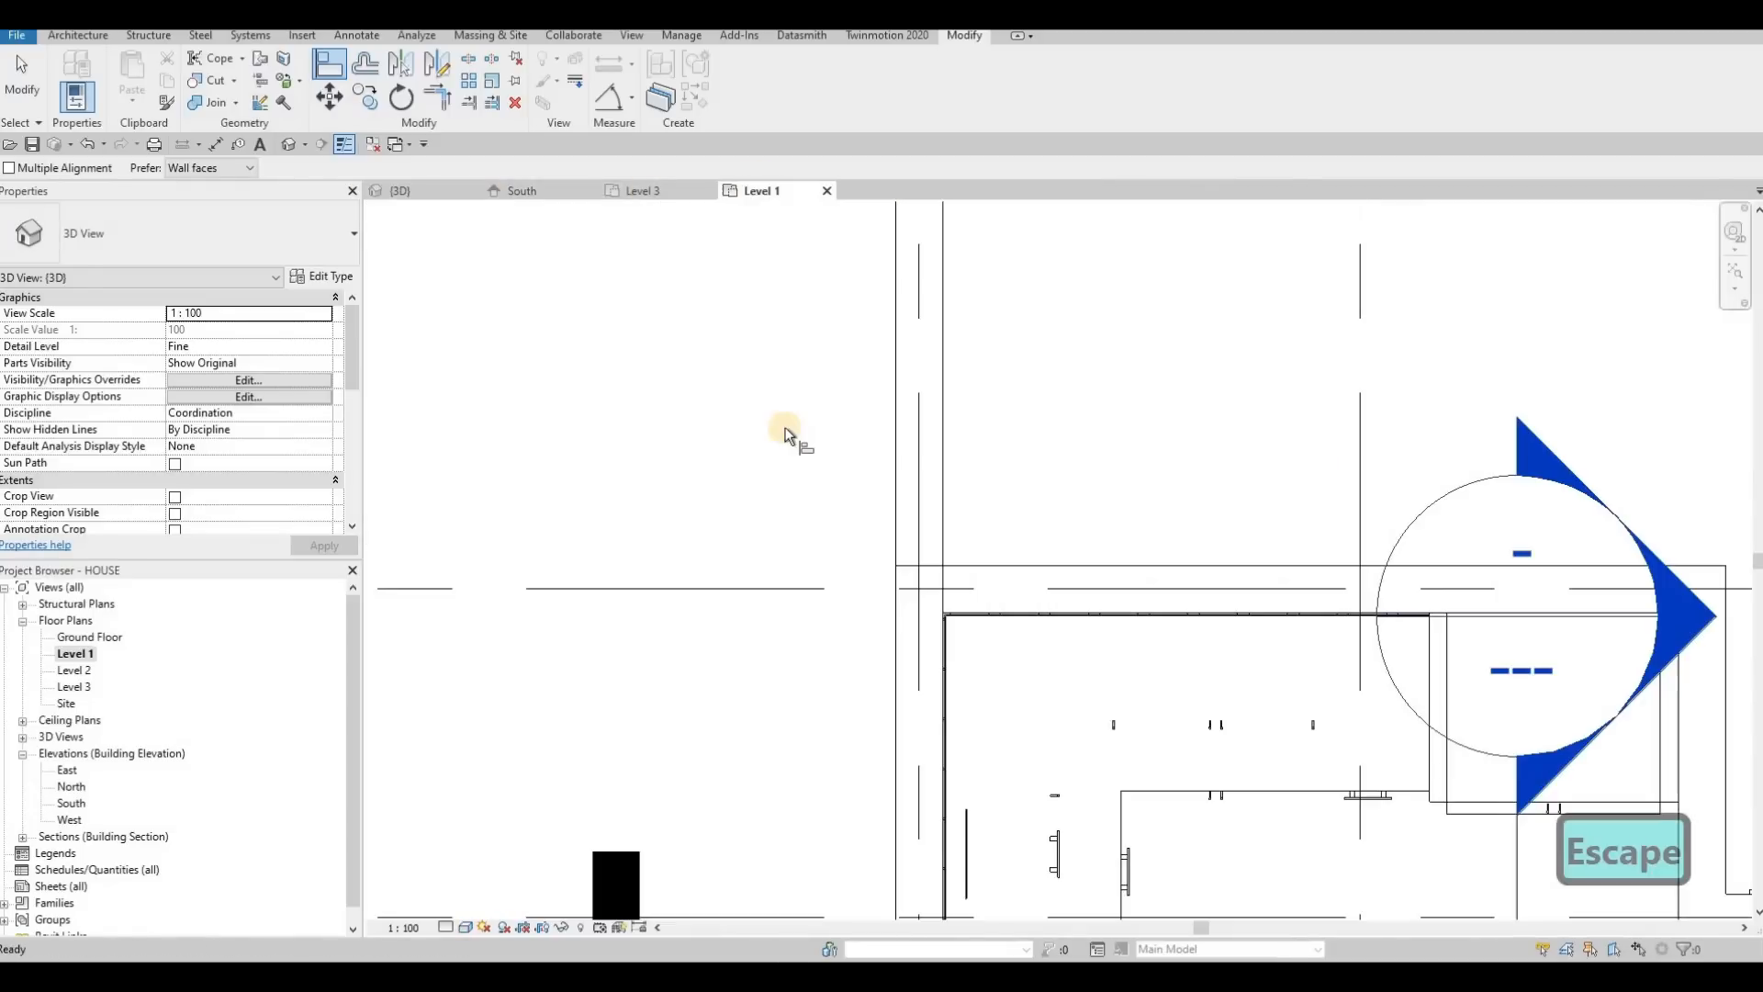
scroll(878, 410, down, 5)
key(Escape)
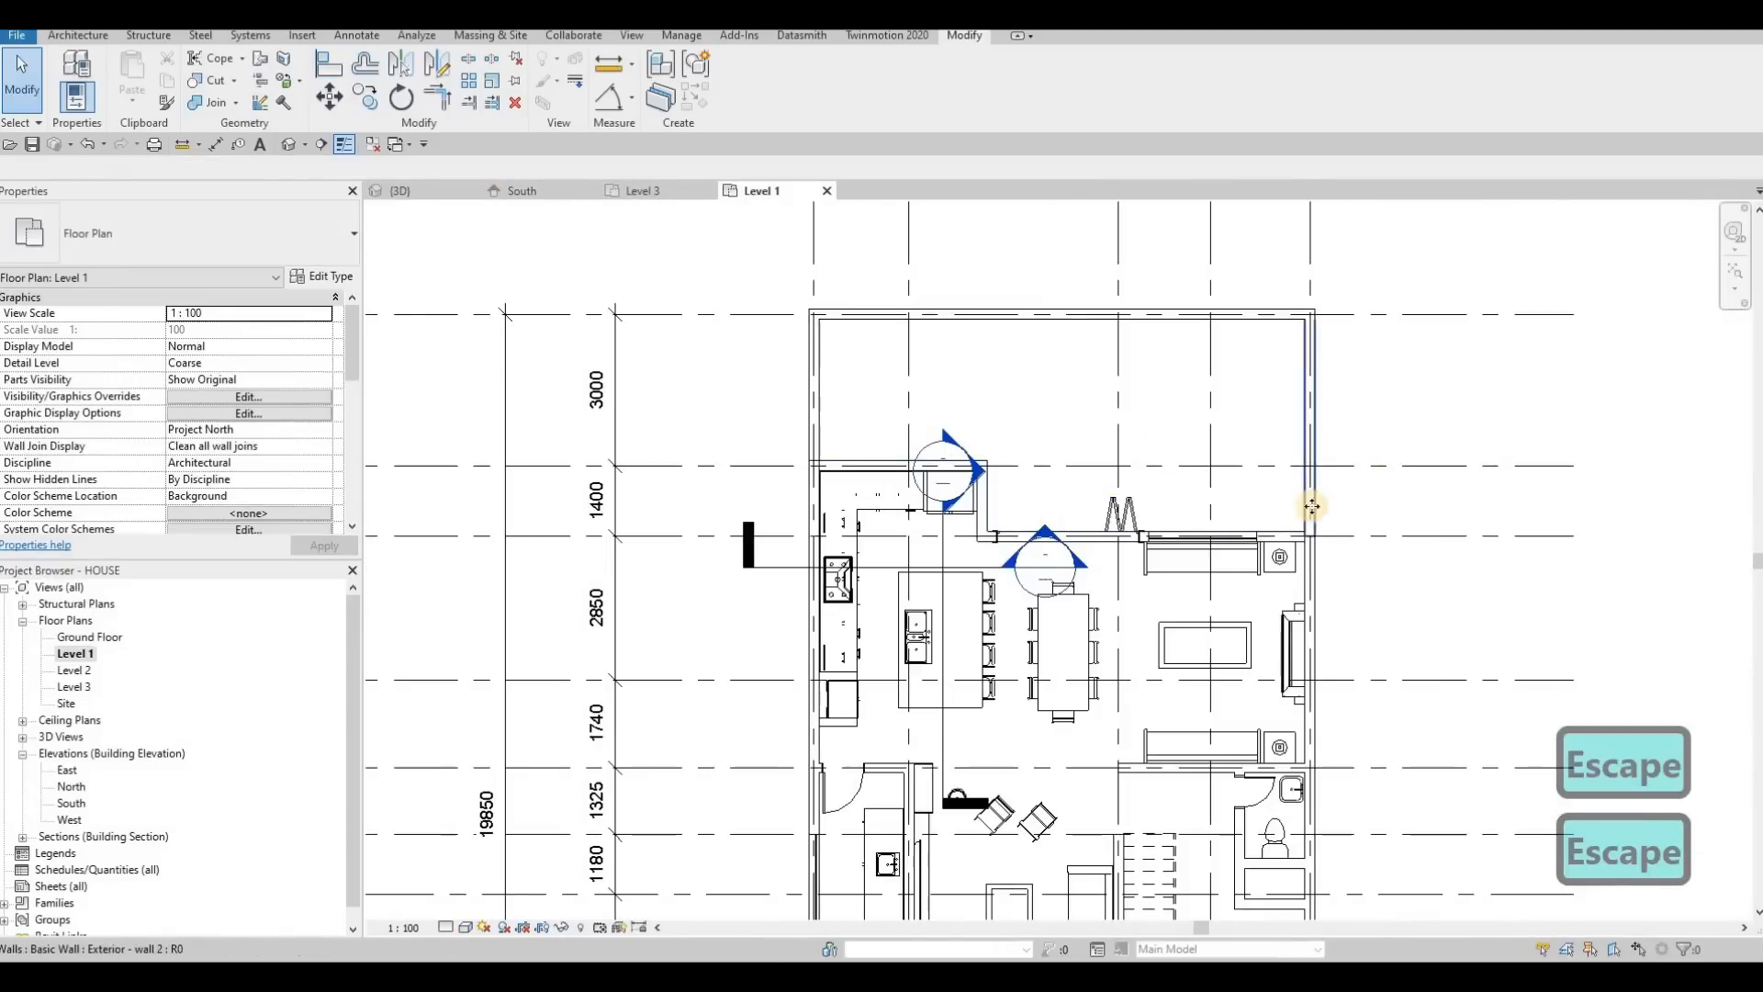
click(1313, 493)
click(1317, 498)
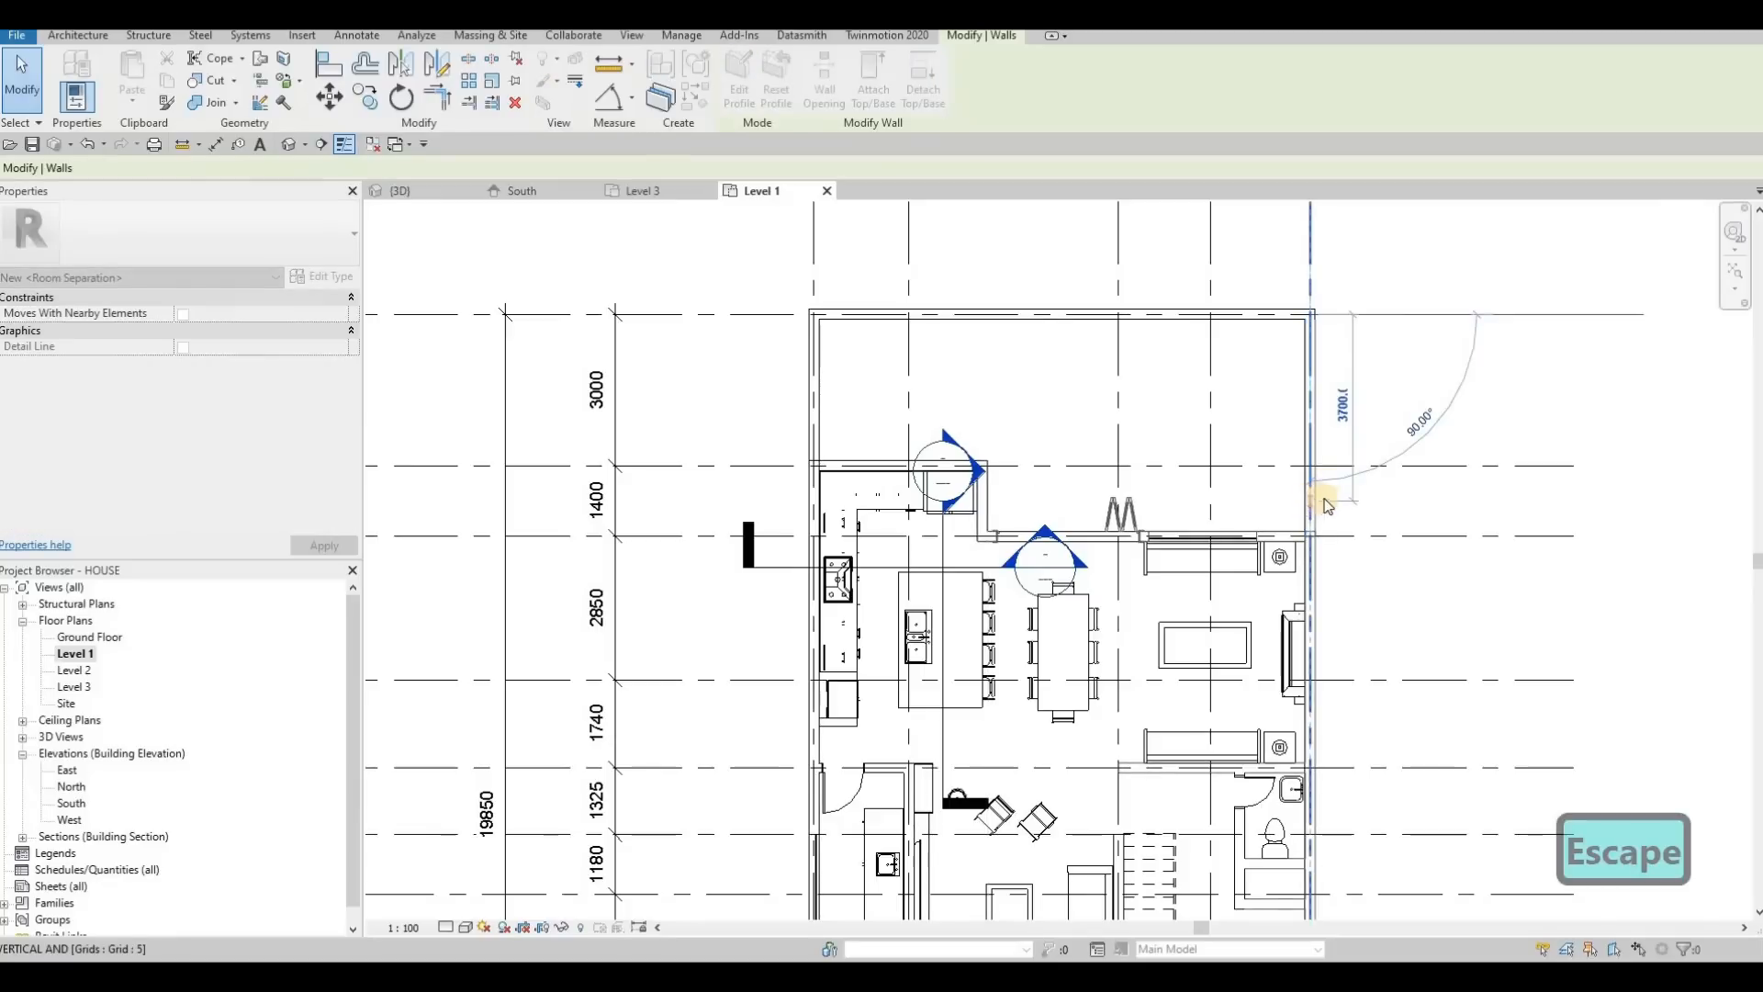
Try to shift the living-room-side rubble wall outward and stretch its free end toward the house wall
drag(1308, 431, 1394, 441)
scroll(1341, 430, down, 3)
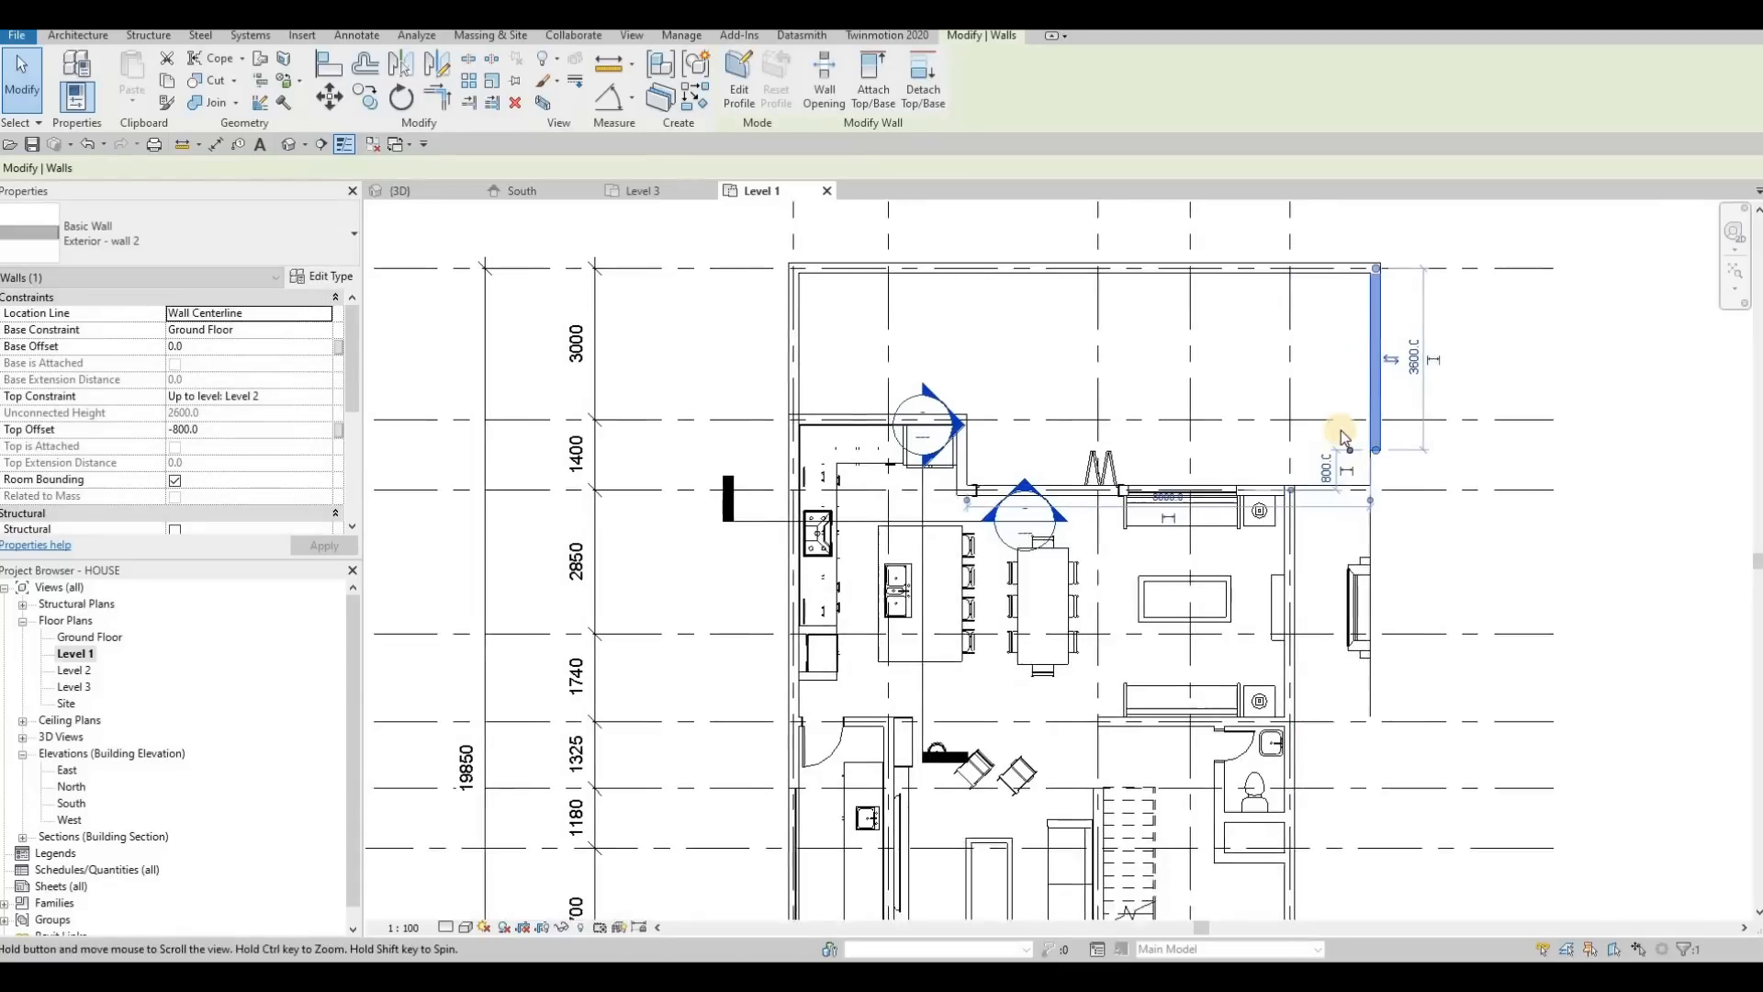
key(Escape)
key(Escape)
scroll(1359, 423, up, 2)
click(1359, 450)
drag(1360, 451, 1312, 484)
scroll(1374, 559, down, 2)
scroll(1312, 484, up, 2)
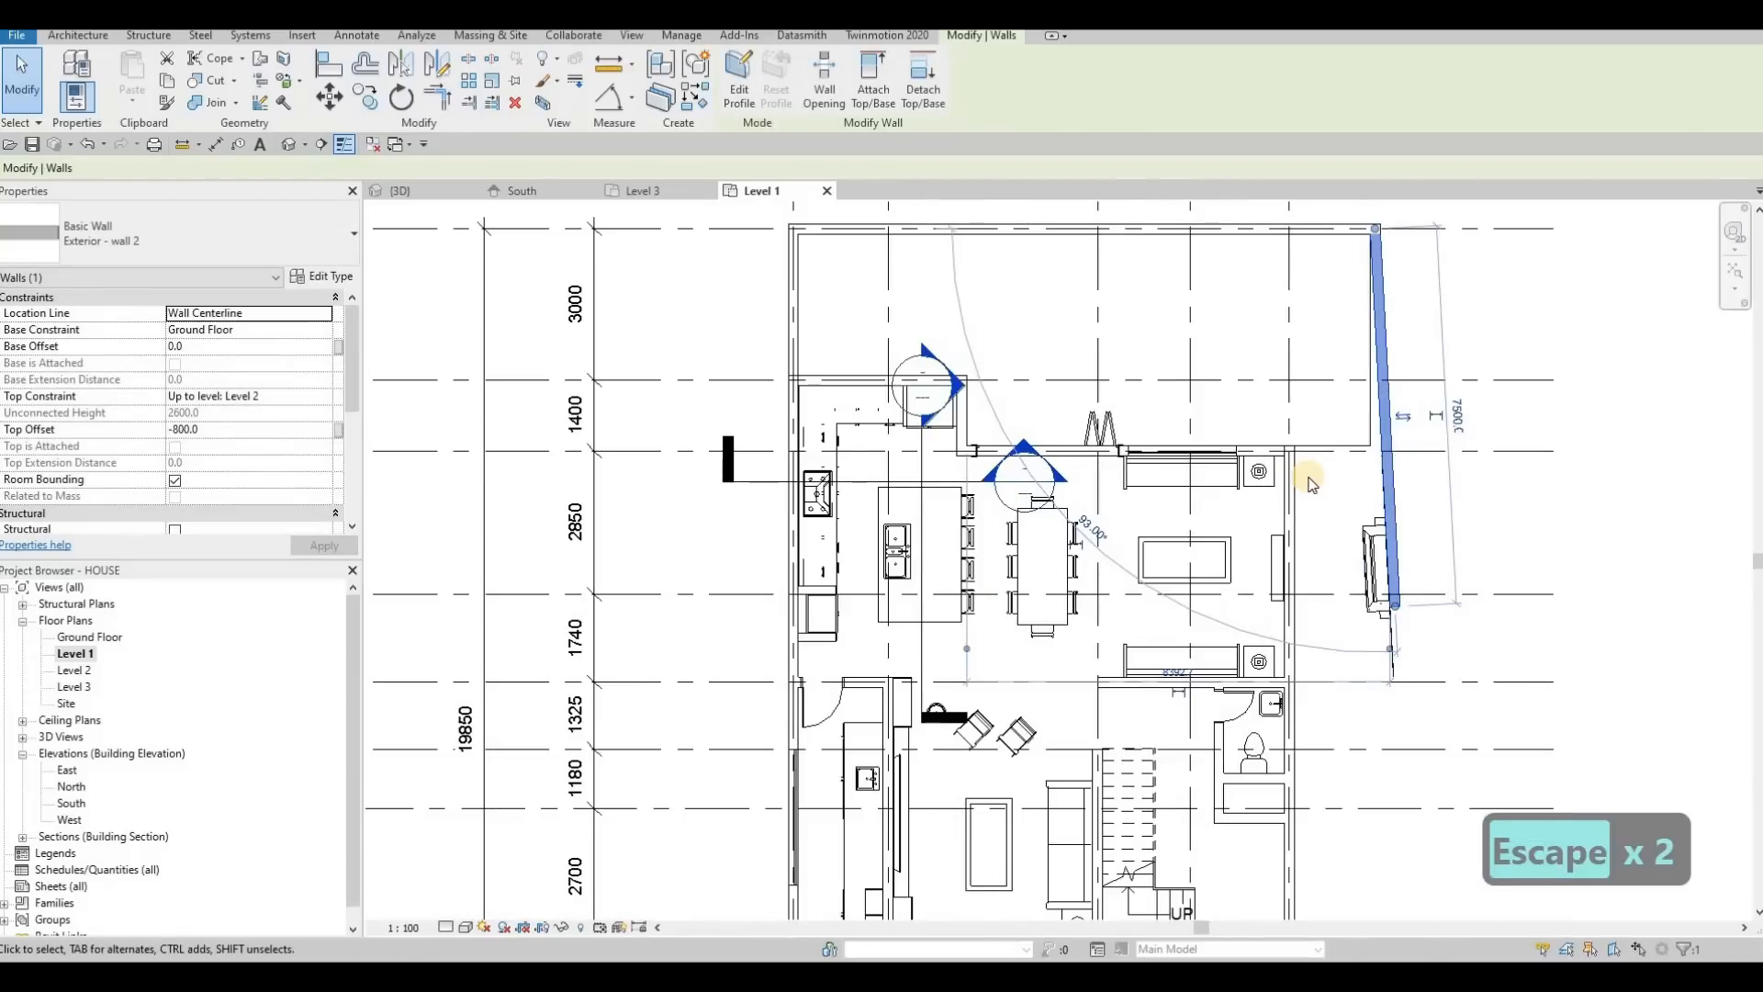
Undo the stretch and the outward shift of the living-room-side rubble wall
key(ctrl+z)
key(Escape)
key(ctrl+z)
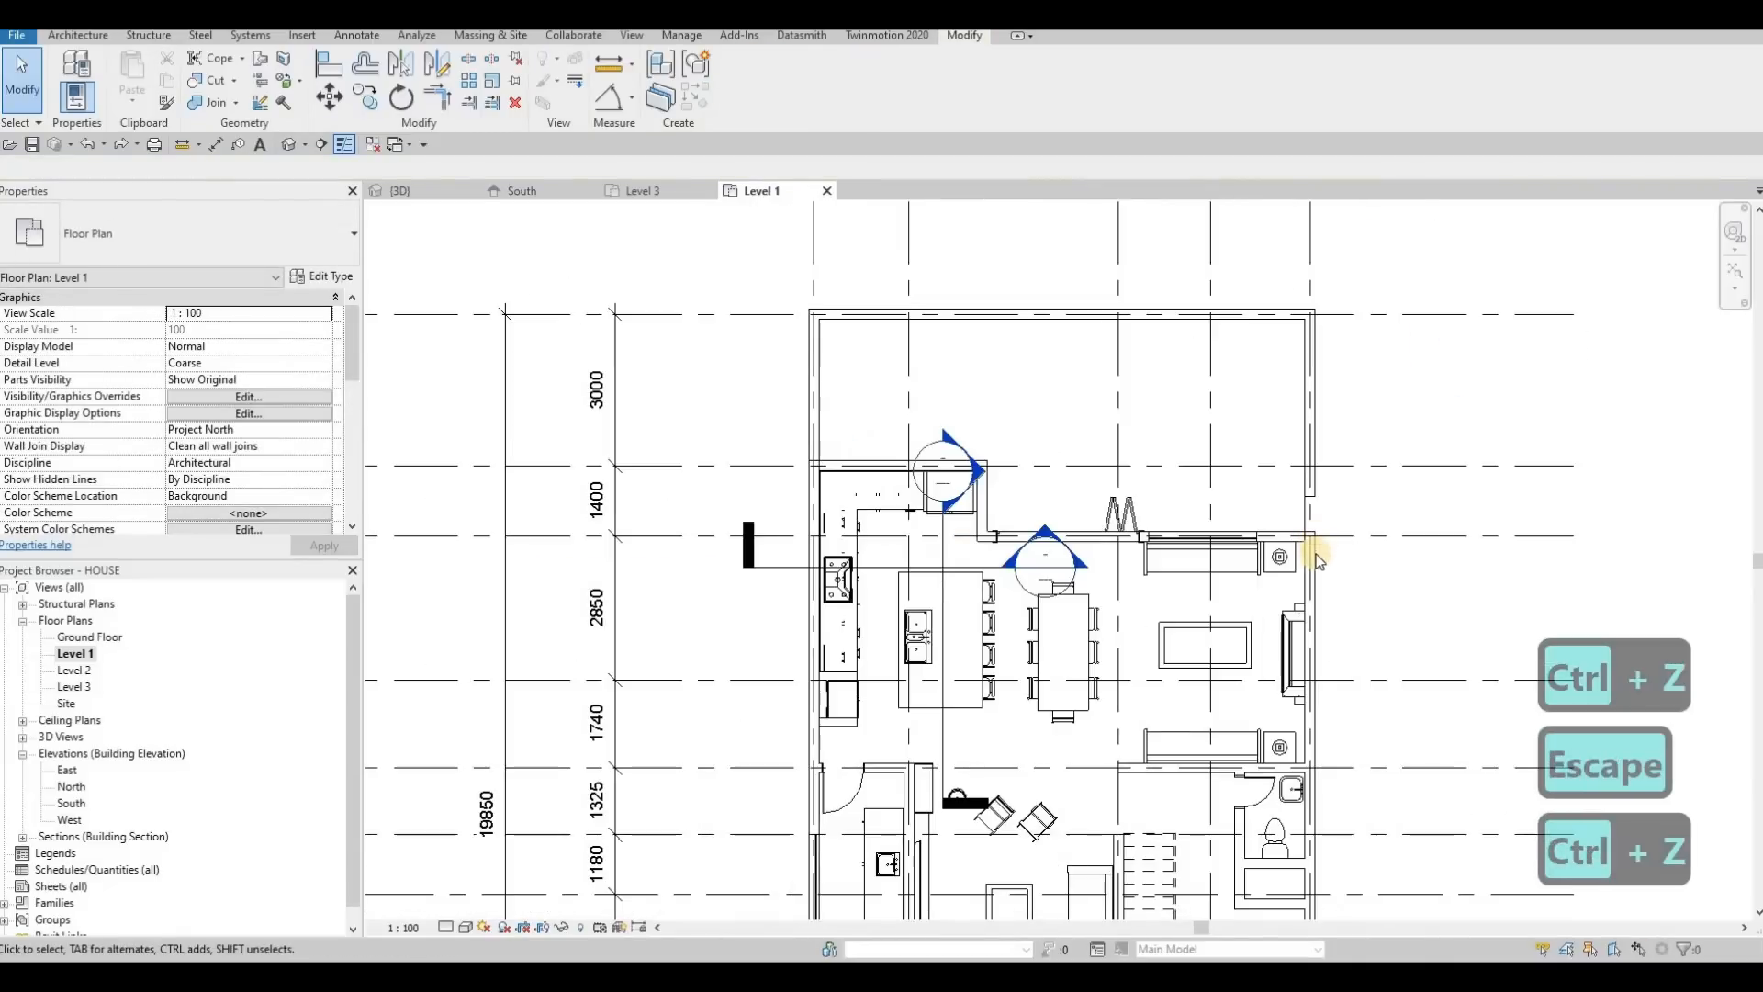
Try to adjust the living-room-side rubble wall by moving it about 600 mm outward from its grid line
scroll(1319, 562, up, 2)
click(1311, 459)
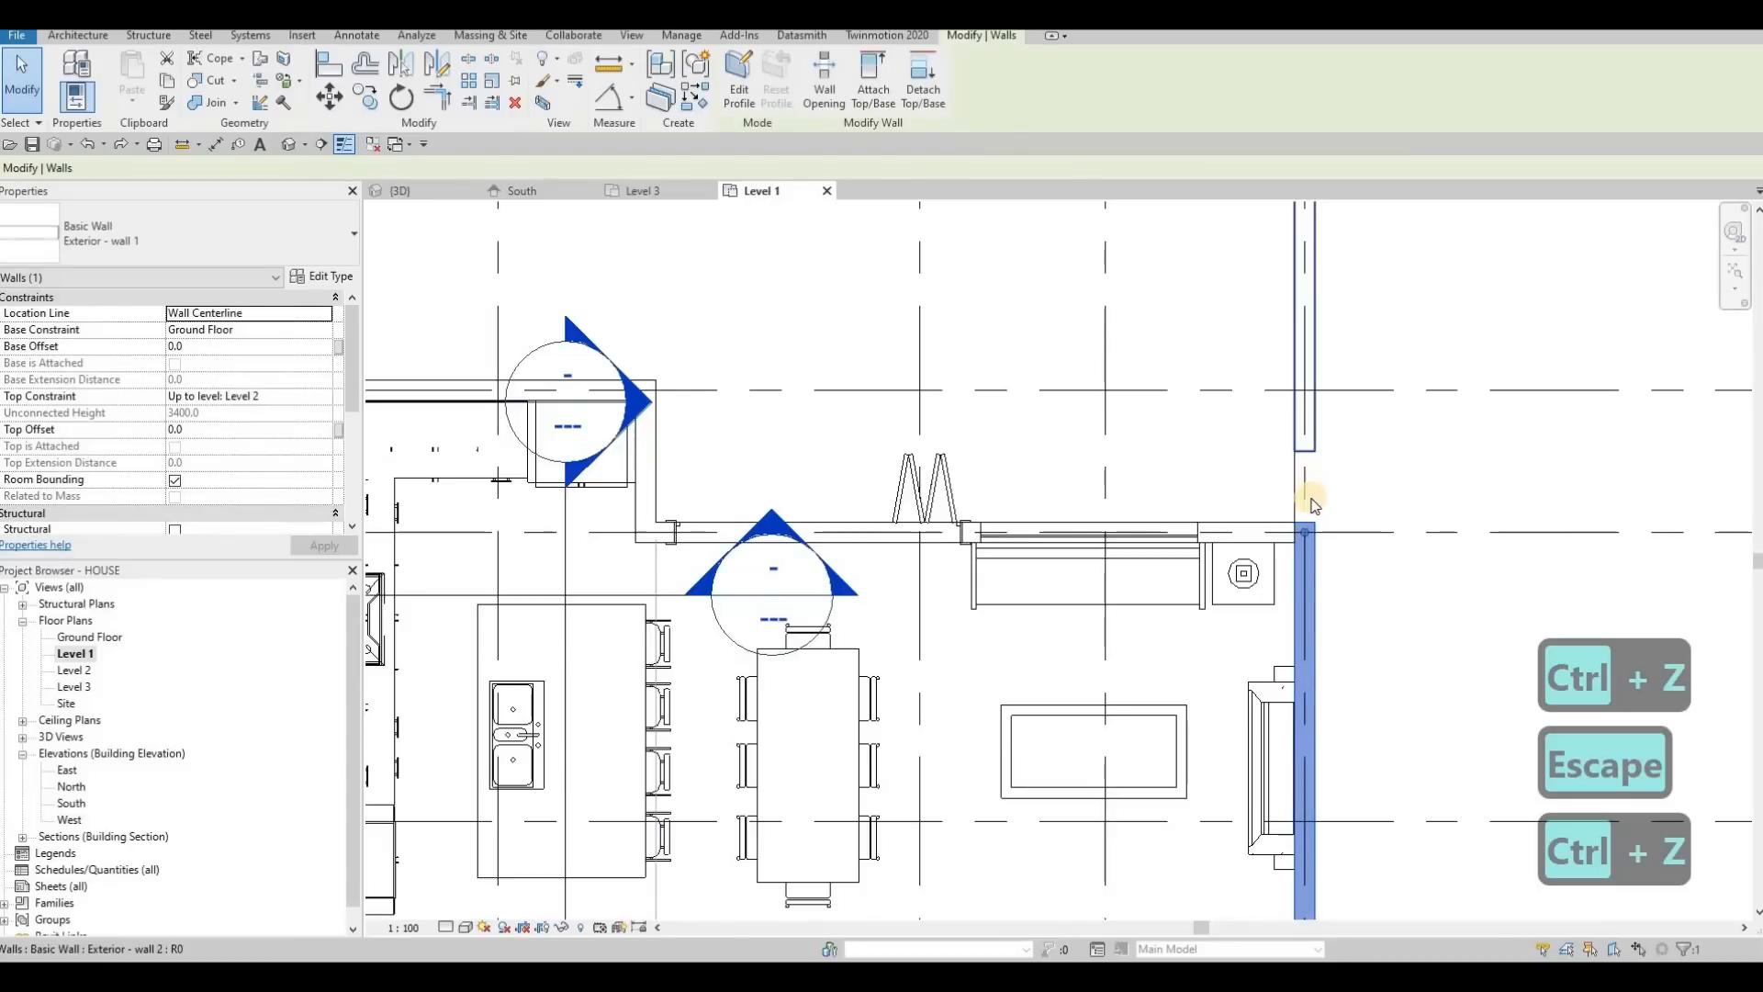
click(1313, 503)
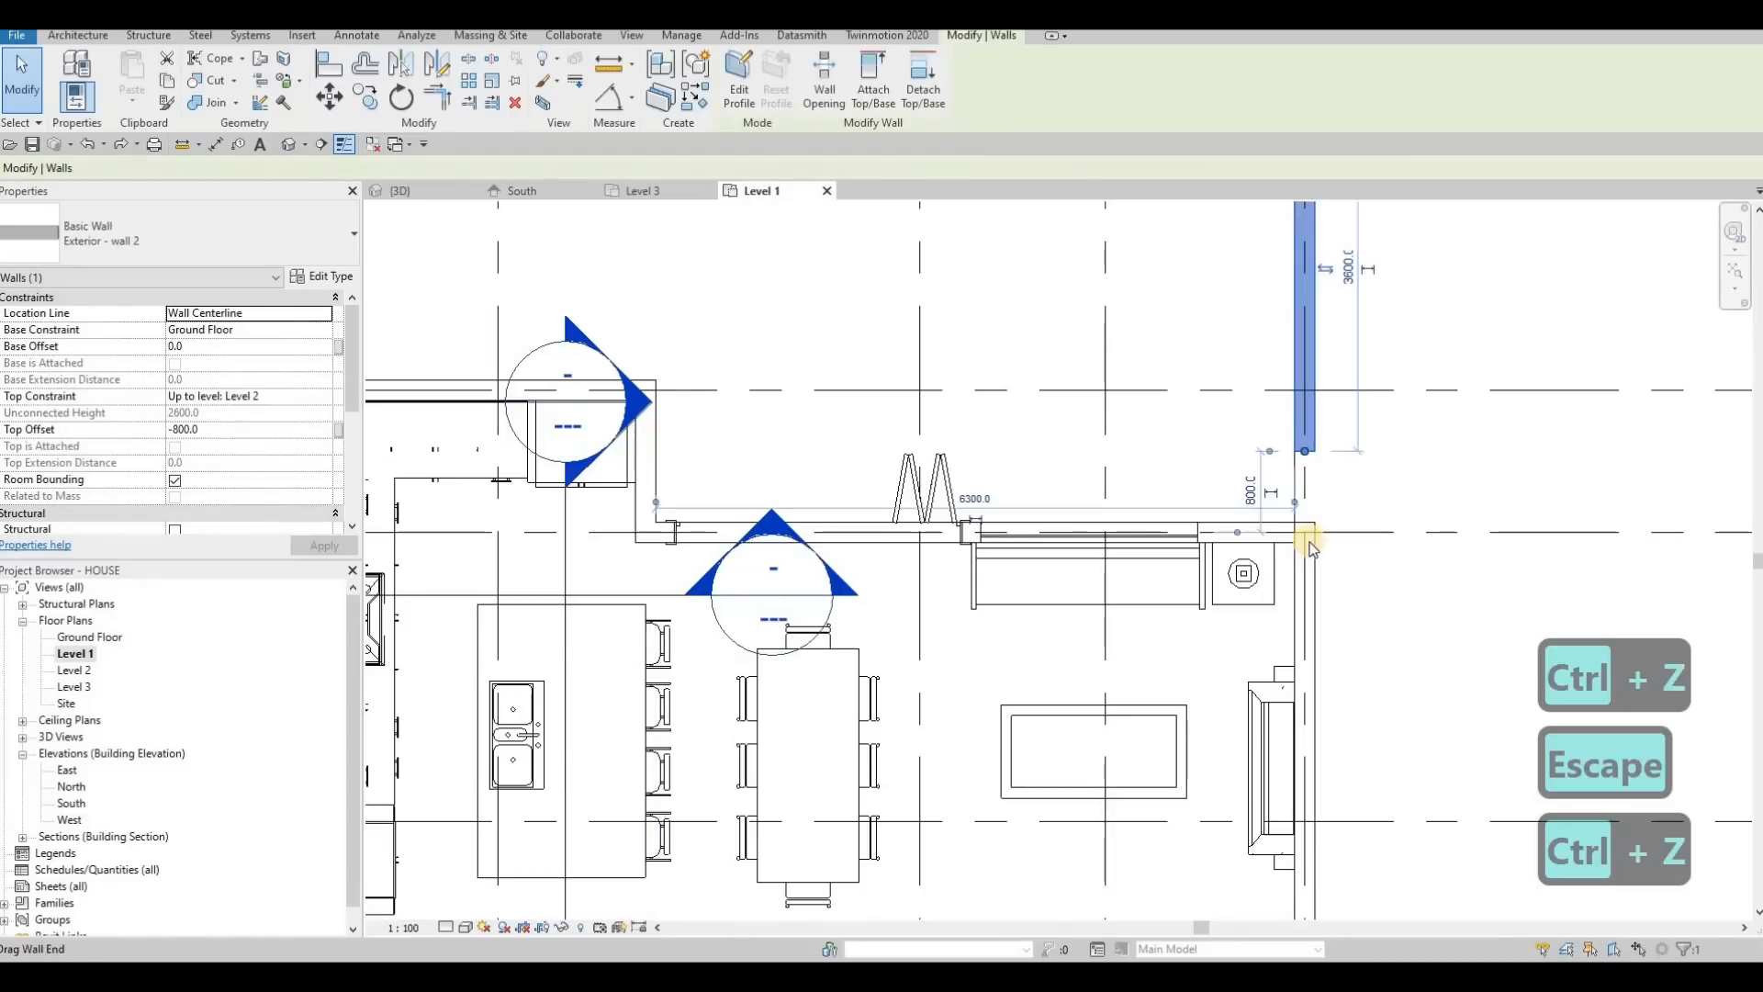
click(1280, 705)
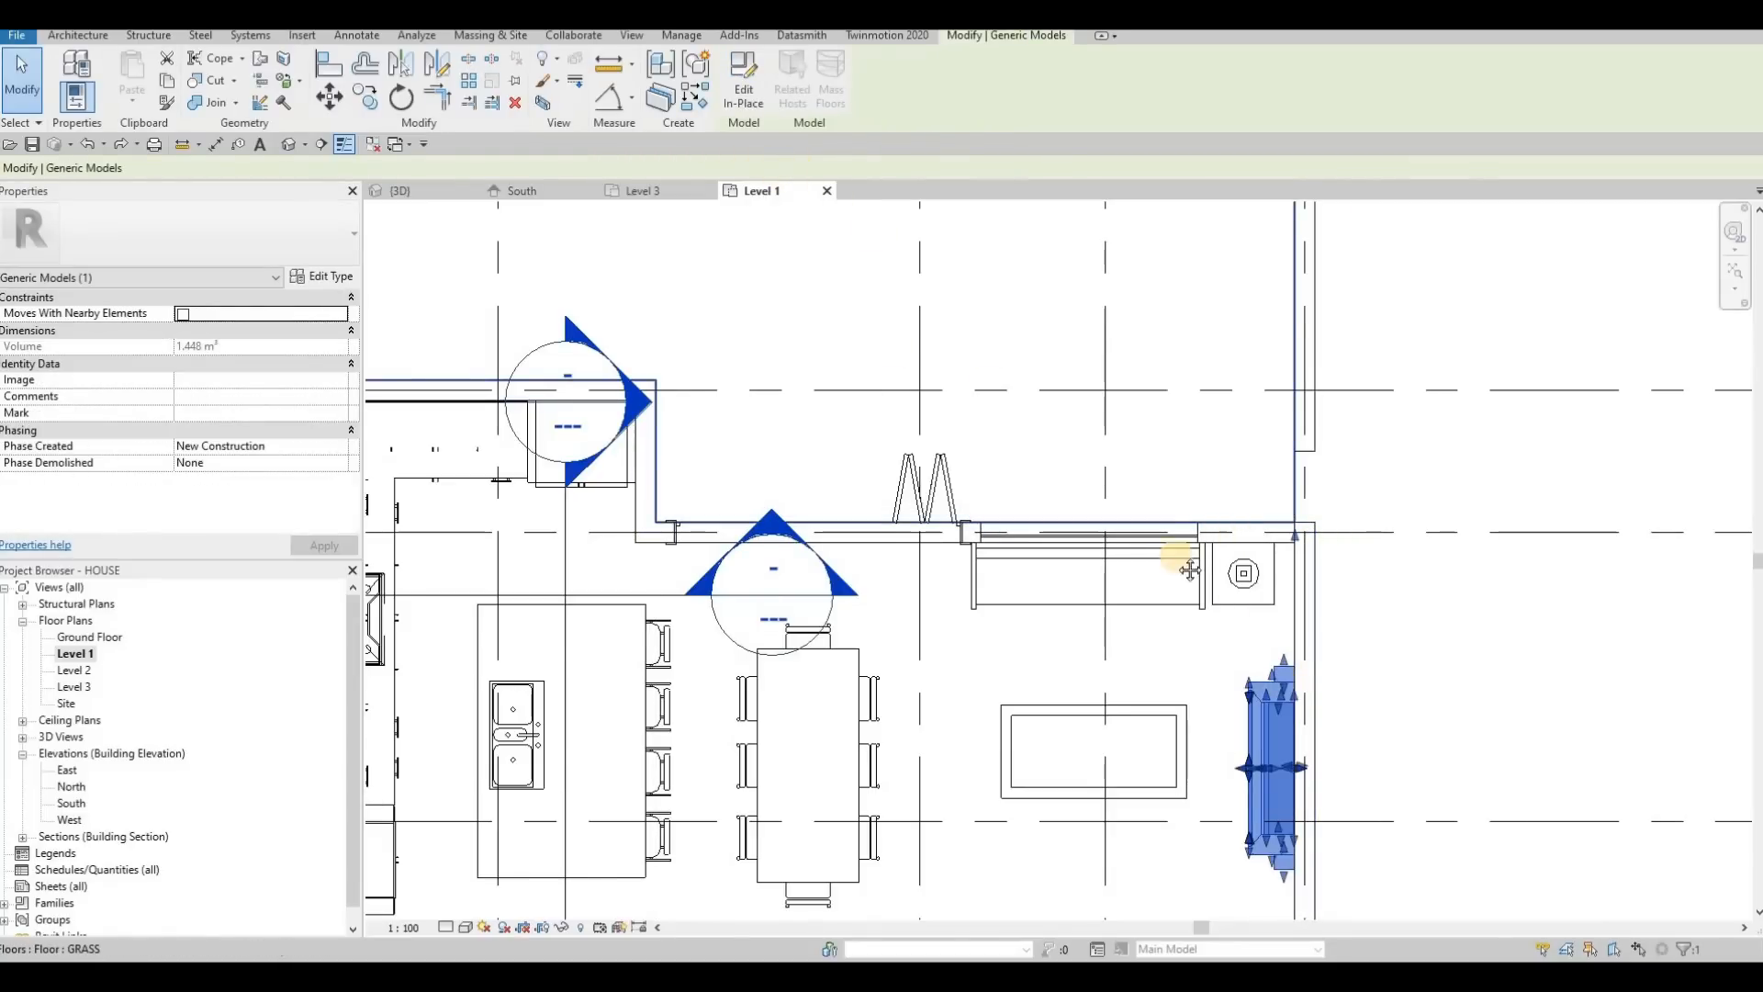
key(Escape)
key(Escape)
click(1276, 450)
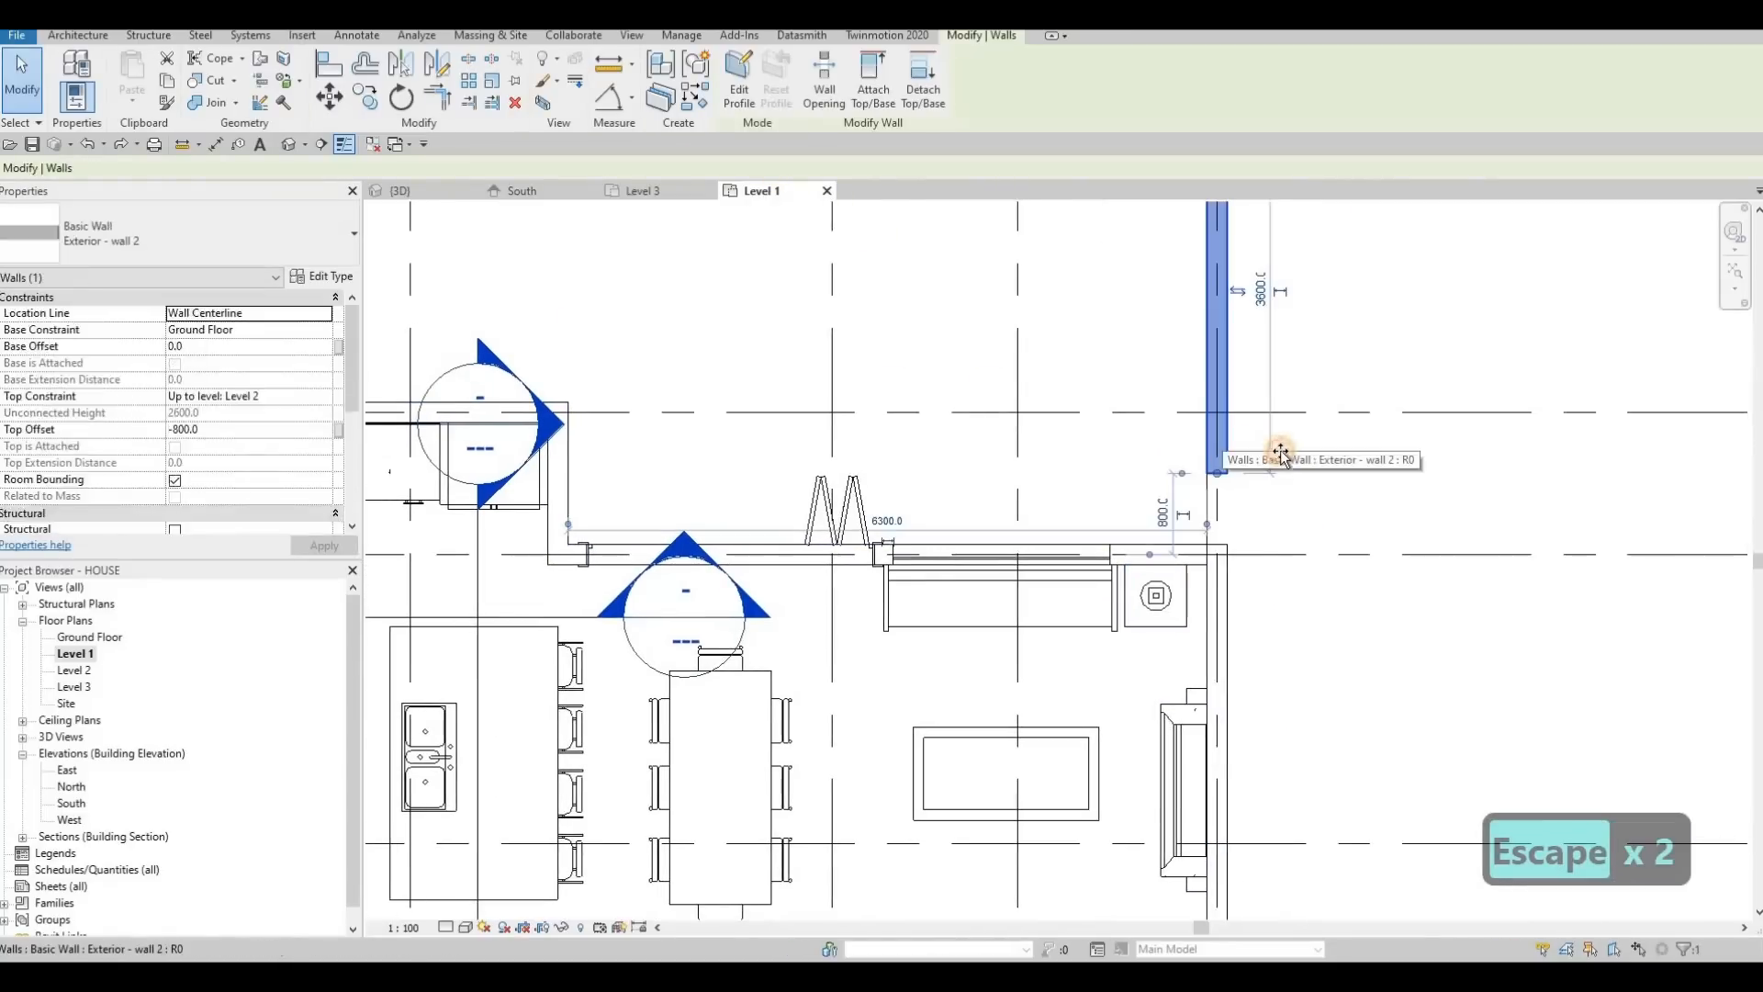
drag(1281, 450, 1282, 451)
drag(1286, 520, 1286, 521)
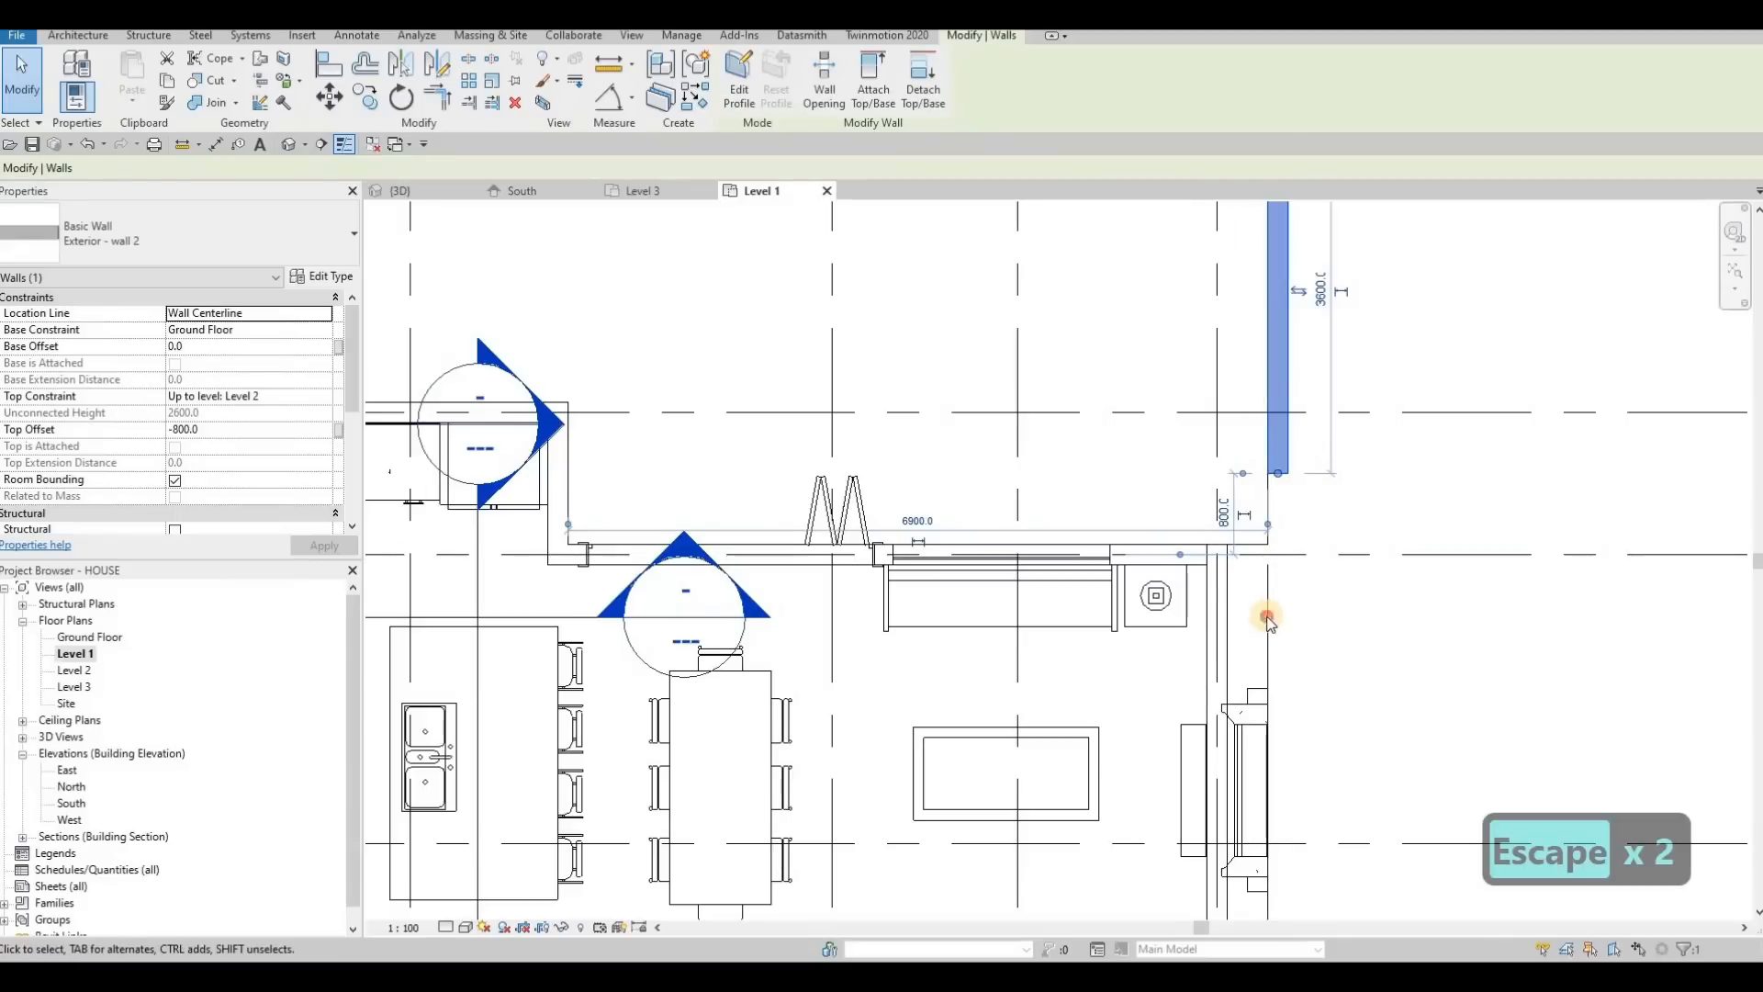
Try to move the displaced fireplace generic model back to the living room's exterior wall
click(1267, 618)
middle_drag(1213, 540, 1202, 415)
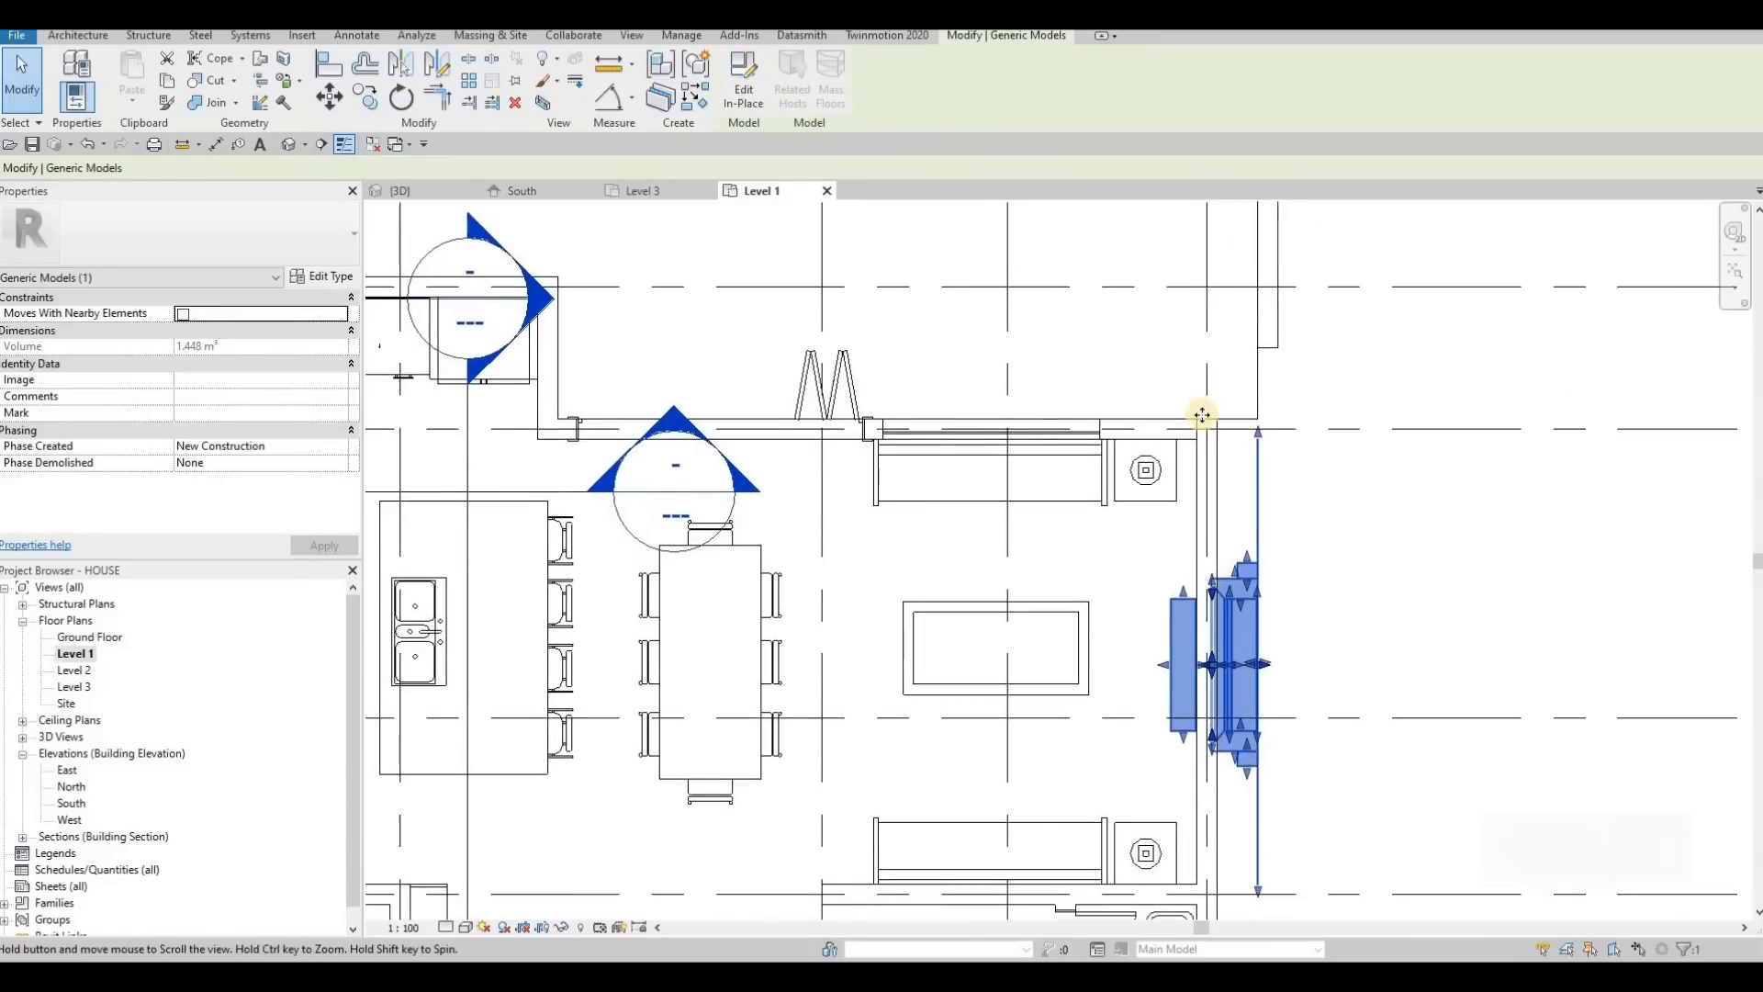
scroll(1202, 415, down, 2)
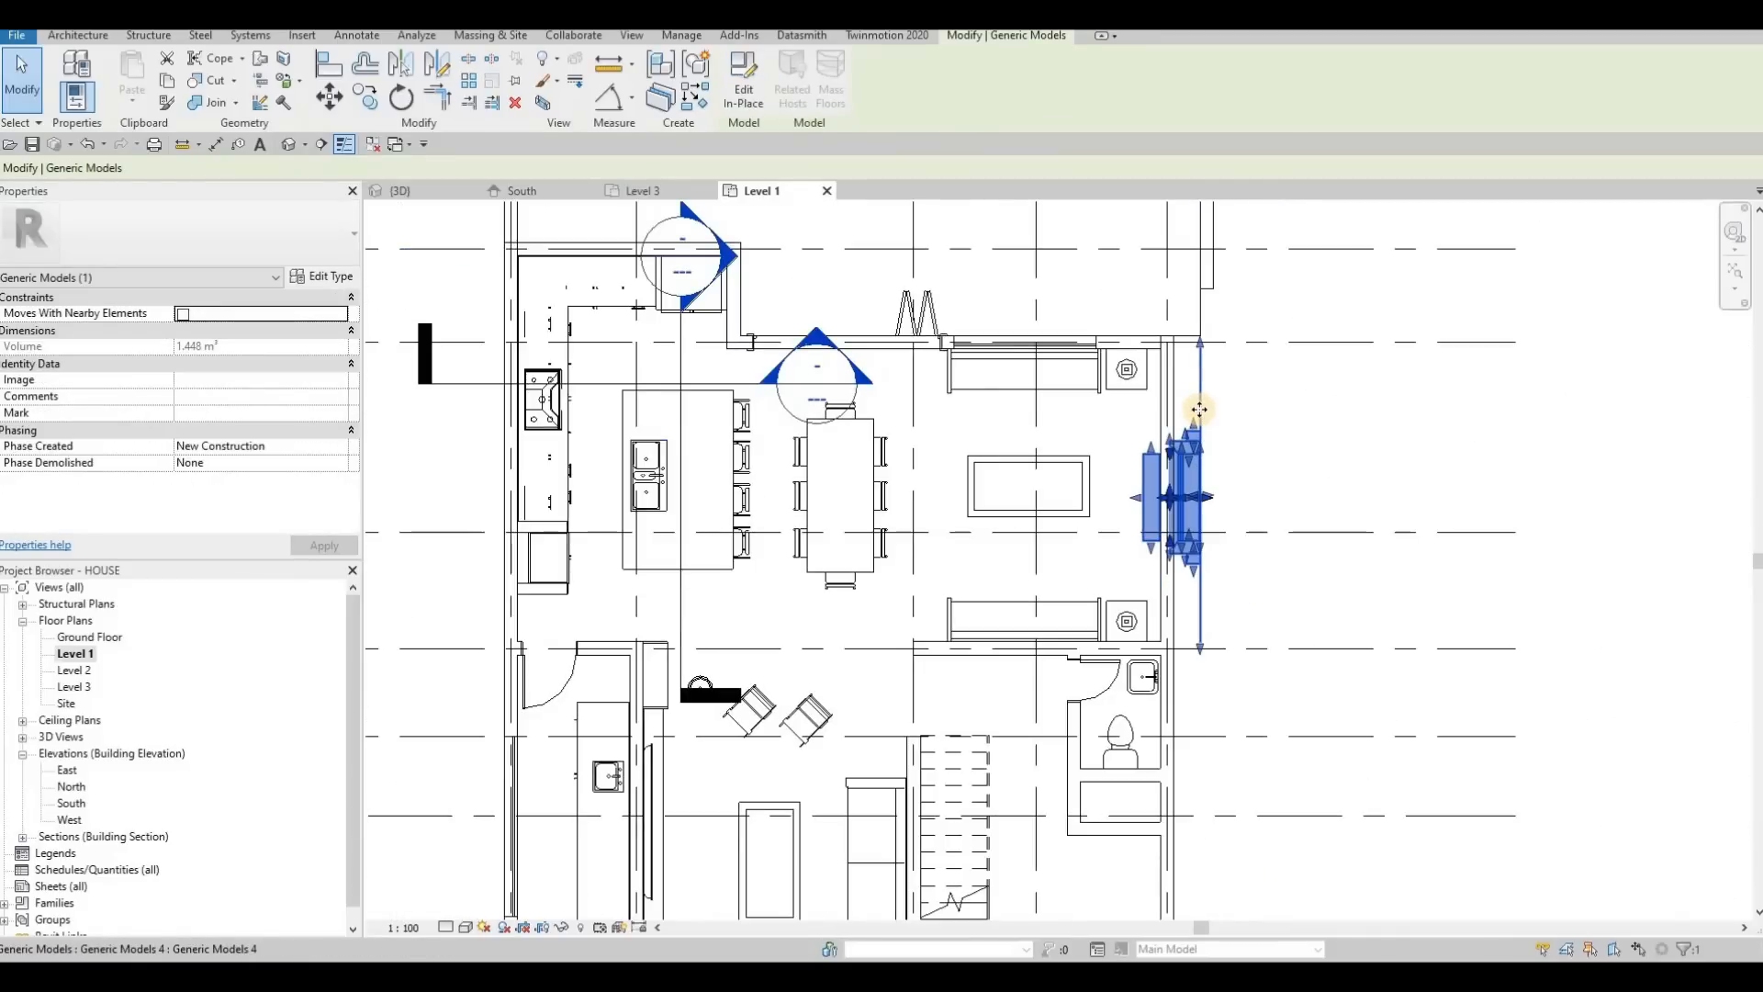
key(m)
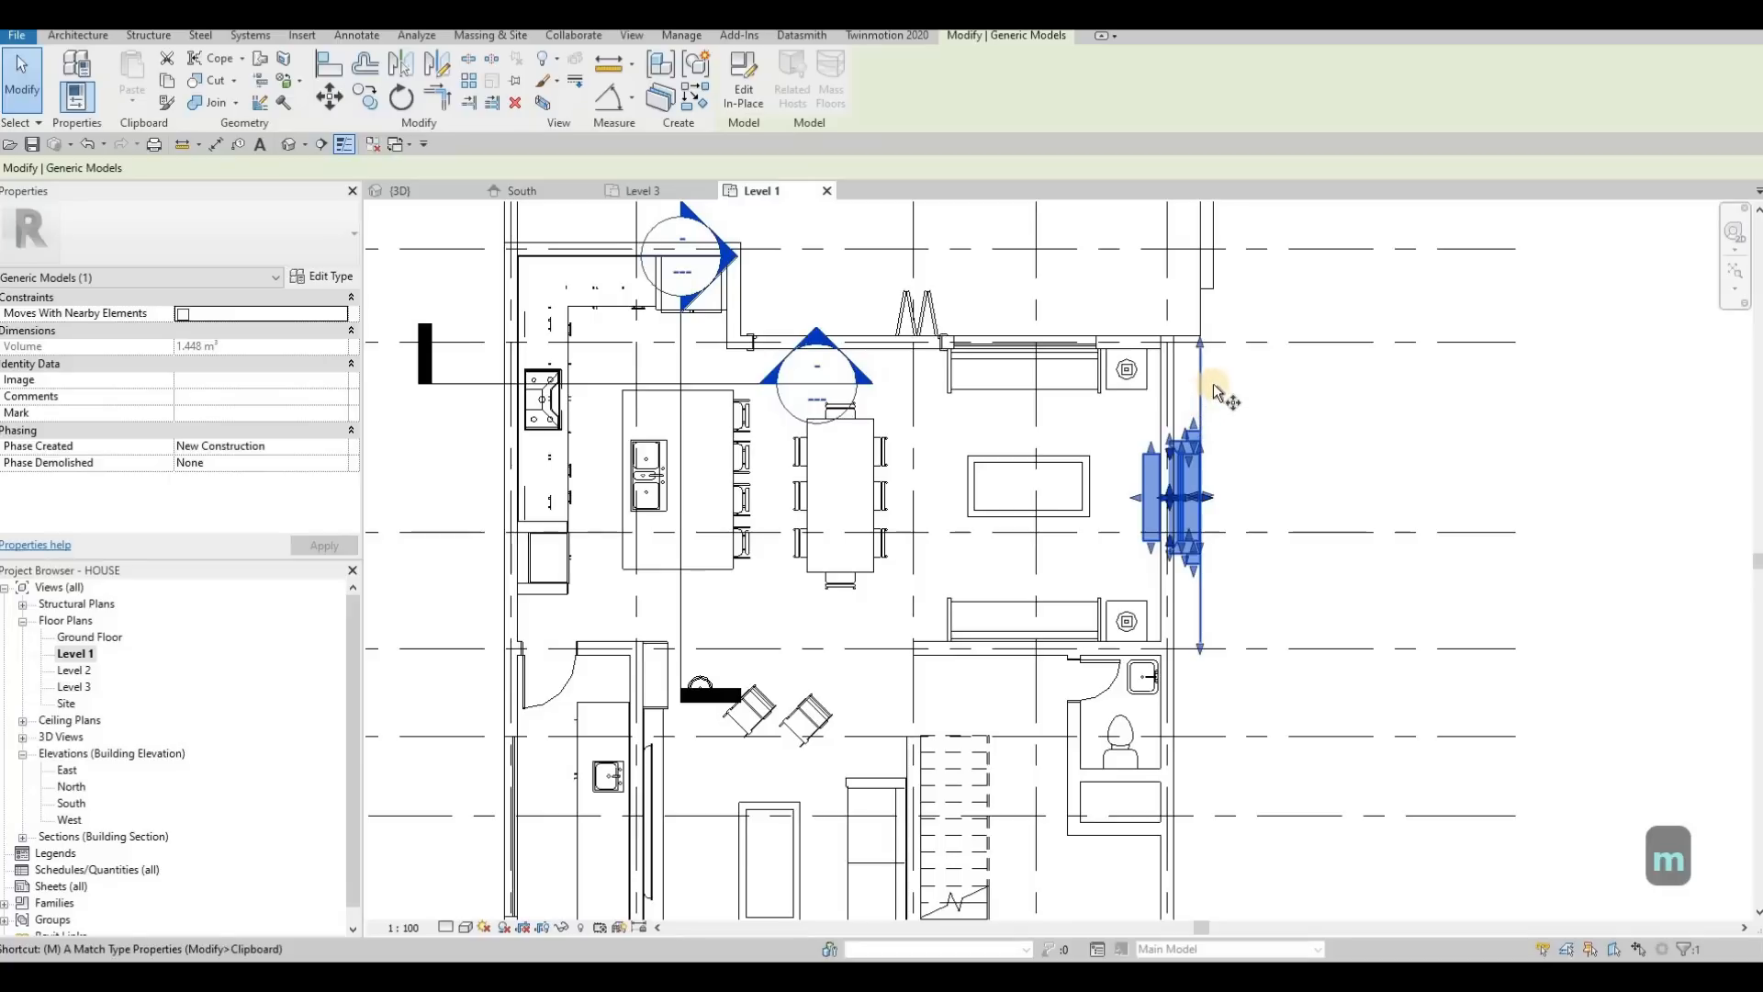
key(v)
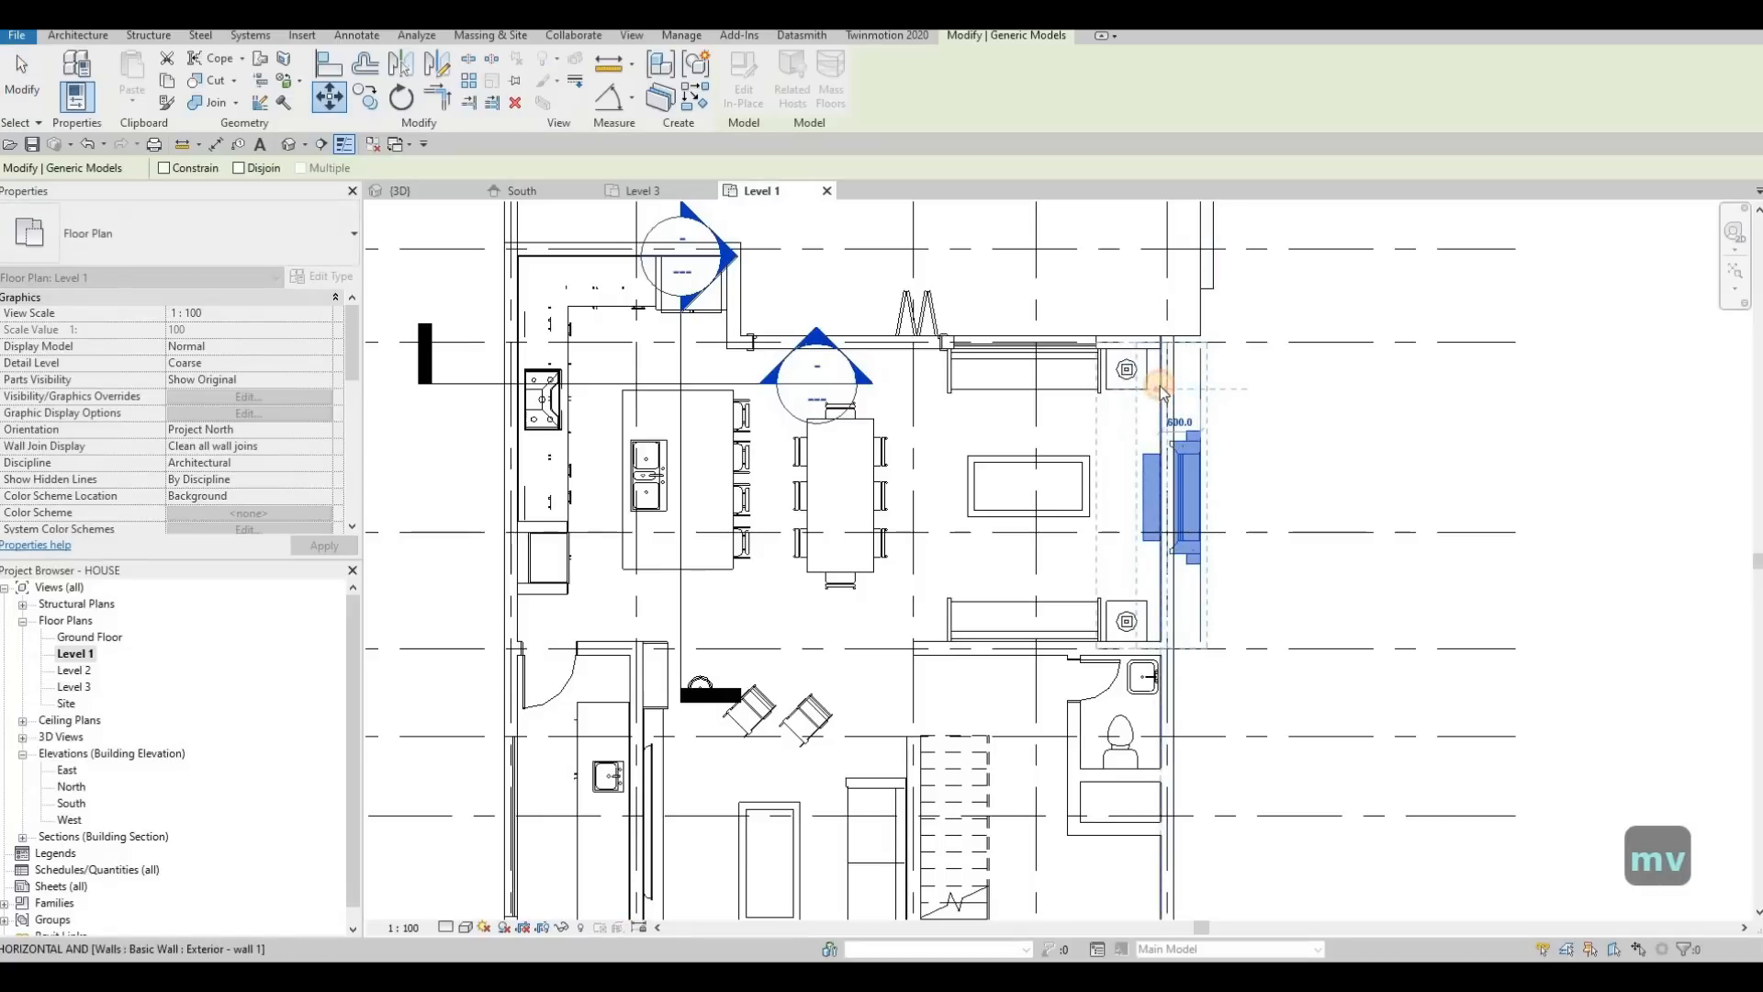
key(Escape)
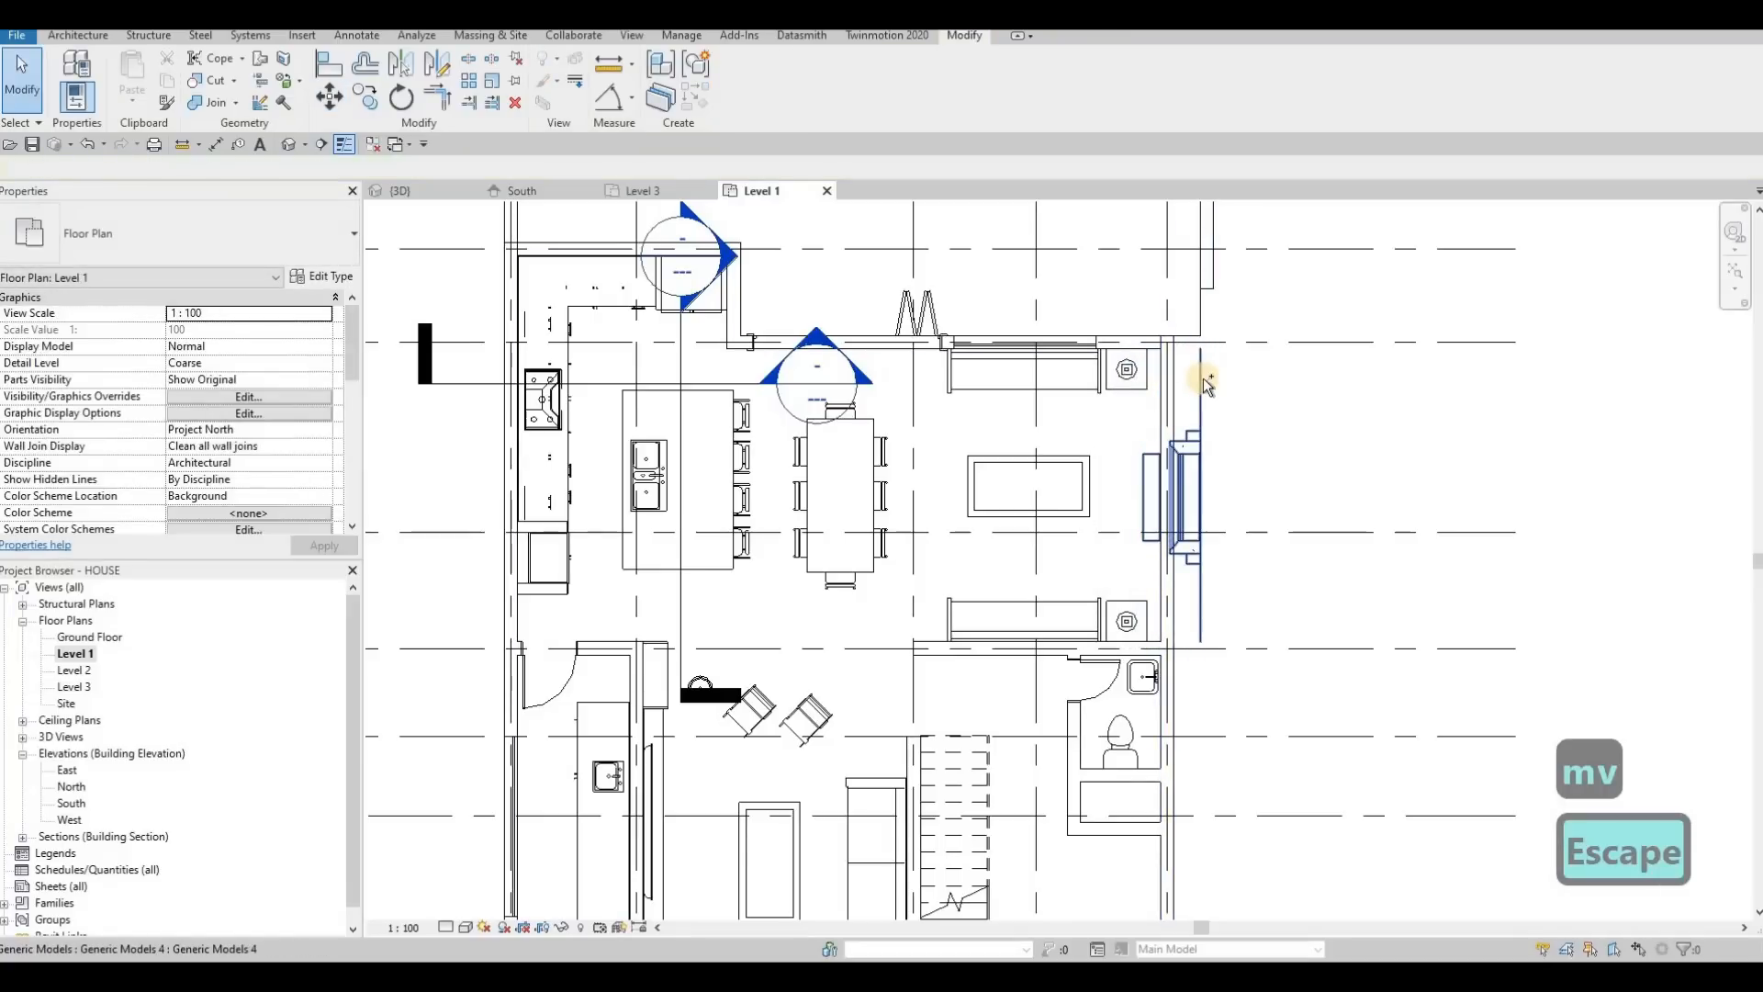
Undo the last outward move of the side rubble wall, restoring the attached fireplace model as well
key(ctrl+z)
key(ctrl+z)
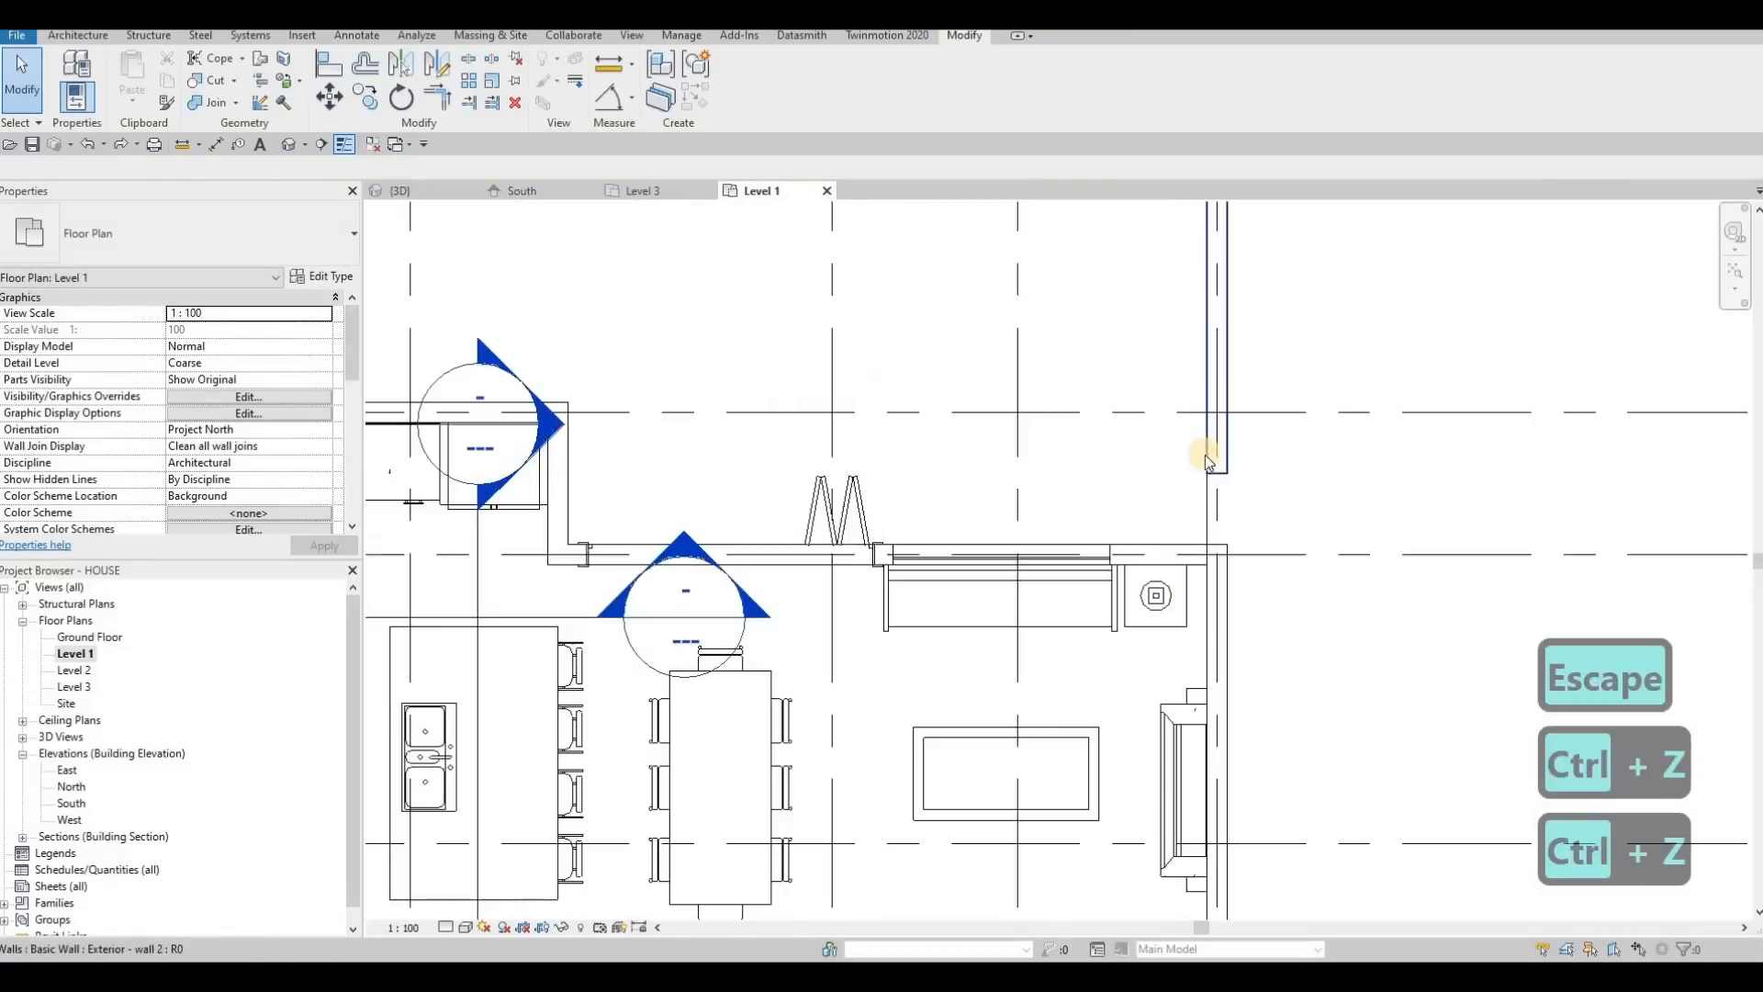
key(Escape)
Delete the living-room-side rubble wall segment of the rear yard and clear the selection
click(1207, 442)
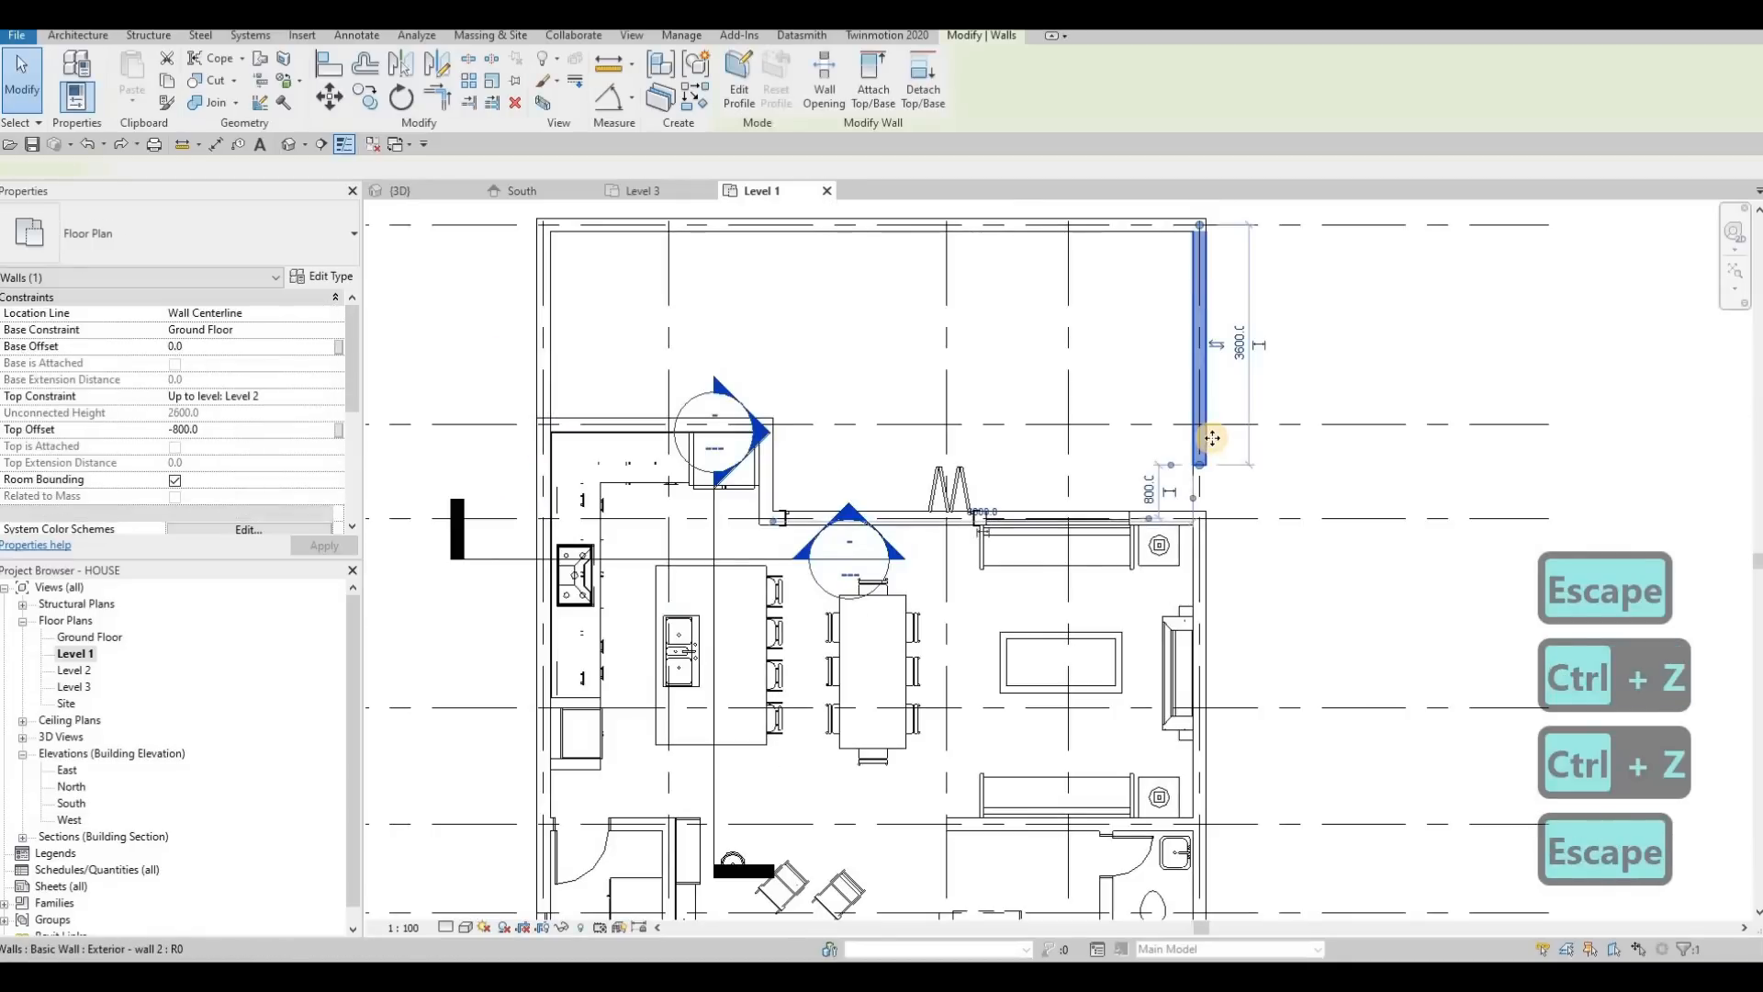
key(Delete)
scroll(1157, 413, down, 1)
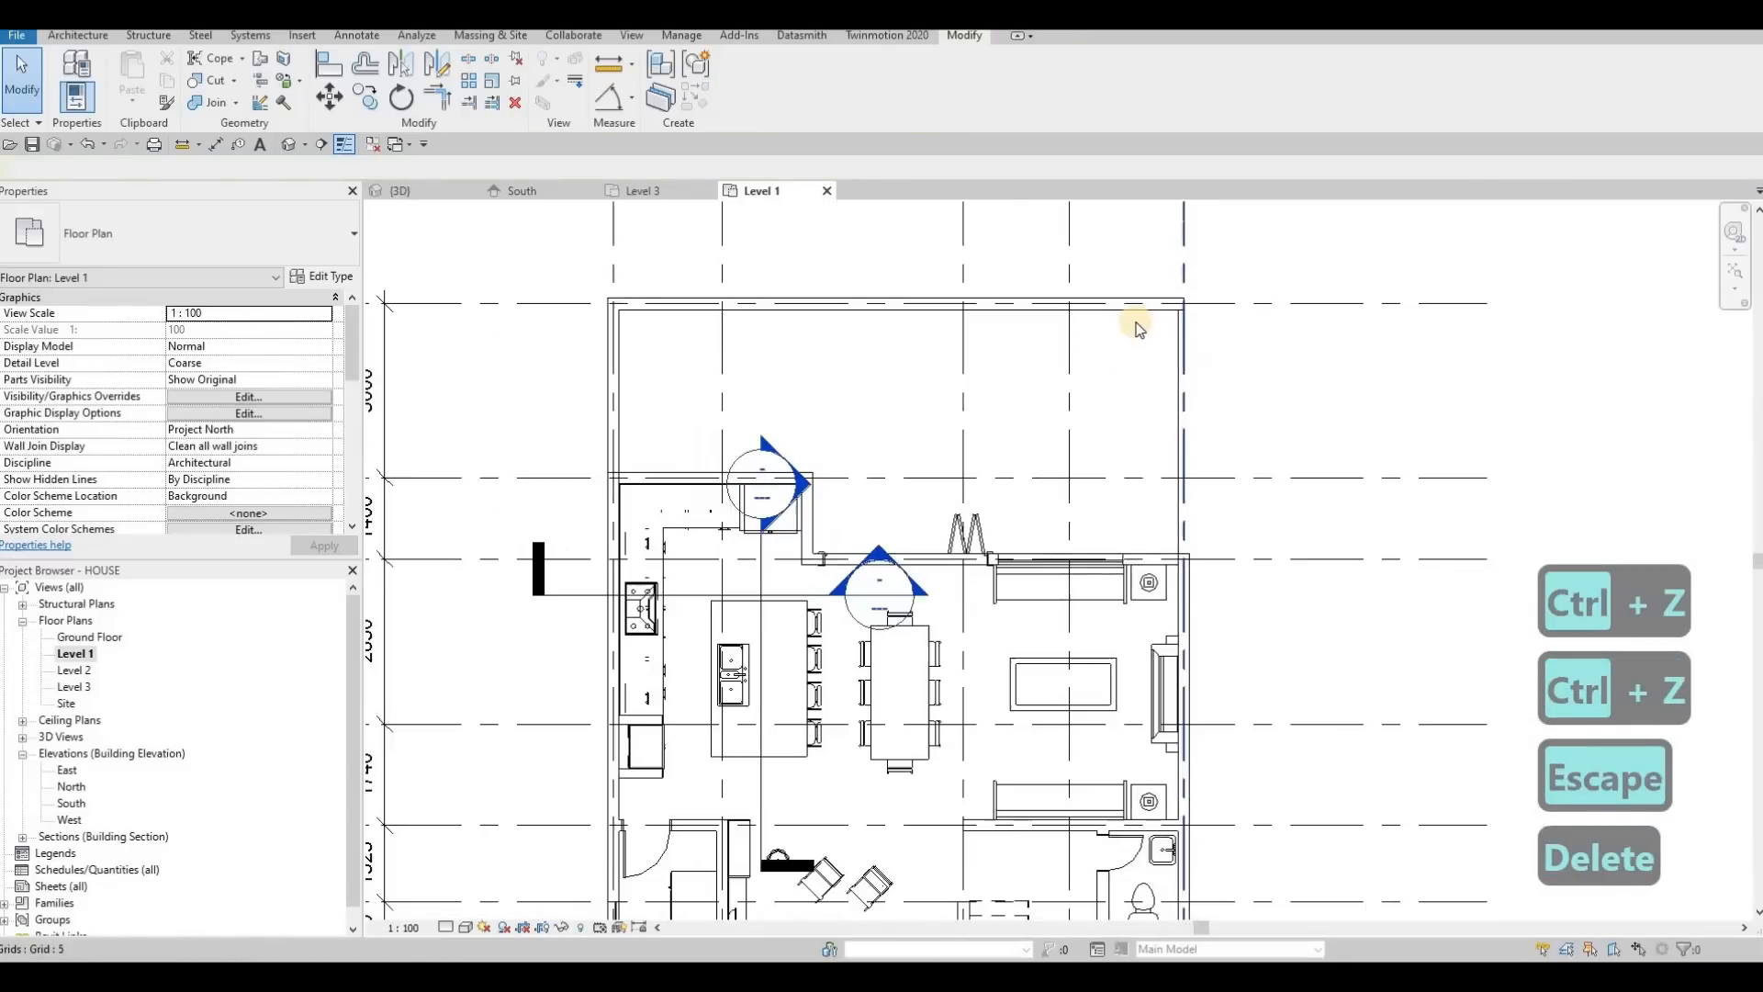
key(Escape)
click(1132, 307)
key(Escape)
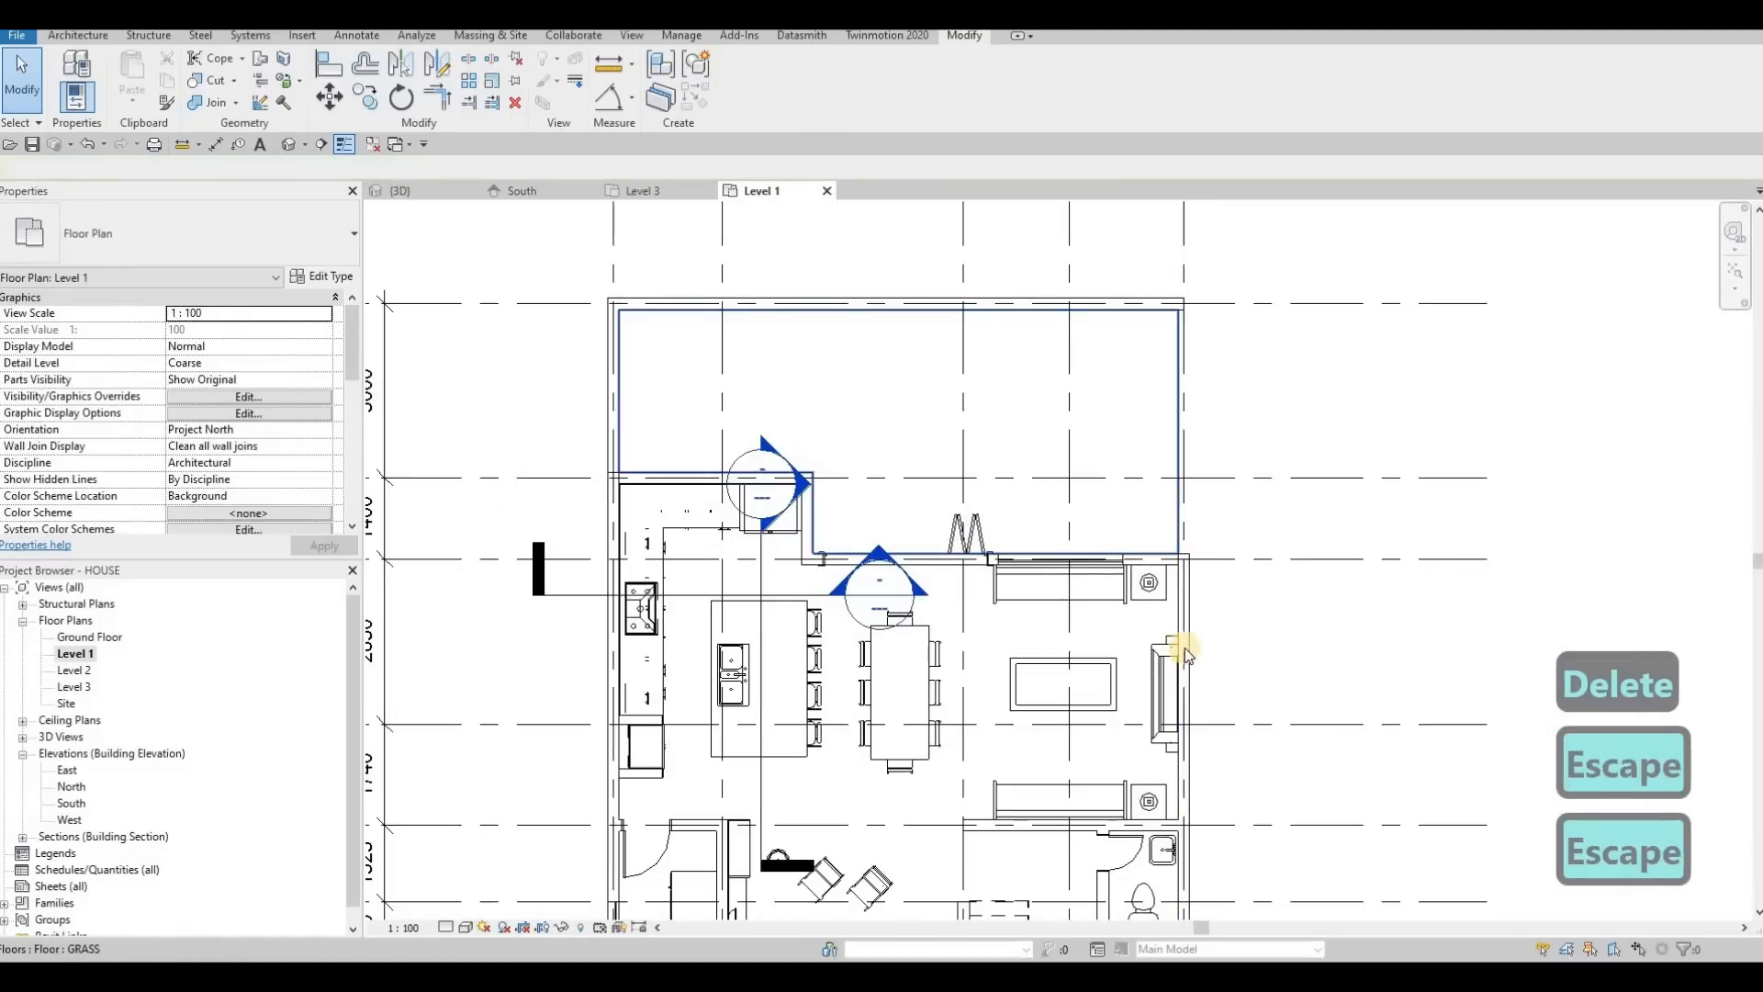
Draw a wall matching the rear rubble wall, 4400 long from grid A to grid C, about 2600 outside the yard's open side
click(1119, 301)
key(c)
key(s)
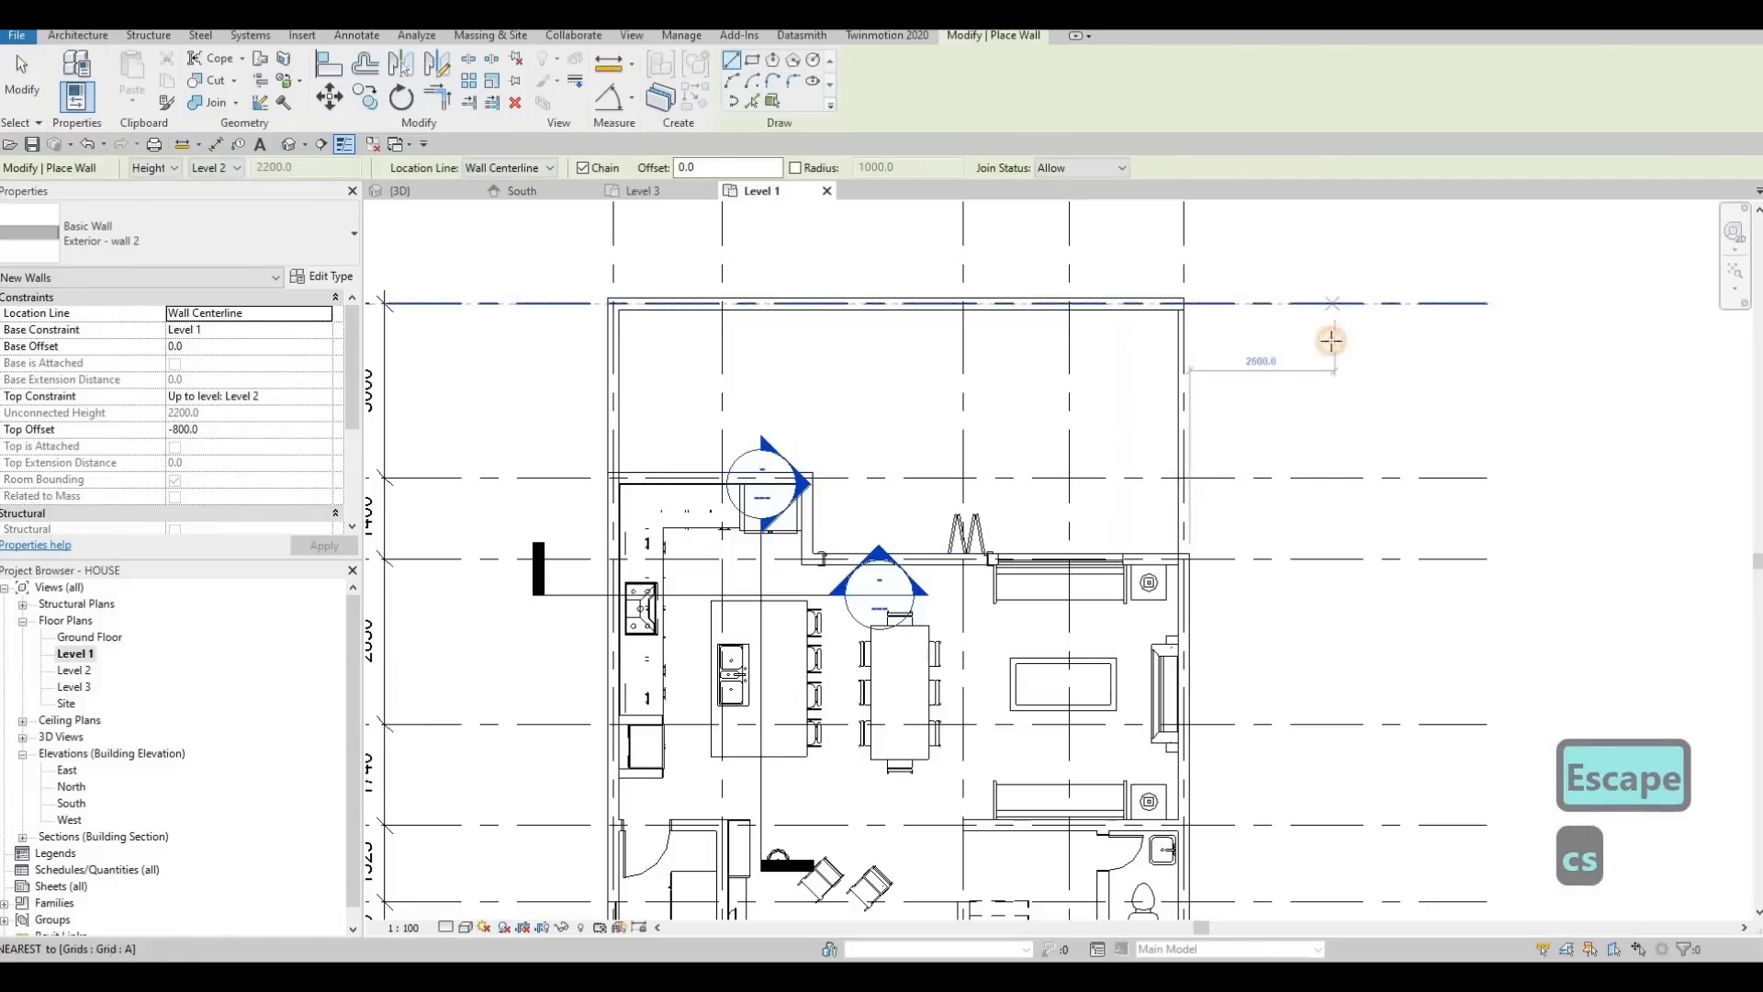
click(1327, 557)
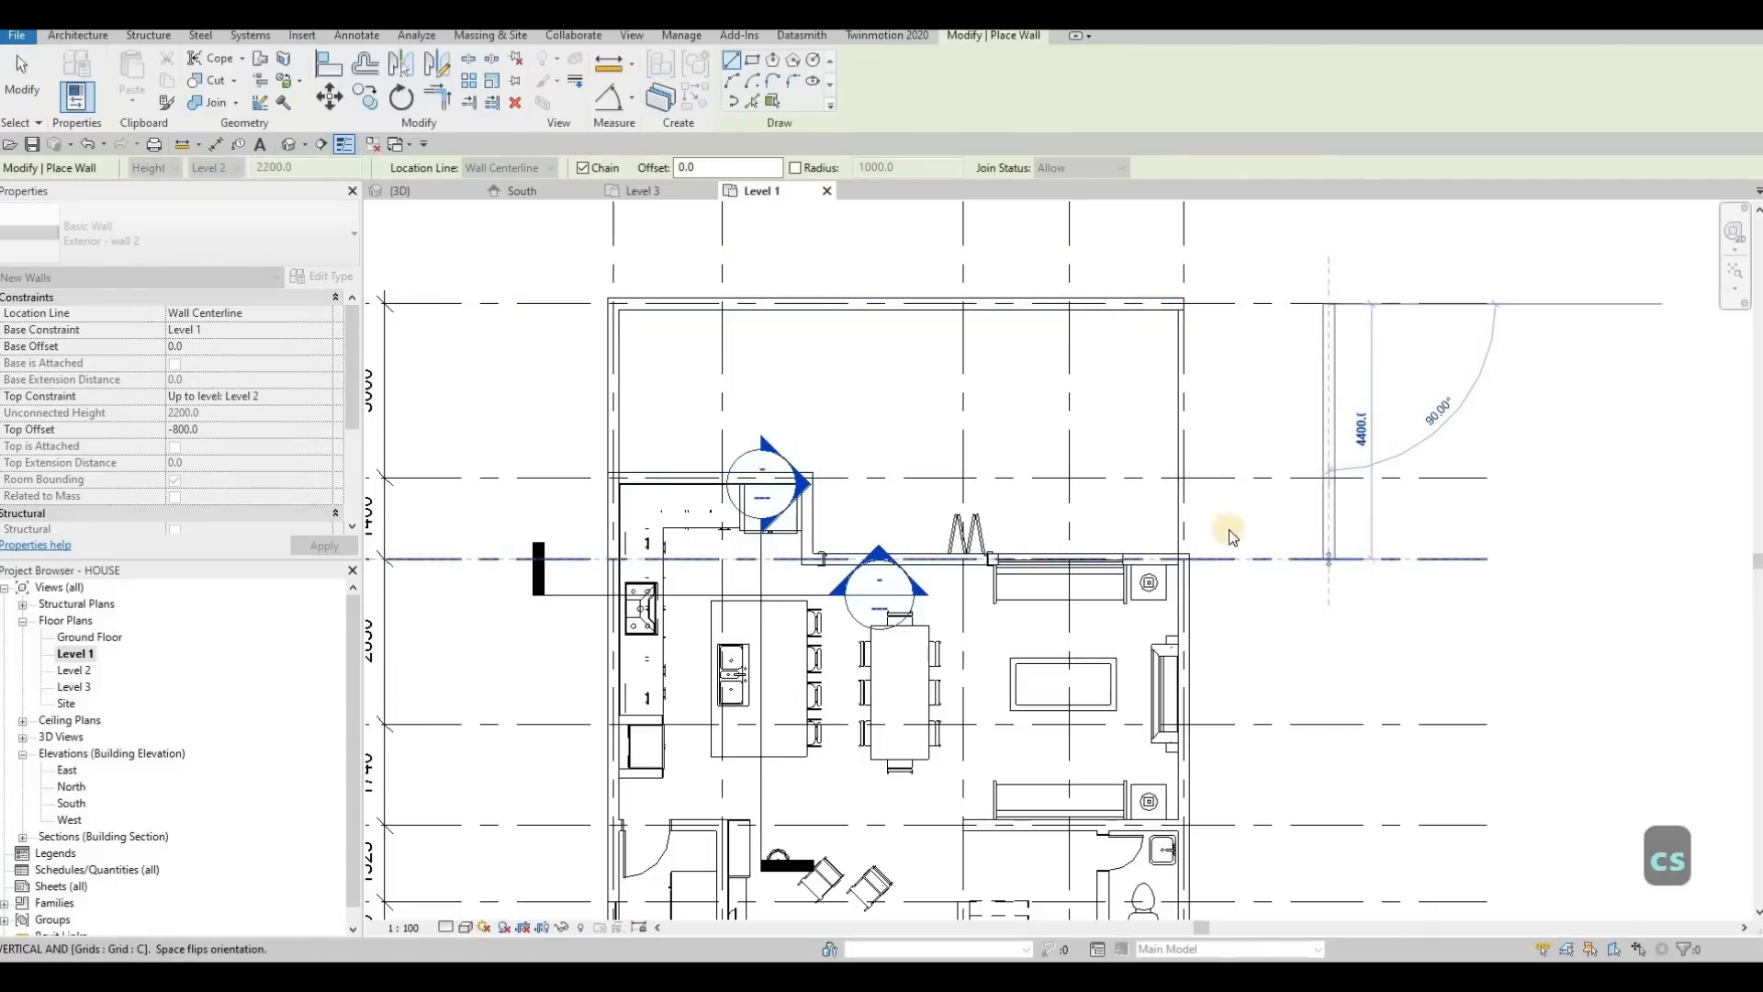
key(Escape)
key(Escape)
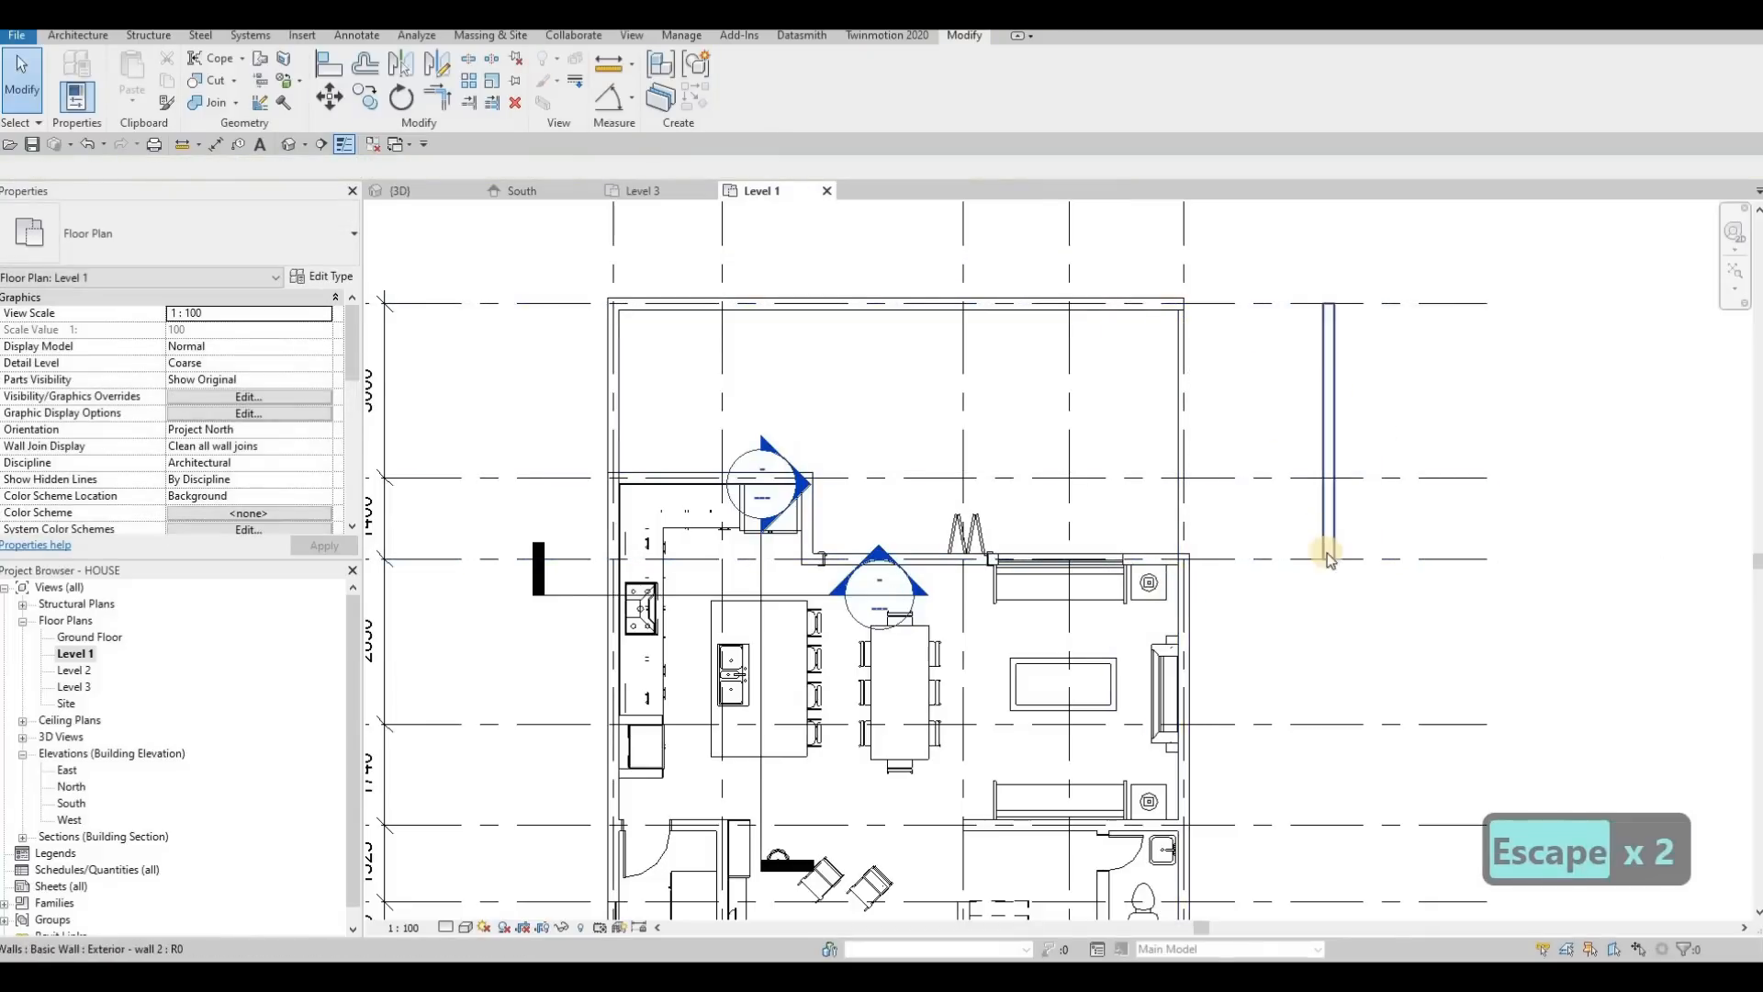
Move the new side wall closer, to about 1400 from the house, and extend its front end to grid line H
click(1331, 515)
drag(1296, 516, 1267, 573)
drag(1266, 559, 1297, 519)
scroll(1297, 519, down, 3)
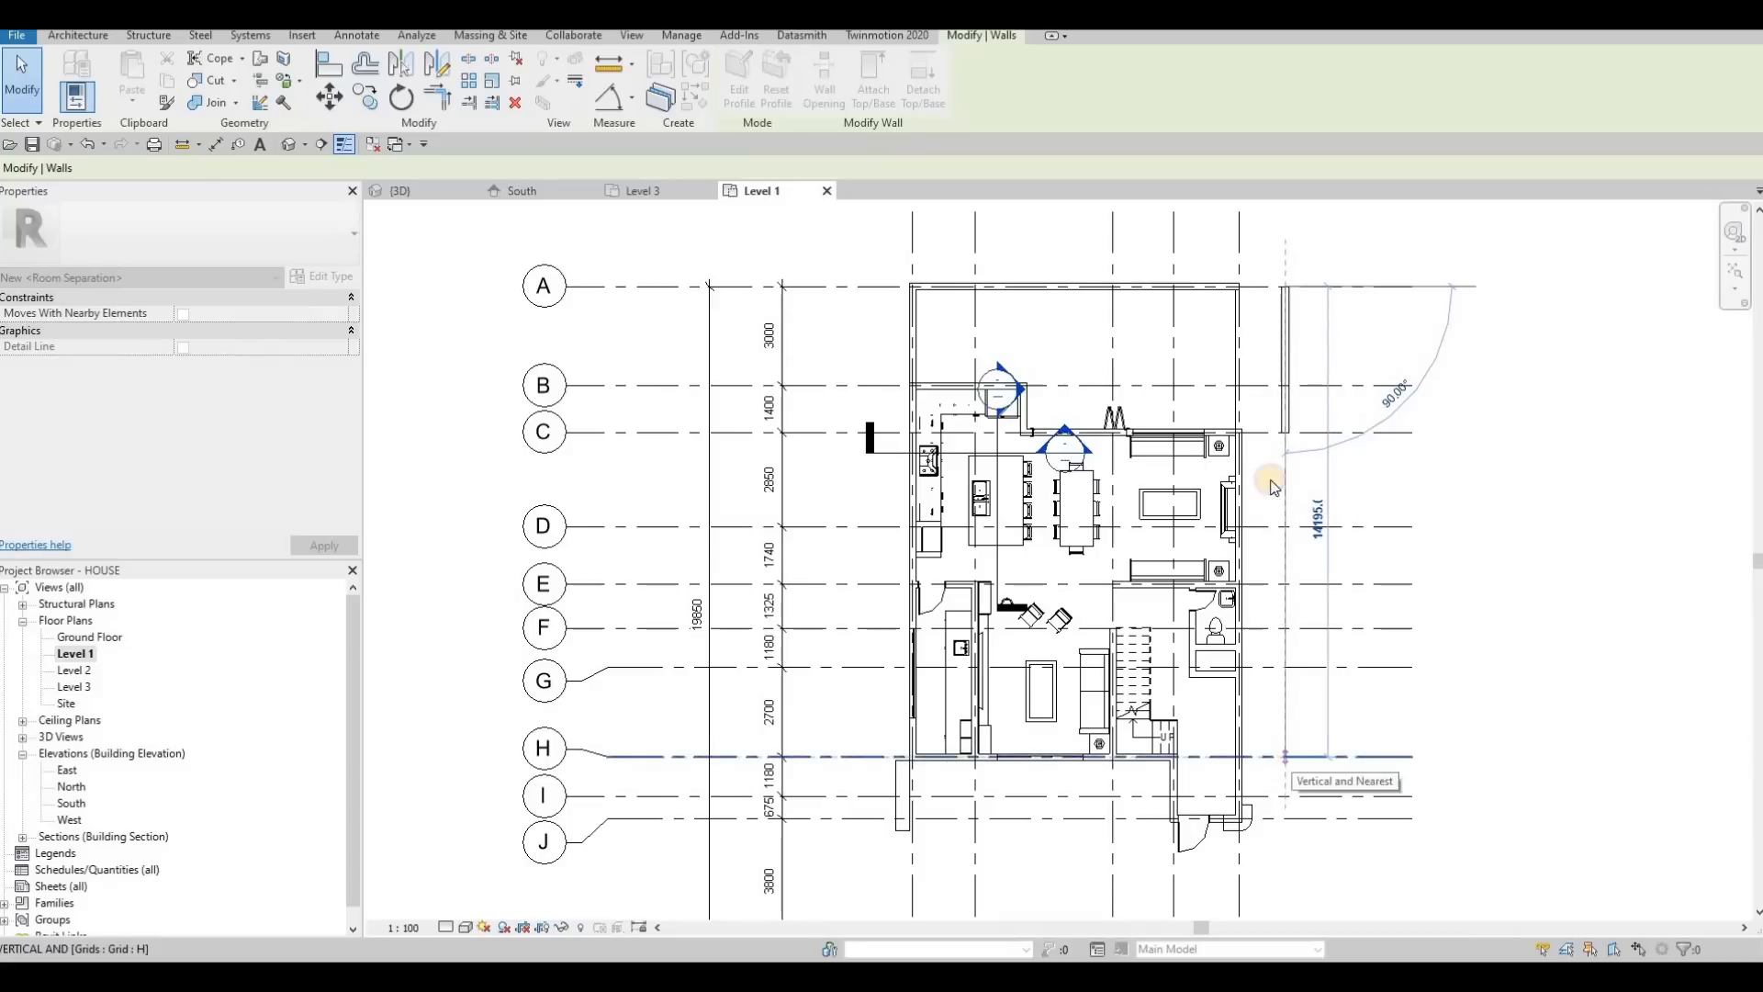
drag(1274, 488, 1276, 486)
Trim the new side wall and the rear rubble wall into a corner at grid A
key(Escape)
key(t)
key(r)
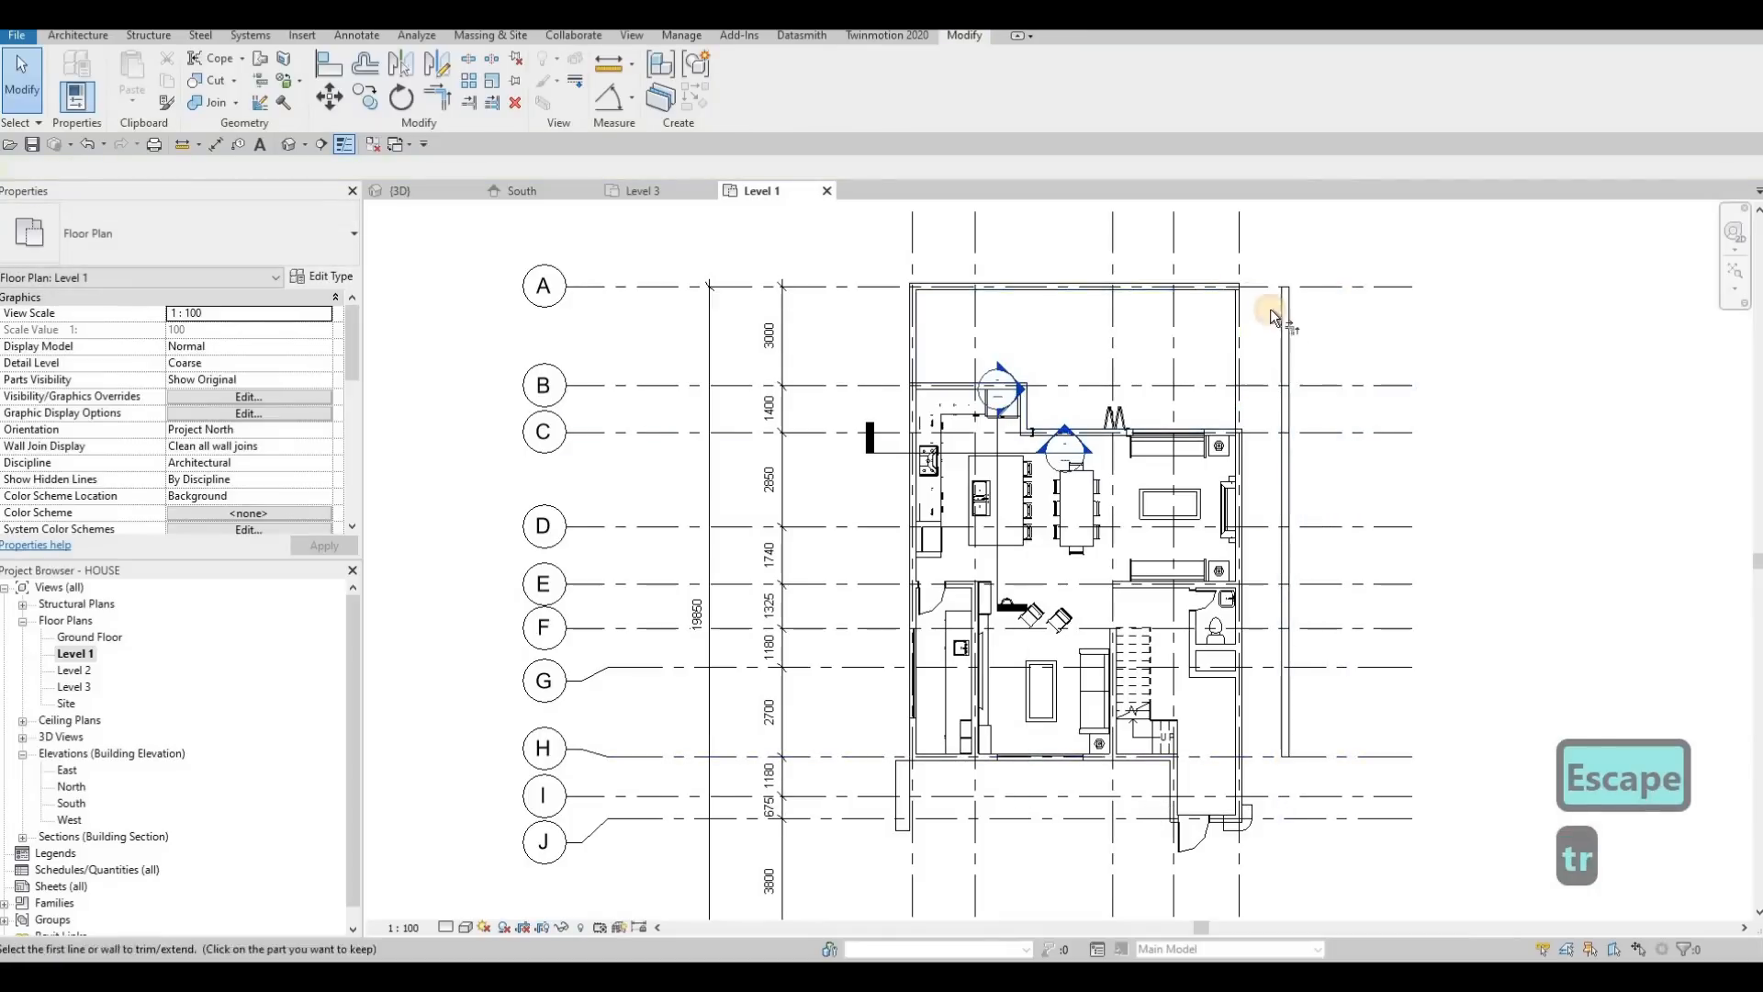
click(1280, 314)
key(Escape)
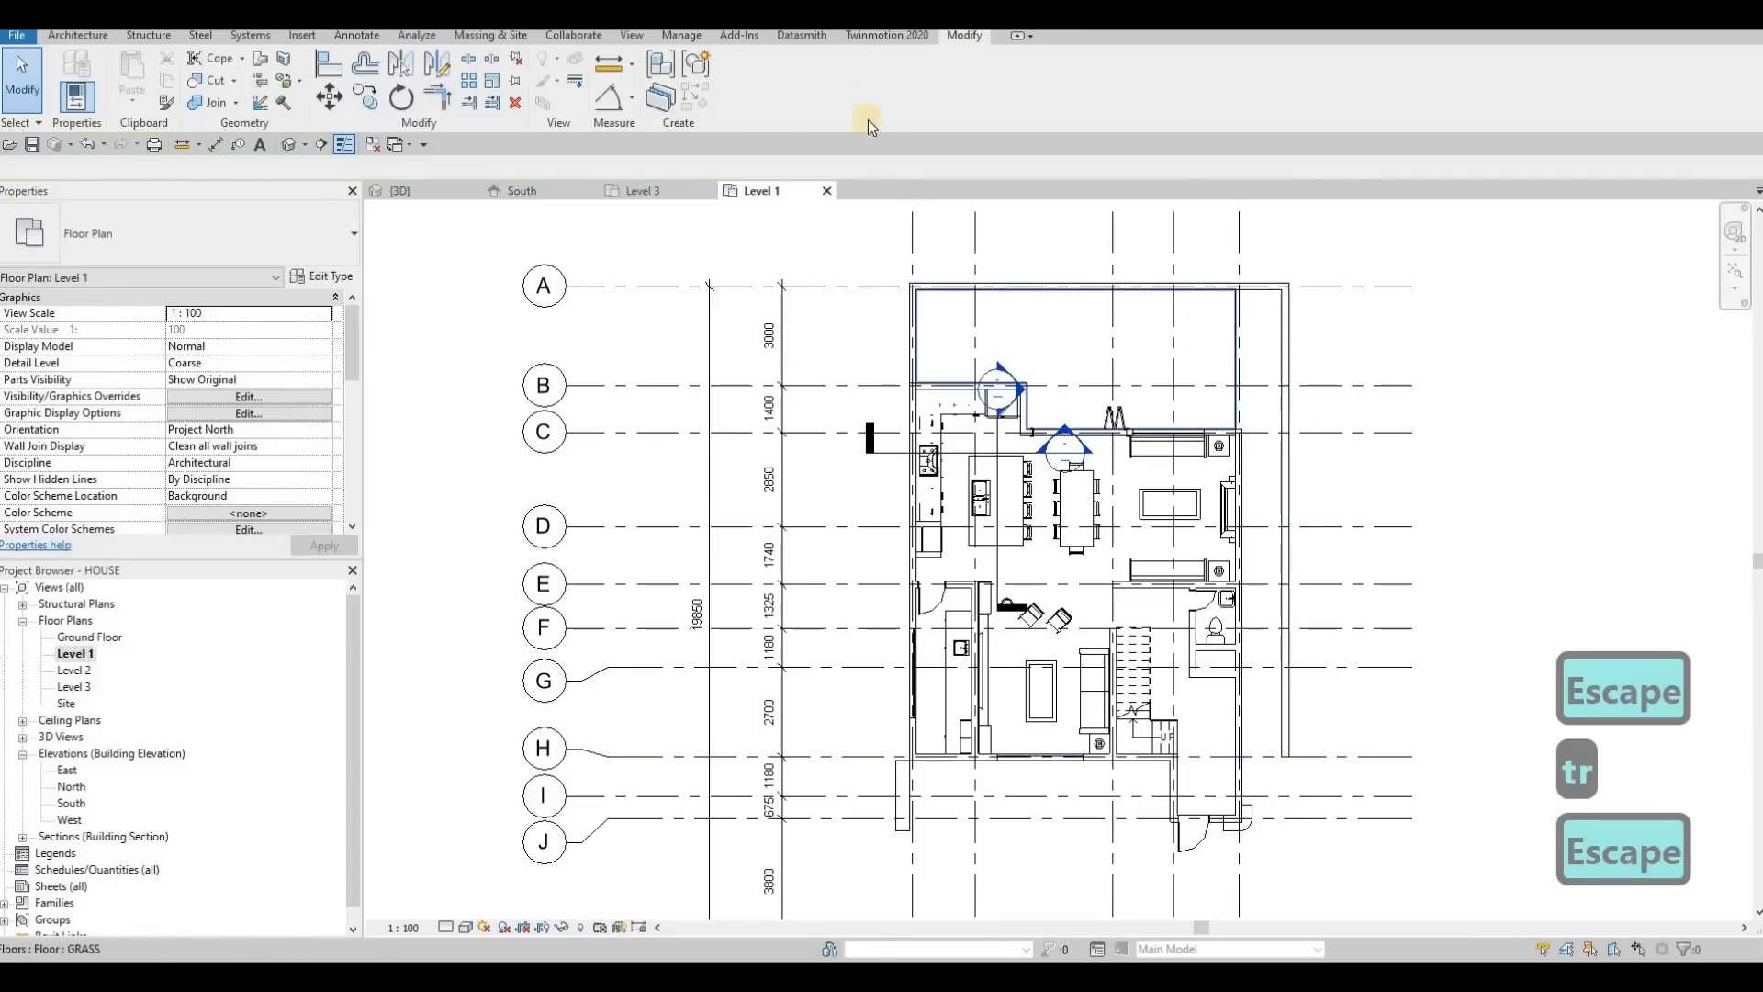
Edit the GRASS floor boundary: move its side edge to the new wall and sketch lines along the house to grid H and across
double_click(1233, 339)
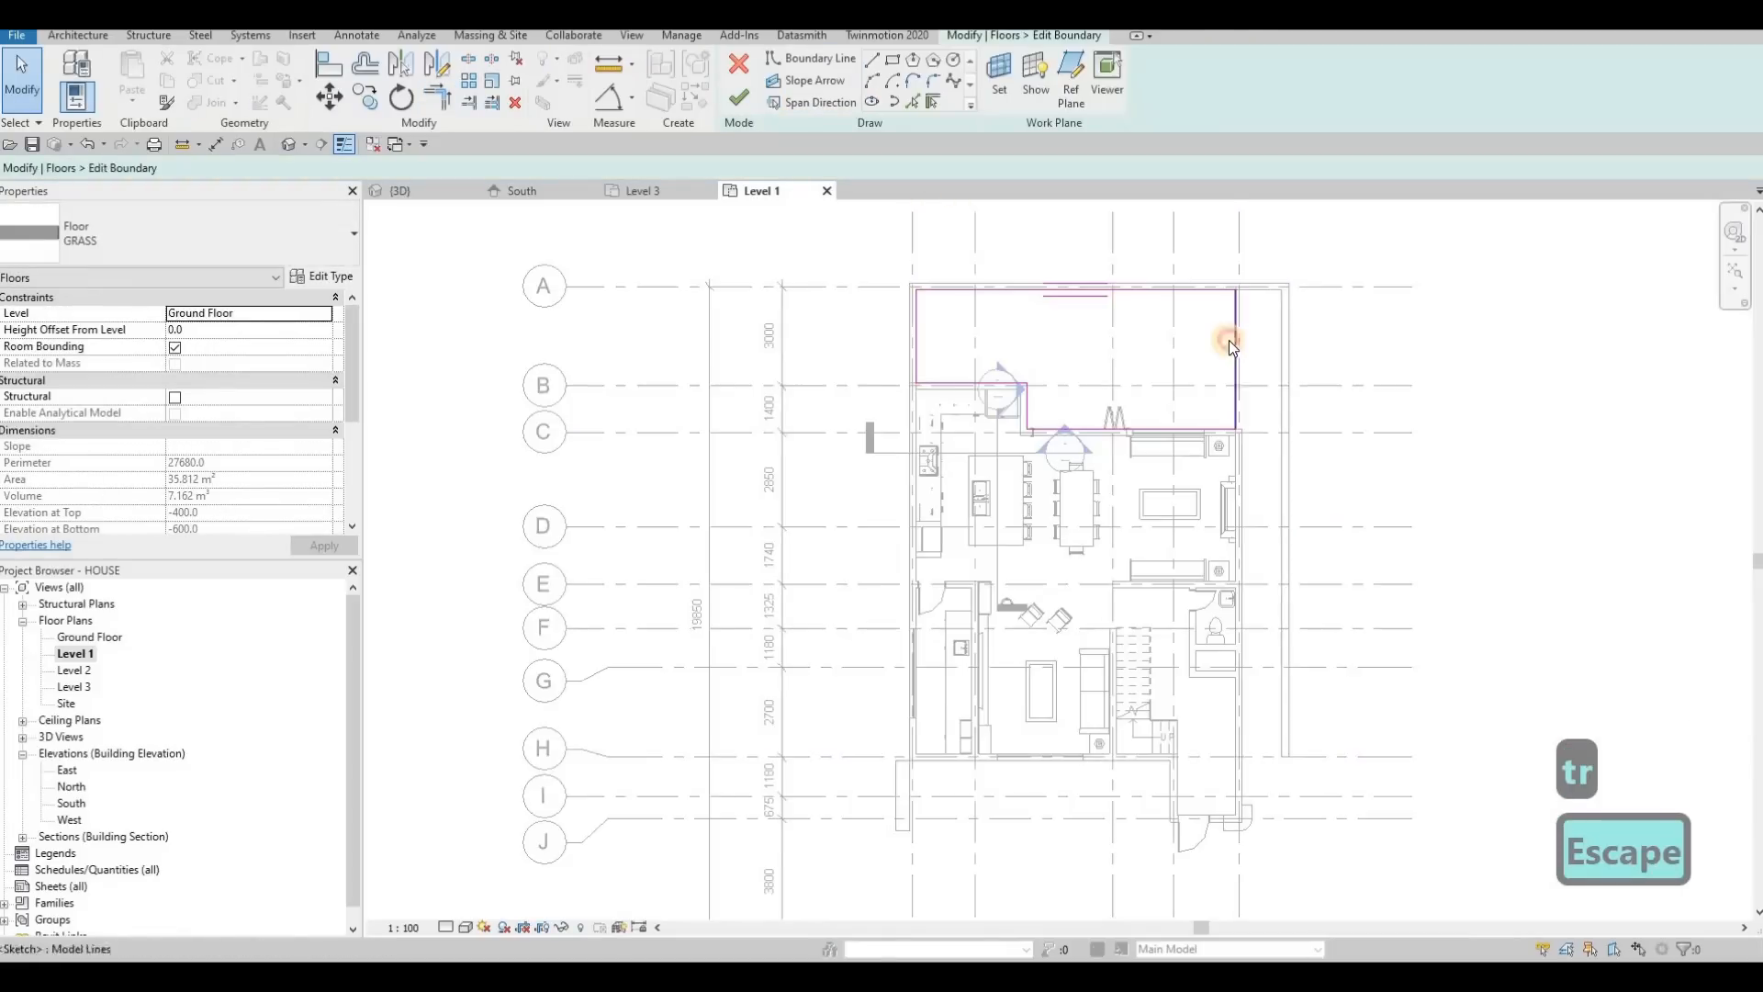
drag(1251, 333, 1279, 329)
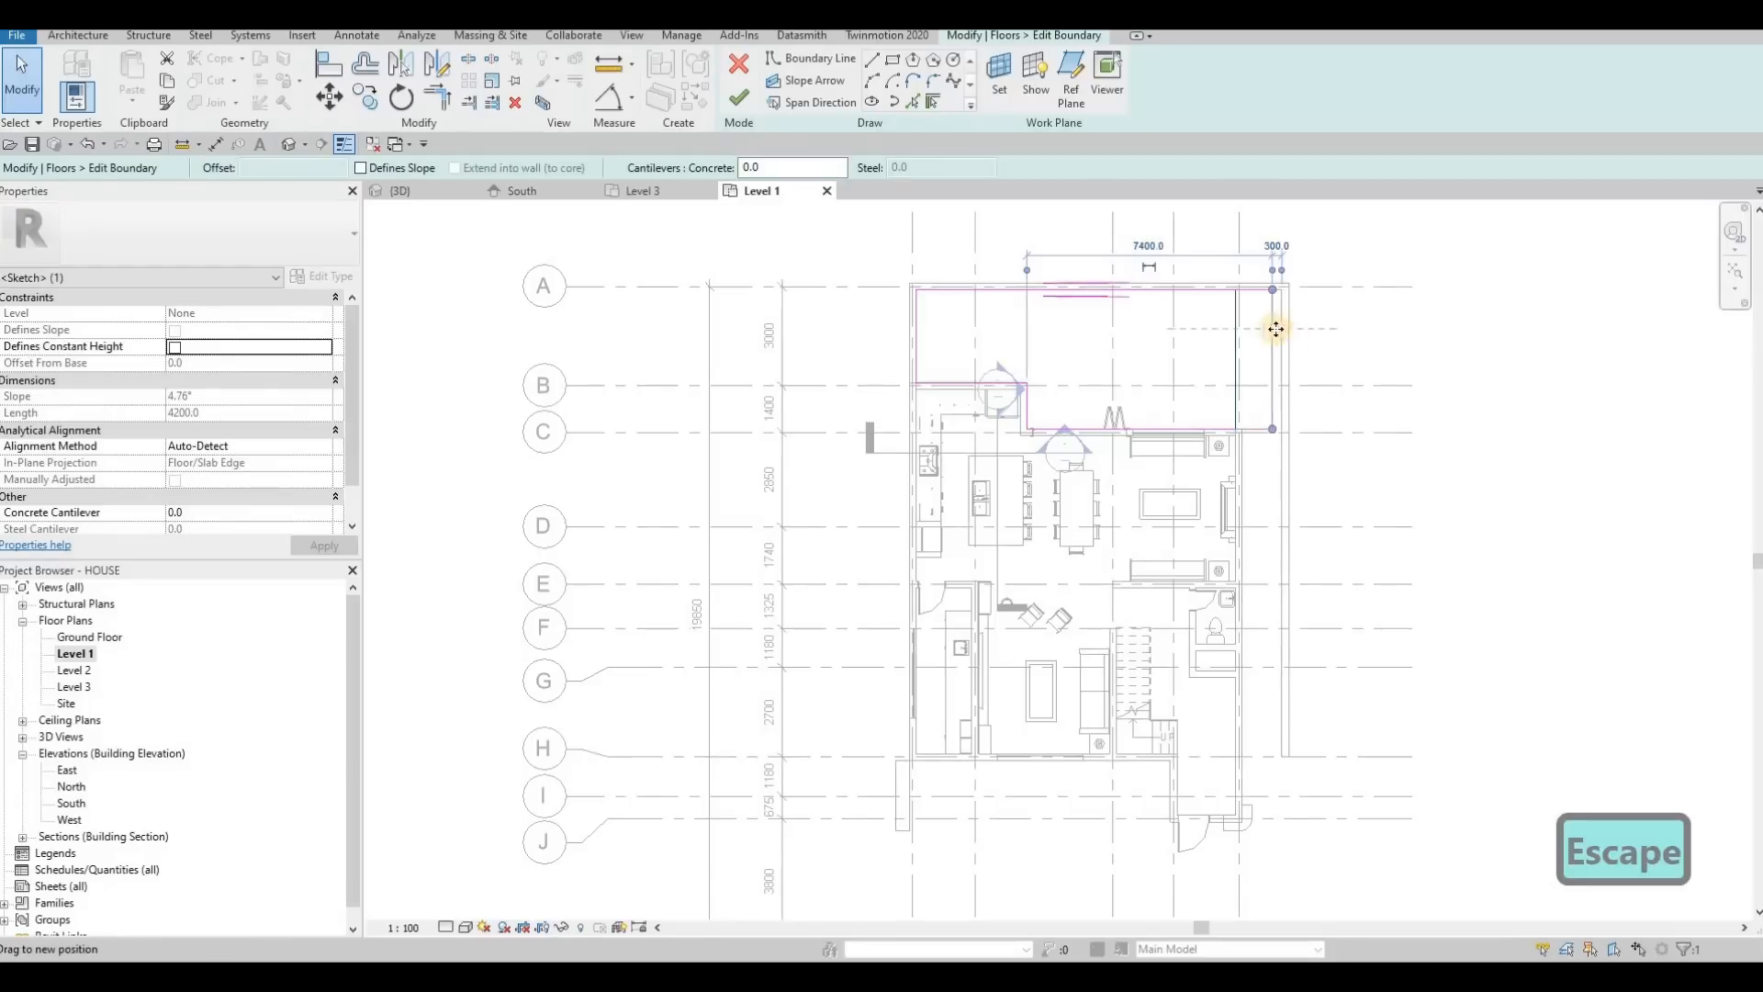
click(1242, 428)
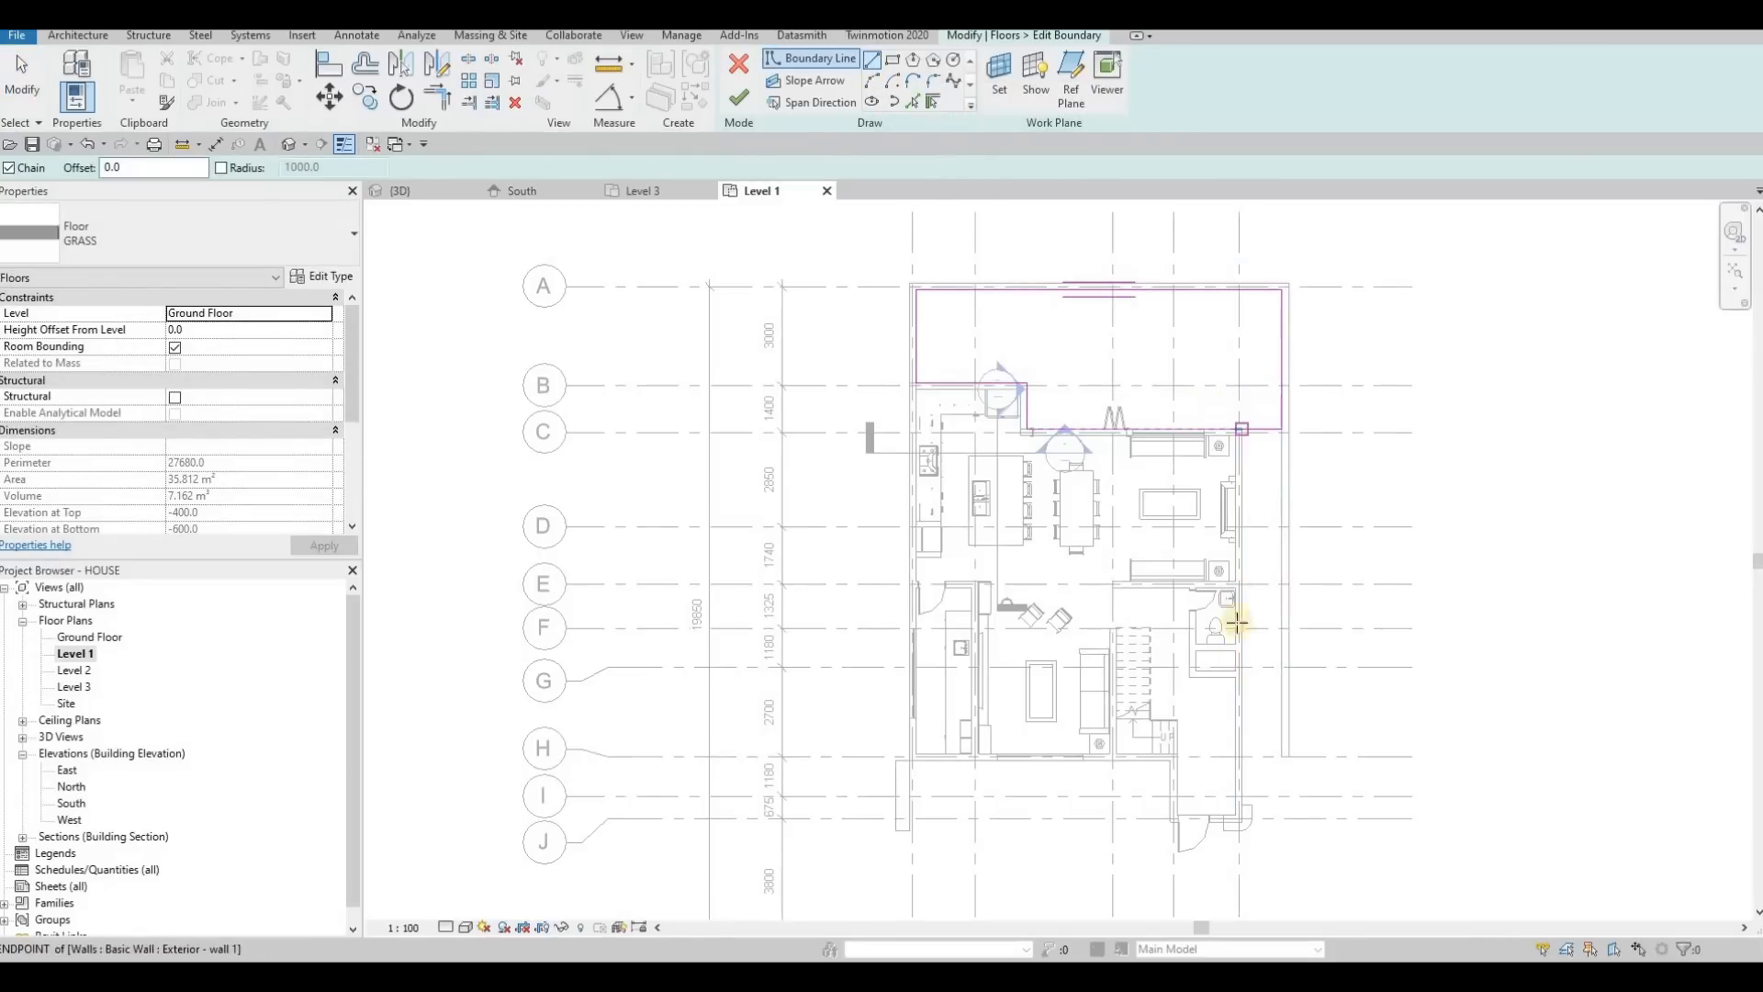
click(1251, 759)
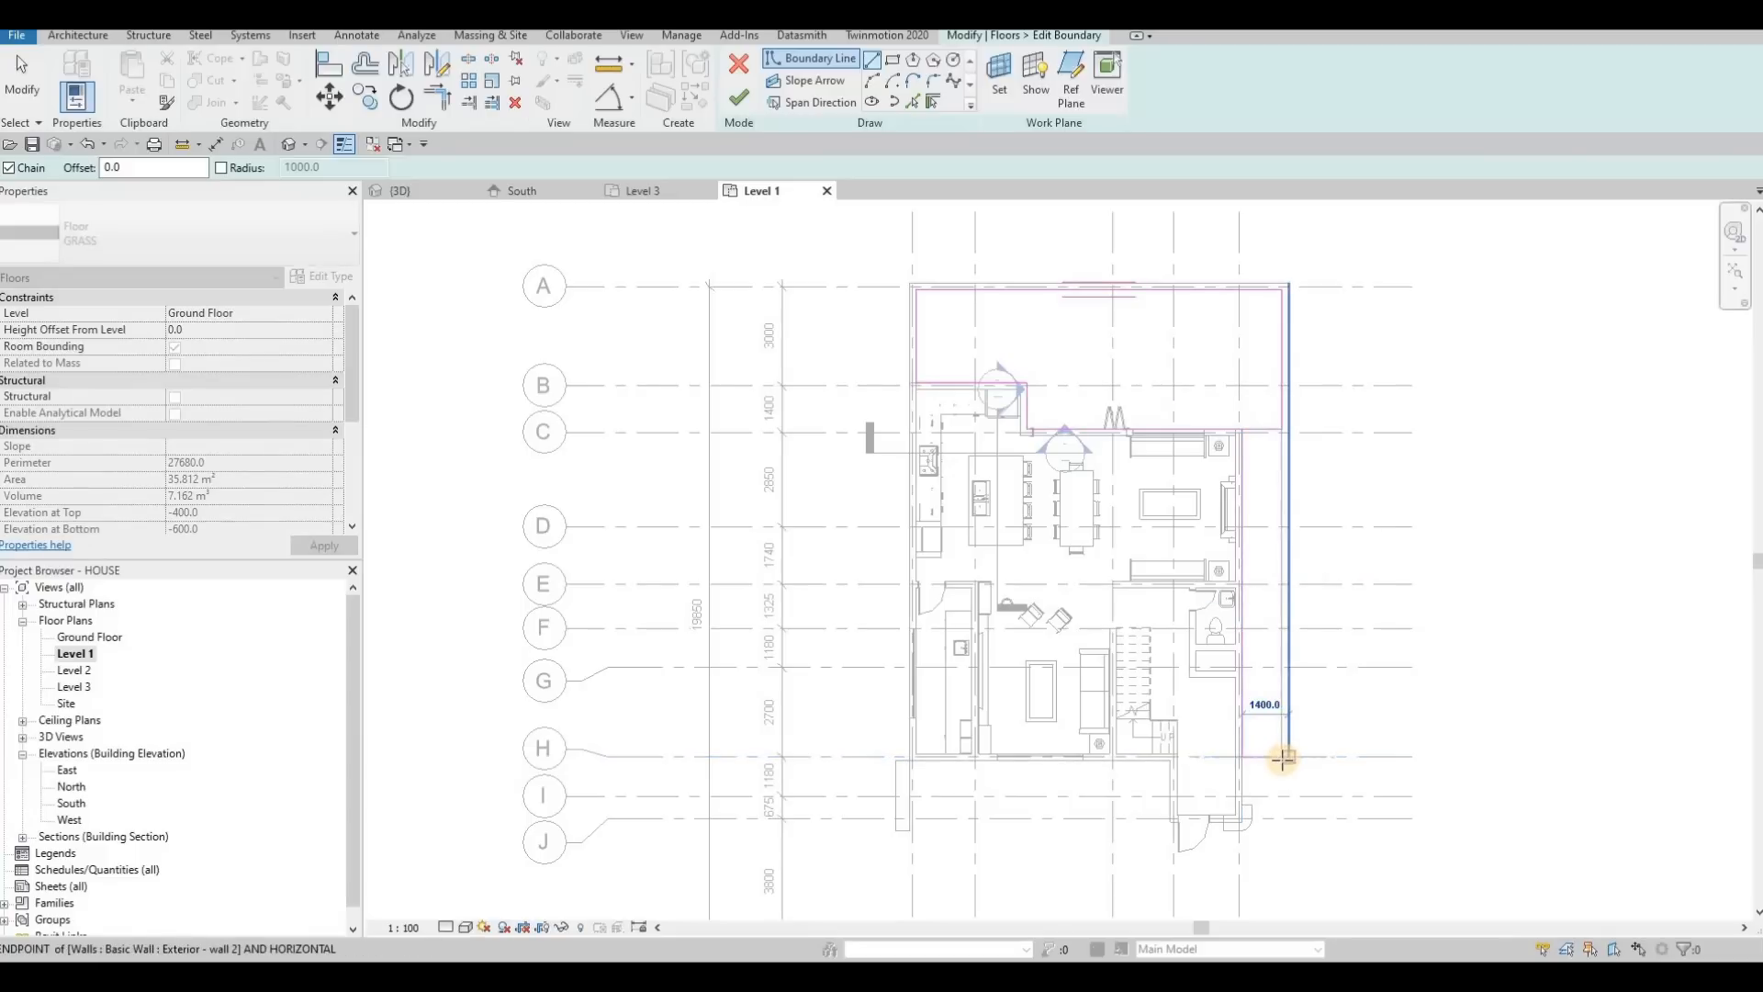
key(Escape)
key(Escape)
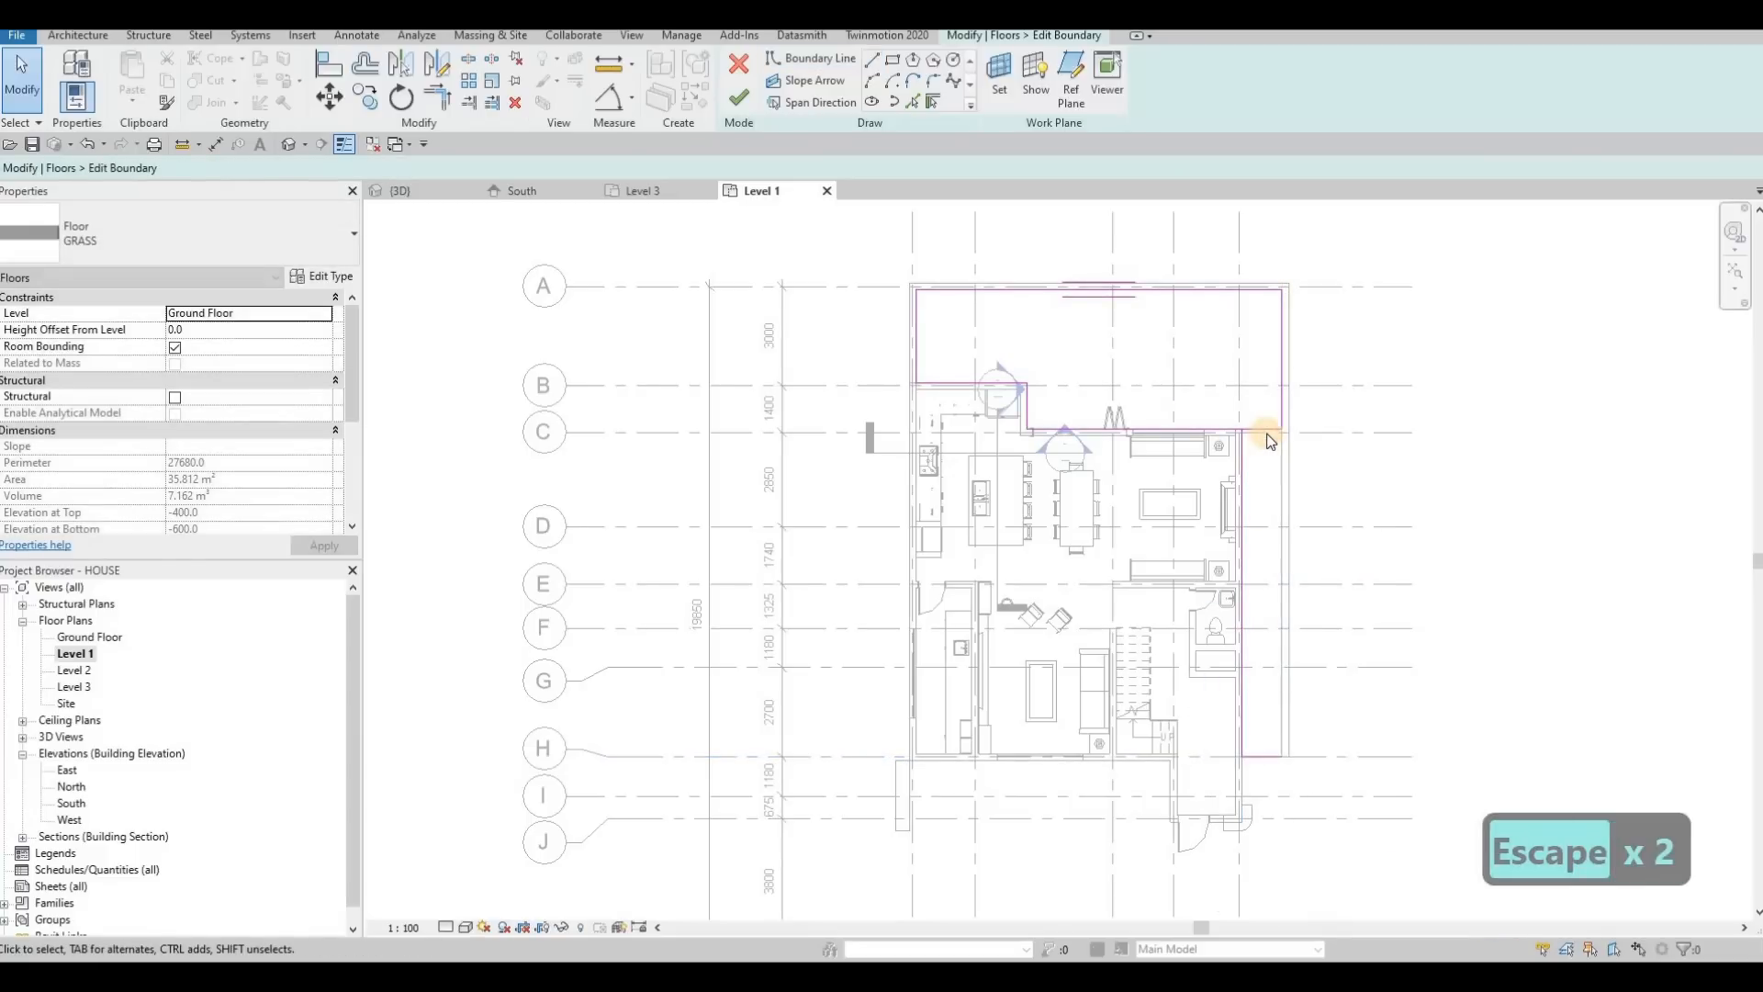
Trim the GRASS boundary lines into one closed loop around the side strip and finish the floor sketch
click(1266, 430)
key(Escape)
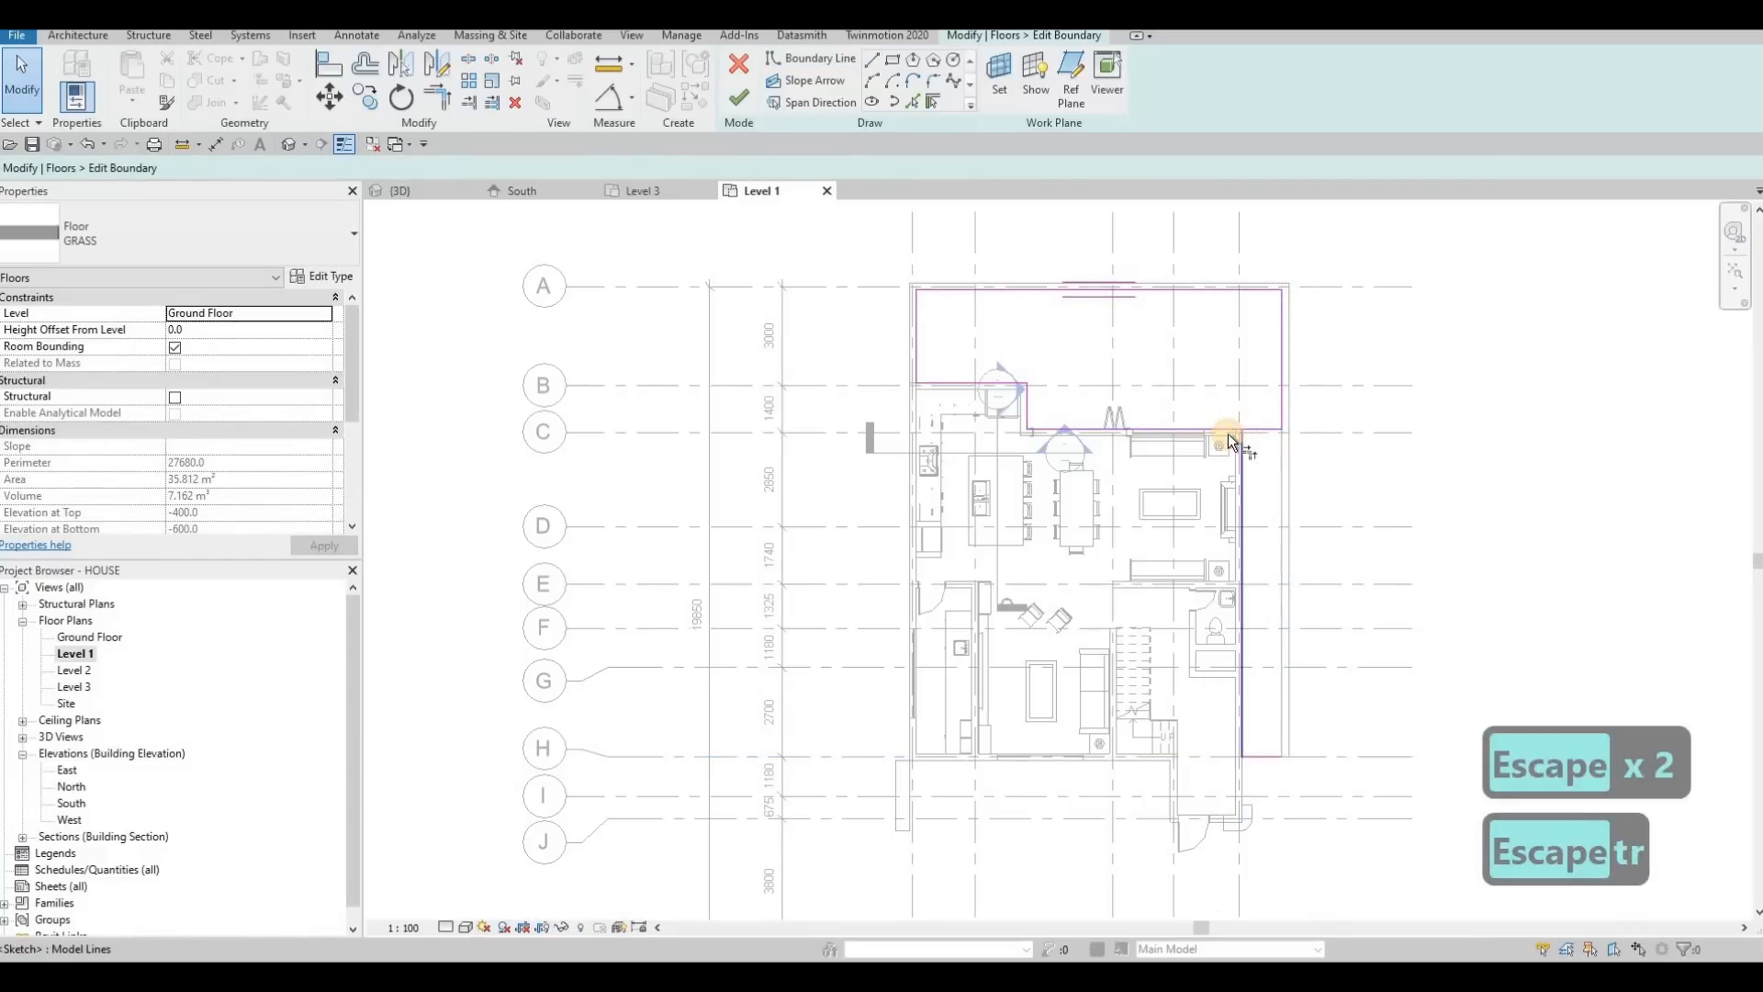
key(t)
key(r)
click(1240, 440)
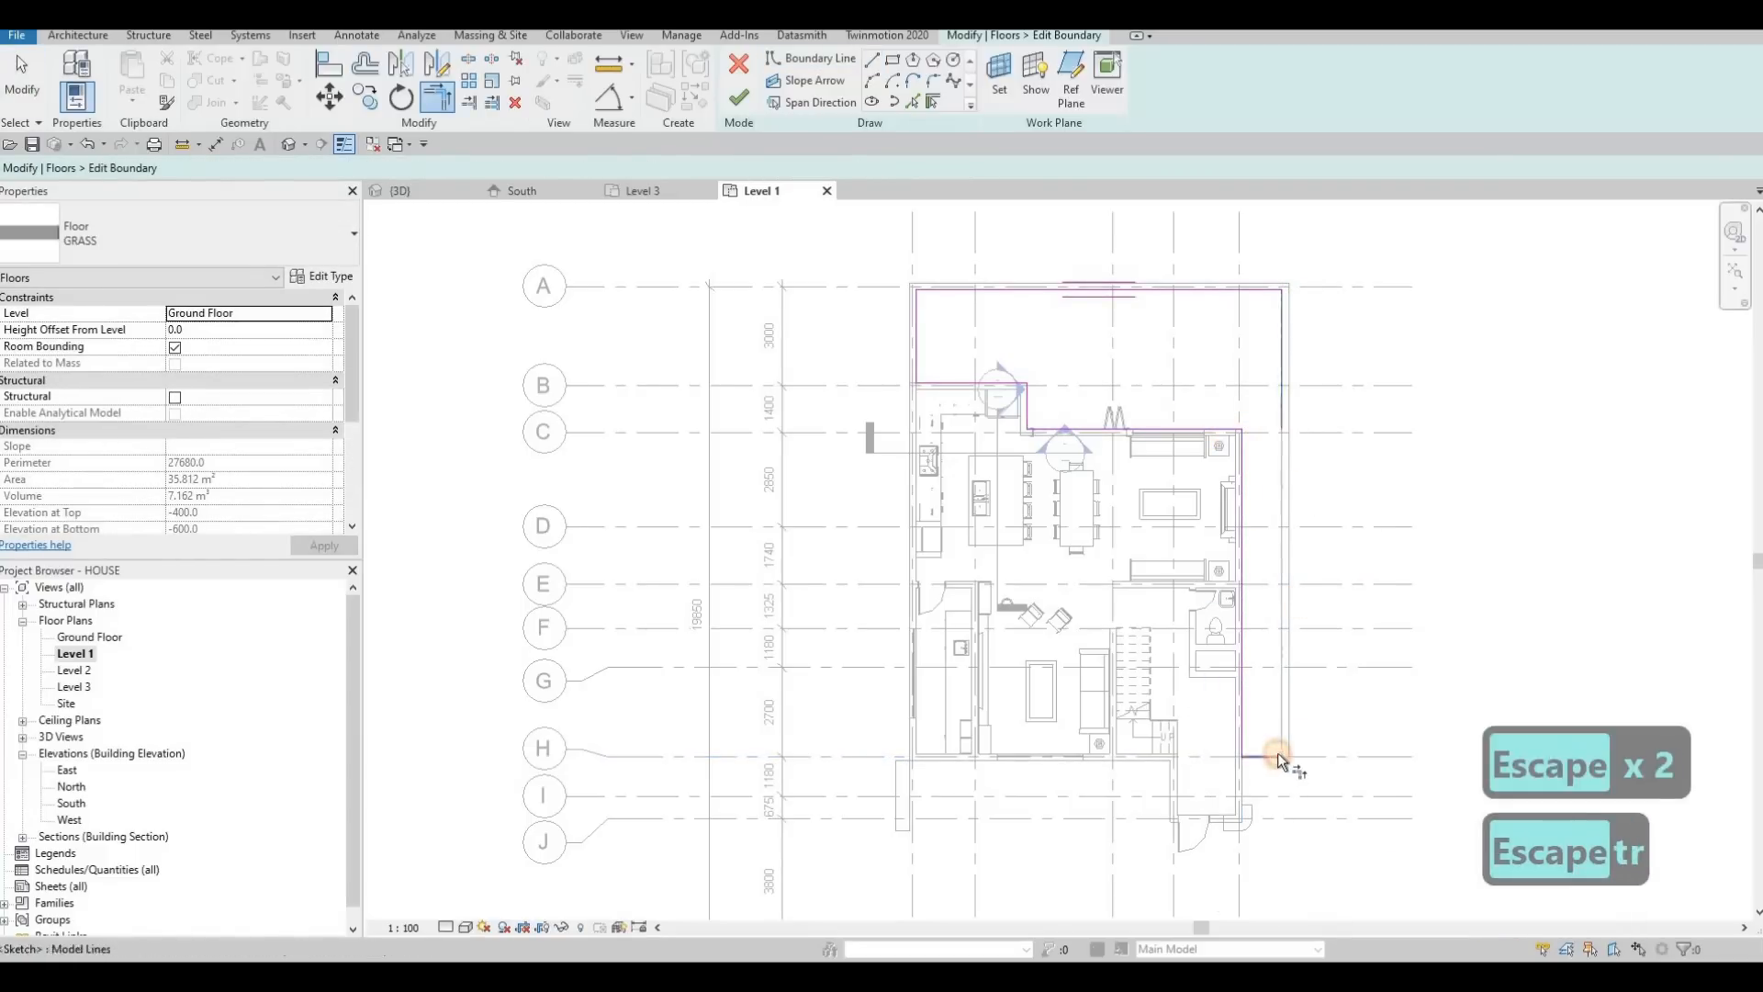
click(1277, 755)
key(Escape)
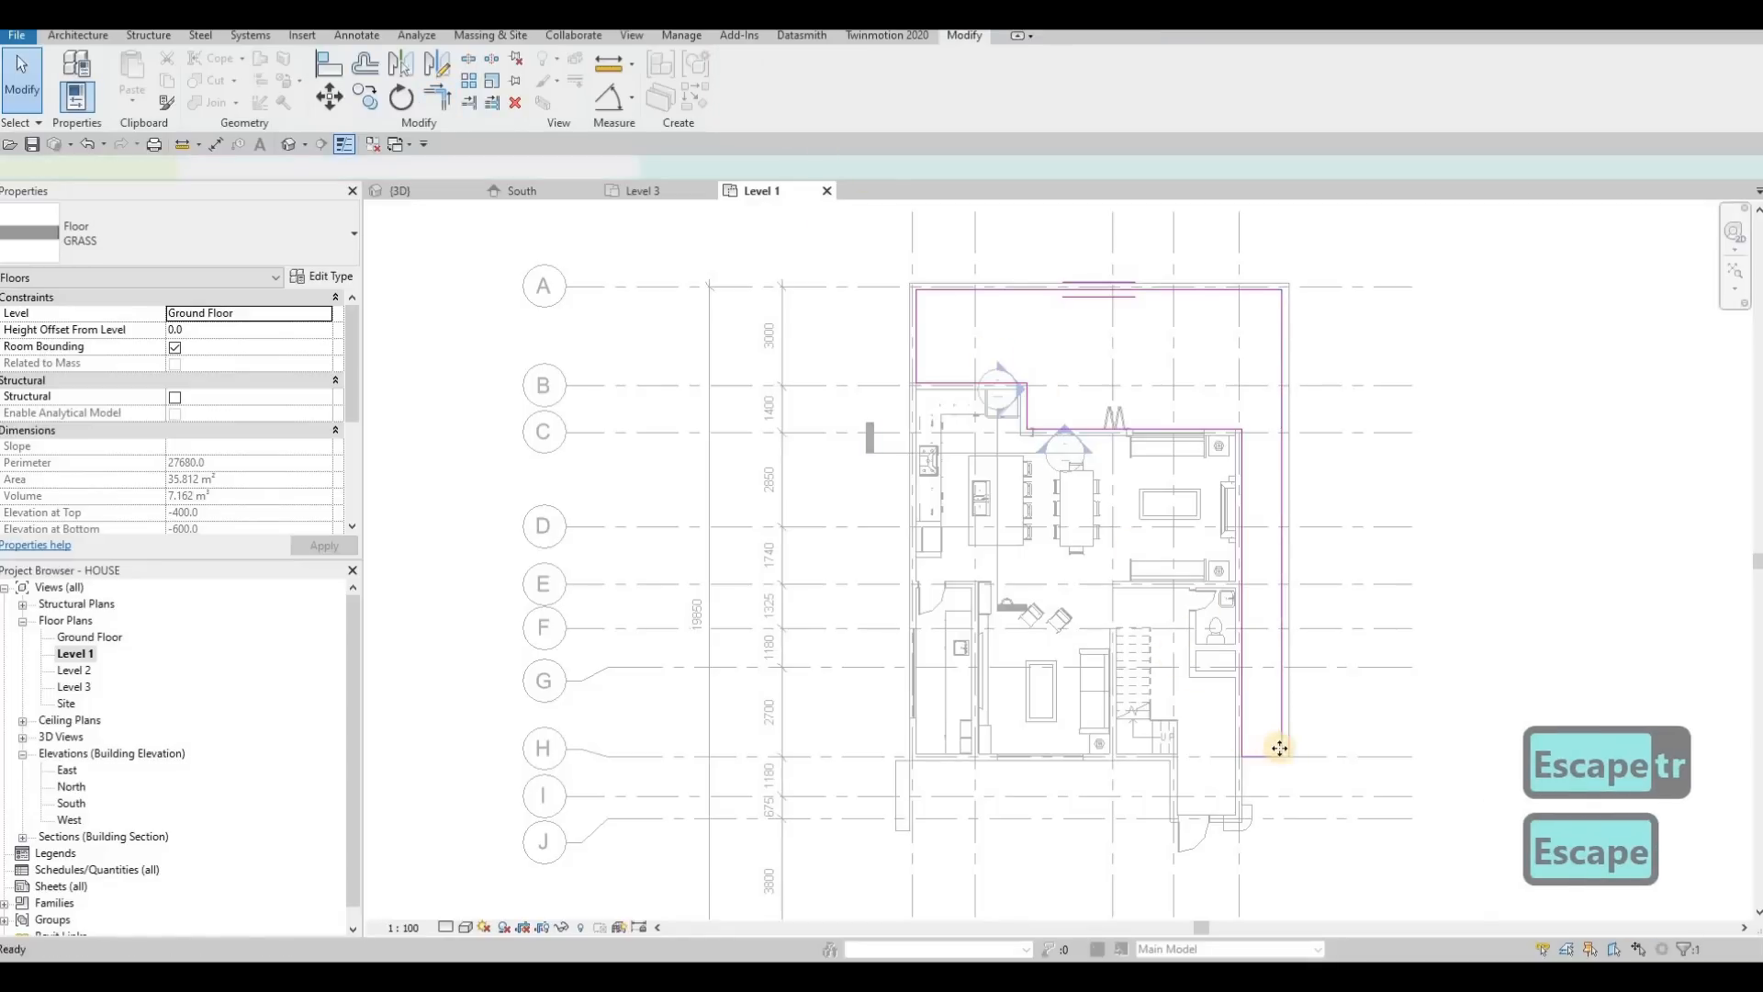
Draw a matching rubble wall along grid H, closing the gap between the side wall's end and the house wall
scroll(1332, 638, up, 5)
key(Escape)
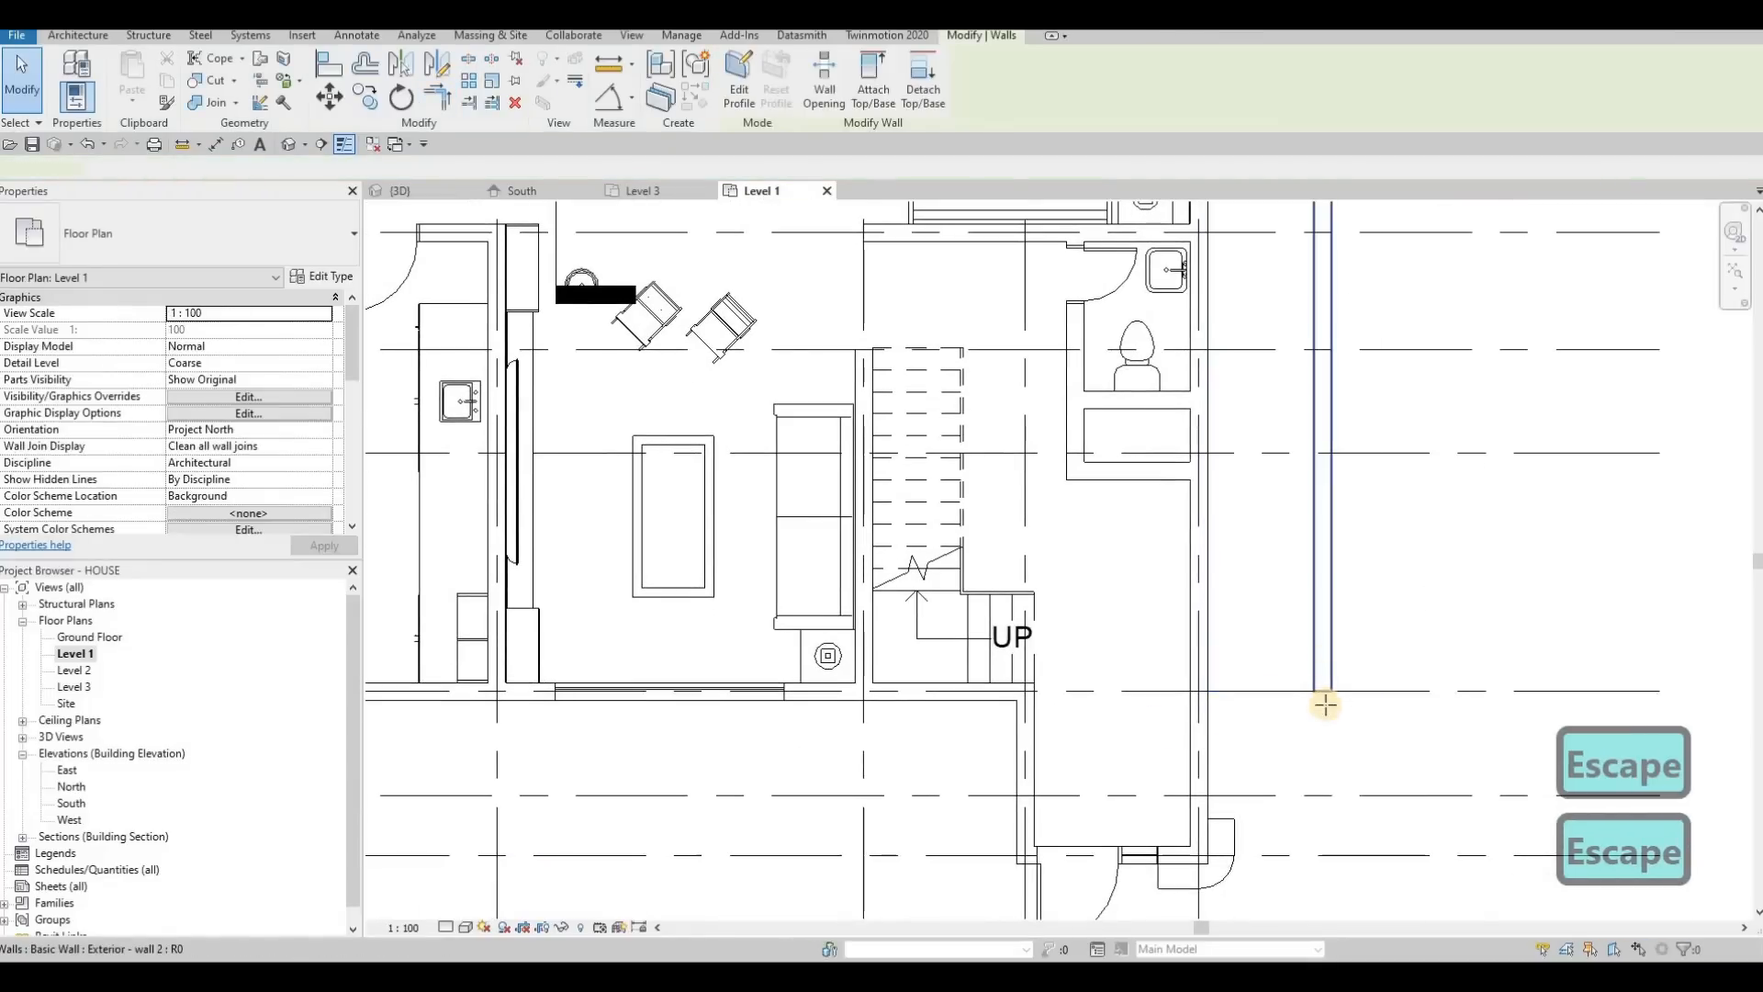
click(1331, 662)
key(c)
key(s)
scroll(1323, 686, up, 3)
click(1323, 686)
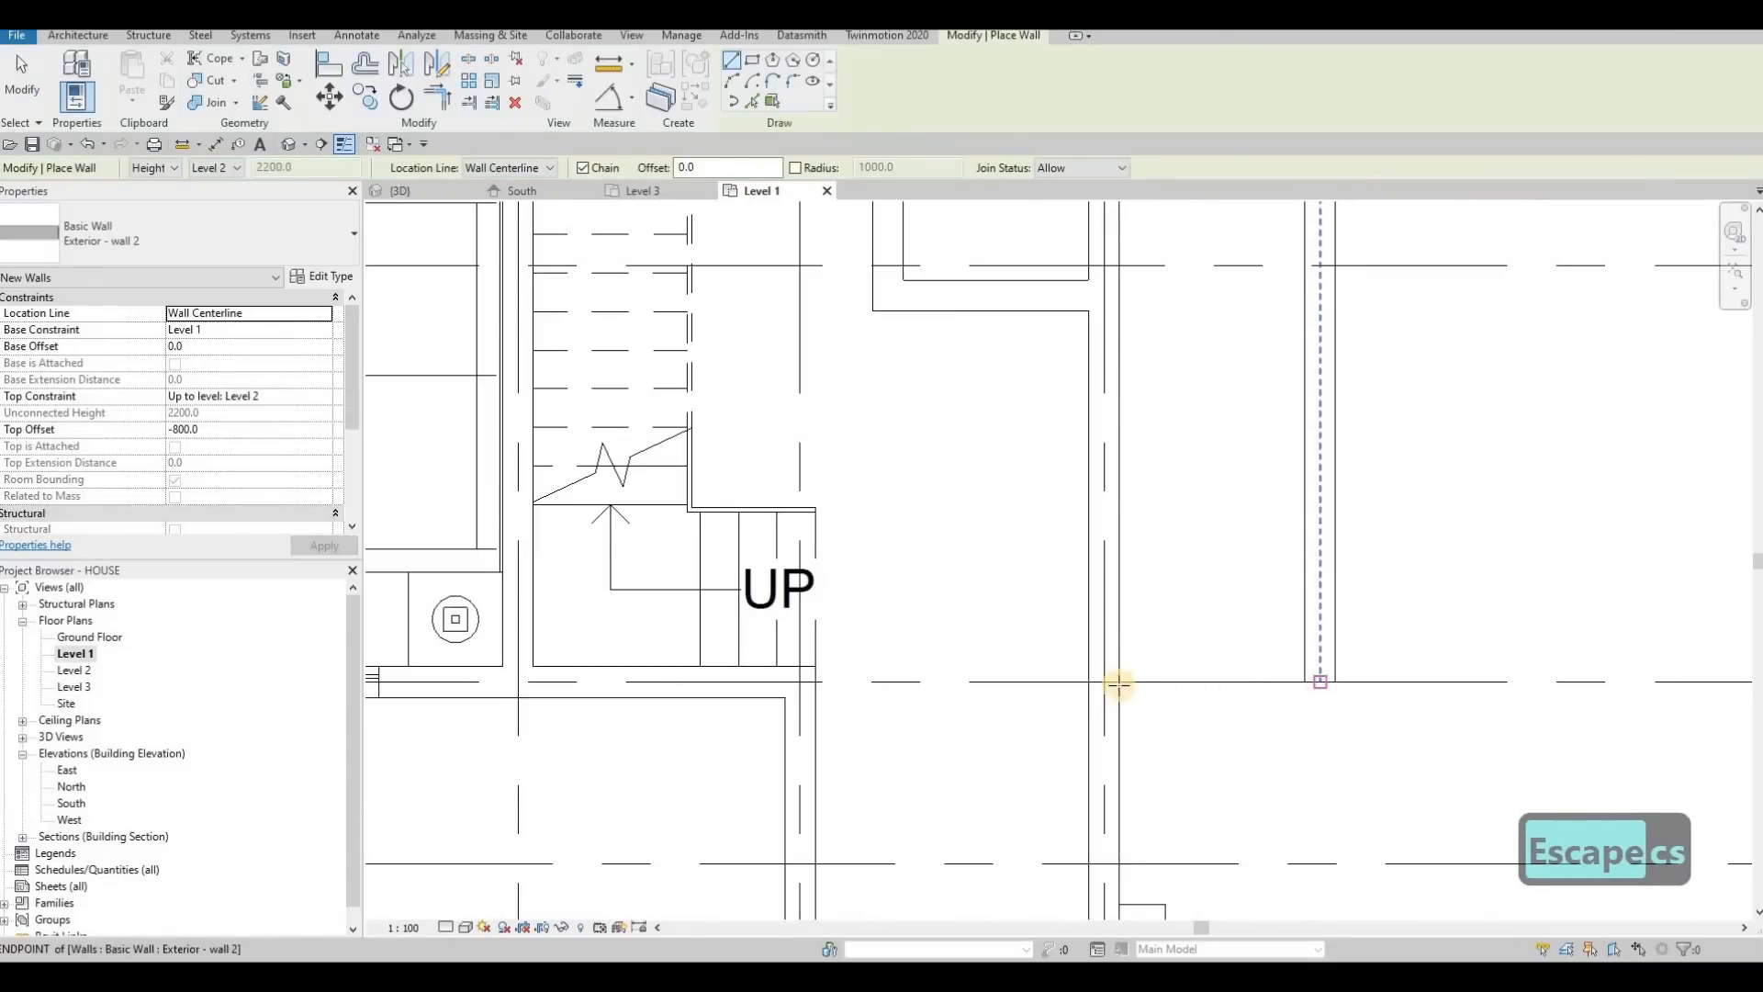
click(1125, 681)
key(Escape)
key(Escape)
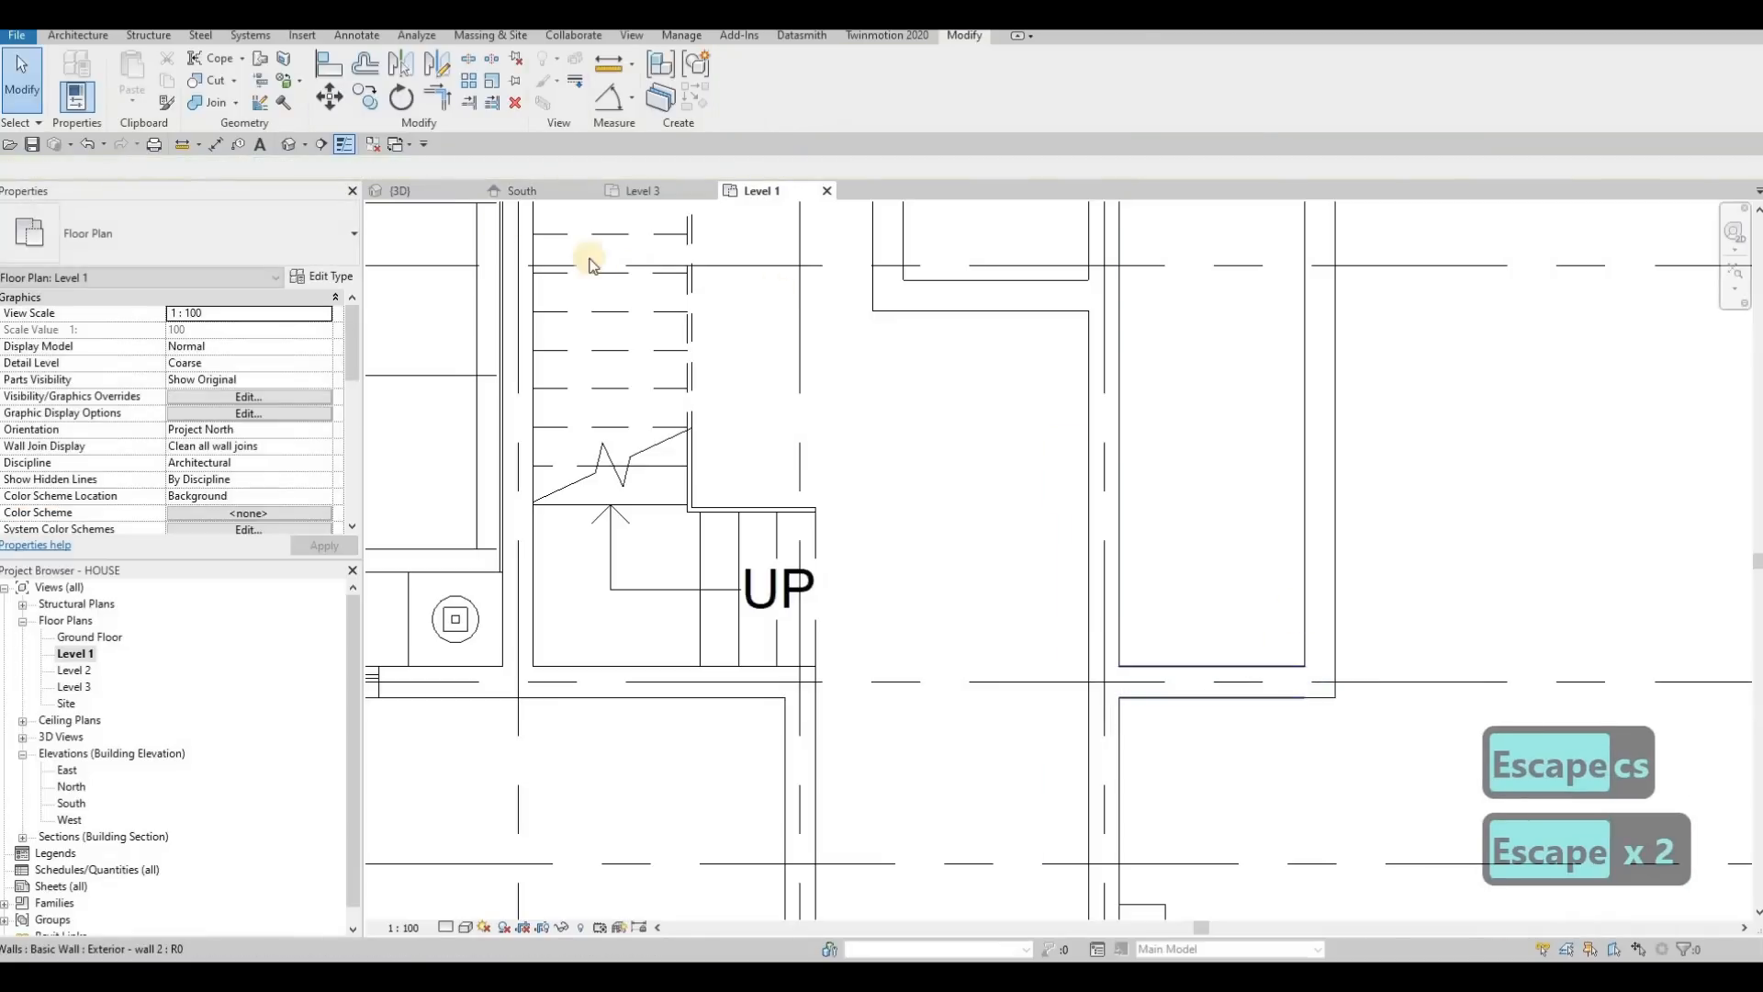
In the 3D view, set the base constraint of the four connected rubble walls to Ground Floor
click(400, 190)
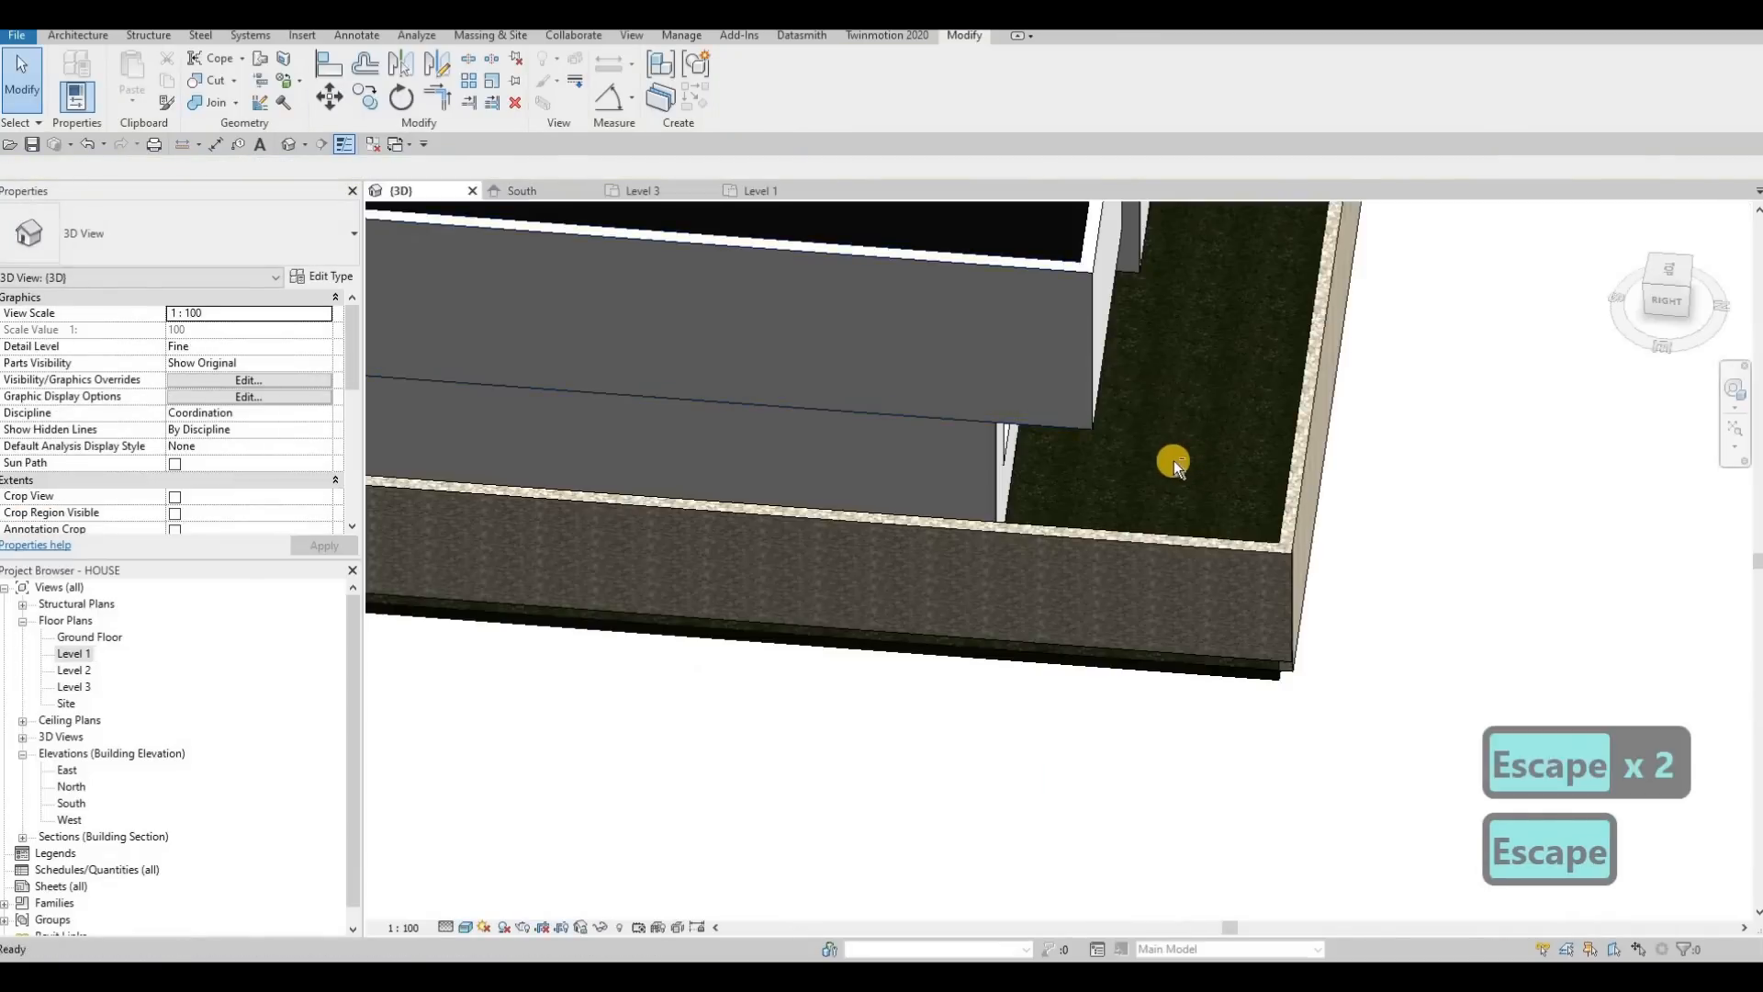
scroll(1173, 460, down, 5)
shift+middle_drag(1449, 417, 1253, 362)
scroll(1249, 364, up, 2)
key(Tab)
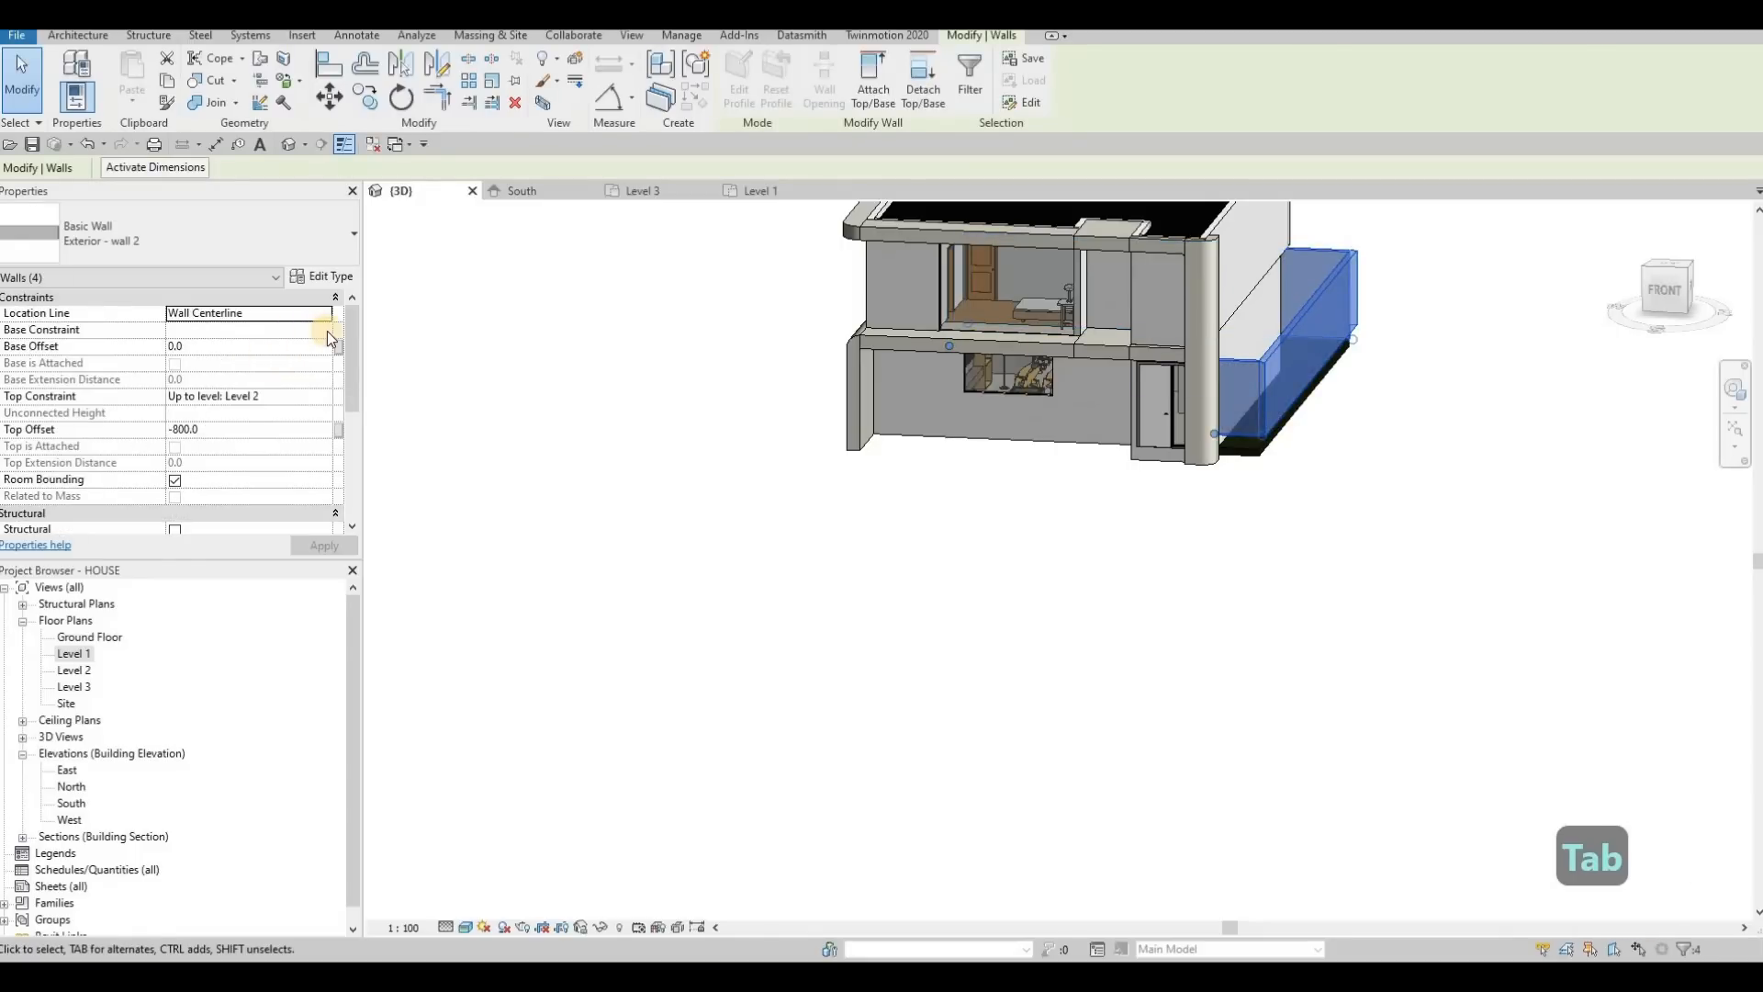
click(294, 332)
click(225, 348)
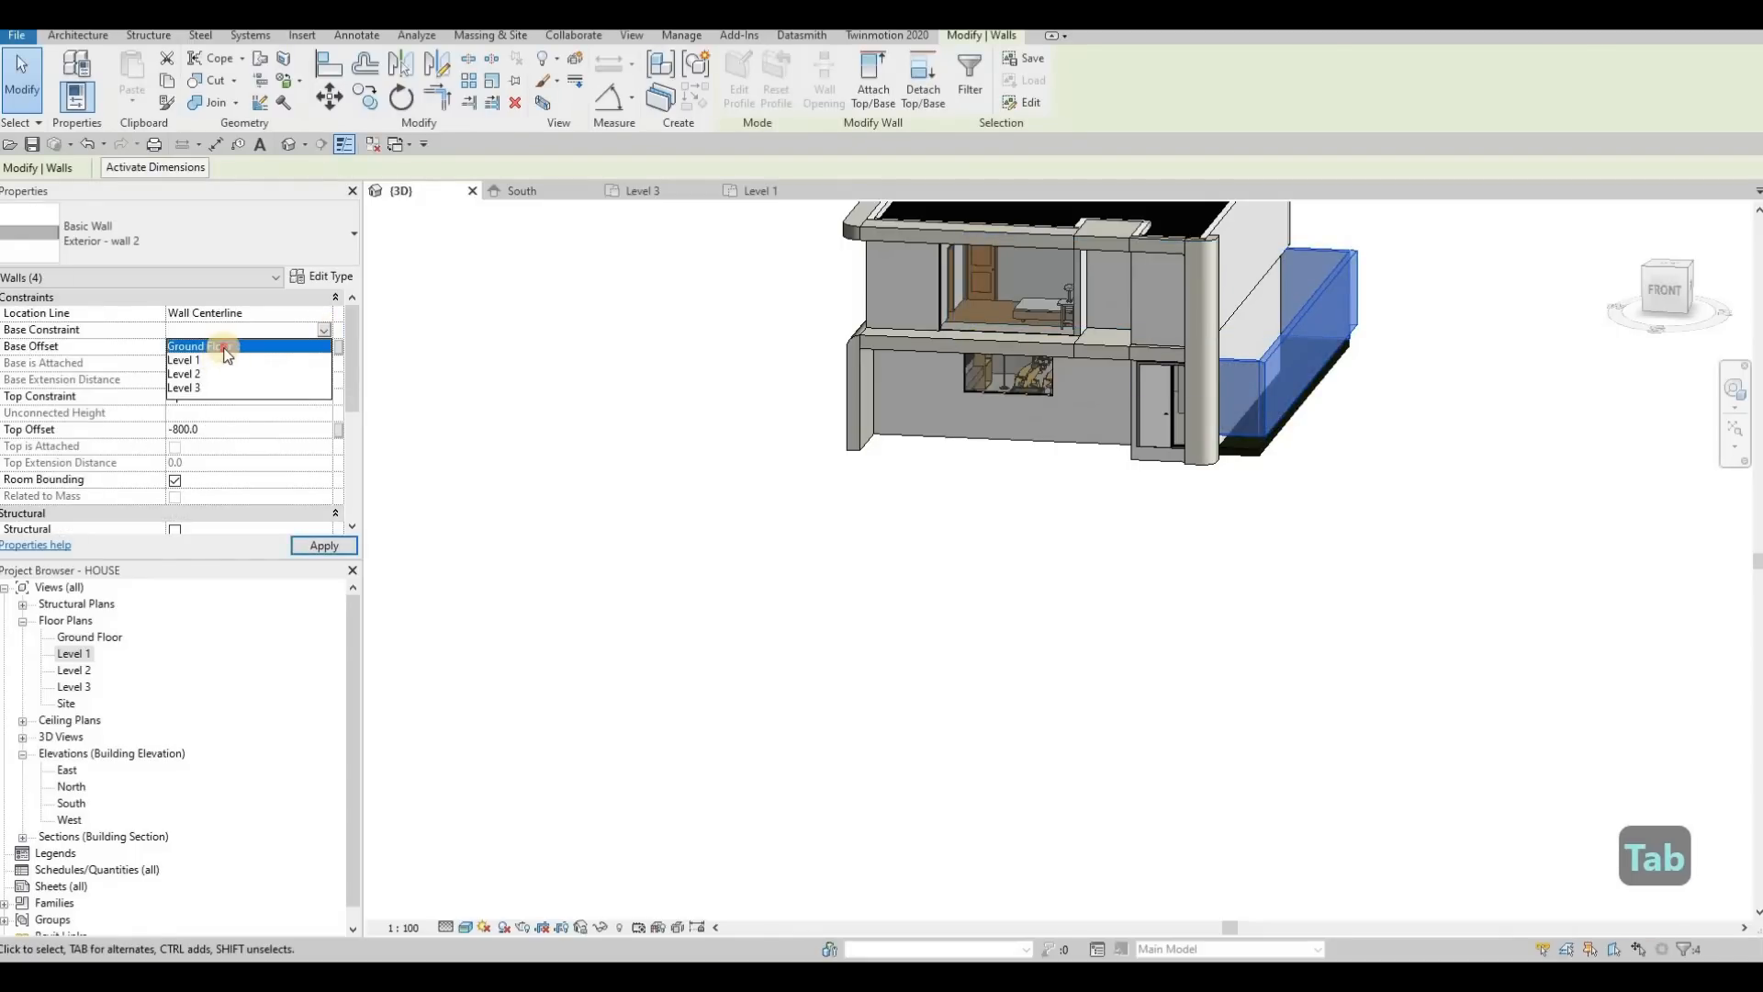
click(325, 547)
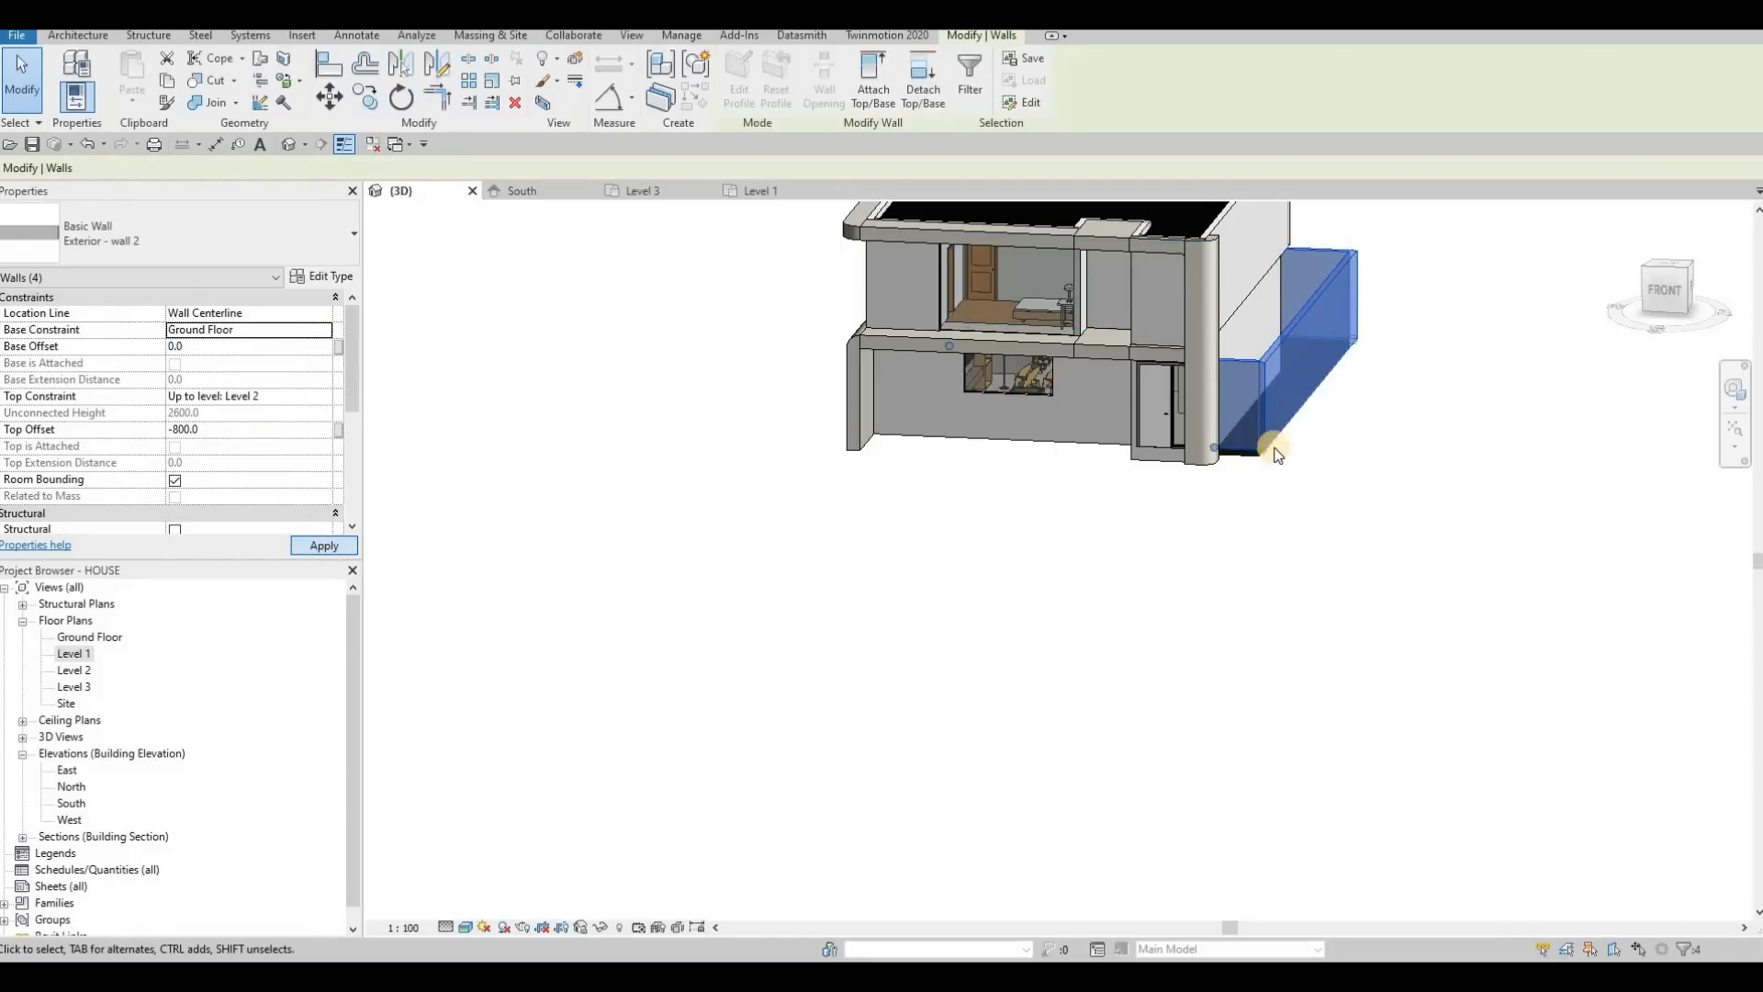
key(Escape)
key(Escape)
Set the top offset of the whole chain of four rubble walls to -1200
shift+middle_drag(1056, 395, 671, 389)
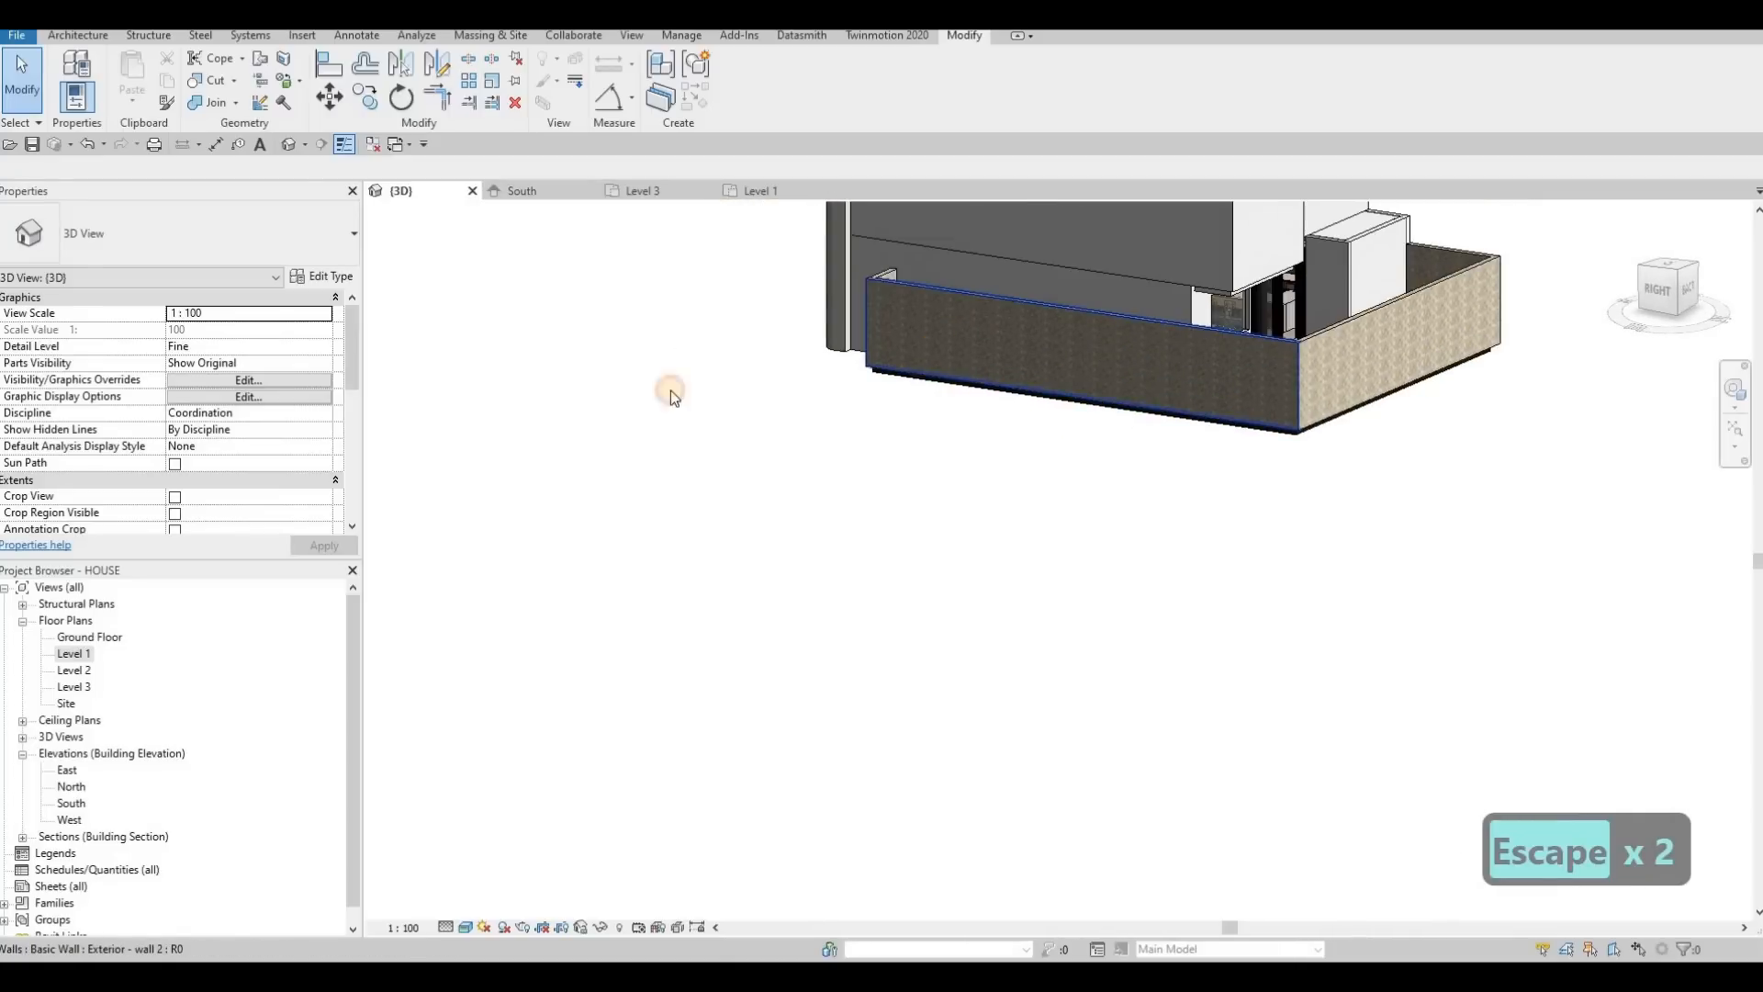
click(872, 287)
key(Escape)
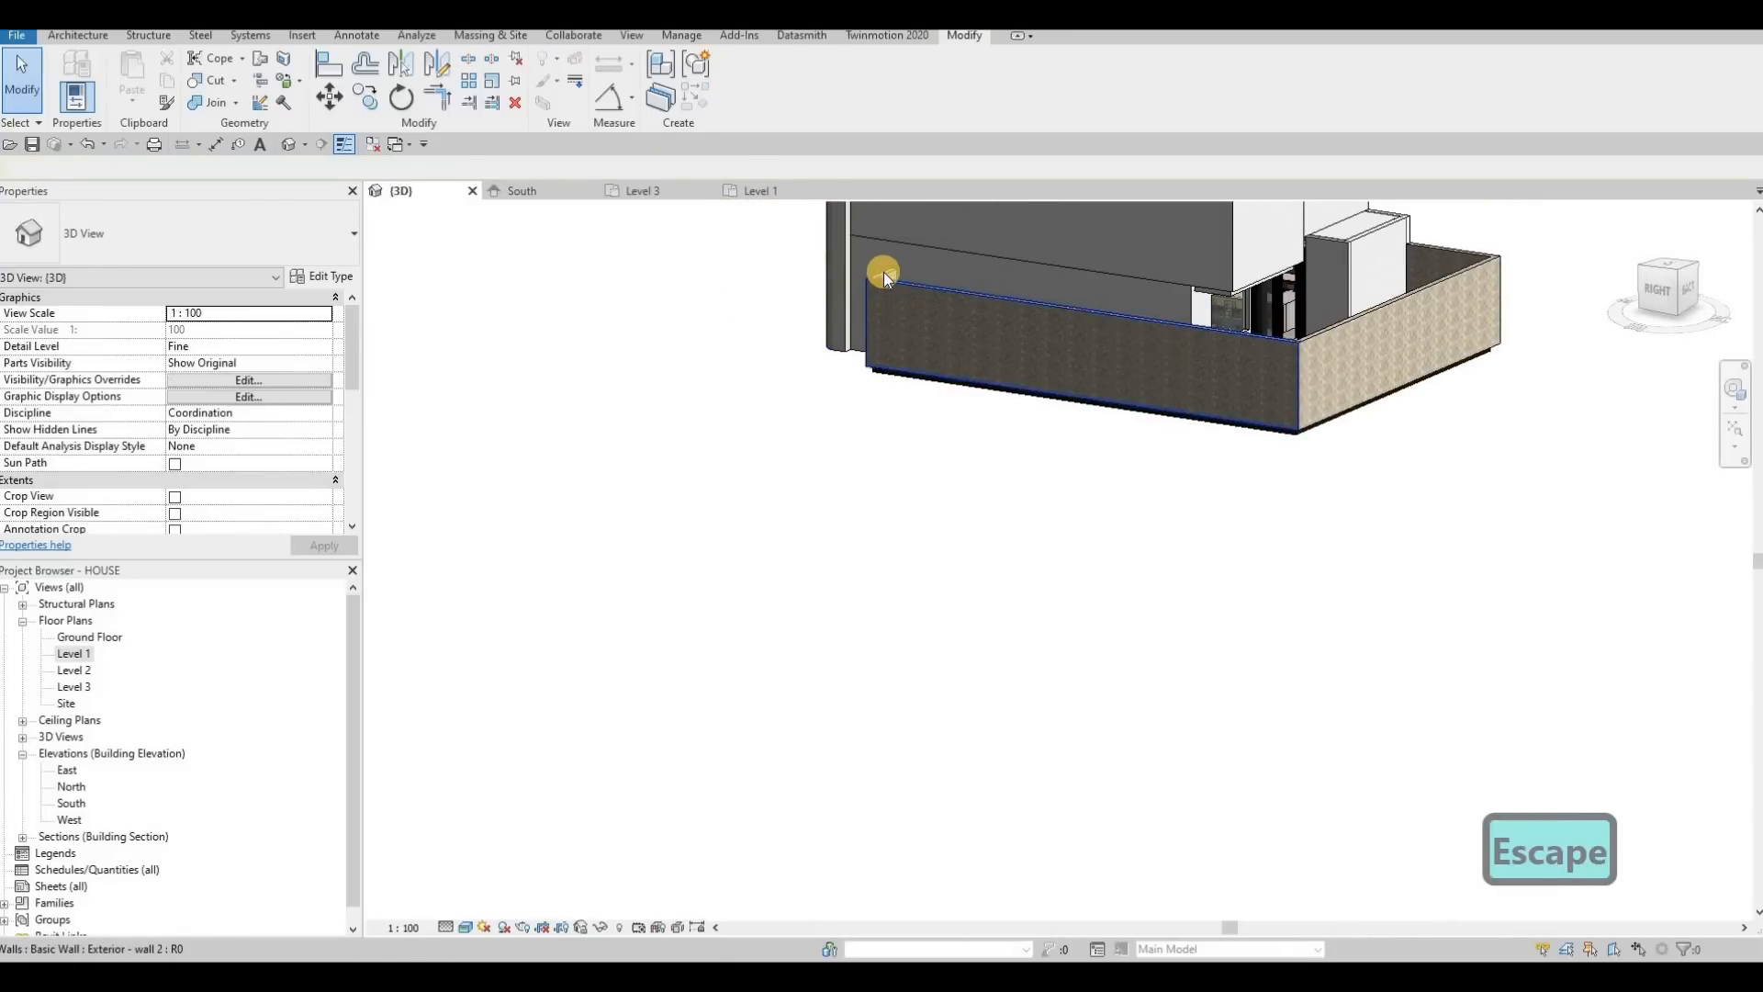
key(Tab)
click(884, 272)
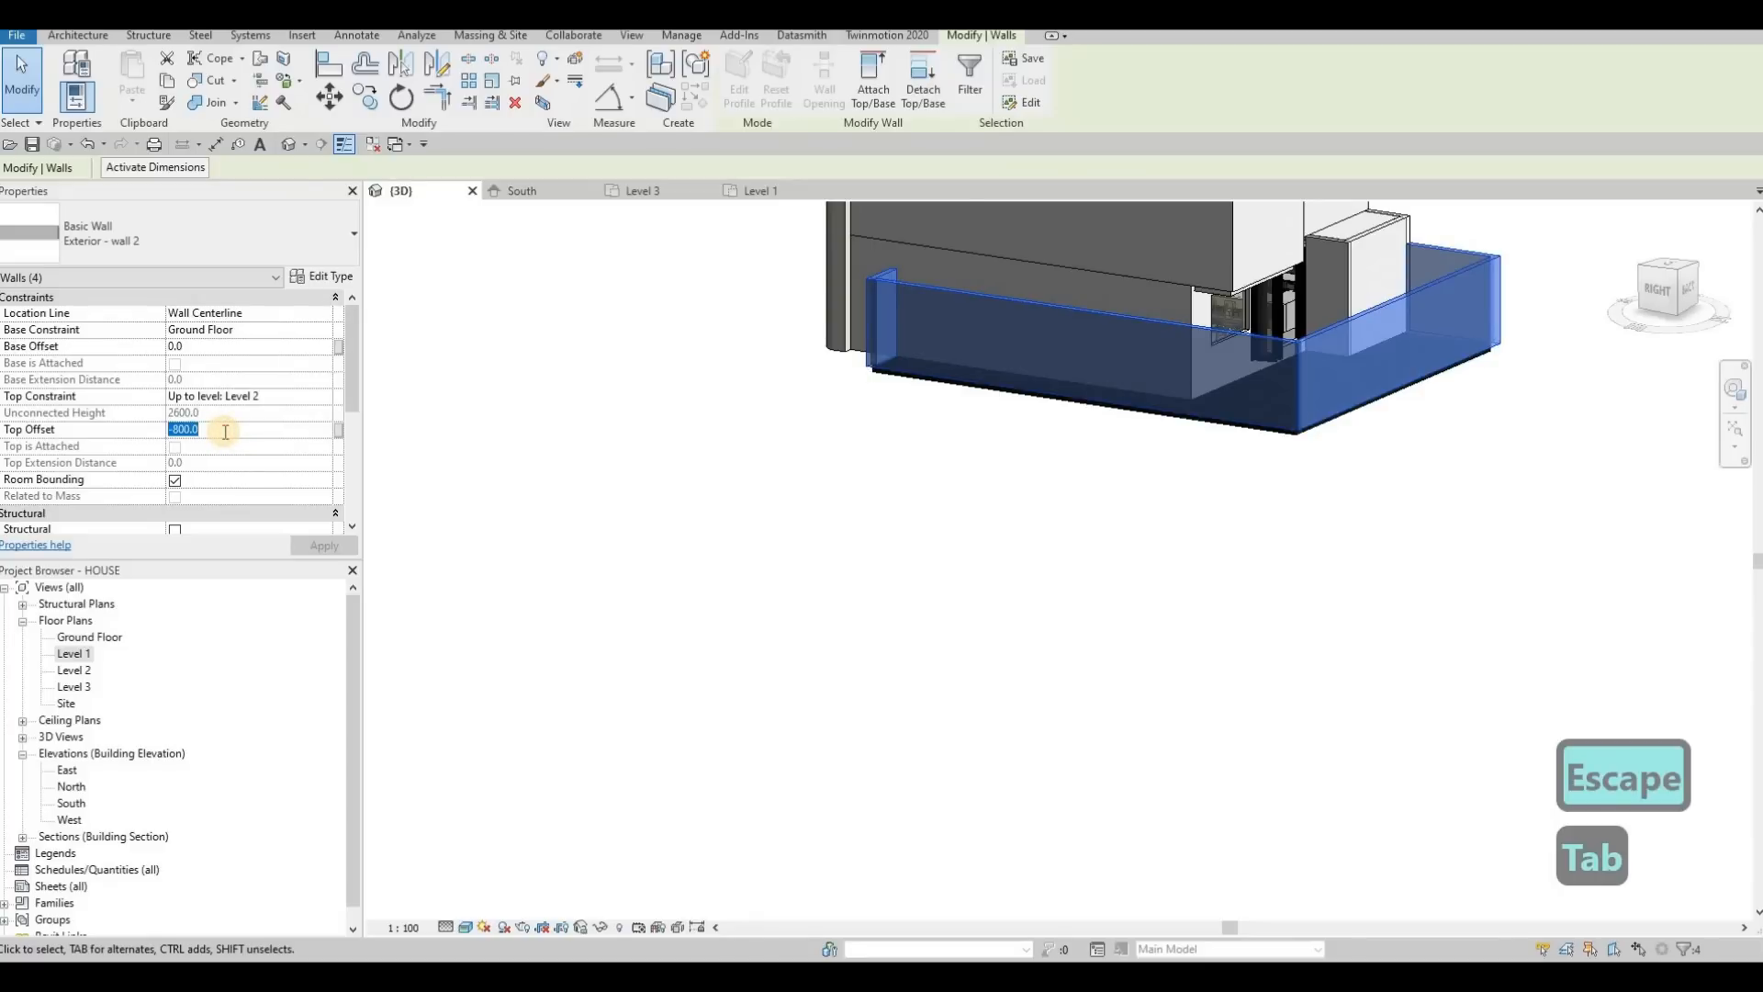
text(-12)
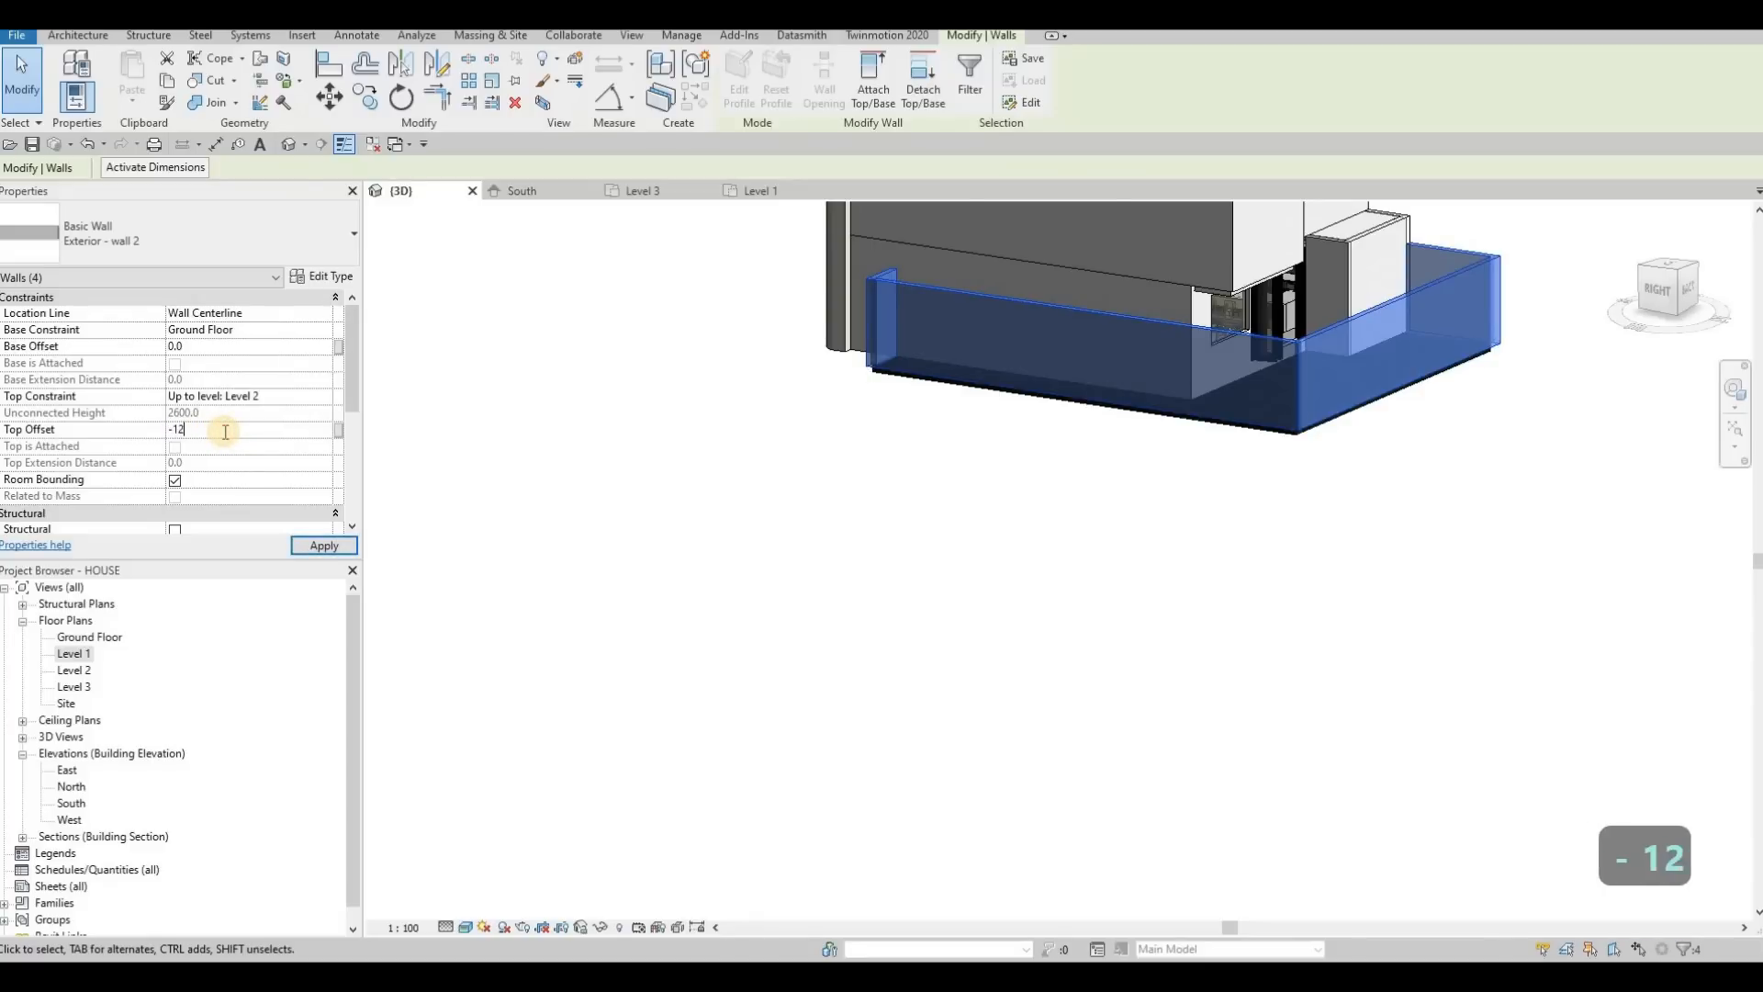
text(00)
click(316, 548)
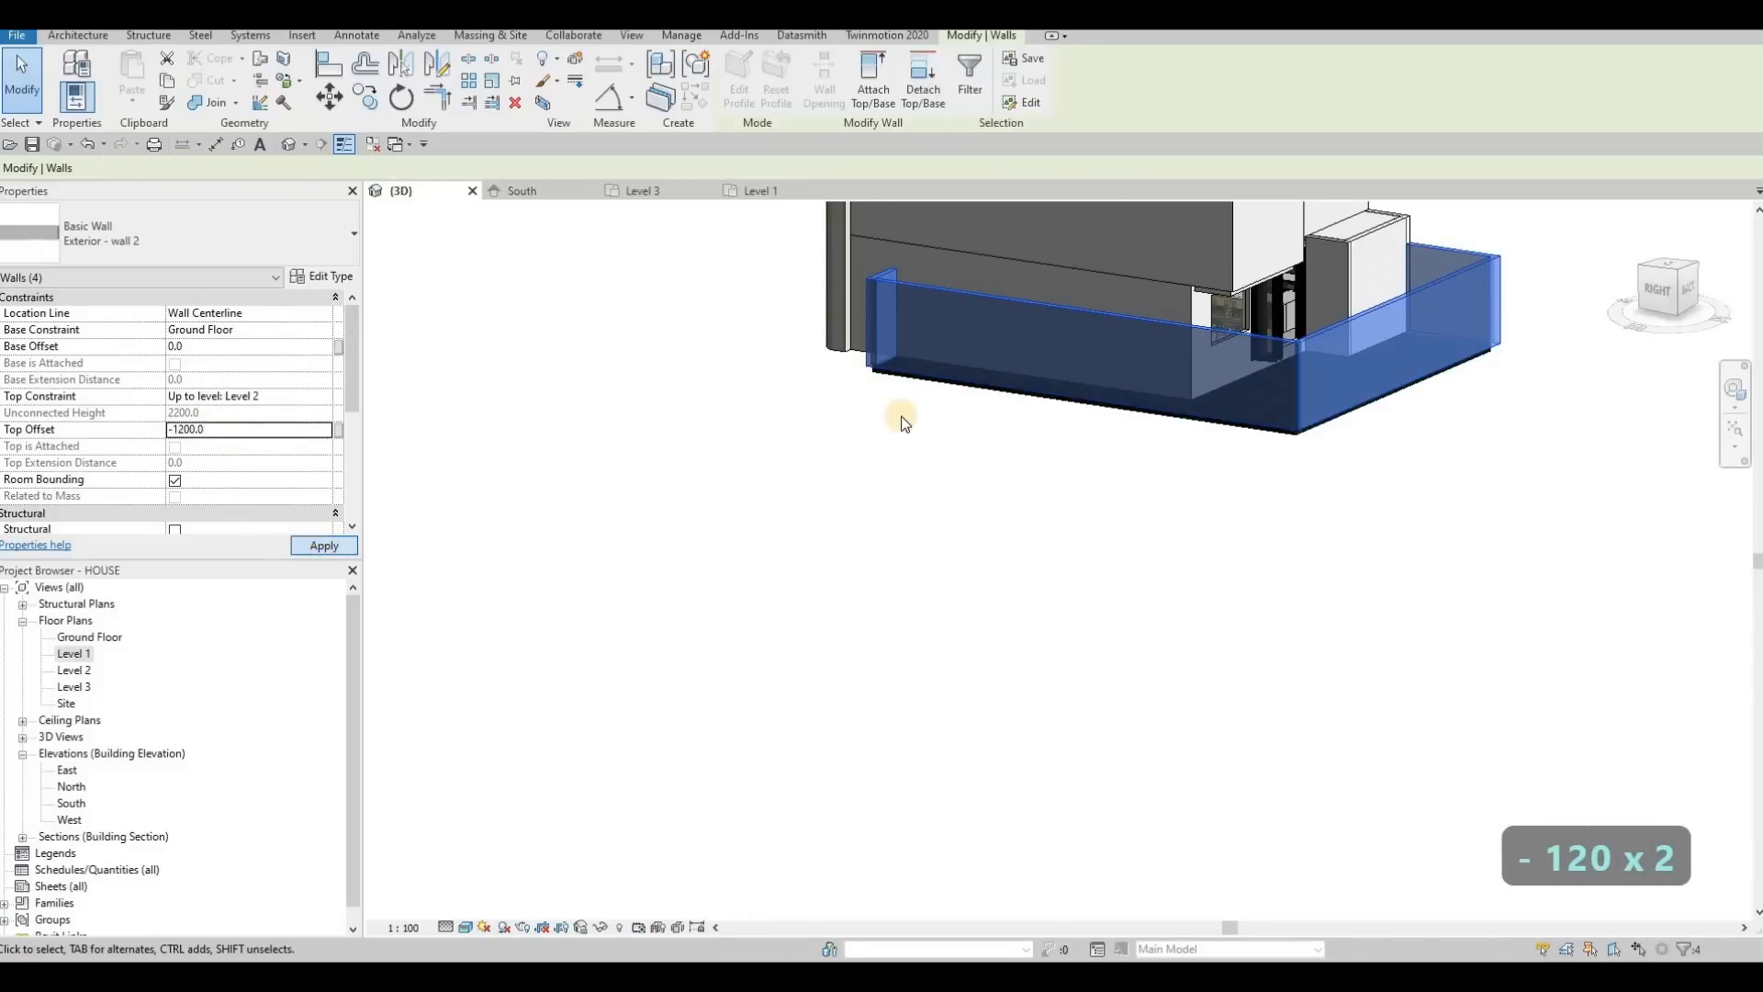
key(Escape)
key(Escape)
Examine the lowered yard walls and how they relate to the front facade from several angles
shift+middle_drag(1011, 415, 1221, 434)
scroll(1233, 444, up, 3)
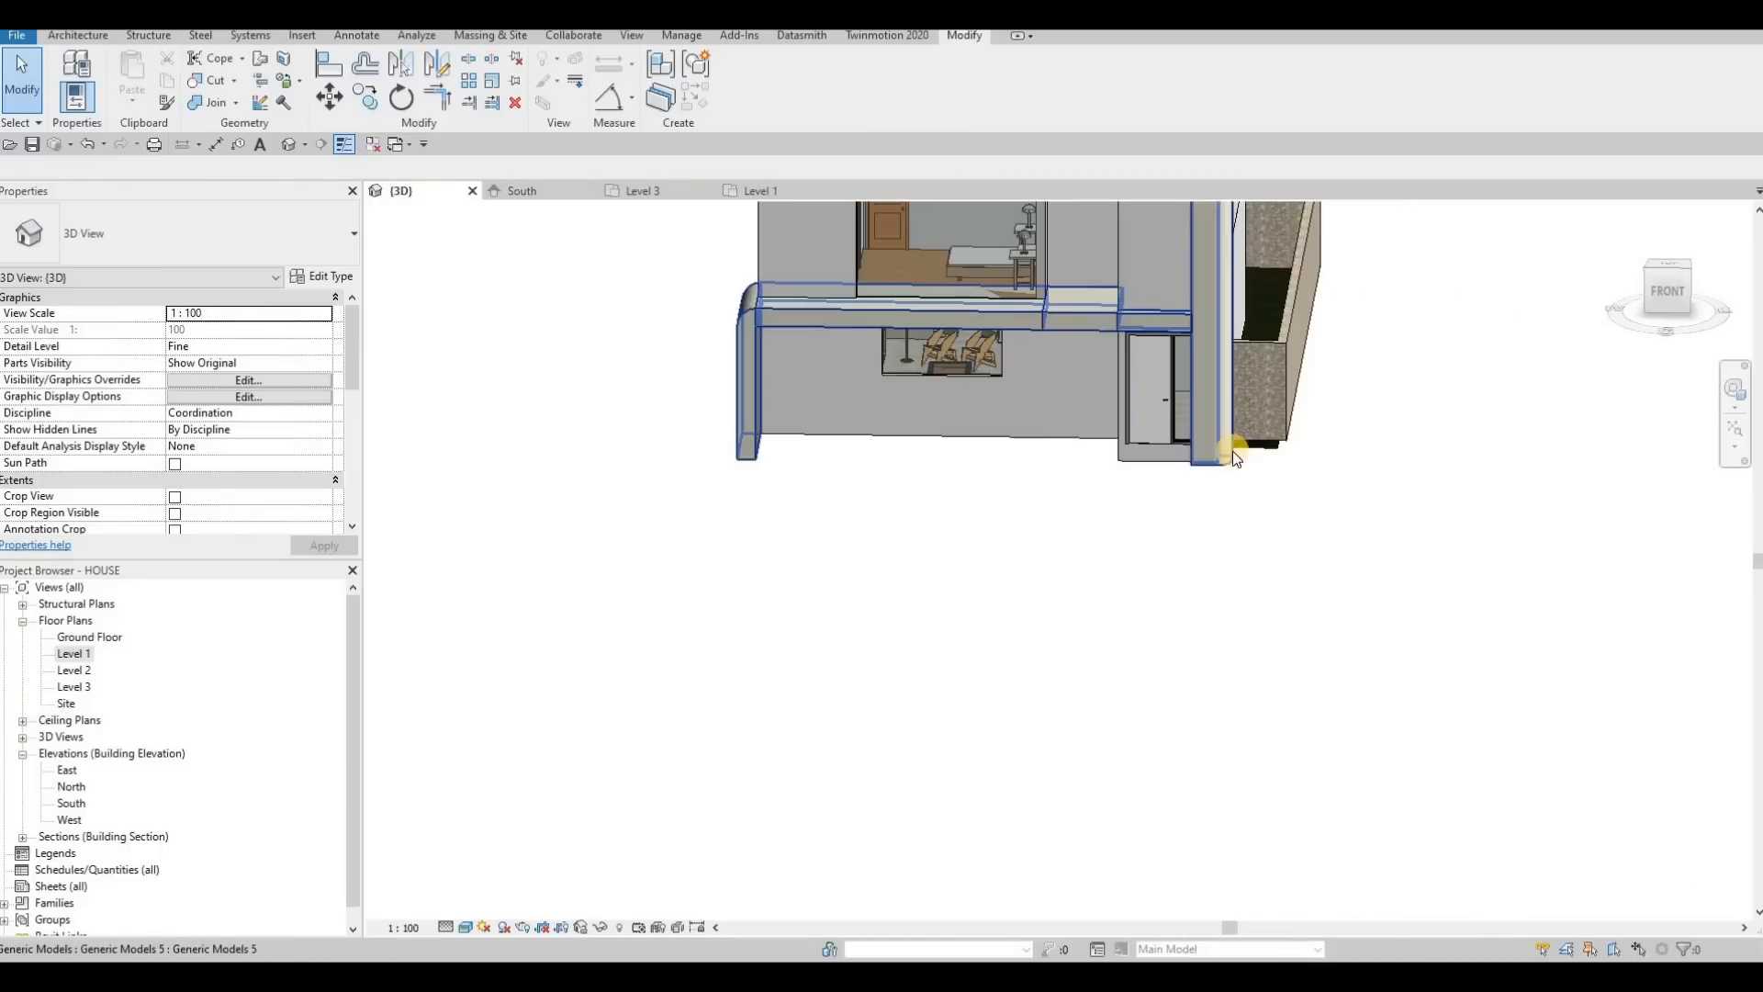
shift+middle_drag(1171, 379, 943, 246)
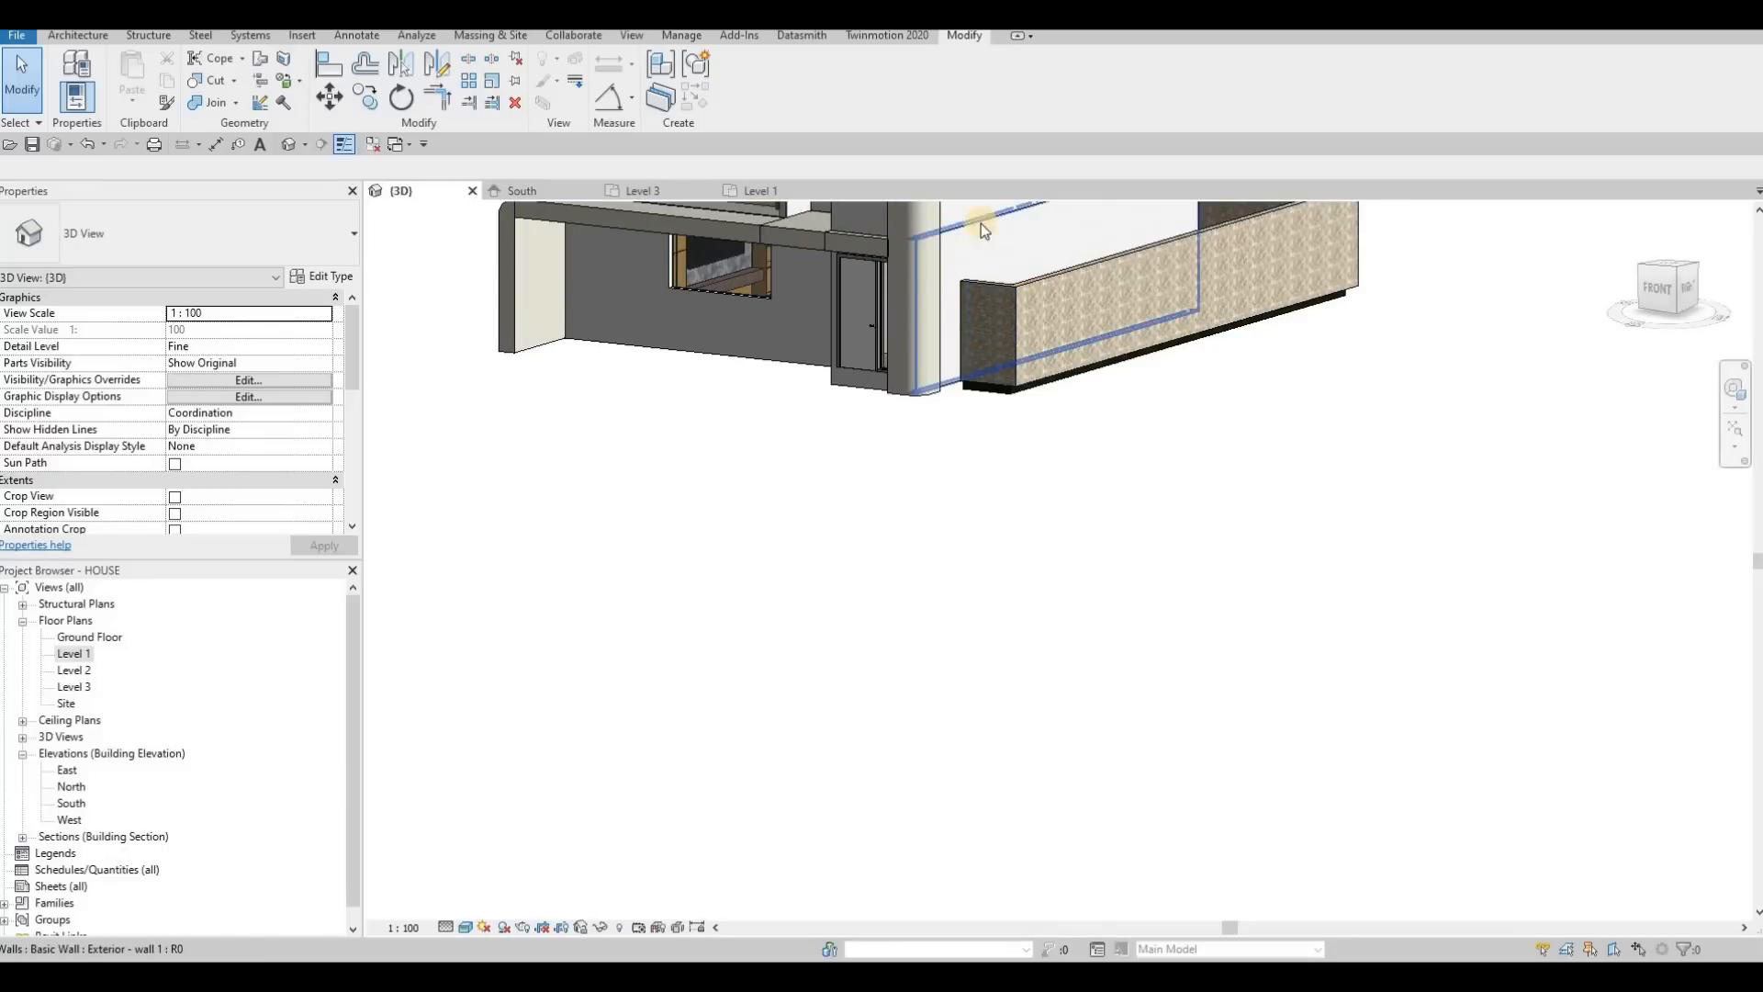
scroll(1067, 341, down, 1)
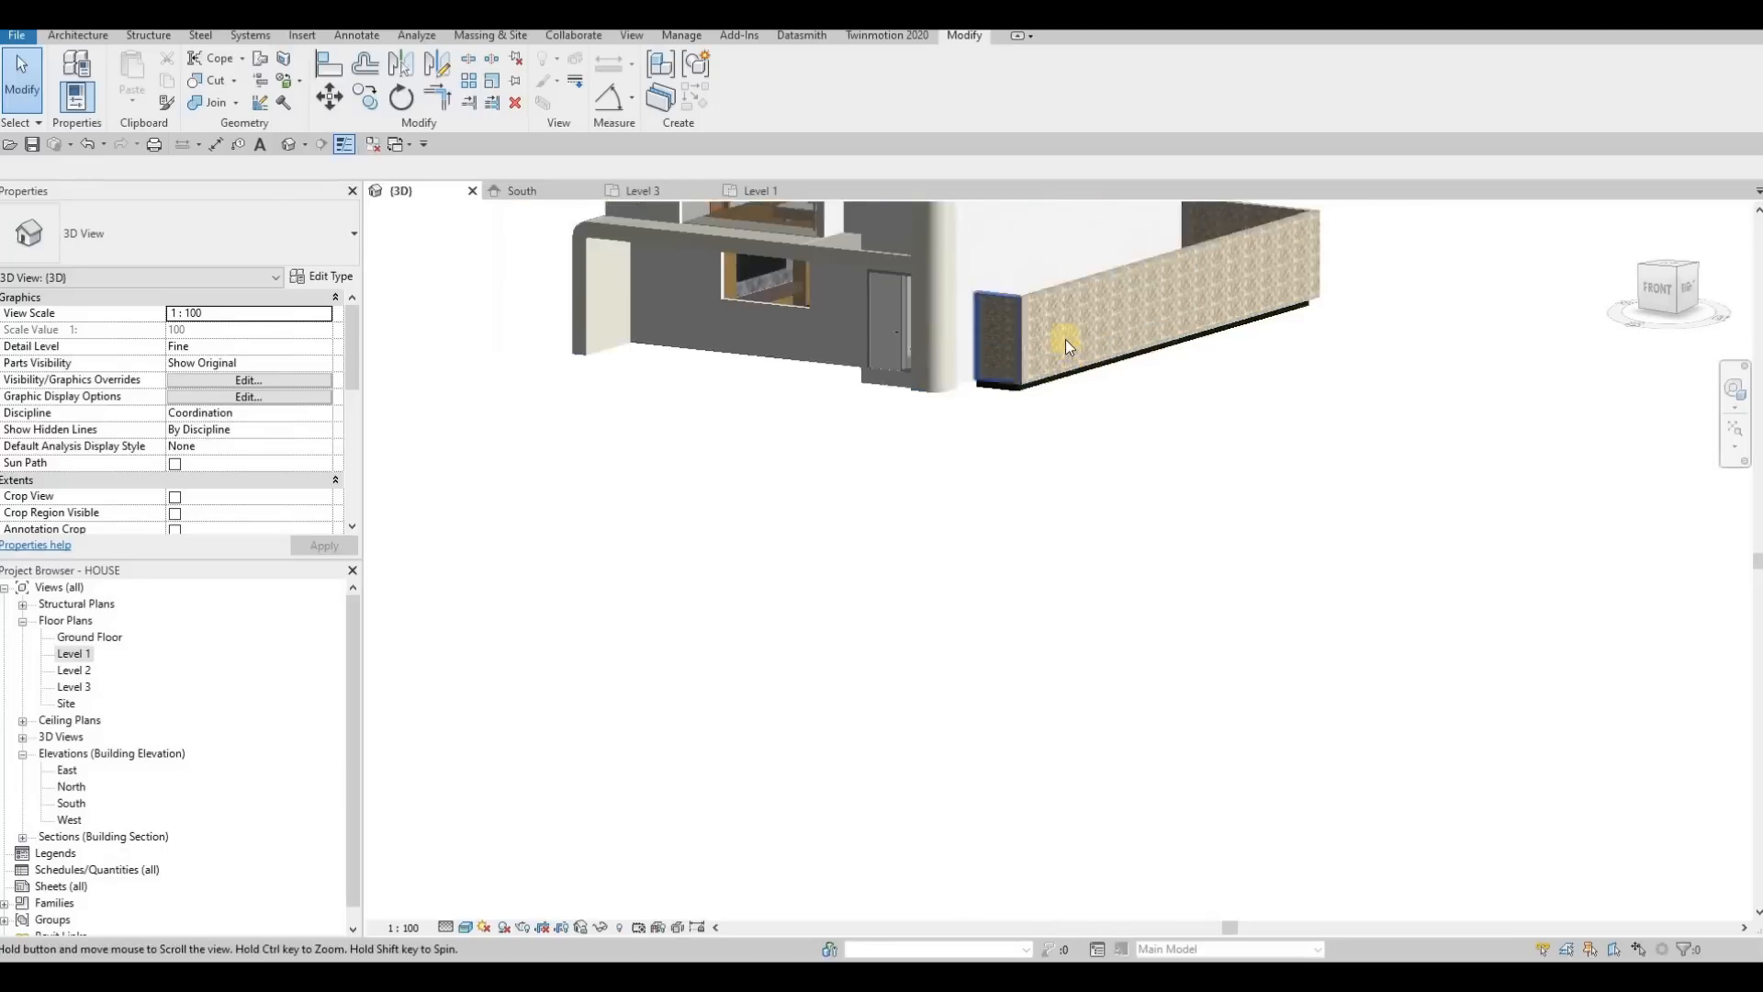
middle_drag(1066, 340, 1186, 382)
middle_drag(1022, 328, 1023, 397)
scroll(1023, 397, up, 3)
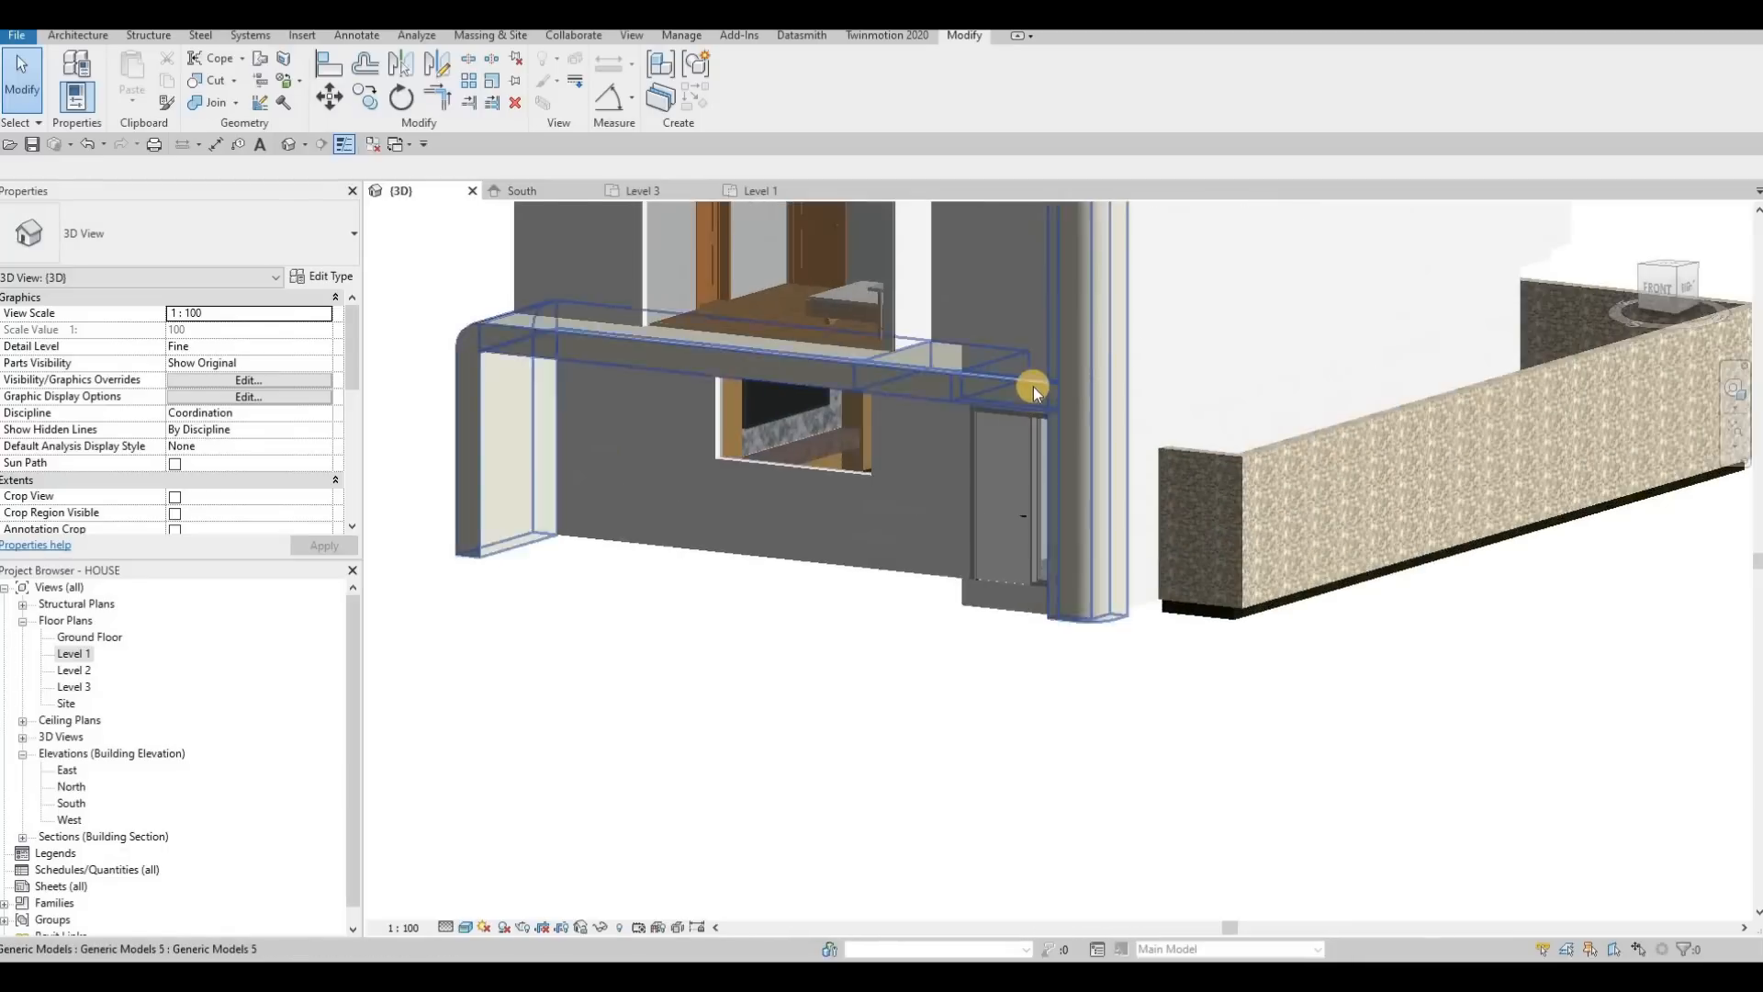
scroll(1029, 394, down, 3)
shift+middle_drag(1424, 506, 1288, 450)
key(Escape)
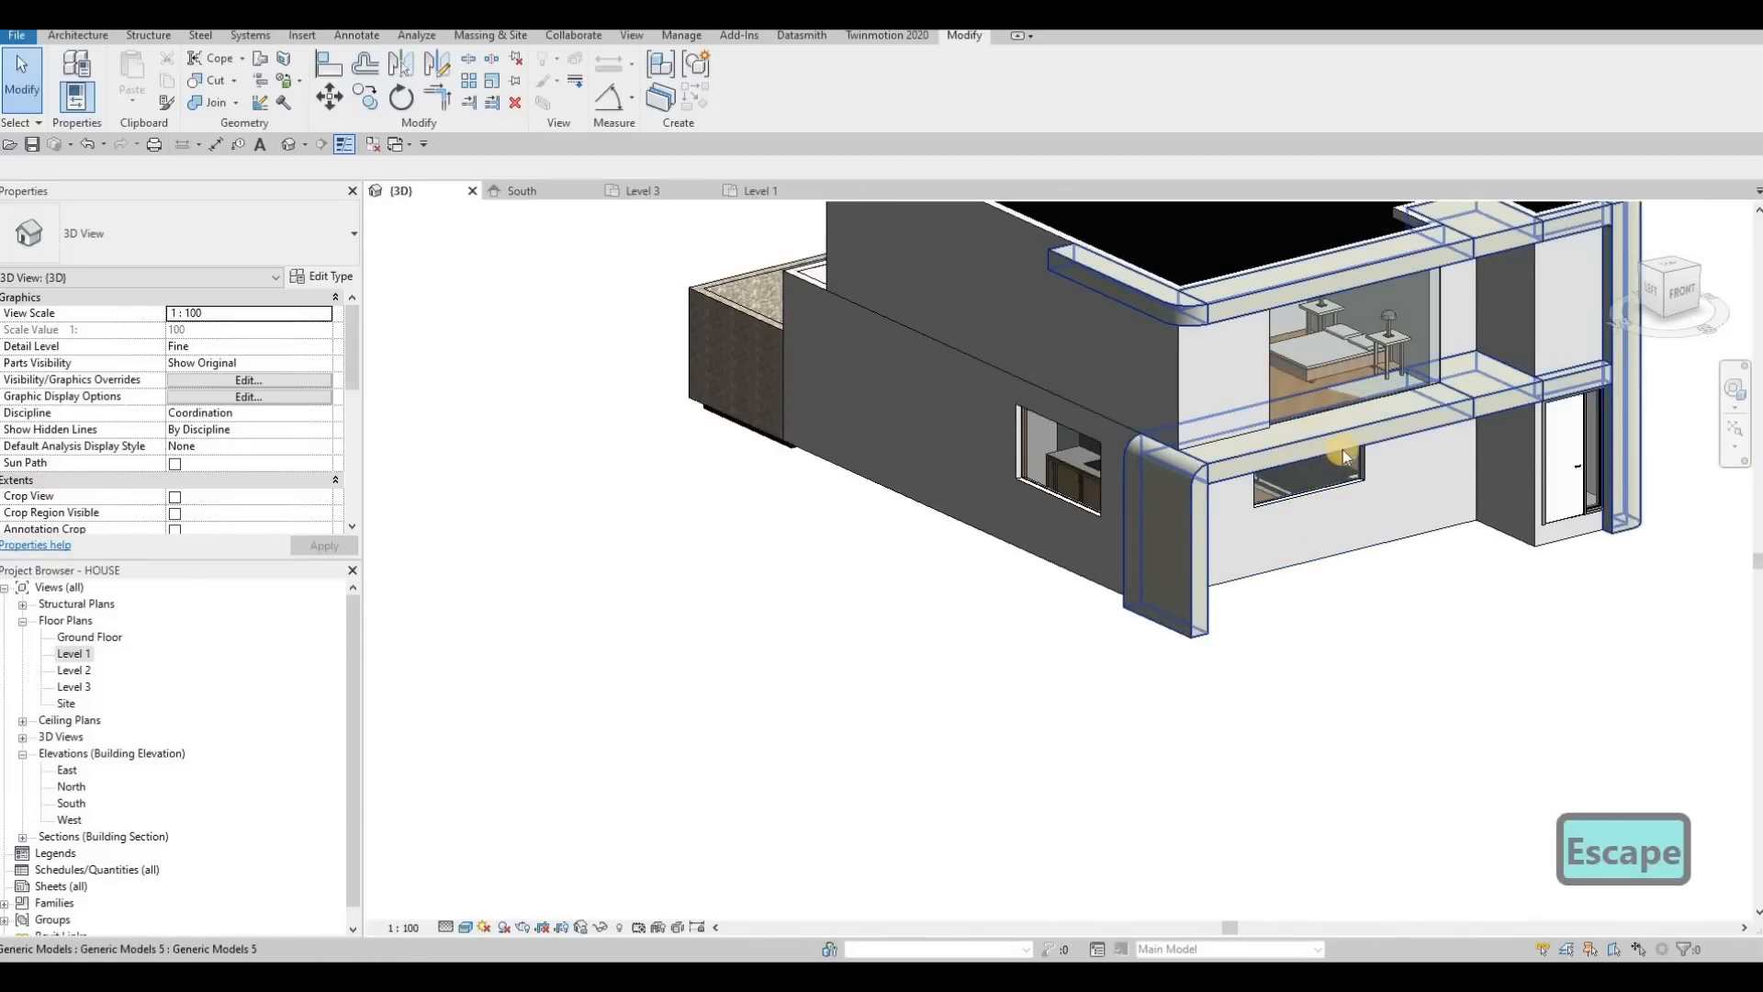
Pull the front face of the lower facade canopy outward from the house and clear the selection
click(1347, 453)
drag(1367, 454, 1299, 505)
key(Escape)
key(Escape)
Align the front faces of the corner fin wall and the remaining lower canopy segments with the pulled-out canopy's front face
key(a)
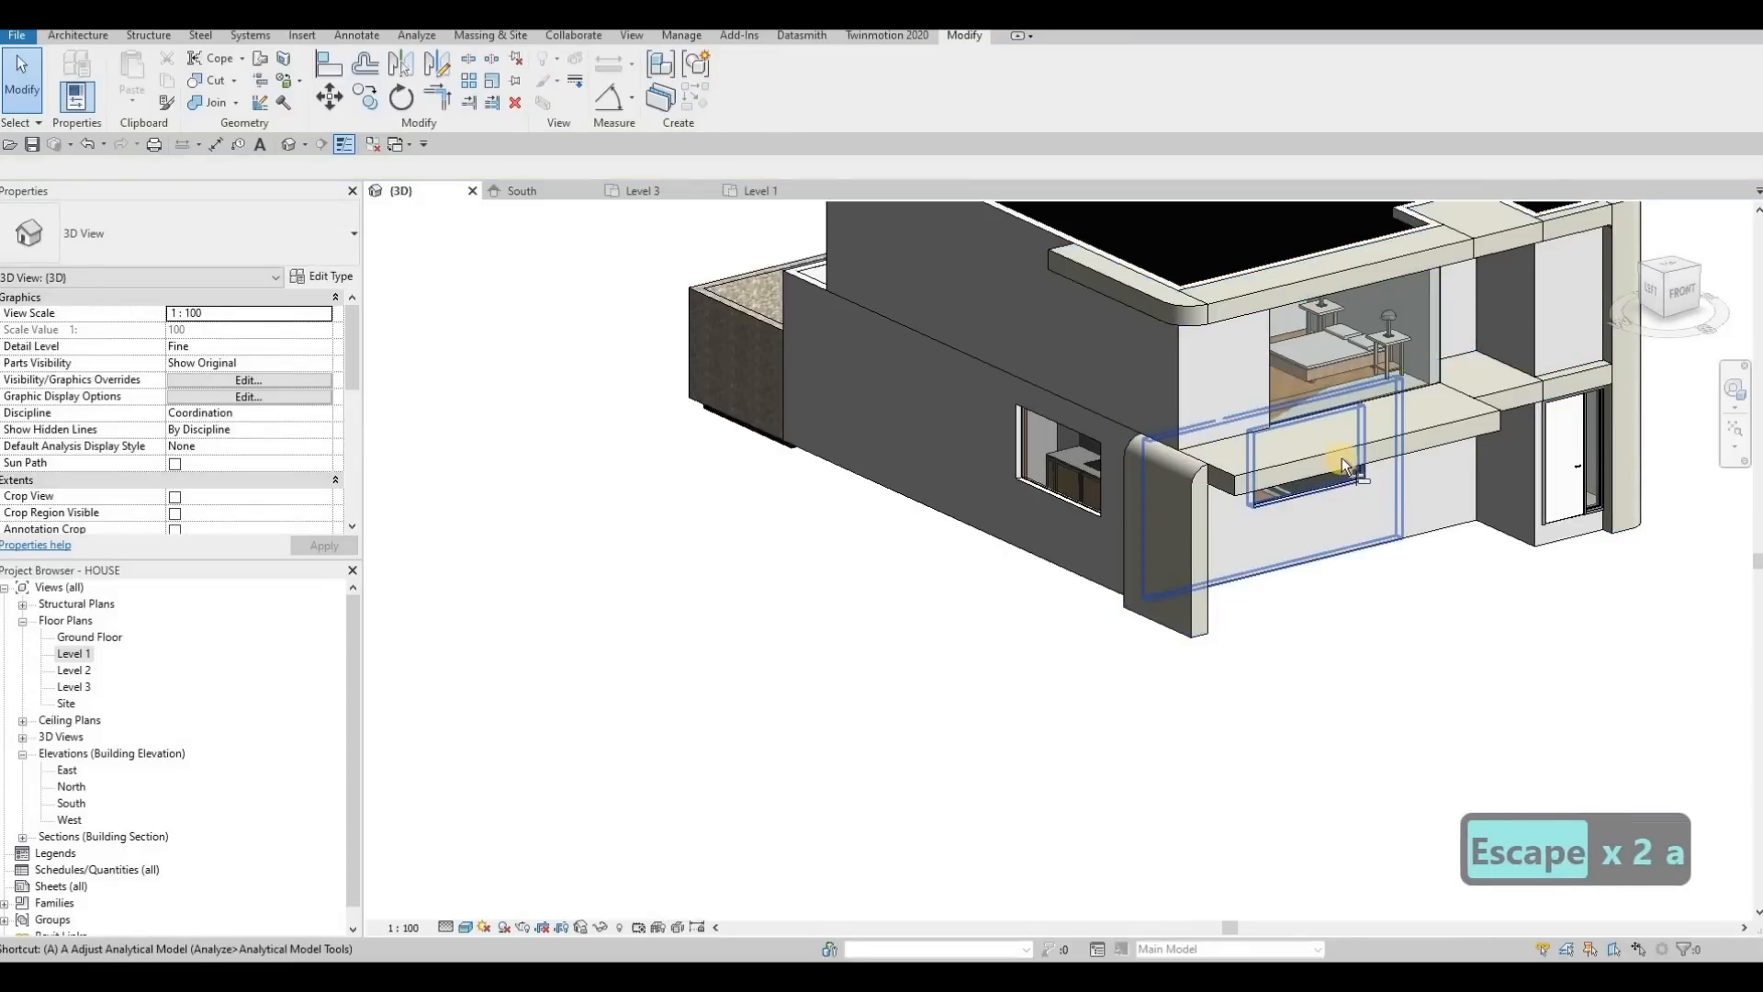
key(l)
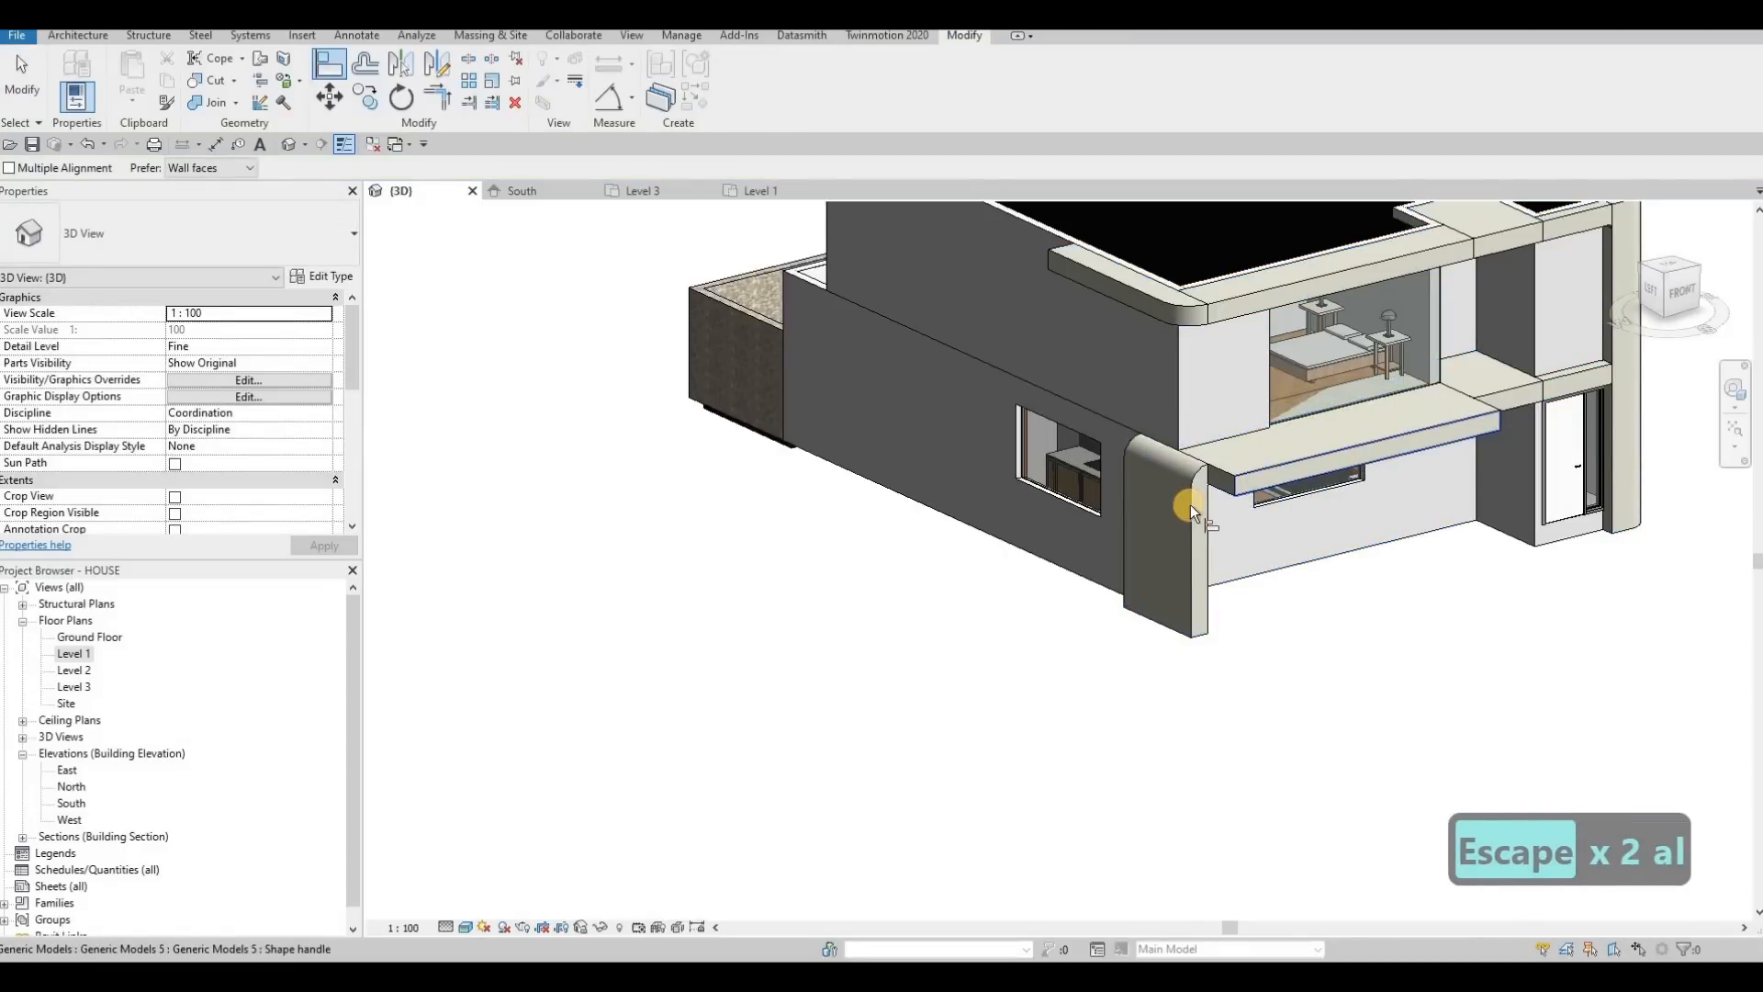
click(1194, 504)
click(1379, 450)
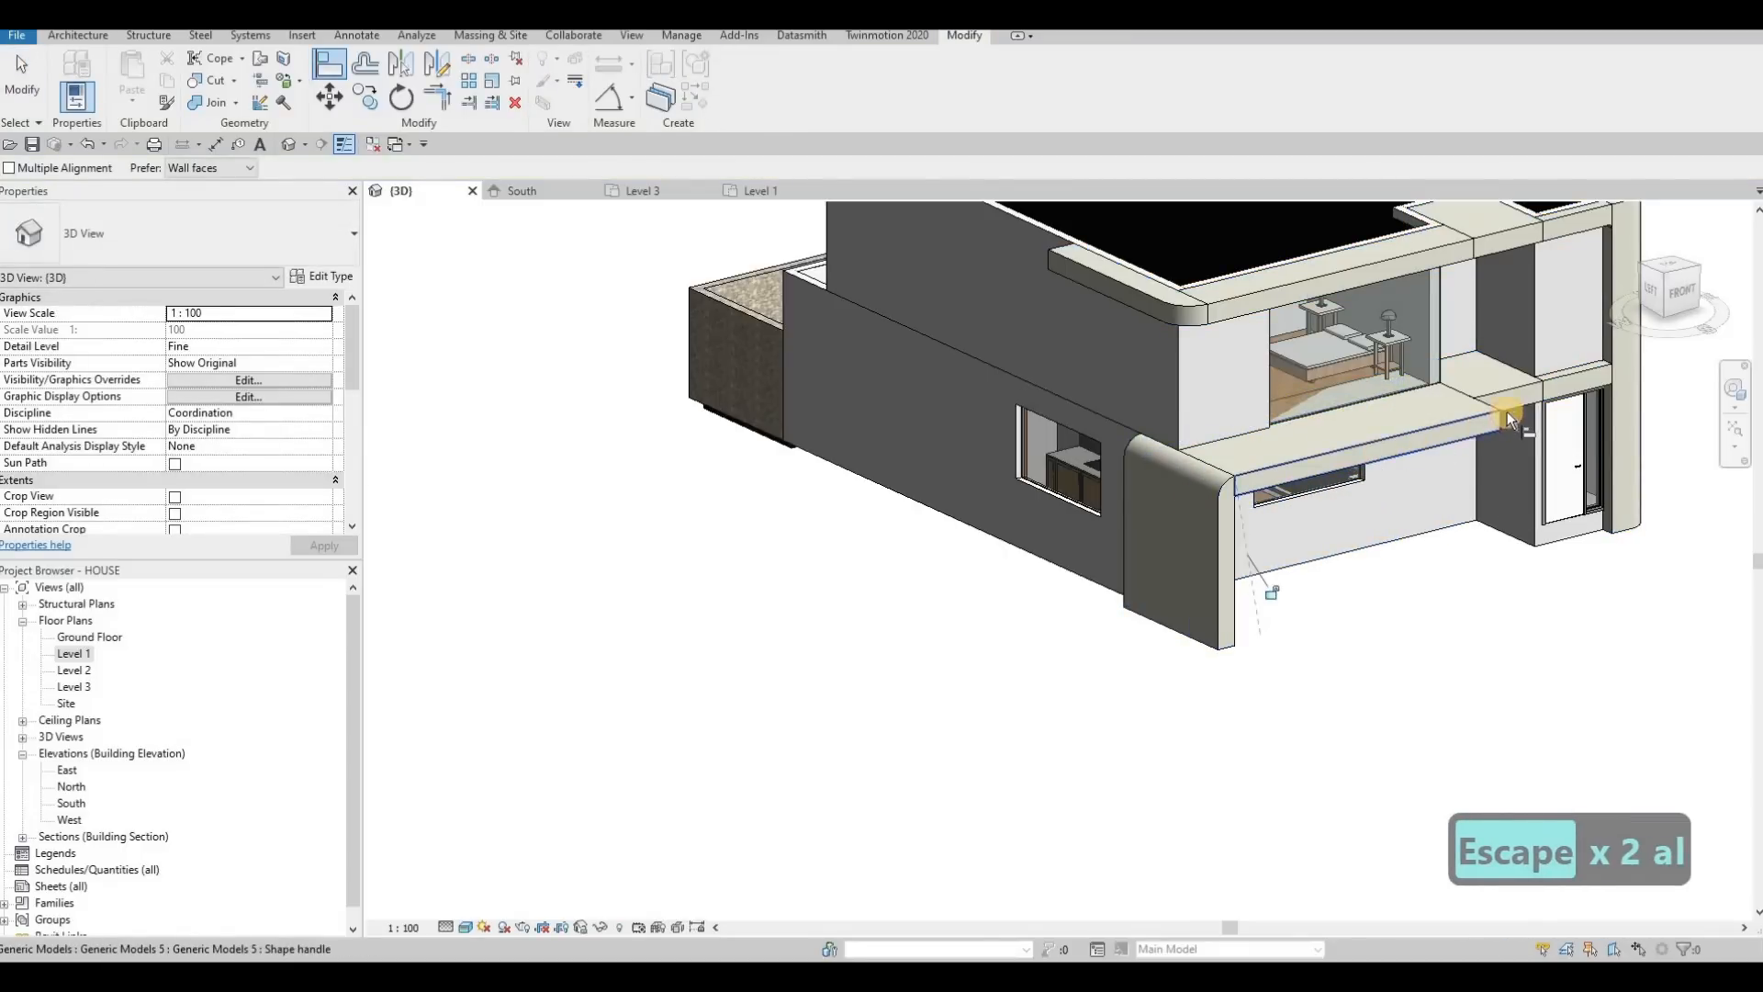
click(1467, 434)
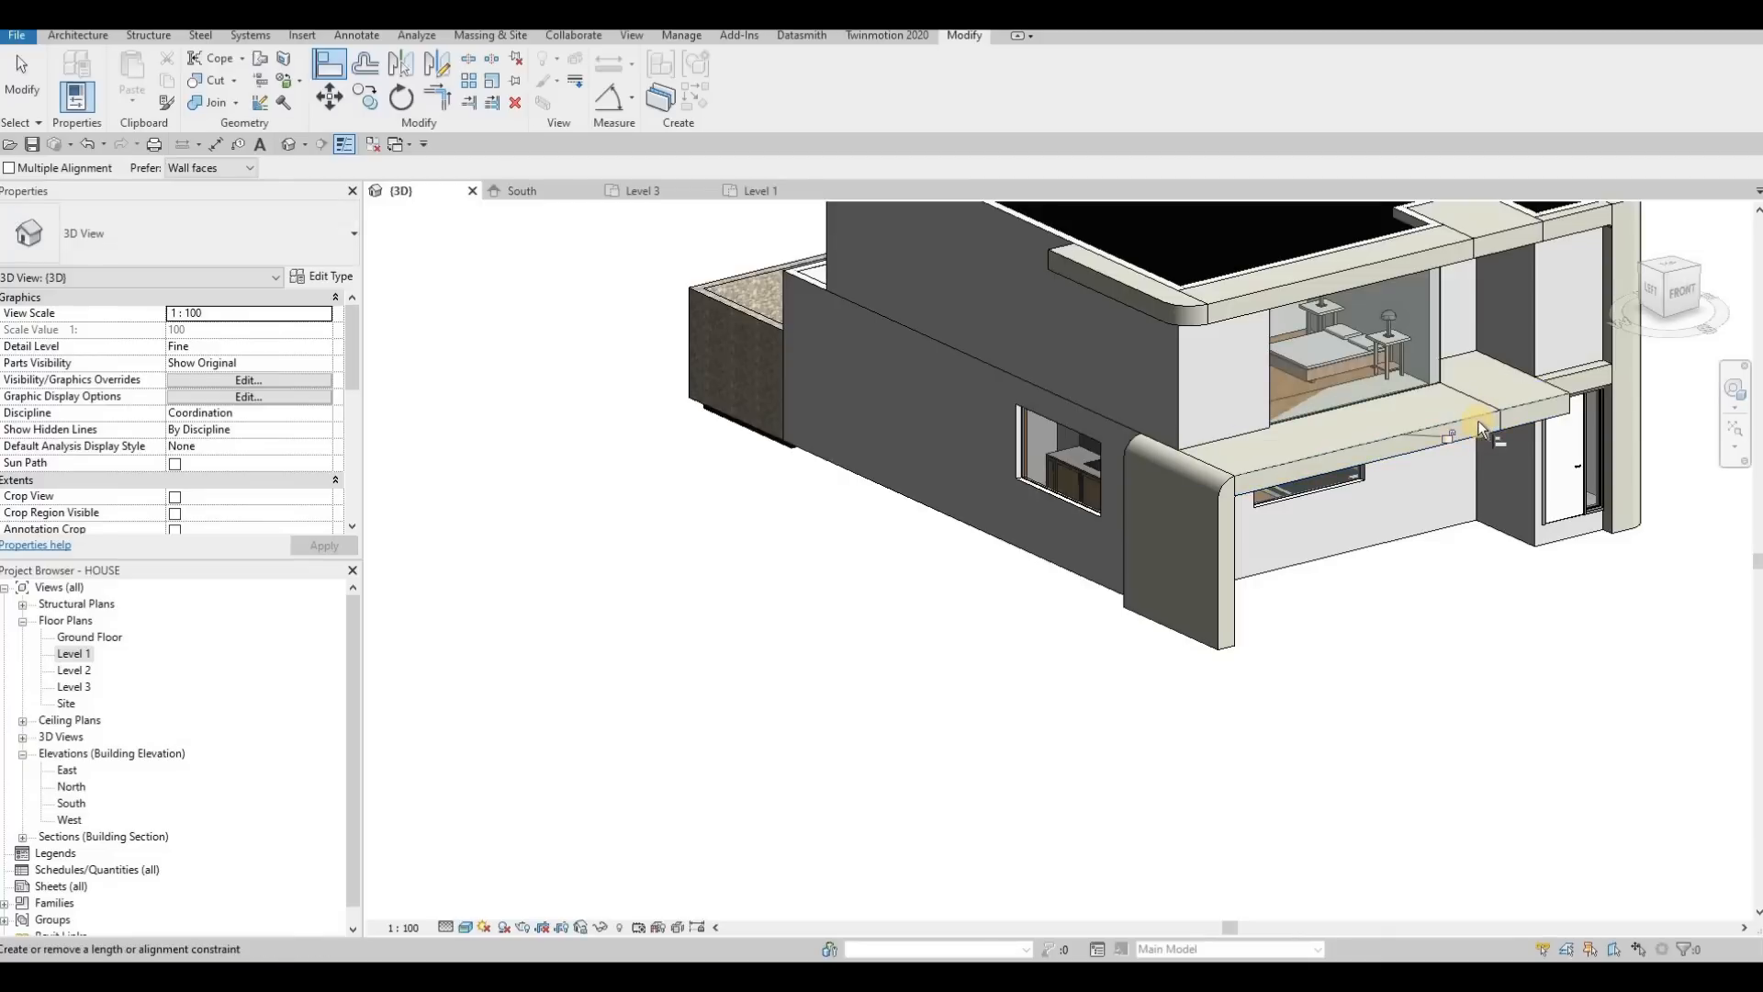
click(1483, 428)
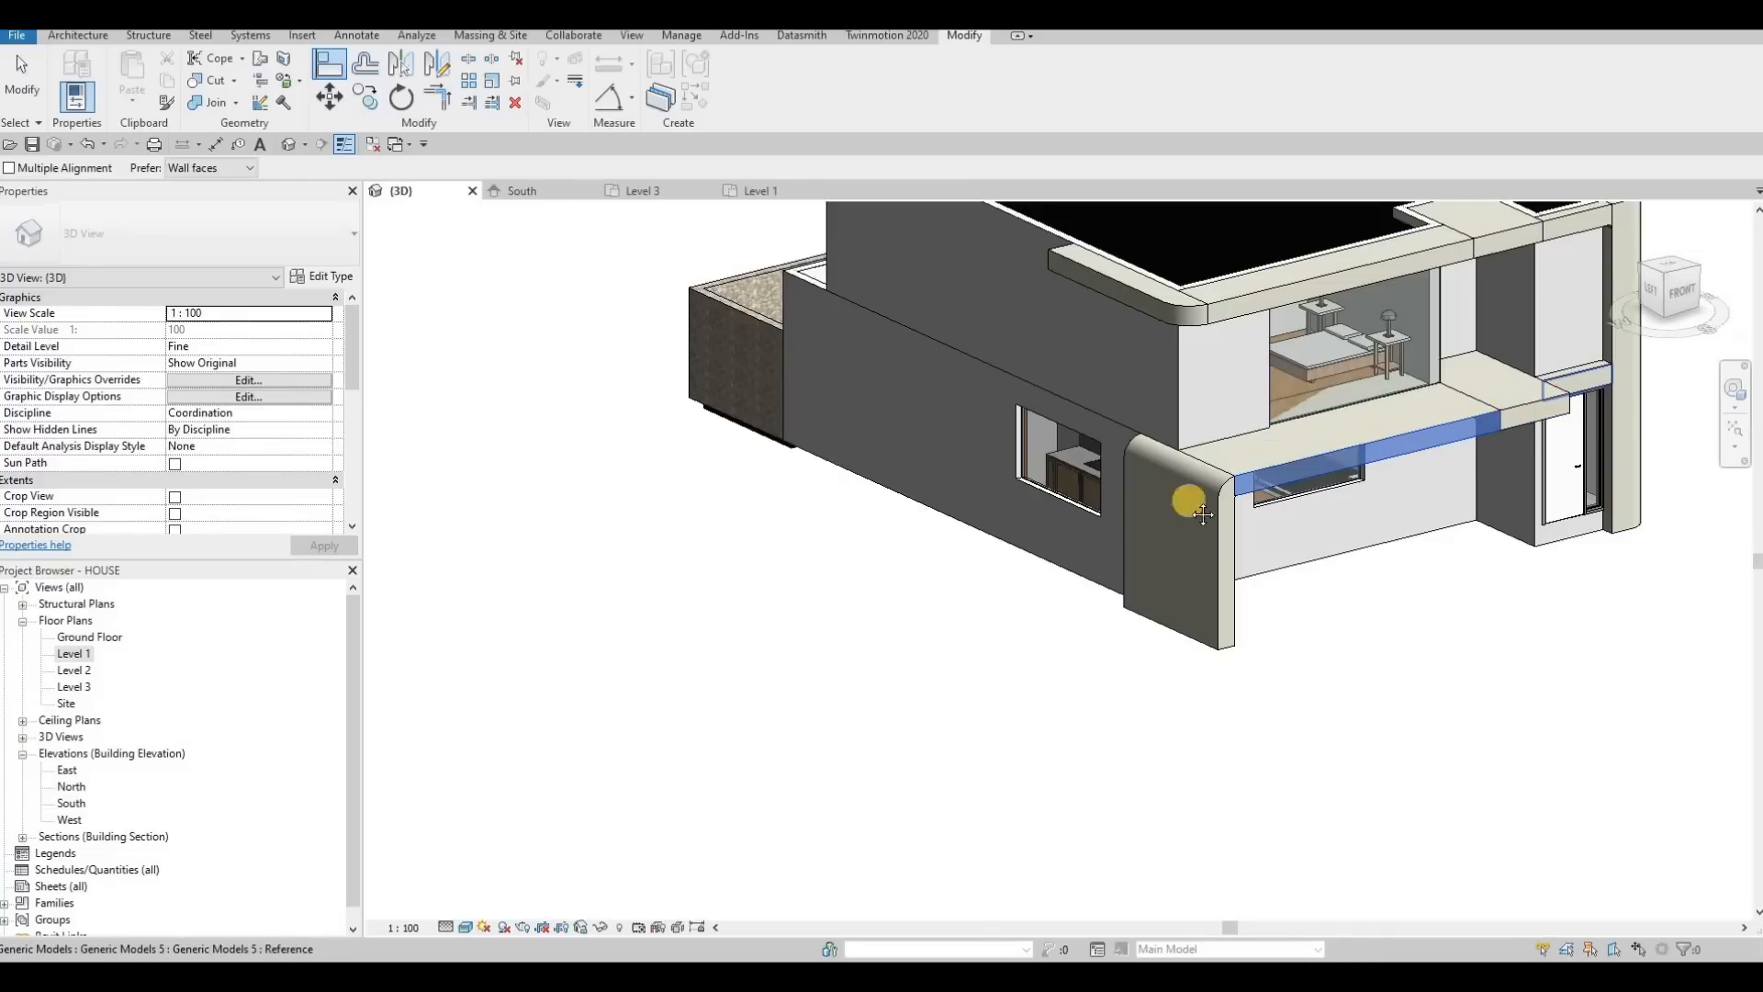
middle_drag(1573, 425, 1610, 559)
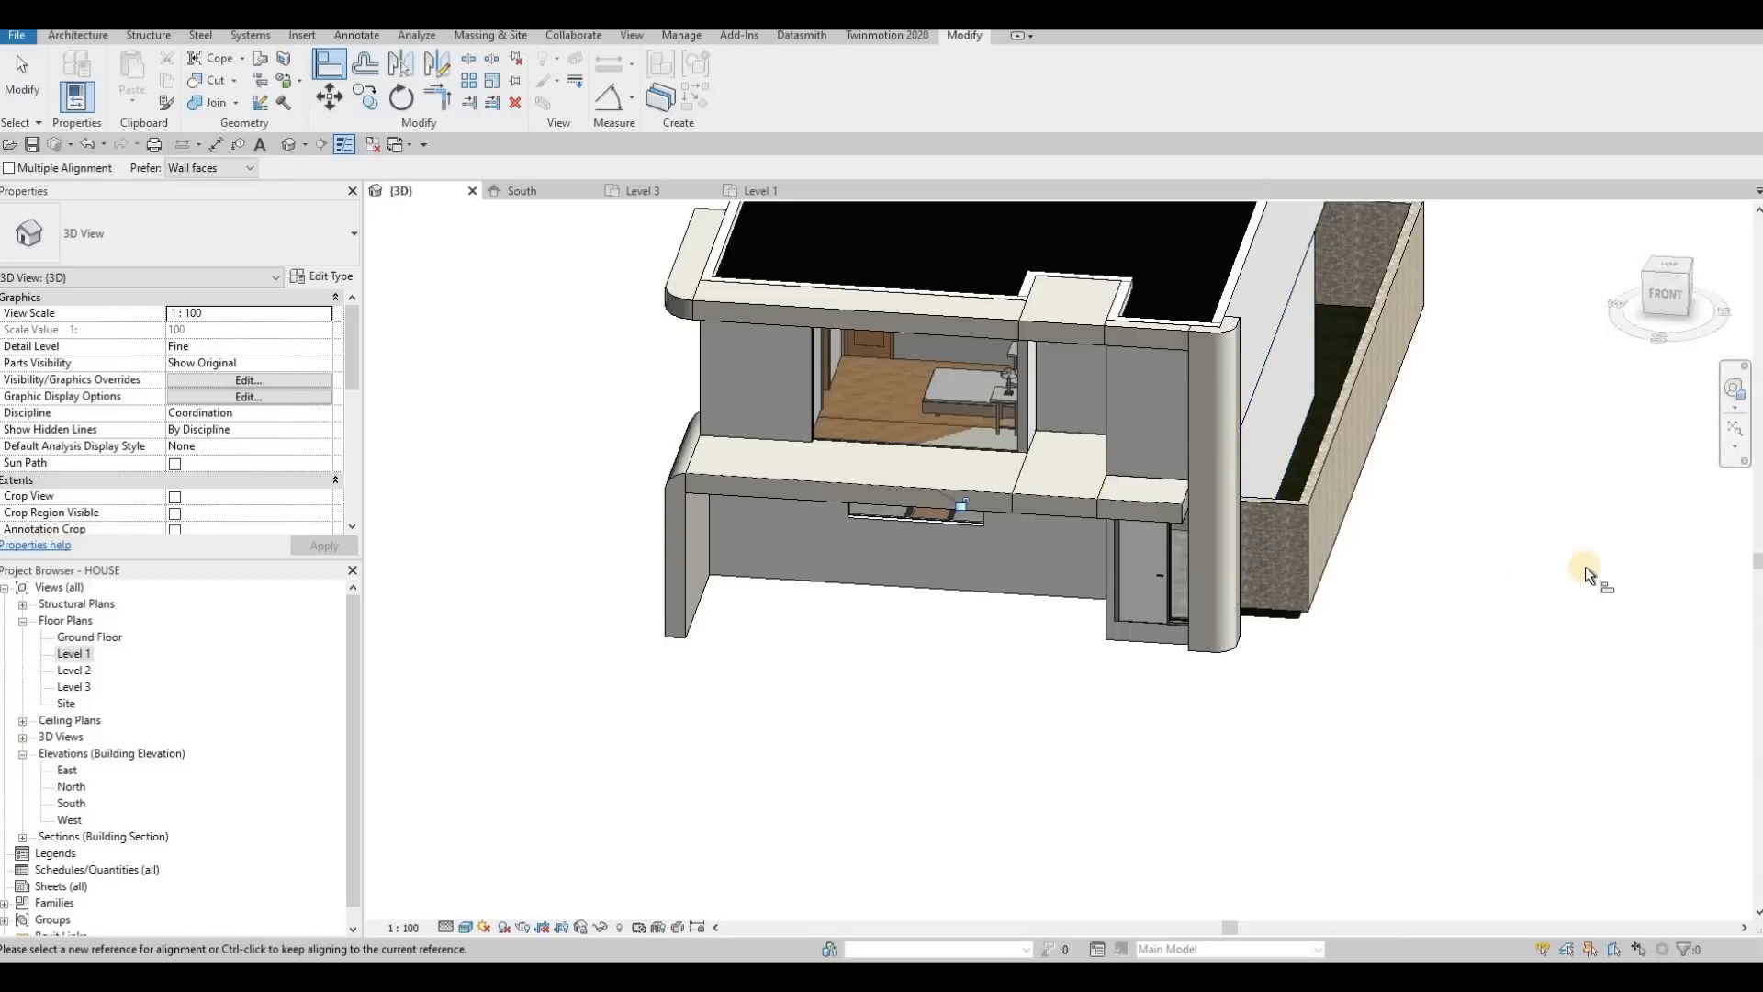
key(Escape)
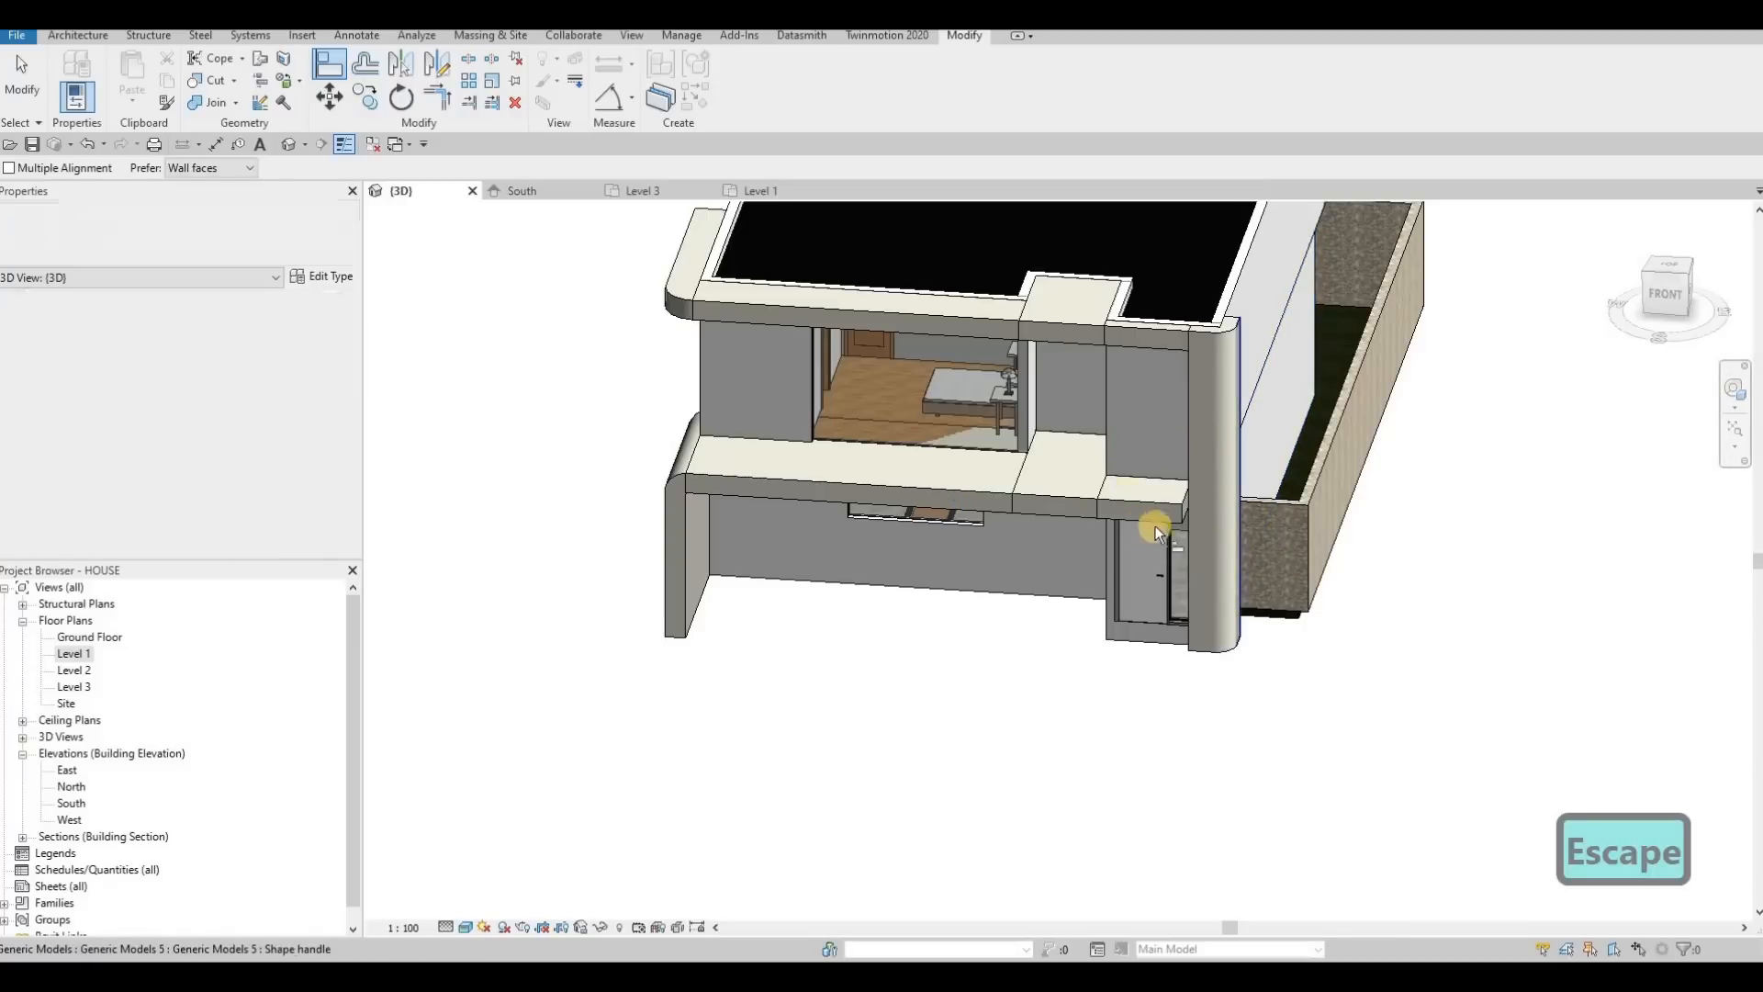
Edit the facade frame in place and start a new extrusion with the exterior side wall picked as its work plane
shift+middle_drag(1155, 525, 999, 476)
key(Escape)
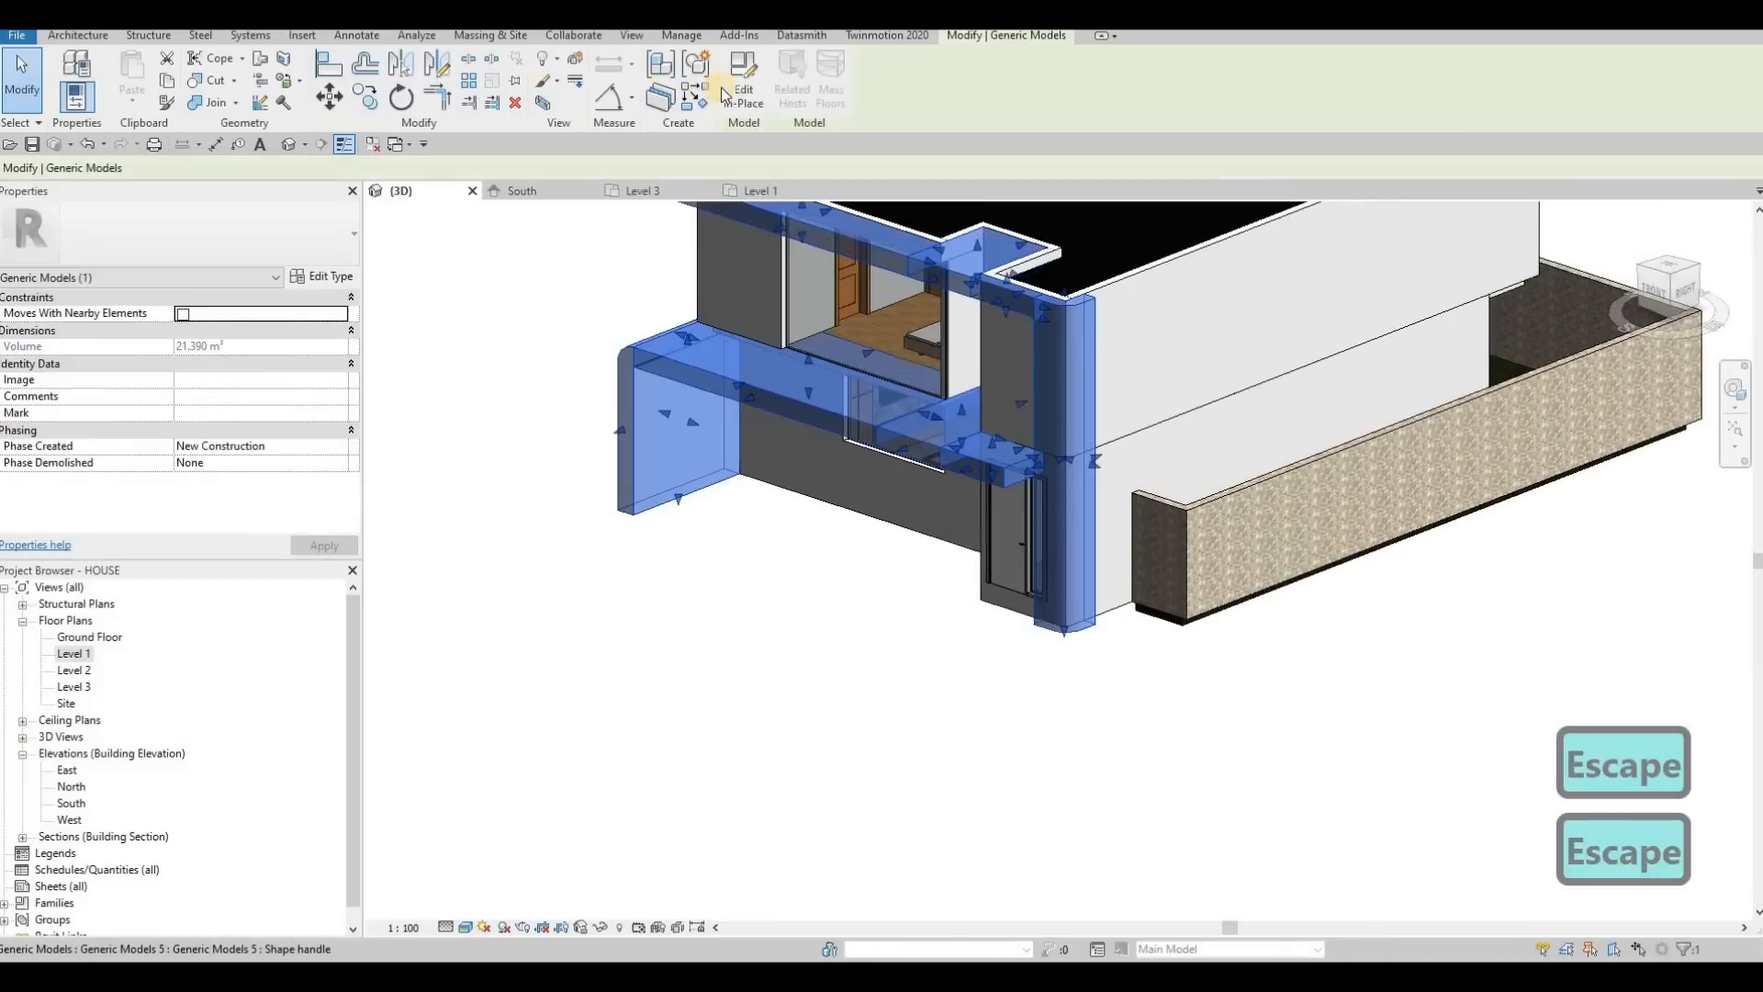
click(742, 94)
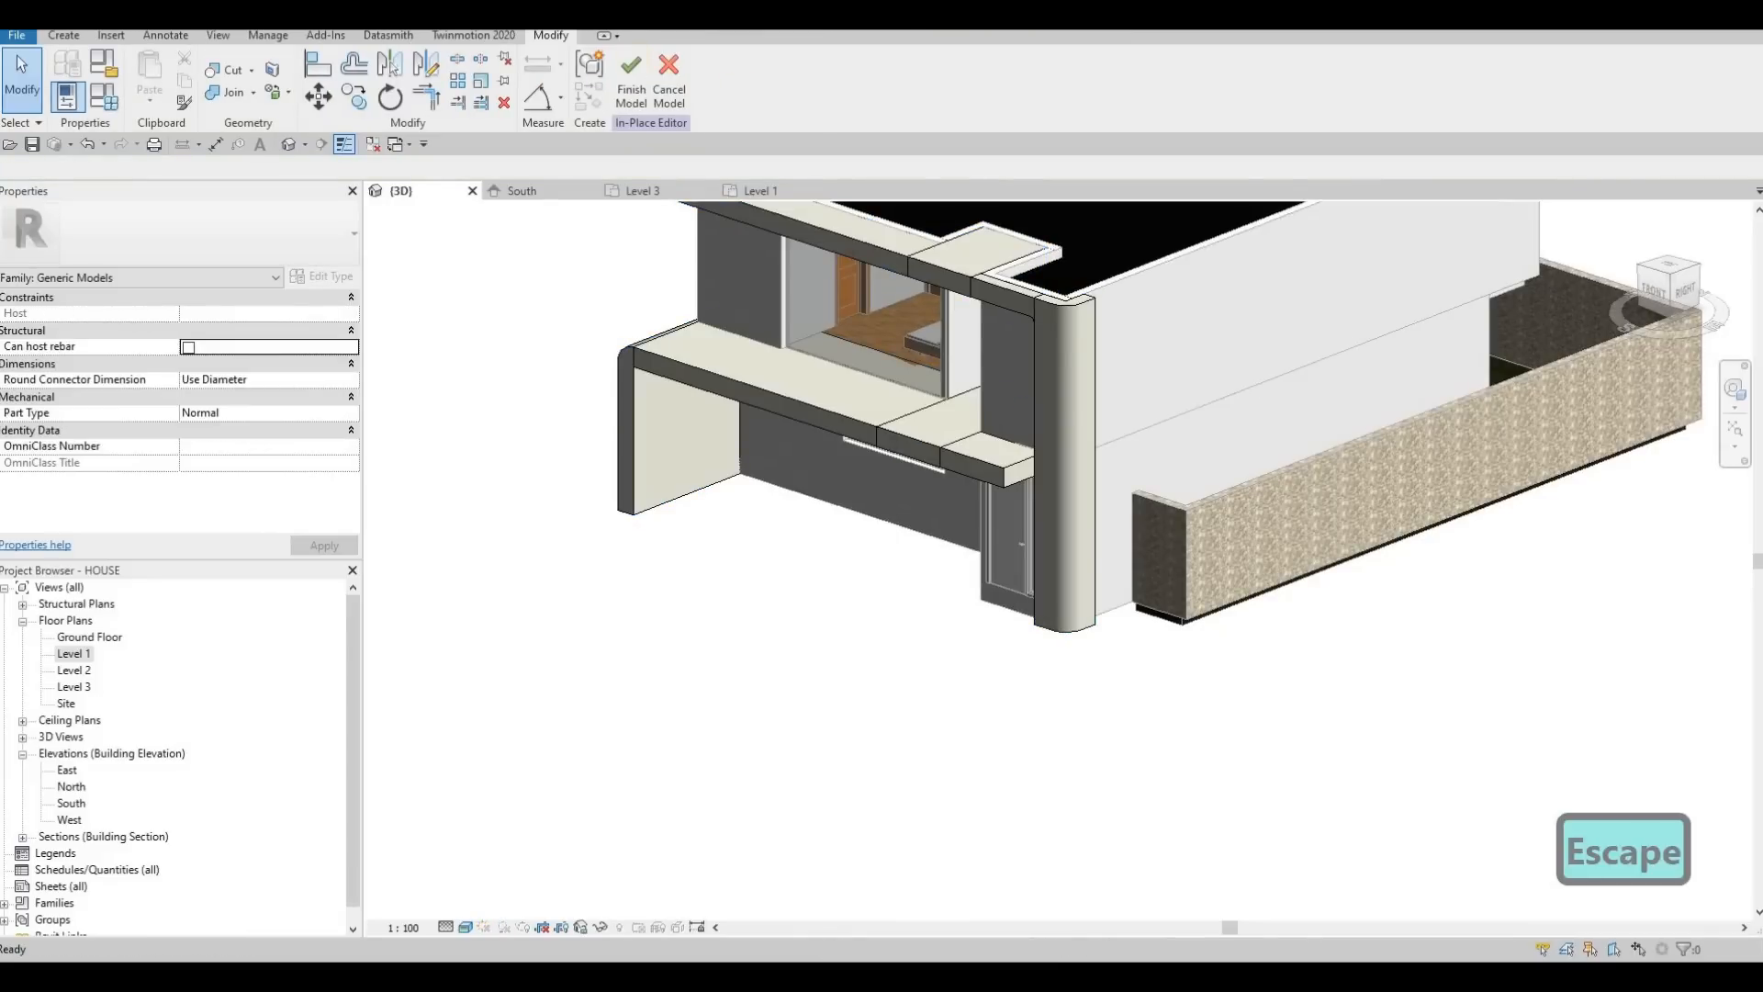
click(738, 236)
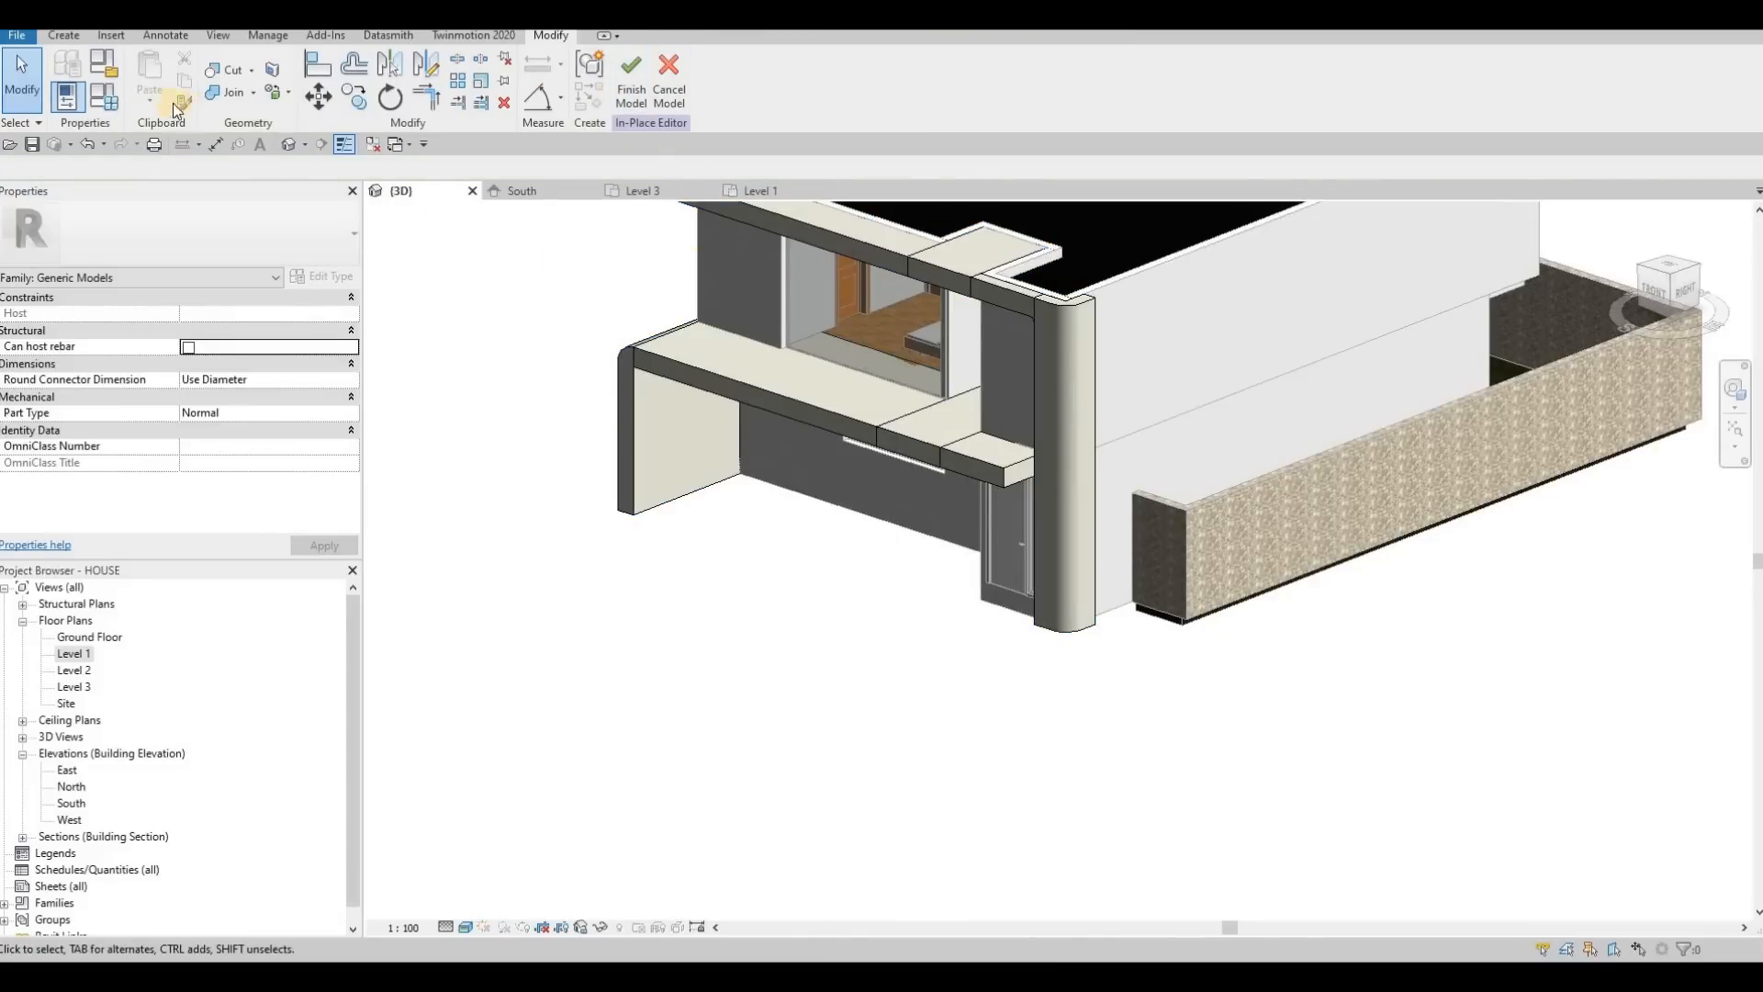
click(135, 71)
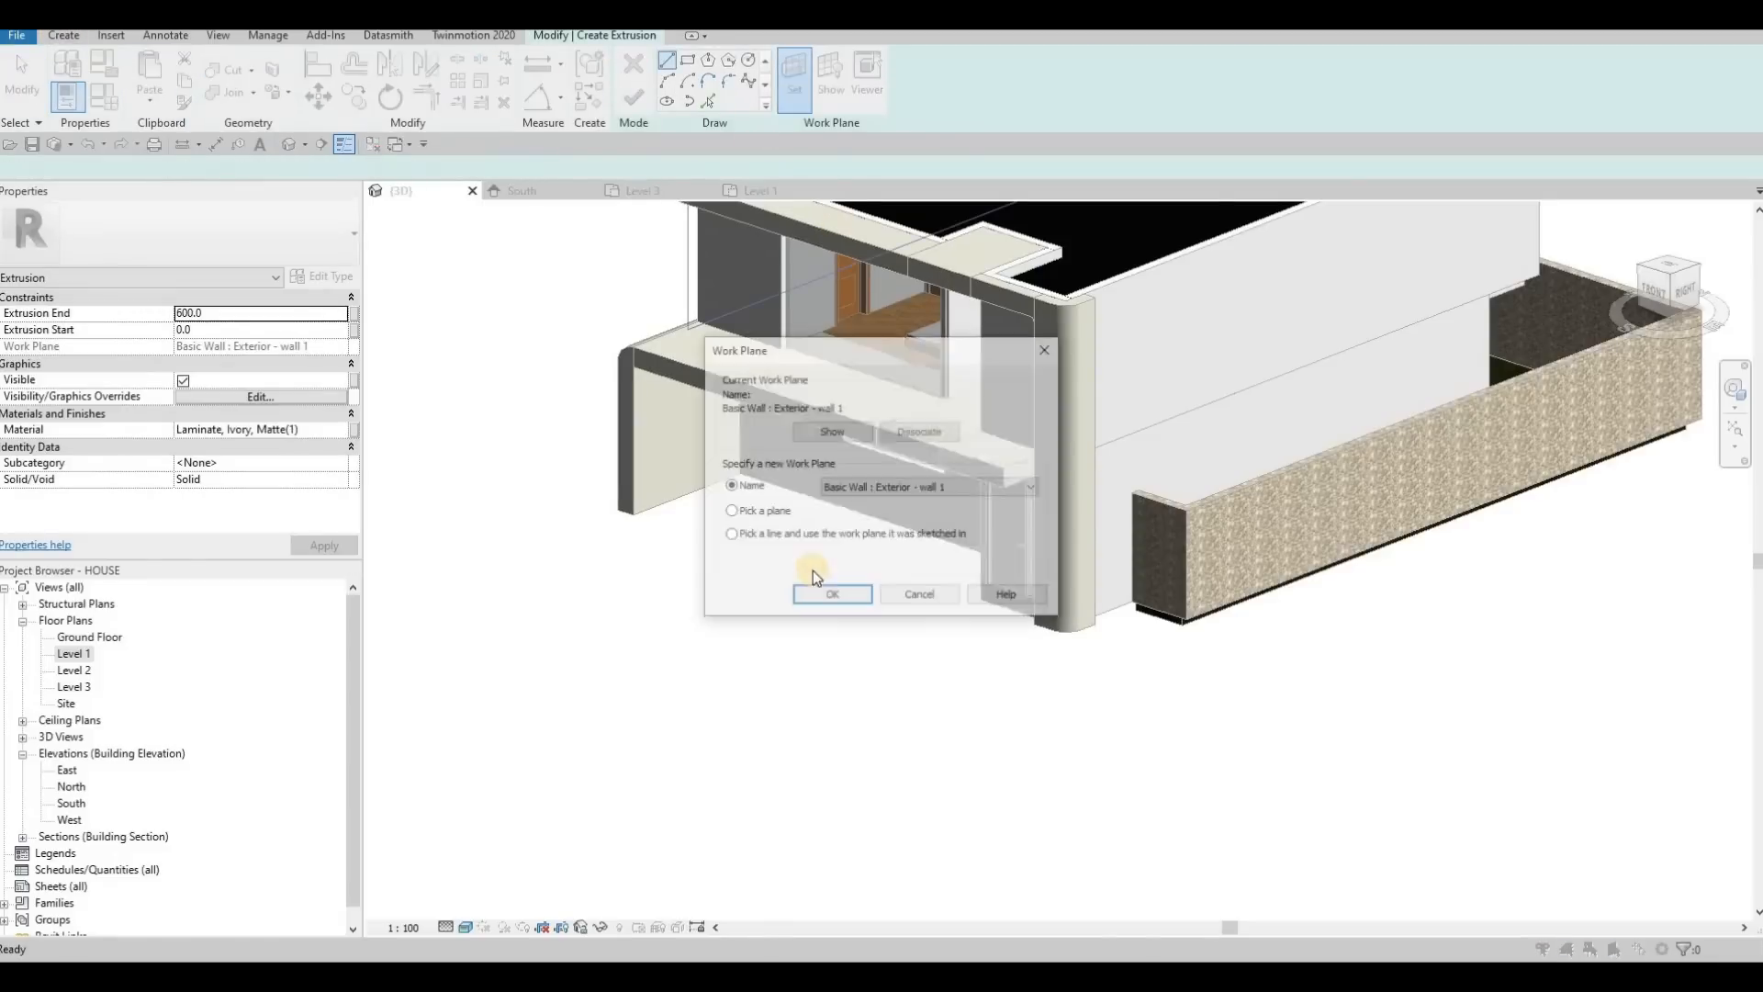
click(845, 597)
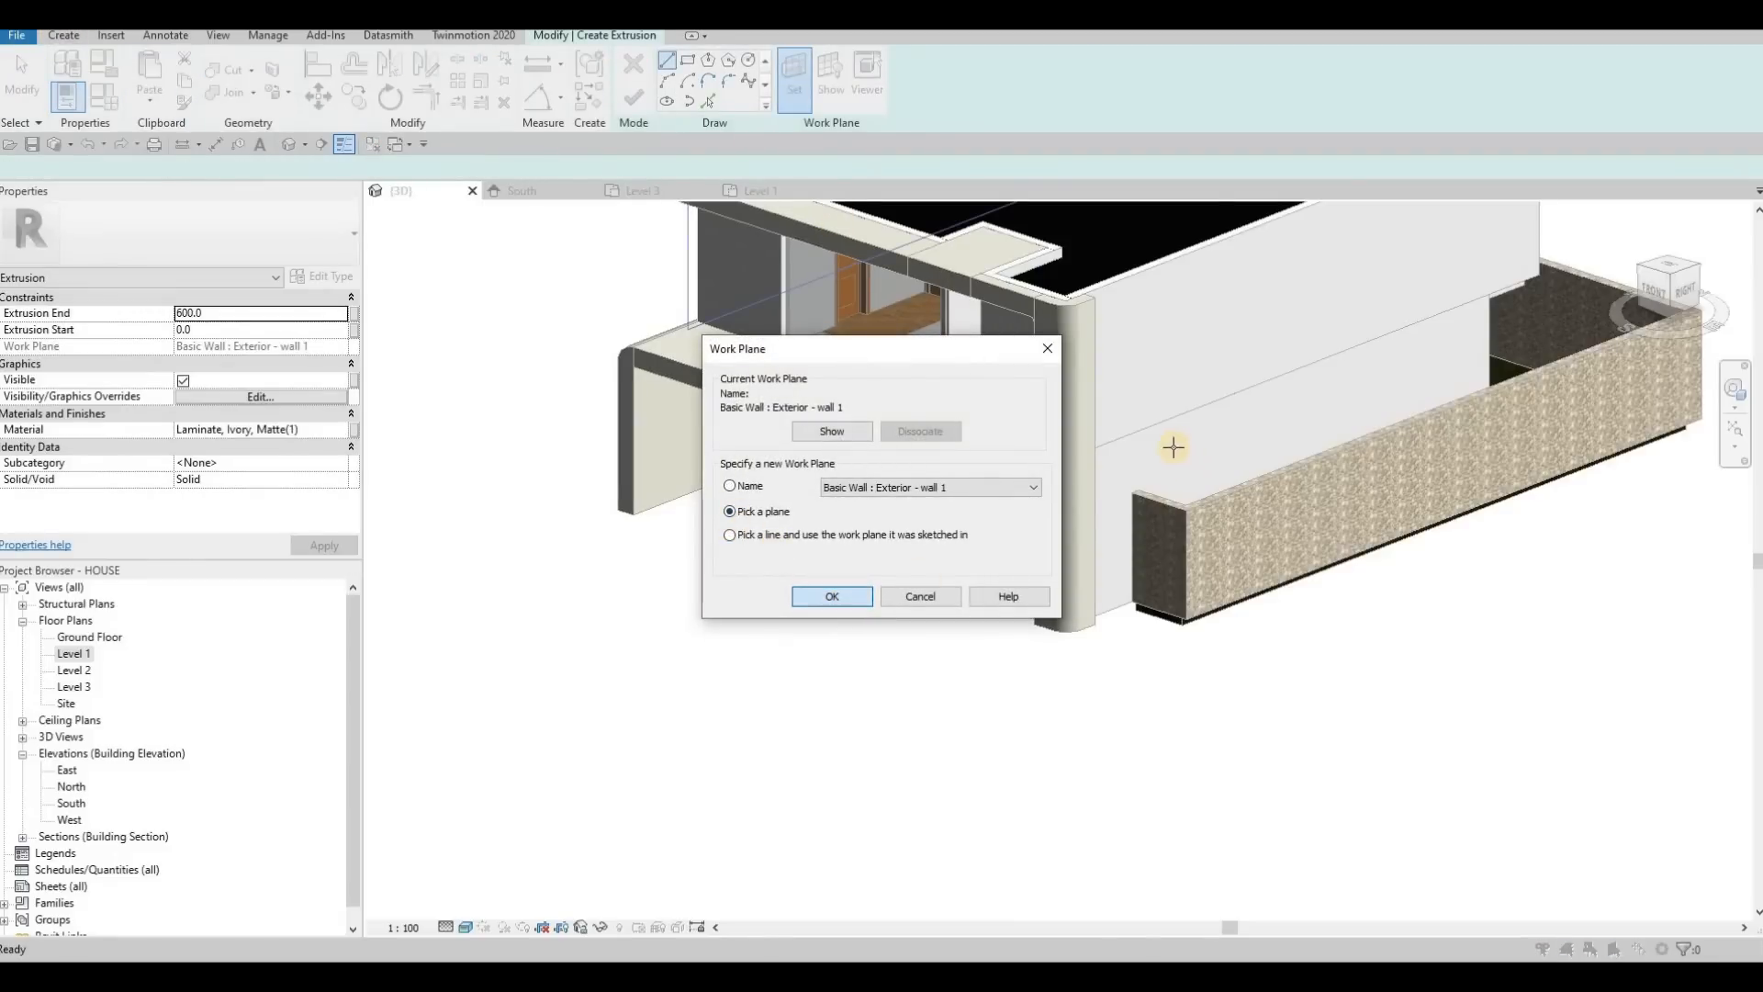
click(861, 322)
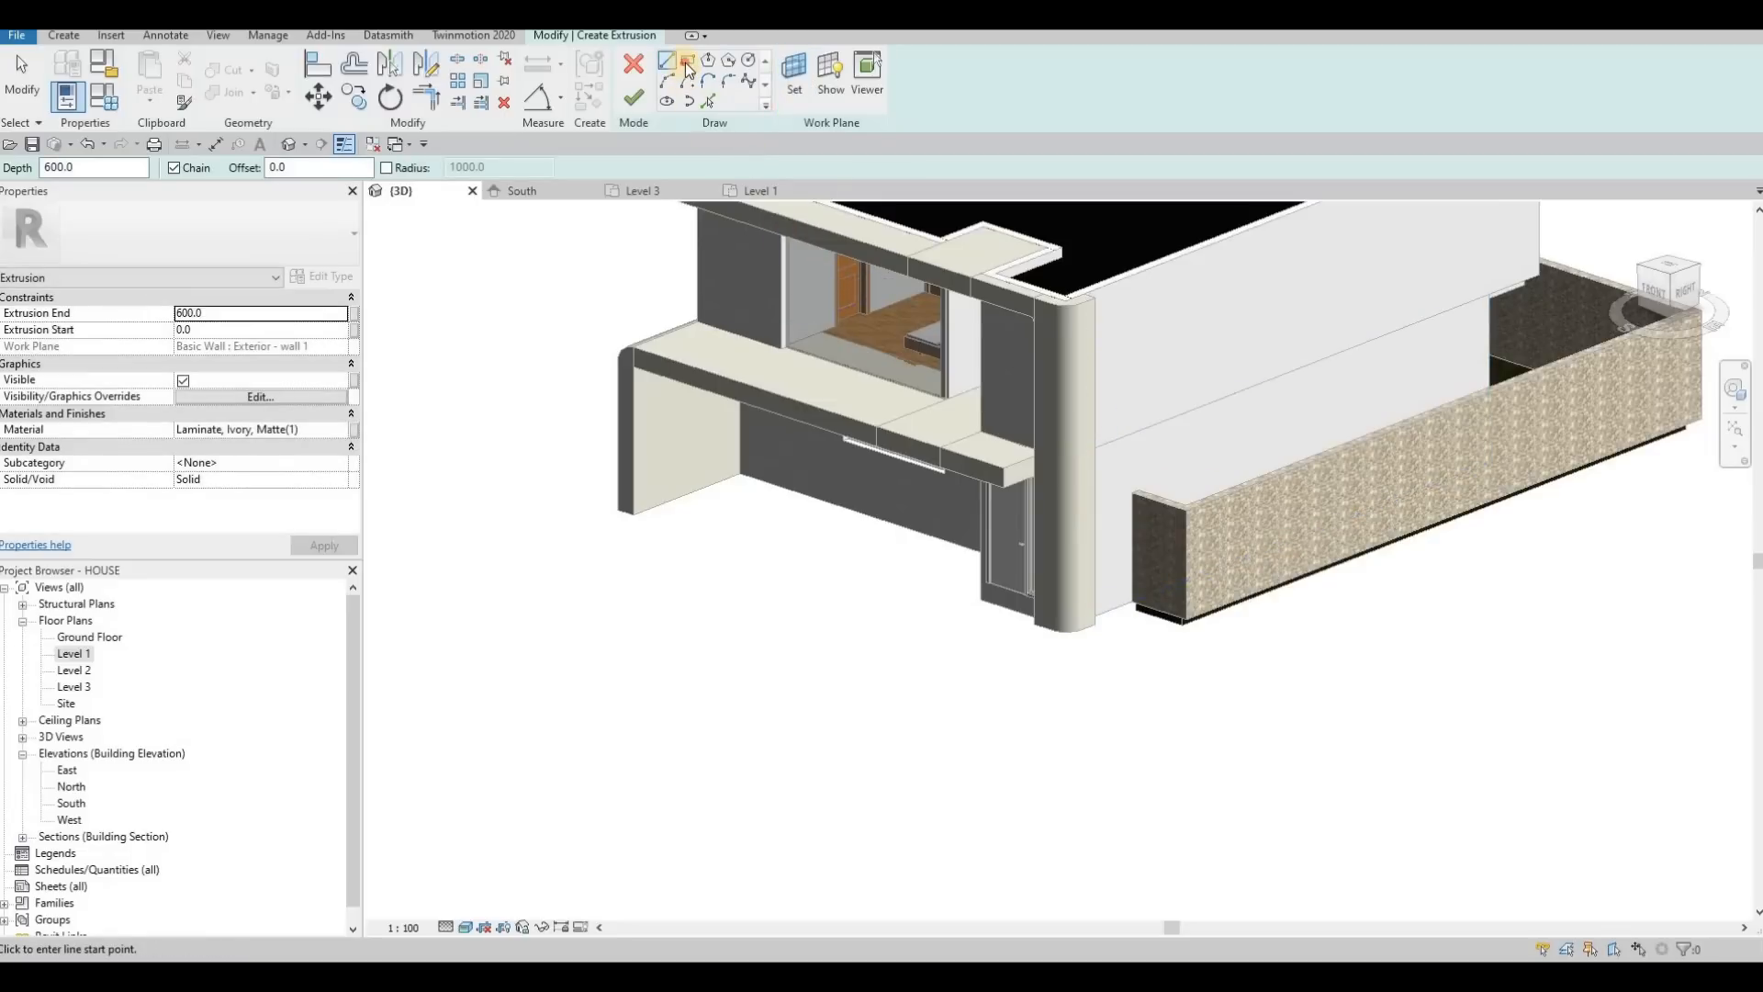
Sketch a rectangle about 2485 mm long on the side wall beside the column and align its upper edge with the canopy's top face
click(688, 61)
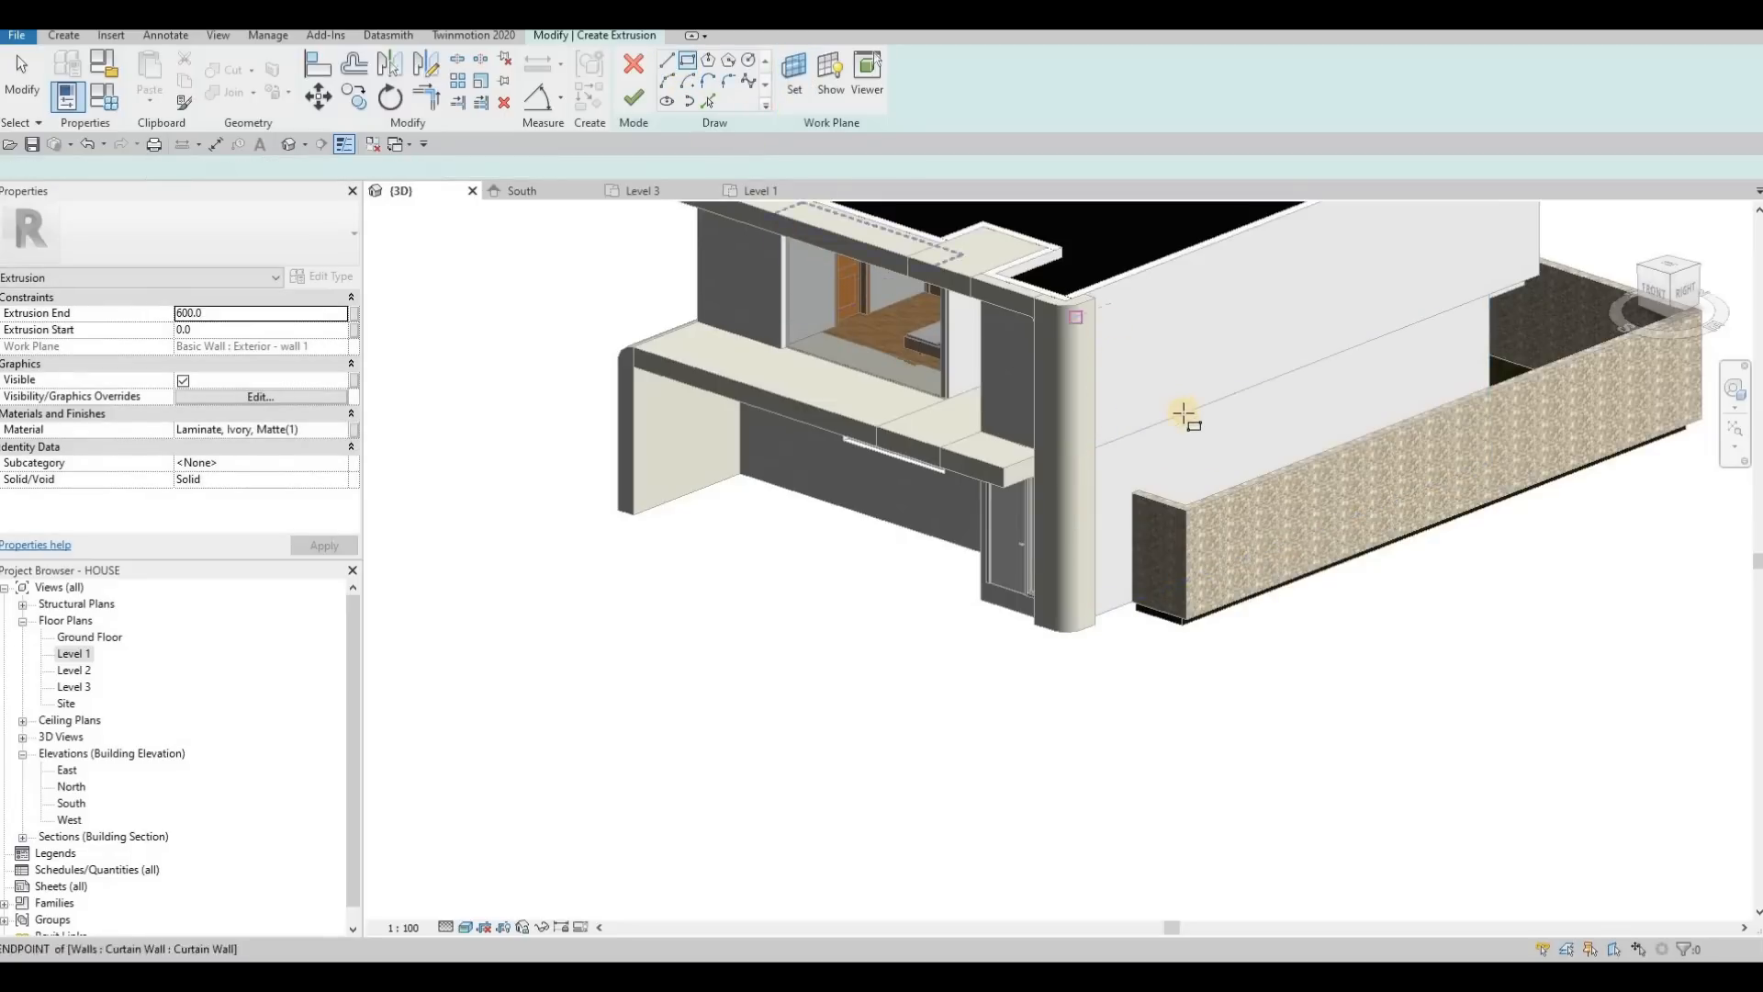
click(1093, 474)
click(1116, 476)
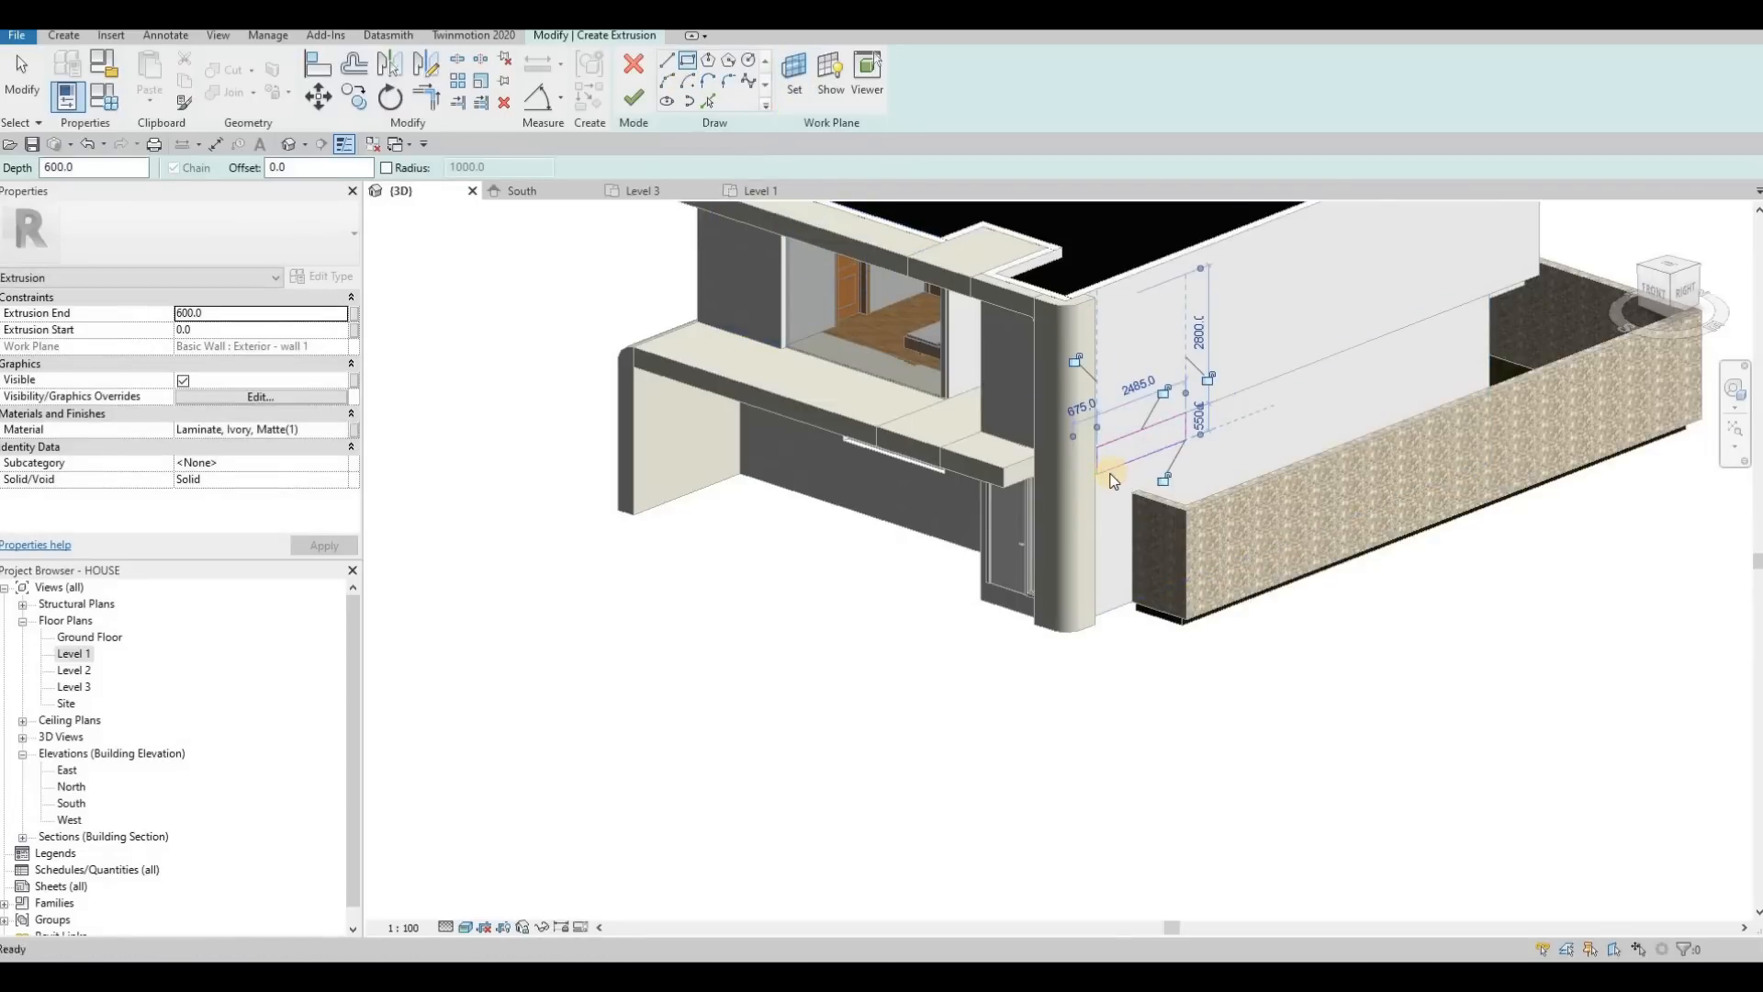
scroll(1114, 472, up, 2)
key(Escape)
key(Escape)
key(Escape)
key(a)
key(l)
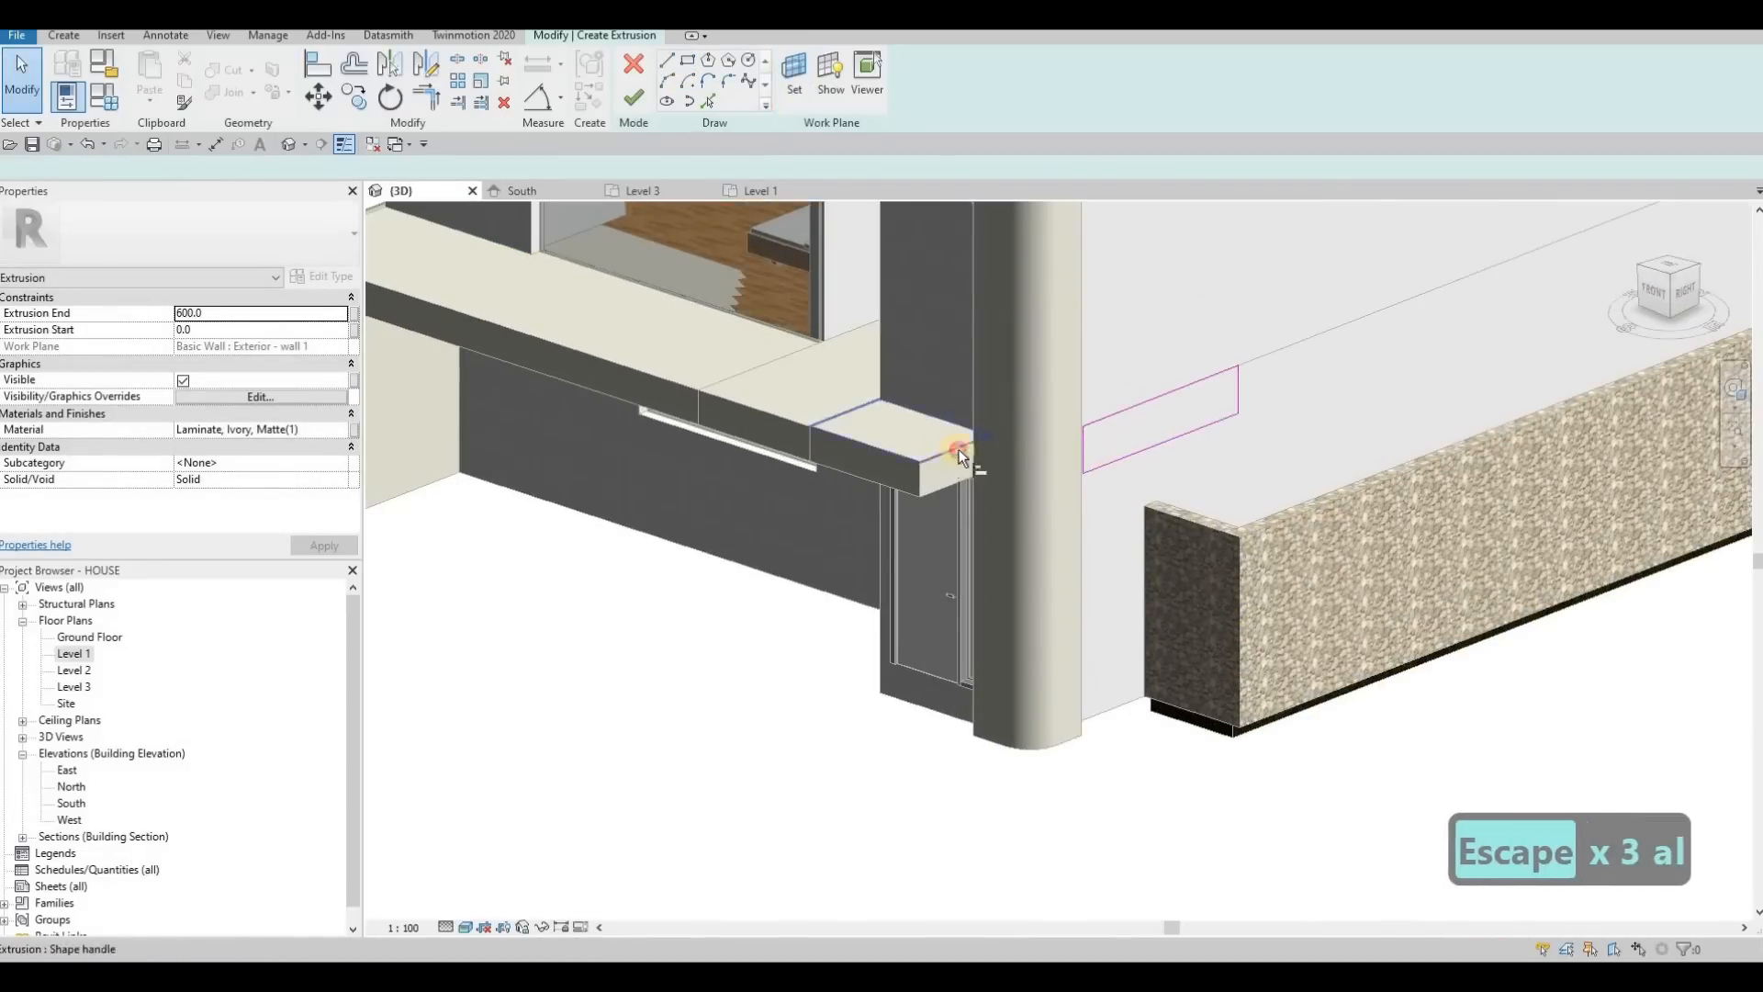
click(959, 449)
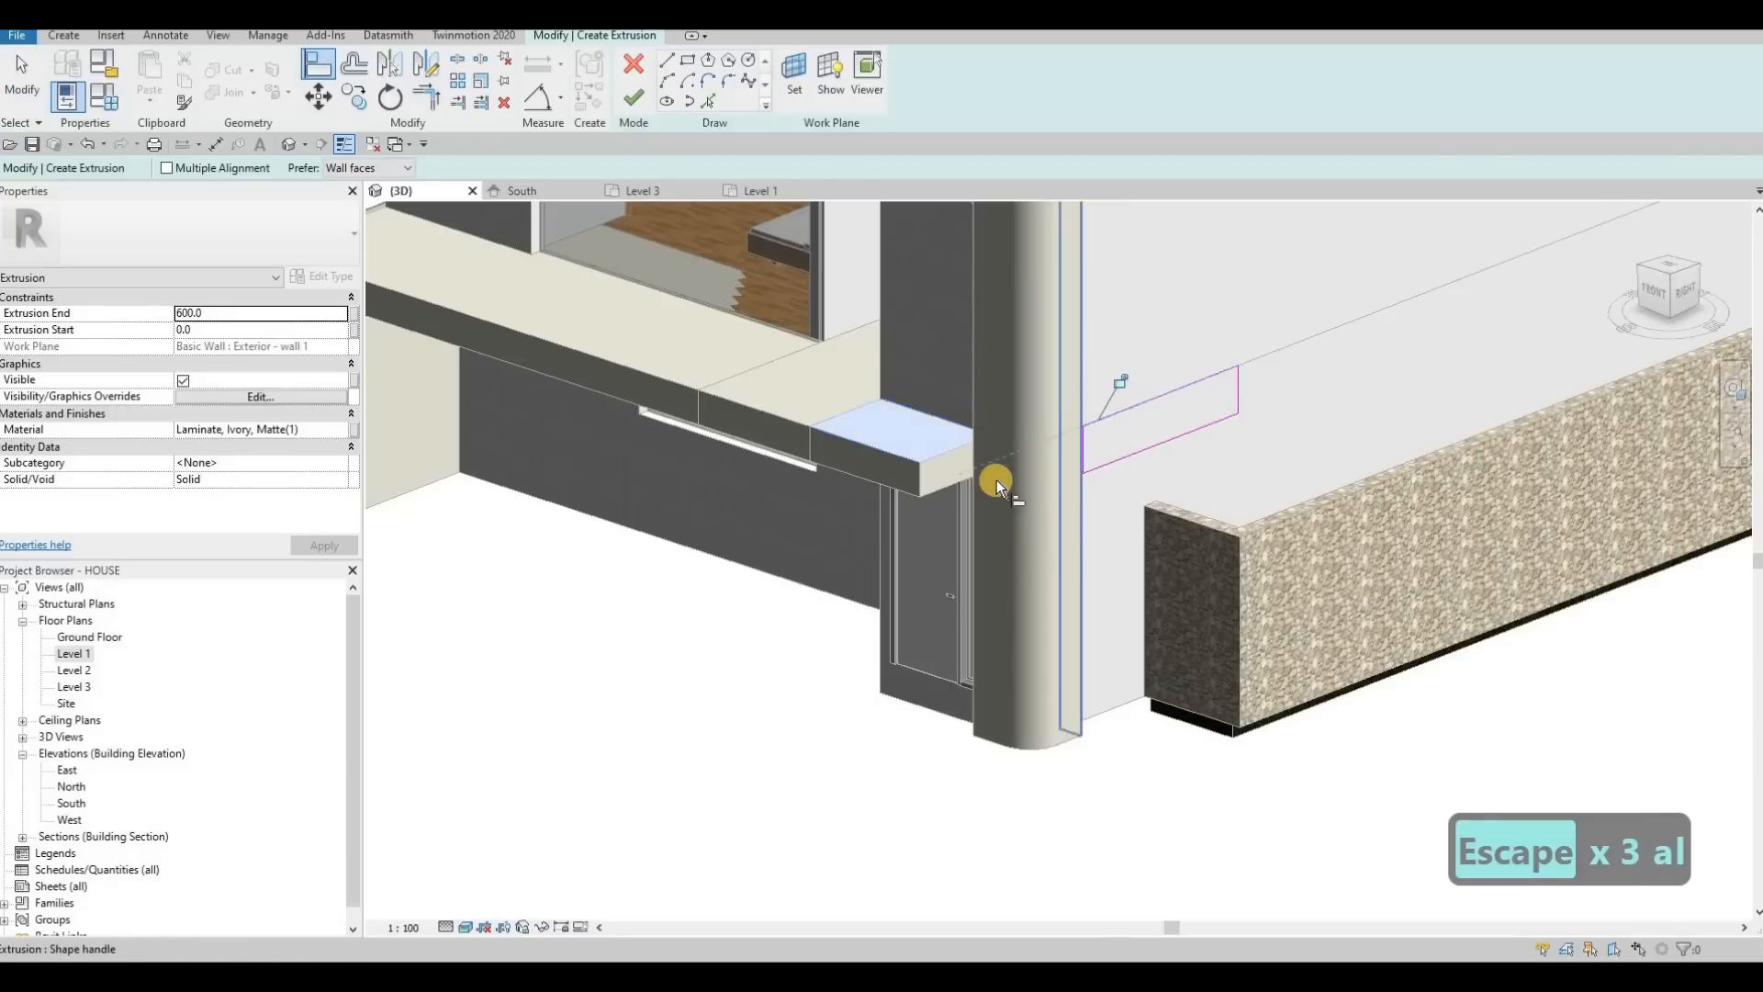
Align the lower edge of the sketched rectangle with the underside of the canopy
key(Escape)
key(Escape)
key(a)
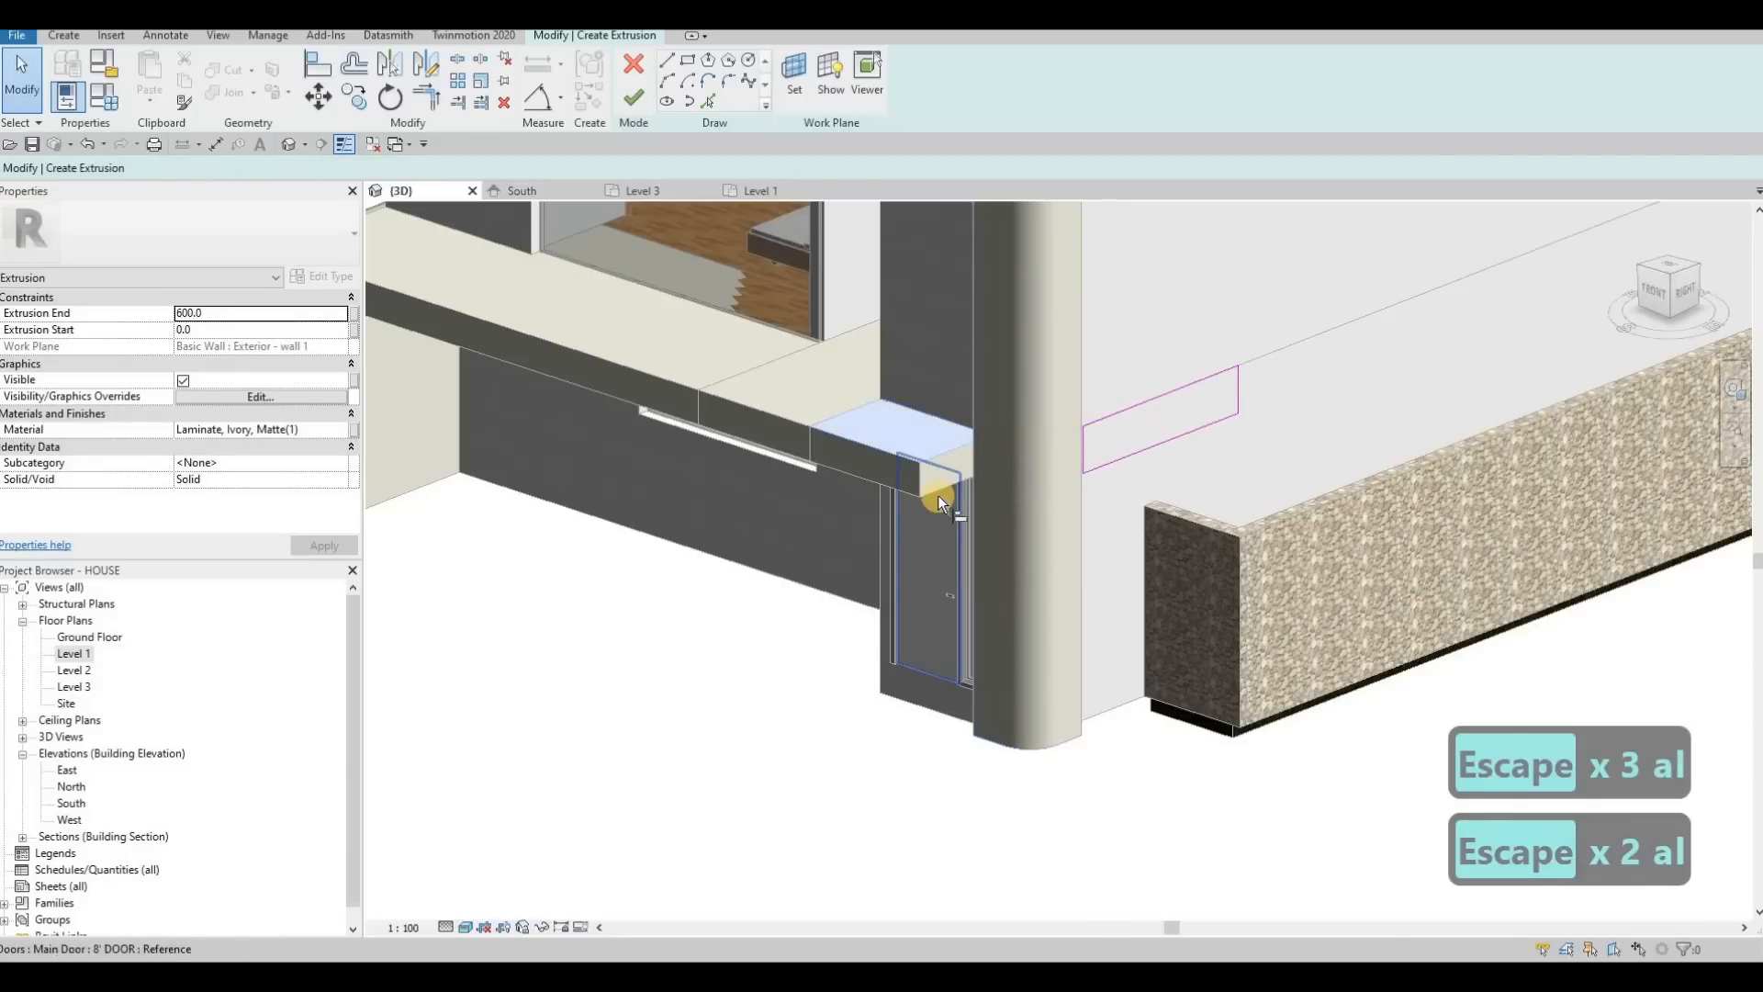
key(l)
click(939, 494)
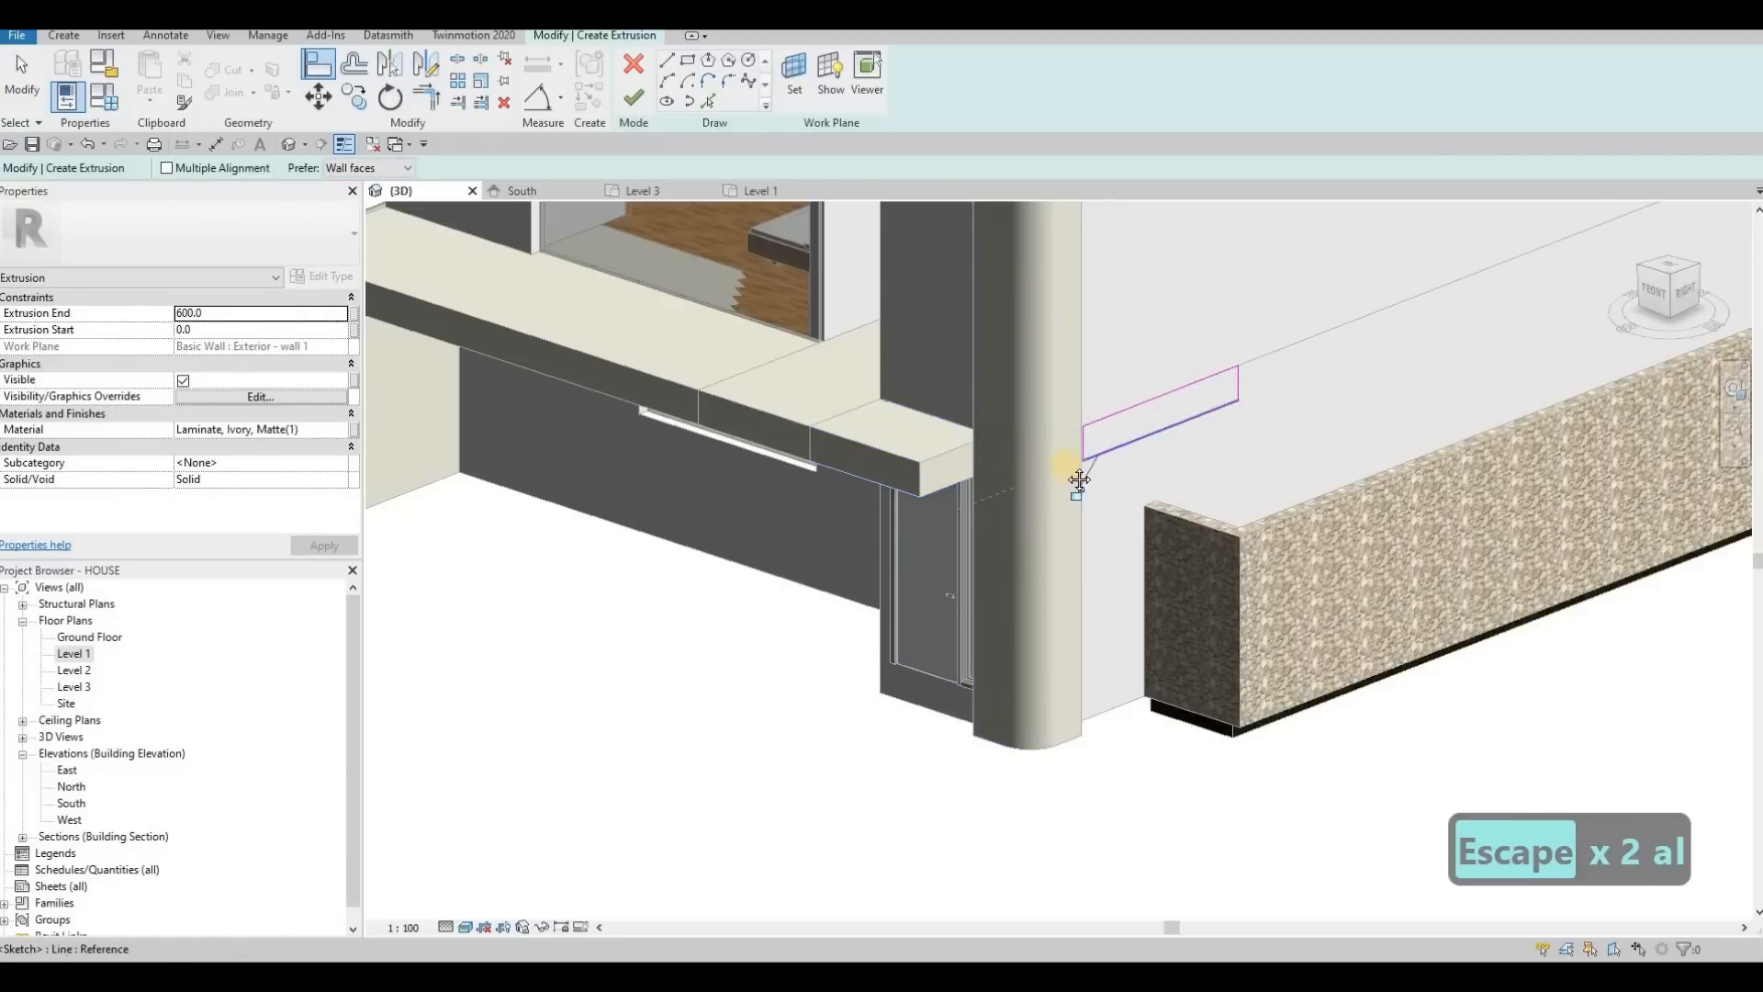
middle_drag(1111, 471, 1086, 461)
key(Escape)
key(Escape)
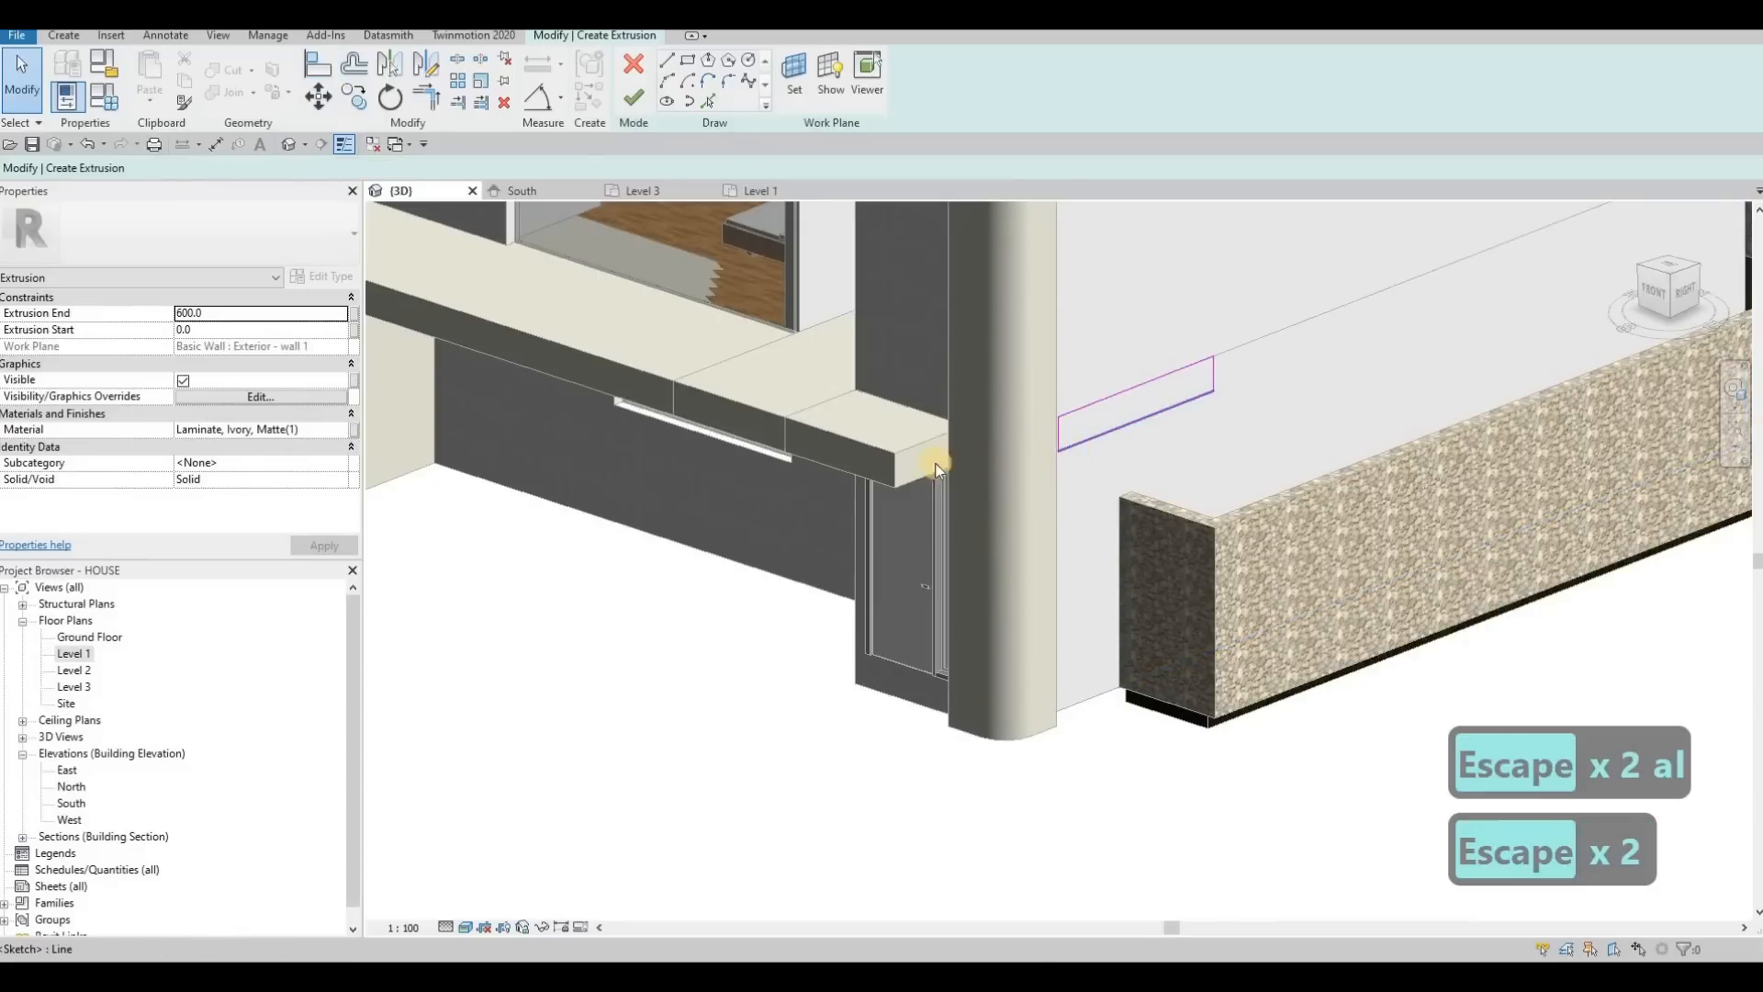
key(Escape)
Extend the rectangle's front edge past the column to line up with the canopy's front face and finish the extrusion sketch
shift+middle_drag(935, 499, 817, 503)
scroll(940, 508, up, 1)
click(939, 508)
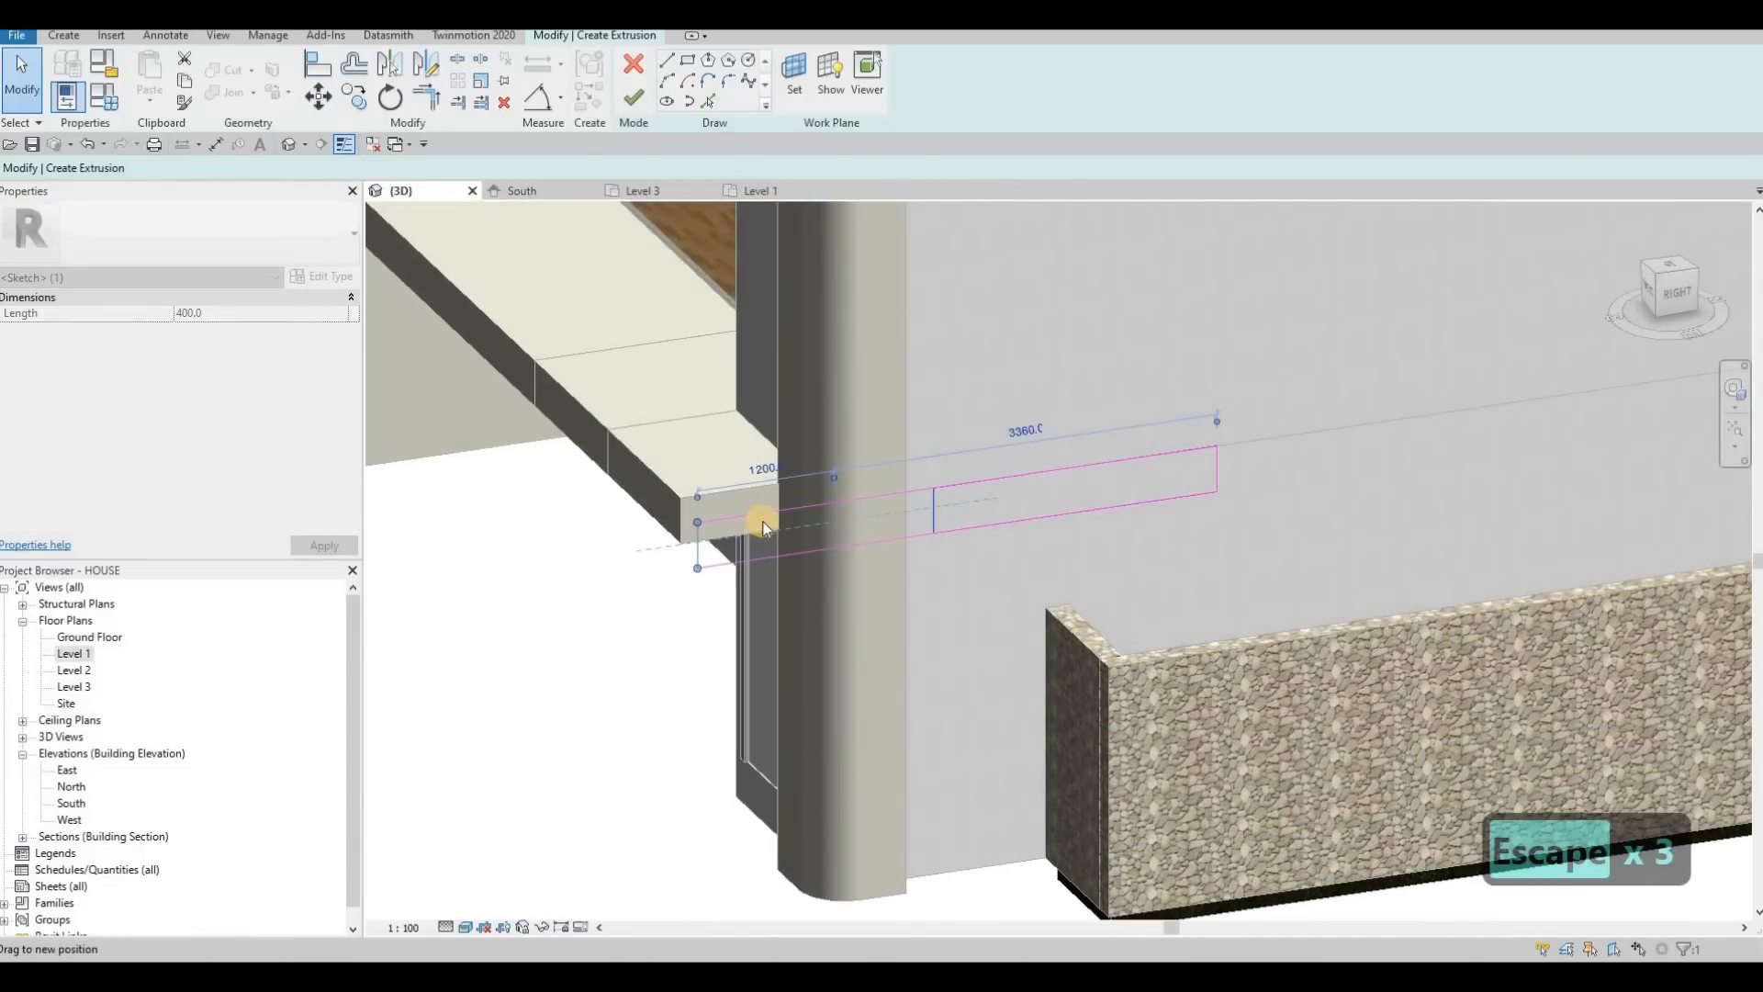
key(Escape)
key(Escape)
key(a)
key(l)
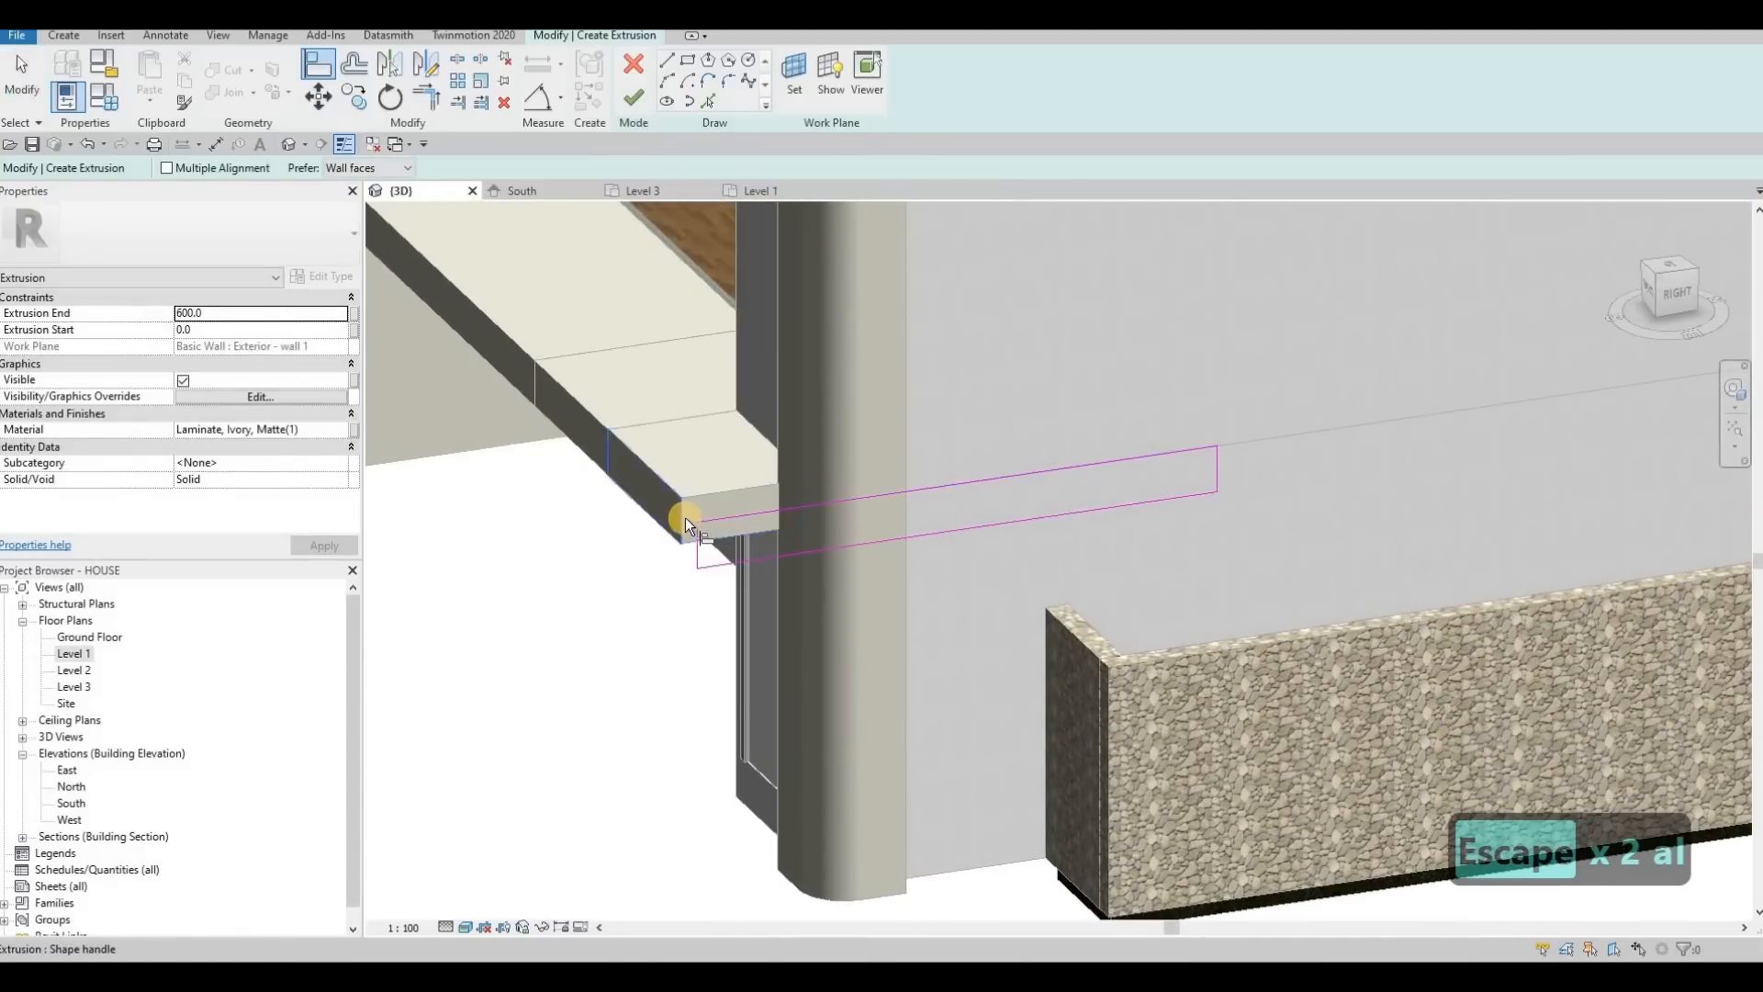
key(Tab)
key(Tab)
key(Tab)
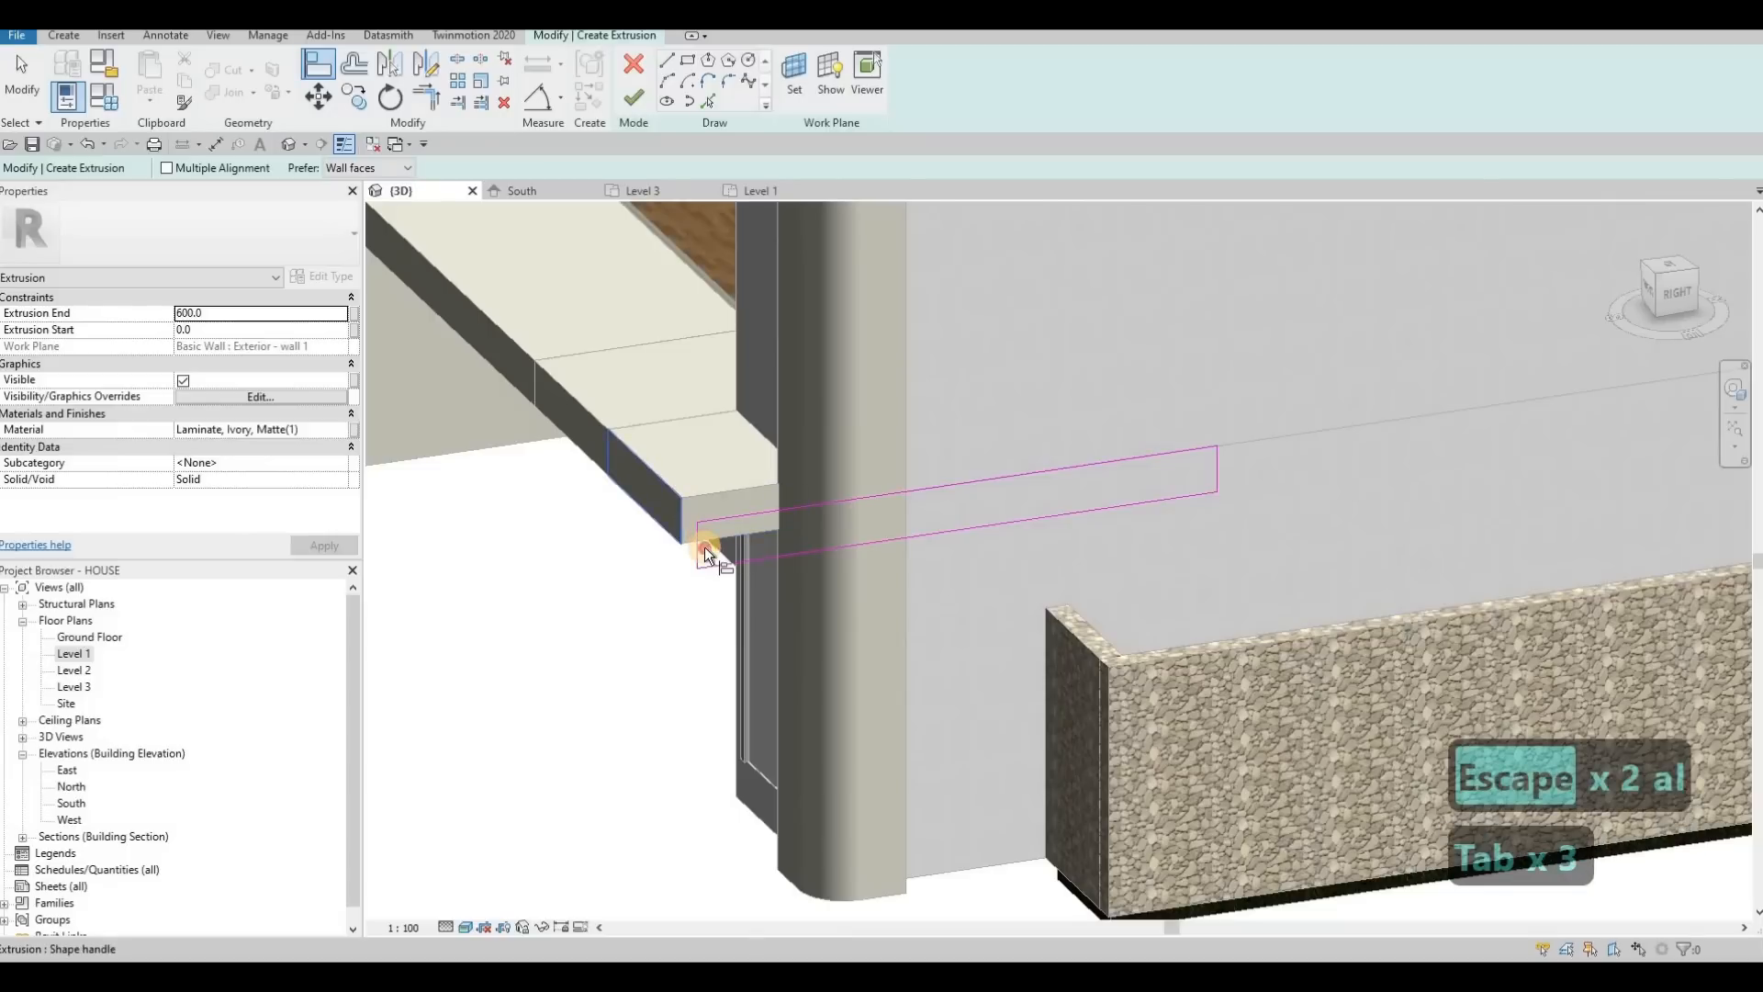
click(635, 101)
key(Escape)
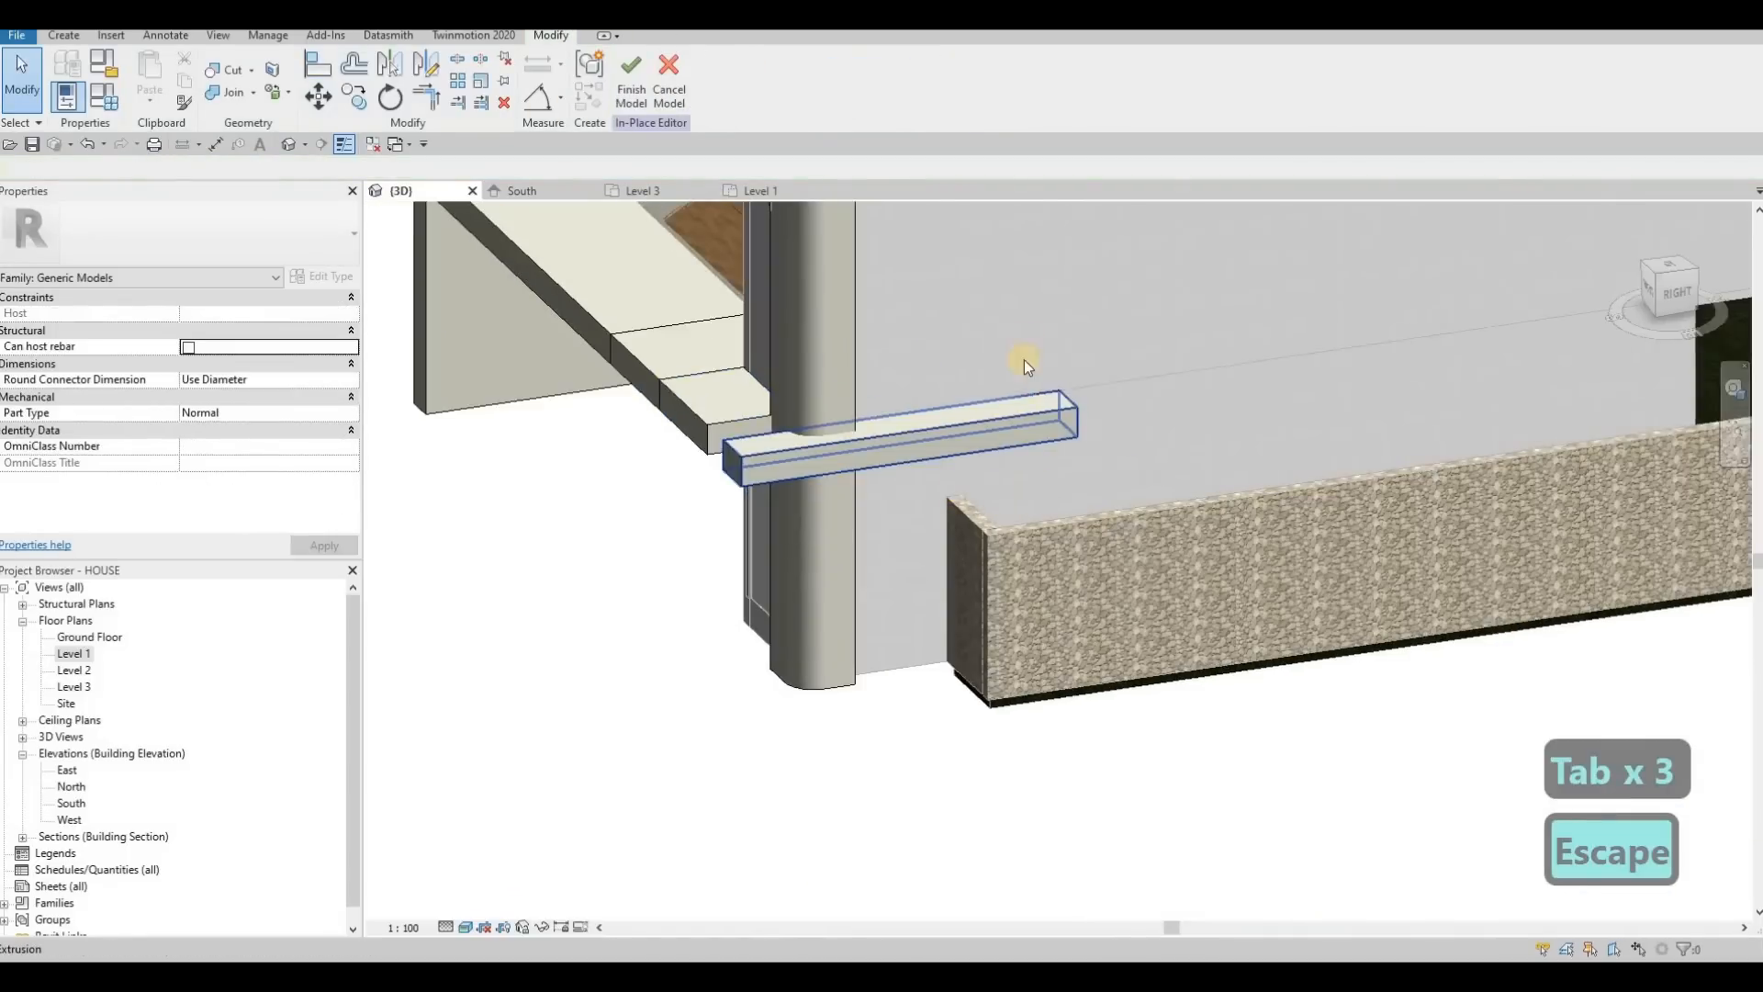
Extend the canopy segment above the entrance door through the column and align its end face with the new side extrusion
shift+middle_drag(1023, 360, 955, 462)
click(996, 311)
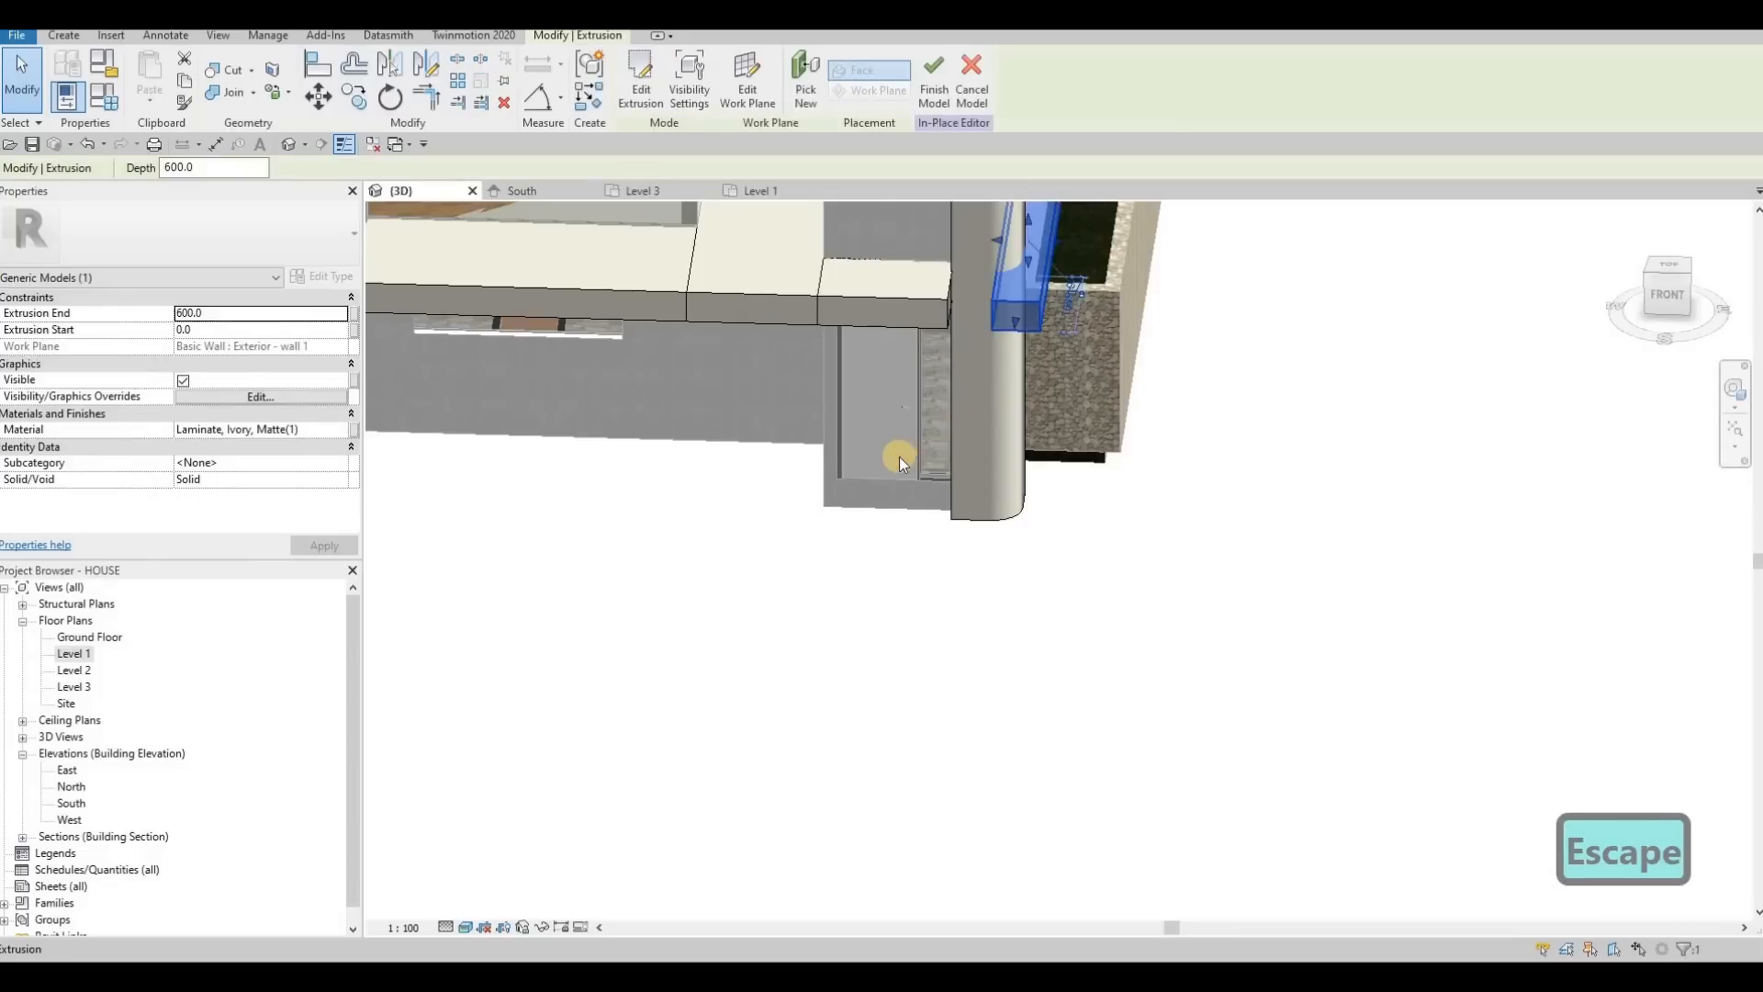
click(900, 454)
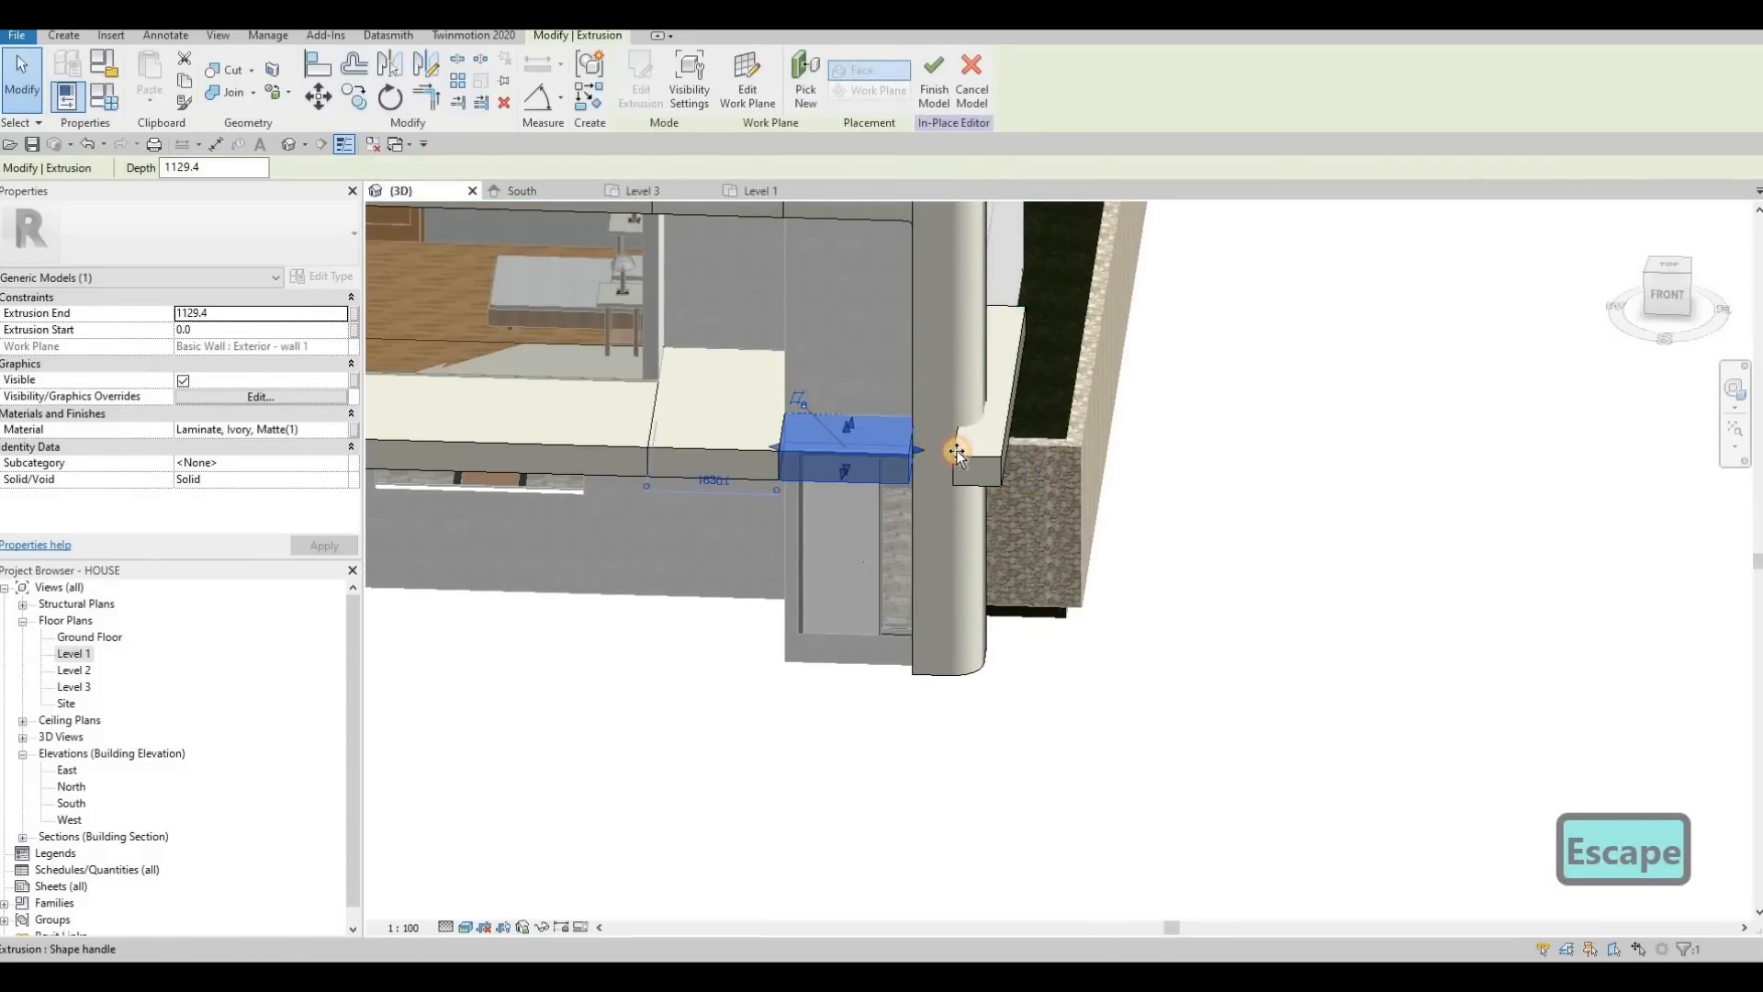
mouse_move(957, 451)
mouse_down()
mouse_move(973, 460)
mouse_move(959, 458)
mouse_up()
scroll(958, 447, up, 2)
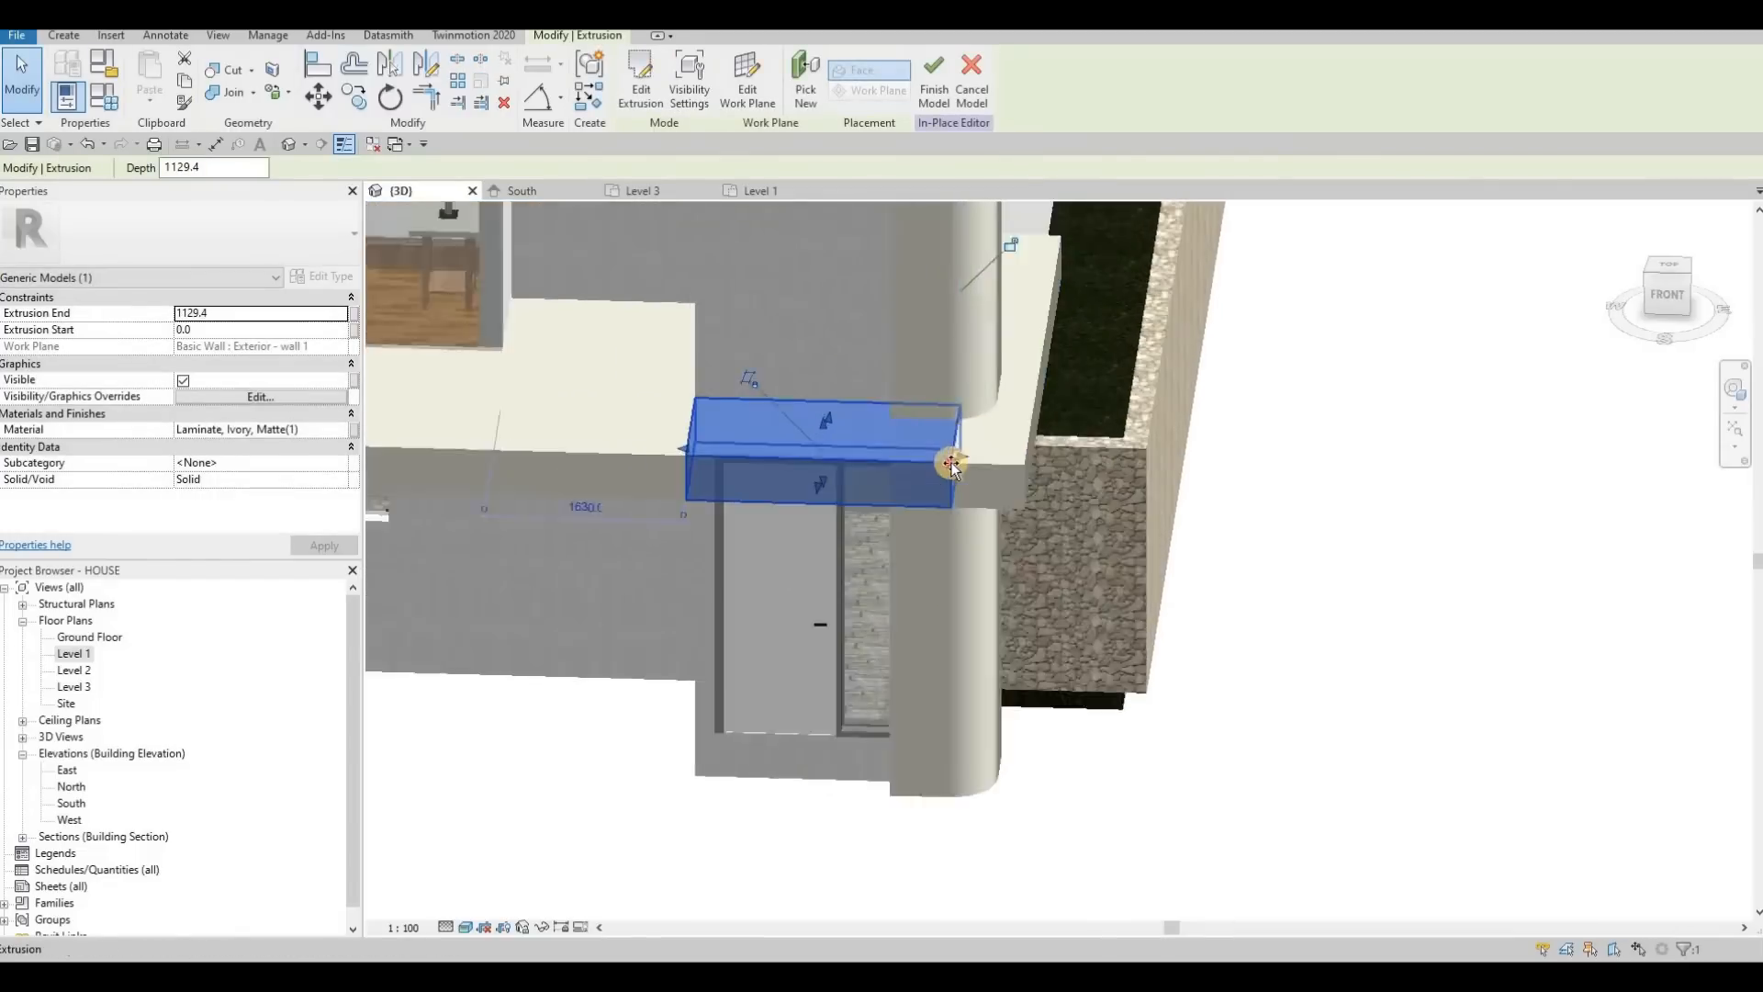
scroll(951, 465, up, 2)
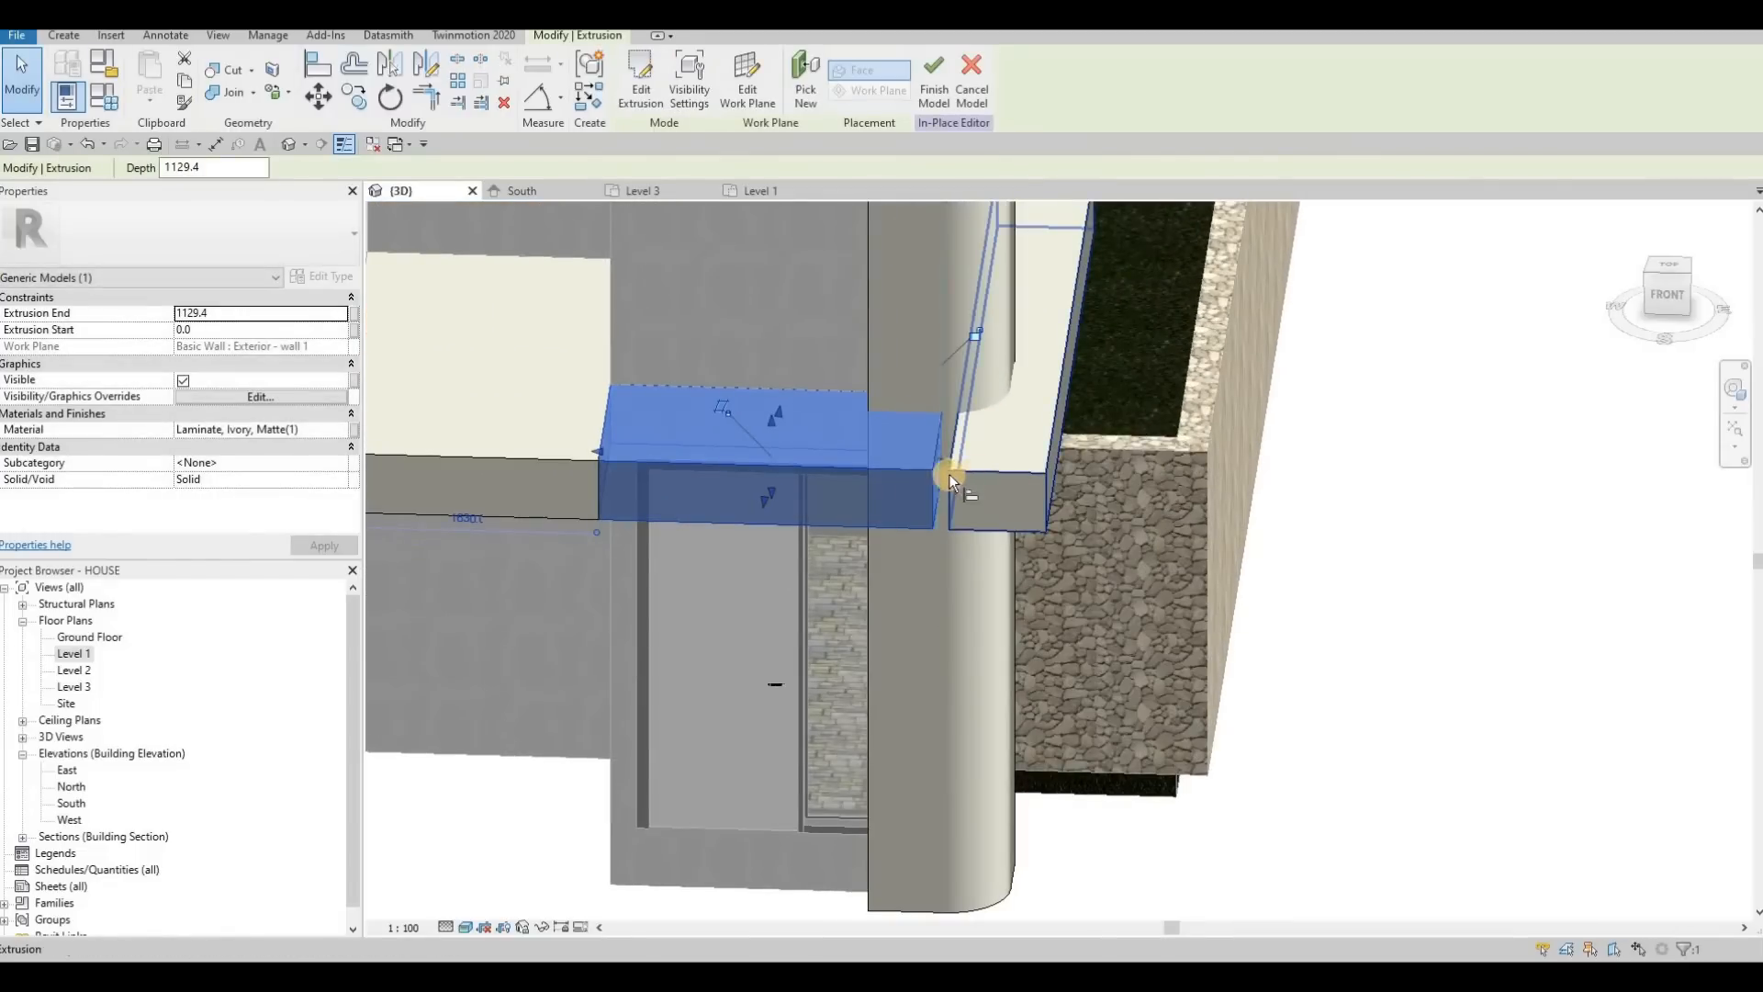
key(l)
click(935, 461)
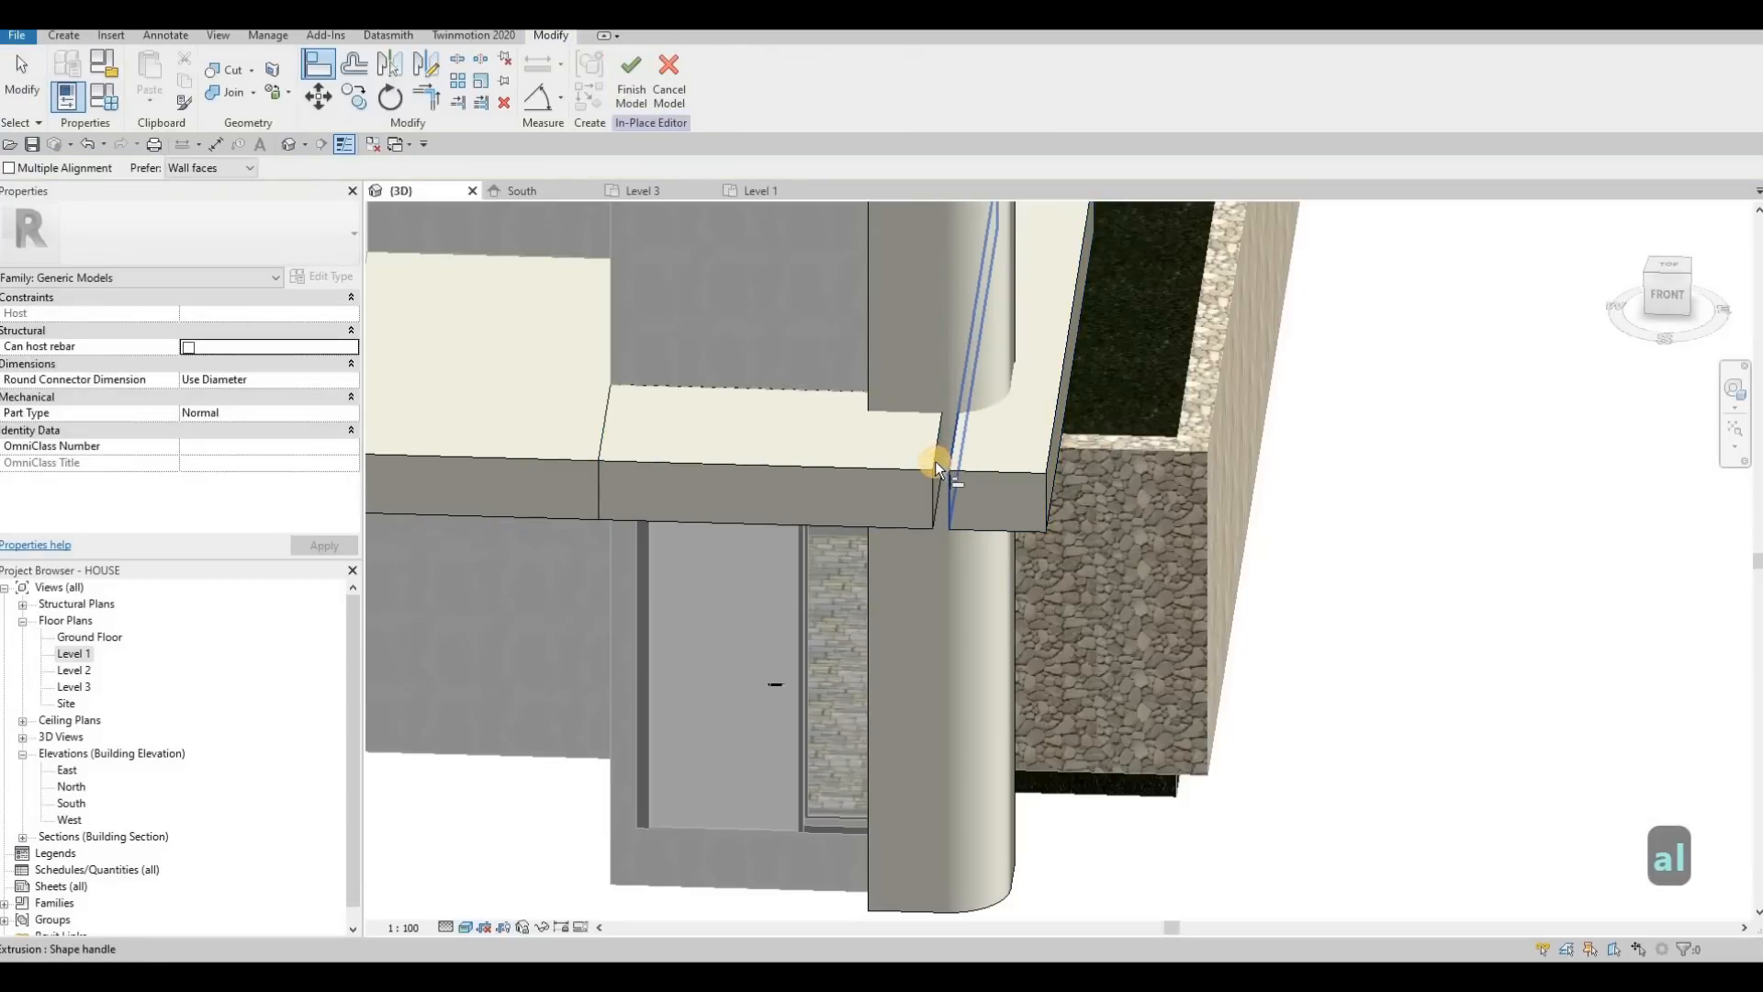
click(957, 456)
scroll(959, 404, down, 2)
key(Escape)
Pull the outer face of the side extrusion away from the house to a depth of about 1594 mm
scroll(1056, 482, down, 5)
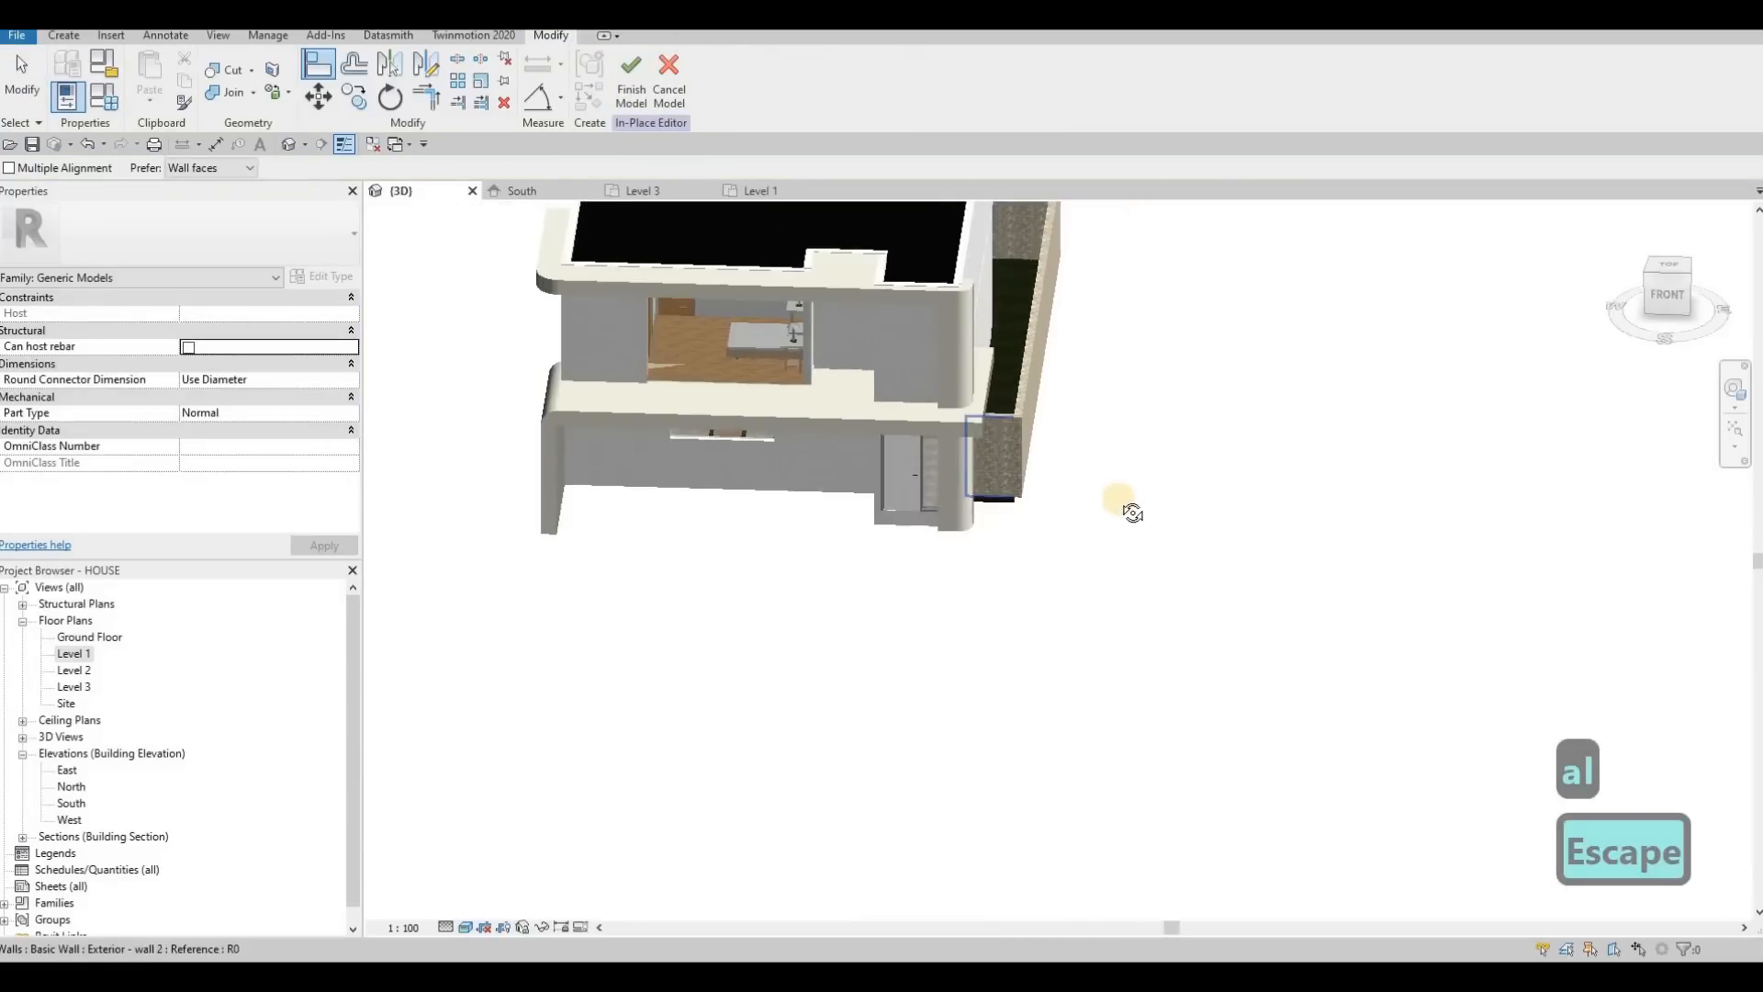
shift+middle_drag(1122, 505, 1001, 393)
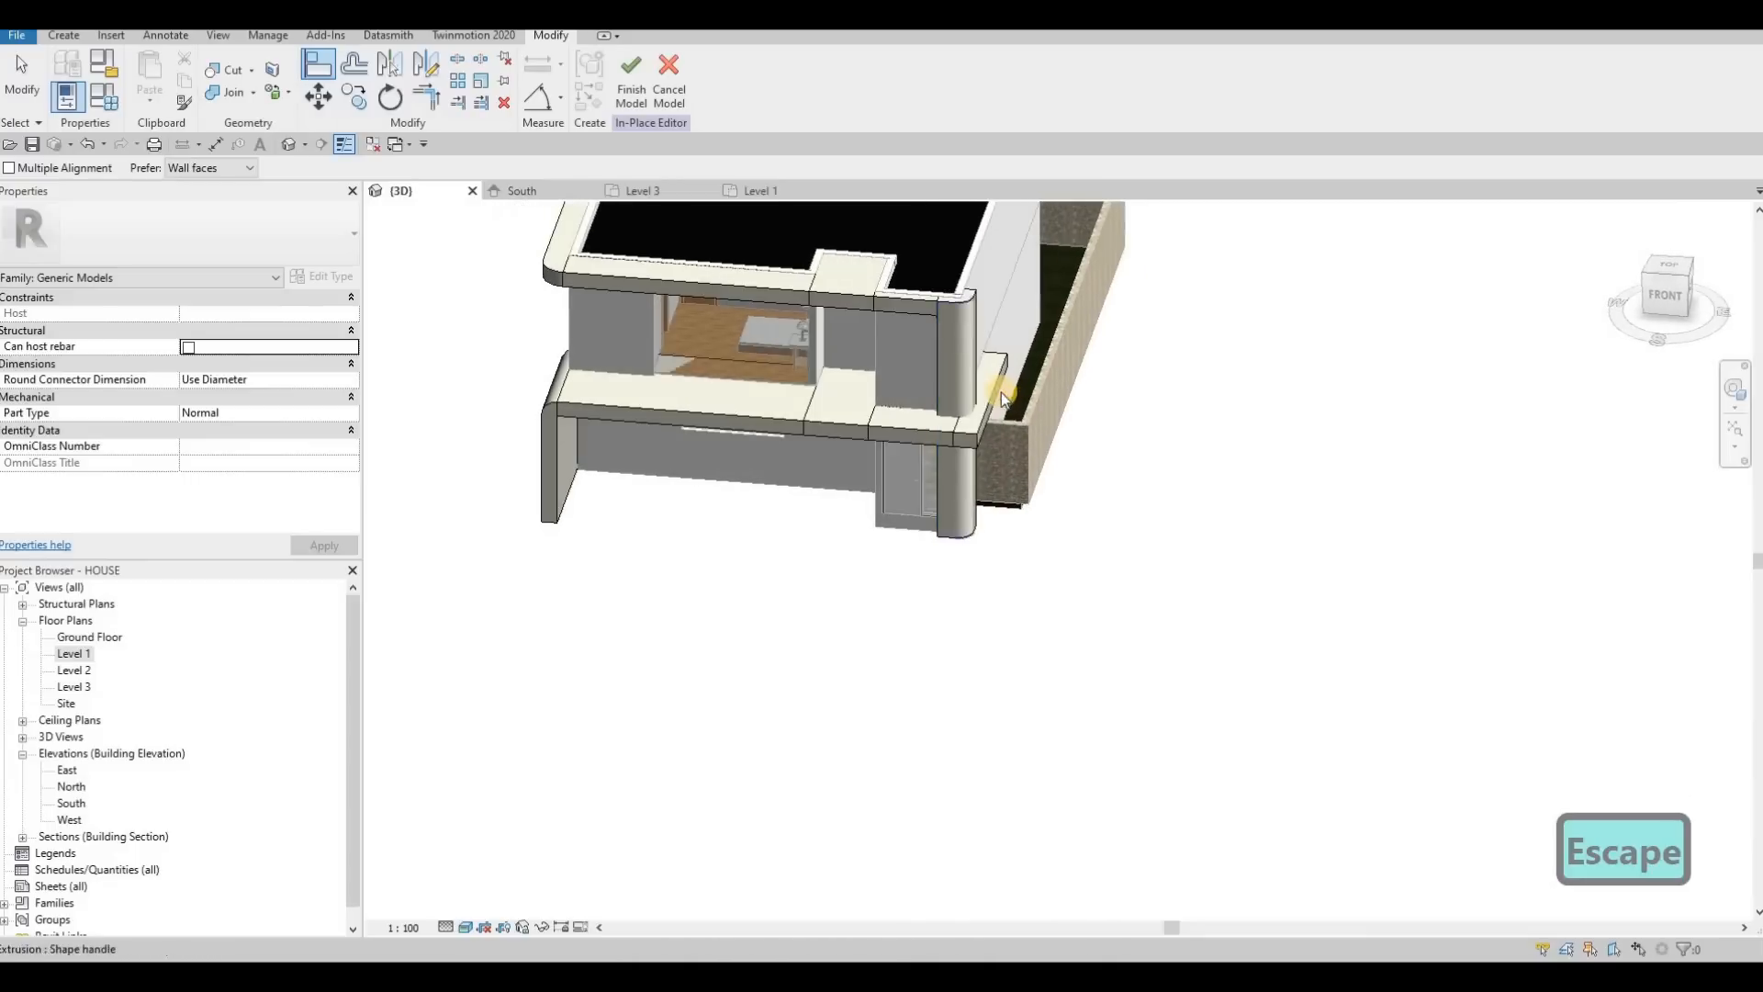
key(Escape)
scroll(1001, 395, up, 2)
click(999, 400)
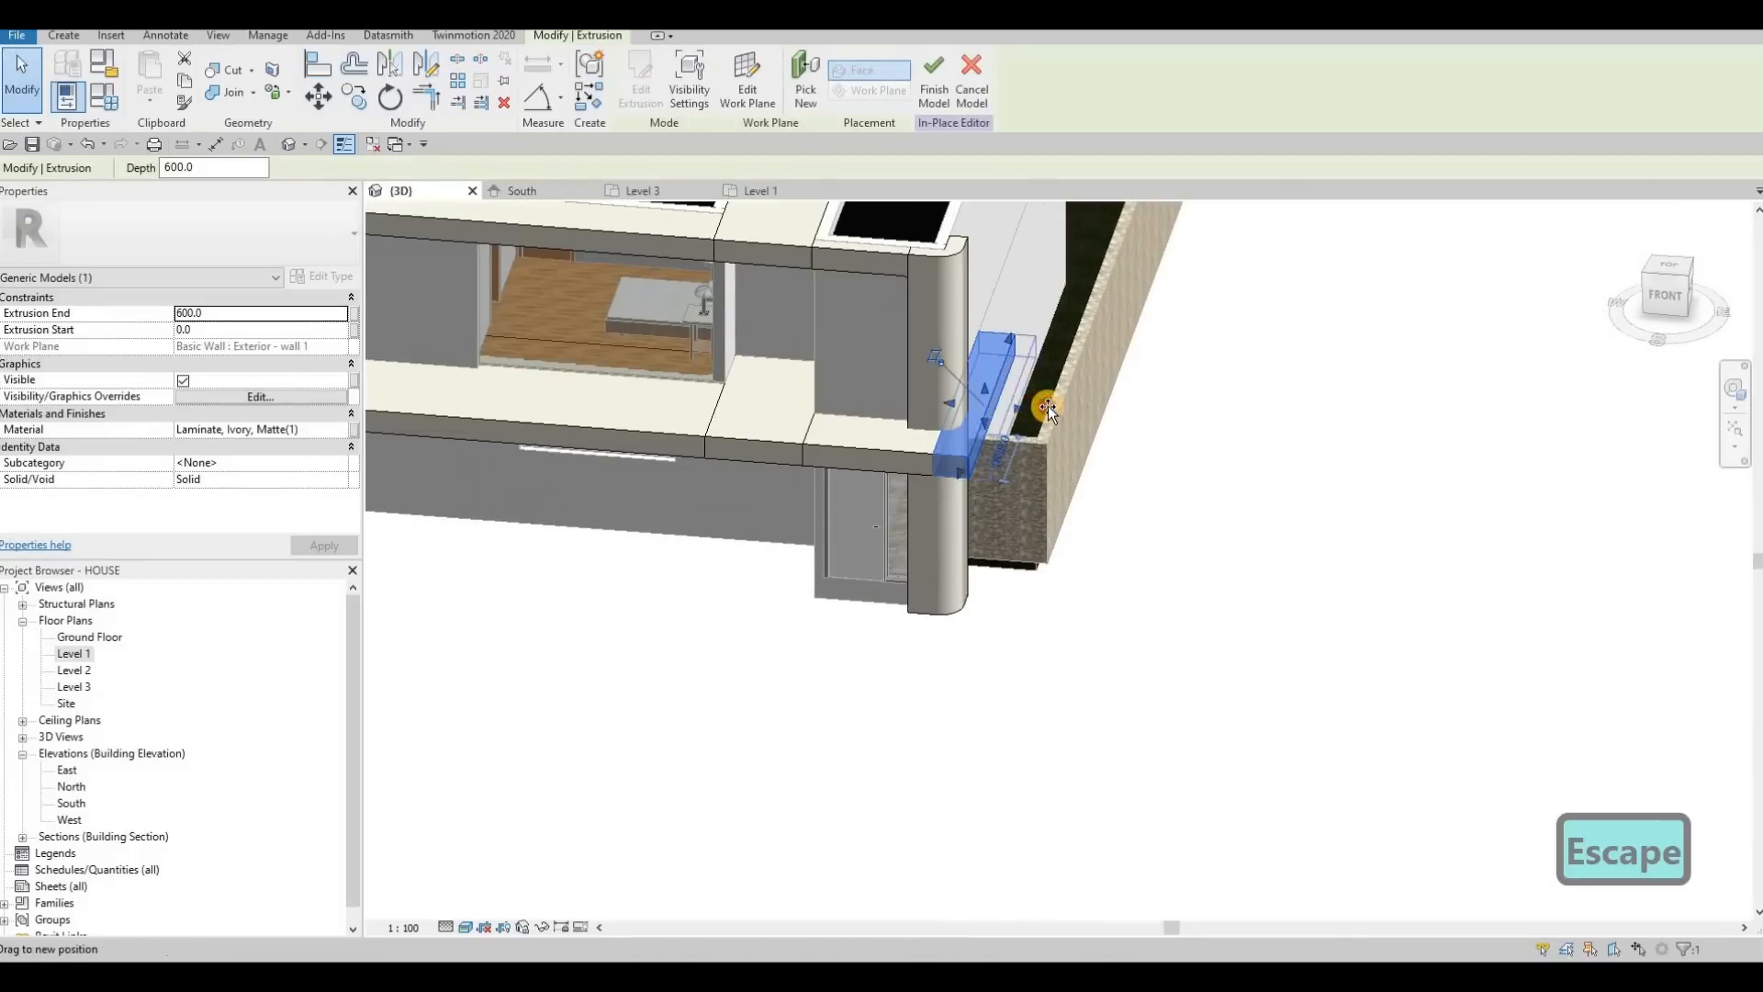
drag(1049, 405, 824, 325)
shift+middle_drag(824, 325, 1066, 408)
drag(1052, 406, 1038, 441)
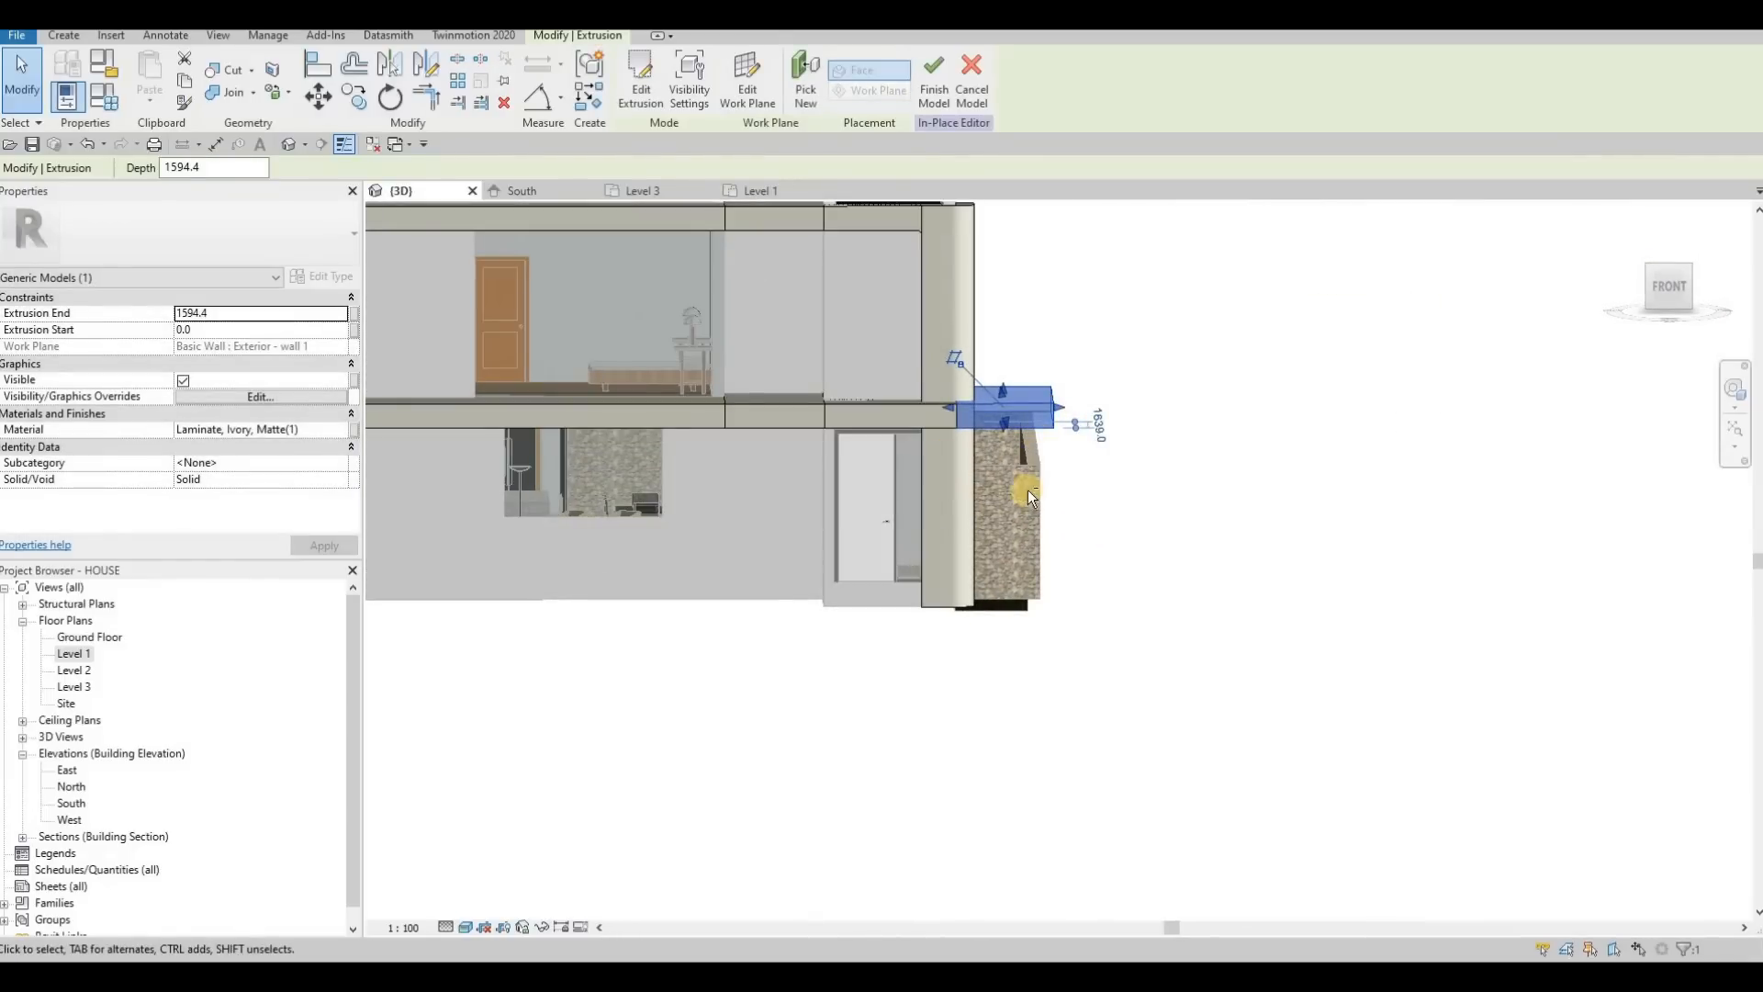
Shorten the side extrusion by pulling its rear end forward to near the front end of the rubble wall
shift+middle_drag(951, 503, 1037, 441)
click(1096, 466)
key(Escape)
click(1016, 437)
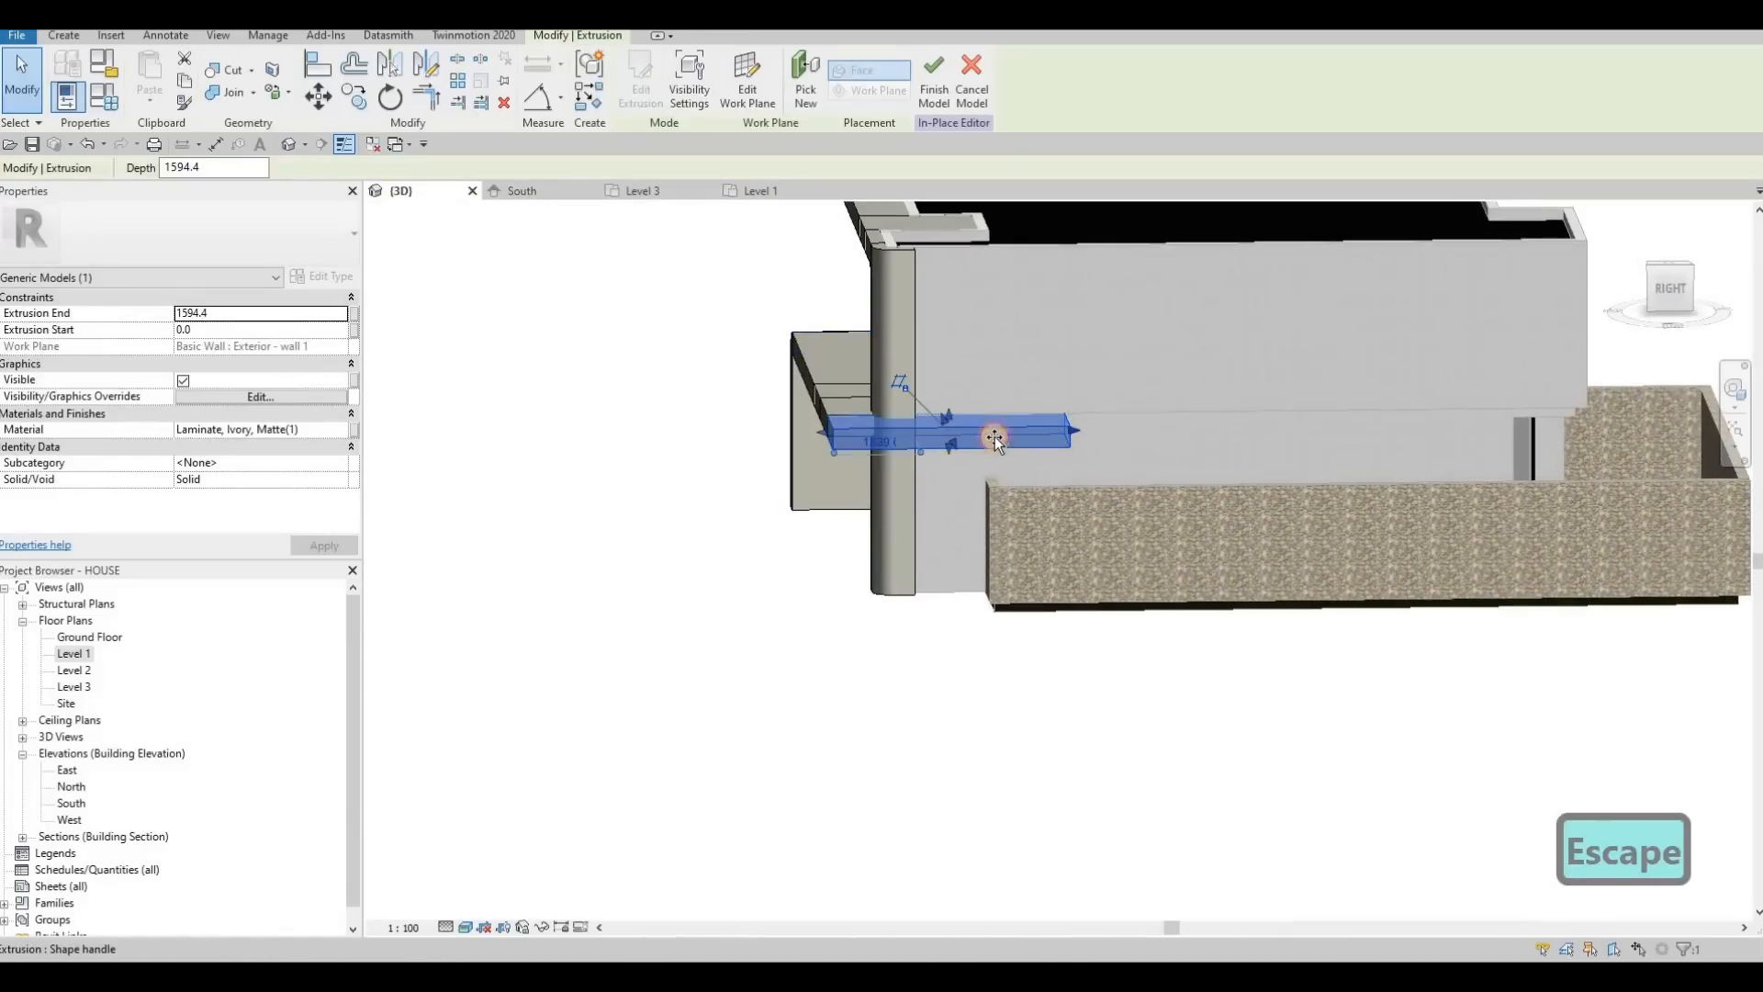
drag(994, 438, 1005, 463)
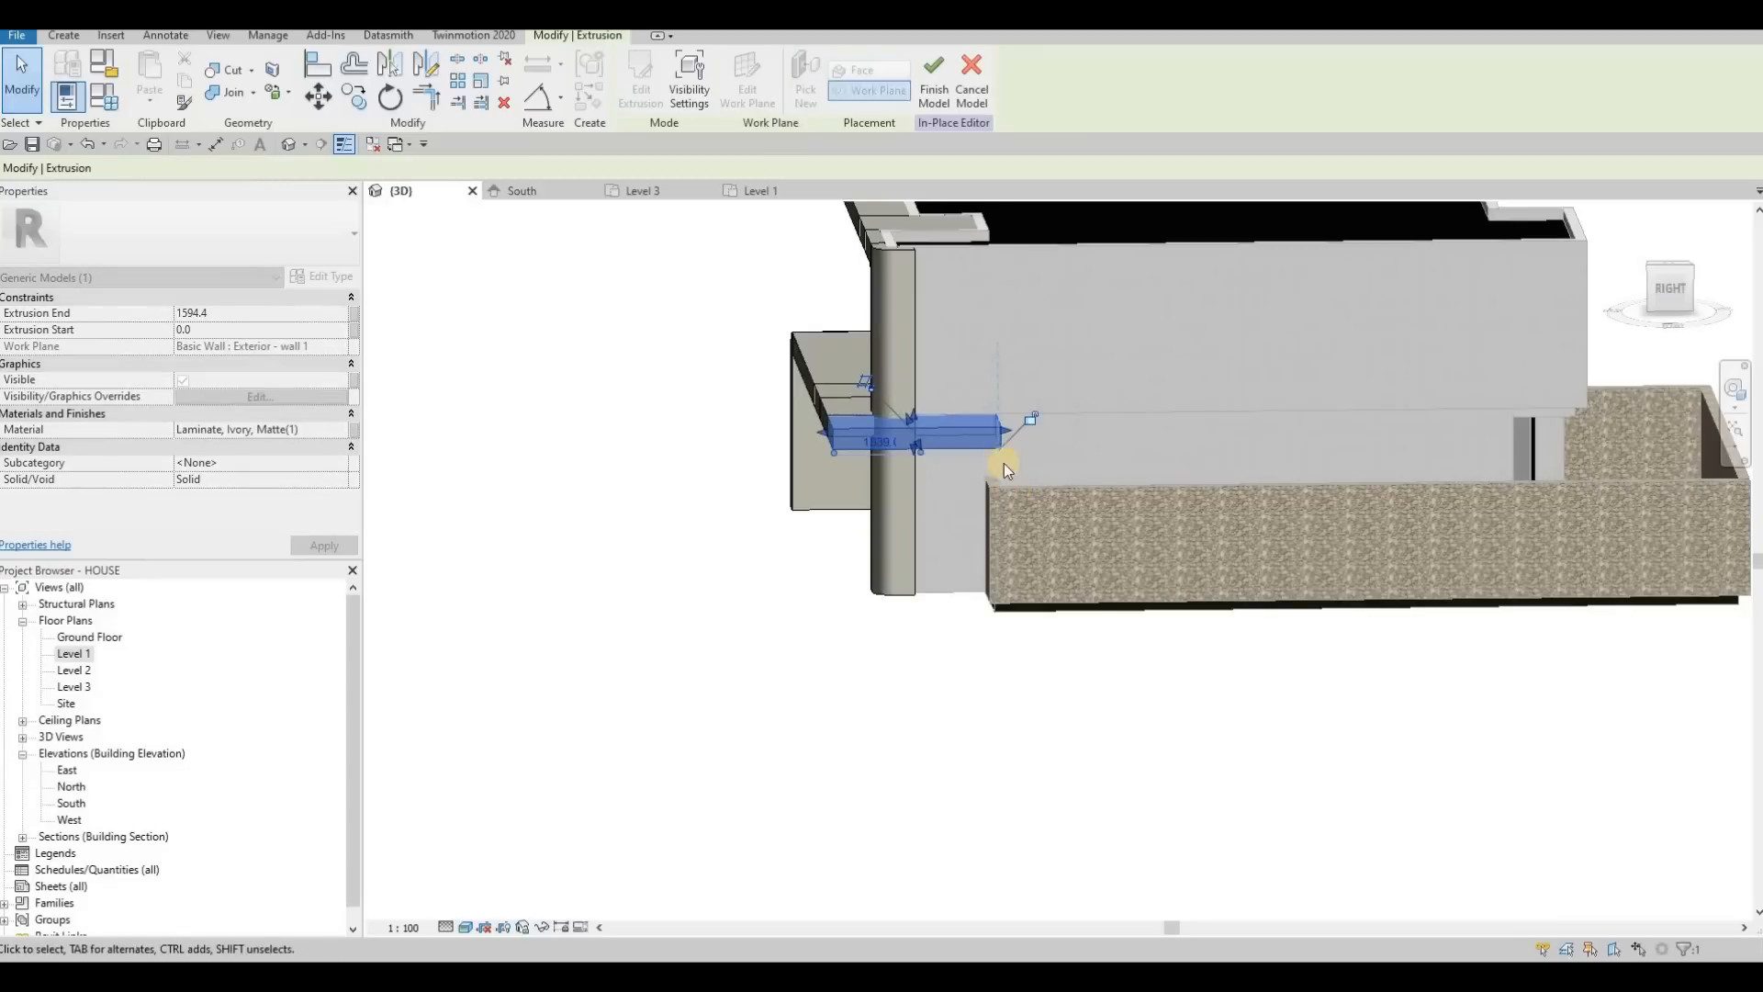
Align the rear end face of the side canopy extrusion with the inner face of the short rubble wall at the front
key(Escape)
shift+middle_drag(920, 510, 922, 510)
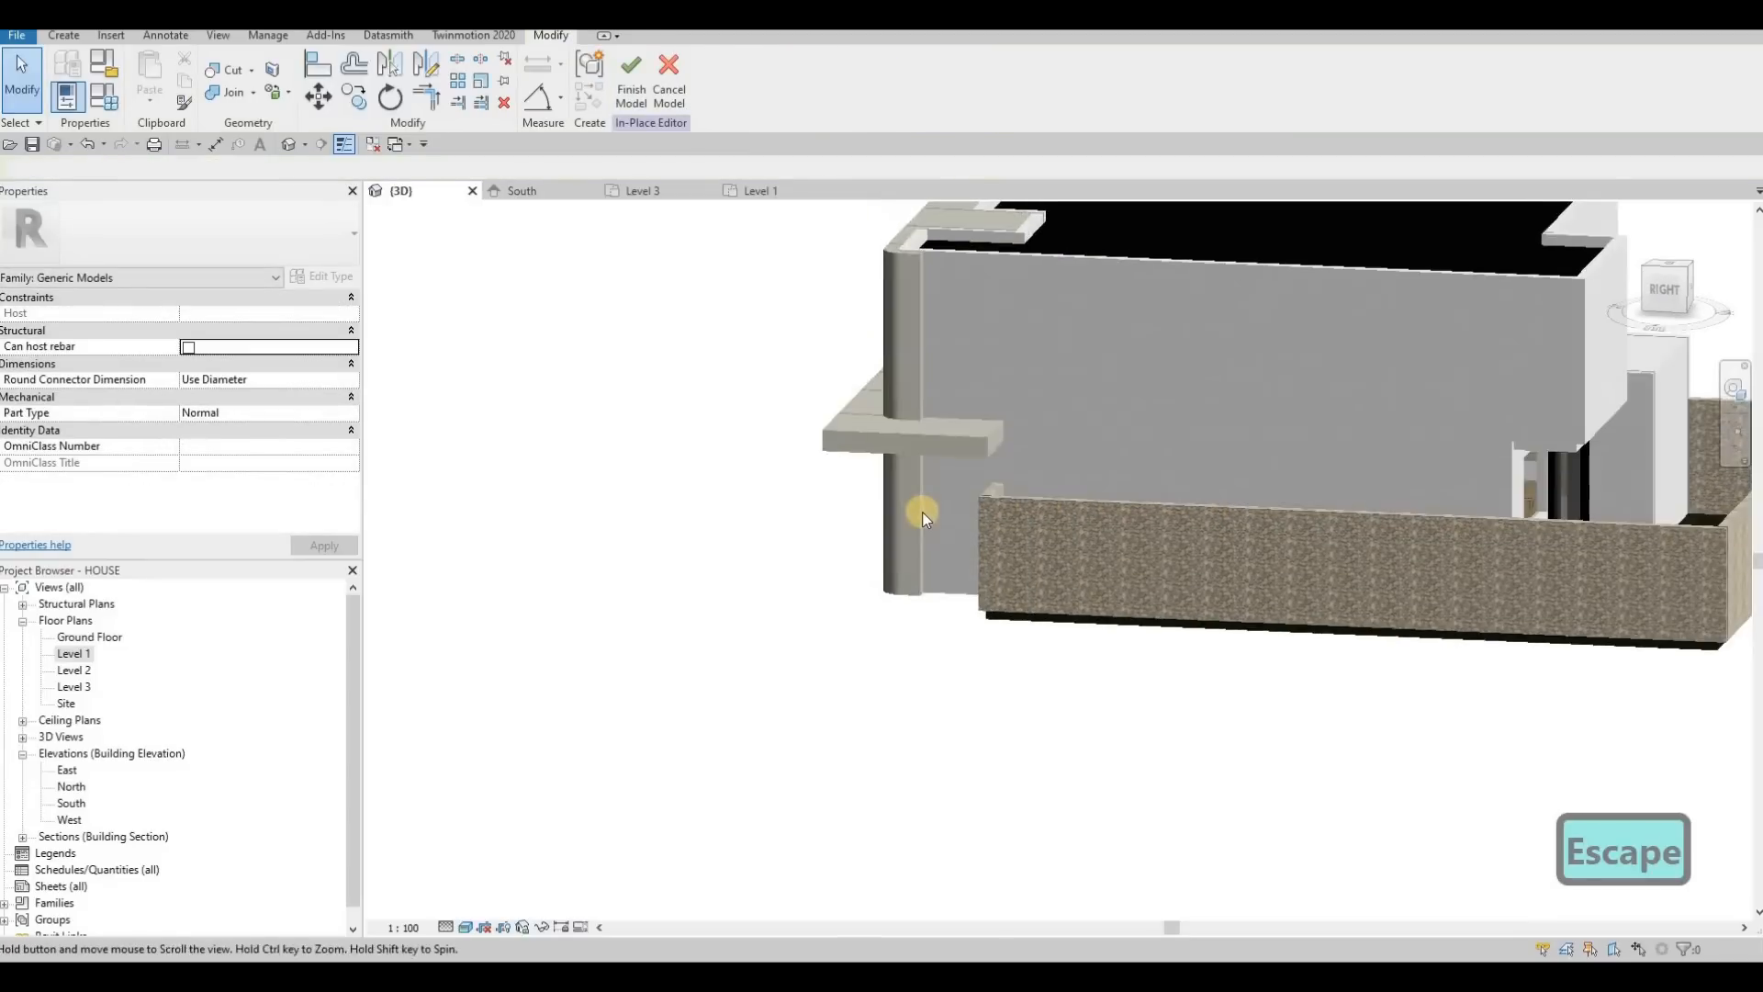
key(a)
key(l)
scroll(1030, 501, up, 4)
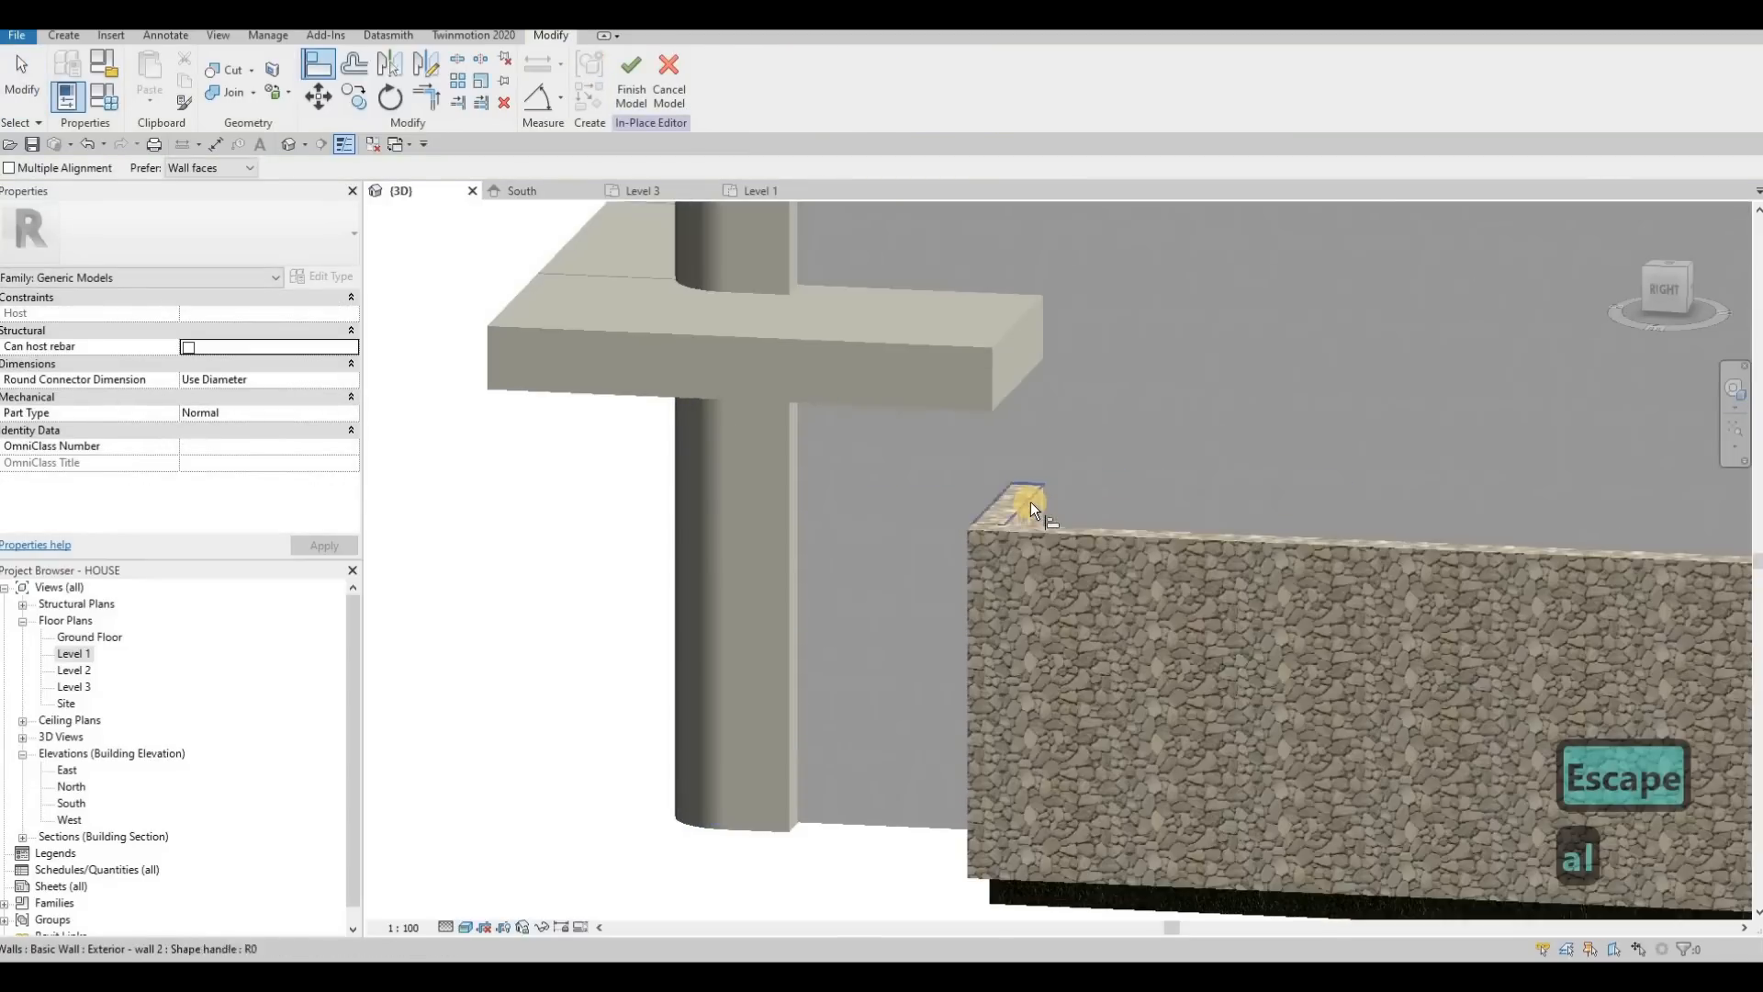
click(1030, 502)
click(1021, 362)
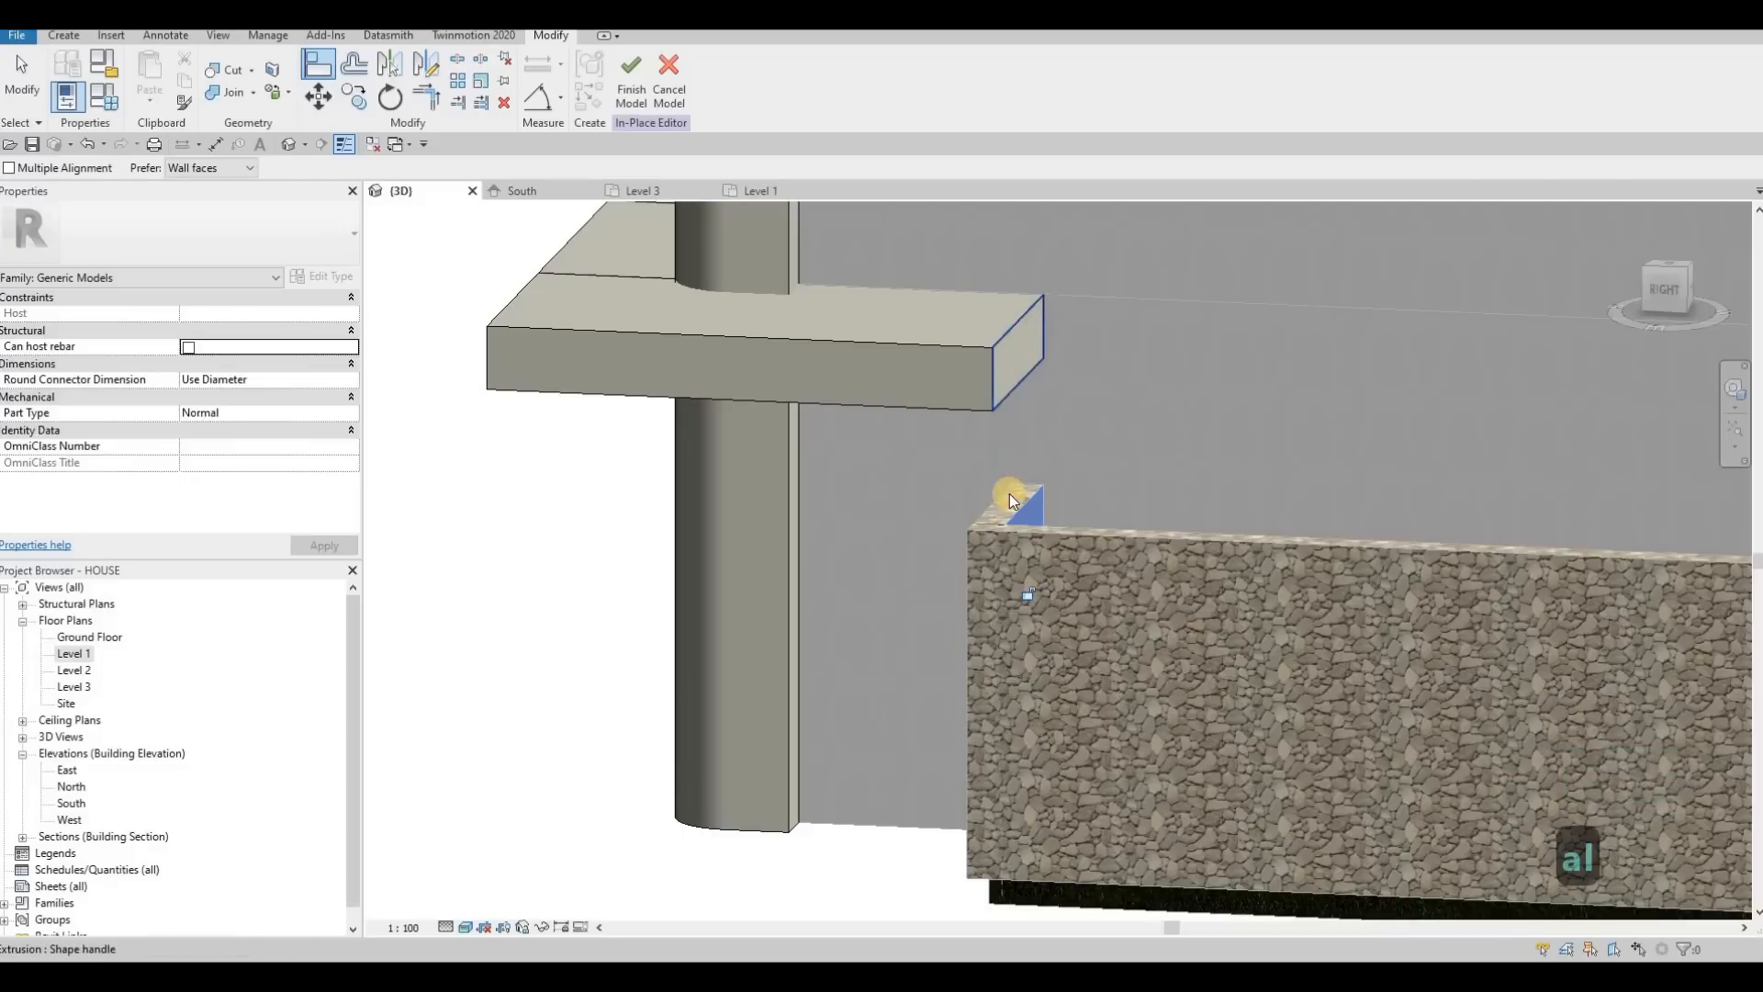
key(Escape)
key(Escape)
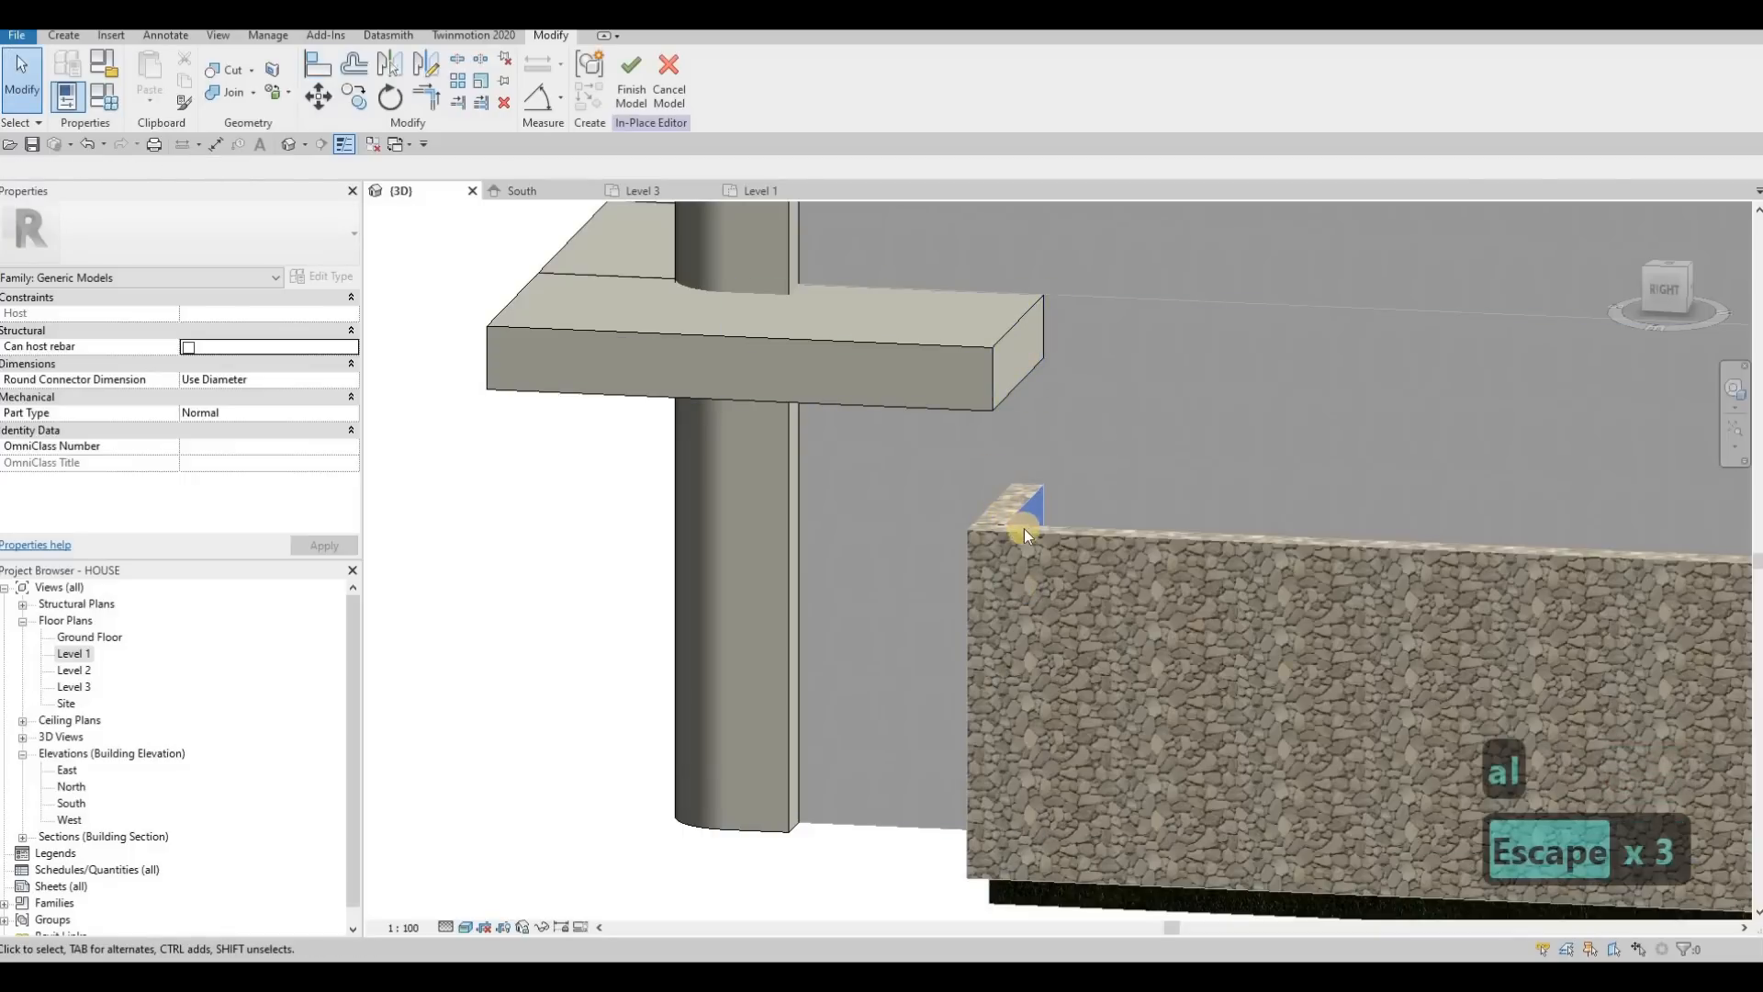
Examine the canopy frame in the Level 3, Level 2 and Level 1 floor plans, both in and out of in-place editing
scroll(1021, 527, down, 2)
shift+middle_drag(980, 496, 1069, 504)
scroll(1018, 527, down, 2)
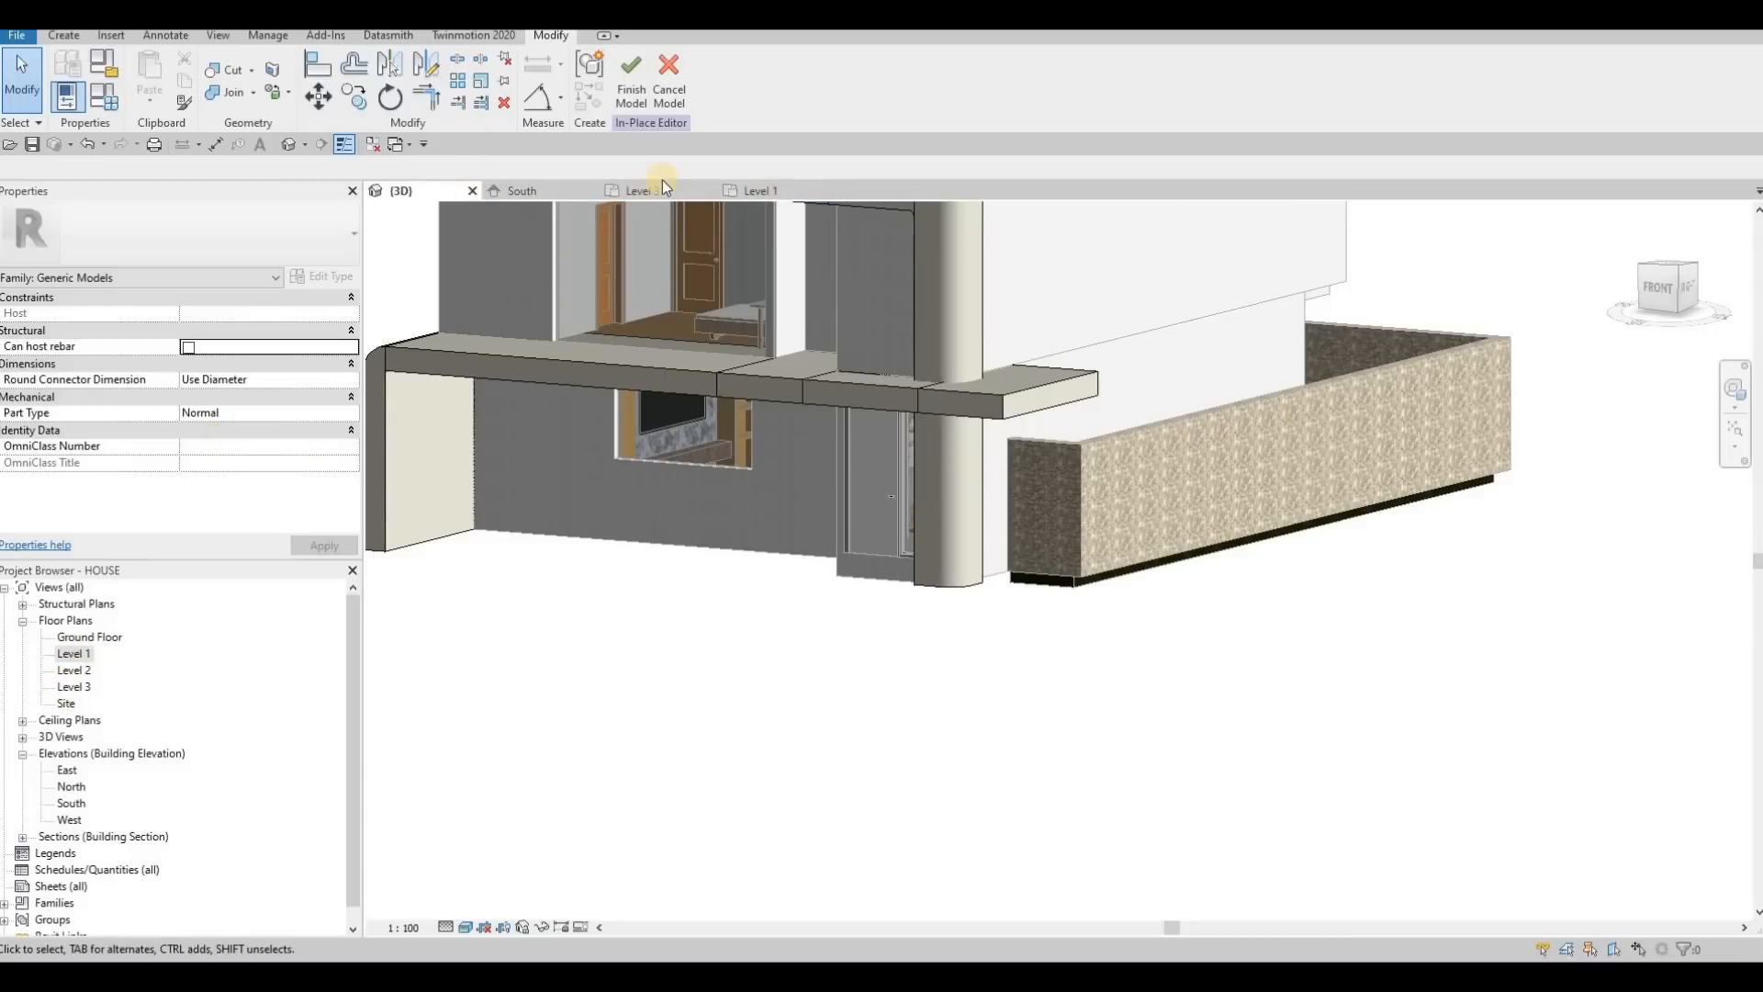
scroll(827, 422, down, 5)
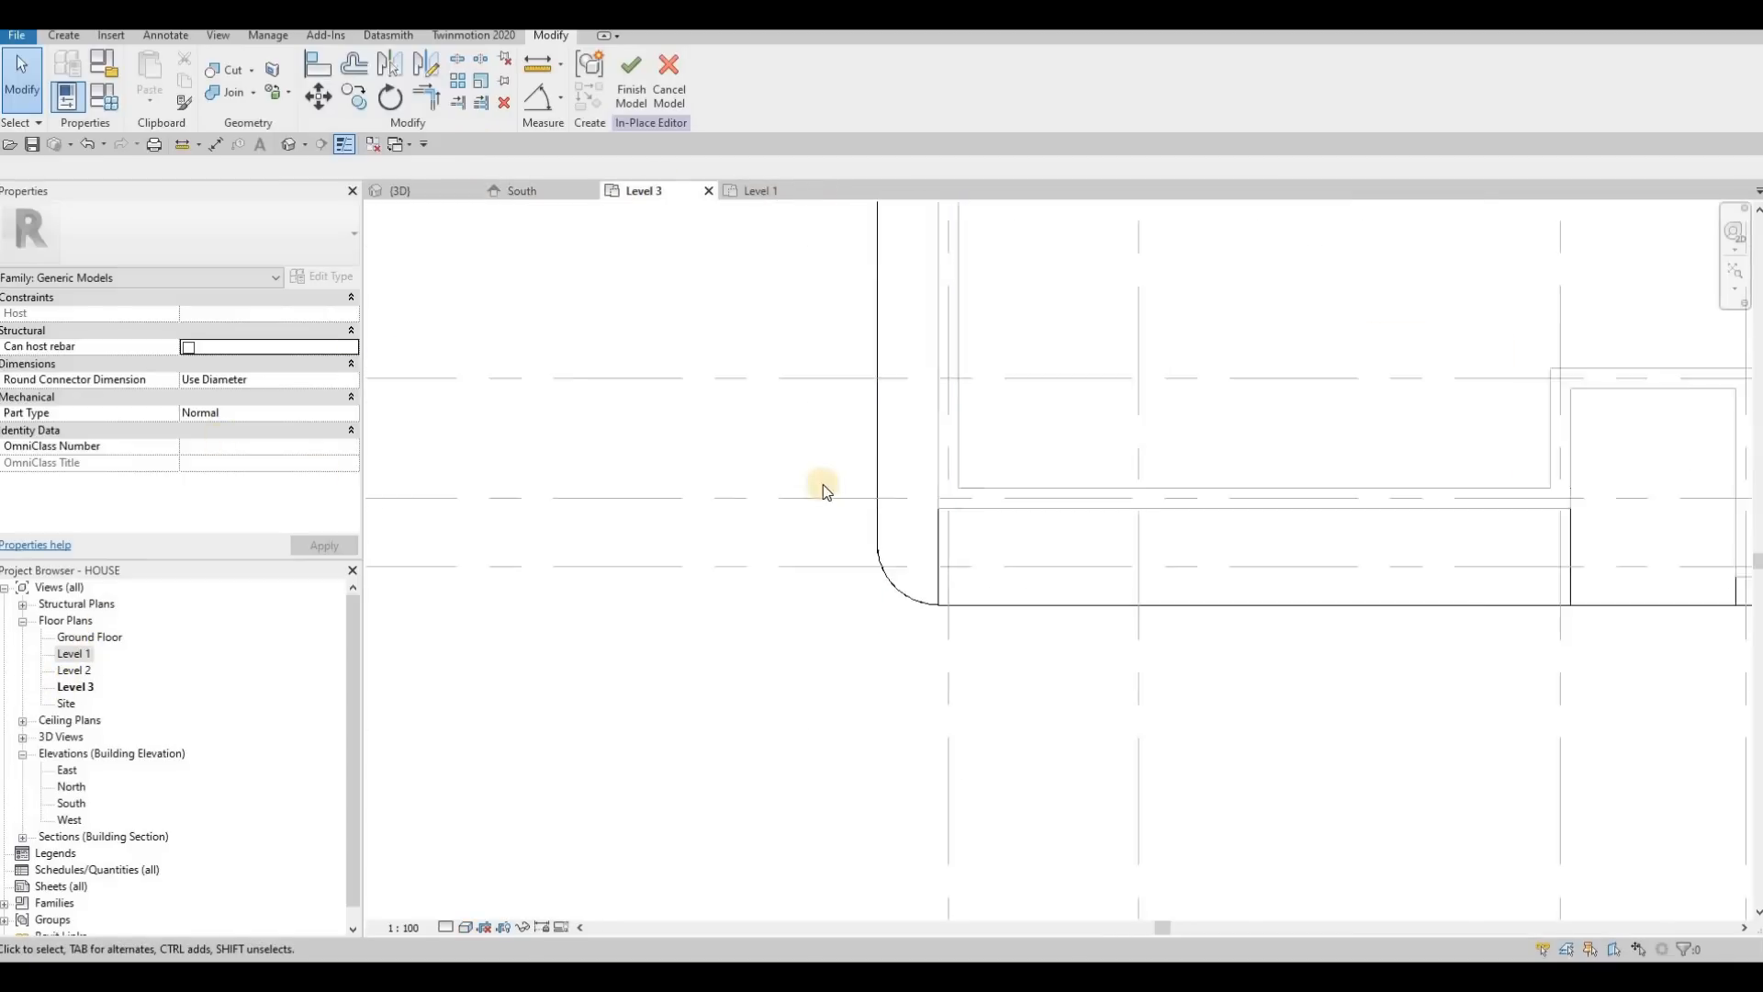
double_click(73, 671)
scroll(1121, 419, up, 2)
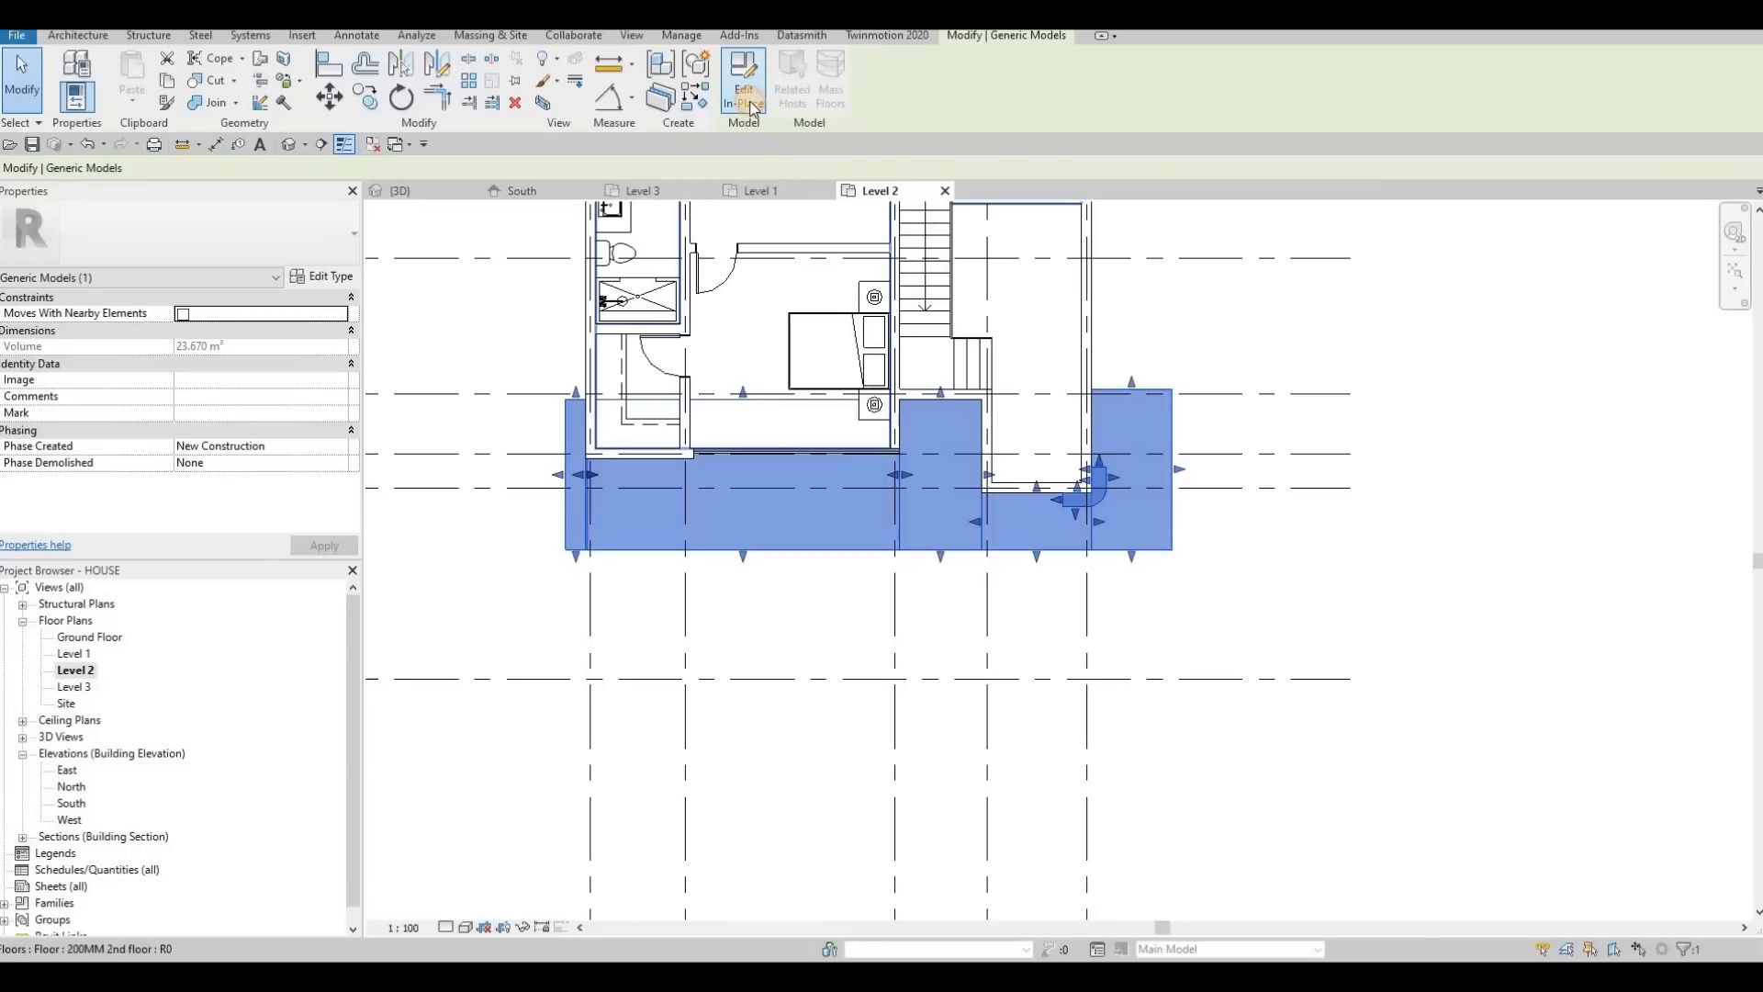
click(745, 96)
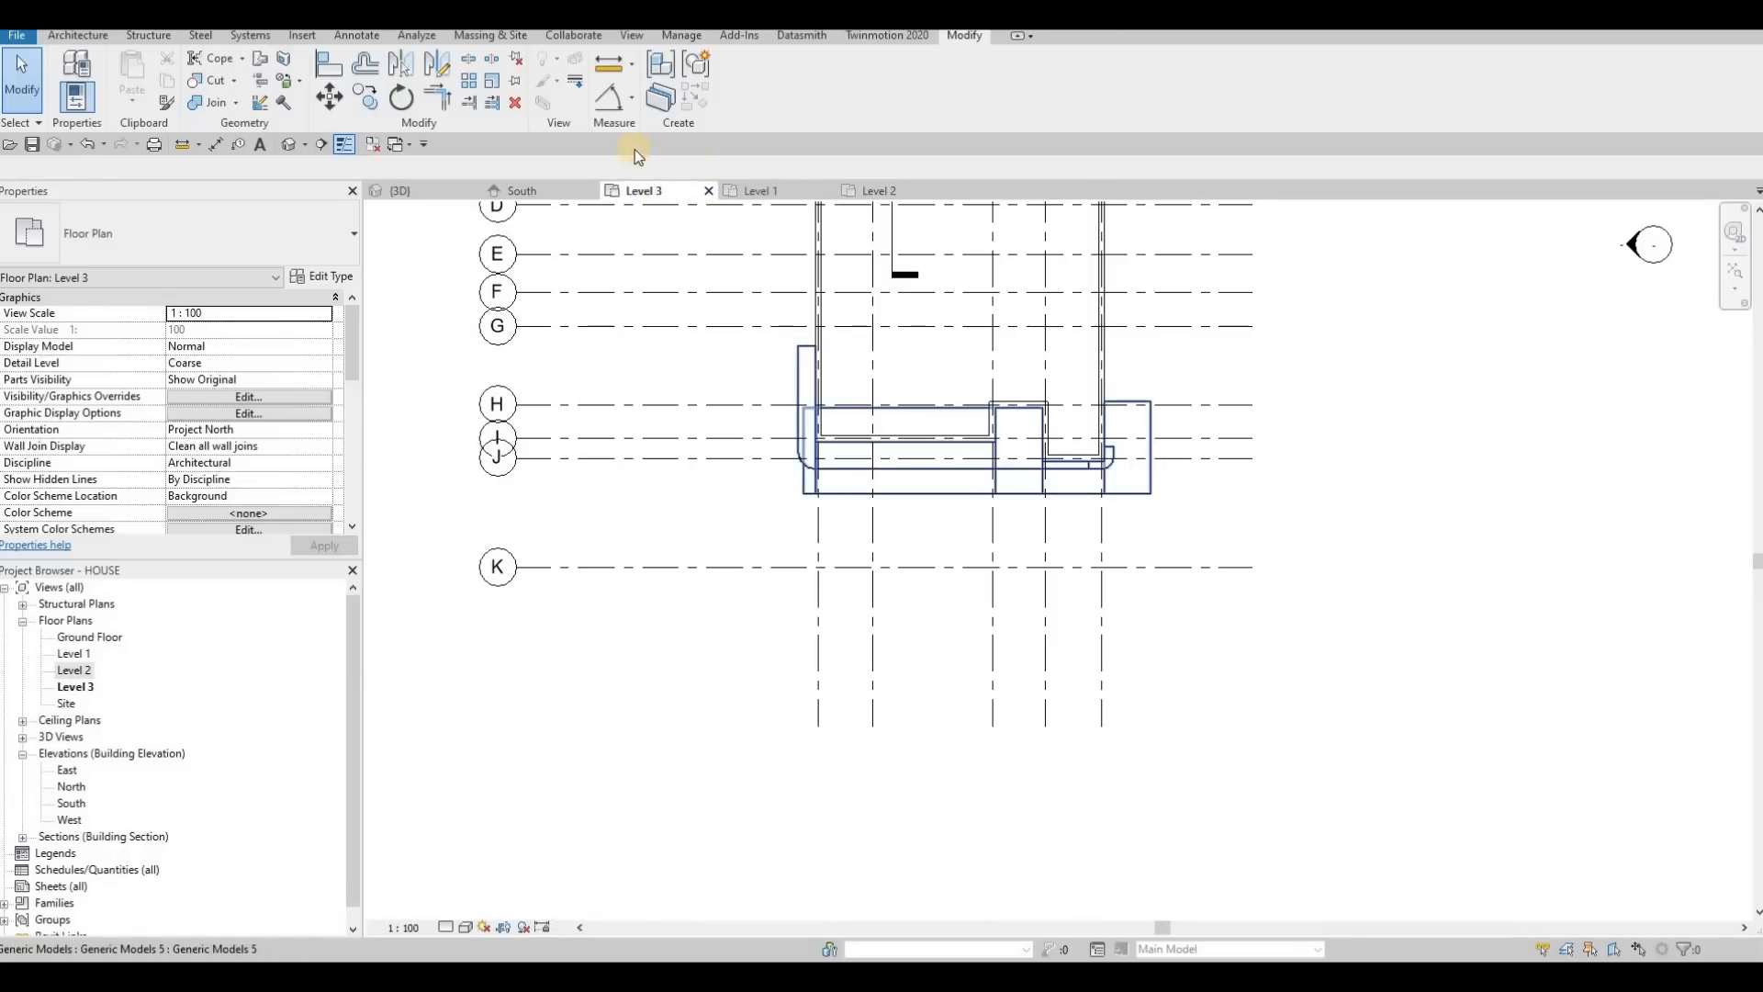
click(1148, 459)
click(745, 89)
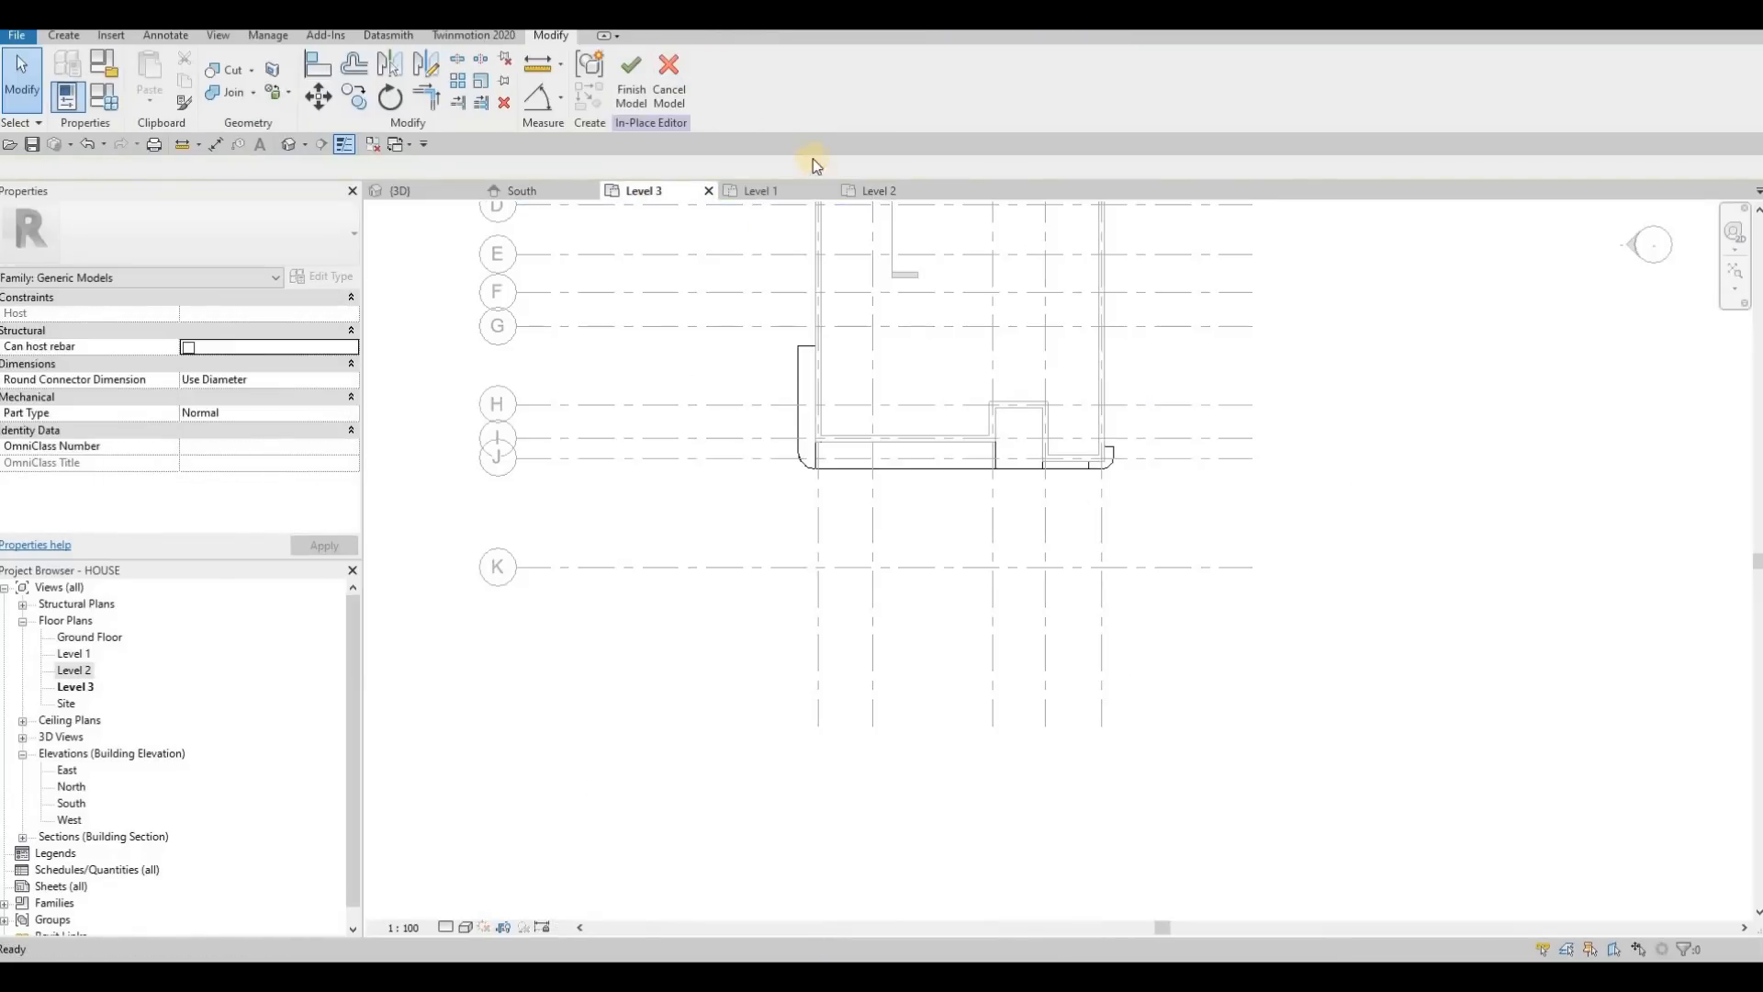
click(628, 80)
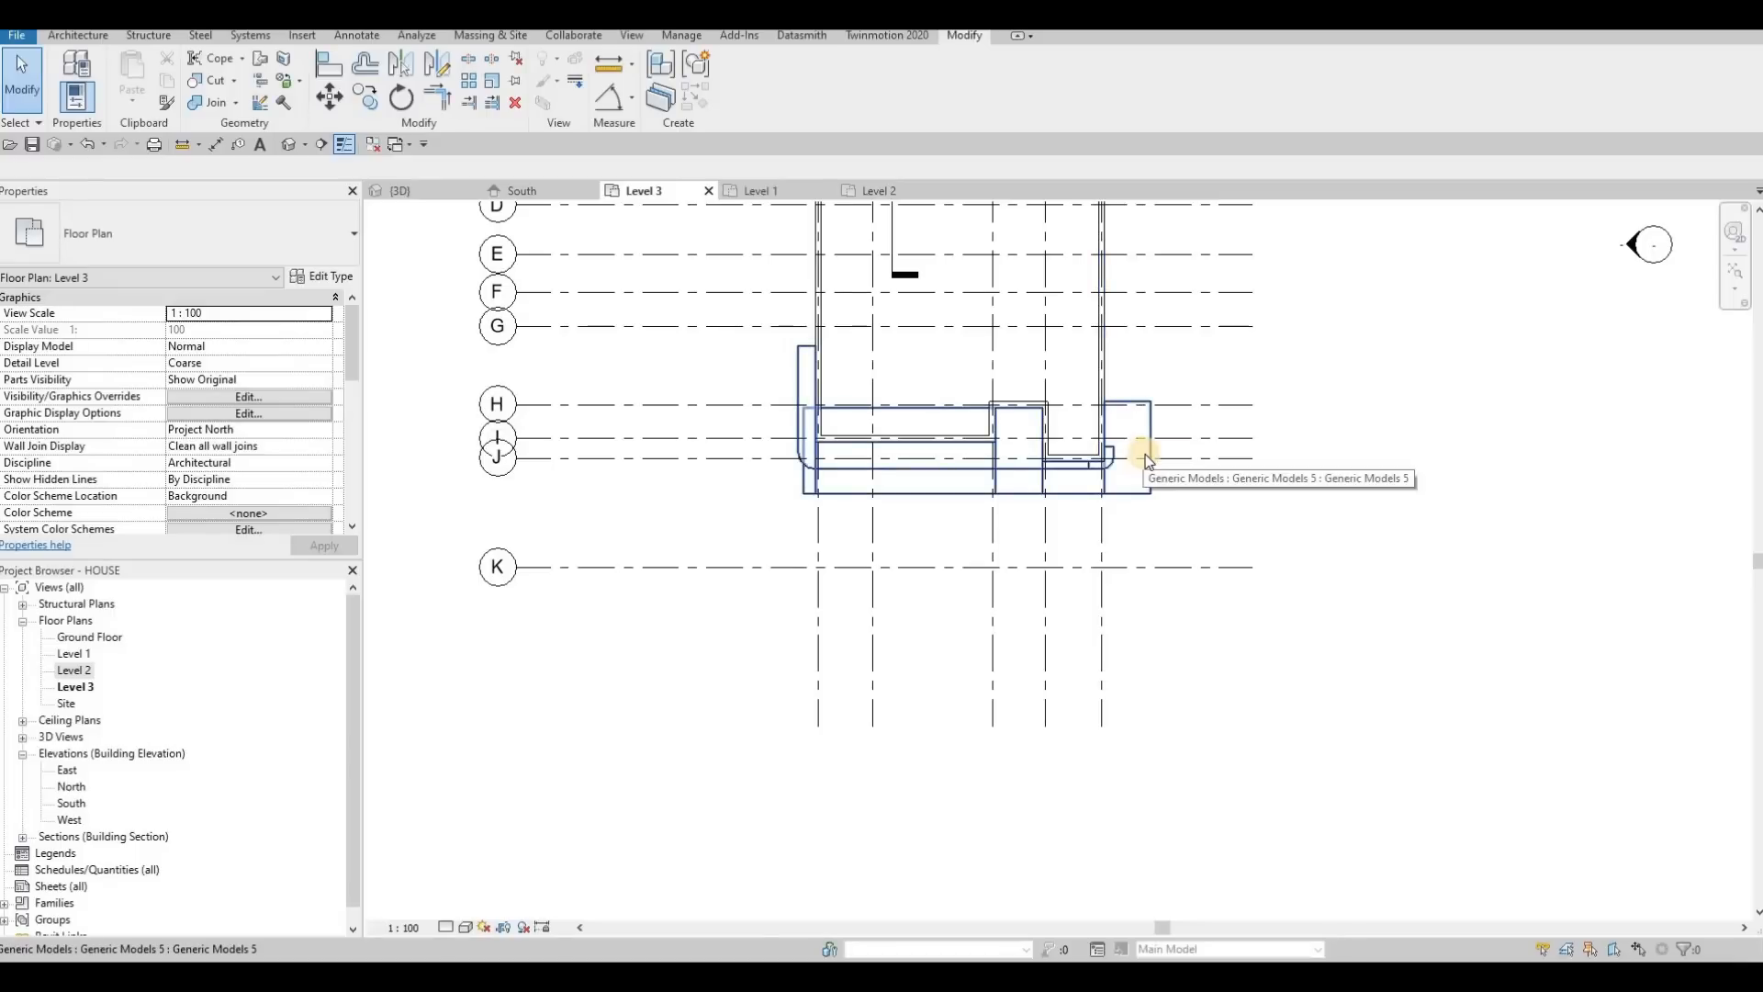
click(596, 239)
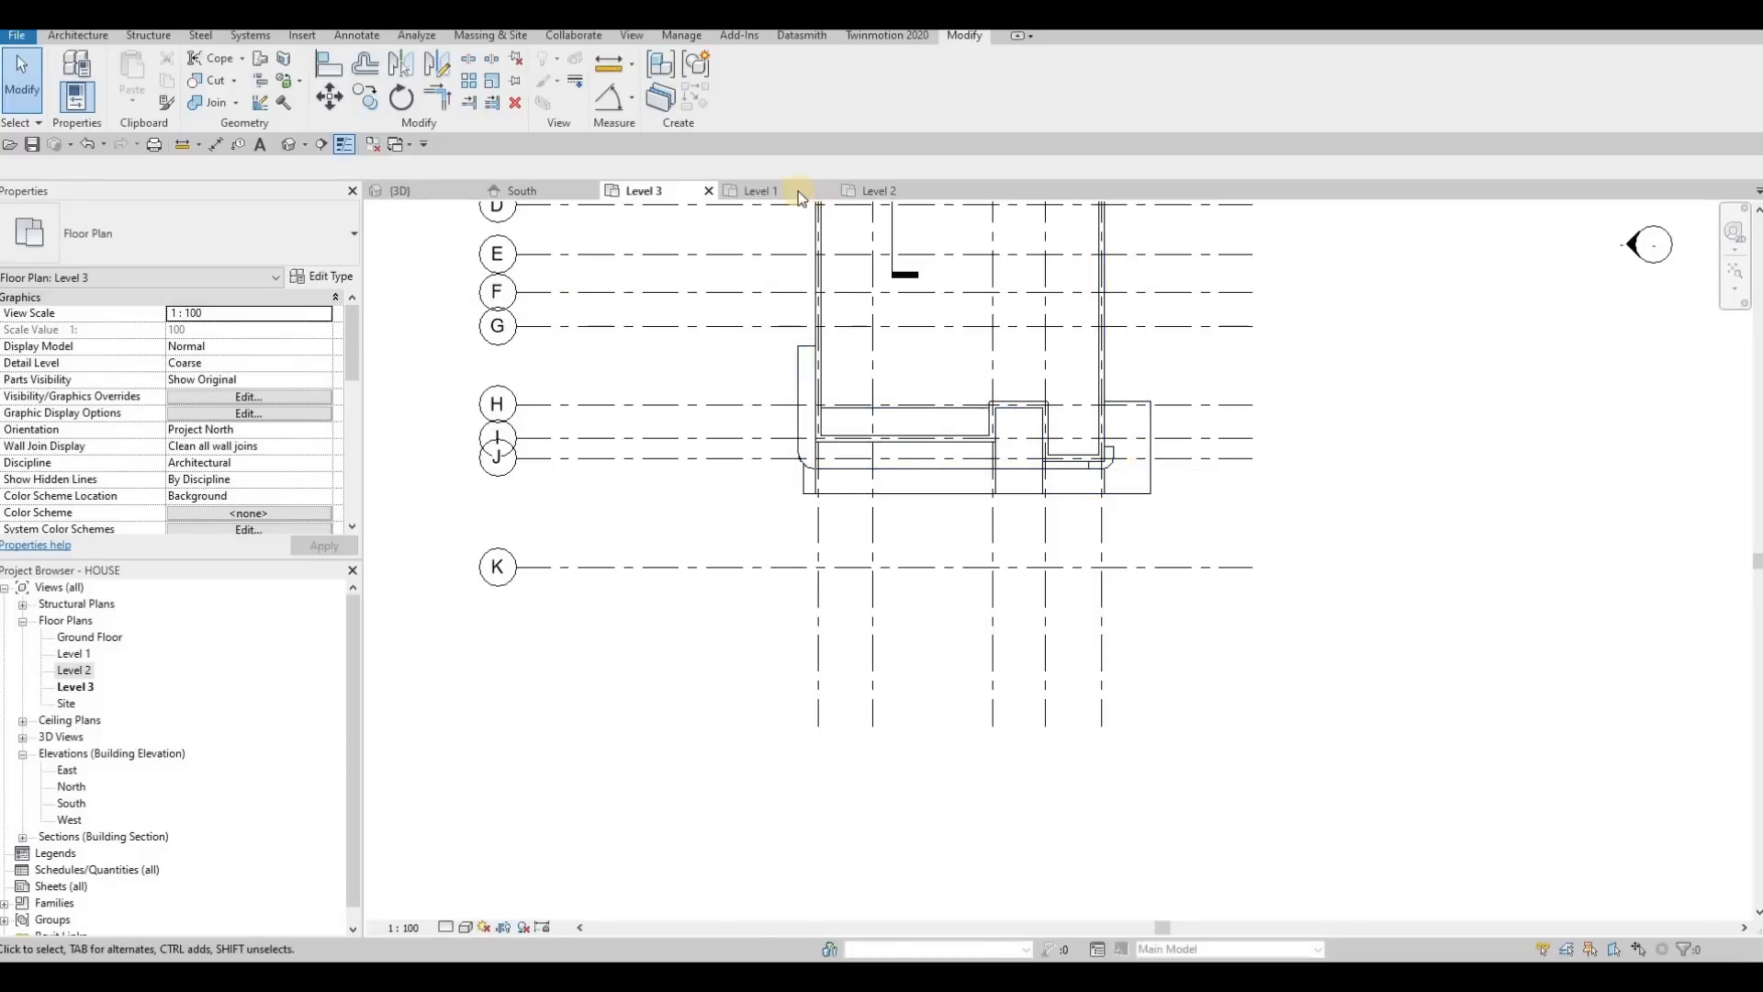
click(795, 191)
scroll(966, 476, down, 5)
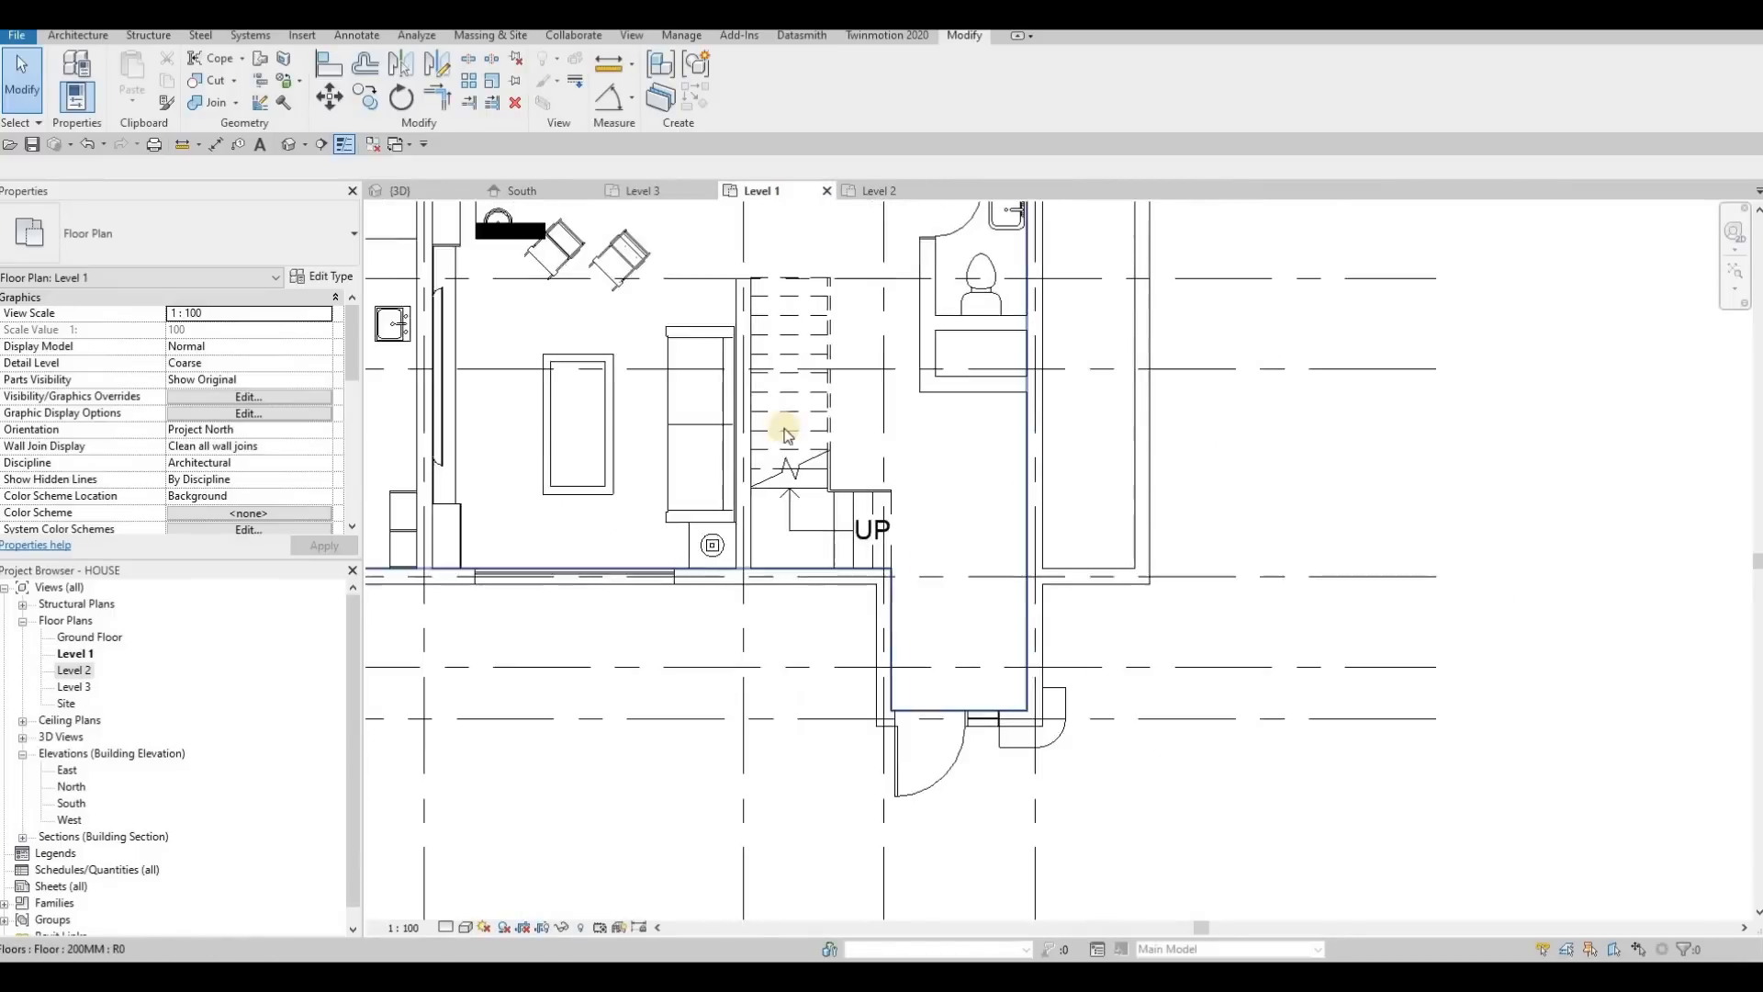
Return to the 3D view and open the facade's canopy frame for in-place editing
key(Escape)
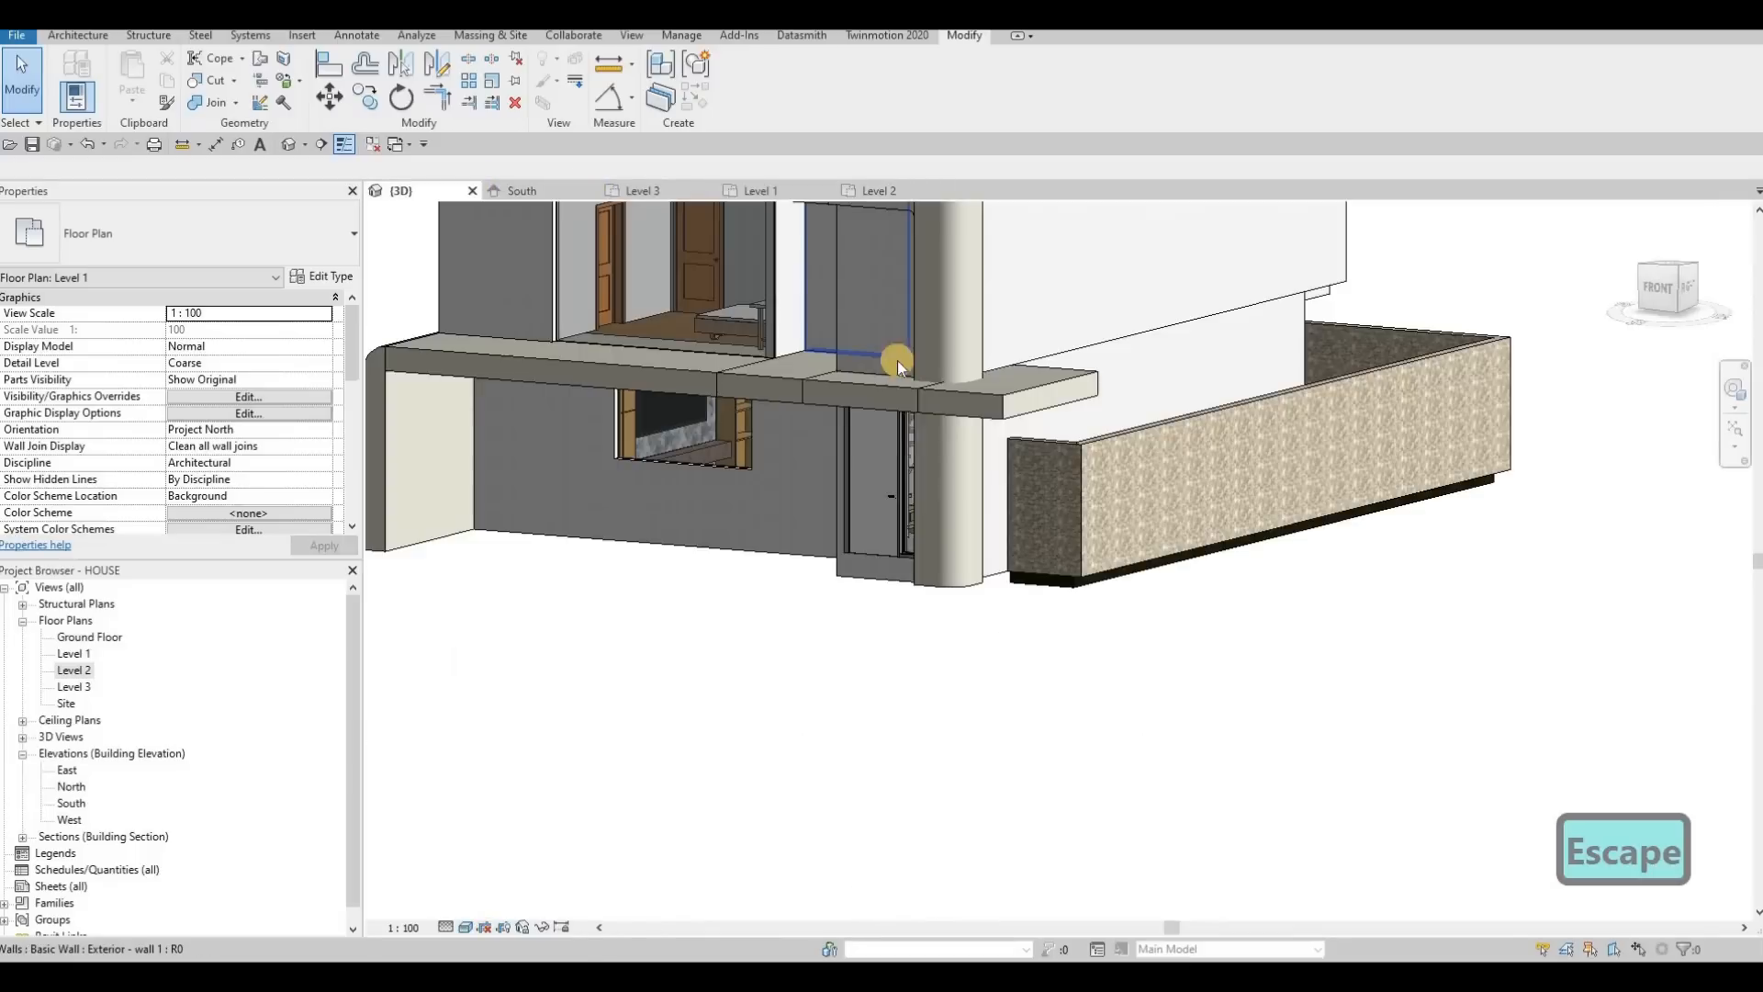
key(Escape)
scroll(896, 360, down, 1)
middle_drag(1005, 475, 1045, 595)
shift+middle_drag(1043, 516, 1064, 501)
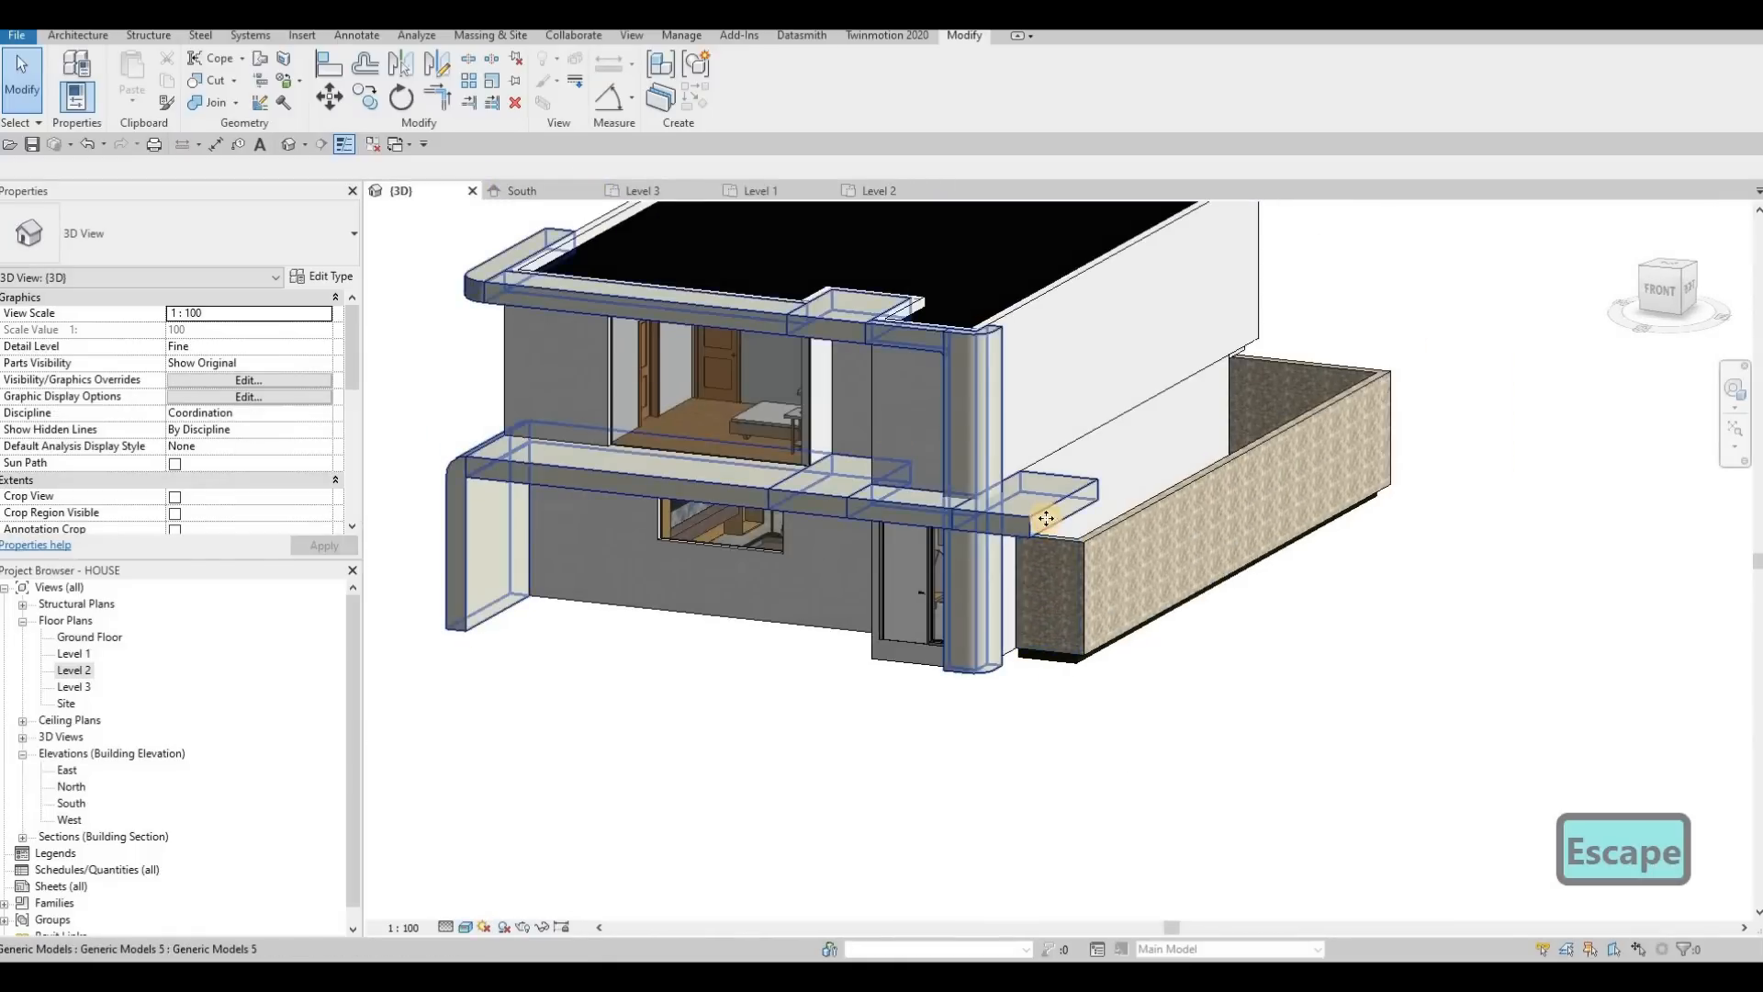
click(1064, 500)
click(732, 103)
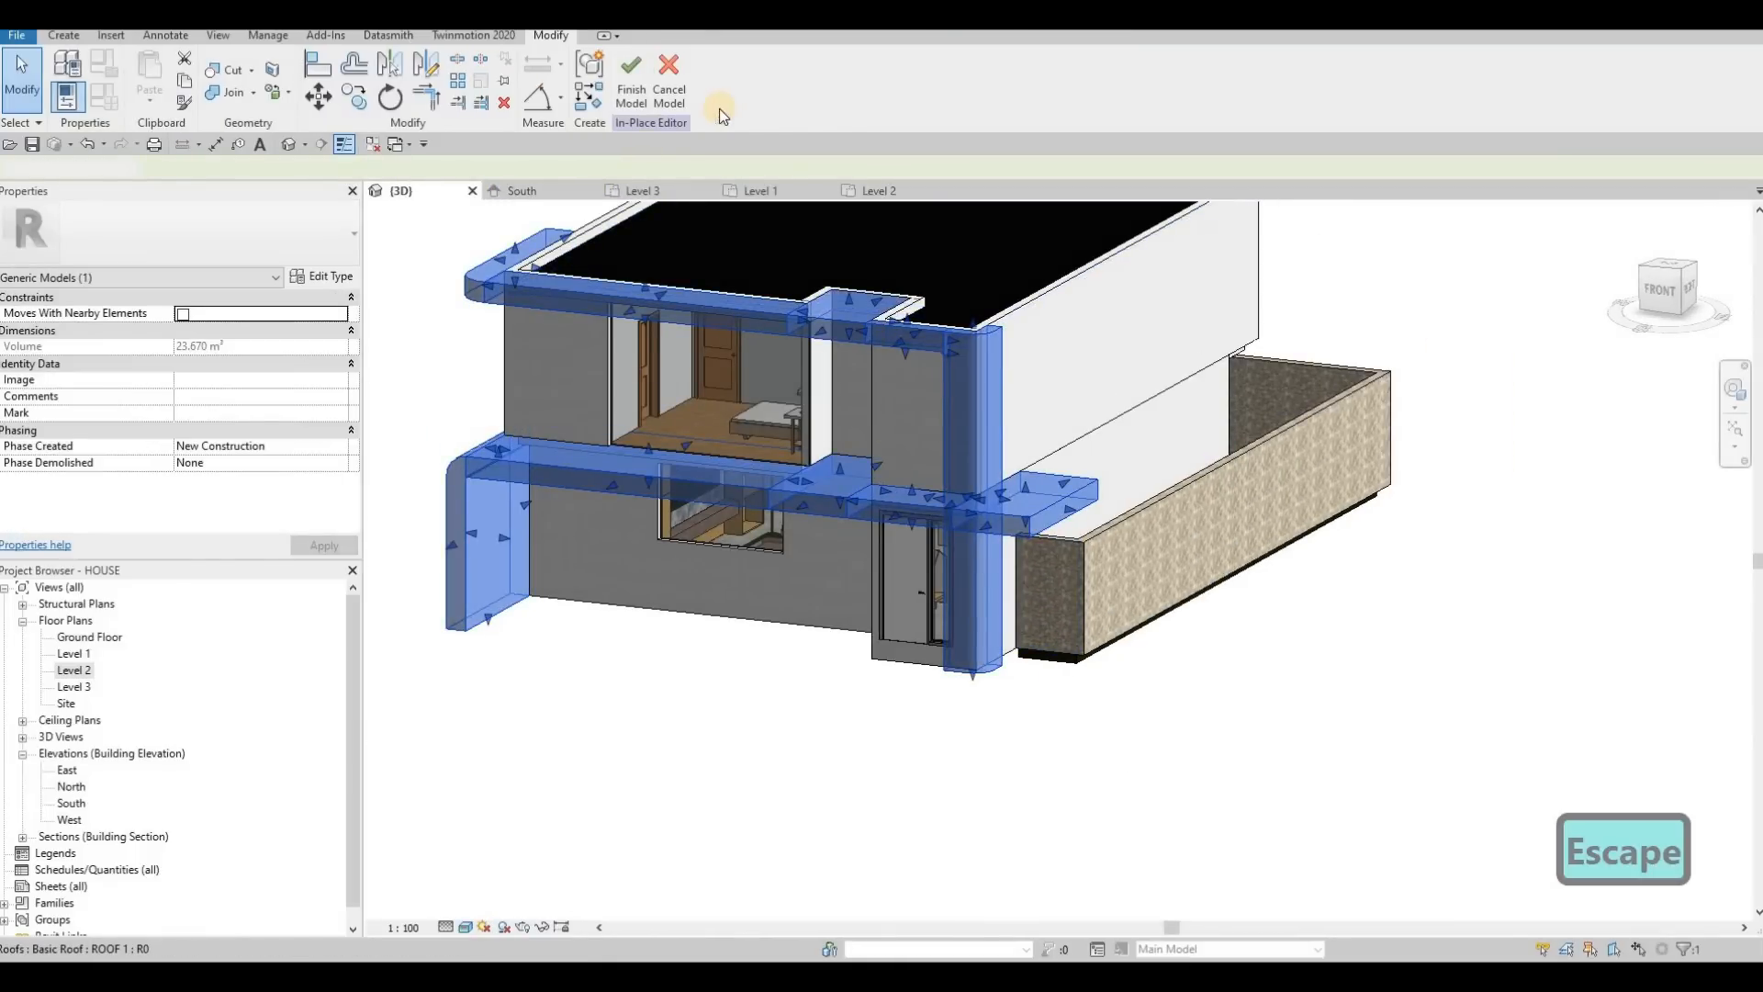
Check the canopy frame's outline in the floor plans and the South elevation while in-place editing is active
click(648, 191)
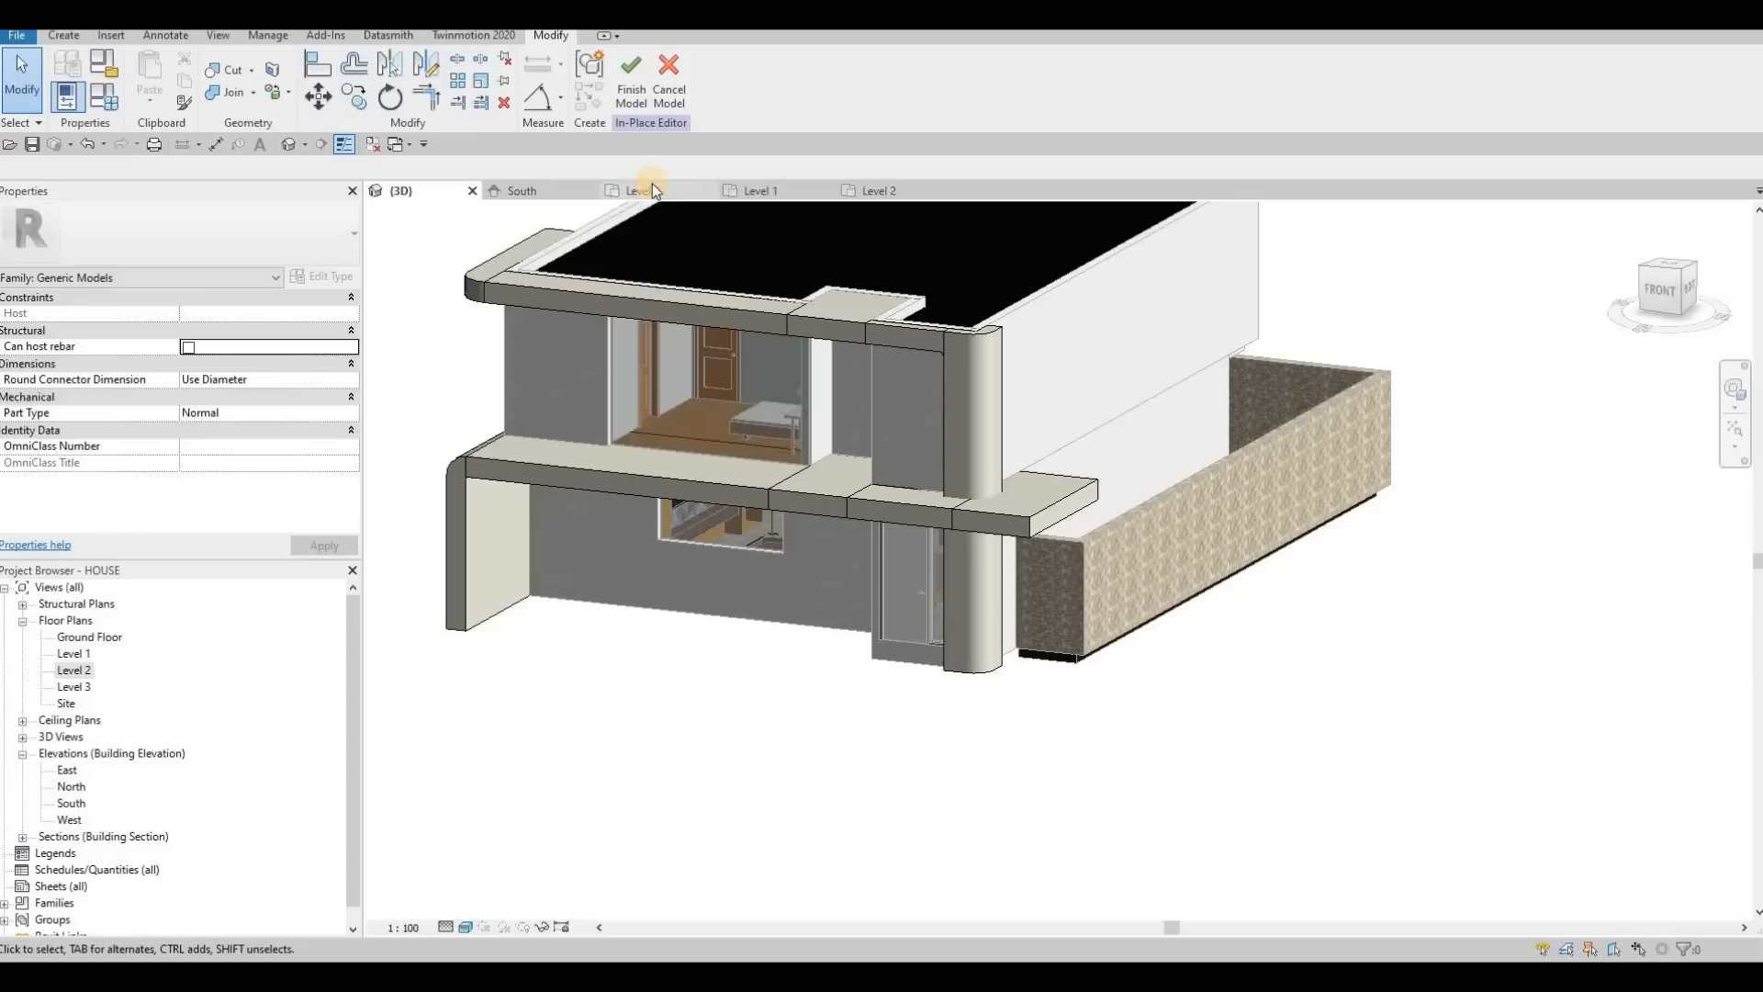
click(896, 195)
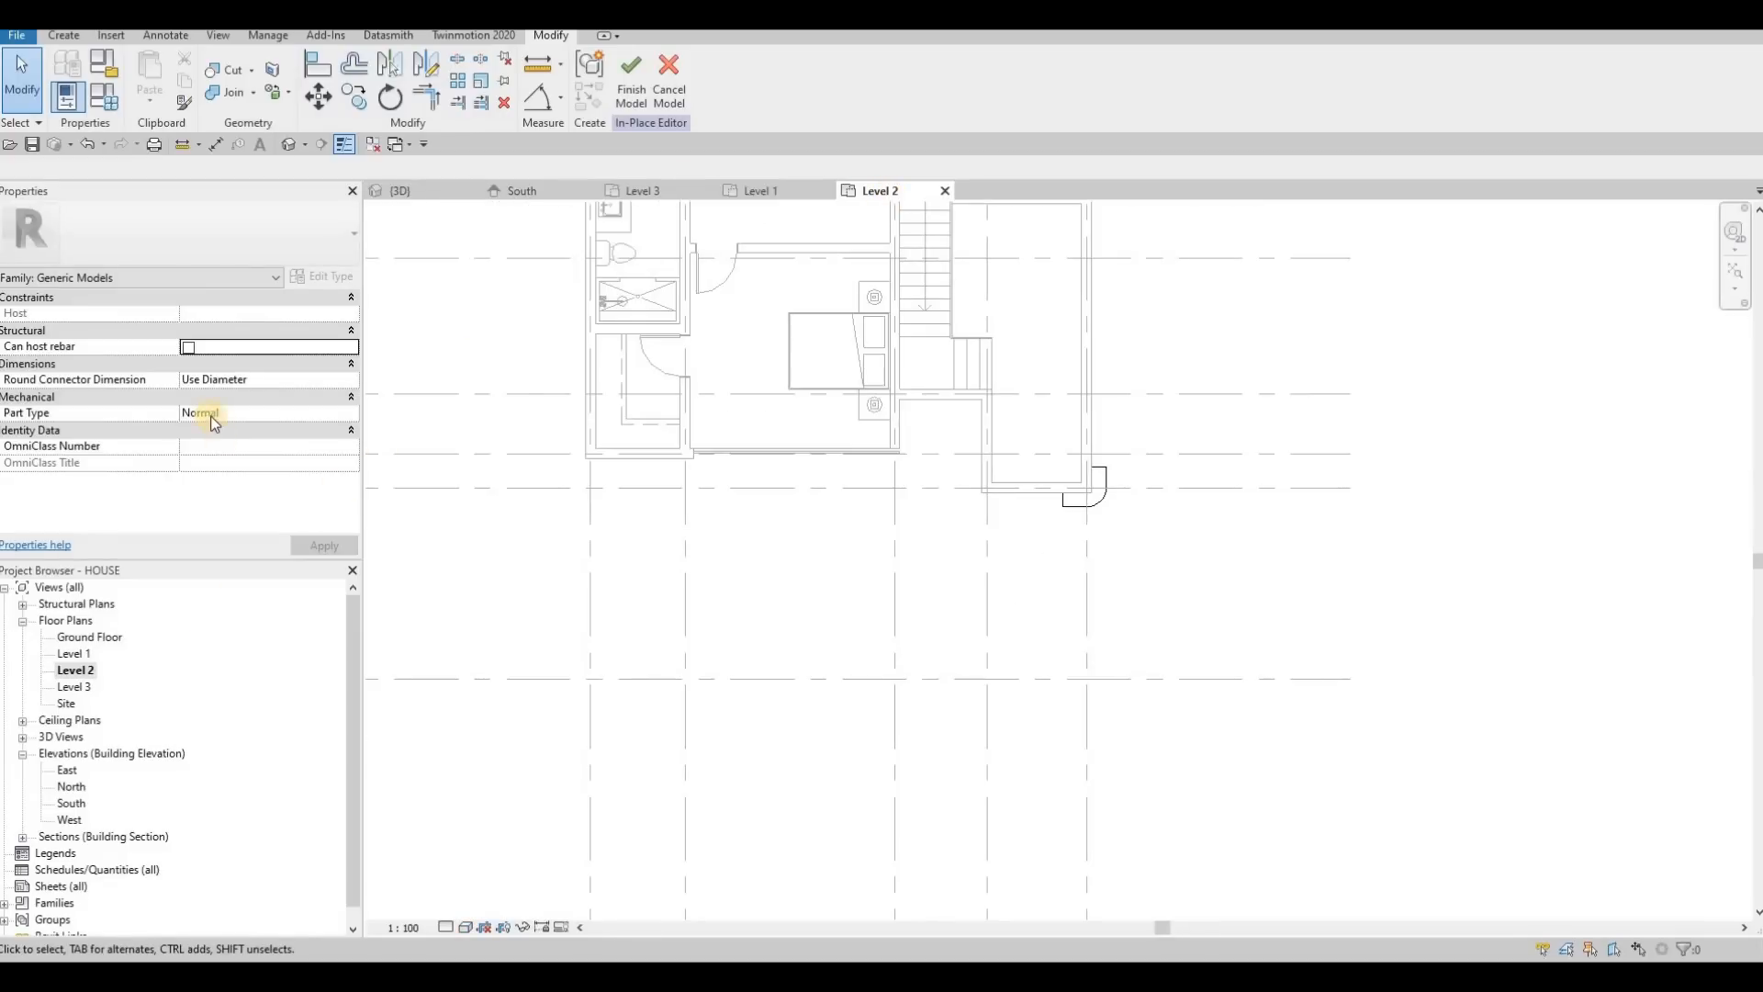
click(746, 192)
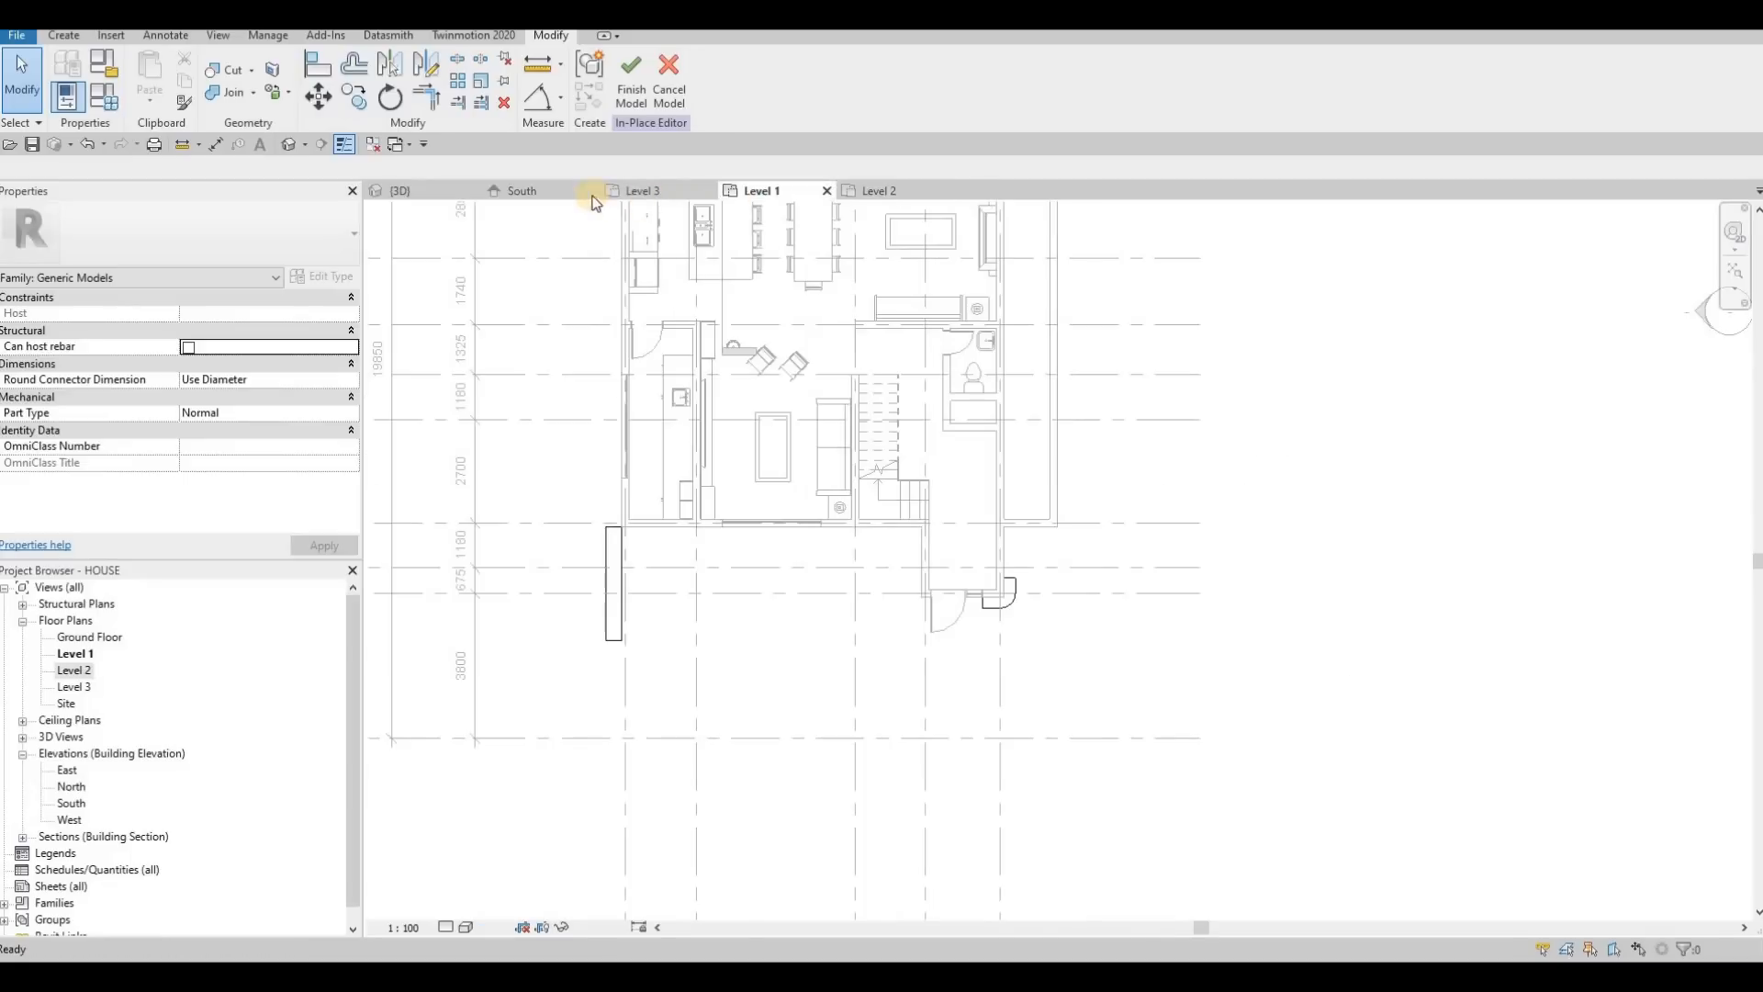
click(516, 193)
click(401, 192)
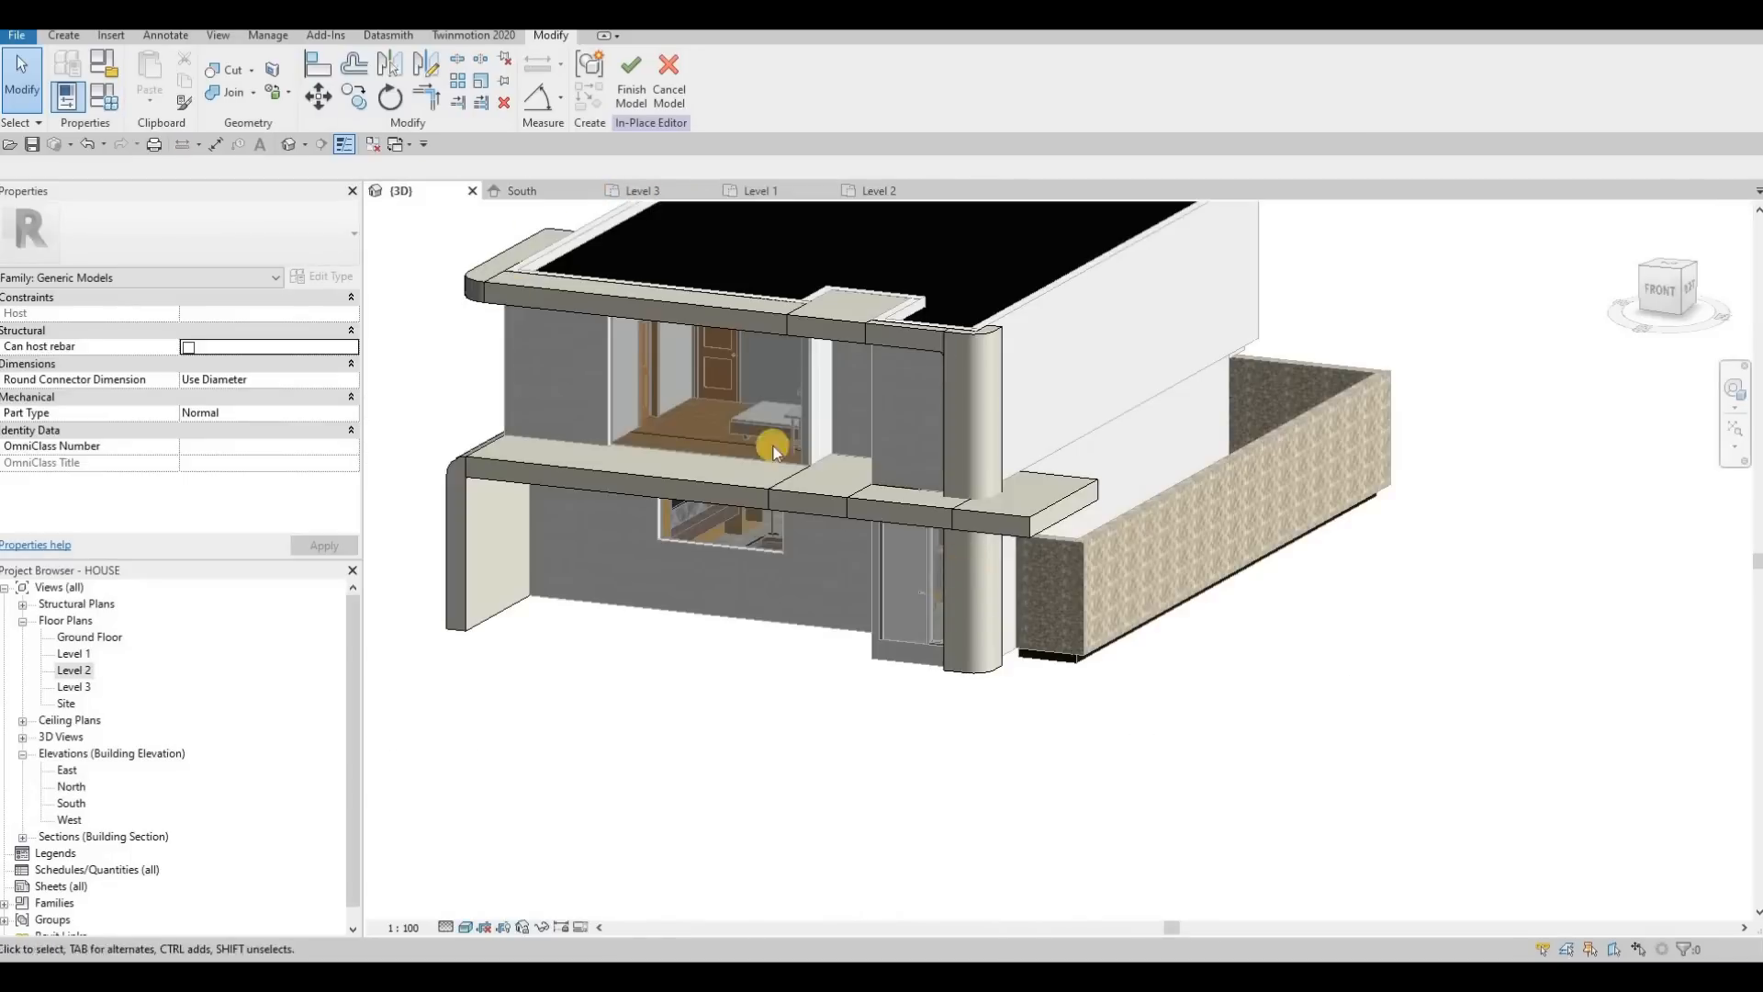
Start a void extrusion sketch based on picked edges of the side canopy piece's top face next to the column
shift+middle_drag(1031, 503, 1015, 579)
click(52, 36)
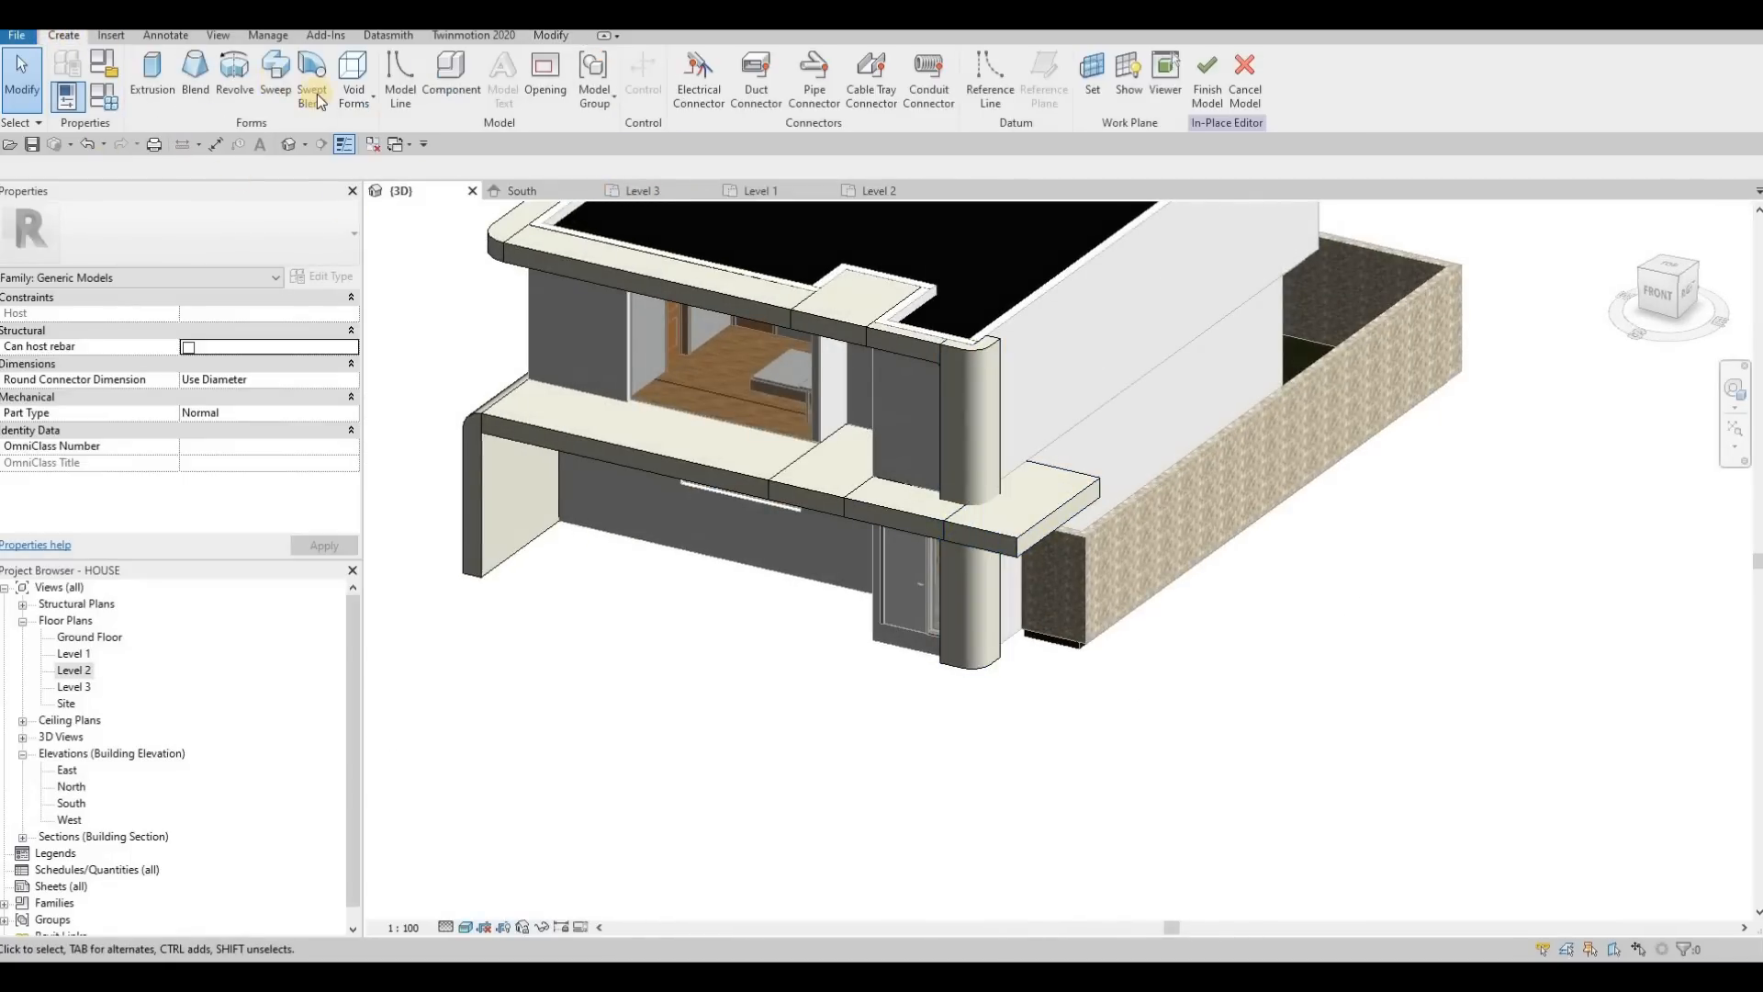
click(362, 103)
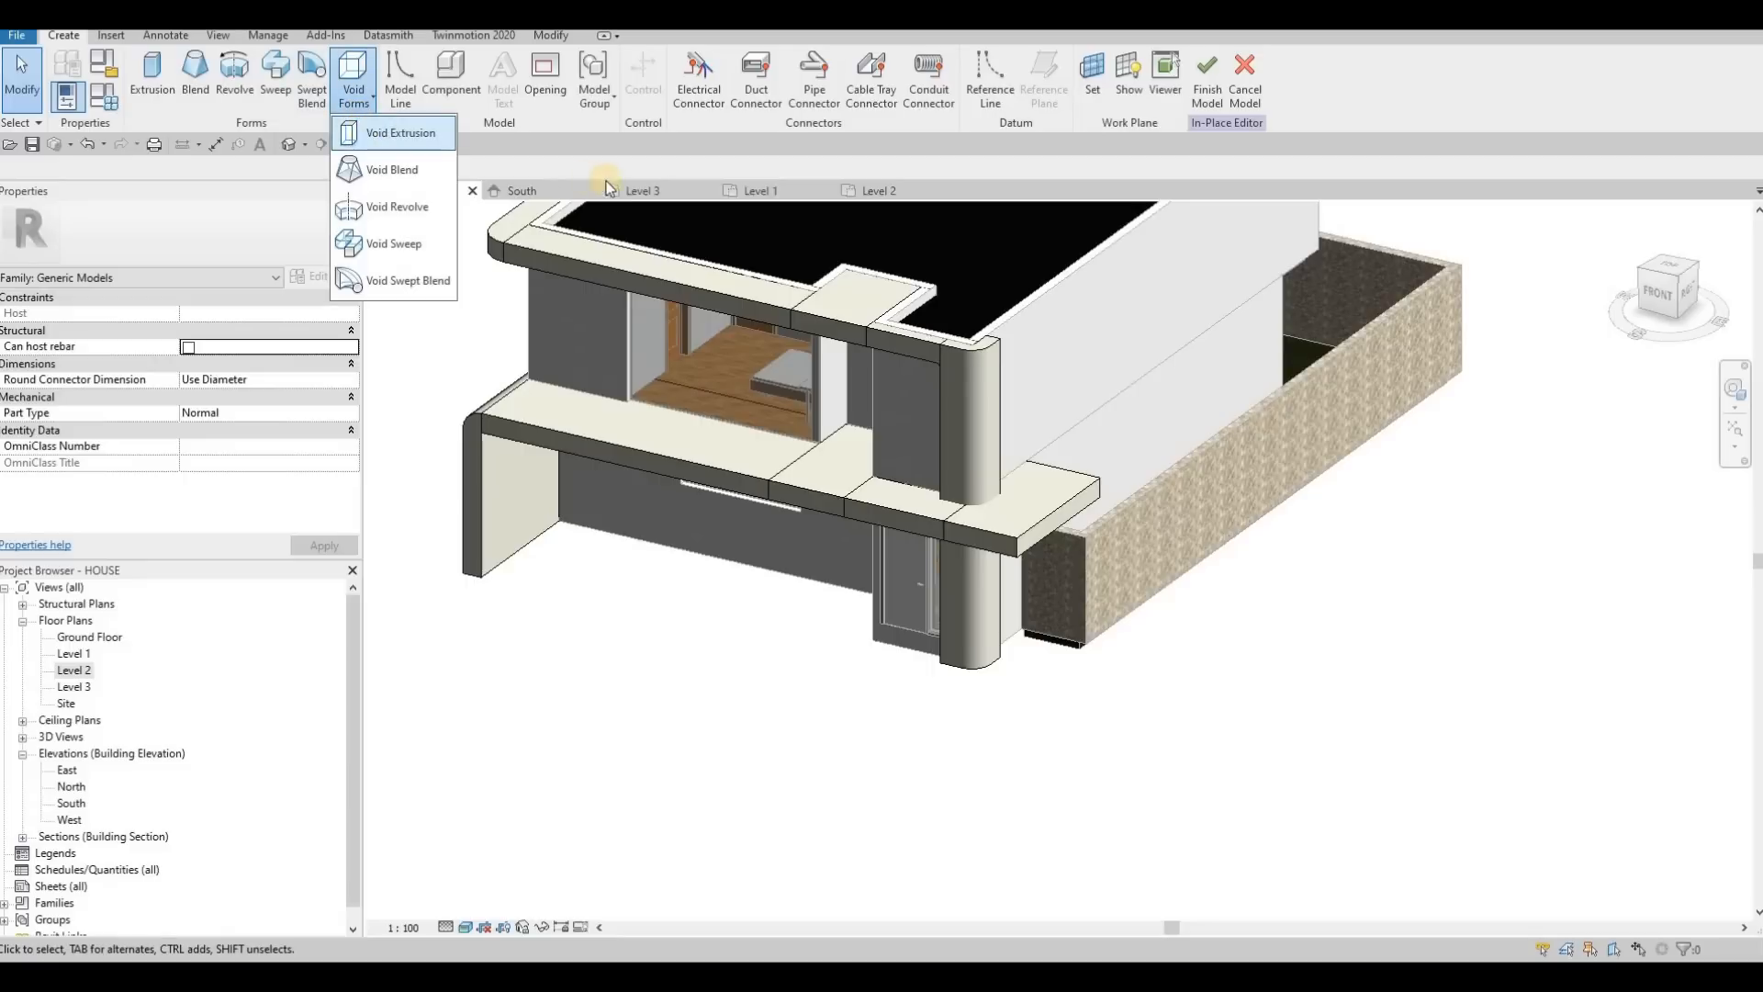
click(395, 130)
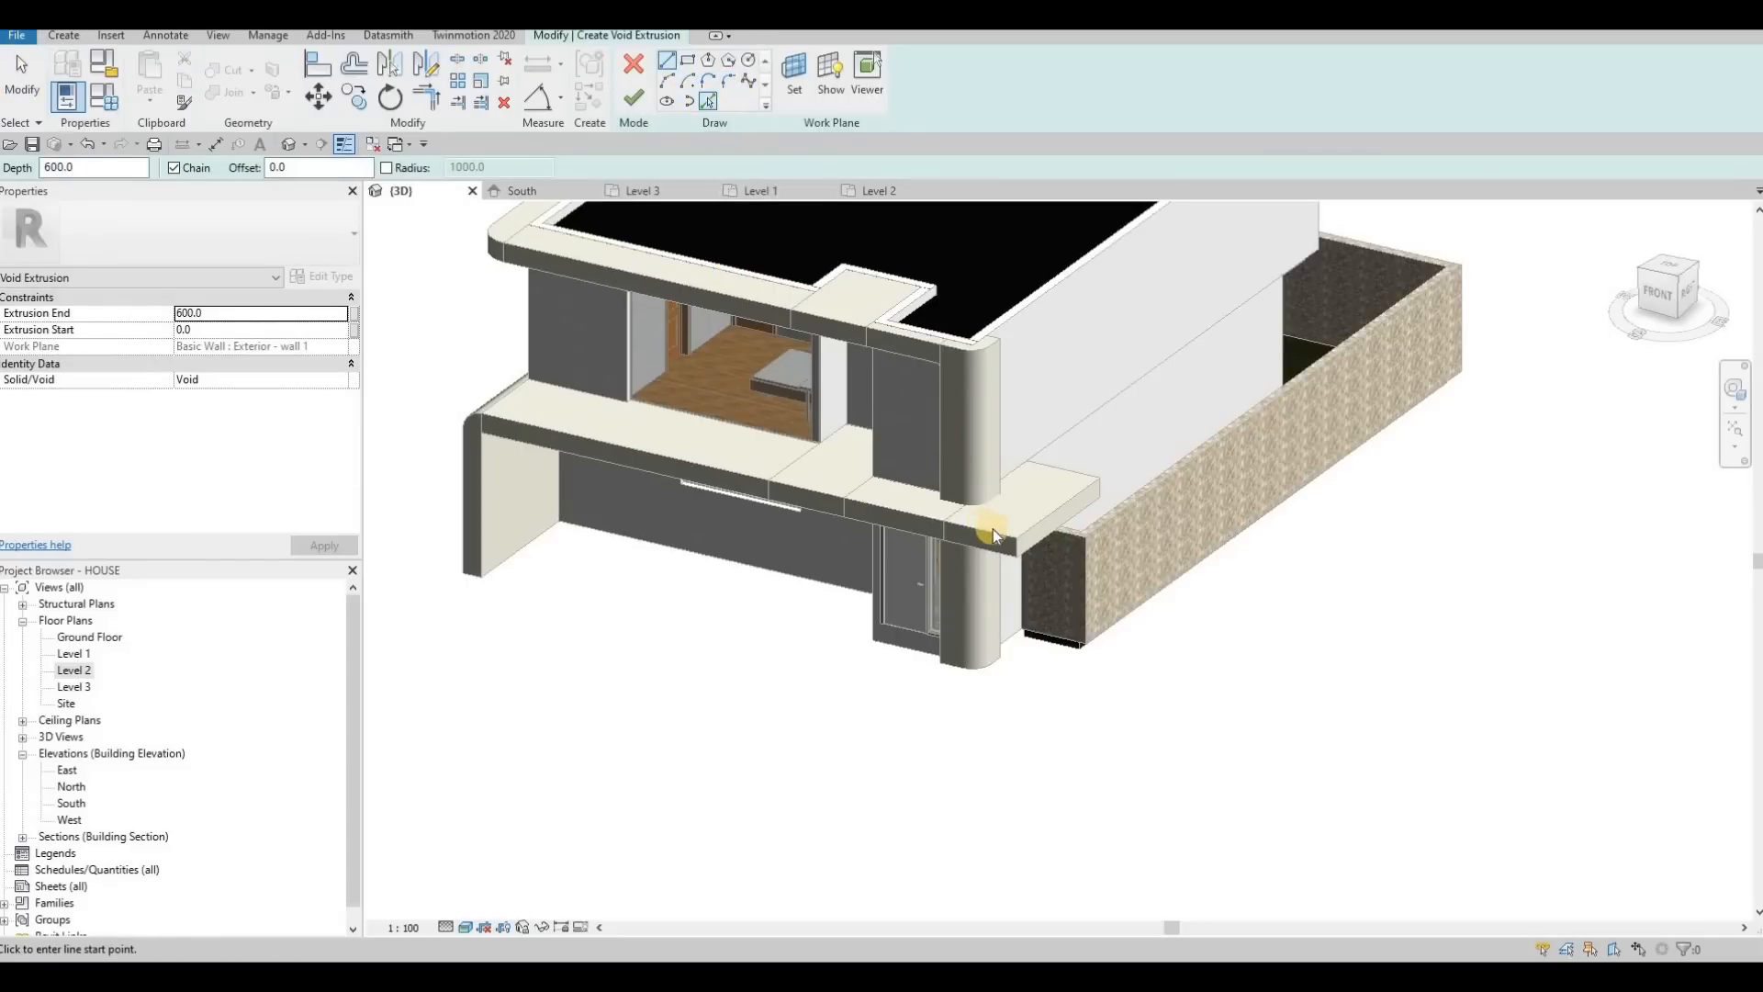
key(Tab)
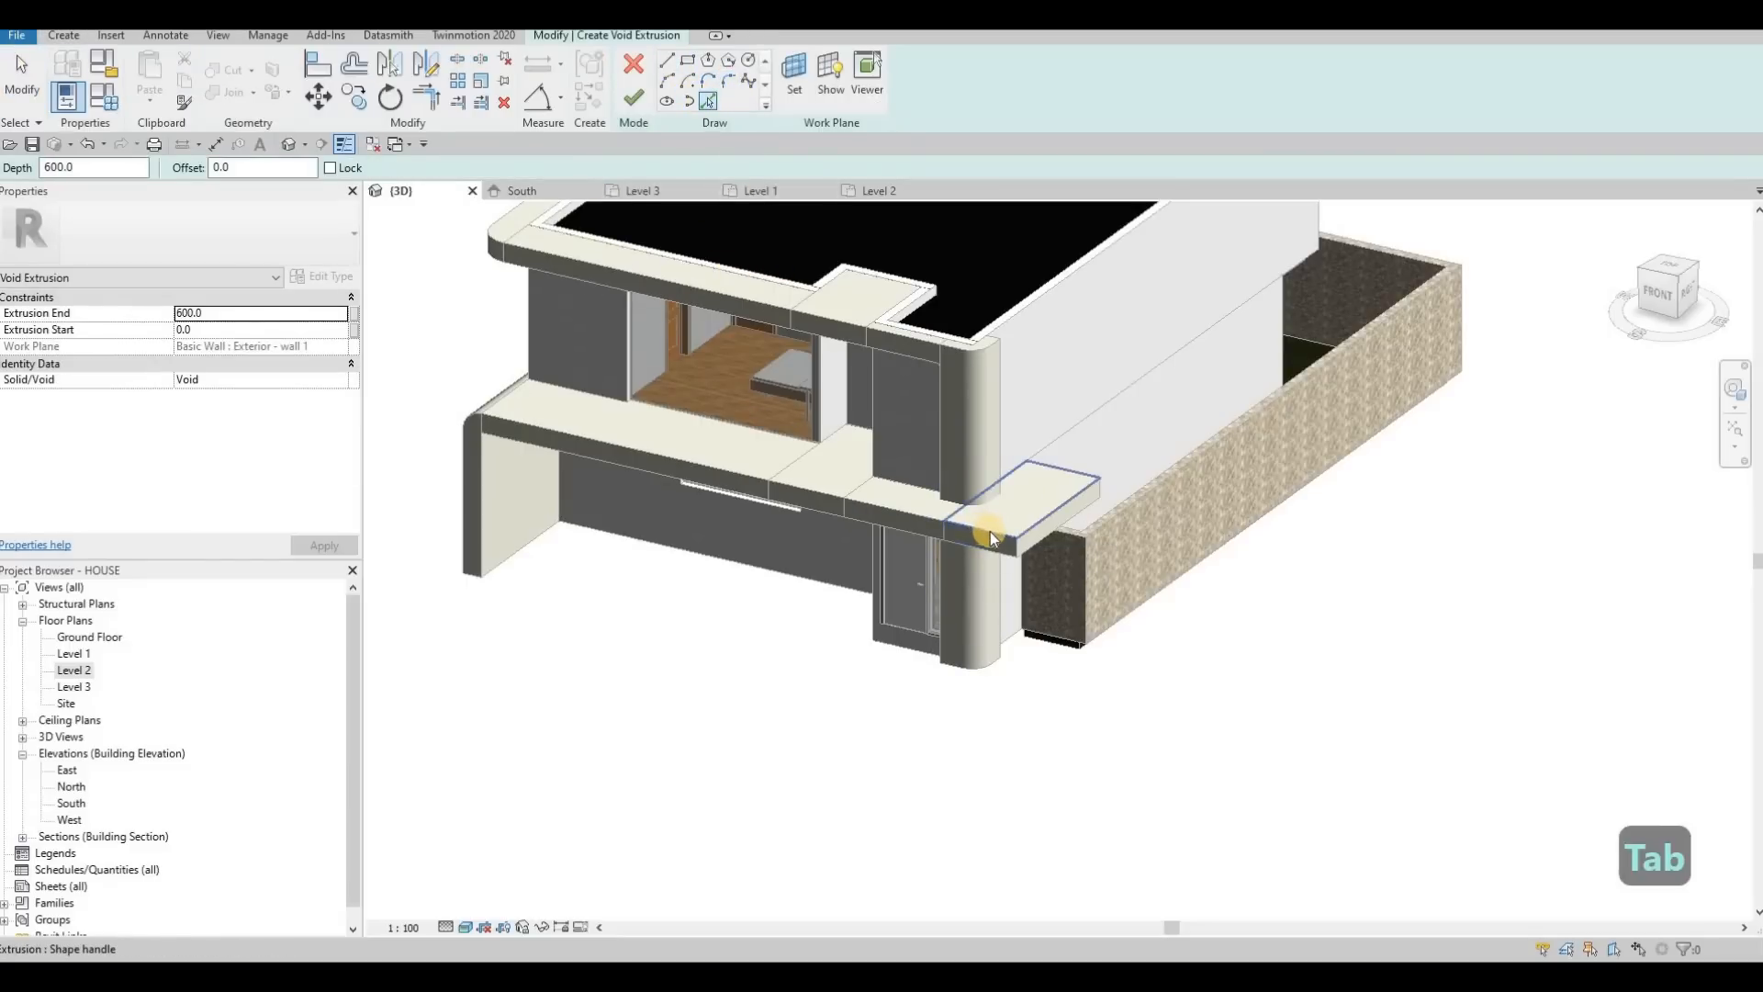
key(Tab)
key(Tab)
scroll(1001, 536, up, 5)
key(Tab)
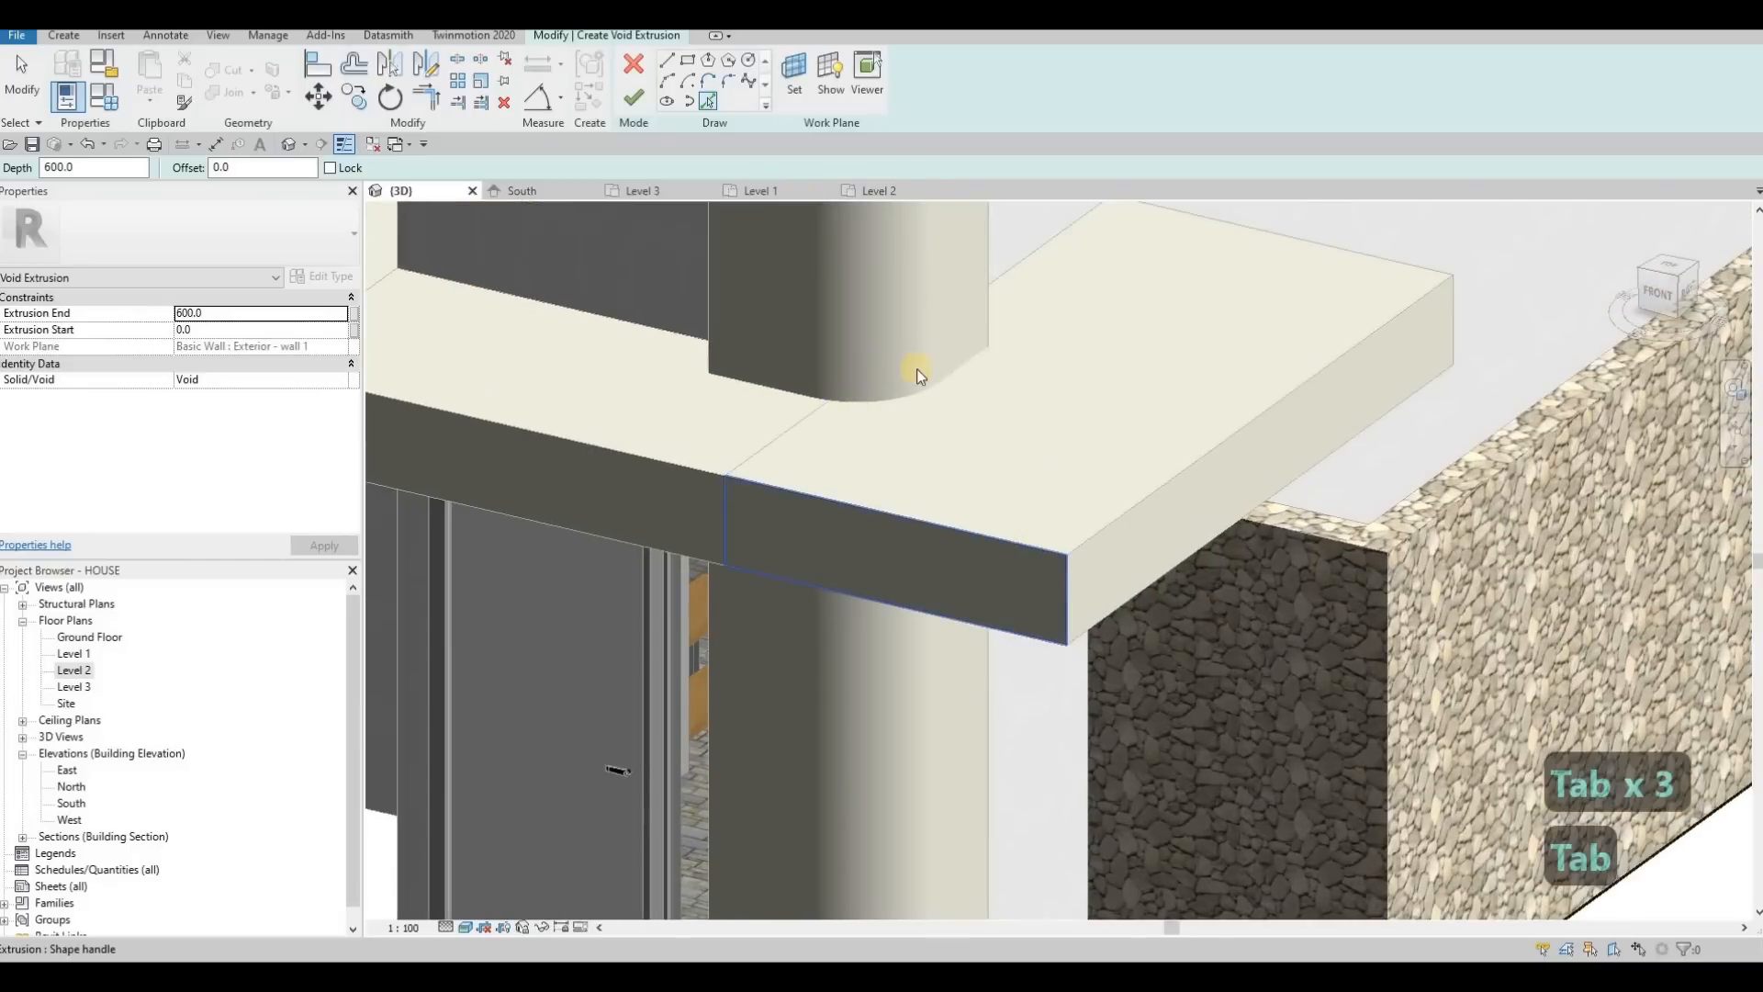
key(Tab)
key(l)
key(i)
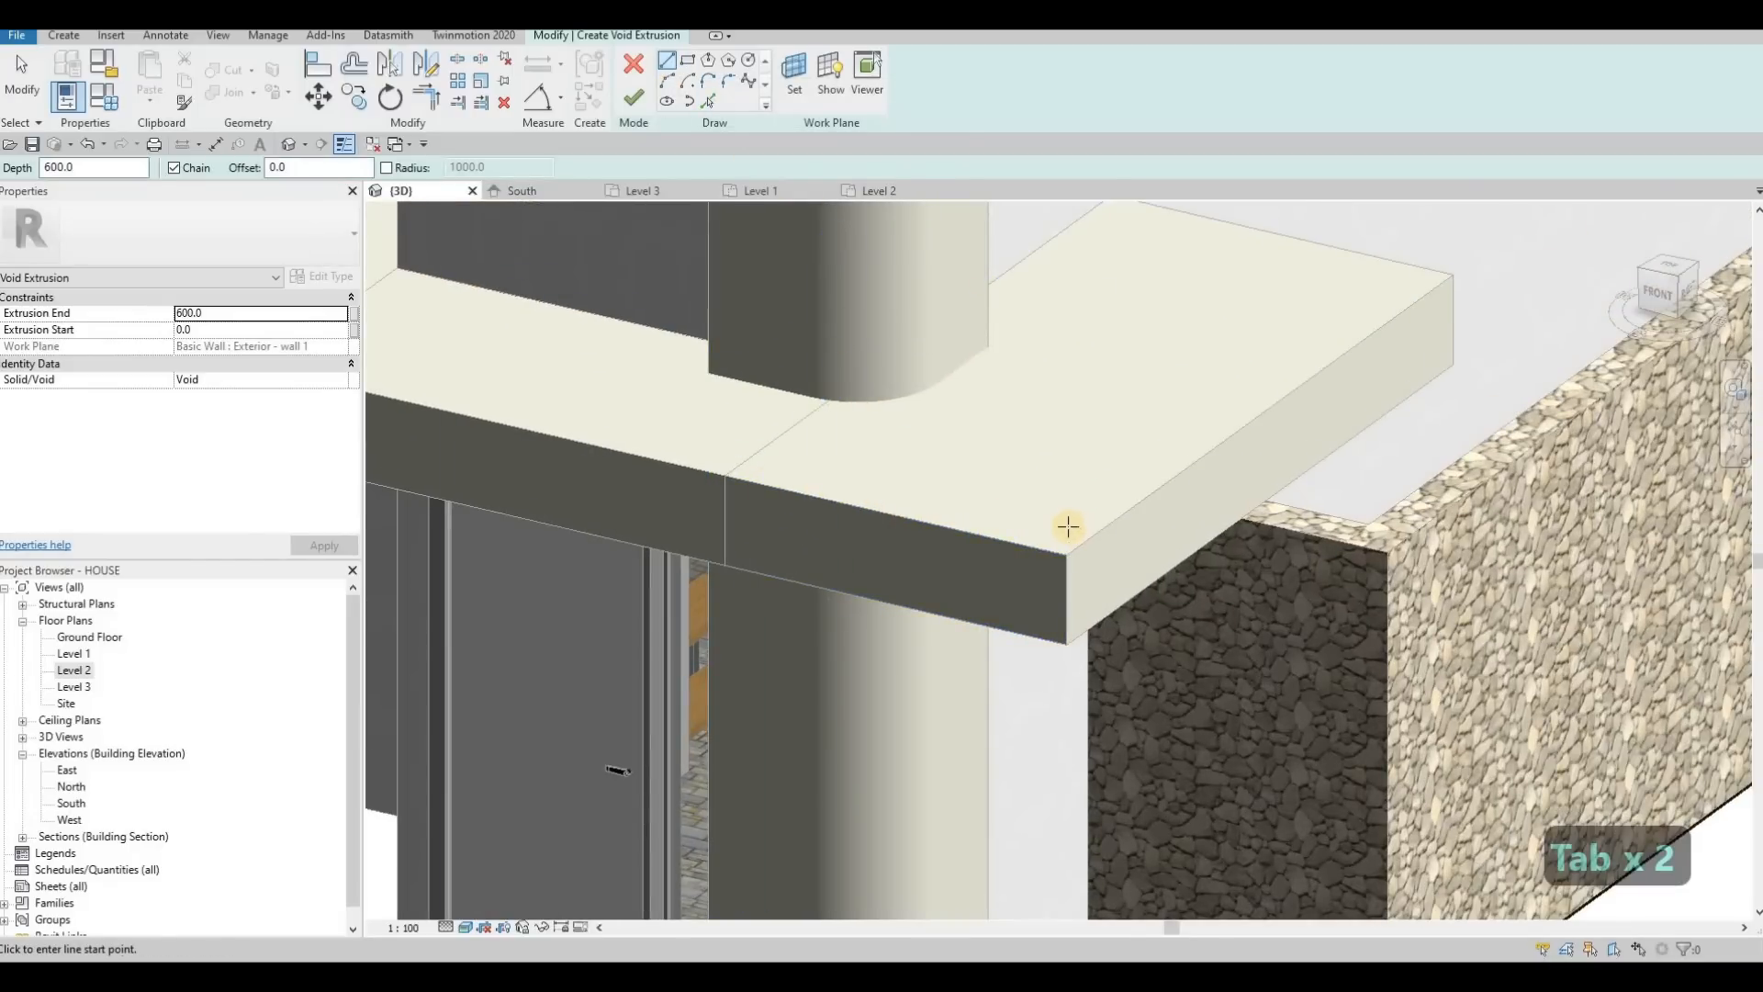
scroll(1004, 493, down, 5)
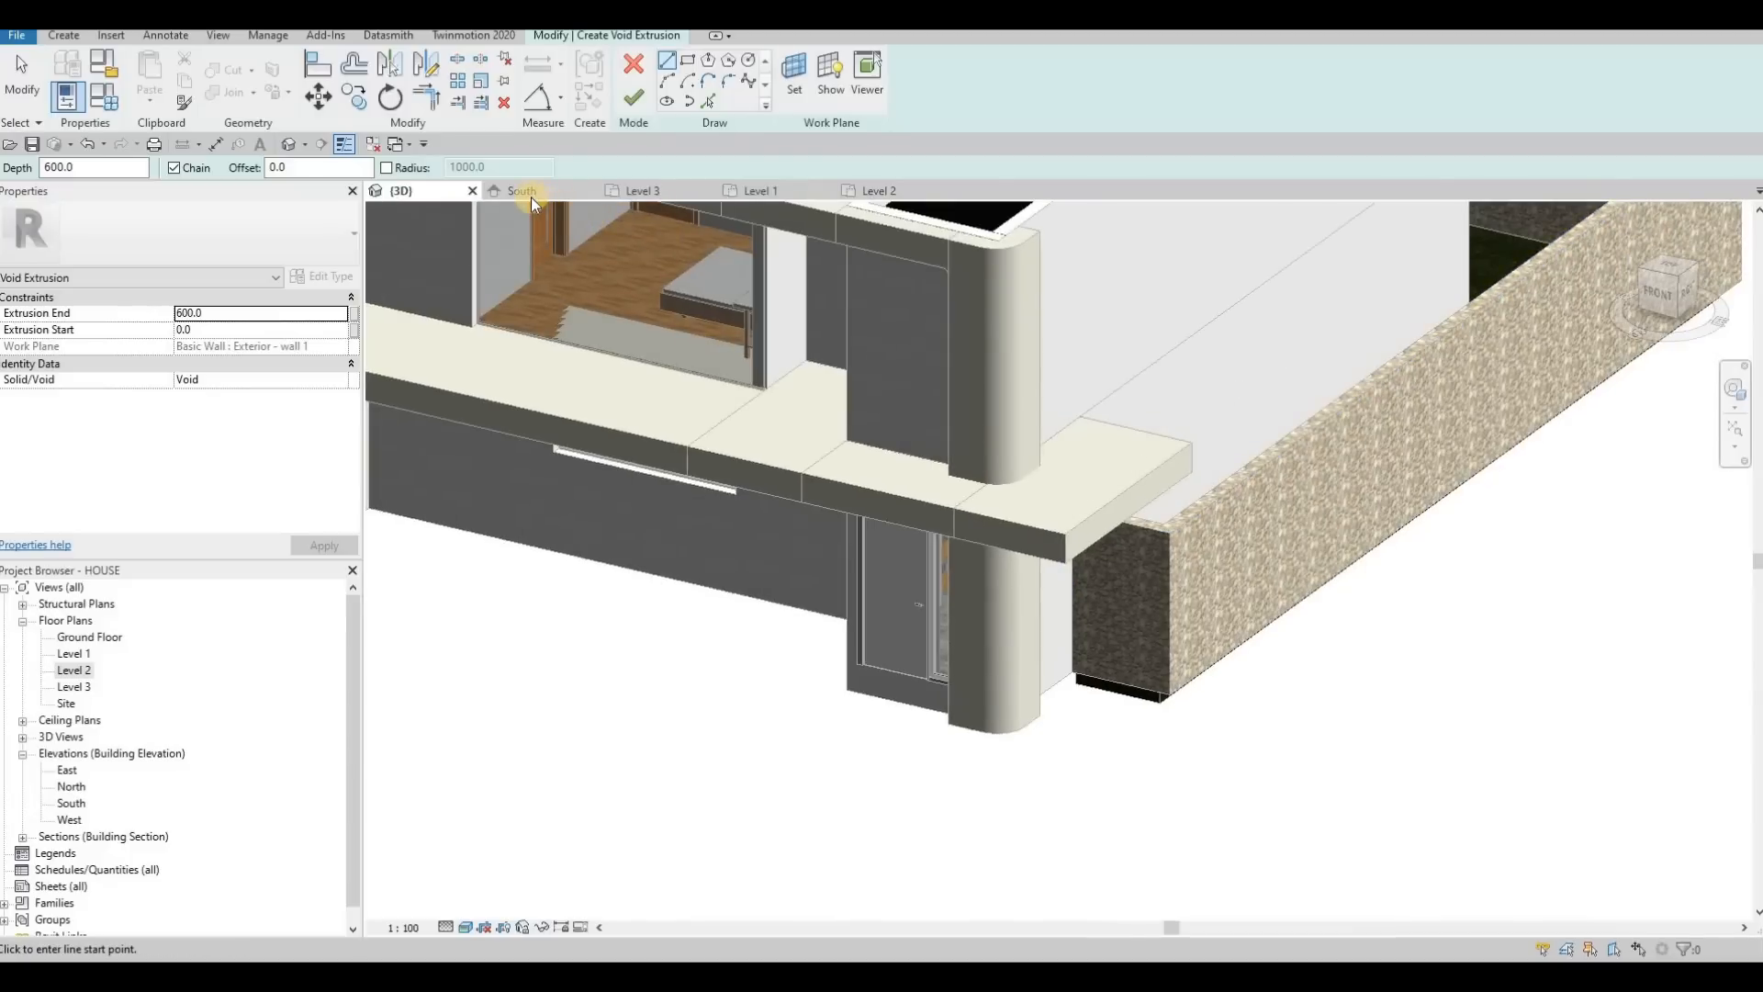
click(542, 191)
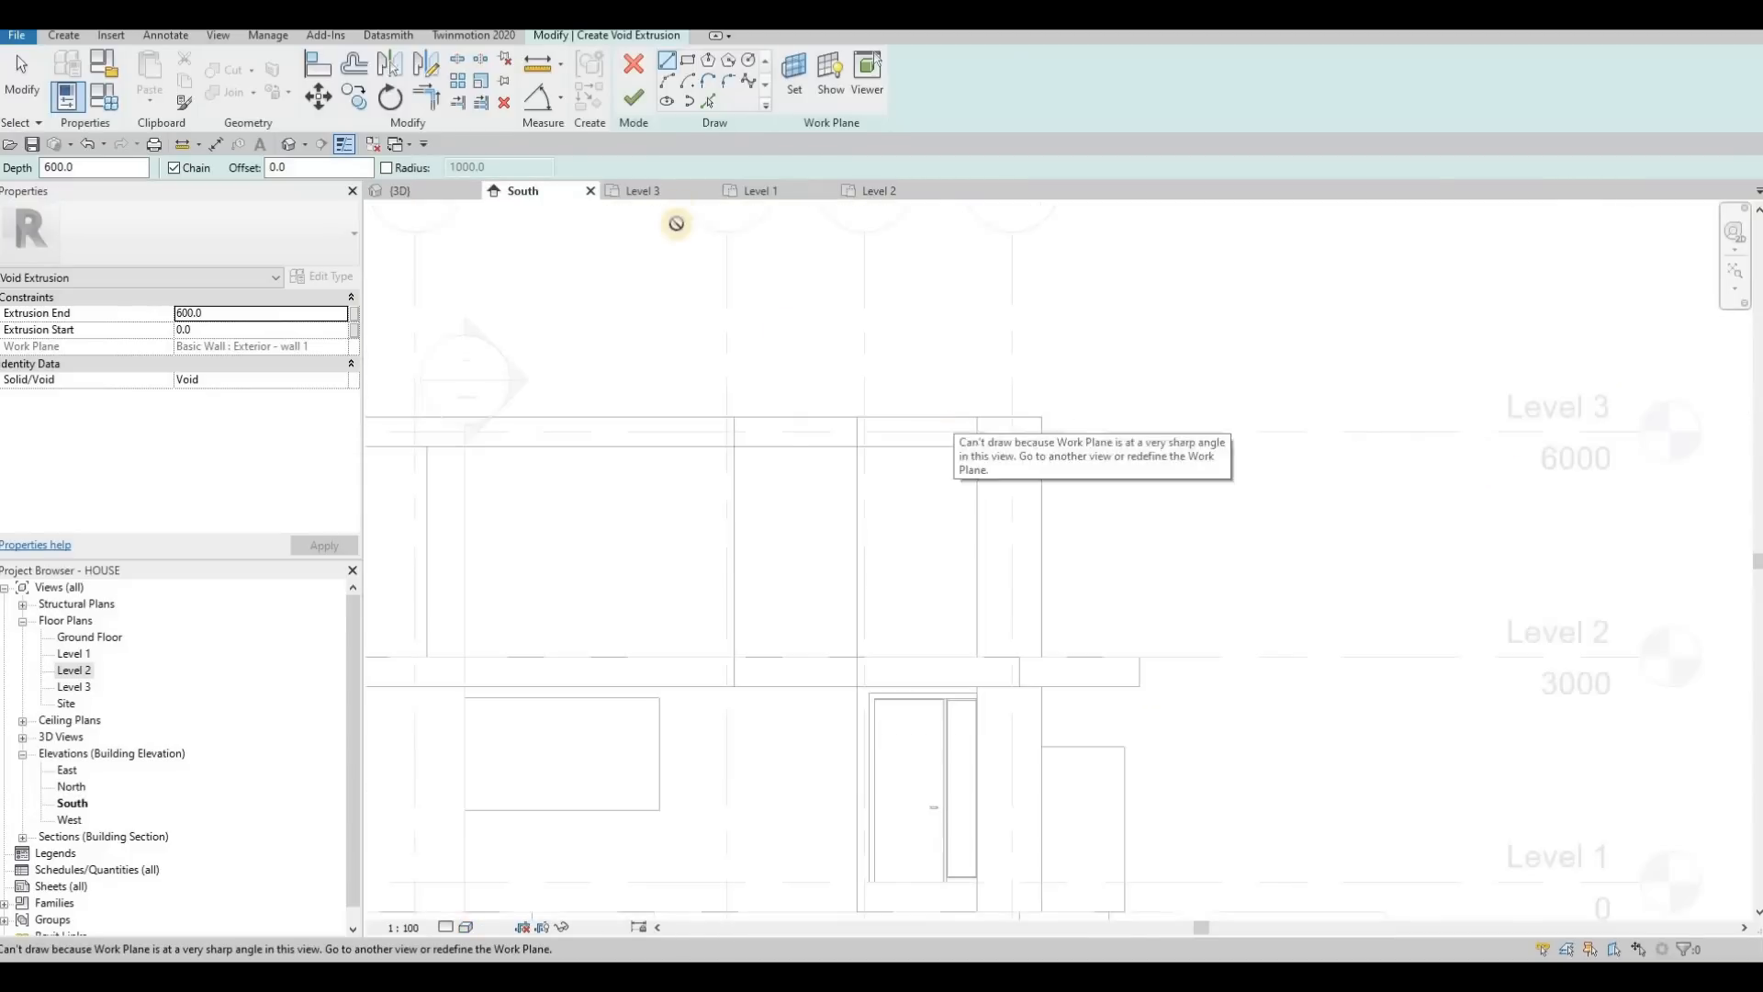
click(663, 191)
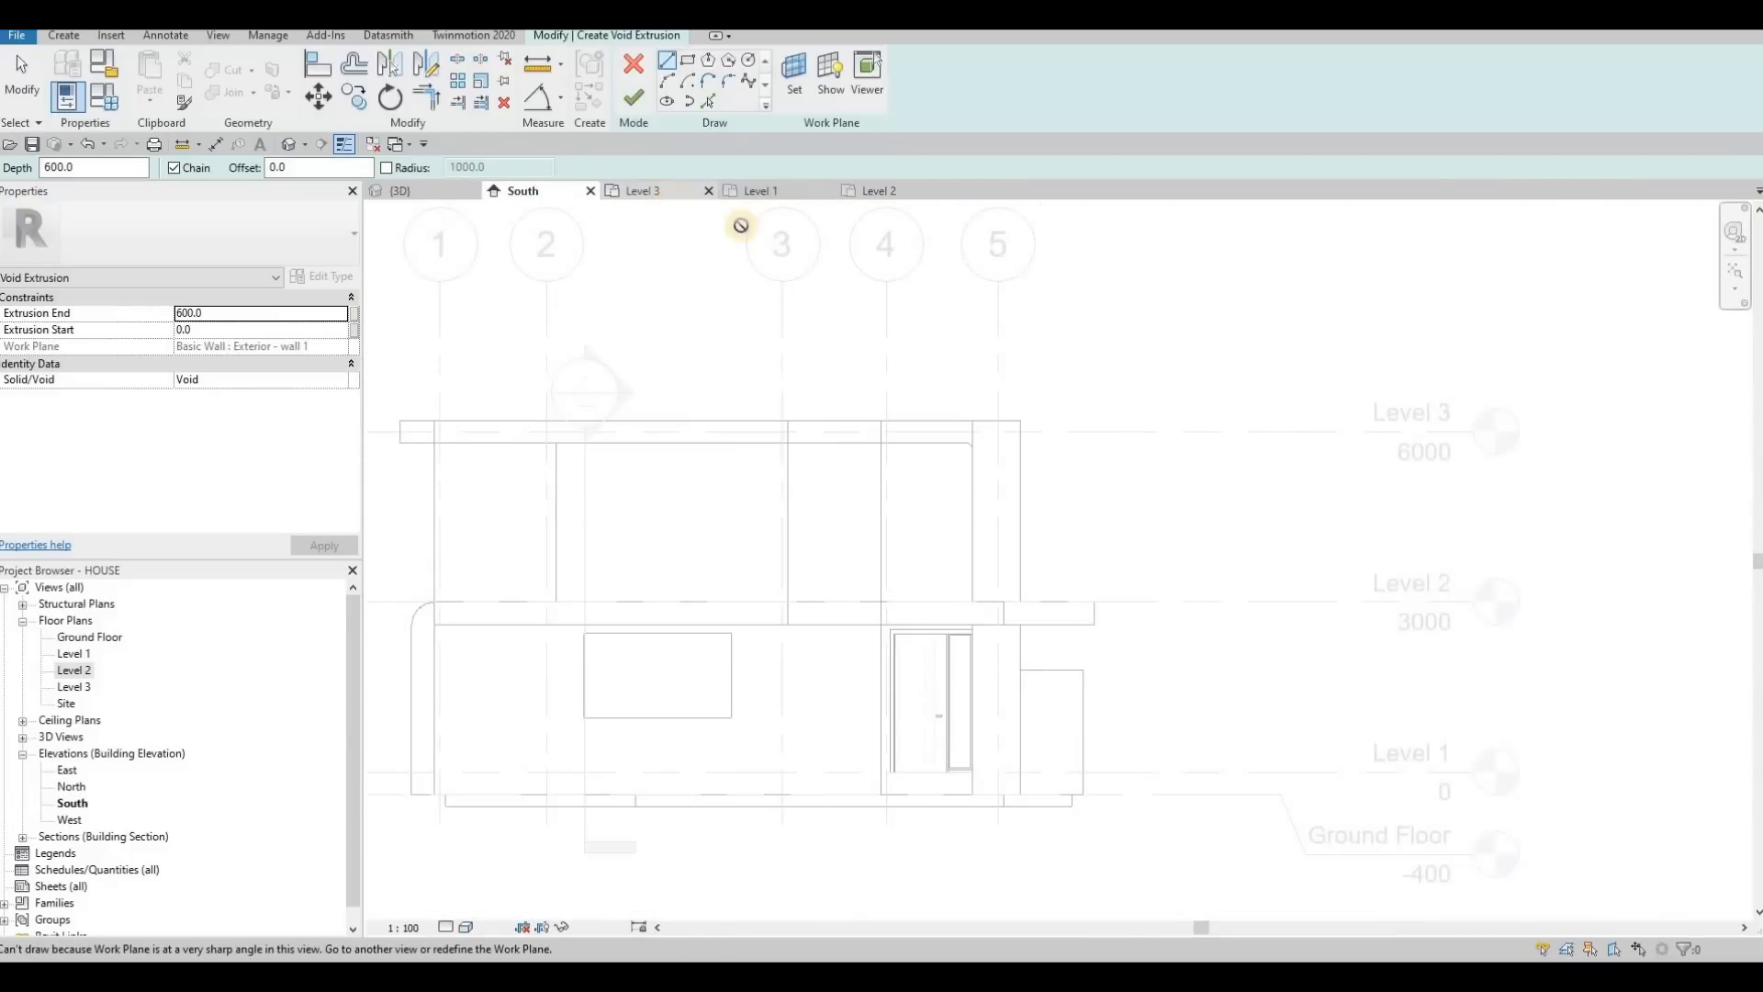
click(798, 197)
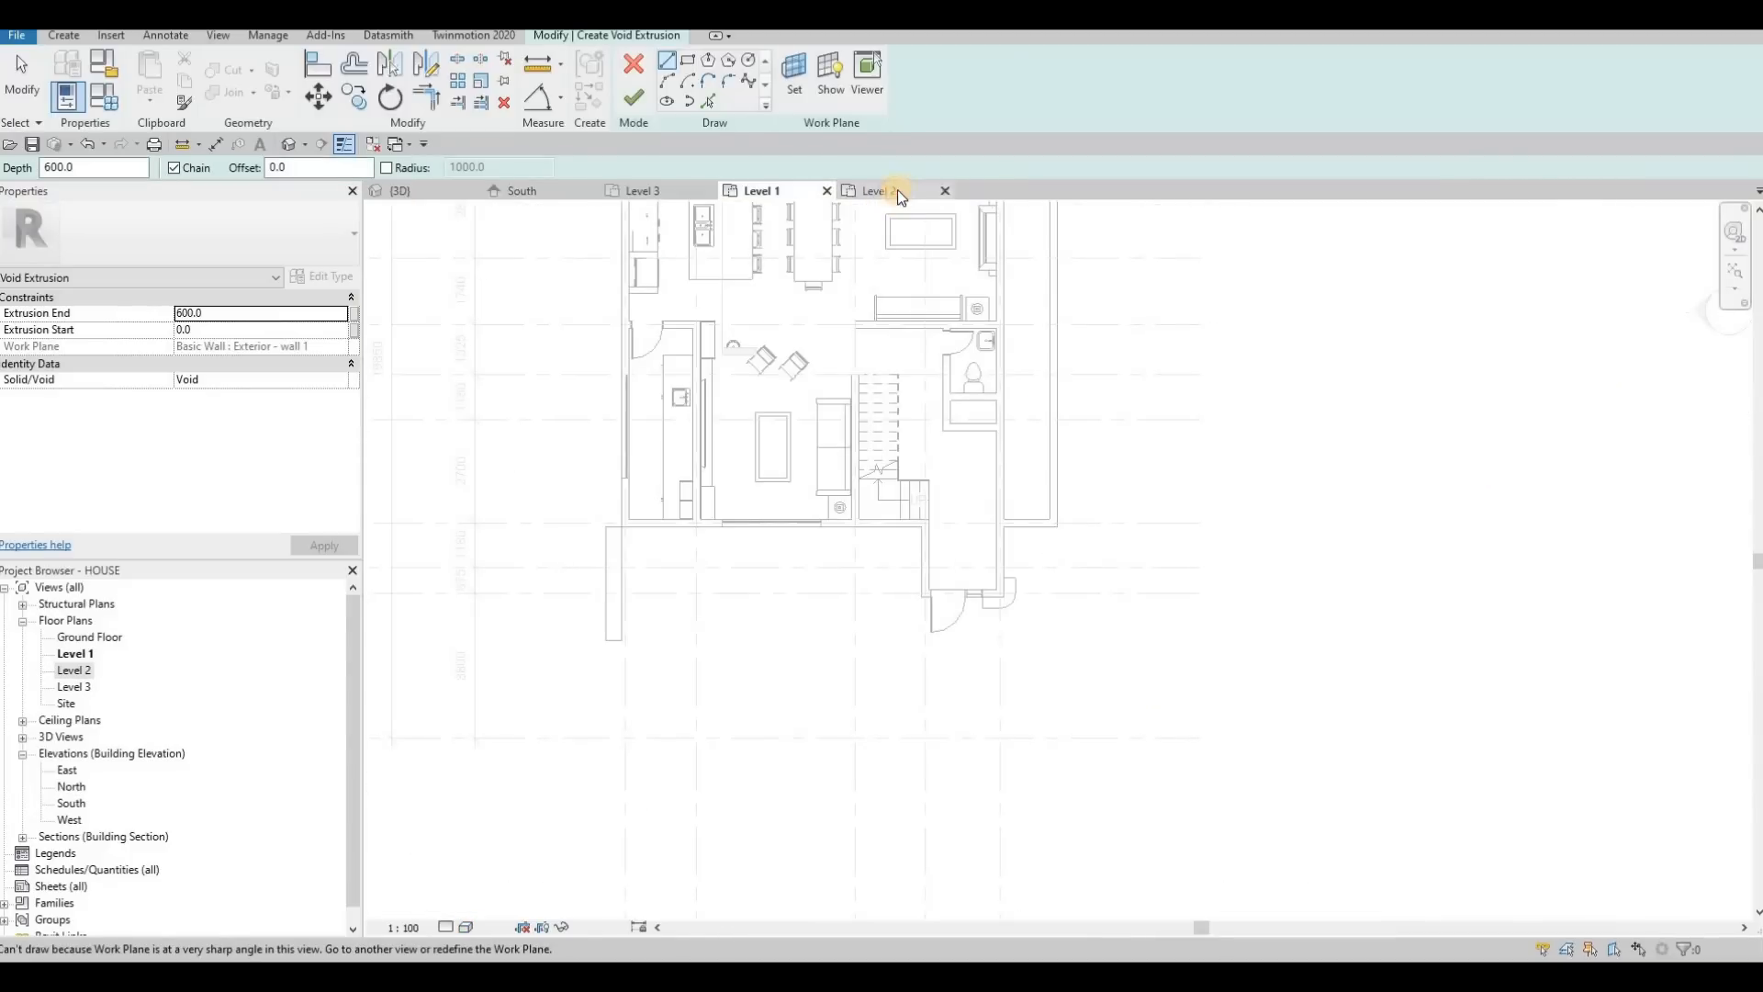
Switch to the Level 2 floor plan and abandon the void extrusion sketch
click(895, 191)
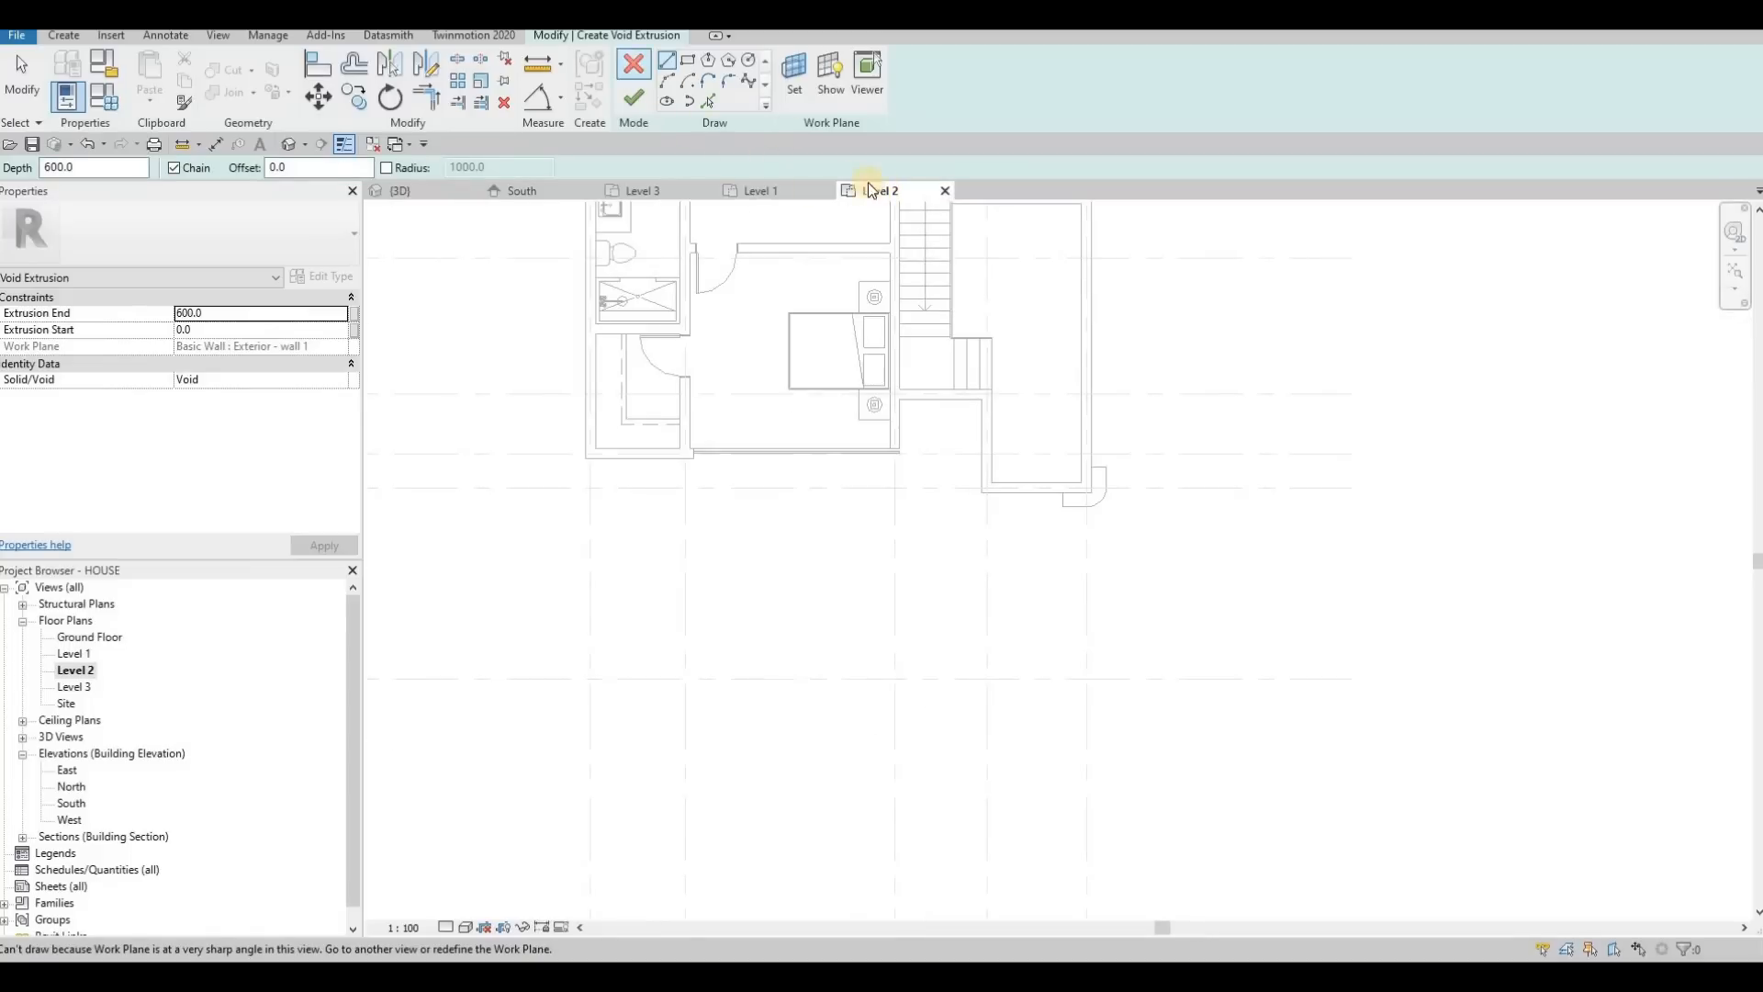
key(Escape)
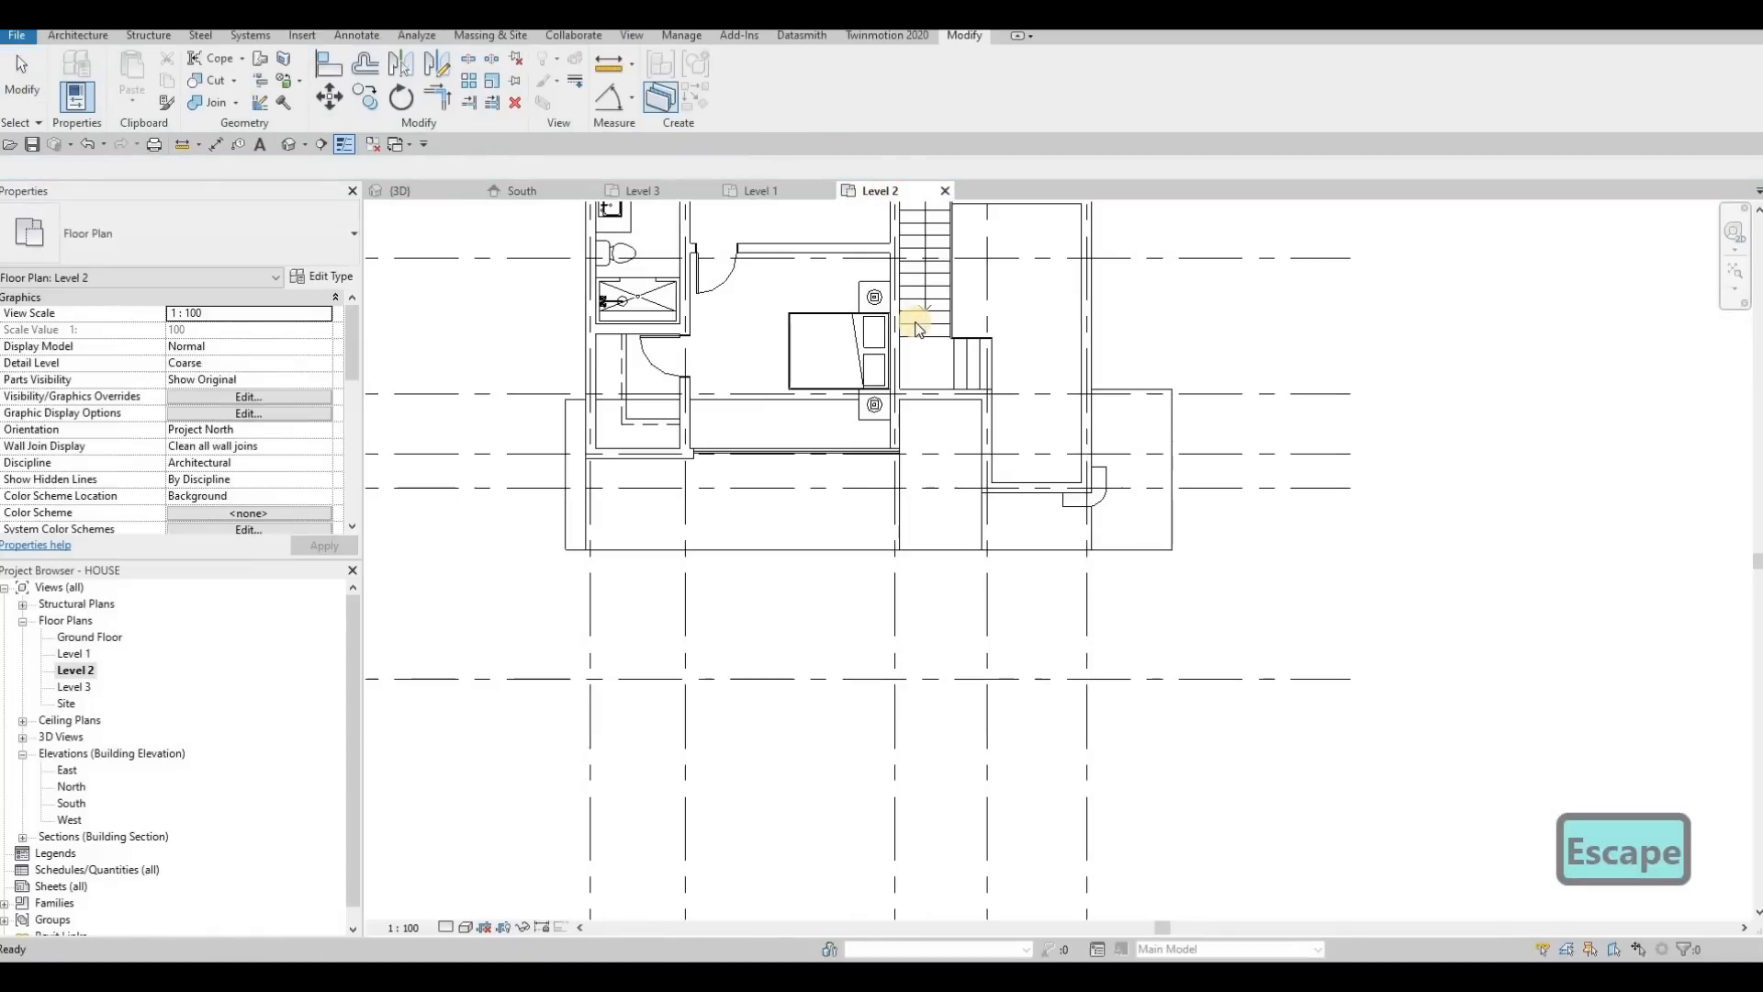
key(Escape)
click(1170, 454)
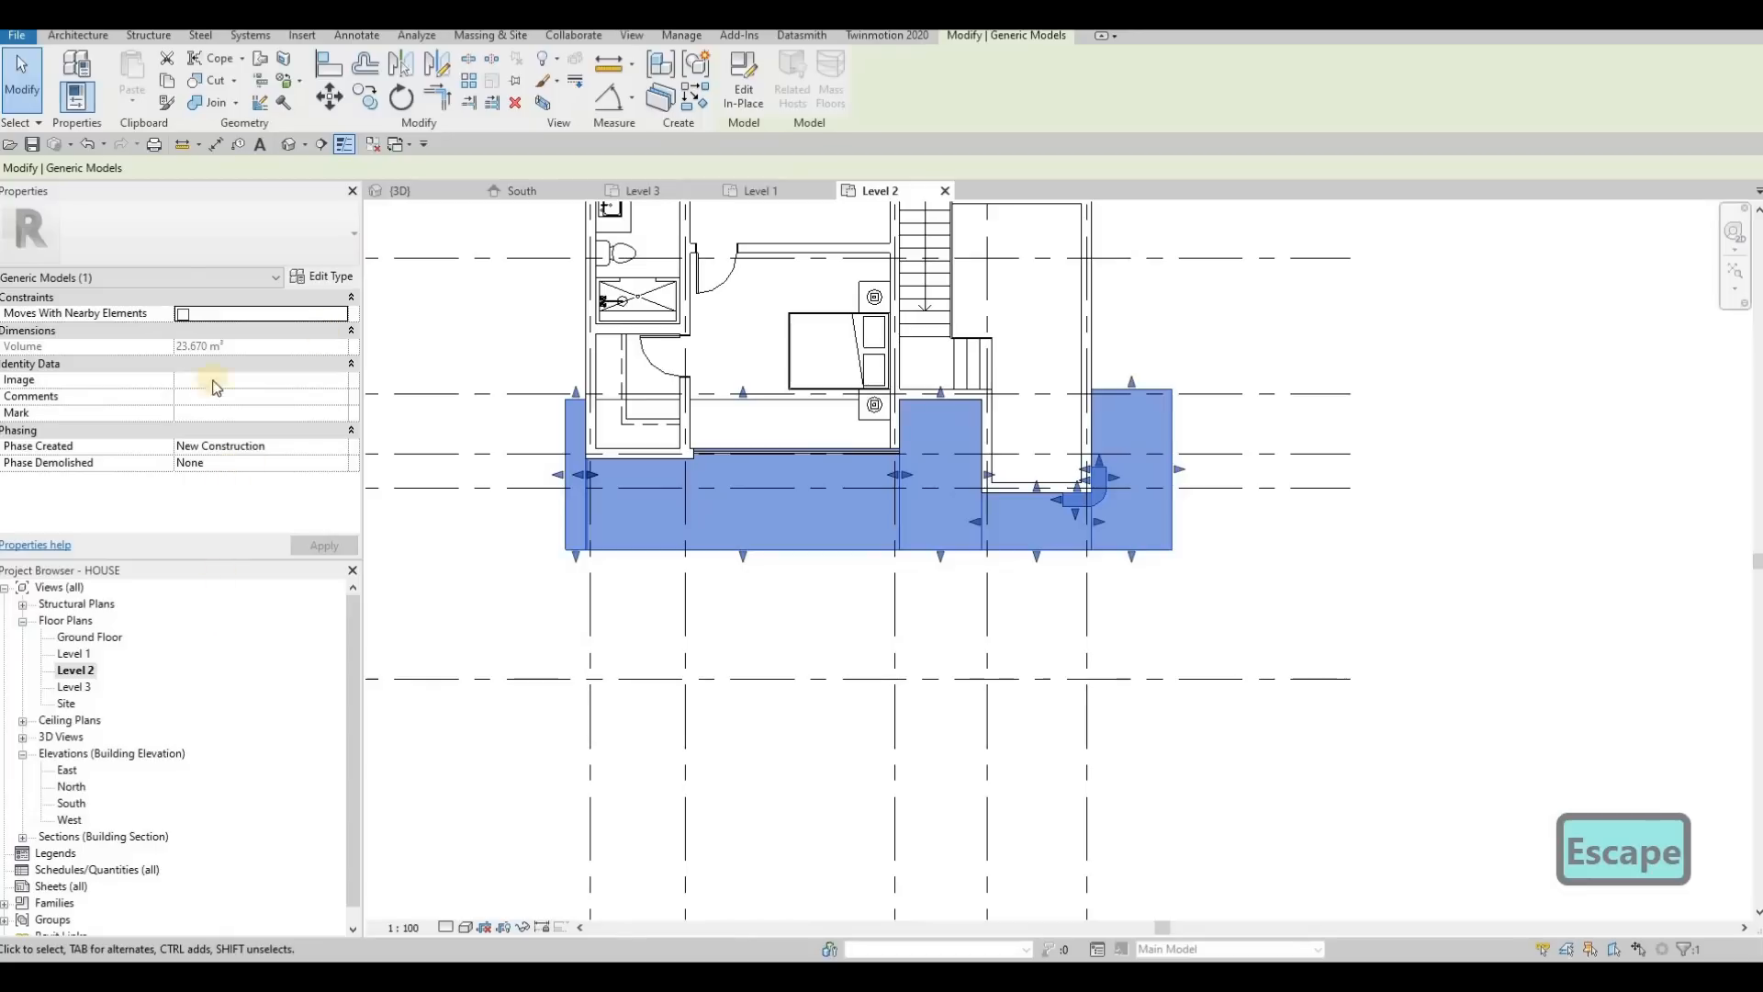
key(Escape)
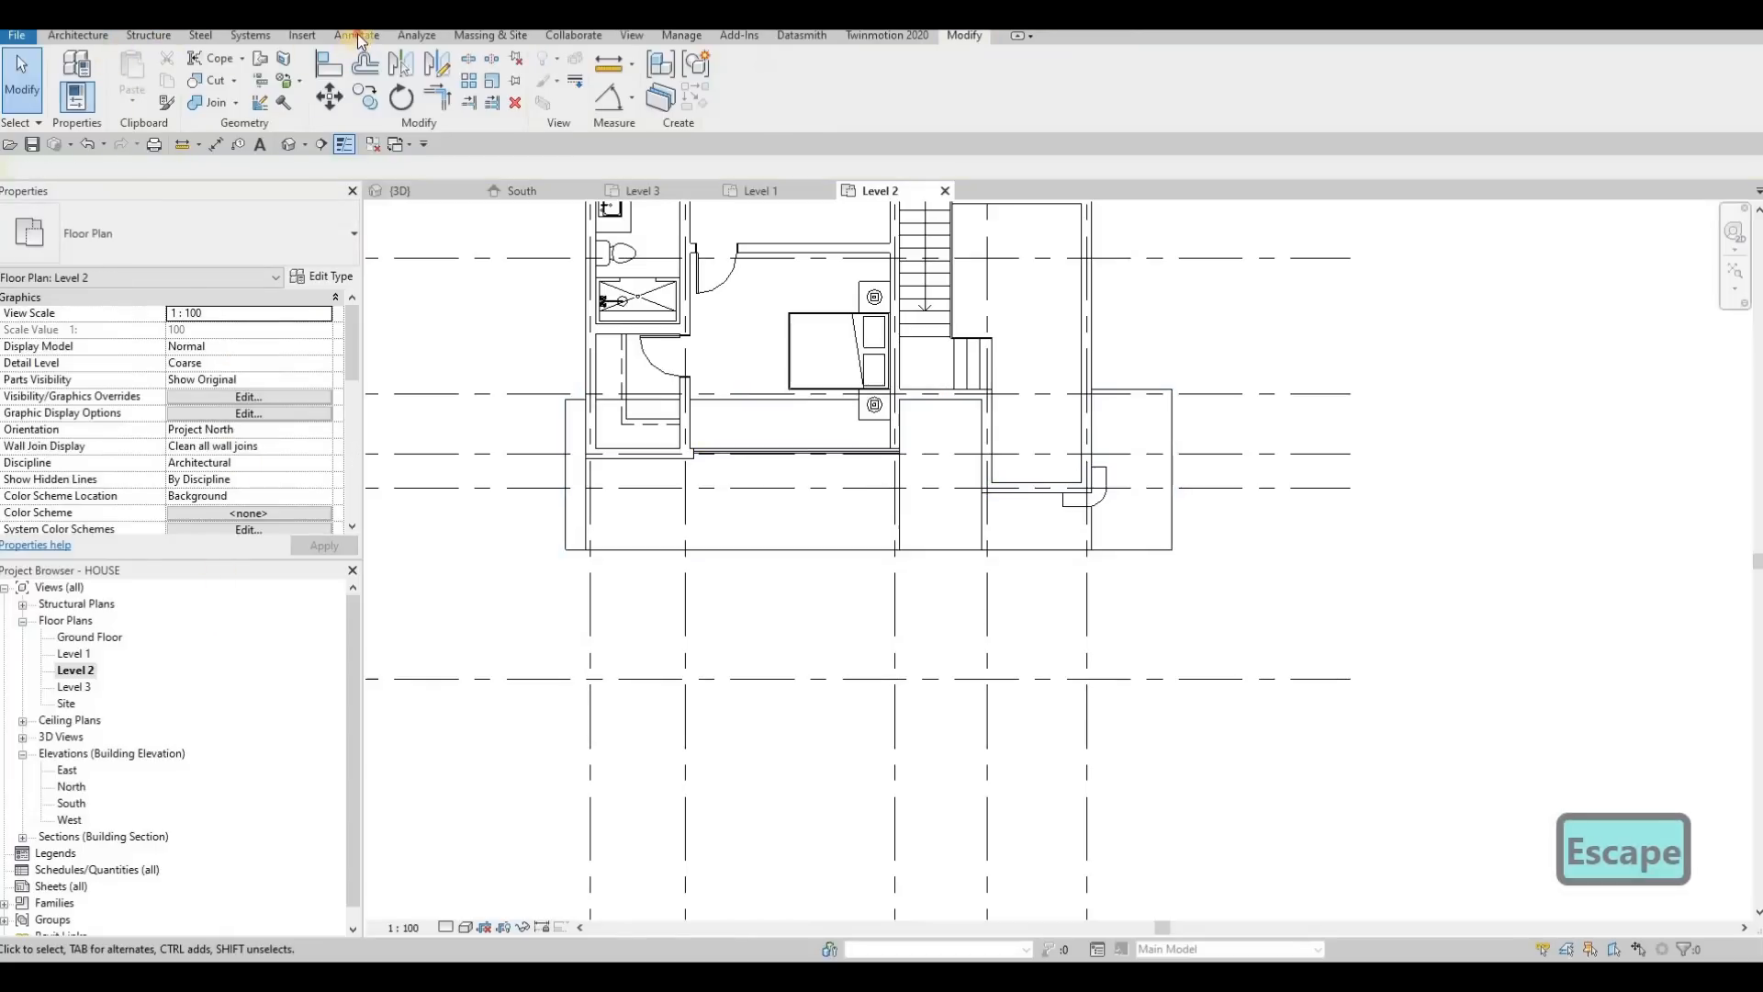
click(357, 36)
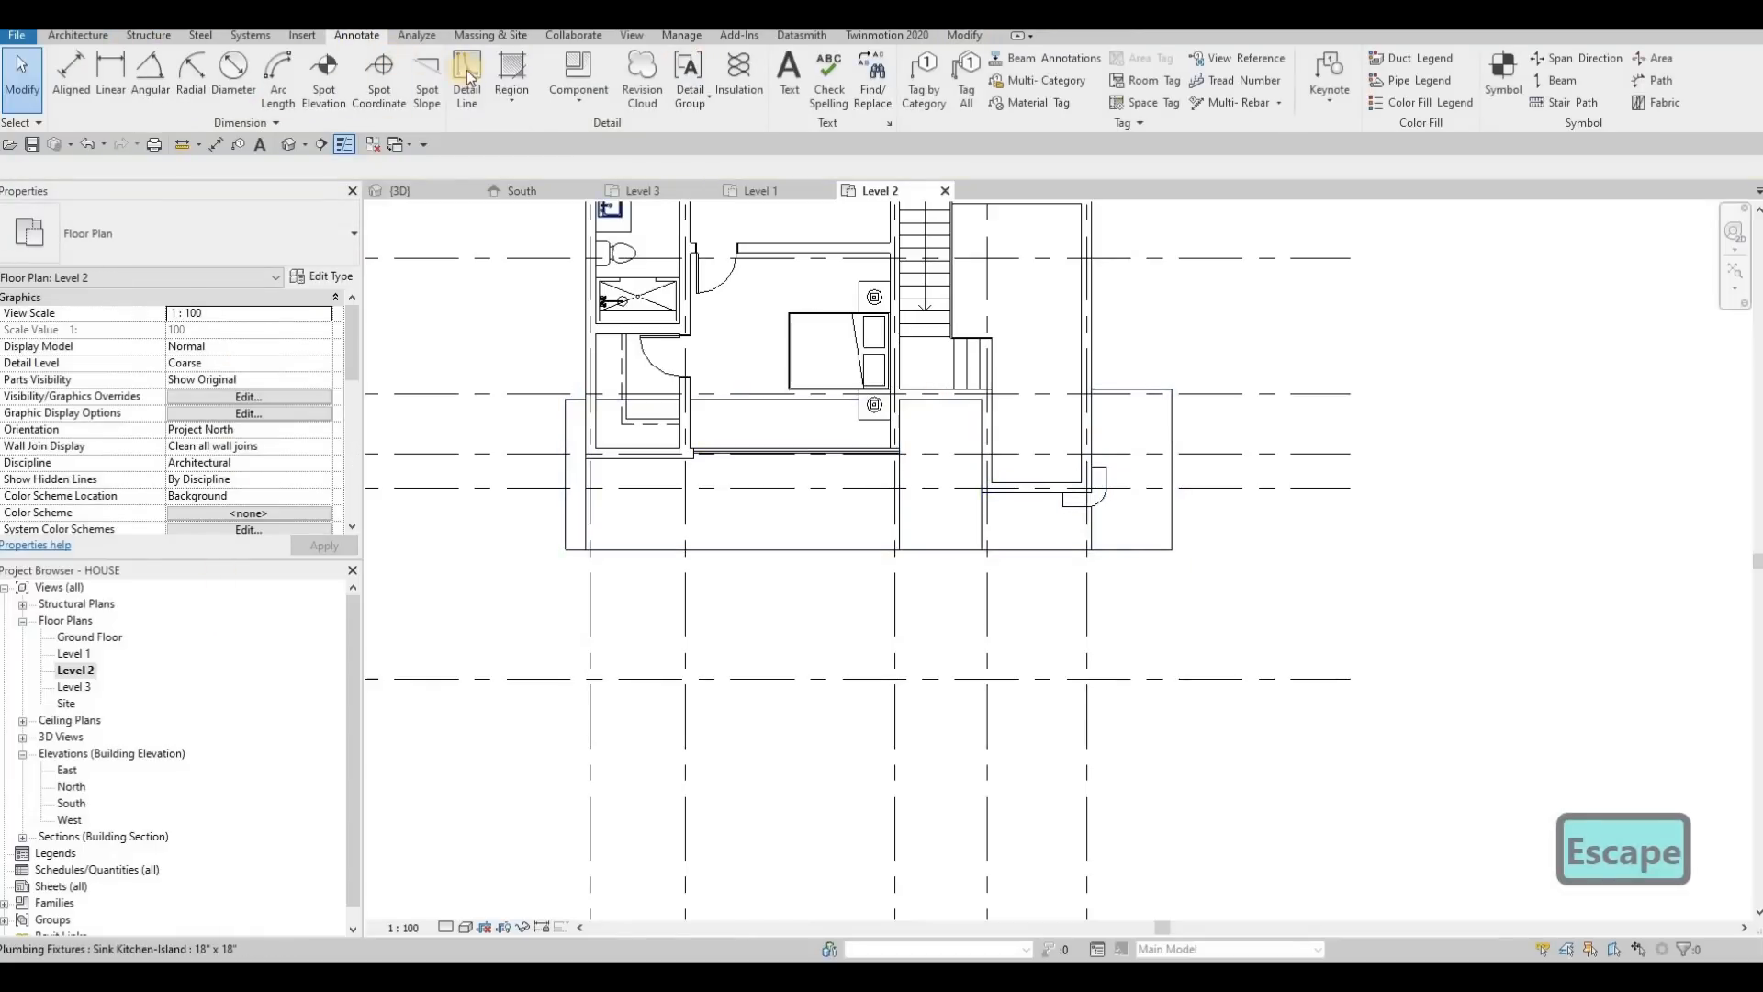
key(Escape)
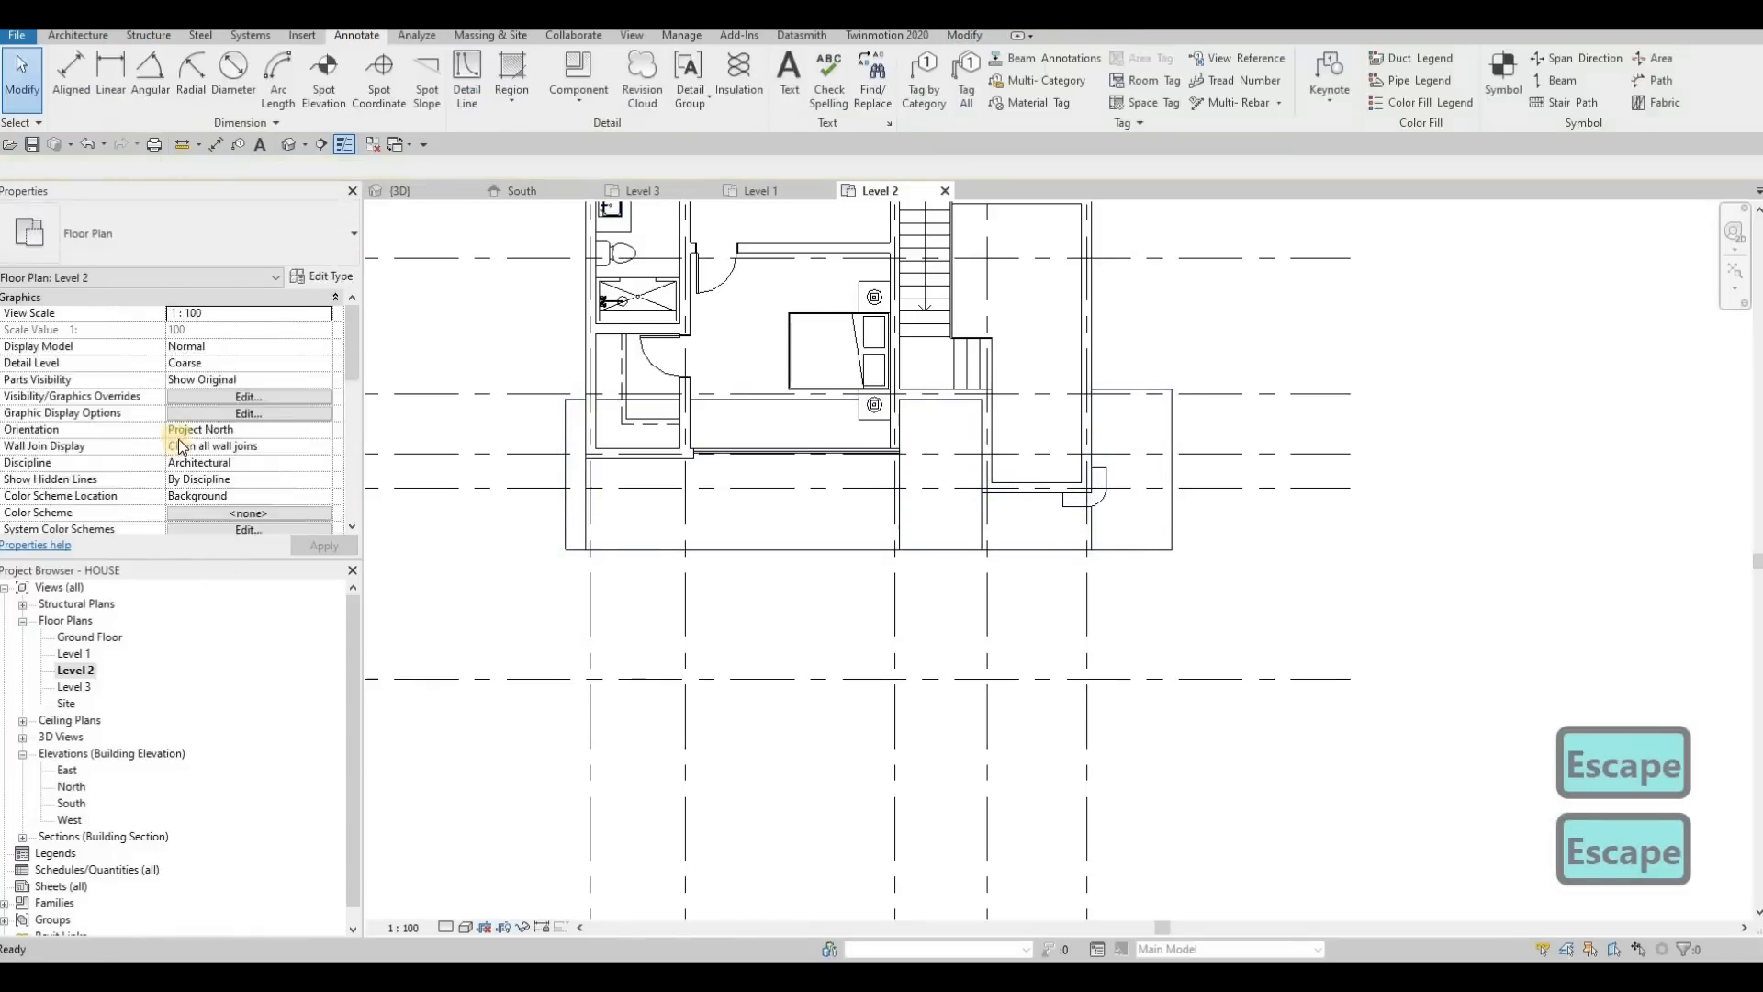
Set the cut plane offset to 0 in the Level 2 floor plan's view range
scroll(182, 404, down, 3)
scroll(221, 367, down, 4)
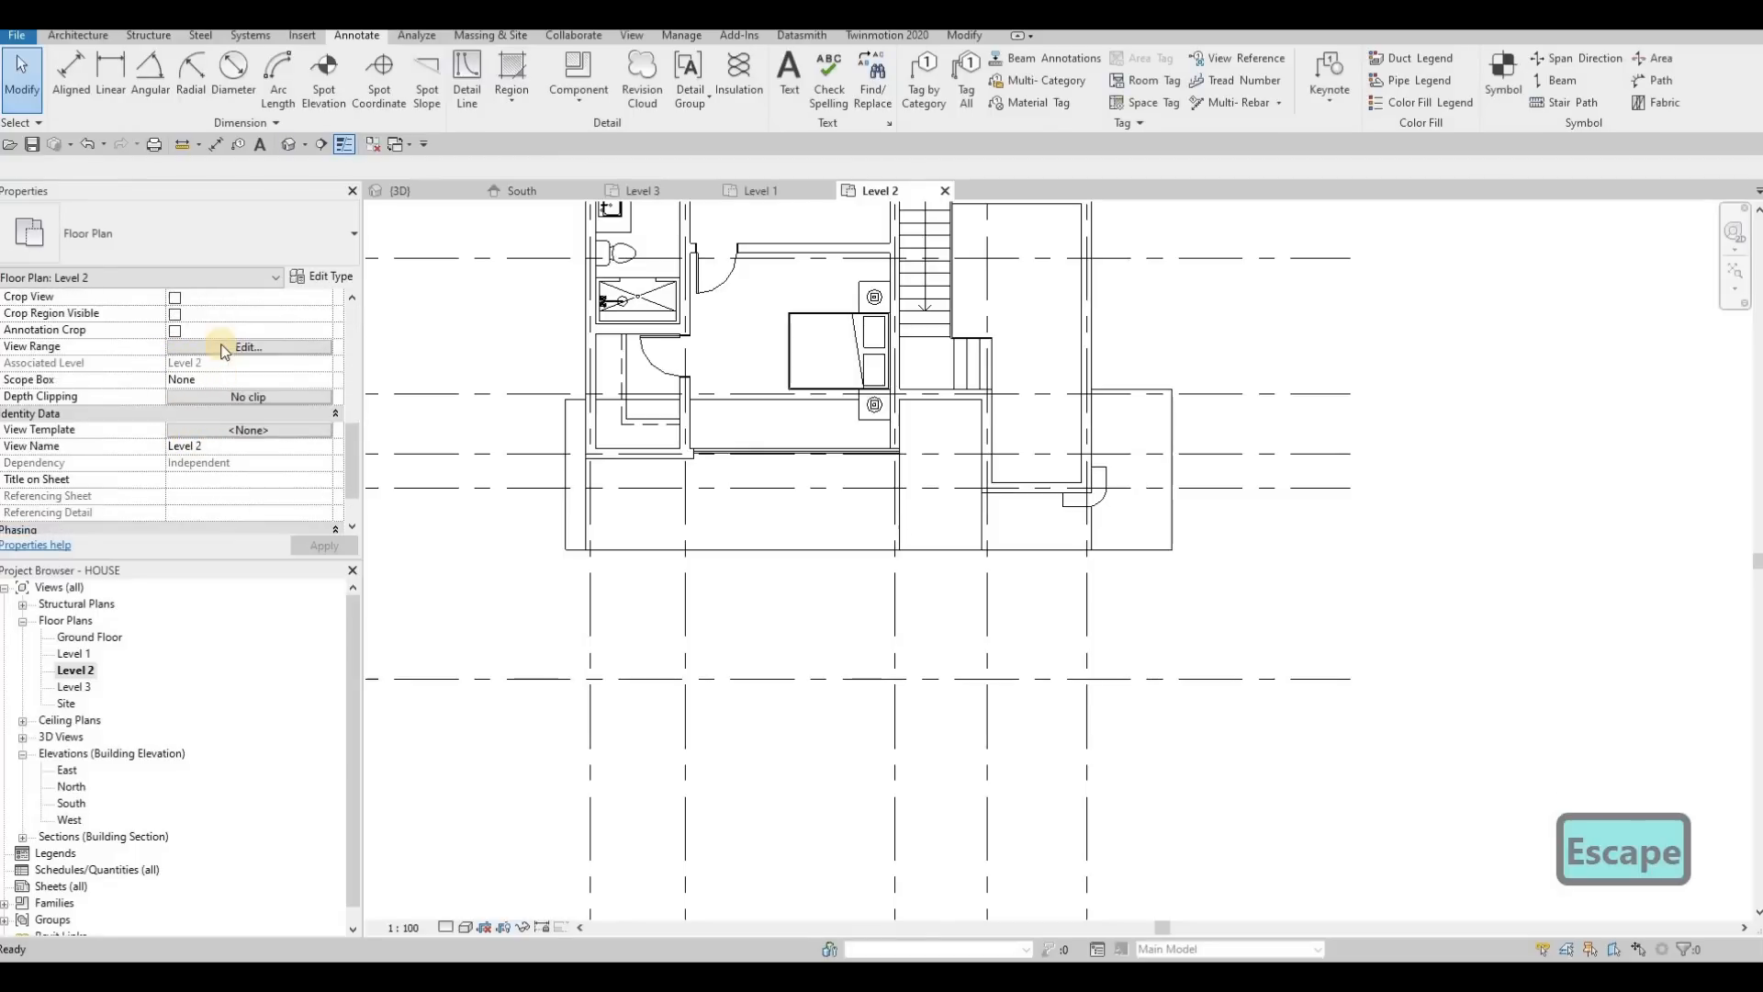
click(282, 352)
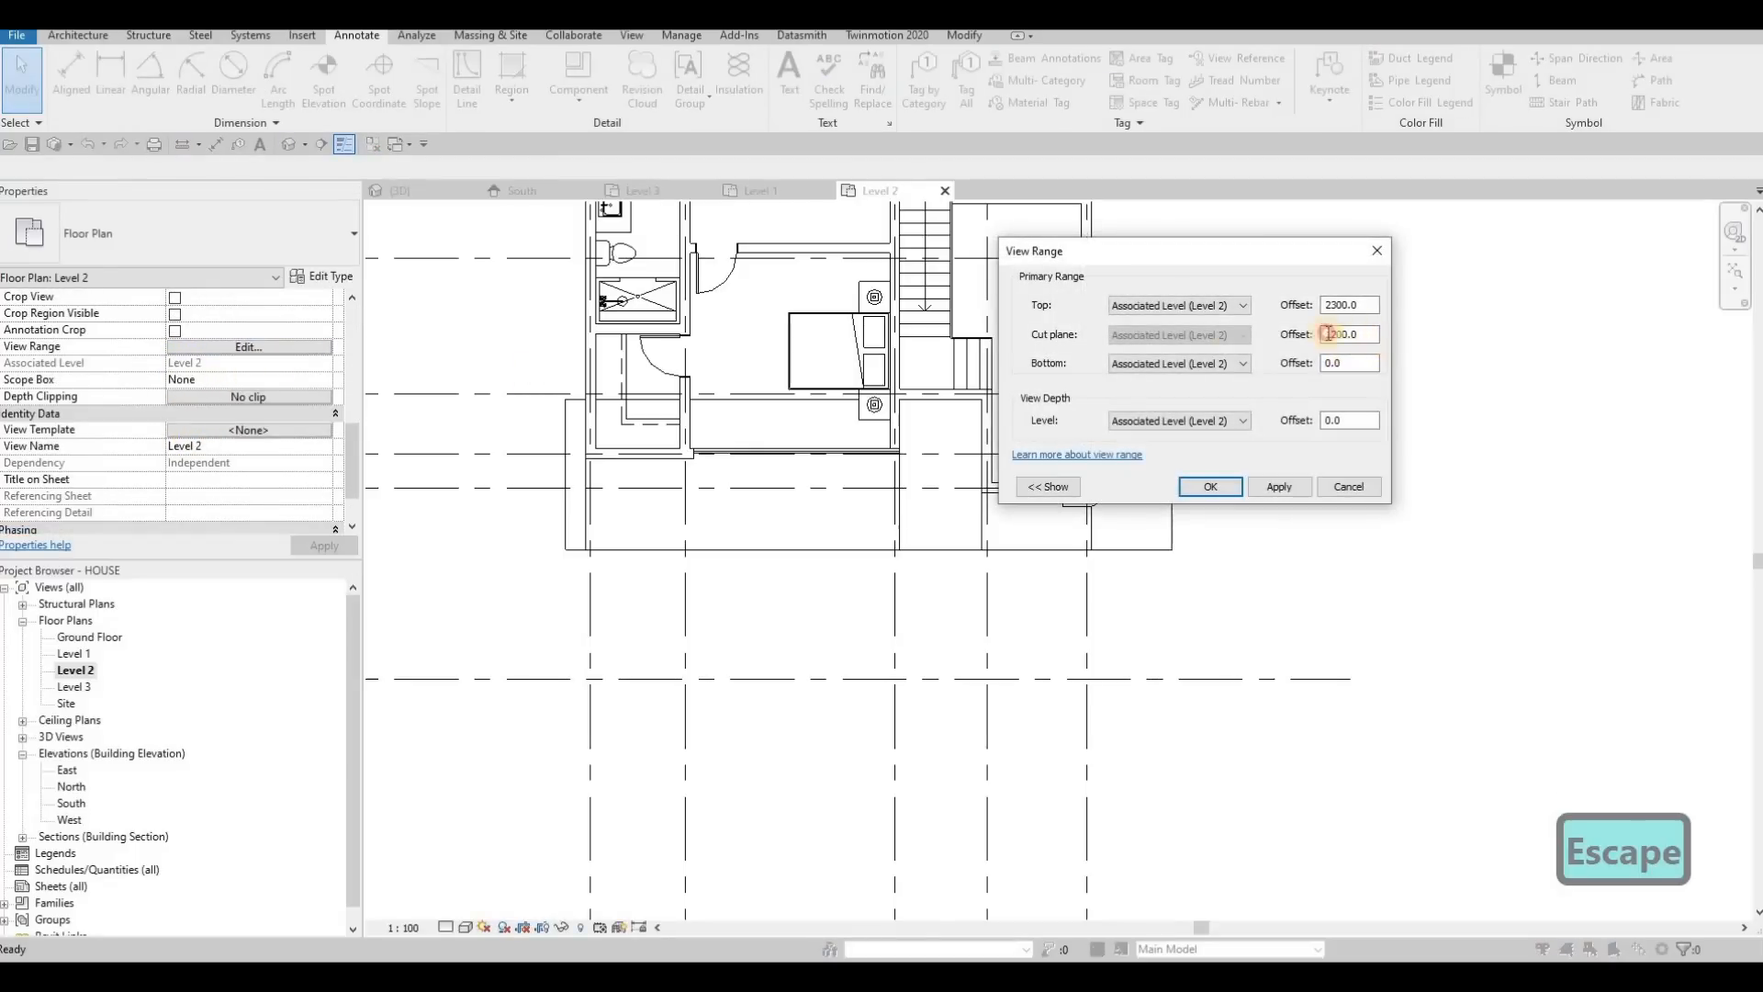
drag(1327, 334, 1230, 333)
text(0)
key(Return)
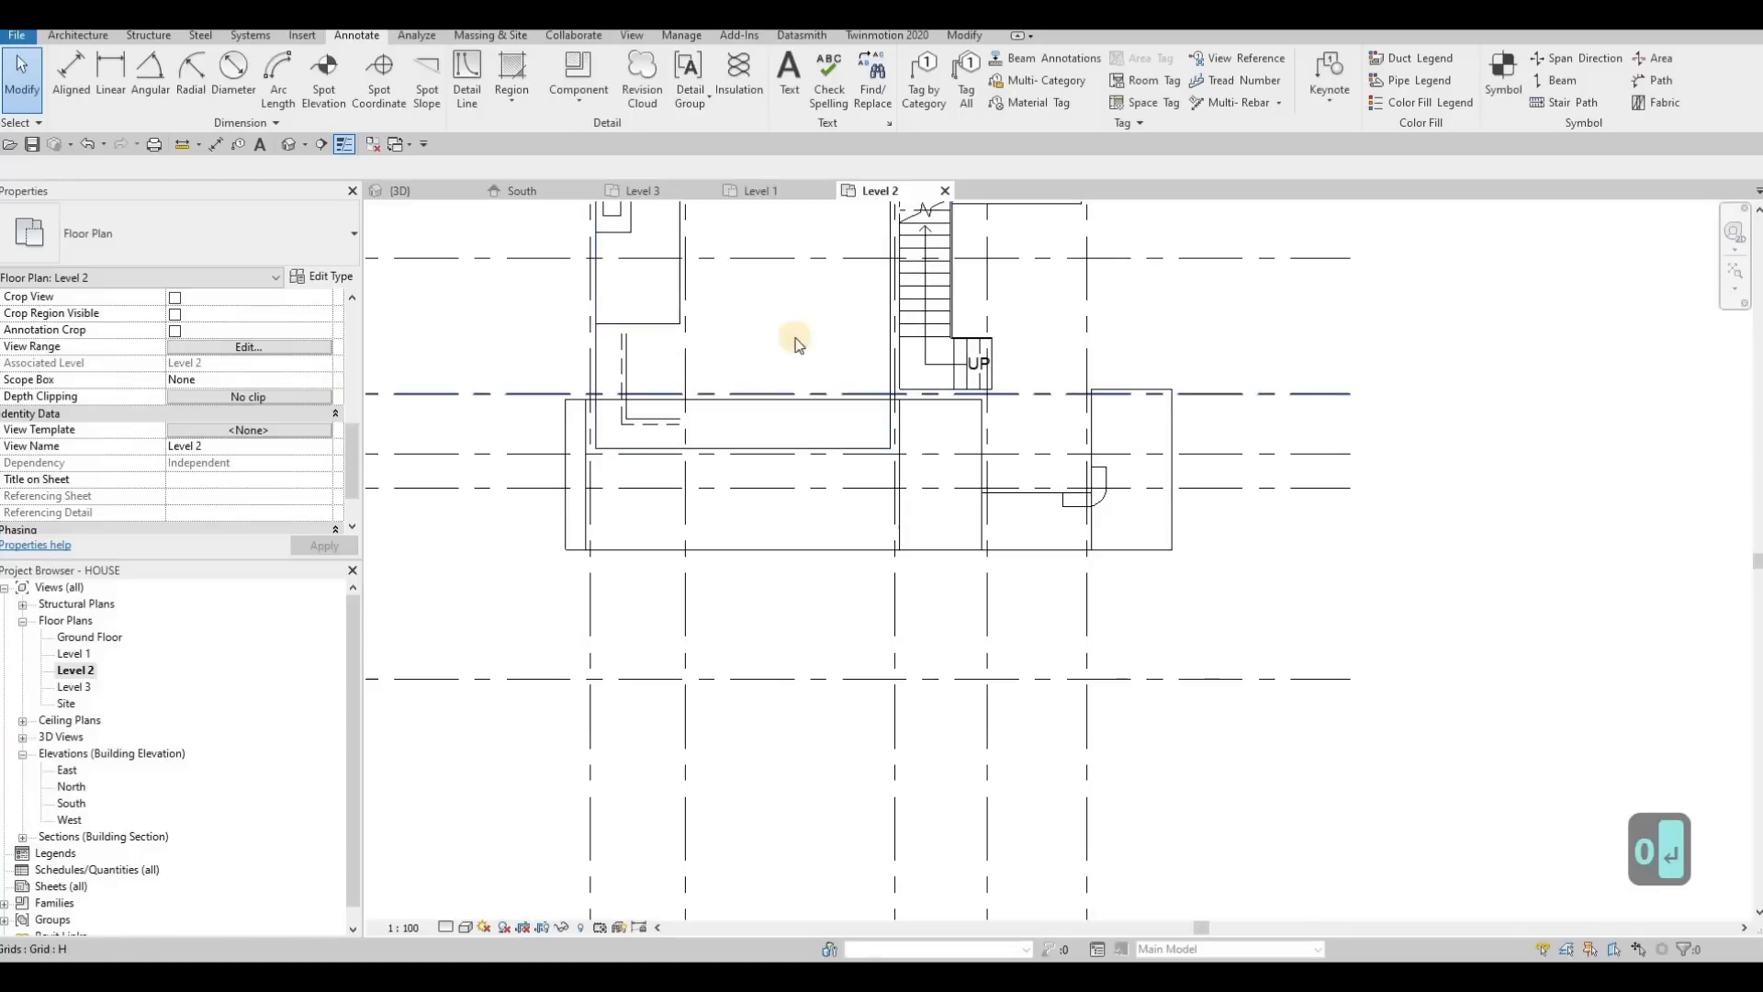
Edit the slab model in place and start a void extrusion, picking the outer side and front edges of the end slab by the curved column
click(1112, 520)
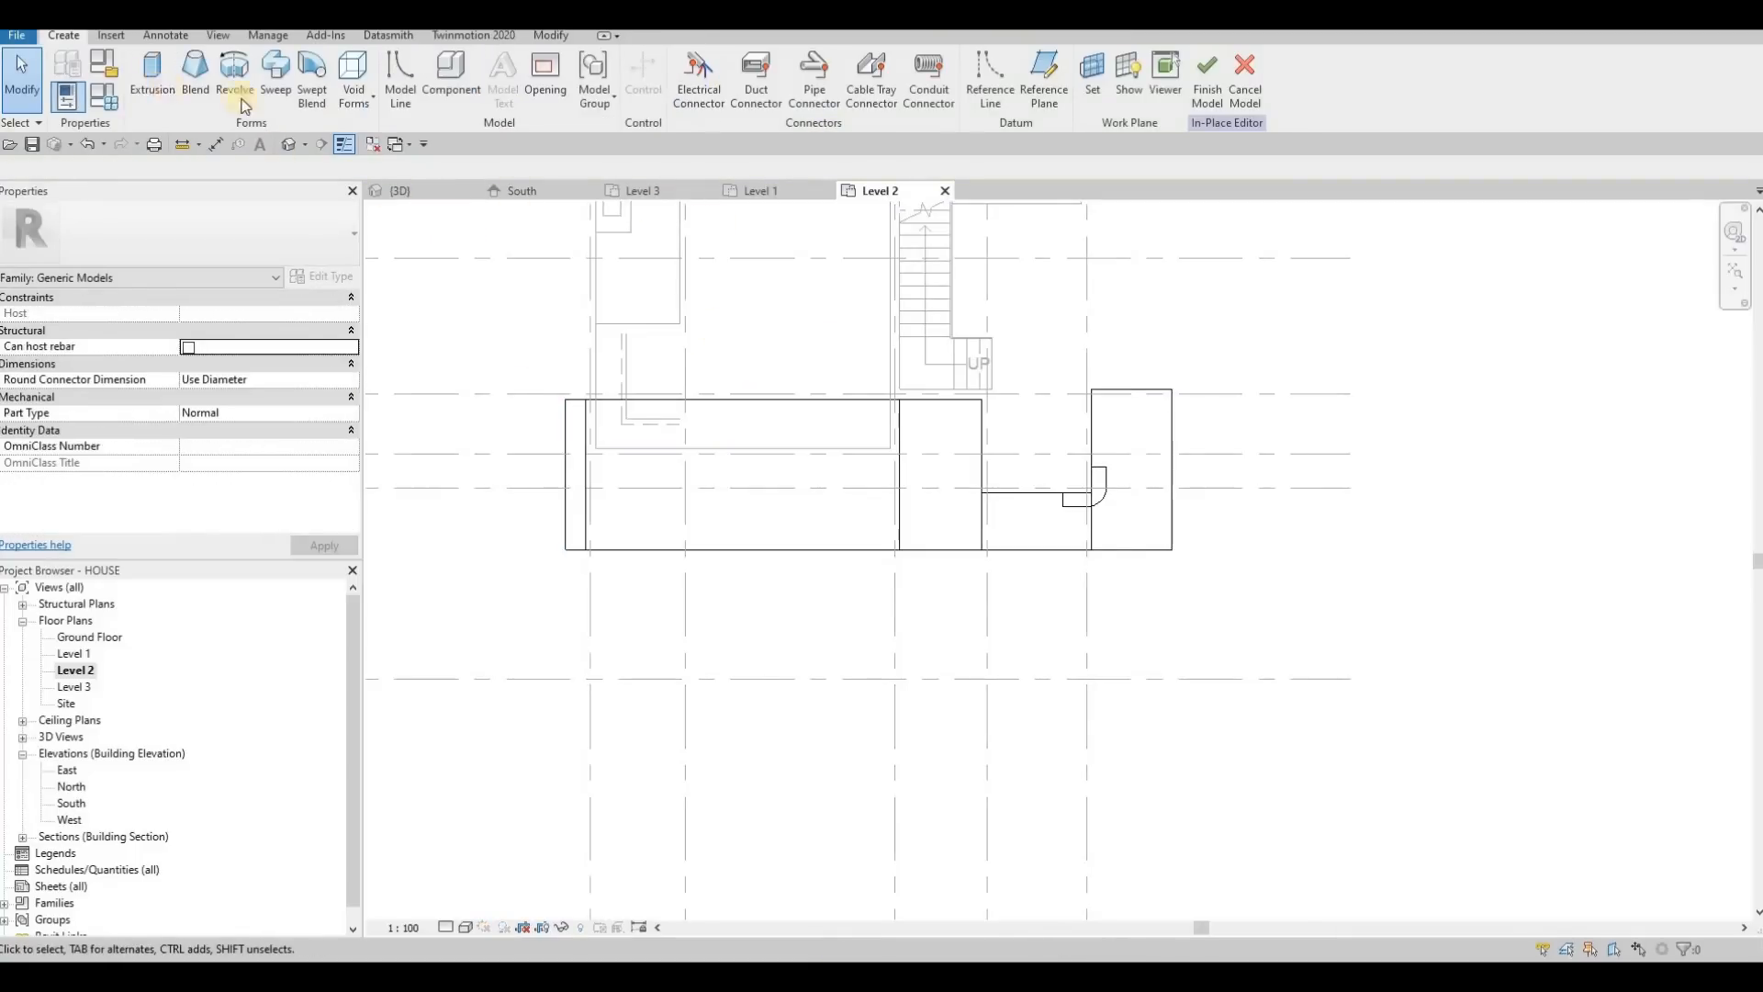
click(354, 87)
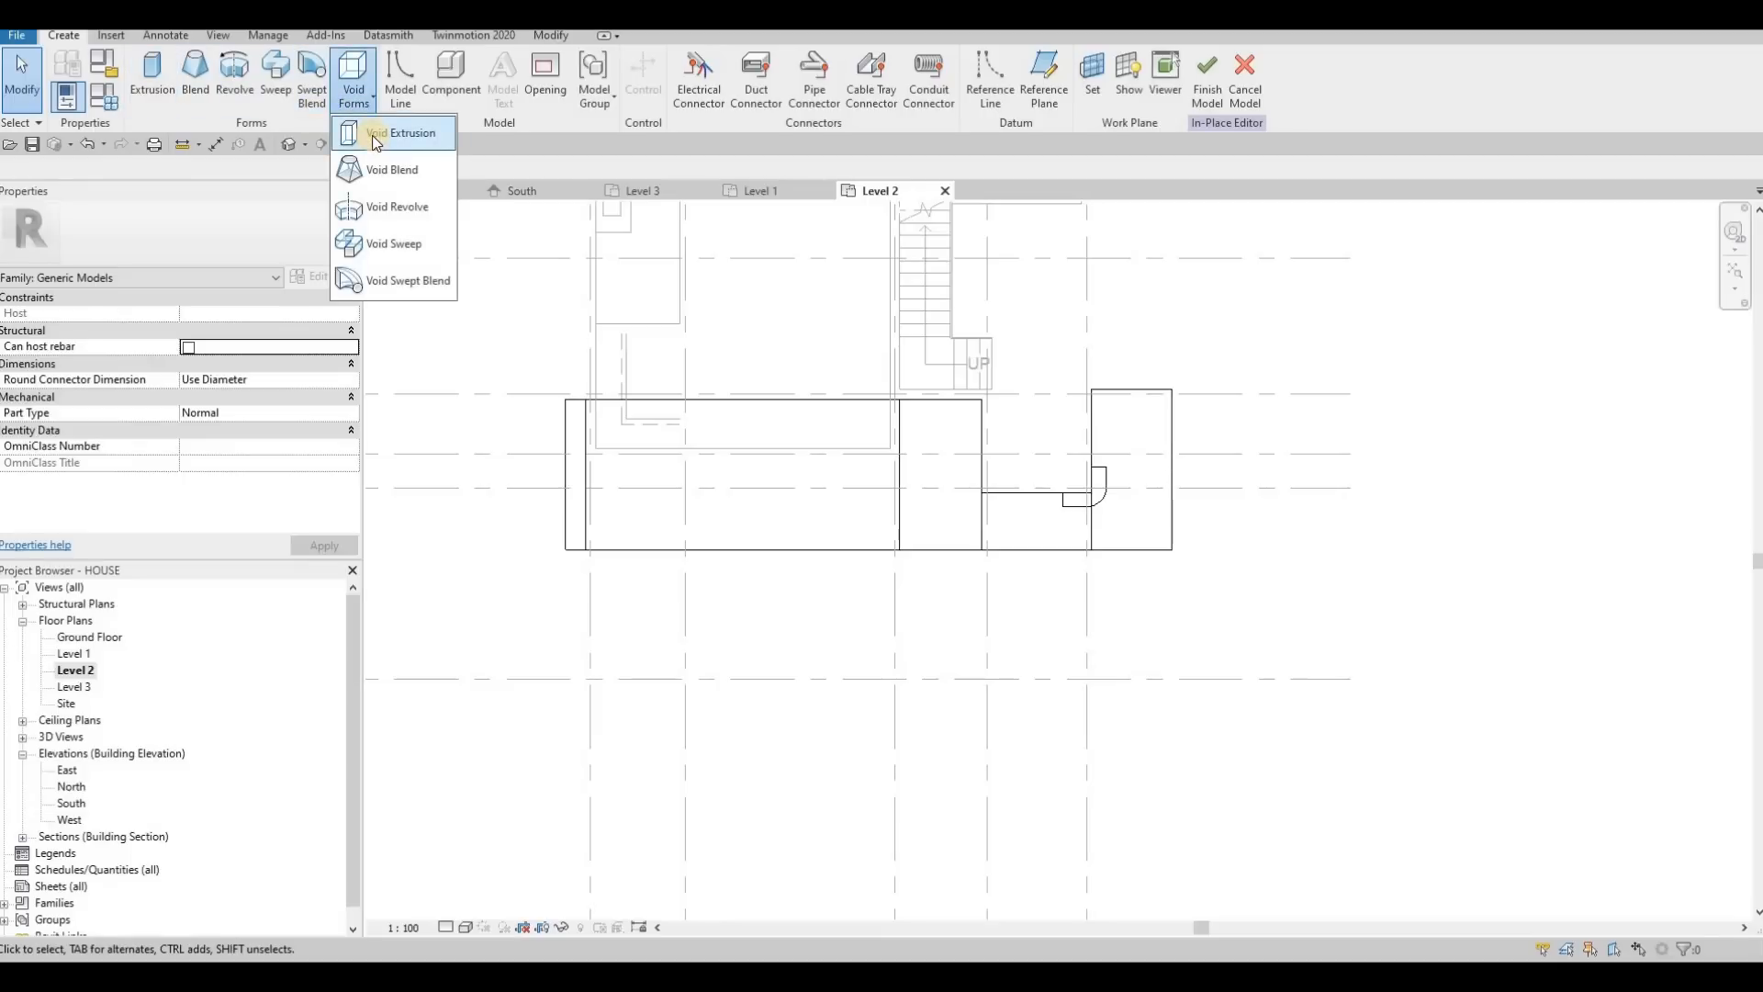
click(377, 138)
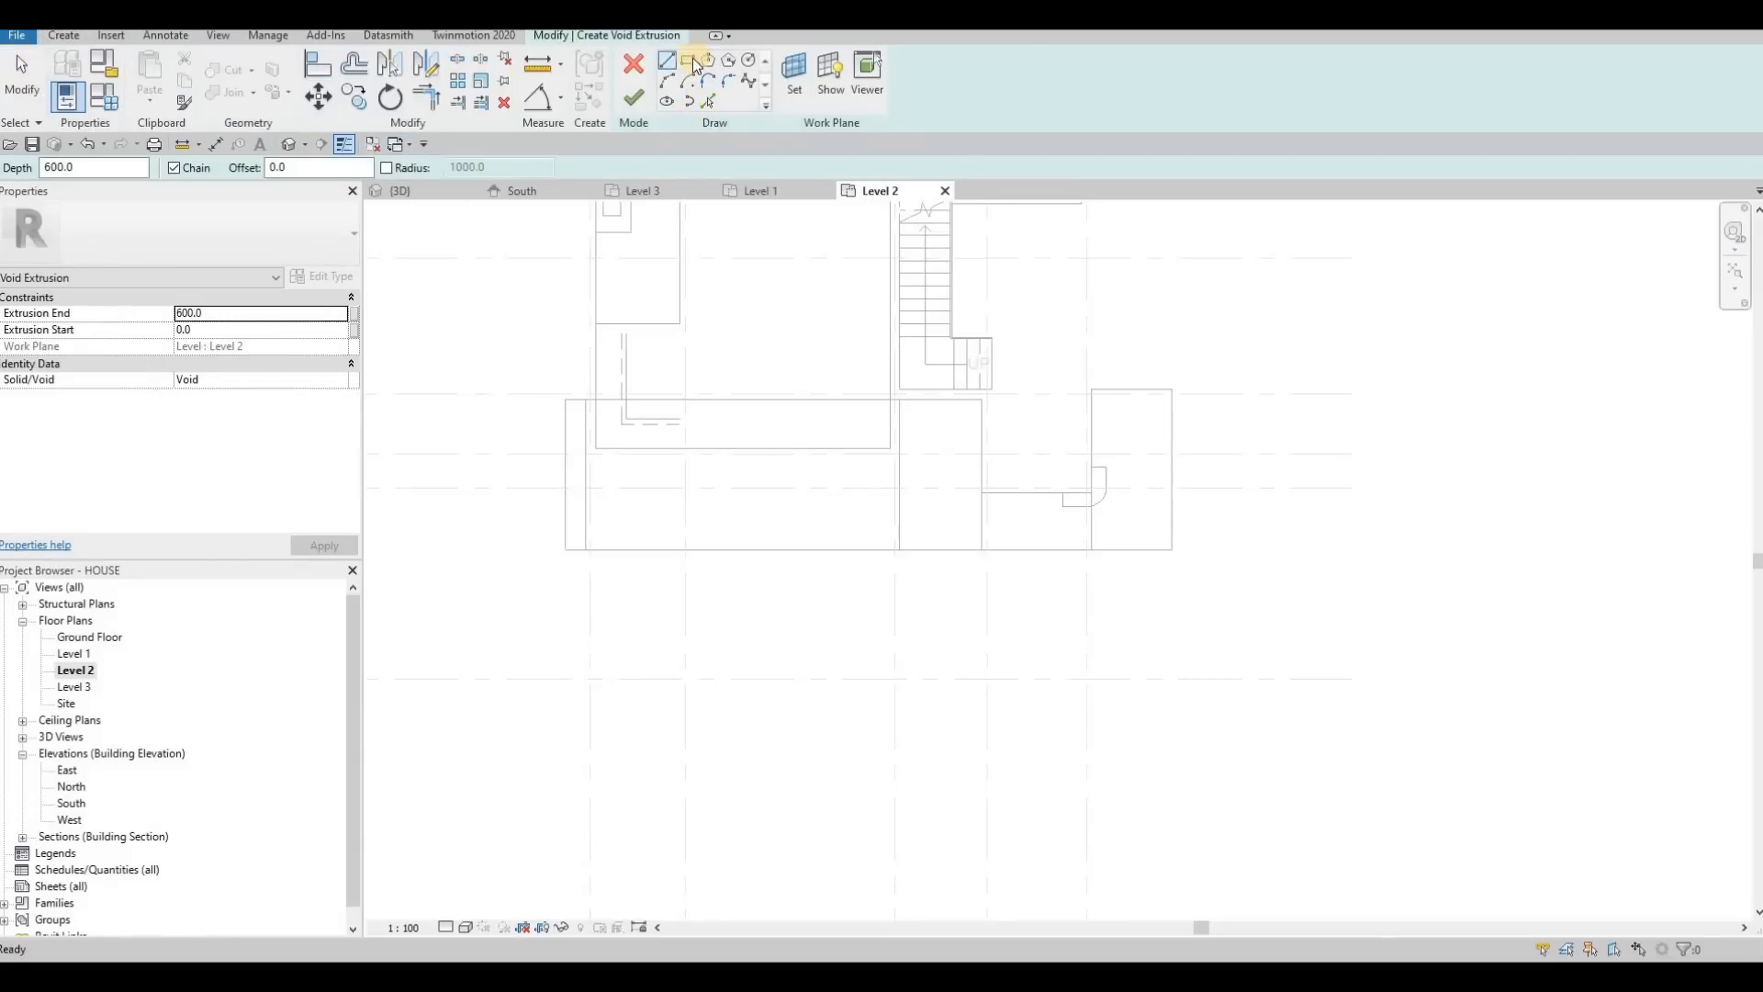
click(709, 103)
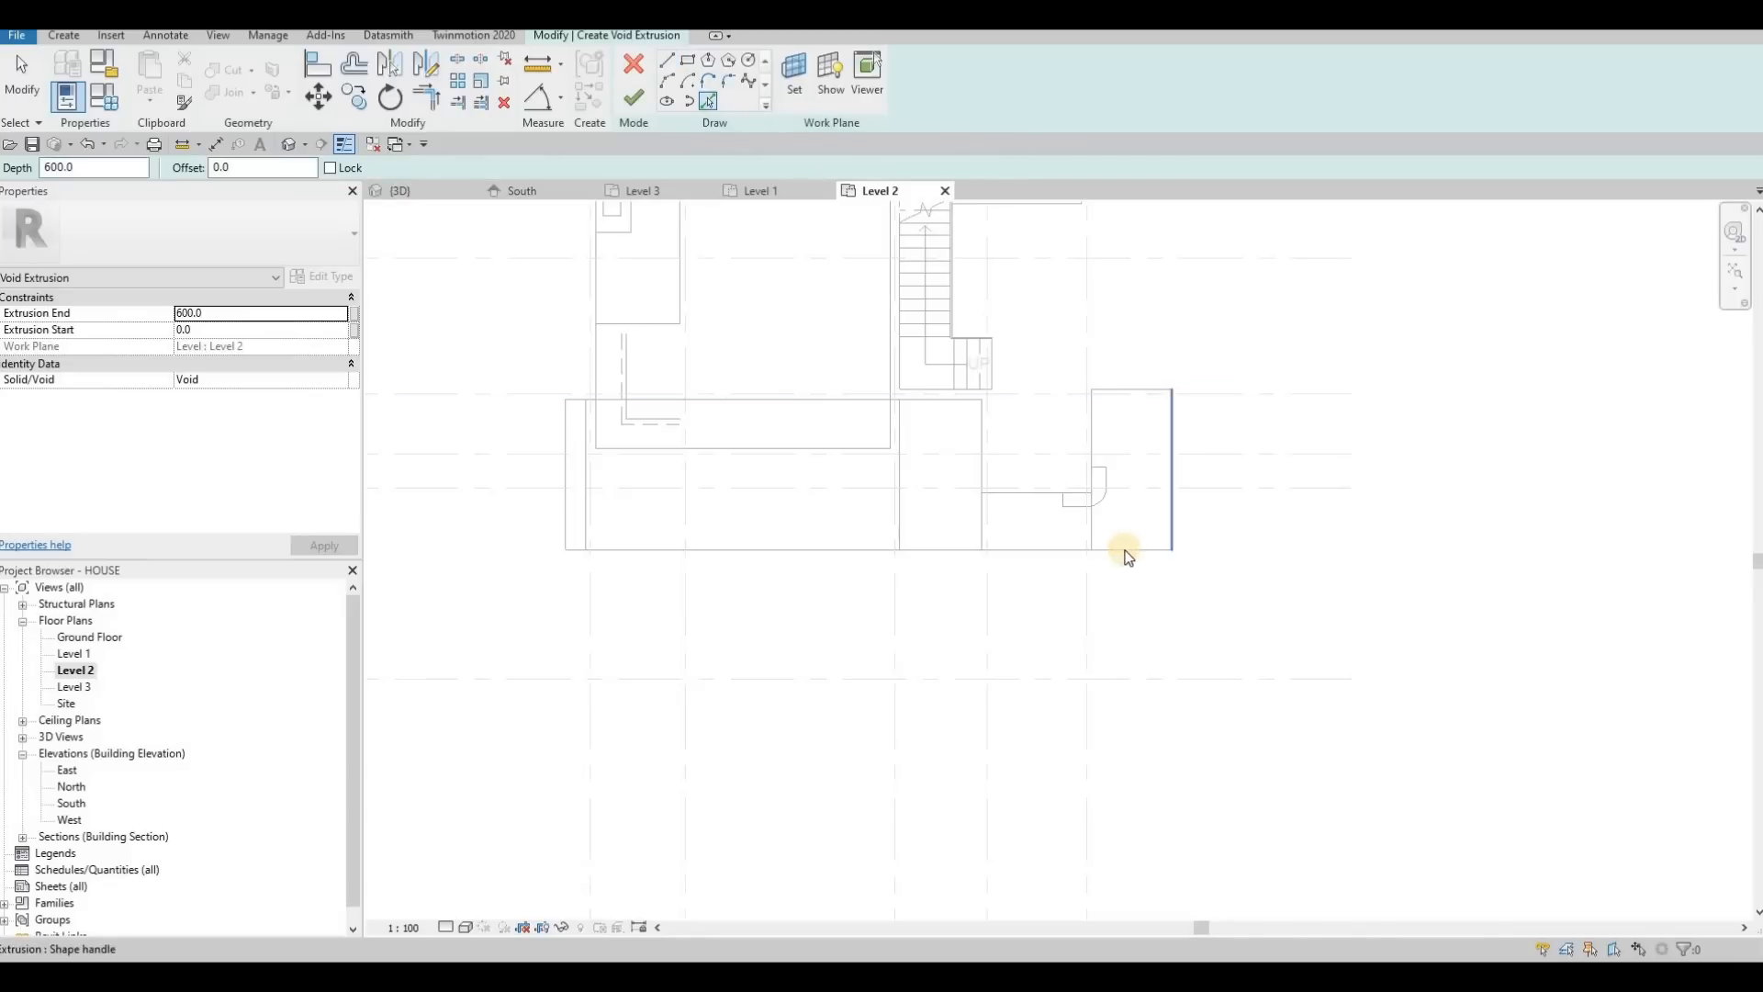
click(1068, 521)
Fillet the two picked sketch lines at the slab's outer front corner with a 1200 mm radius arc
click(752, 94)
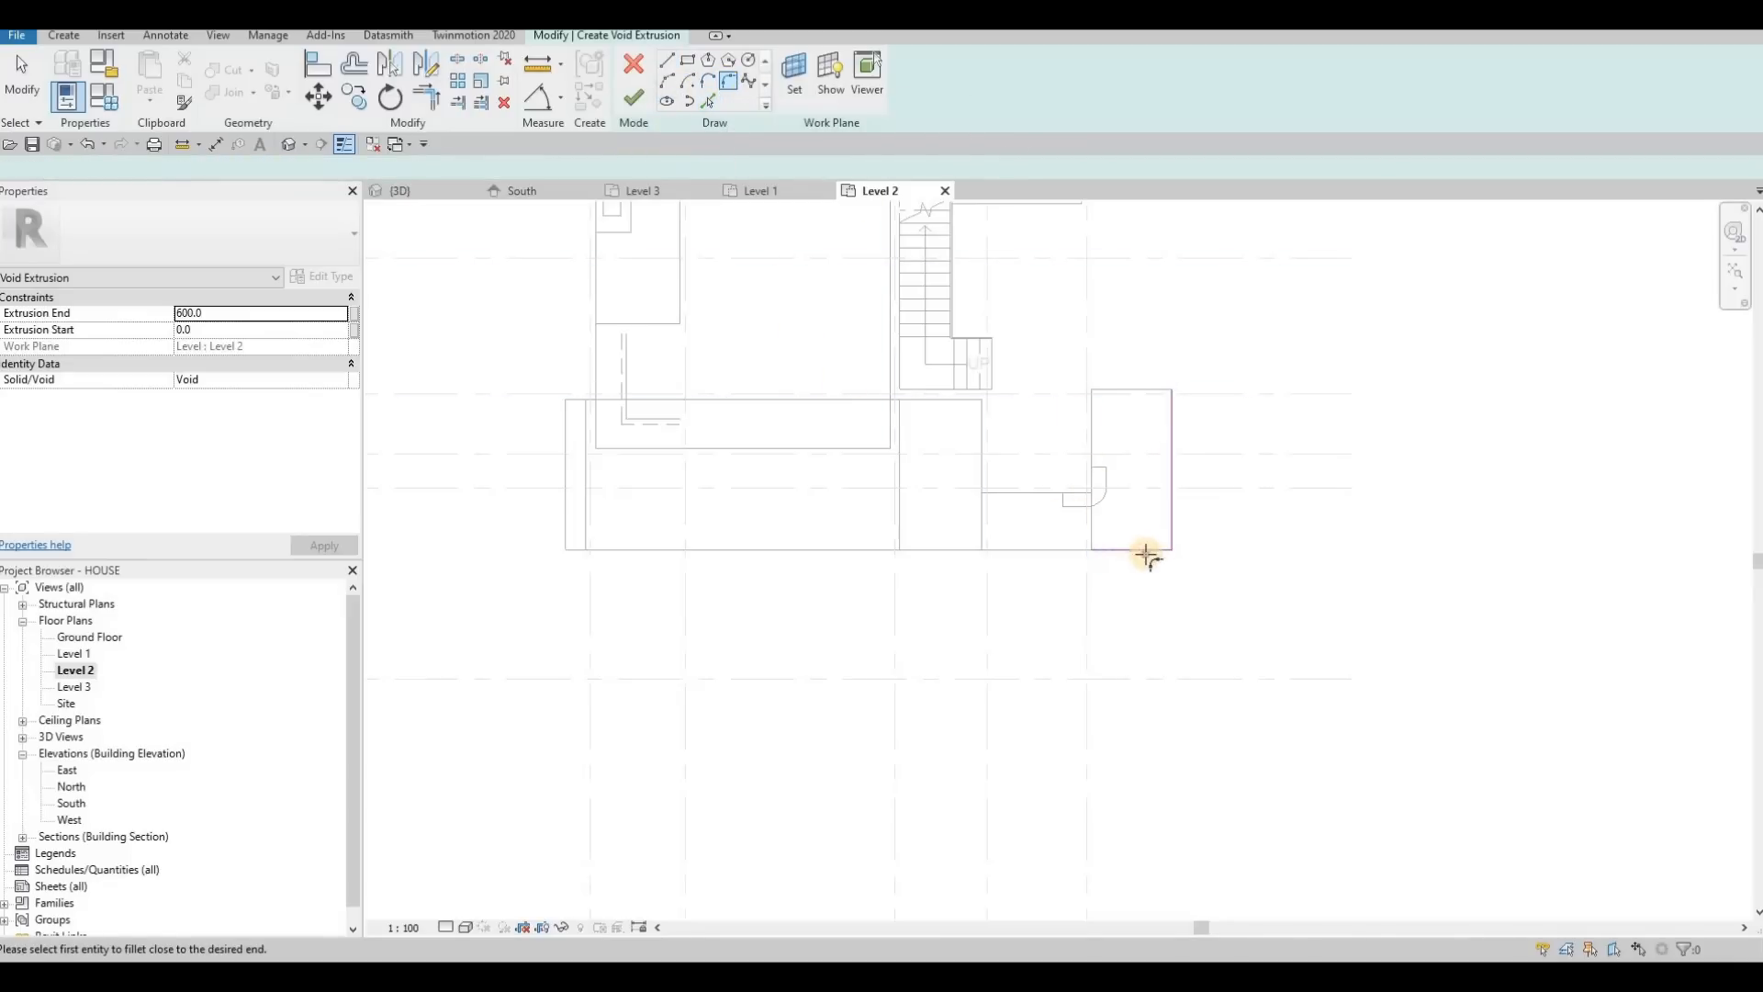
click(1173, 514)
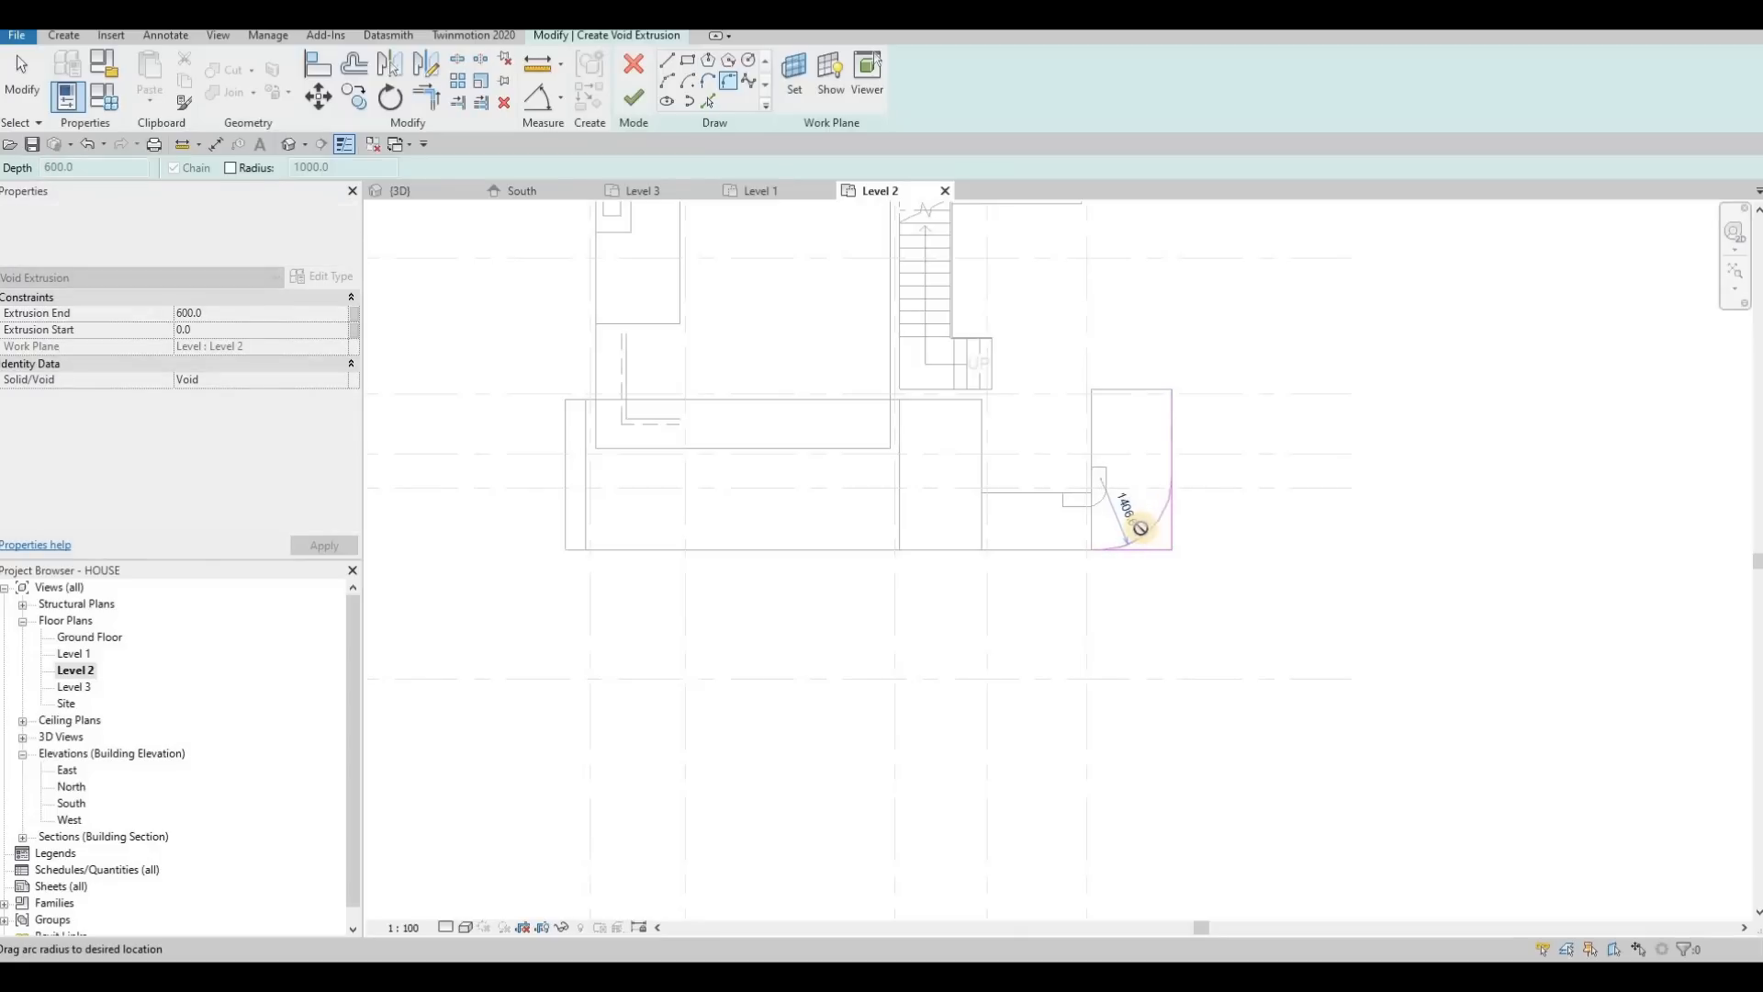
scroll(1166, 546, up, 2)
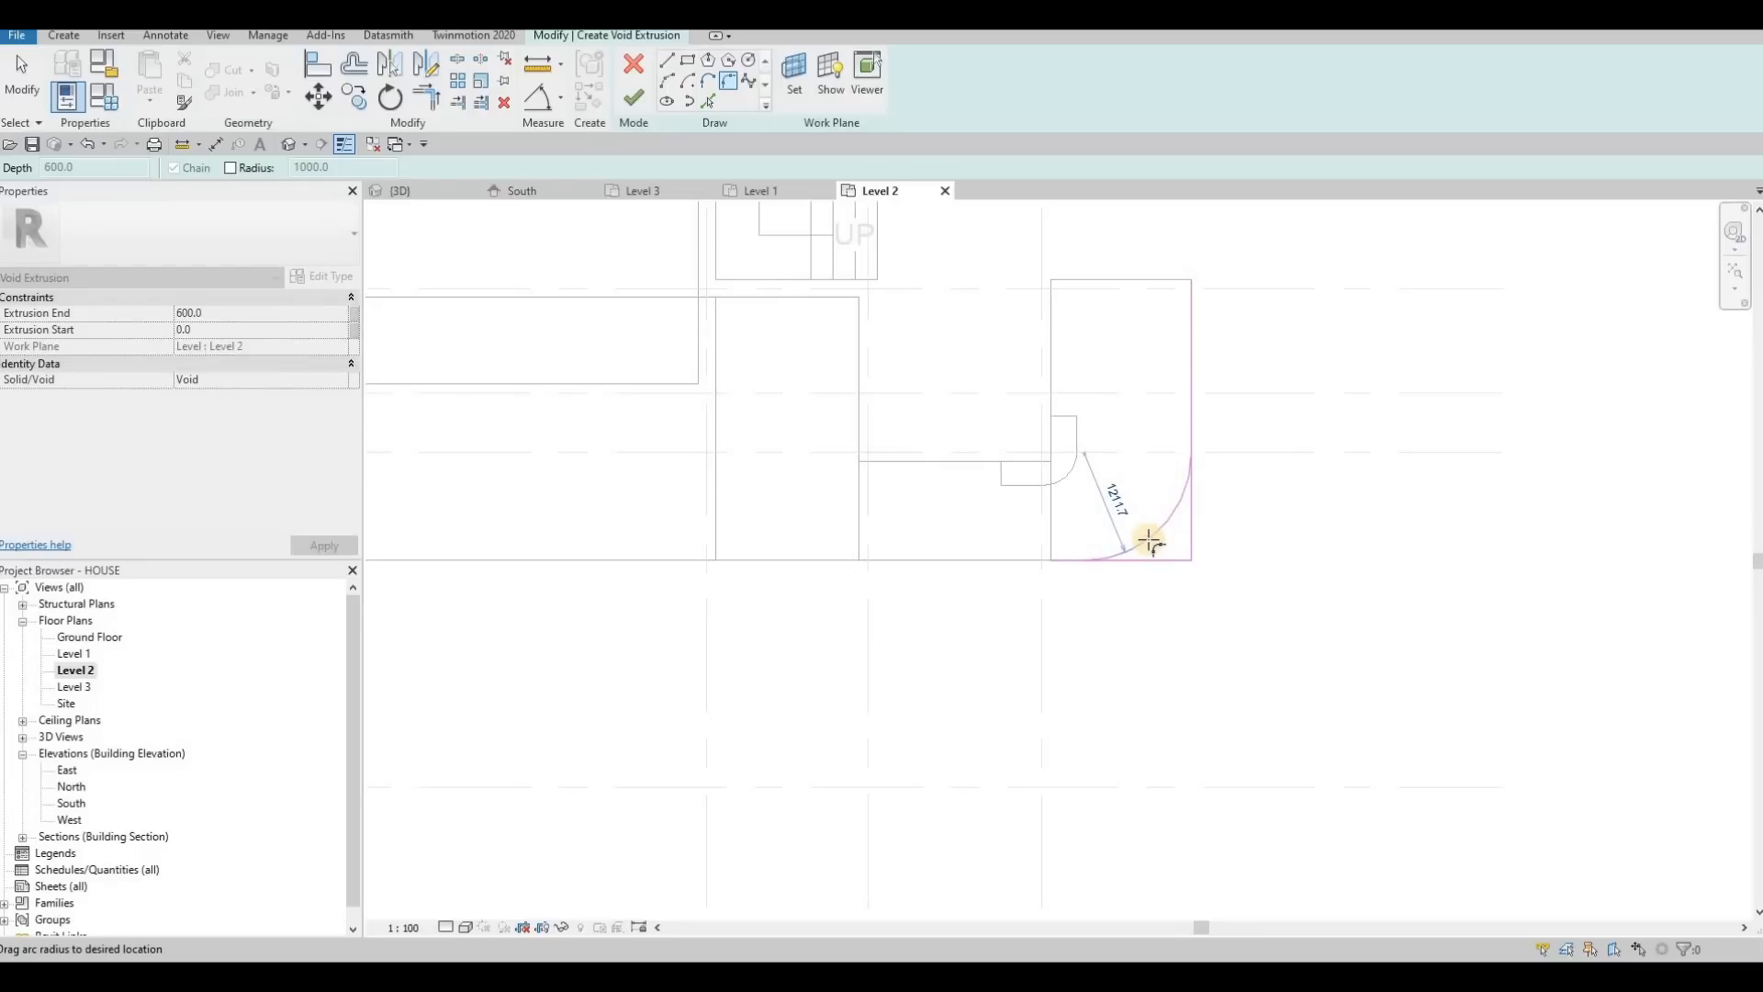
click(1187, 555)
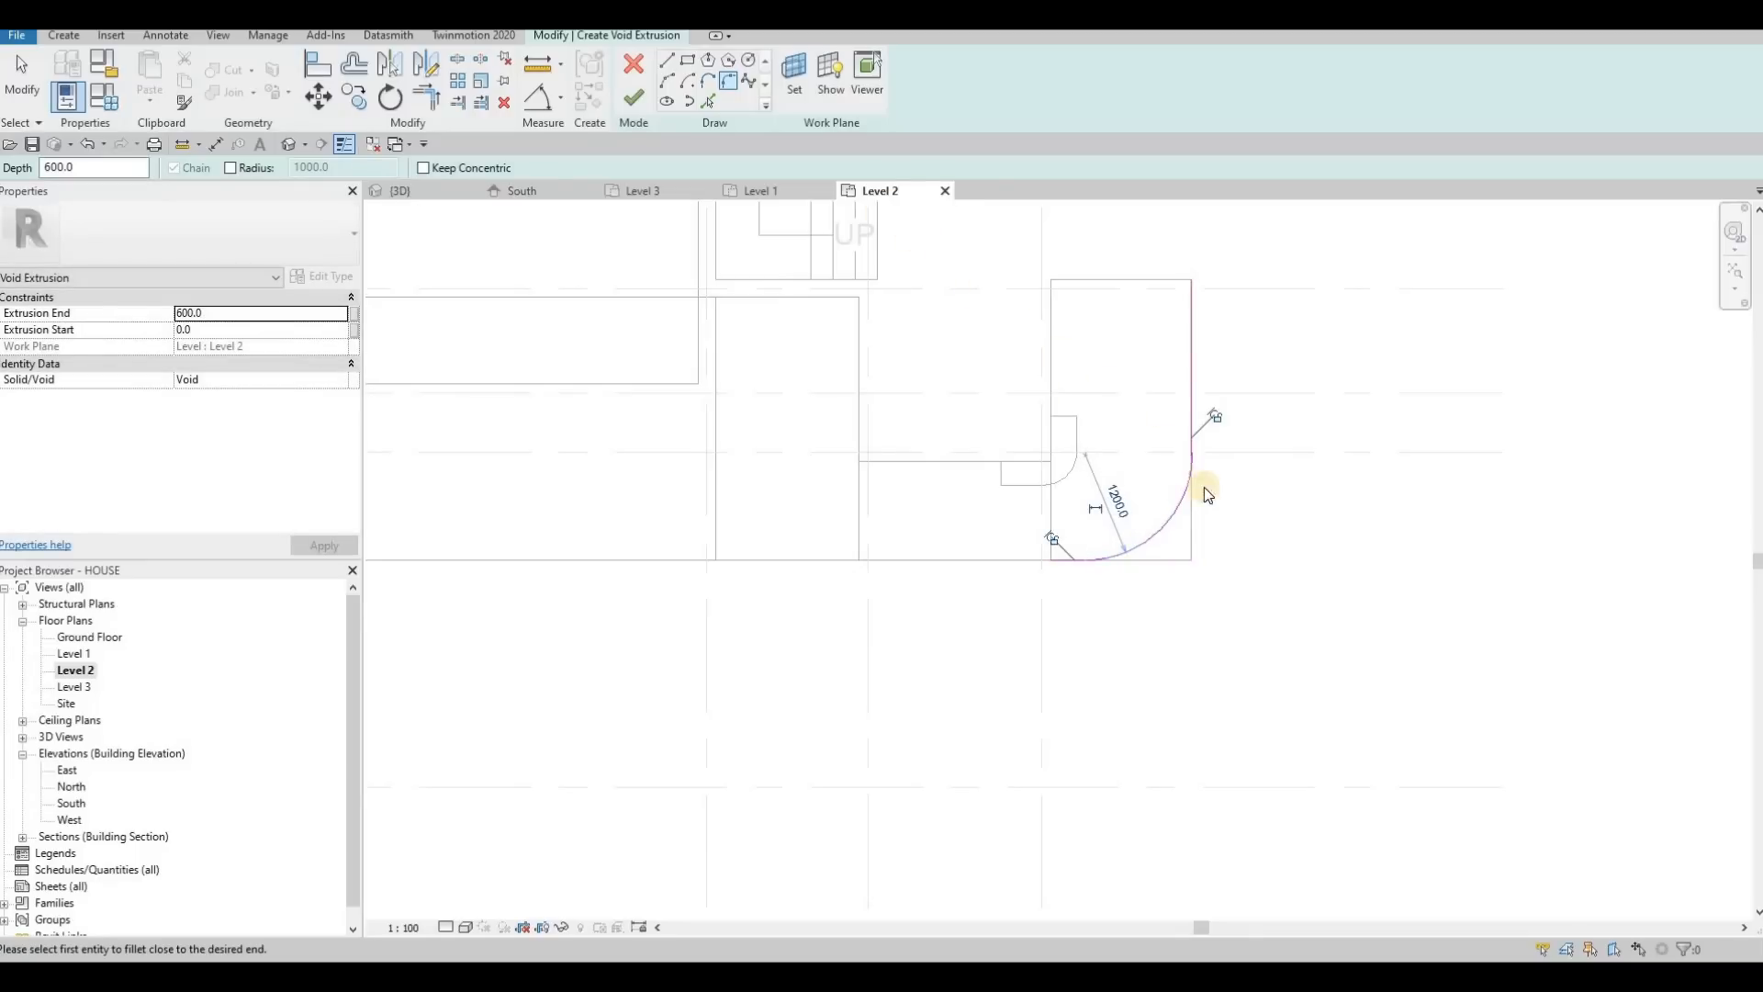
key(Escape)
key(Escape)
Close the void profile by moving the free ends of both straight lines to the slab's outer corner, and finish the sketch
click(1190, 276)
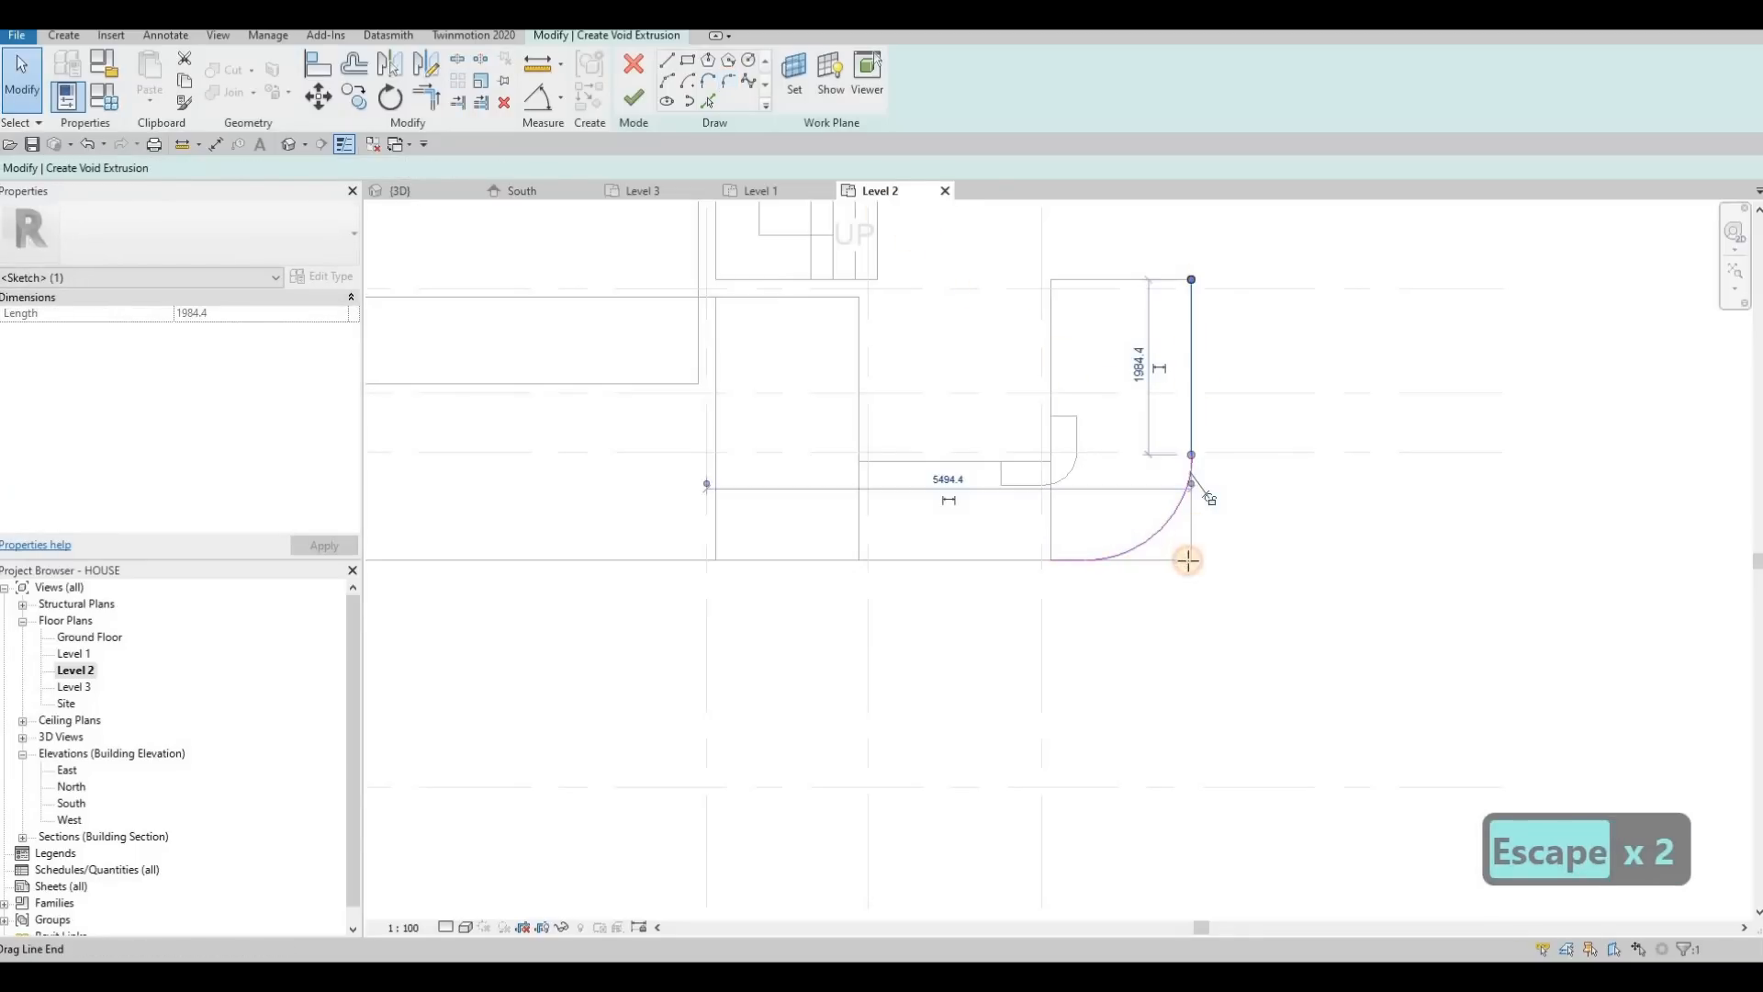
key(Escape)
click(1052, 560)
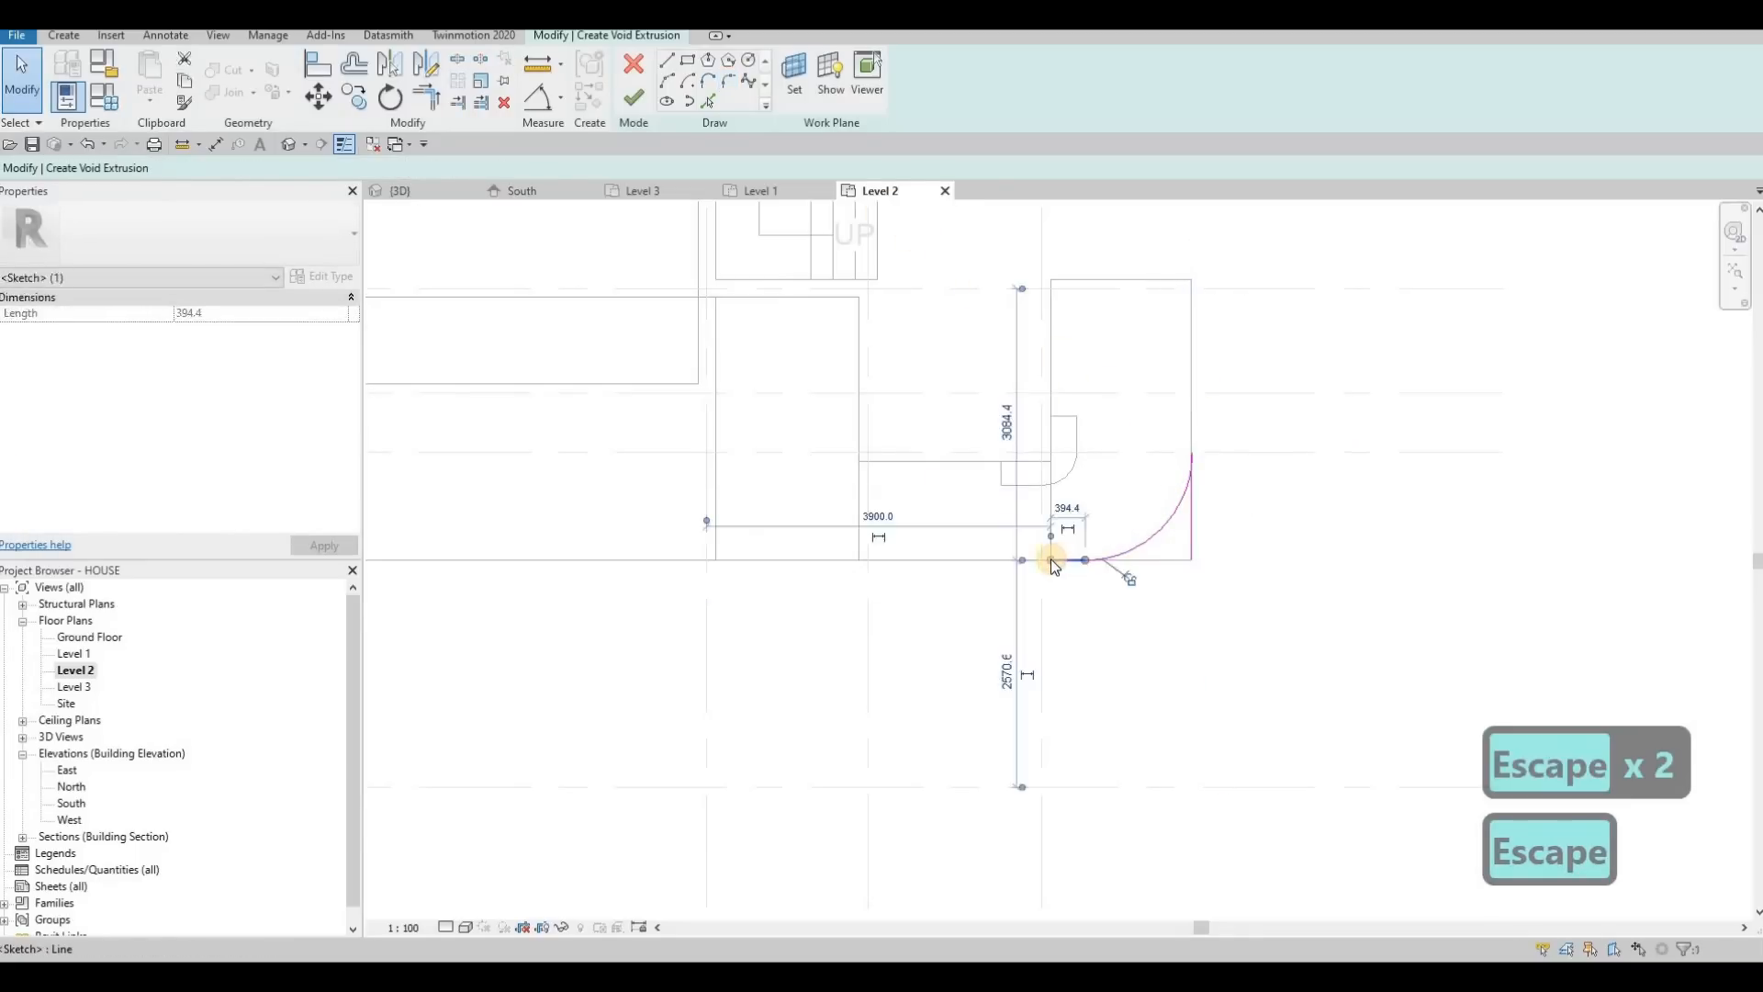
drag(1053, 560, 1192, 560)
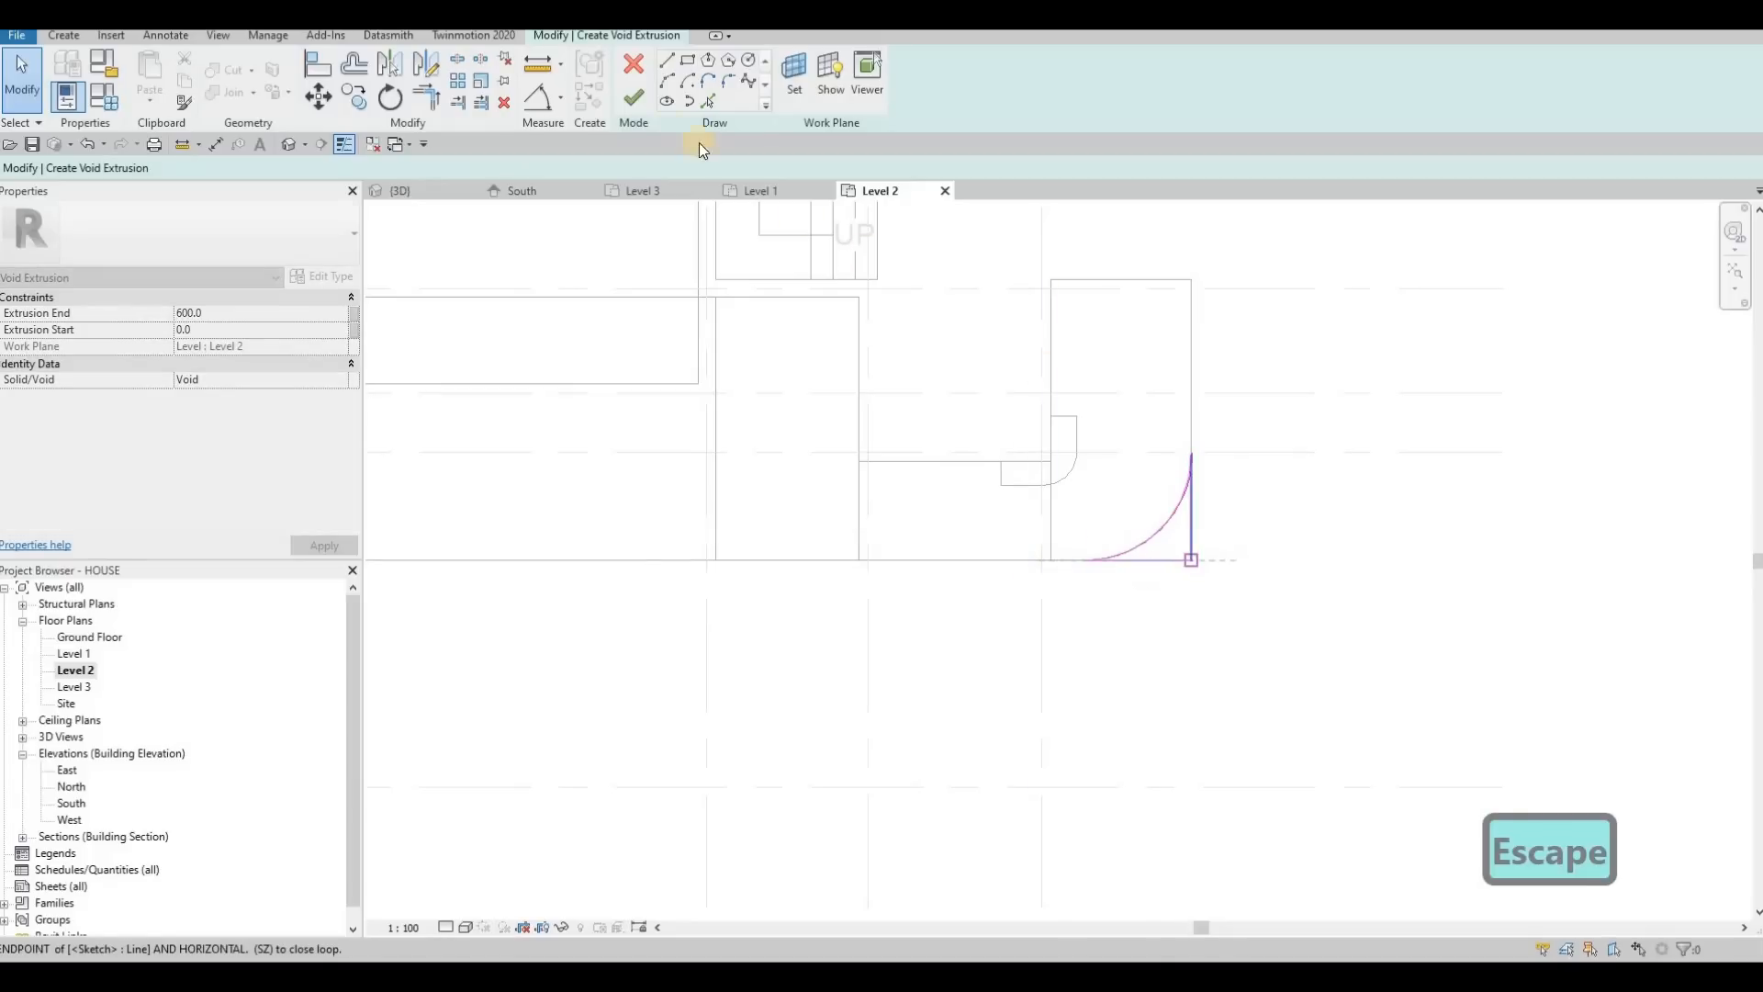
key(Escape)
click(634, 98)
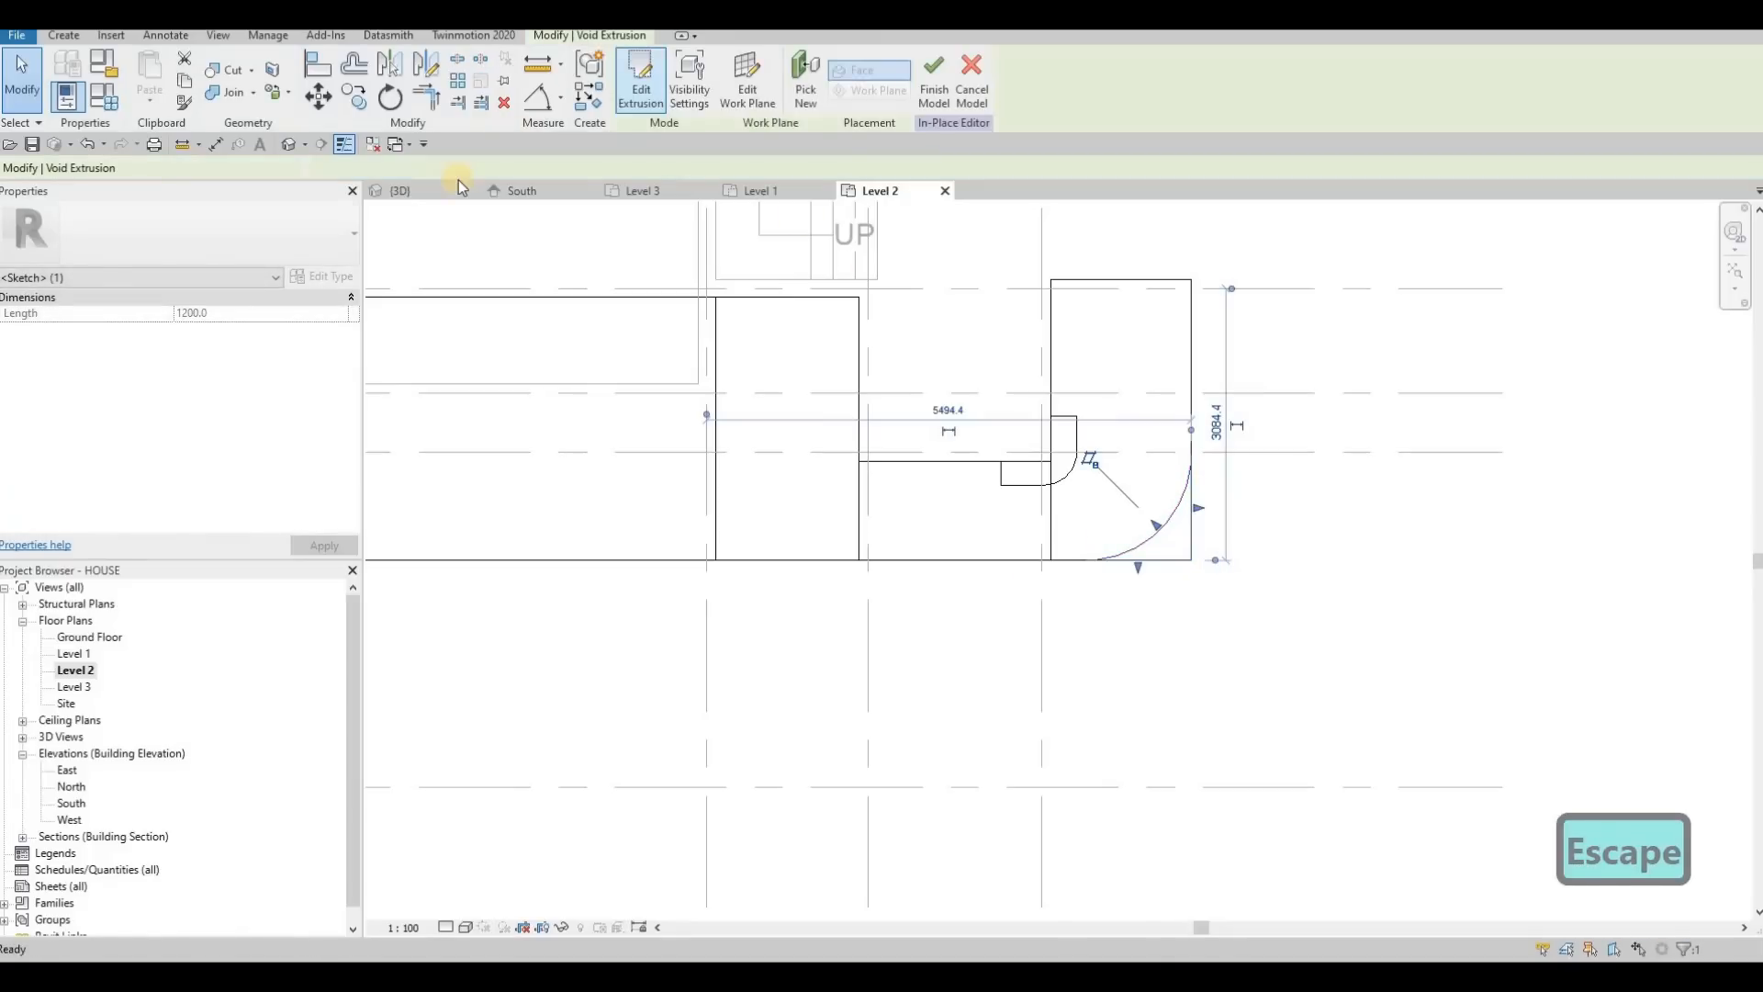
In the 3D view, extend the void's lower face down below the underside of the slab
click(397, 193)
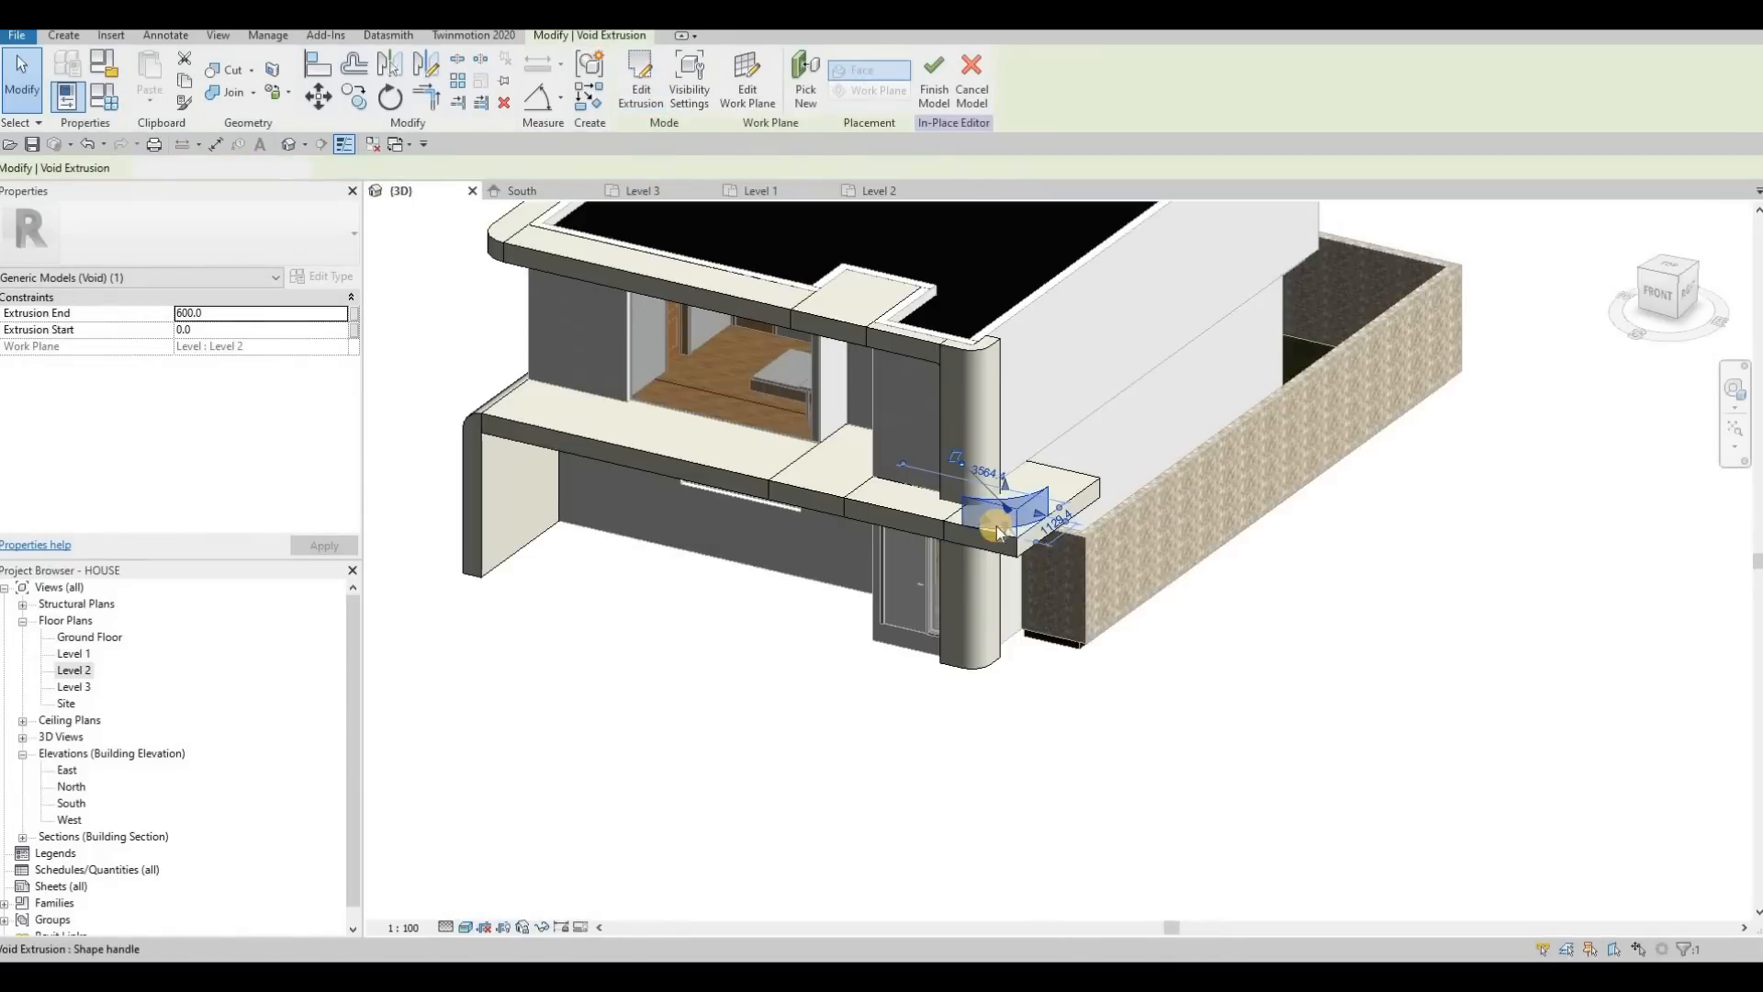
scroll(999, 526, up, 3)
drag(995, 571, 999, 608)
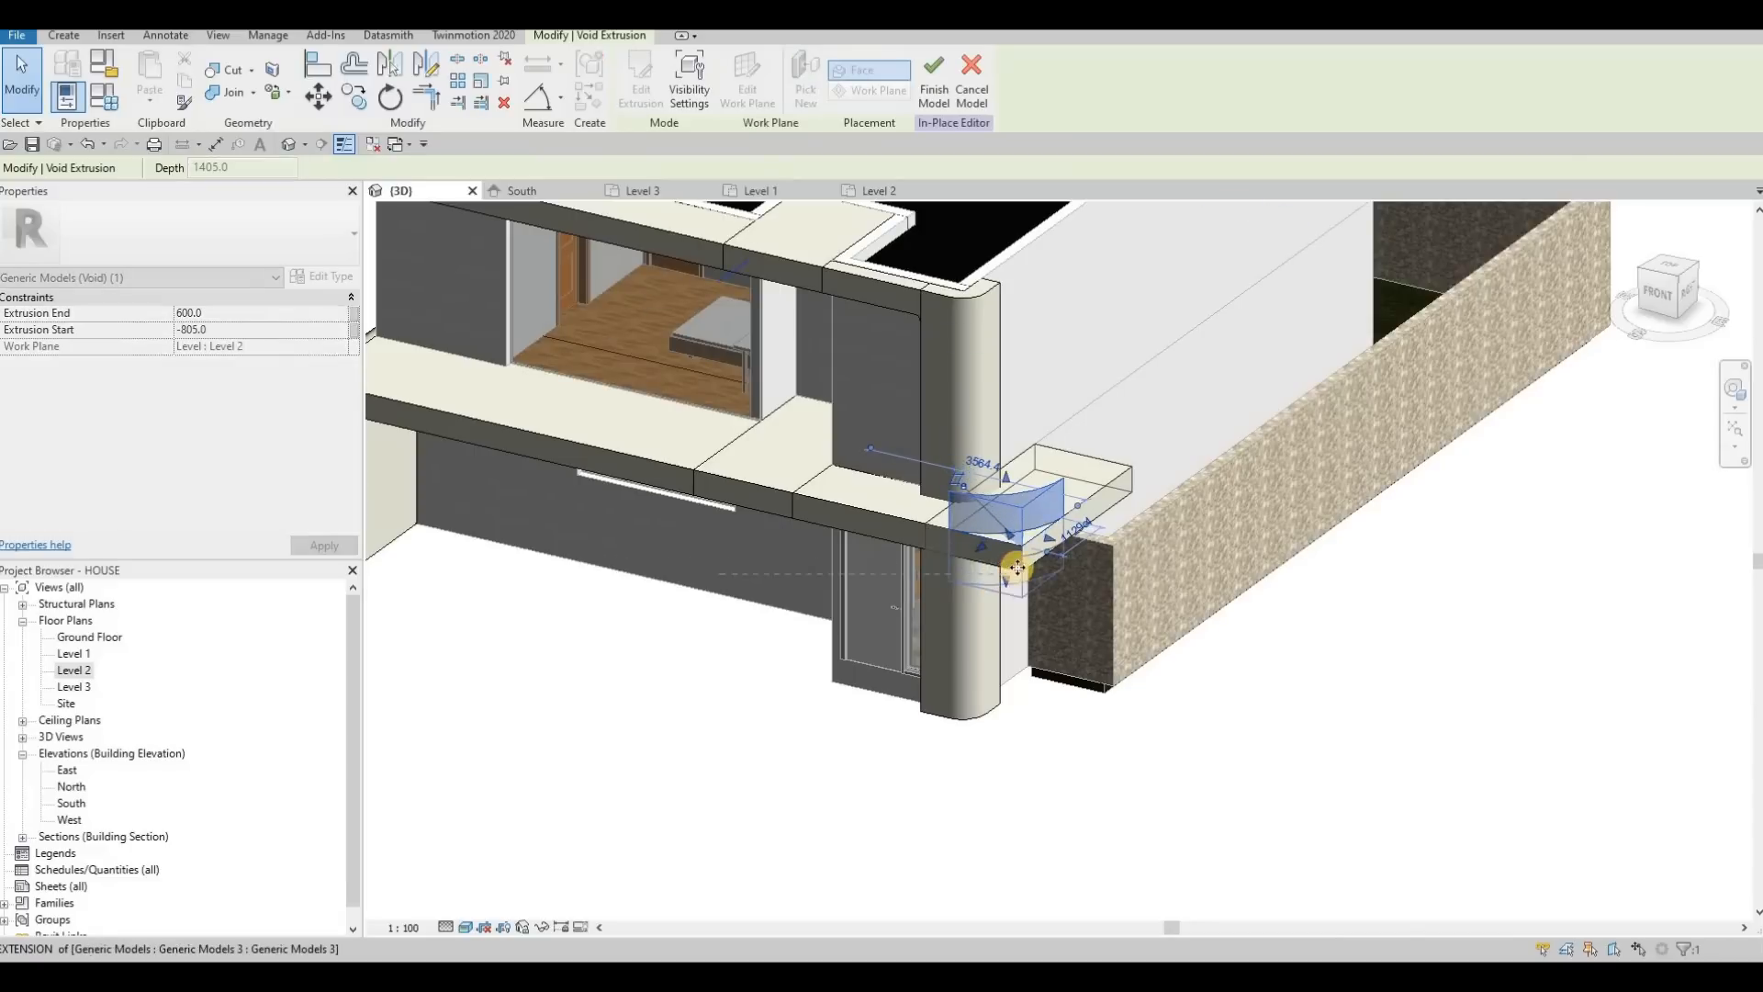
Cut the end slab with the void to round its corner, and finish the in-place model
click(220, 73)
key(Escape)
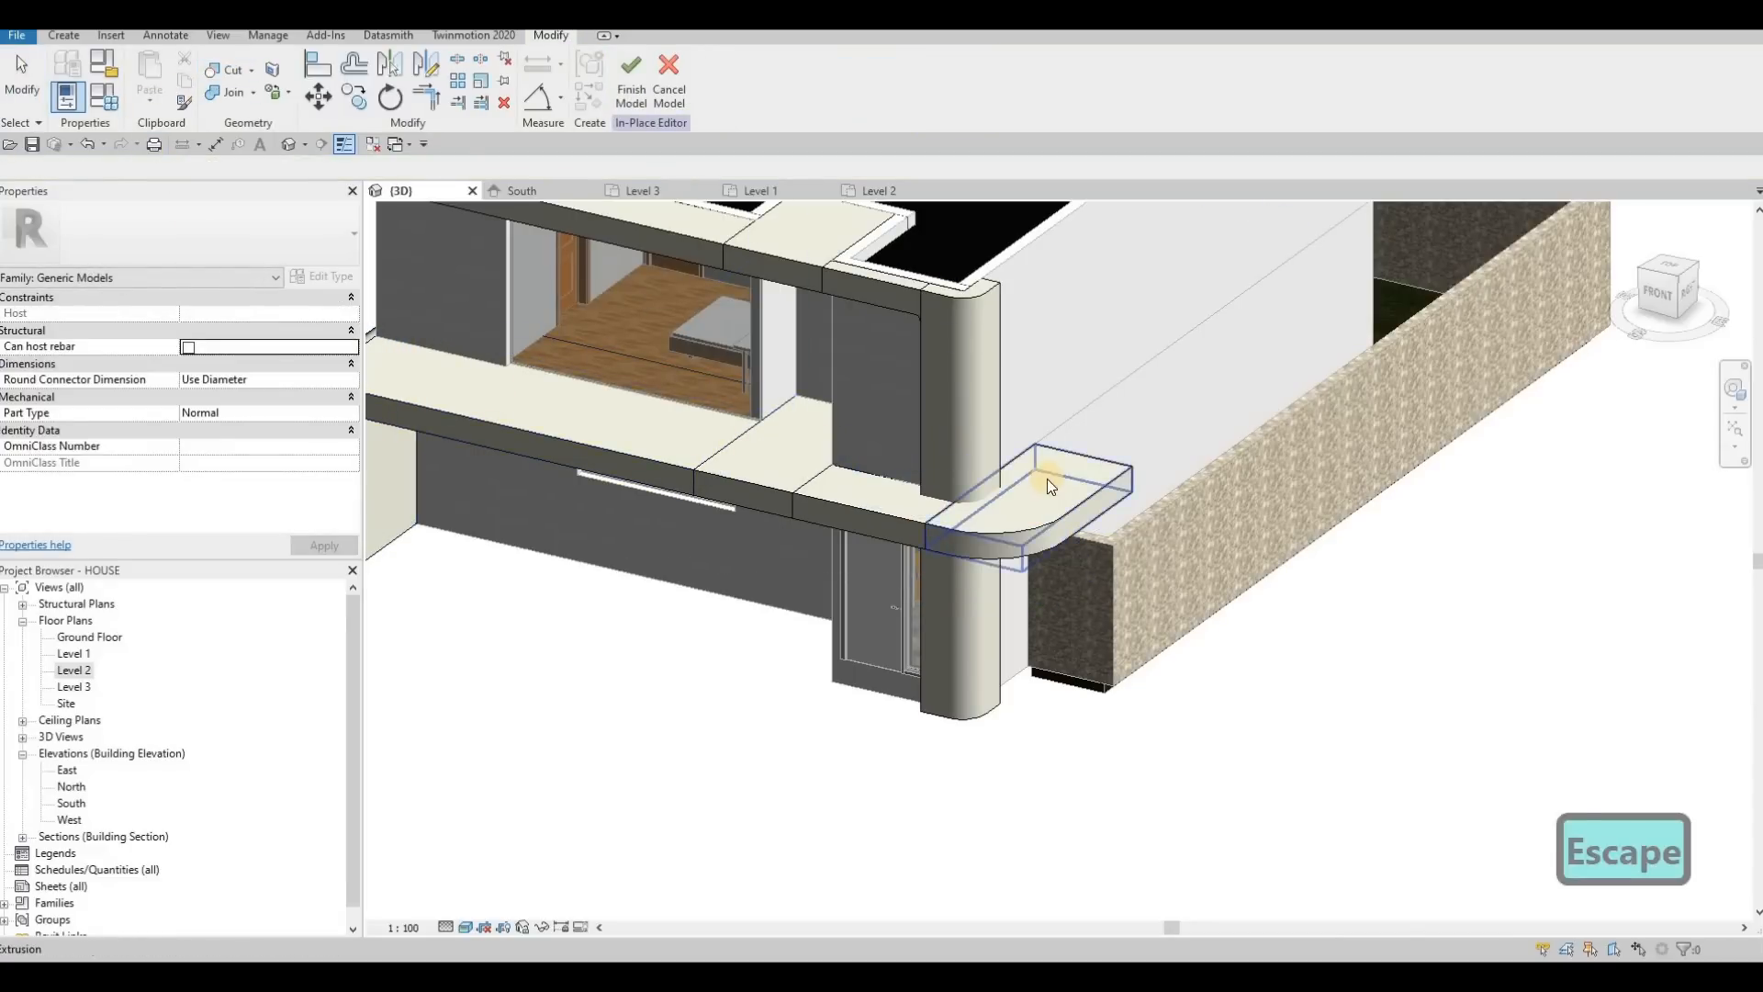
shift+middle_drag(1047, 477, 681, 152)
click(627, 77)
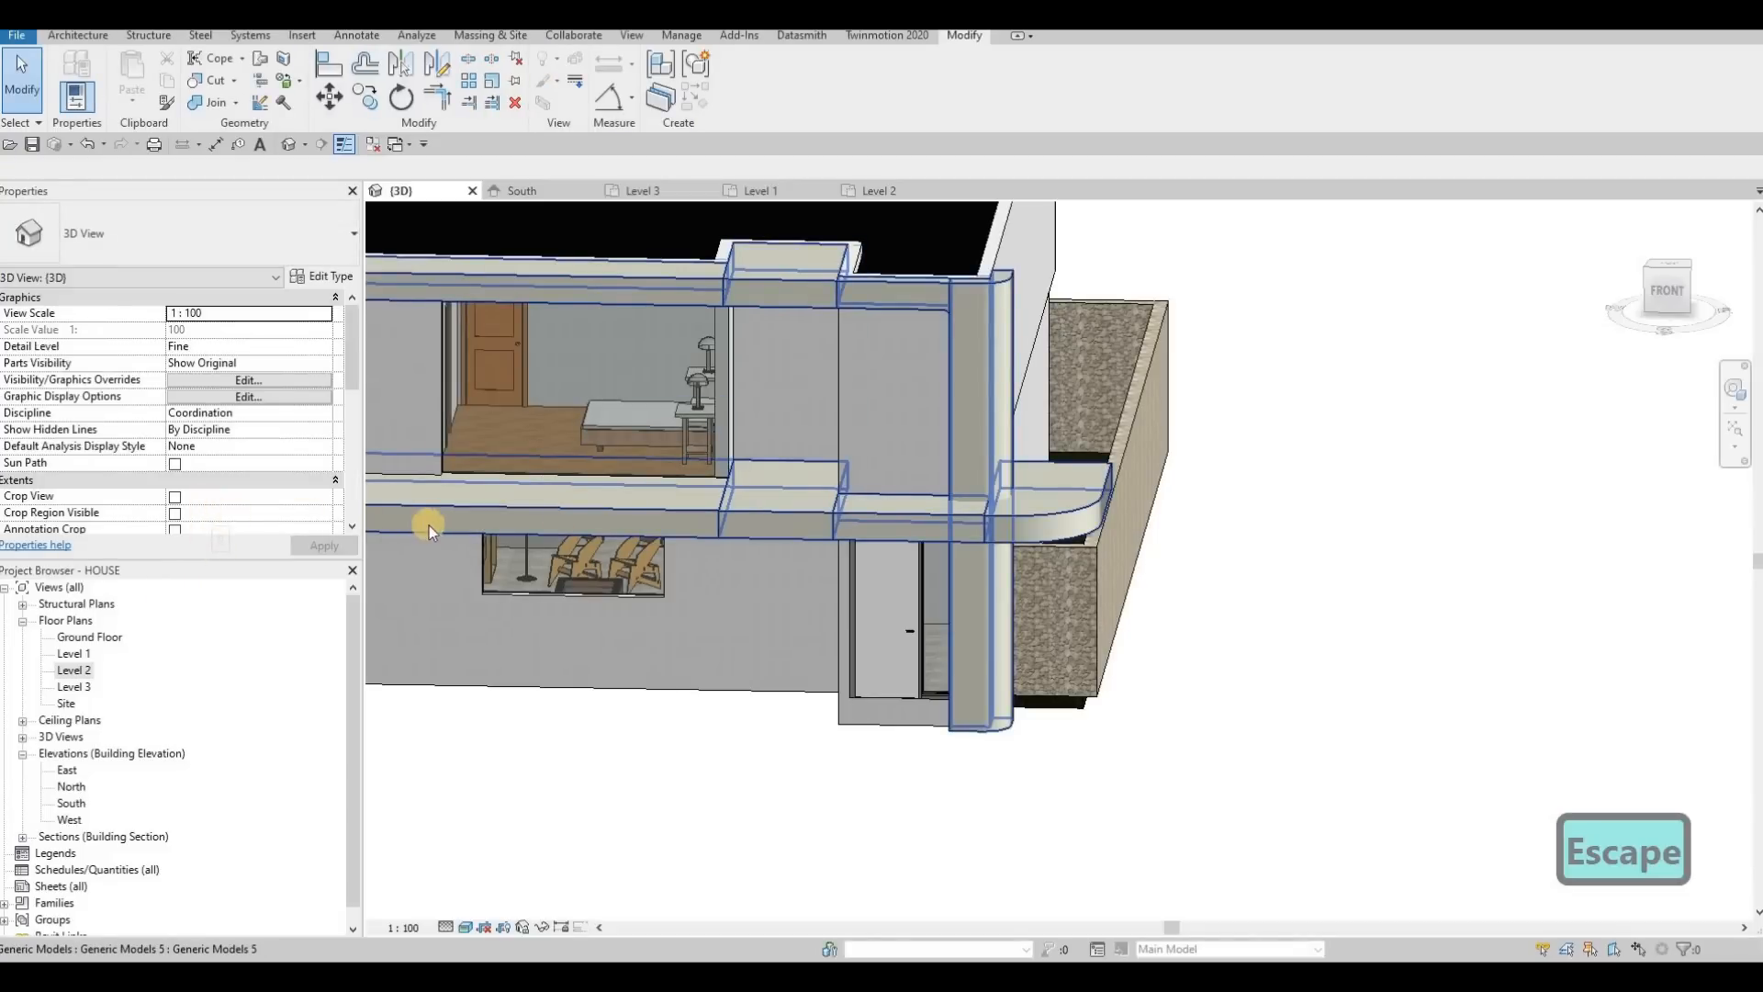
Open the Level 2 floor plan and set the cut plane offset in its view range to 1200
click(885, 193)
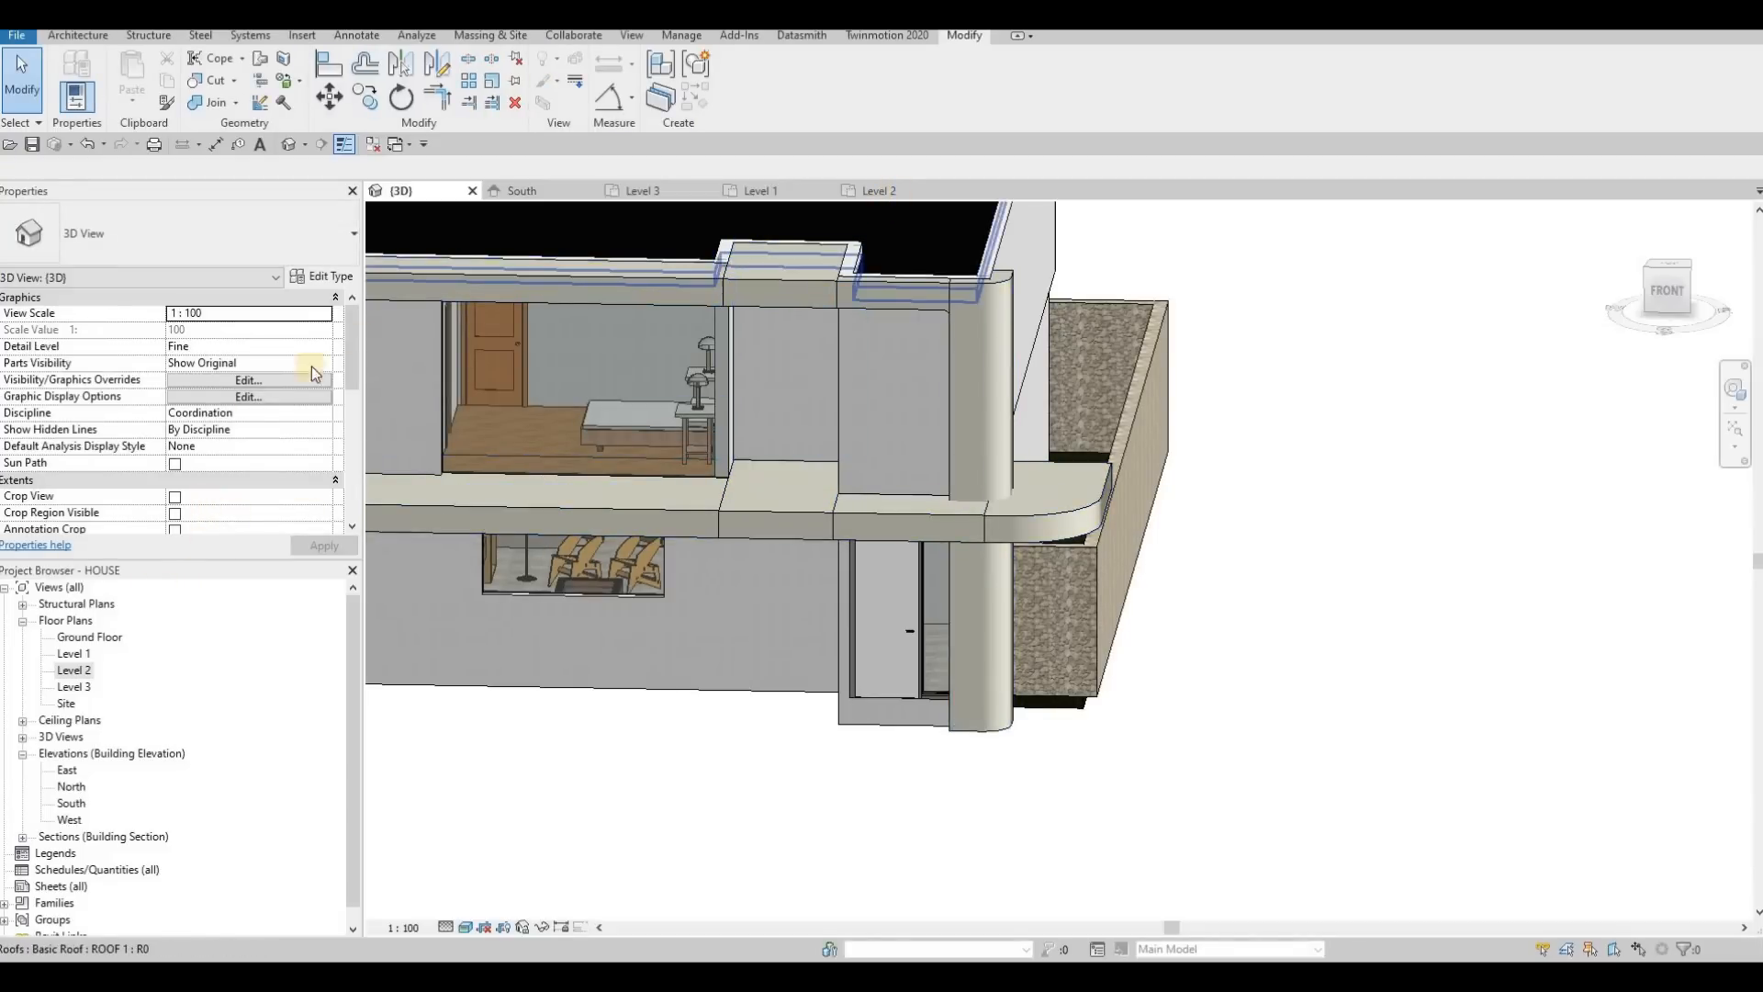
scroll(255, 404, down, 6)
scroll(253, 402, up, 2)
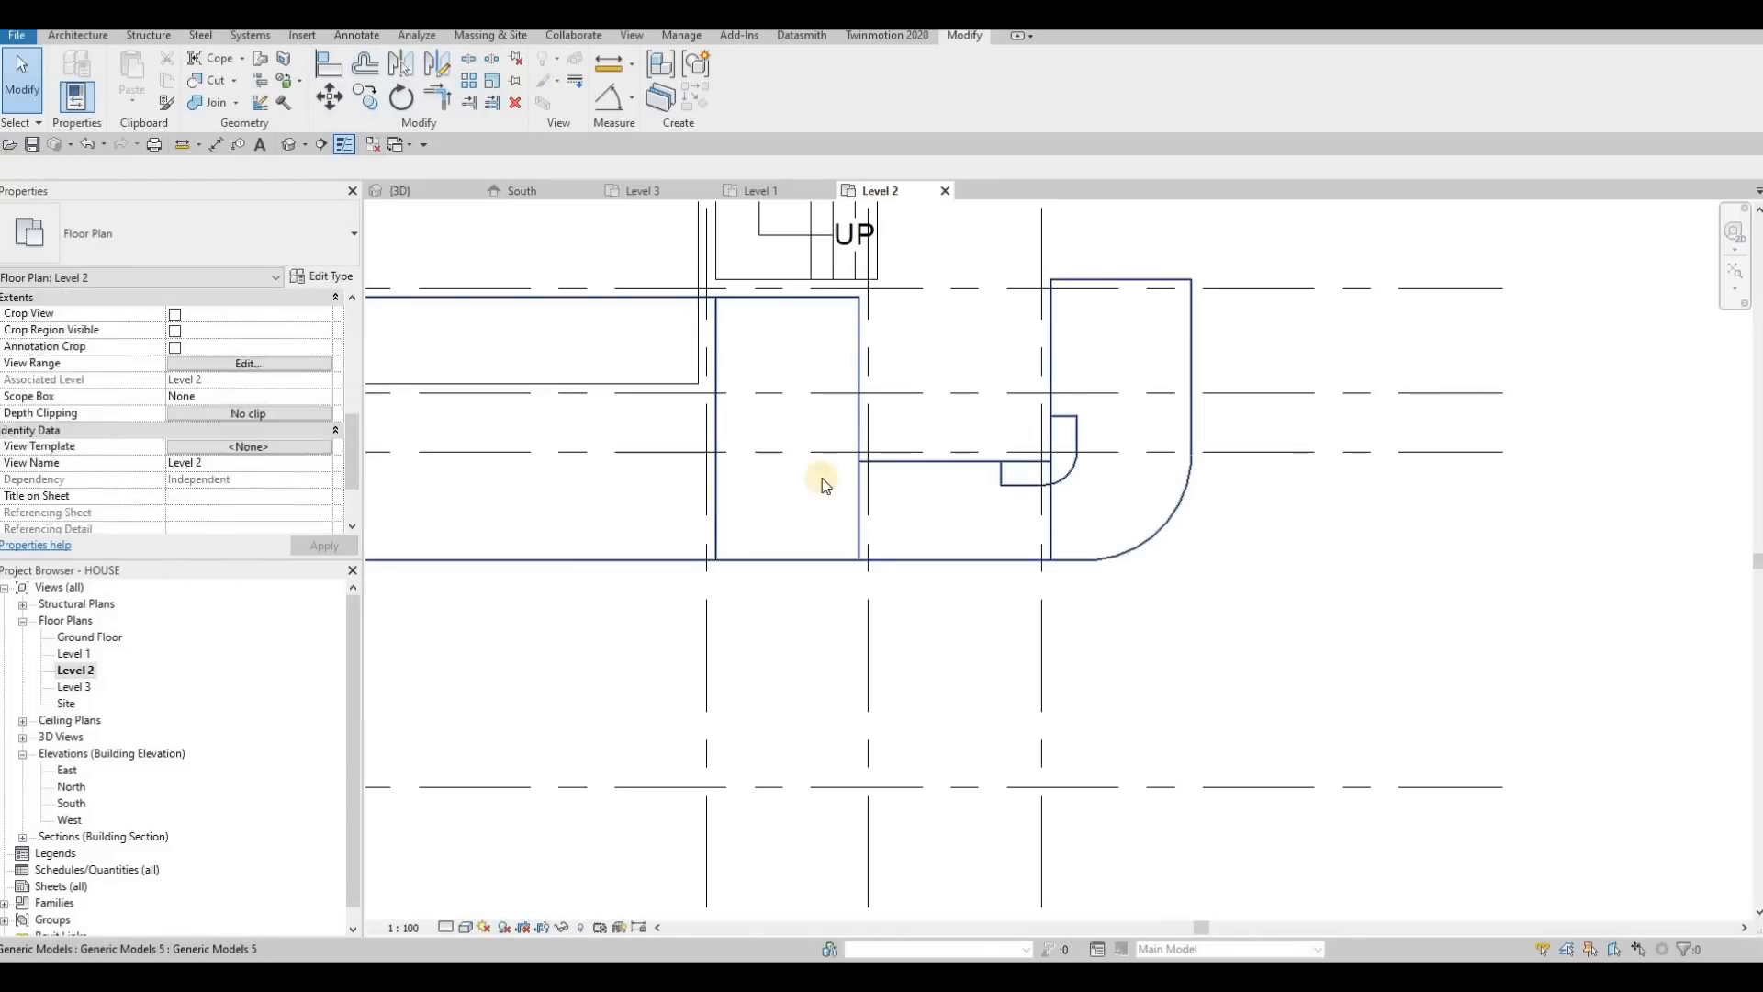
scroll(681, 441, down, 5)
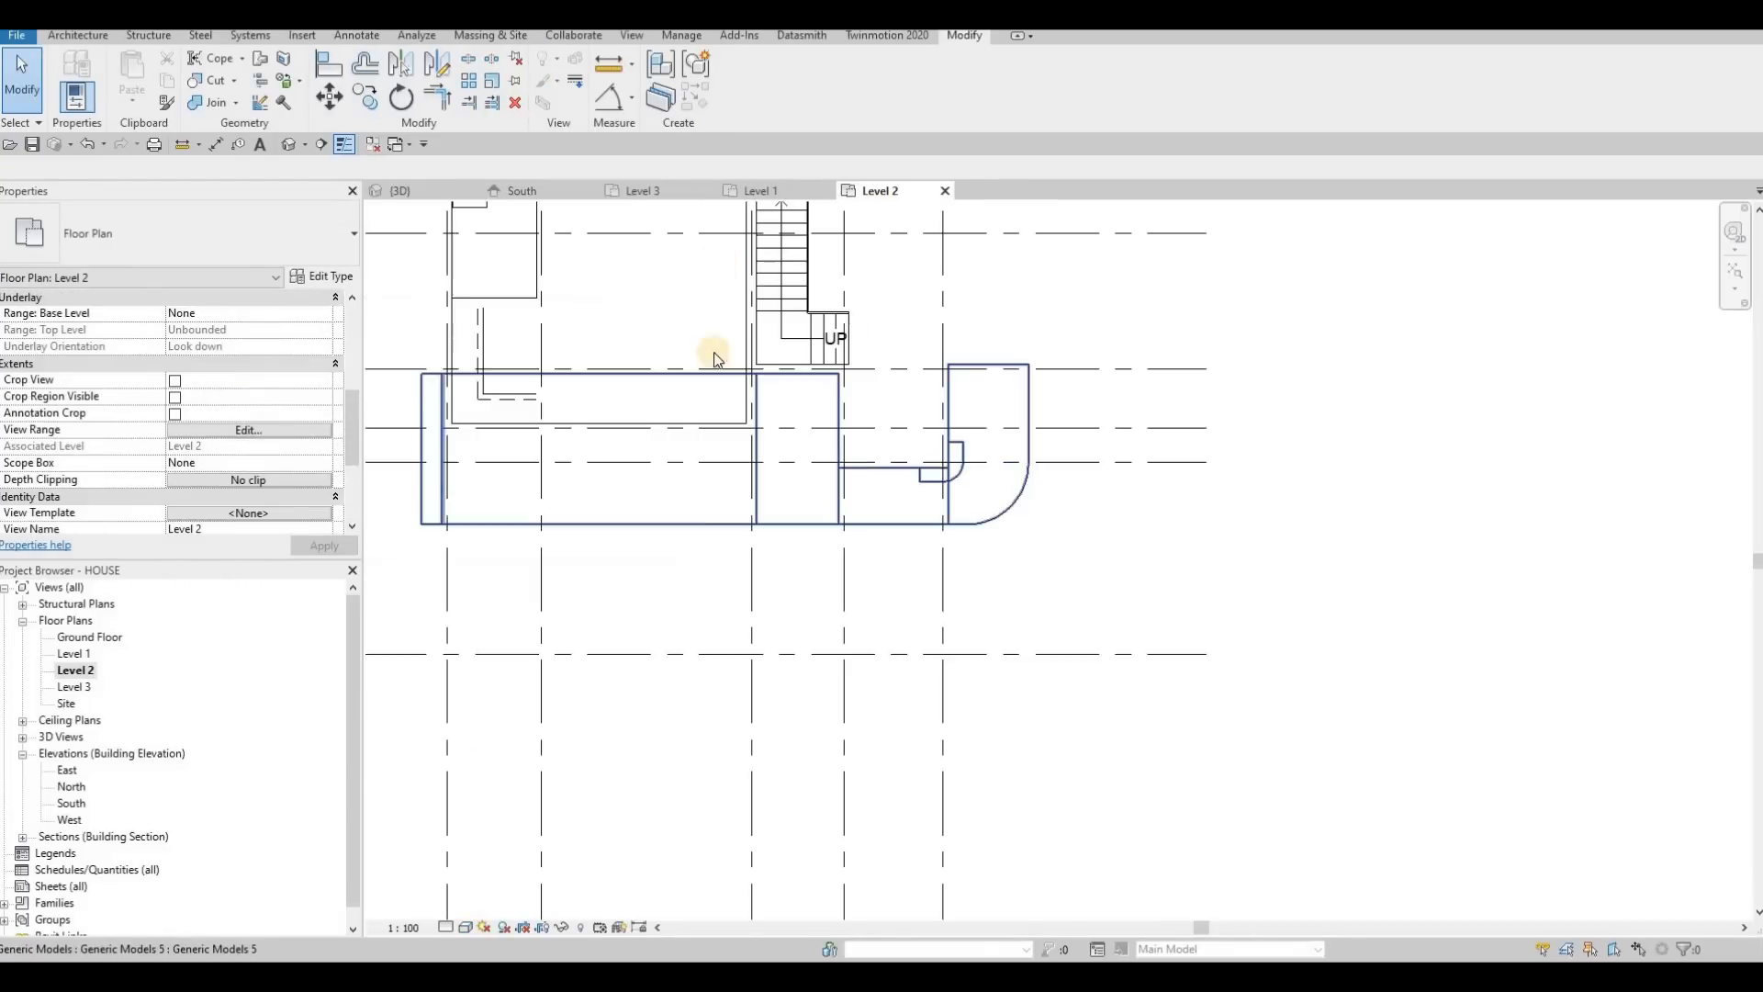
click(249, 430)
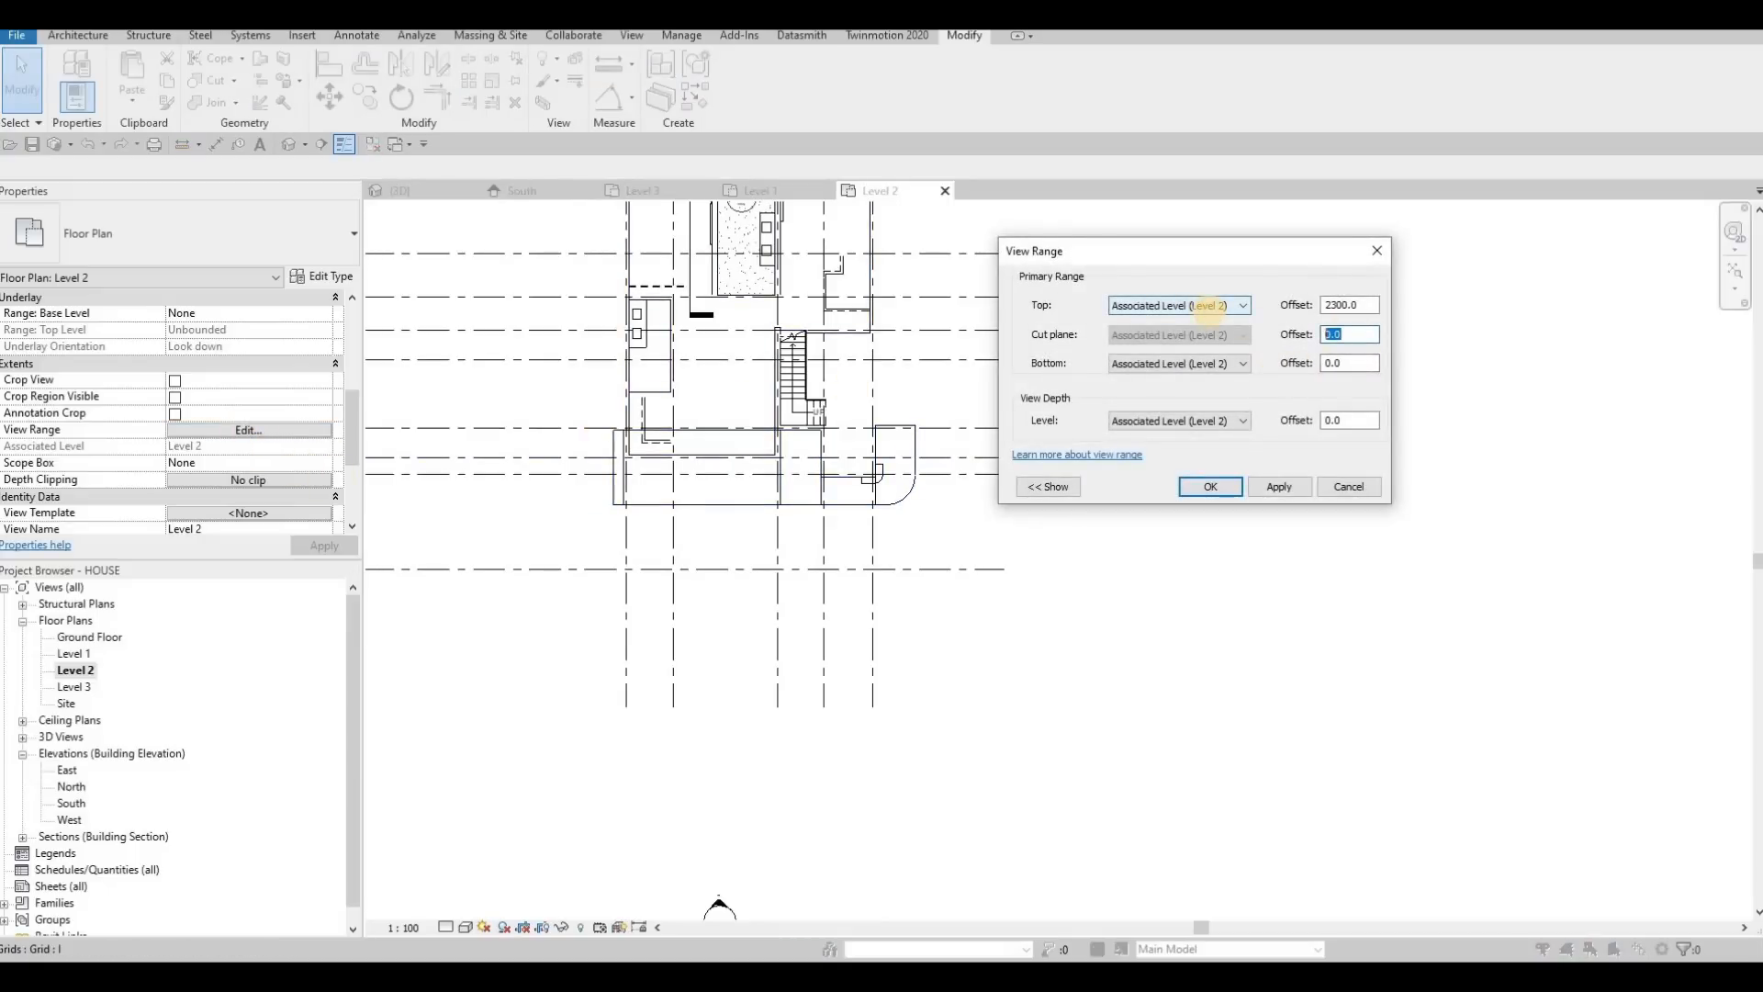
text(1200)
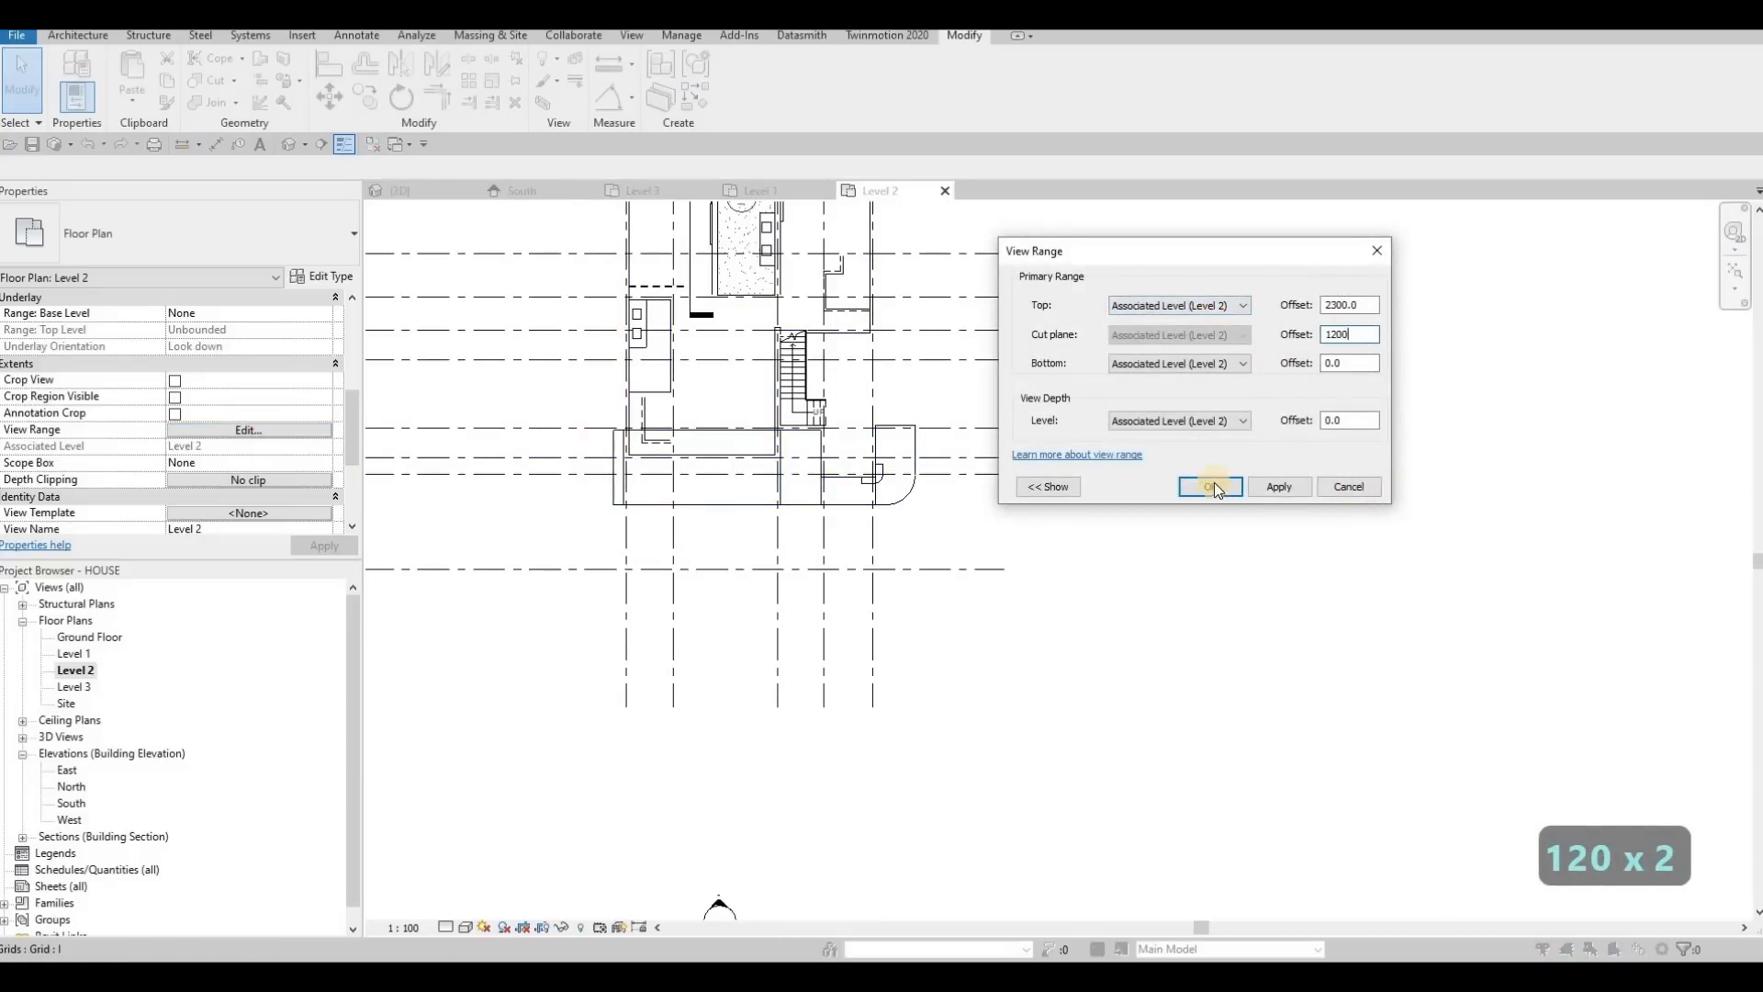
click(1213, 486)
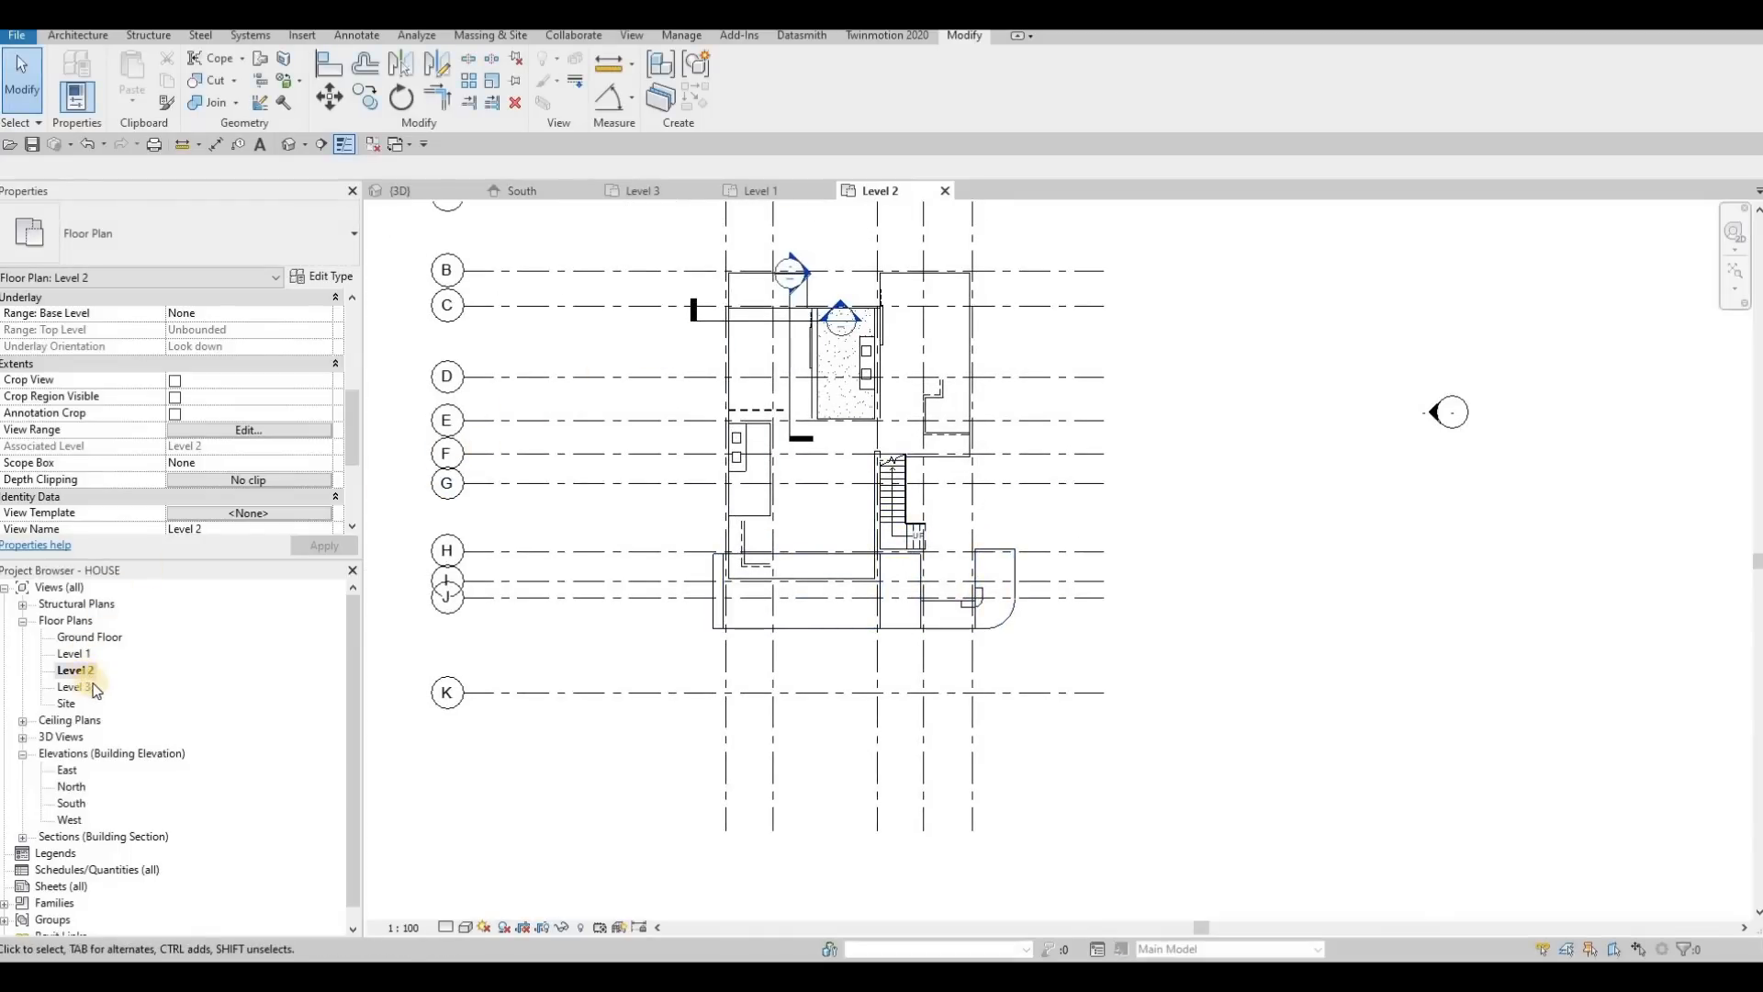
click(265, 441)
drag(1355, 335, 1267, 334)
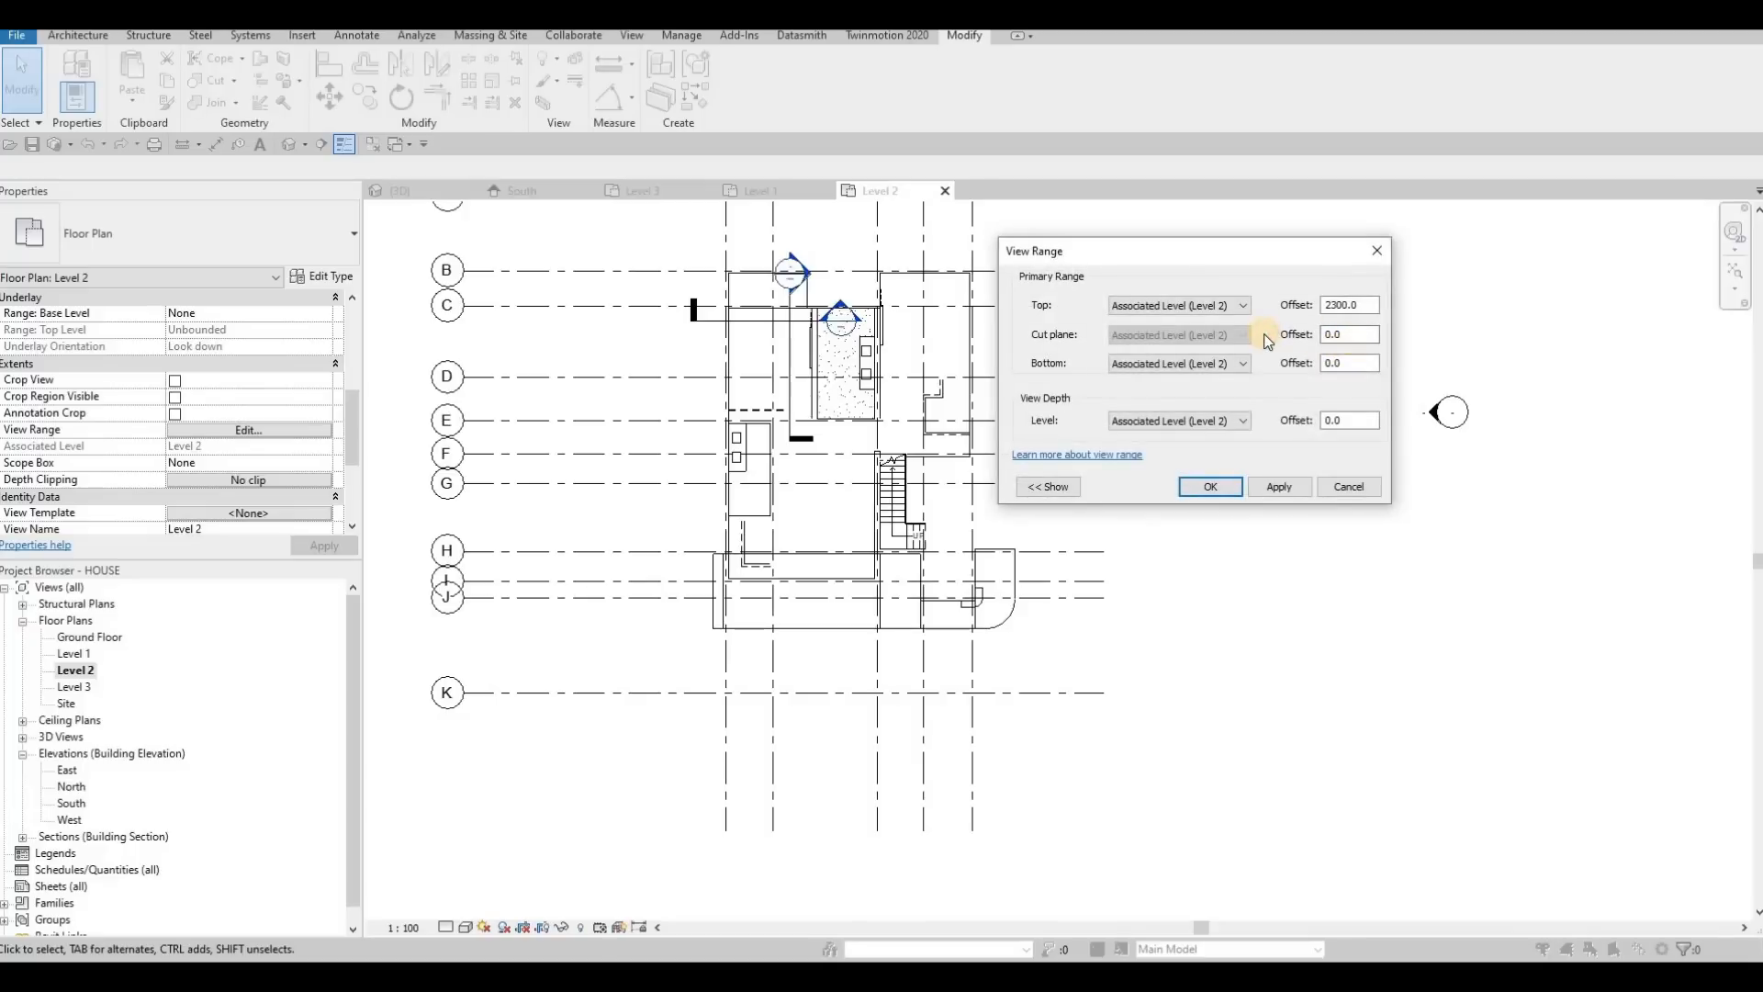
text(1200)
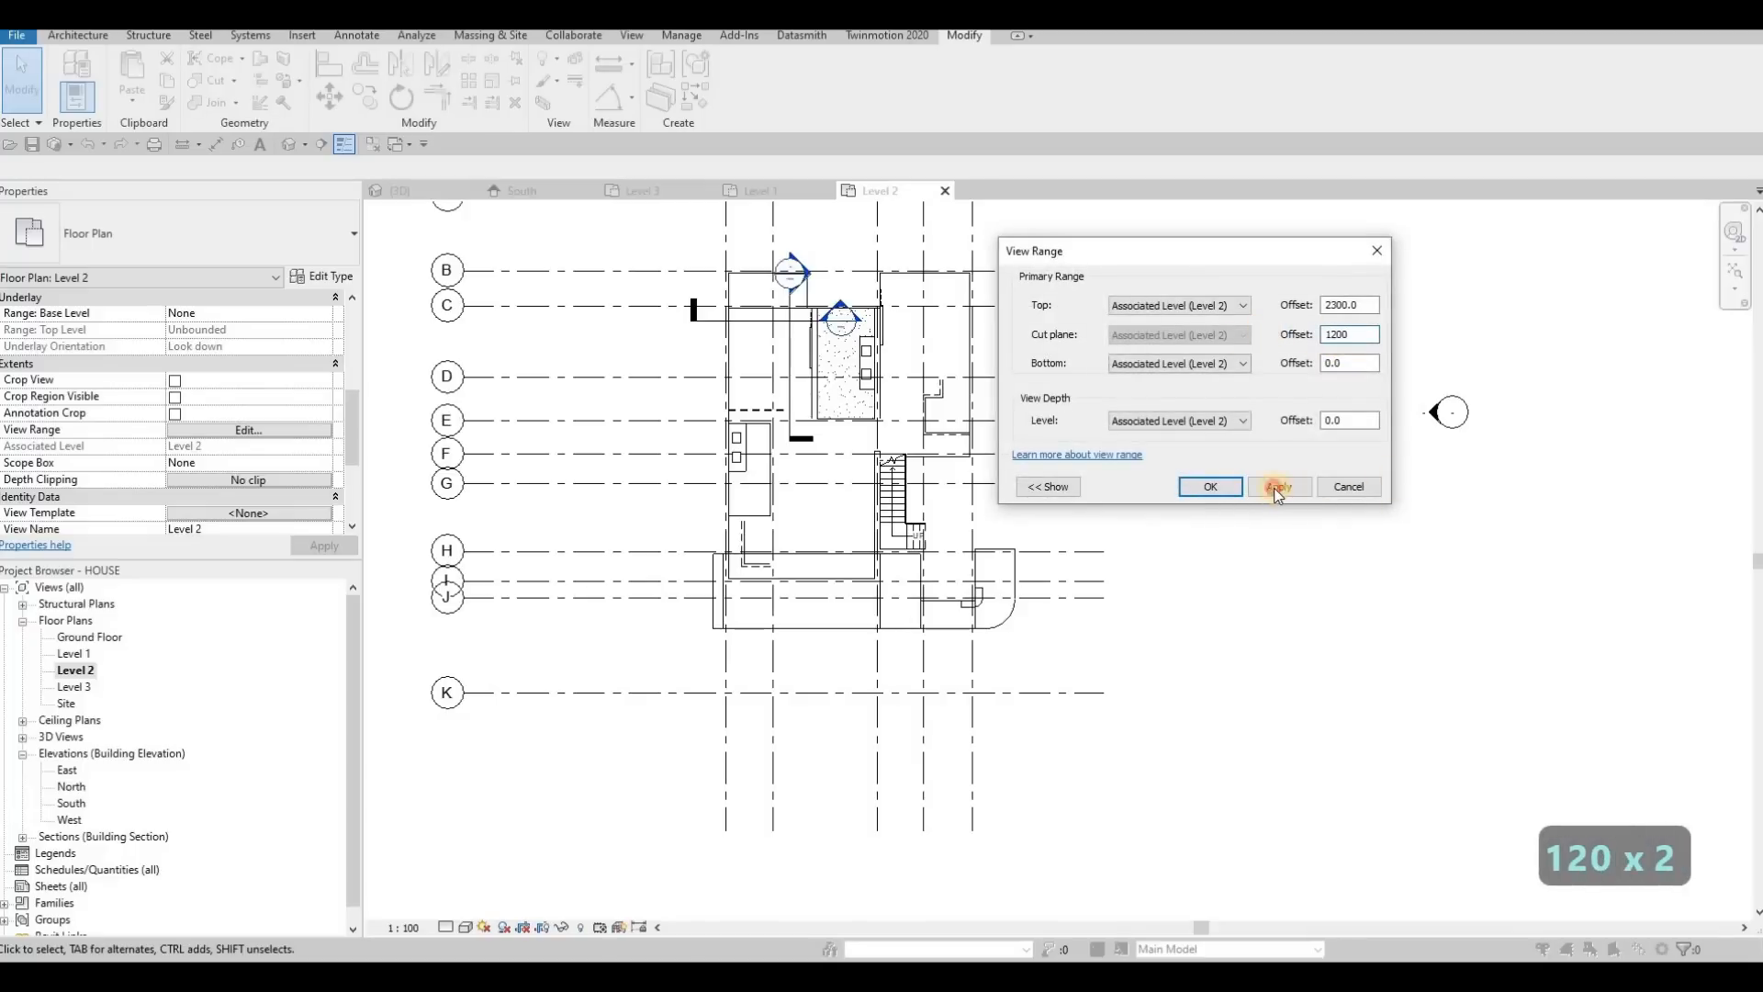
click(1202, 490)
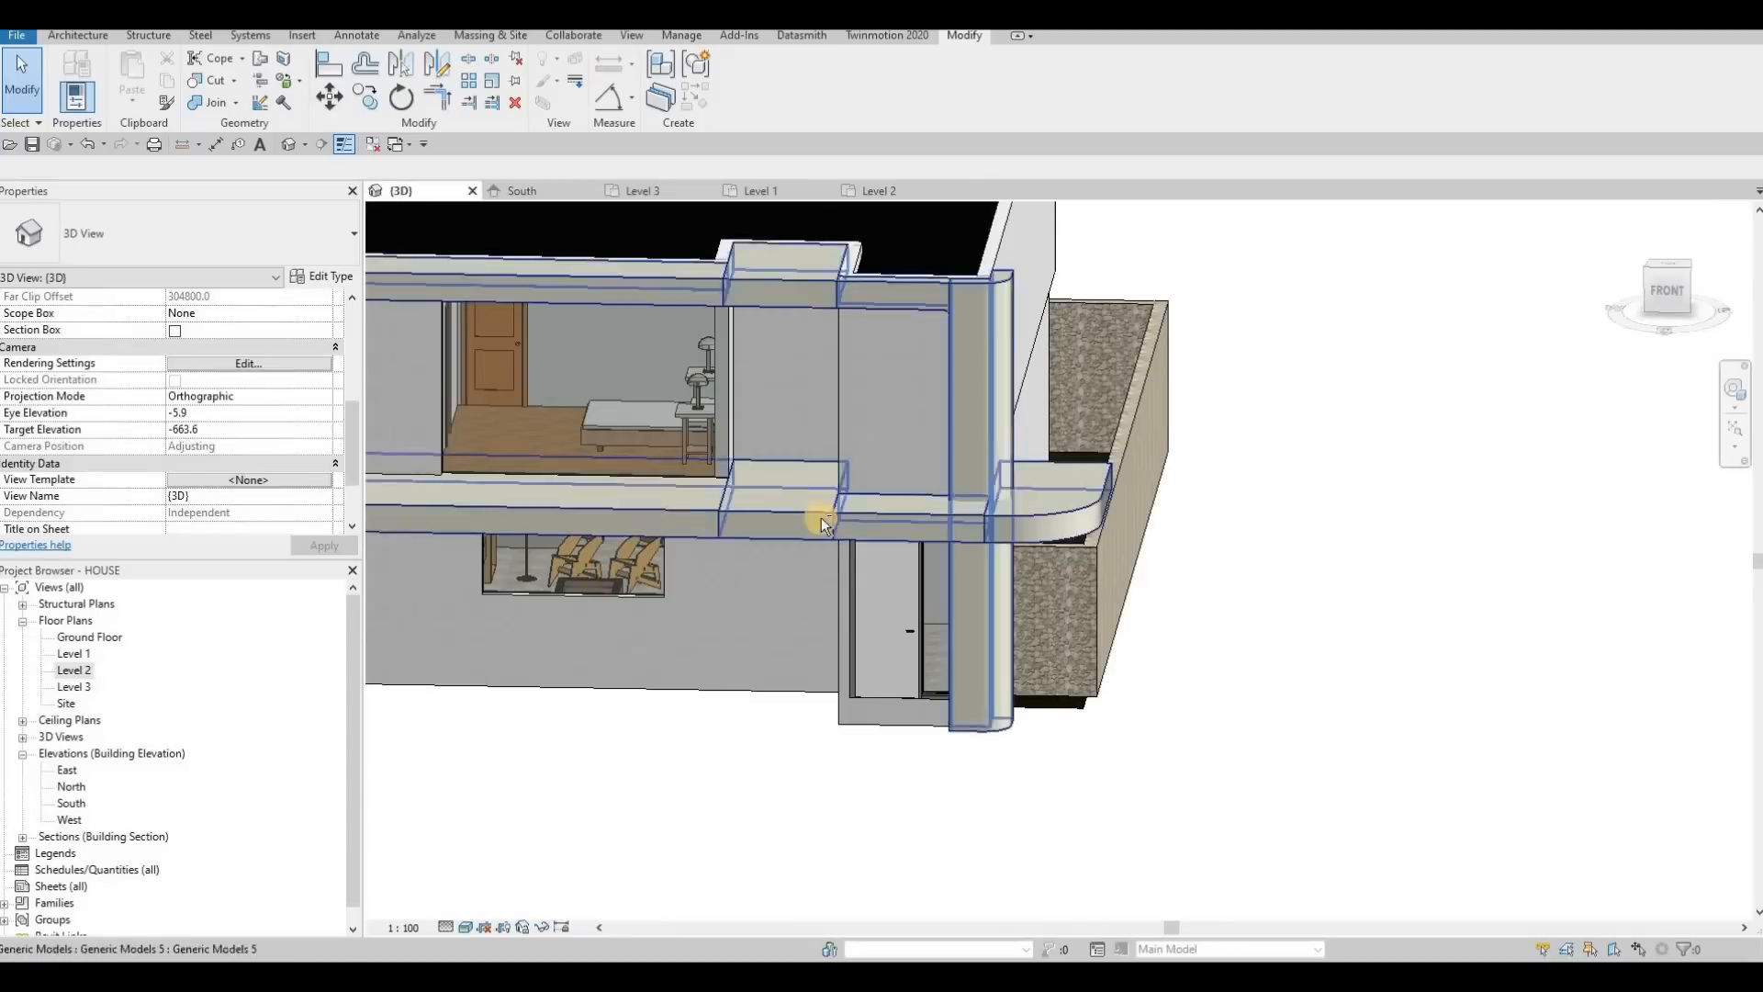
Examine the house's front facade and its rounded slab corners in the 3D view from several angles
key(Escape)
scroll(821, 516, down, 4)
shift+middle_drag(827, 551, 918, 570)
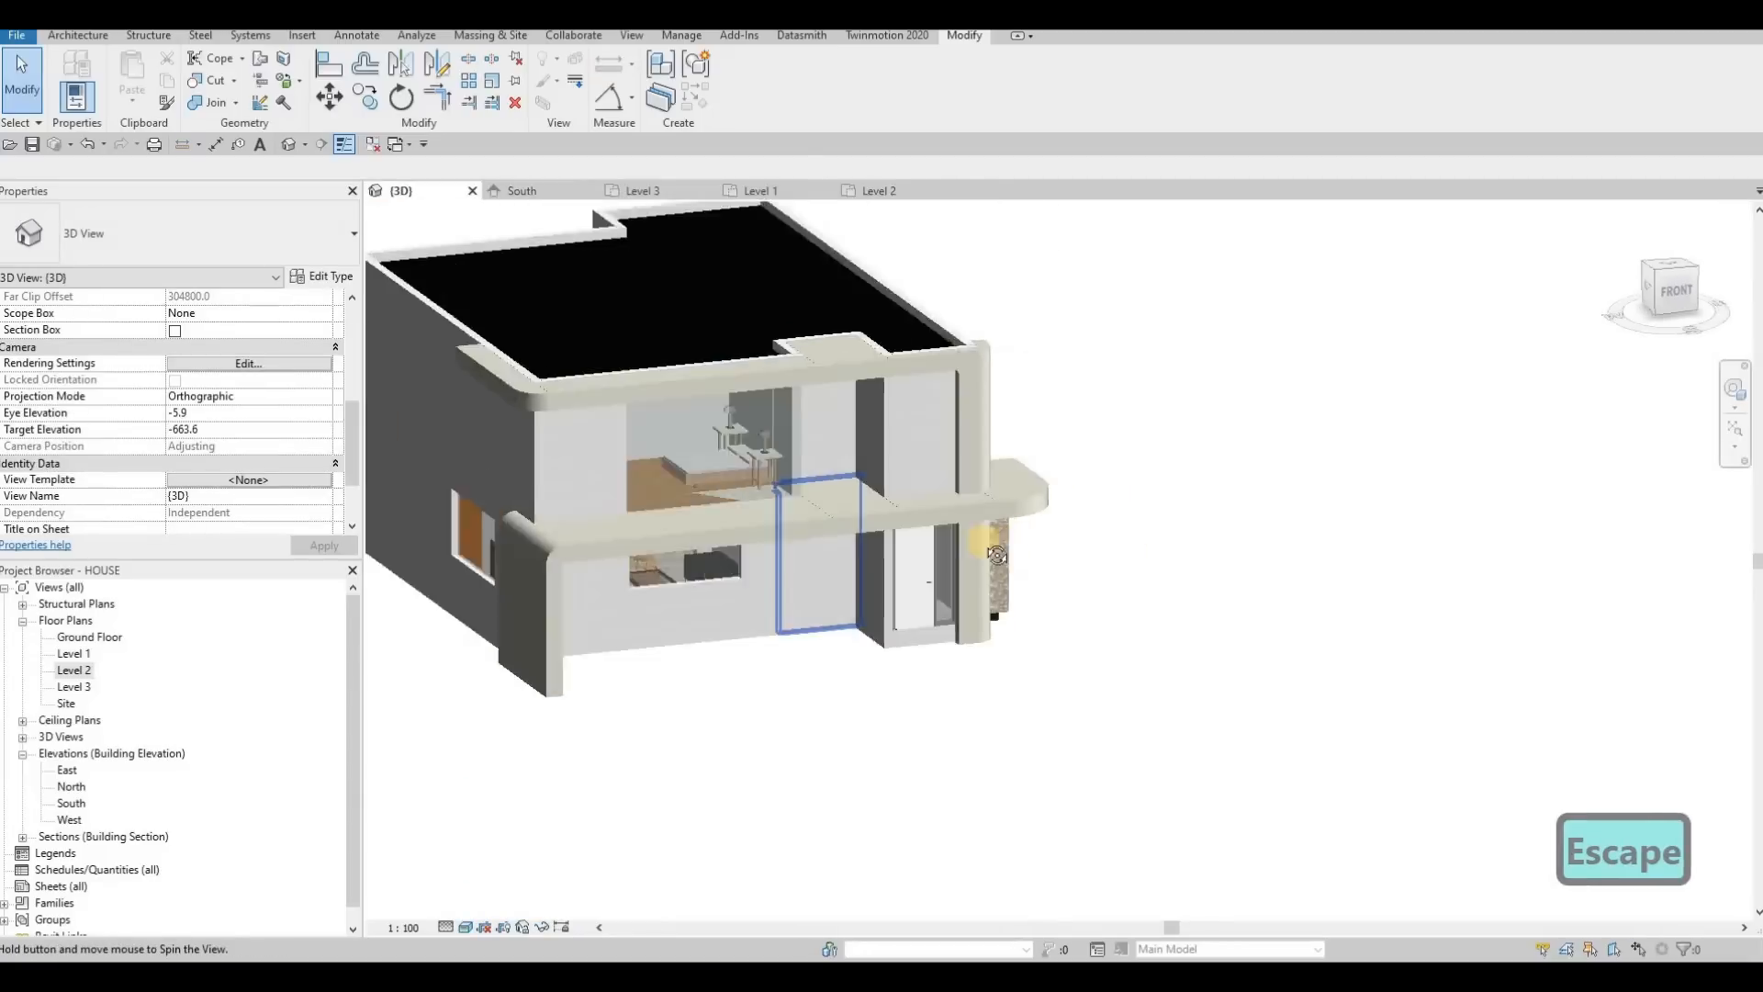
scroll(913, 588, up, 2)
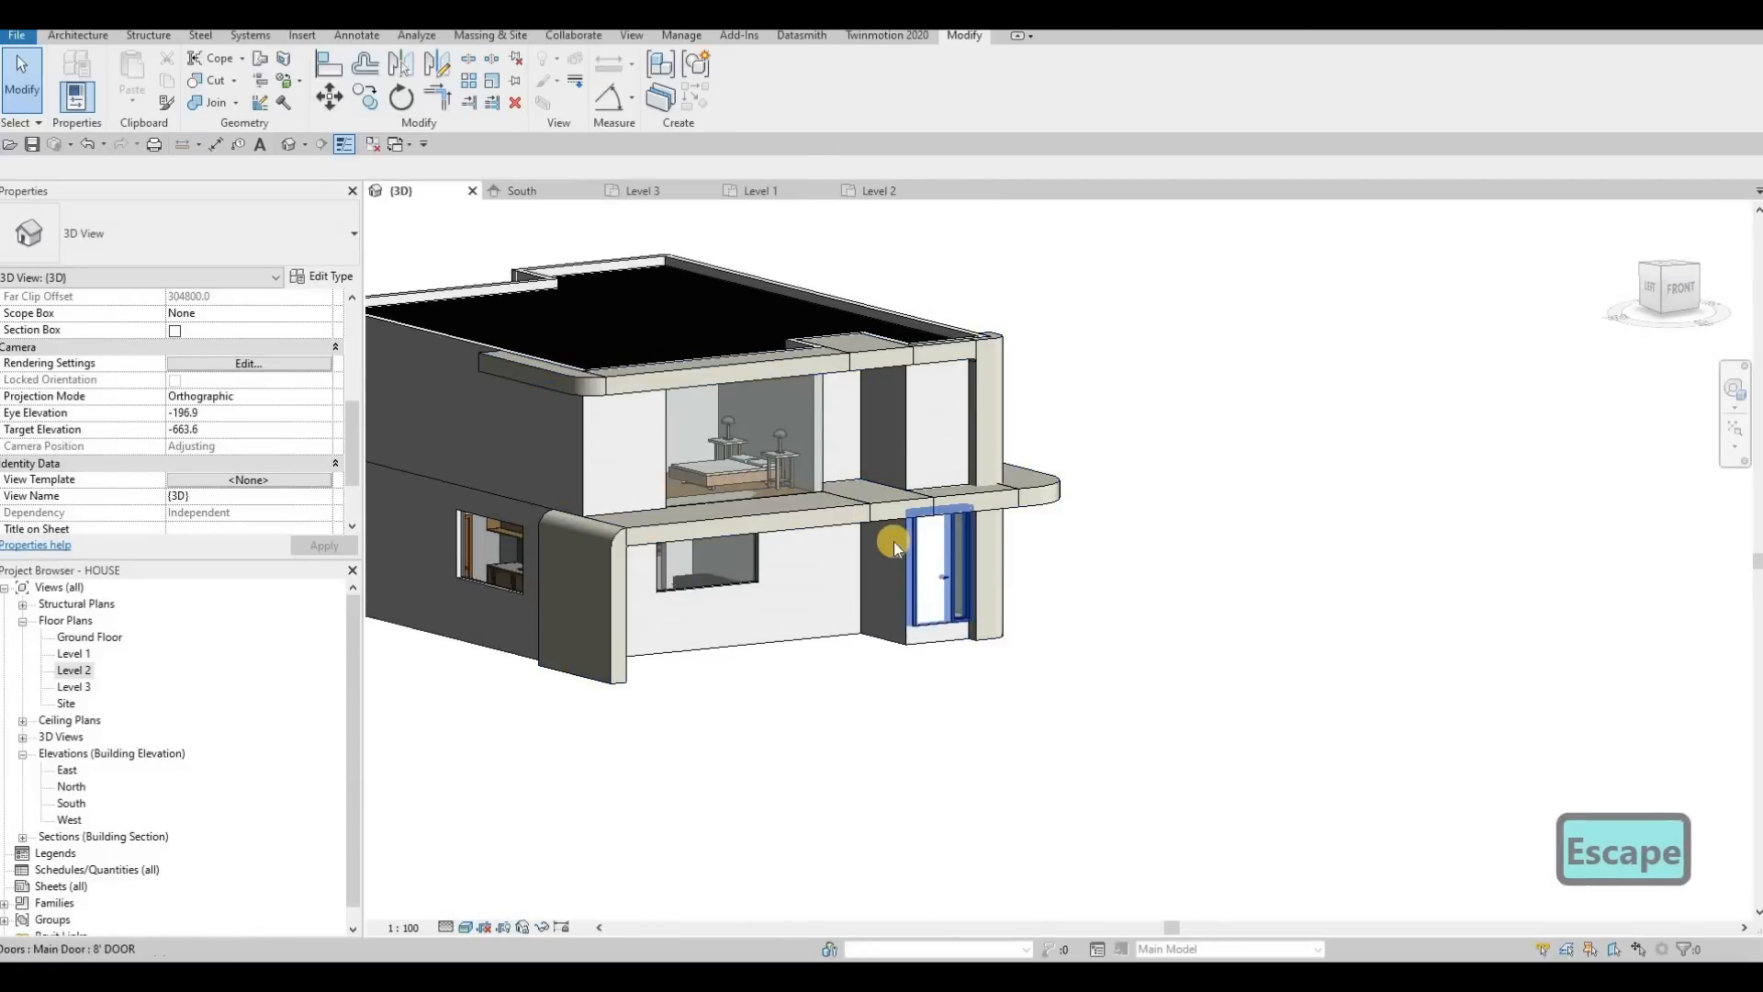
shift+middle_drag(788, 553, 800, 575)
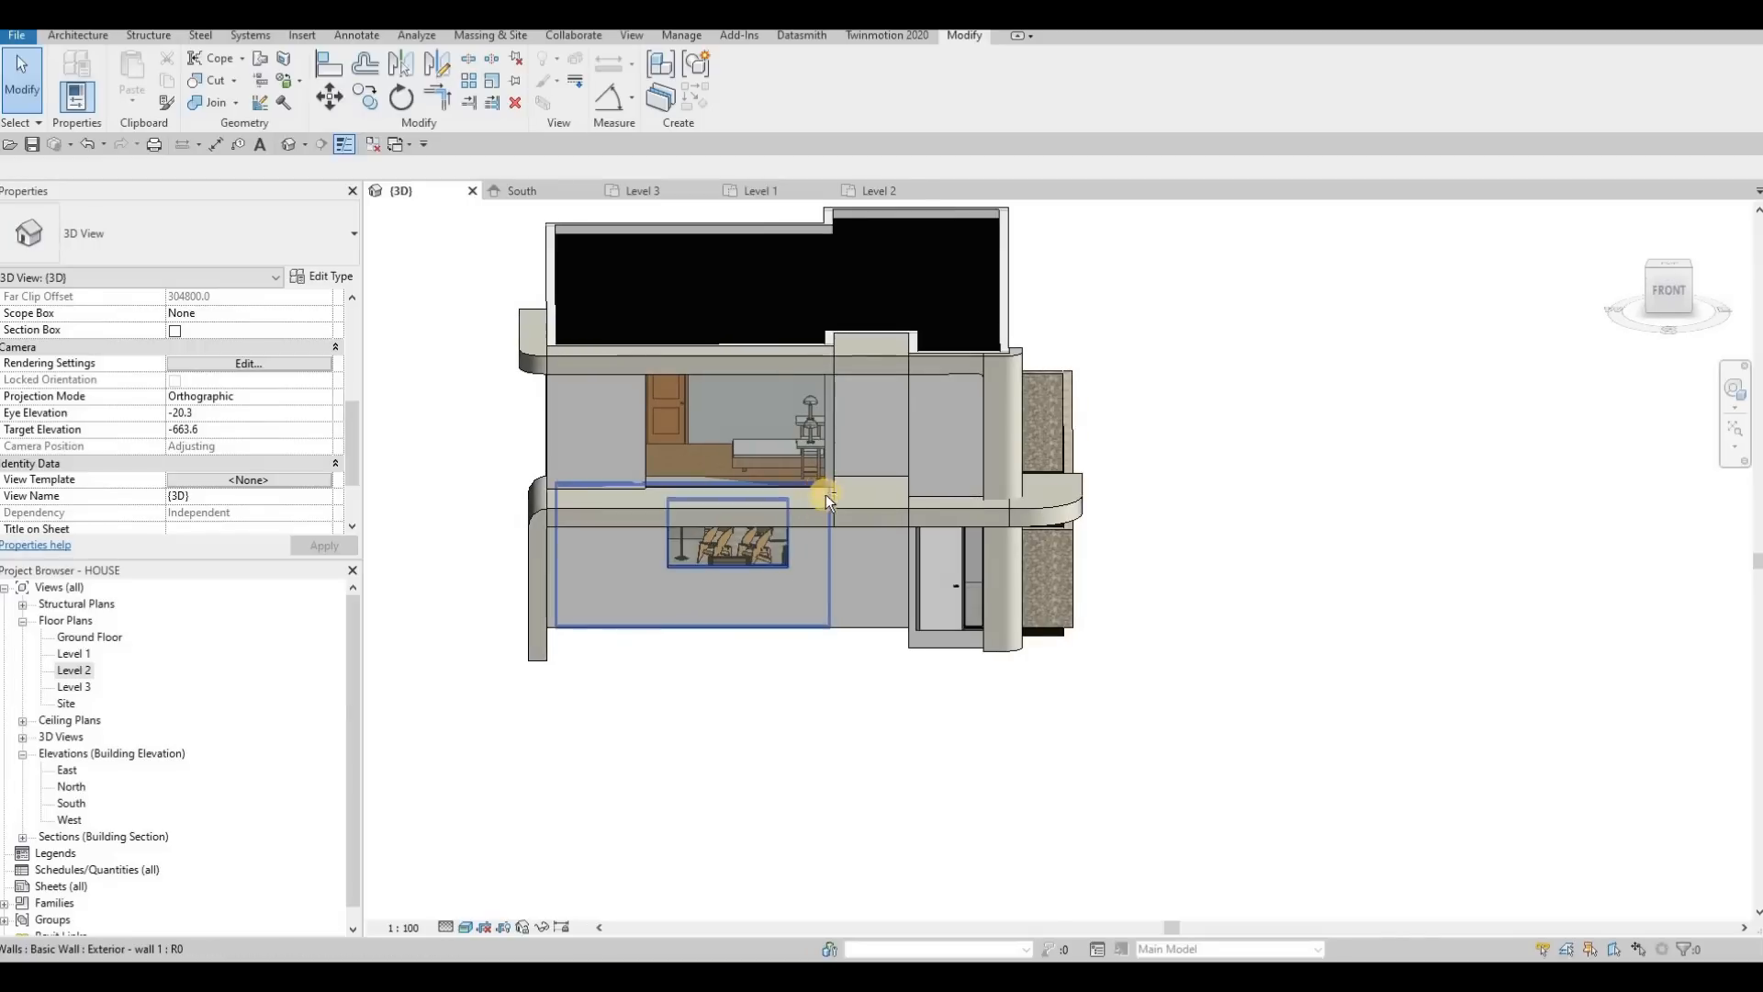
shift+middle_drag(825, 494, 818, 492)
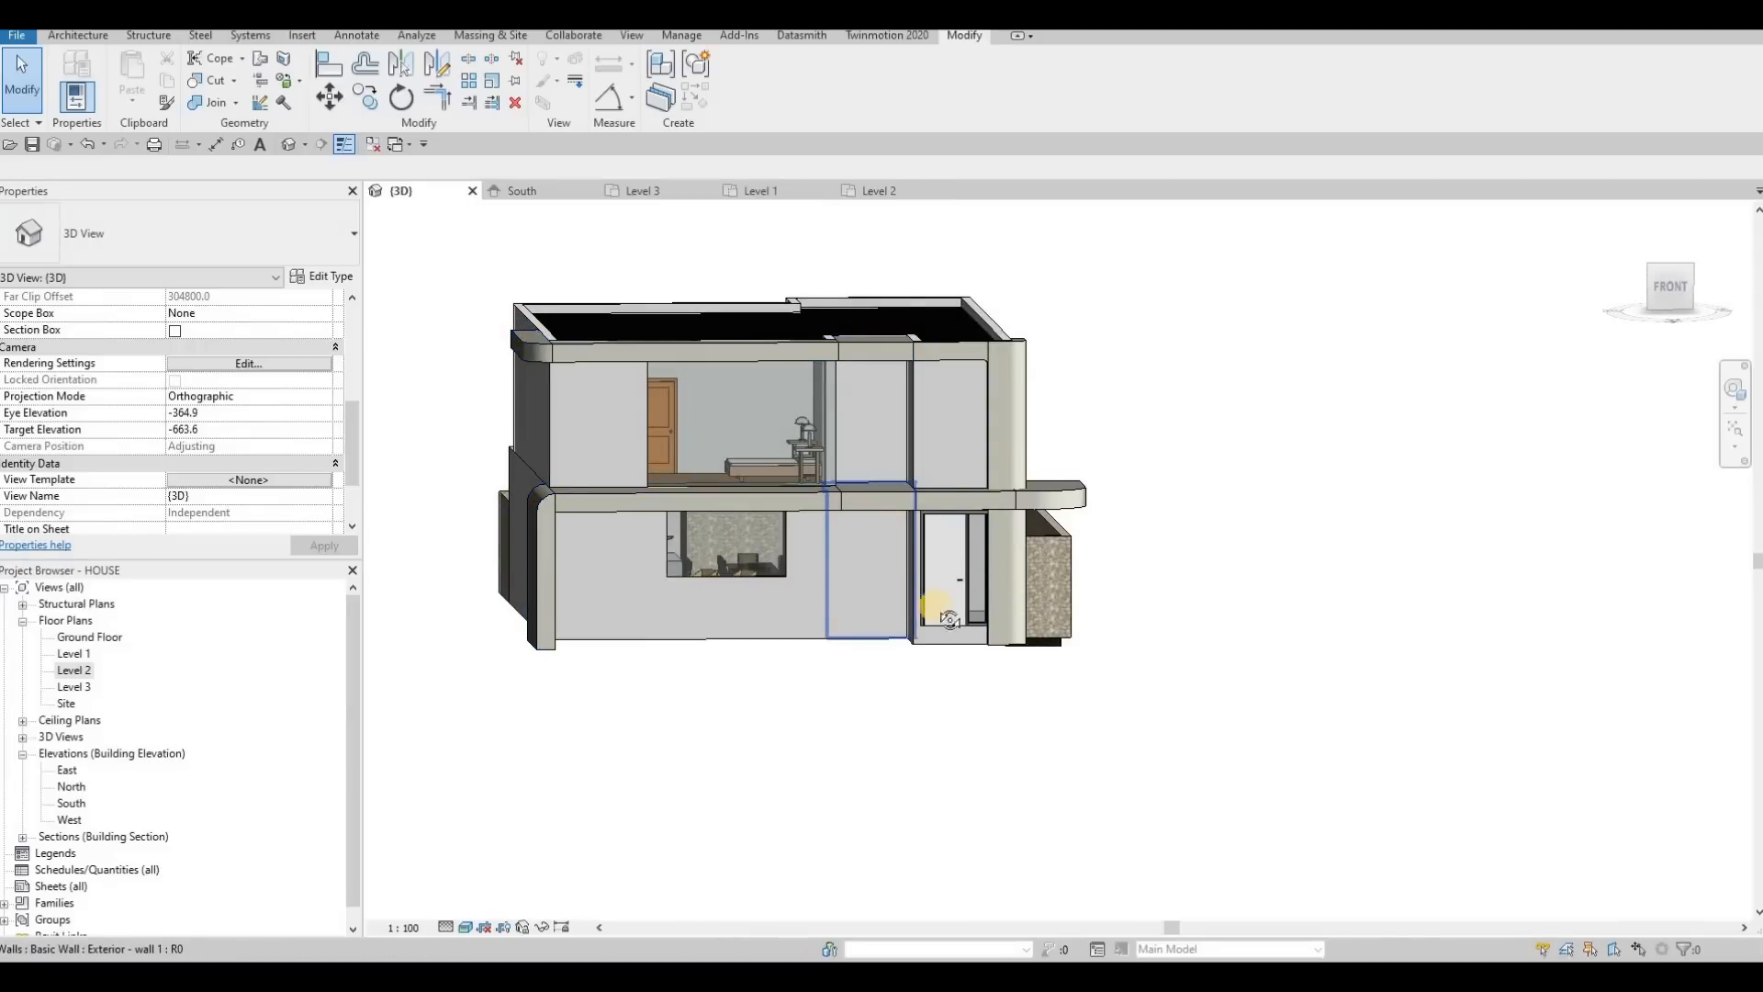
shift+middle_drag(933, 610, 885, 553)
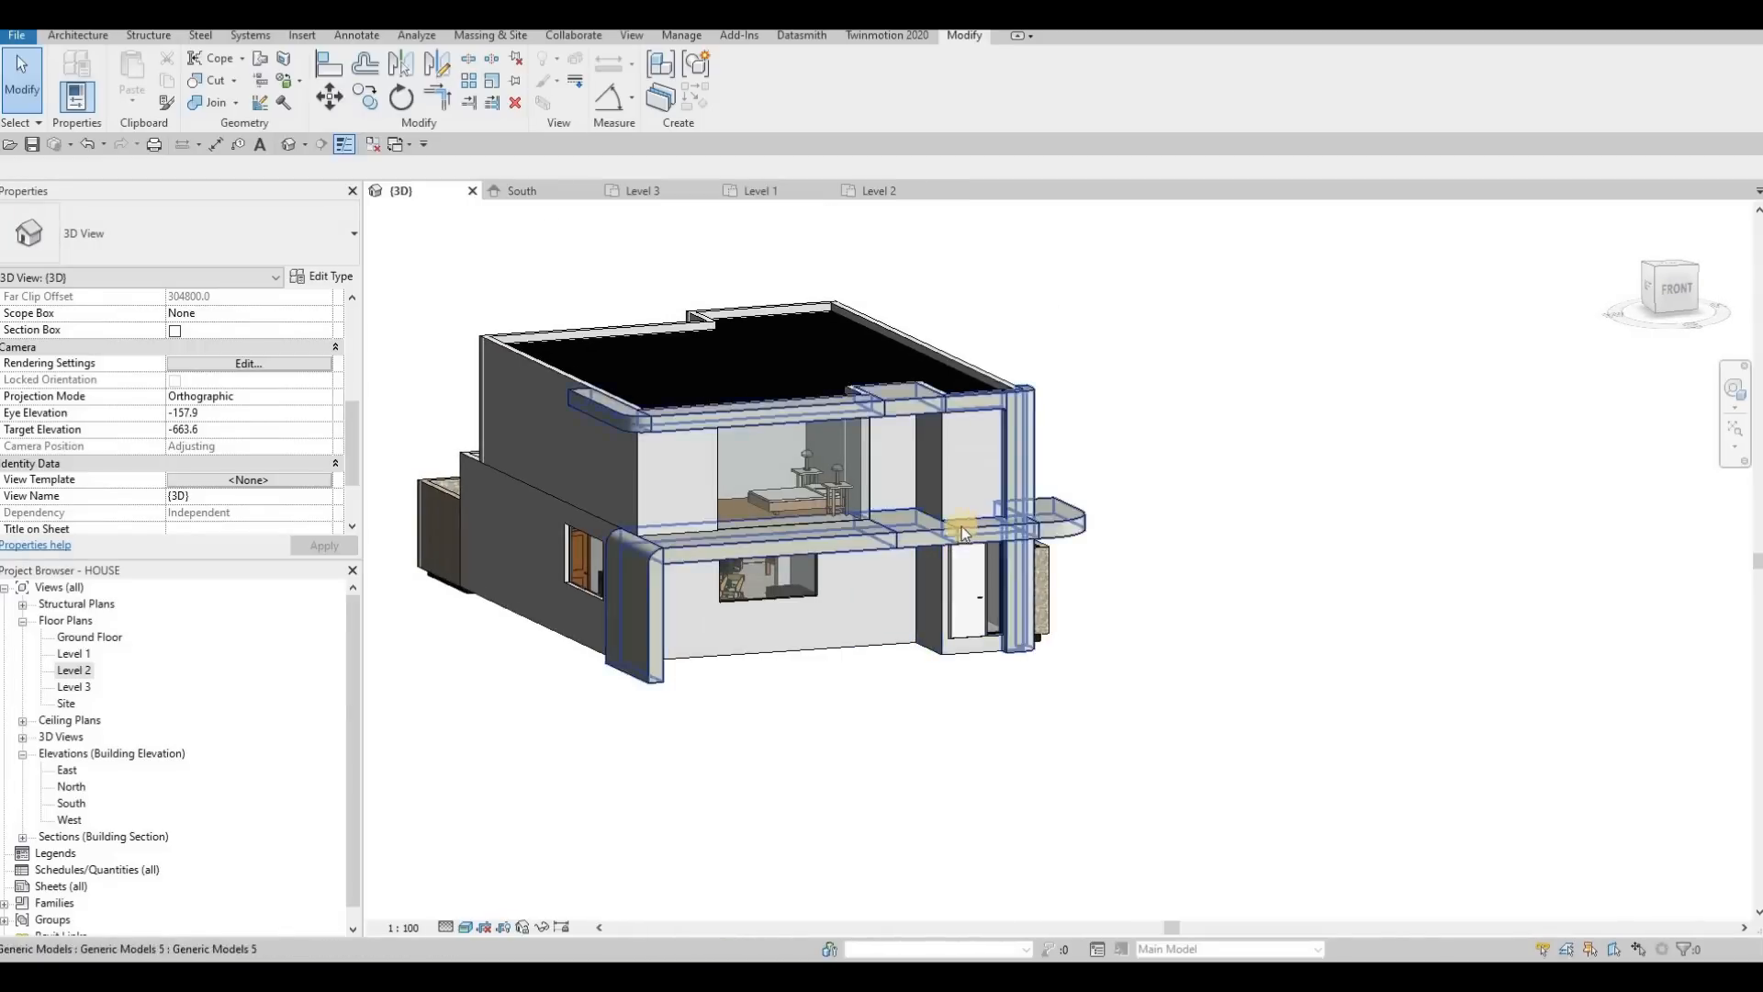
scroll(955, 529, up, 2)
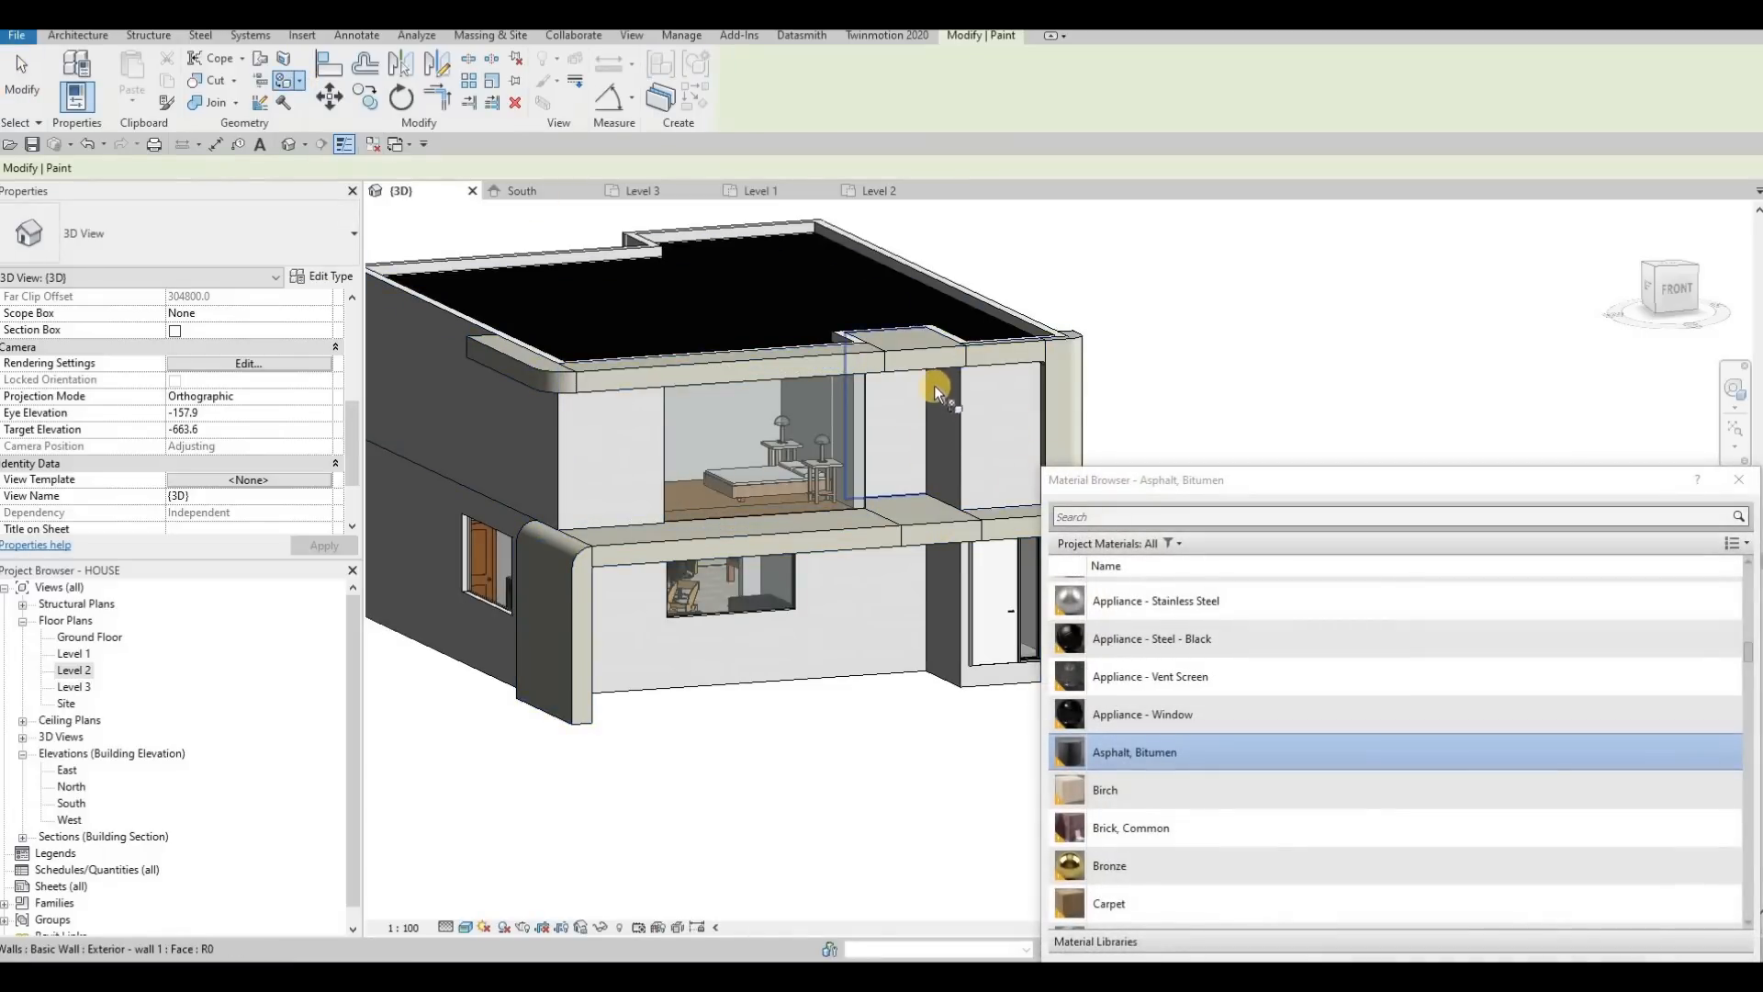
Paint the recessed entrance bay's walls on both floors, including the side faces and the wall around the door, with Asphalt, Bitumen
scroll(1192, 751, up, 1)
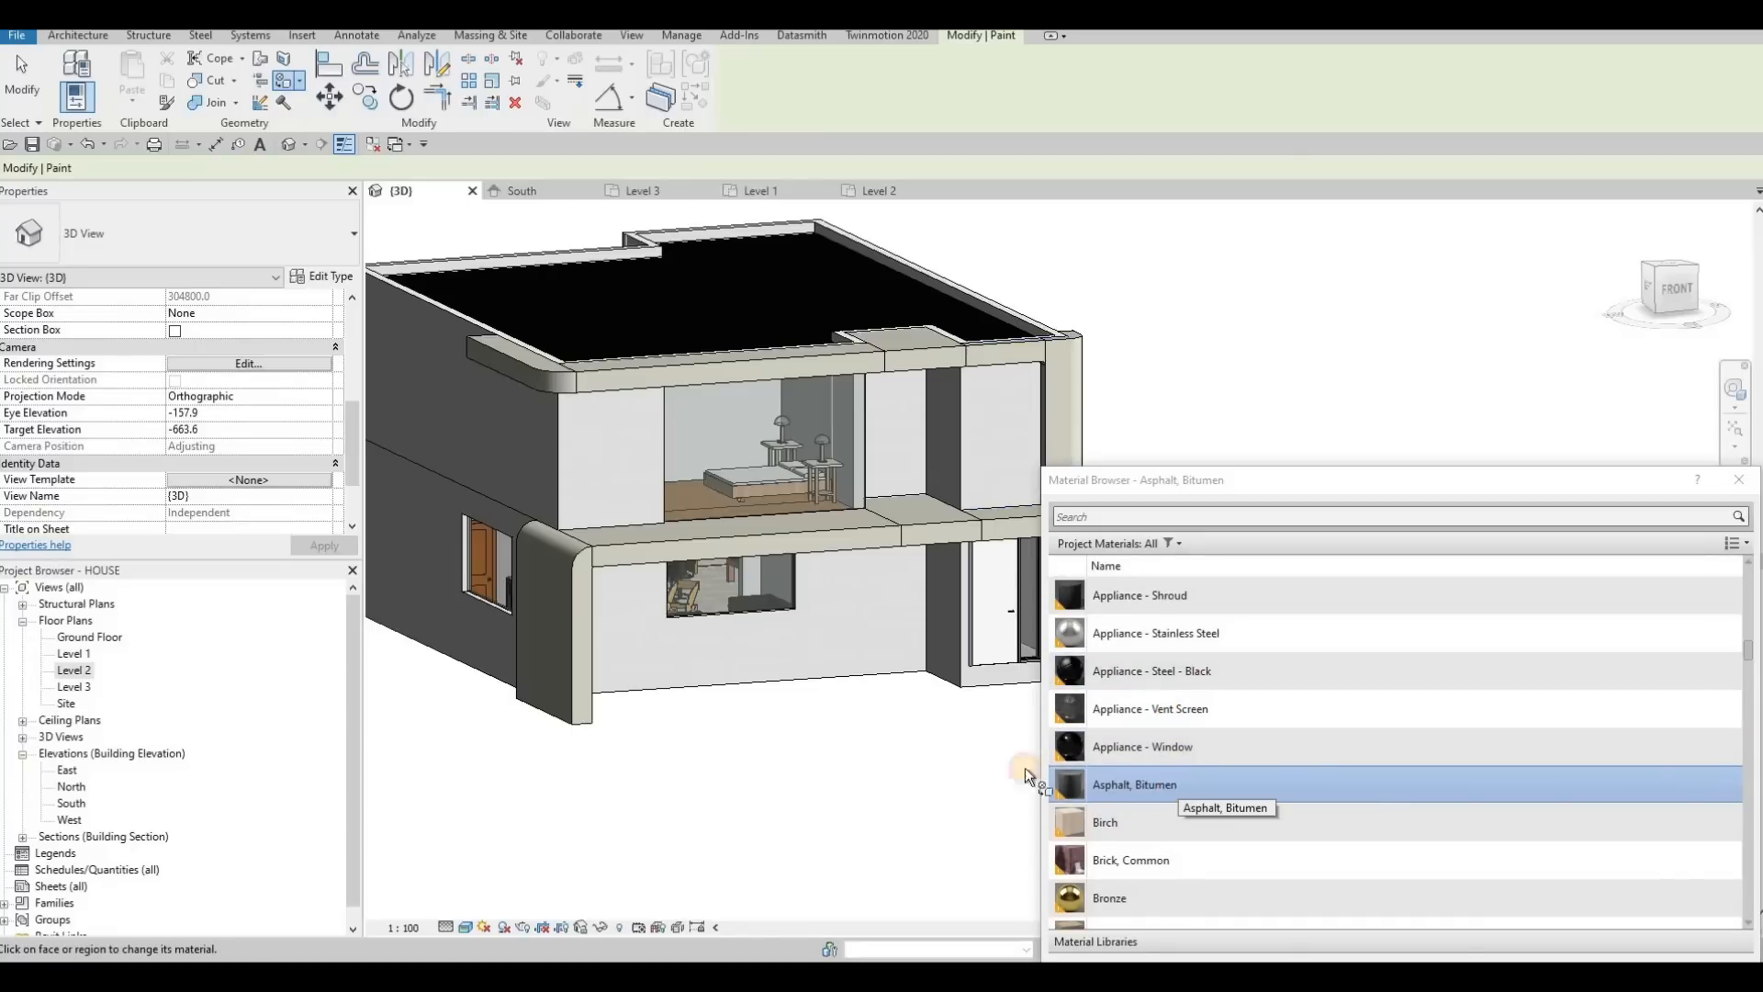
click(962, 441)
click(941, 439)
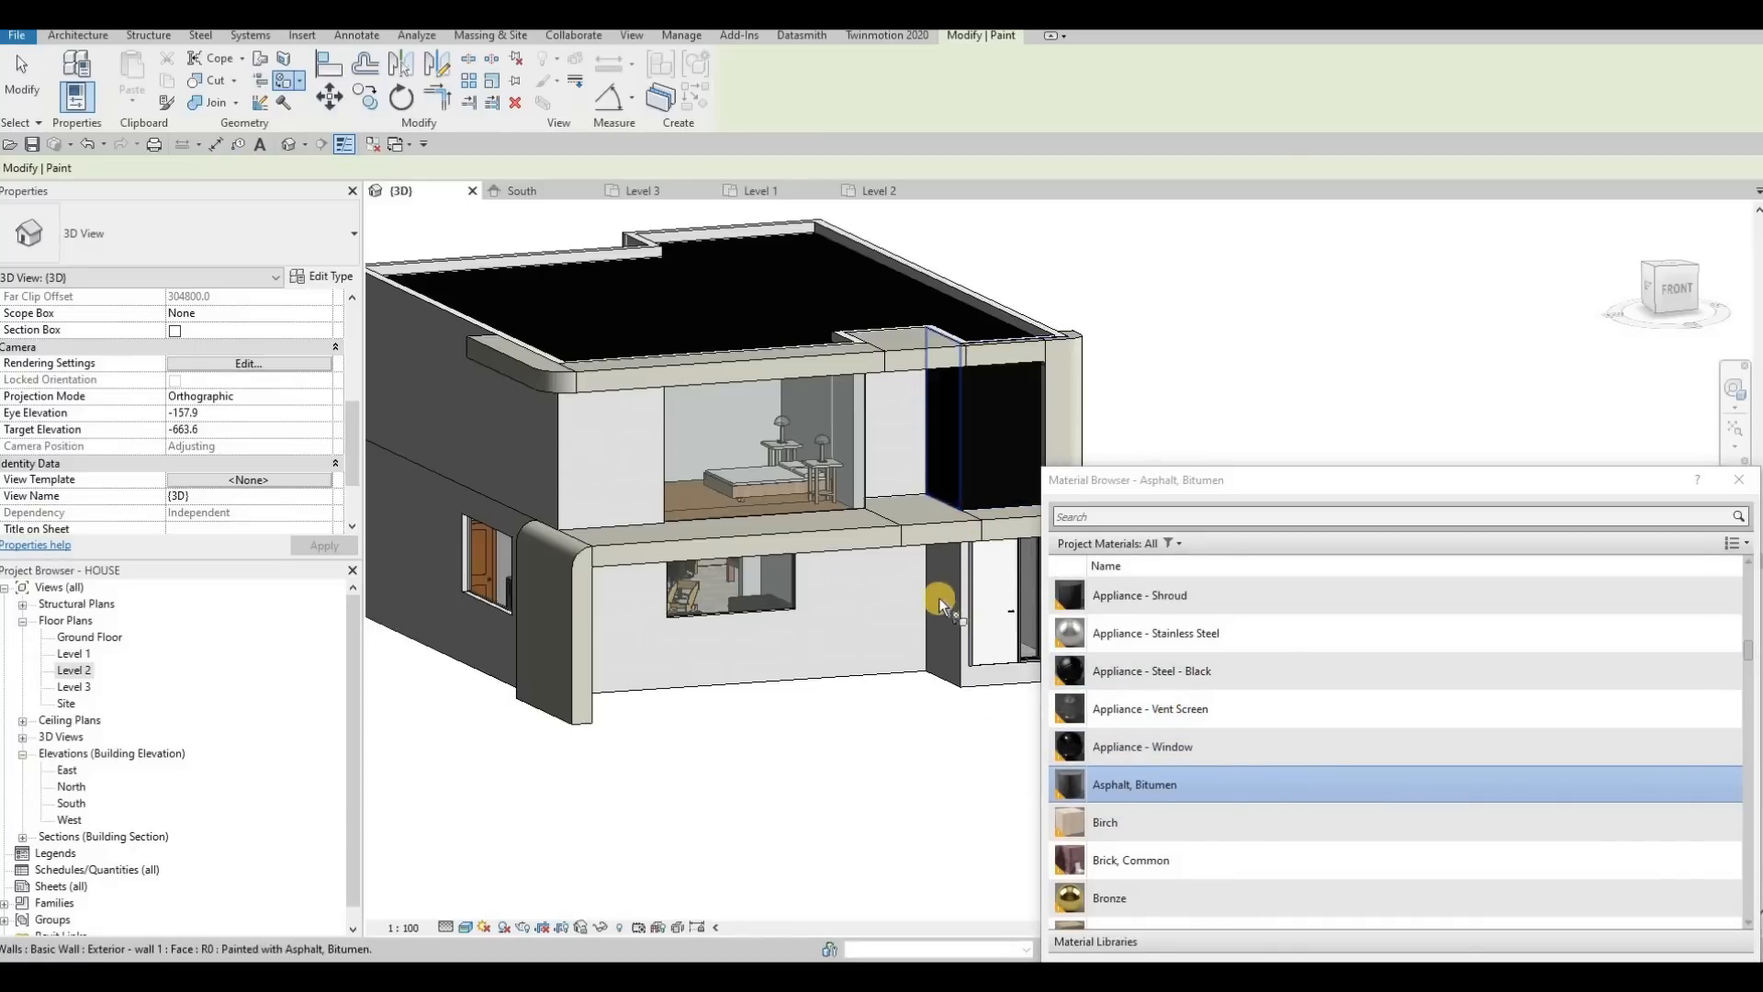
click(978, 669)
scroll(977, 665, up, 3)
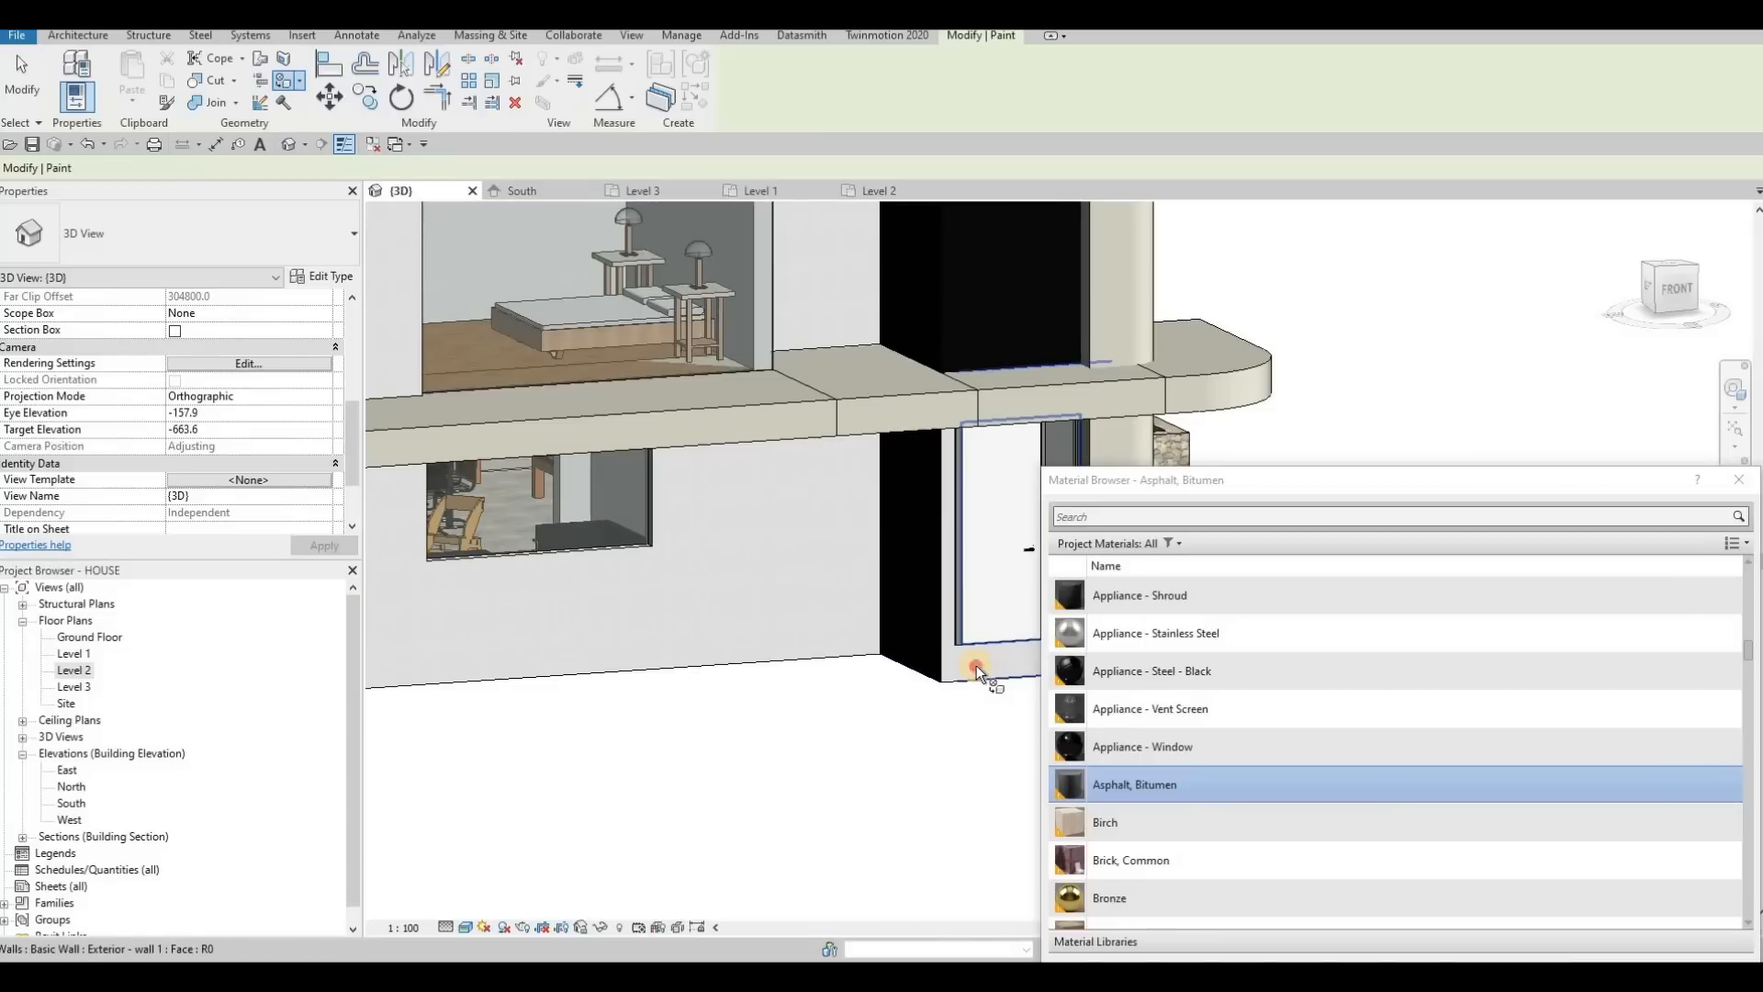
scroll(907, 592, down, 4)
shift+middle_drag(830, 652, 847, 604)
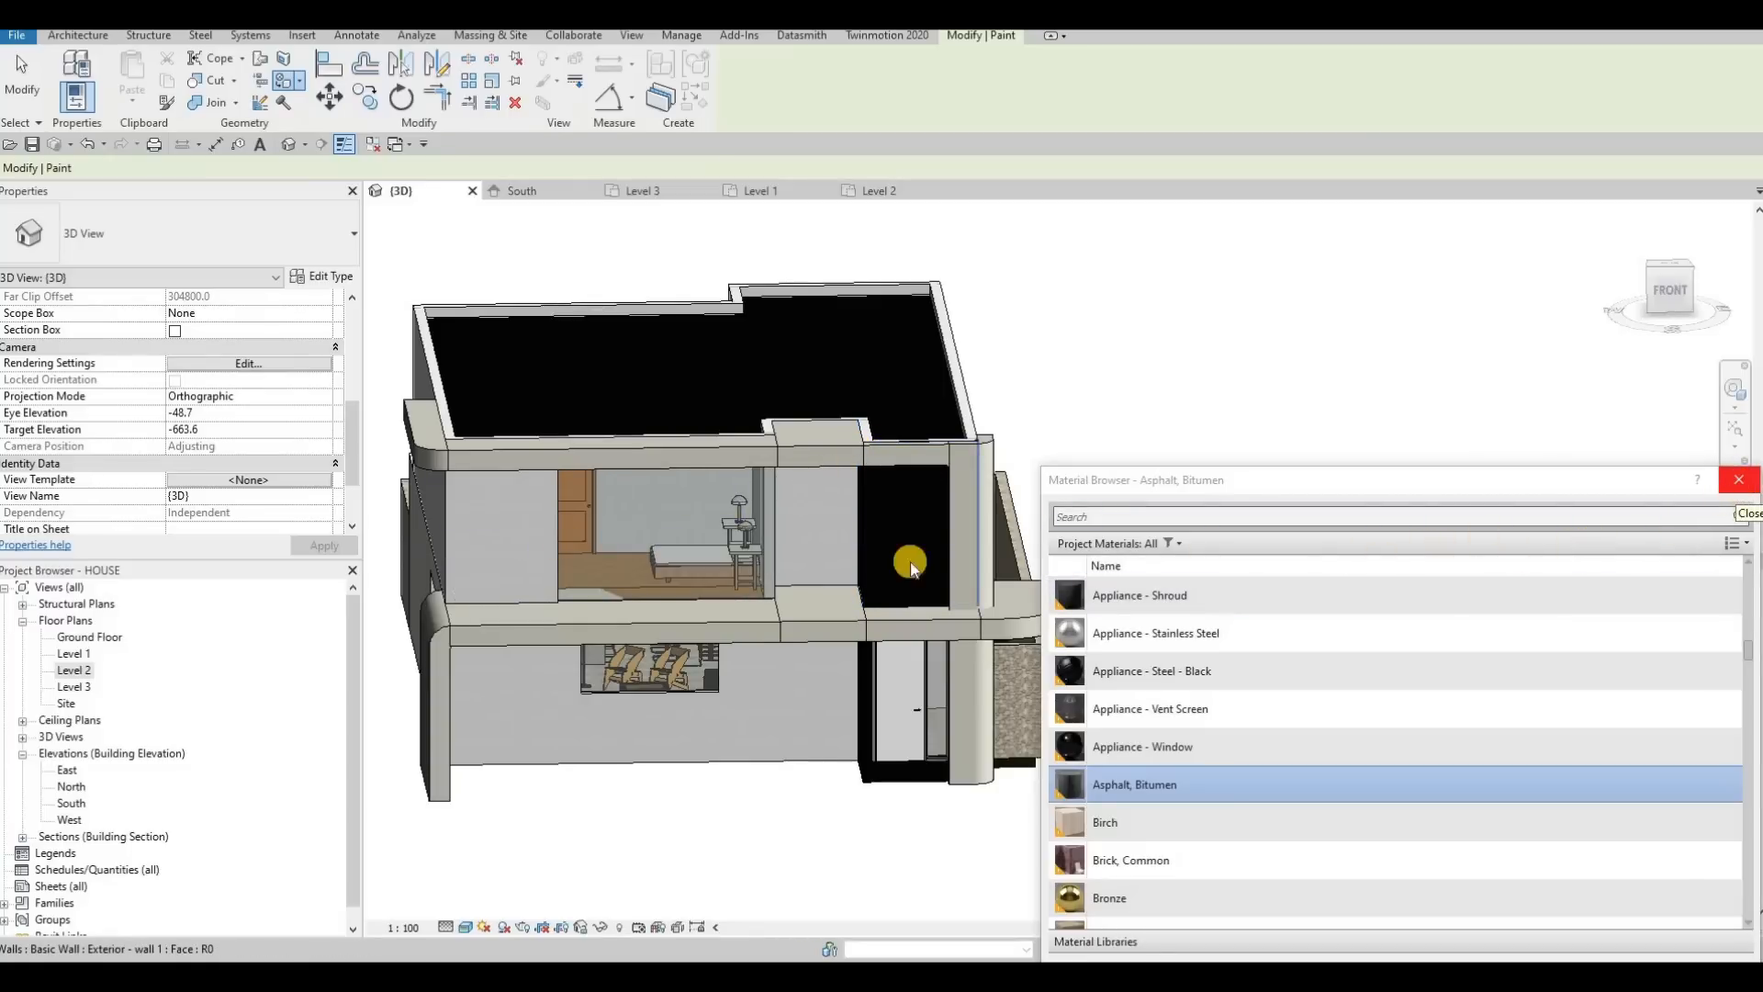
key(Escape)
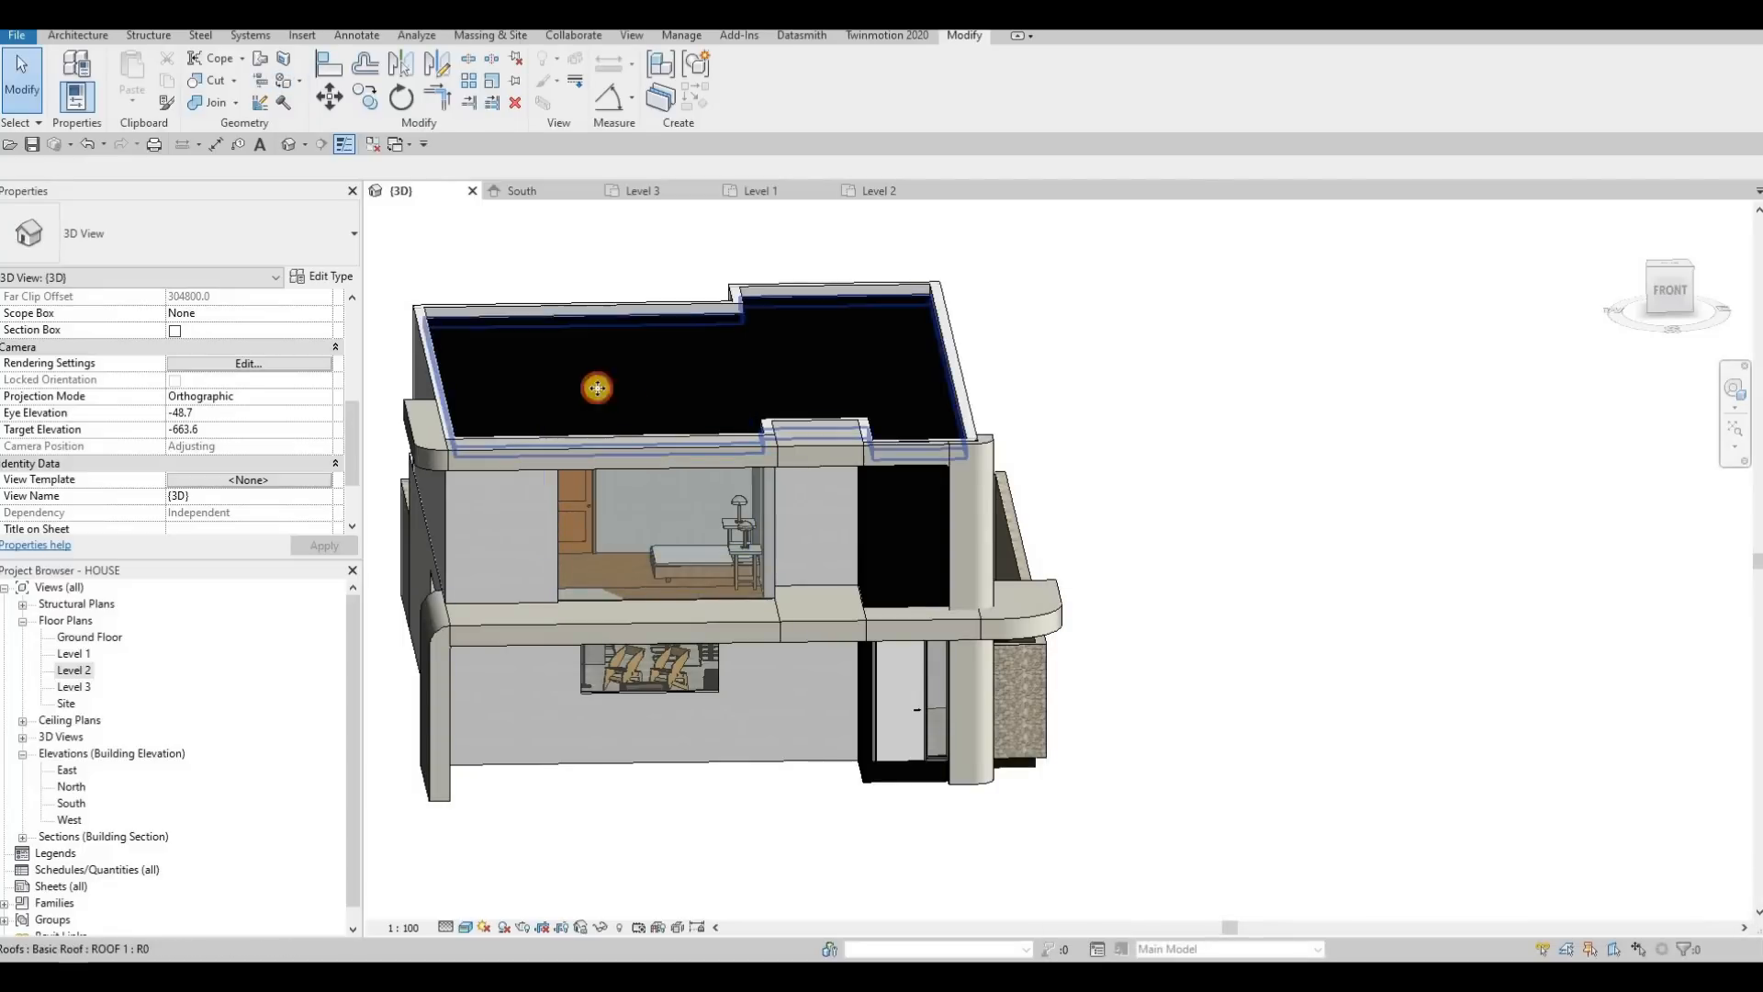
click(575, 407)
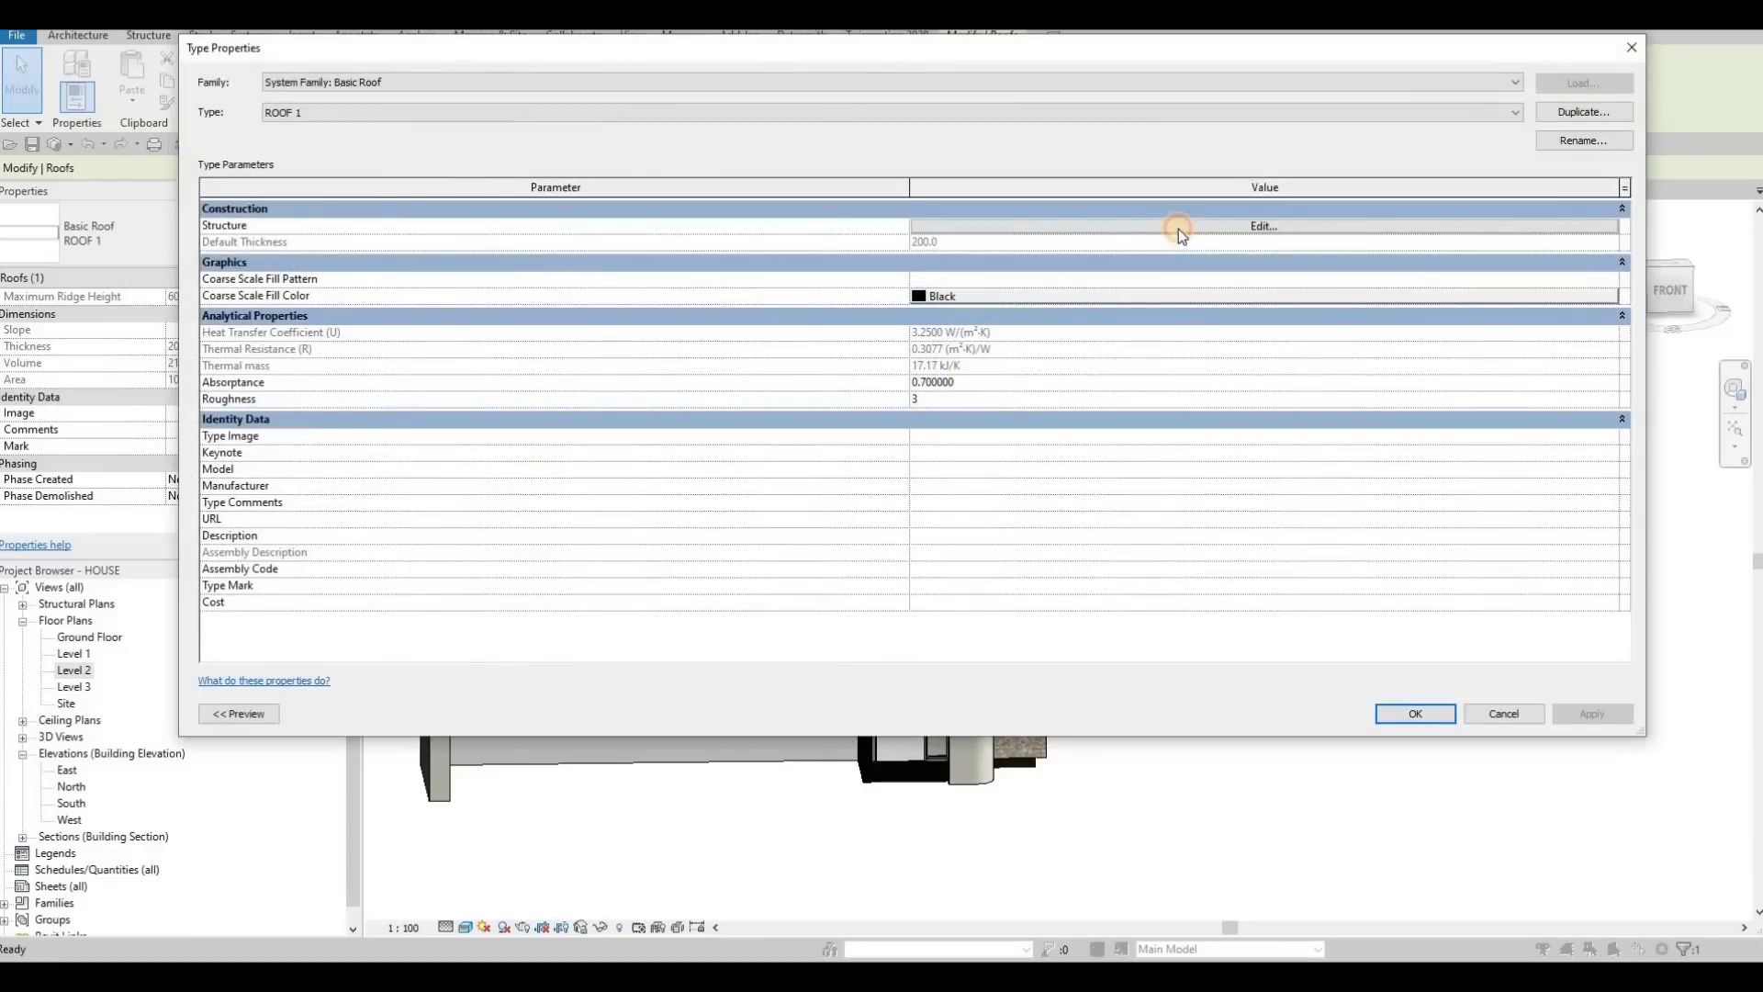
click(1177, 229)
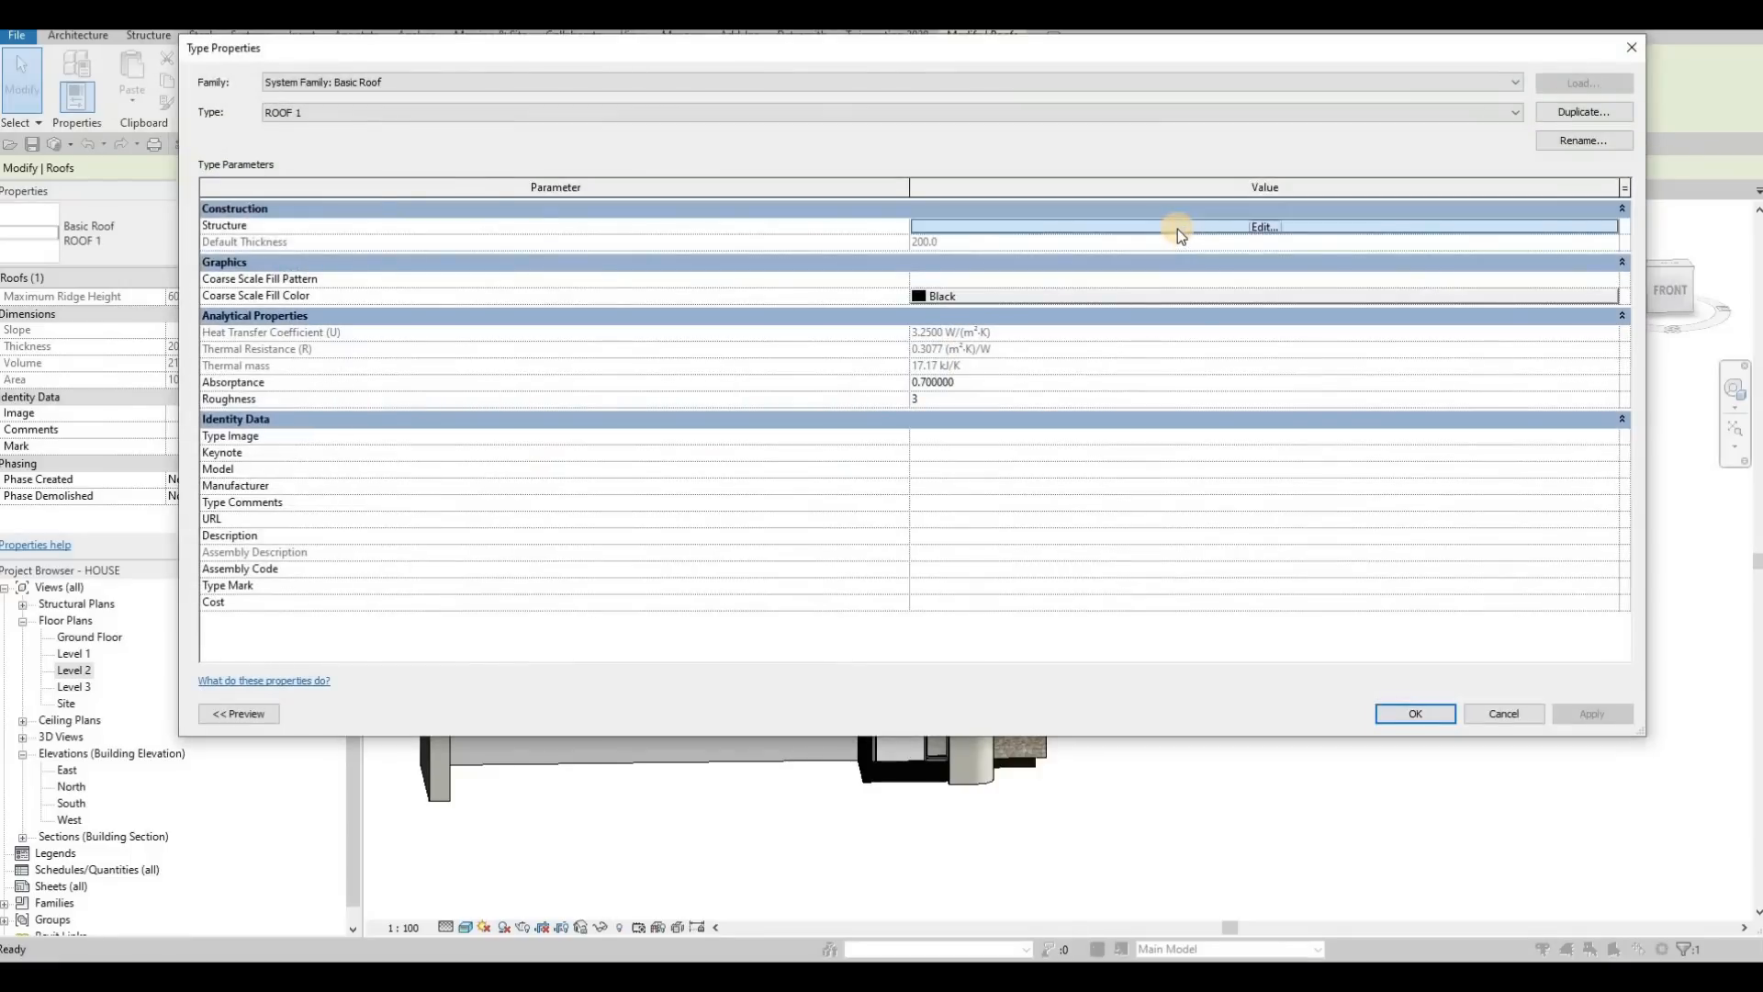
key(Escape)
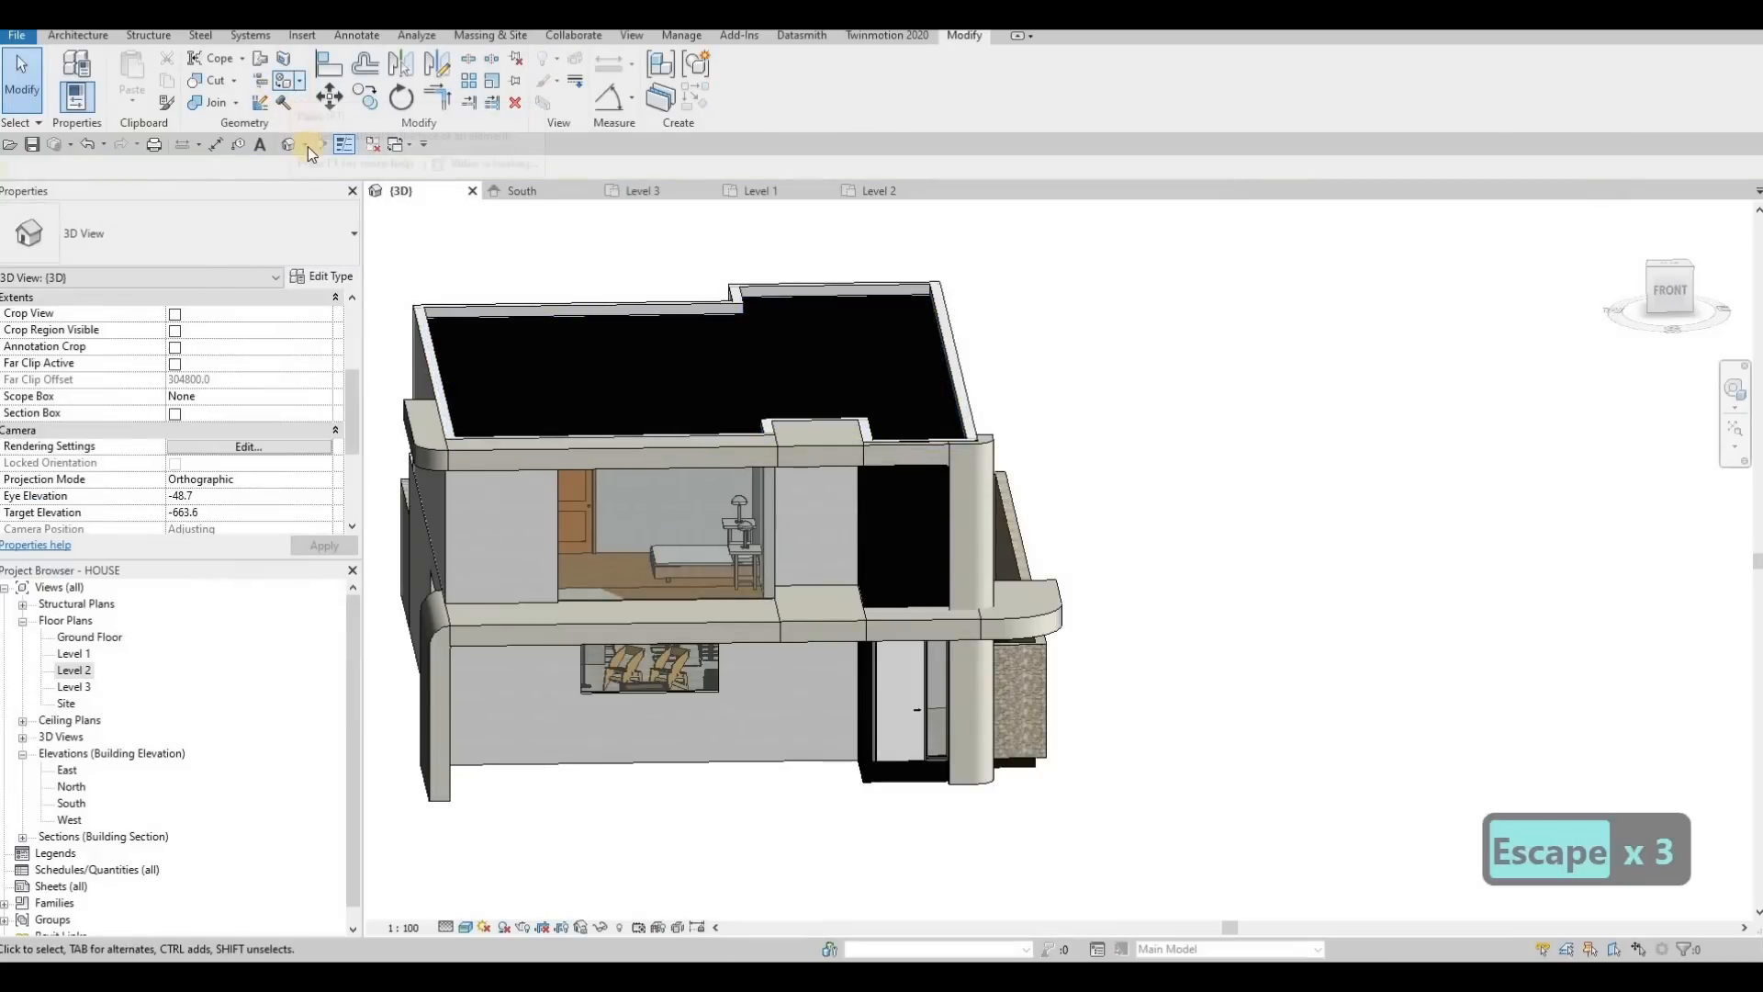
Remove the painted material from the roof's top surface and browse the project materials for a replacement
click(657, 392)
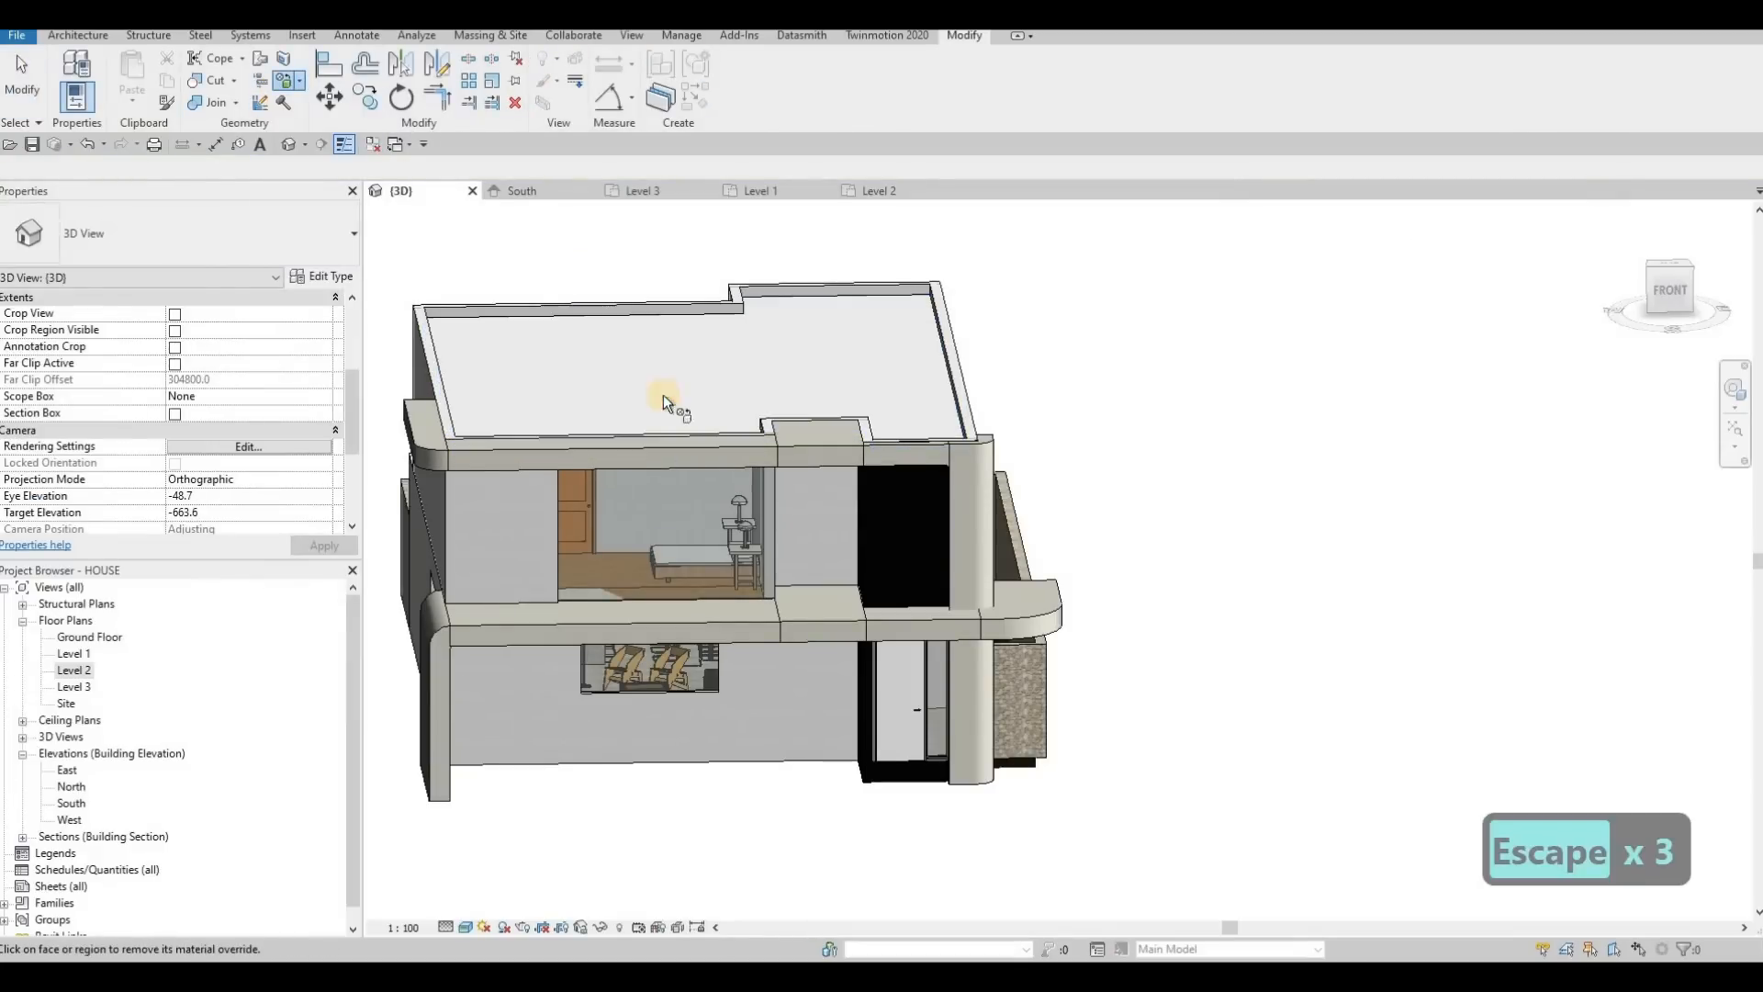
click(306, 116)
click(317, 140)
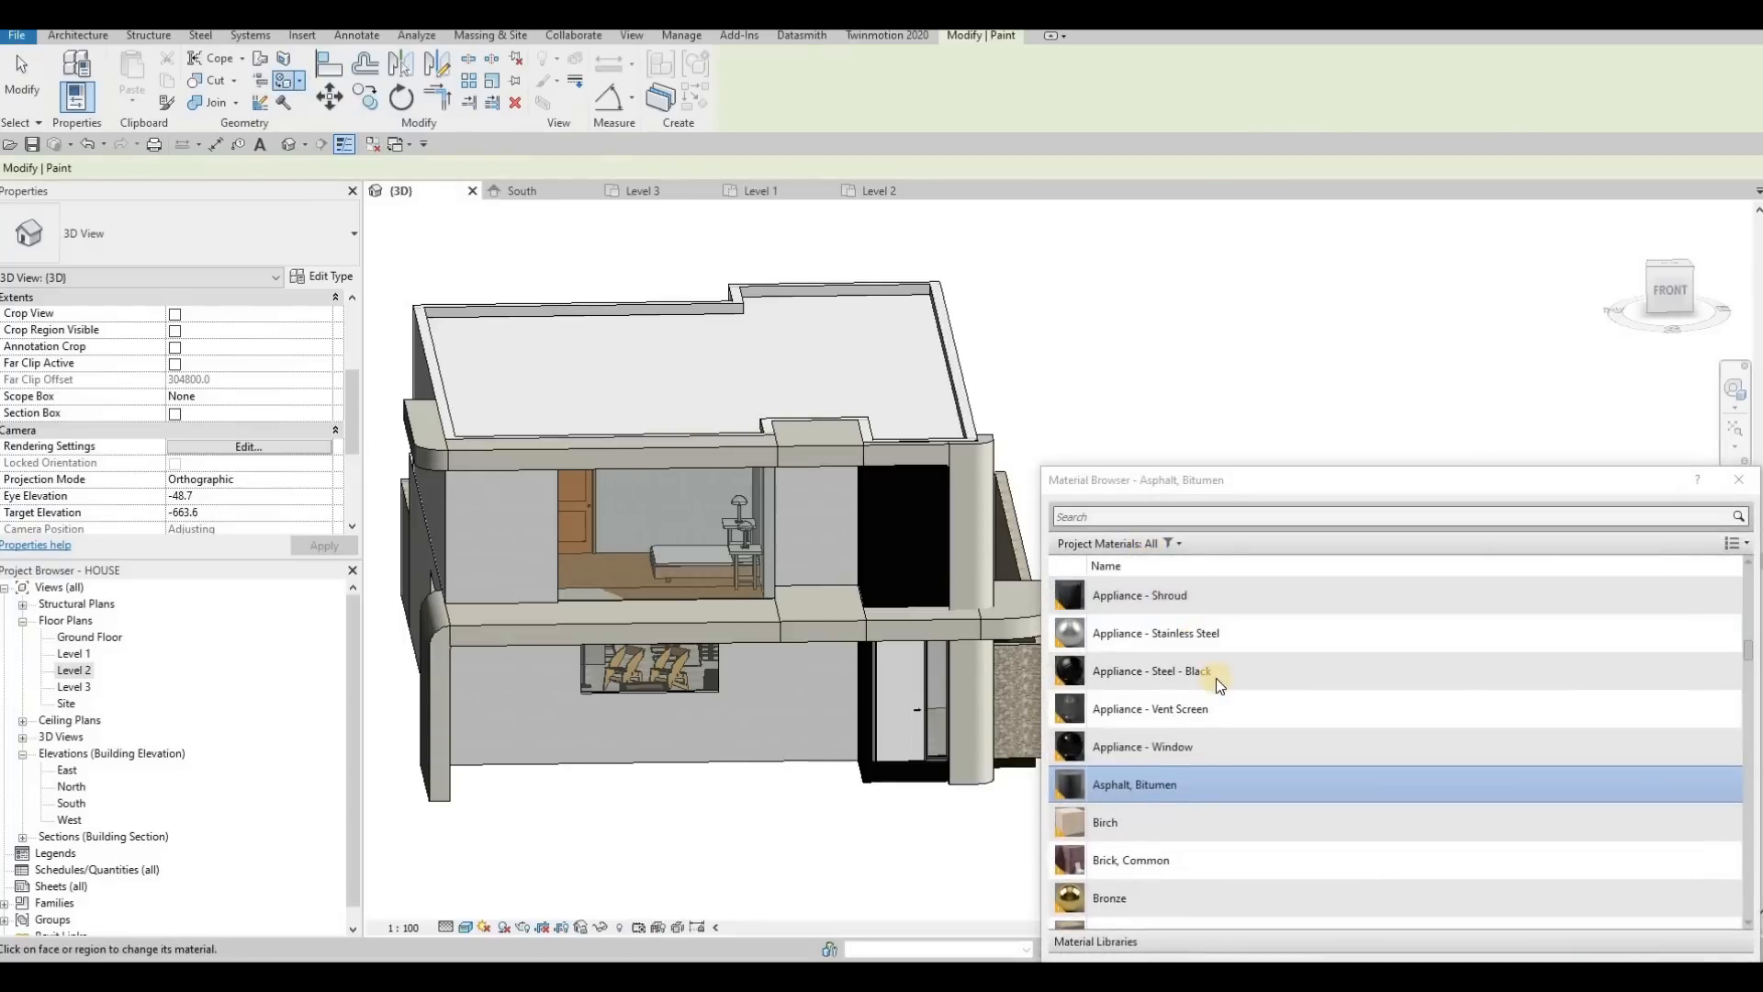
scroll(1216, 679, up, 3)
scroll(1217, 680, up, 3)
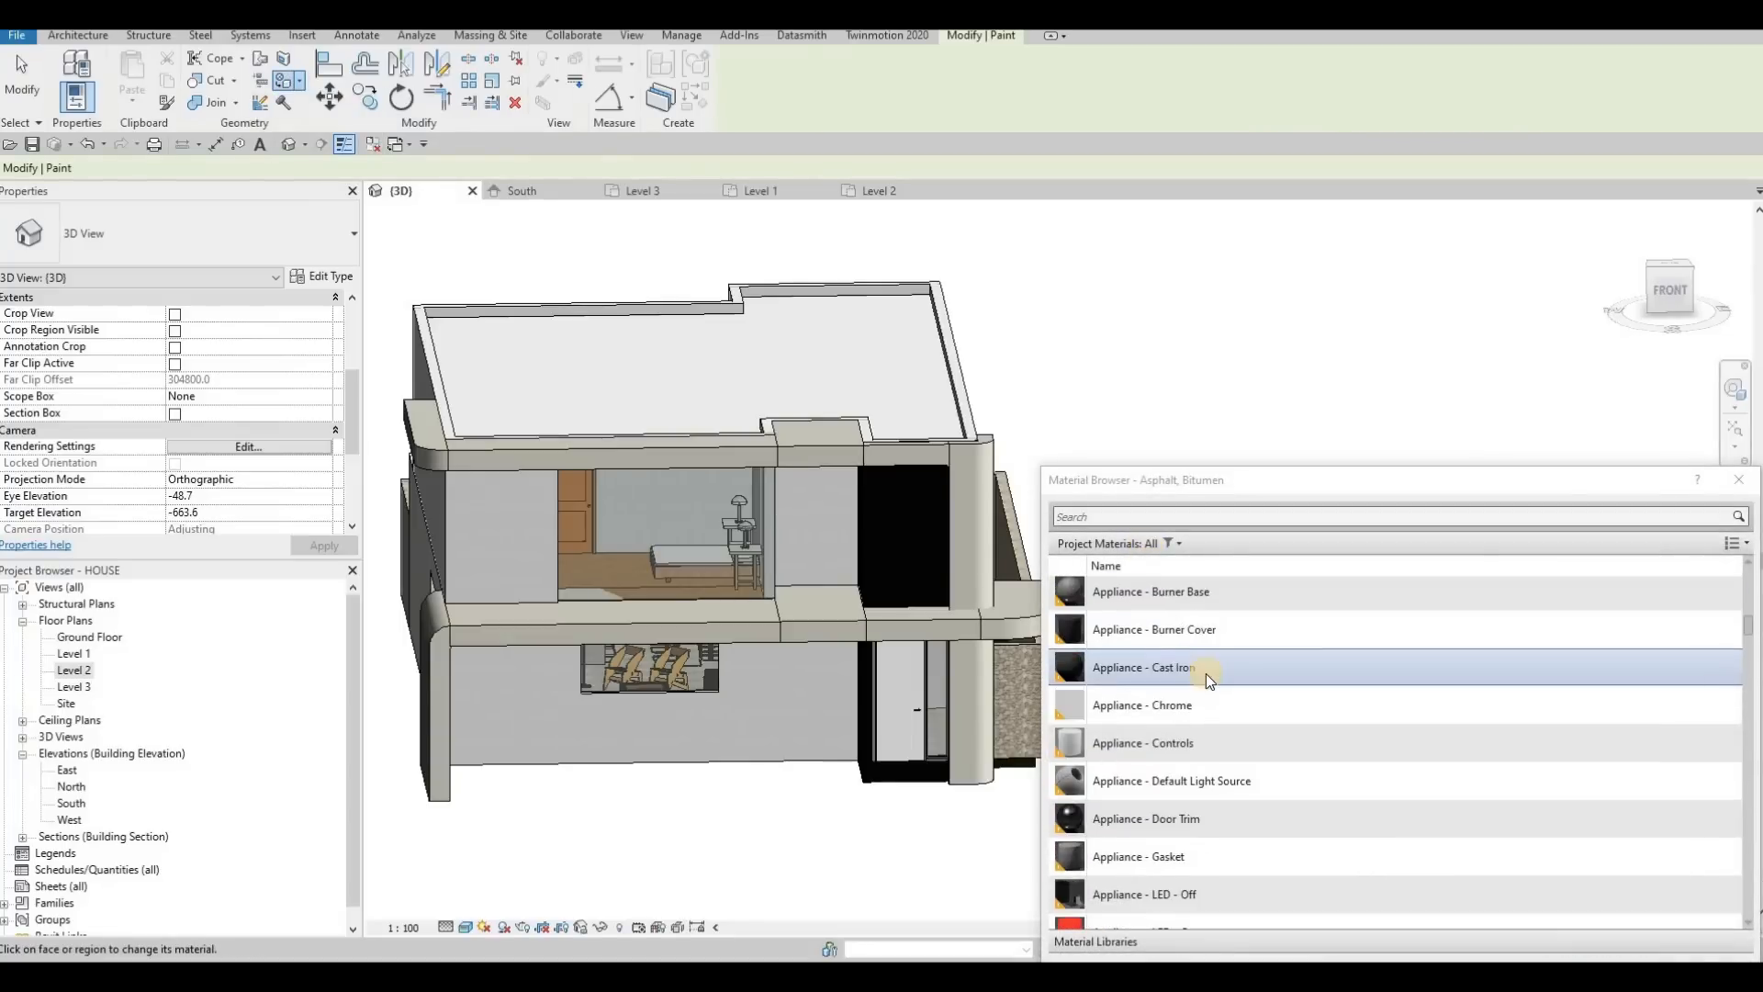
scroll(1171, 590, up, 5)
Search the project materials for "asph" and paint the roof's top surface with Roofing Felt
click(1162, 517)
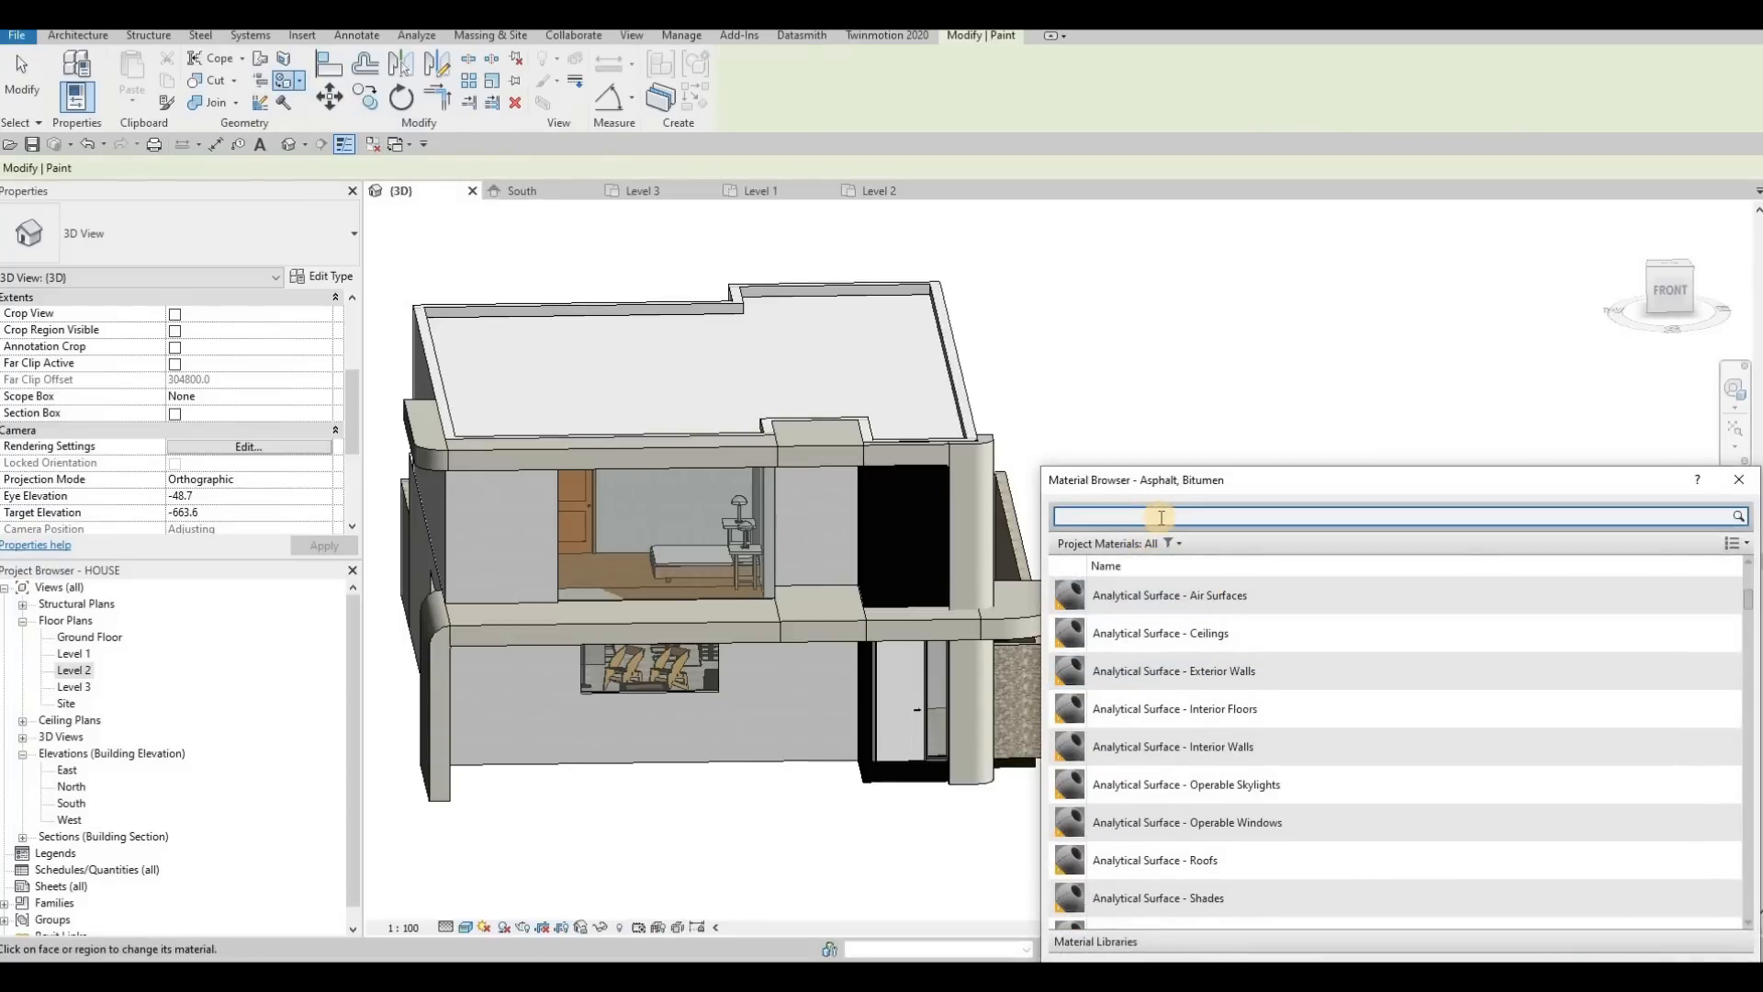
text(ash)
key(BackSpace)
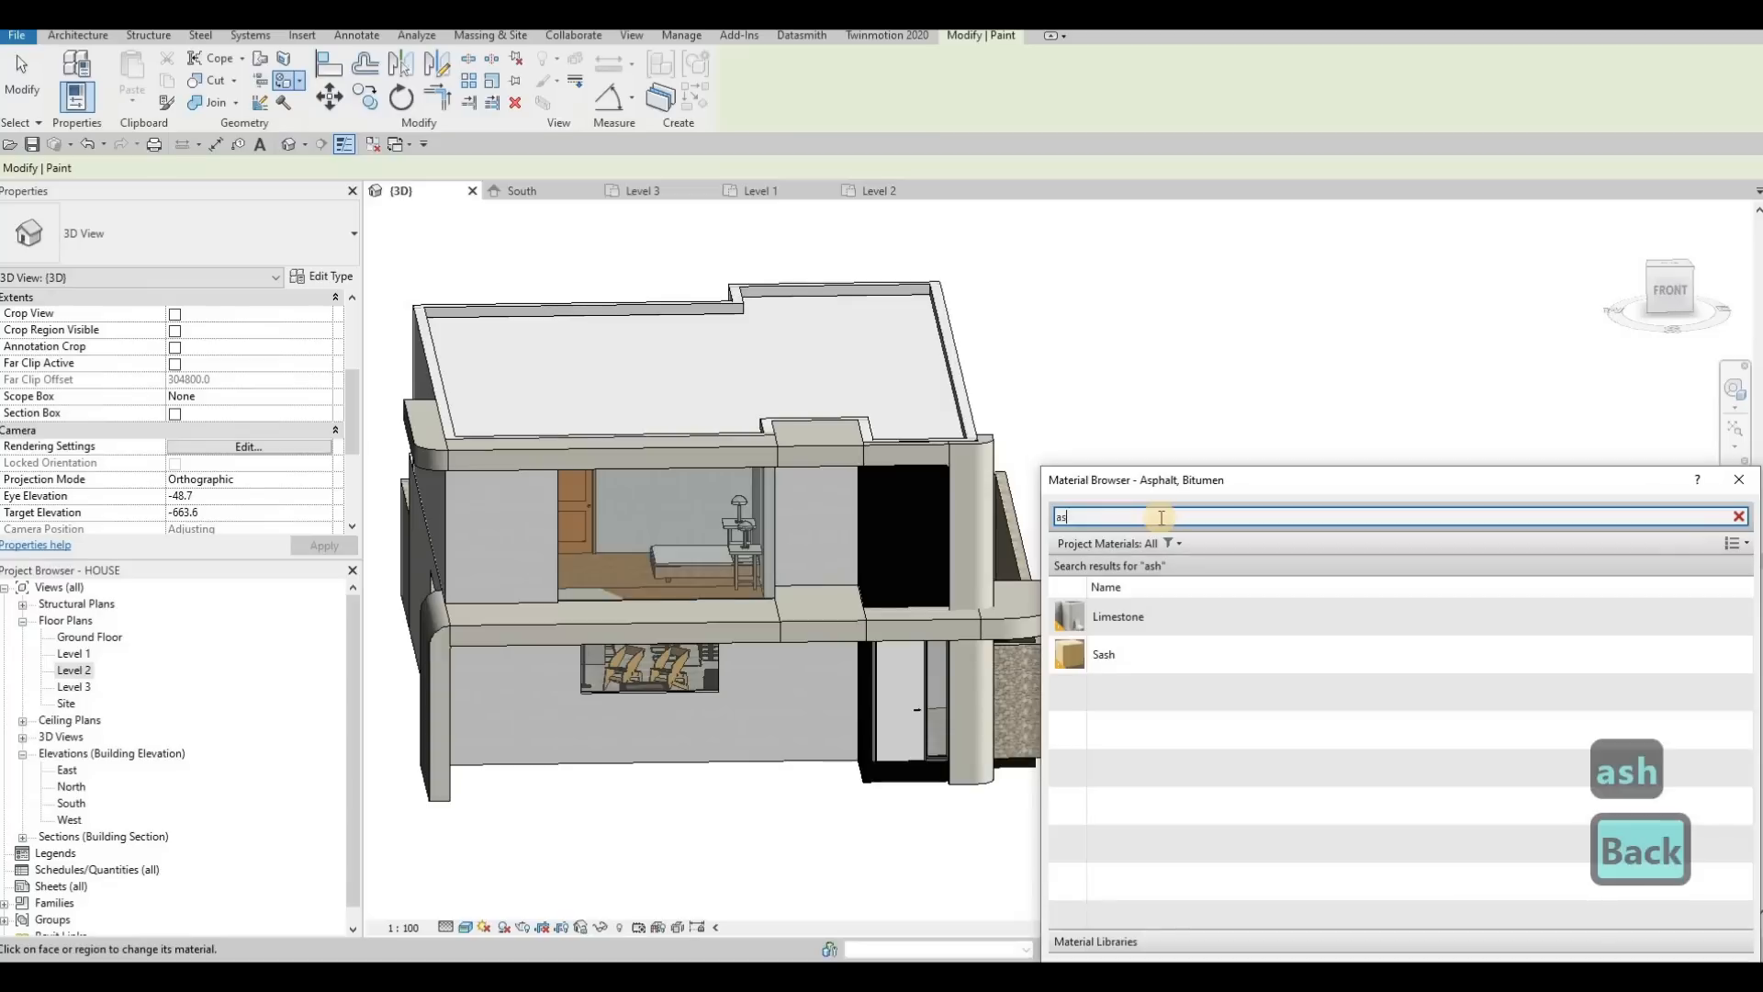
text(ph)
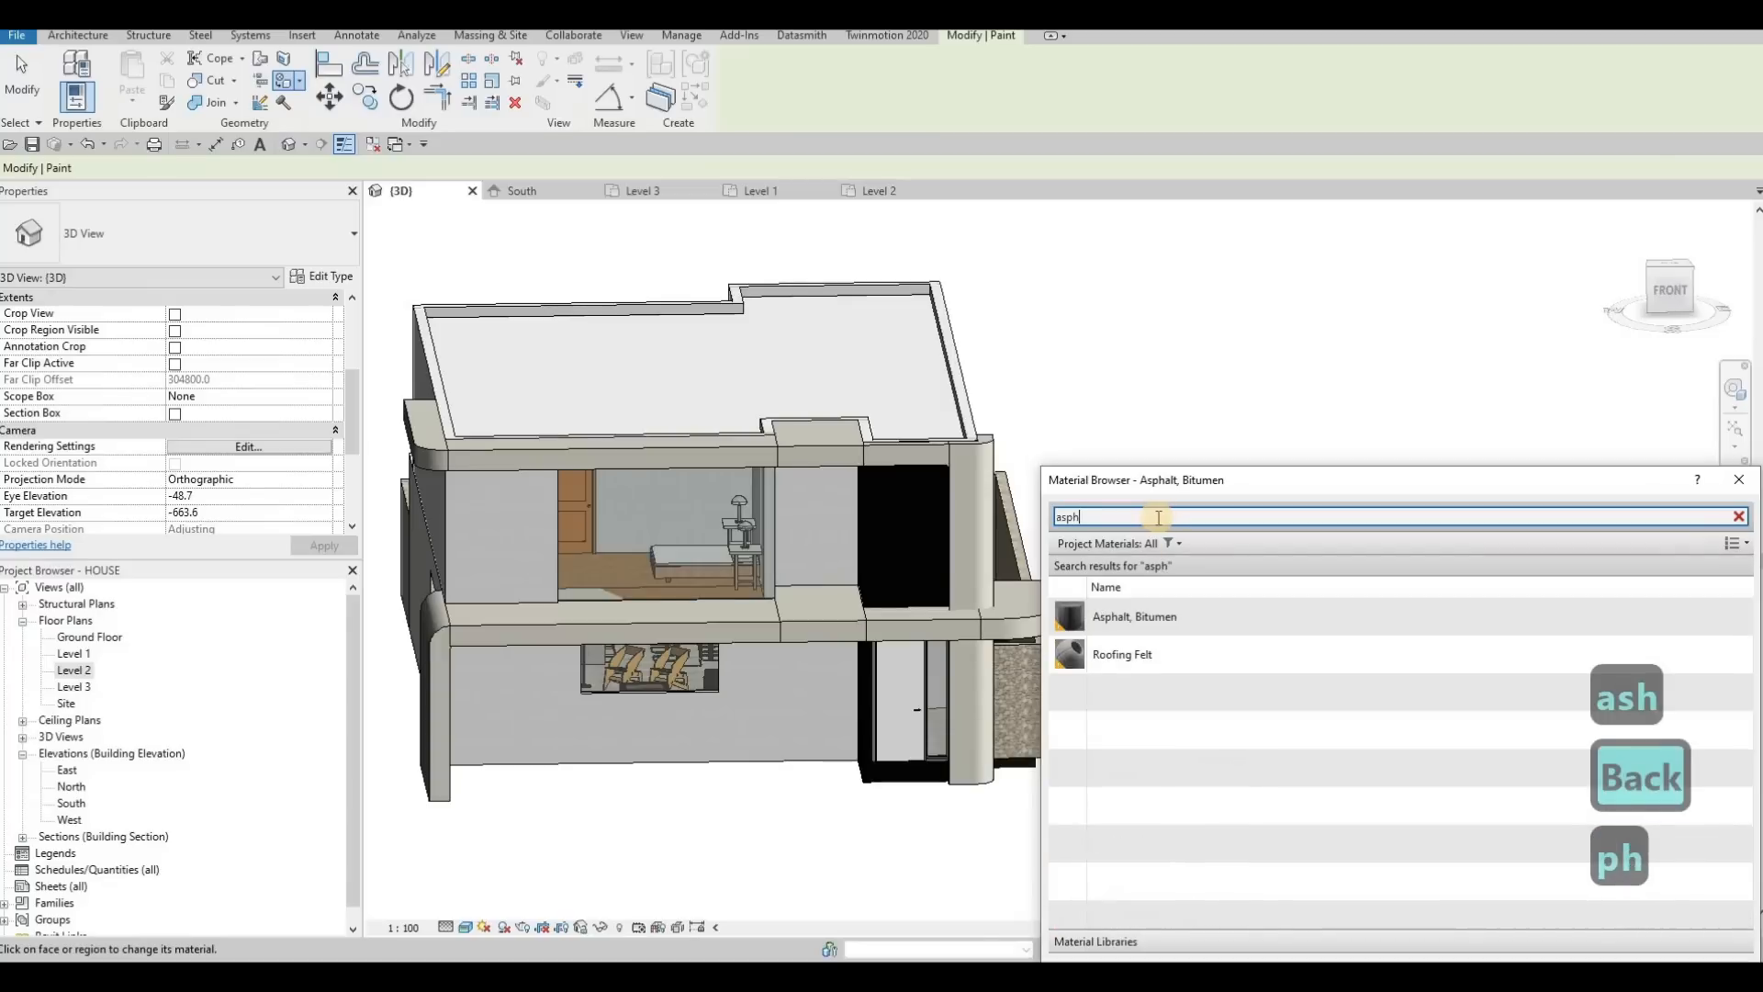
click(1135, 650)
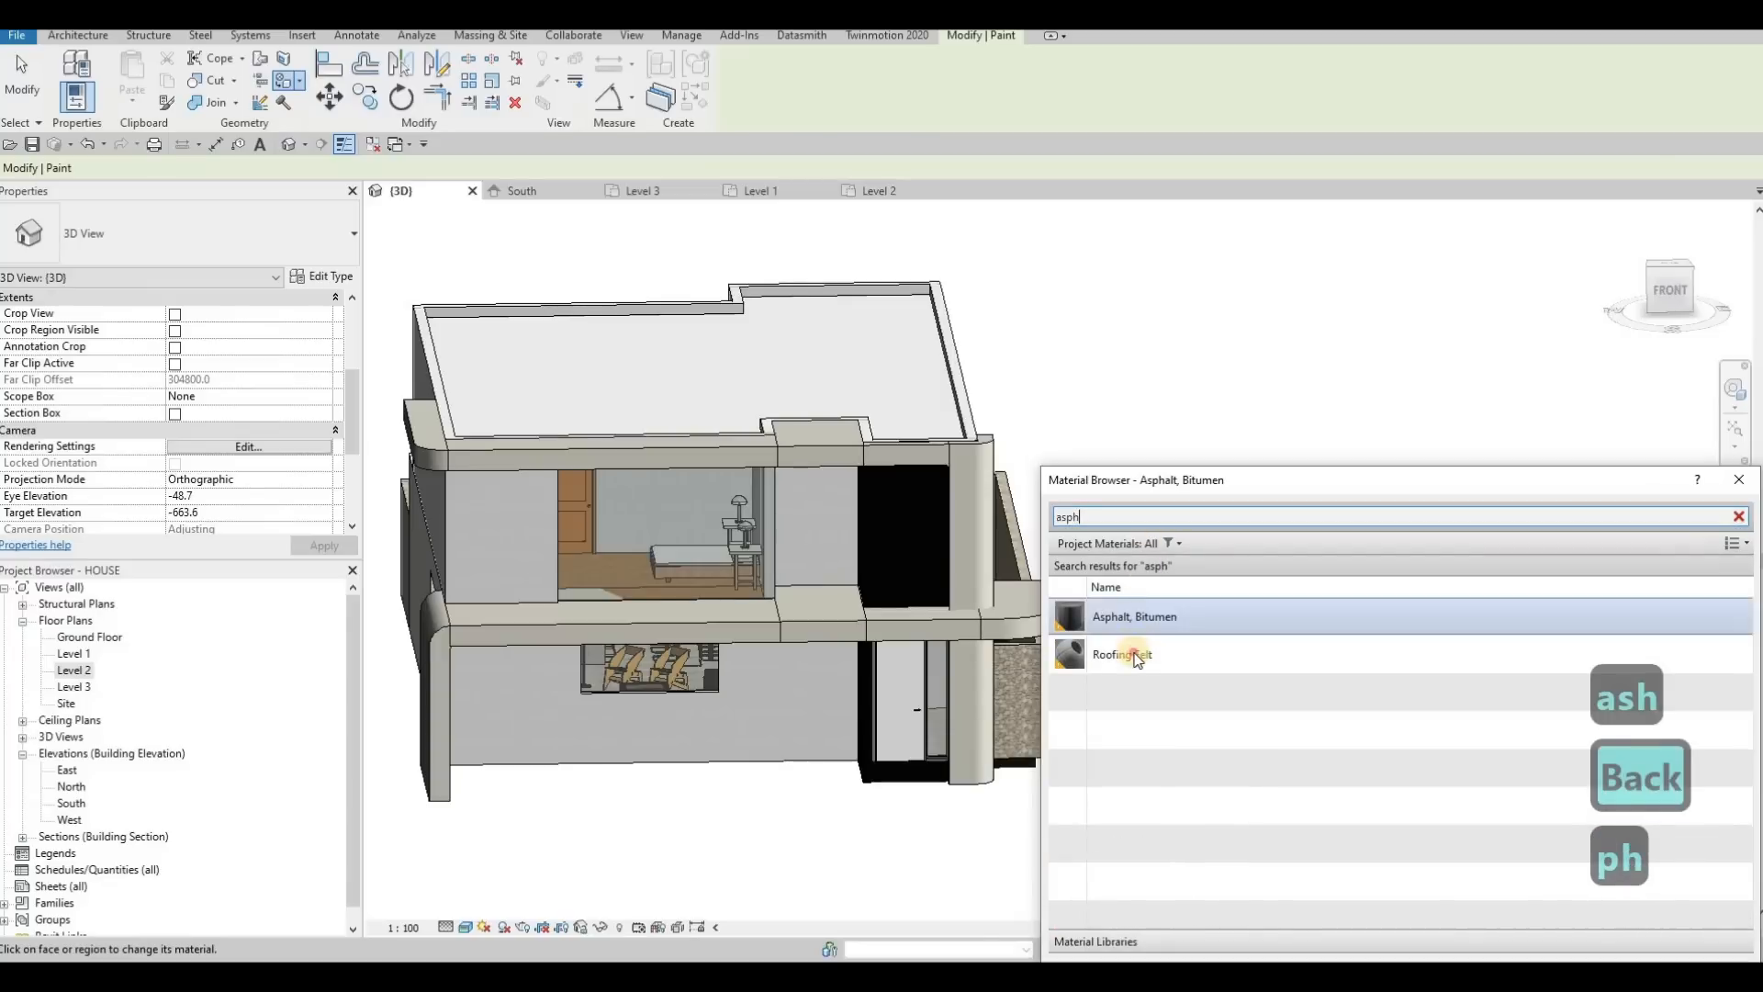
click(773, 380)
key(Escape)
key(Escape)
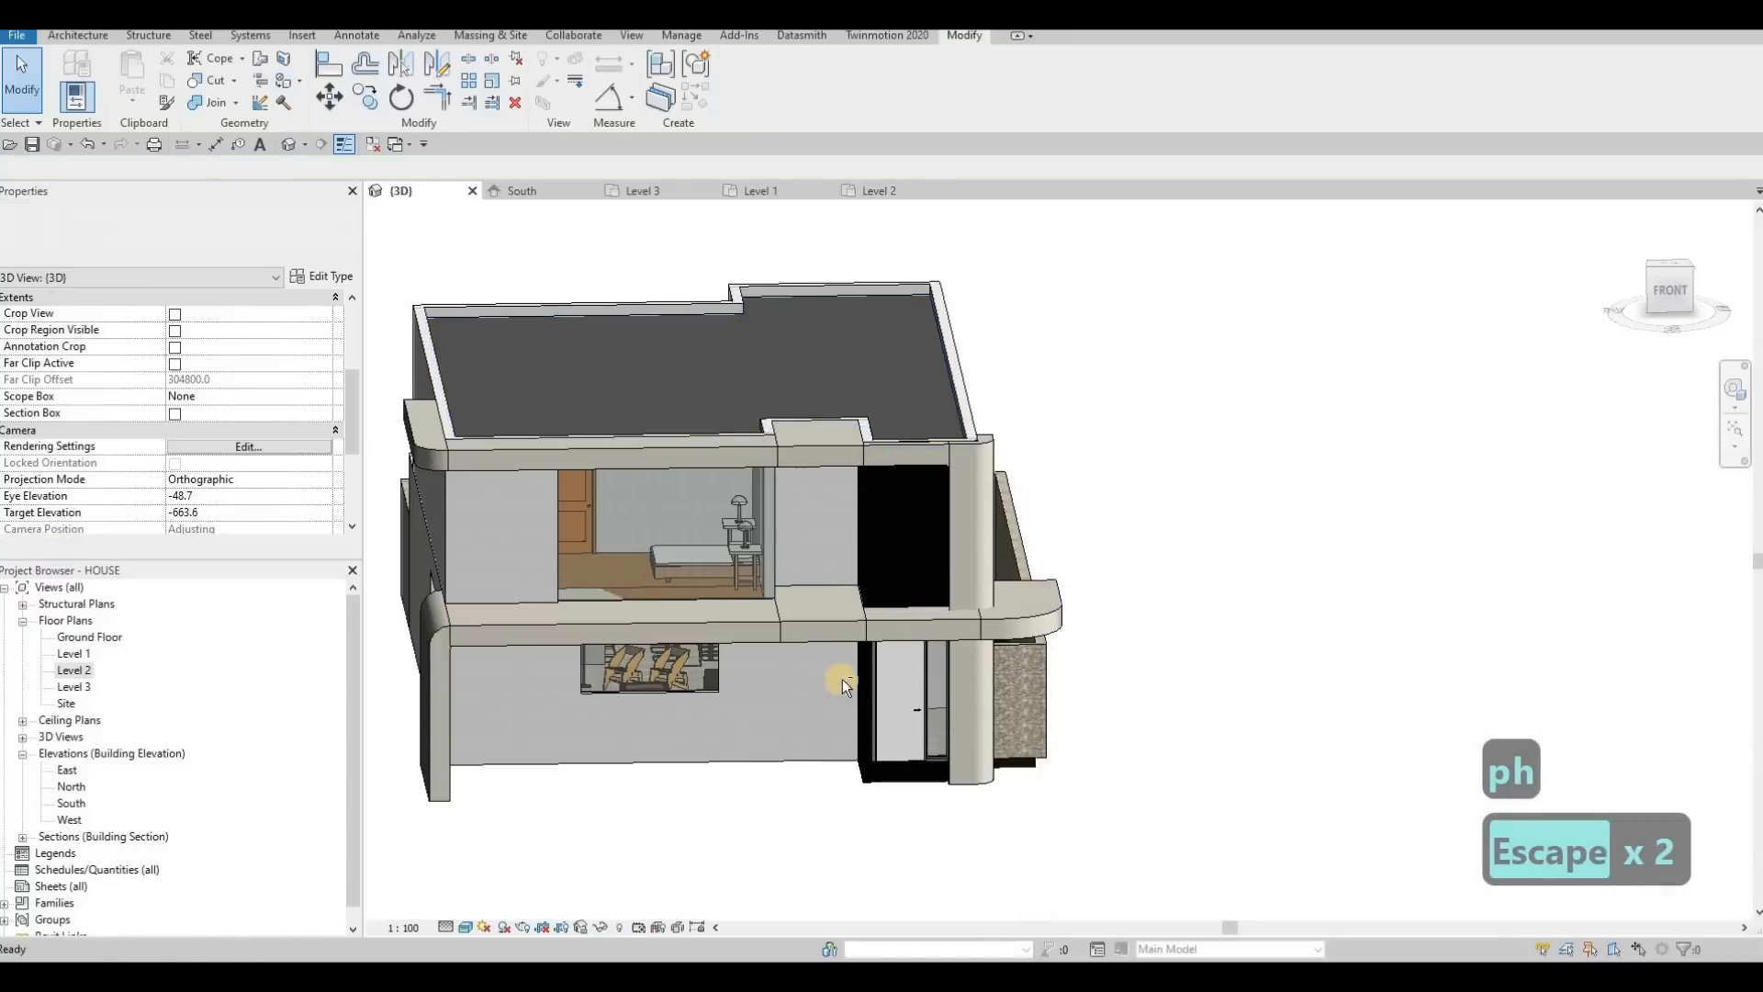
shift+middle_drag(876, 675, 911, 609)
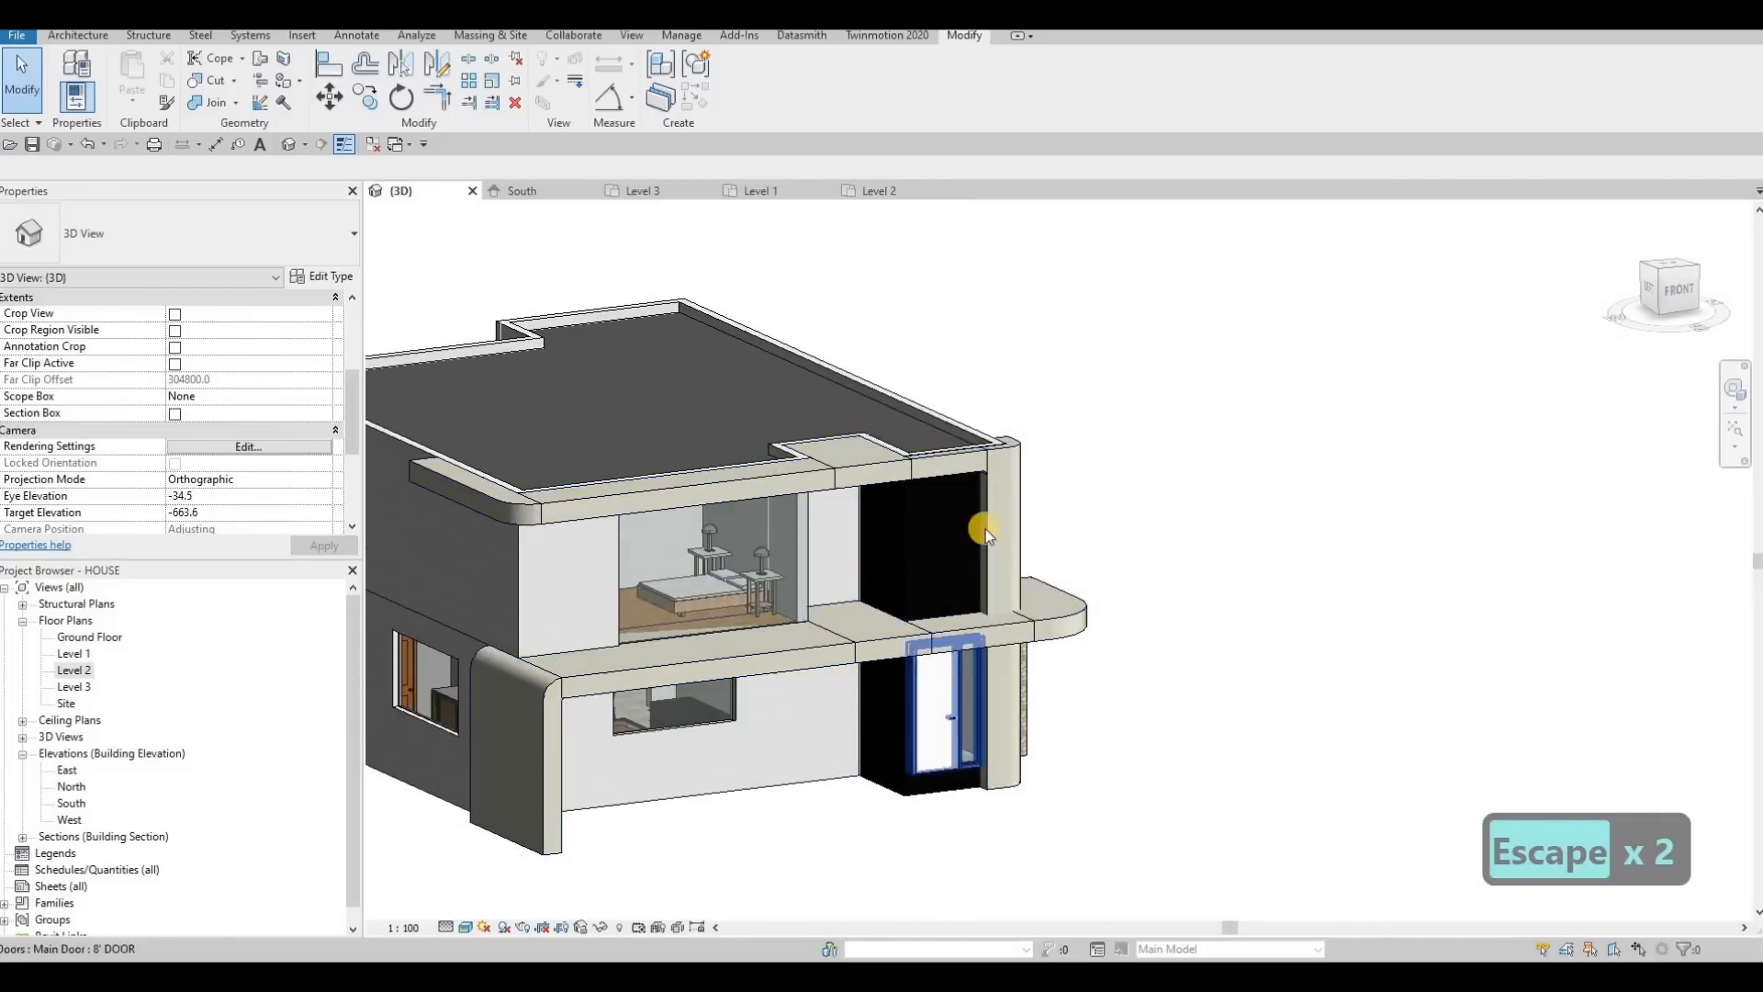
shift+middle_drag(882, 578, 921, 612)
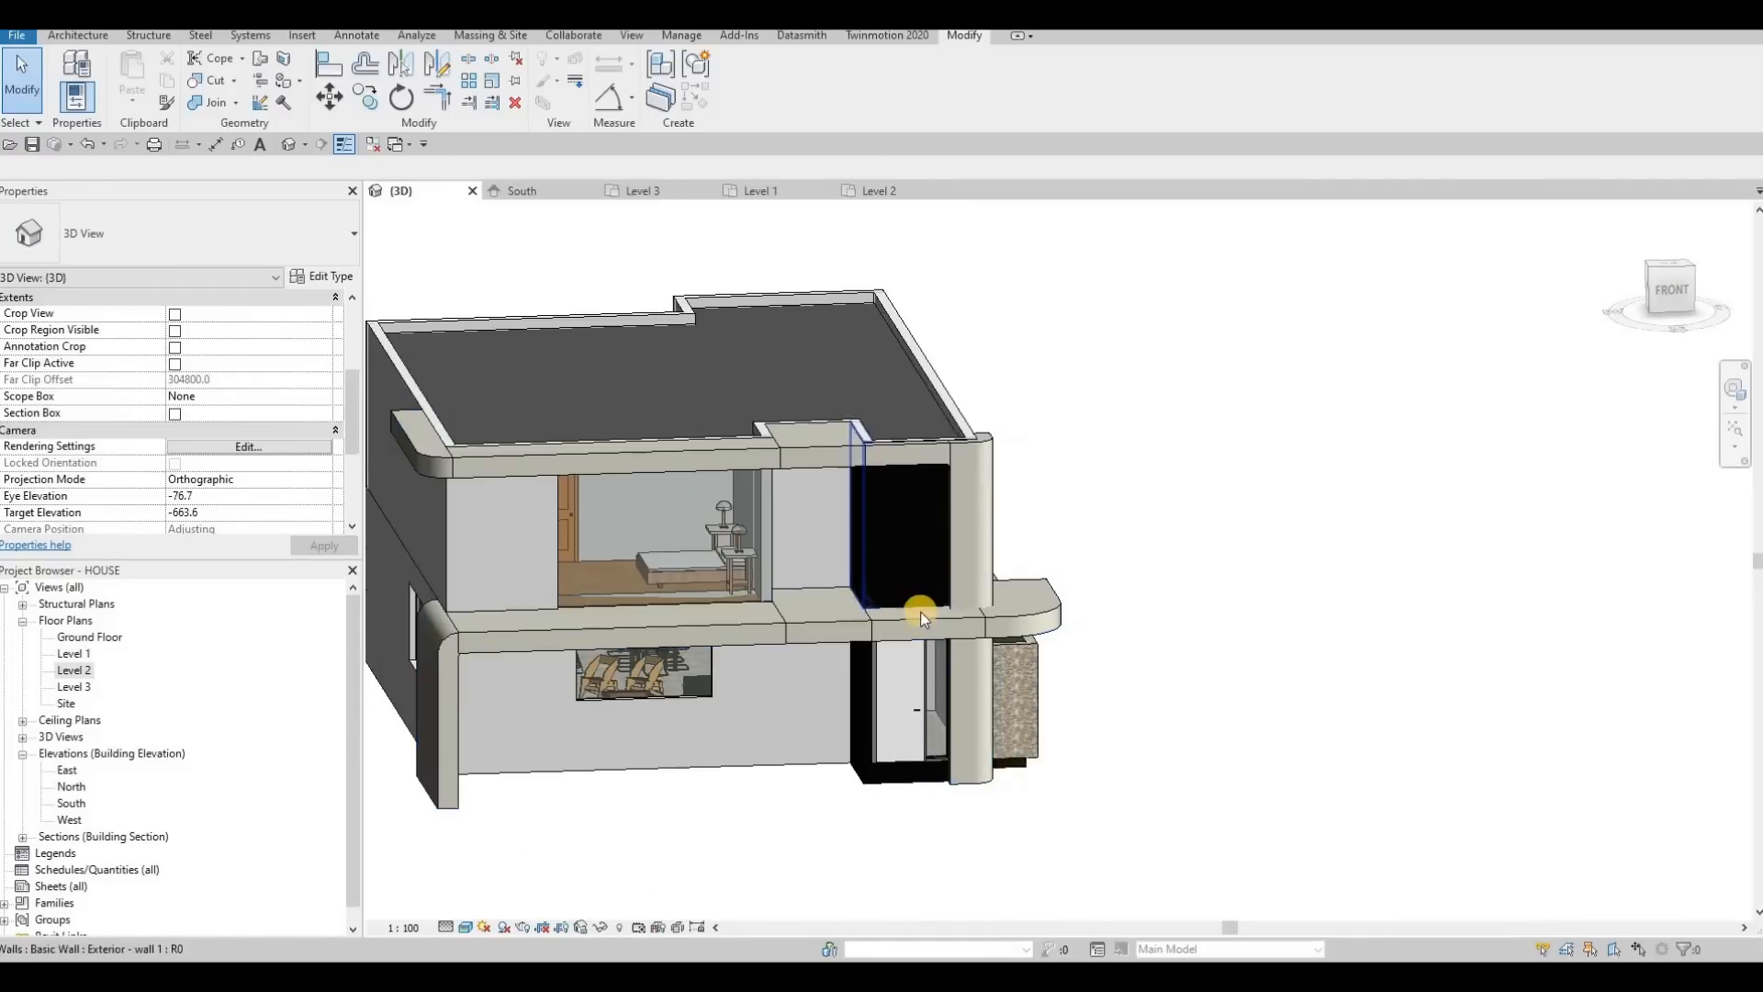
scroll(867, 573, up, 3)
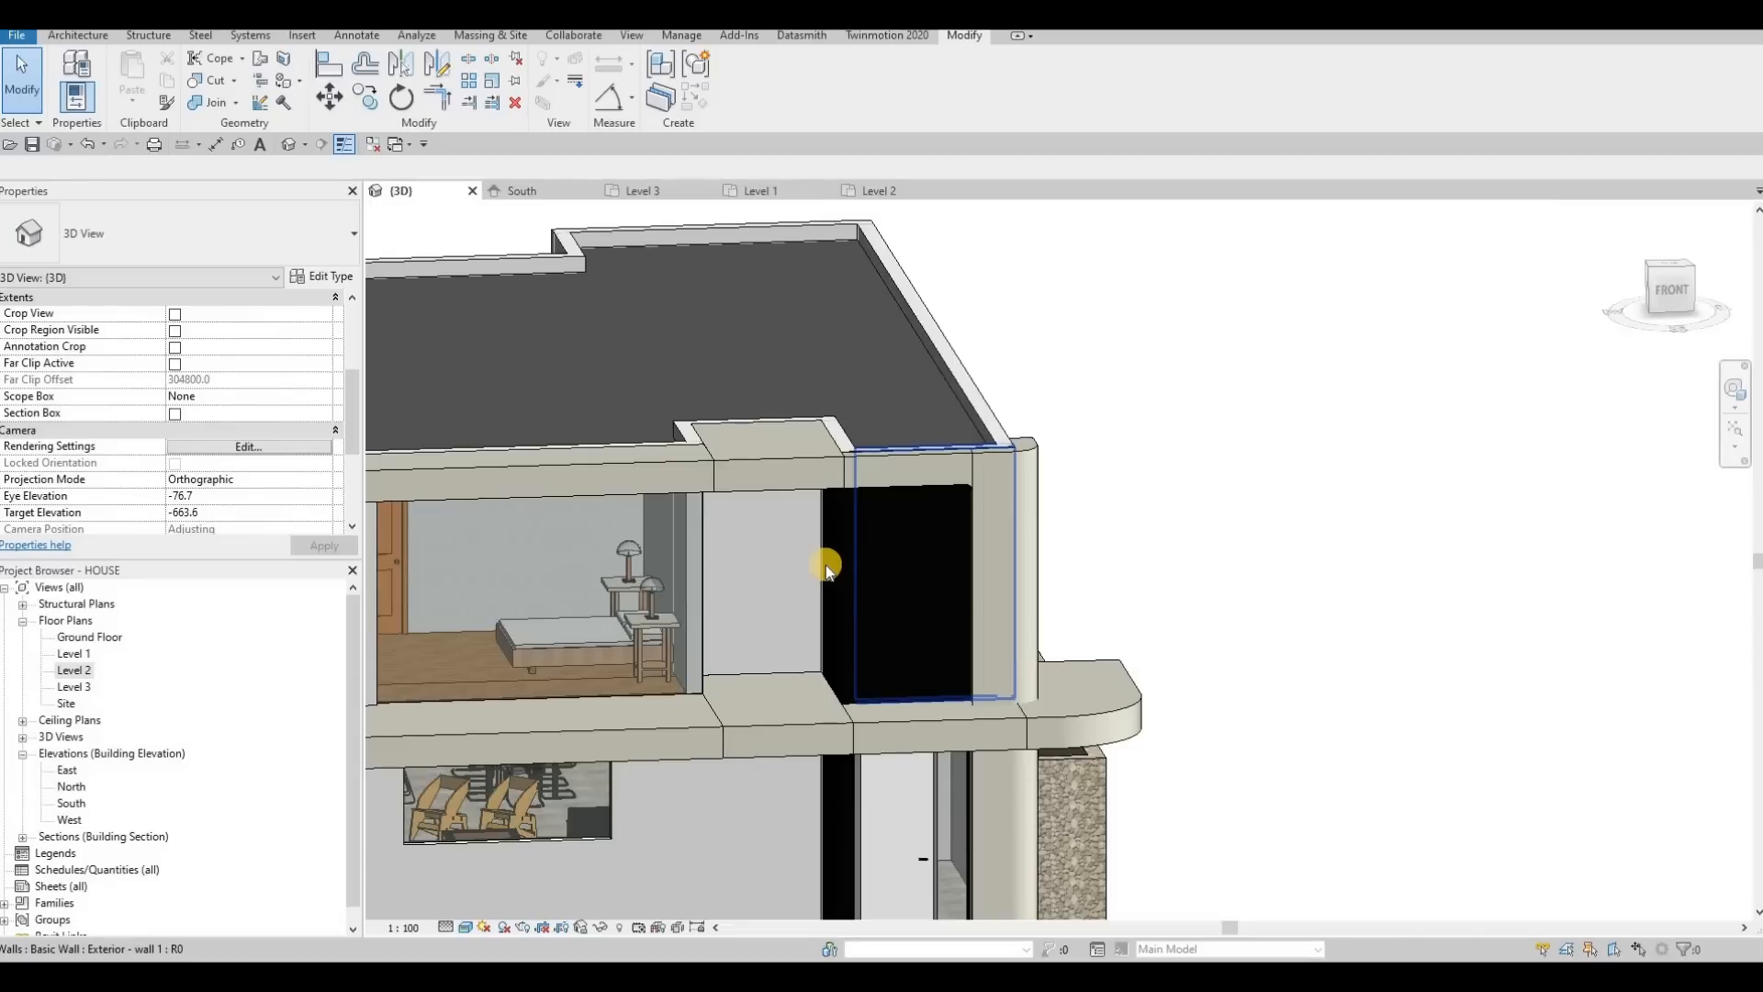
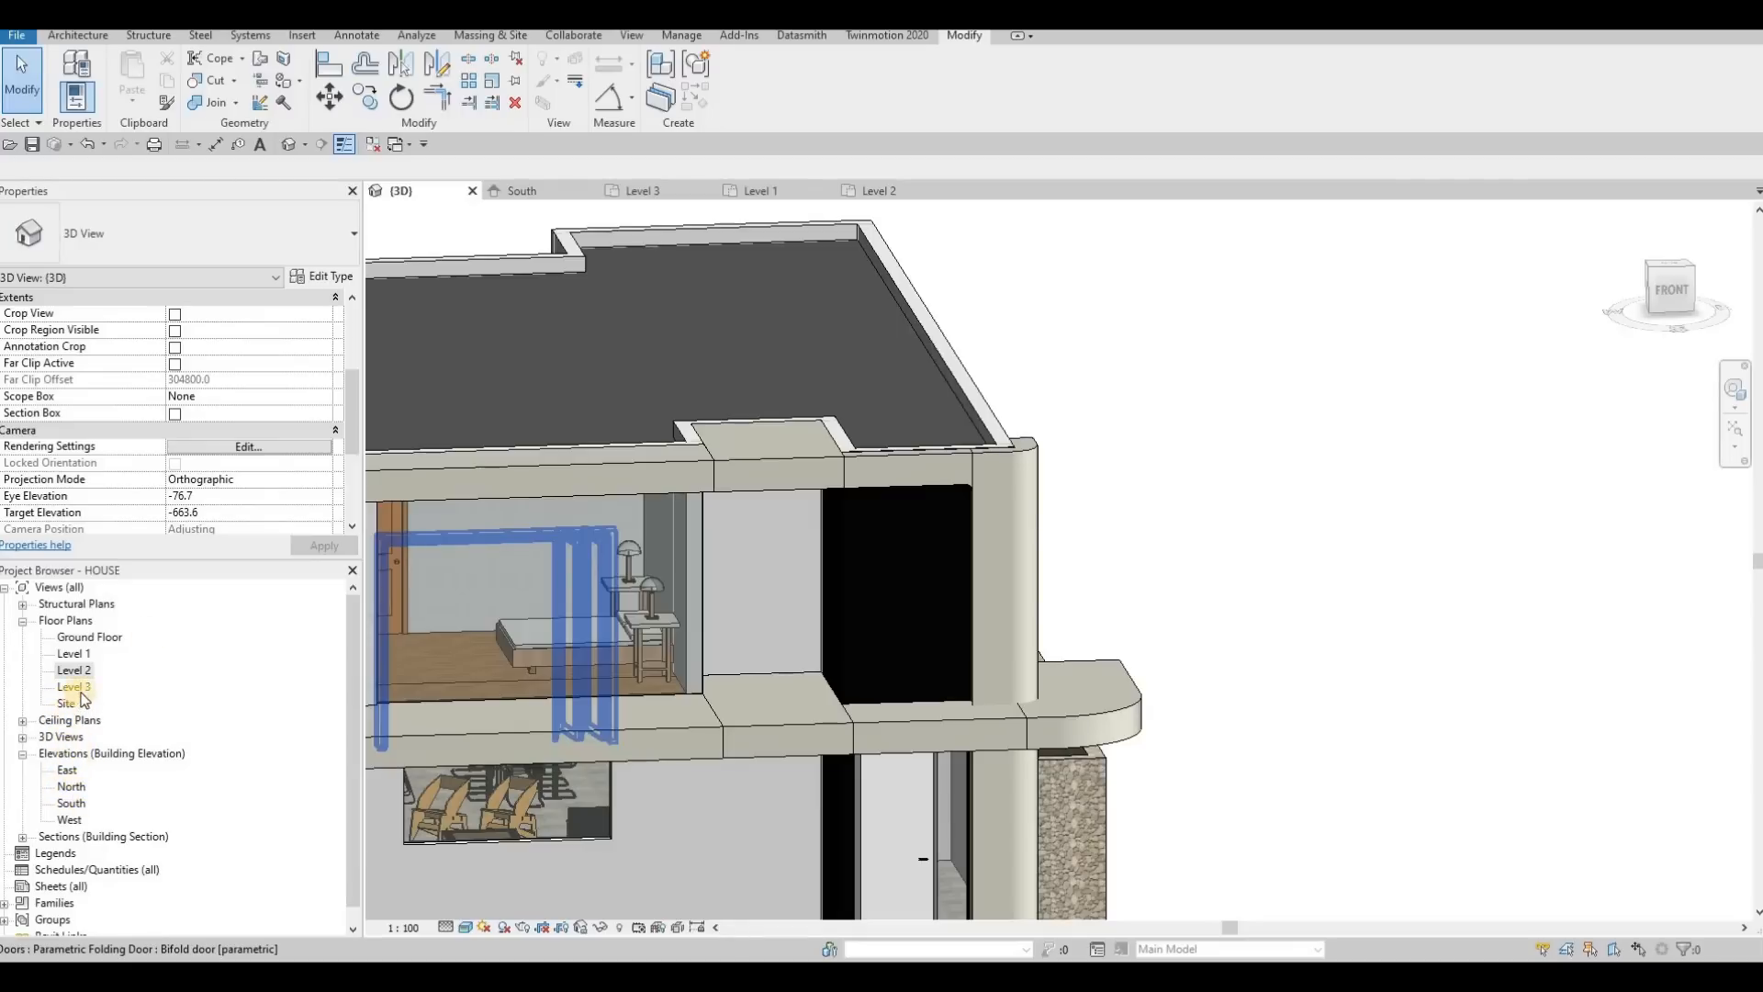
In the South elevation, start an in-place Generic Models extrusion on the exterior wall's face as the work plane
click(560, 192)
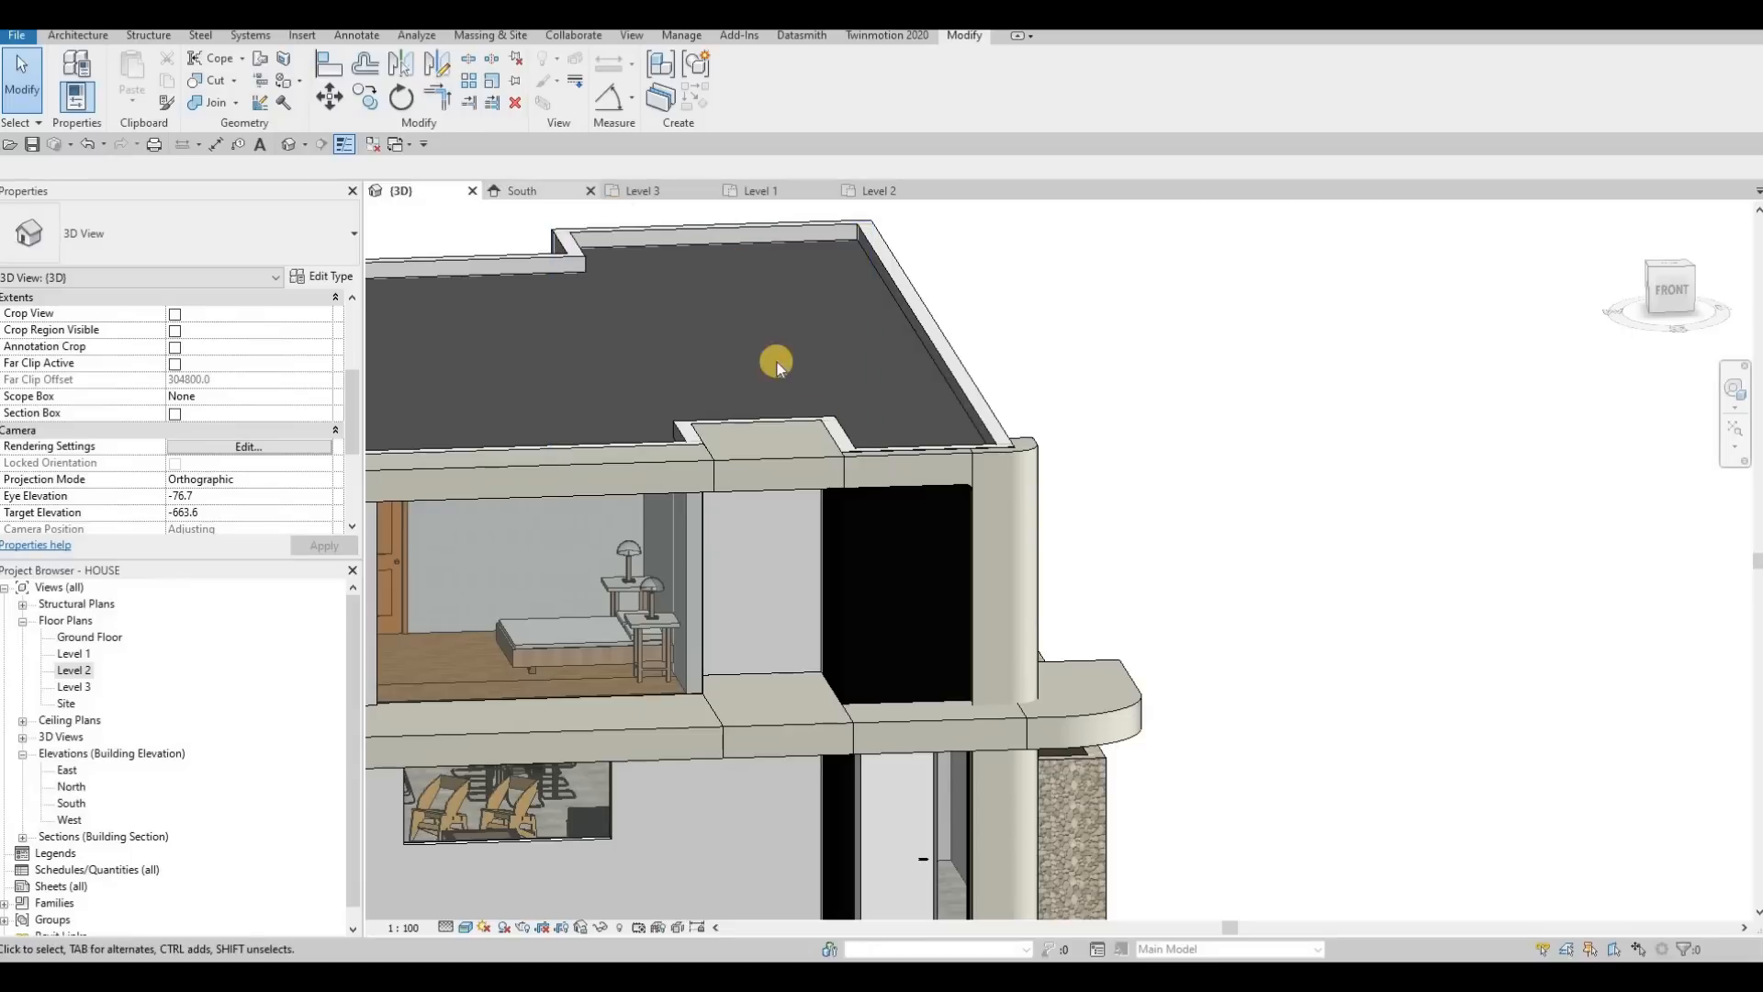
click(73, 37)
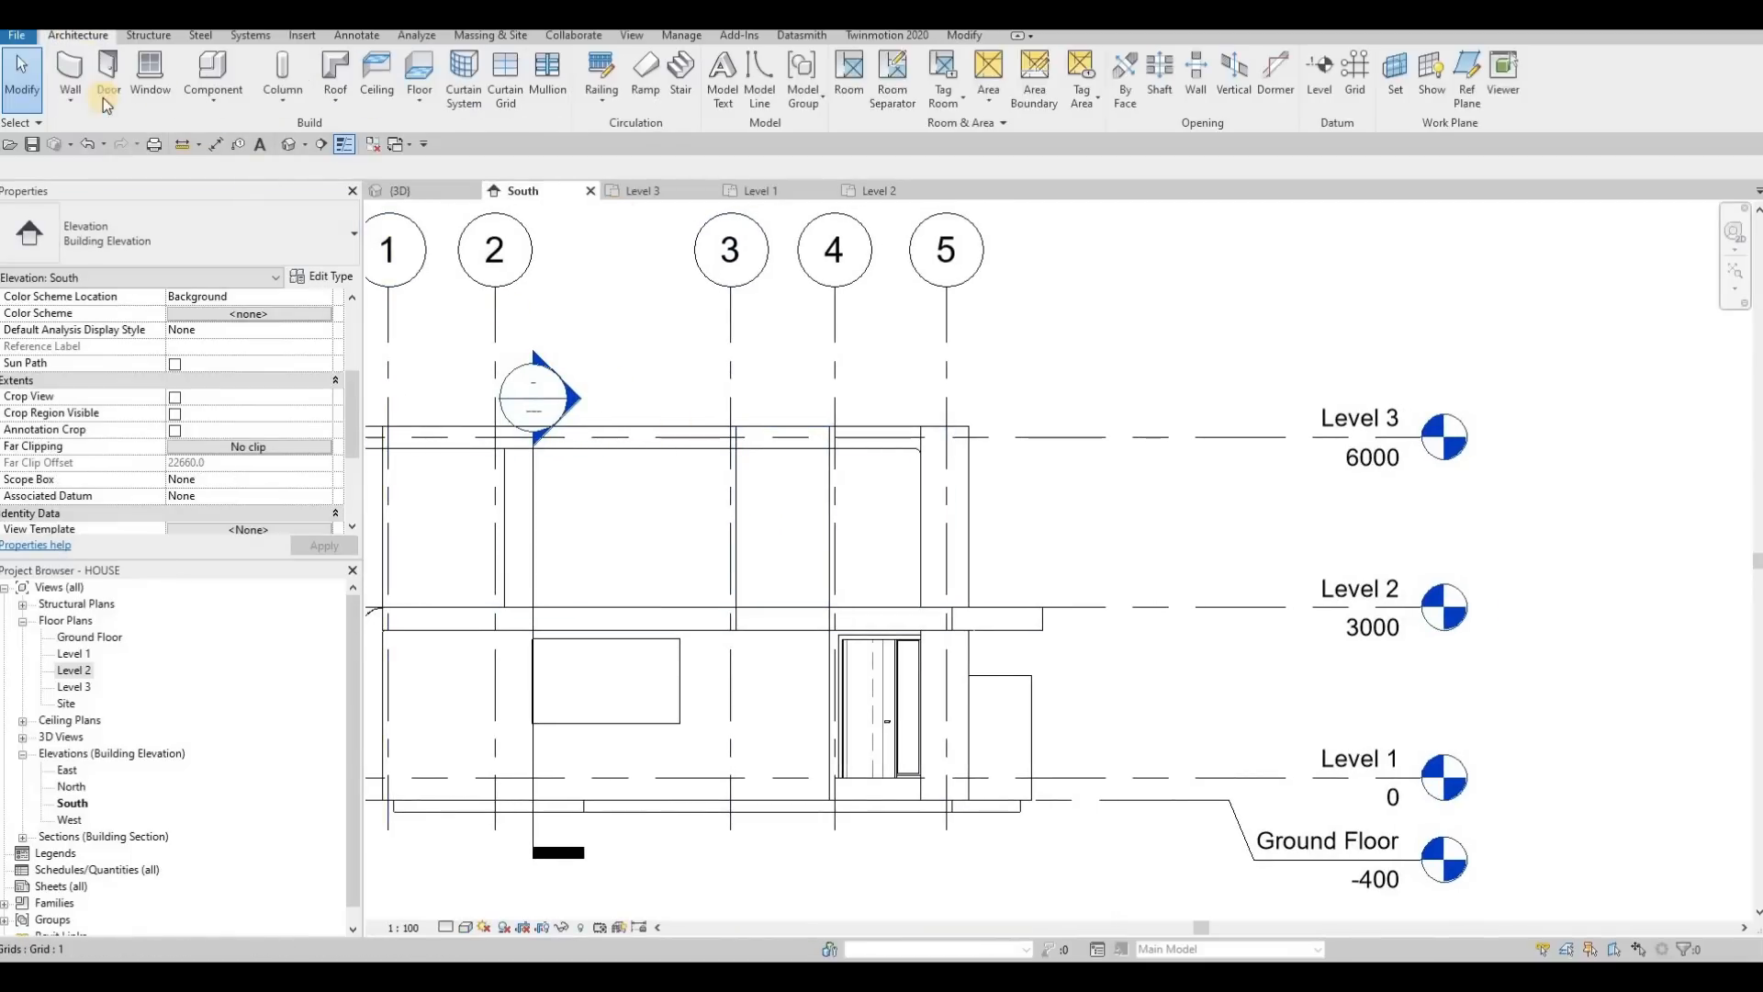
click(213, 99)
click(225, 163)
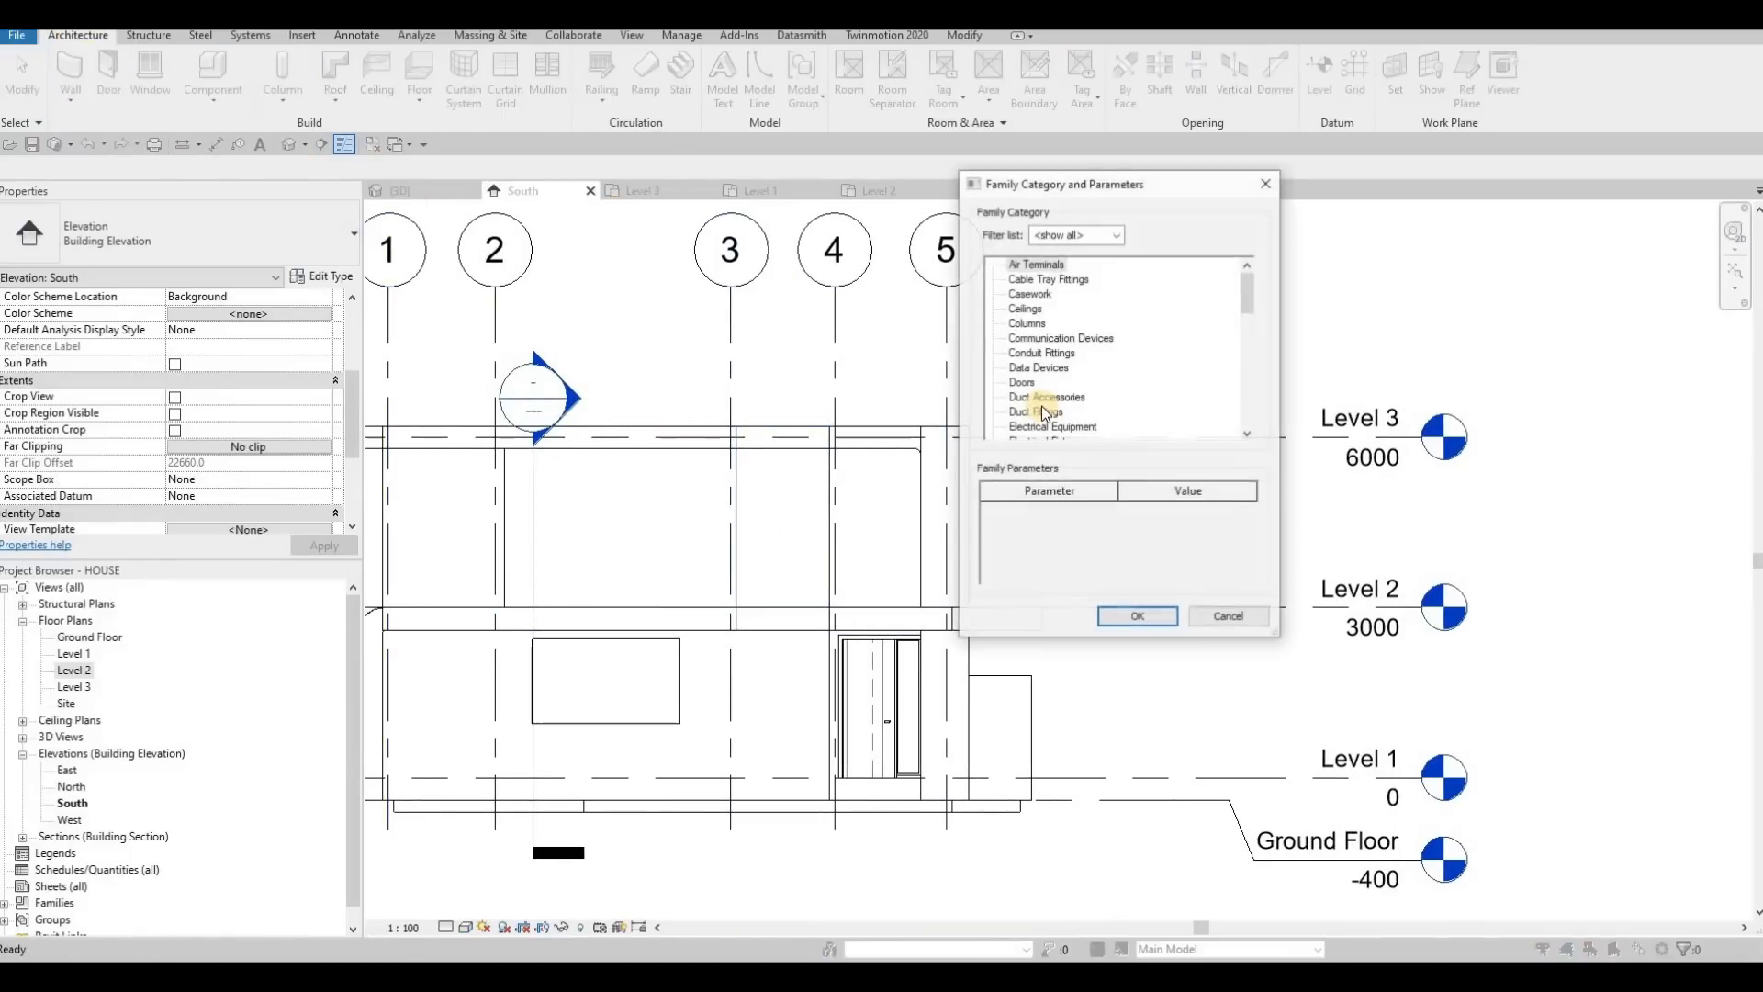
scroll(1036, 419, down, 2)
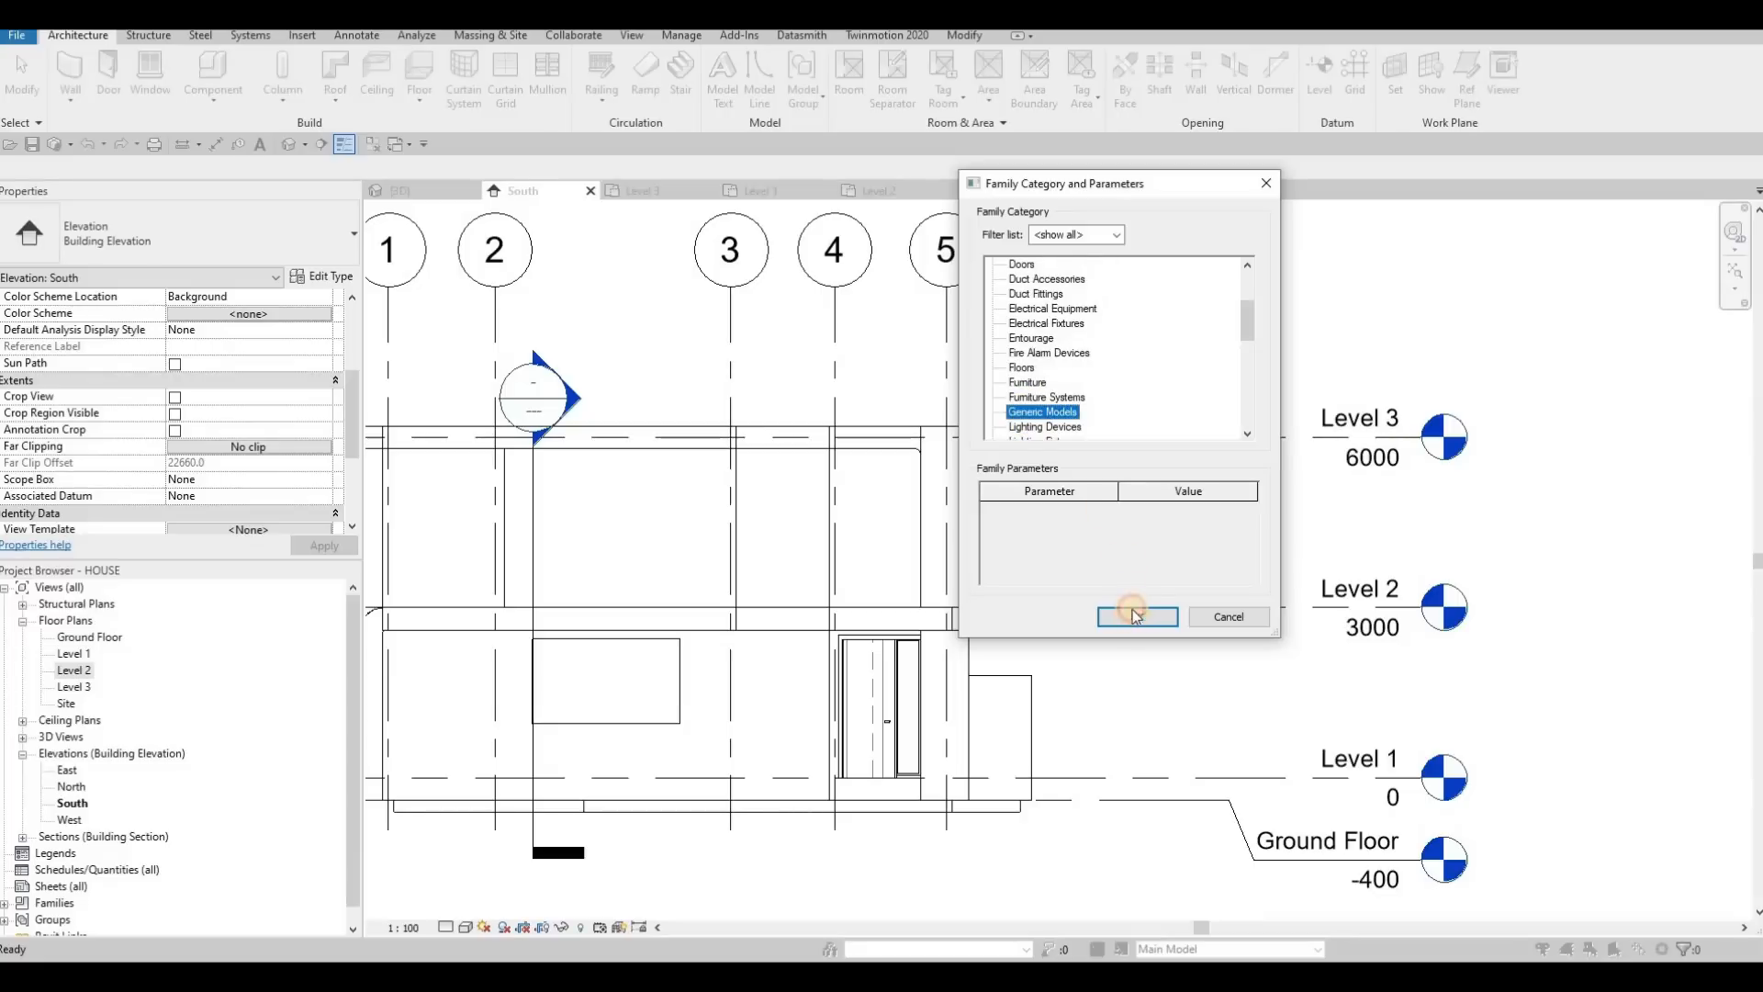
key(Return)
click(877, 512)
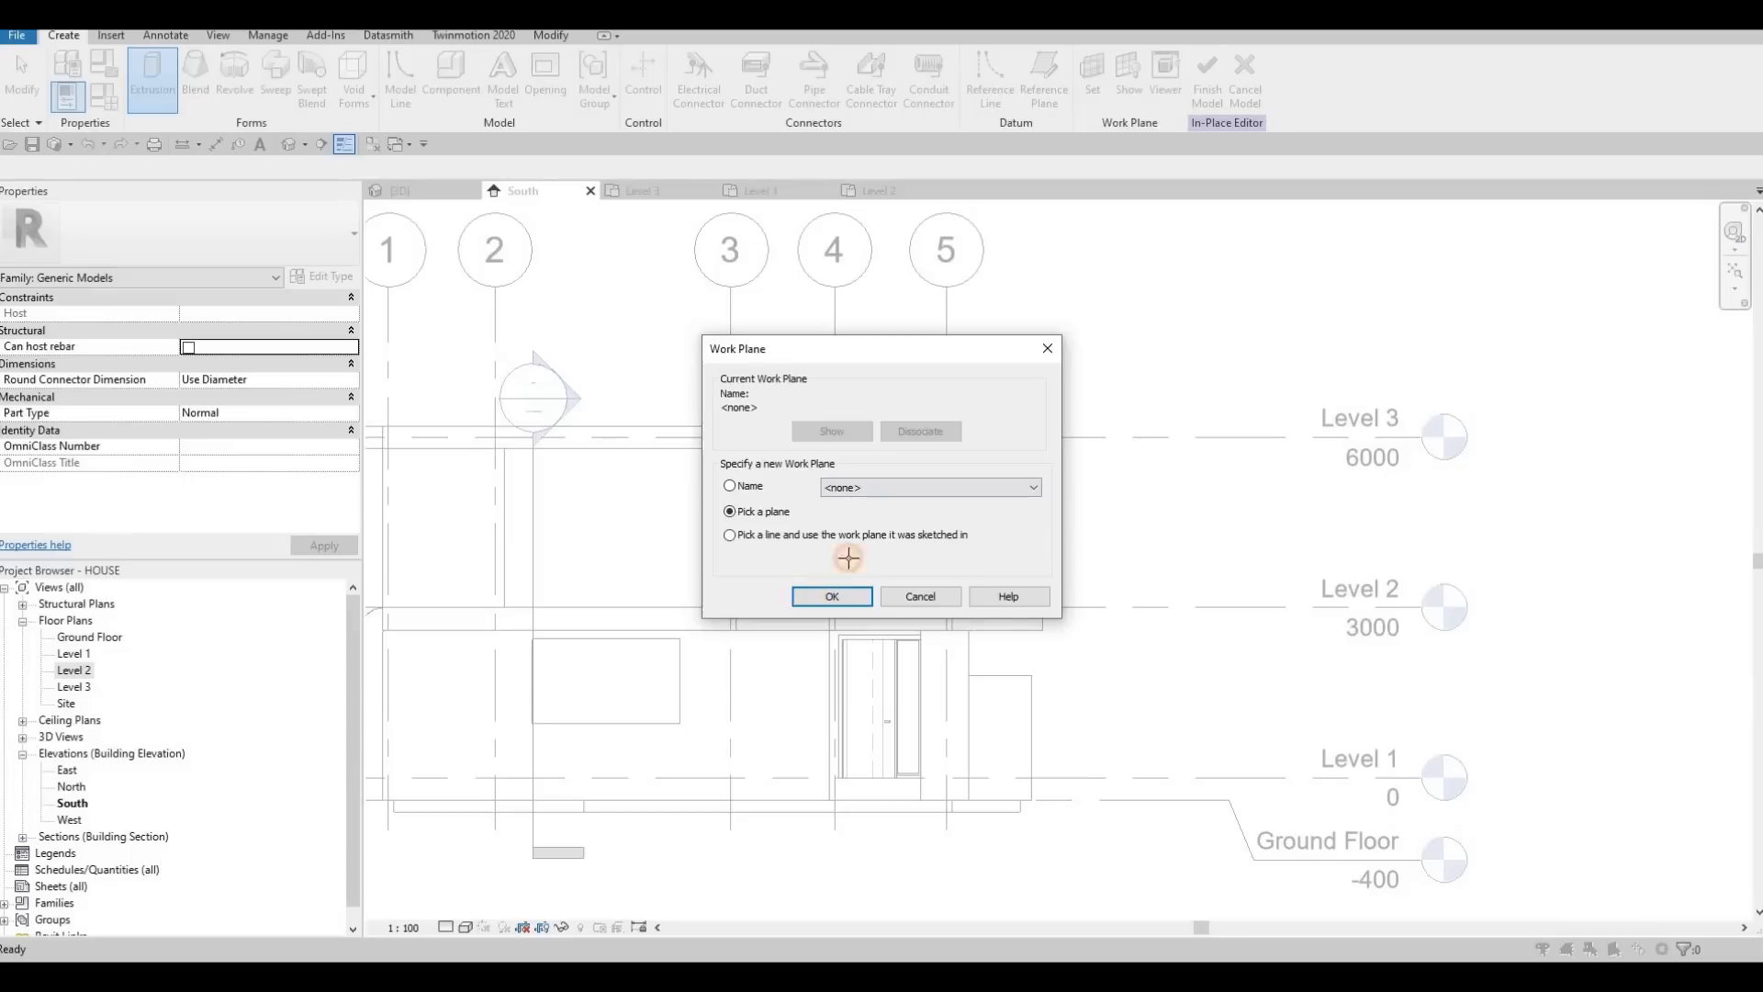
click(879, 470)
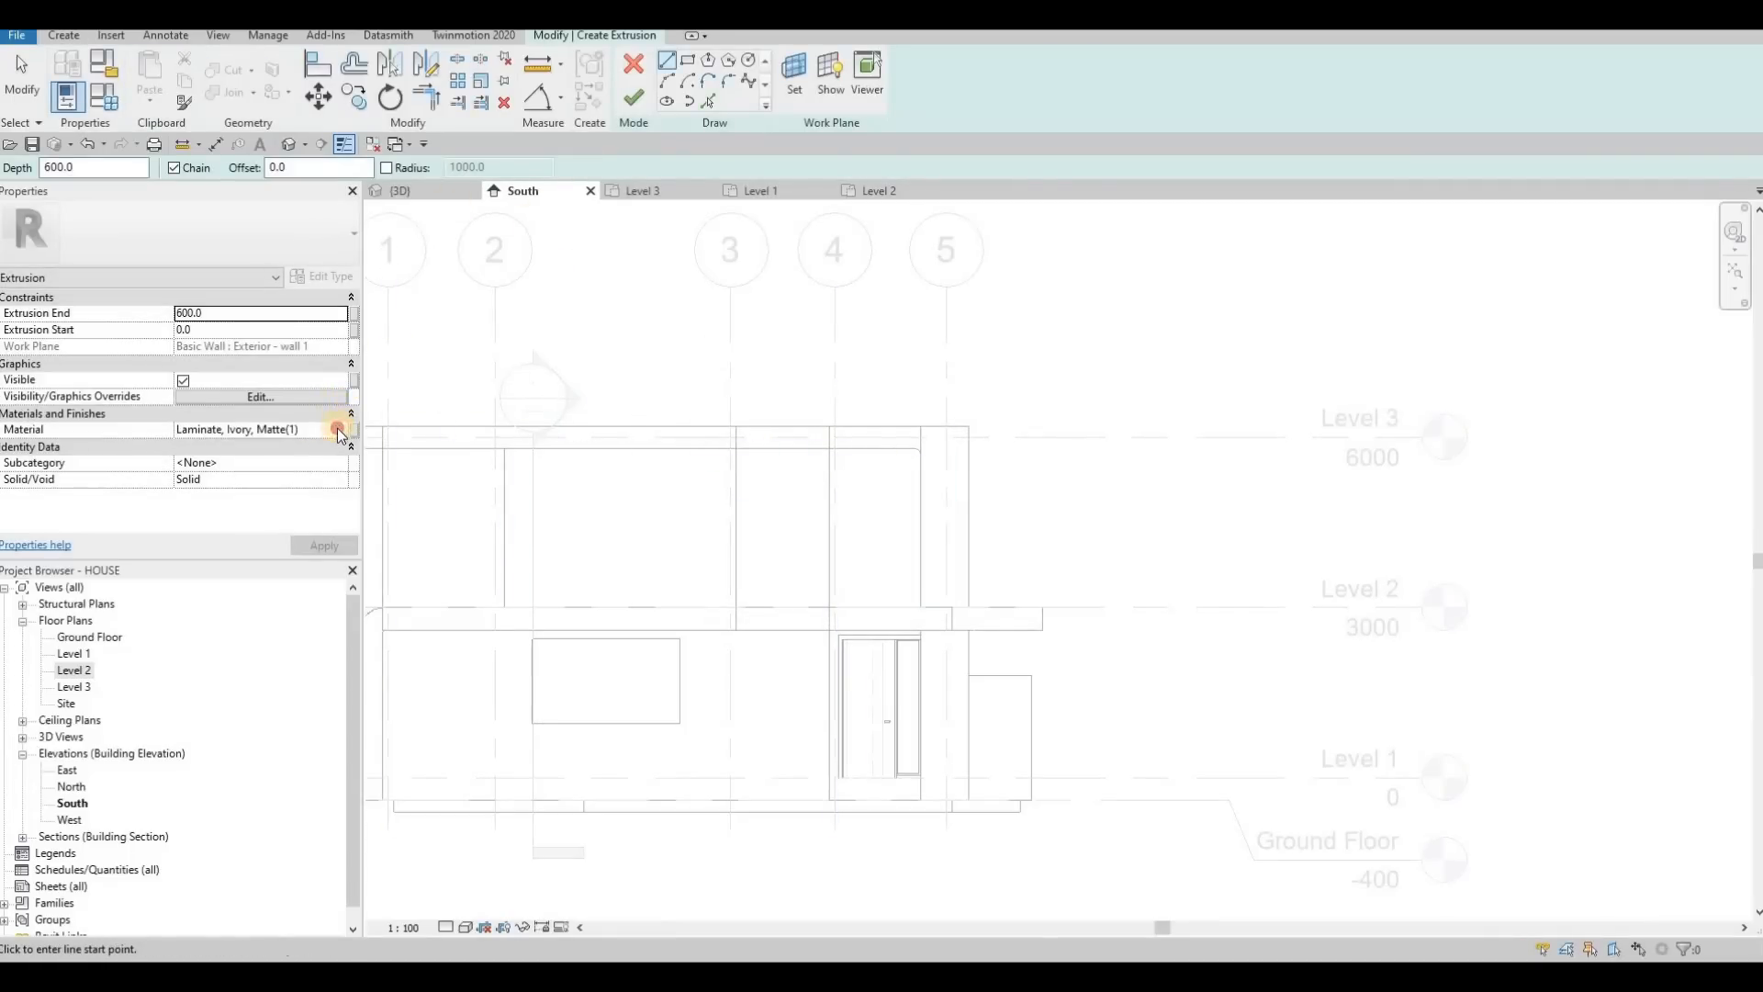
Set the extrusion's material to Asphalt, Bitumen
click(338, 428)
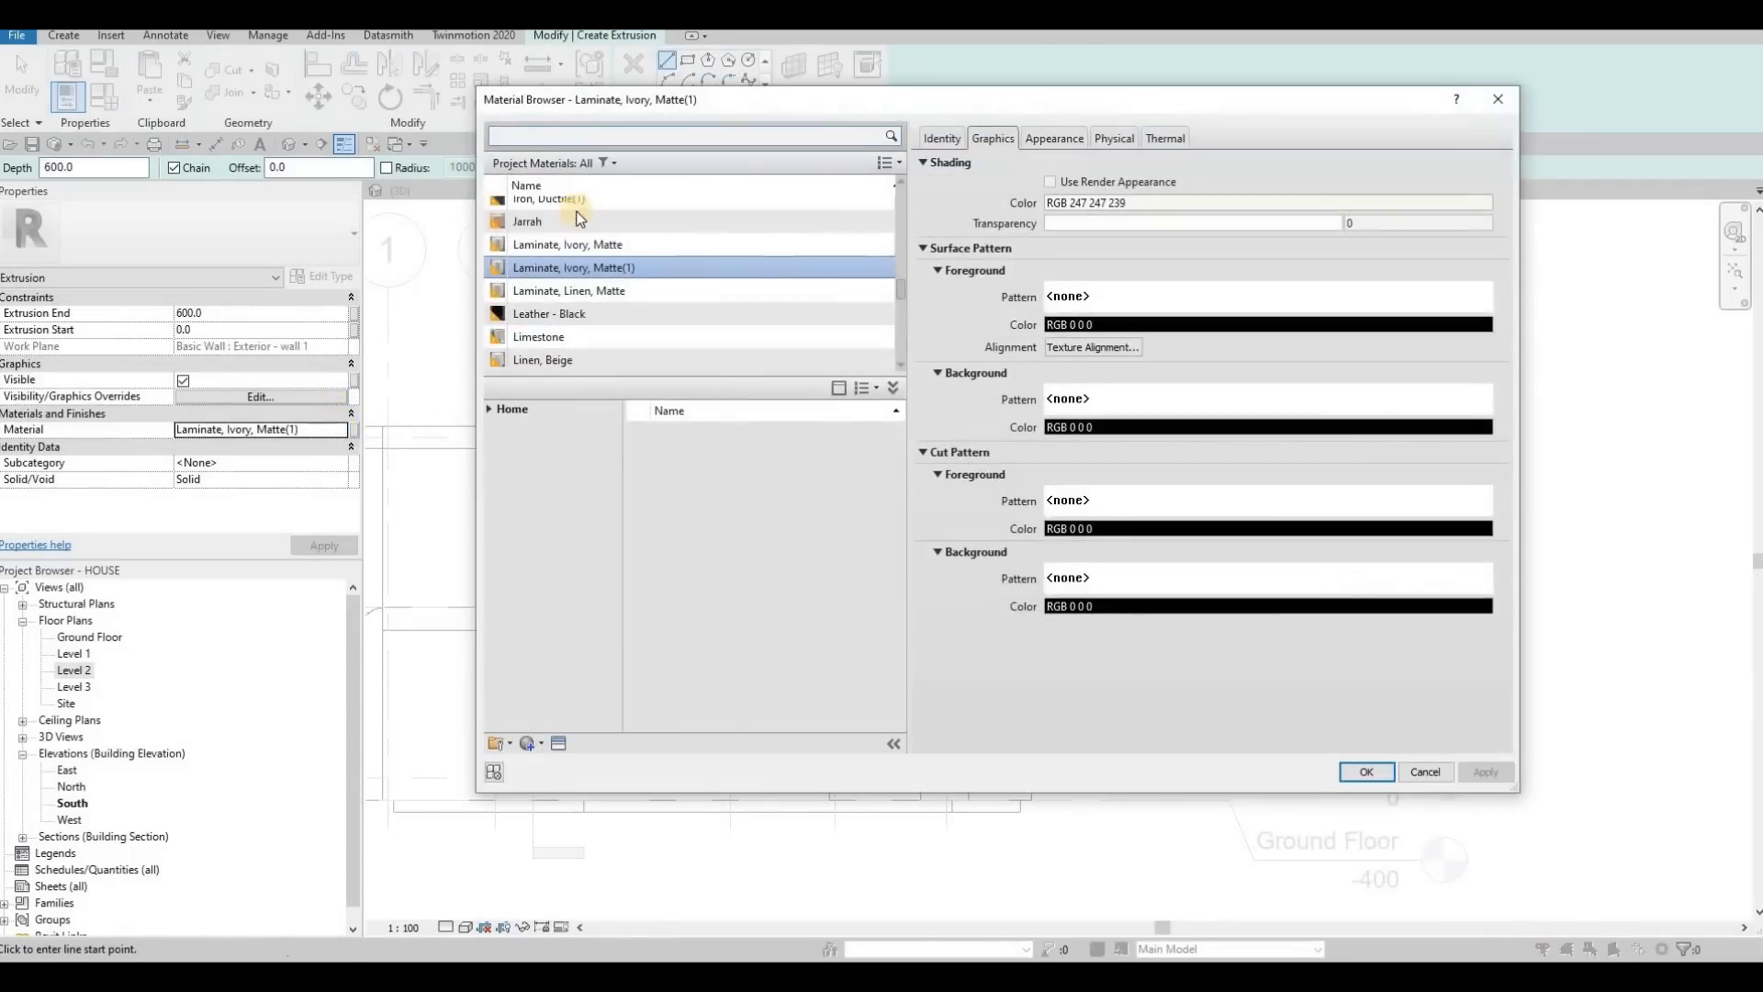
scroll(588, 308, up, 15)
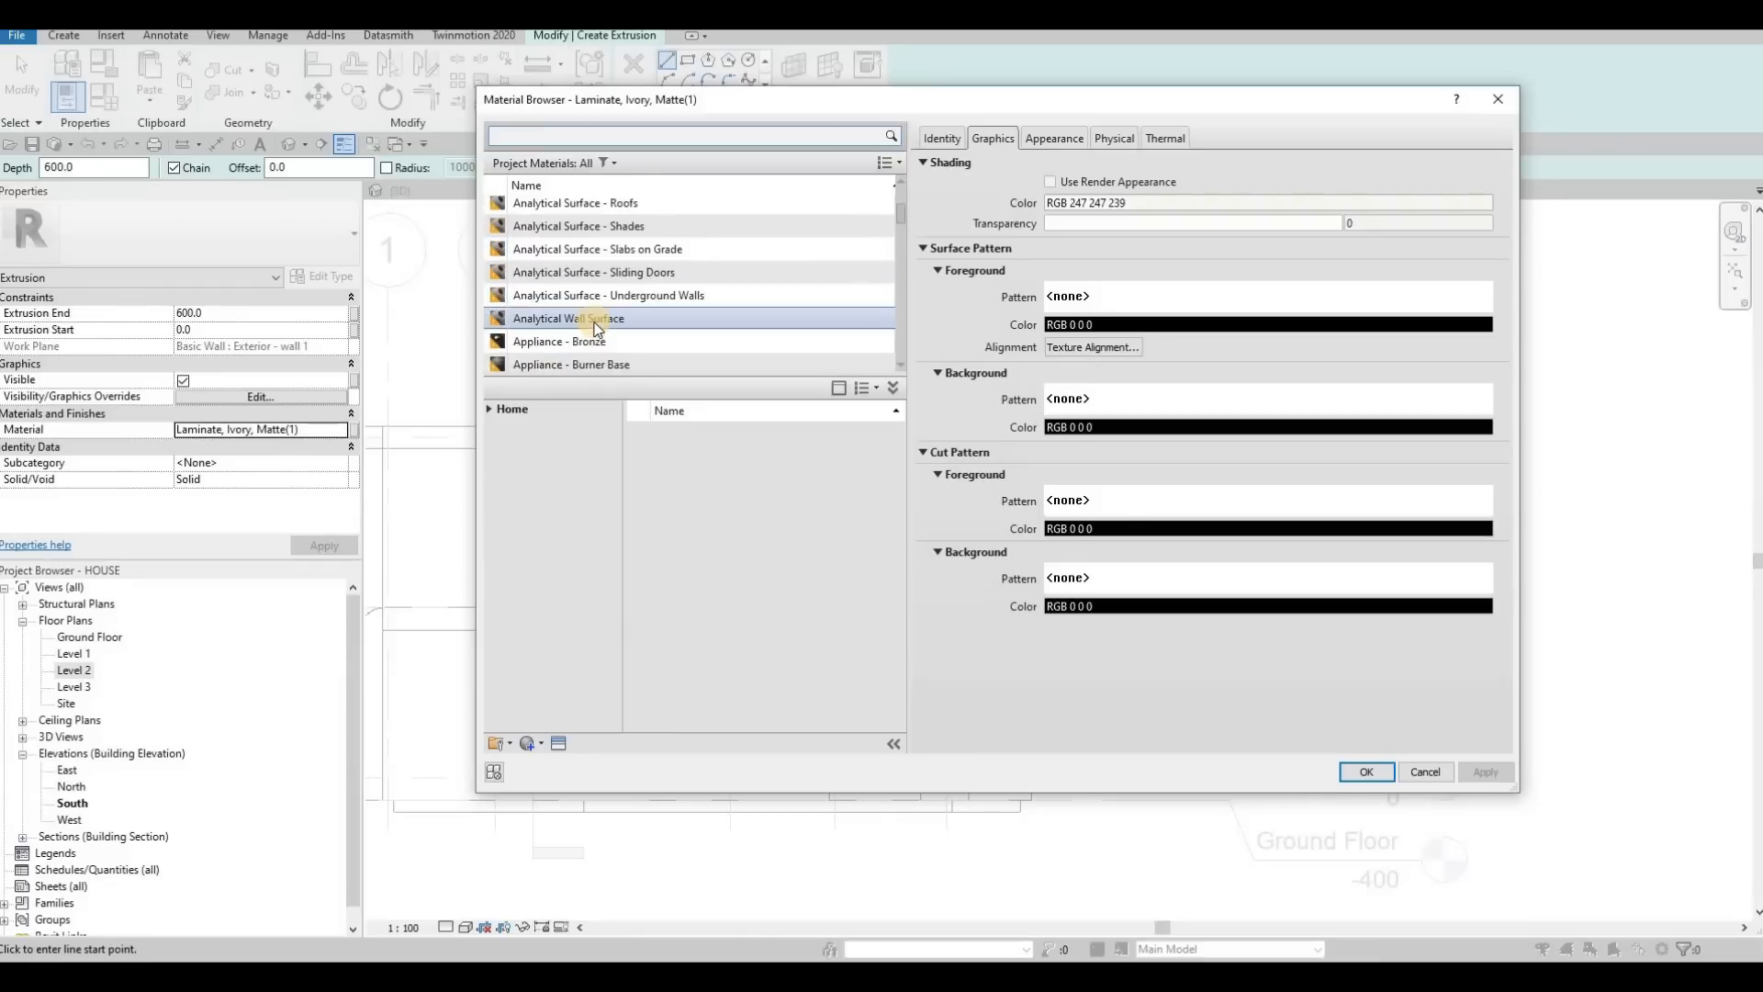
scroll(595, 329, down, 6)
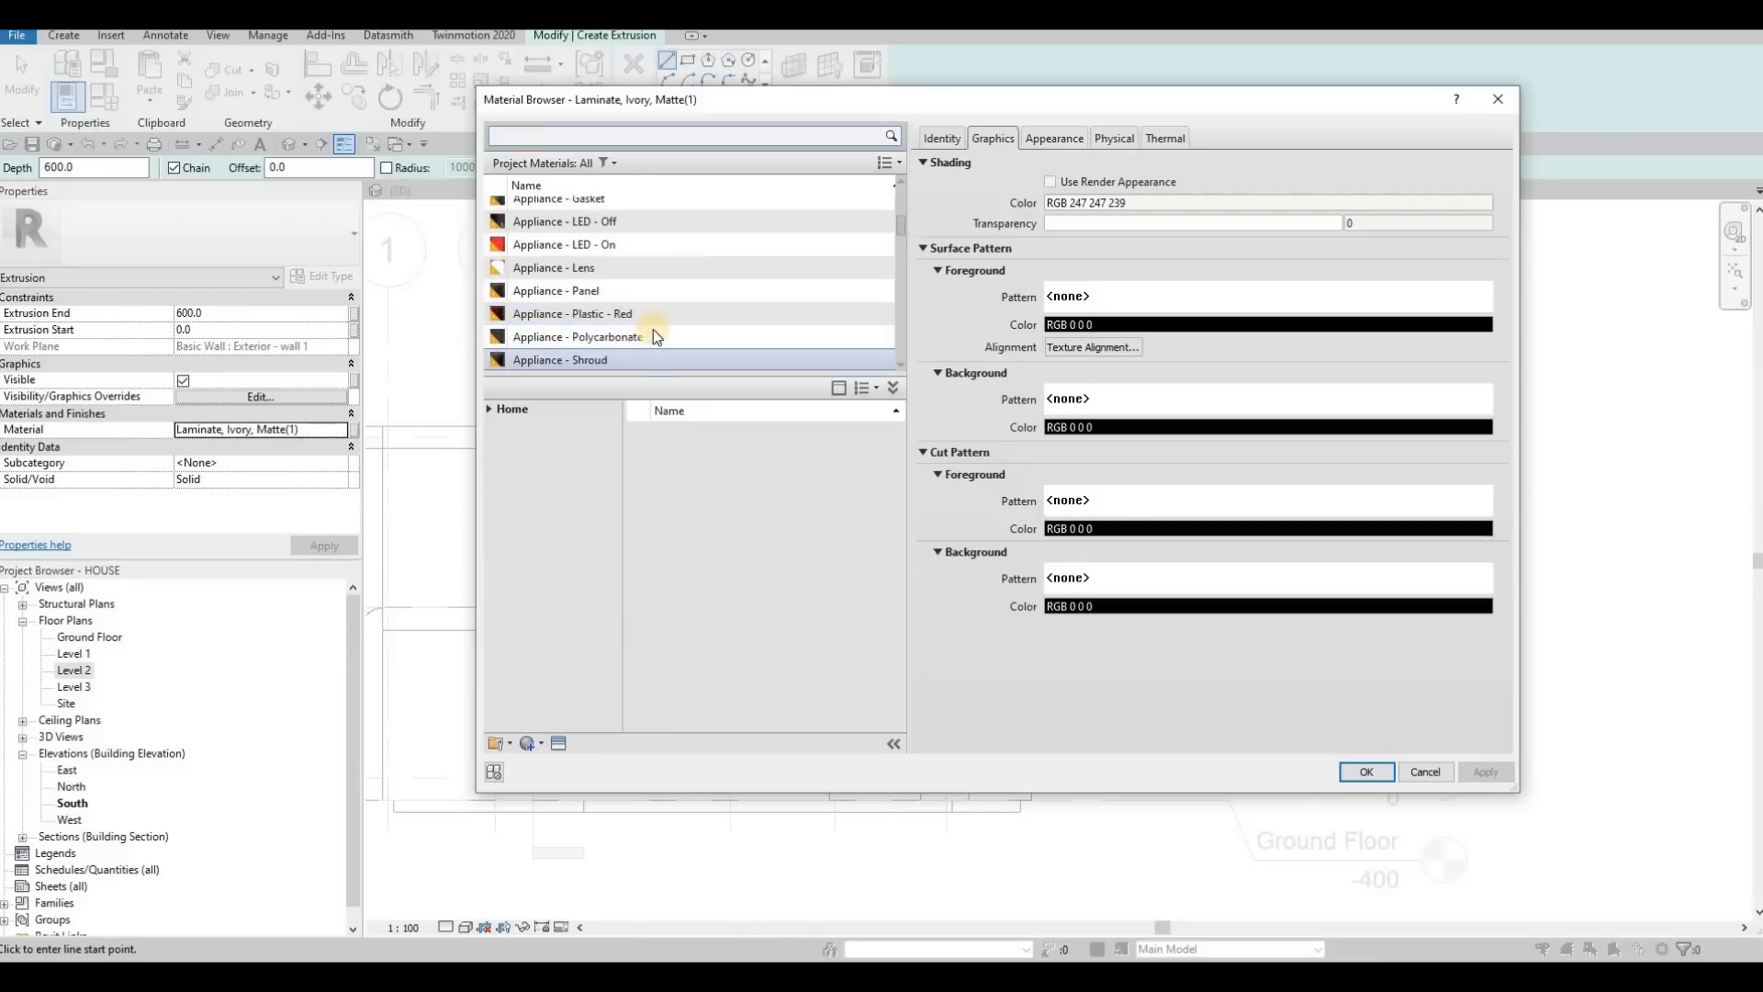
click(627, 360)
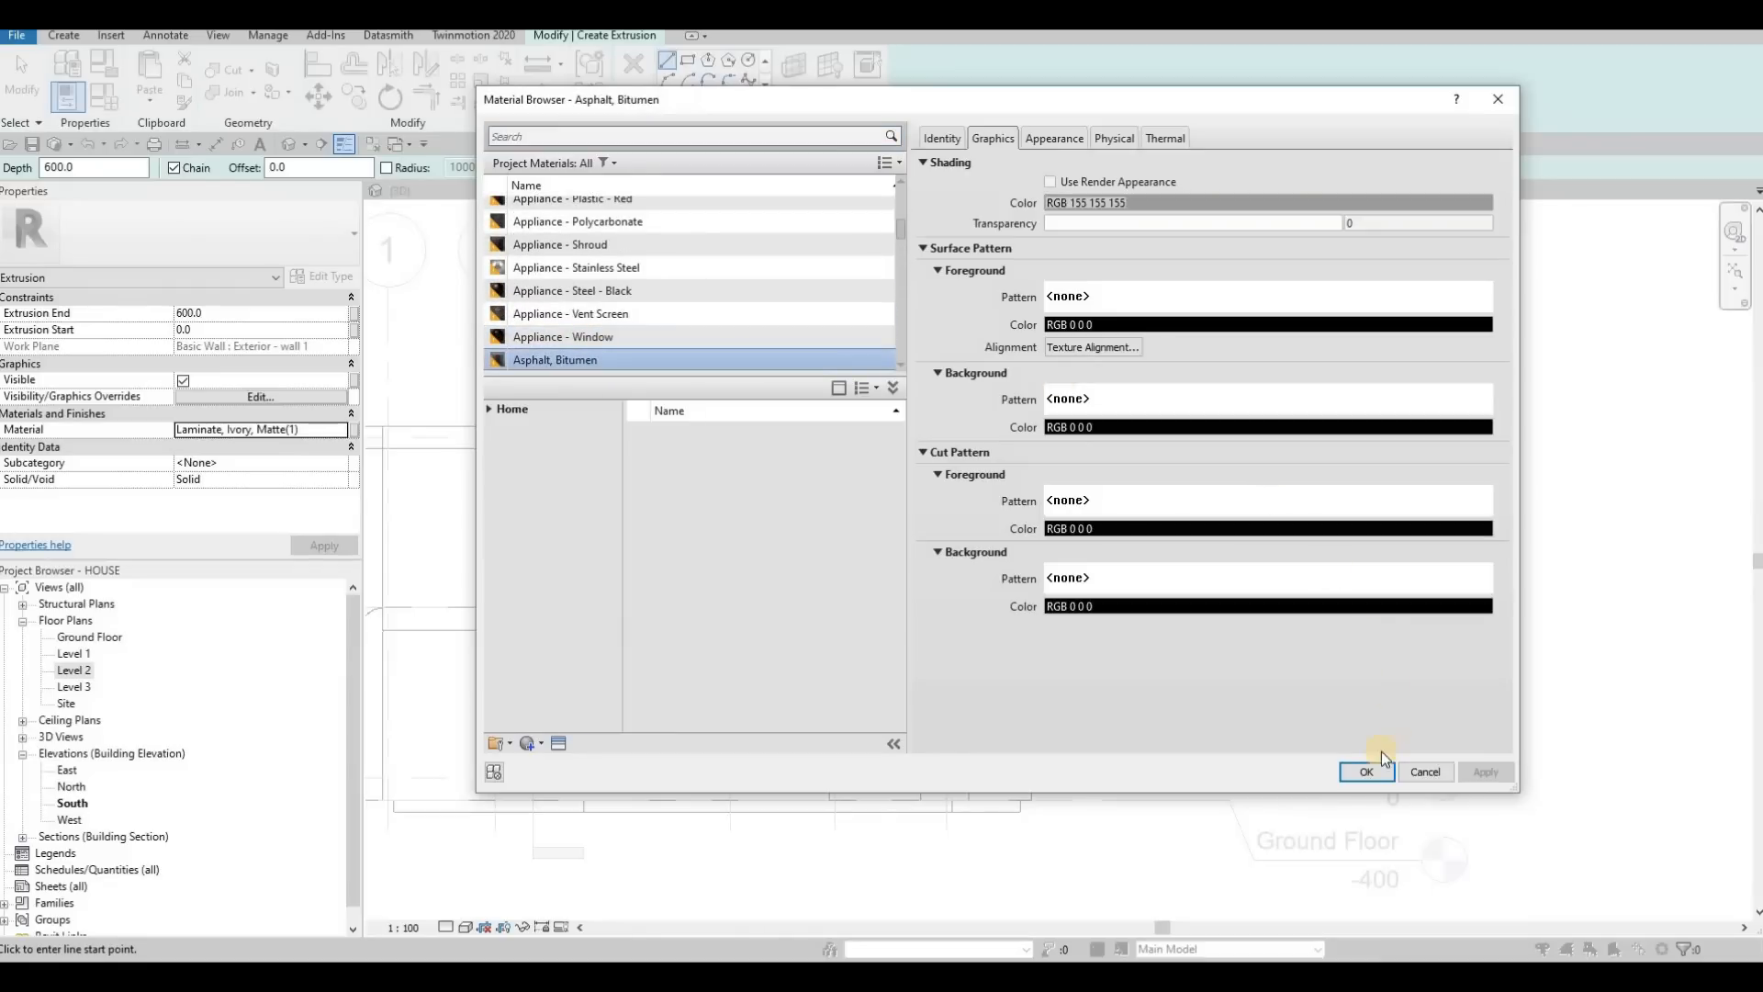
key(Return)
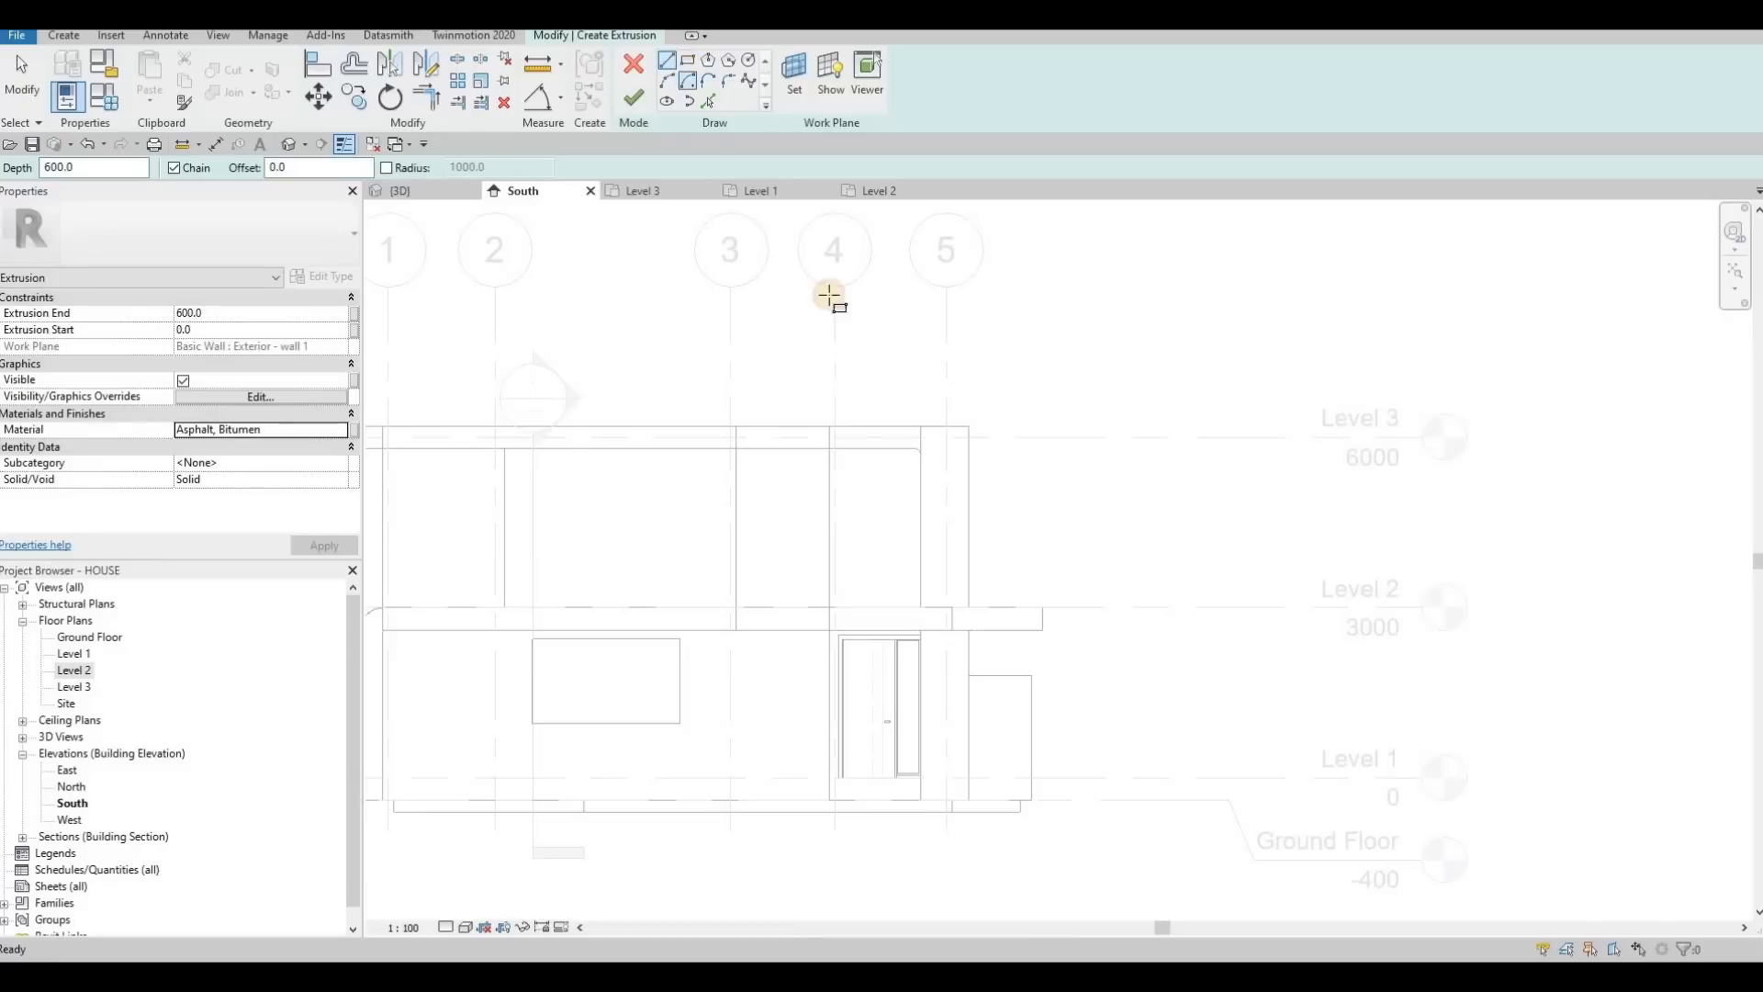
Sketch a rectangle about 2070 mm wide and 640 mm high on the roof edge between grids 4 and 5, and finish the extrusion
click(830, 423)
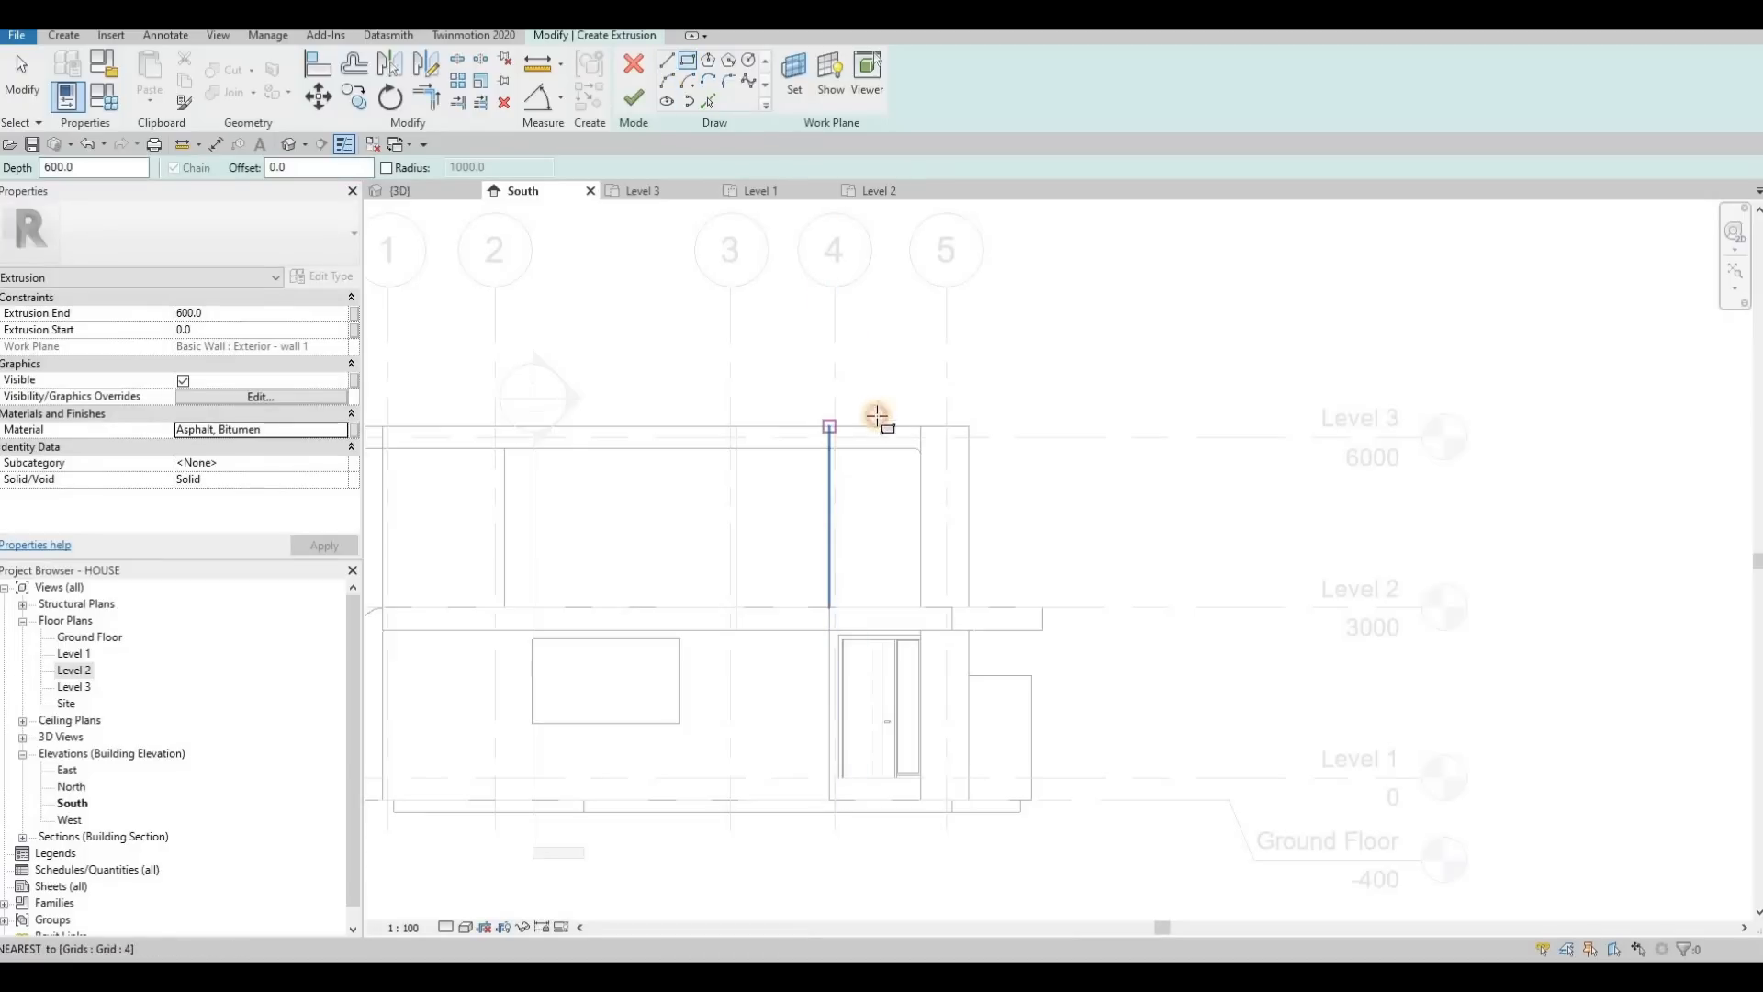
click(947, 383)
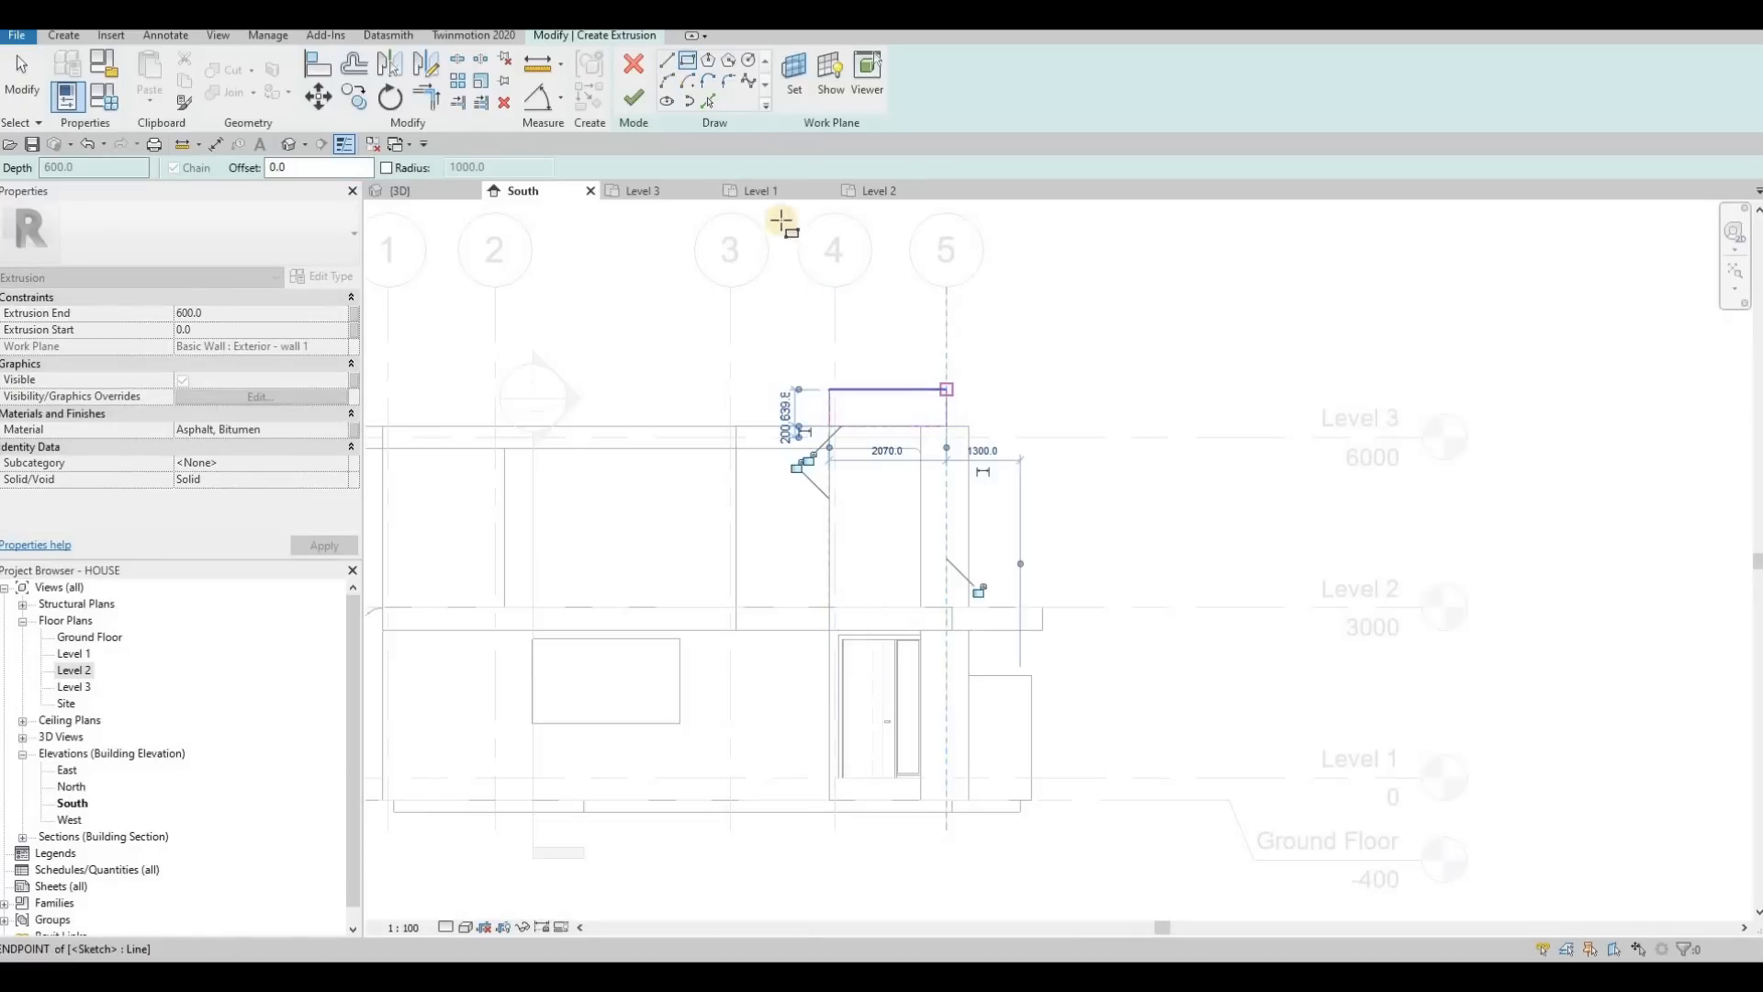
click(627, 101)
In the 3D view, stretch the new block backwards over the roof to a depth of 2655 mm
click(405, 192)
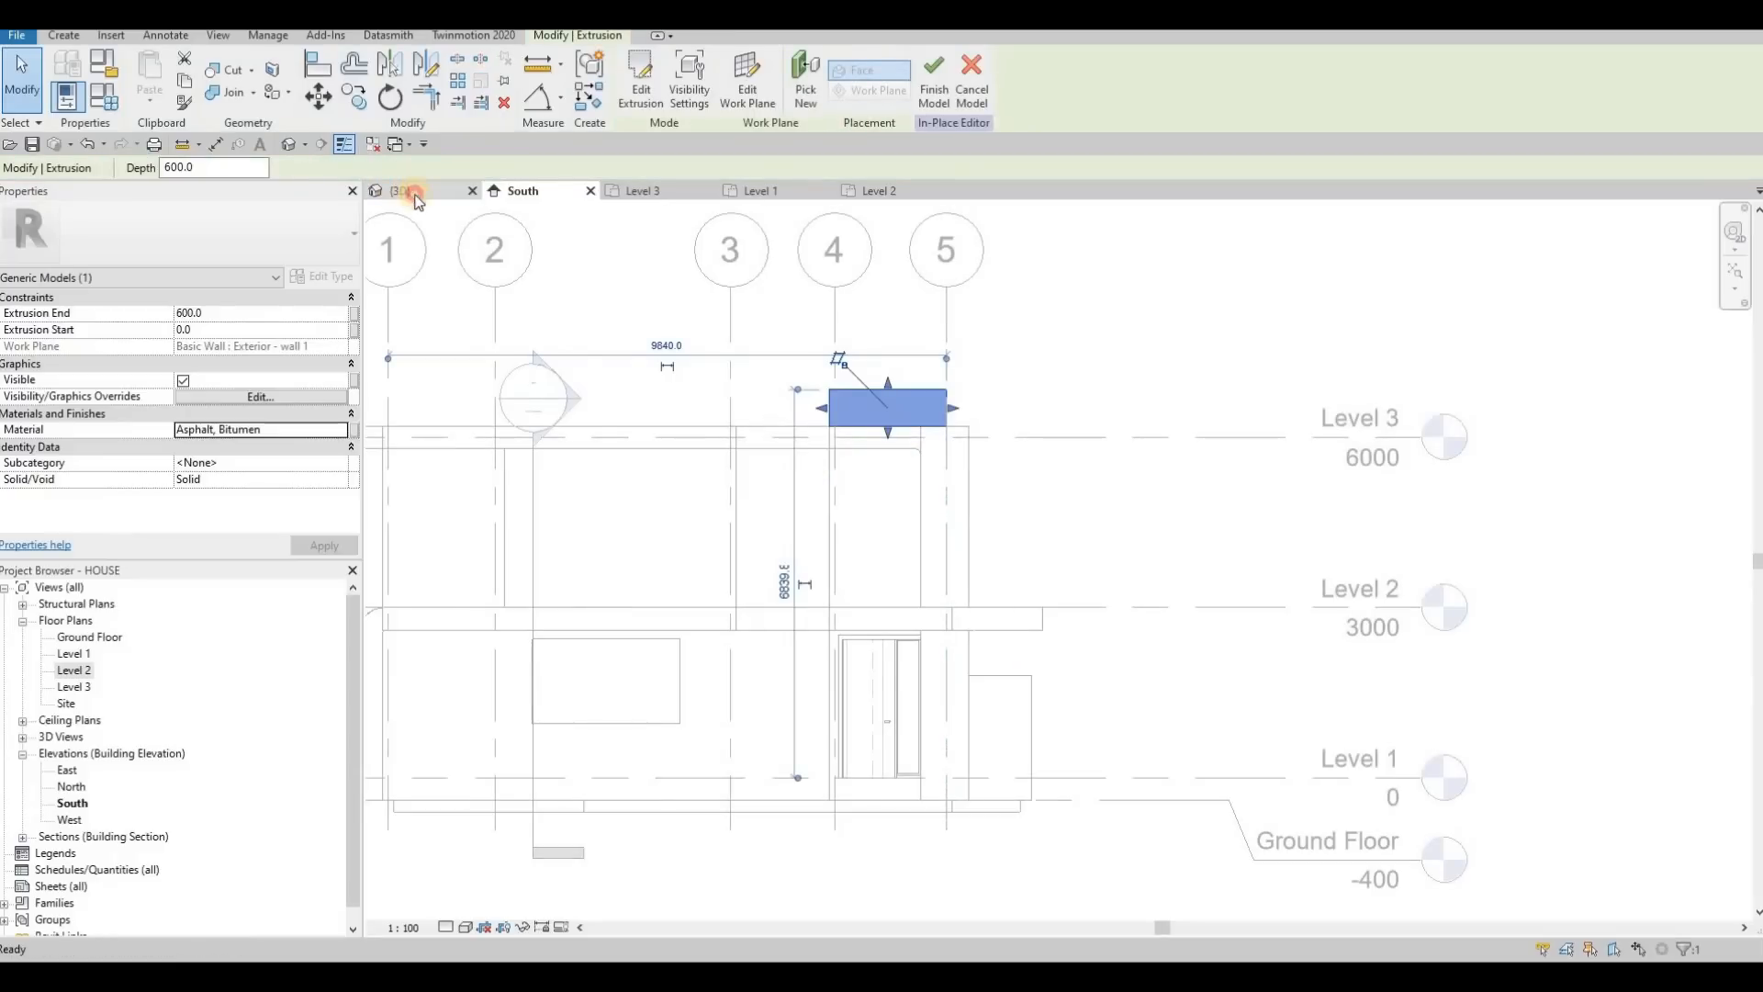
shift+middle_drag(992, 516, 897, 437)
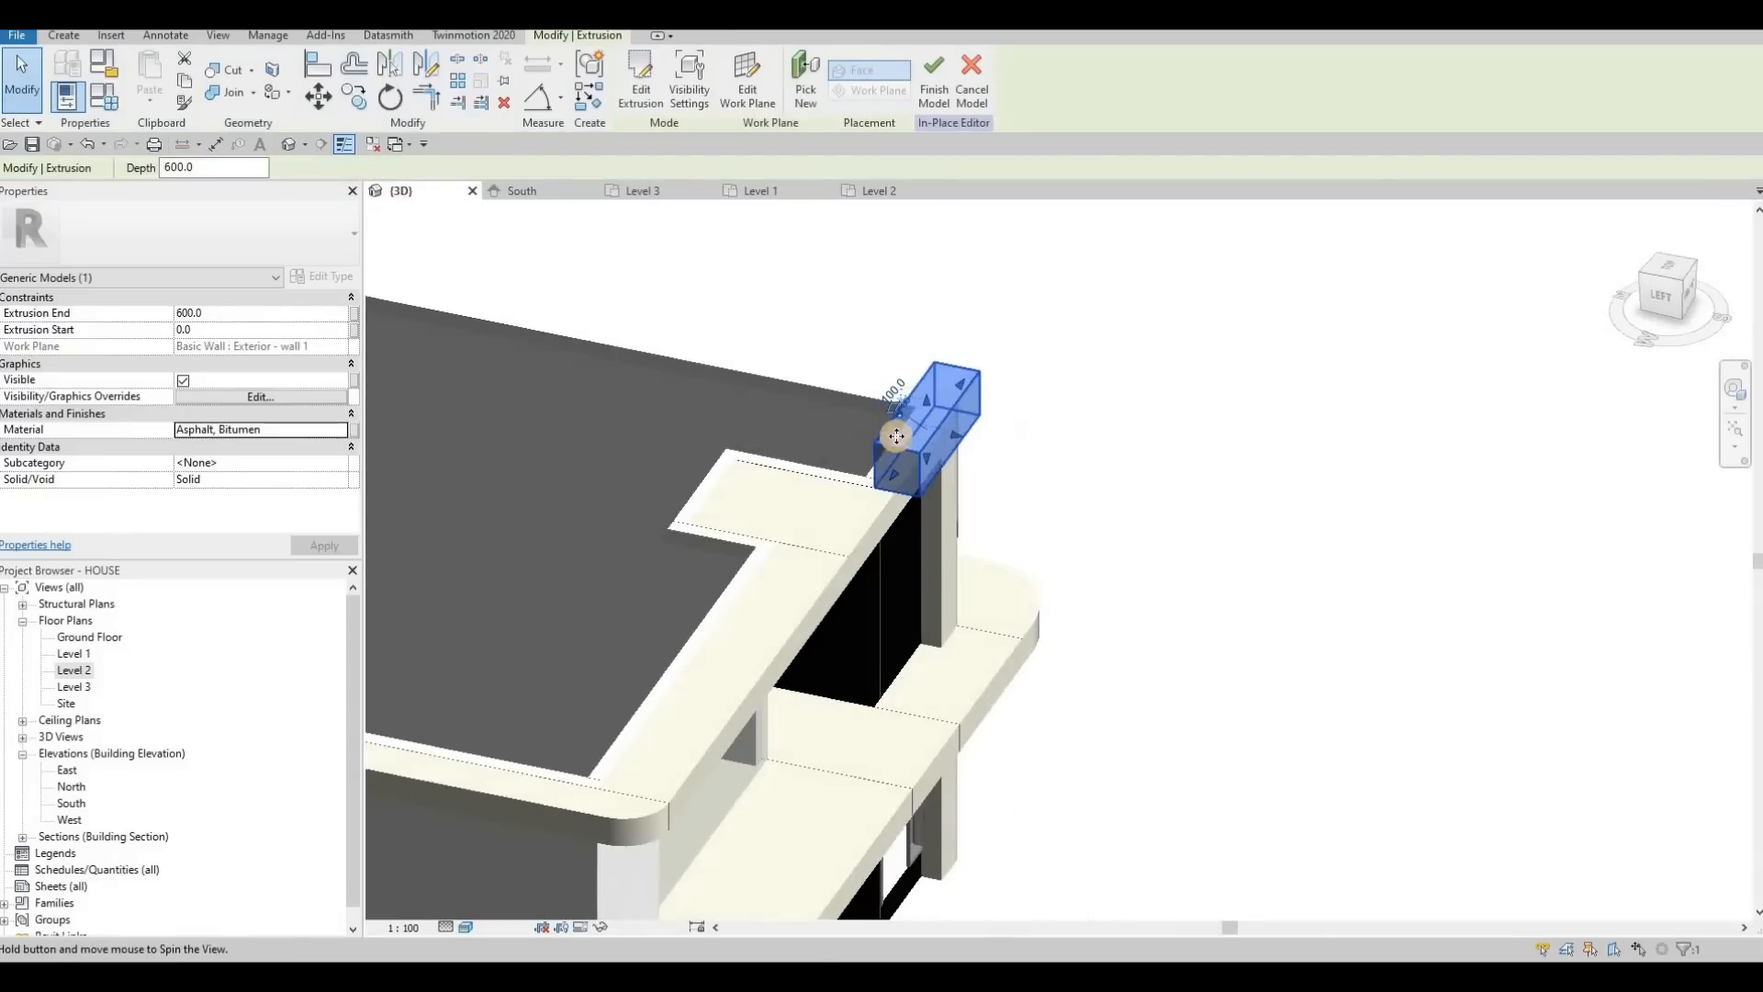
drag(896, 423, 851, 417)
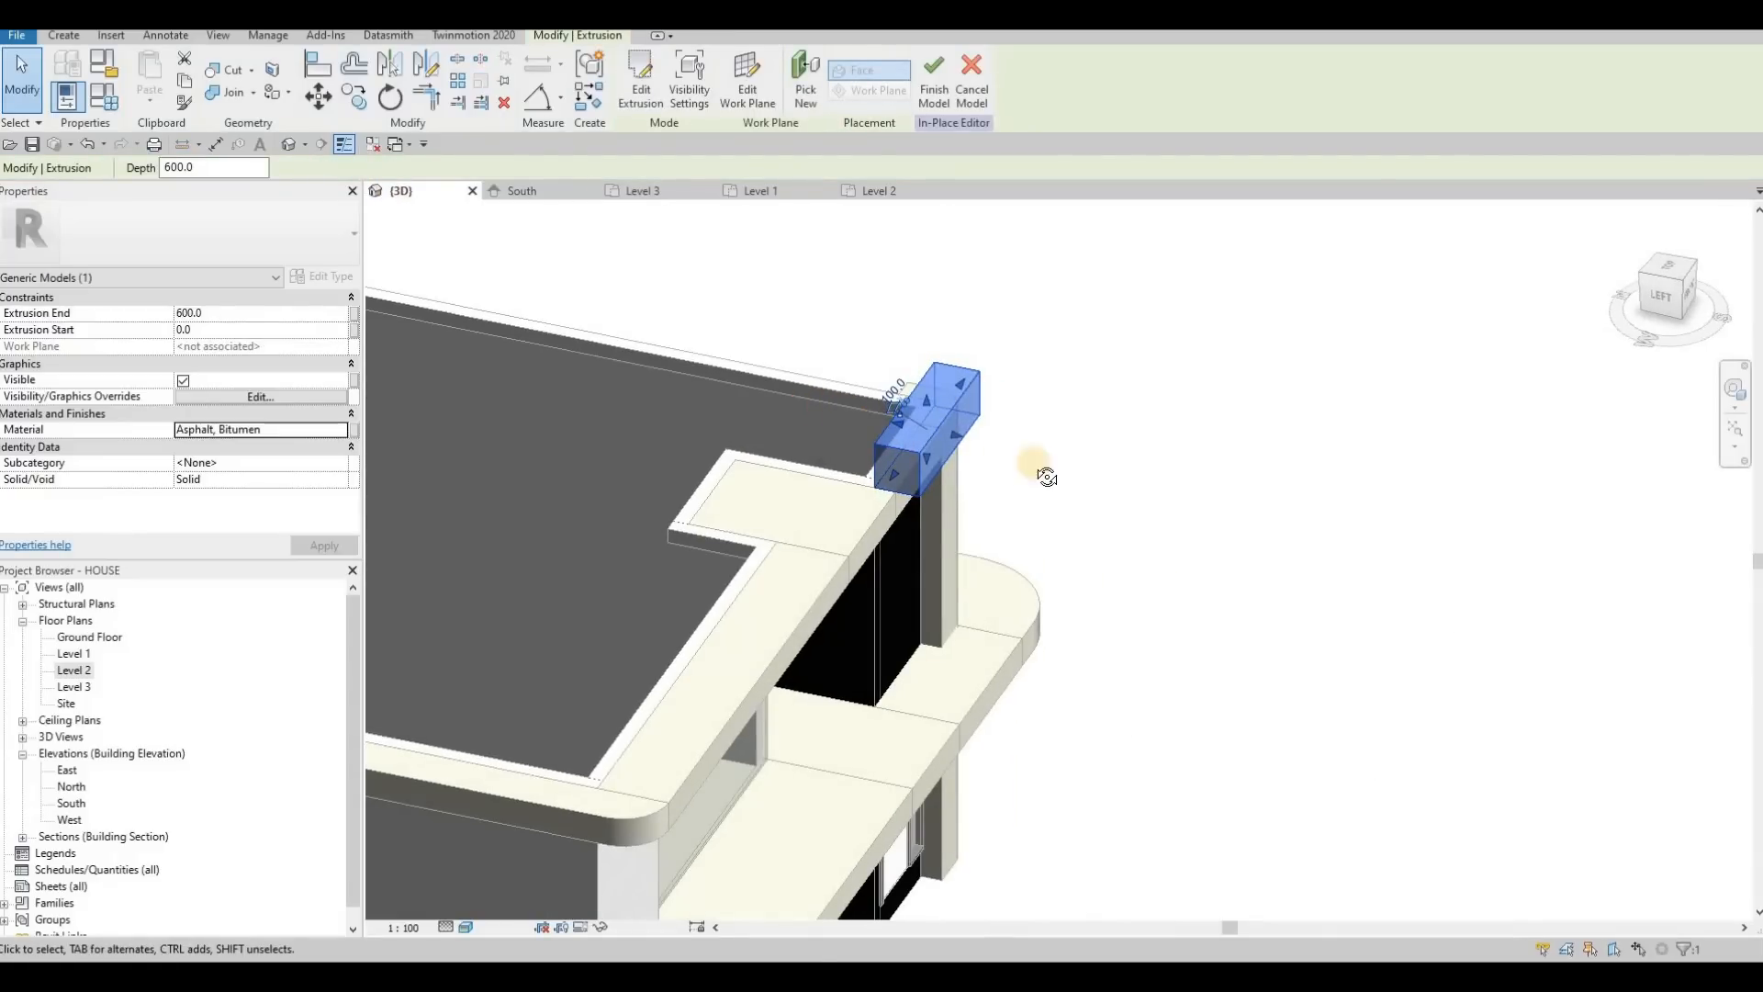
shift+middle_drag(1035, 464, 902, 436)
key(Escape)
click(897, 438)
drag(897, 437, 729, 472)
Align the block's front face and inner side face with the matching wall faces of the recessed entrance bay below
shift+middle_drag(839, 499, 952, 491)
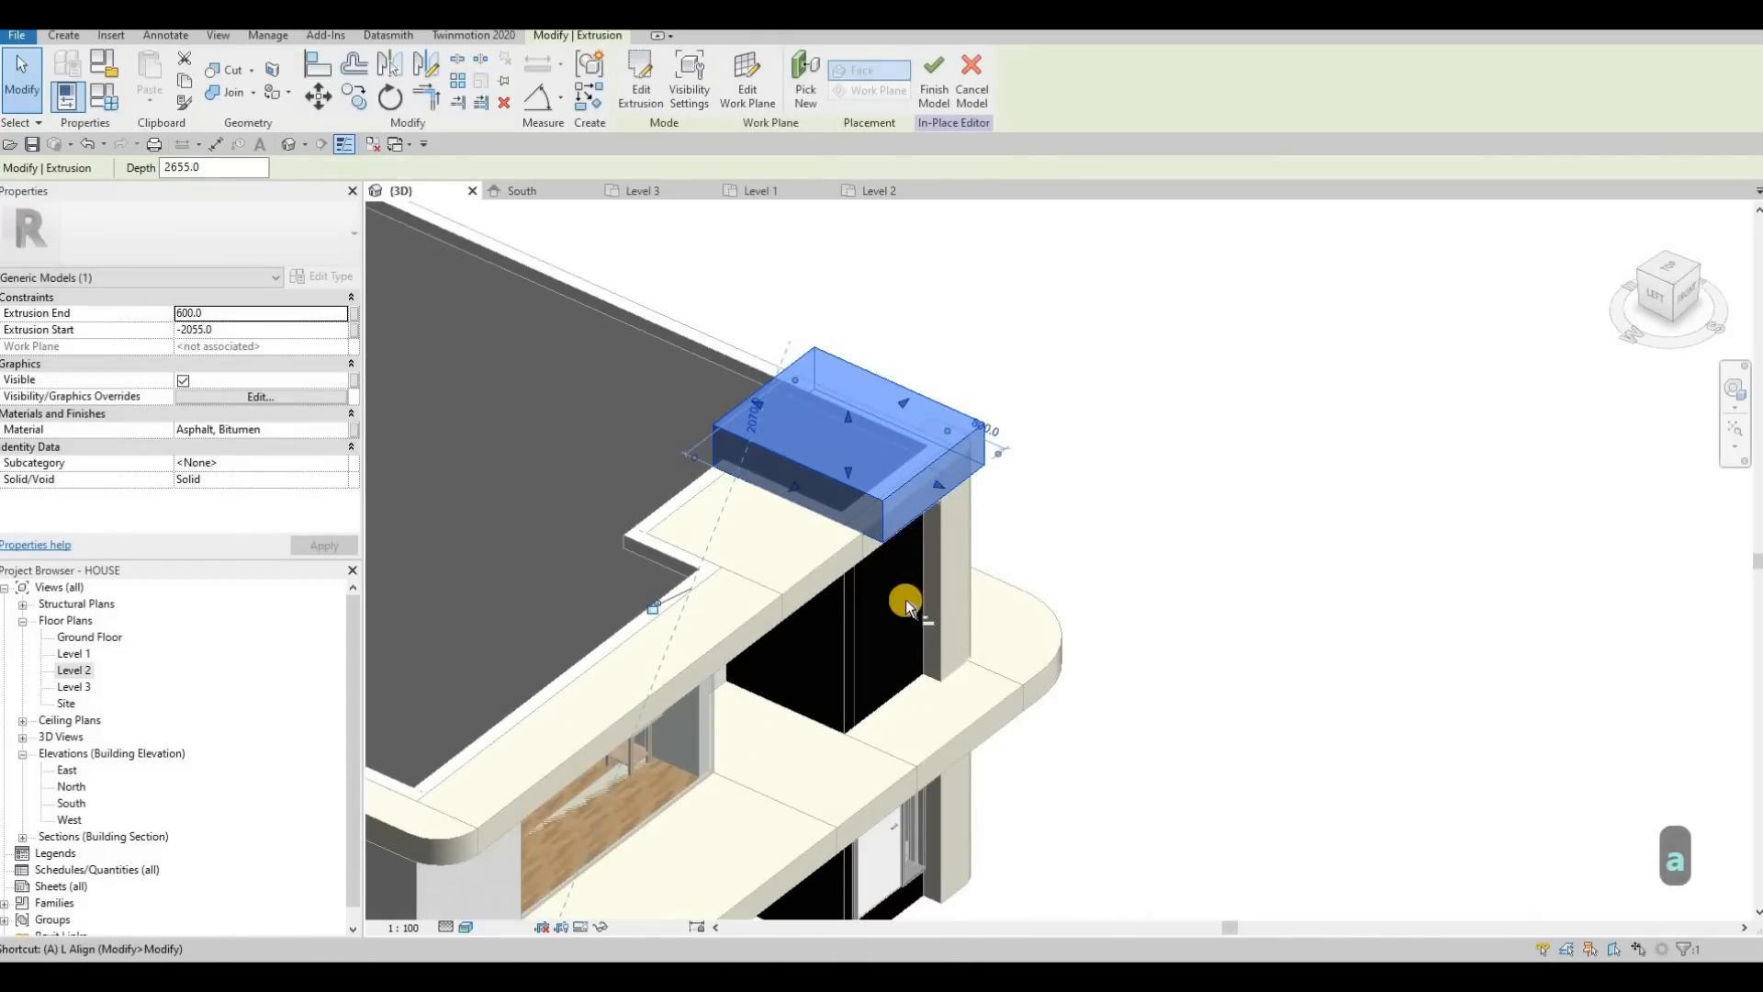
key(l)
click(922, 526)
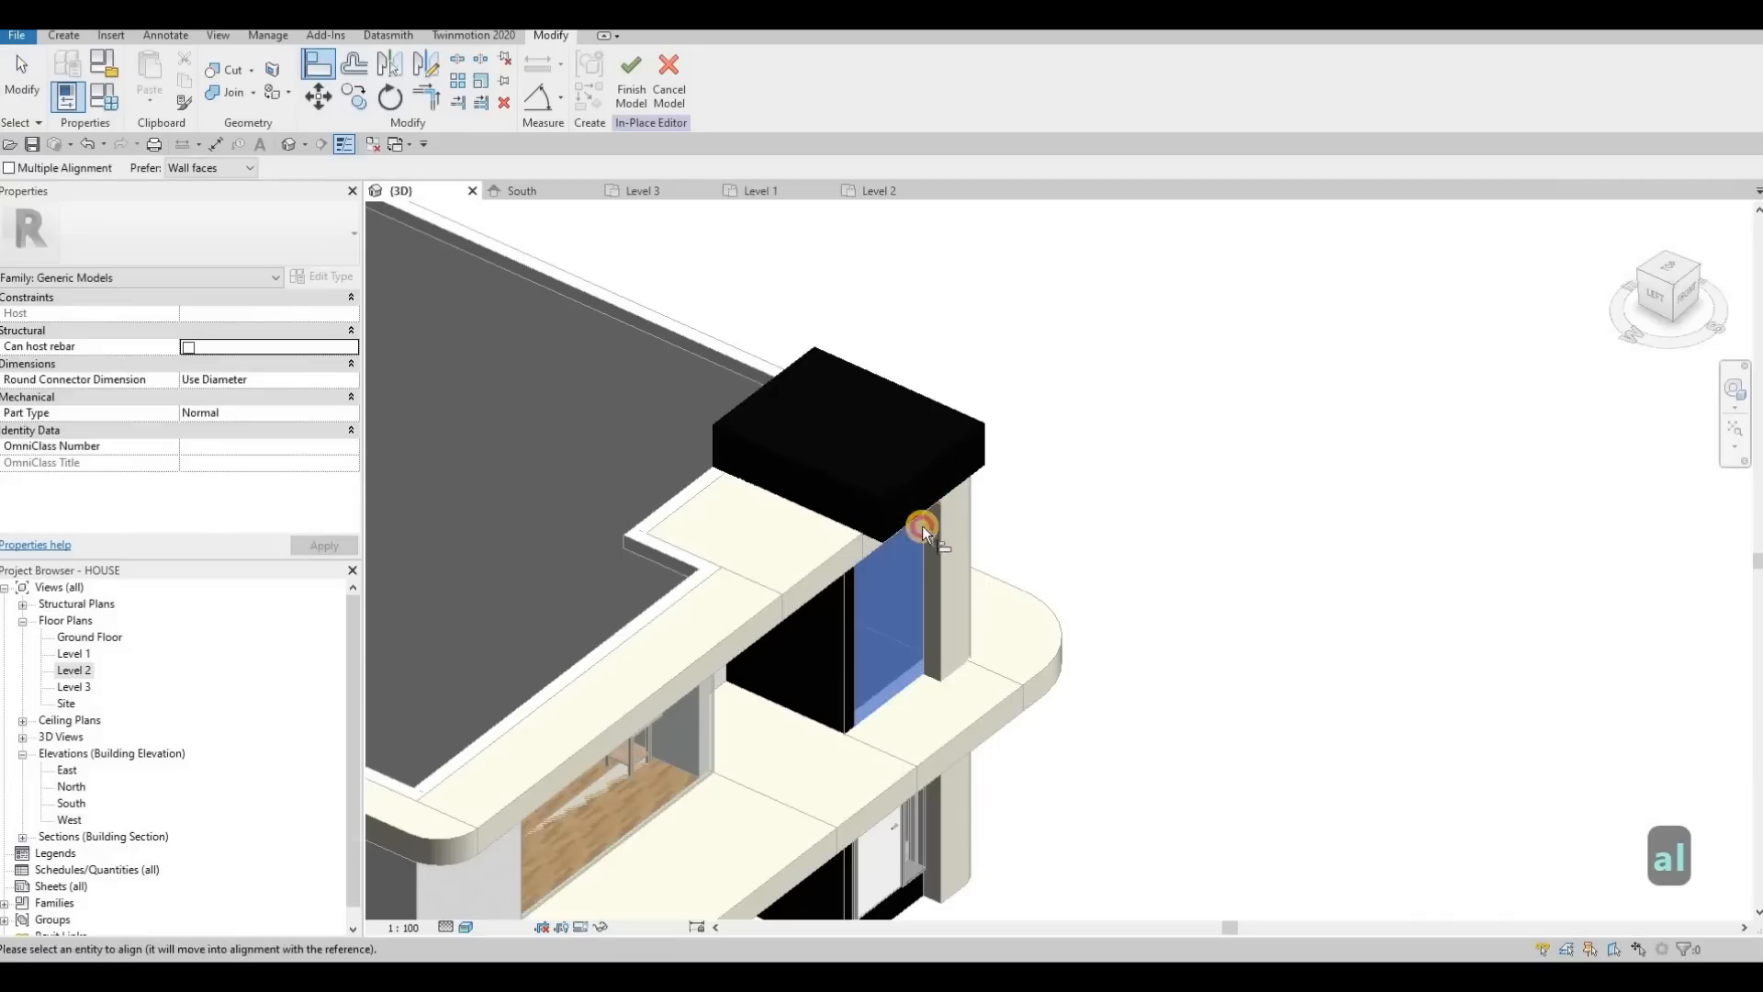
shift+middle_drag(775, 570, 782, 568)
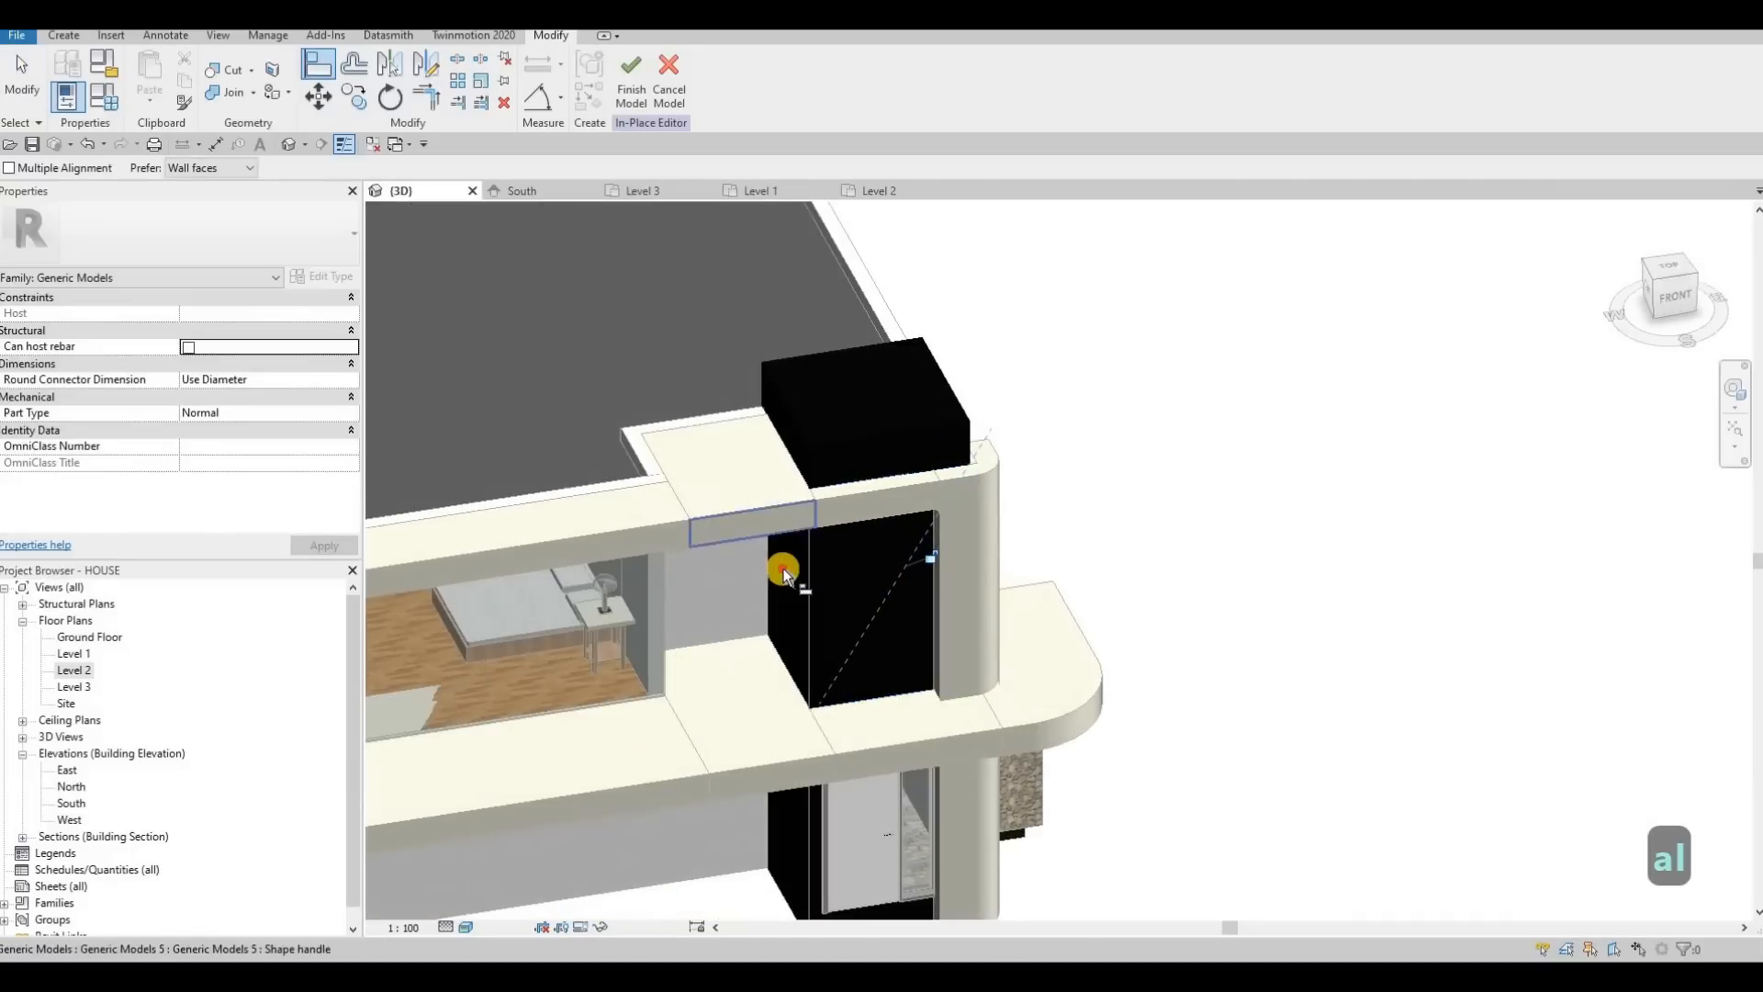
click(786, 421)
key(Escape)
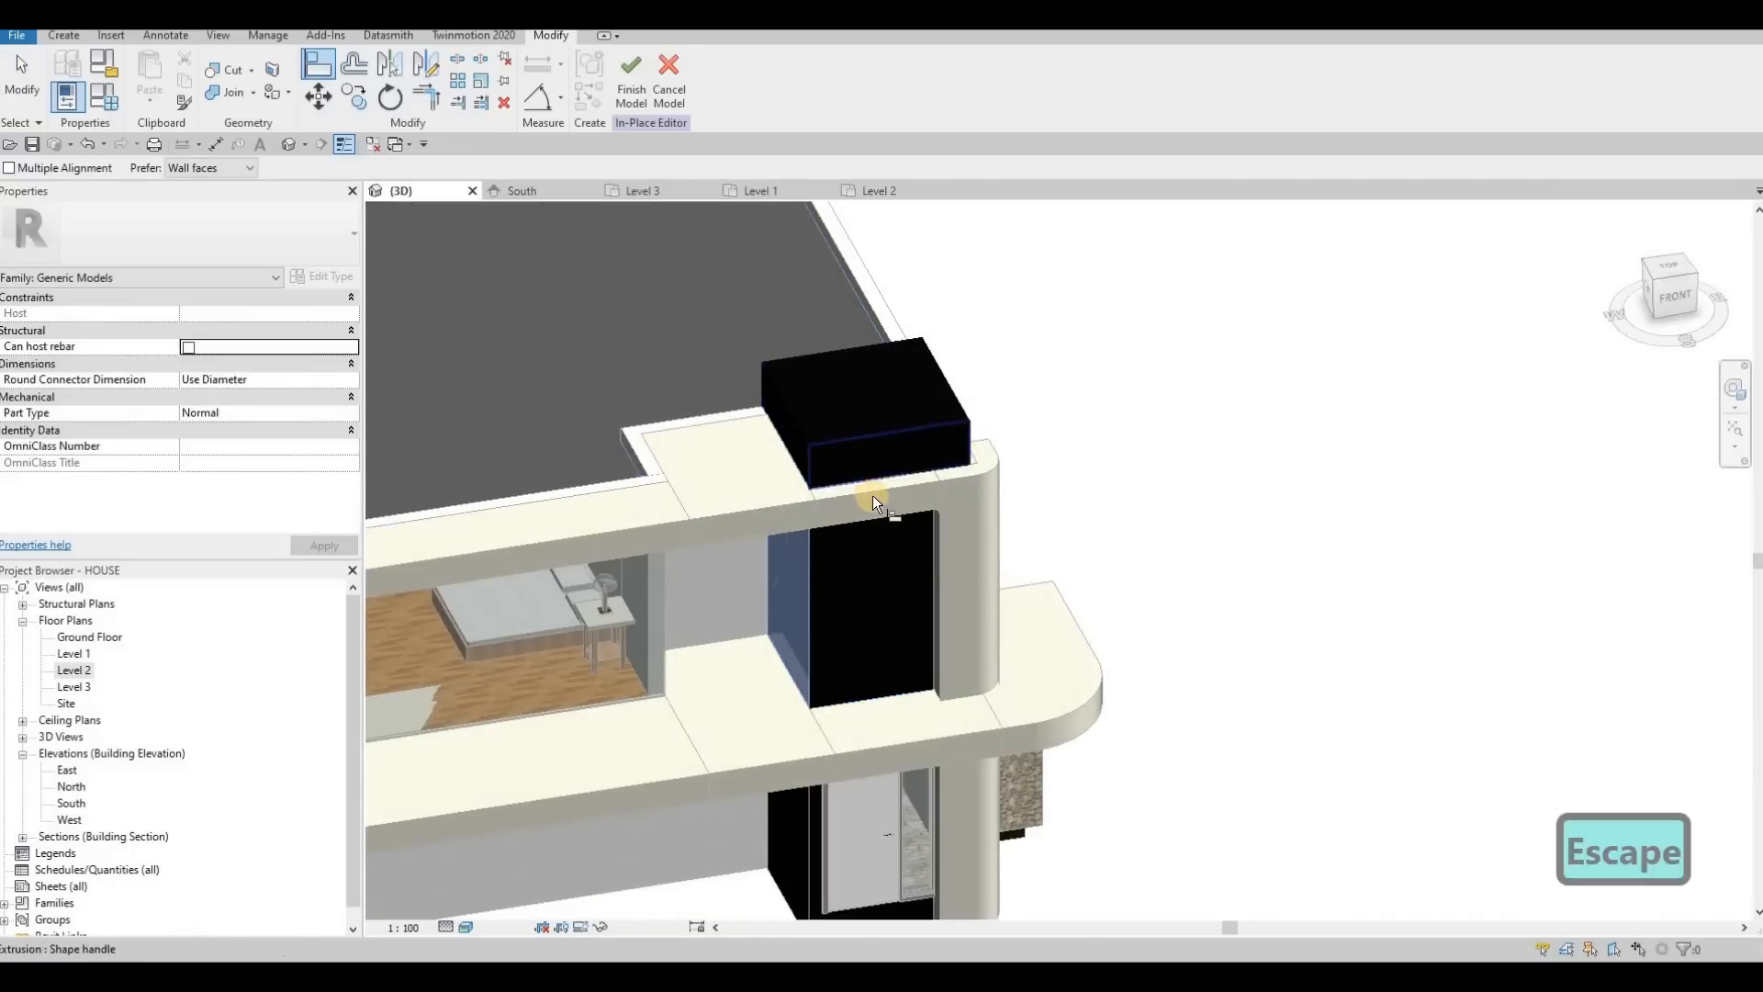
shift+middle_drag(872, 494, 979, 444)
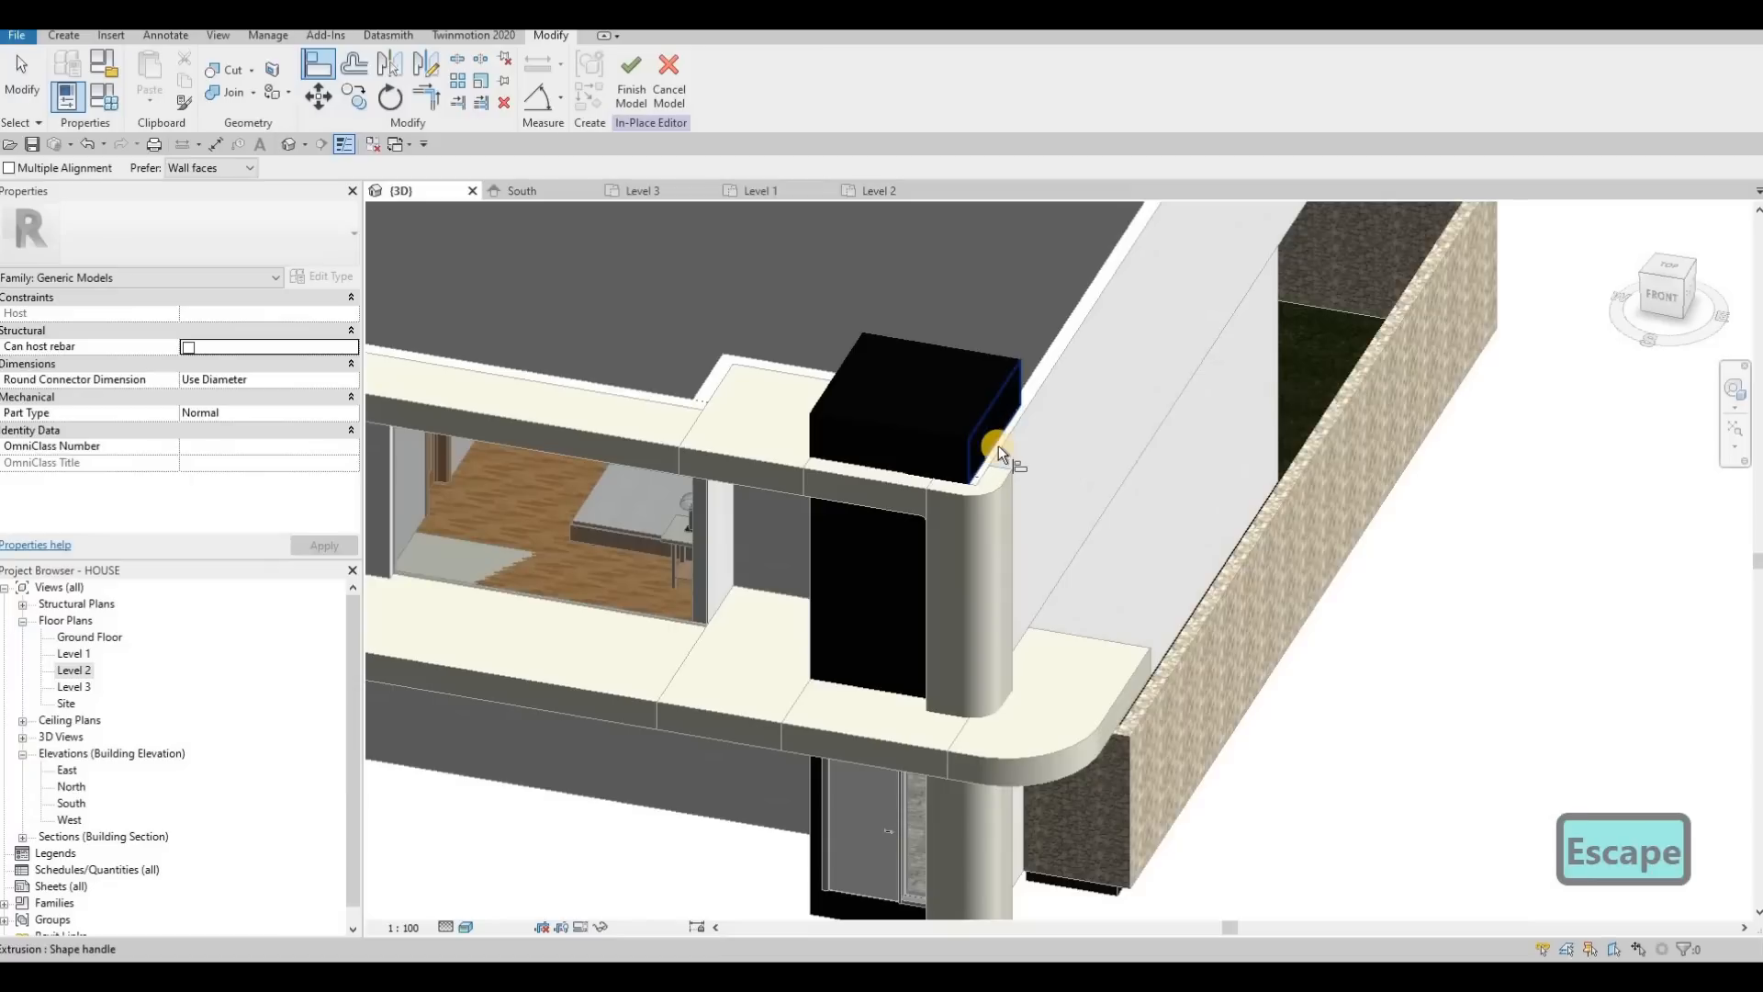
key(a)
key(l)
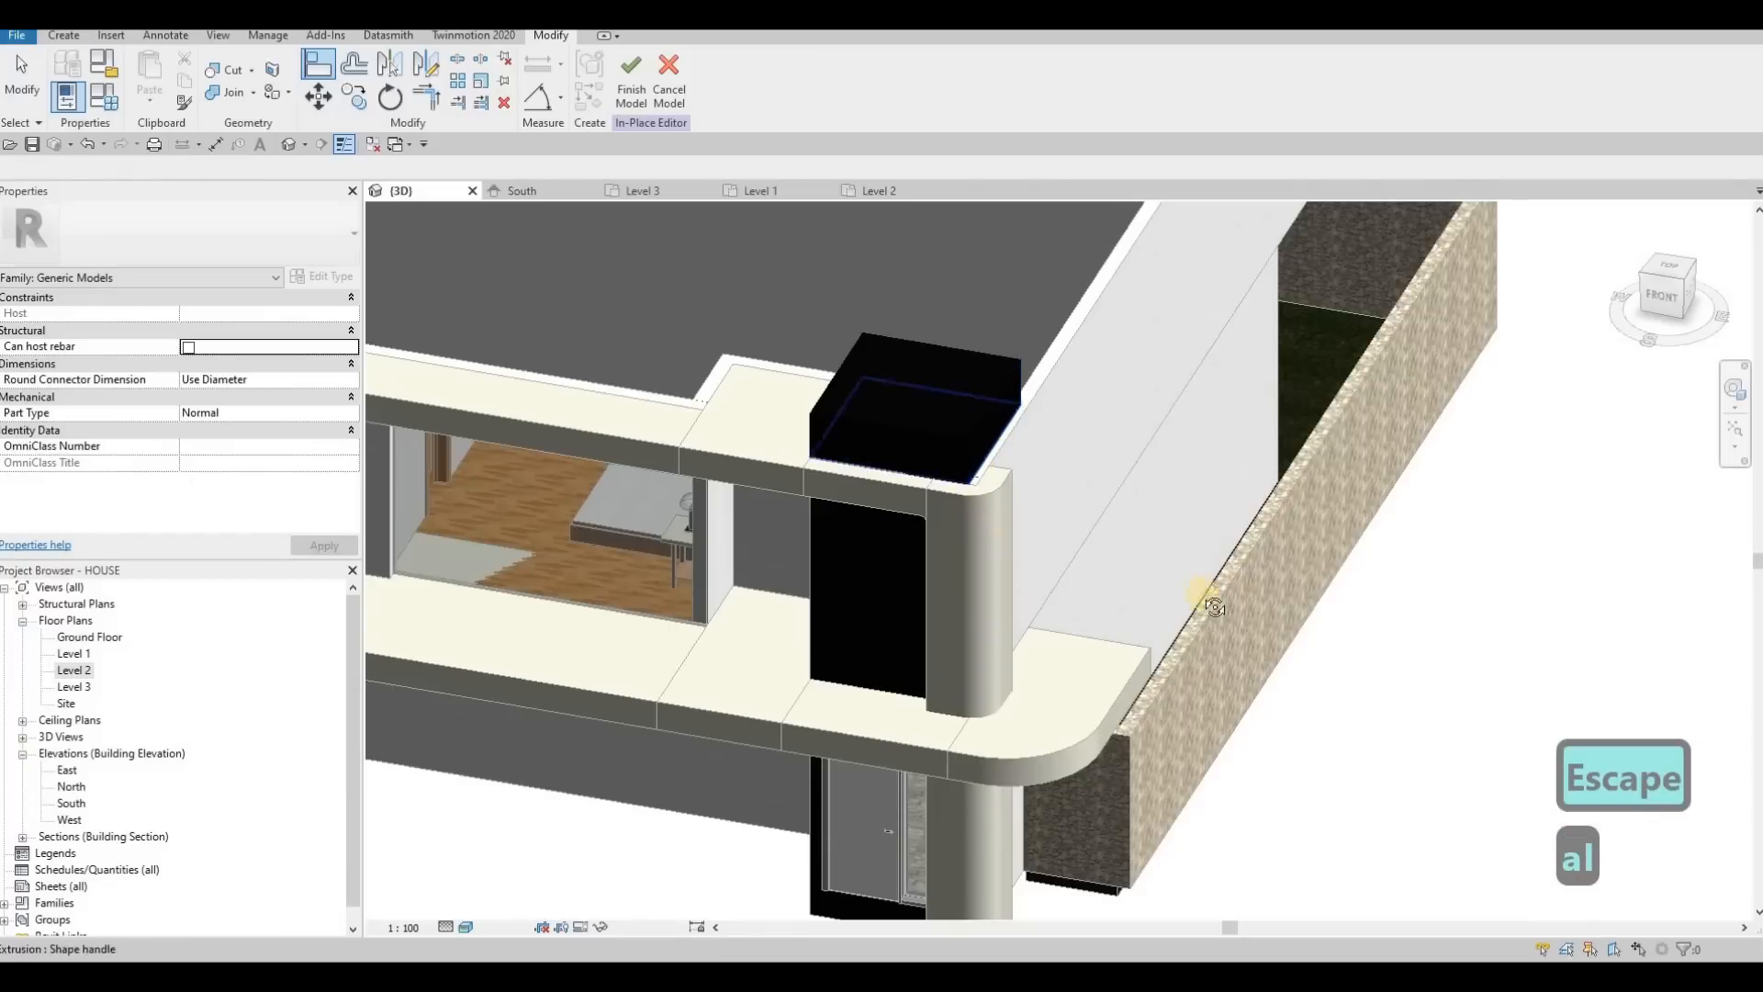
shift+middle_drag(814, 467, 737, 375)
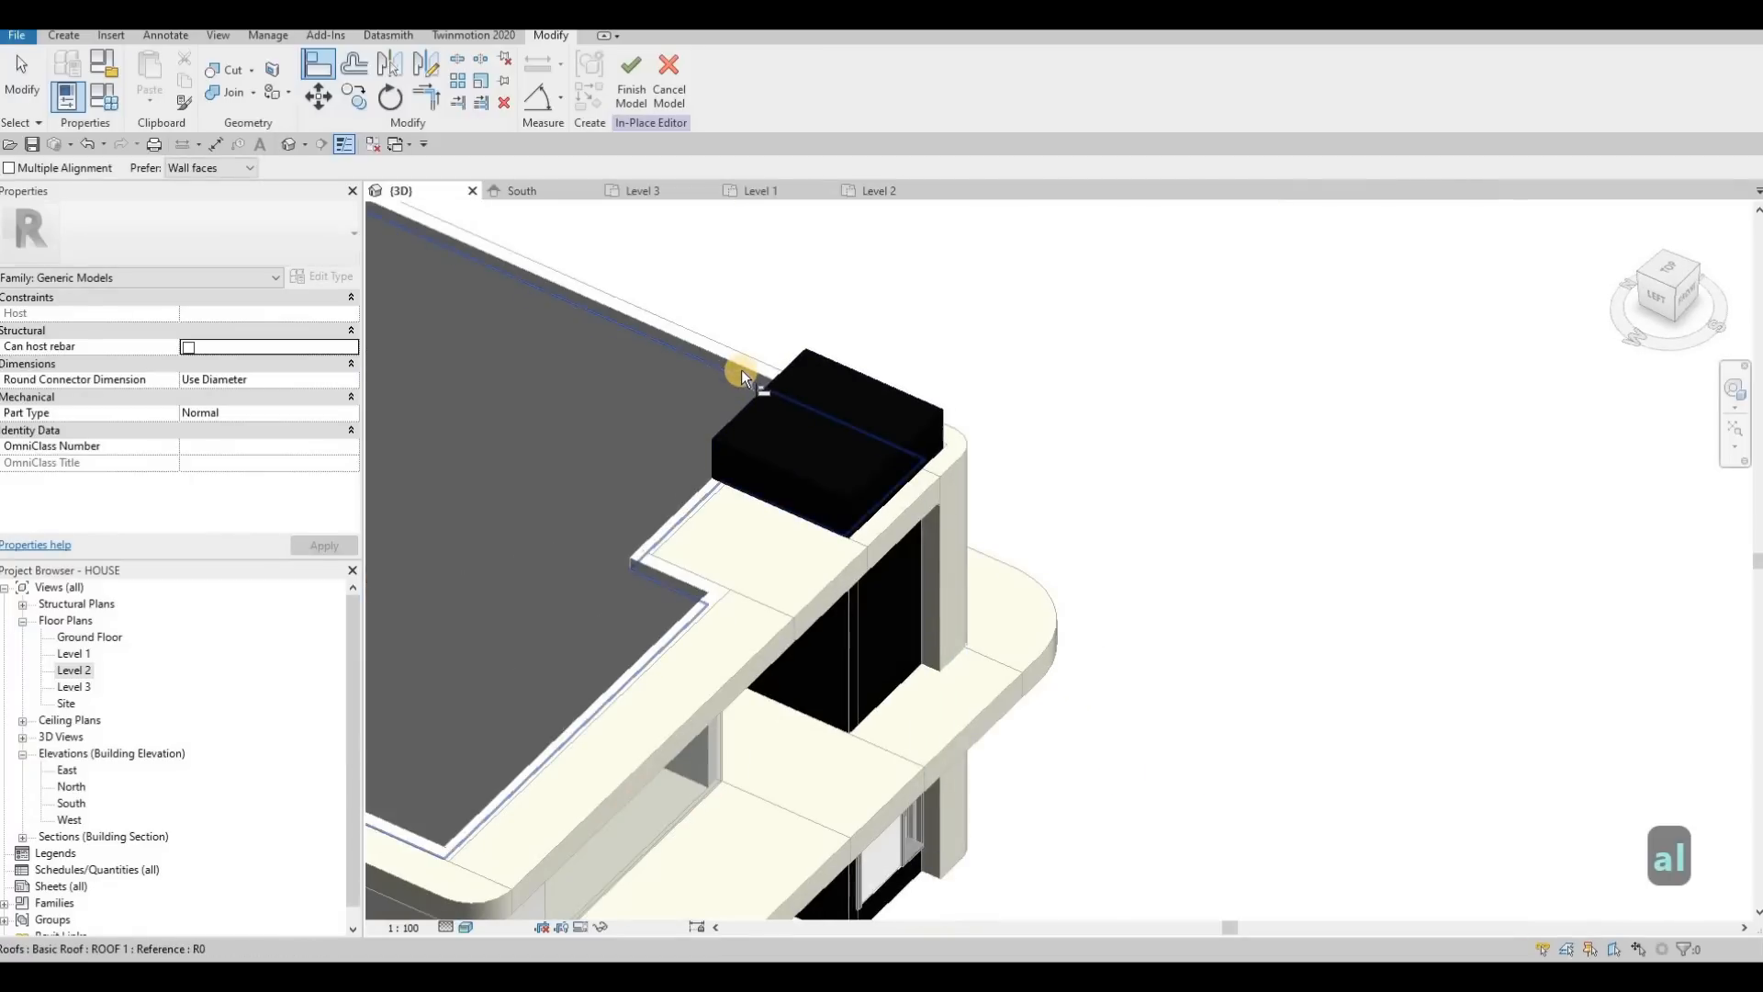
shift+middle_drag(846, 404, 1049, 456)
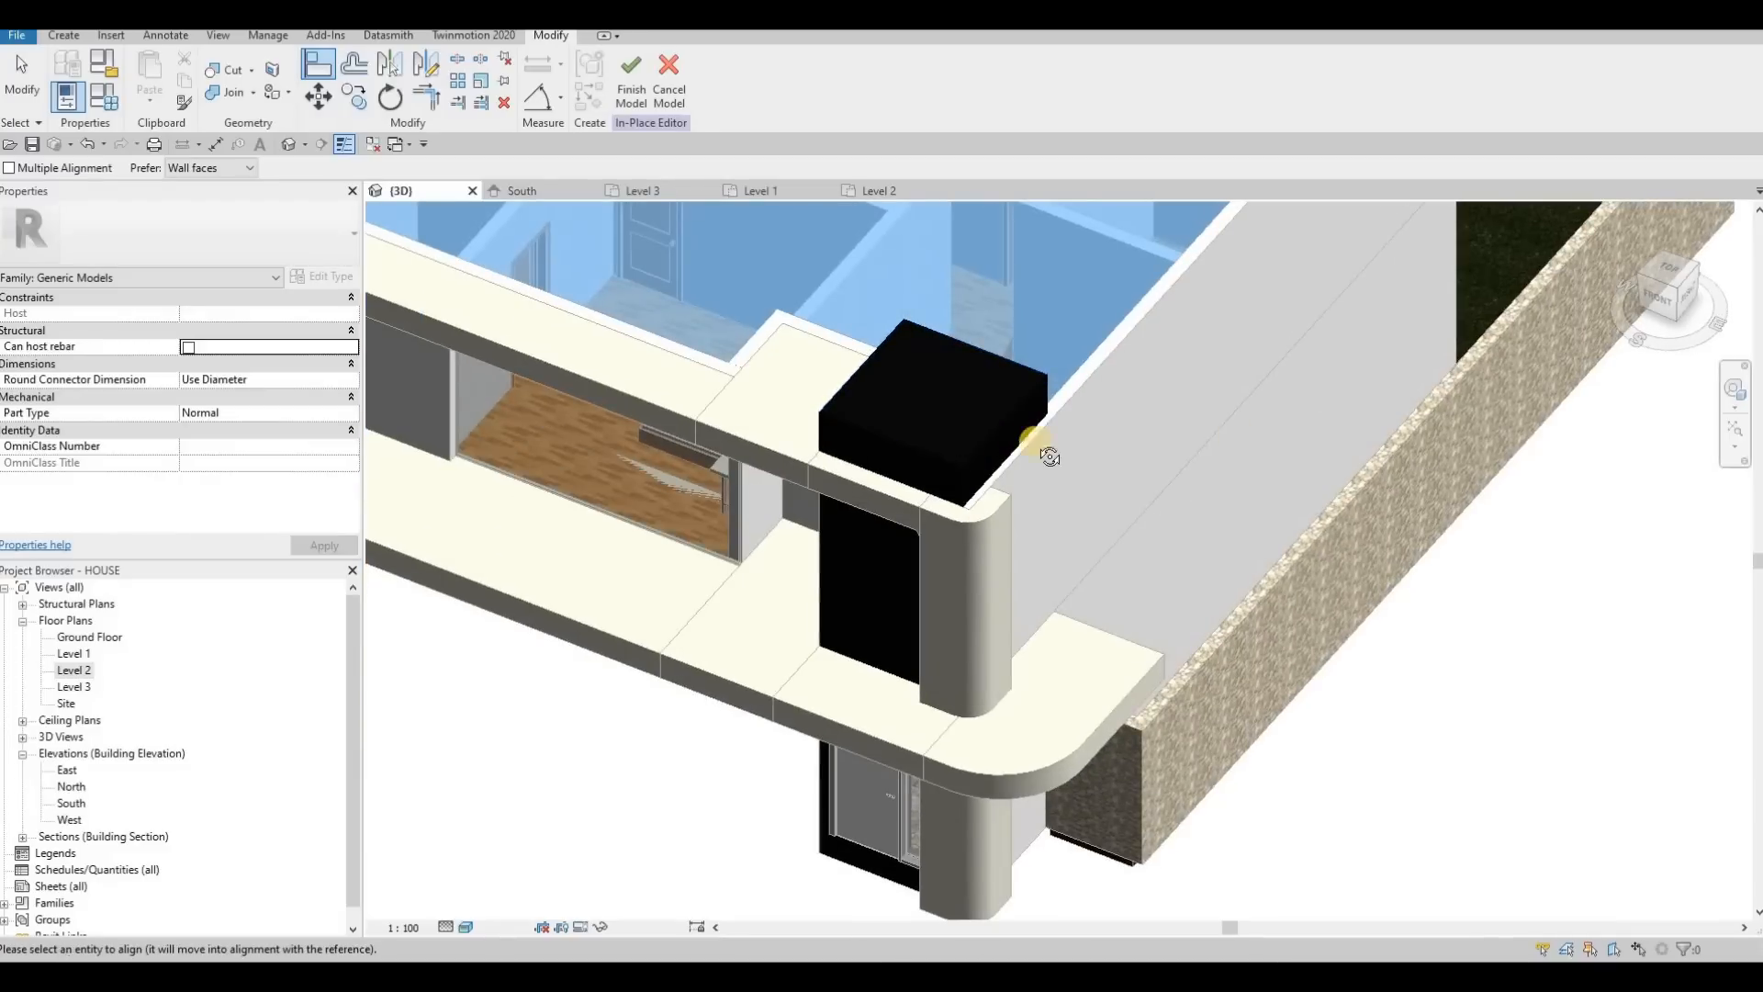
shift+middle_drag(852, 423, 867, 416)
key(Escape)
Align the block's outer side face with the exterior side wall's face and finish the in-place model
key(a)
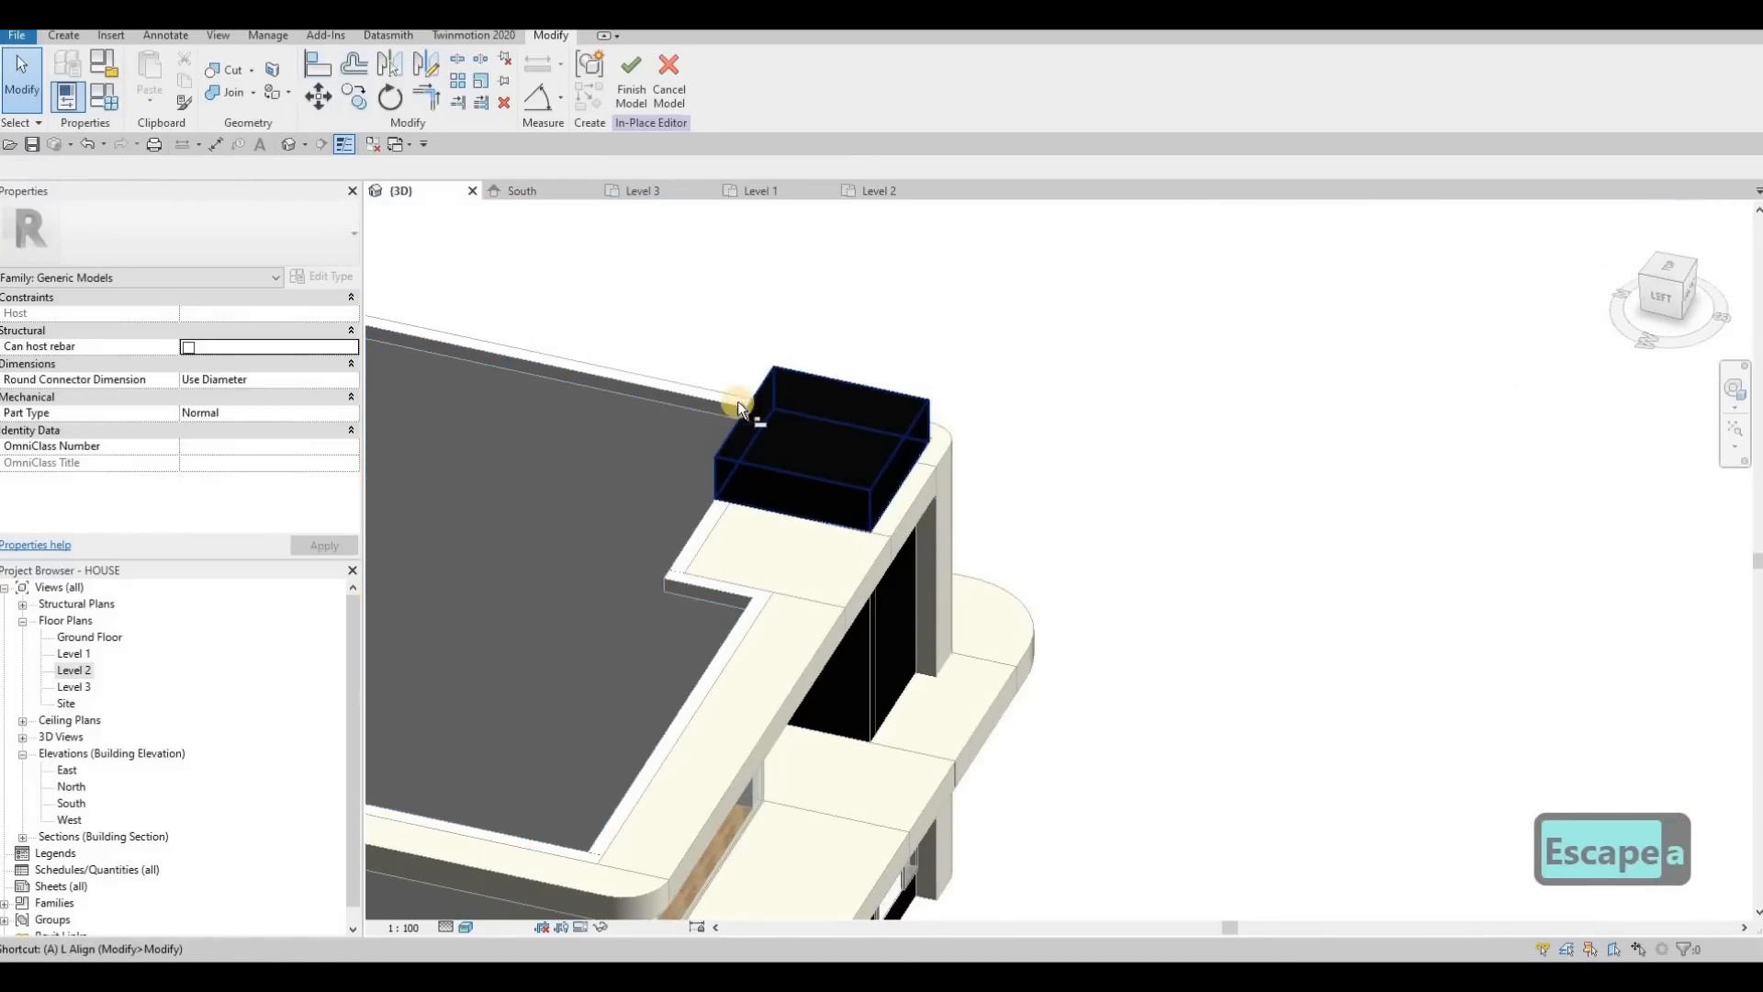
key(l)
shift+middle_drag(611, 418, 854, 328)
click(979, 401)
click(946, 442)
key(Escape)
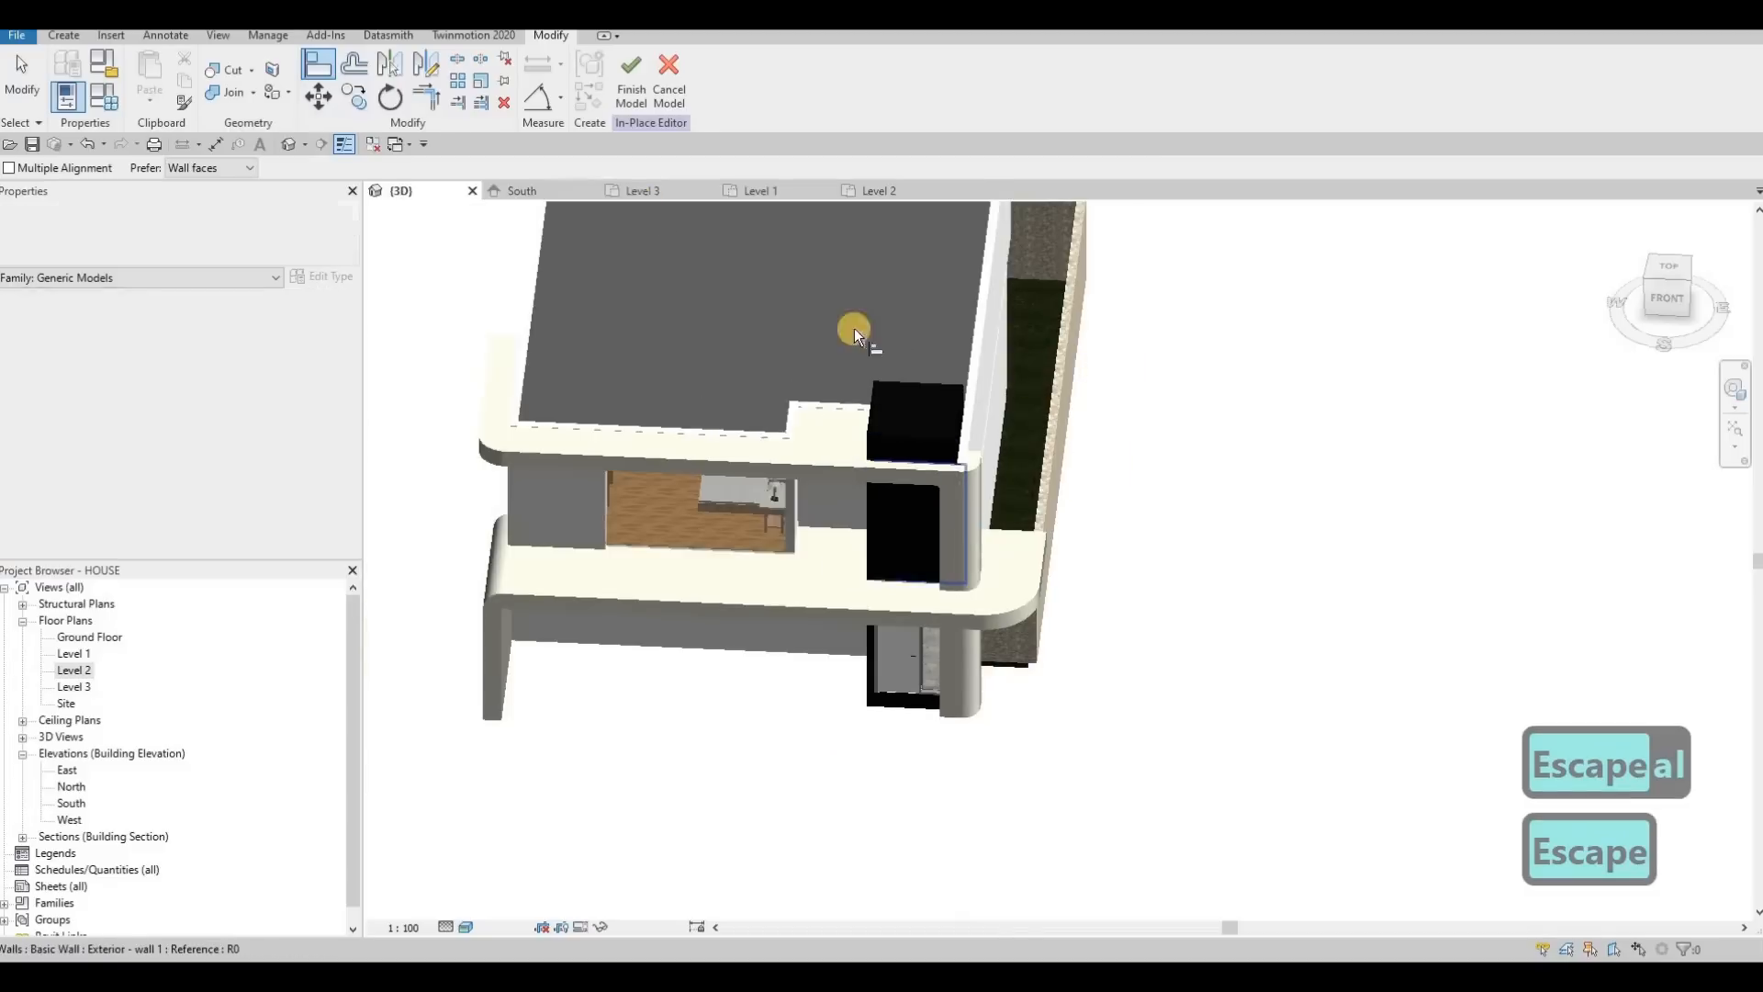
click(631, 77)
Examine the new dark block above the entrance bay together with the front and side facades in the 3D view
scroll(845, 368, down, 3)
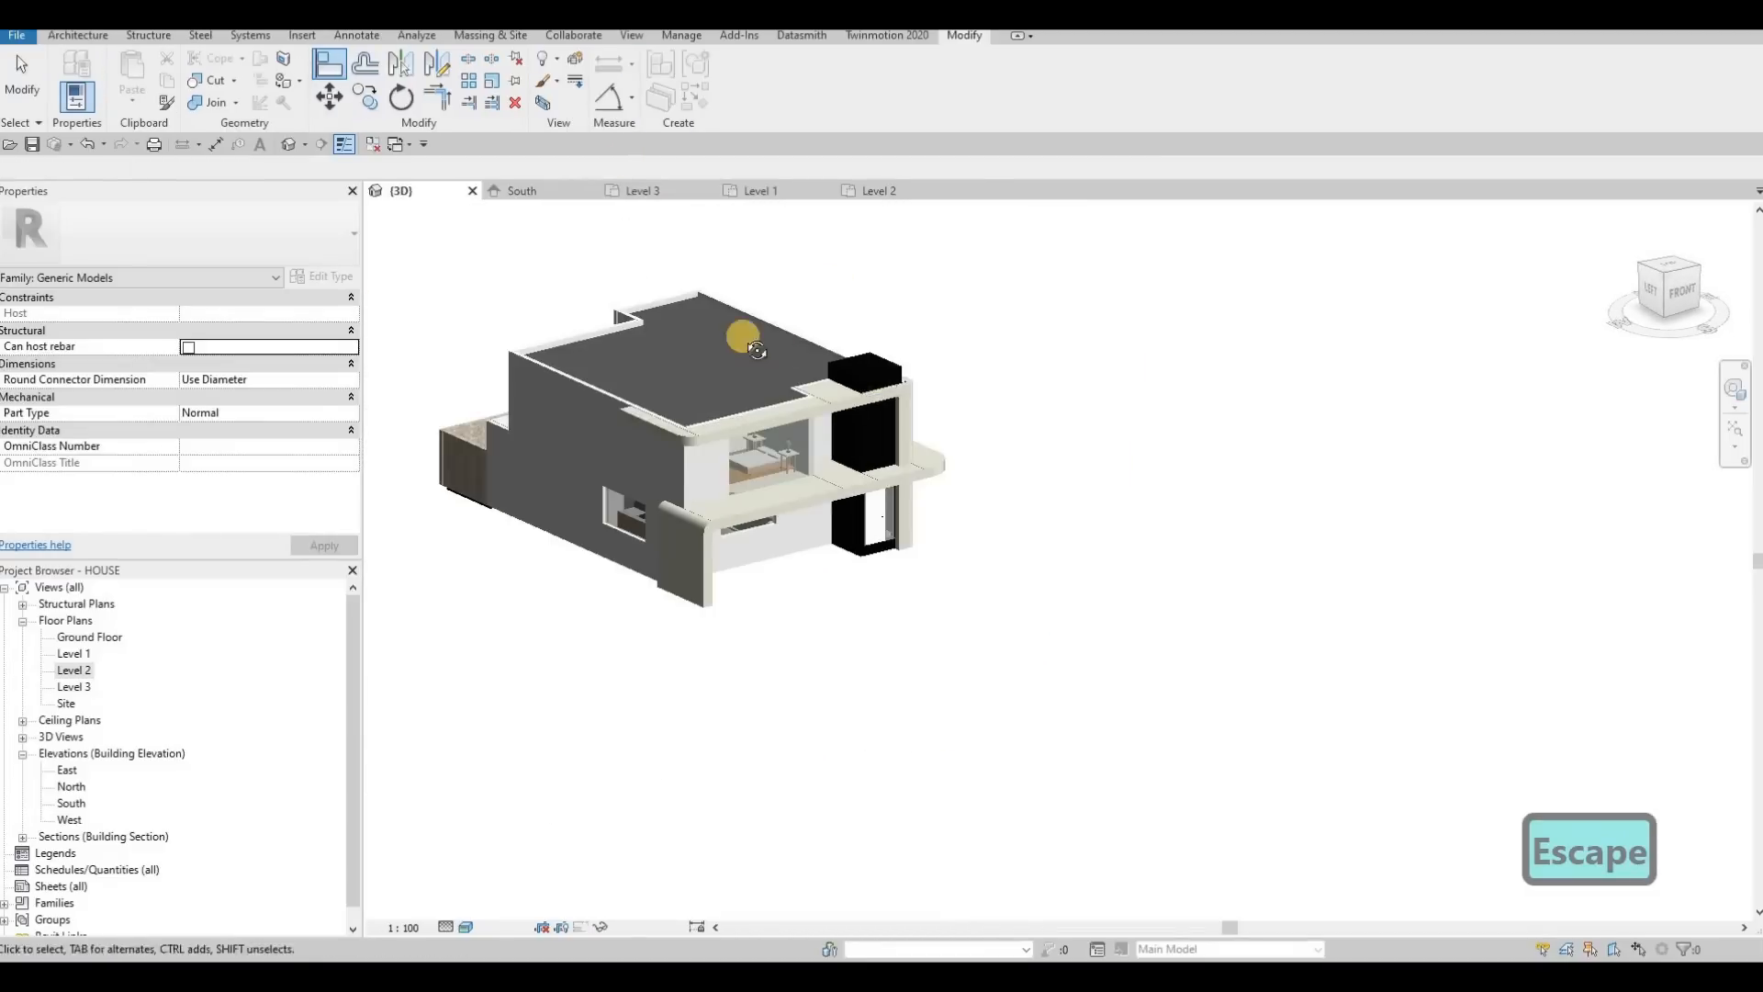
key(Escape)
key(Escape)
mouse_move(856, 406)
shift+middle_down()
mouse_move(902, 405)
mouse_move(955, 504)
mouse_move(839, 433)
shift+middle_up()
scroll(812, 433, up, 4)
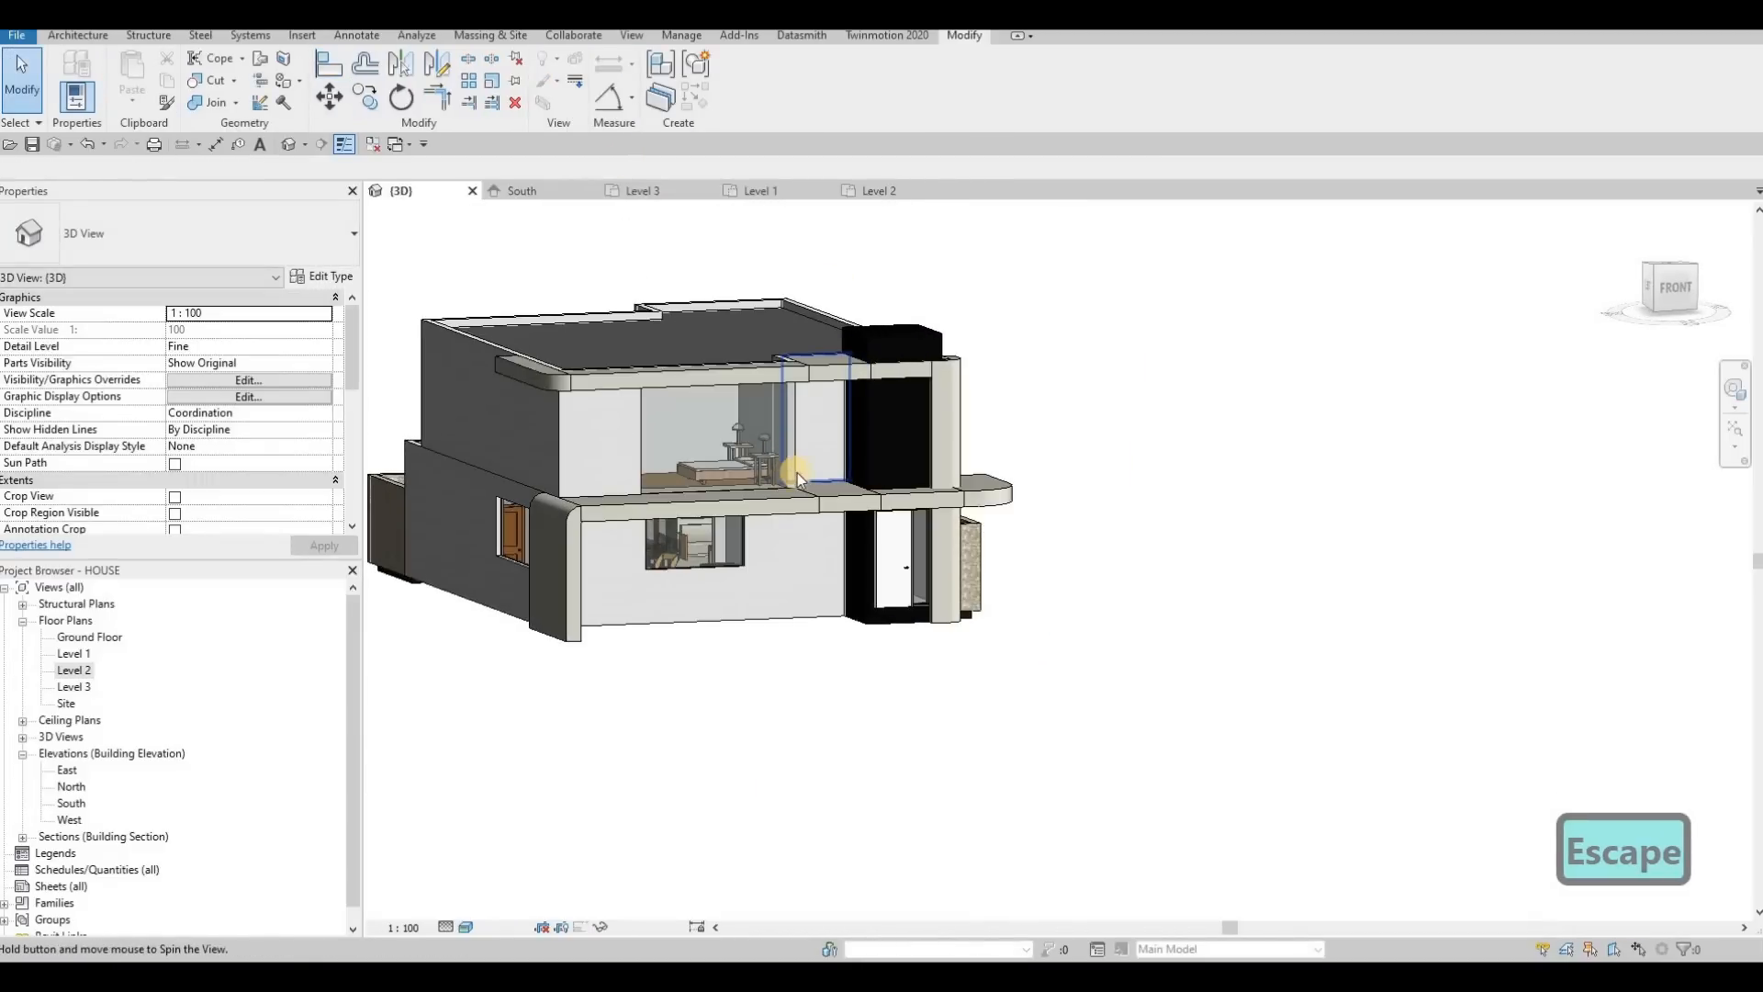
click(681, 474)
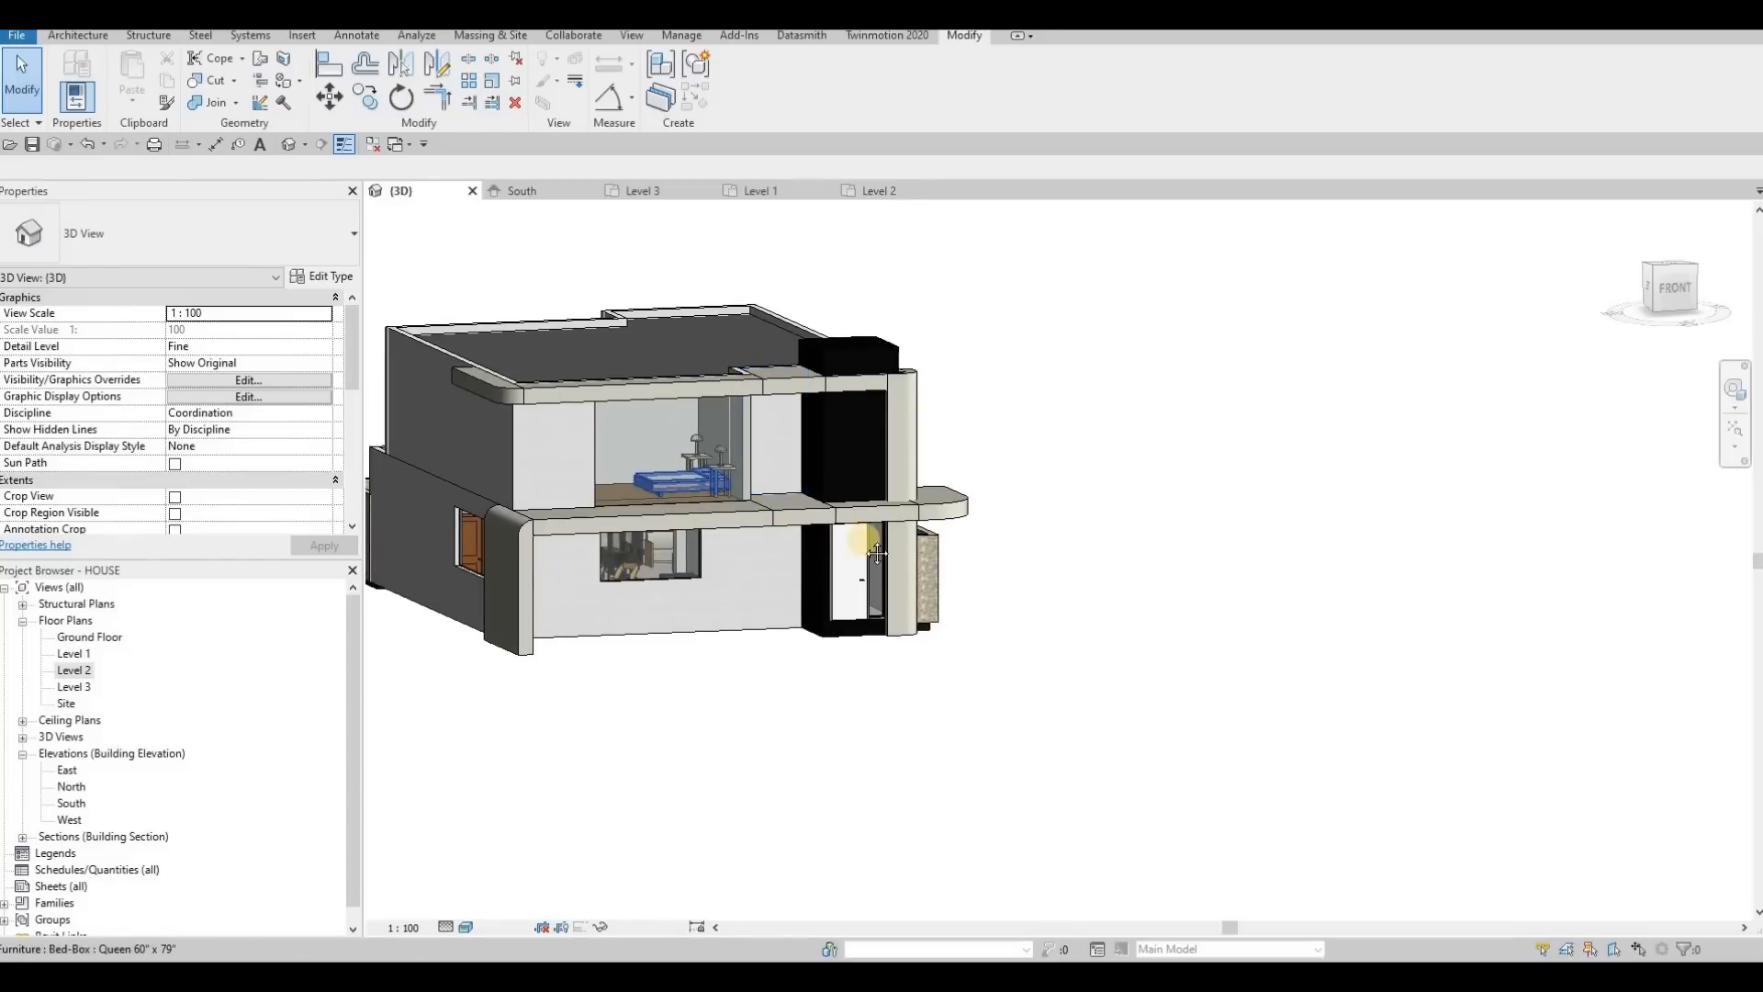
scroll(747, 475, up, 2)
shift+middle_drag(984, 551, 1010, 565)
click(1007, 564)
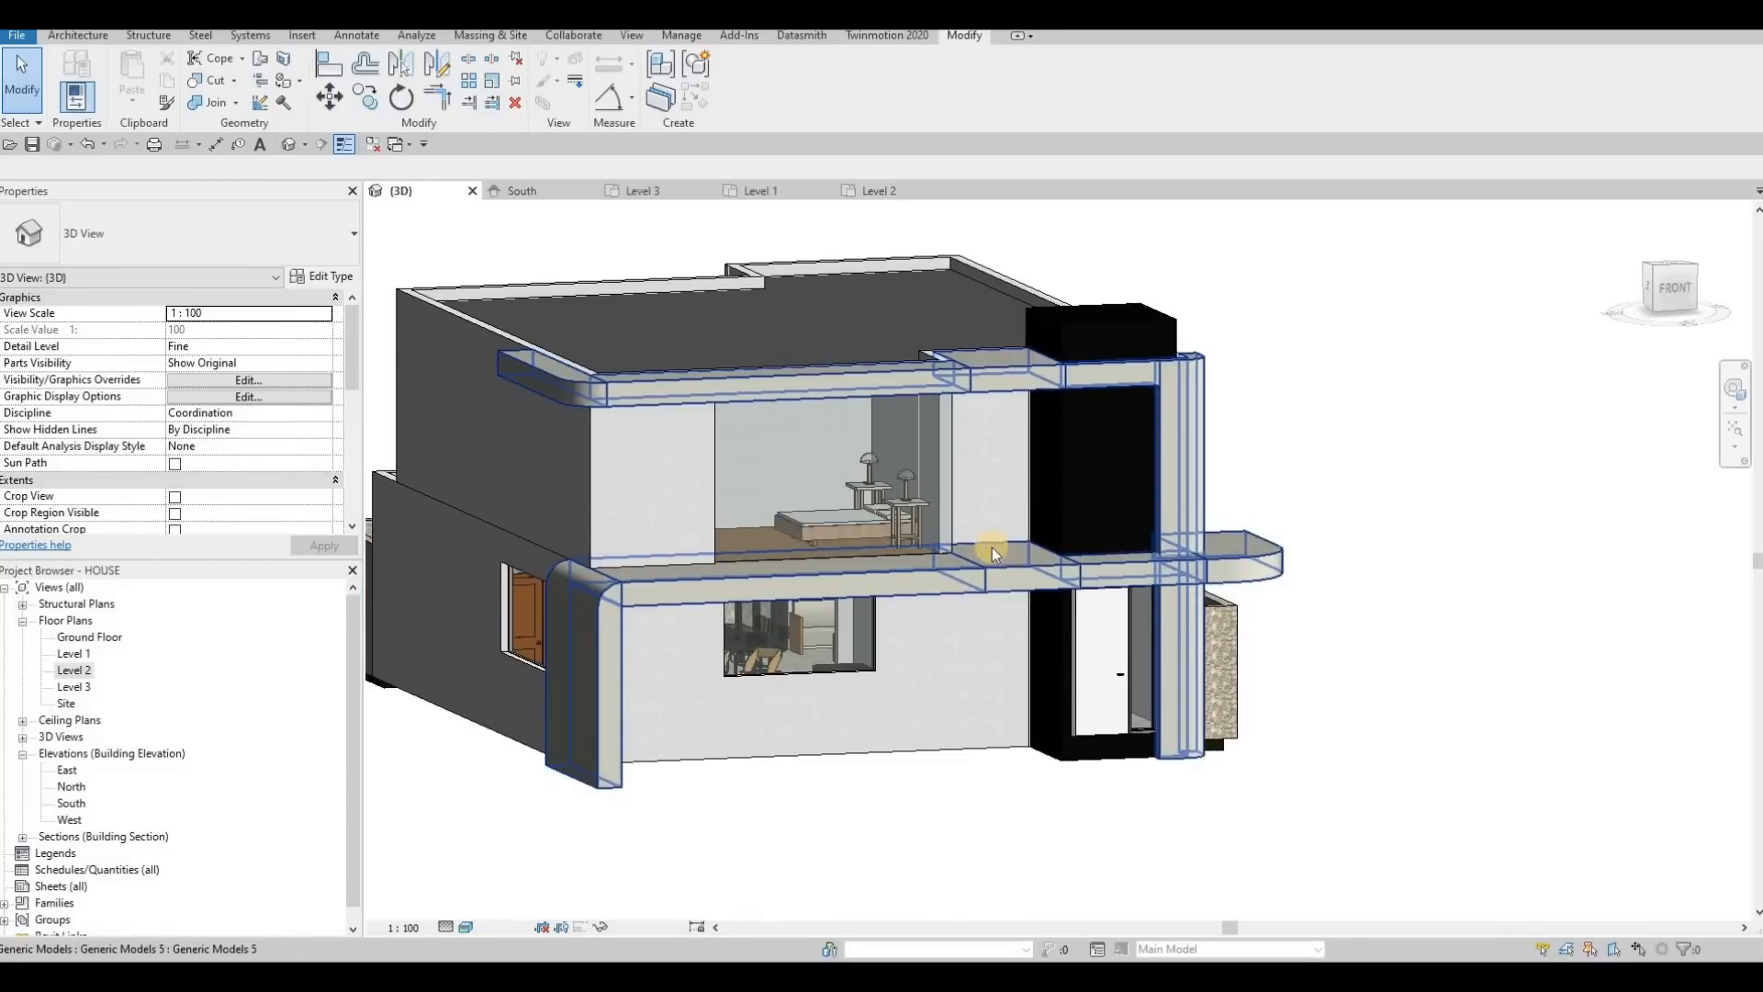
middle_drag(845, 588, 1137, 604)
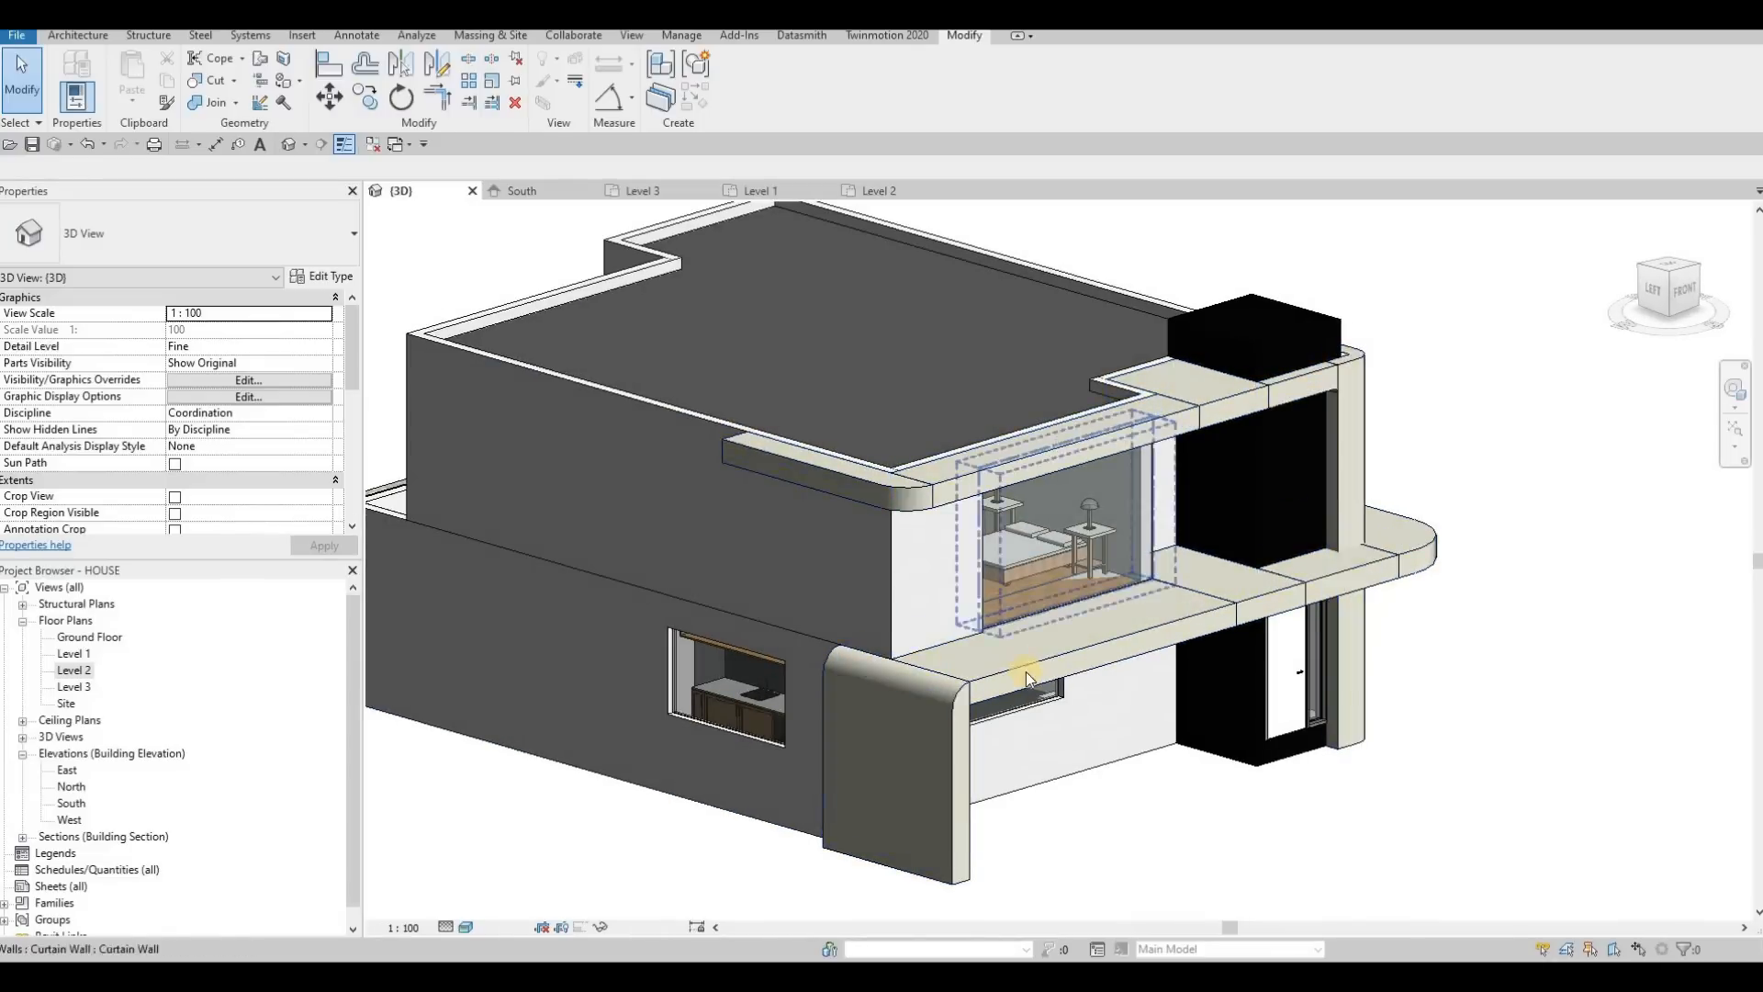
Open the Level 2 floor plan and start a new wall using the Curtain Wall type
double_click(77, 671)
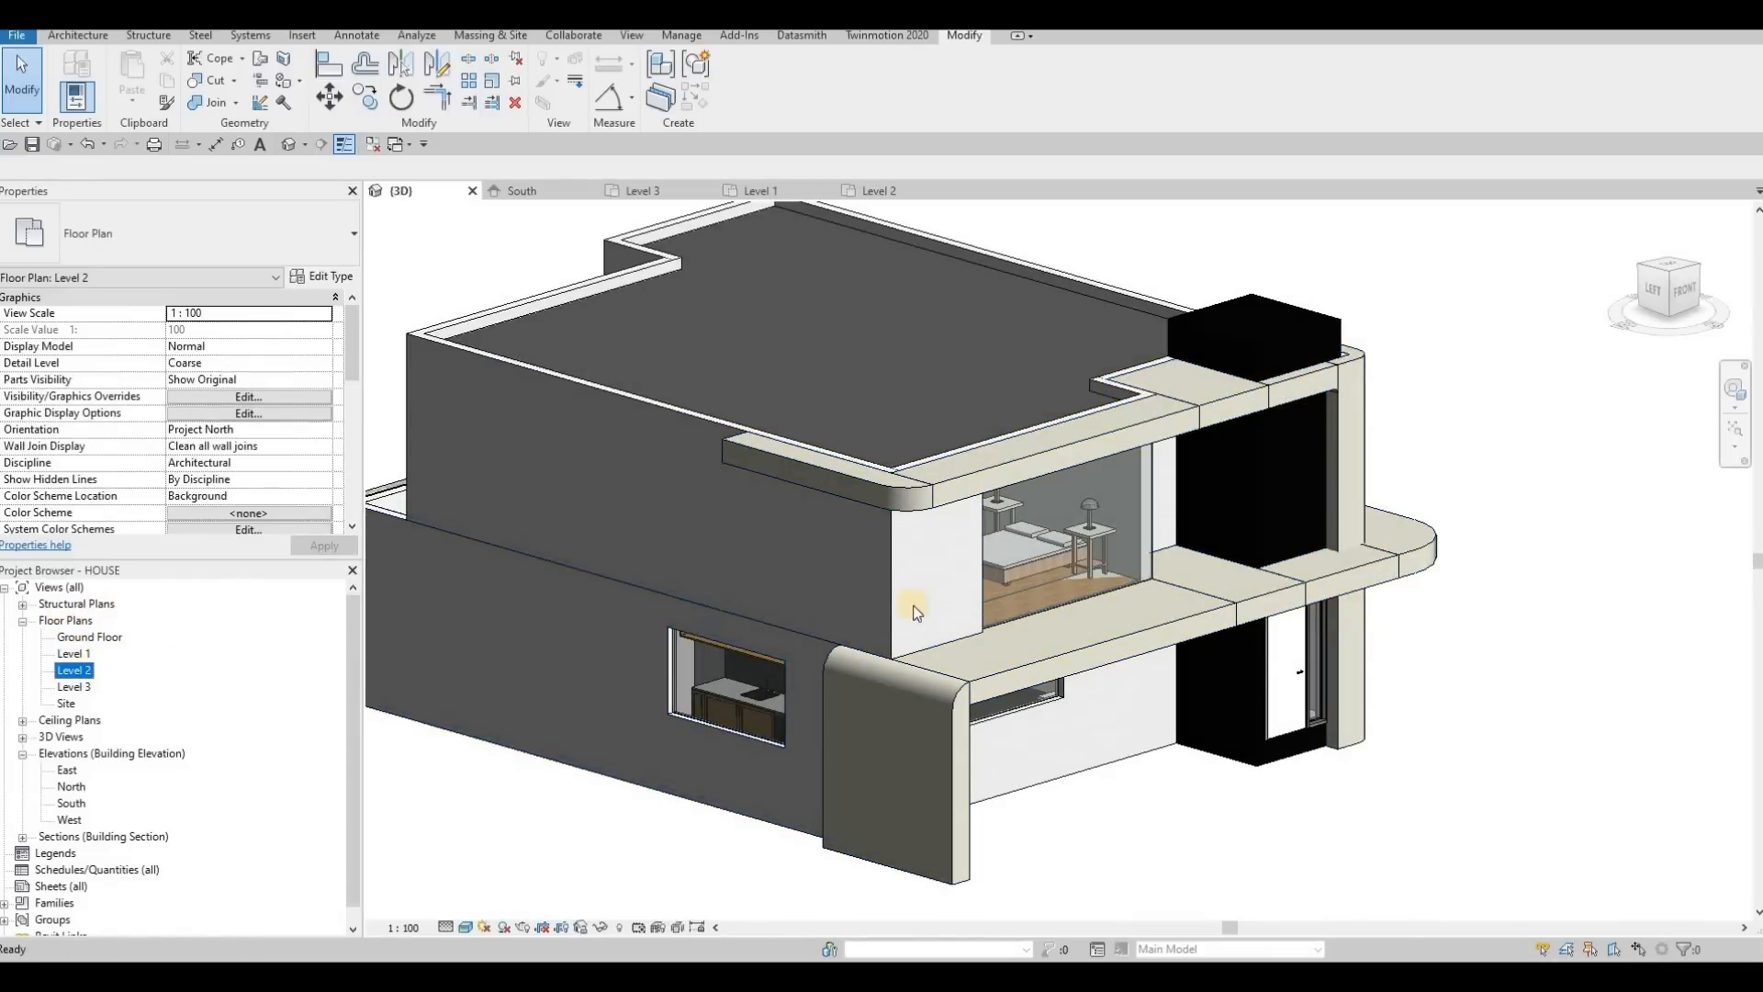
scroll(644, 461, up, 5)
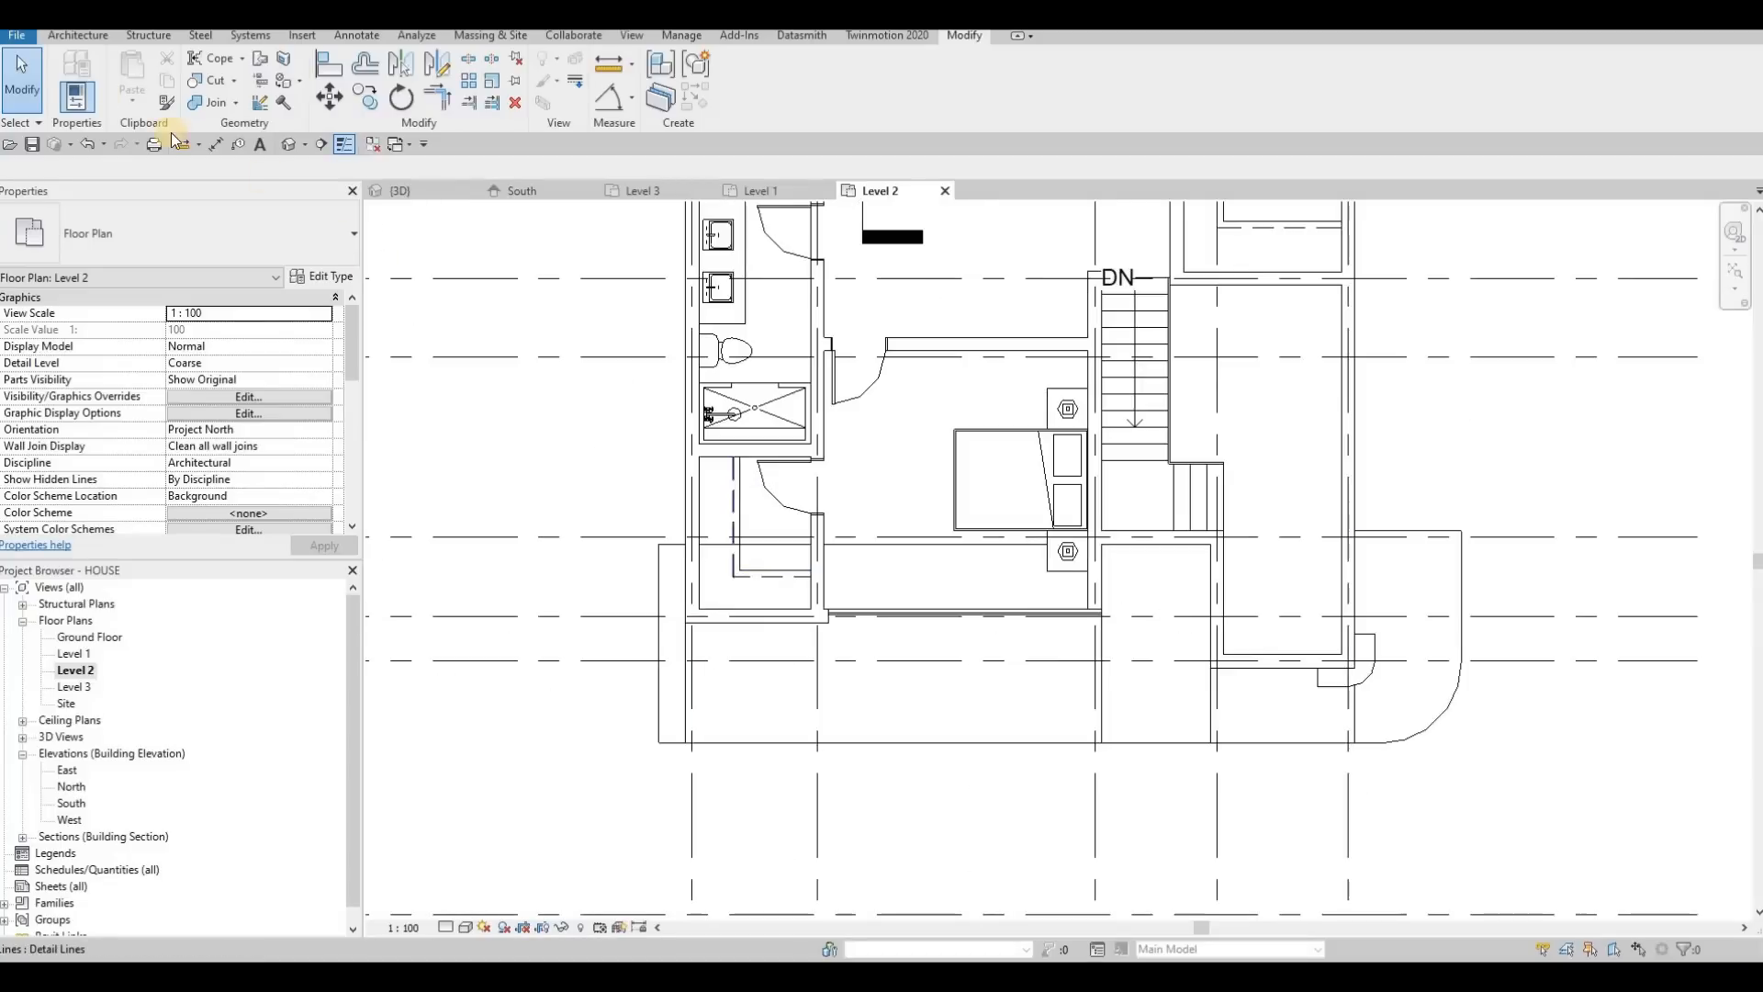
click(64, 39)
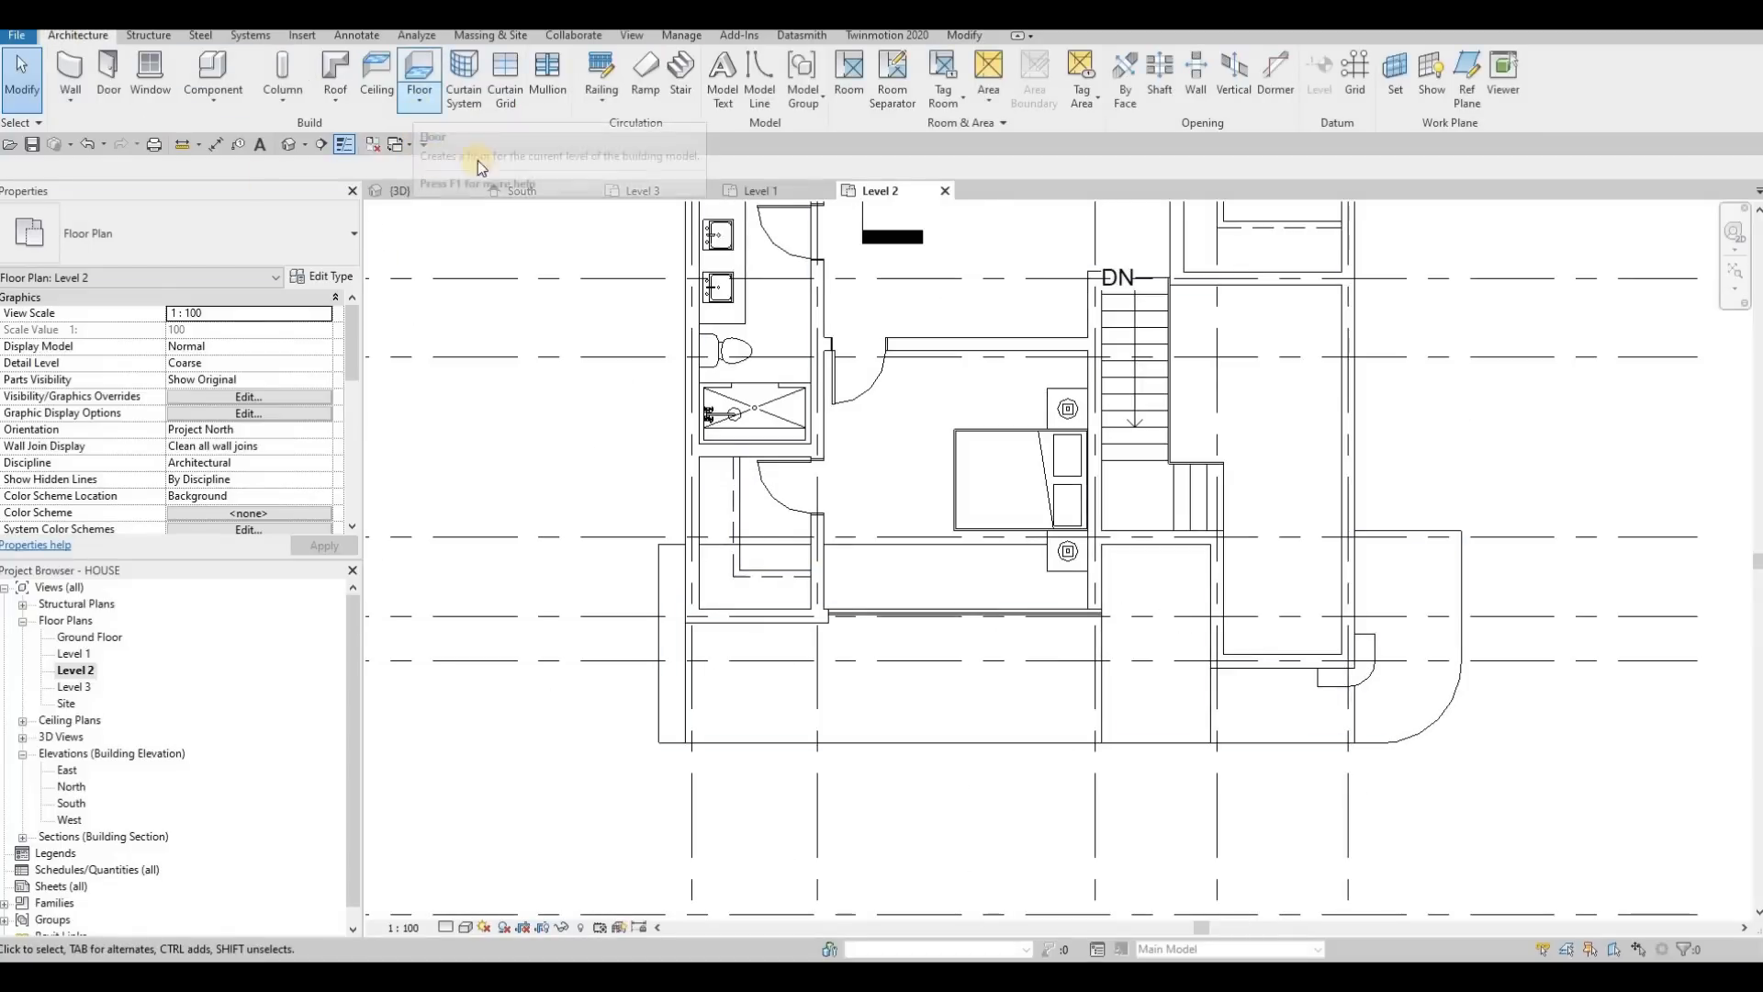
click(197, 106)
key(Escape)
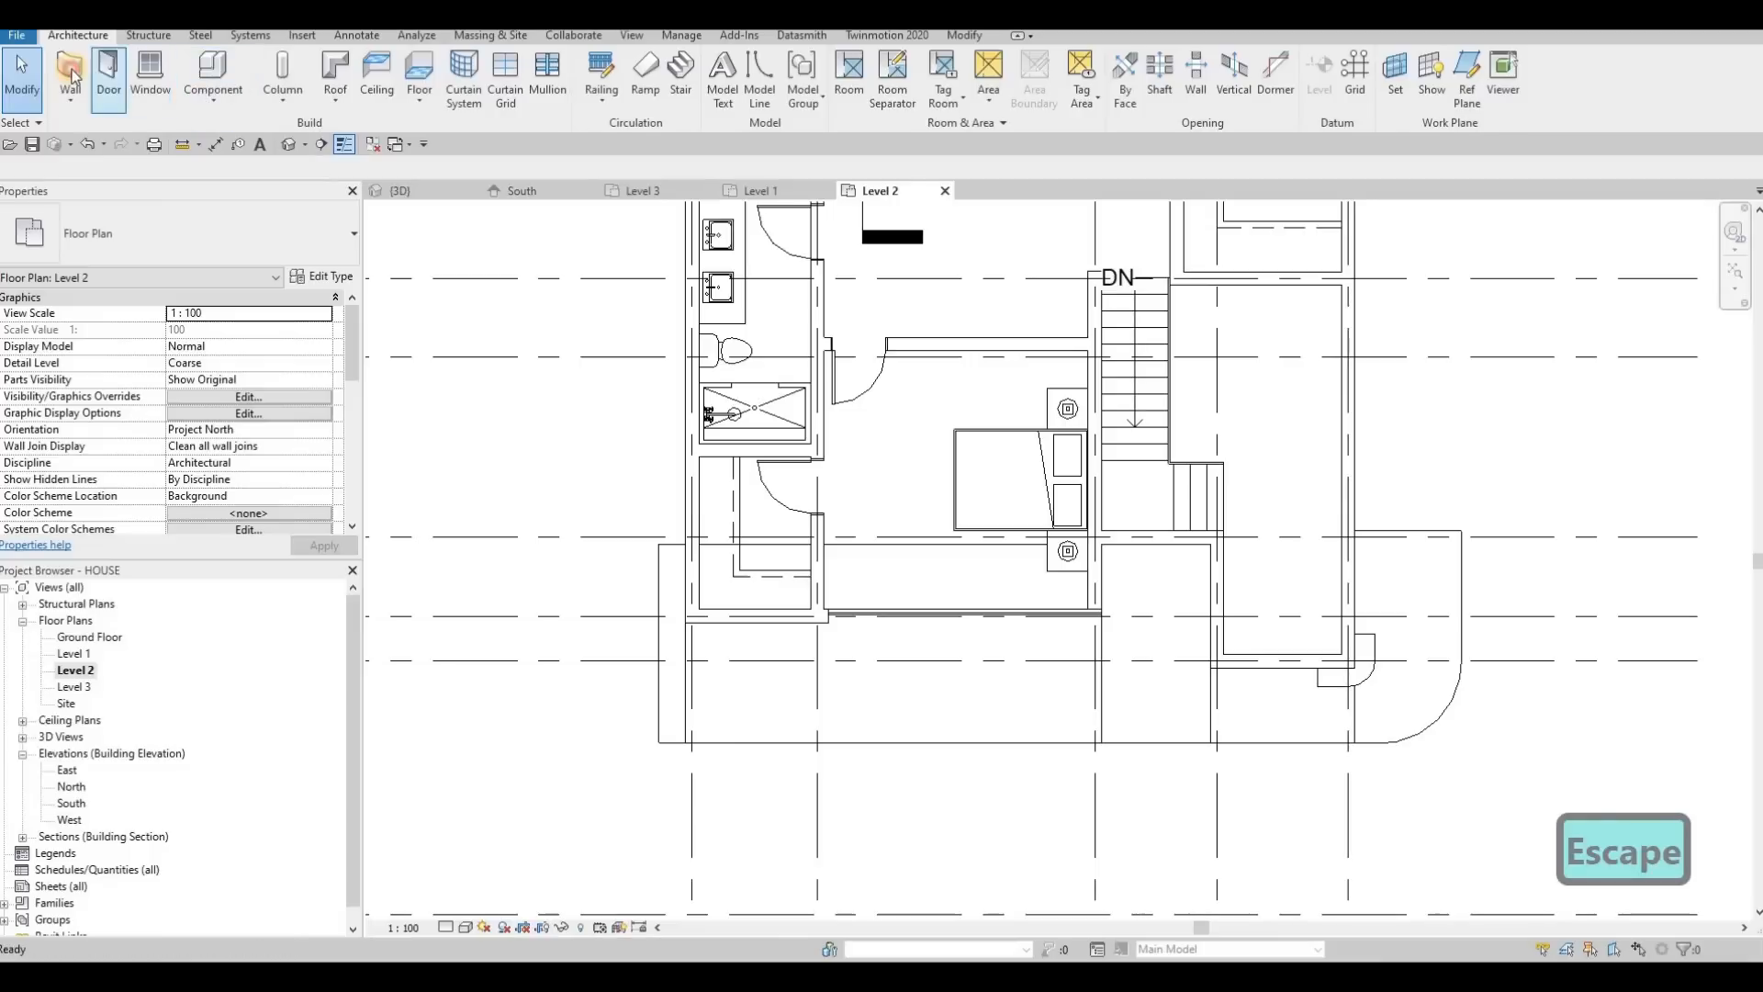
click(141, 241)
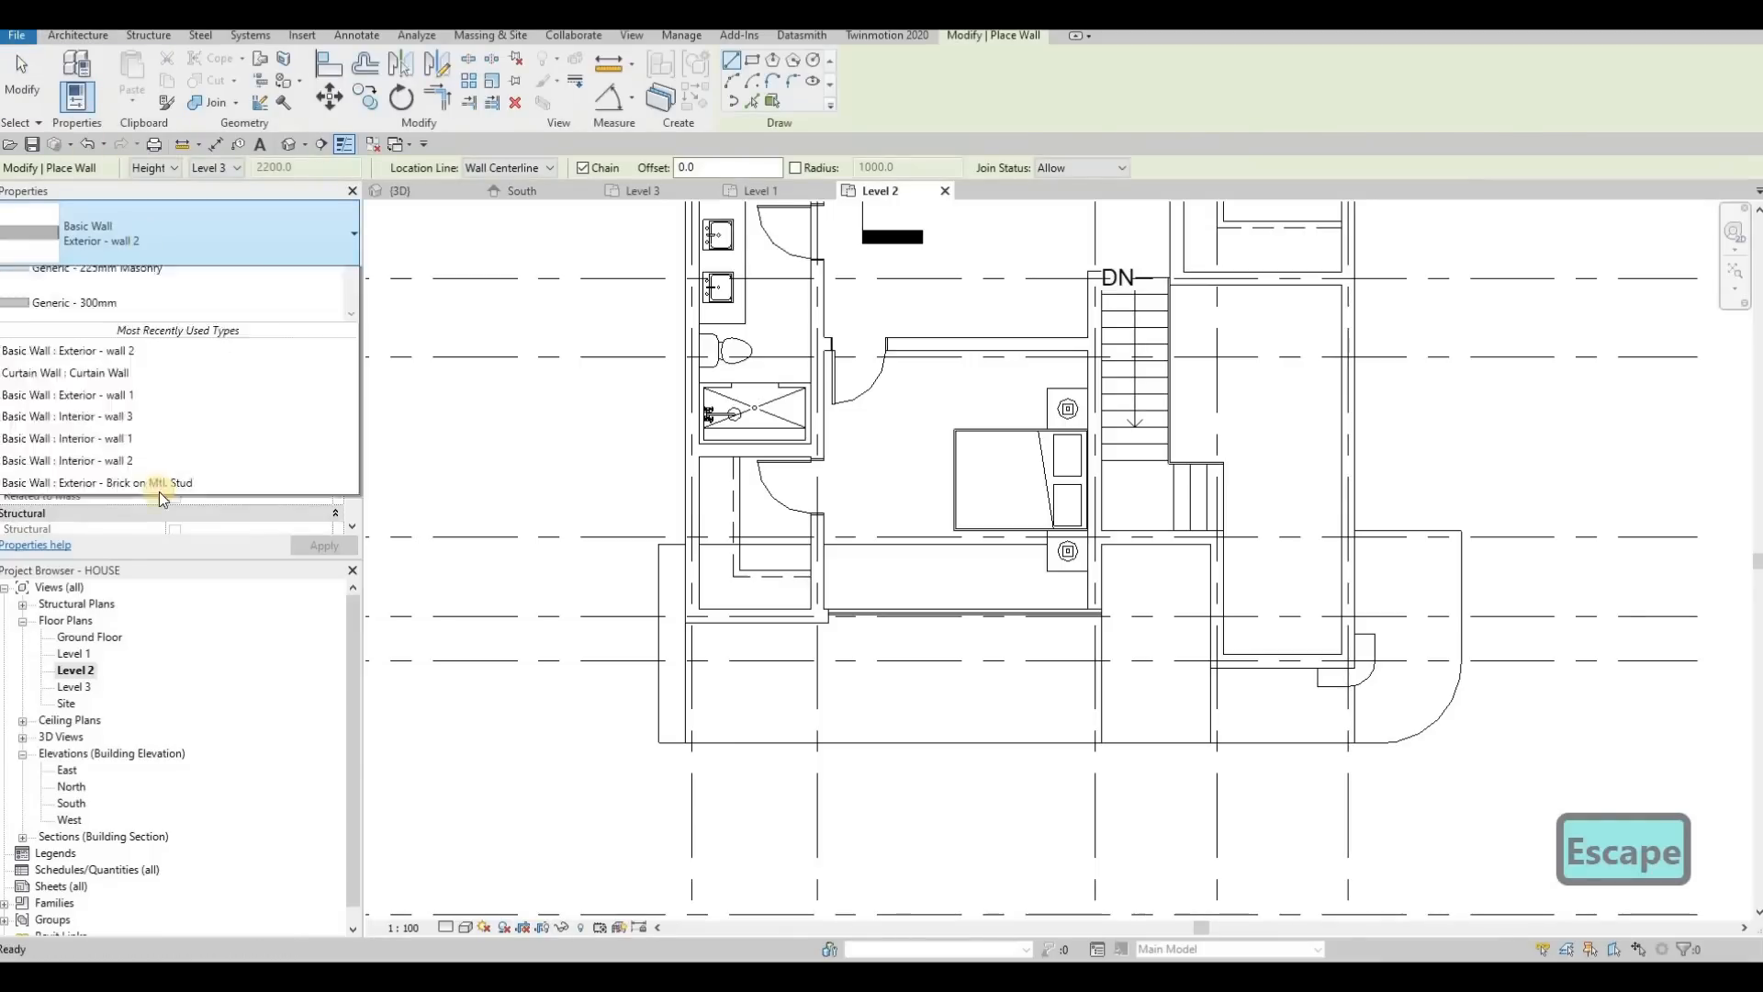
scroll(145, 521, down, 6)
click(108, 446)
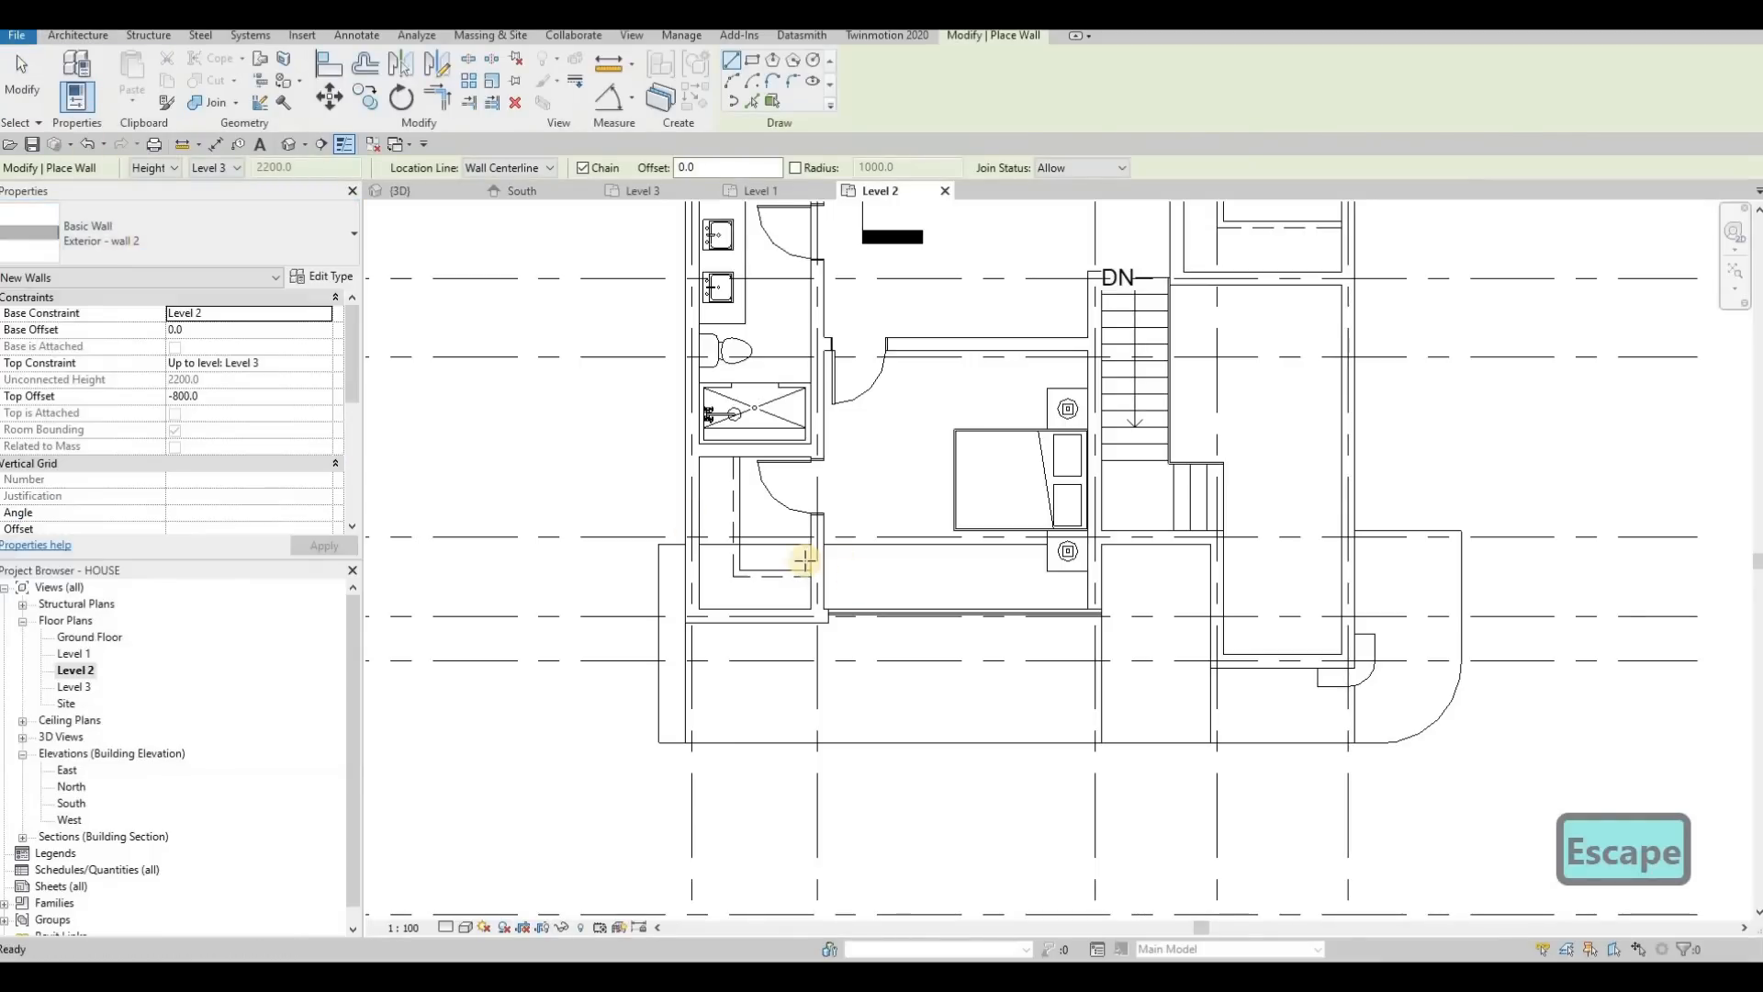
Draw curtain walls around the balcony: 1300 mm out along the outer side, 7870 mm across the front, and back to the entrance bay wall
scroll(698, 680, up, 2)
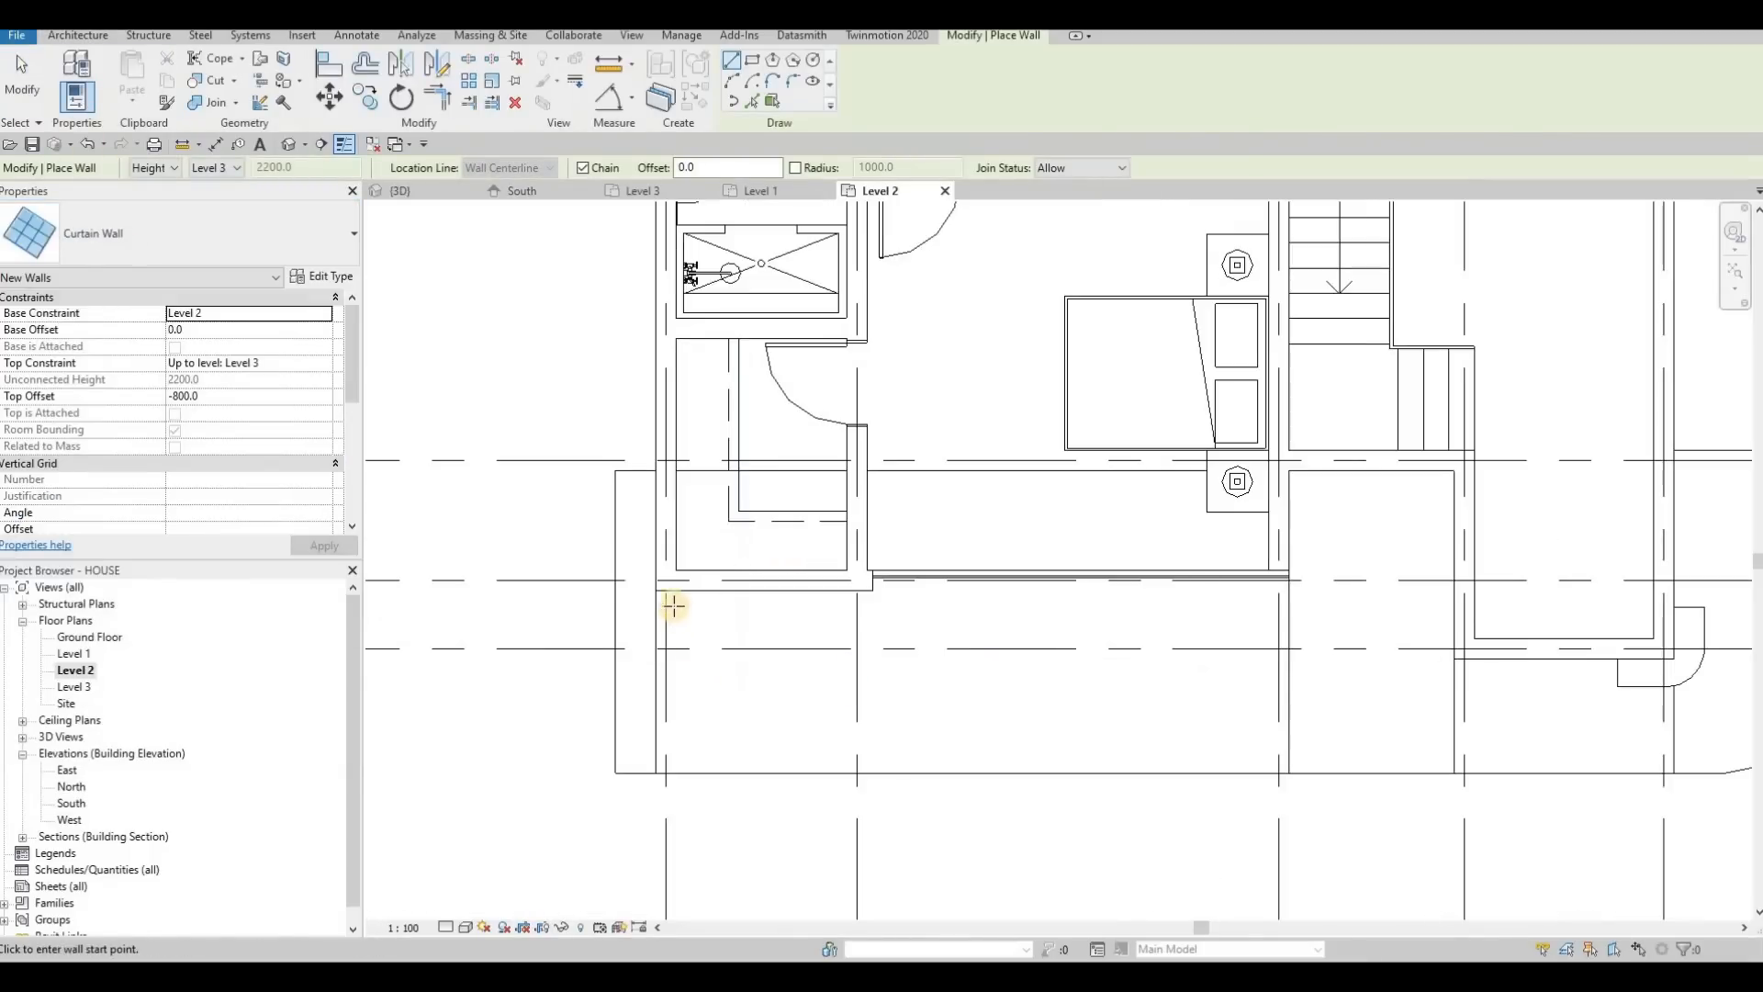
click(669, 701)
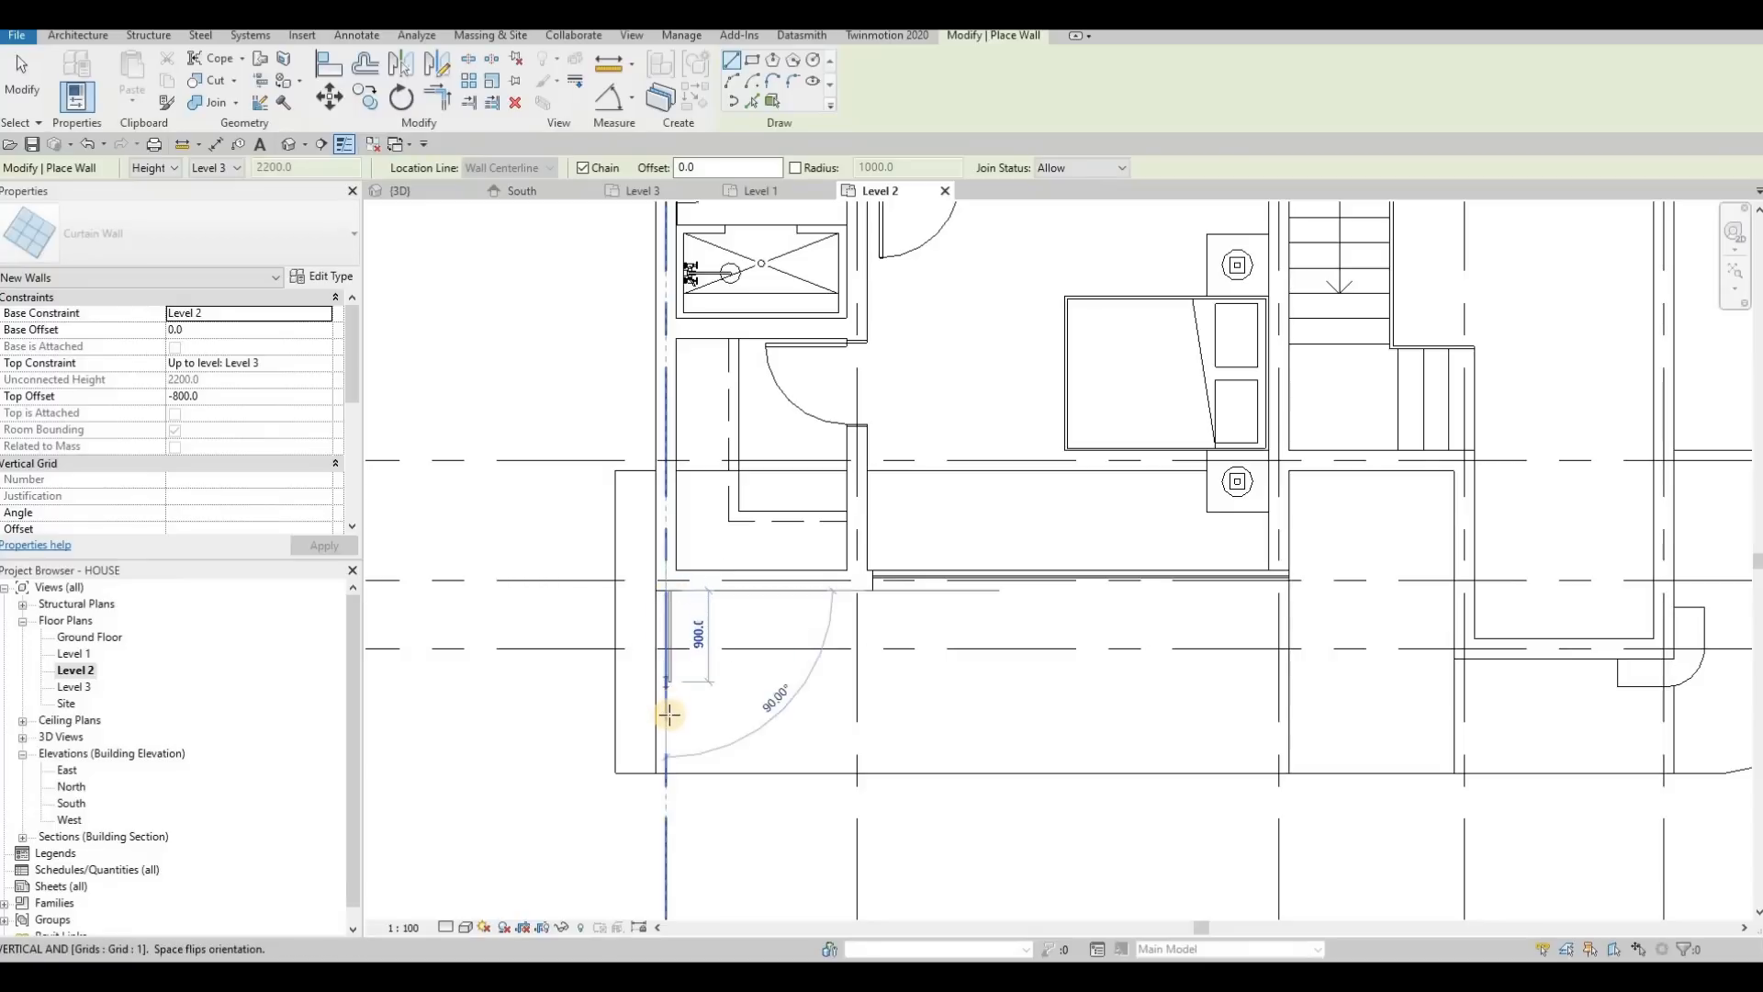
click(941, 733)
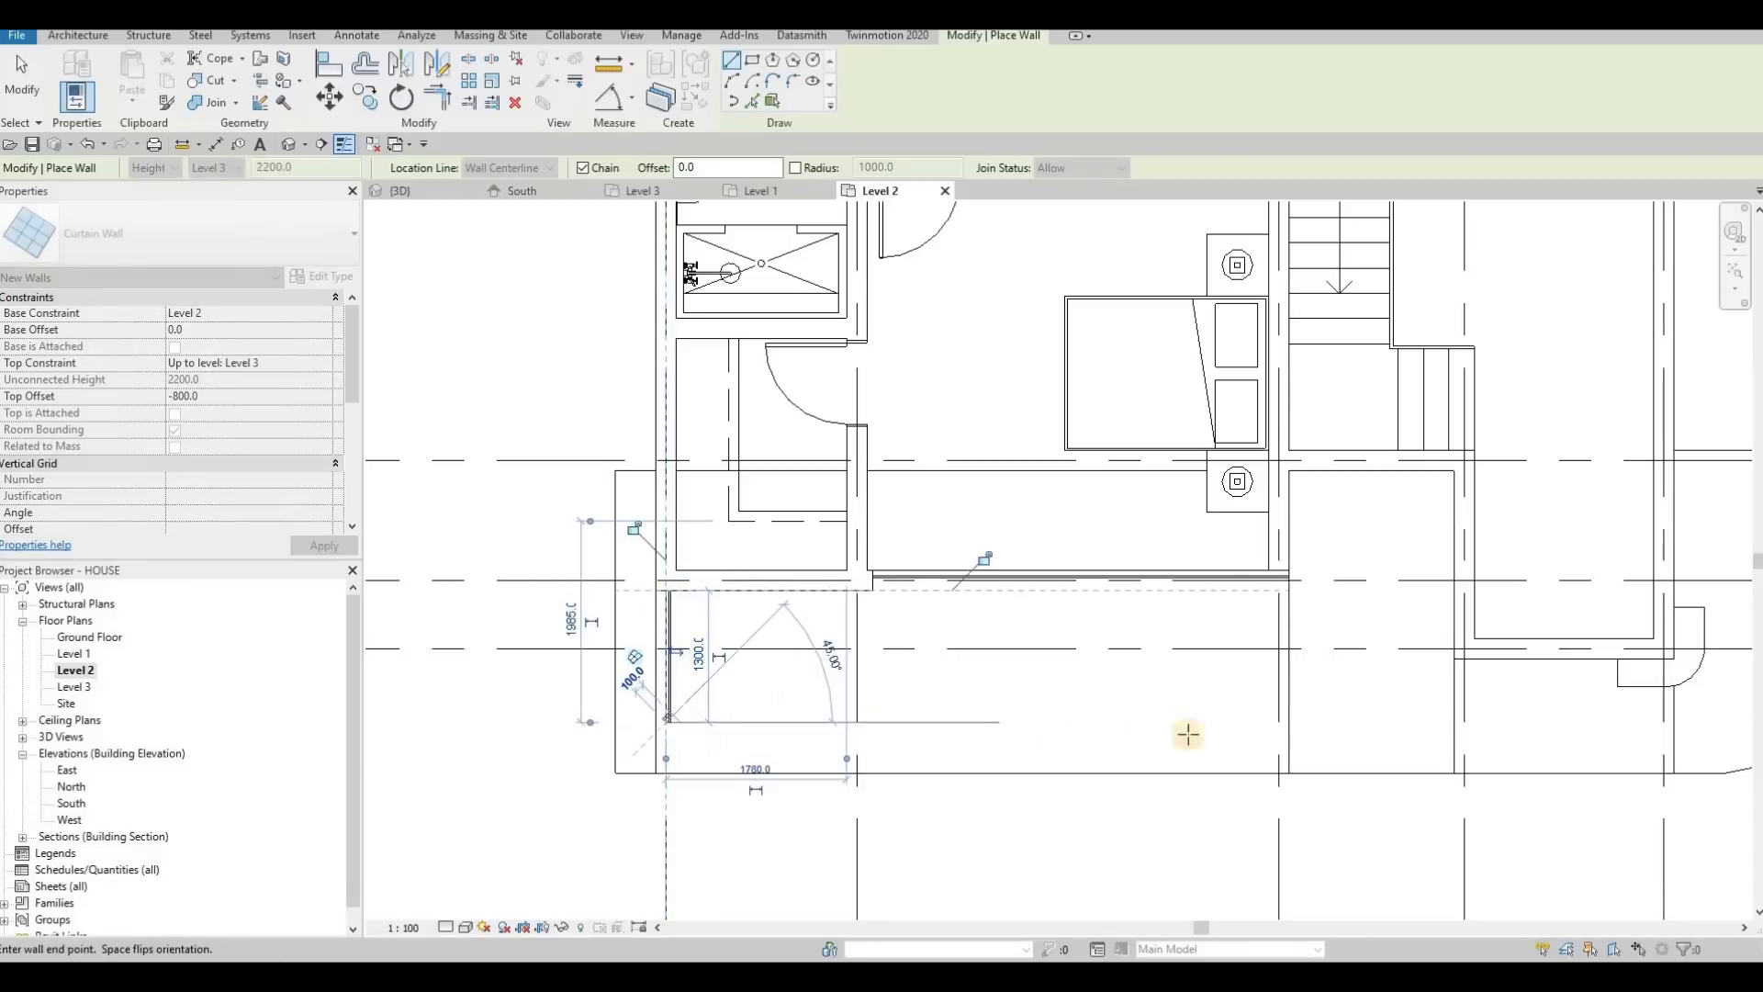
click(1465, 719)
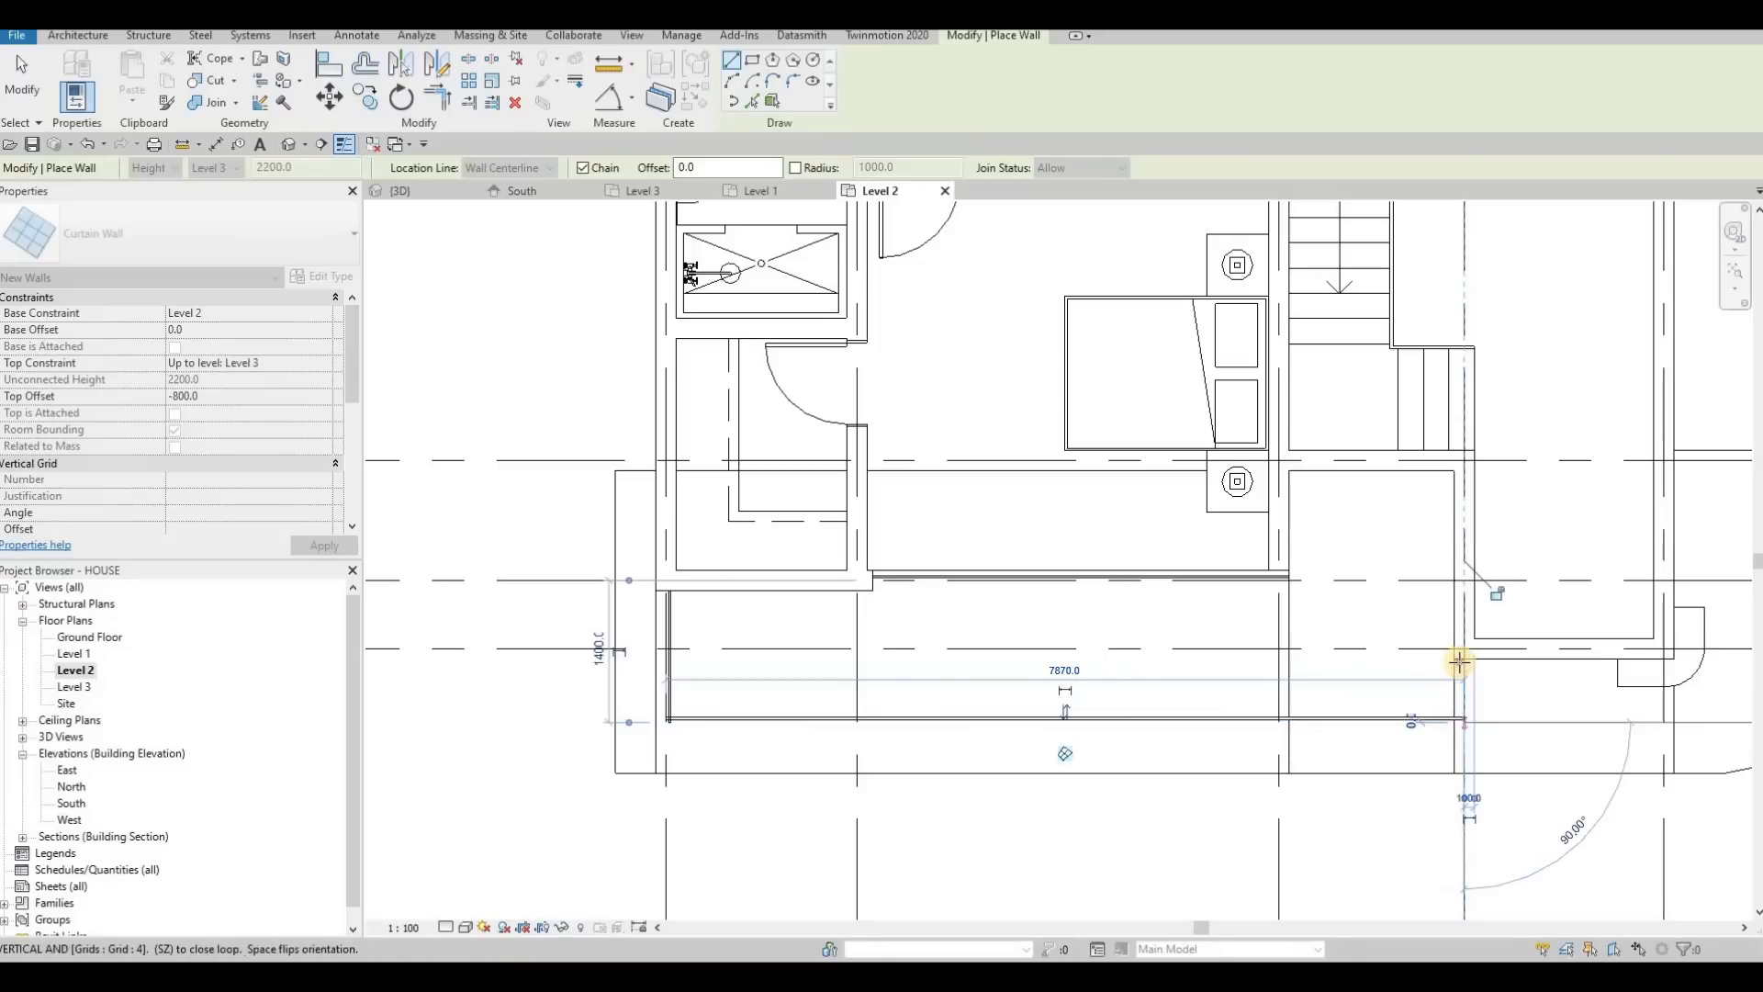
click(1461, 659)
key(Escape)
key(Escape)
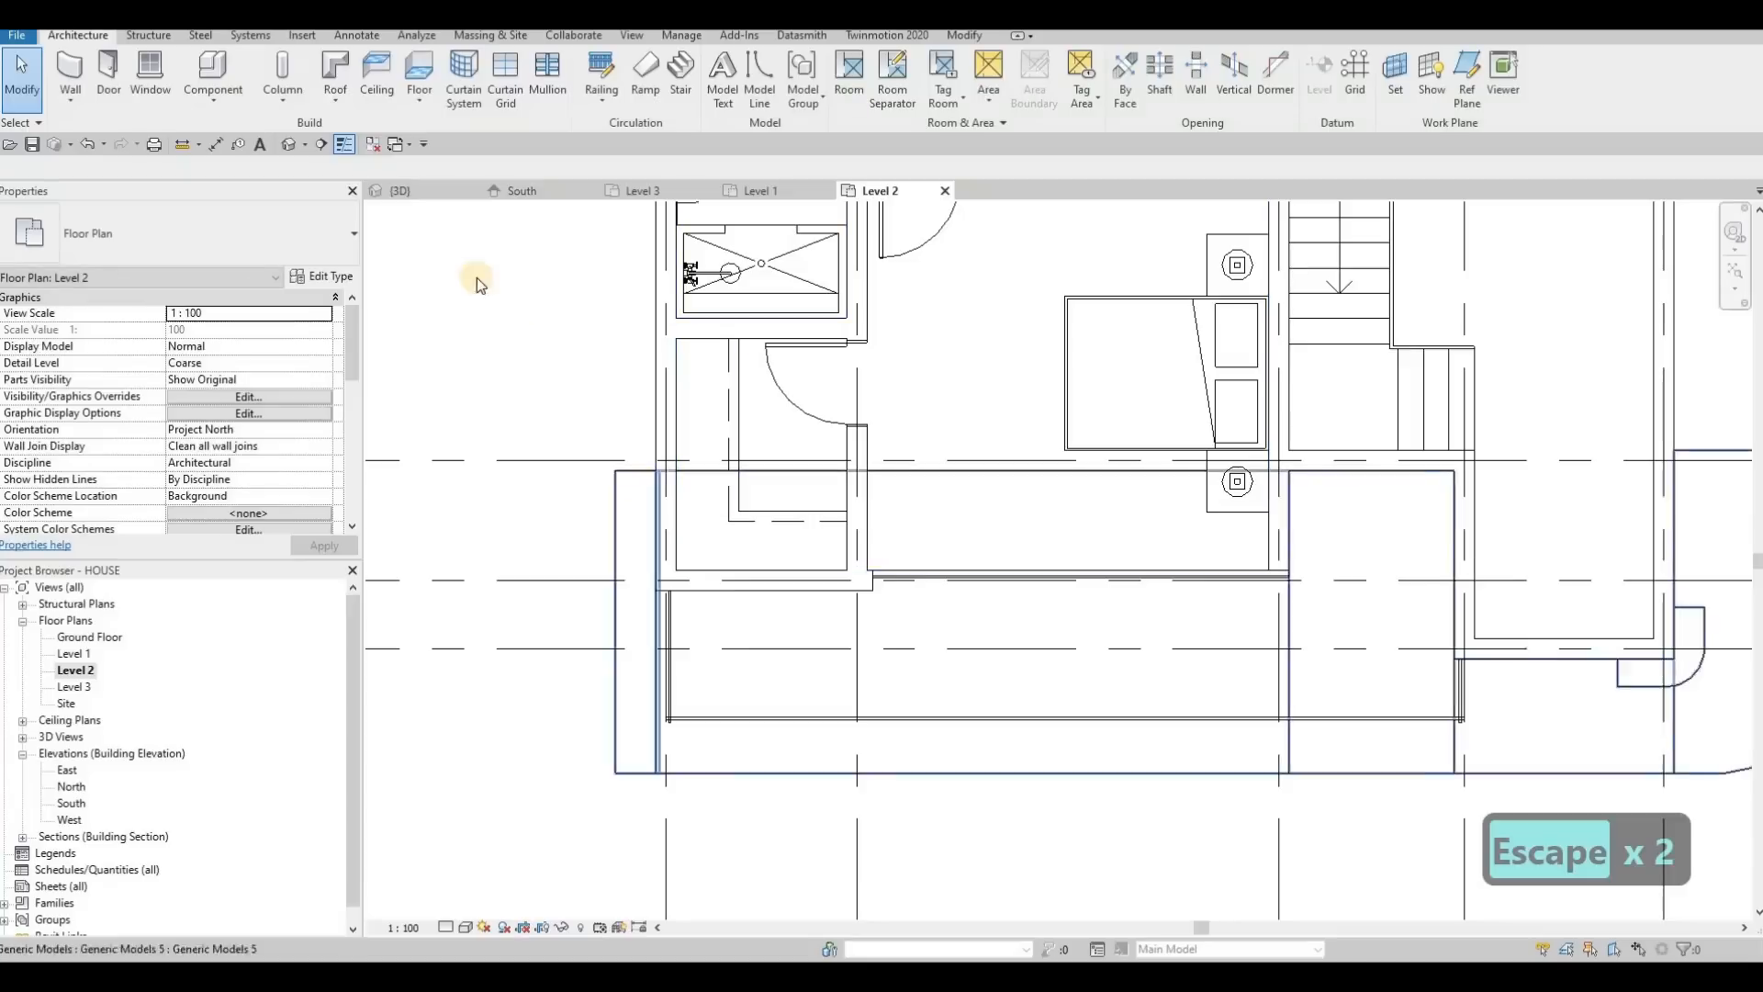
In the 3D view, lower the short curtain wall at the balcony's outer side to a top offset of -1900
click(402, 191)
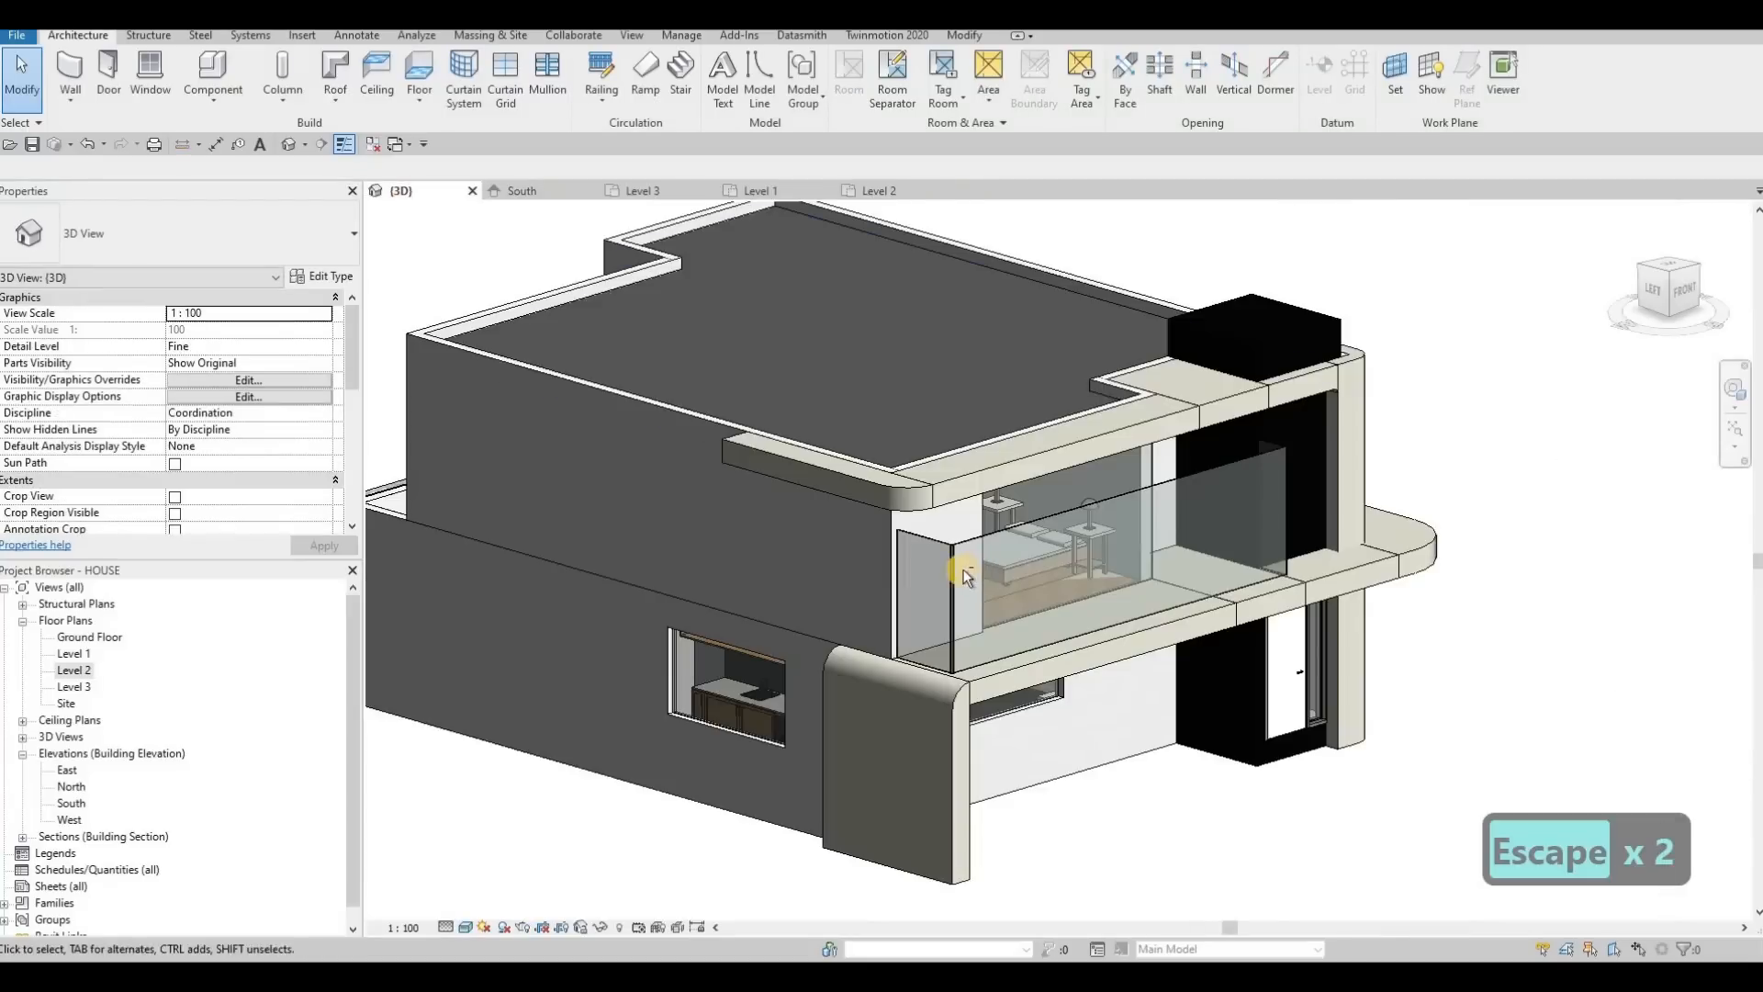
scroll(883, 539, up, 3)
click(876, 533)
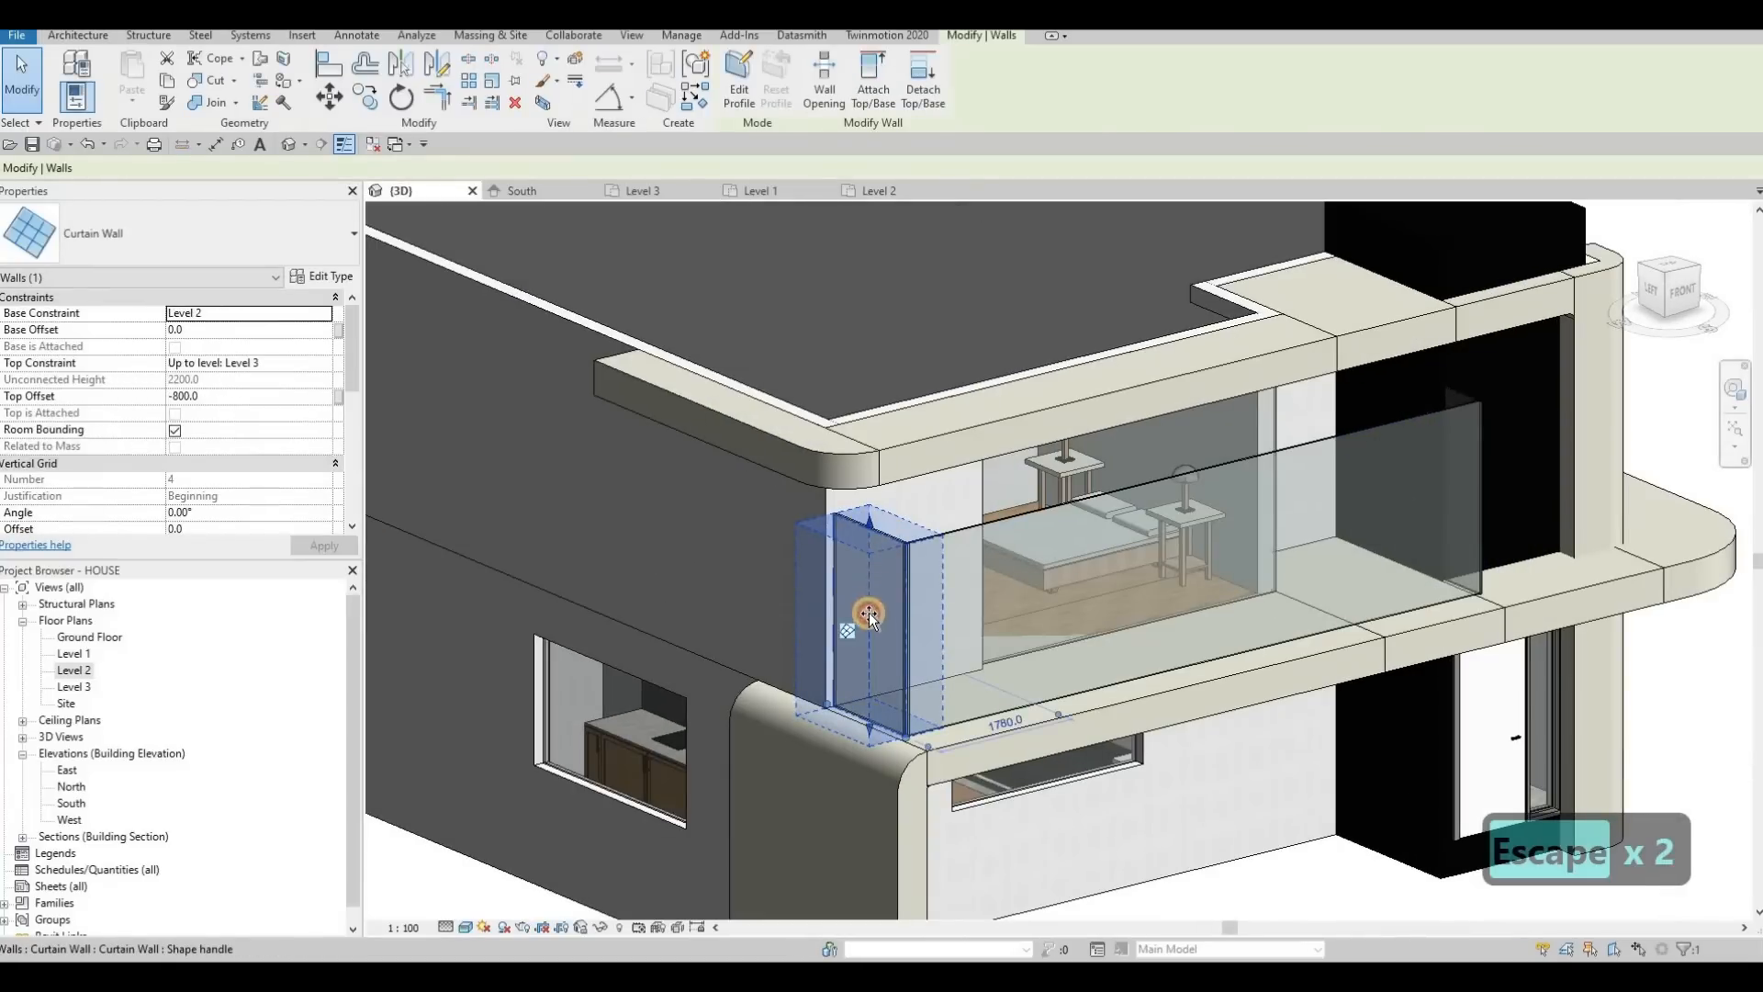
drag(990, 636, 990, 635)
key(Escape)
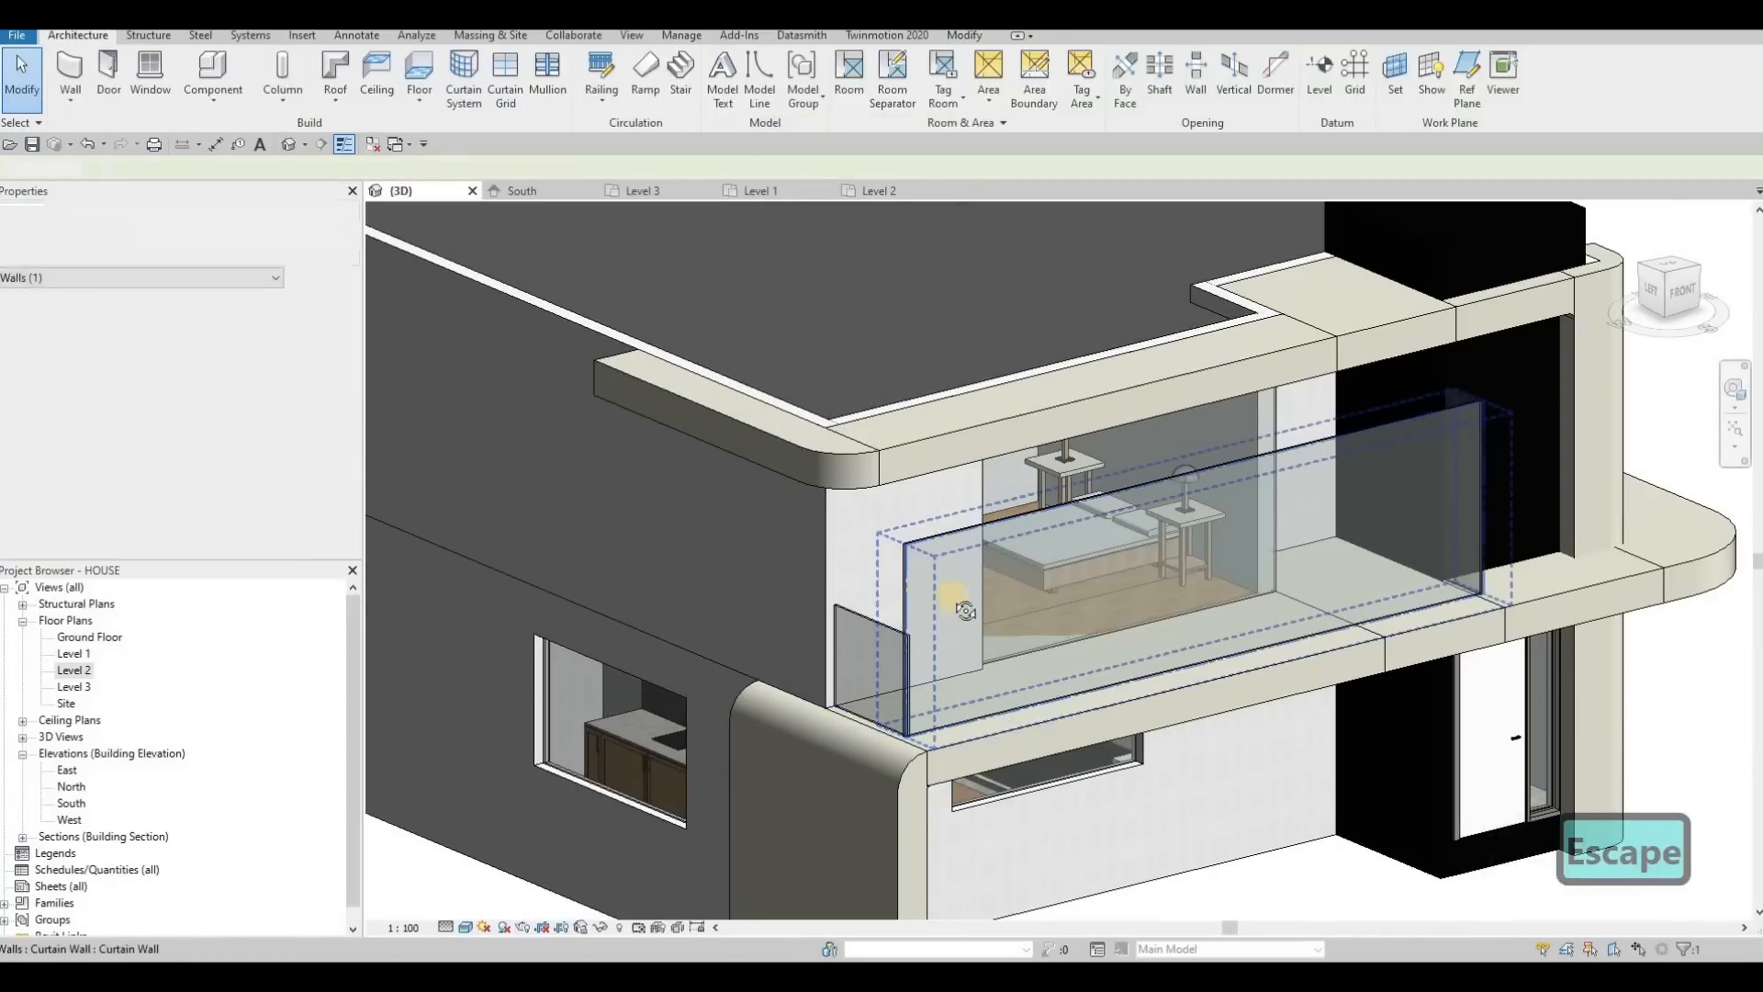
shift+middle_drag(947, 595, 923, 559)
shift+middle_drag(756, 510, 1120, 639)
click(1120, 640)
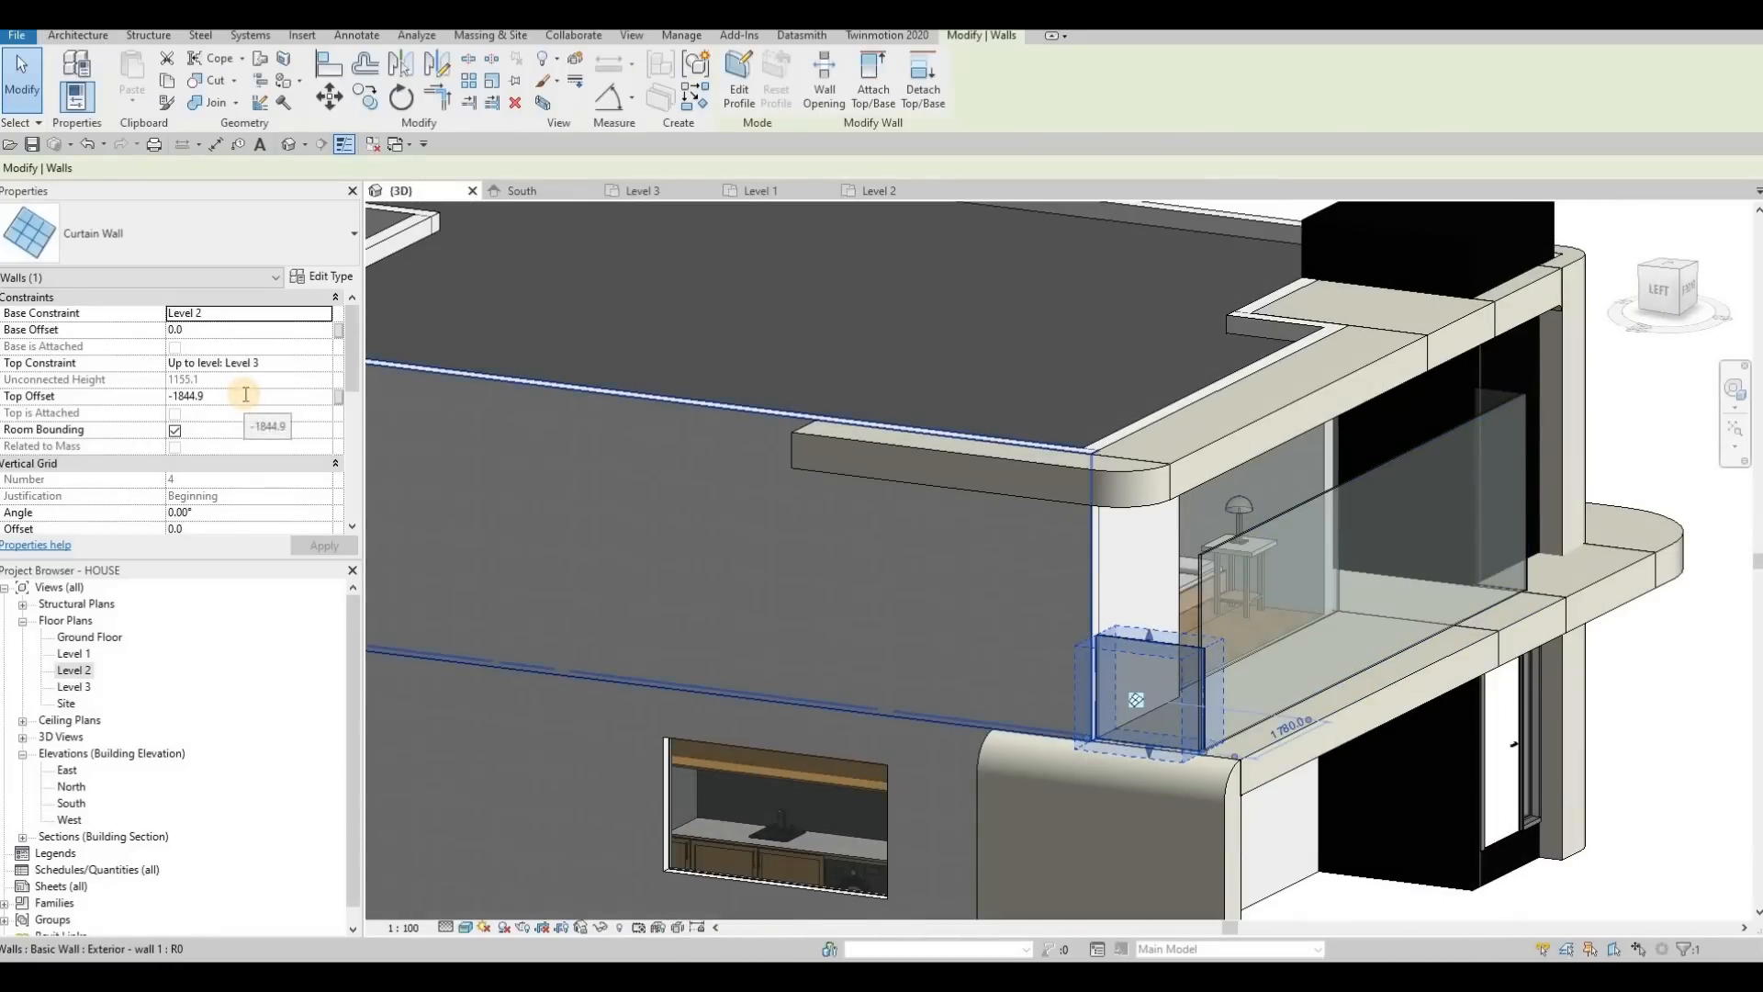
click(245, 395)
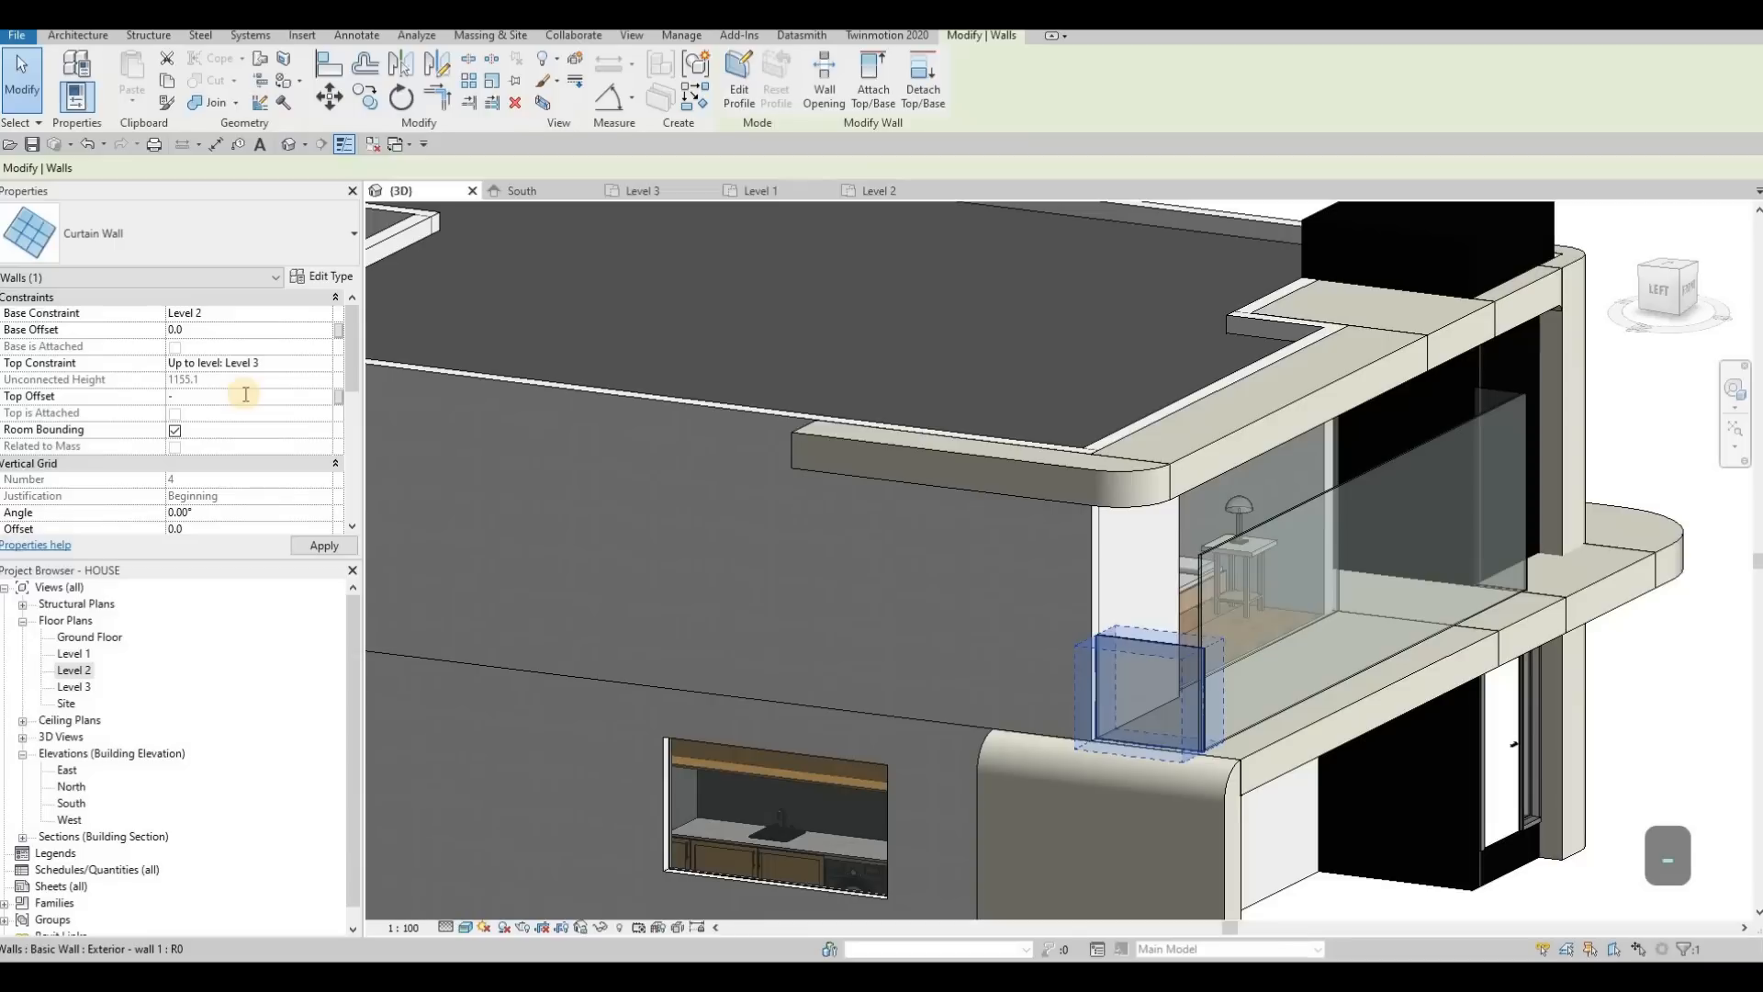
text(-1900)
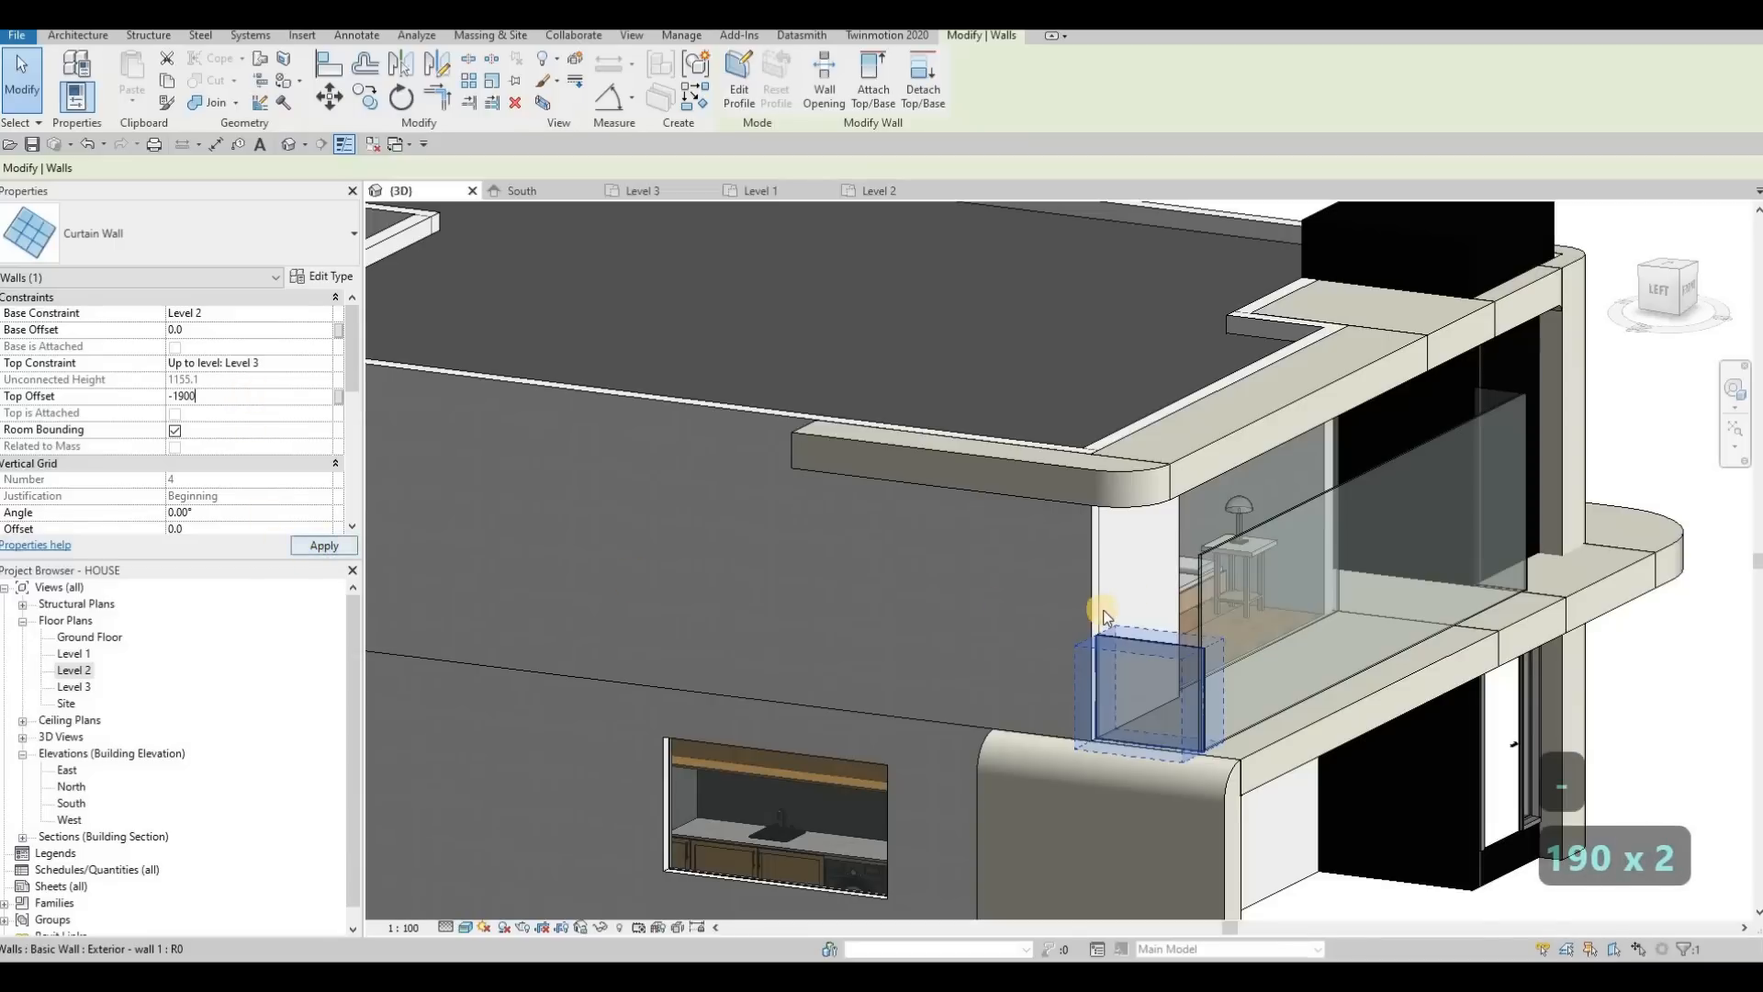
key(Escape)
key(Escape)
key(Escape)
Align the tops of the front curtain wall and the one beside the entrance bay with the lowered side curtain wall
key(a)
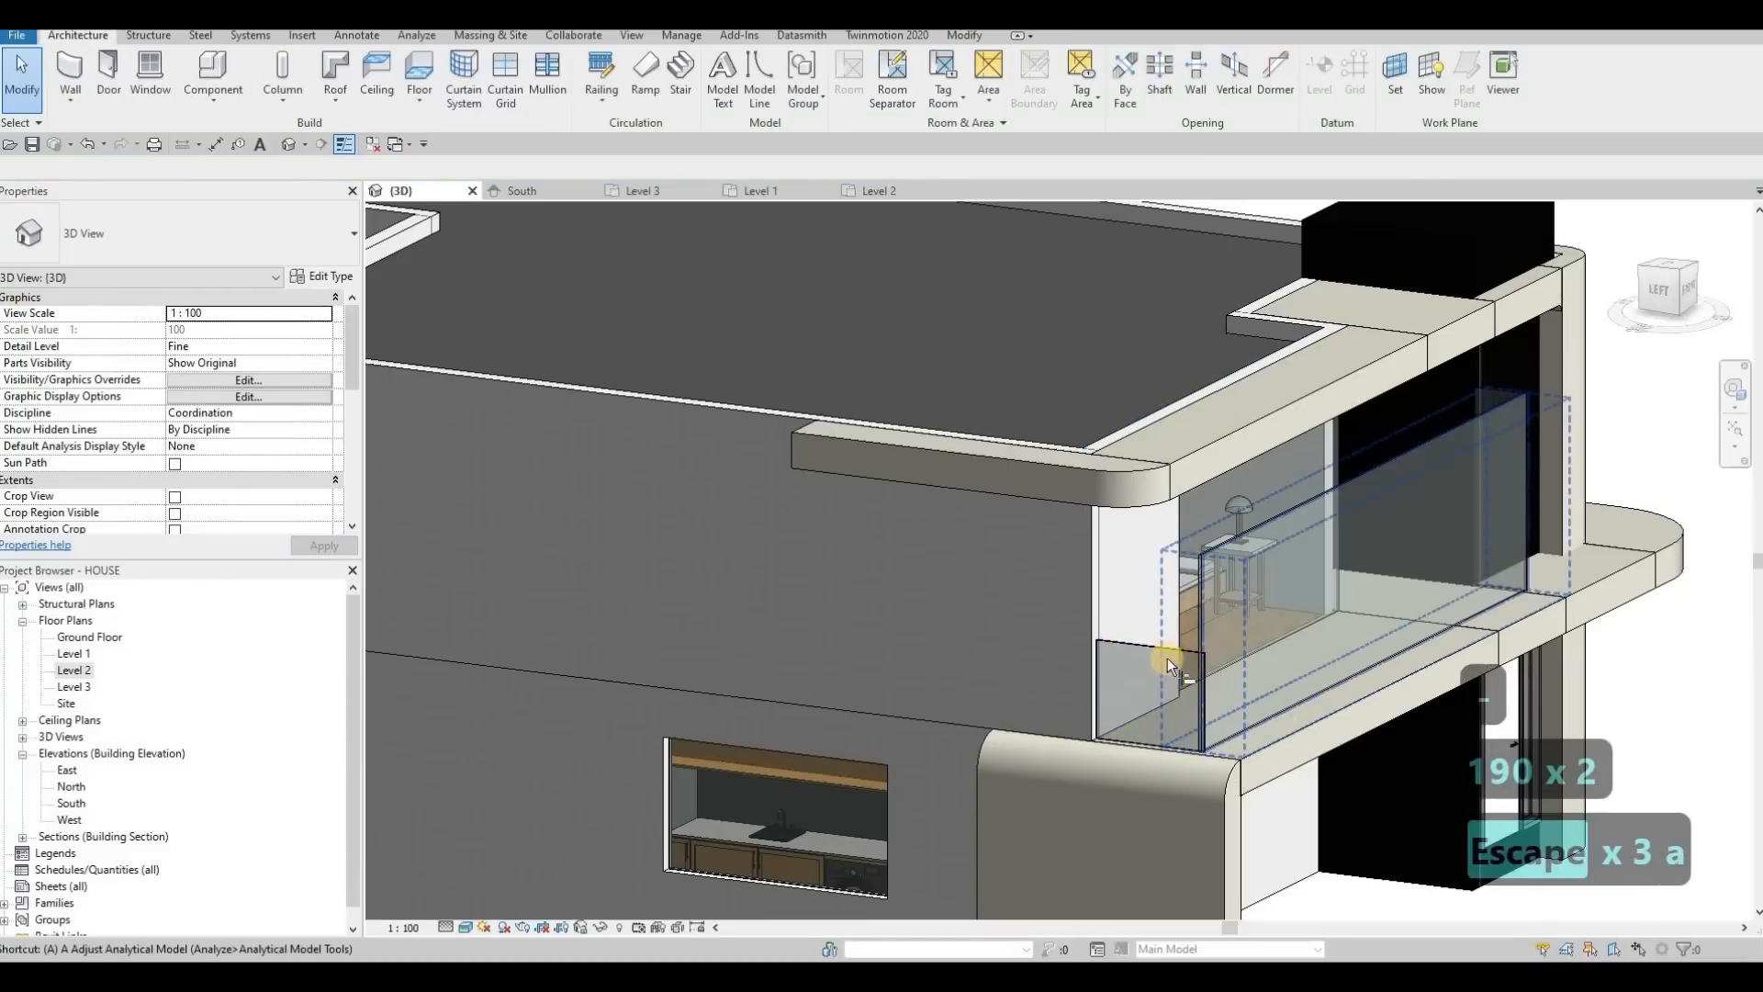
key(l)
click(1167, 650)
click(1253, 532)
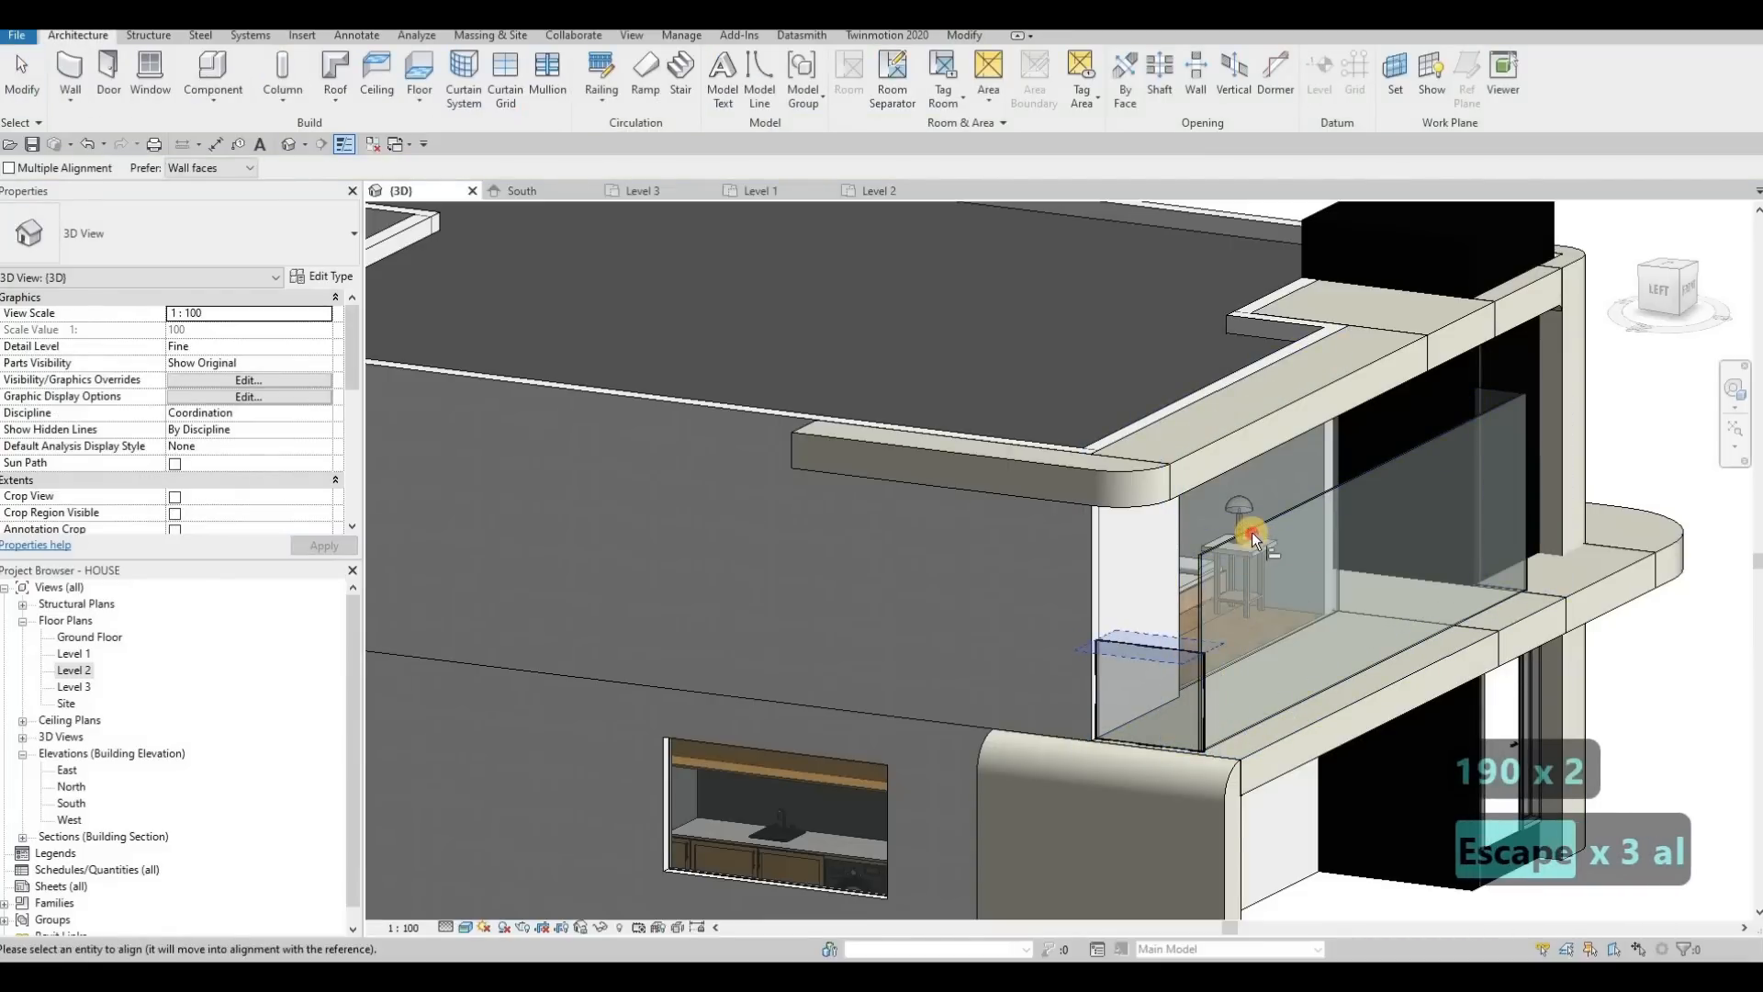
click(1315, 599)
click(1510, 394)
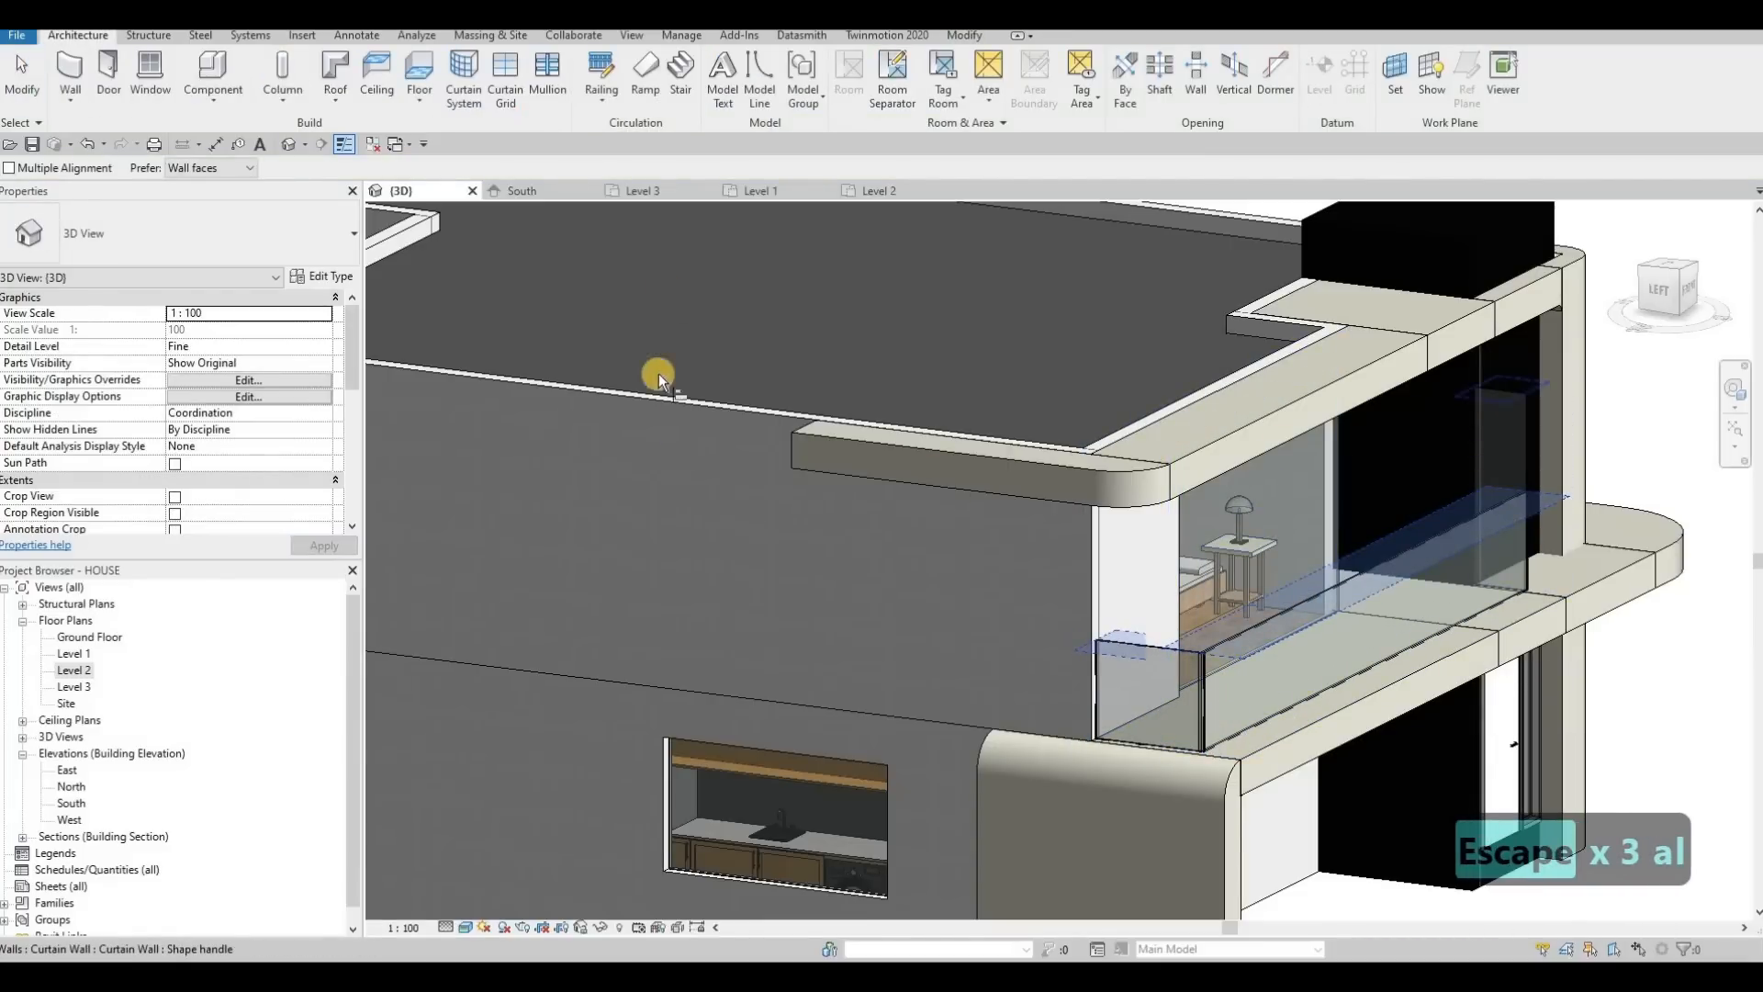
key(Escape)
key(Escape)
On the Level 2 plan, flip the orientation of the balcony's front curtain wall towards the outside
click(877, 190)
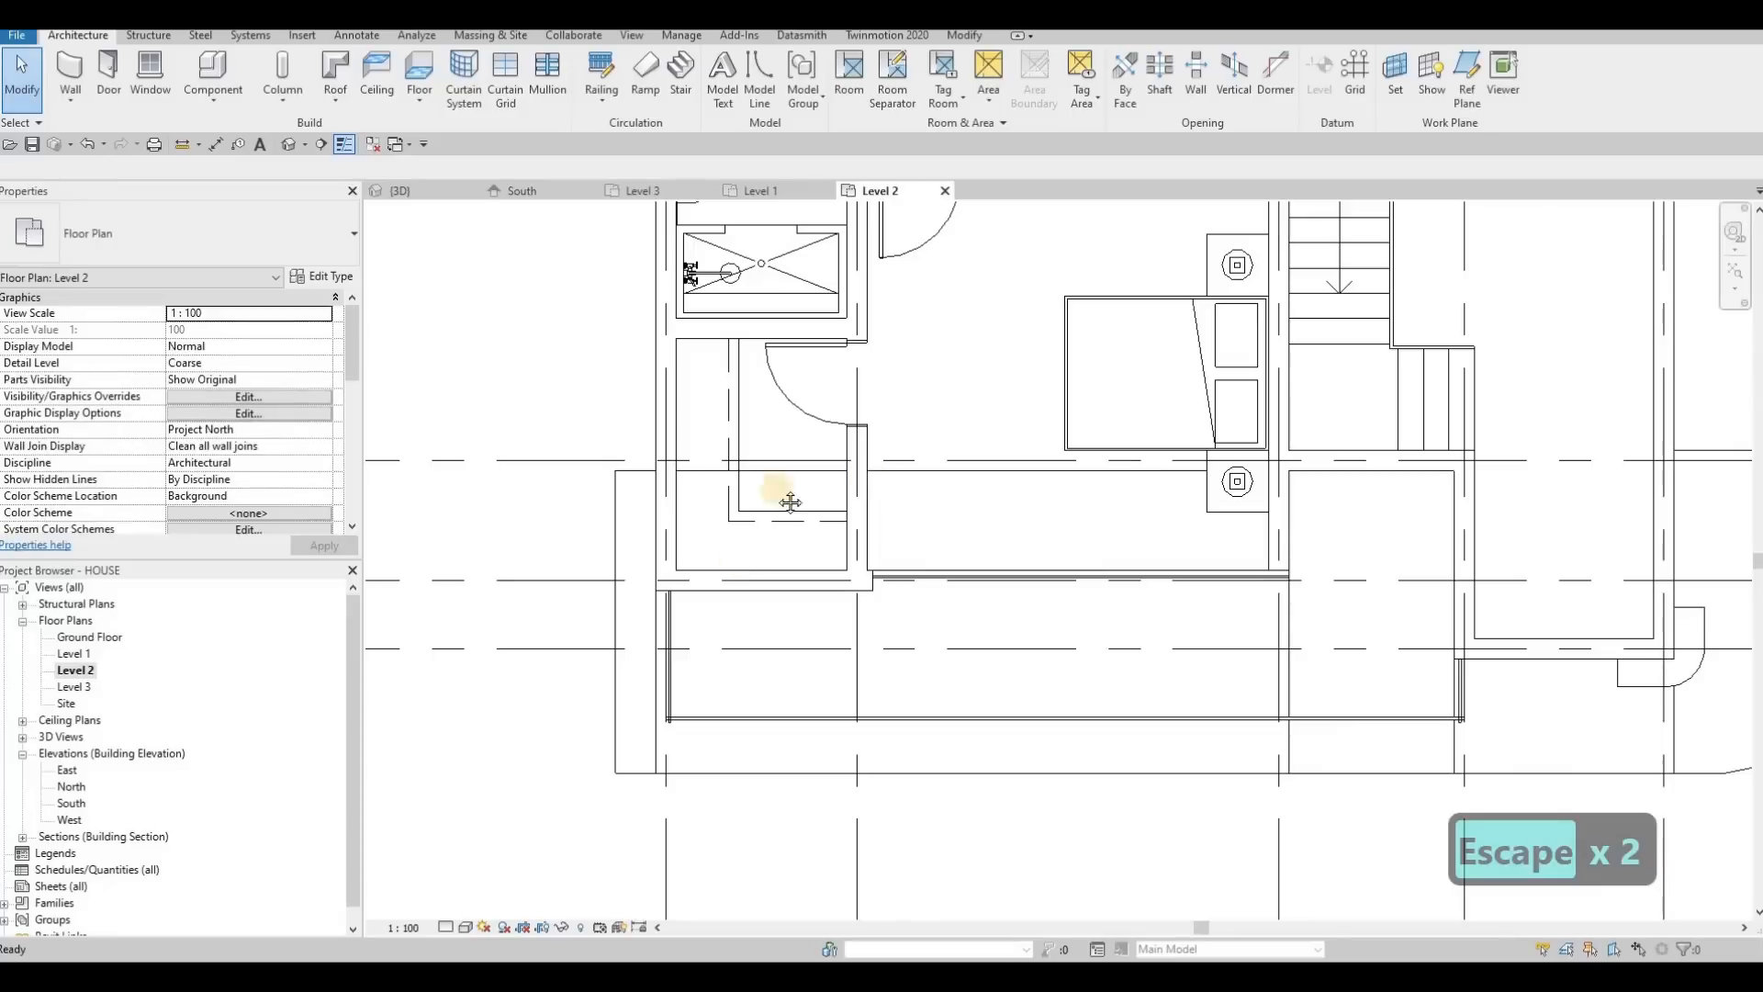
middle_drag(724, 758, 803, 641)
scroll(803, 641, up, 4)
click(803, 641)
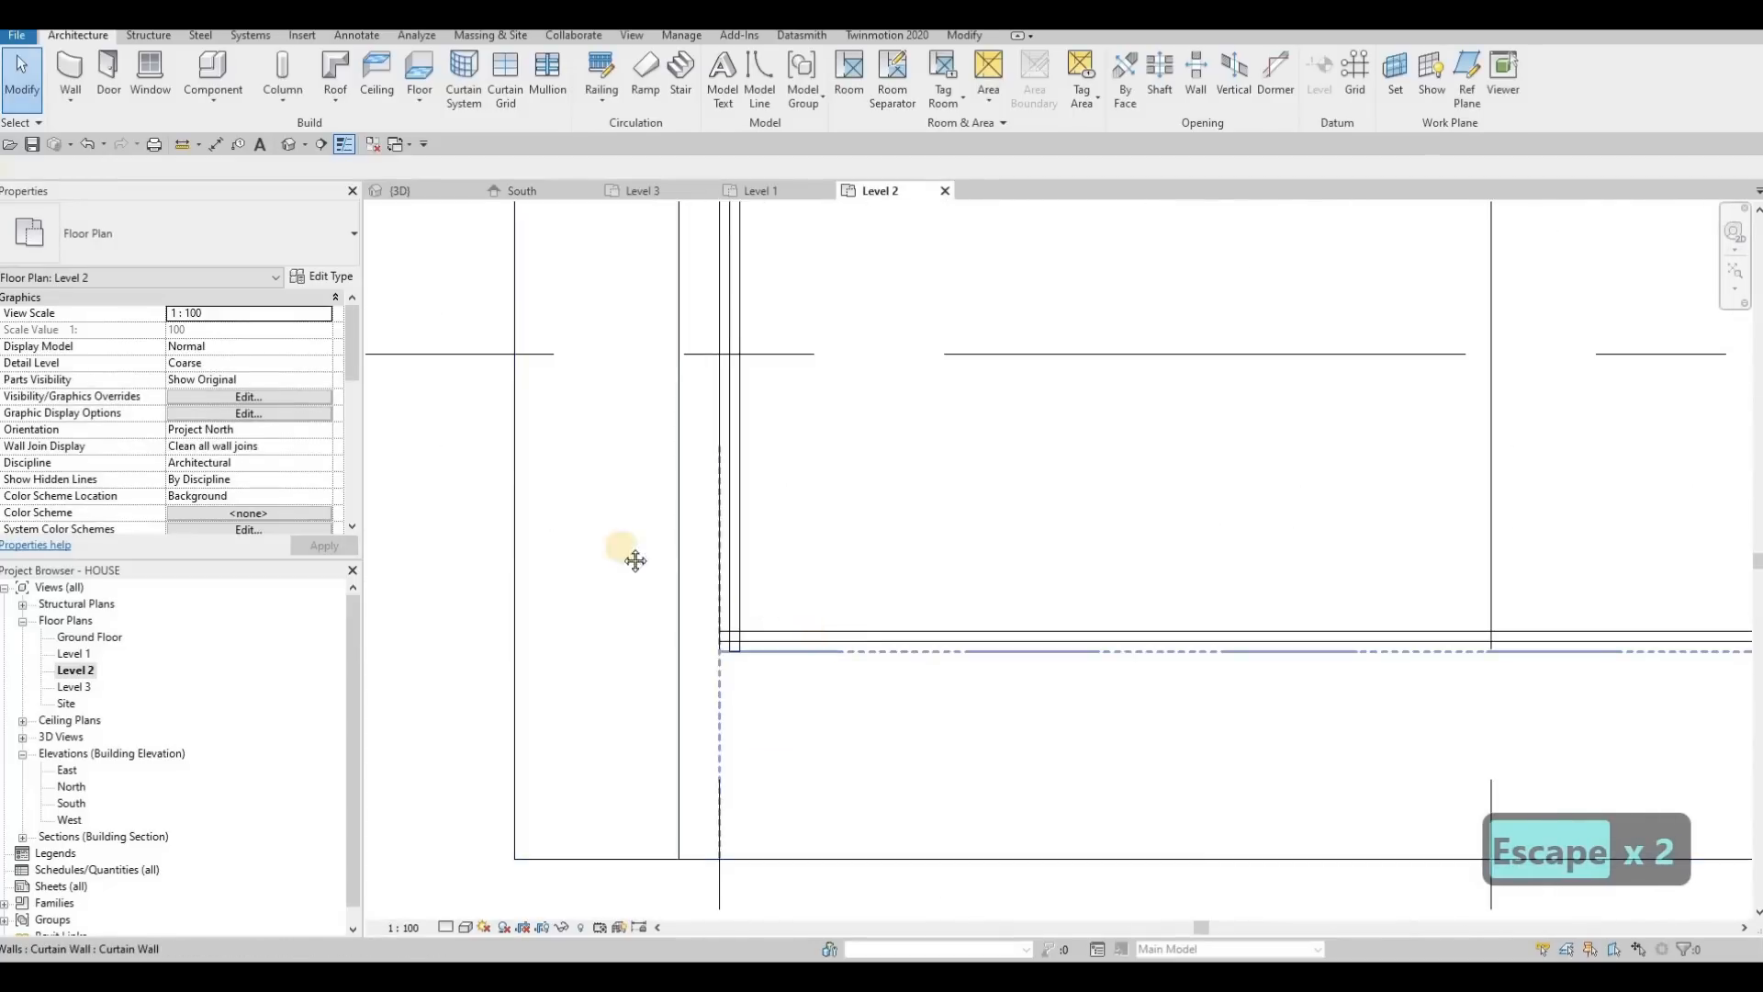
scroll(964, 563, down, 4)
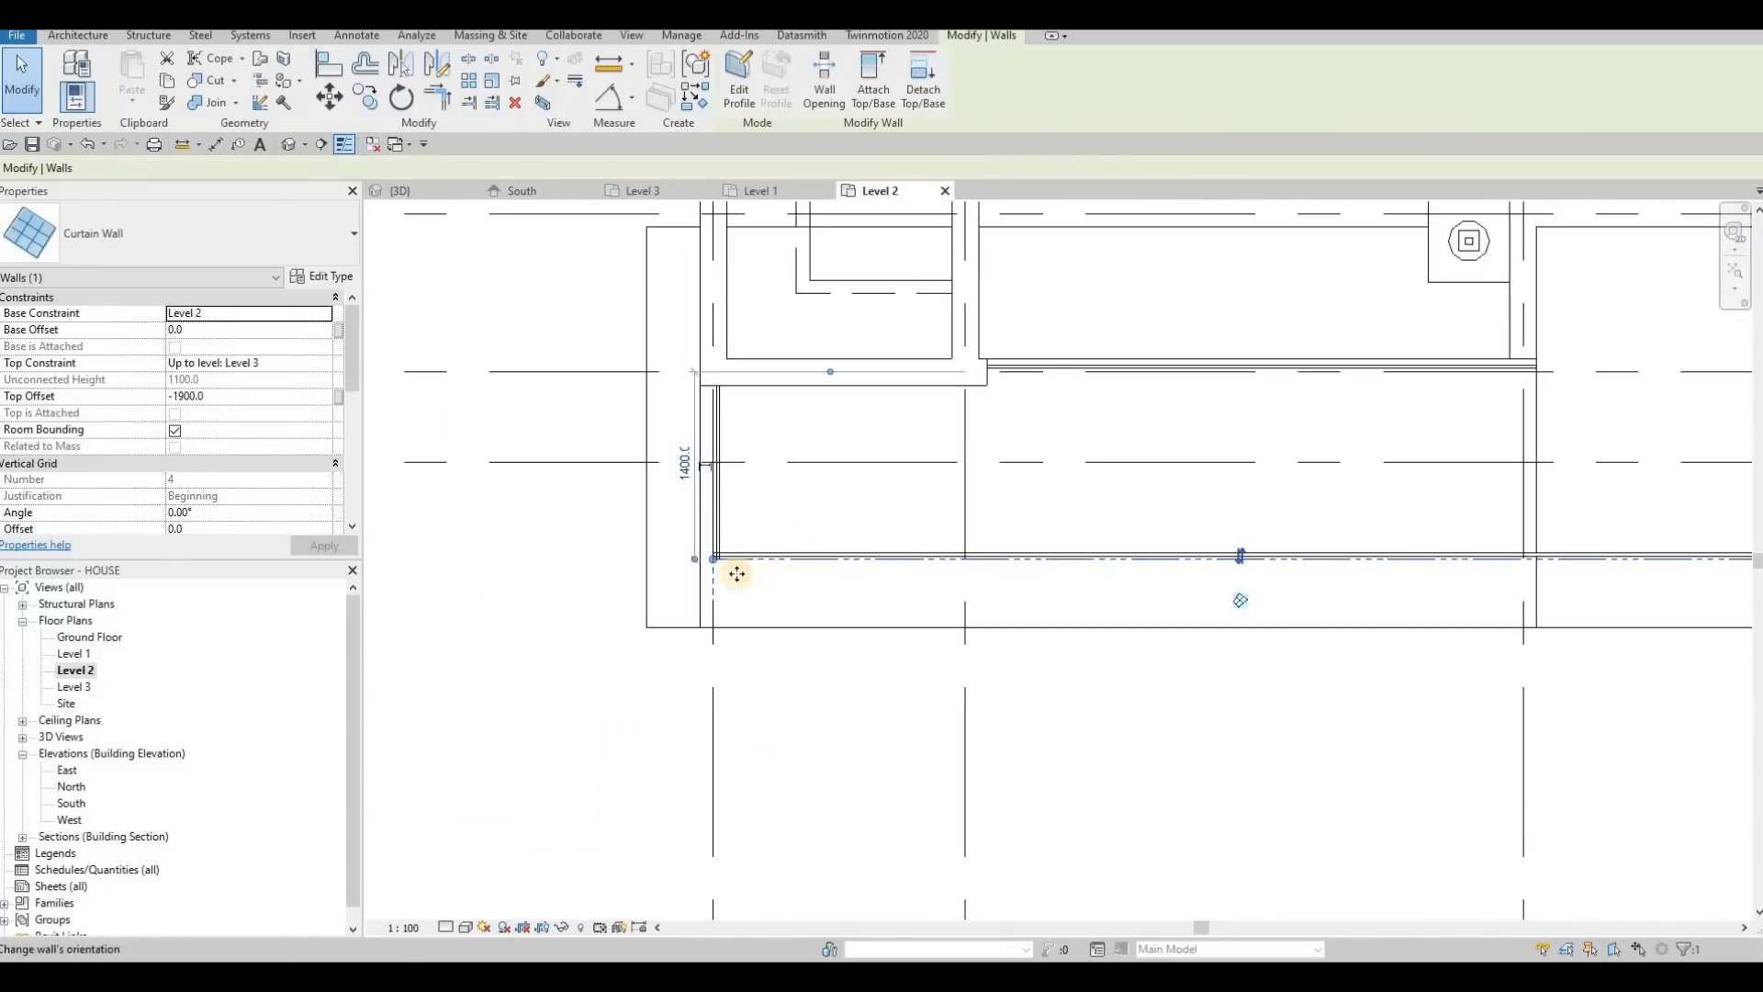
scroll(641, 570, up, 3)
key(Escape)
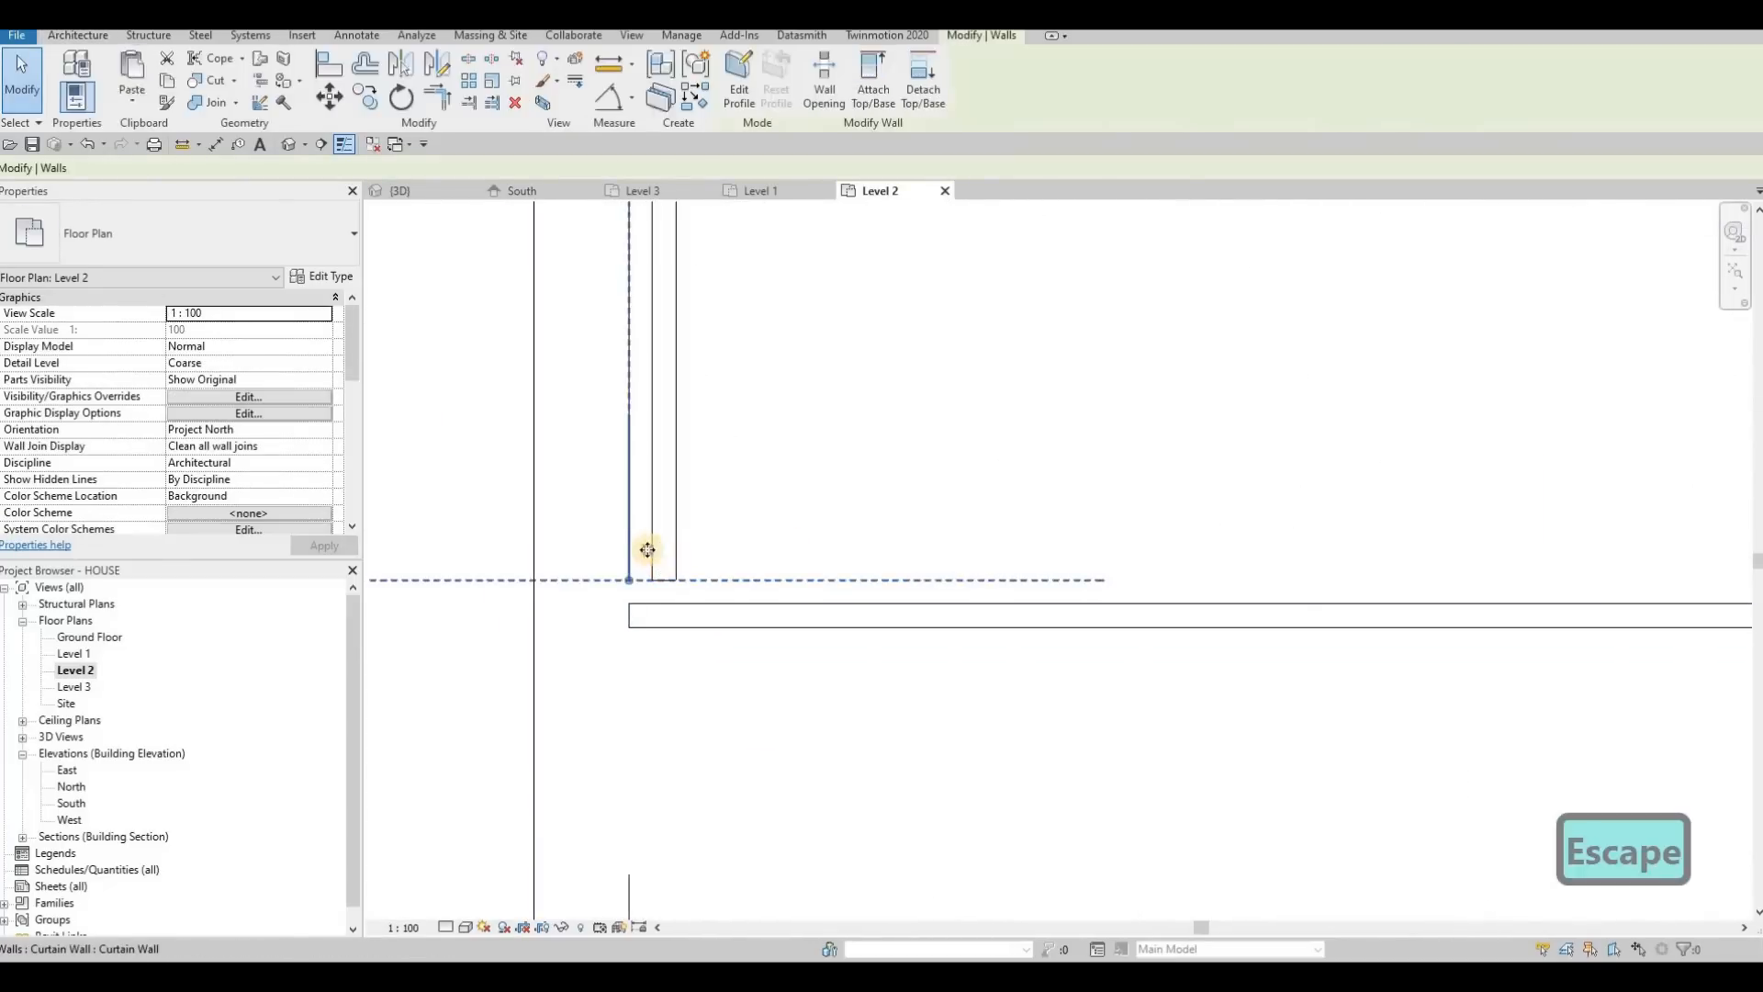
Shift the balcony's outer side curtain wall outwards and extend its end to the outer face of the front curtain wall
click(617, 553)
drag(616, 552, 591, 582)
key(Escape)
click(595, 580)
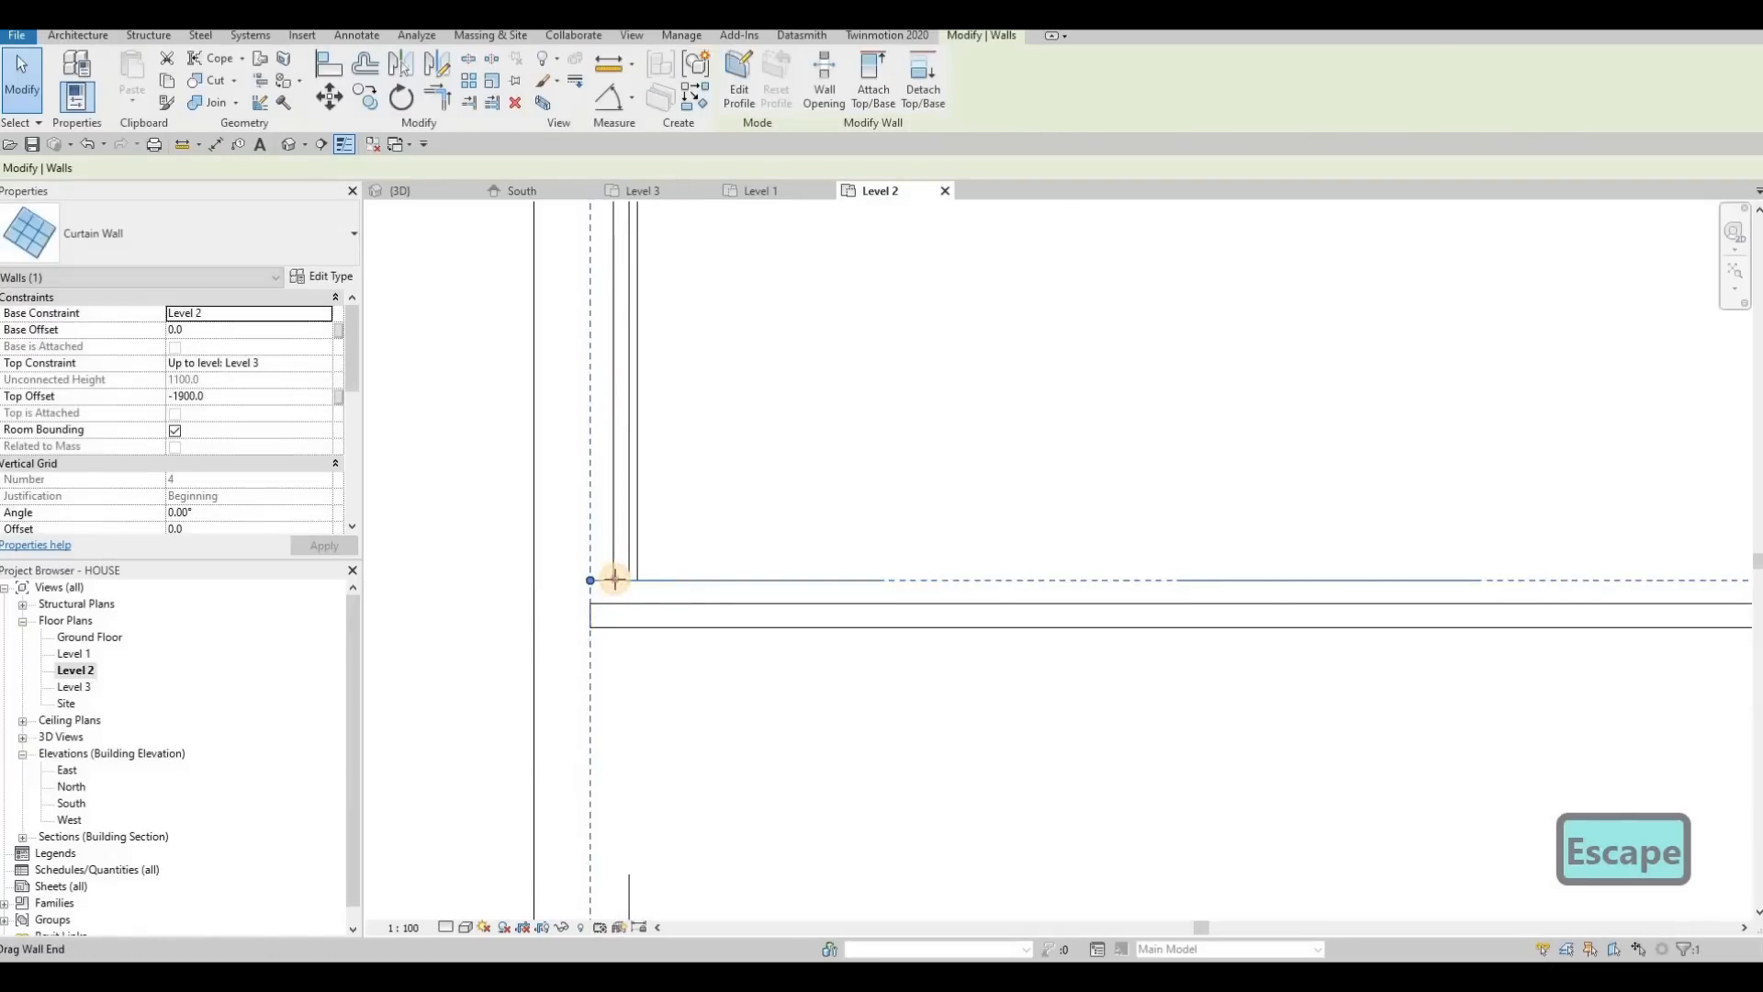
key(Escape)
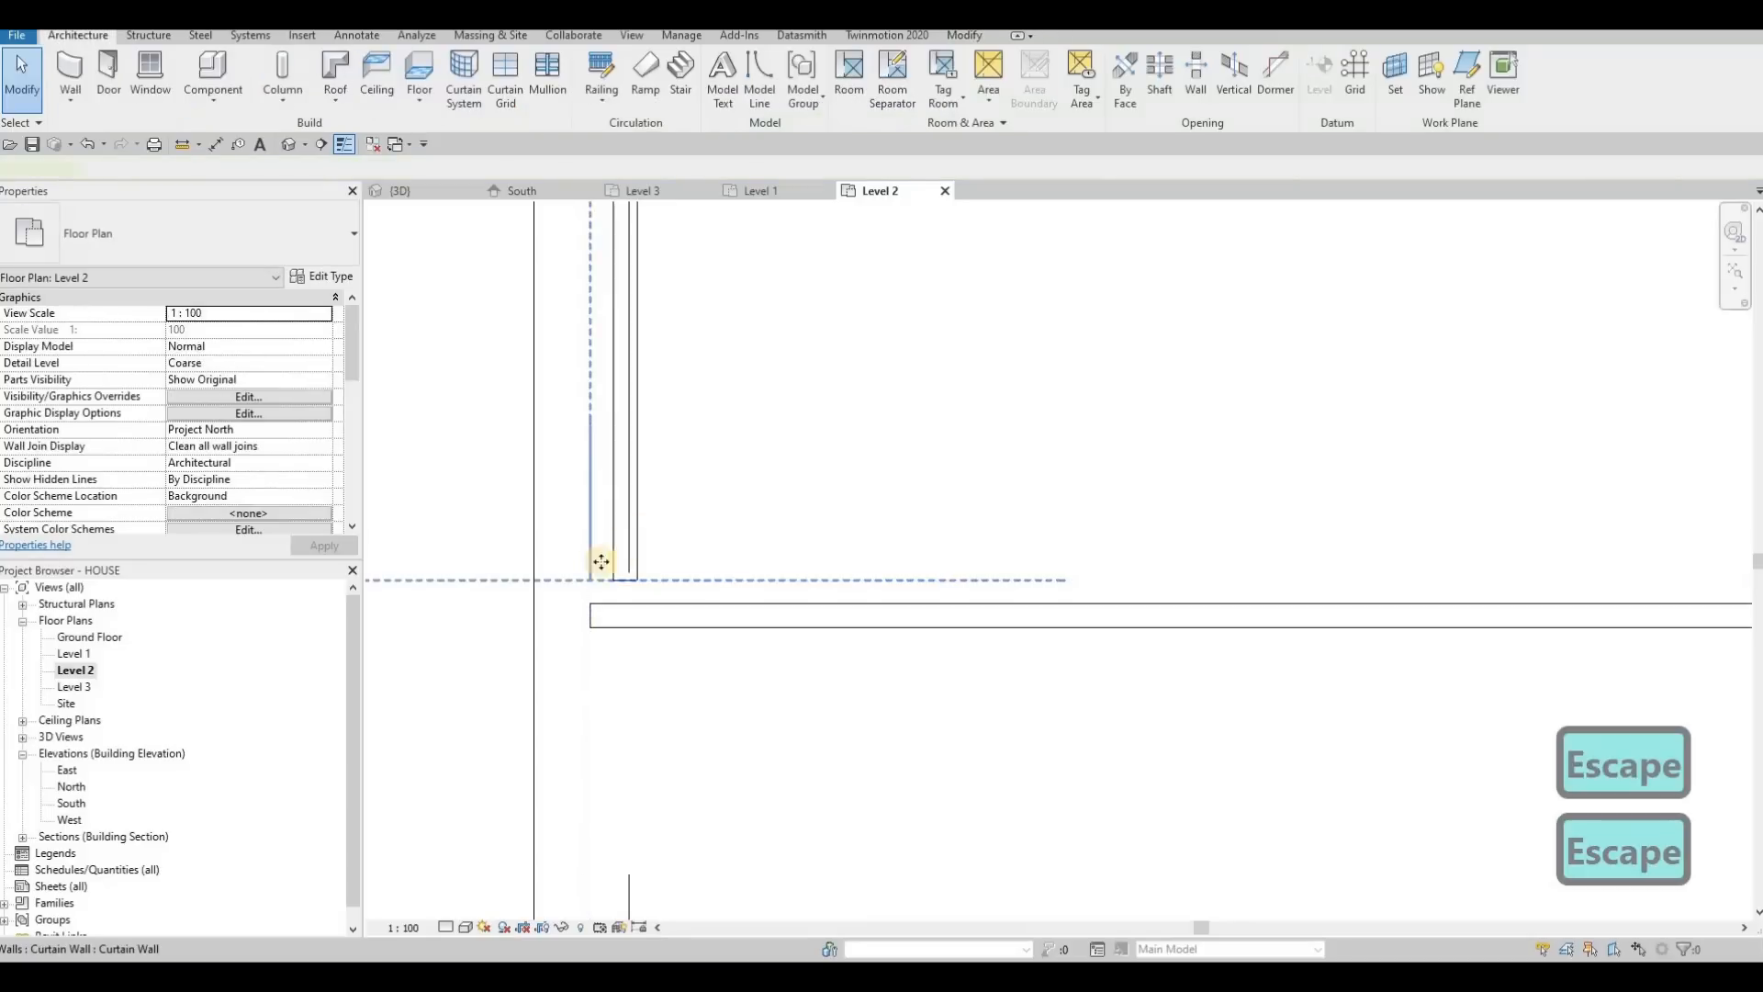
click(591, 585)
drag(591, 585, 594, 606)
mouse_move(622, 608)
mouse_down()
mouse_move(592, 581)
mouse_move(595, 627)
mouse_move(614, 628)
mouse_up()
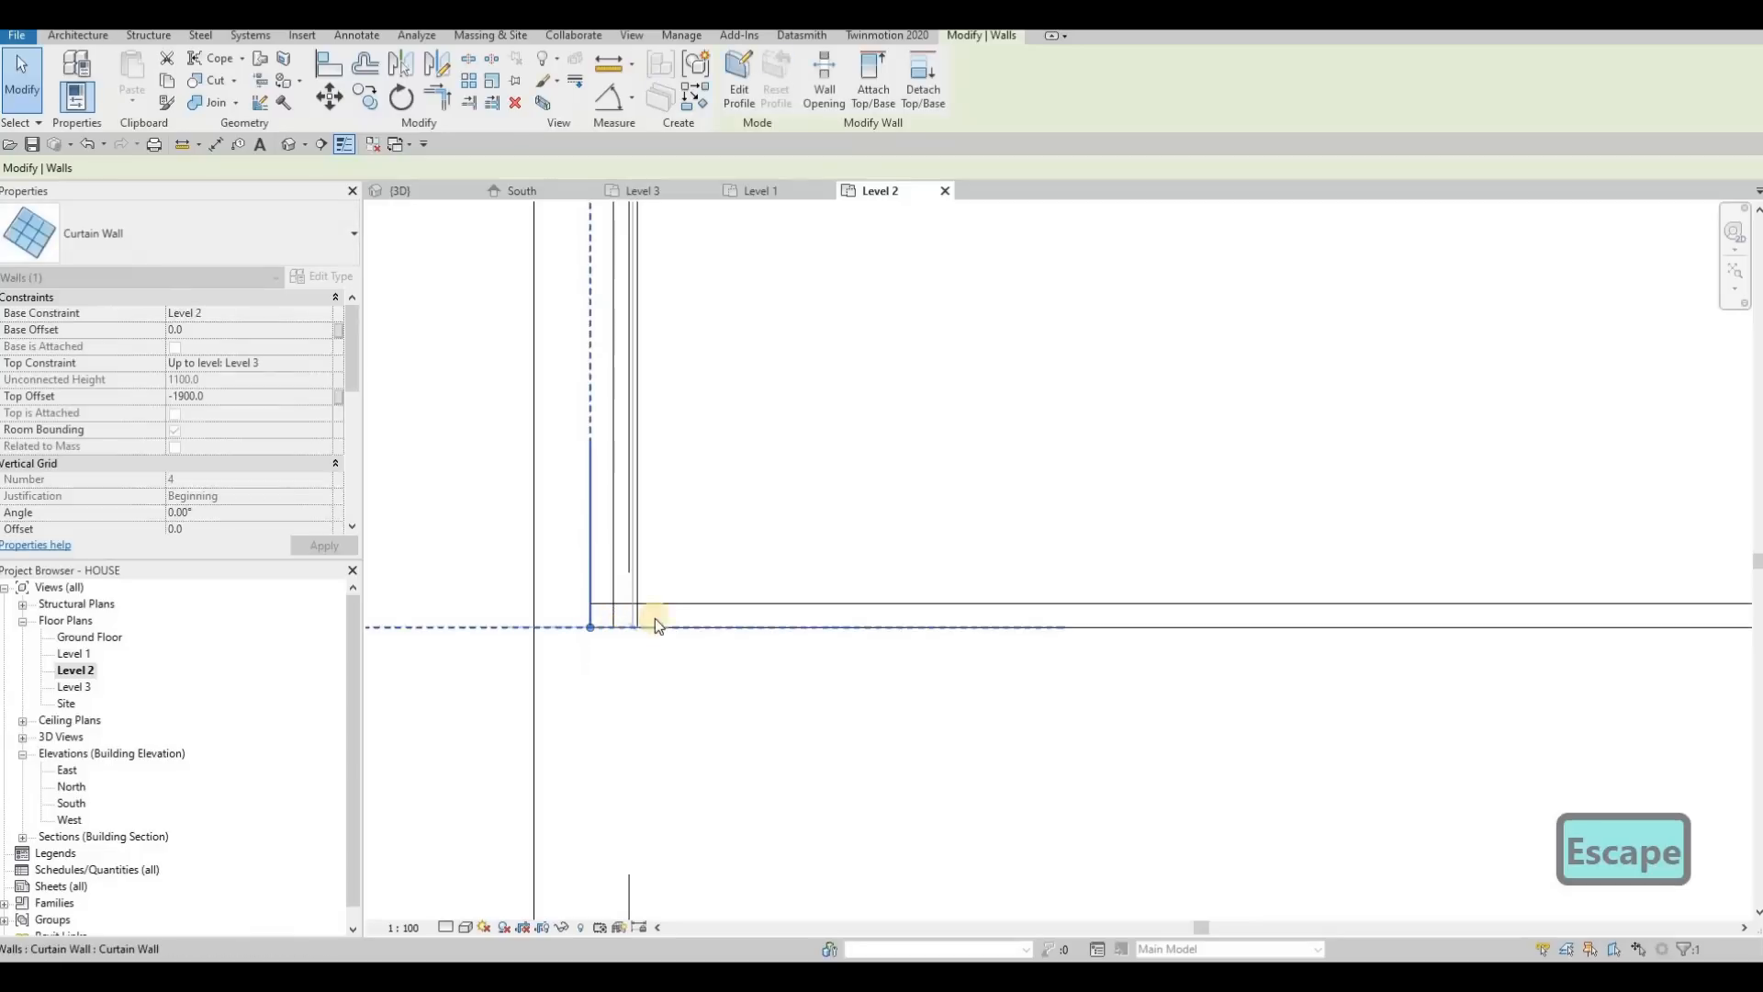
key(Escape)
Shorten the front curtain wall so its end meets the inner face of the outer side curtain wall
click(620, 584)
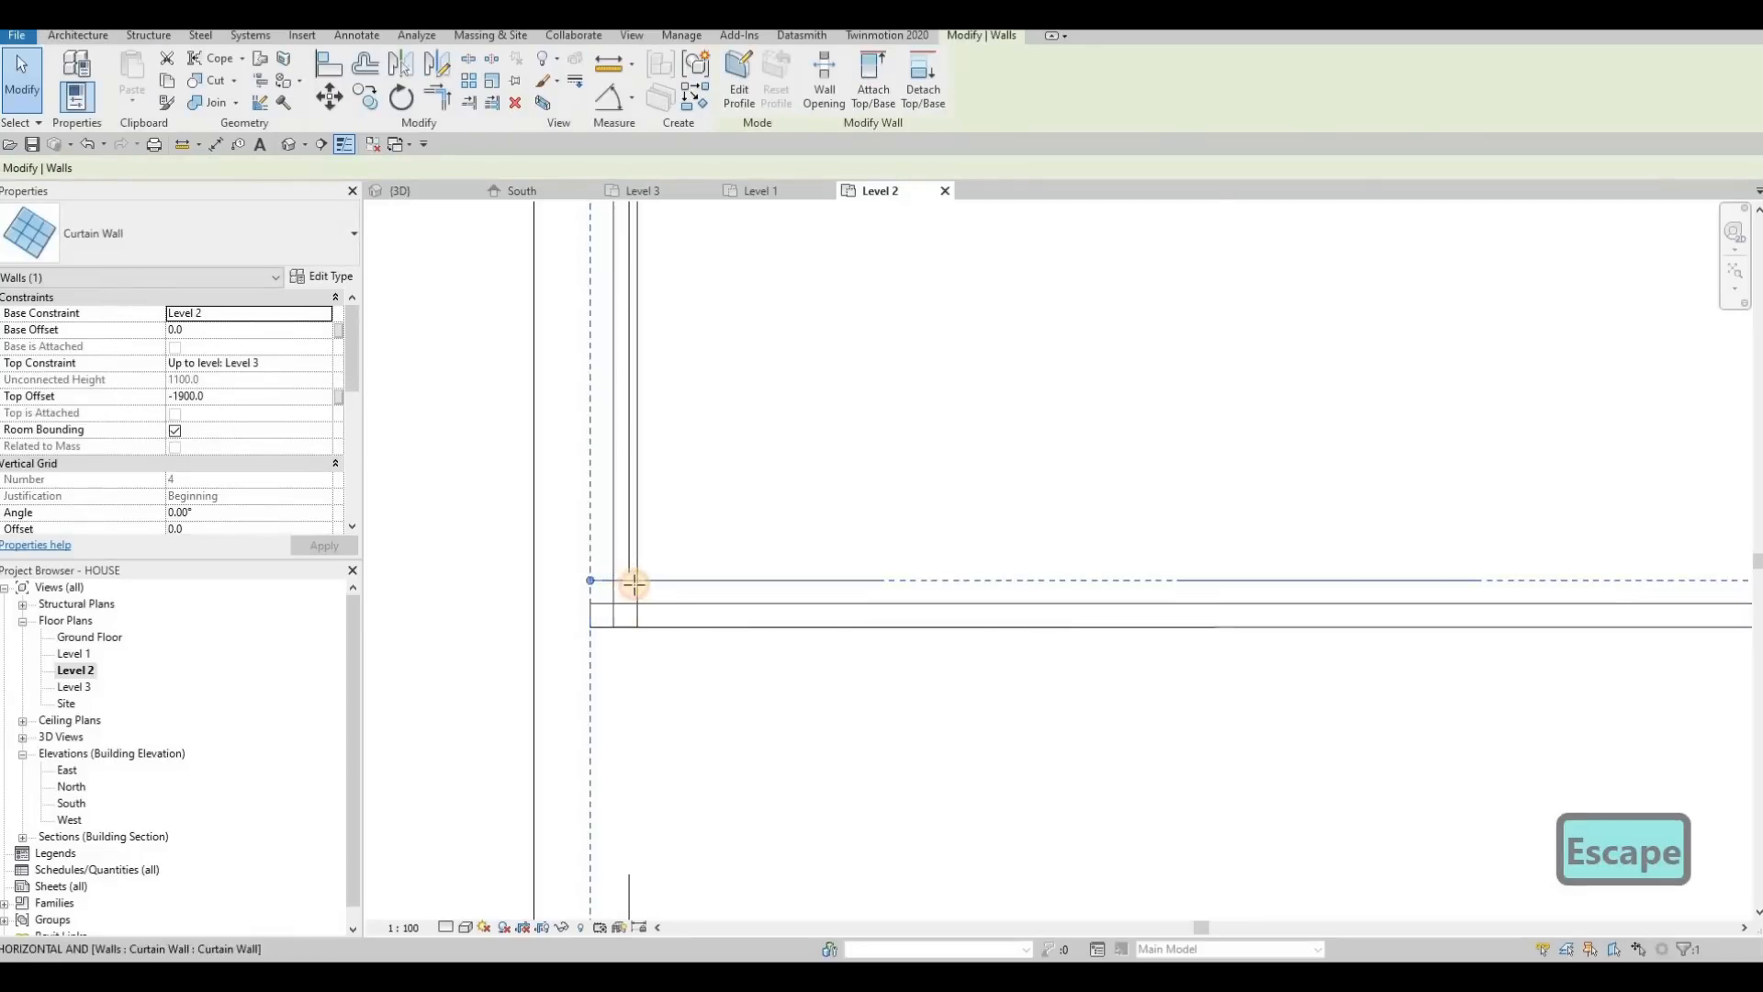
click(630, 584)
click(663, 576)
key(Escape)
At the entrance-bay corner, extend the side curtain wall to the front panel's outer face and trim the front wall's end against it
scroll(698, 571, down, 7)
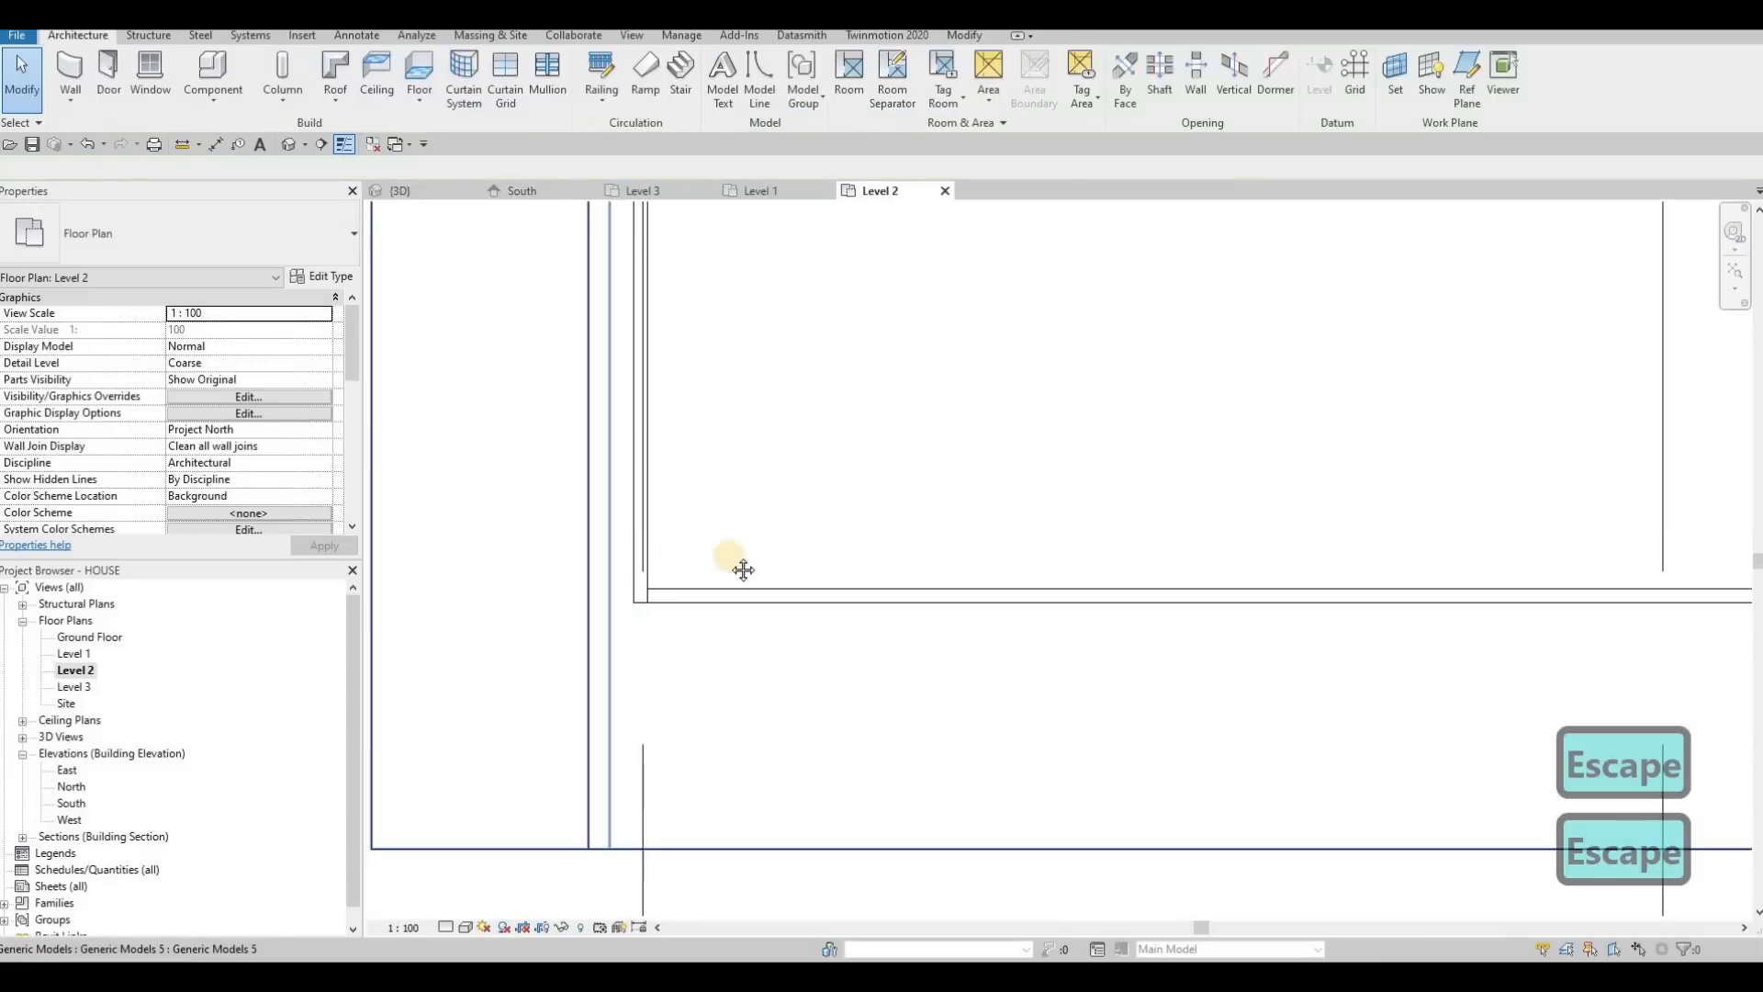
middle_drag(741, 567, 203, 531)
scroll(1261, 480, up, 4)
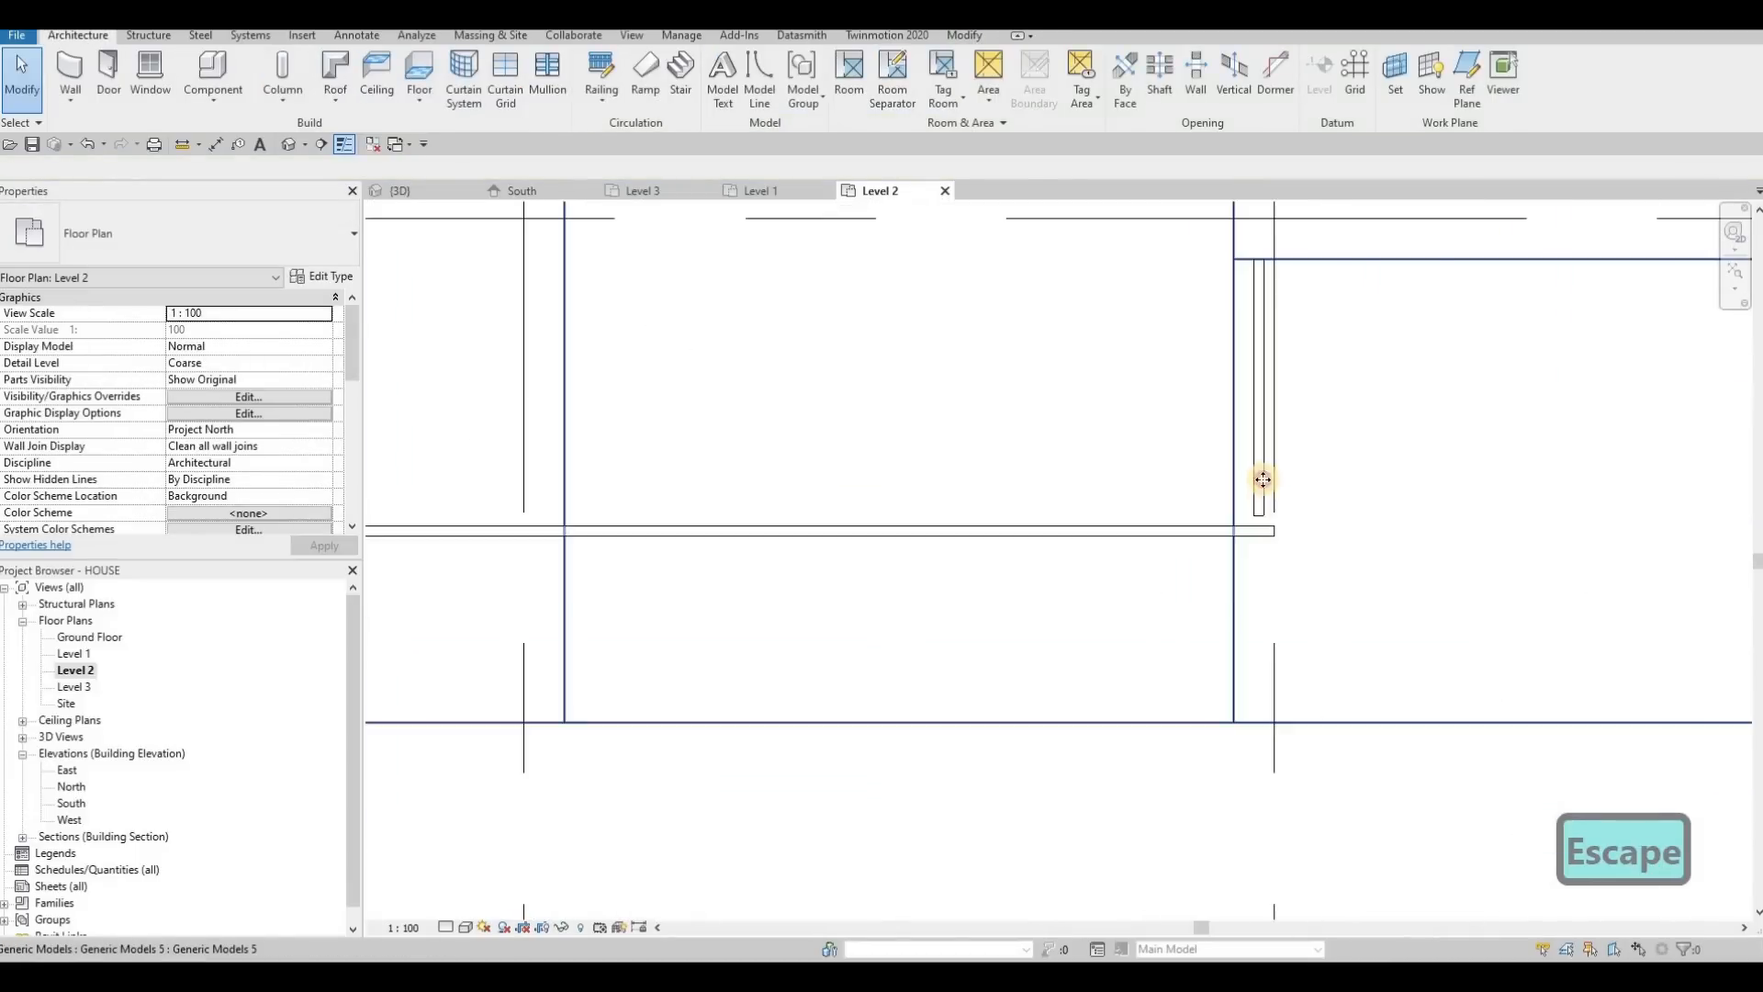
click(1276, 531)
mouse_move(1275, 516)
mouse_down()
mouse_move(1276, 539)
mouse_move(1255, 529)
mouse_up()
scroll(1242, 529, up, 2)
key(Escape)
click(1302, 516)
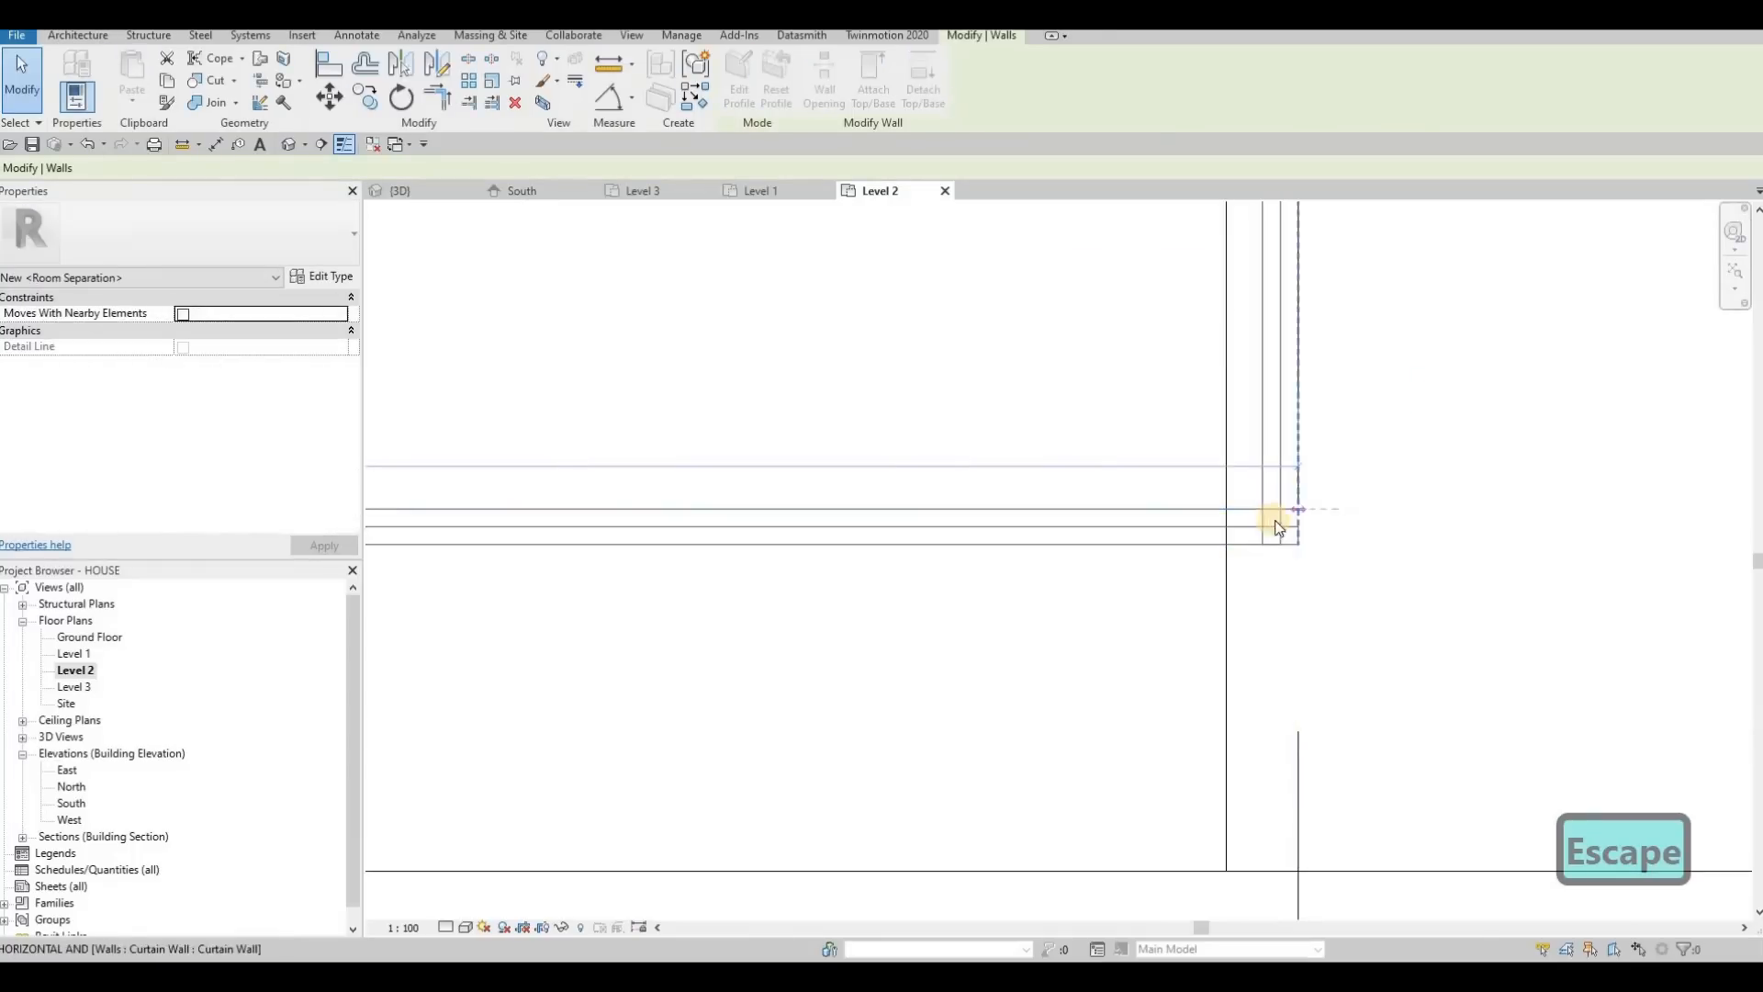
key(Escape)
scroll(1206, 536, down, 5)
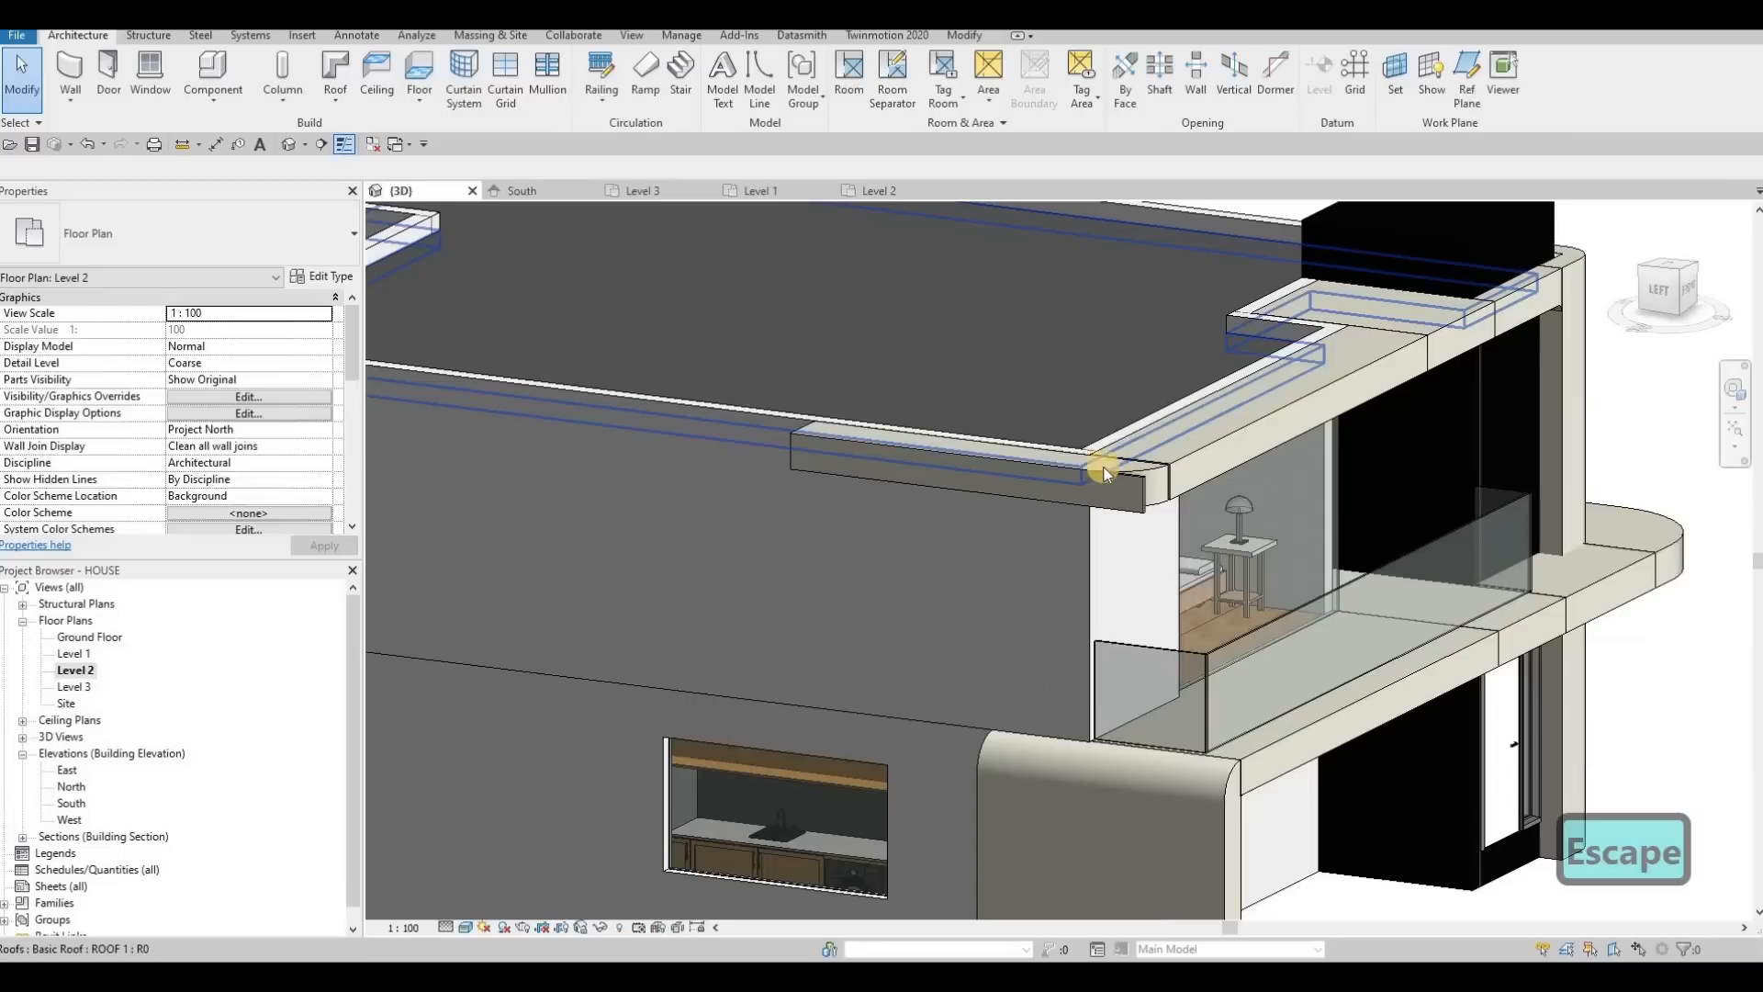
Examine the balcony's glass balustrade from the front in the 3D view and return to the whole balcony on the Level 2 plan
shift+middle_drag(872, 427, 1219, 419)
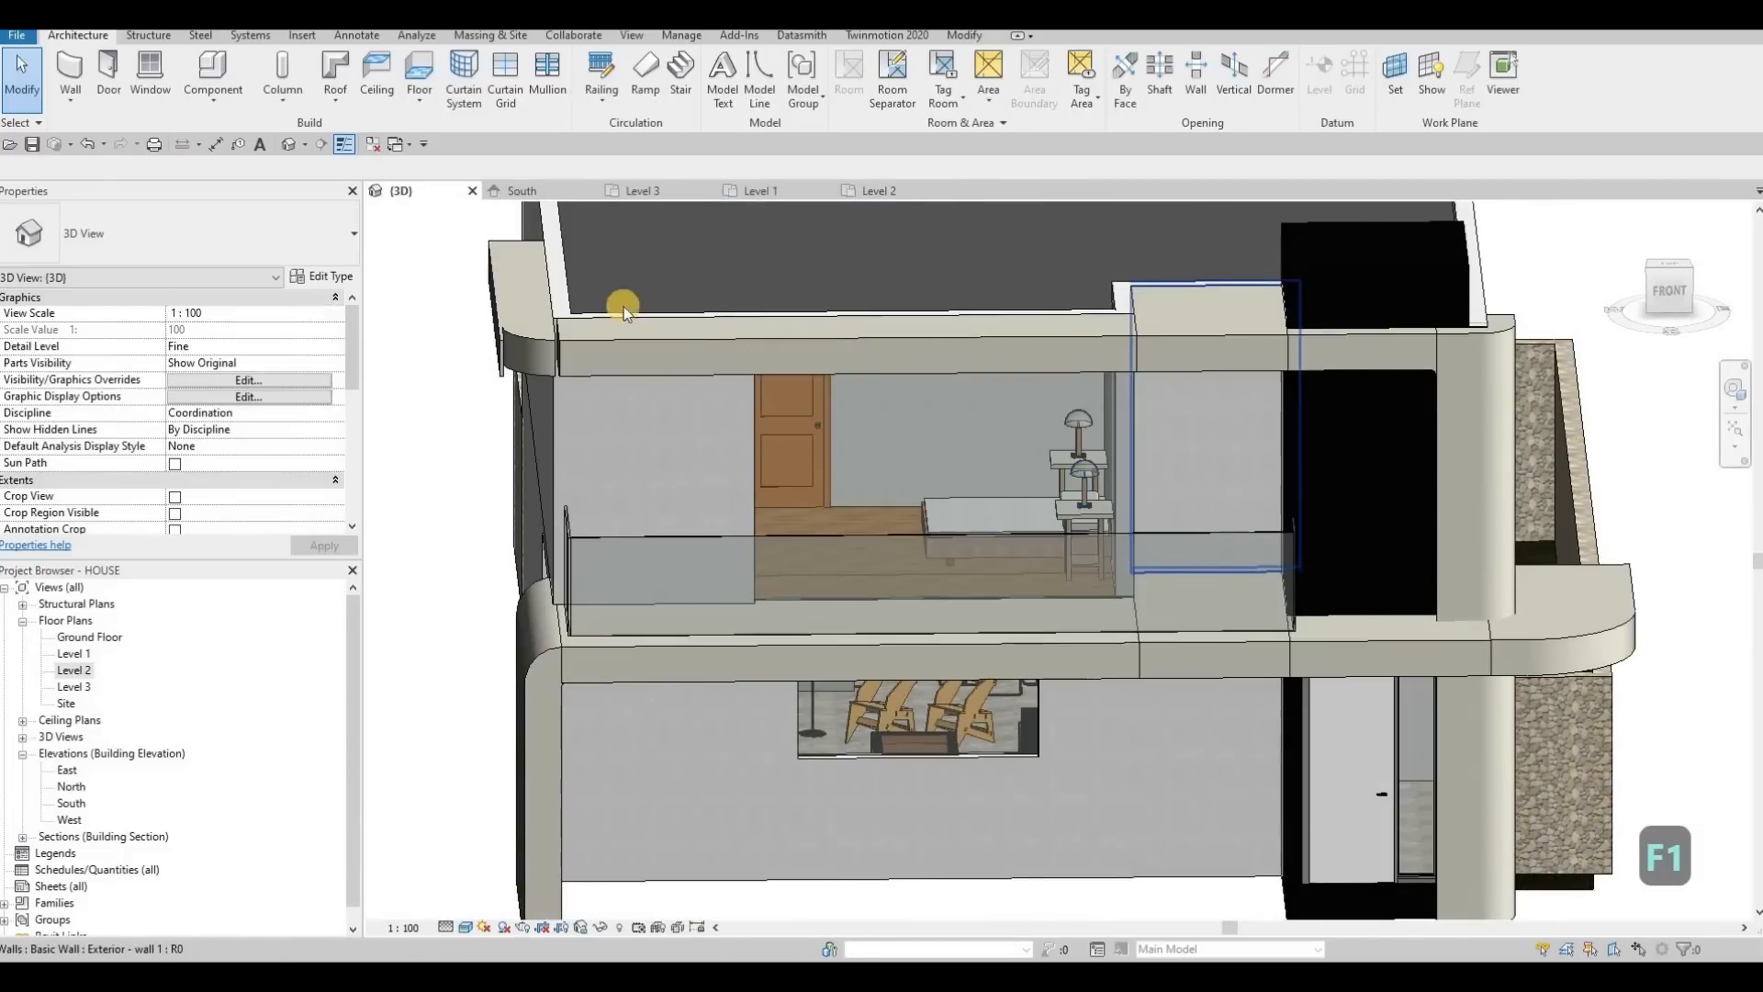
click(879, 190)
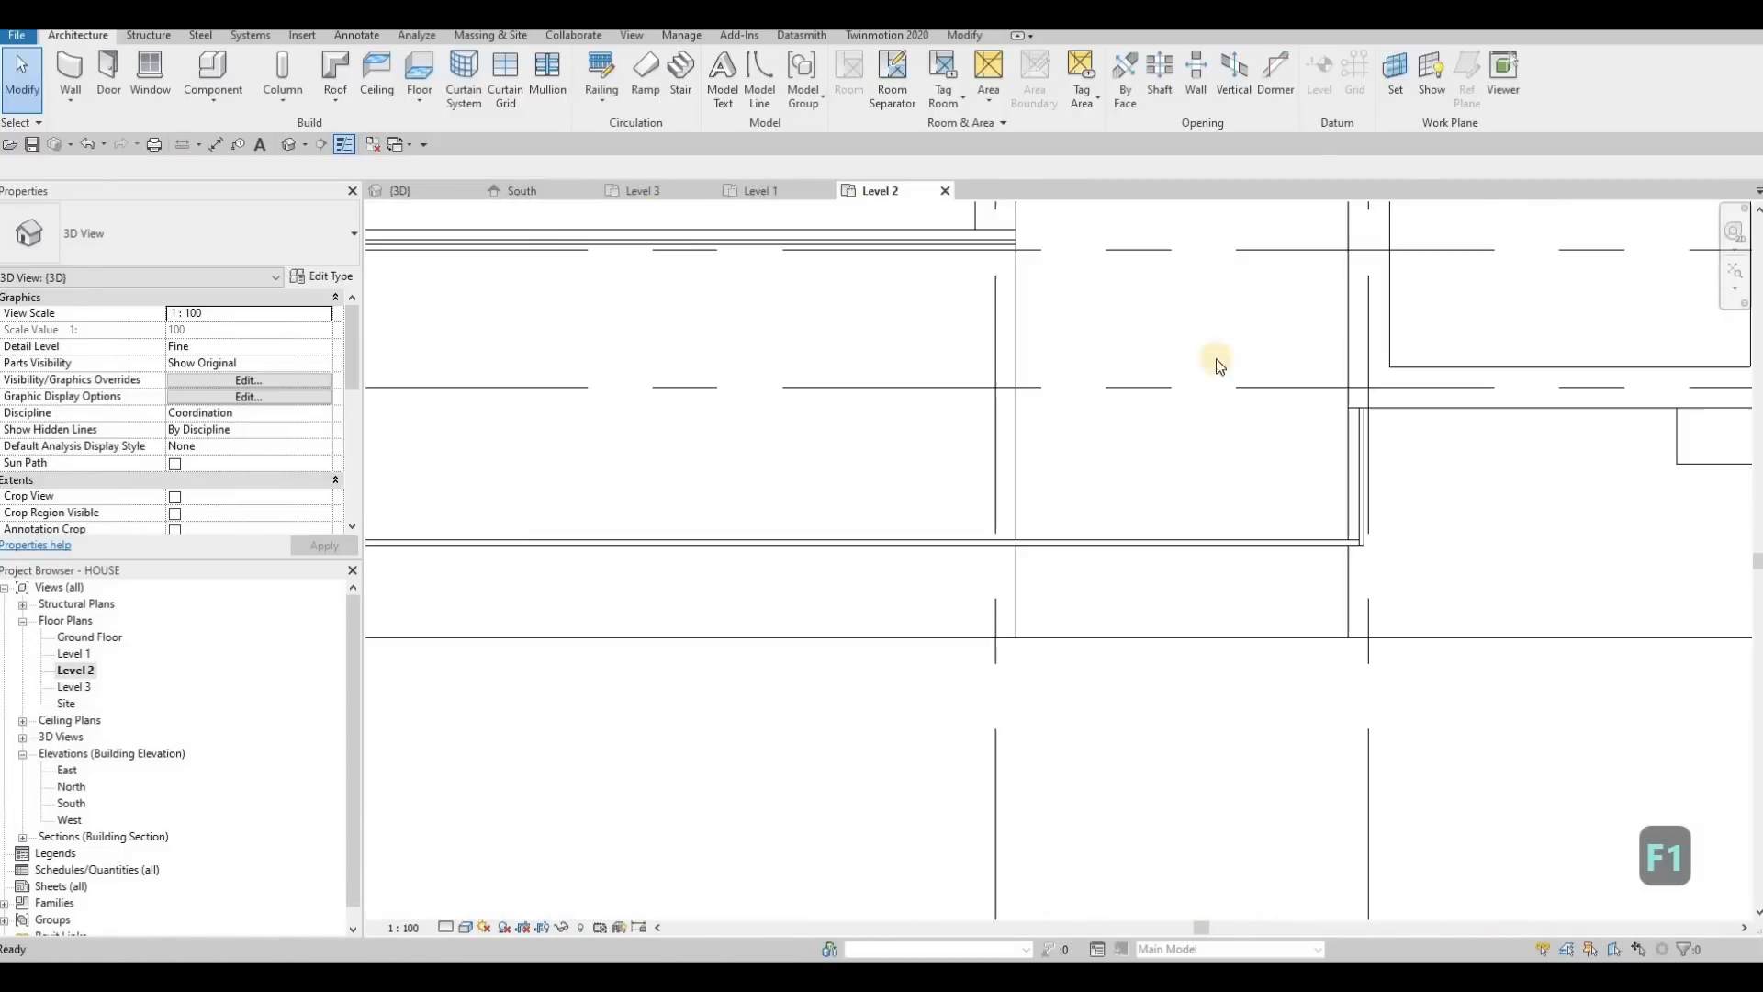
scroll(1110, 465, down, 3)
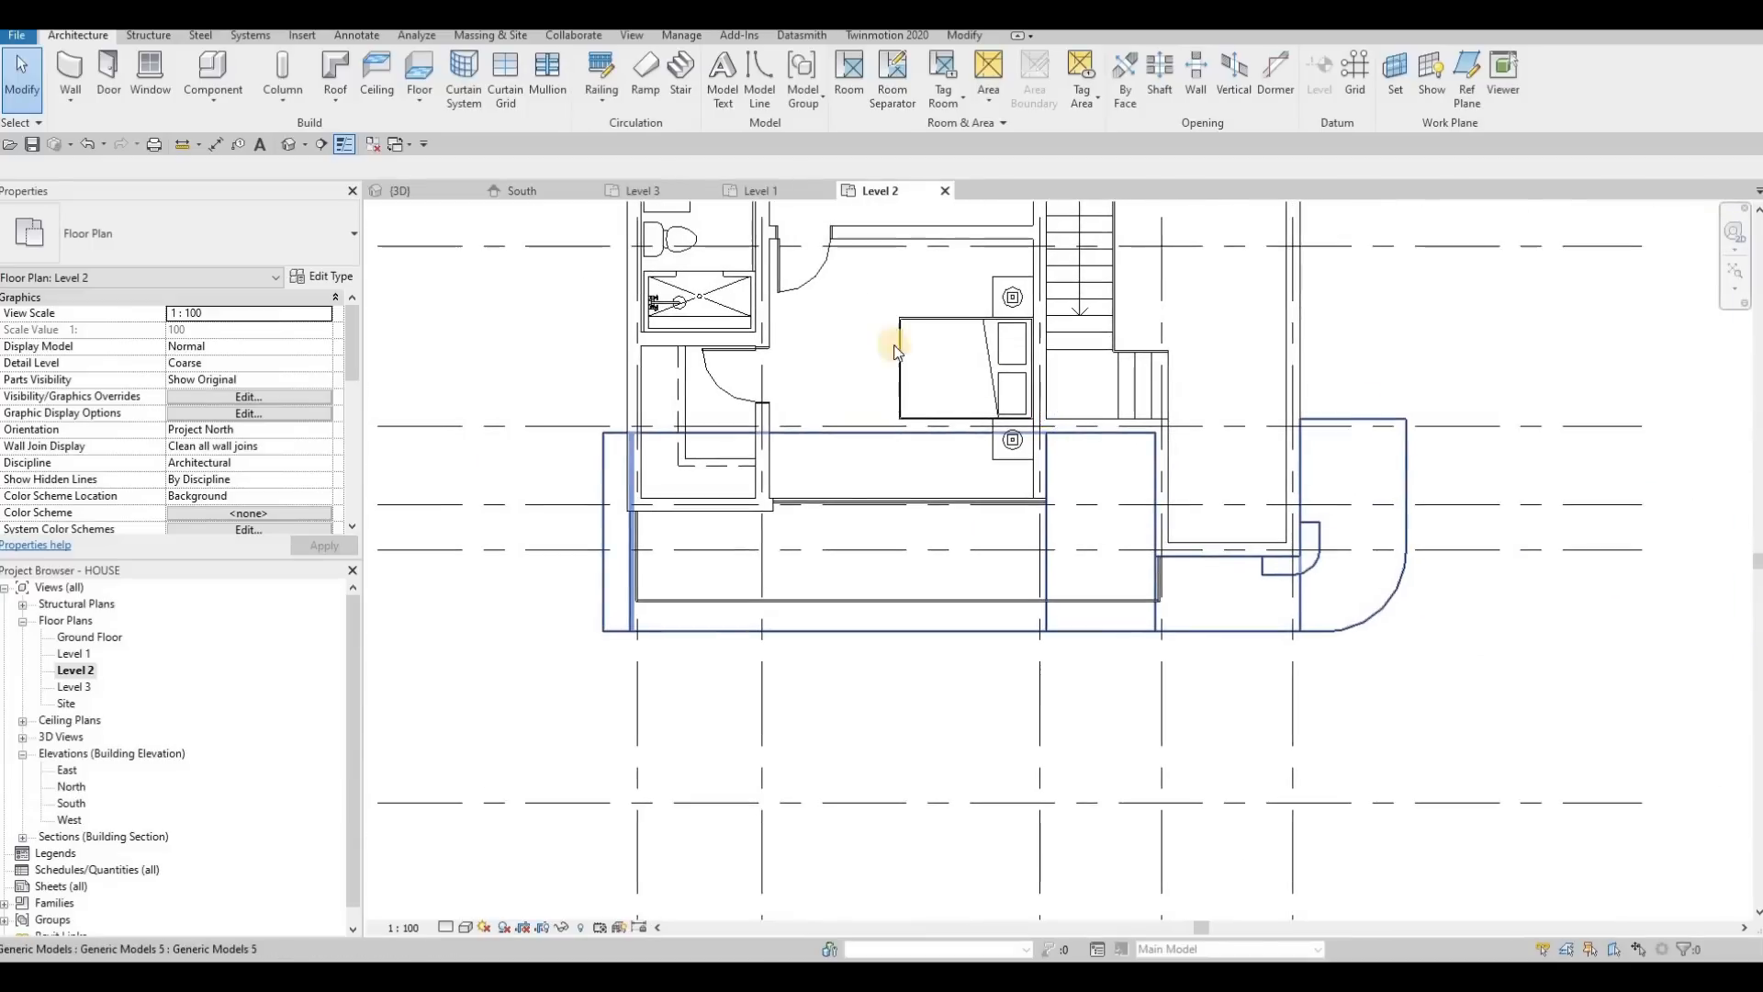
Draw a curtain wall matching the bedroom's front one in the exterior wall beside the staircase, spanning from the bedroom wall to the entrance bay
scroll(897, 346, up, 5)
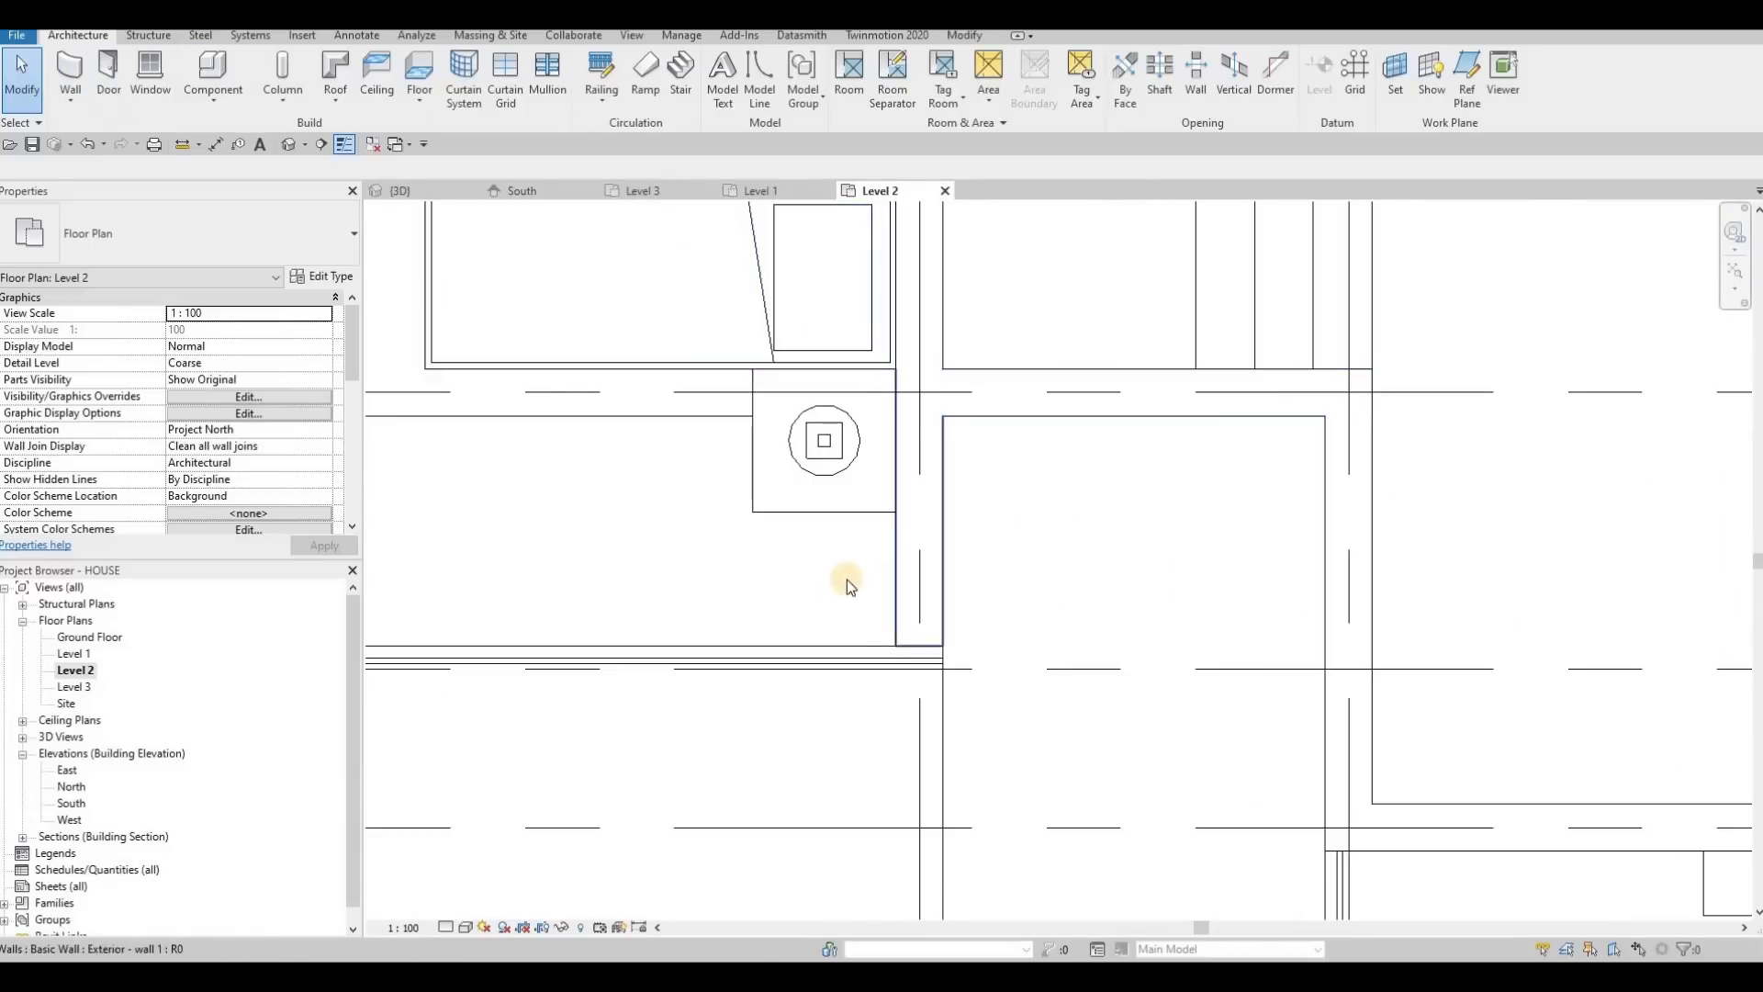
scroll(831, 571, down, 4)
key(Escape)
click(877, 572)
key(c)
key(s)
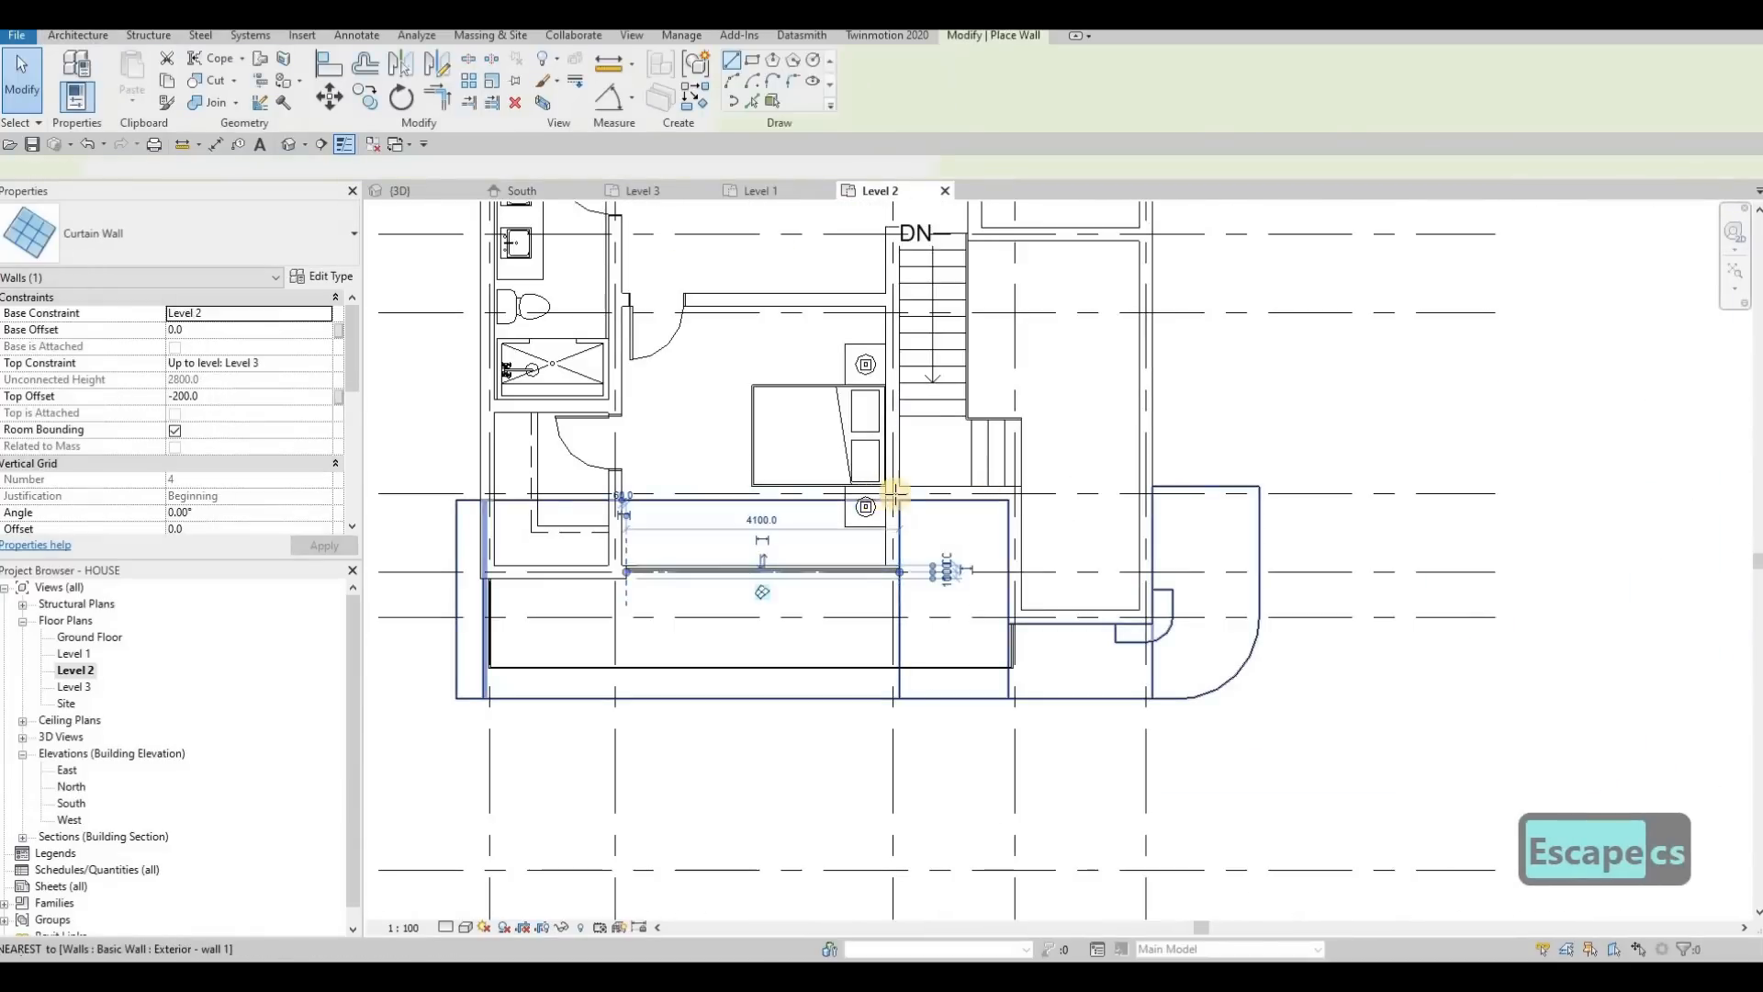
scroll(895, 493, up, 2)
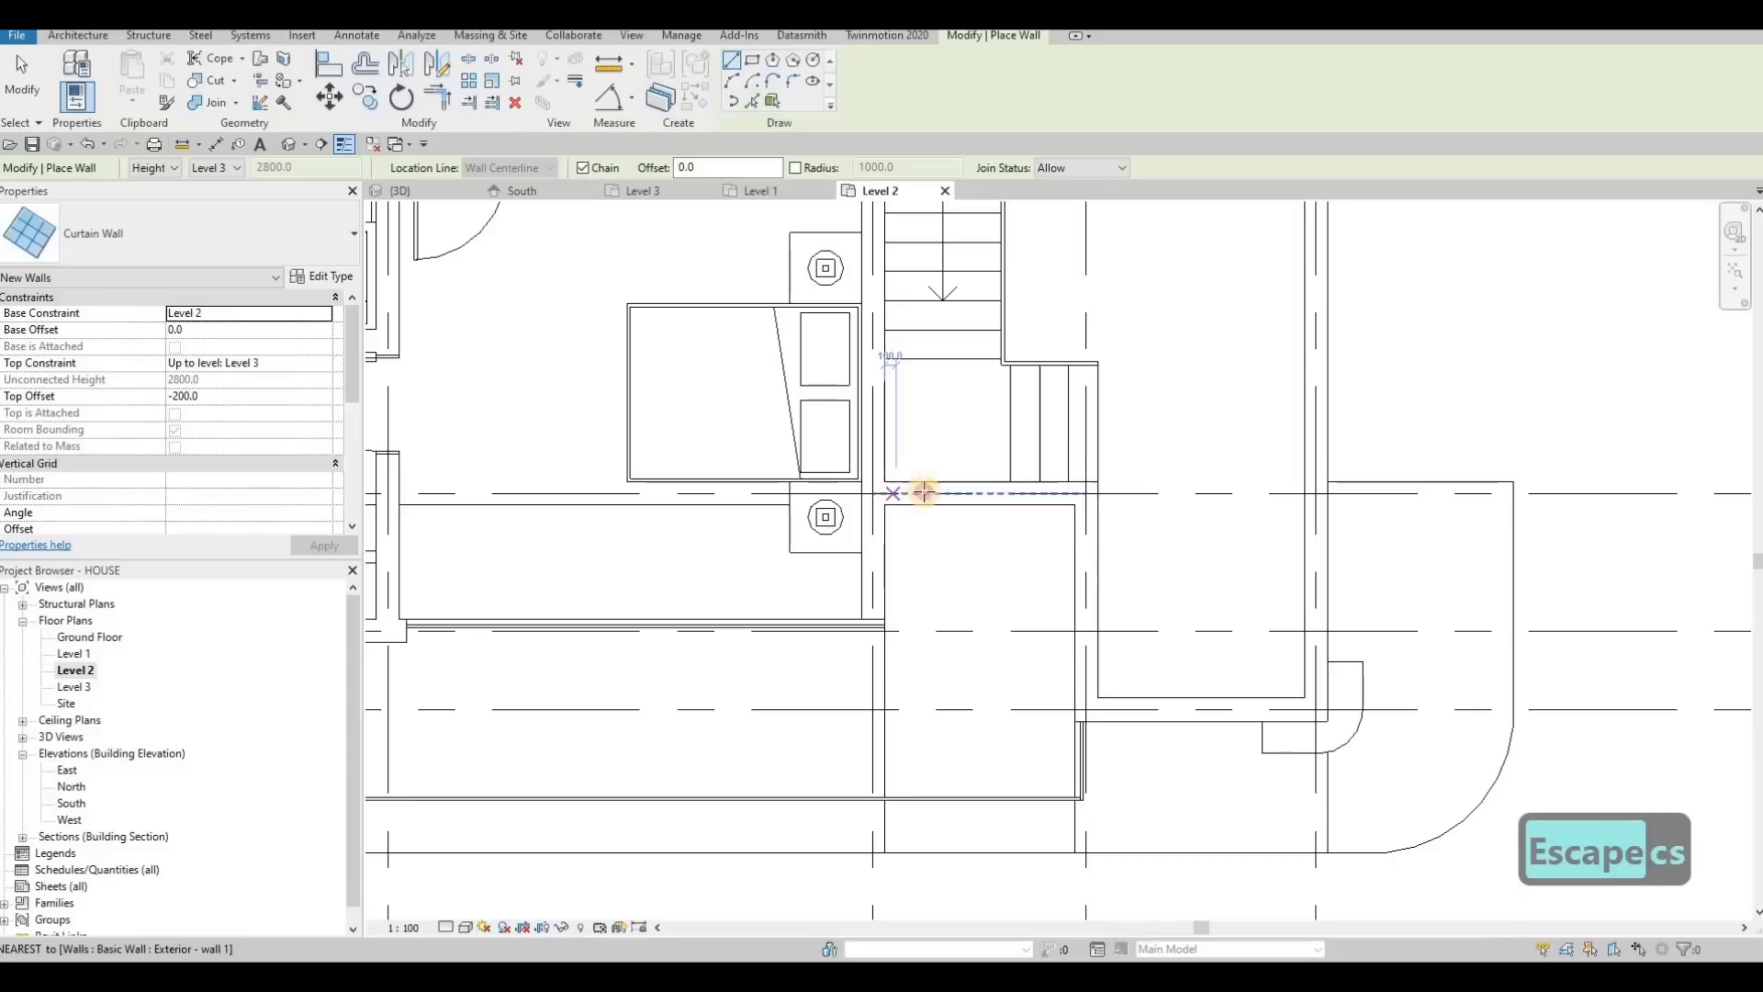
click(1046, 510)
key(Escape)
key(Escape)
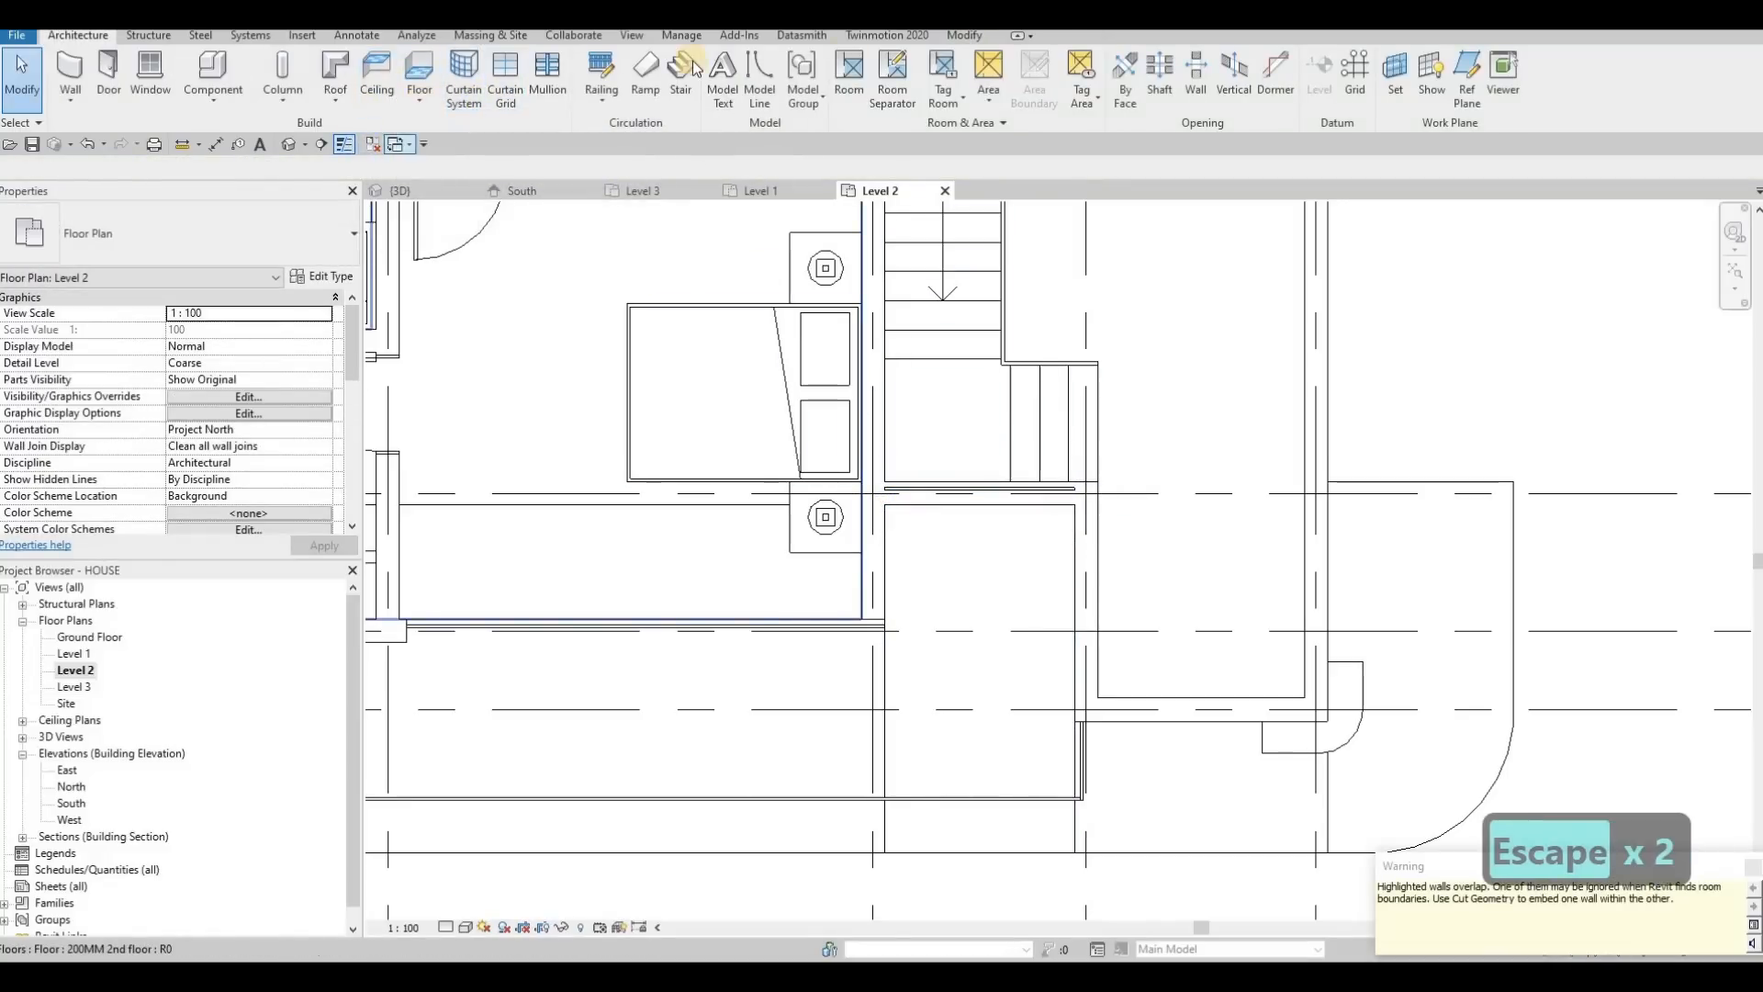
Cut the Level 2 exterior wall beside the staircase with the new curtain wall and show the result in the 3D view
key(c)
key(g)
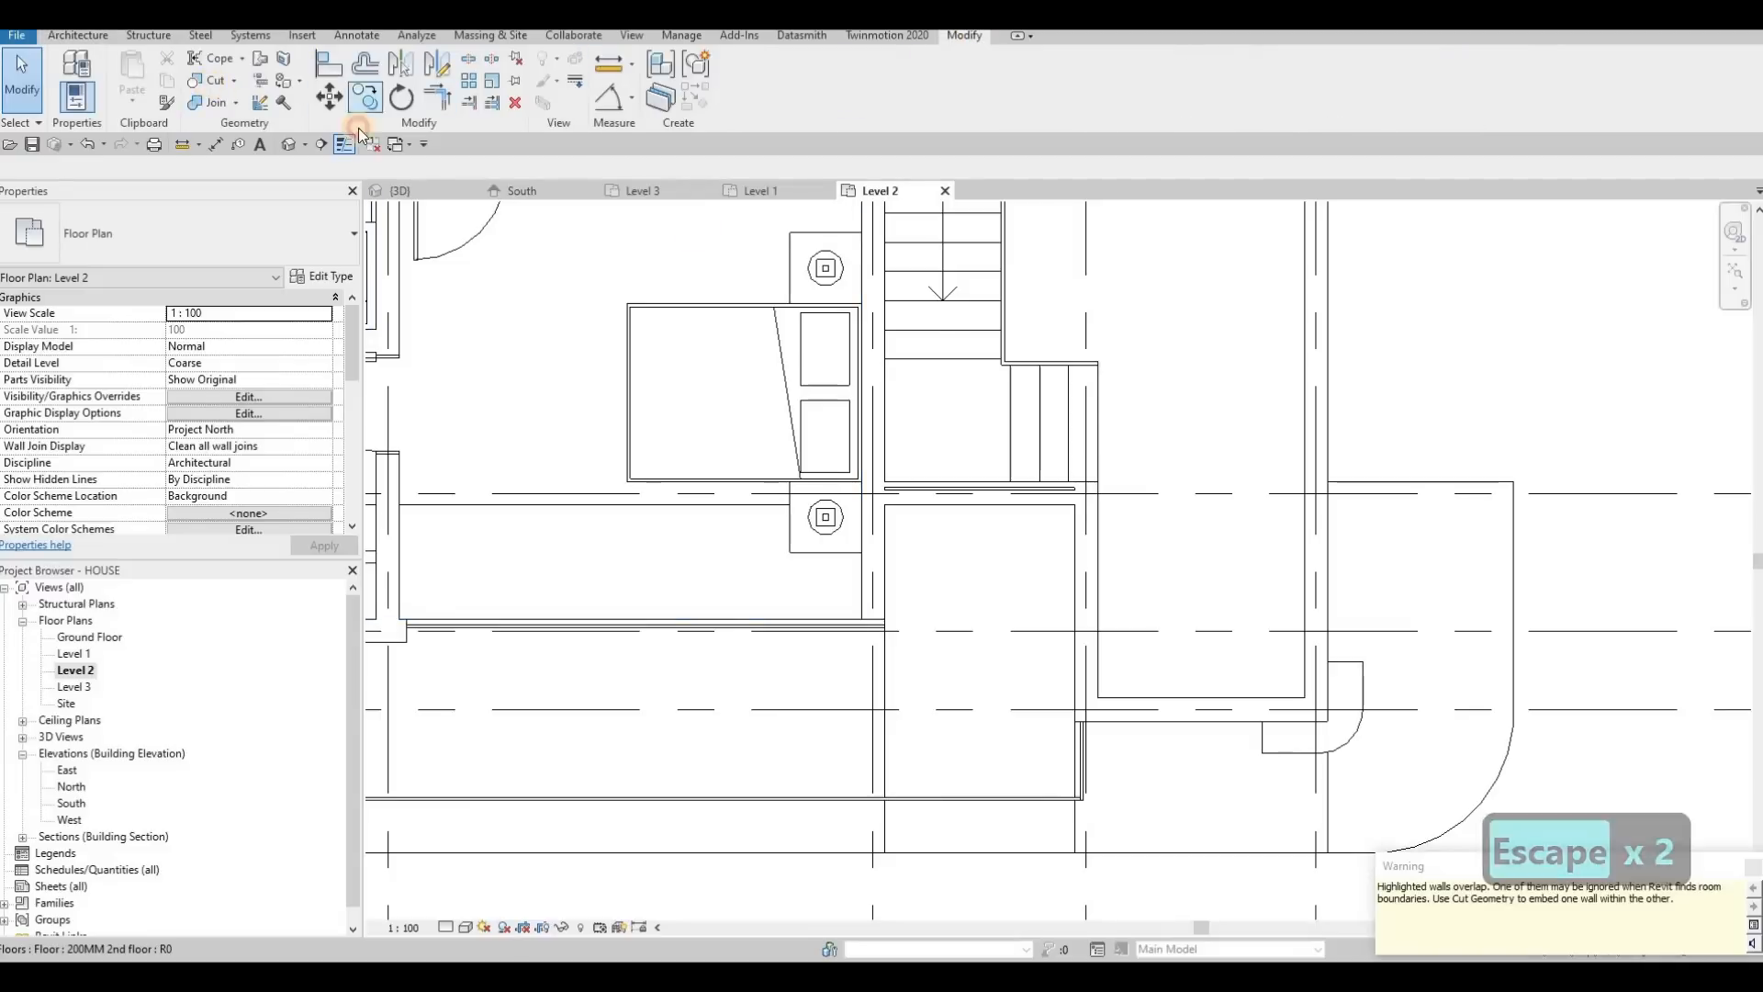
click(971, 493)
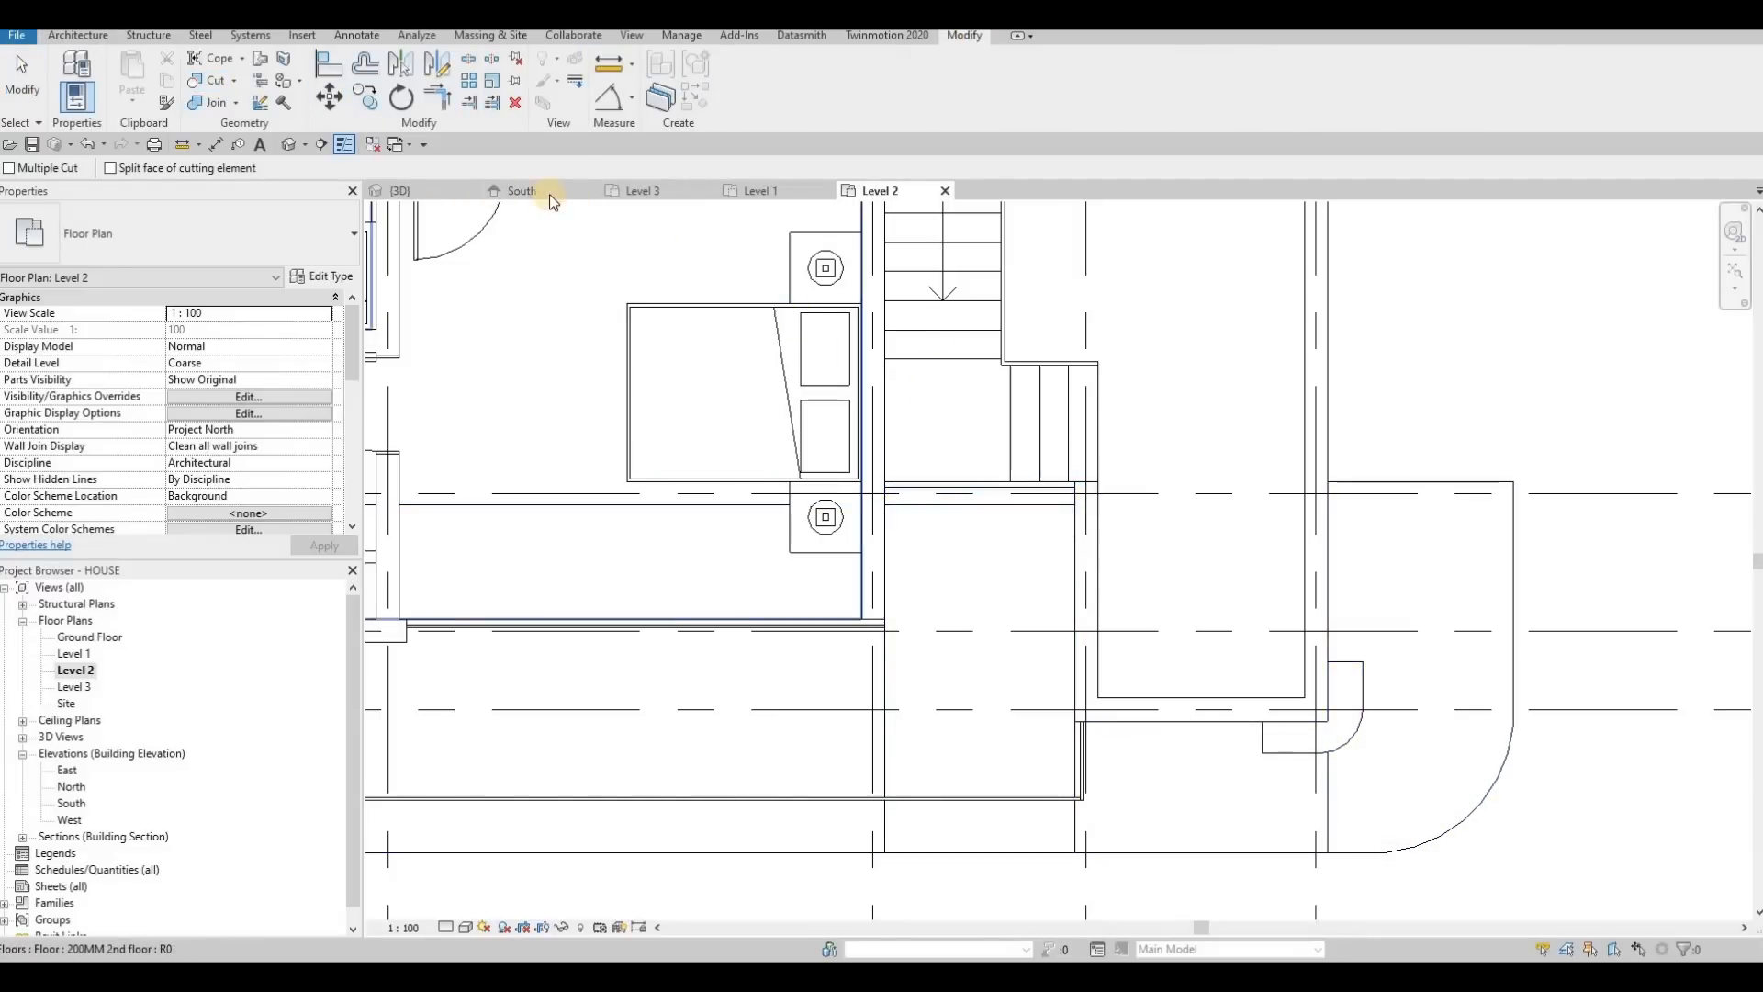
click(400, 191)
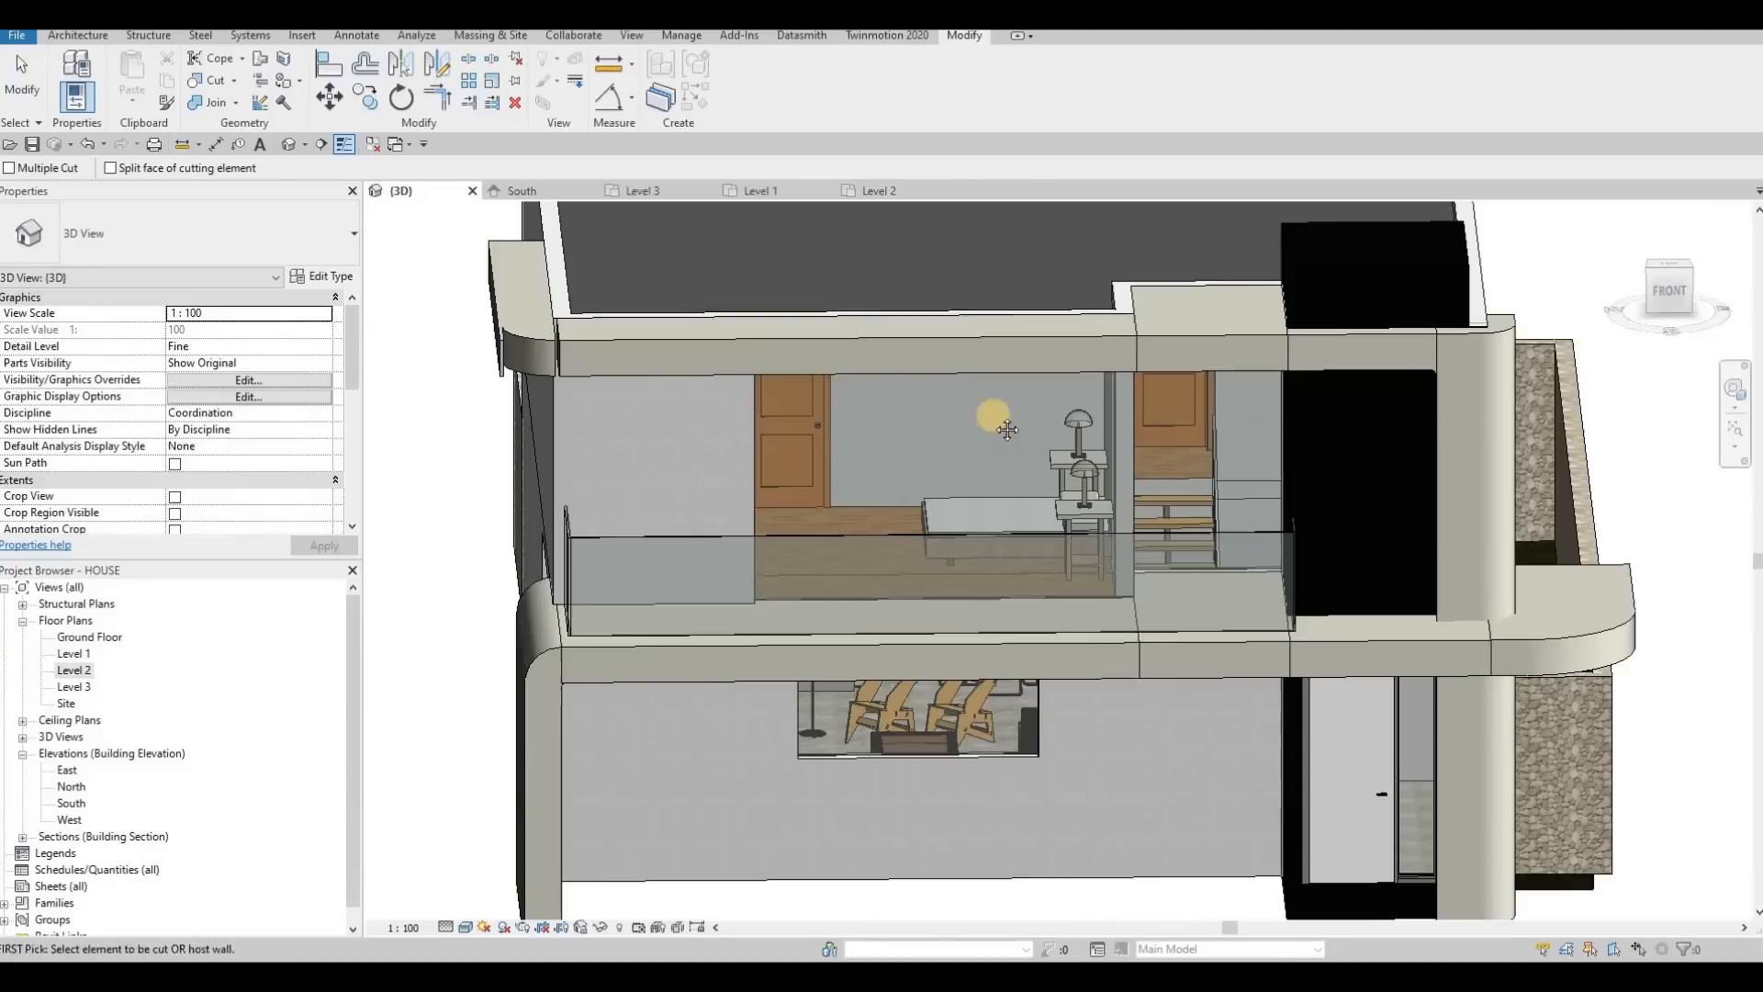
key(Escape)
Stretch the staircase curtain wall's bottom edge down across the Level 1 front wall below the balcony
mouse_move(1103, 467)
shift+middle_down()
mouse_move(1121, 441)
mouse_move(1115, 593)
mouse_move(1118, 481)
shift+middle_up()
click(1110, 609)
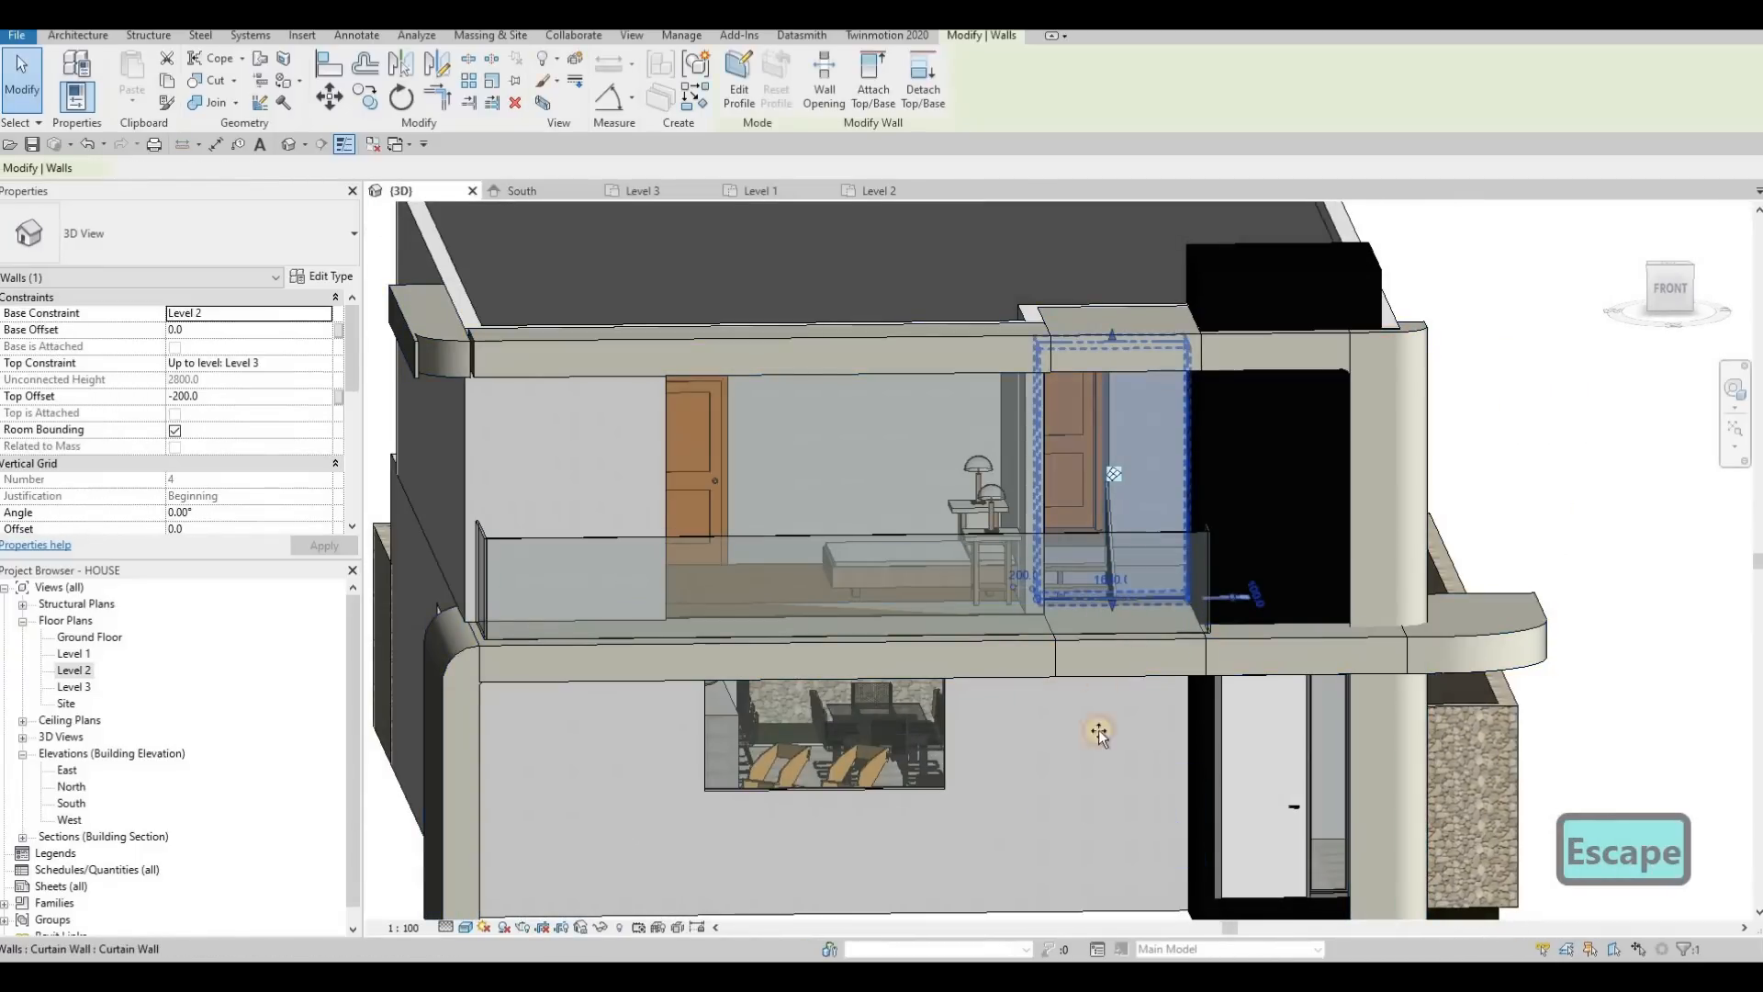
middle_drag(1107, 838, 1113, 608)
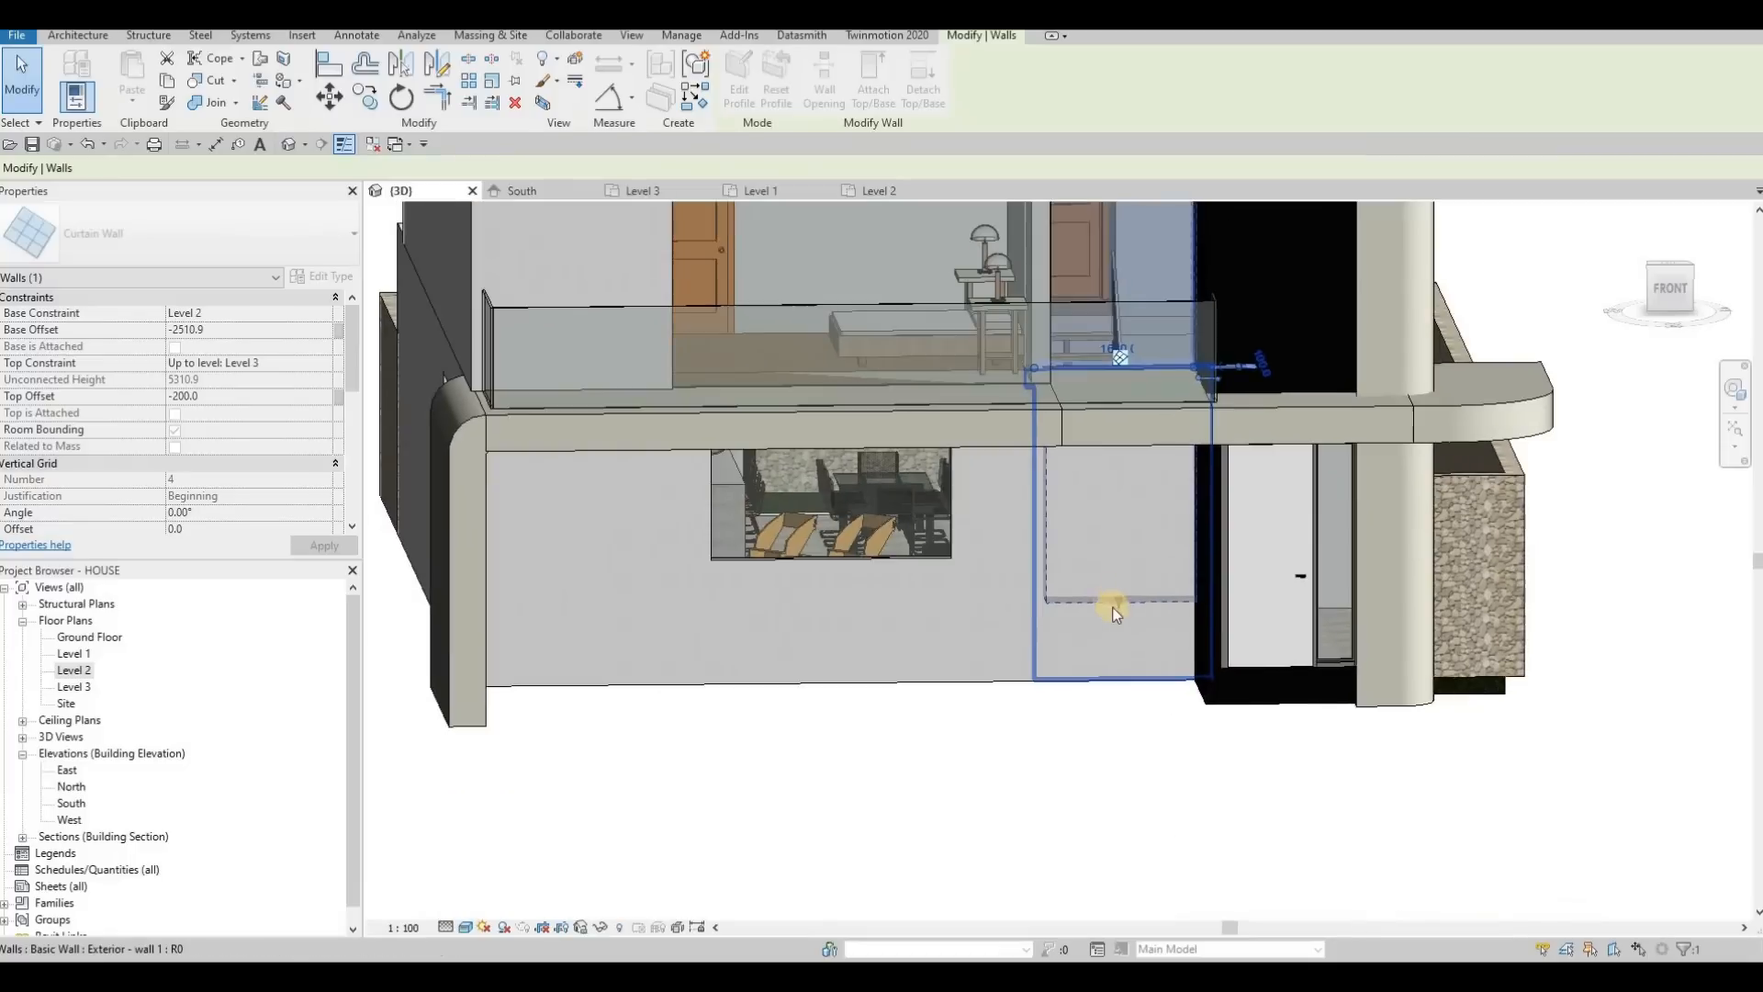
drag(1119, 629, 1119, 668)
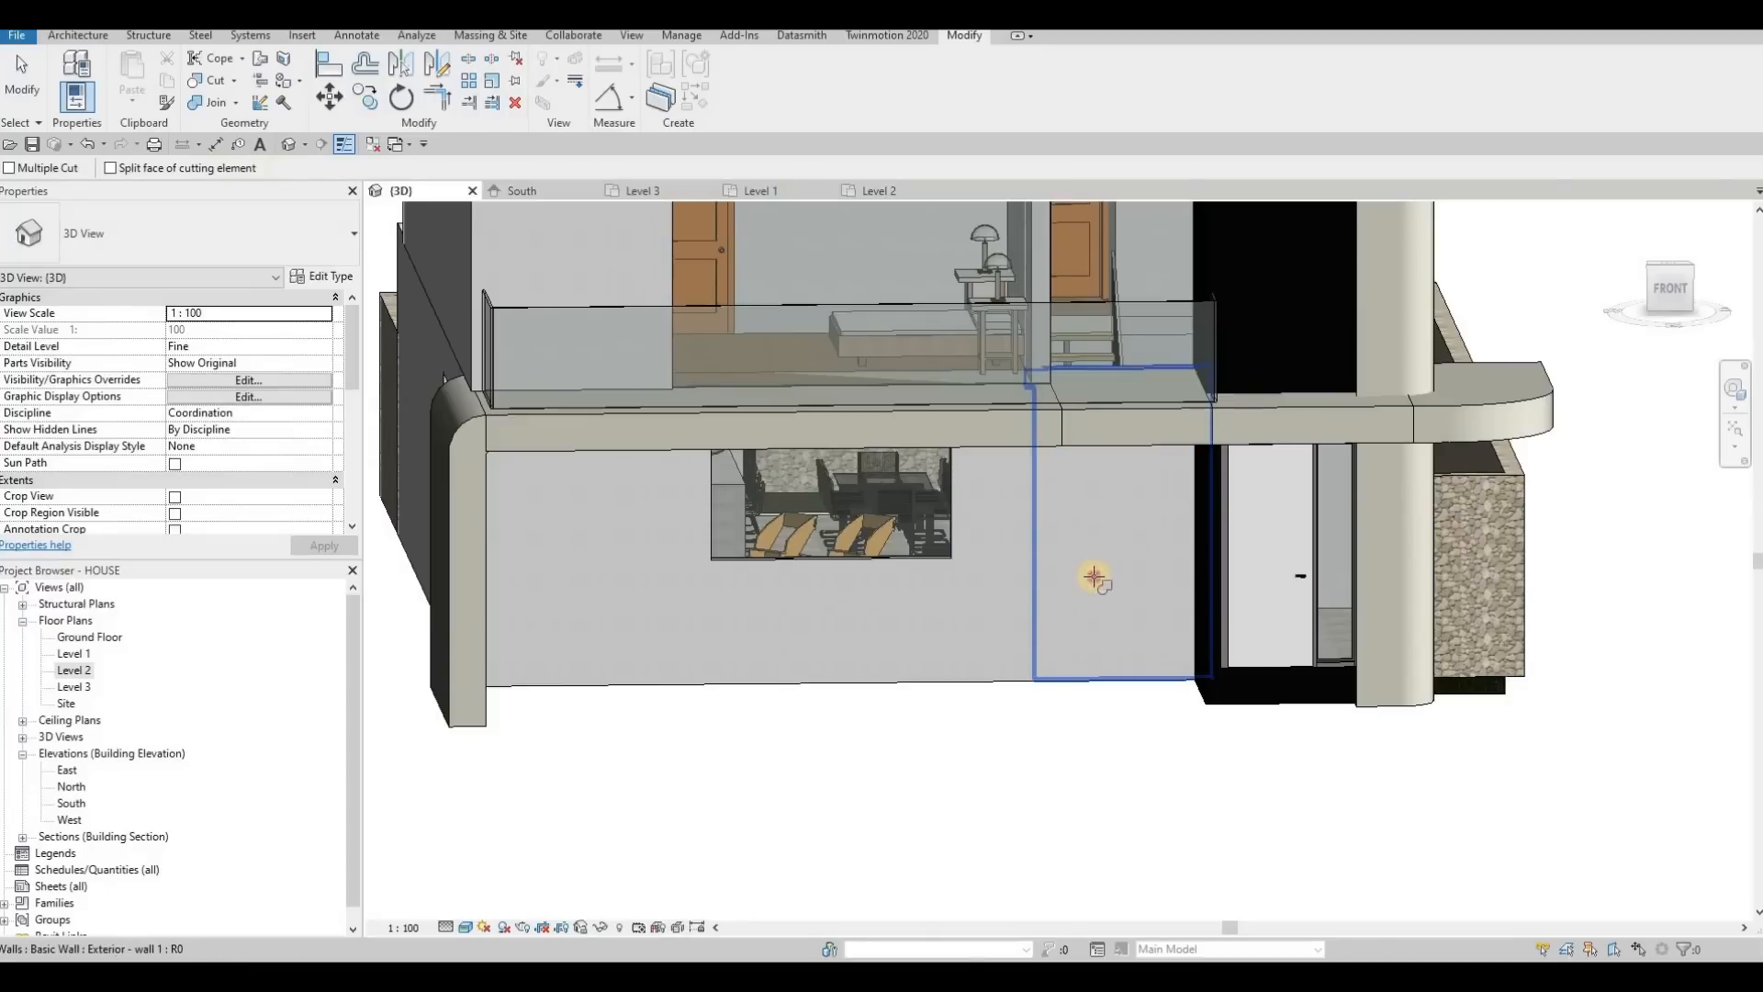
Cut the Level 1 exterior wall below the balcony with the stretched staircase curtain wall
click(1122, 601)
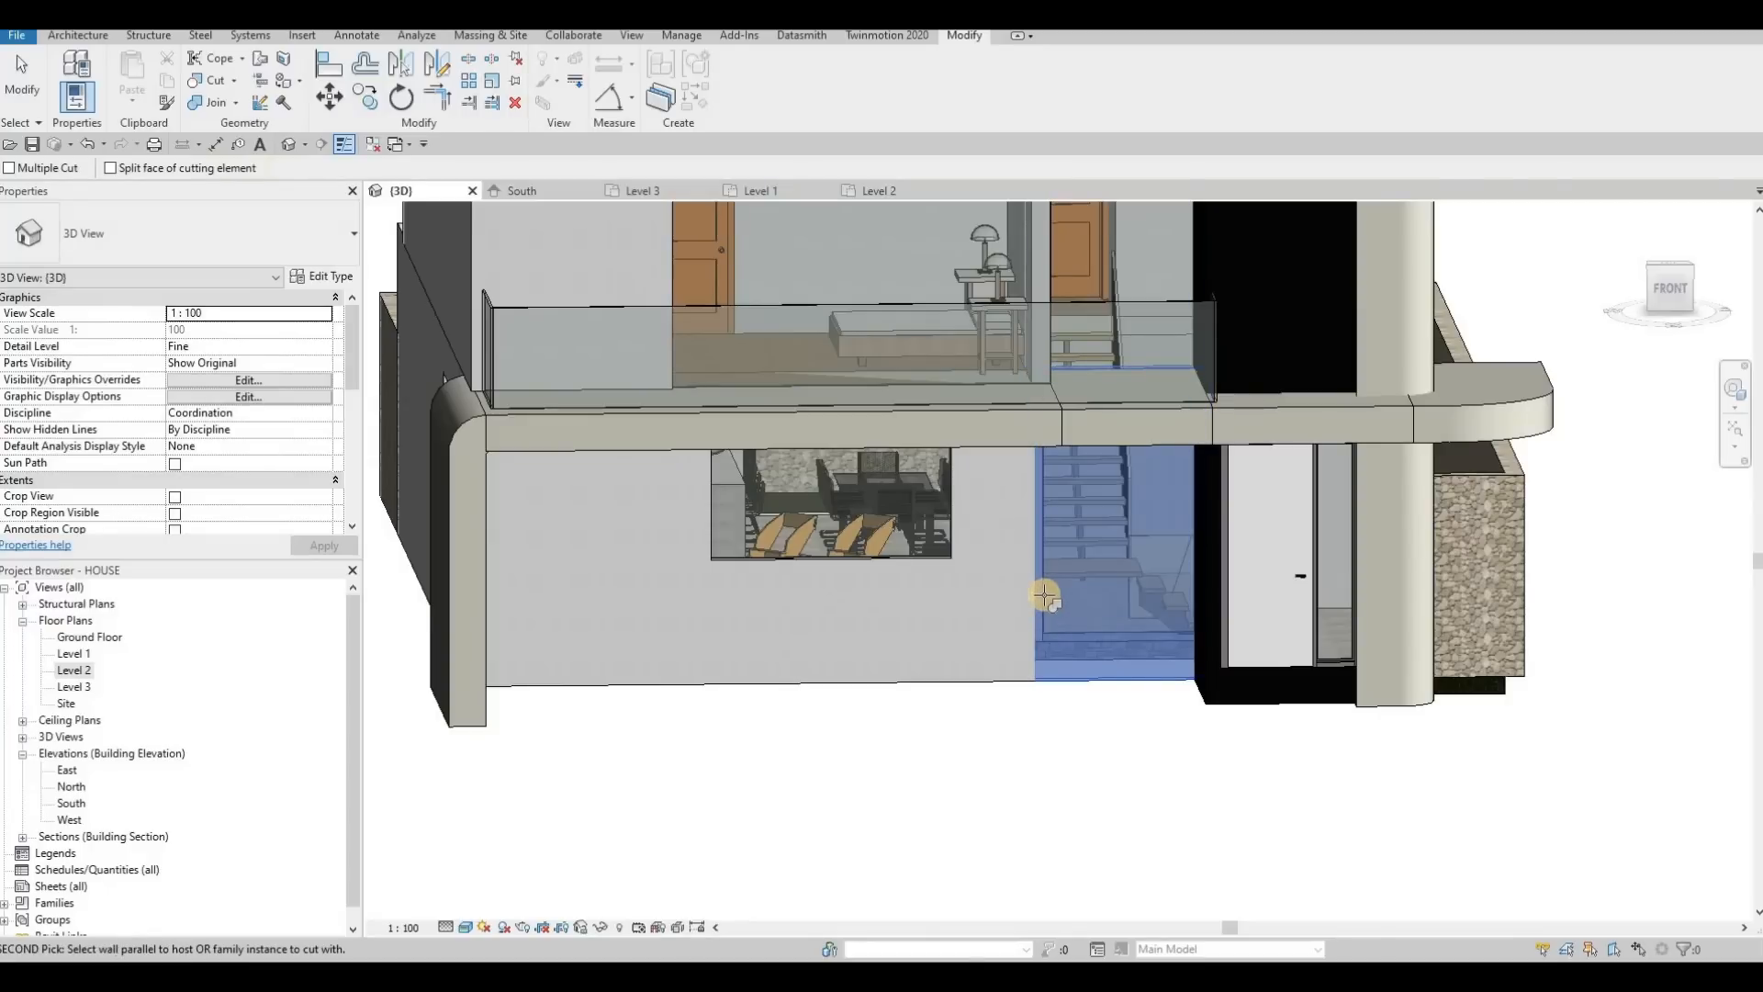
click(1100, 577)
key(Escape)
key(Escape)
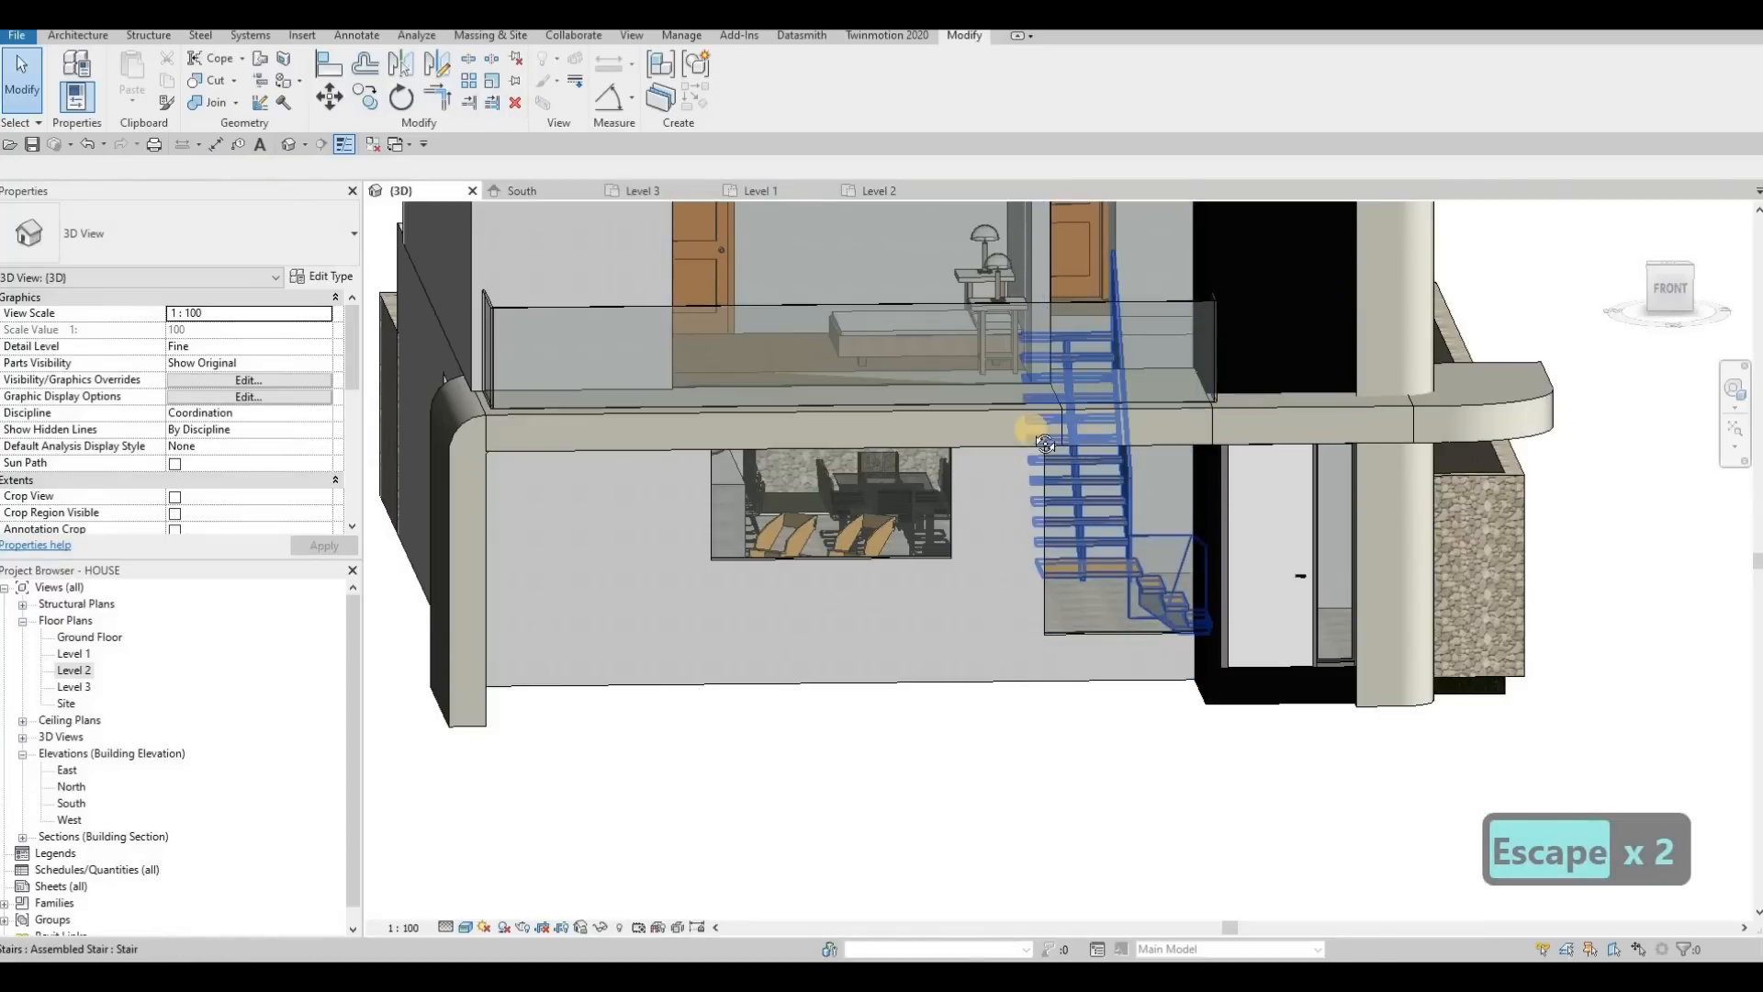
Adjust the staircase curtain wall's bottom edge so the glass ends at the Level 1 floor
shift+middle_drag(1101, 576, 1148, 553)
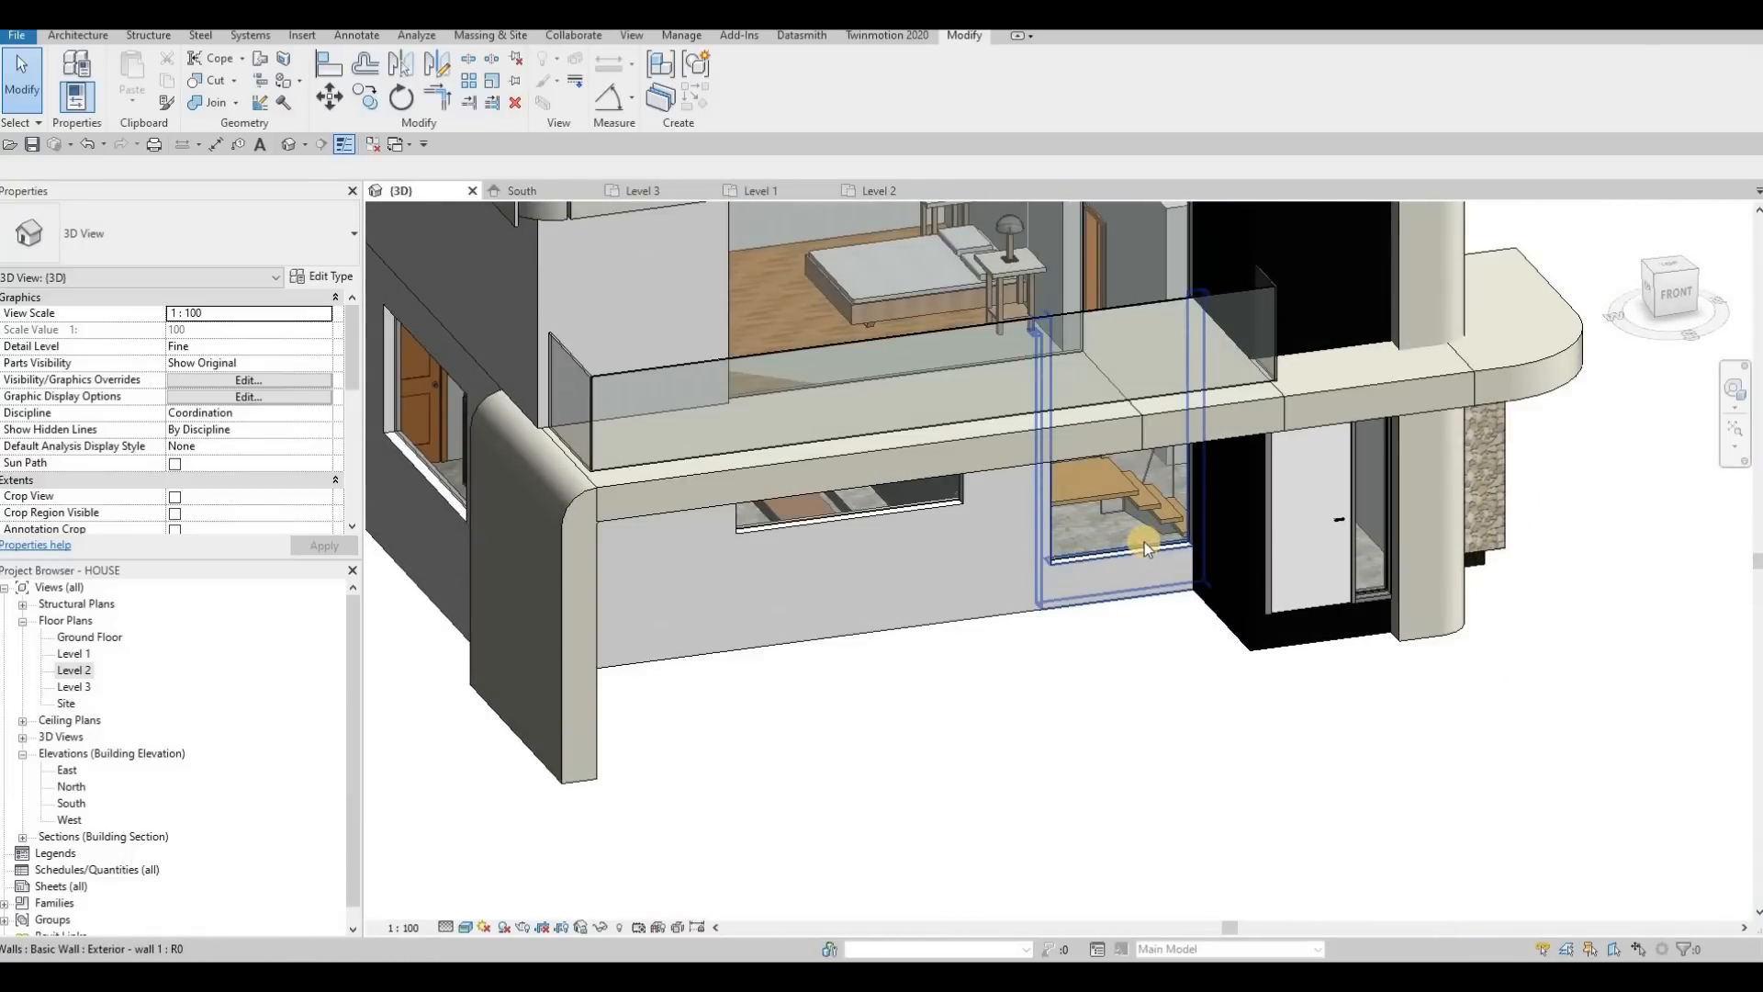
click(1118, 562)
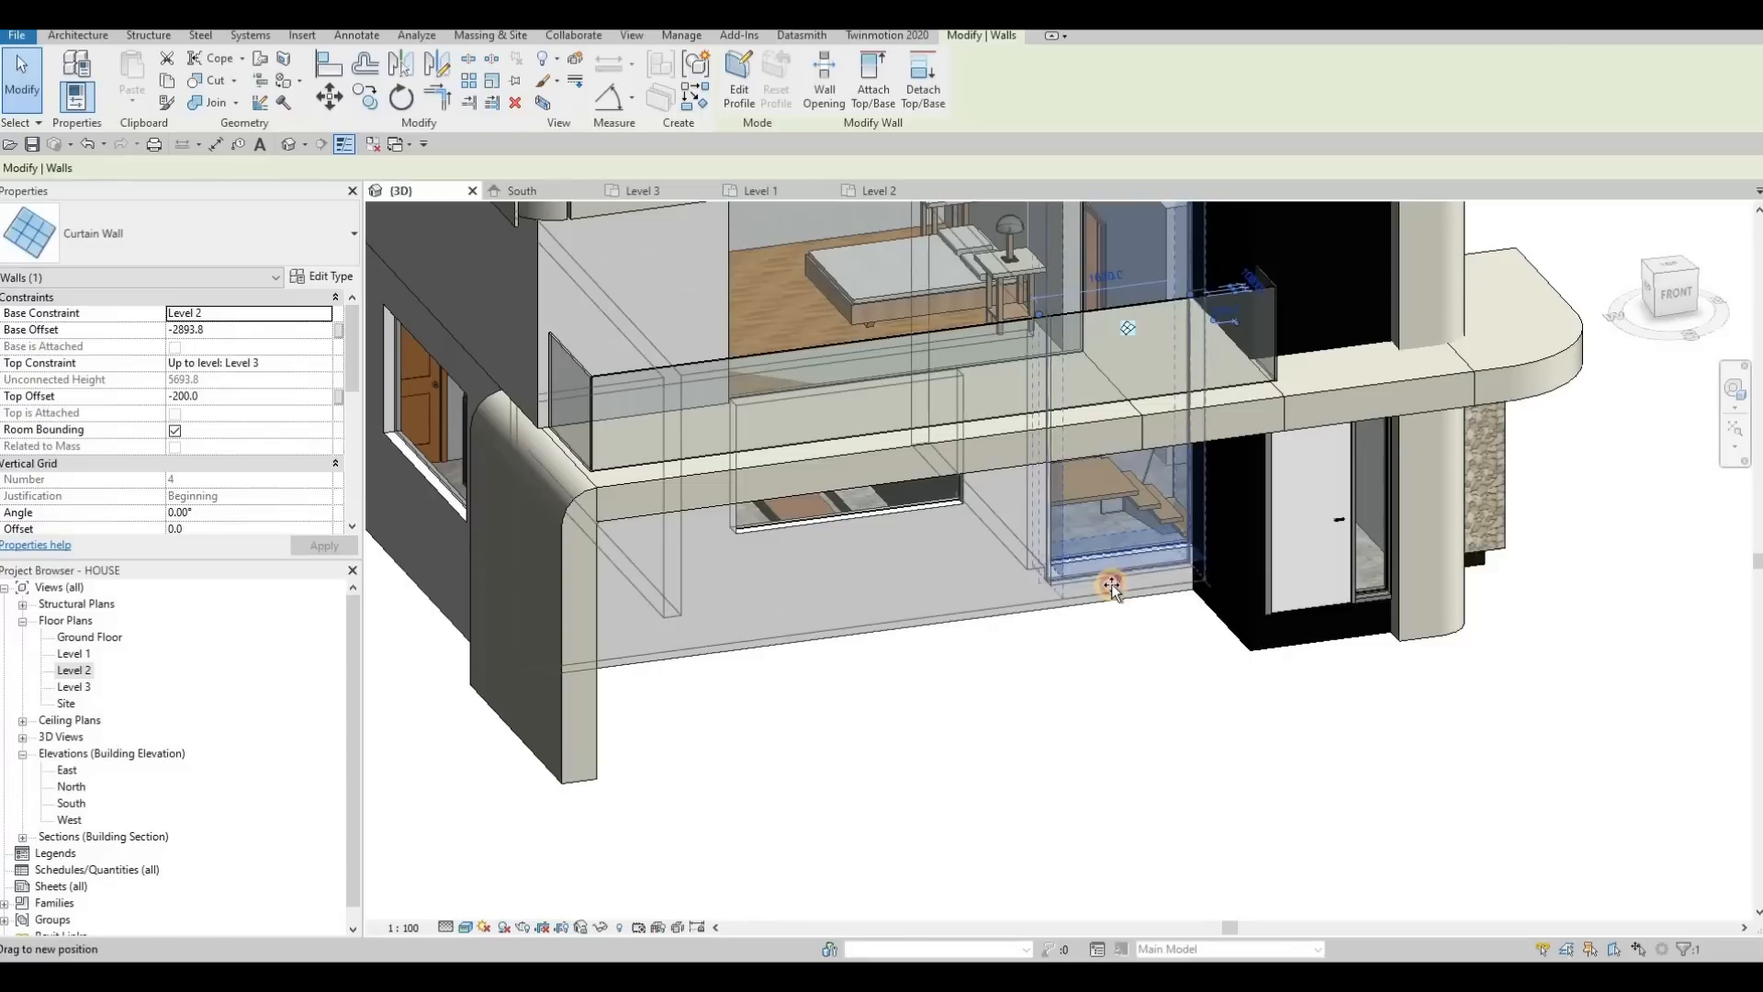
shift+middle_drag(1089, 496, 1111, 597)
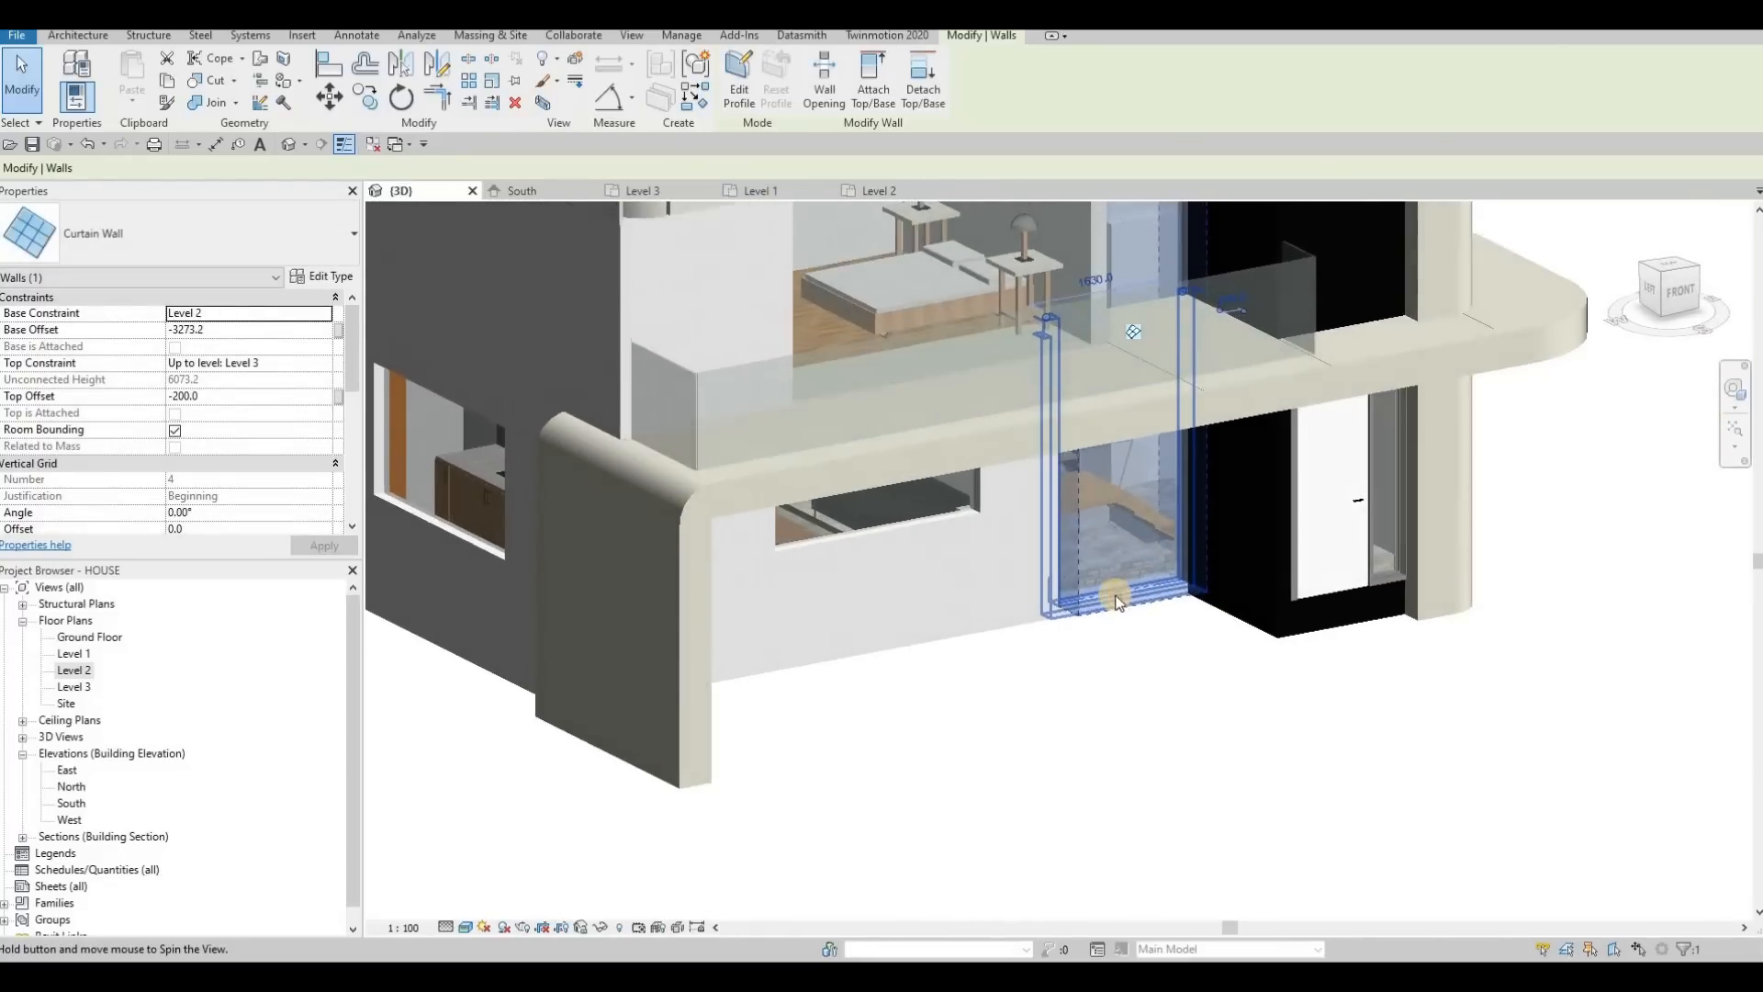
scroll(1109, 578, up, 3)
drag(1110, 562, 1029, 493)
shift+middle_drag(1029, 492, 995, 487)
key(Escape)
On the Level 1 plan, widen the living room's front curtain wall to 3600 mm by extending its ends towards the cabinet and the staircase wall
scroll(1033, 482, down, 3)
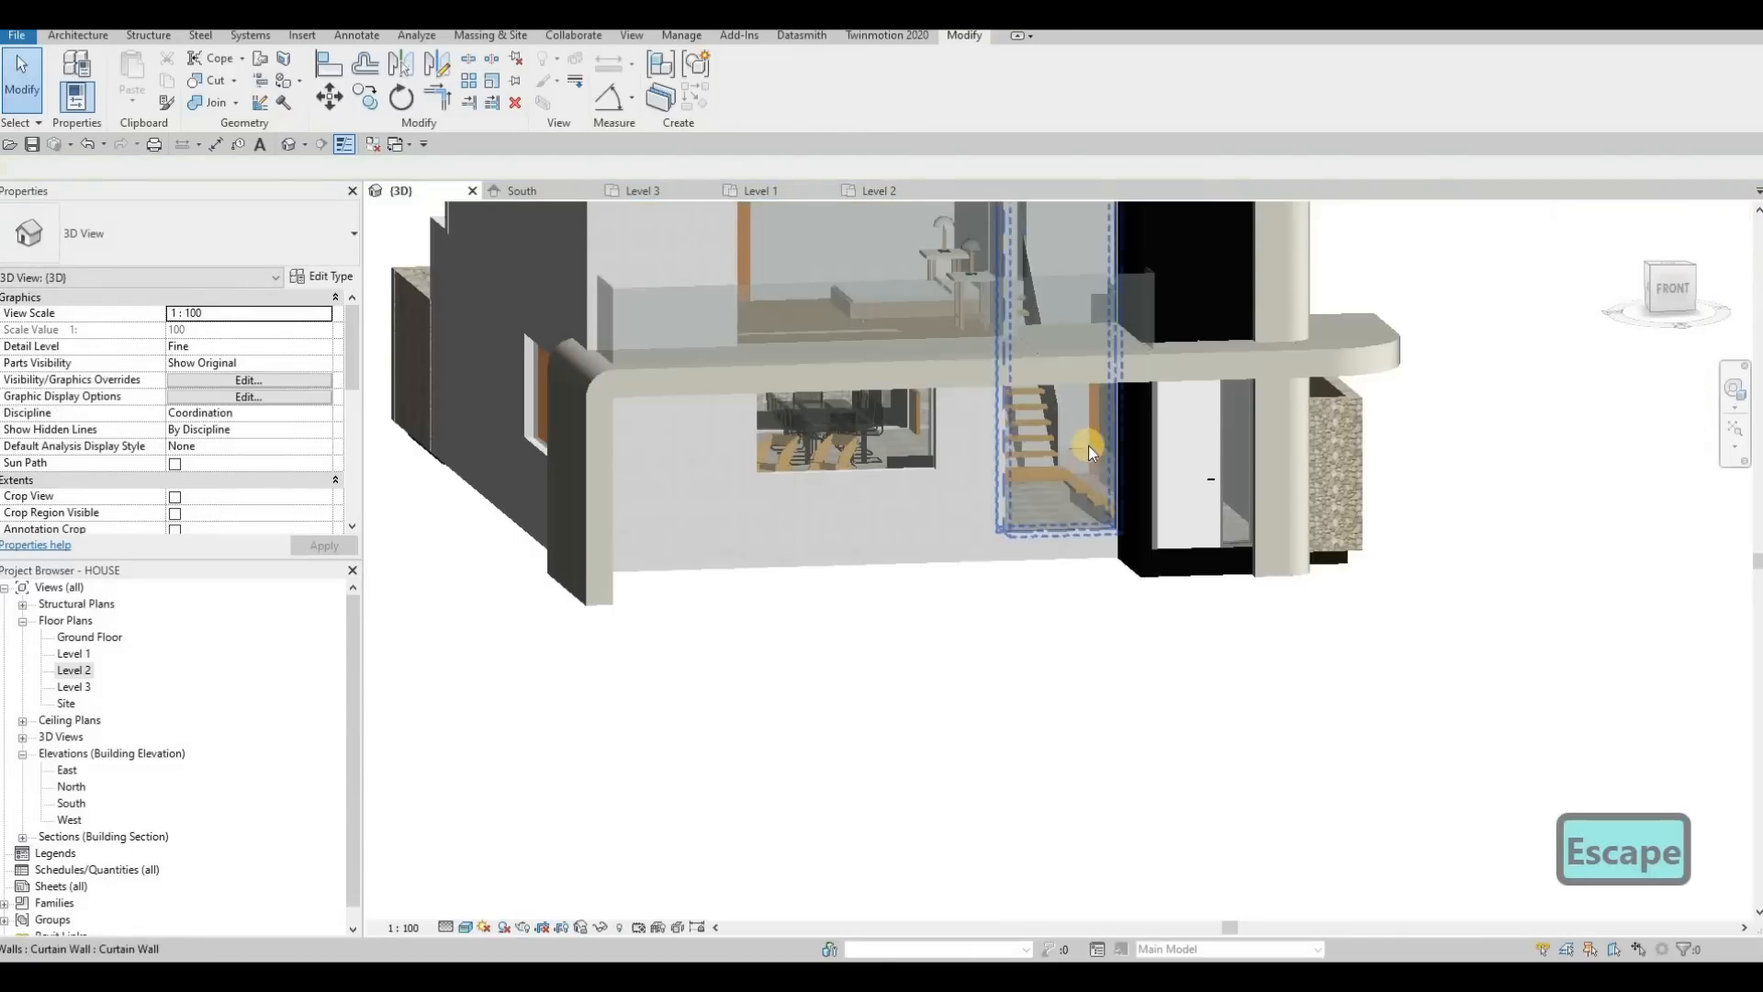
shift+middle_drag(1089, 444, 1128, 444)
shift+middle_drag(1031, 521, 1122, 514)
scroll(1050, 466, down, 5)
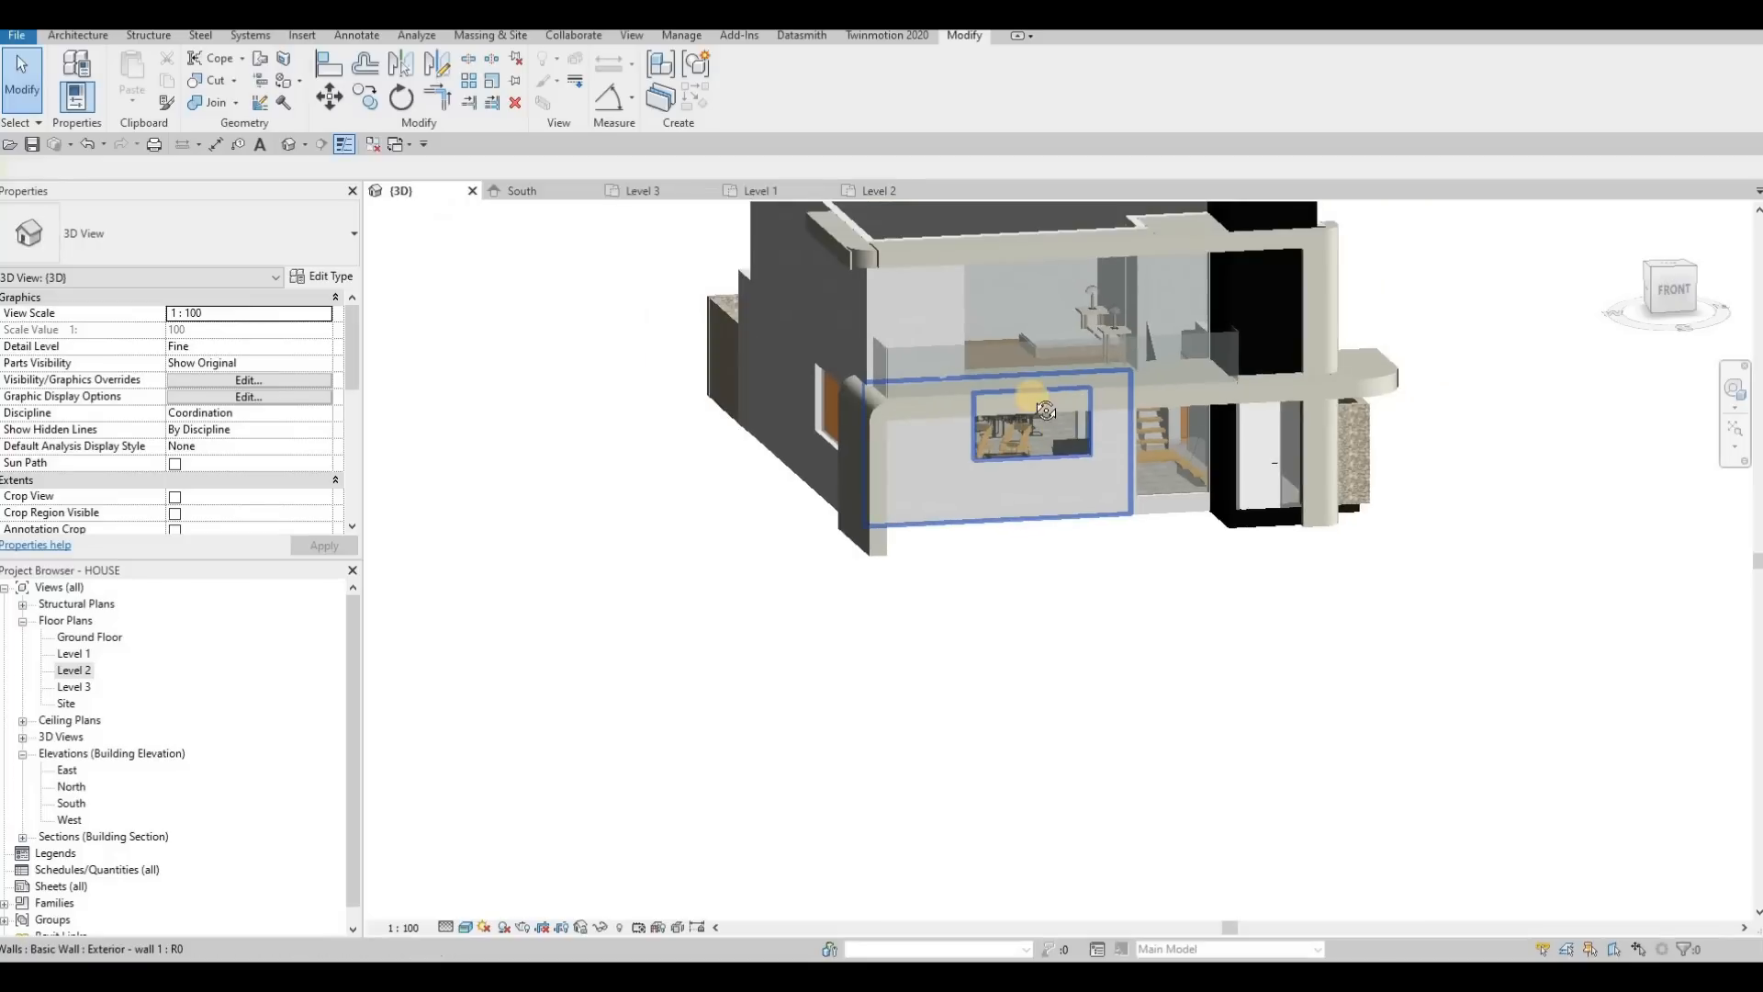
shift+middle_drag(1049, 466, 632, 251)
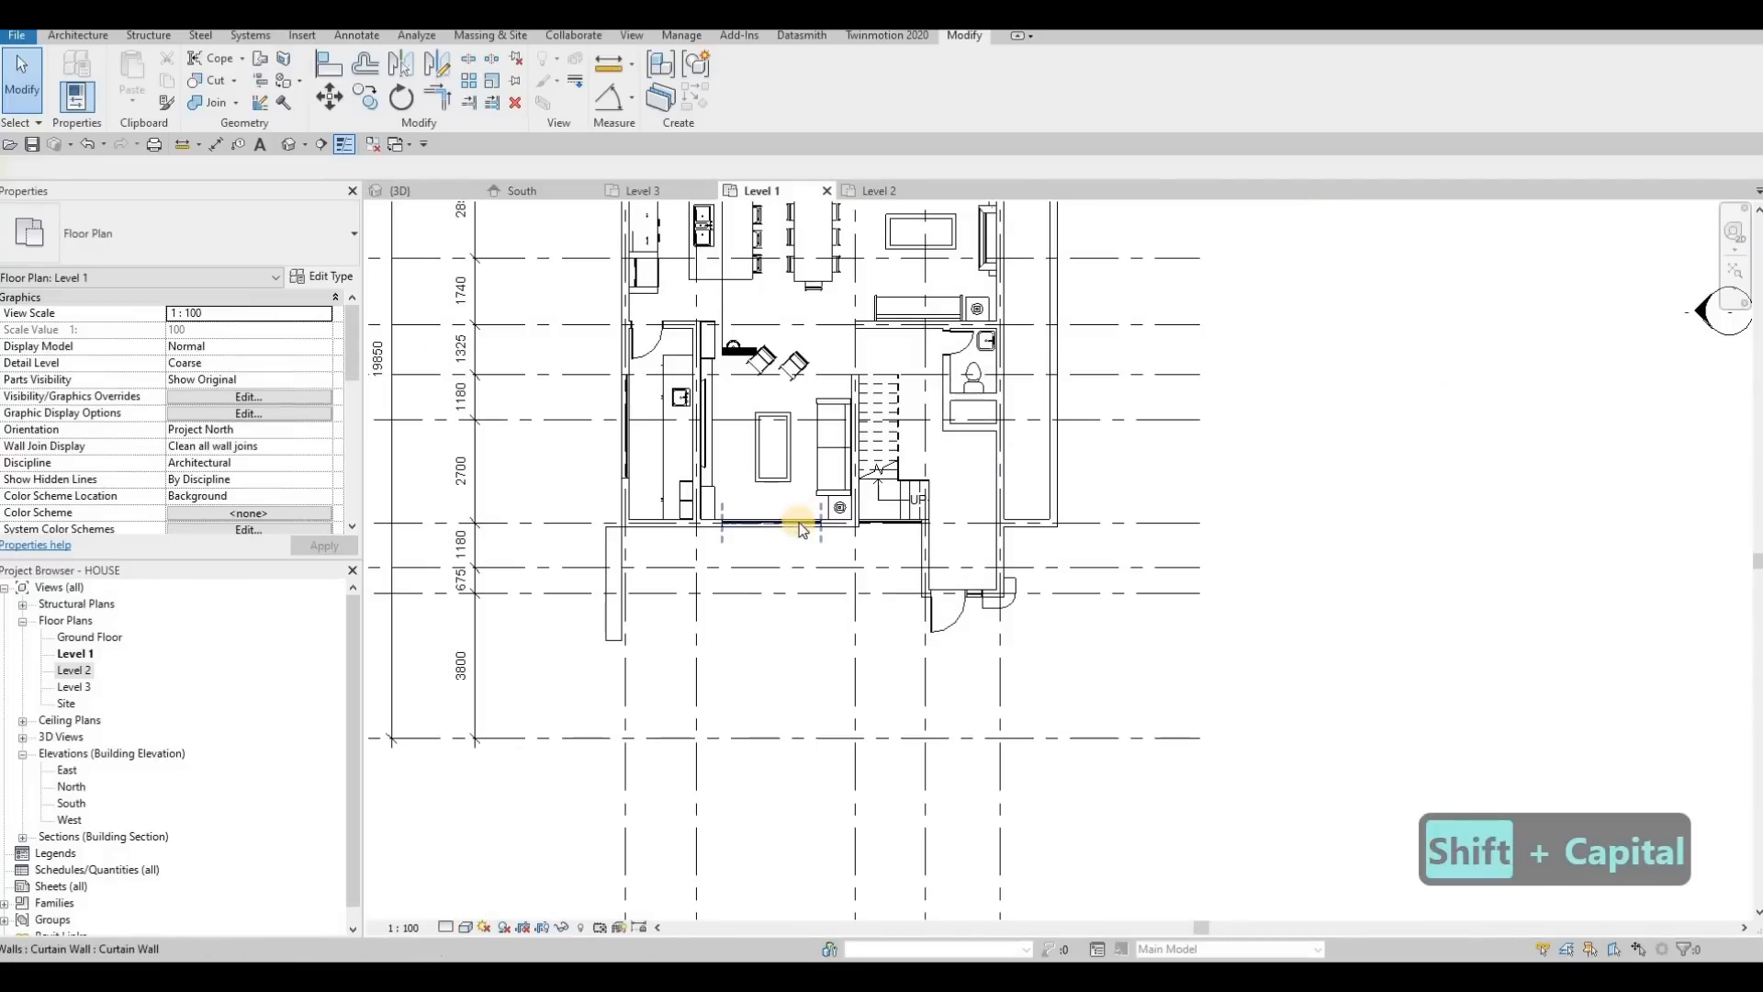
scroll(799, 530, up, 1)
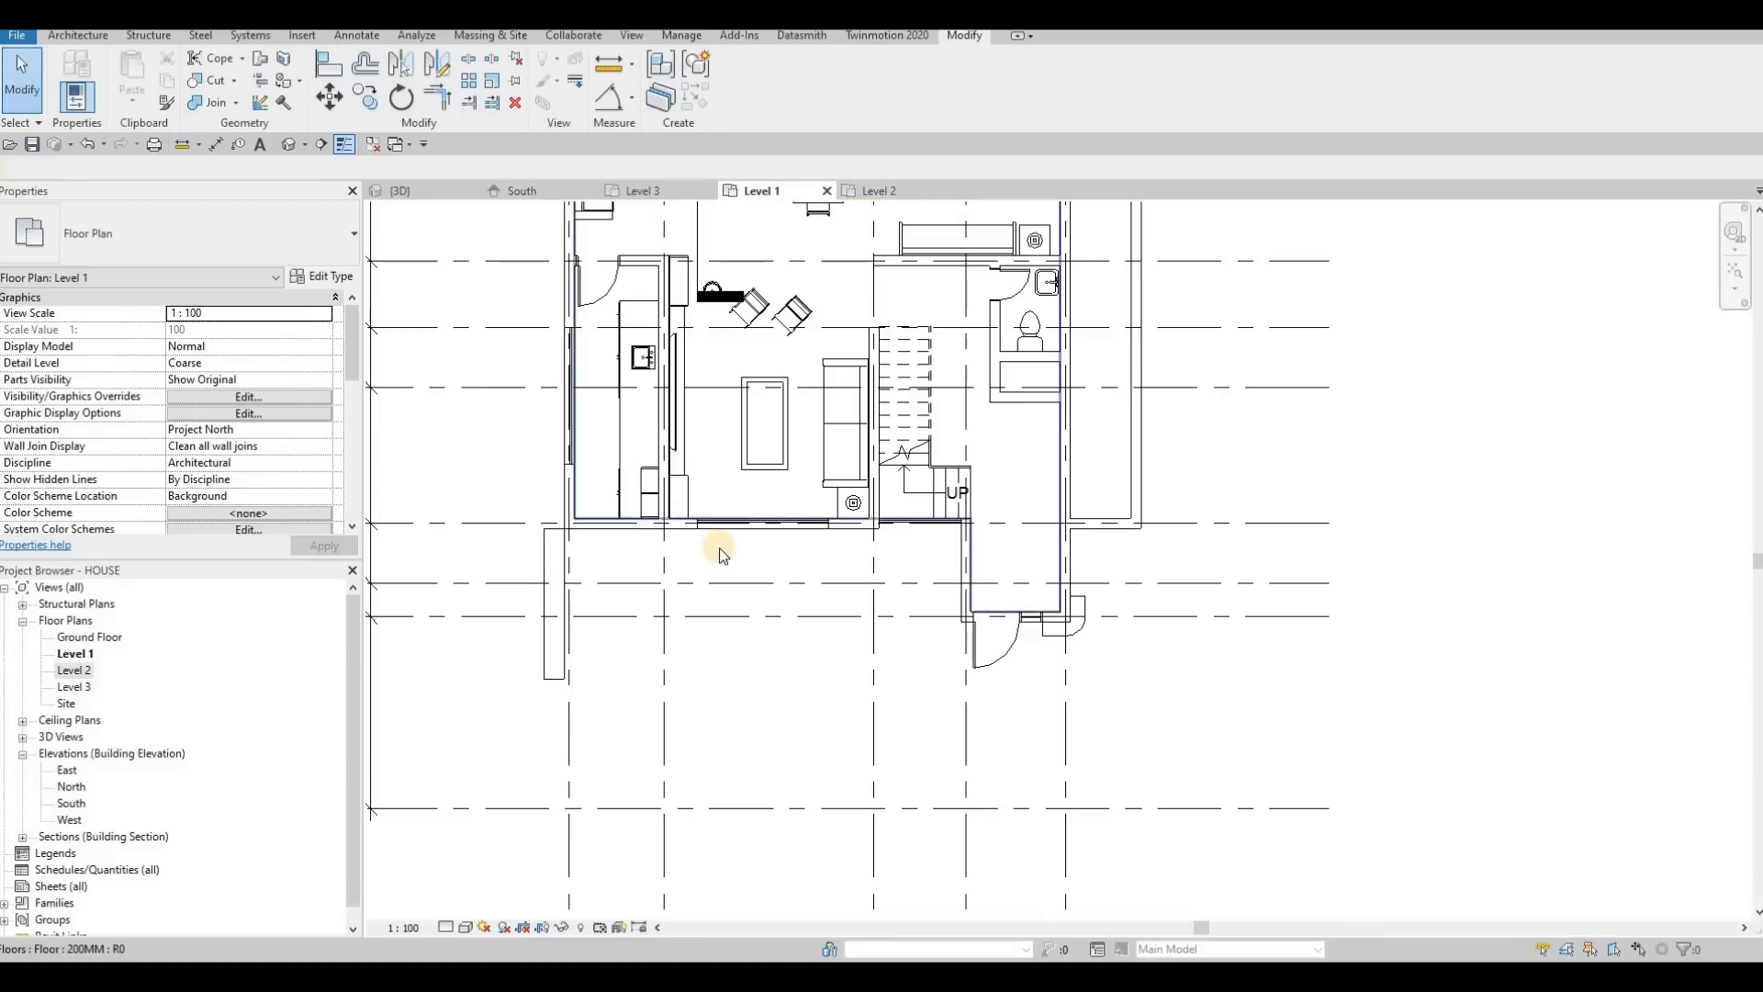
scroll(721, 553, up, 2)
click(694, 549)
drag(696, 542, 677, 540)
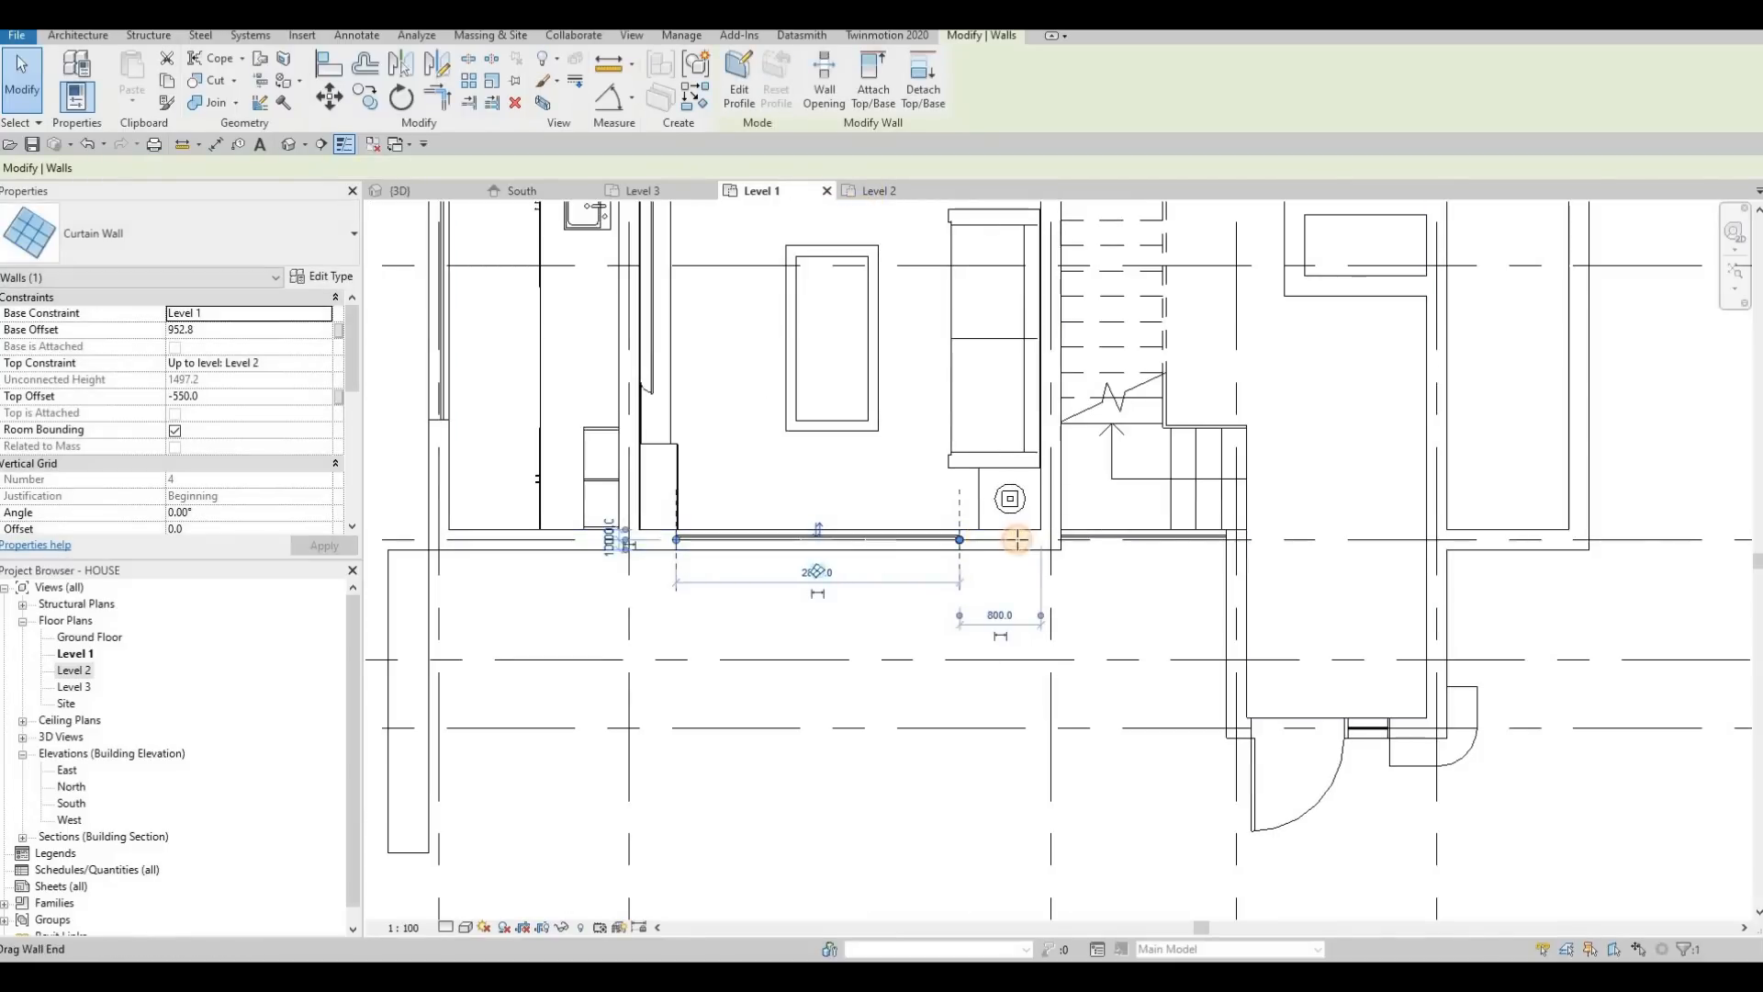
drag(1018, 539, 1050, 549)
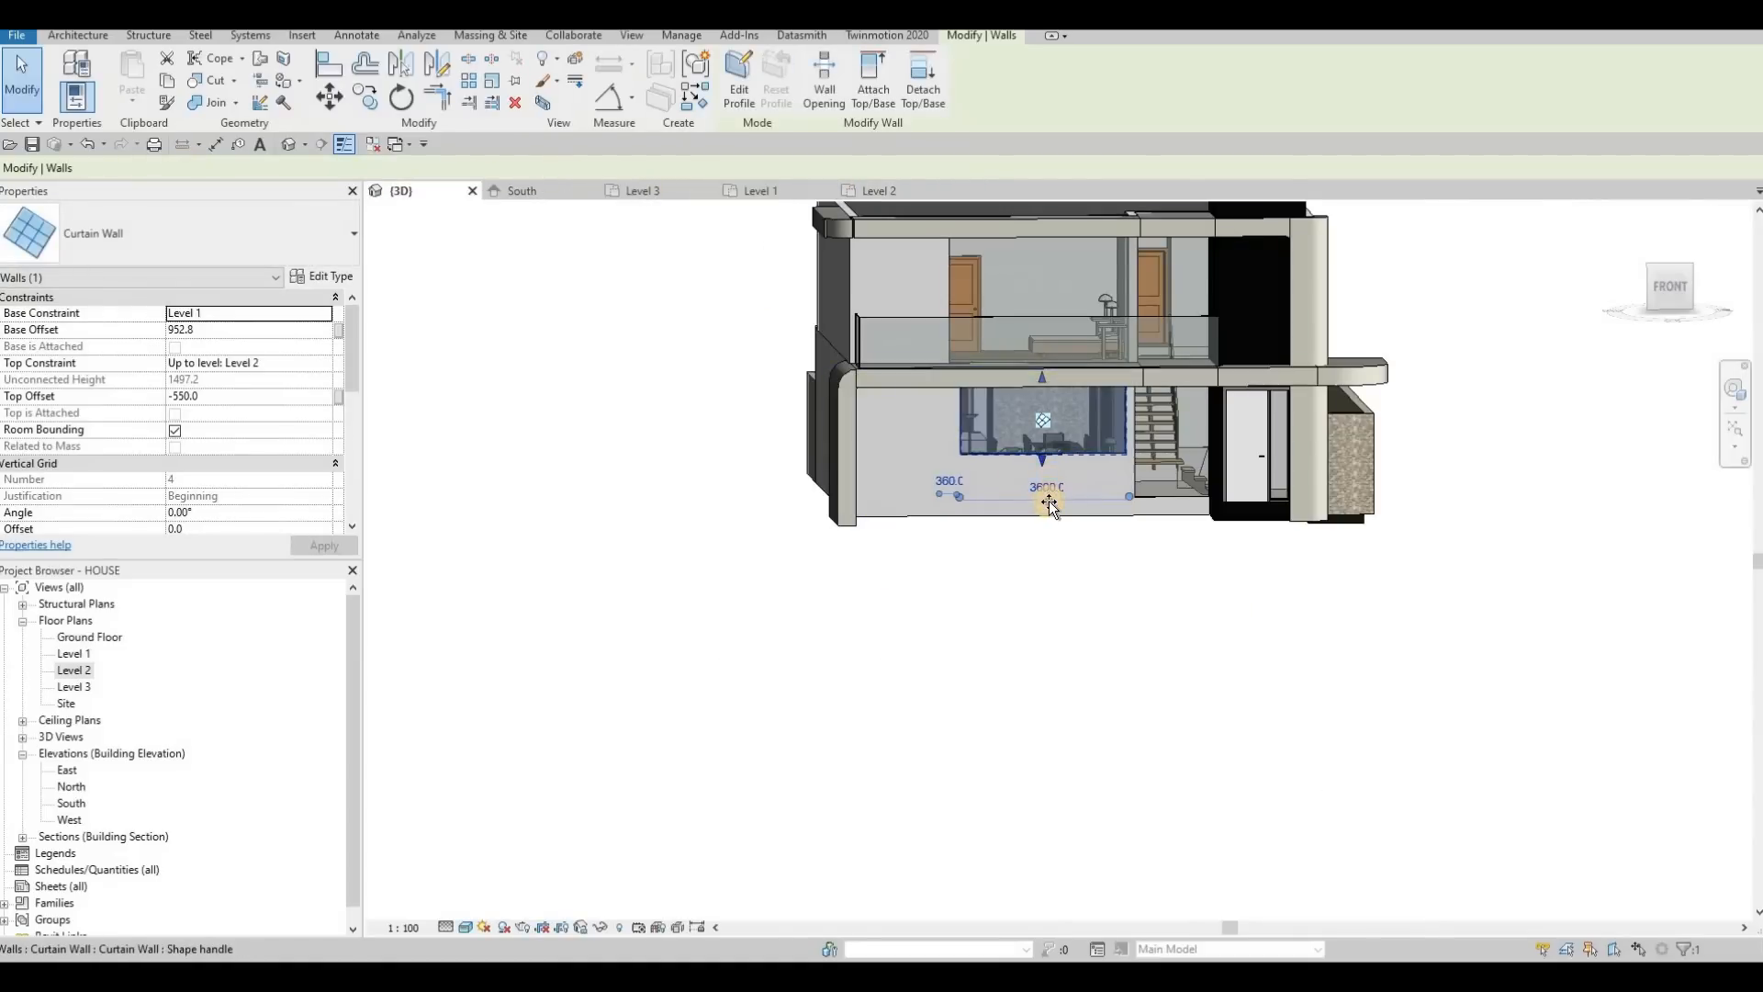
Lower the living-room curtain wall's bottom edge to Level 1, in line with the staircase curtain wall's bottom edge
drag(1049, 503, 1049, 501)
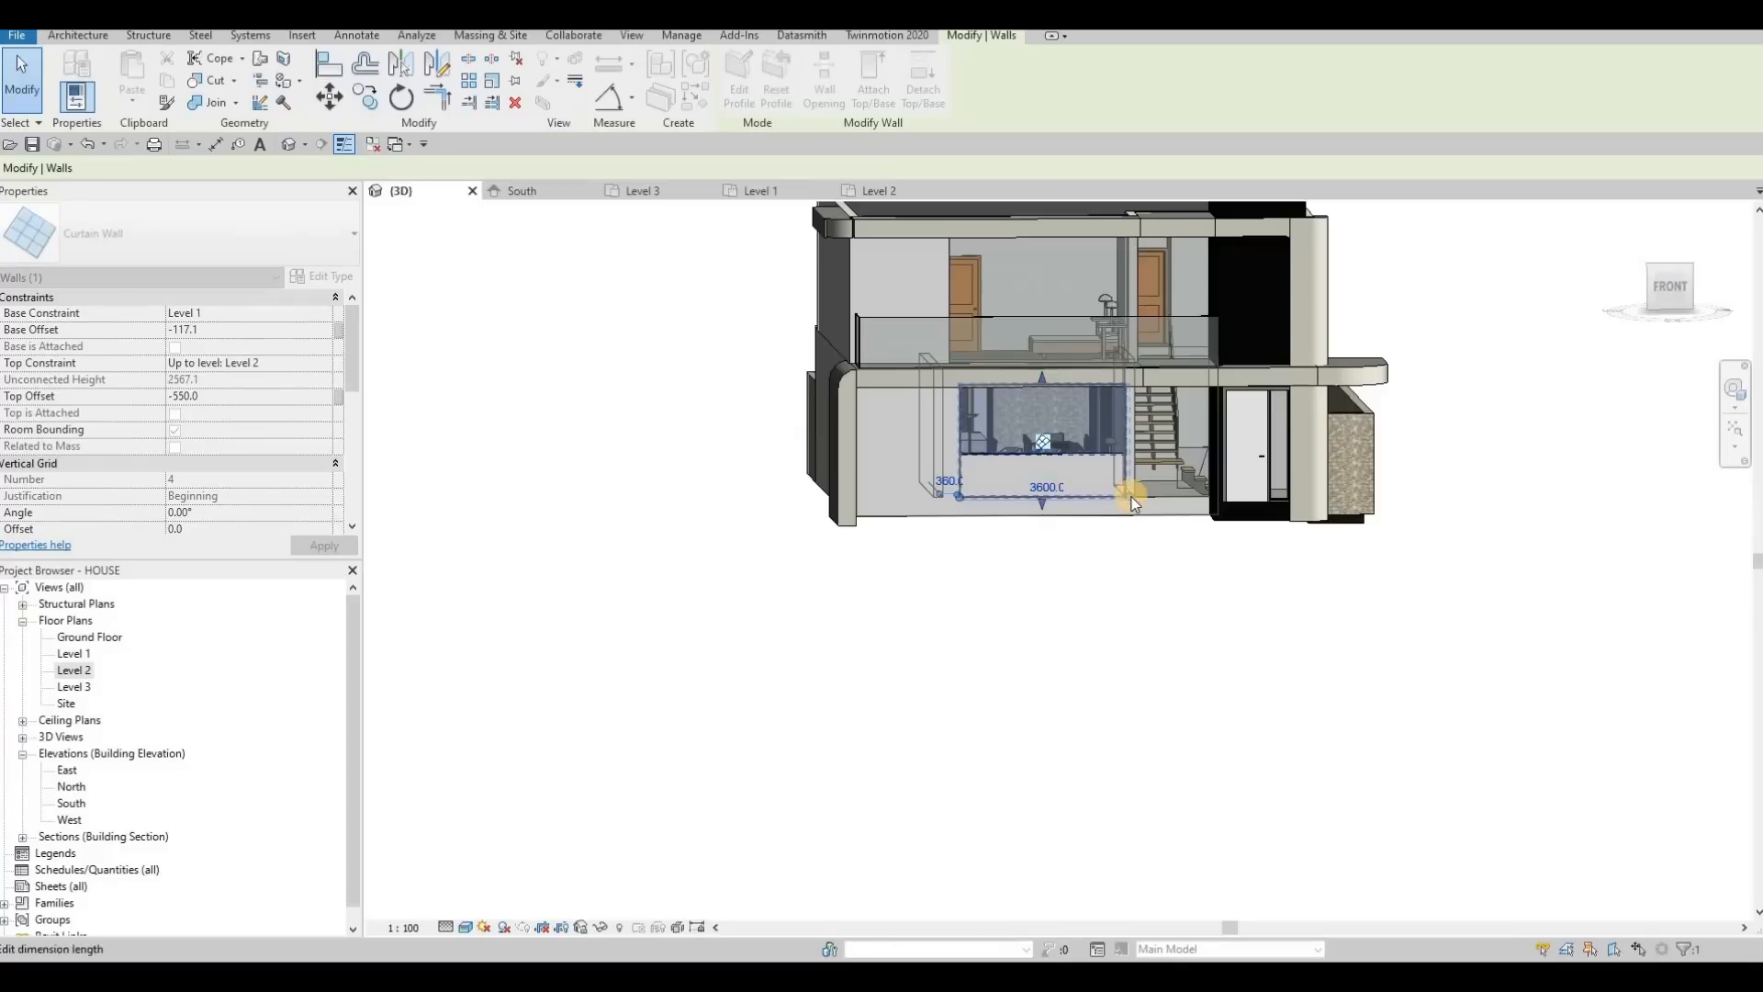
scroll(1131, 498, up, 3)
scroll(1131, 497, up, 2)
key(Escape)
key(Escape)
key(a)
key(l)
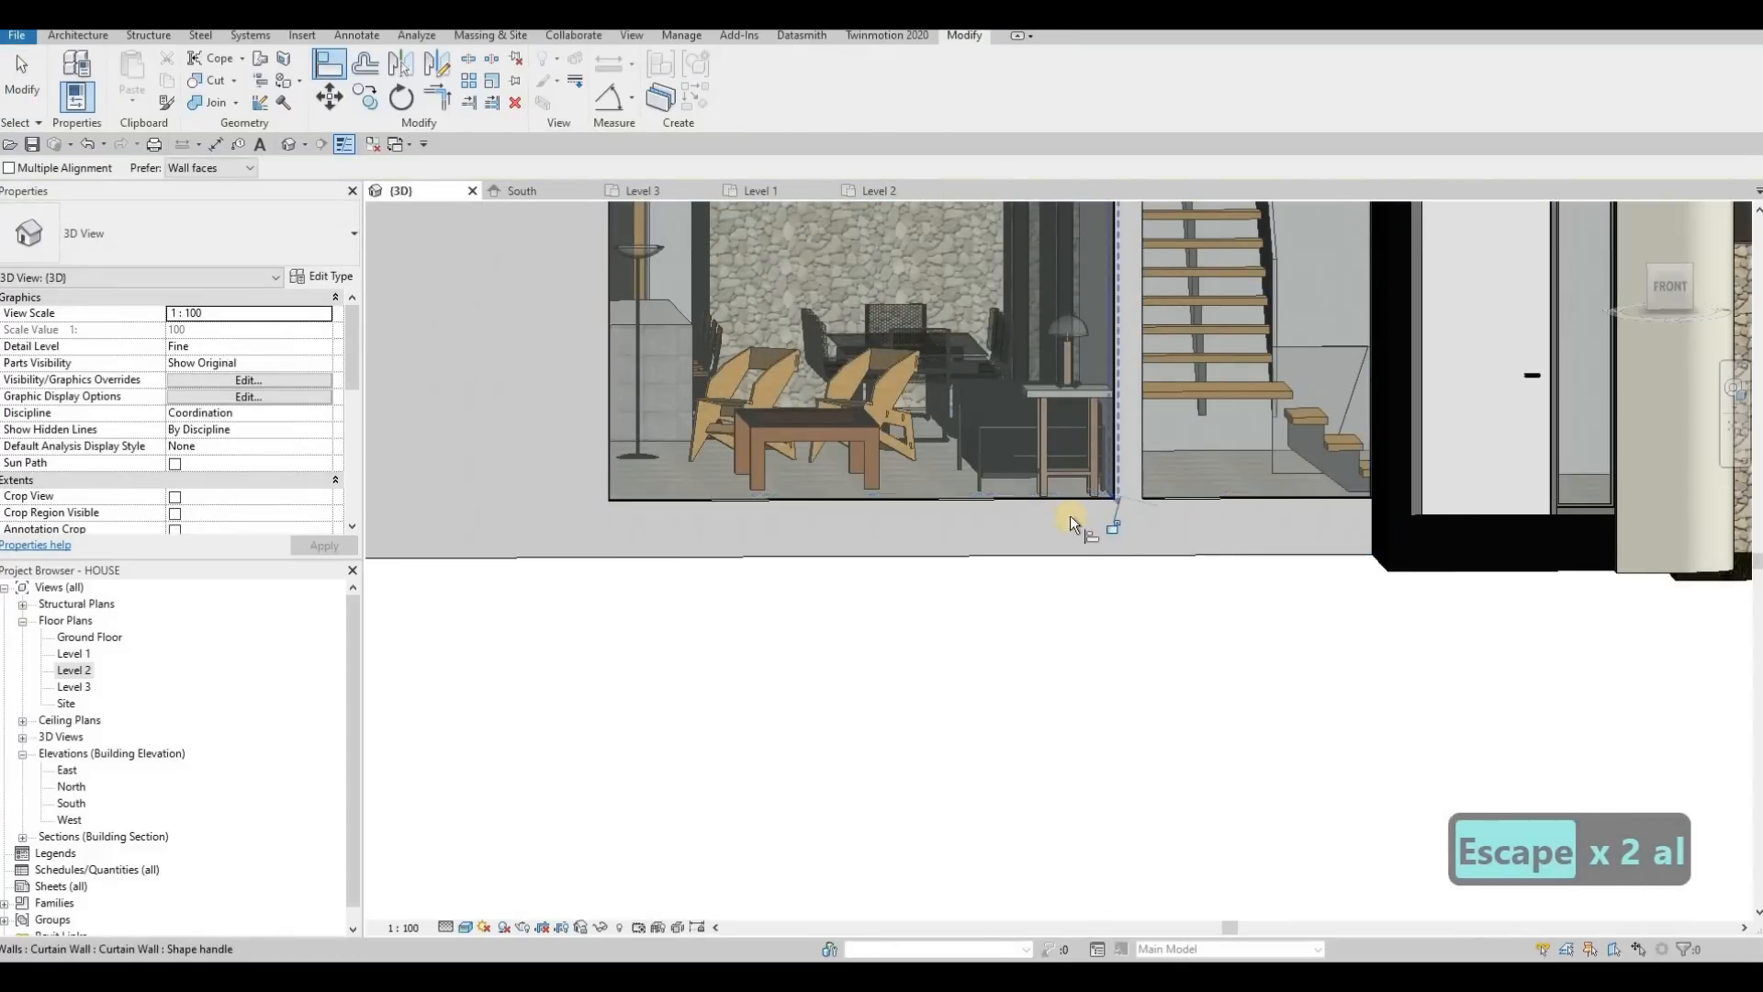
scroll(1071, 516, down, 4)
key(Escape)
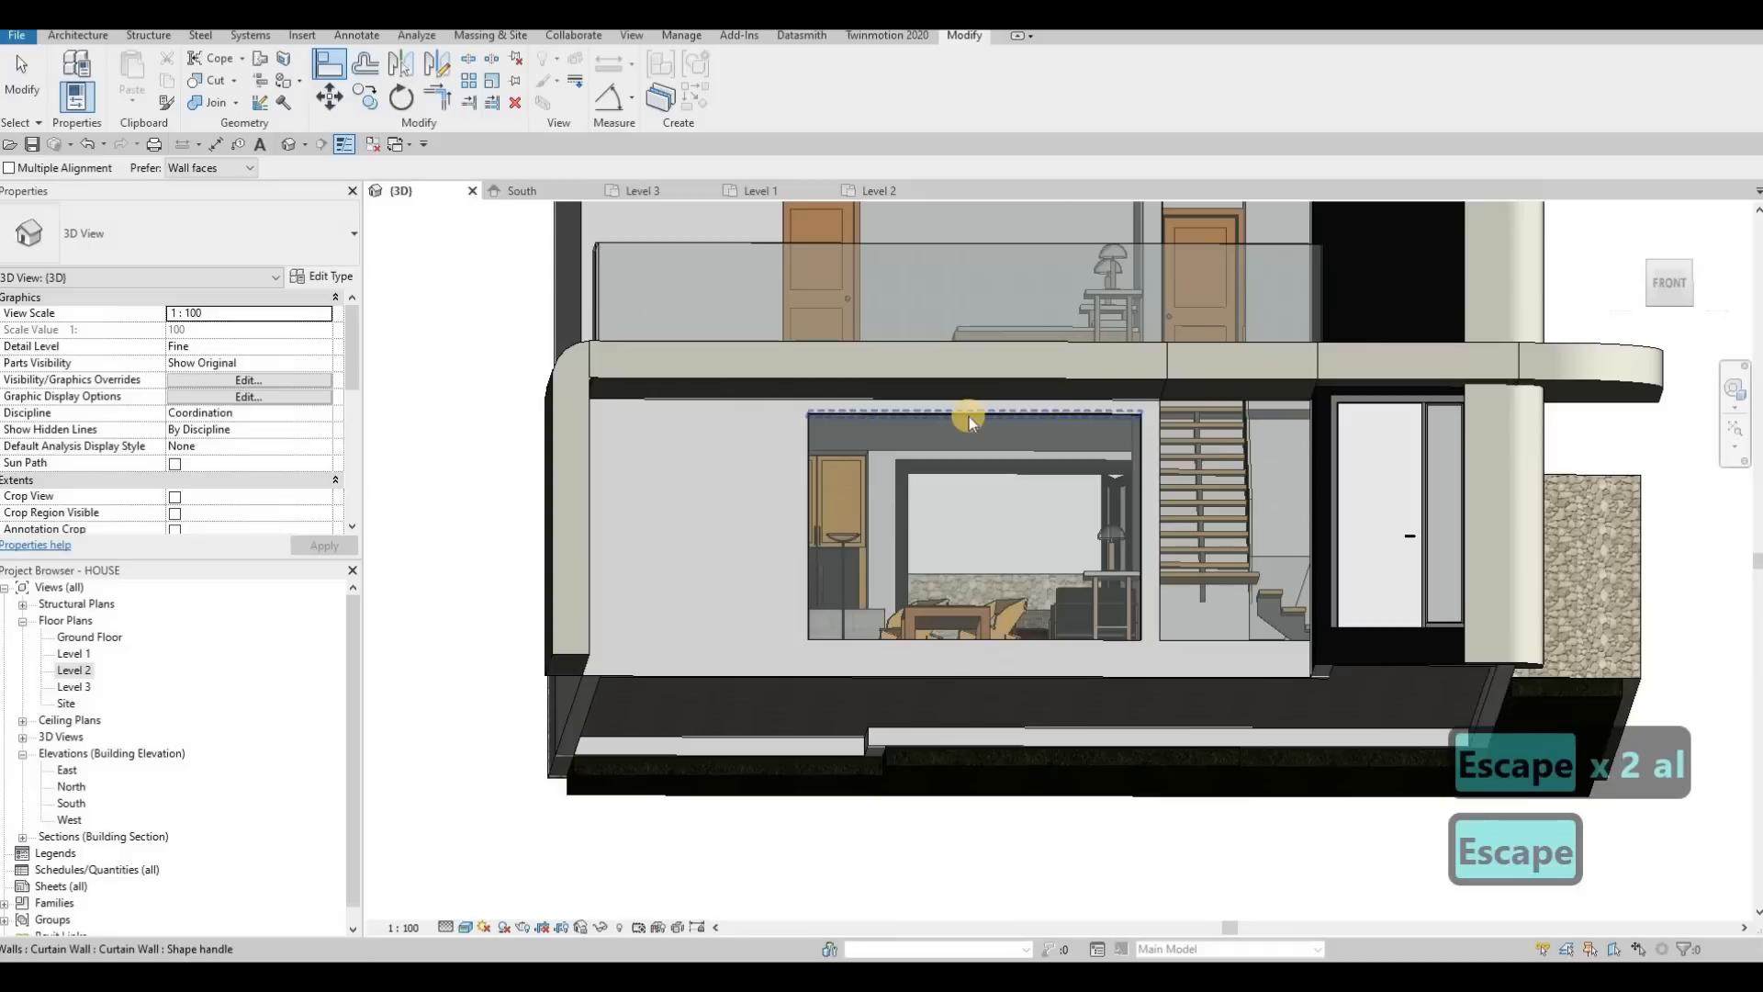
key(Escape)
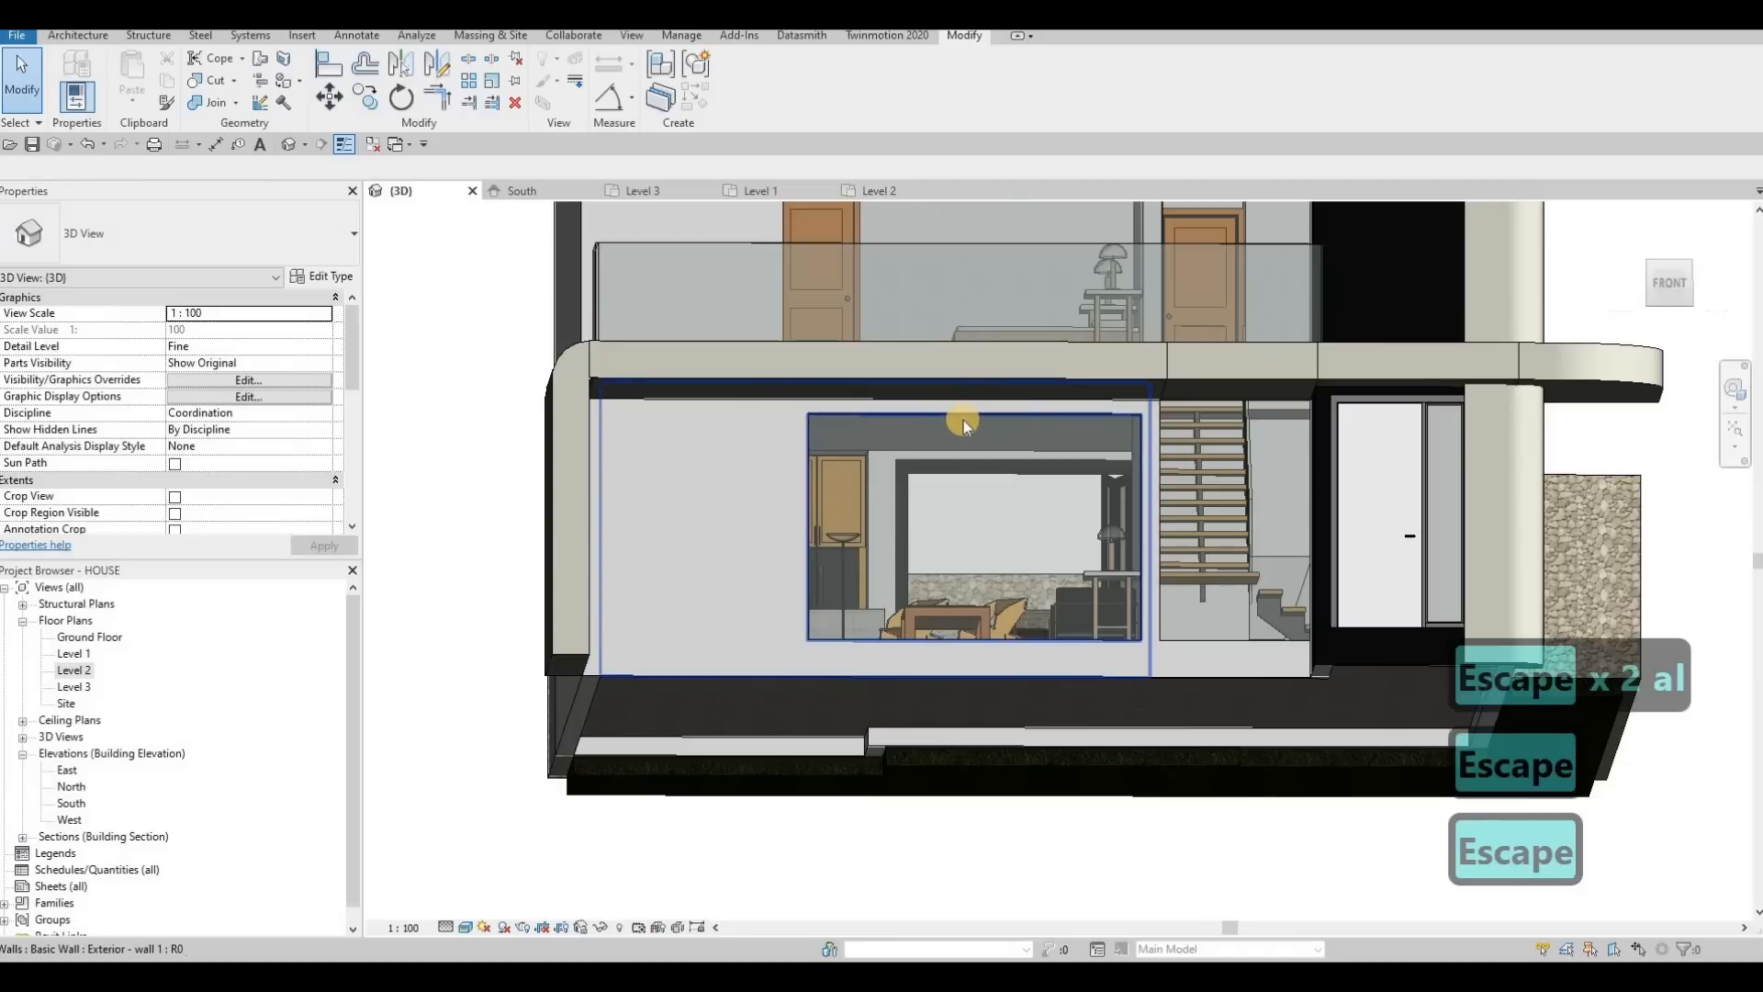
In the South elevation, raise the living-room curtain wall's top edge to the balcony slab's underside at a top offset of -400, then return to 3D
click(529, 190)
scroll(914, 606, up, 5)
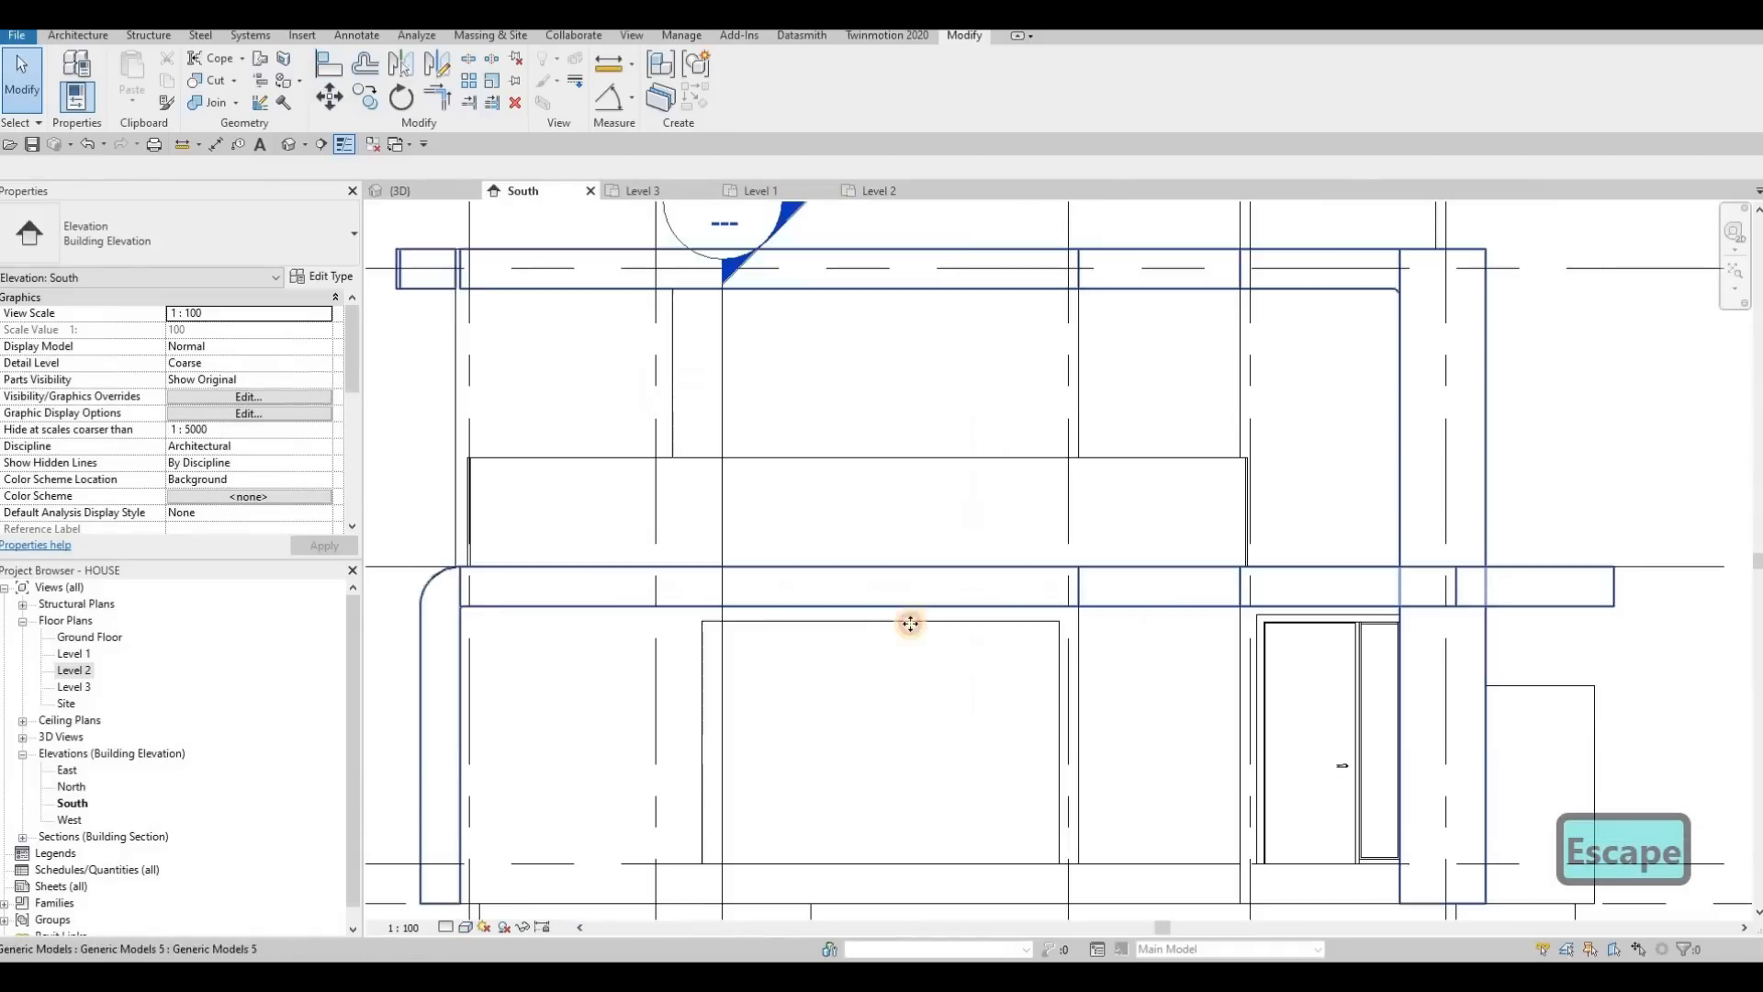
click(889, 622)
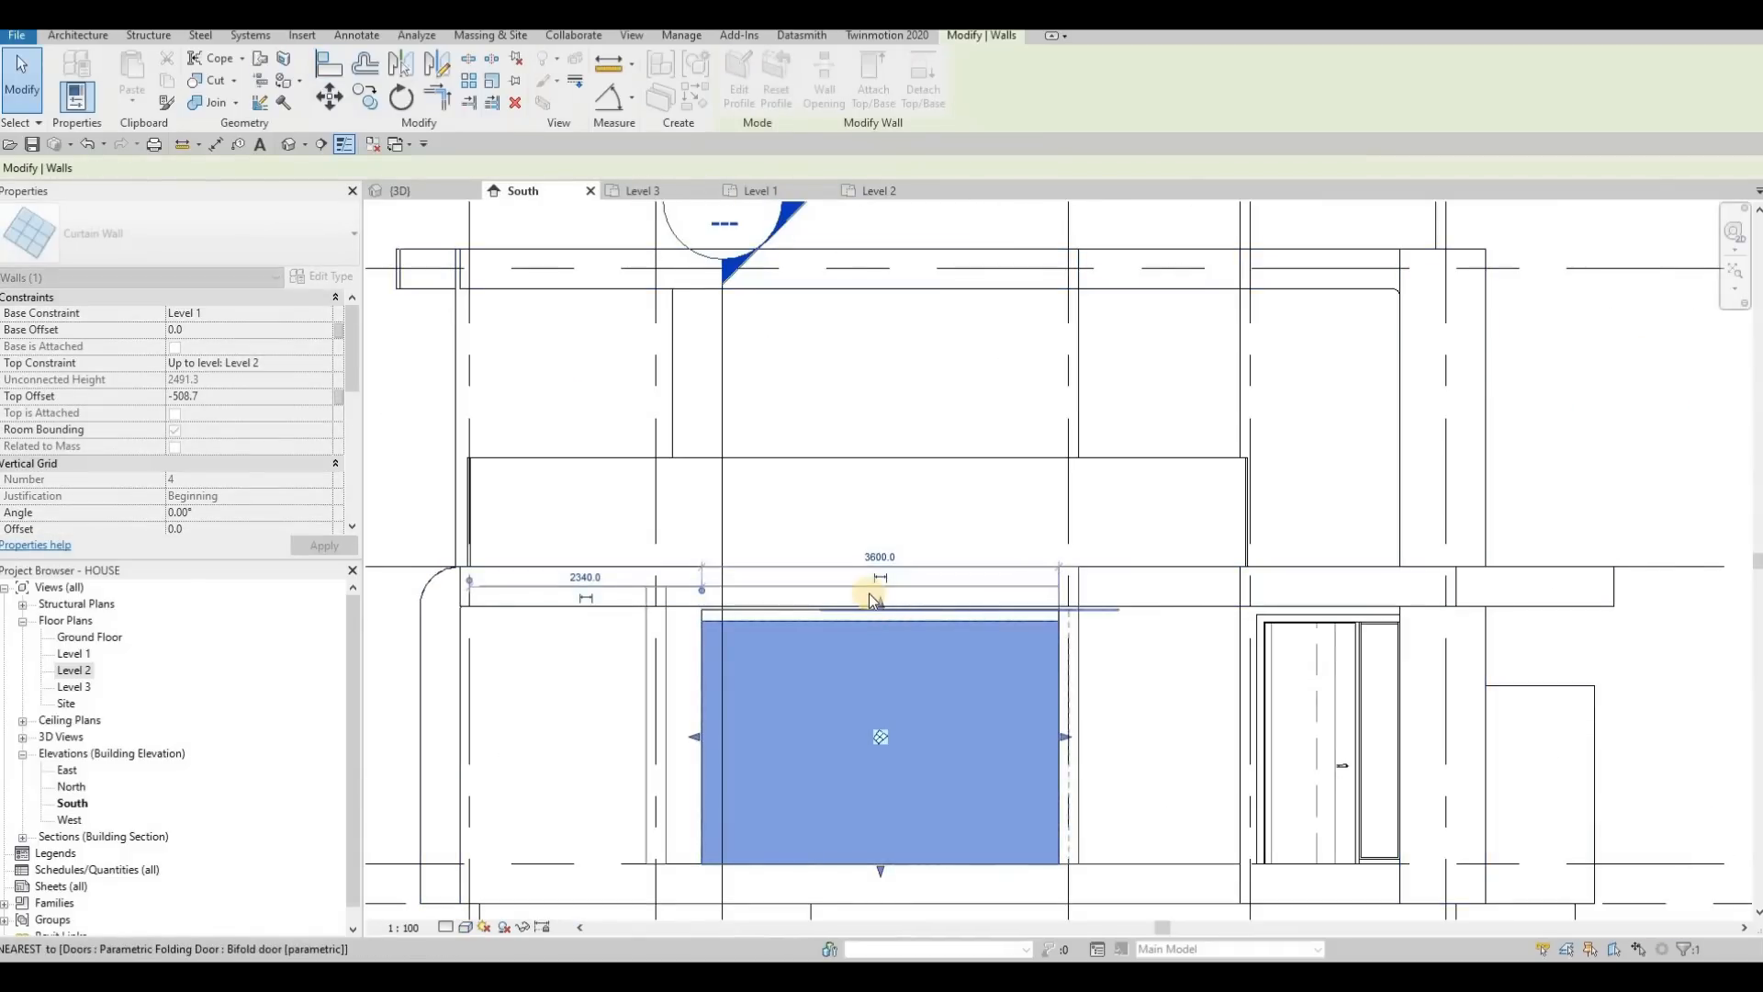
drag(869, 598, 885, 591)
scroll(917, 654, up, 5)
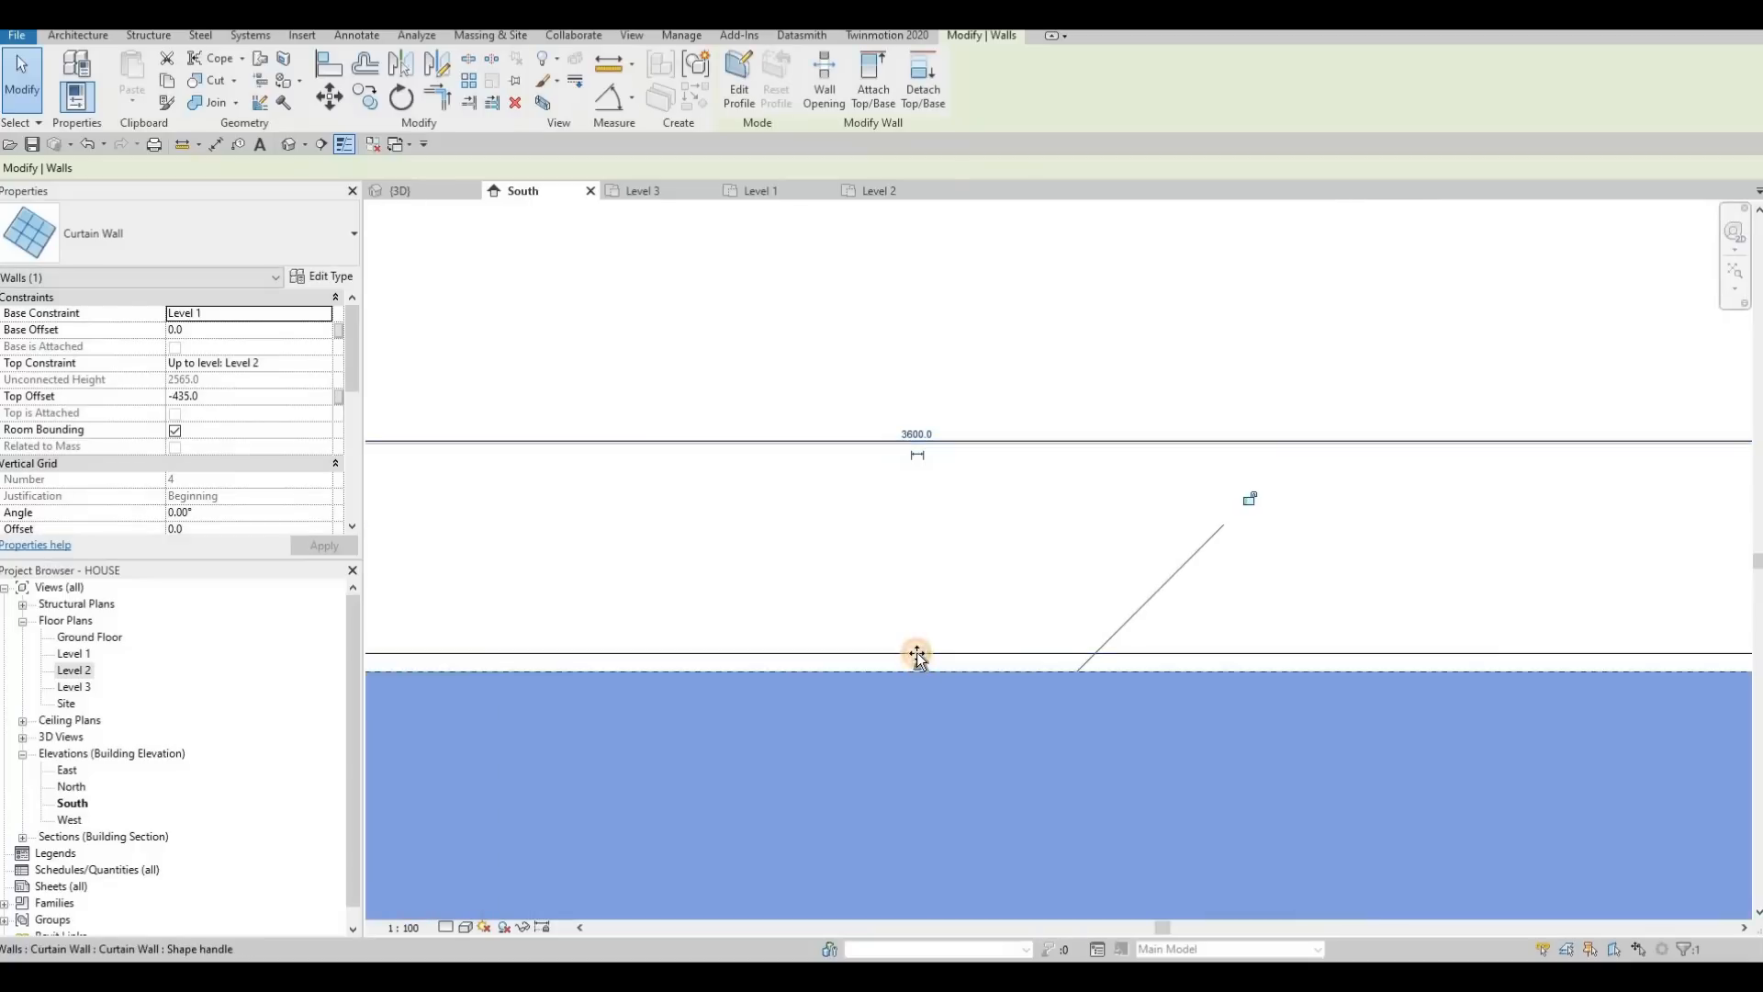
drag(916, 654, 929, 602)
scroll(929, 606, down, 5)
key(Escape)
scroll(880, 420, up, 4)
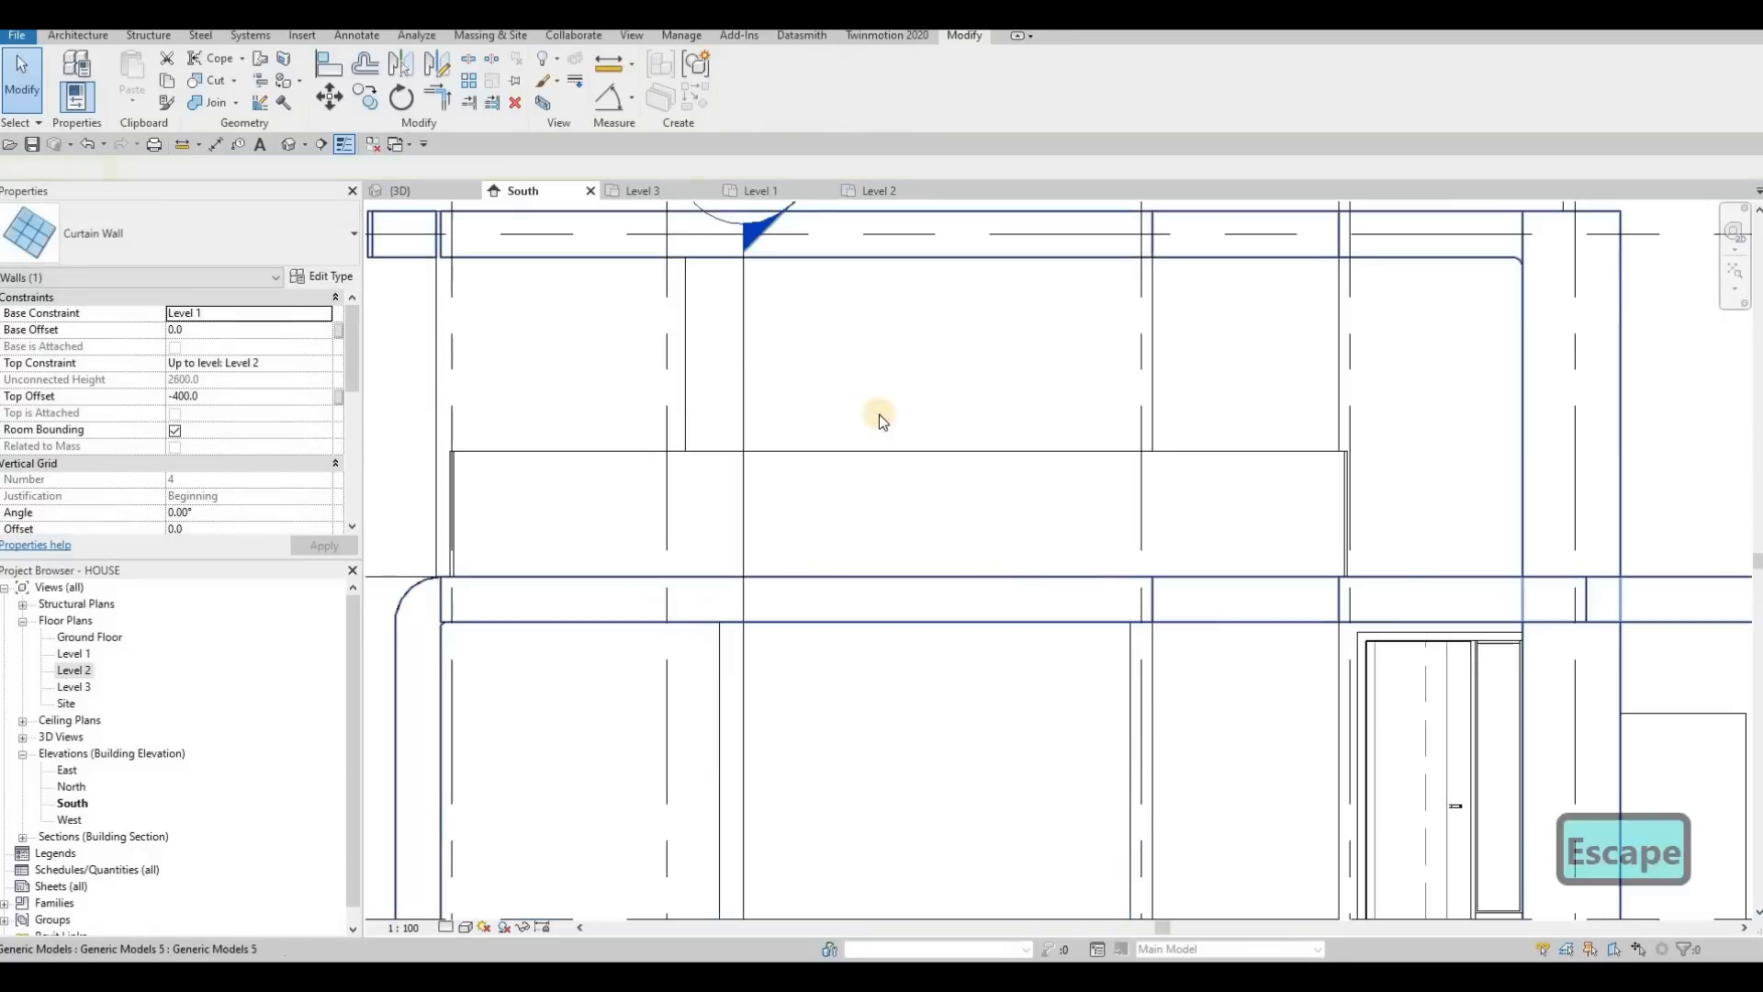
scroll(880, 421, down, 4)
click(401, 191)
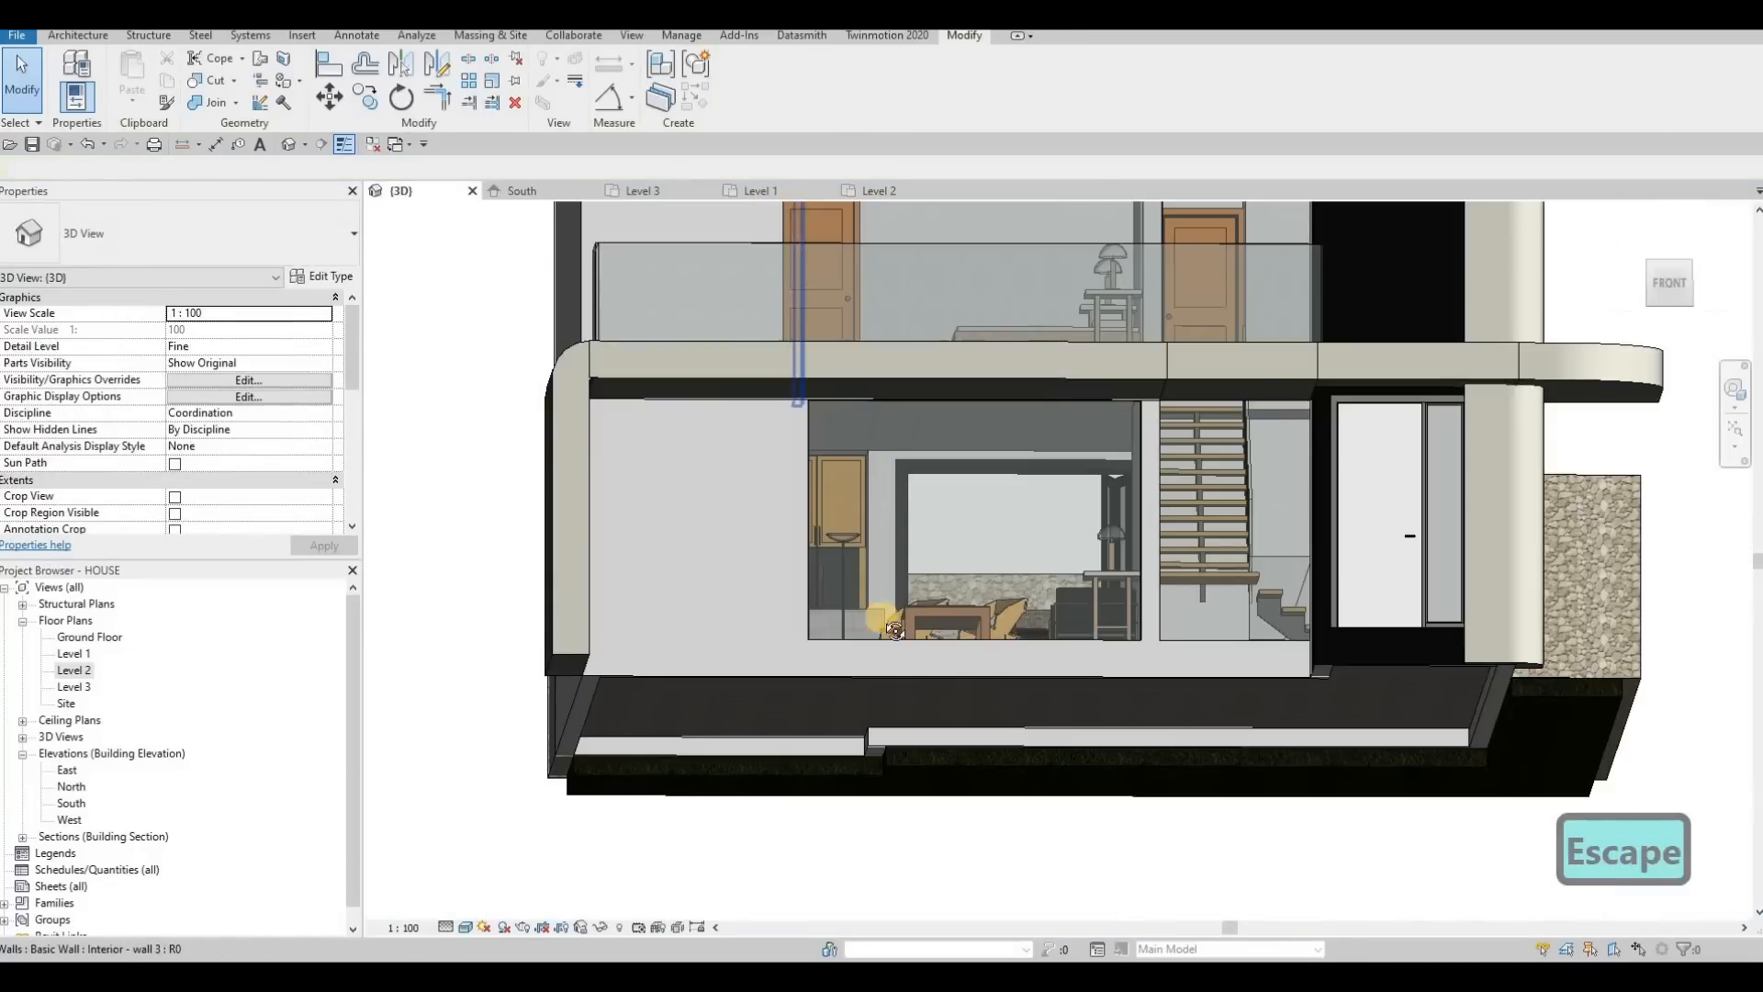
Try to align the curved roof-overhang corner with the adjoining end face of the straight front fascia
scroll(797, 417, down, 3)
shift+middle_drag(856, 605, 1132, 554)
shift+middle_drag(1260, 616, 736, 436)
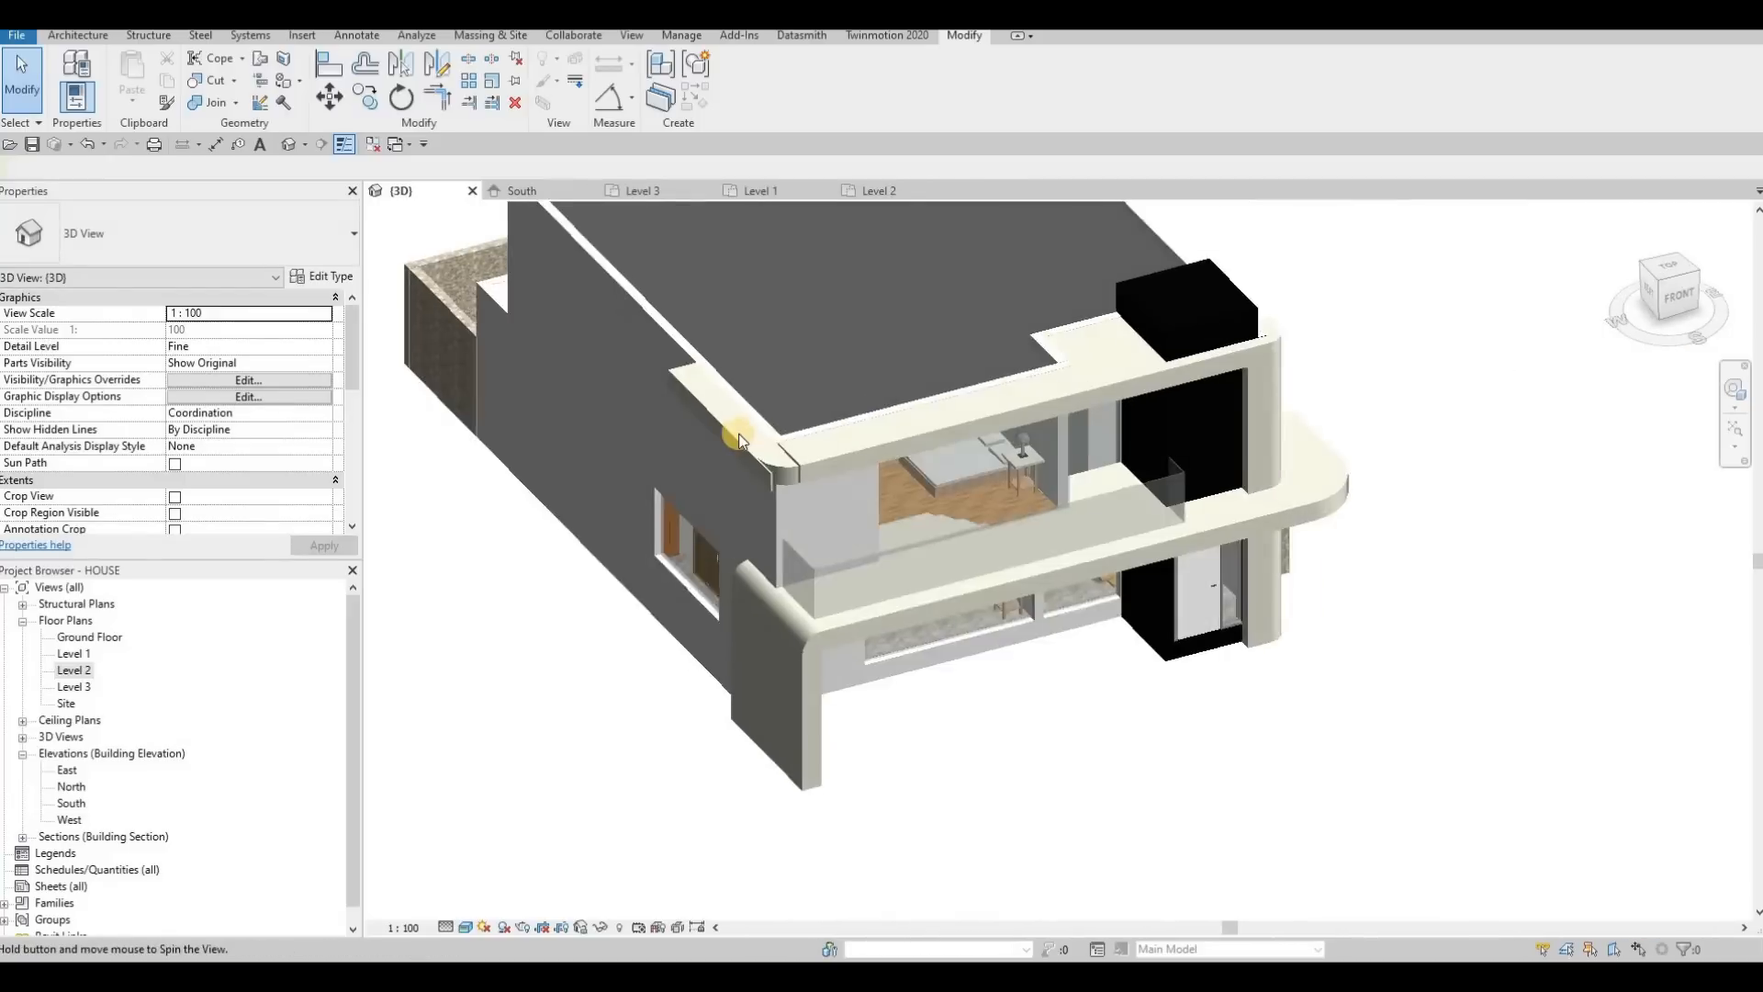
scroll(731, 432, up, 2)
shift+middle_drag(663, 375, 759, 444)
scroll(722, 380, up, 4)
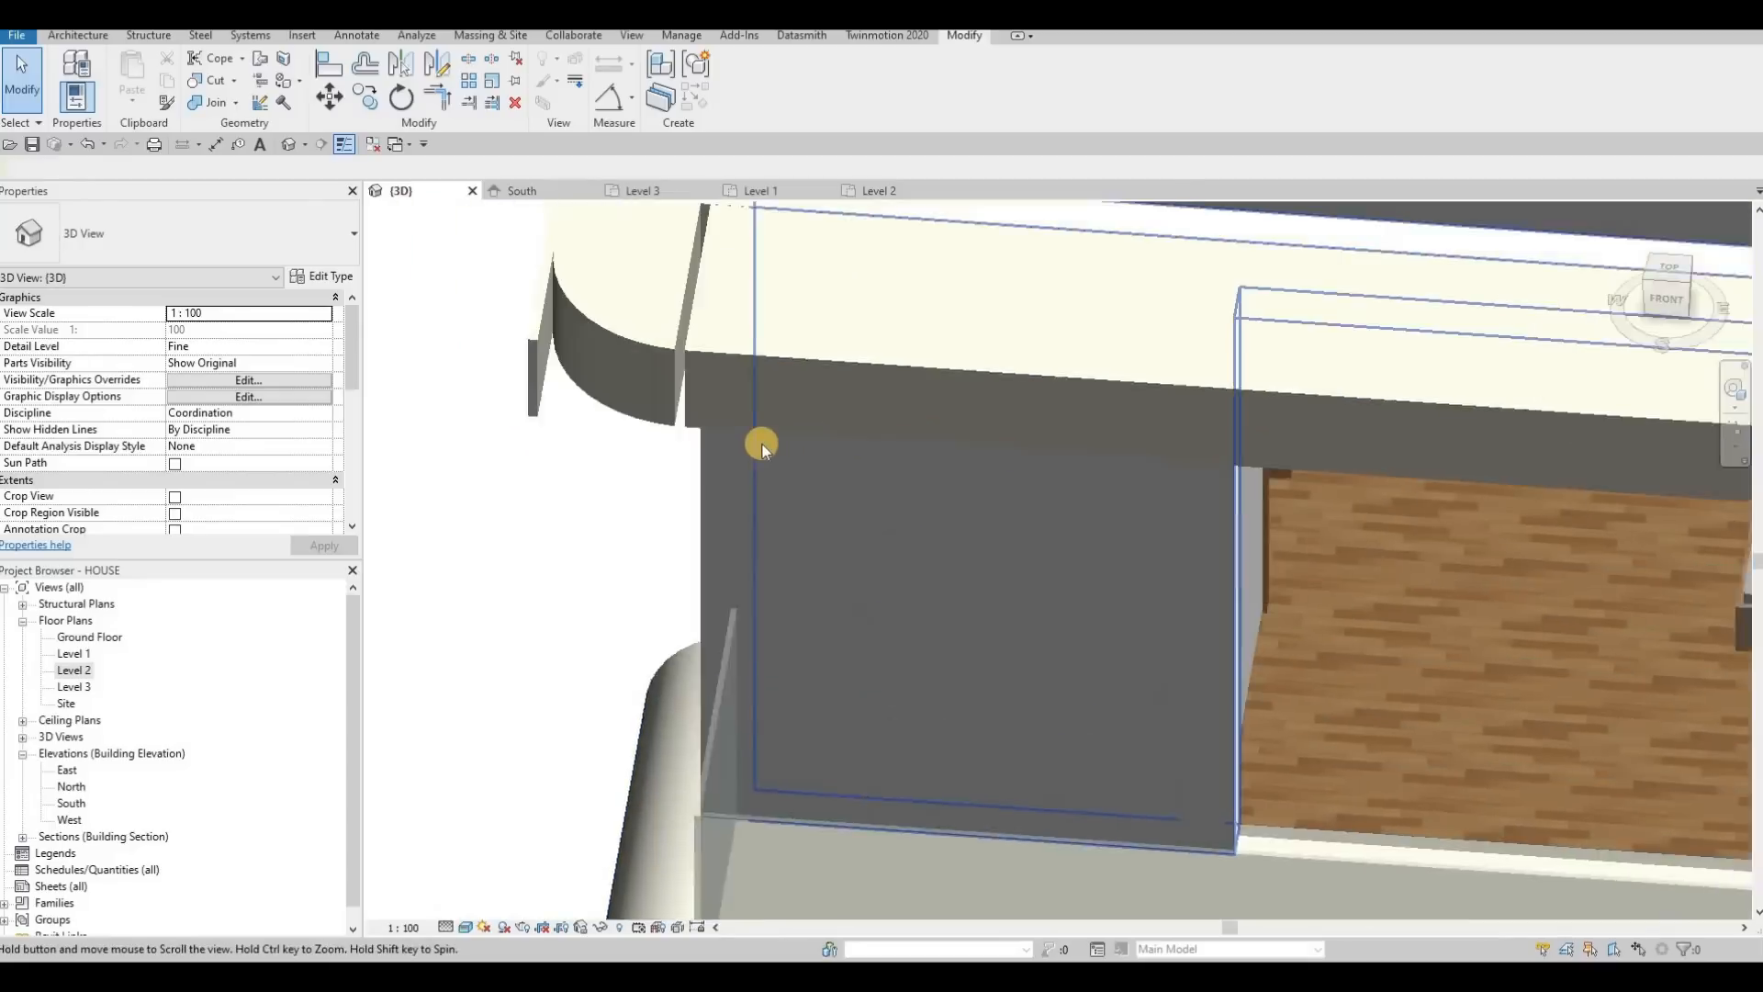
key(Escape)
key(Escape)
key(l)
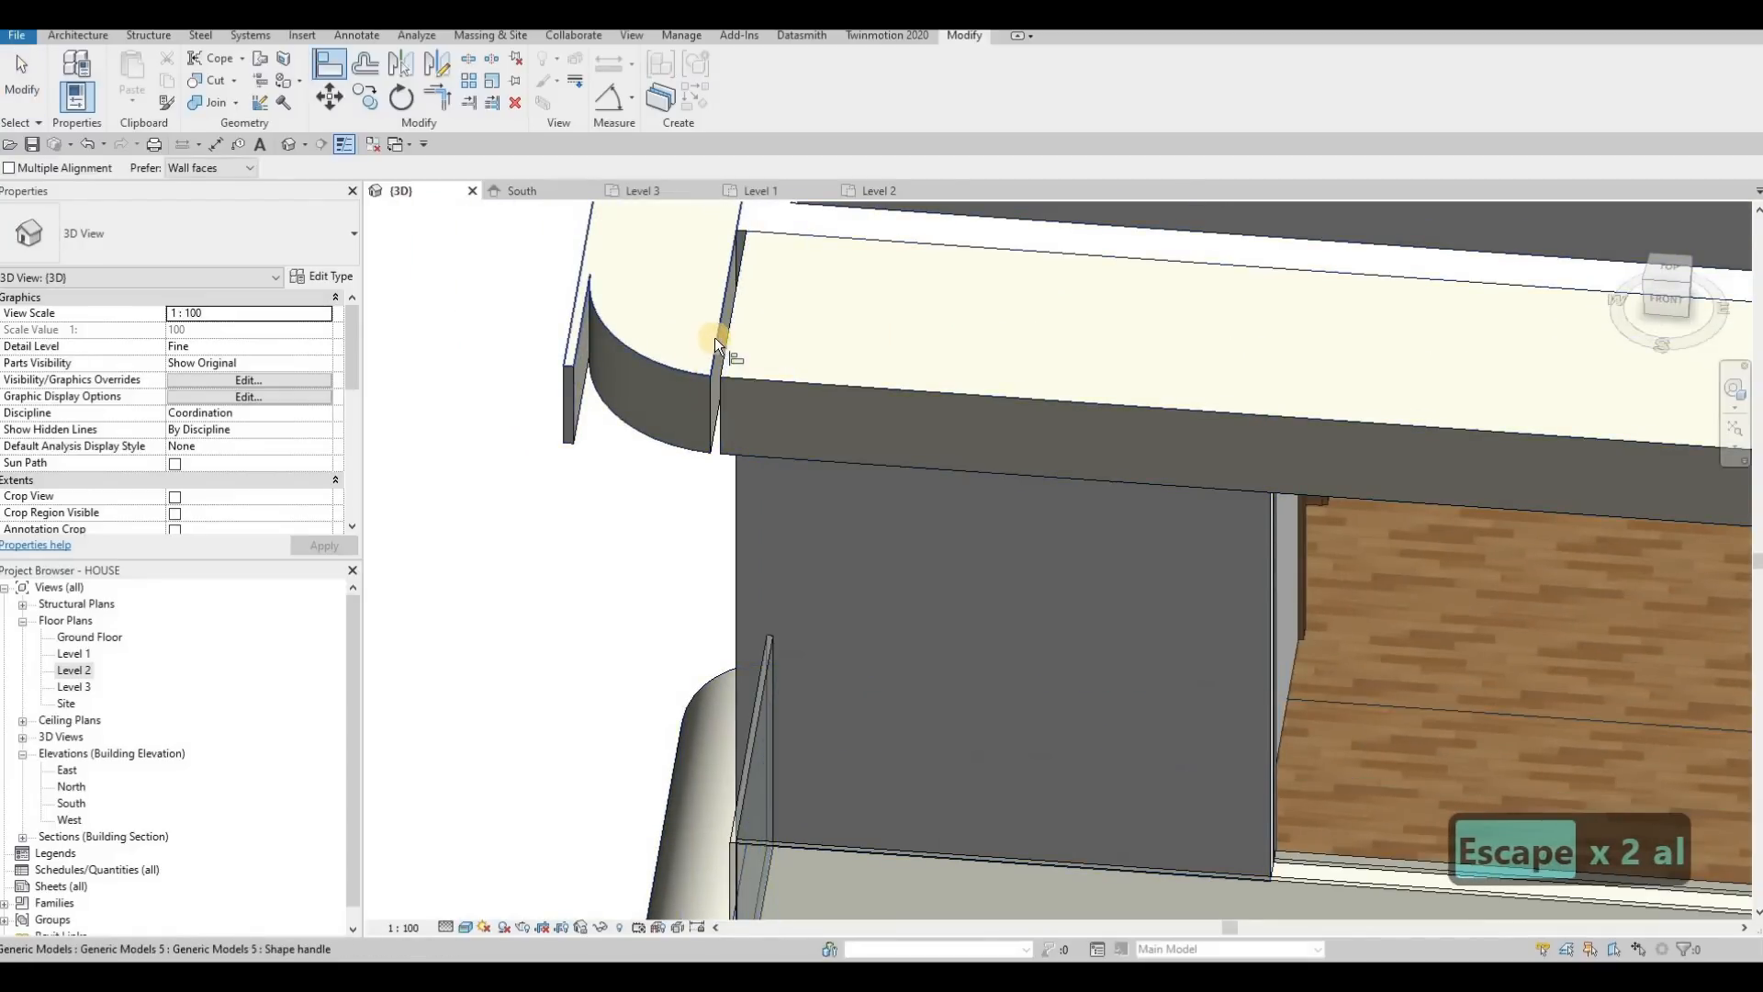
click(726, 337)
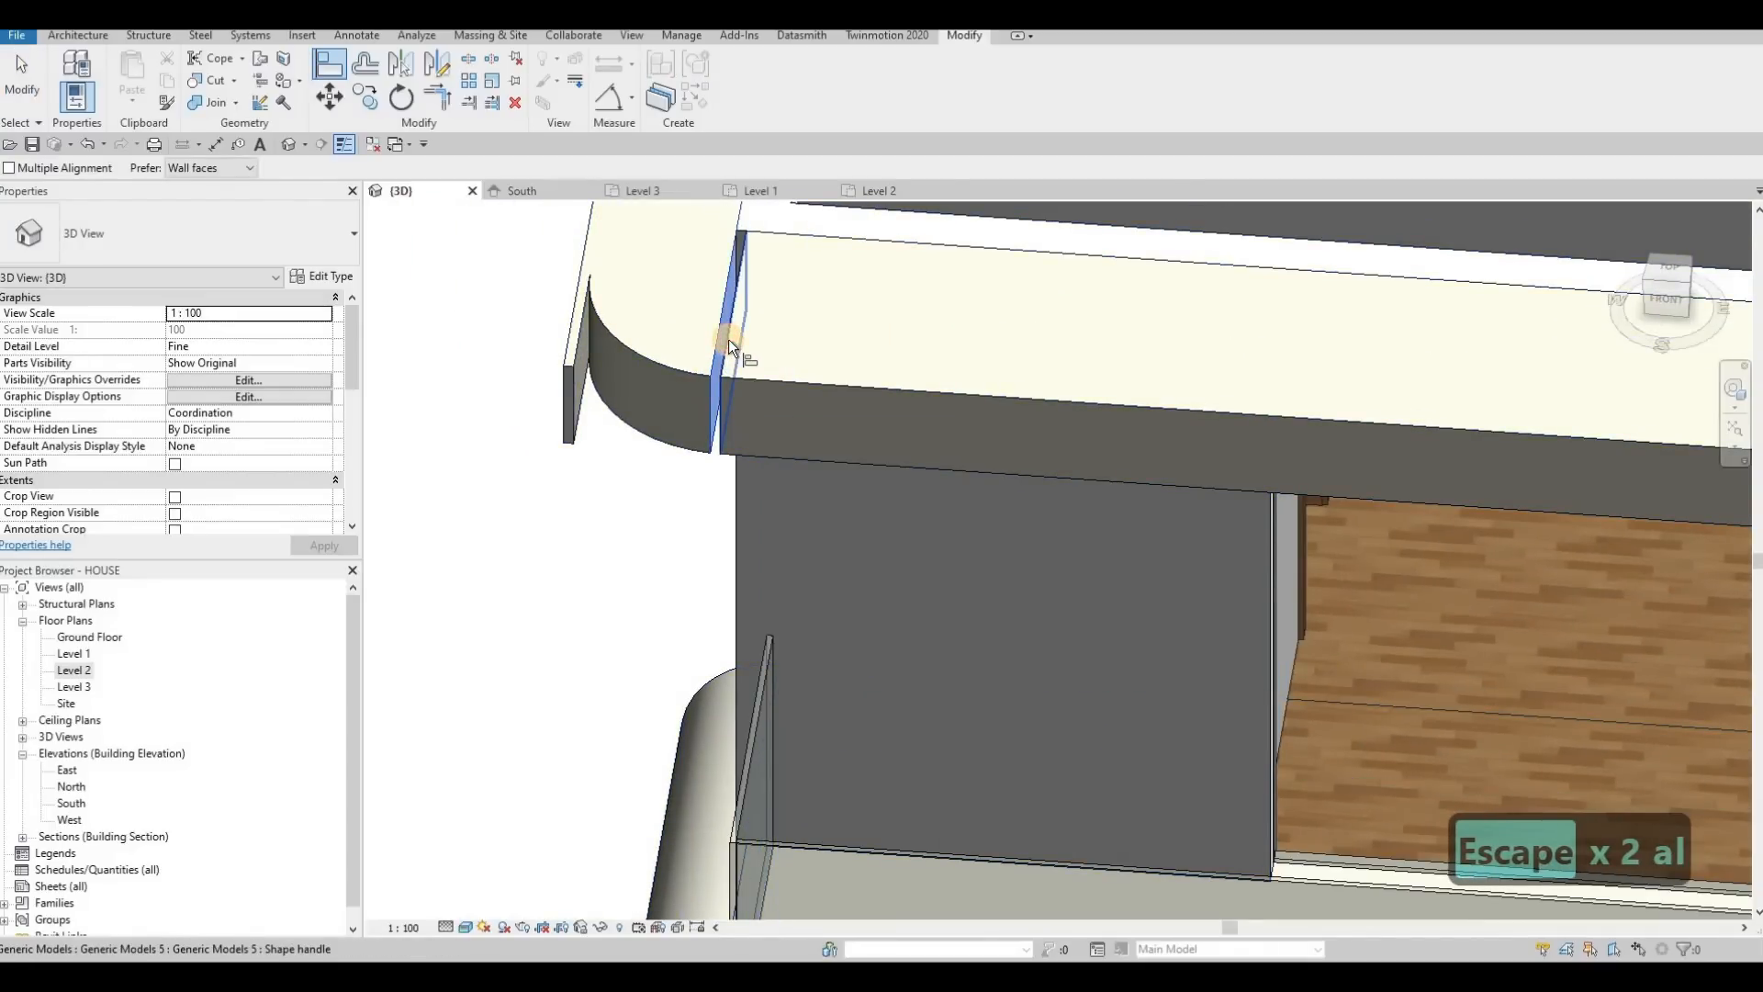
click(730, 339)
scroll(682, 357, down, 2)
key(Escape)
key(Escape)
key(Escape)
Open the roof-overhang generic model for in-place editing and select the void extrusion that cuts its rounded front corner
click(680, 360)
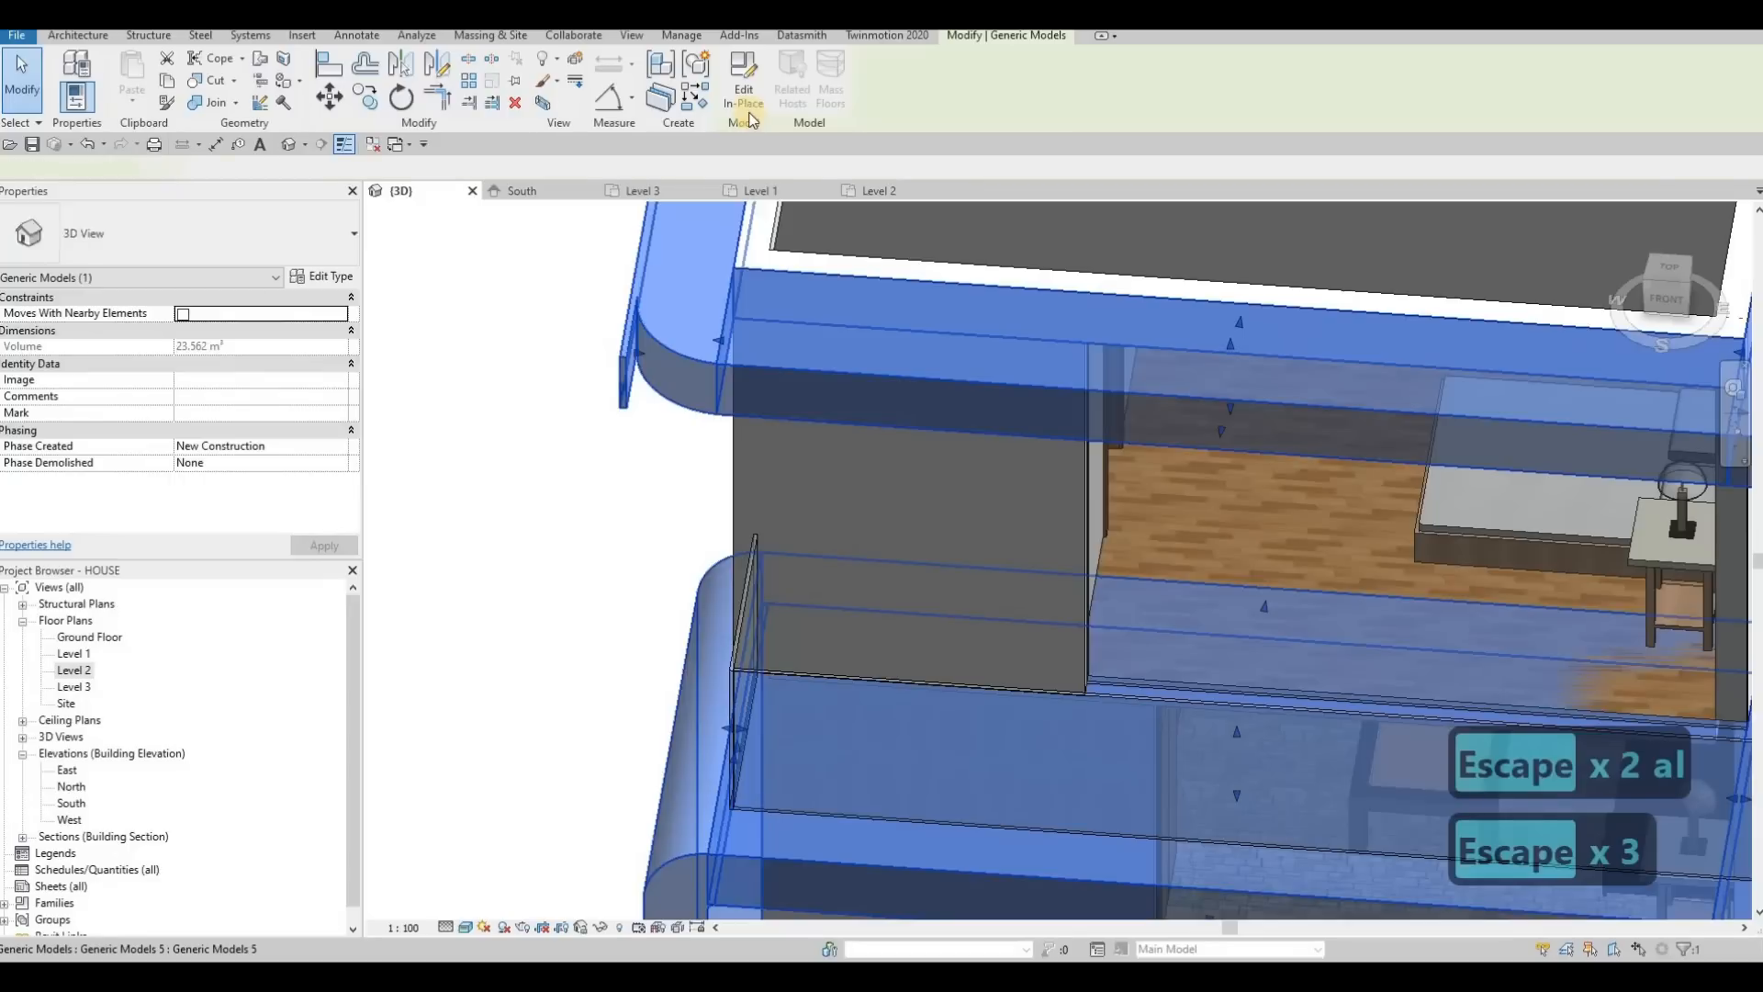
double_click(645, 351)
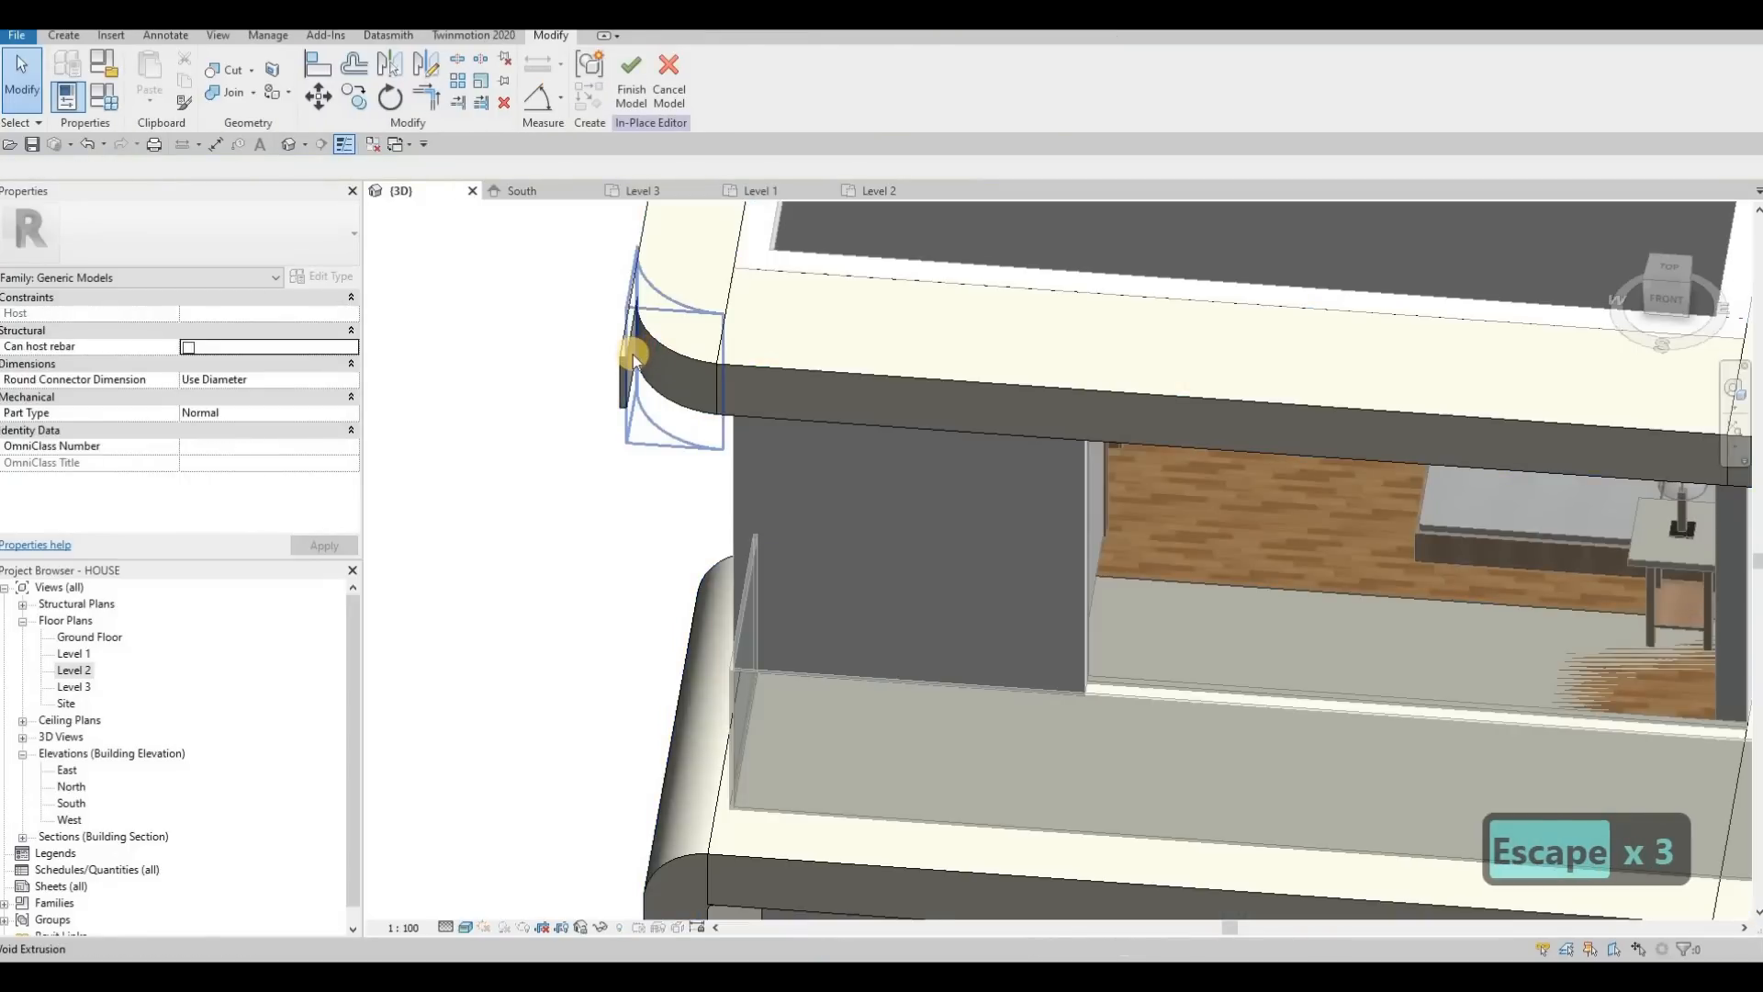
click(700, 401)
Try to shift the whole corner void extrusion outwards to take in the leftover strip at the overhang's end
shift+middle_drag(636, 365, 618, 351)
scroll(611, 354, up, 1)
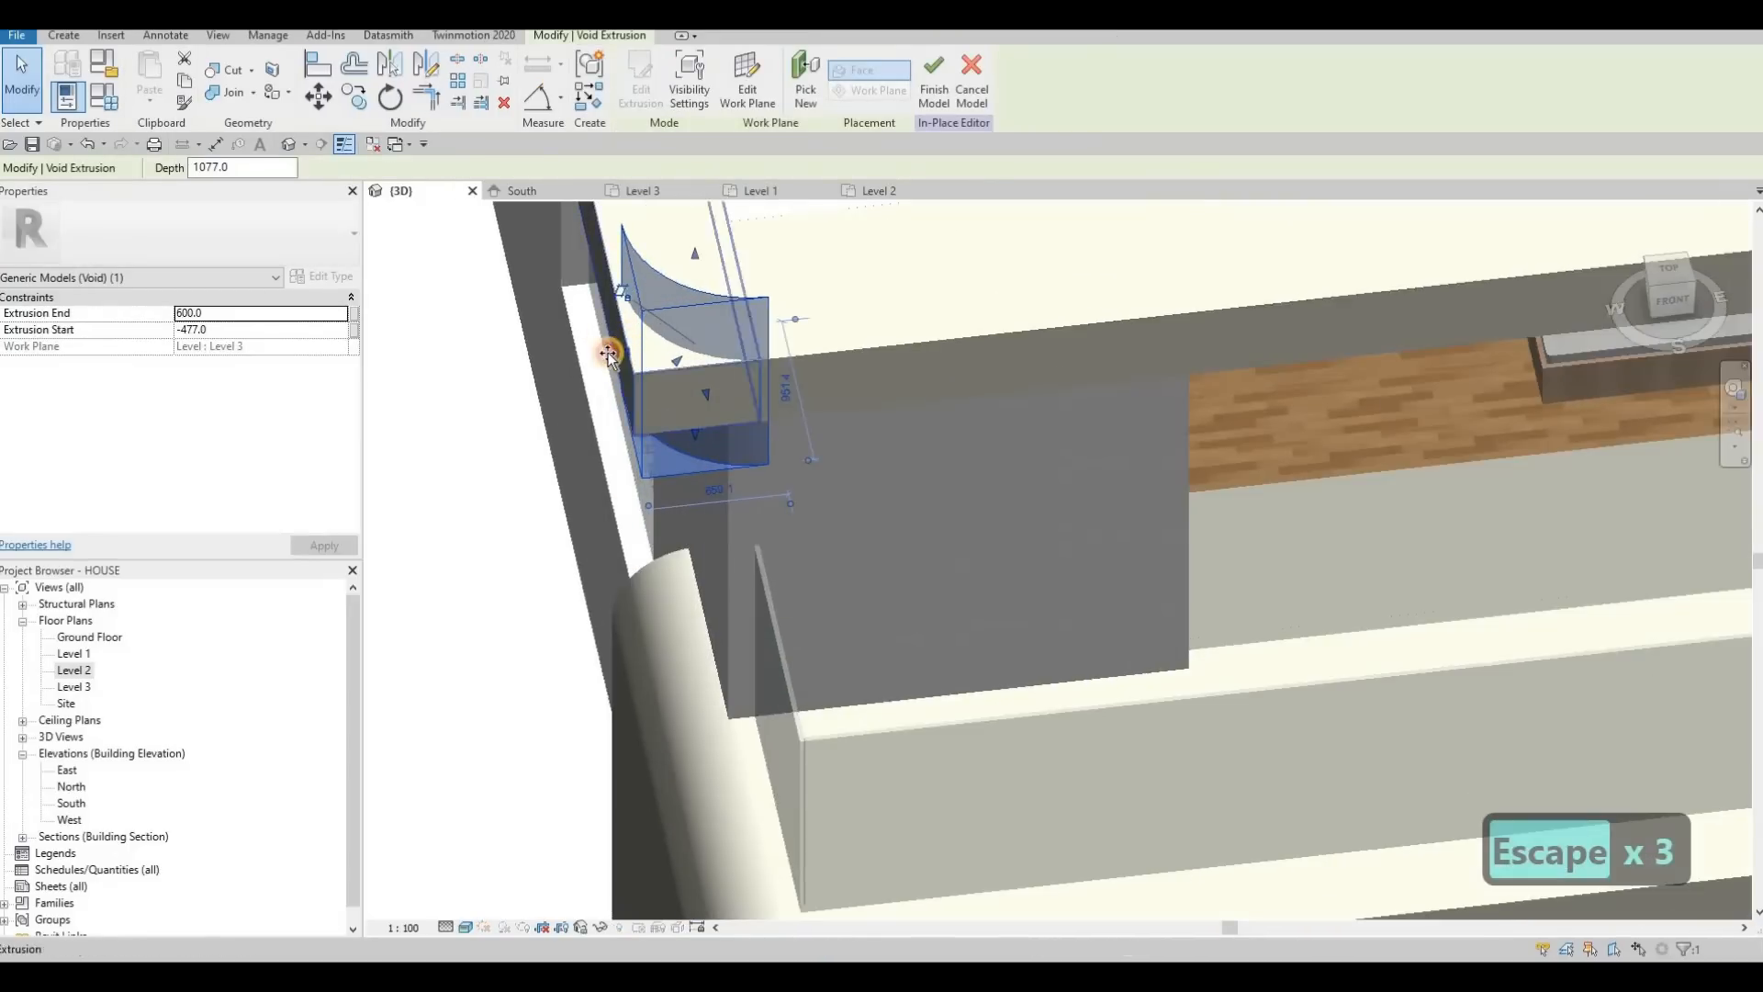
drag(606, 356, 672, 388)
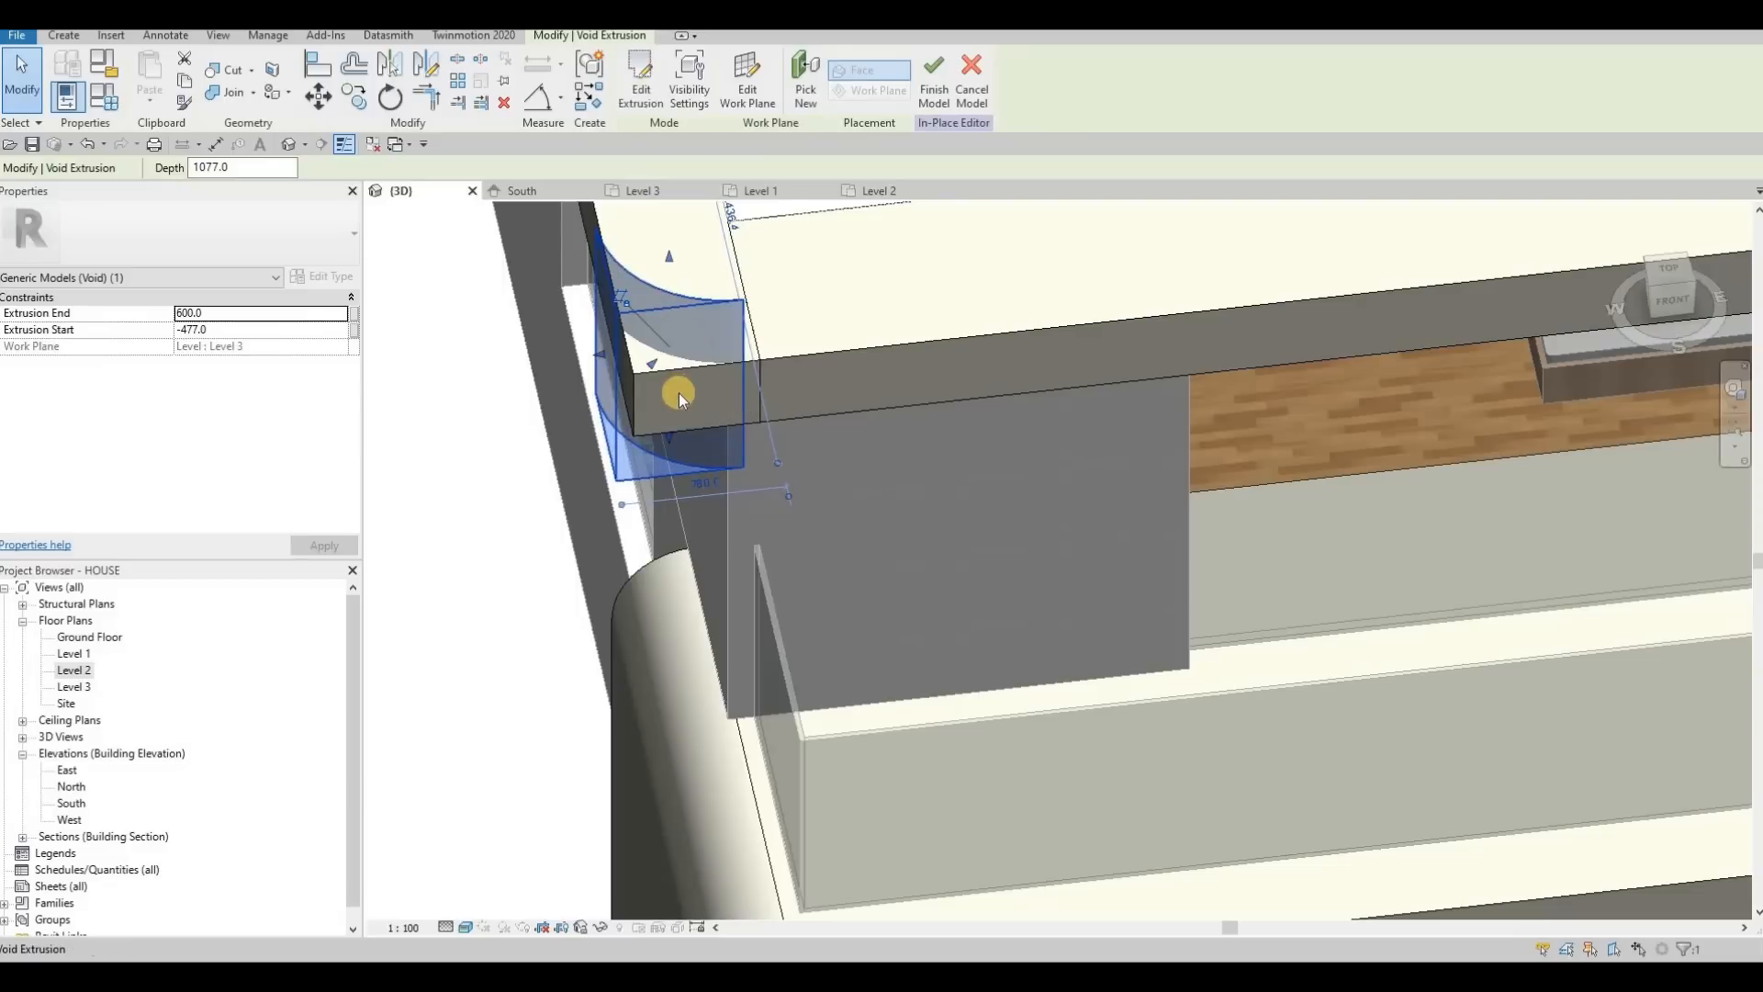
key(ctrl+z)
Edit the corner void's sketch, moving its outer straight edge outwards to a width of 720 mm past the leftover strip
shift+middle_drag(624, 447, 648, 318)
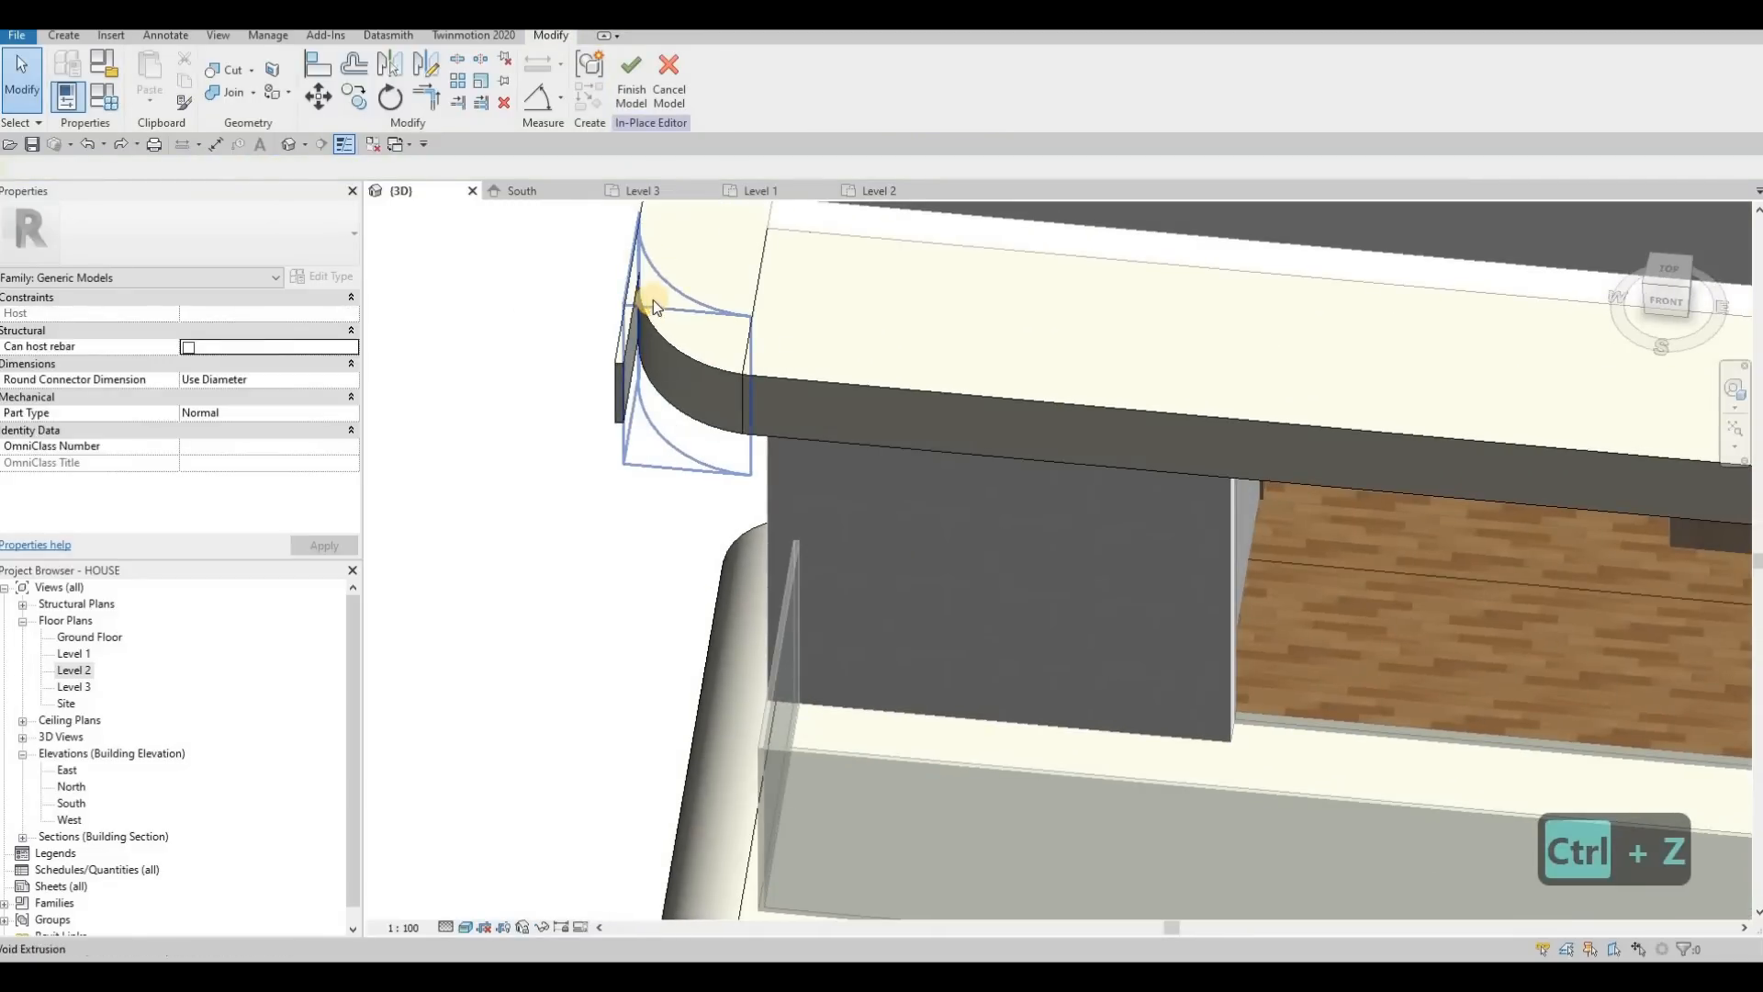
click(652, 305)
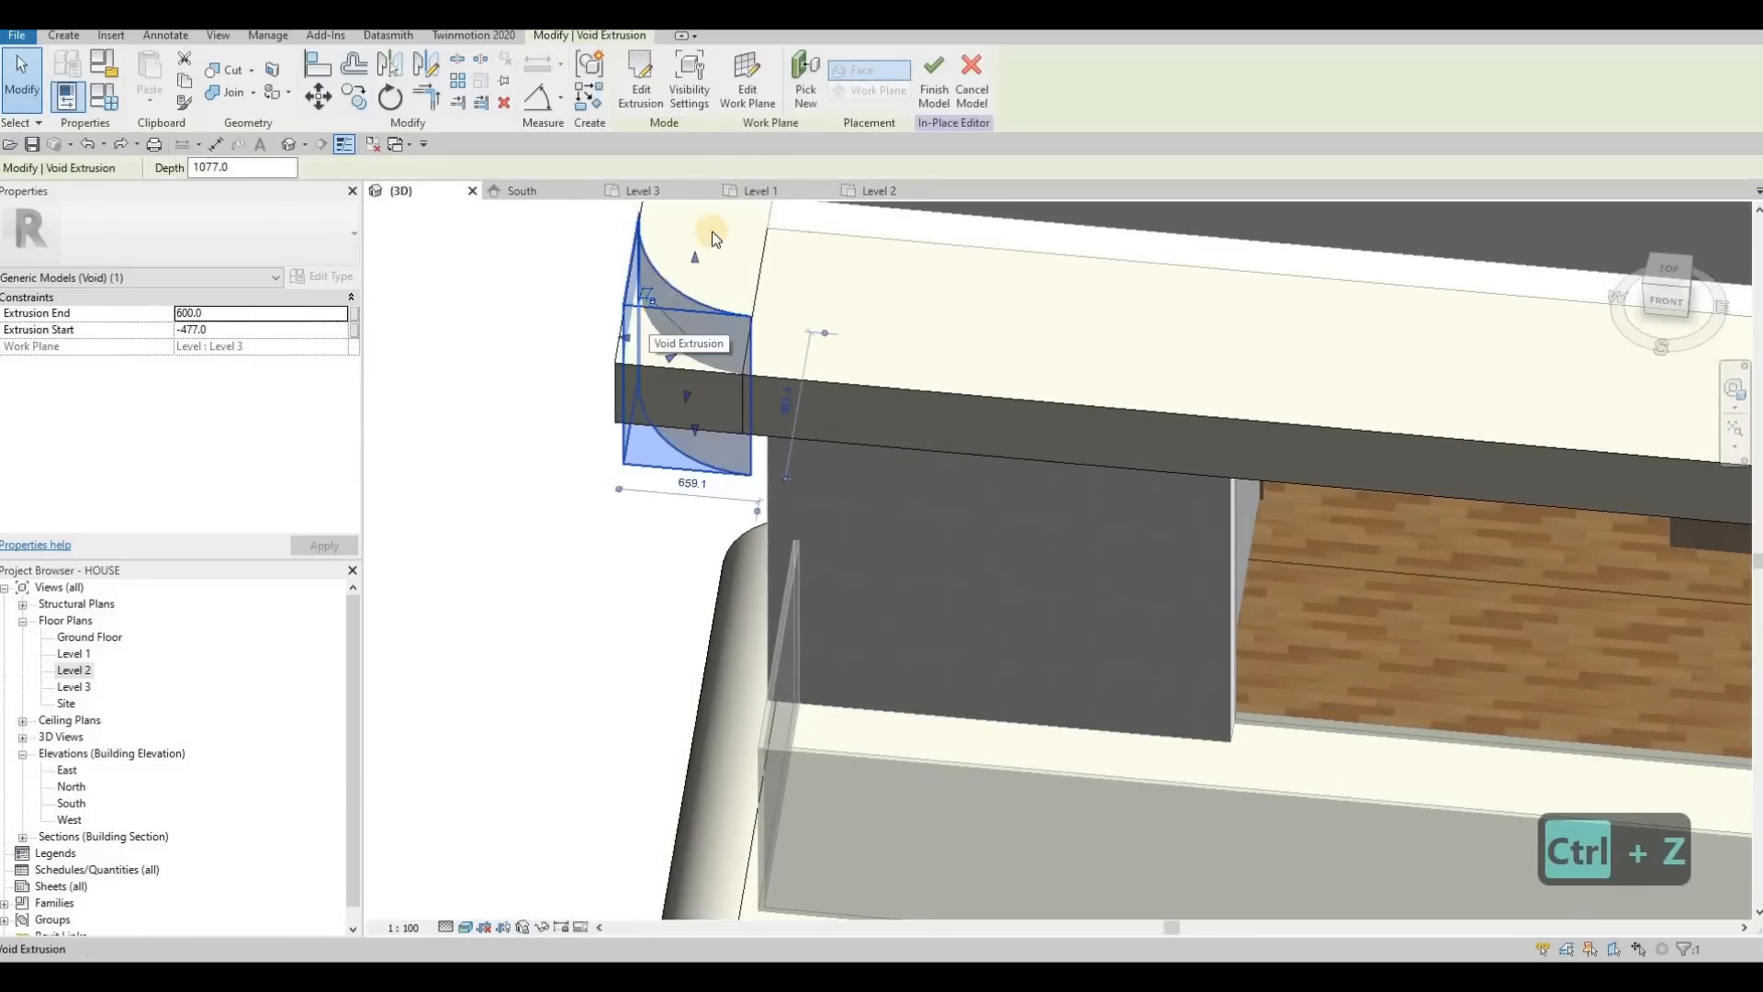
double_click(632, 336)
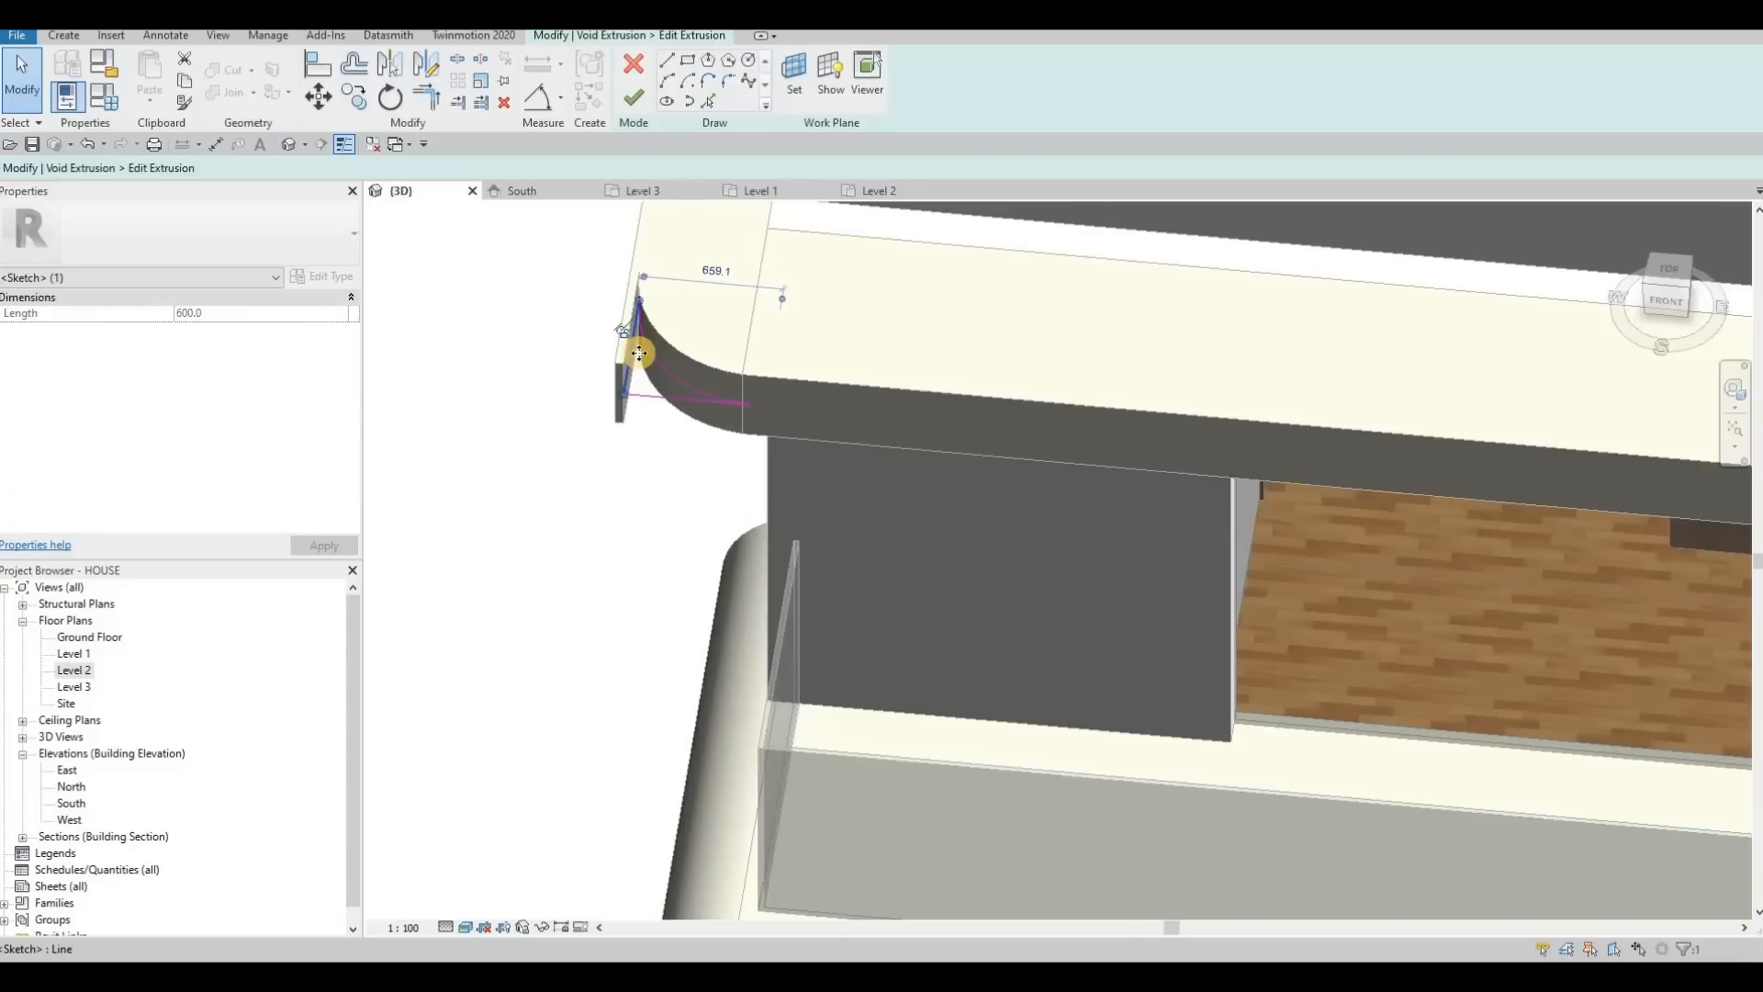
scroll(639, 353, up, 2)
drag(613, 351, 591, 353)
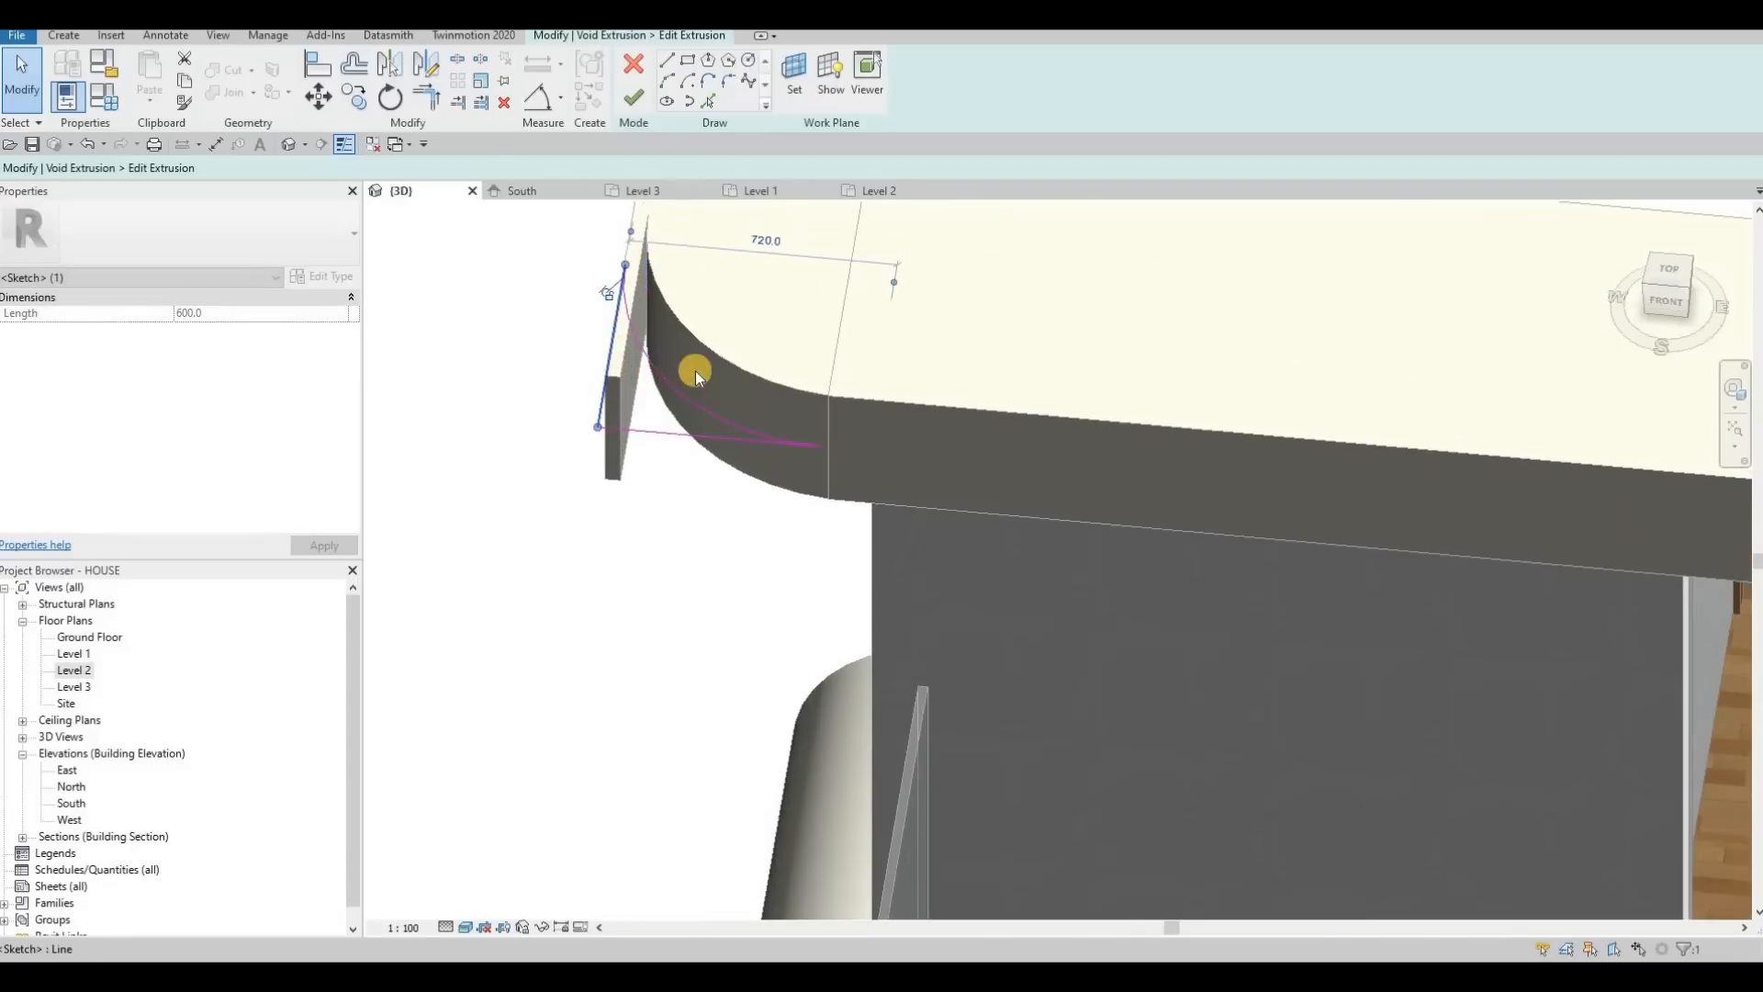
click(635, 97)
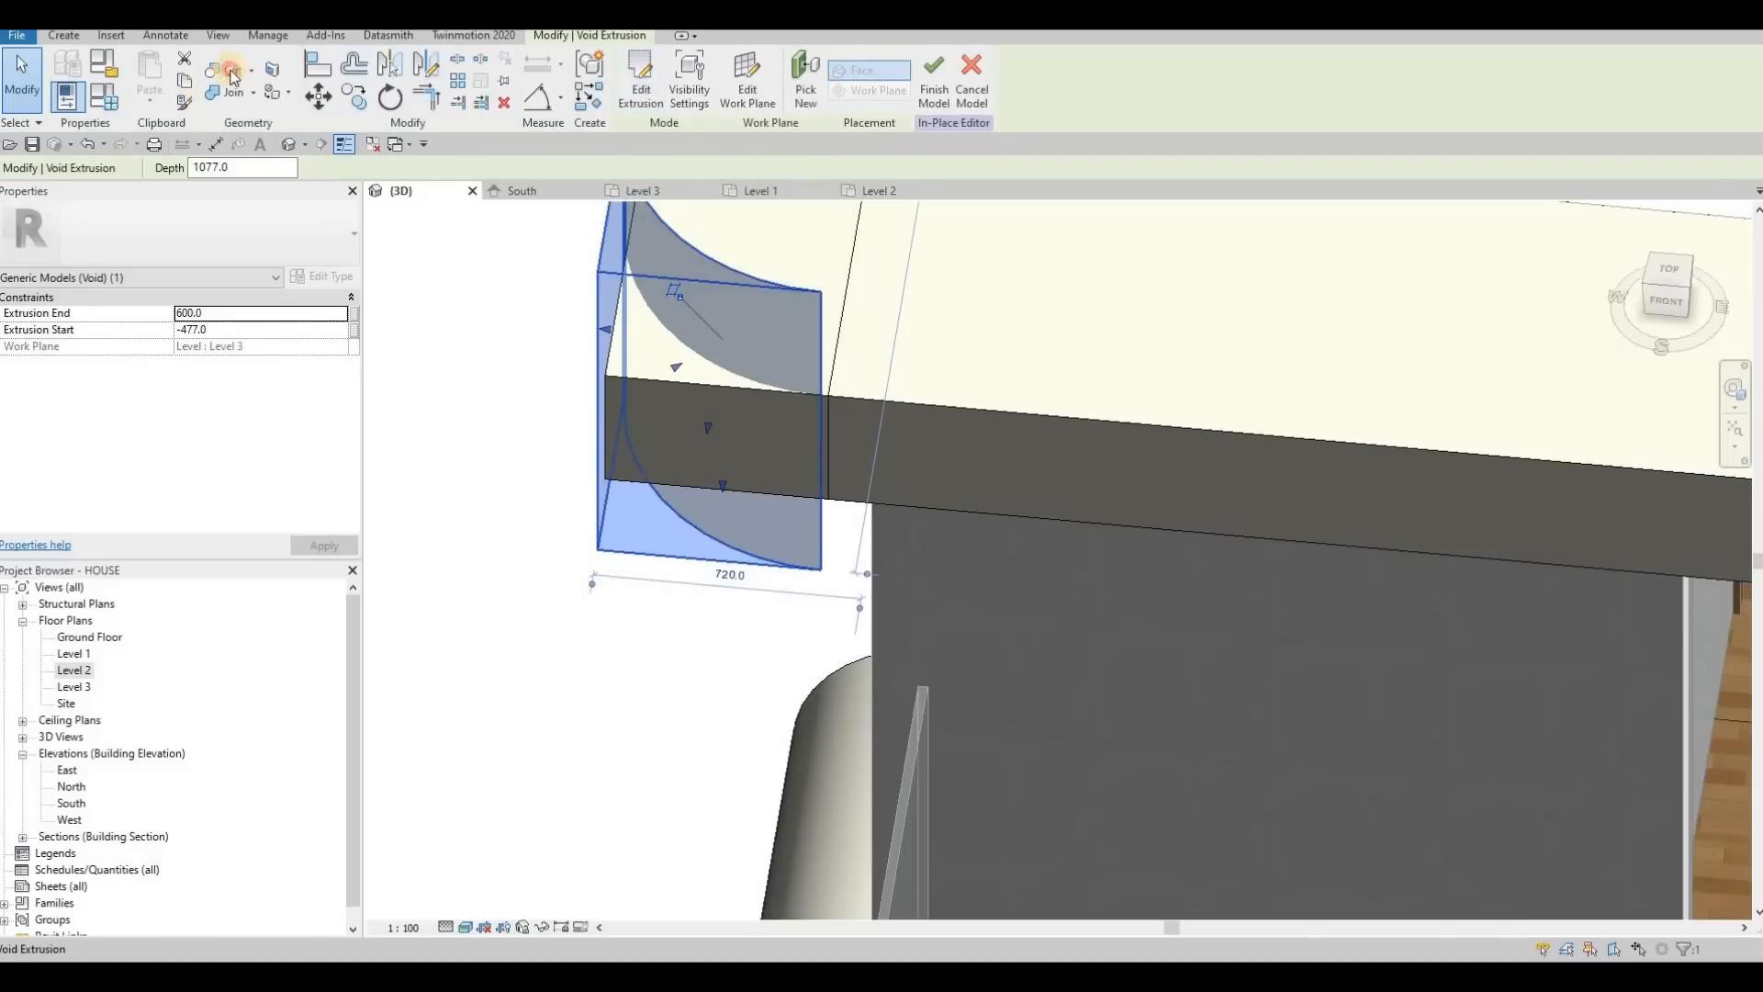
Cut the widened void from the roof overhang's corner and finish the in-place model
click(697, 376)
scroll(802, 384, down, 2)
key(Escape)
shift+middle_drag(905, 276, 1110, 404)
key(Escape)
scroll(934, 361, down, 4)
scroll(917, 450, down, 1)
scroll(1110, 404, down, 4)
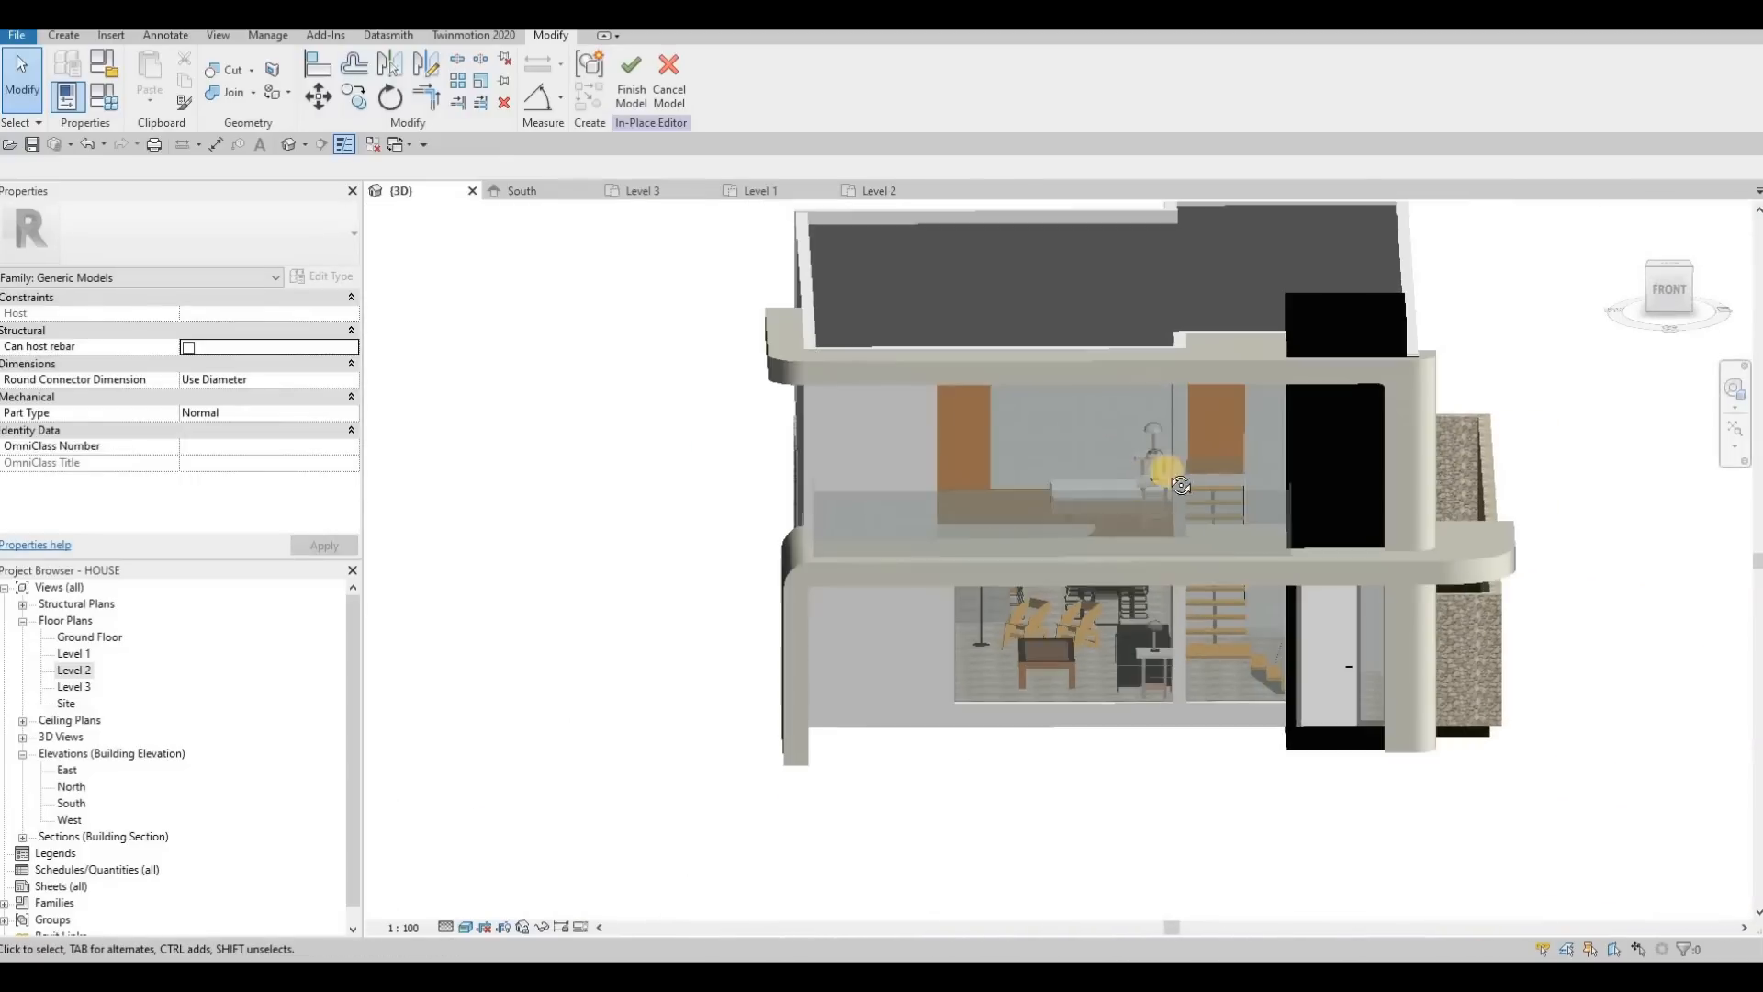
shift+middle_drag(1225, 467, 570, 204)
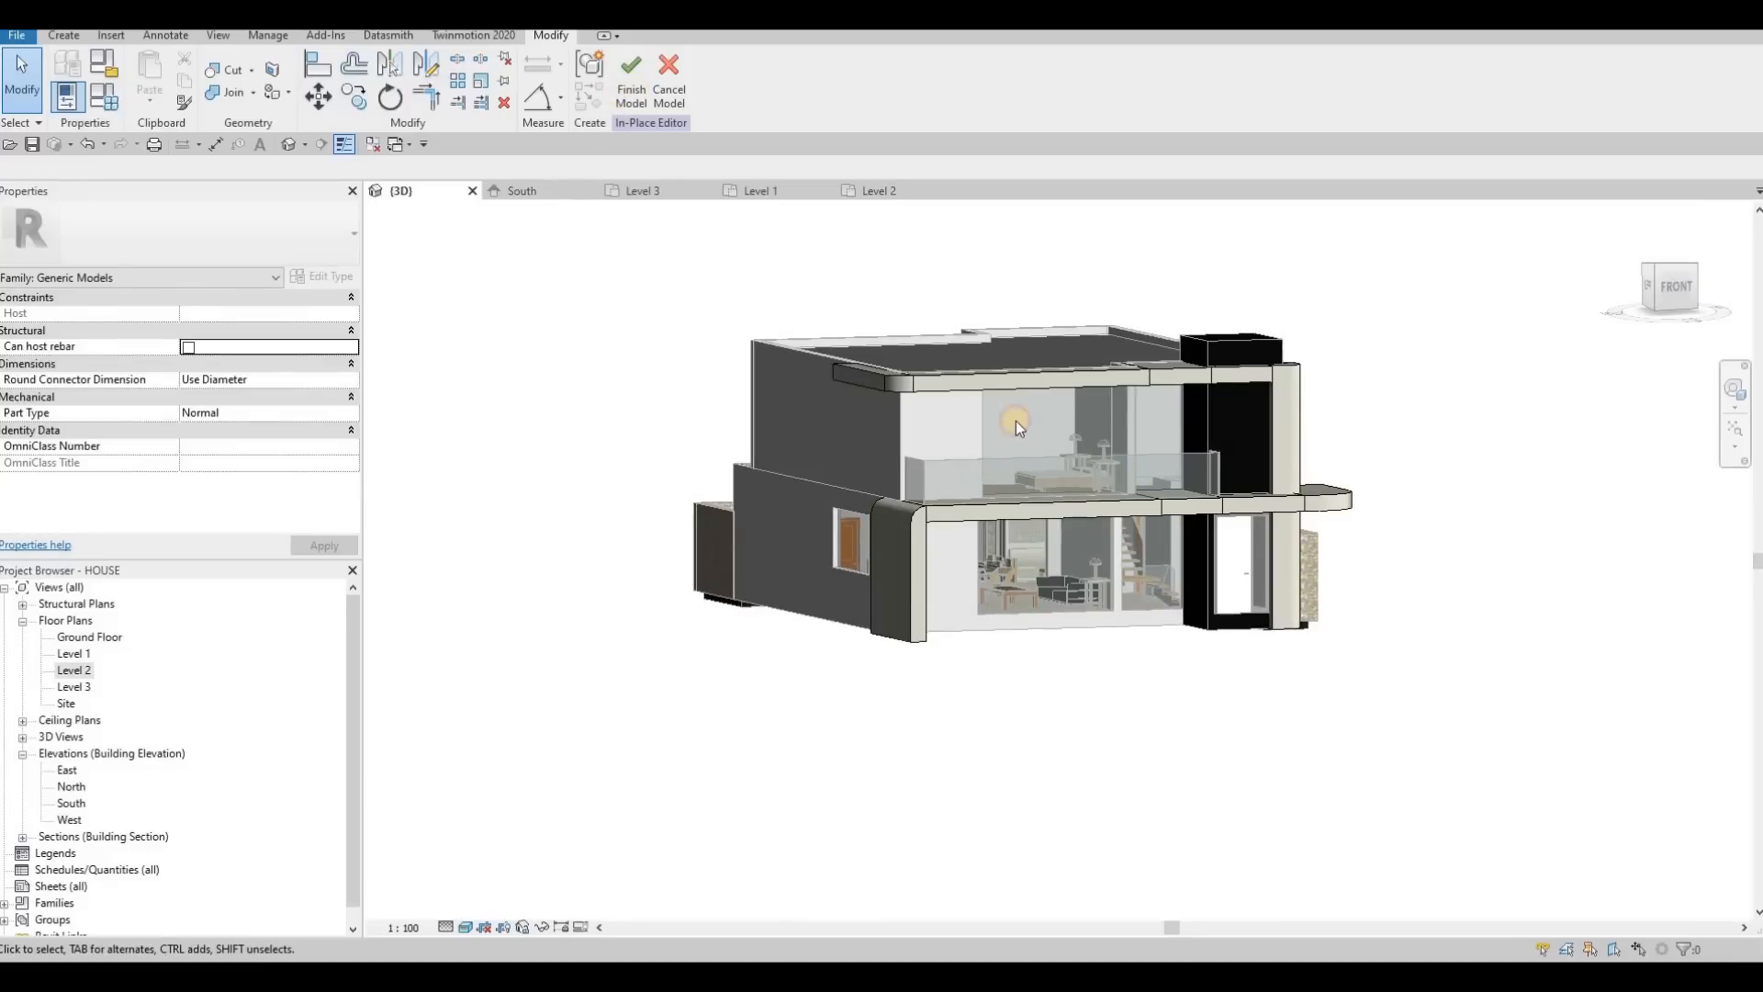
shift+middle_drag(1016, 421, 854, 598)
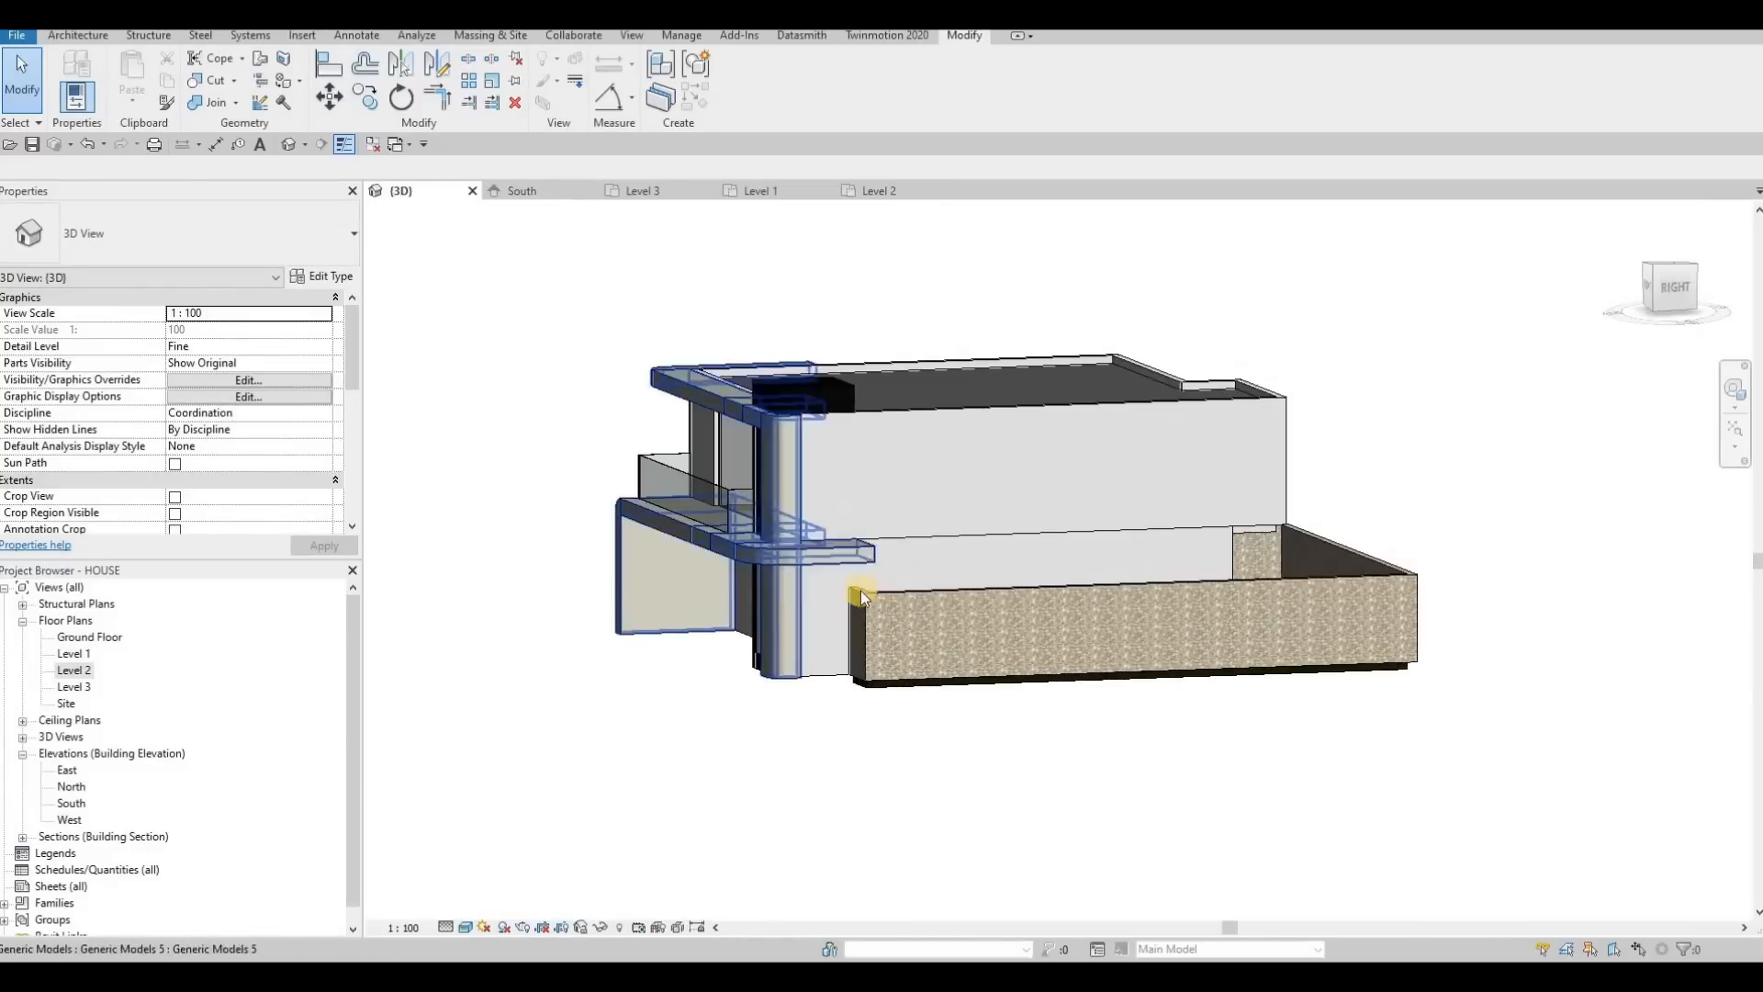
Raise the short front garden wall to the slab's underside and set the other three garden walls' top offset to -400
click(865, 575)
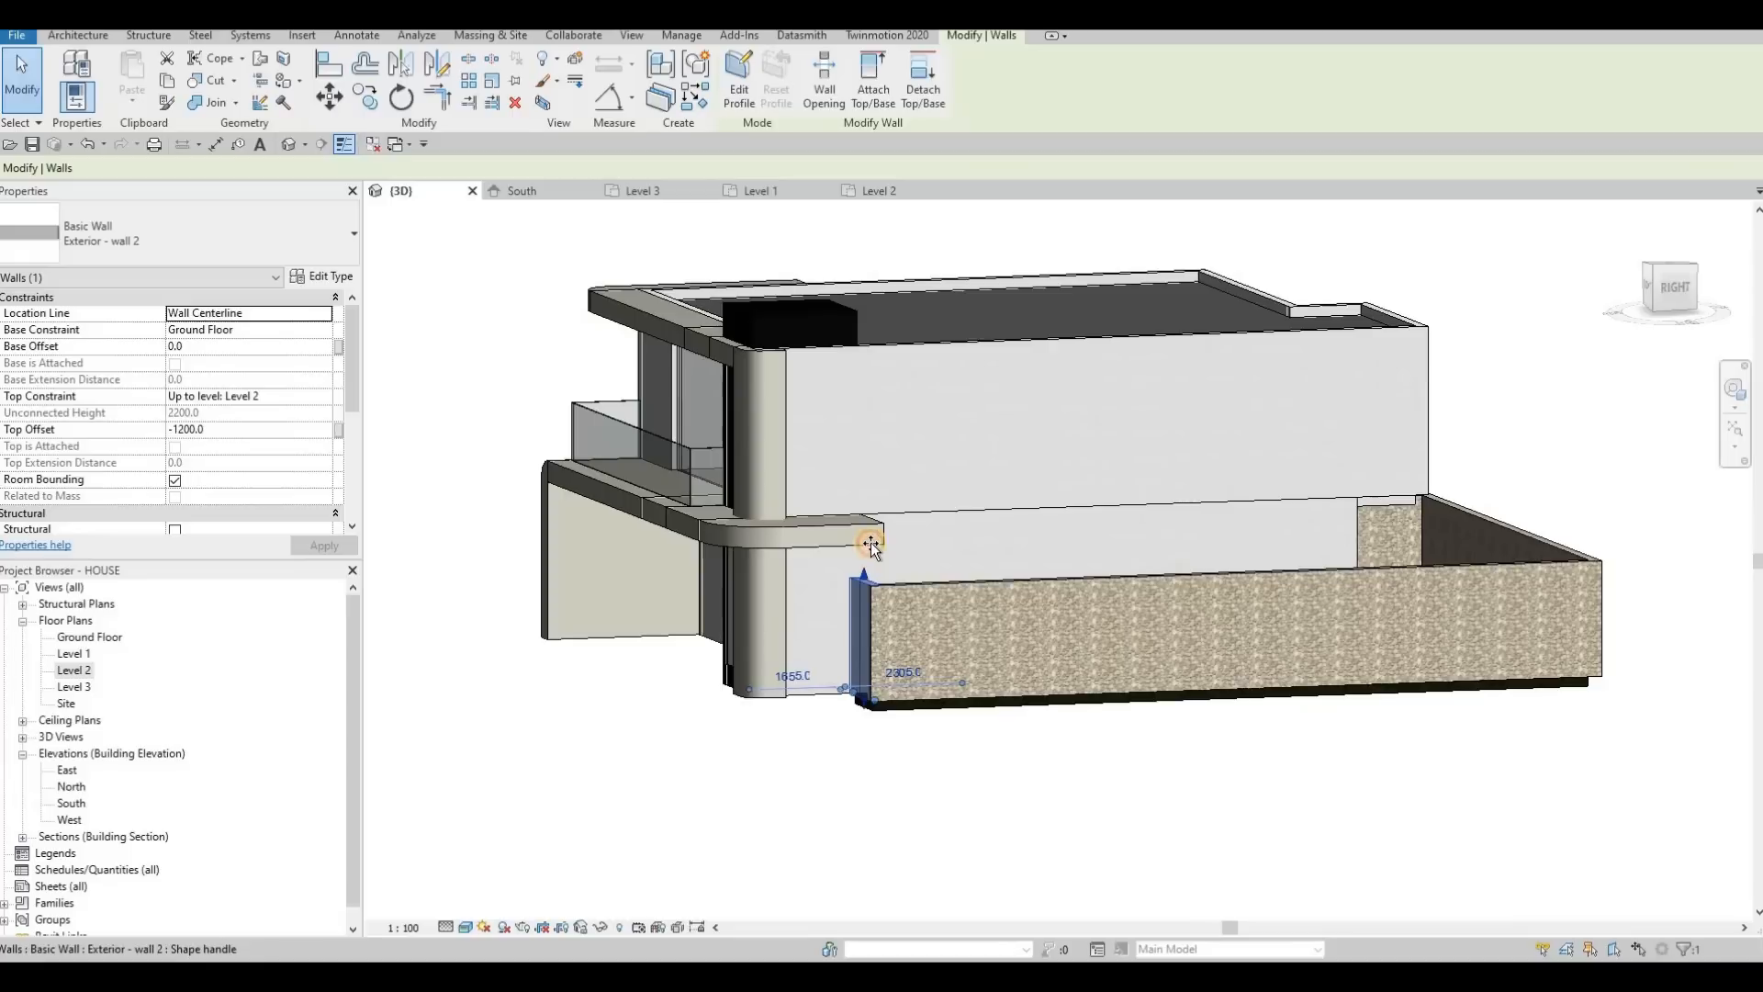
shift+middle_drag(677, 618, 945, 595)
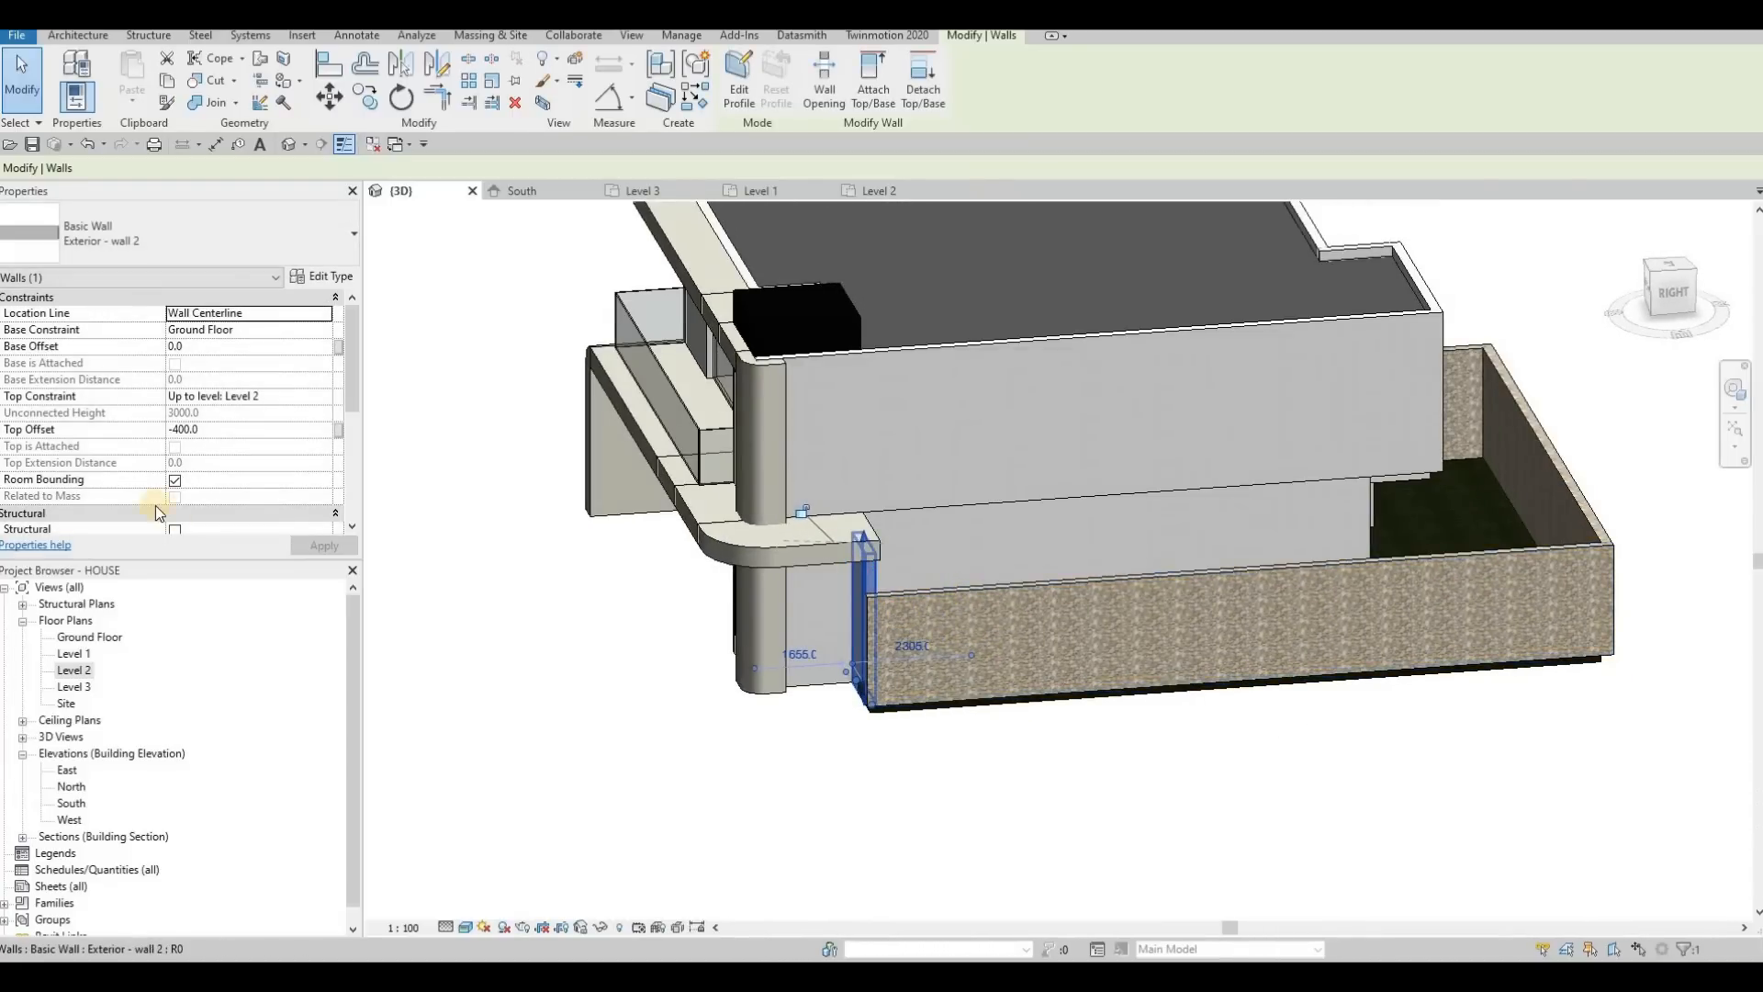
click(915, 613)
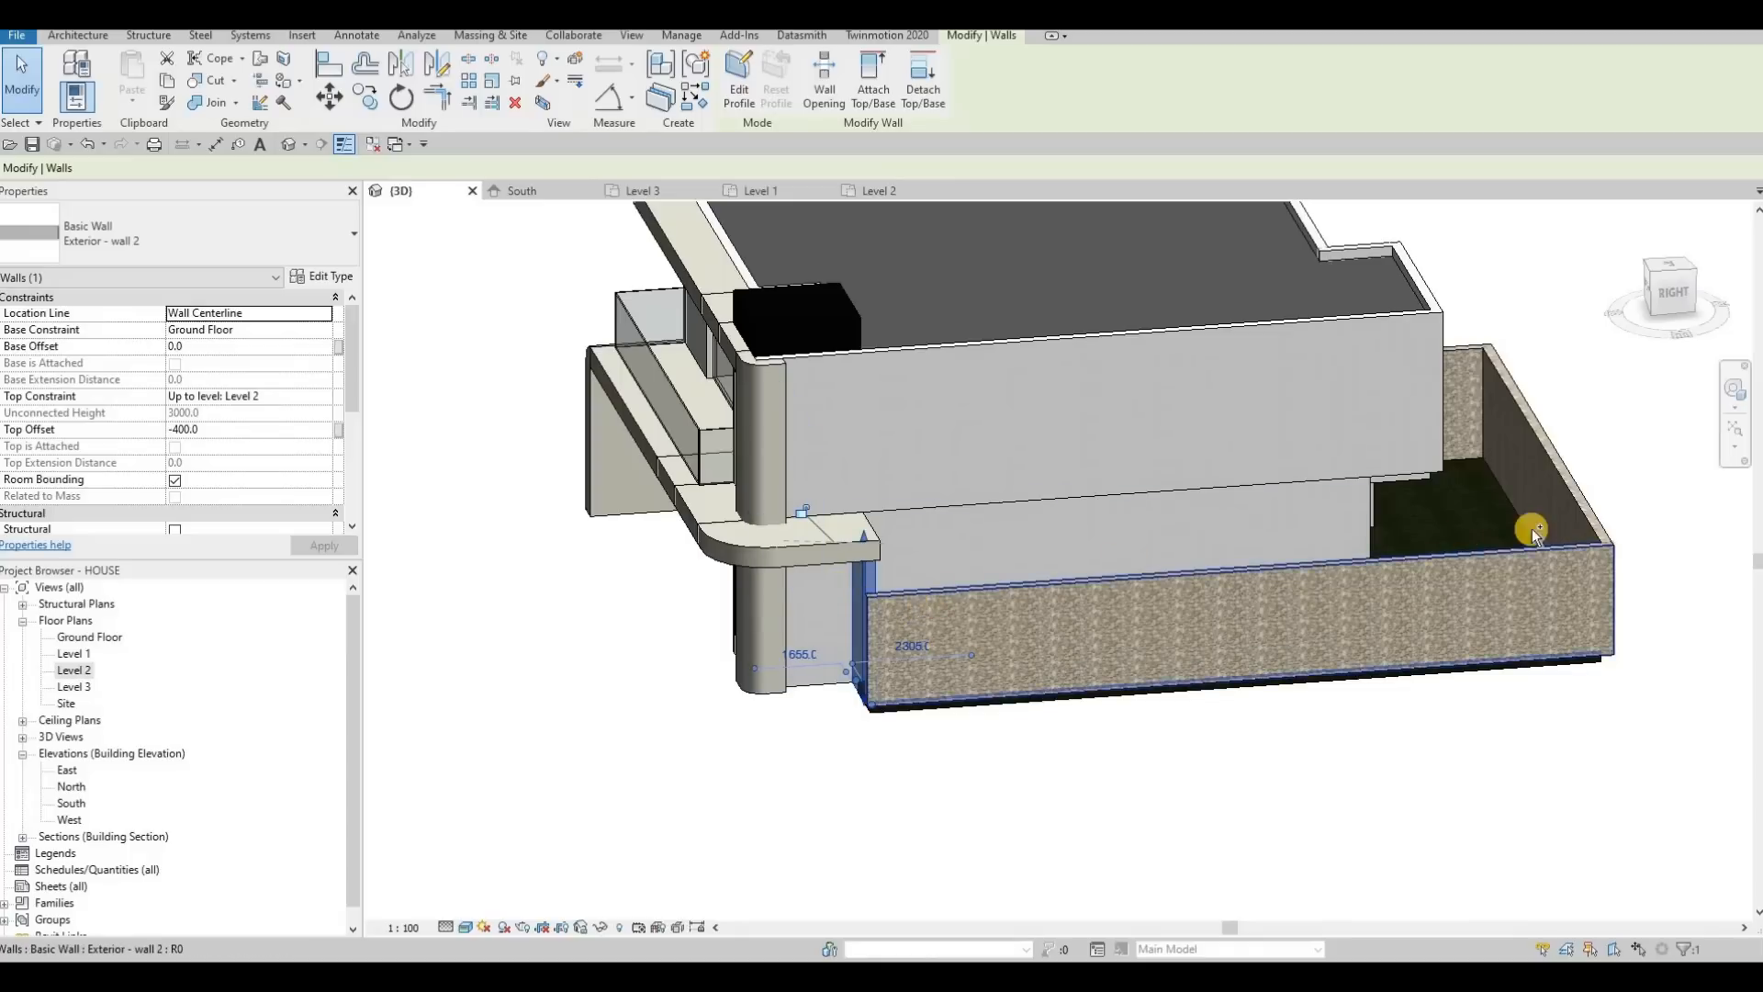
ctrl+click(1473, 371)
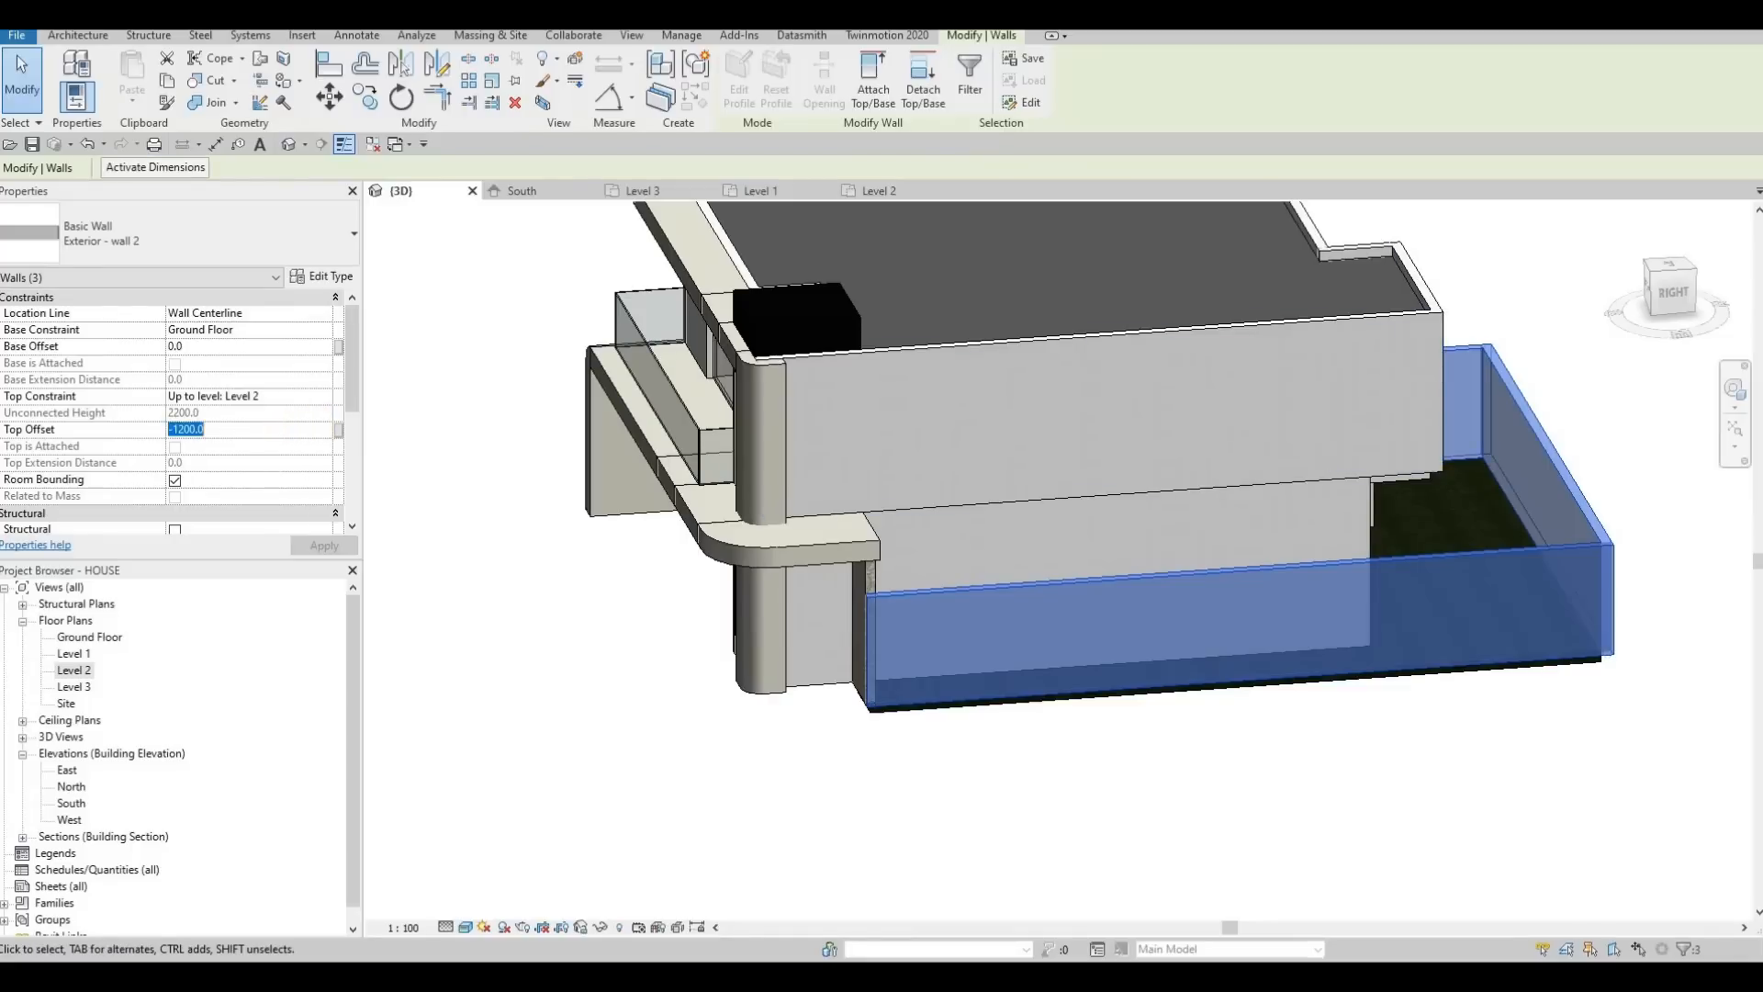
text(00)
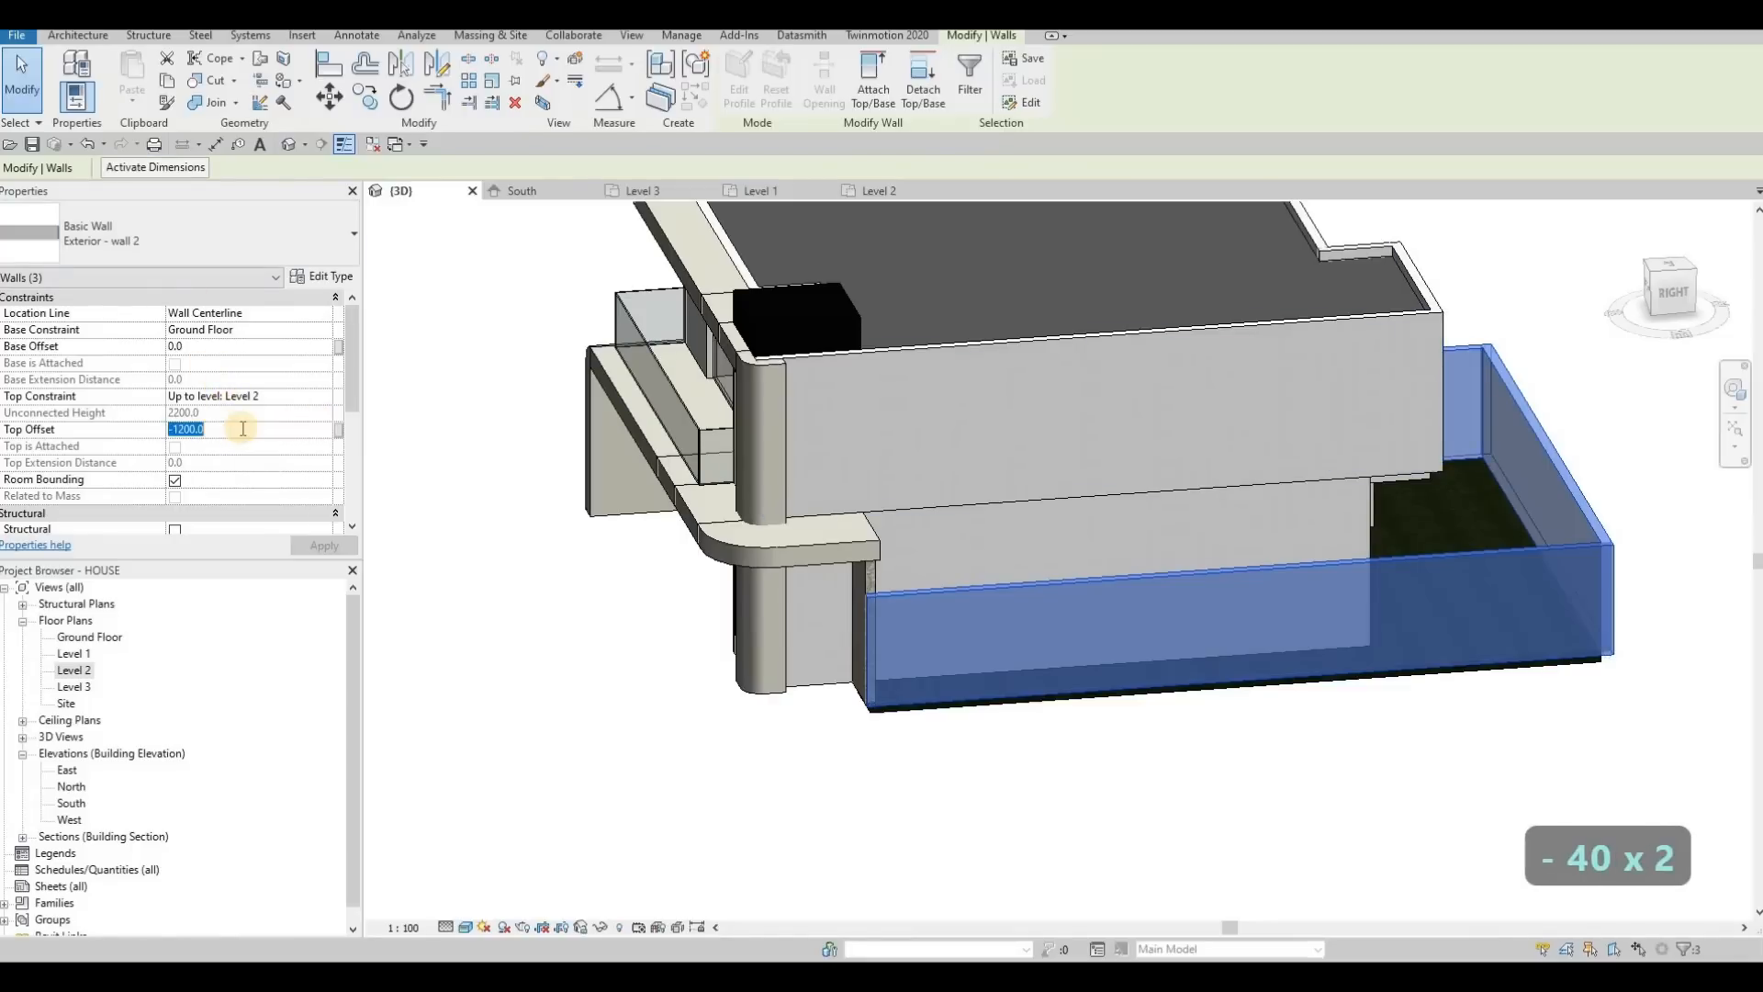
text(-)
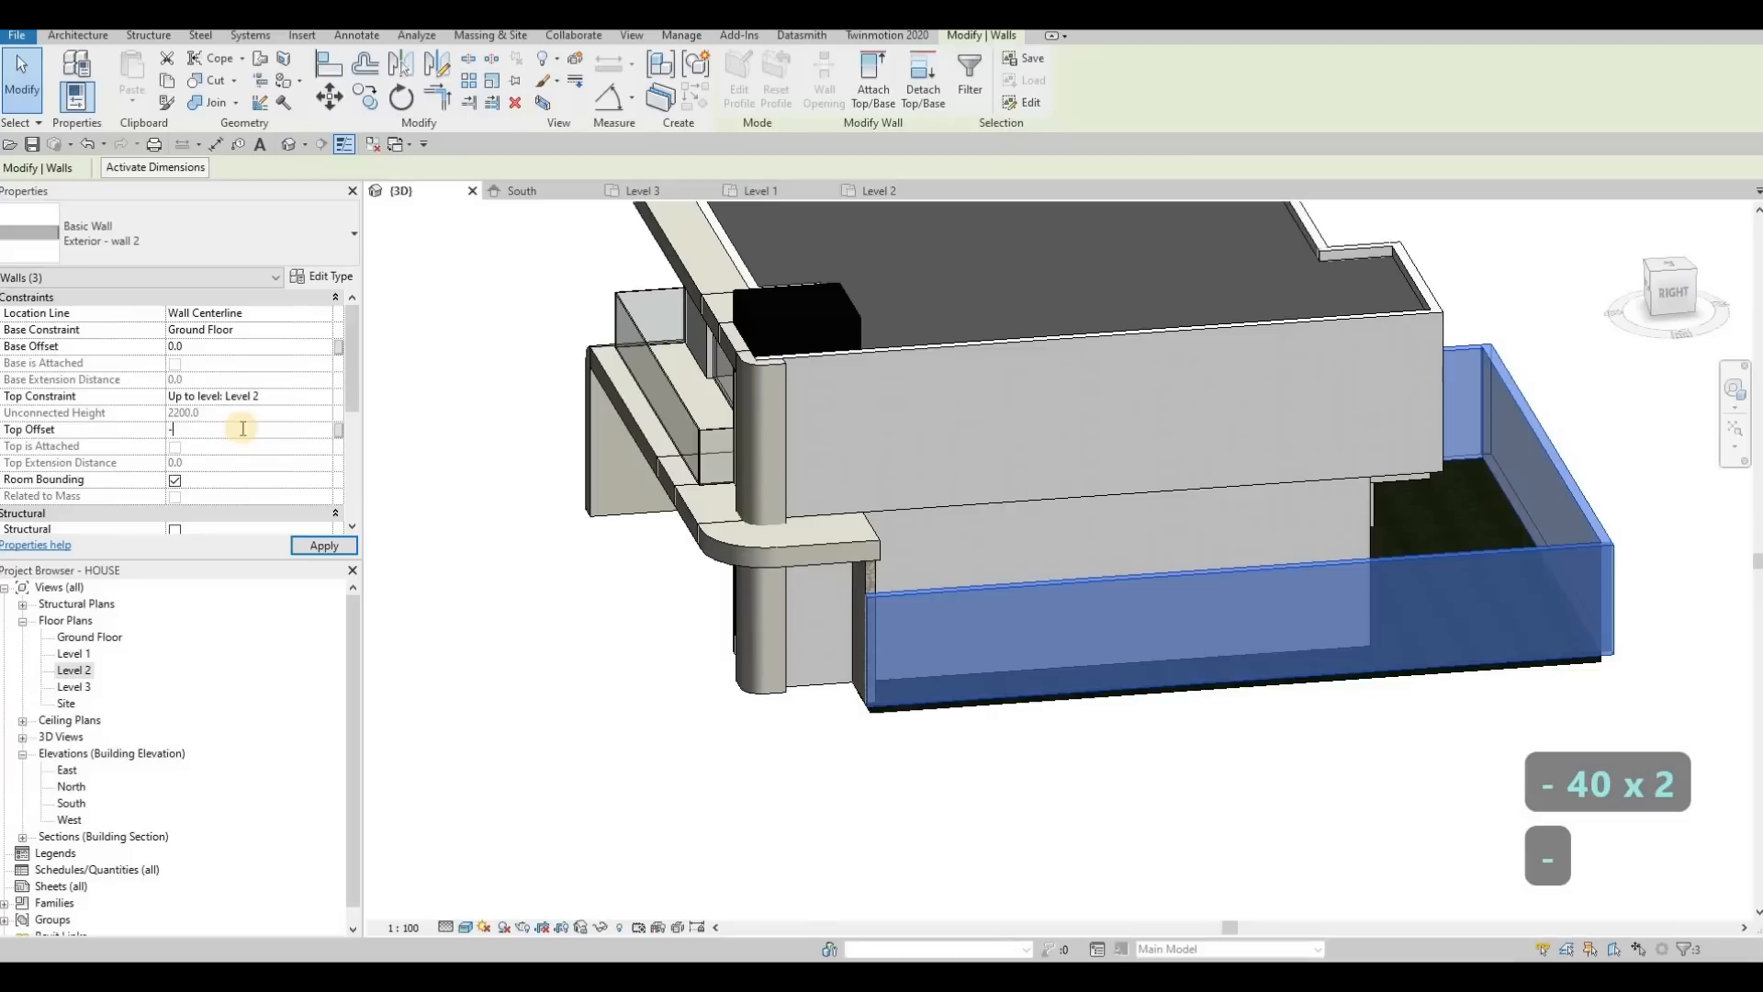
text(400)
click(324, 546)
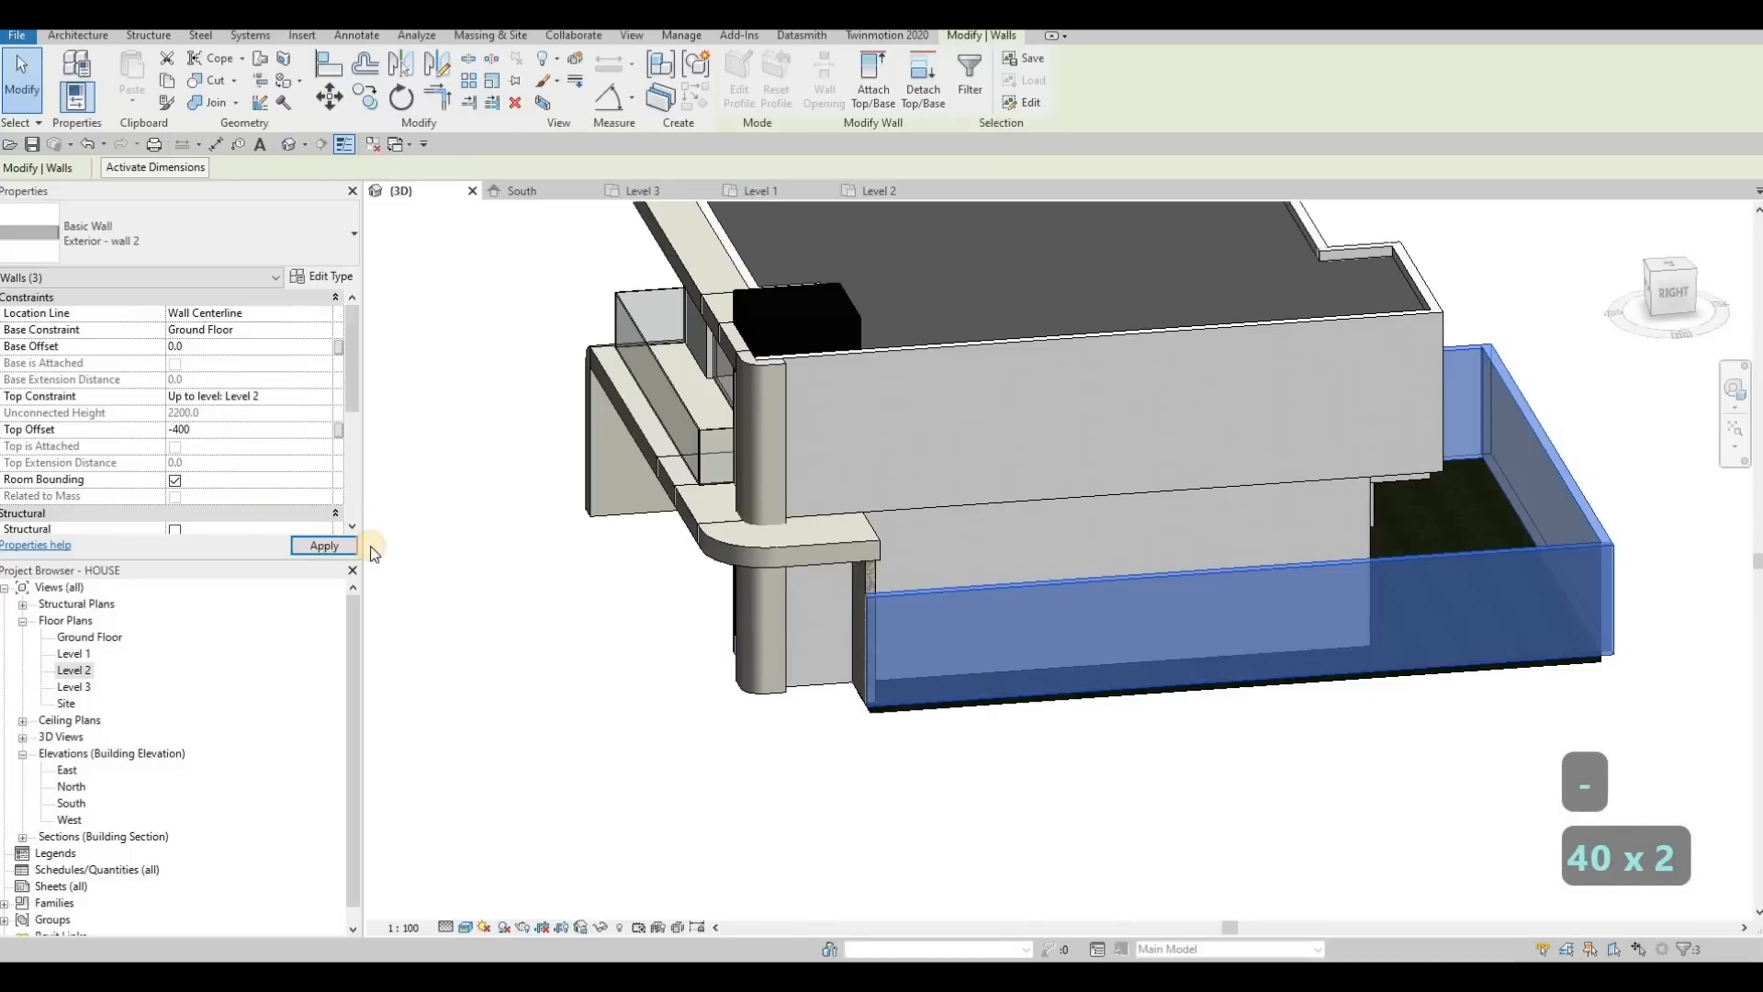
key(Escape)
key(Escape)
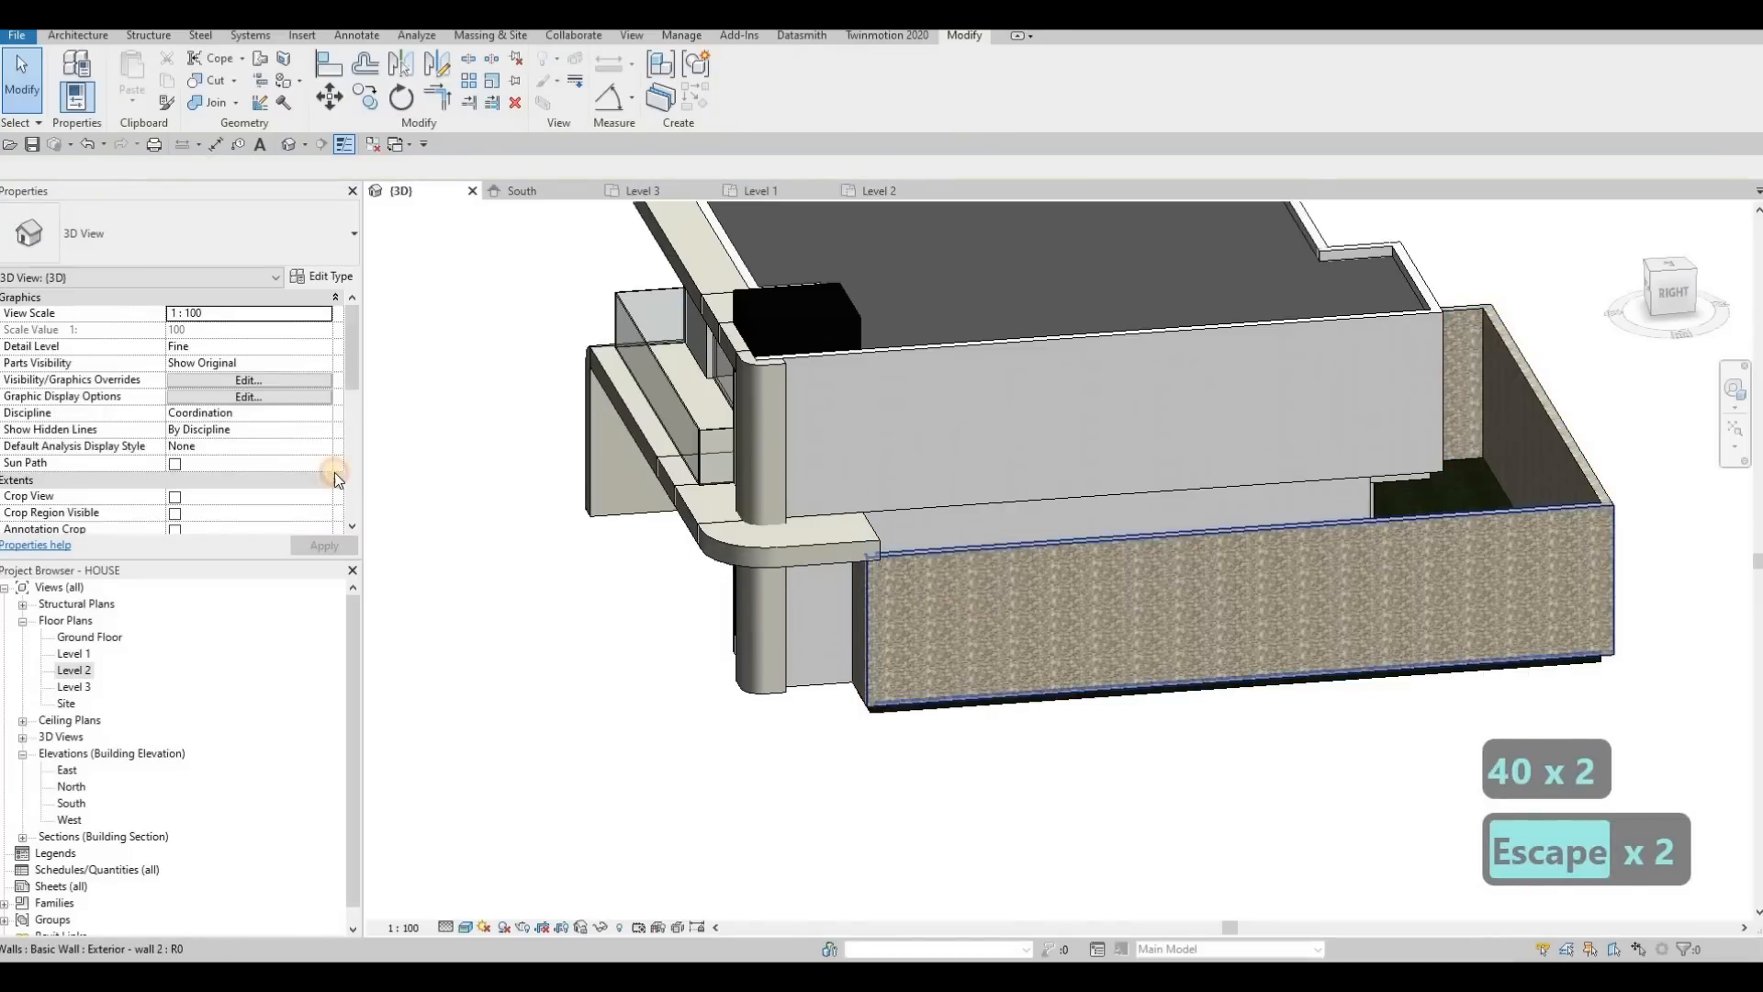
Duplicate the Gypsum Wall Board(3) material and assign the copy to the structure layer of the Exterior - wall 2 type
click(322, 283)
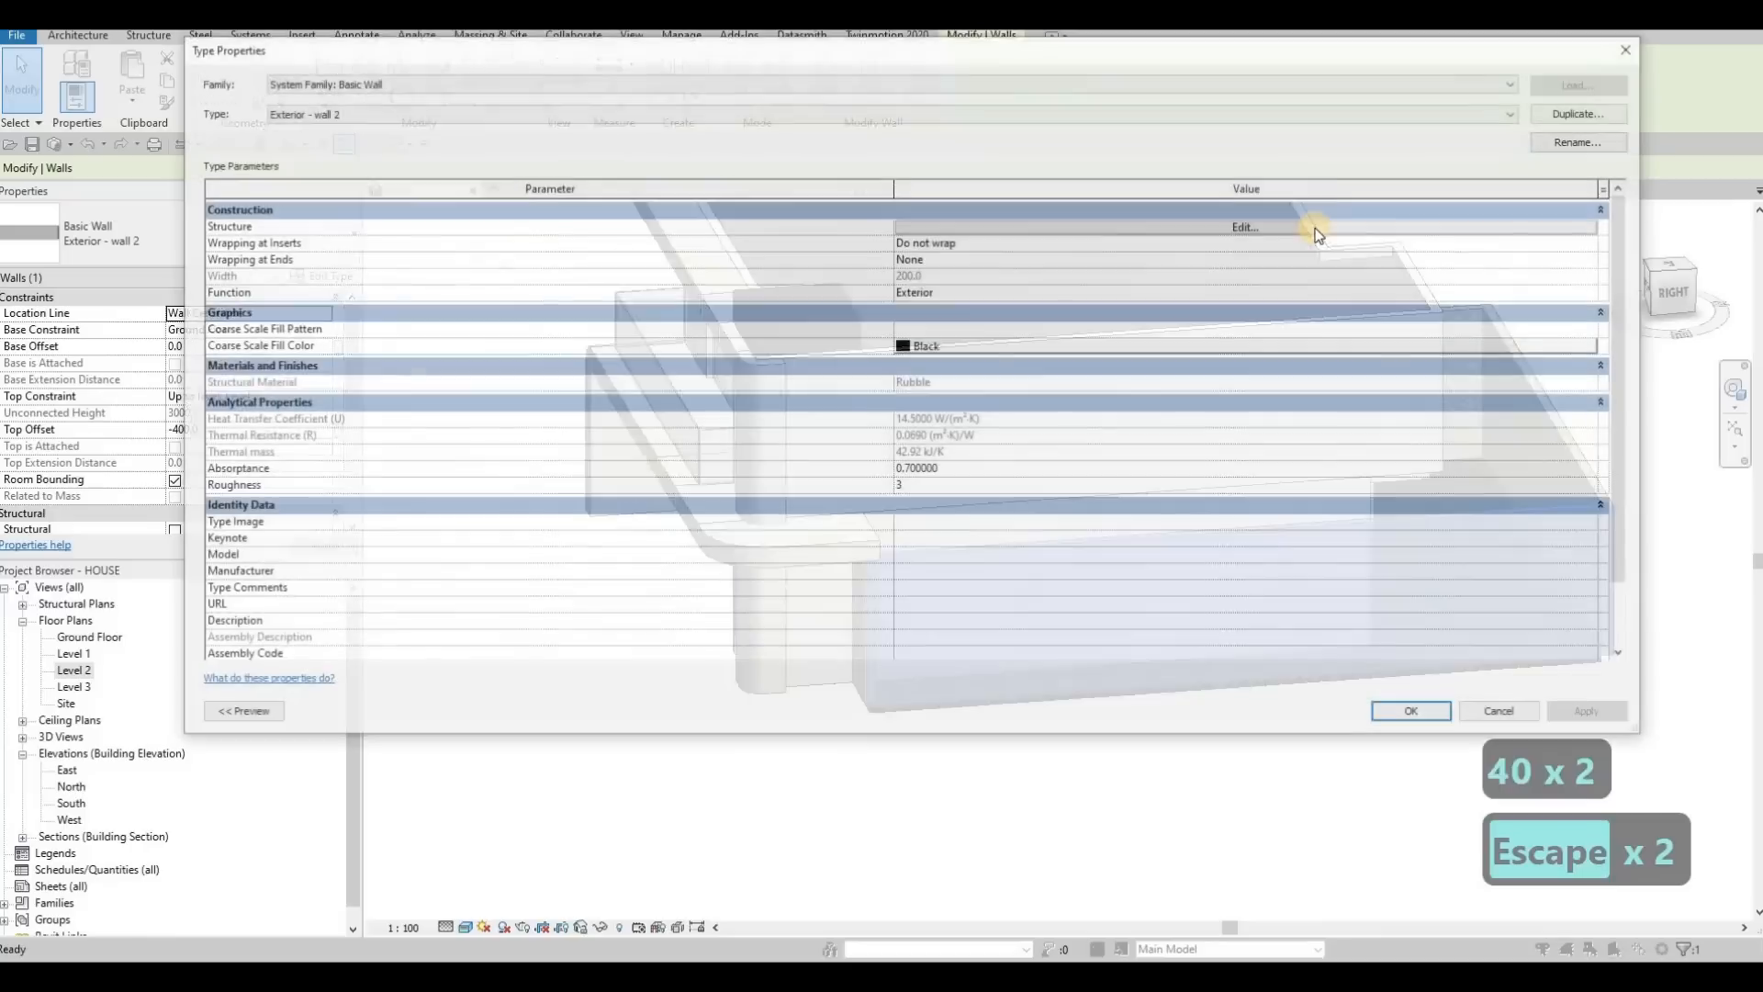
click(852, 230)
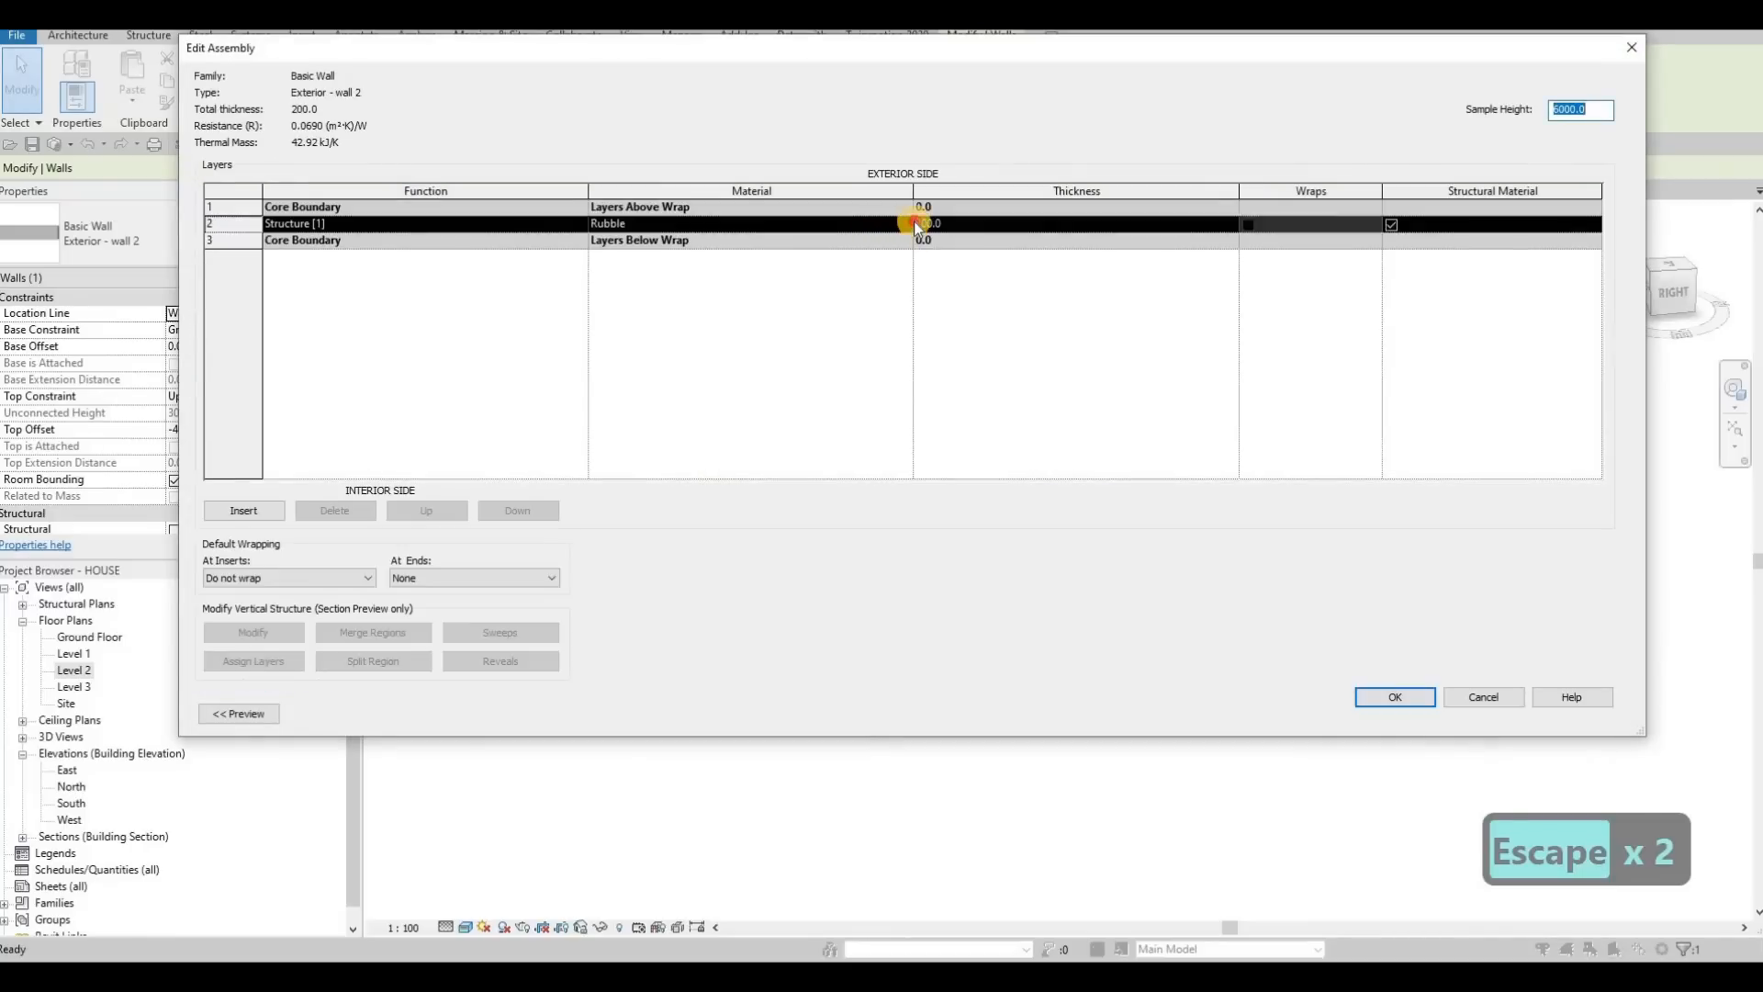
click(909, 223)
click(841, 225)
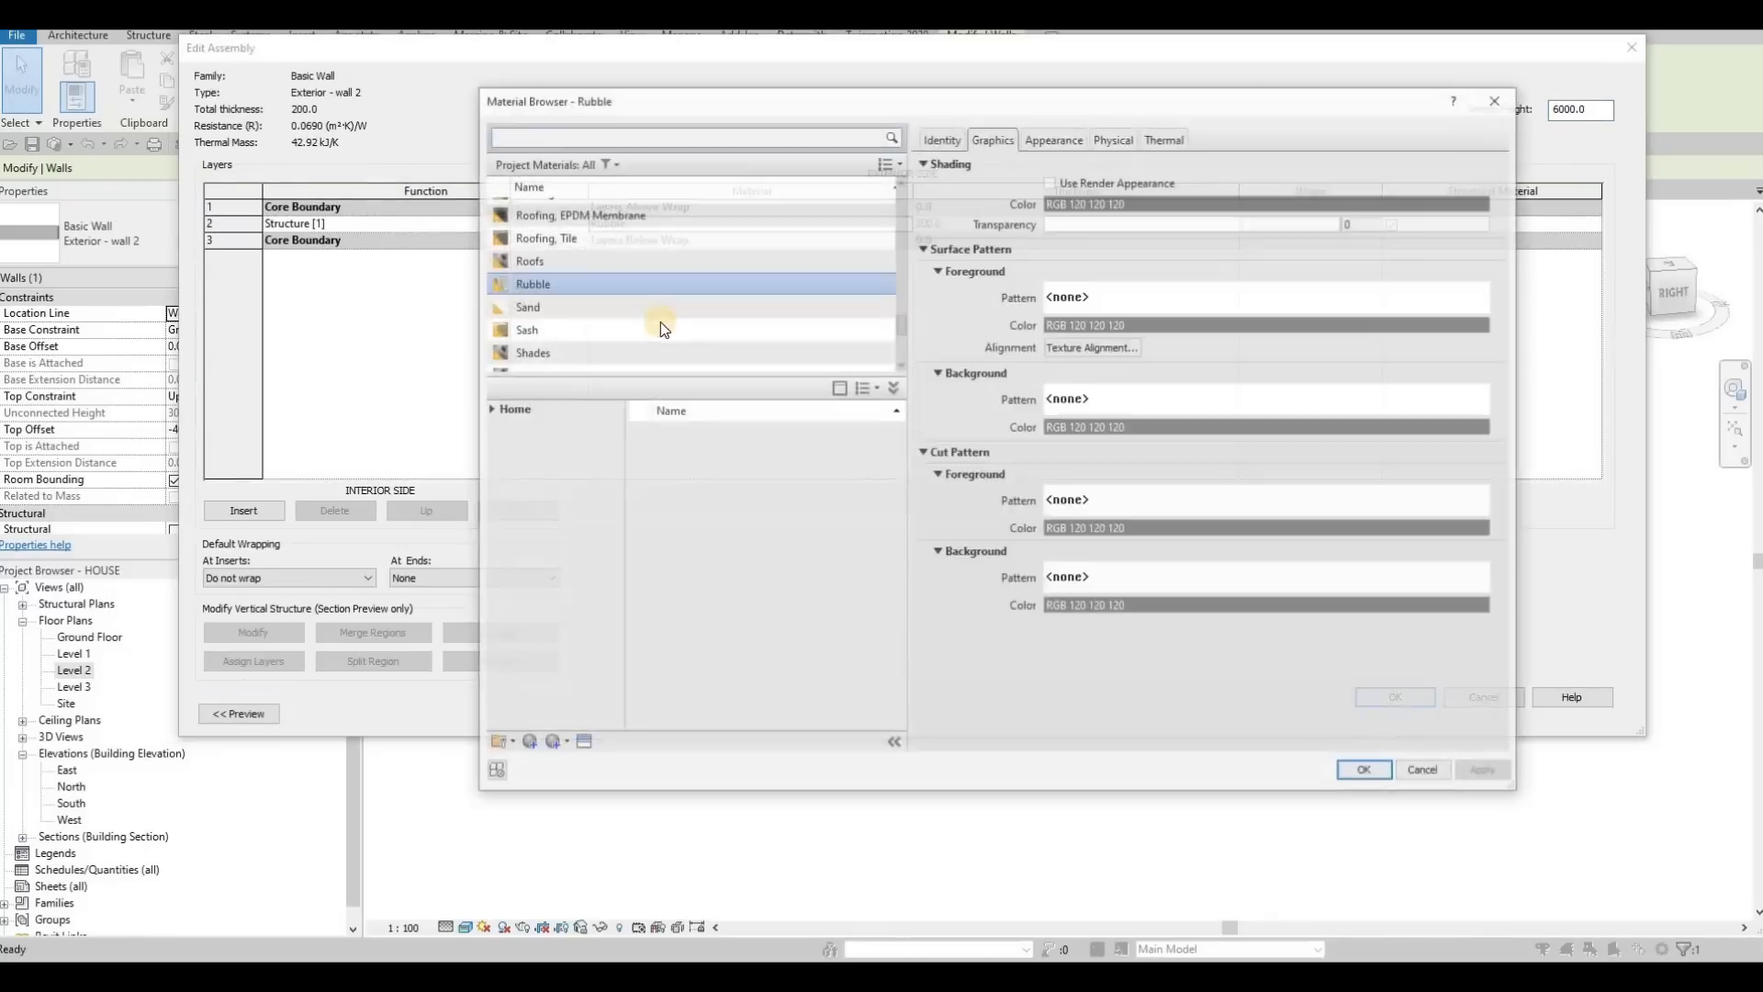
scroll(661, 324, up, 15)
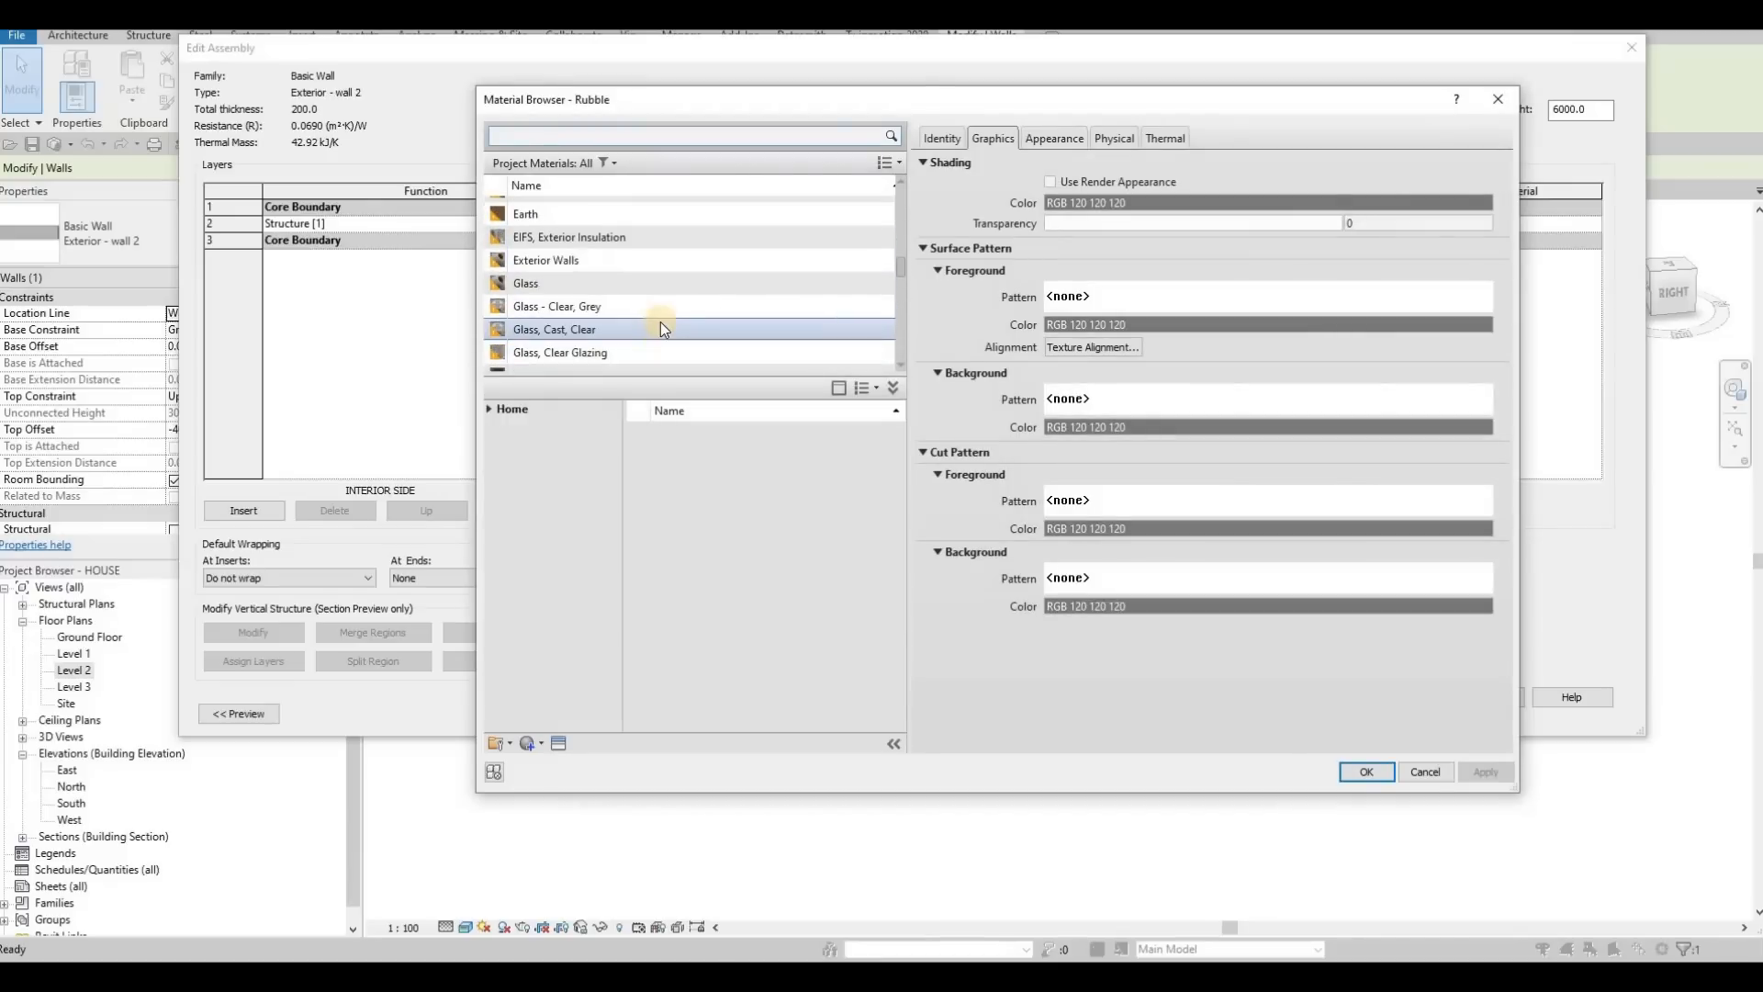
scroll(659, 317, down, 4)
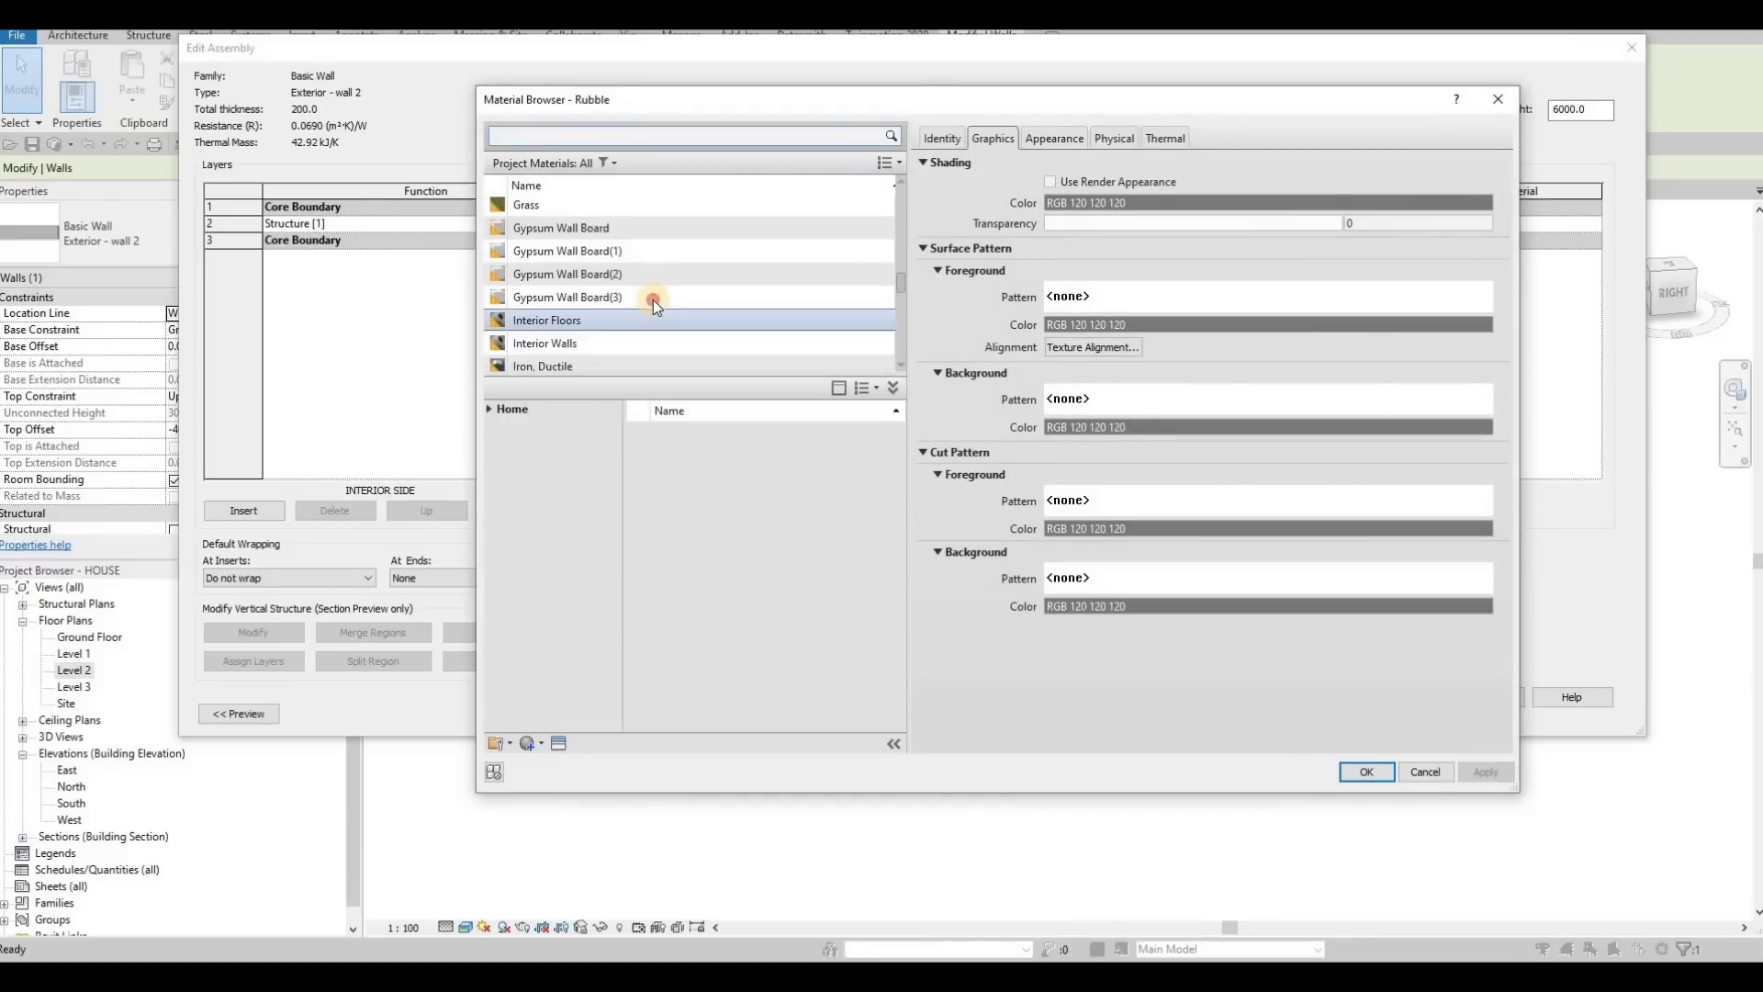
click(653, 298)
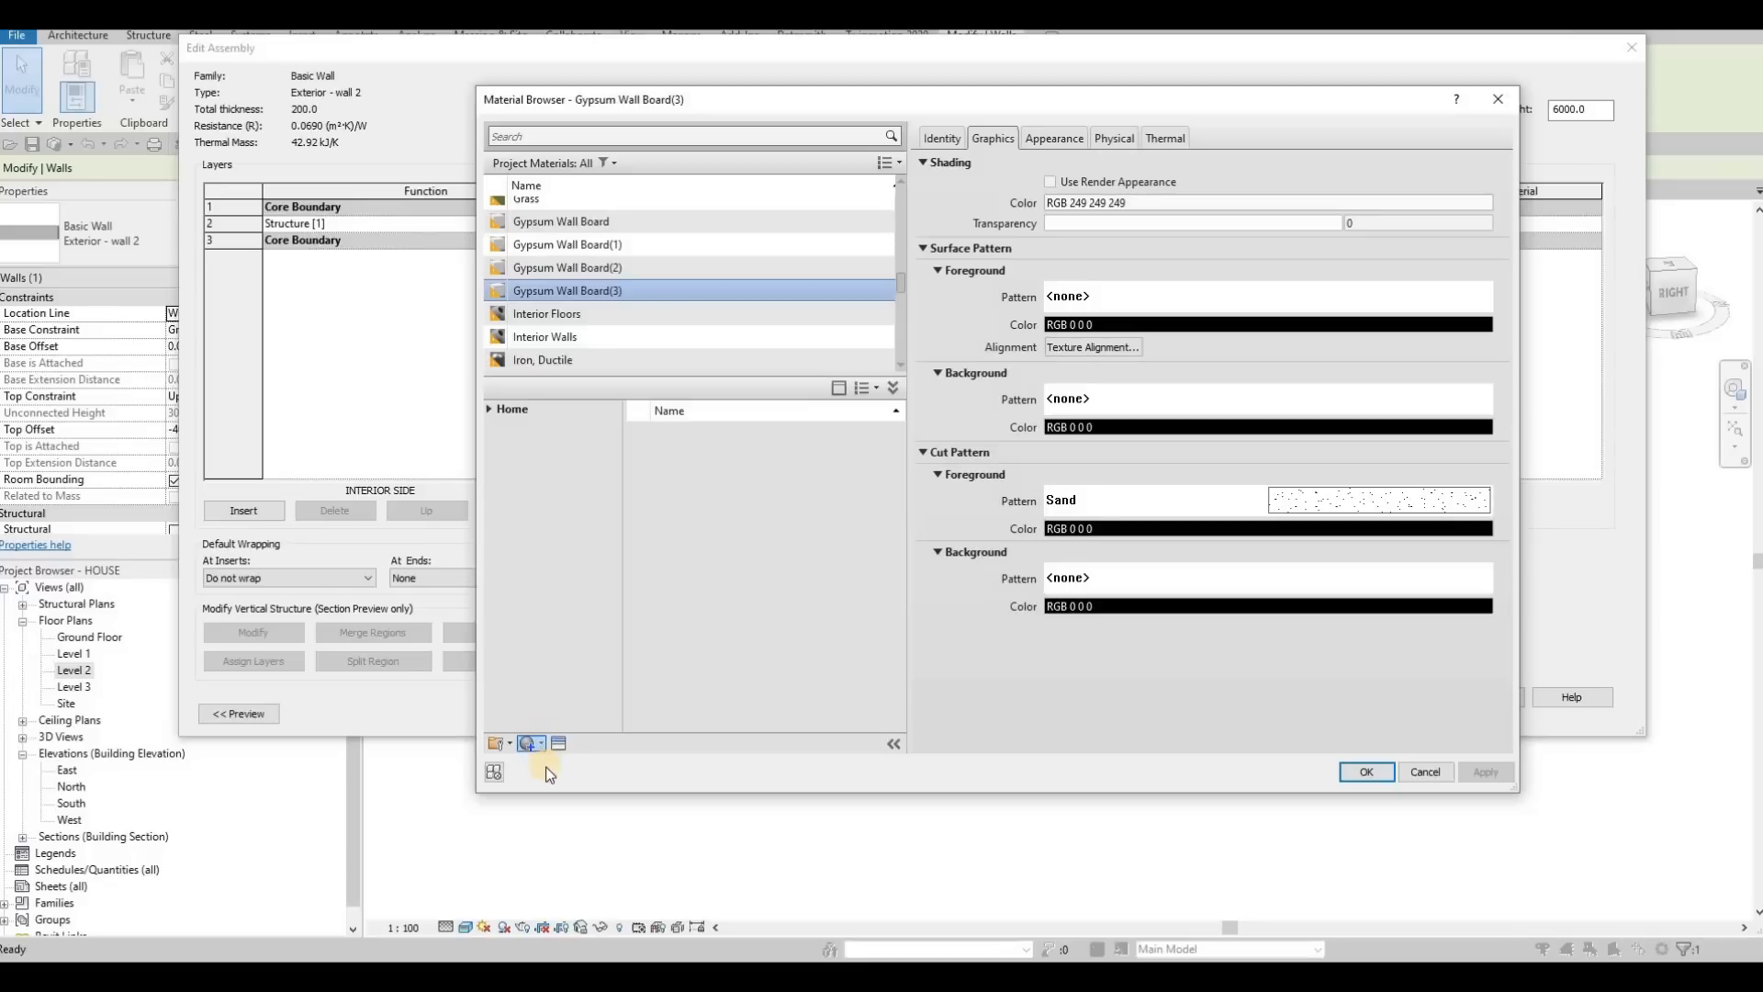
click(533, 740)
click(1498, 778)
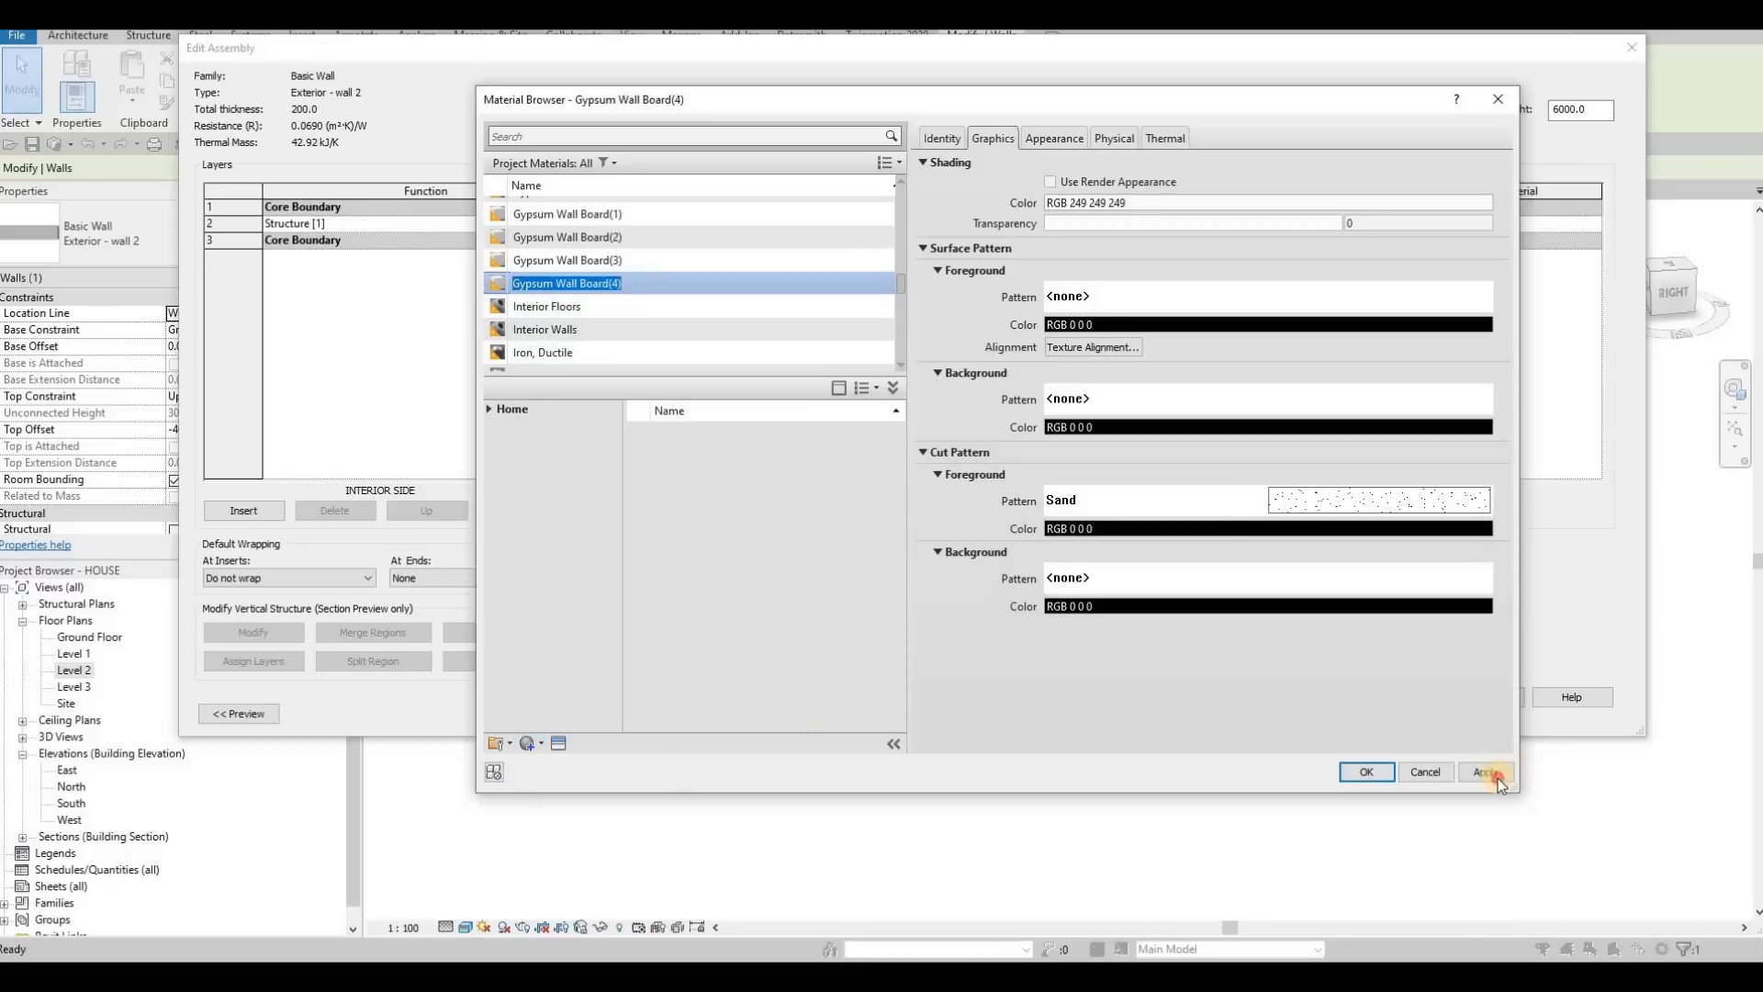
click(1372, 777)
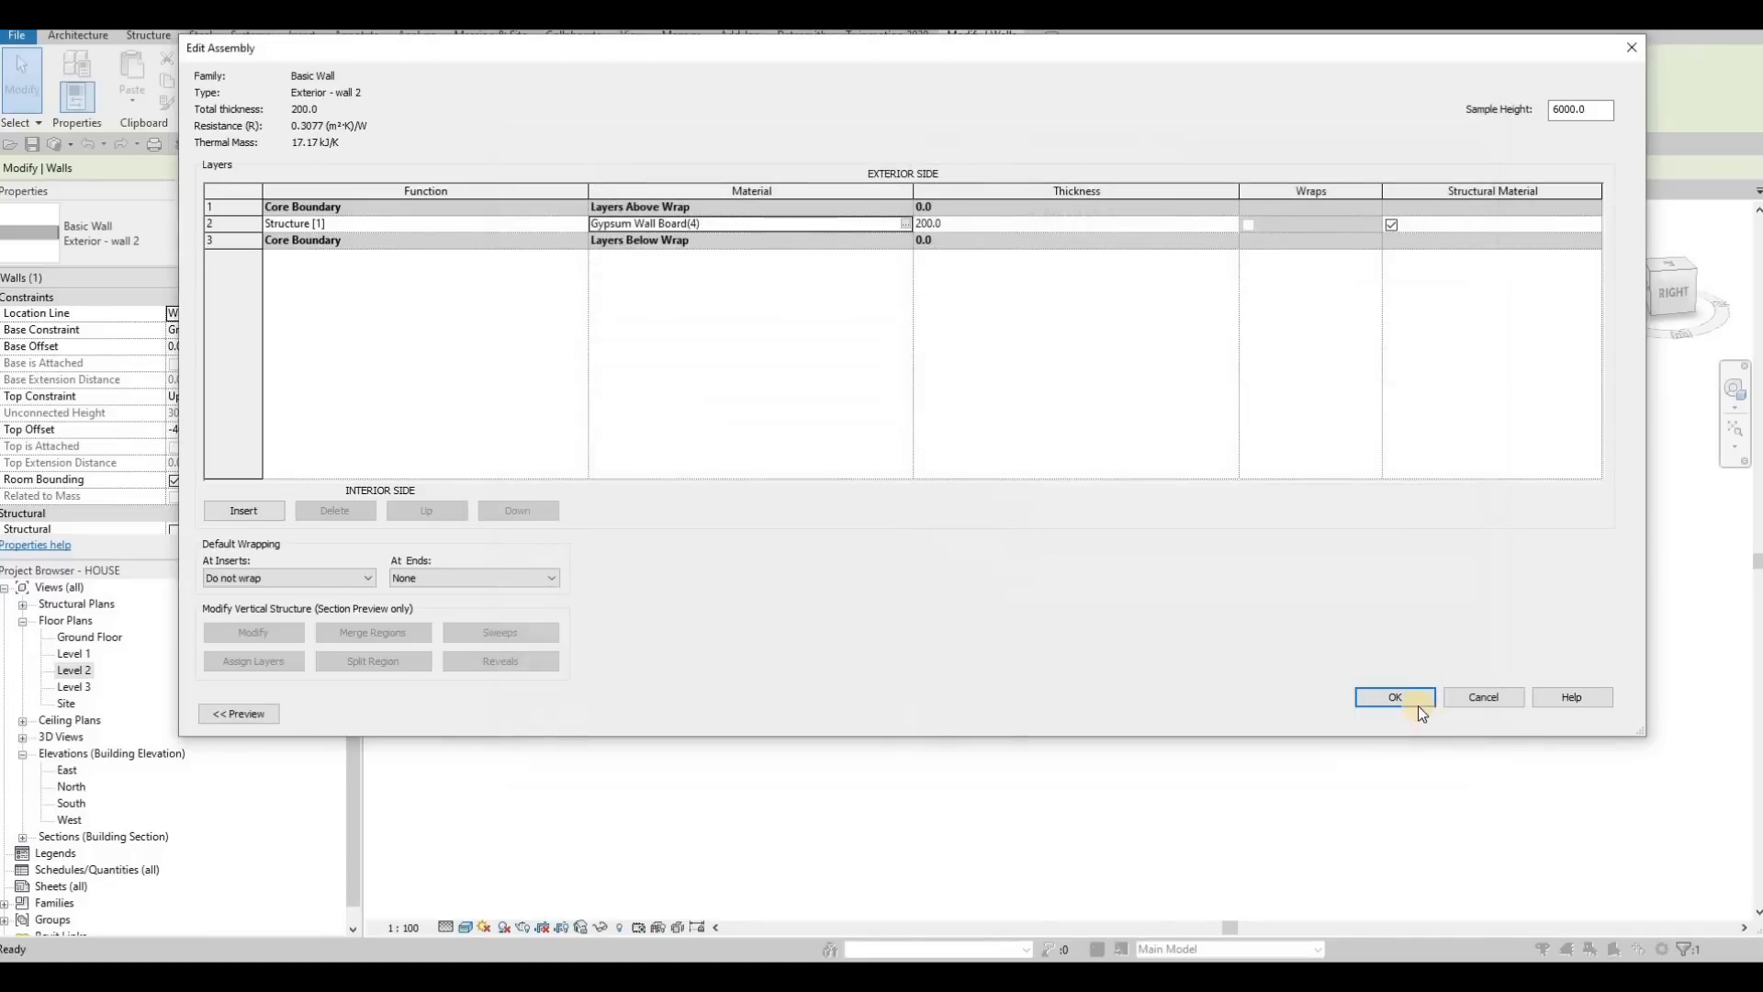
click(1418, 704)
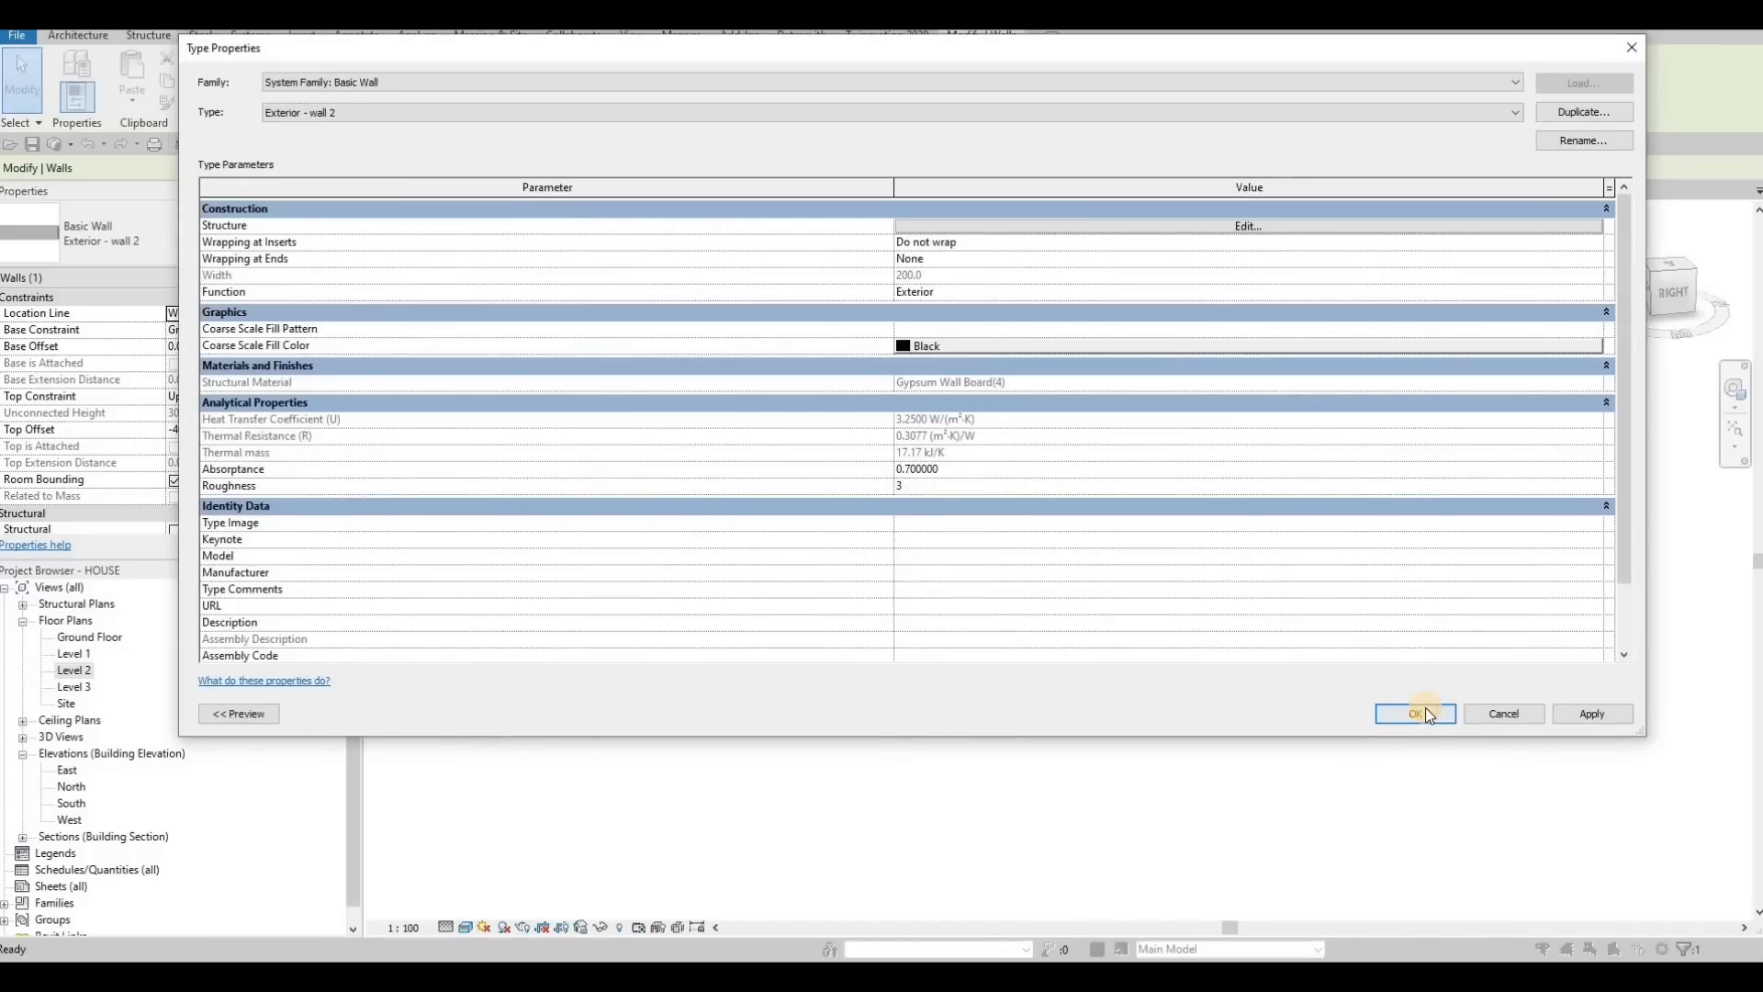
click(1415, 713)
On the Level 1 plan, move the long garden wall beside the house outwards to widen the side strip
shift+middle_drag(1149, 590, 1244, 586)
key(Escape)
click(1229, 631)
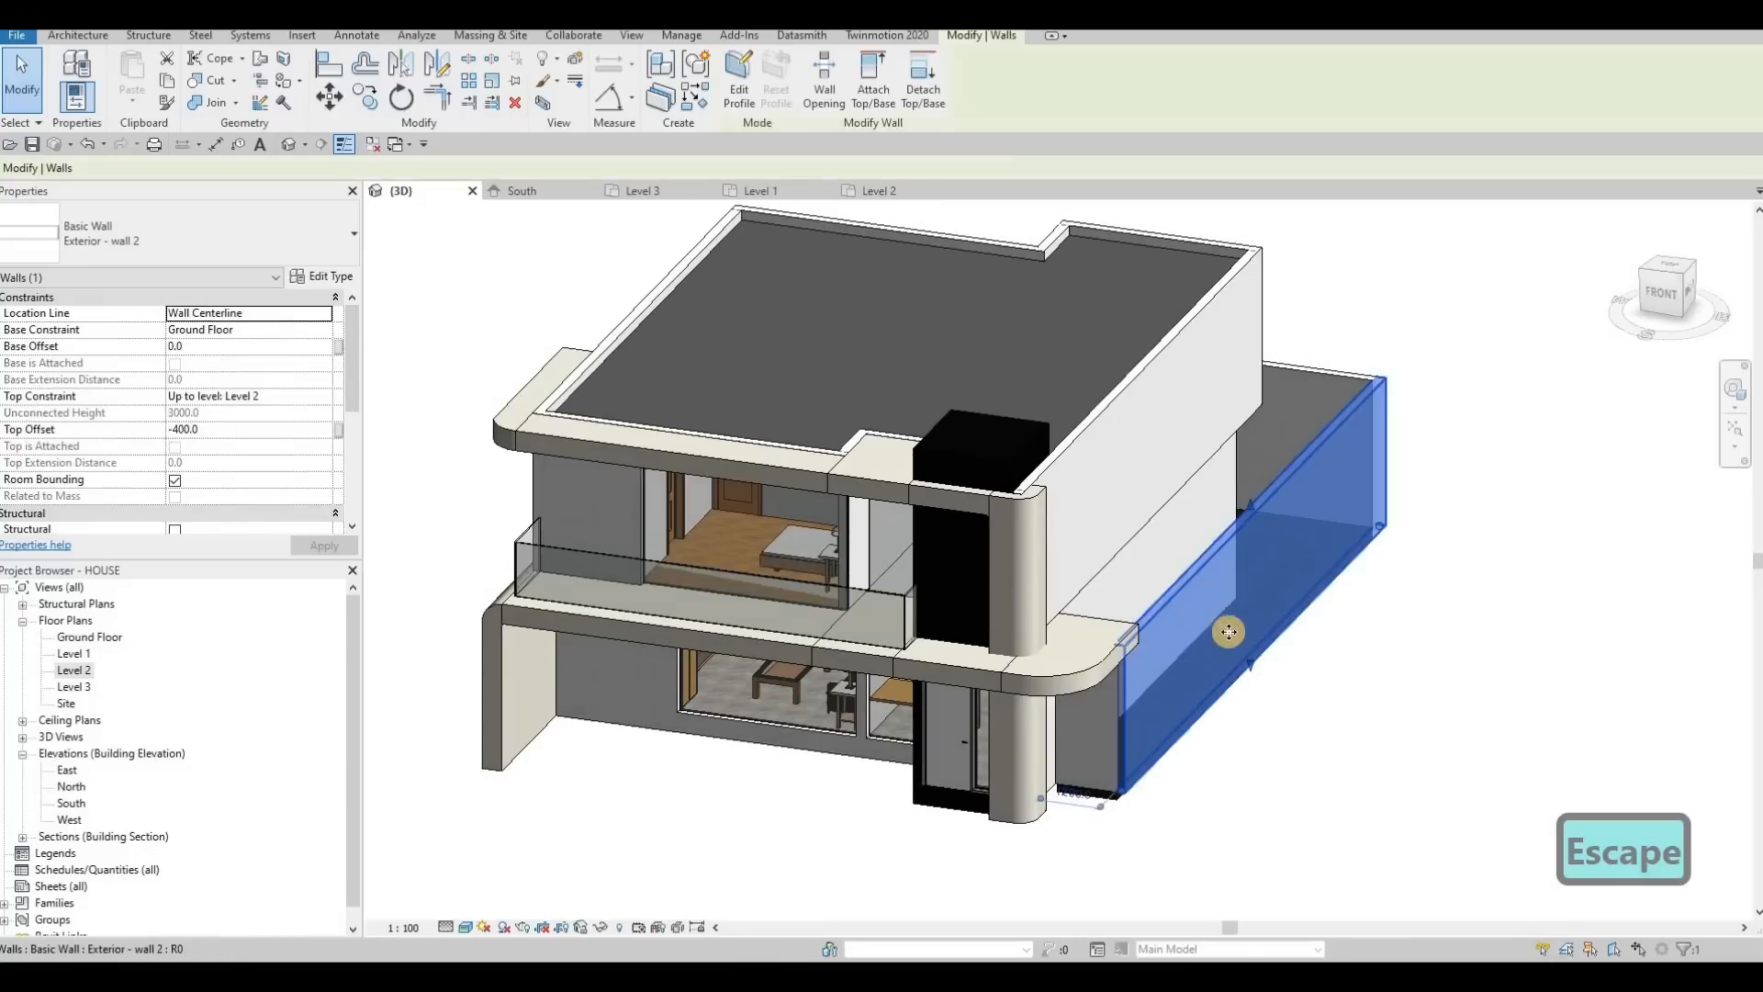
shift+middle_drag(1310, 505, 819, 587)
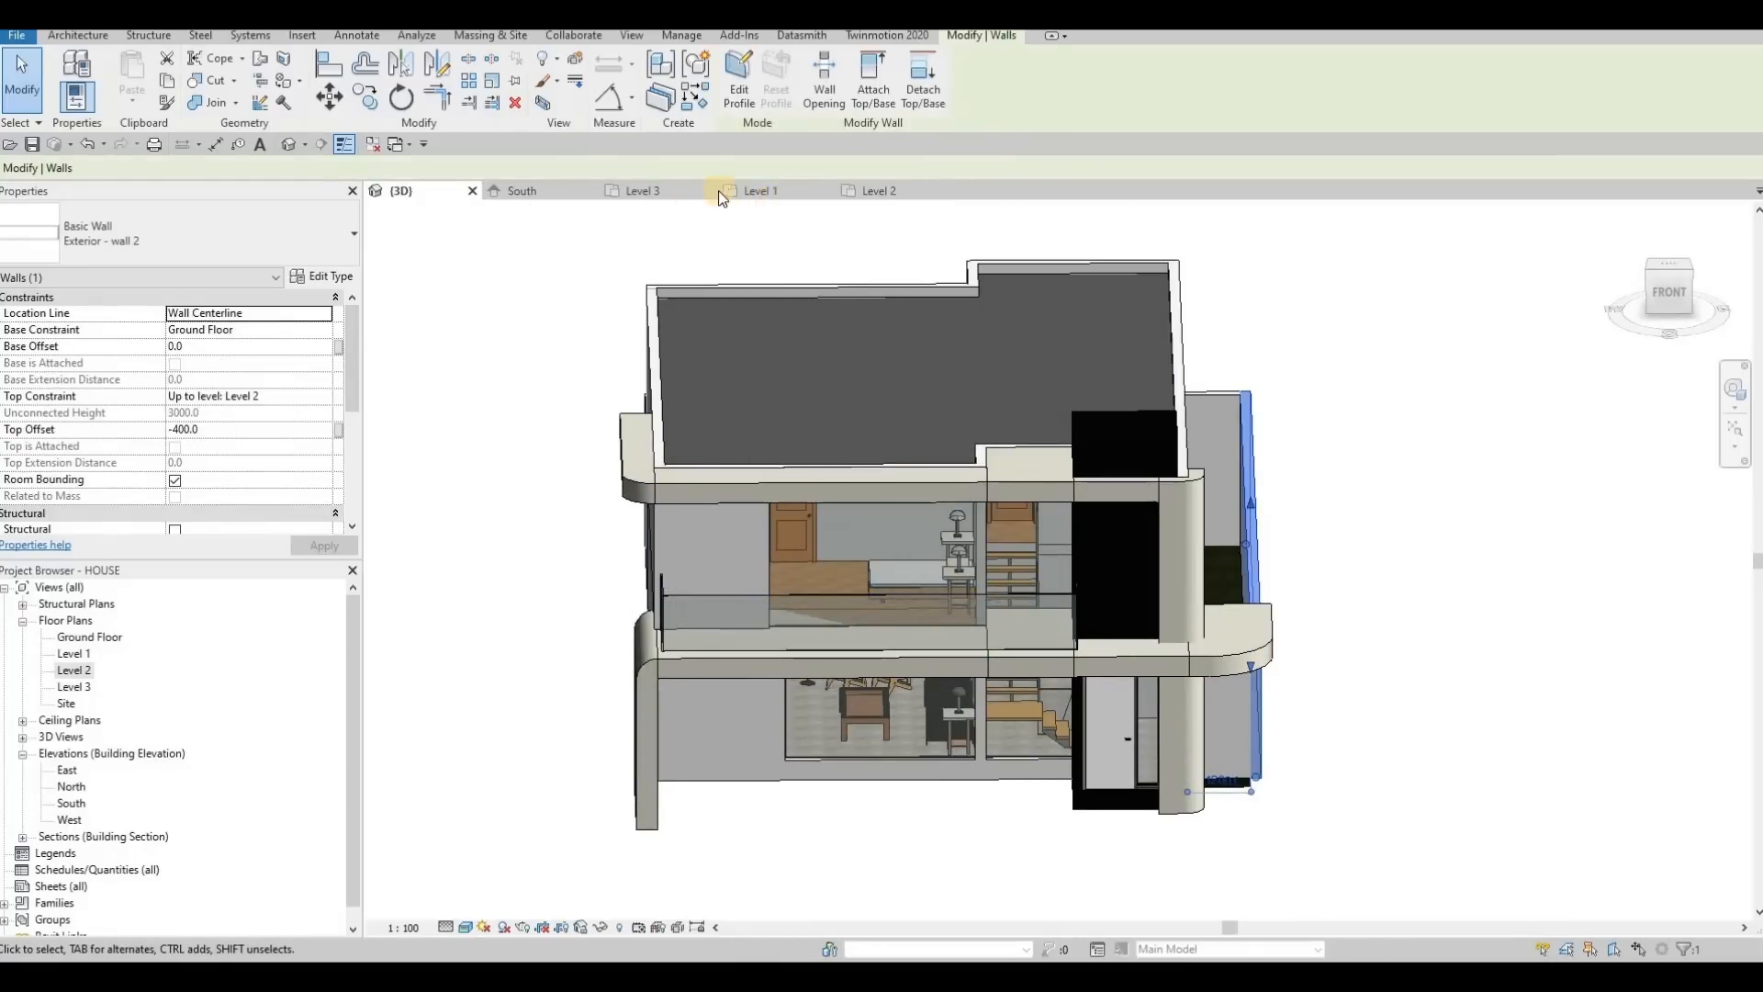
click(768, 193)
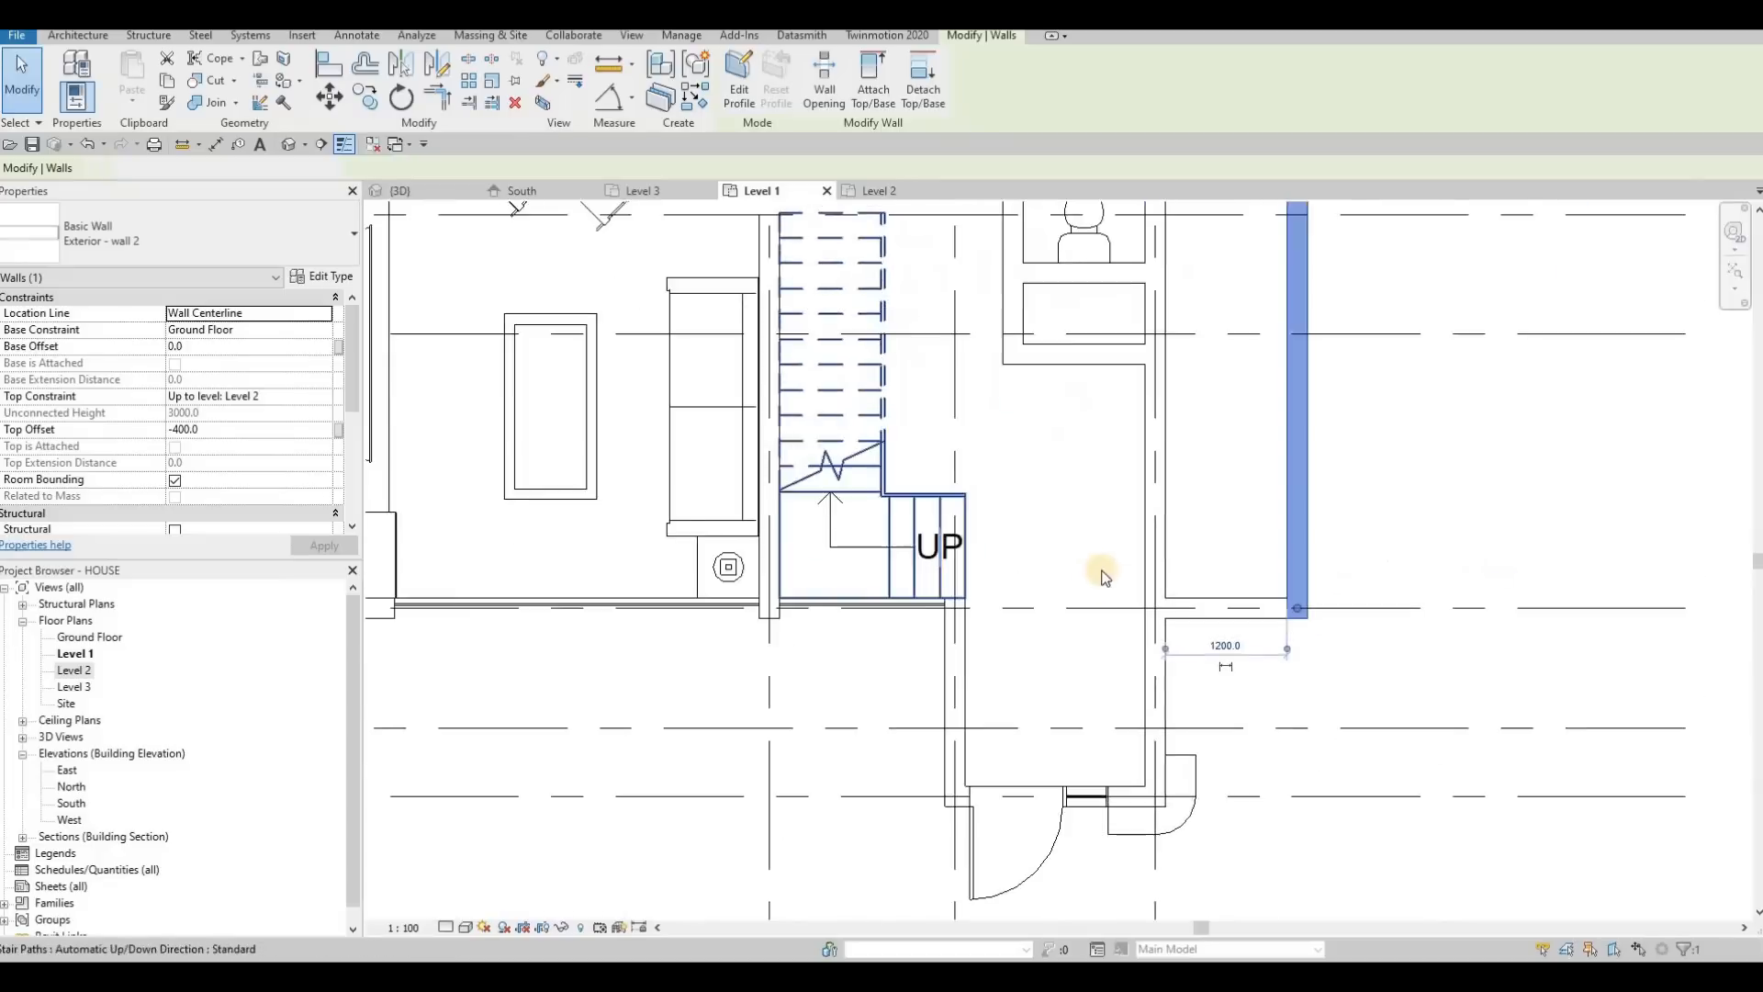
scroll(1101, 571, down, 1)
middle_drag(1101, 571, 978, 704)
drag(1138, 499, 1171, 501)
middle_drag(1122, 452, 1090, 598)
scroll(1090, 598, down, 1)
key(Escape)
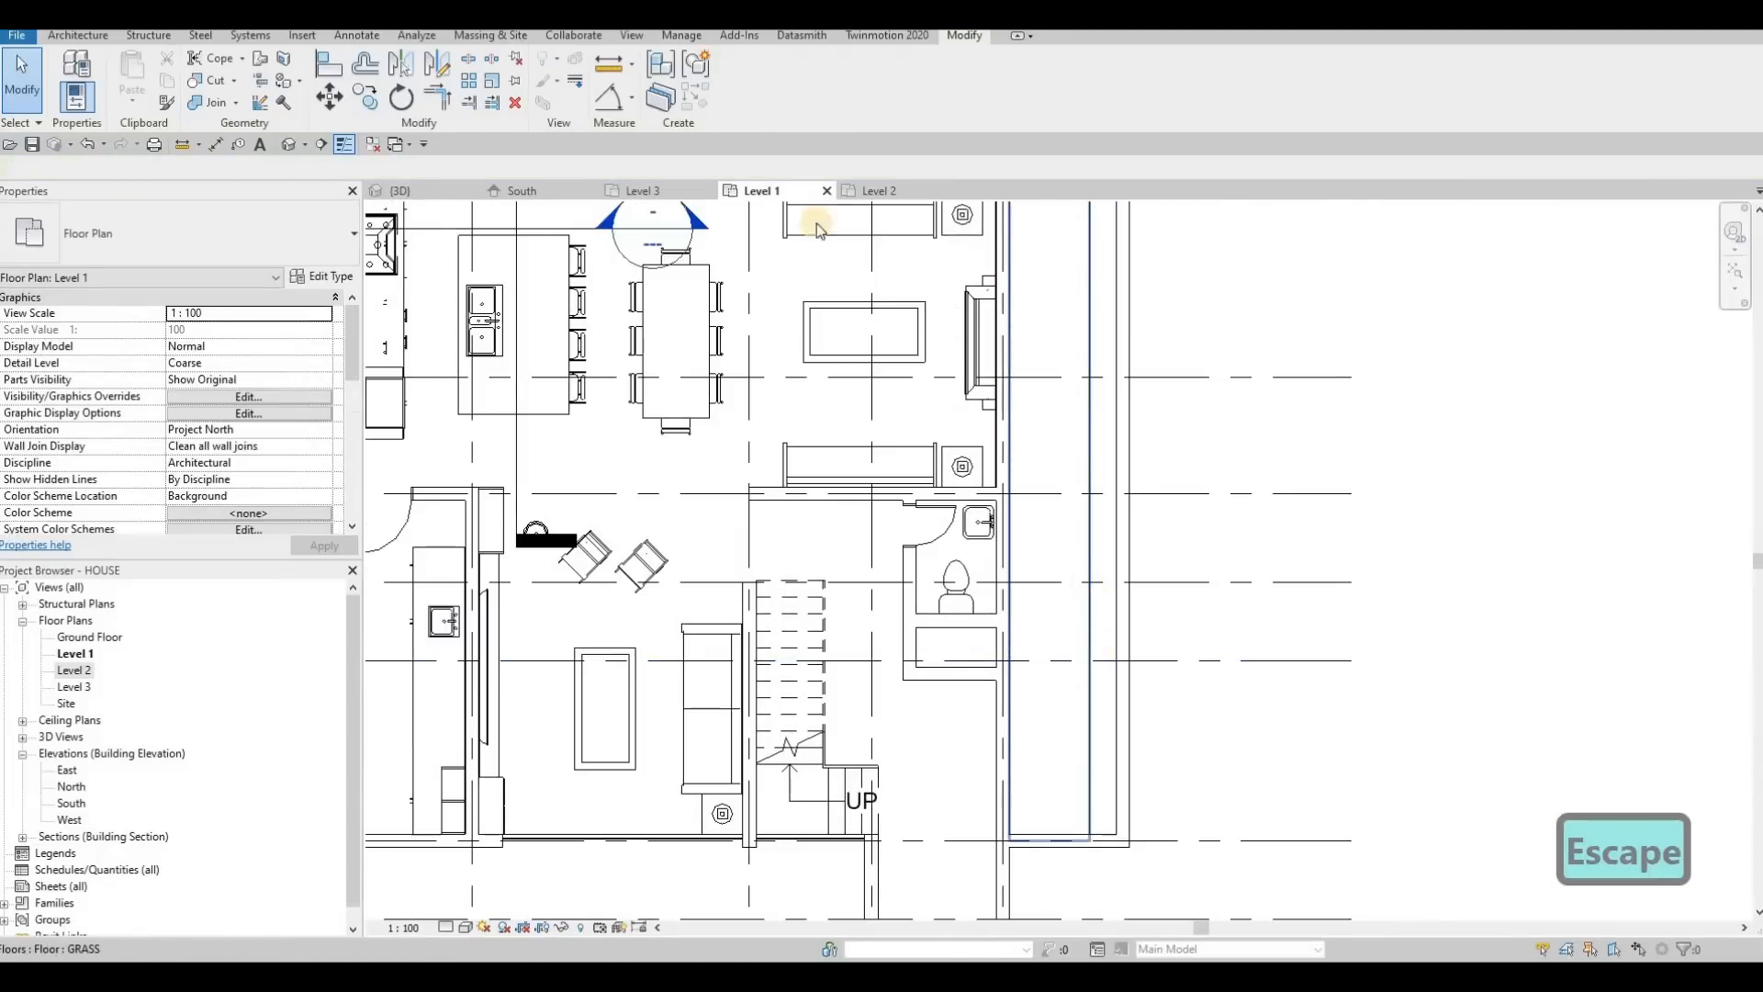
Edit the GRASS floor's boundary so its long outer edge extends to the inner face of the moved garden wall
click(1021, 358)
double_click(1091, 405)
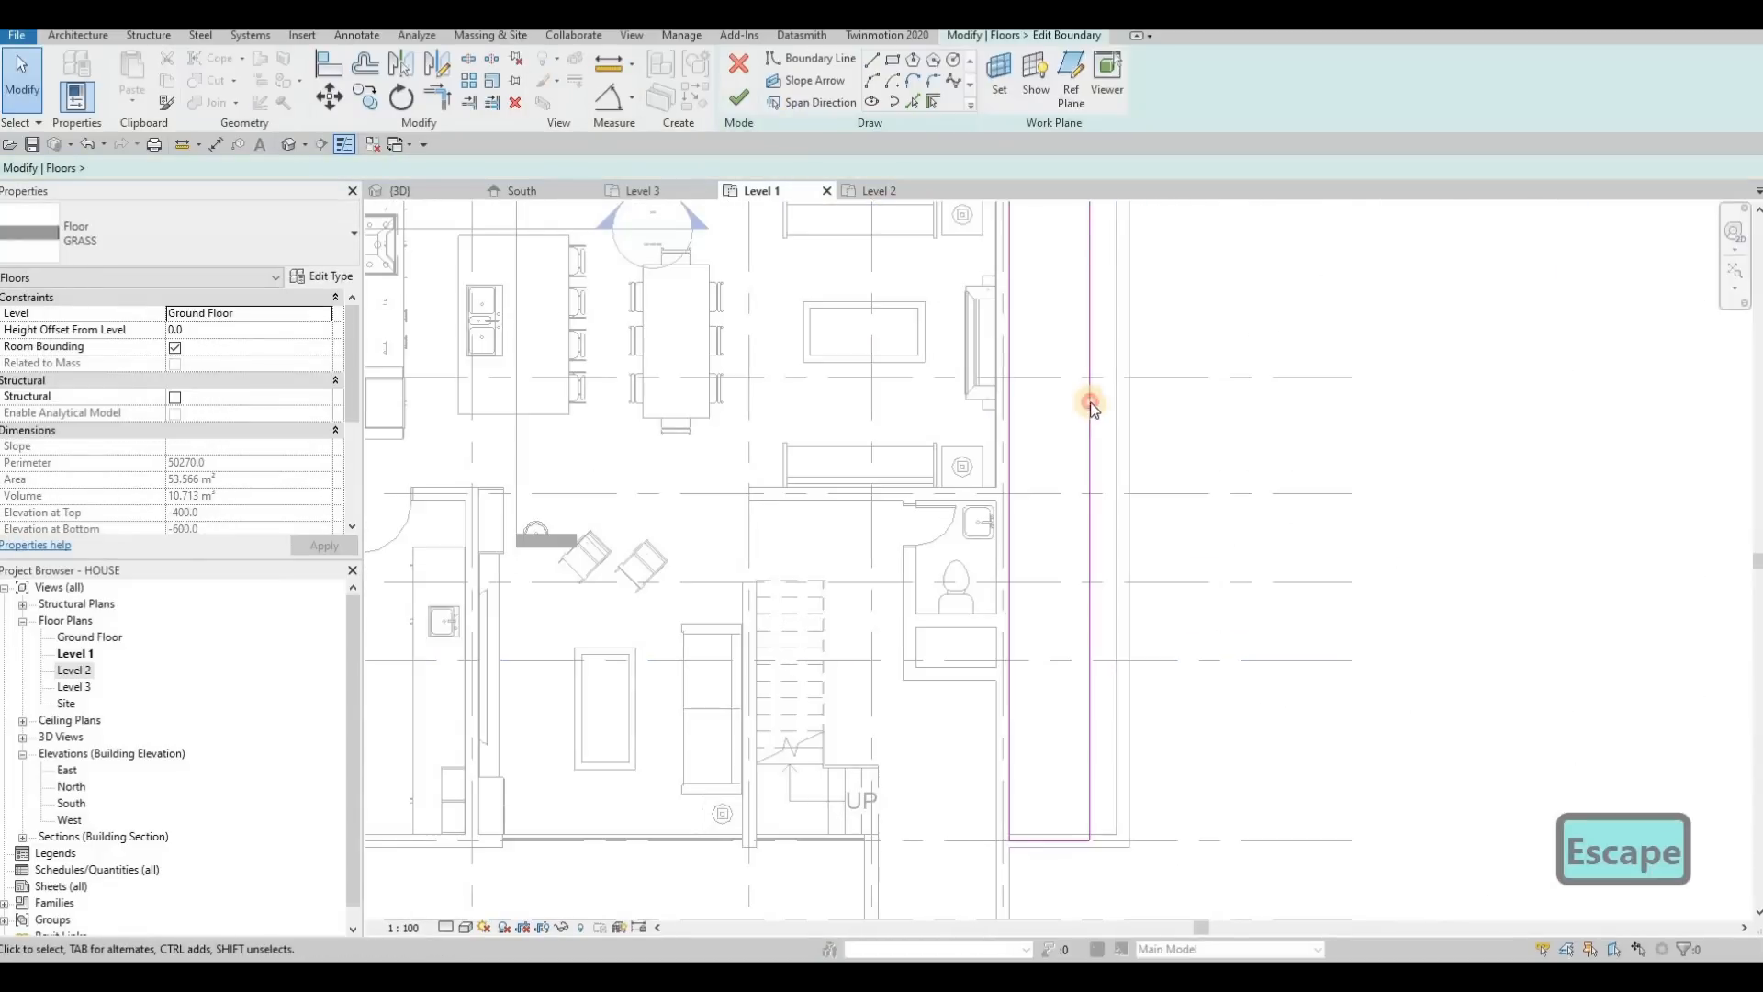
drag(1090, 395, 1114, 391)
click(740, 99)
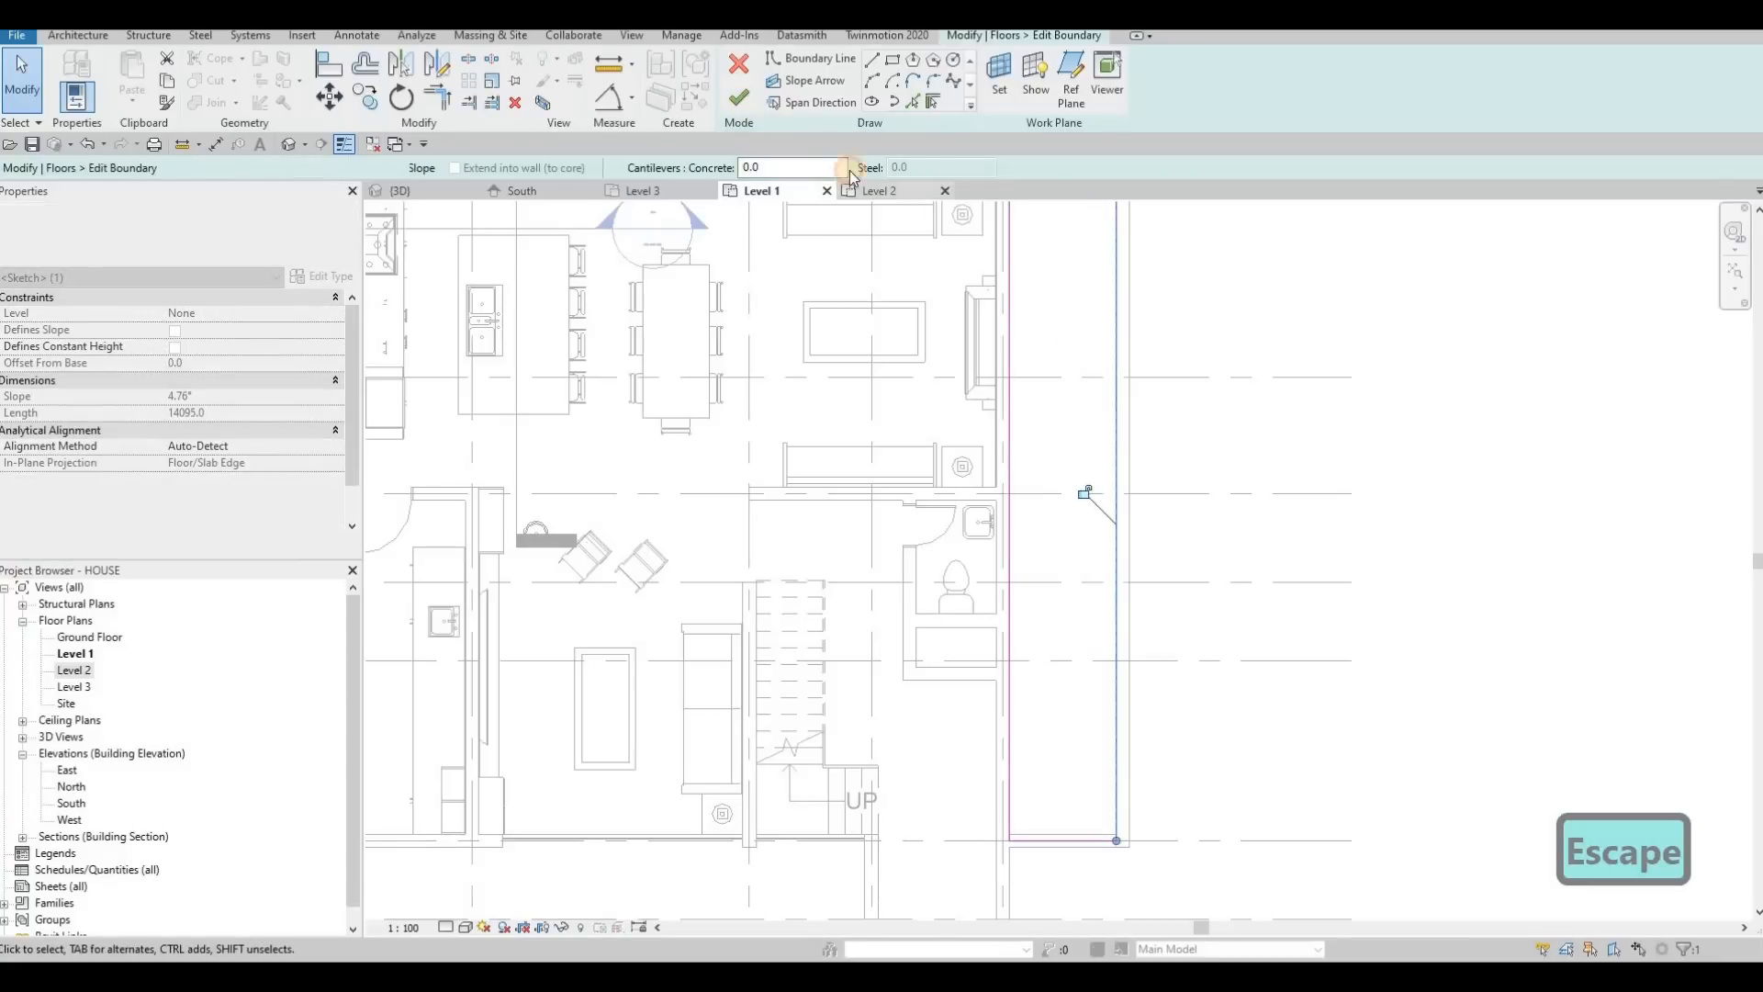
Finish the GRASS floor's boundary edit and clear the selection
scroll(1085, 475, down, 2)
key(Escape)
middle_drag(694, 256, 687, 316)
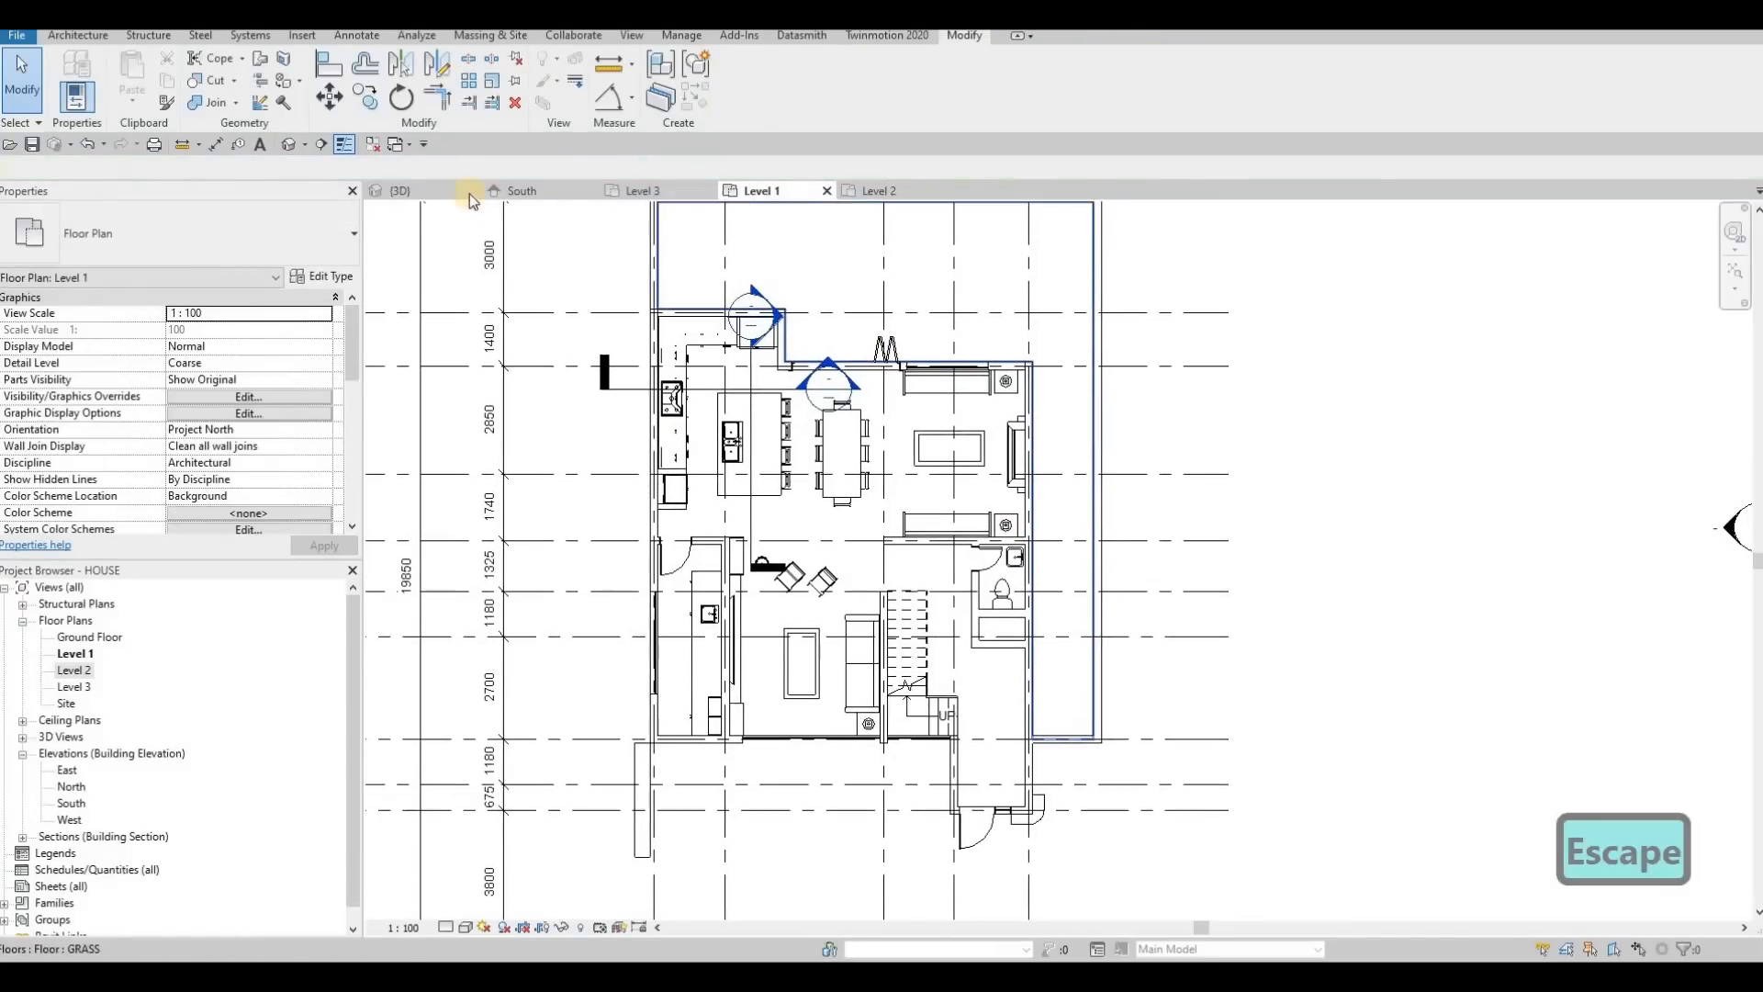
In the 3D view, align the side face of the front Level 2 slab with the outer face of the long garden wall
click(400, 190)
shift+middle_drag(956, 465, 1111, 639)
scroll(1135, 647, up, 6)
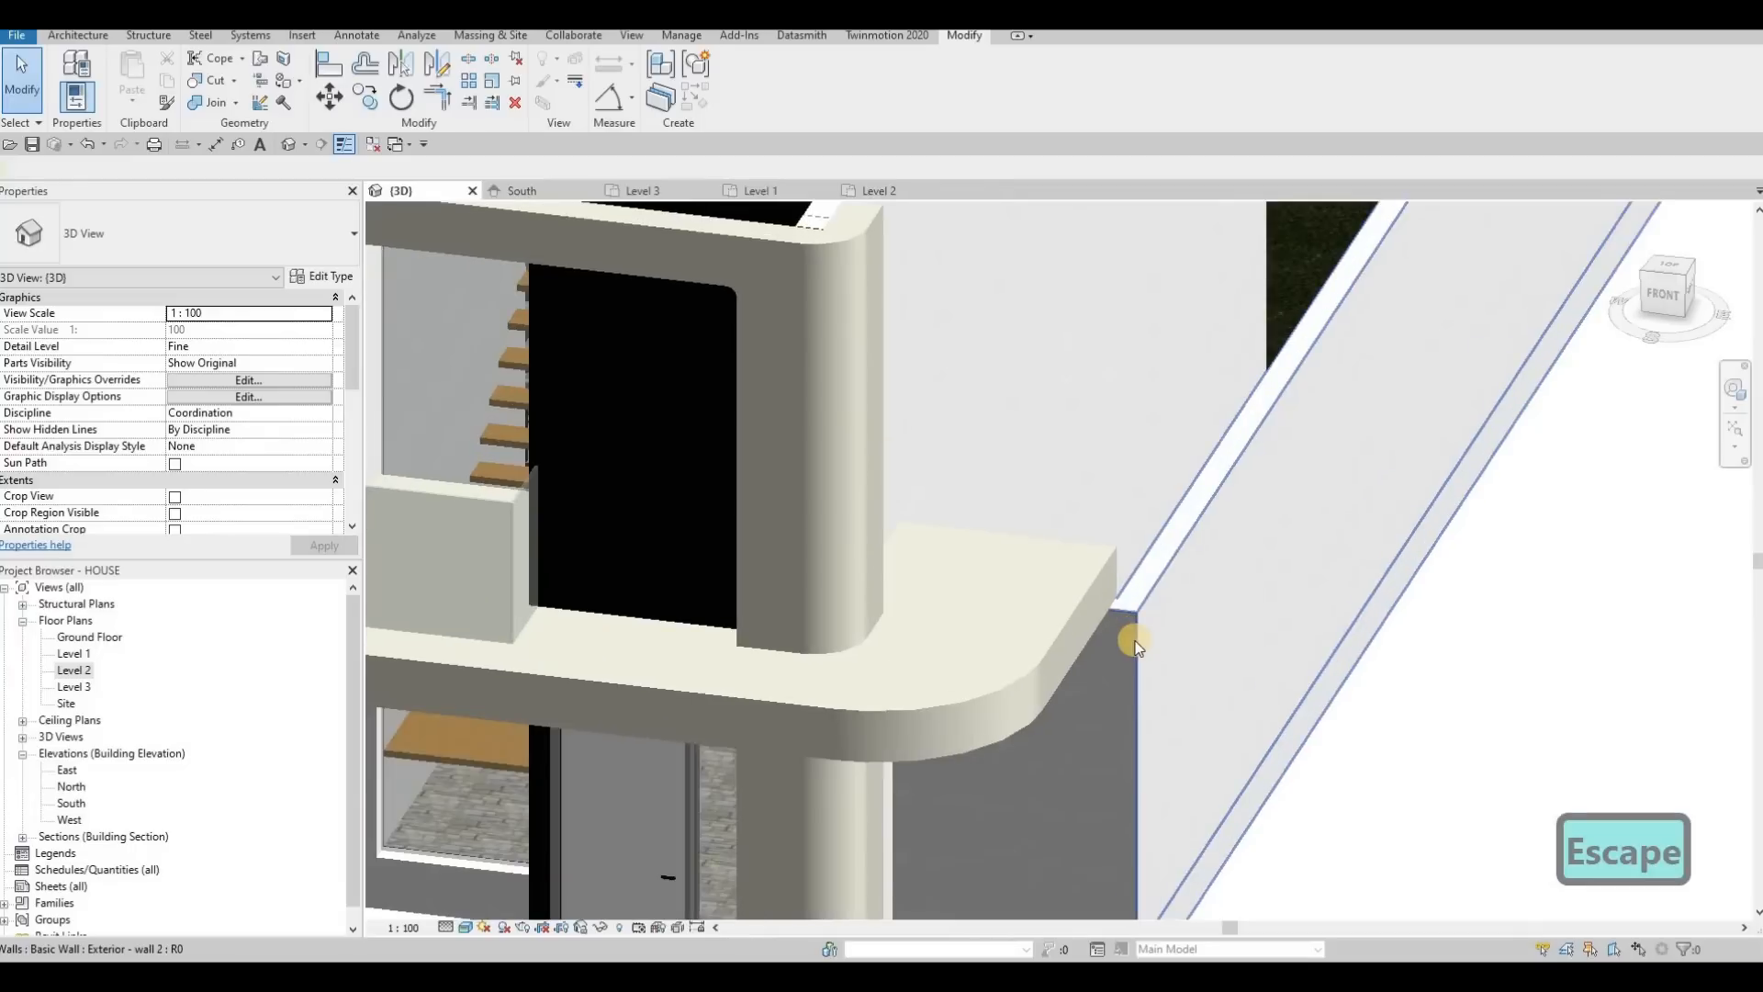
key(a)
key(l)
click(1106, 606)
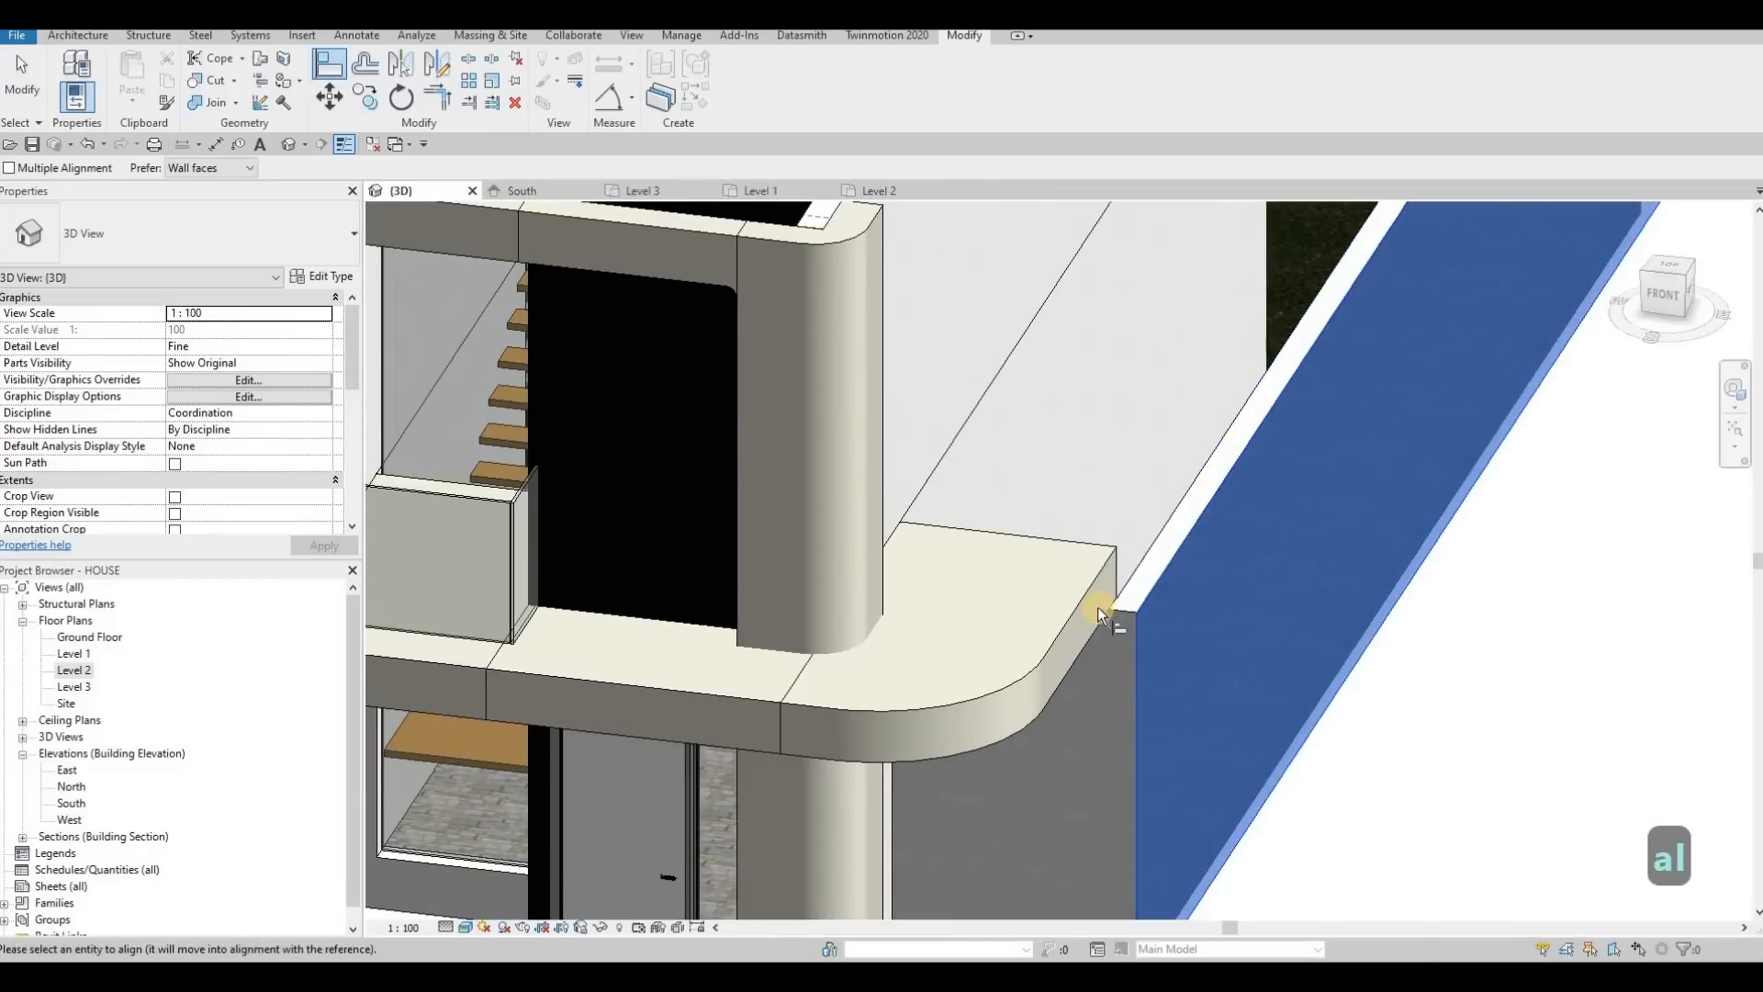
click(1109, 609)
scroll(1056, 652, down, 3)
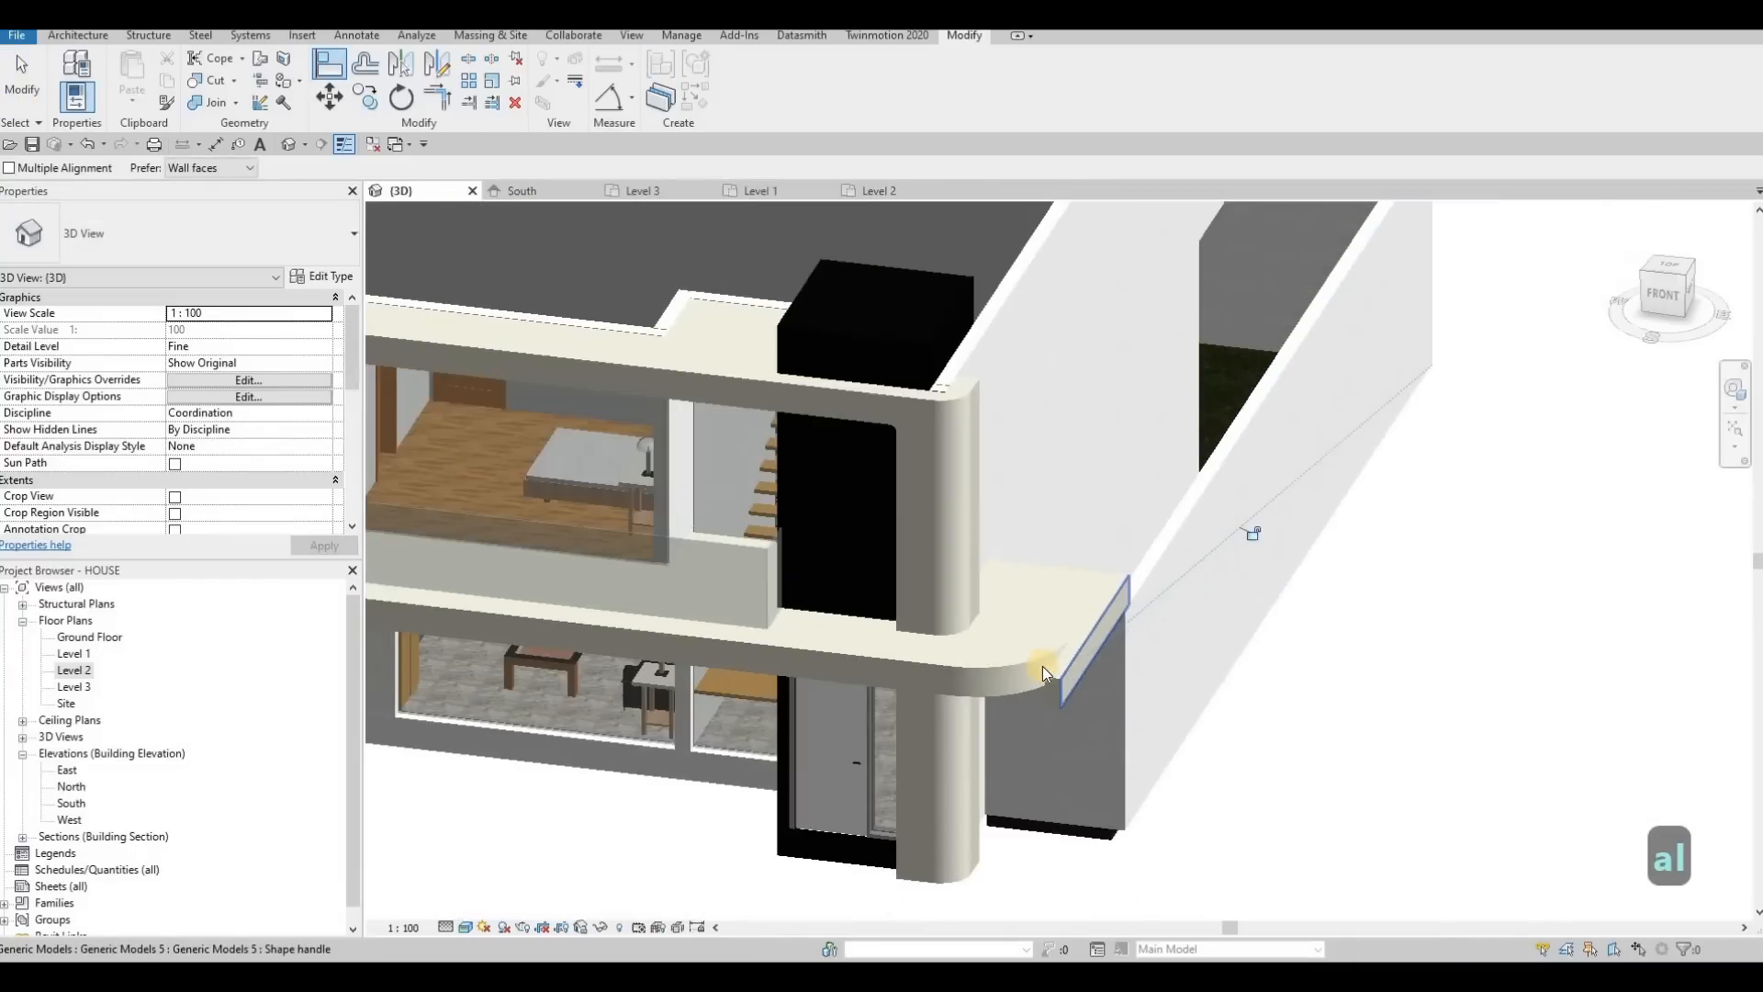
key(Escape)
key(Escape)
Edit the front in-place model, moving the curved void extrusion outwards to the extended slab's corner so it rounds it, and finish the model
click(1048, 664)
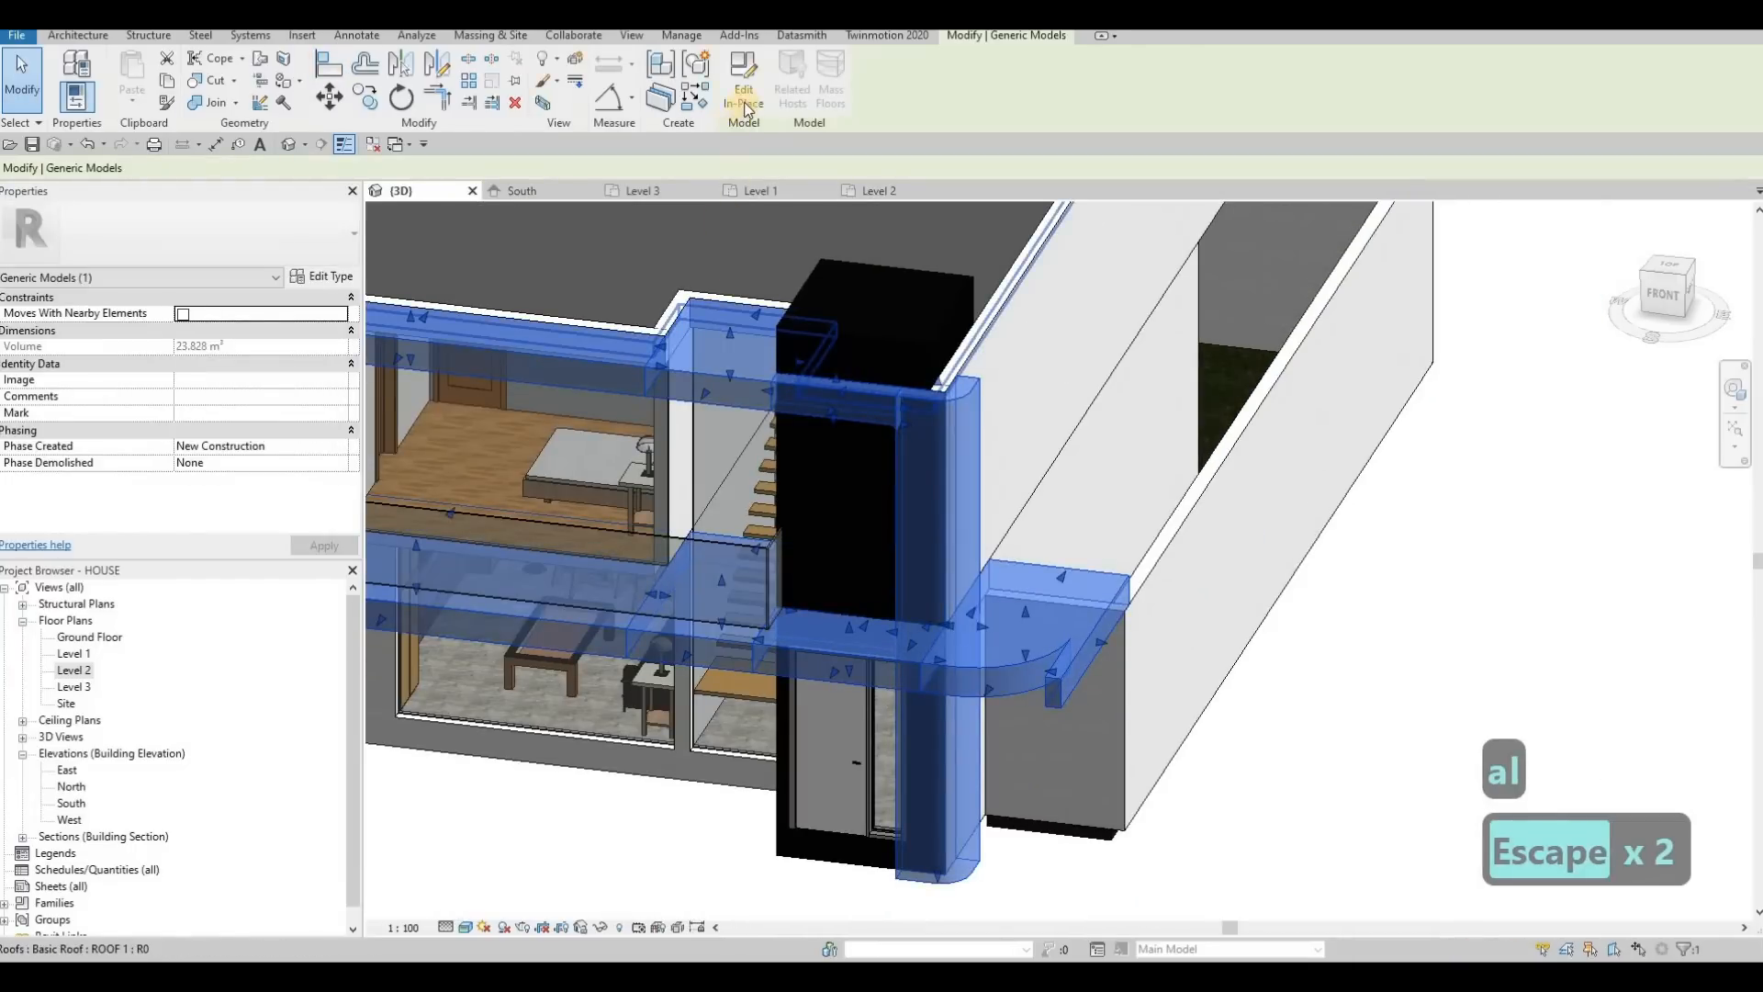
click(744, 96)
key(F1)
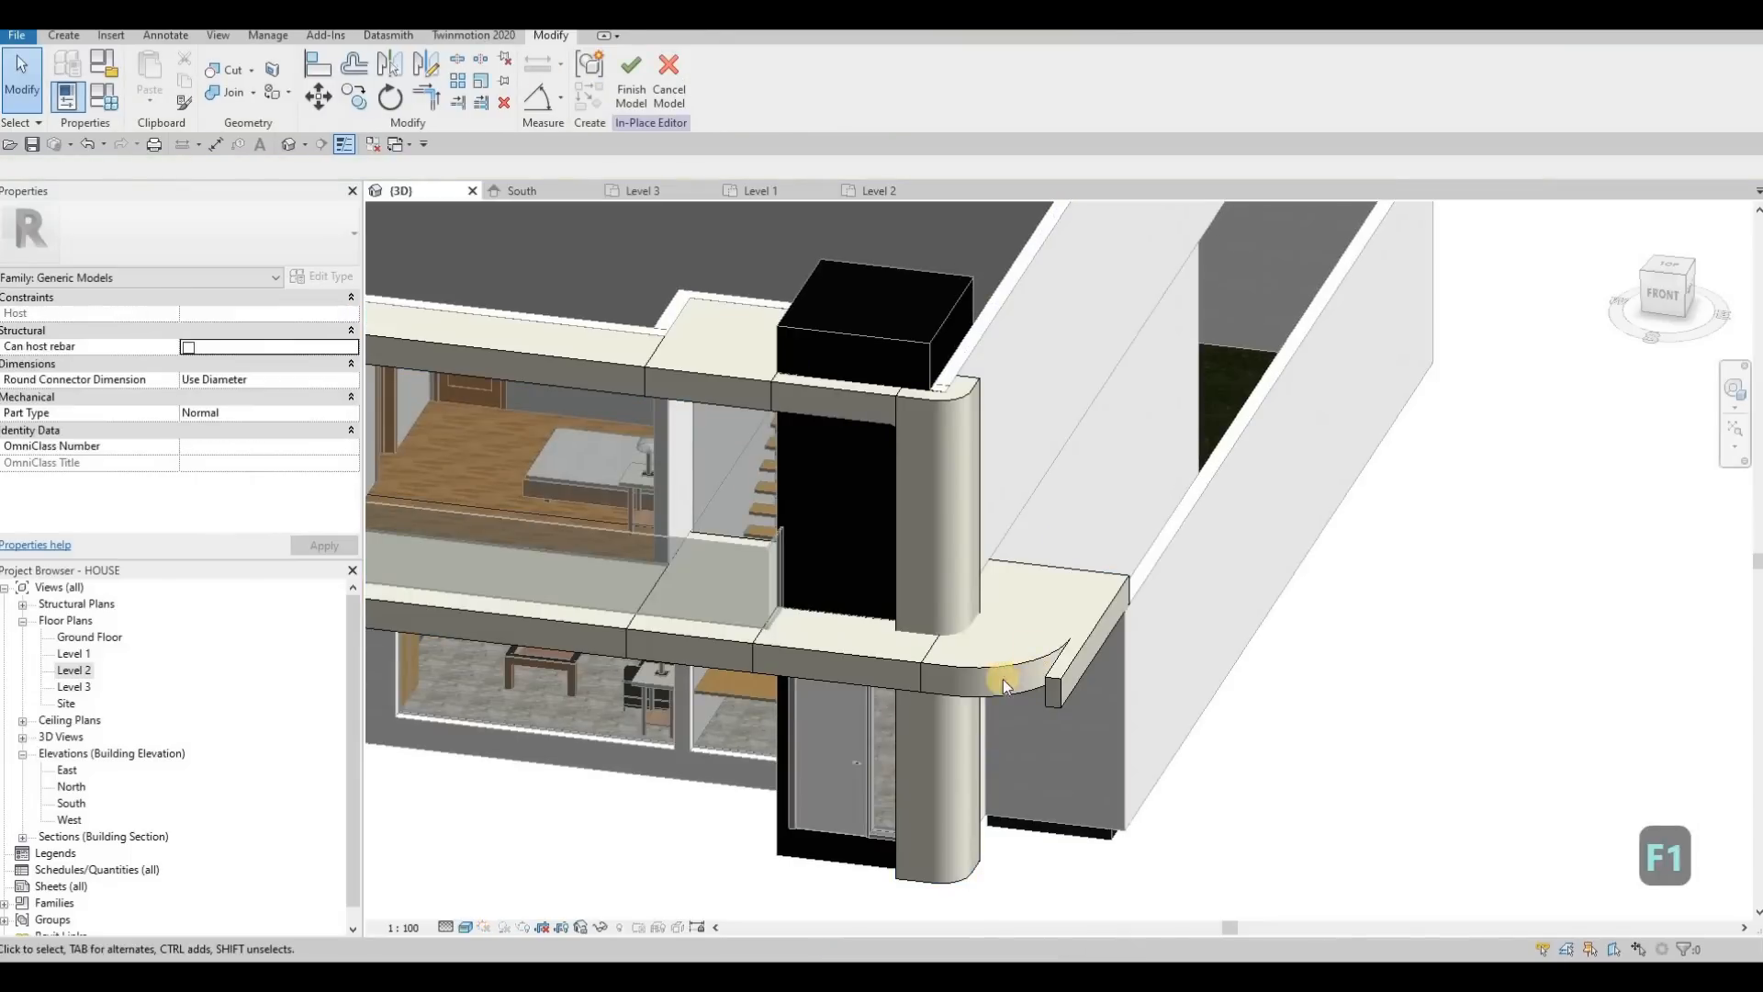
click(1011, 694)
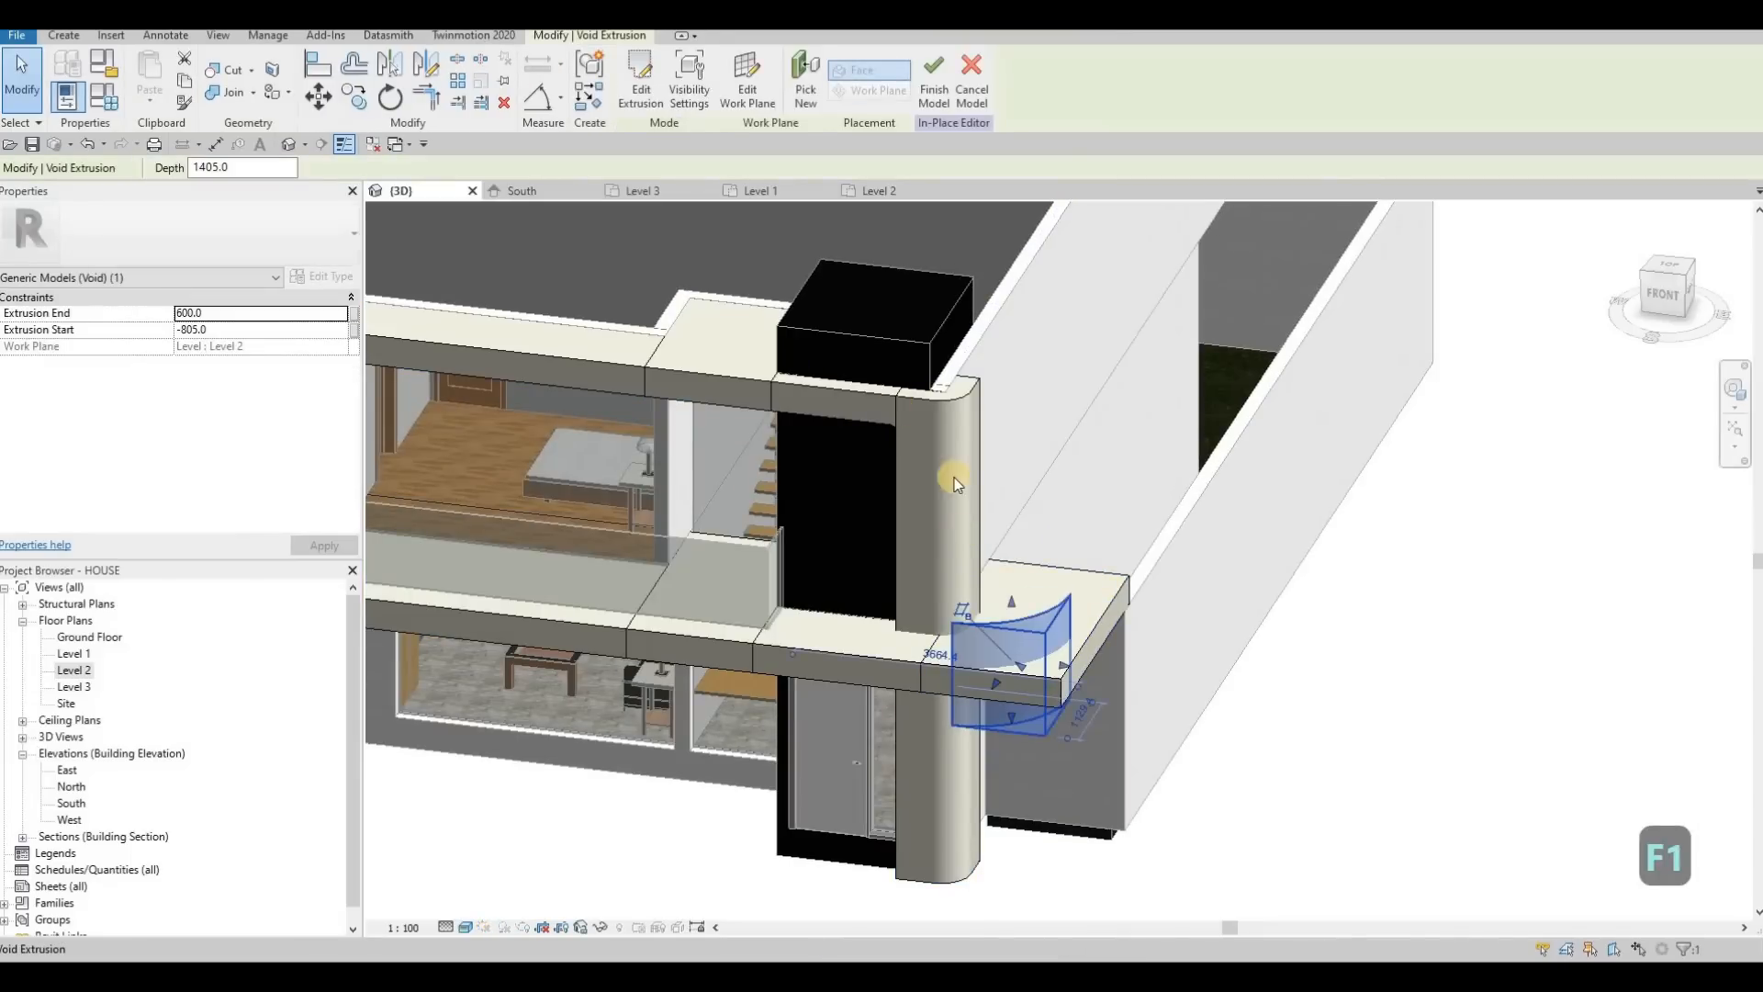
scroll(1063, 658, up, 5)
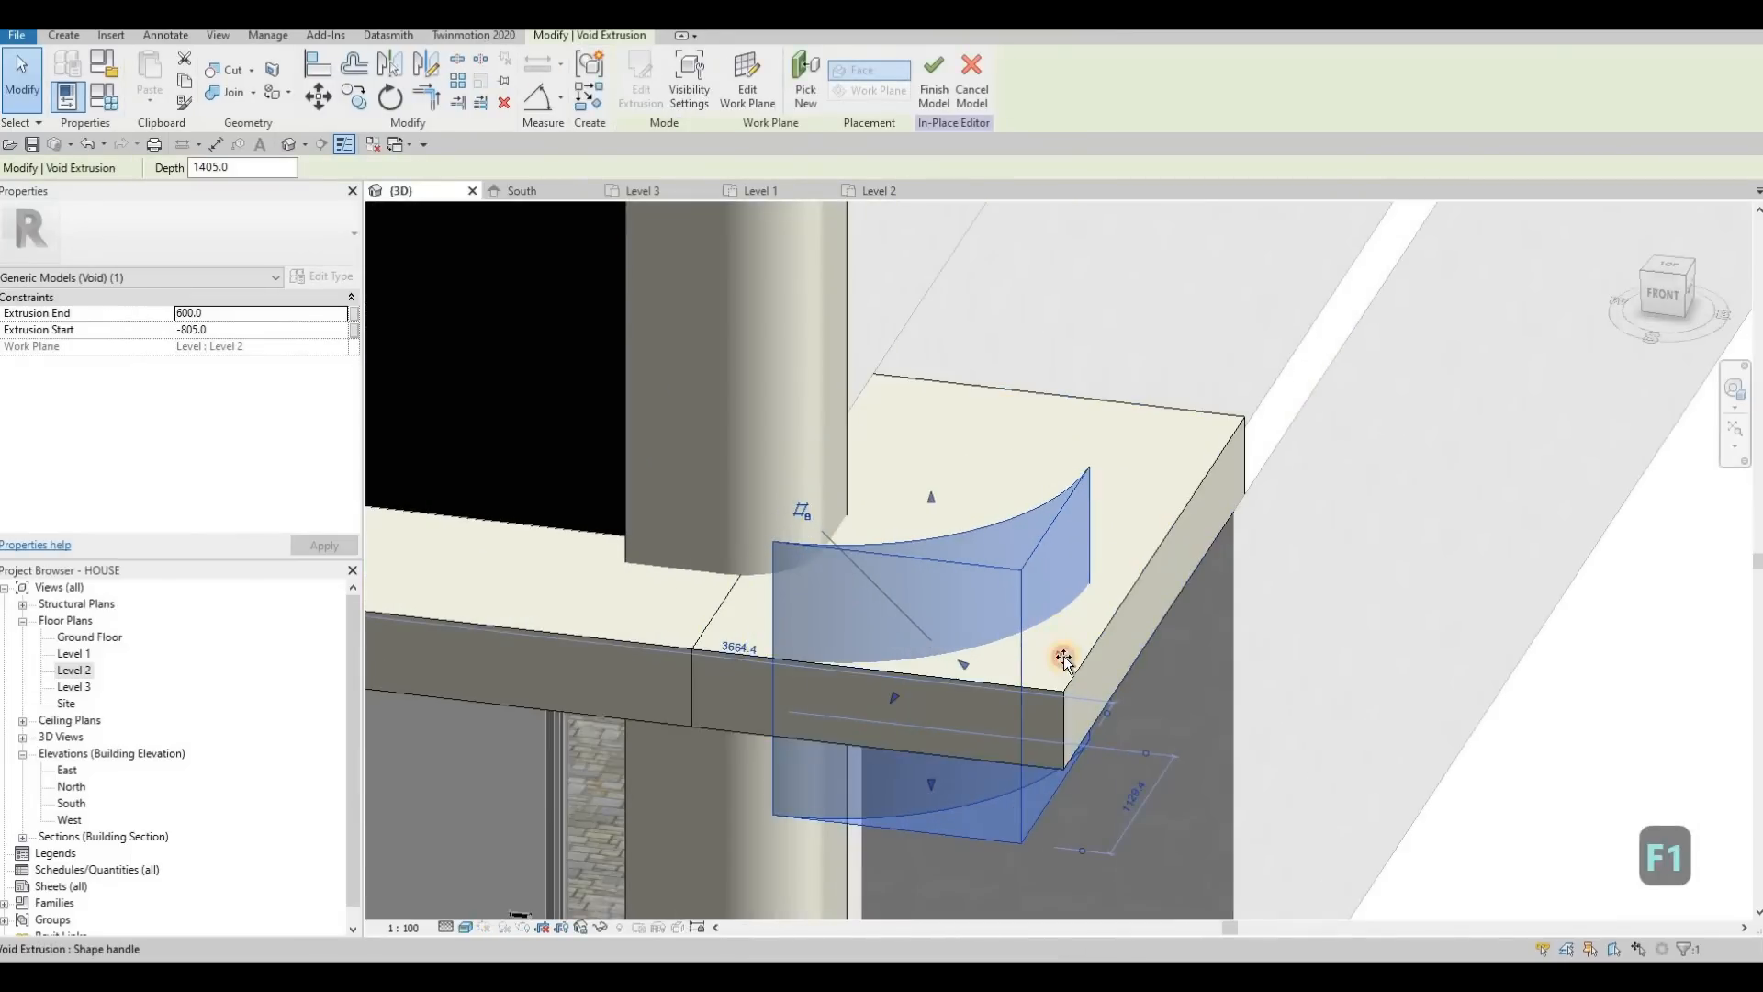
drag(1080, 665, 1123, 665)
click(934, 83)
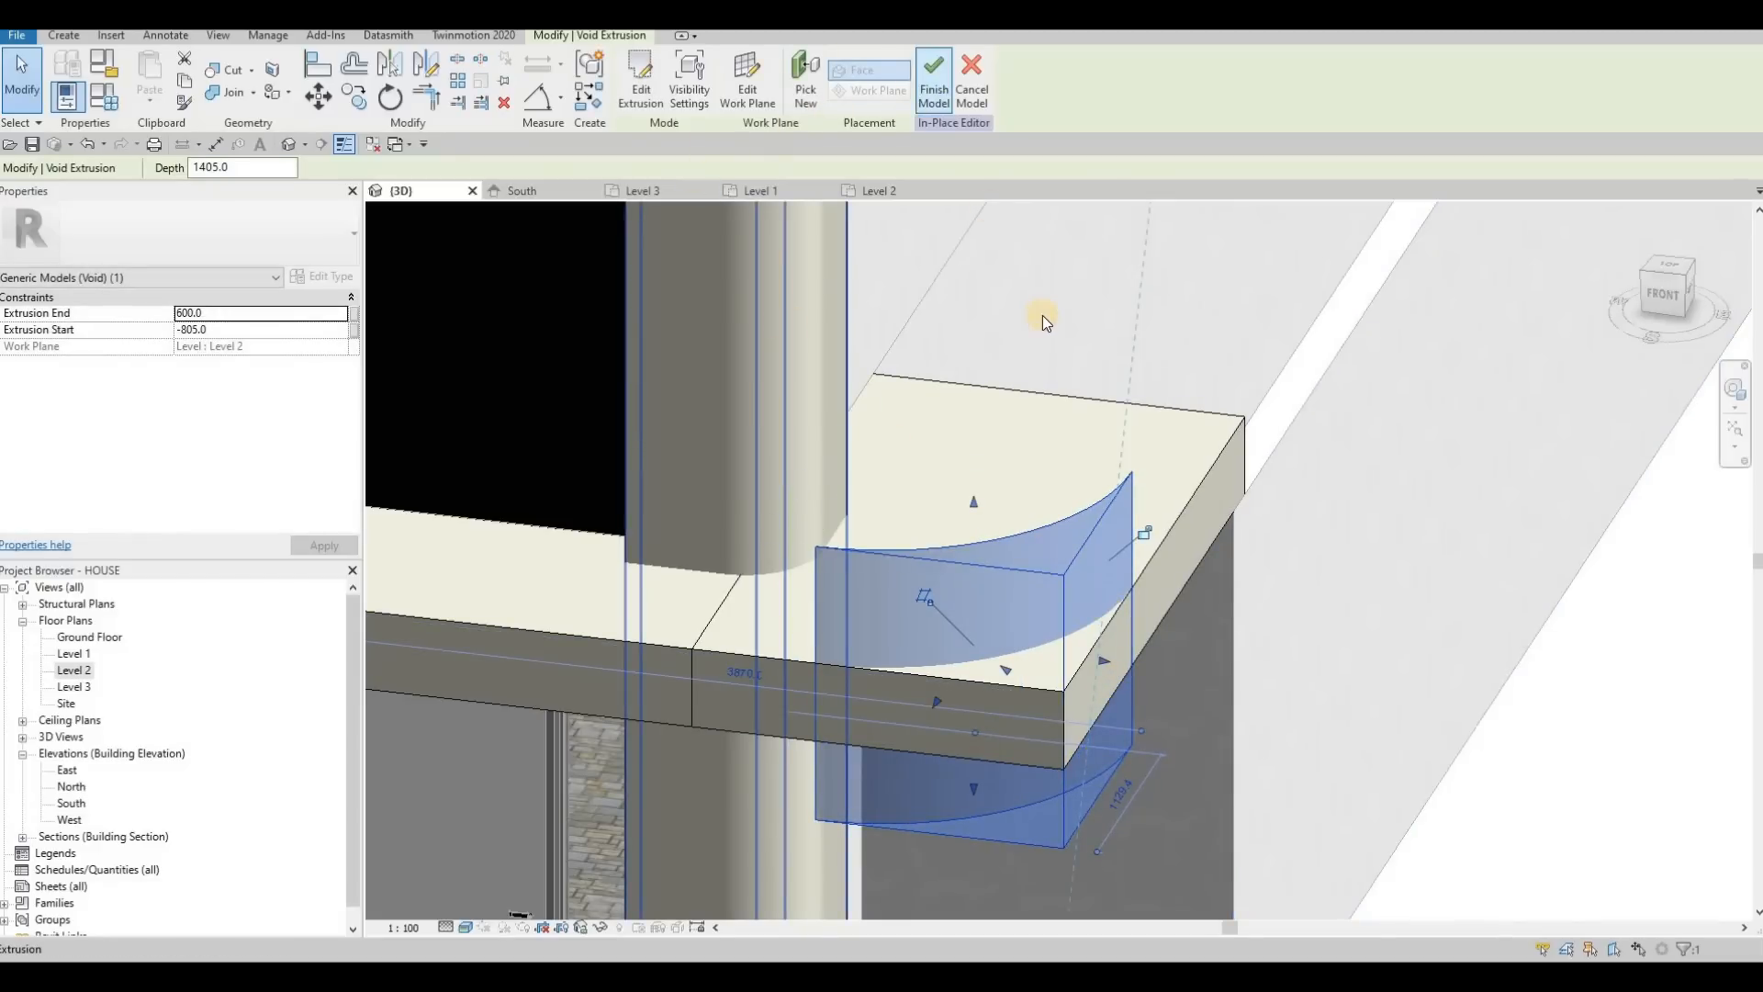
key(Escape)
Examine the rounded slab corner, garden walls and whole house exterior from the front, rear and both sides
scroll(1089, 459, down, 10)
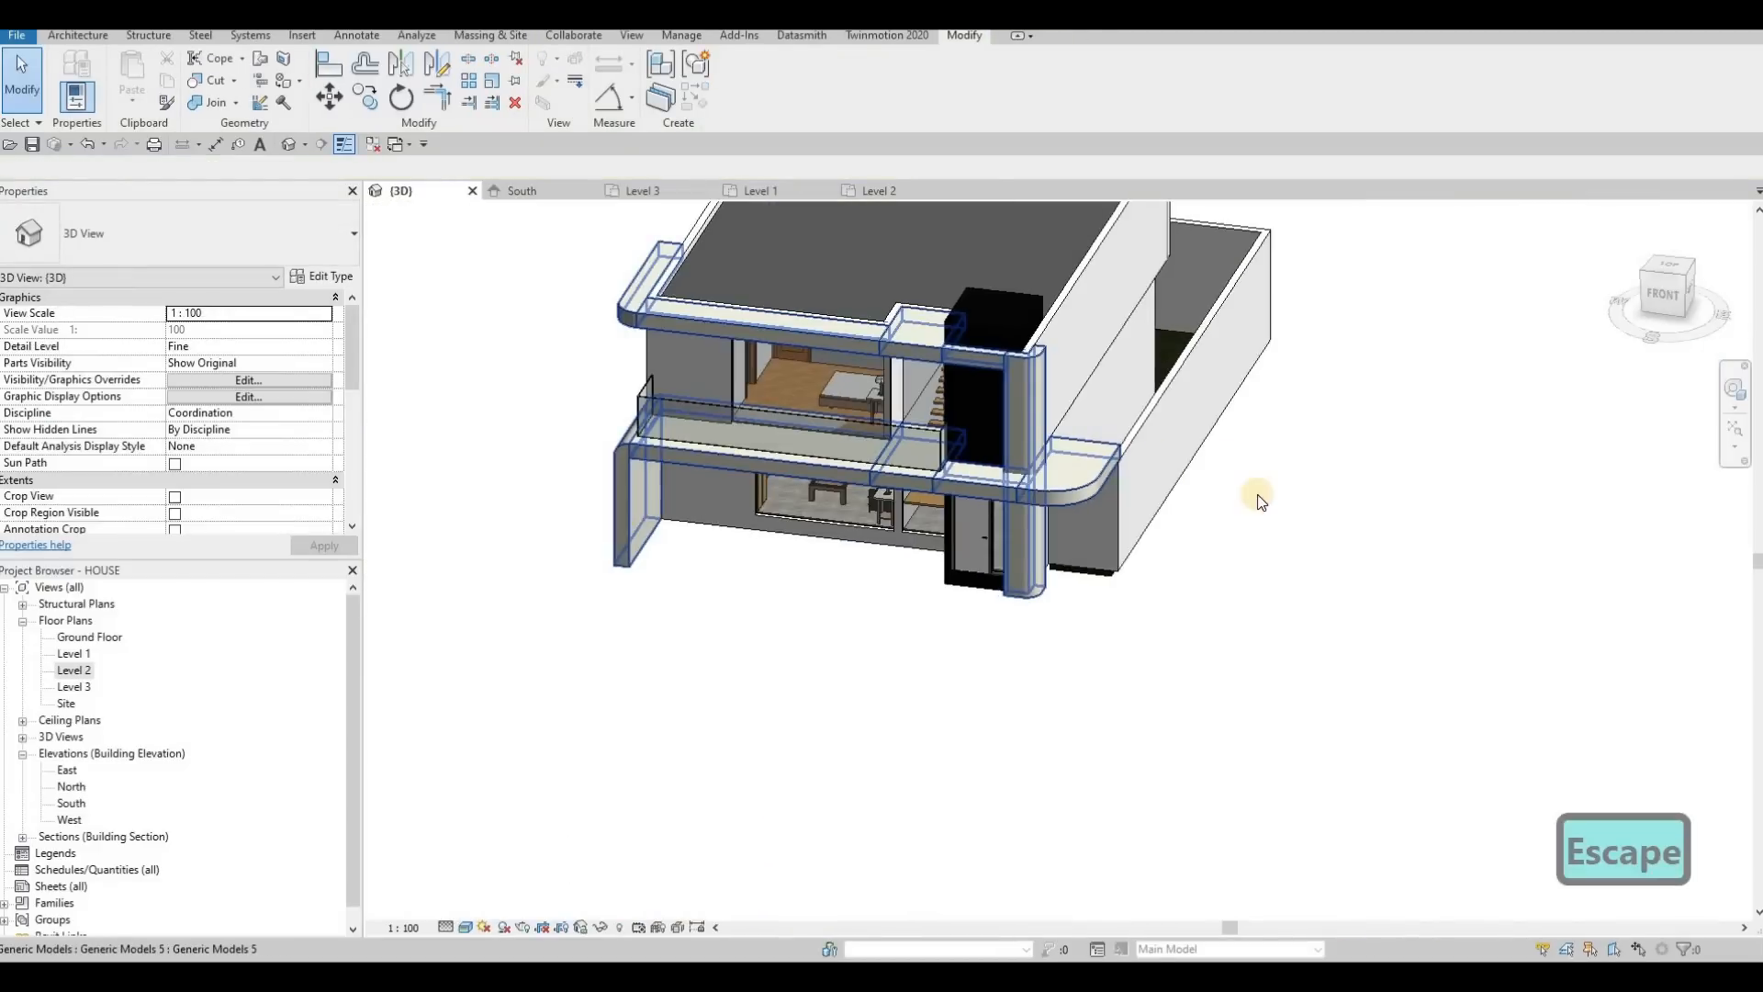
shift+middle_drag(1259, 496, 1200, 512)
scroll(1192, 515, up, 4)
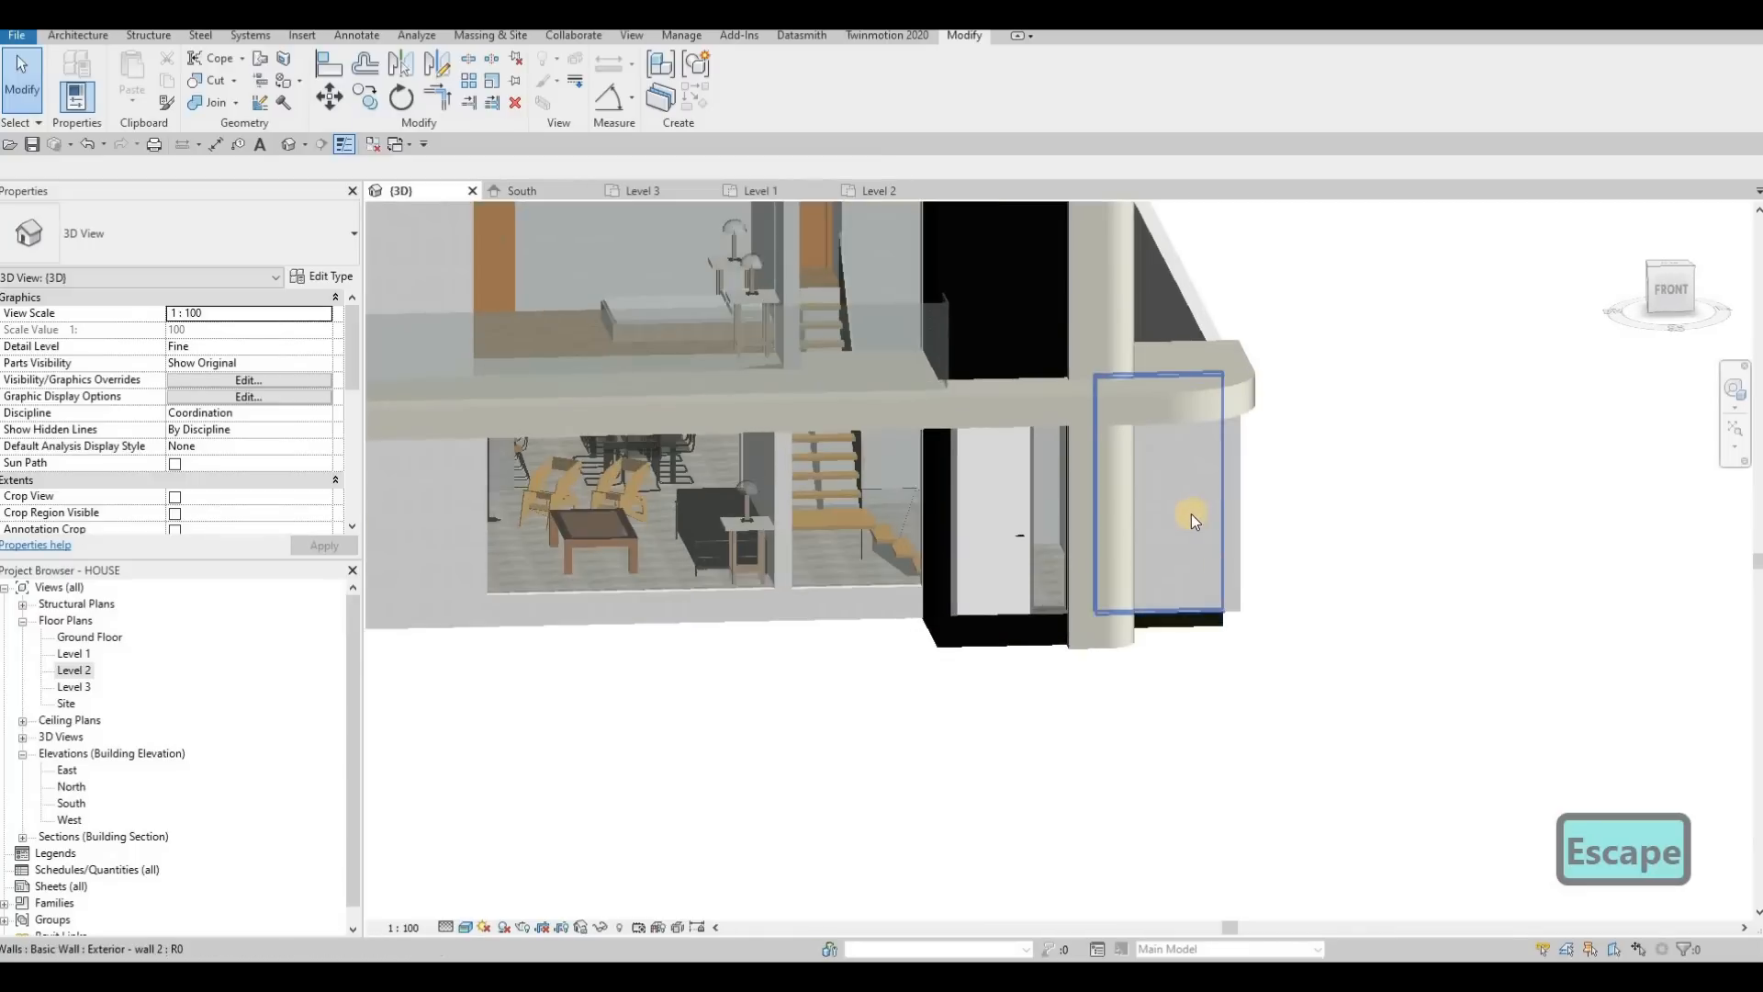
scroll(1194, 541, down, 4)
shift+middle_drag(1199, 569, 1294, 645)
shift+middle_drag(1097, 599, 895, 564)
shift+middle_drag(1193, 637, 1213, 642)
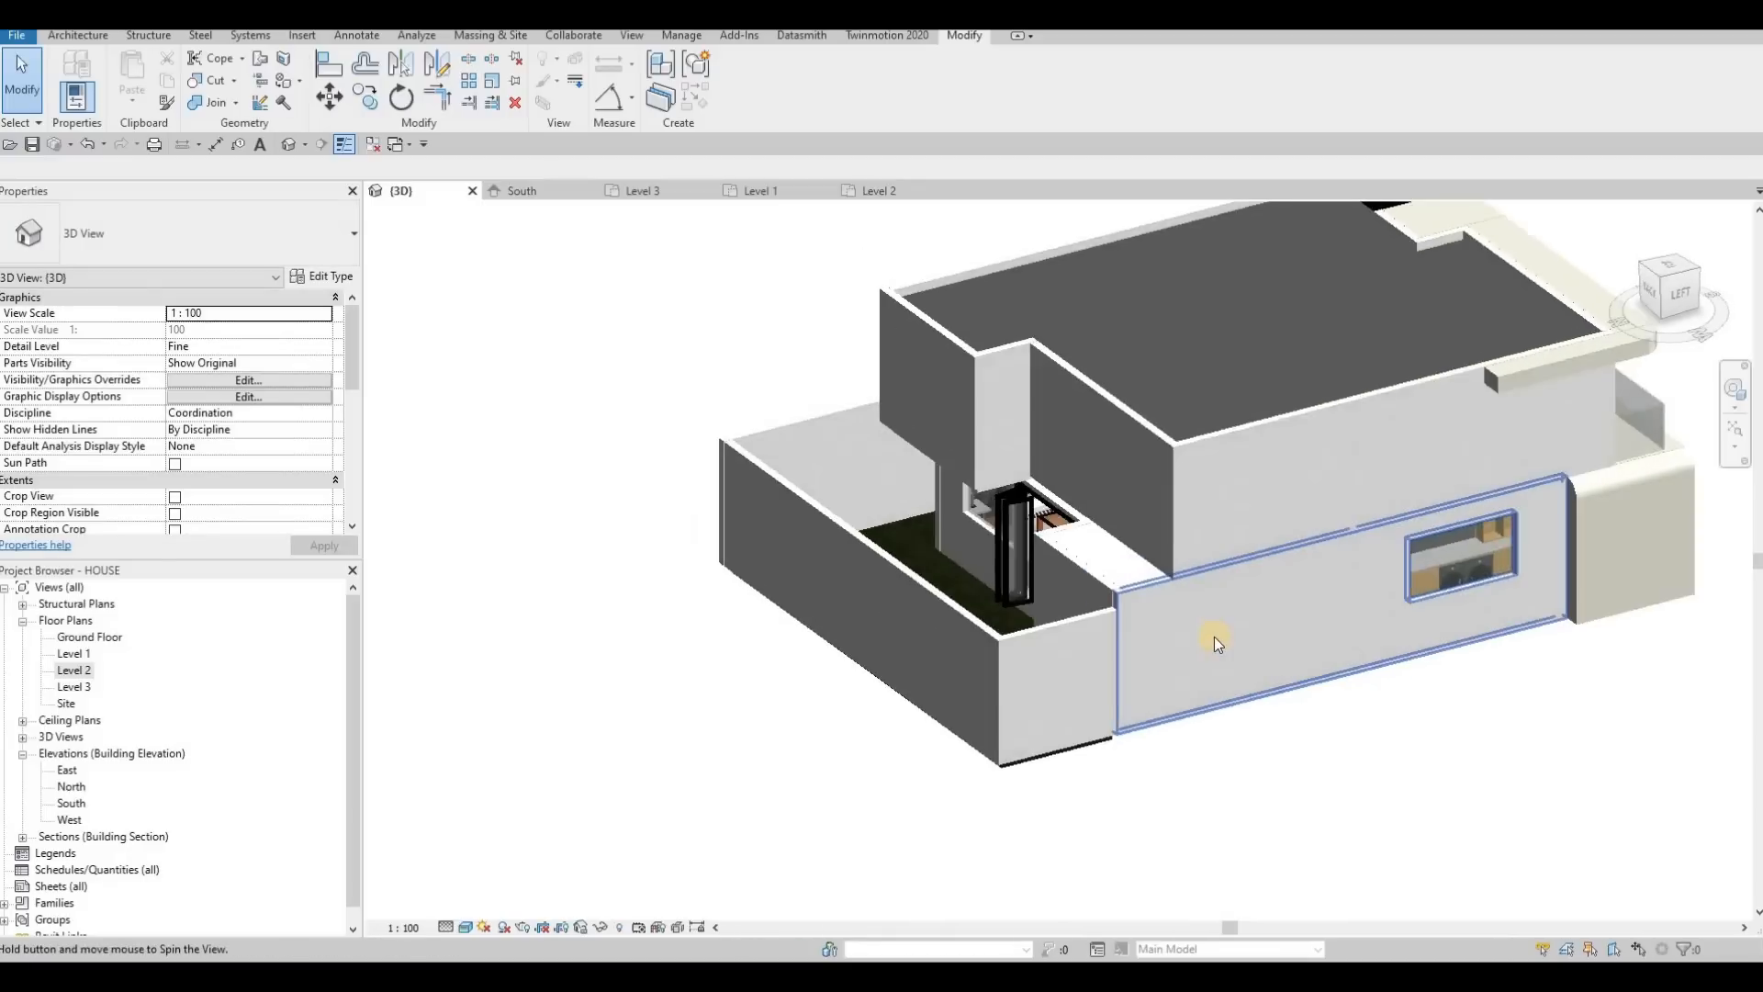
middle_drag(1096, 618, 1028, 648)
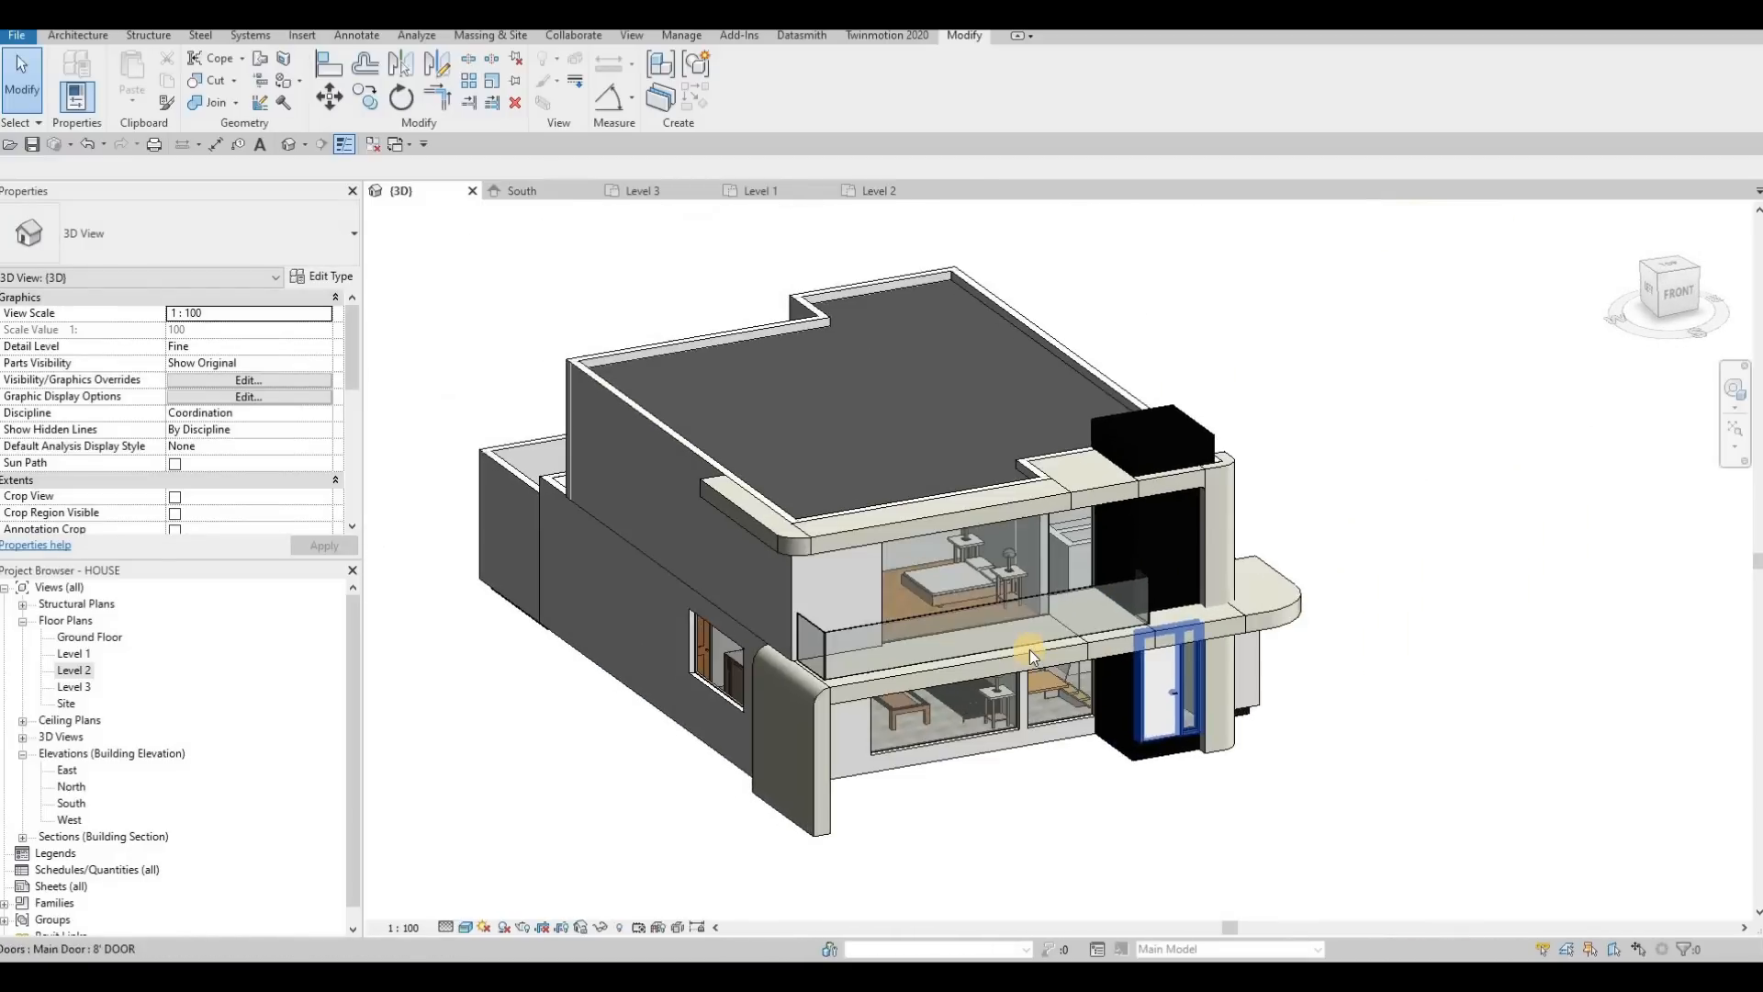
scroll(1028, 649, up, 2)
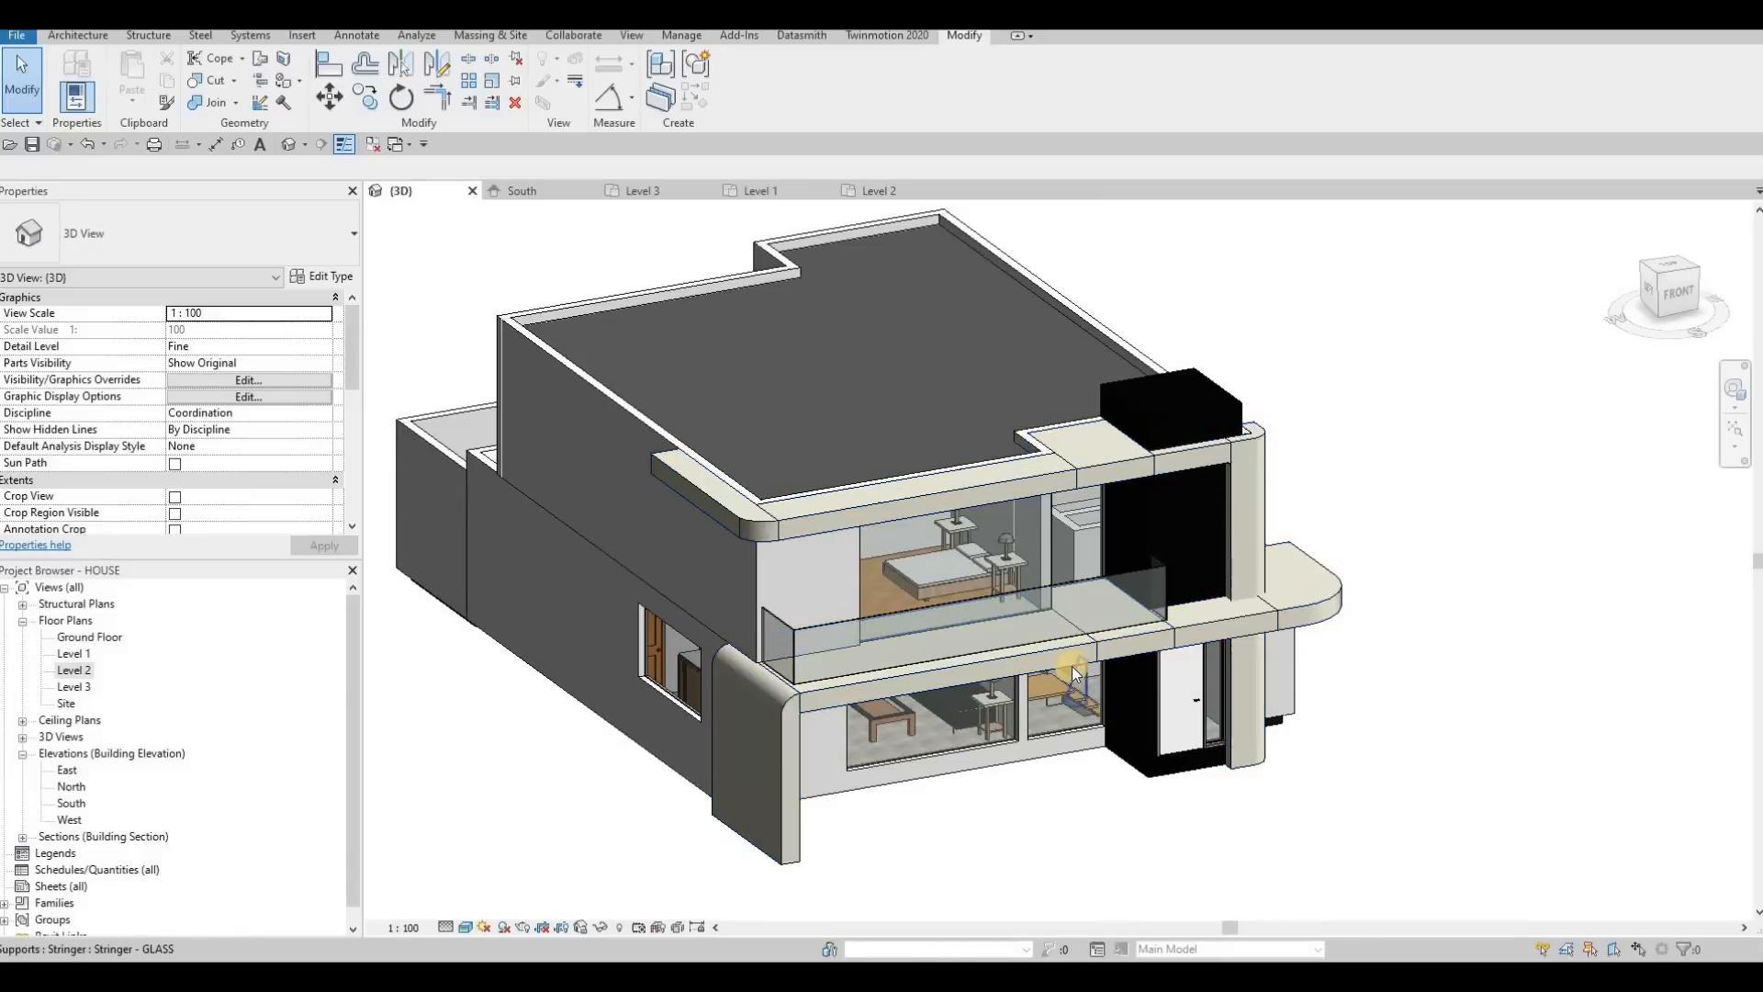